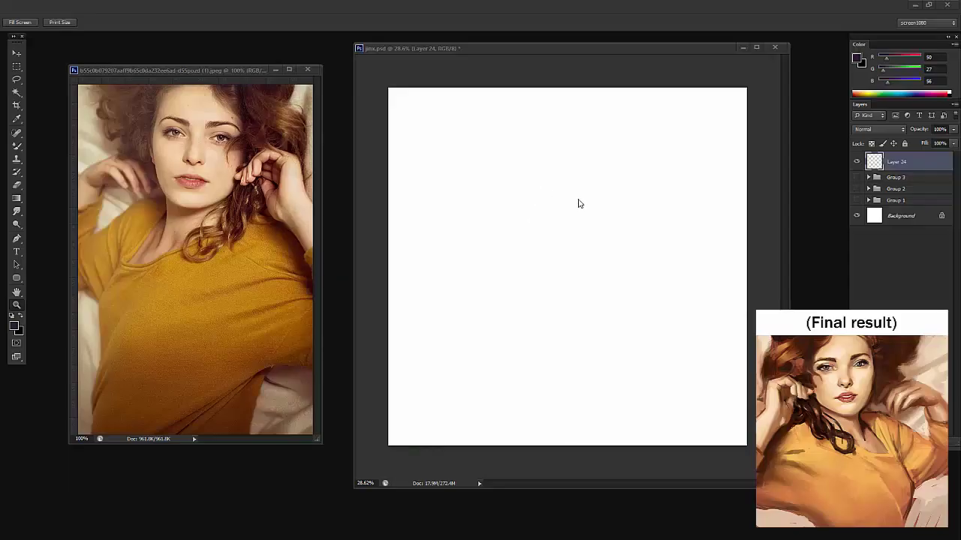
Shift the blank canvas window slightly and activate the Brush tool, testing it with a vertical stroke that is undone
mouse_move(643, 48)
mouse_down()
mouse_move(681, 52)
mouse_move(637, 46)
mouse_up()
key(b)
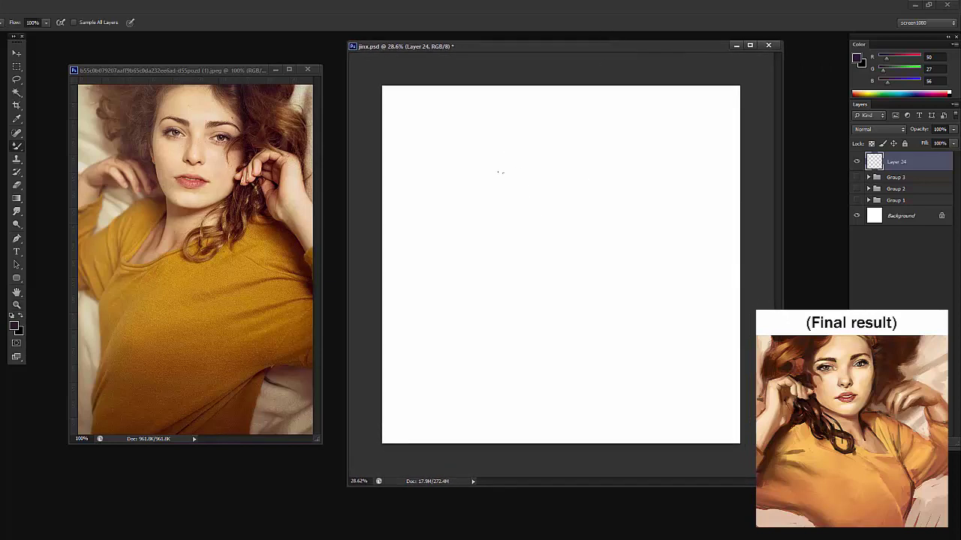
key(shift+b)
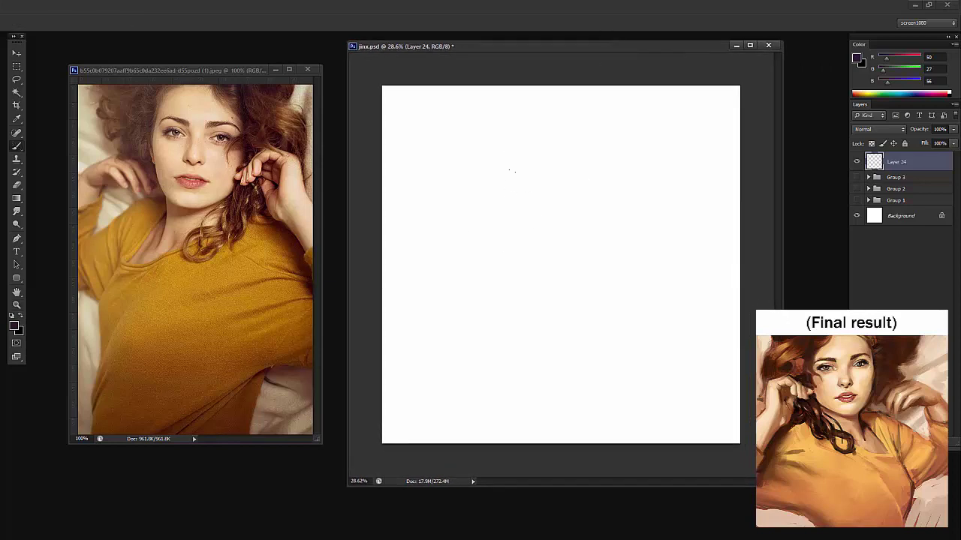
drag(505, 120, 500, 274)
key(ctrl+z)
Enlarge the reference photo's window to fit the whole image and reposition it beside the blank canvas
key(d)
alt+click(252, 113)
drag(321, 442, 330, 456)
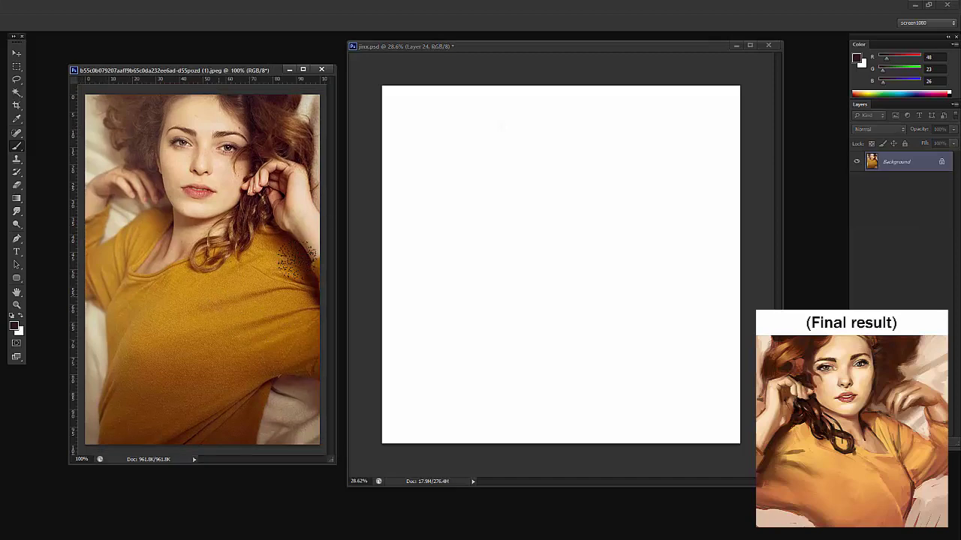
right_click(221, 185)
drag(263, 203, 242, 203)
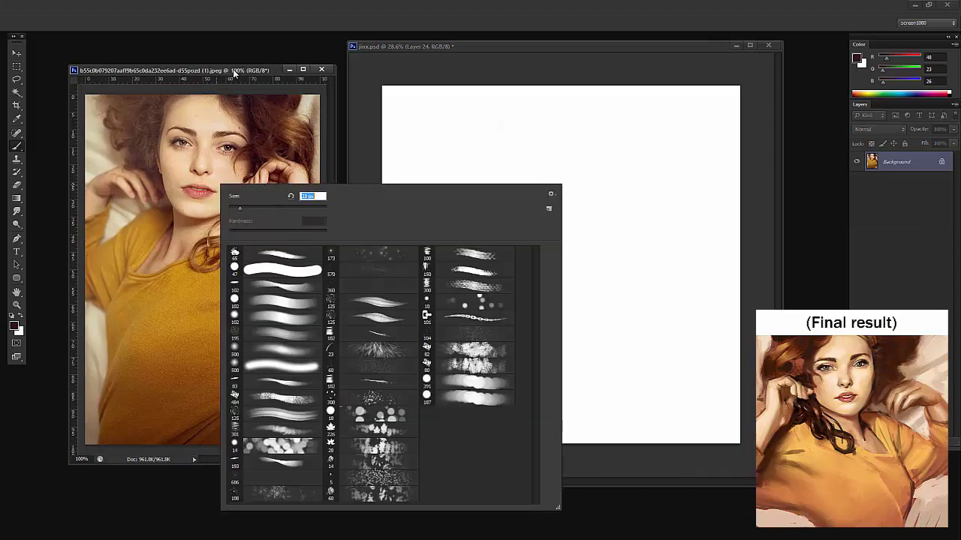
mouse_move(234, 72)
mouse_down()
mouse_move(262, 92)
mouse_move(239, 70)
mouse_up()
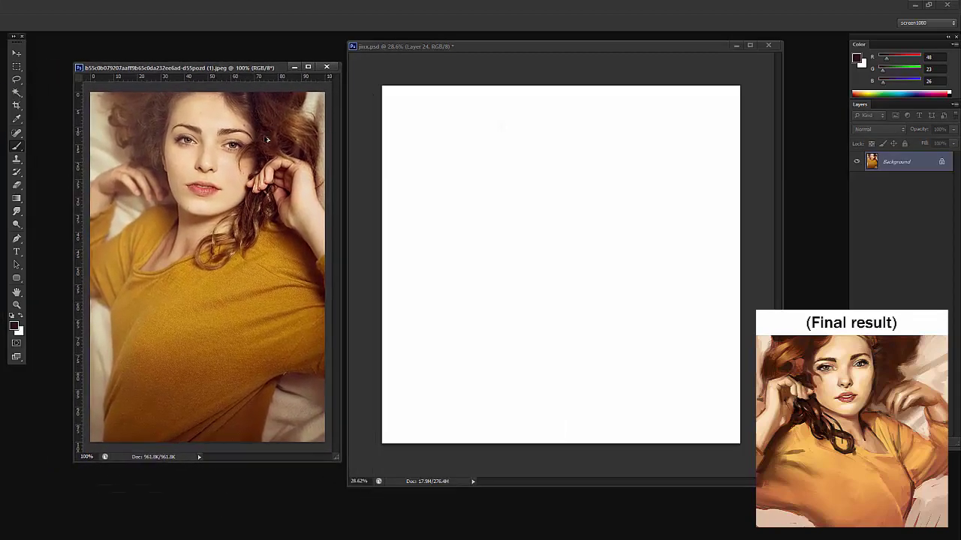
Add a new layer over the reference photo, fill it with white and lower its opacity to 43%
key(ctrl+shift+alt+n)
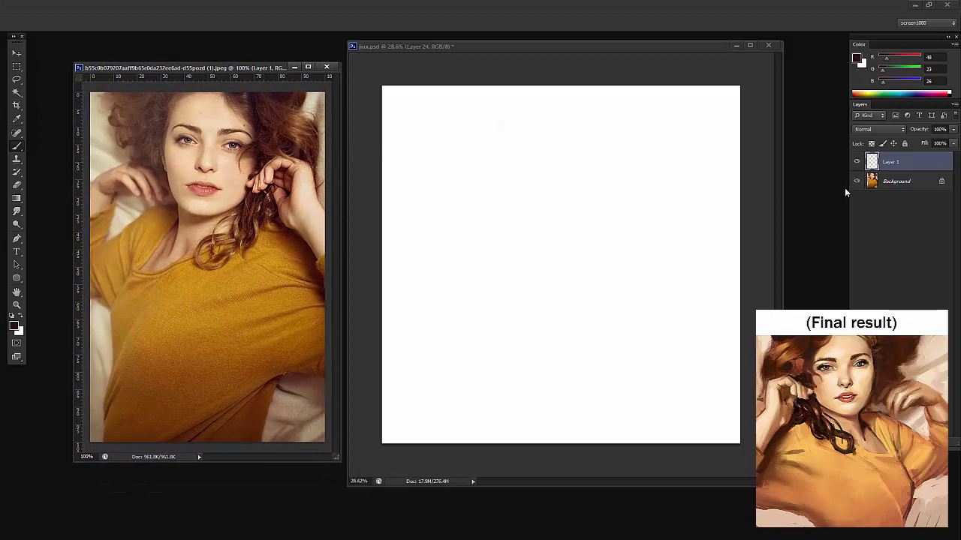
key(ctrl+BackSpace)
drag(920, 133, 921, 134)
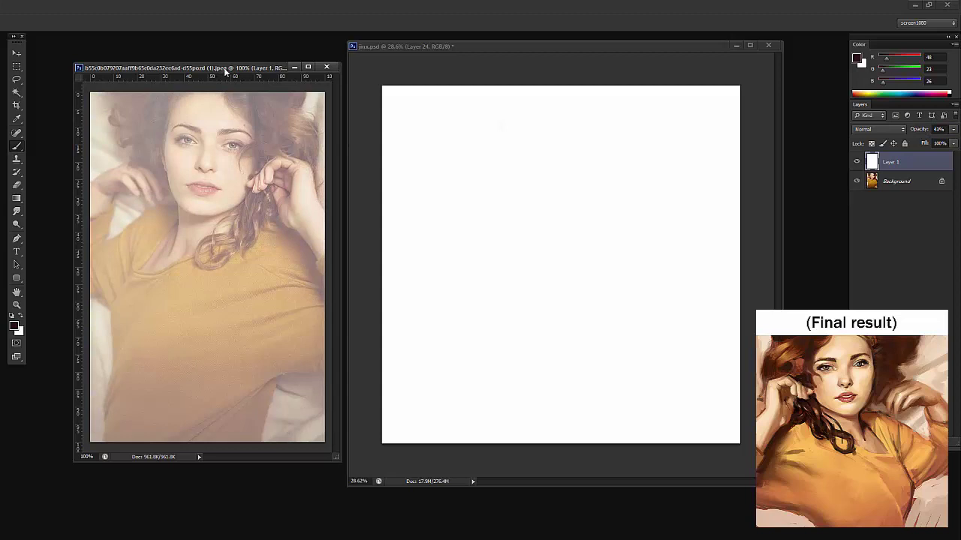
drag(225, 72, 201, 72)
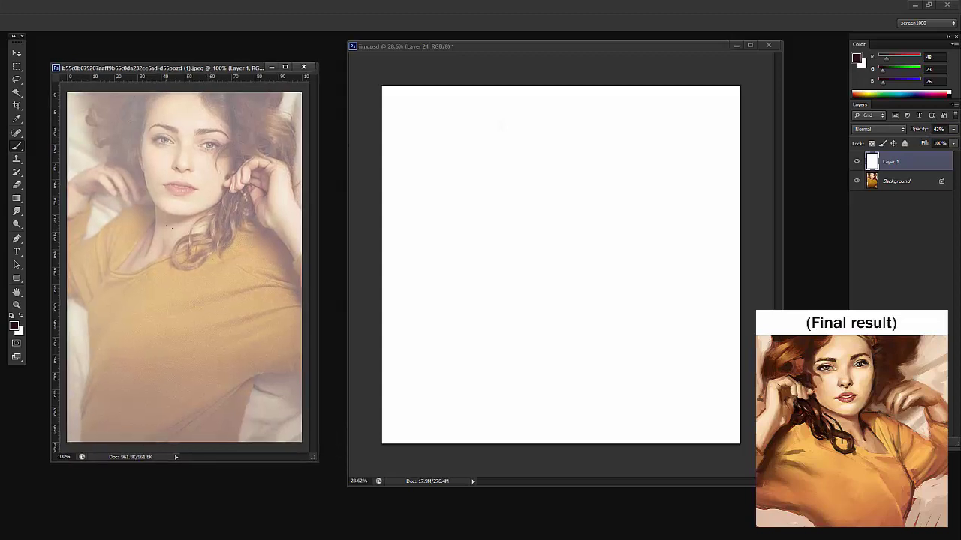
Reset the colors to black and white and choose the round 102 px brush preset with 100% hardness
key(d)
right_click(172, 168)
click(190, 288)
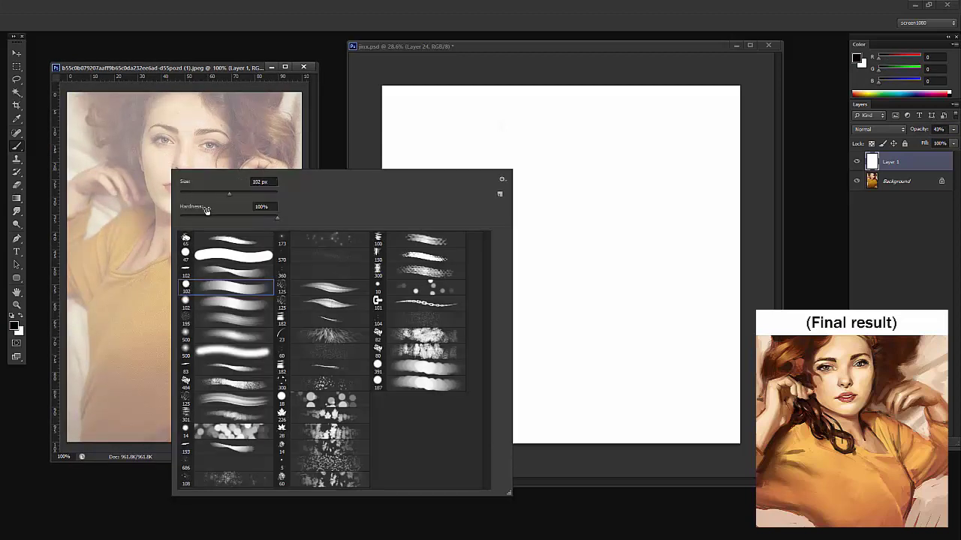
drag(203, 72, 196, 72)
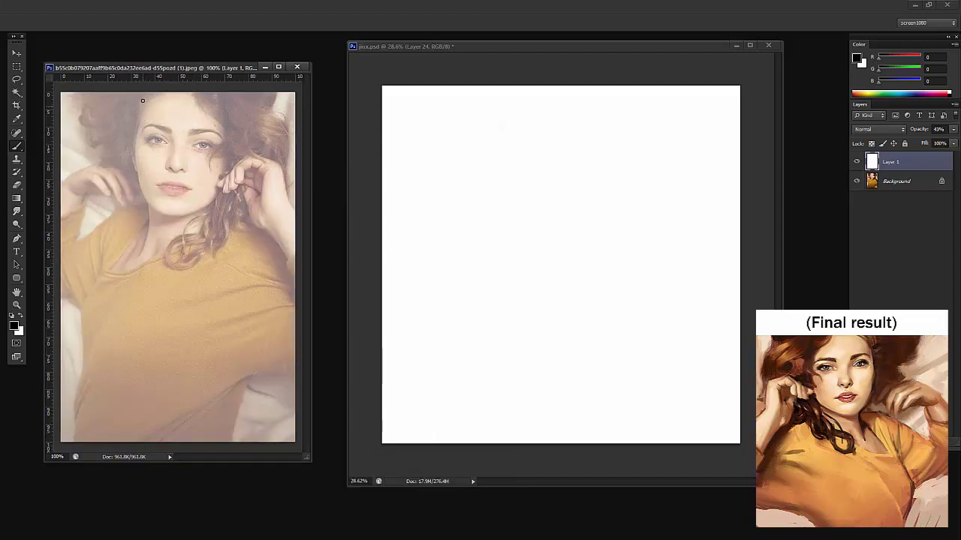
mouse_move(142, 84)
mouse_down()
mouse_move(138, 218)
mouse_move(144, 209)
mouse_up()
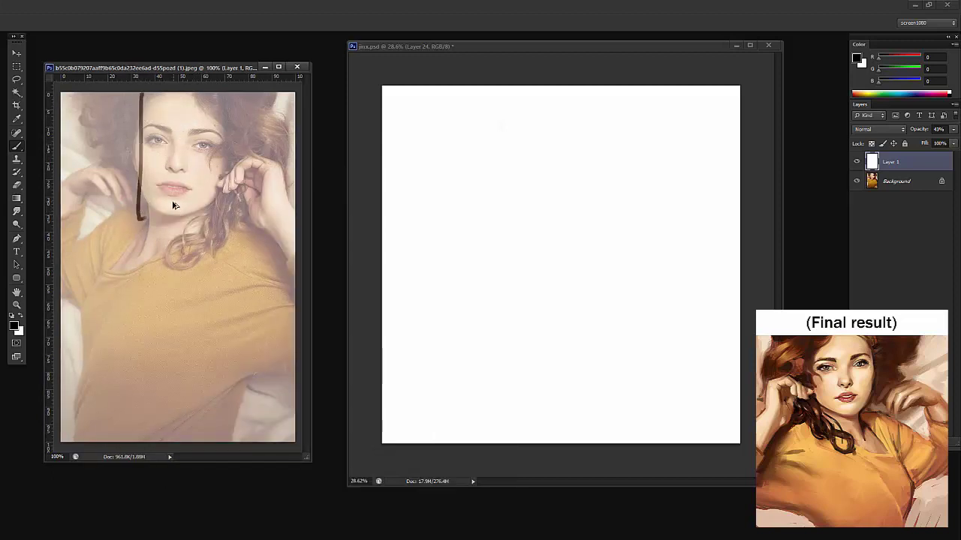
key(ctrl+alt+shift+n)
key(ctrl+alt+z)
key(ctrl+alt+z)
Add a new layer above the white veil and trace a box around the face and triangular shapes for the neck
key(ctrl+alt+shift+n)
mouse_move(141, 96)
mouse_down()
mouse_move(142, 204)
mouse_move(224, 208)
mouse_move(219, 93)
mouse_up()
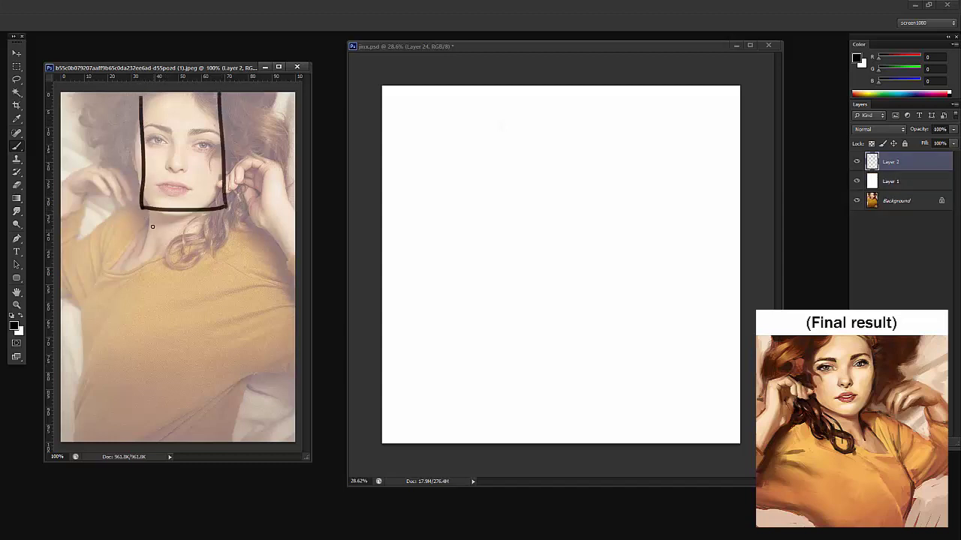
mouse_move(149, 210)
mouse_down()
mouse_move(146, 265)
mouse_move(214, 215)
mouse_up()
mouse_move(144, 226)
mouse_down()
mouse_move(112, 271)
mouse_move(150, 261)
mouse_up()
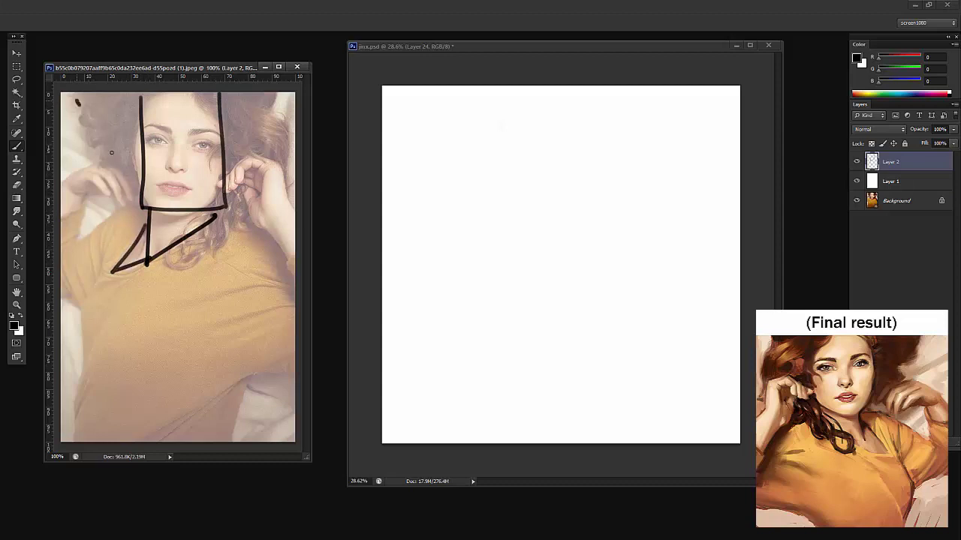
Trace straight lines for the hair edge, raised hand and forearm left of the face in the photo
drag(77, 100, 141, 202)
drag(63, 176, 111, 151)
mouse_move(89, 198)
mouse_down()
mouse_move(82, 231)
mouse_move(88, 197)
mouse_move(144, 203)
mouse_move(86, 178)
mouse_move(67, 186)
mouse_move(115, 197)
mouse_up()
key(ctrl+z)
drag(93, 163, 111, 161)
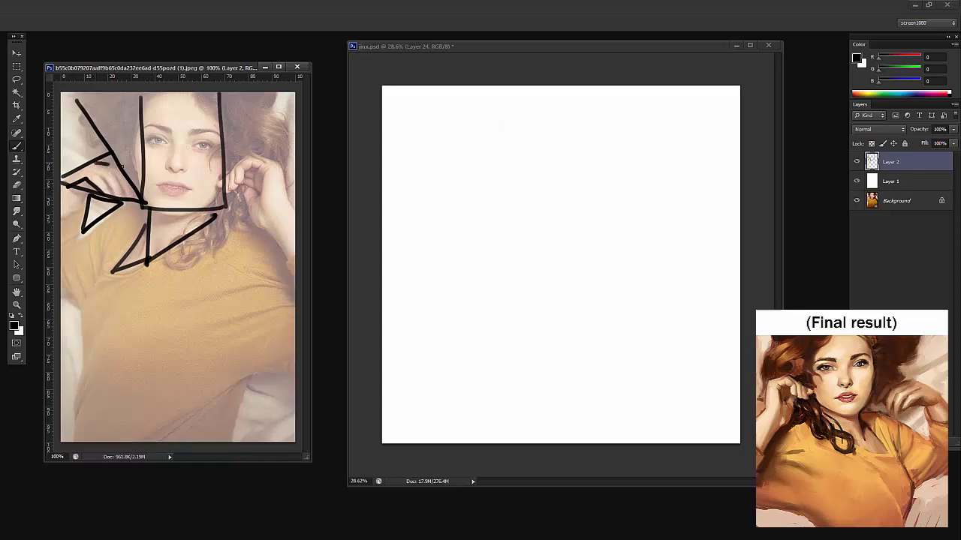
Trace the sleeve and shoulder below the left hand with straight angular lines
drag(97, 226, 61, 248)
mouse_move(62, 283)
mouse_down()
mouse_move(71, 300)
mouse_move(140, 204)
mouse_move(120, 230)
mouse_up()
key(ctrl+z)
drag(82, 301, 120, 229)
drag(61, 289, 78, 304)
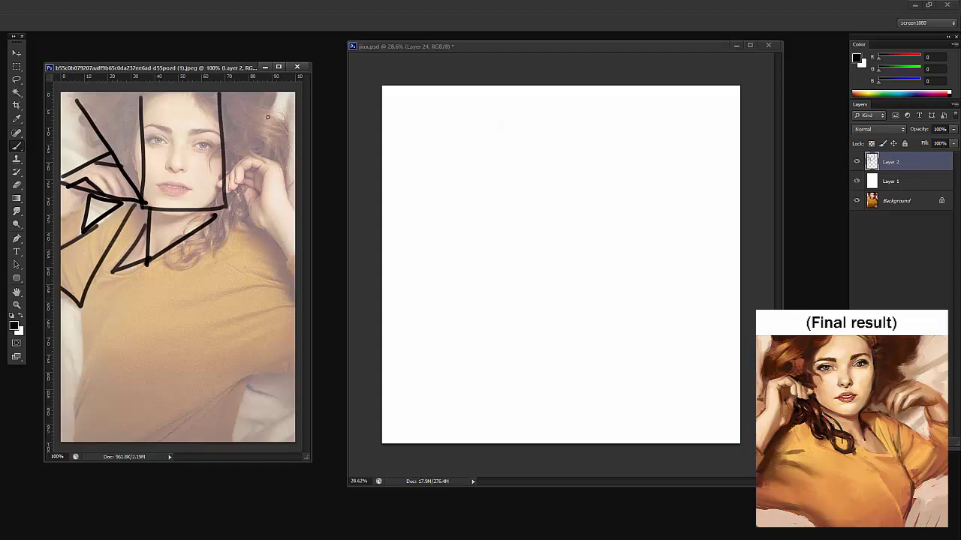
Trace the hair mass right of the face as a straight-edged block with short lines at its corners
mouse_move(286, 124)
mouse_down()
mouse_move(233, 96)
mouse_move(286, 125)
mouse_move(286, 163)
mouse_up()
key(ctrl+z)
drag(230, 141, 286, 166)
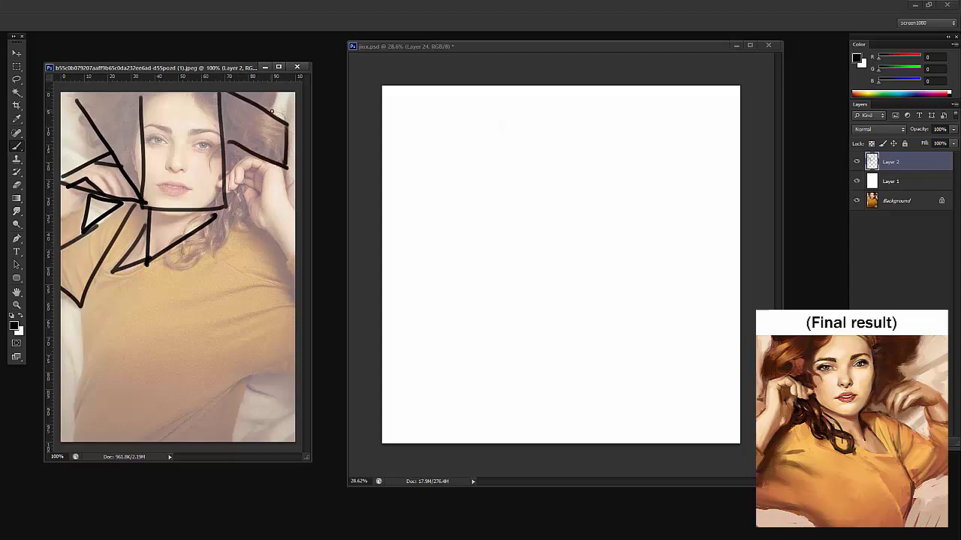
drag(270, 110, 277, 92)
drag(197, 92, 217, 118)
key(ctrl+z)
key(ctrl+z)
drag(251, 150, 227, 173)
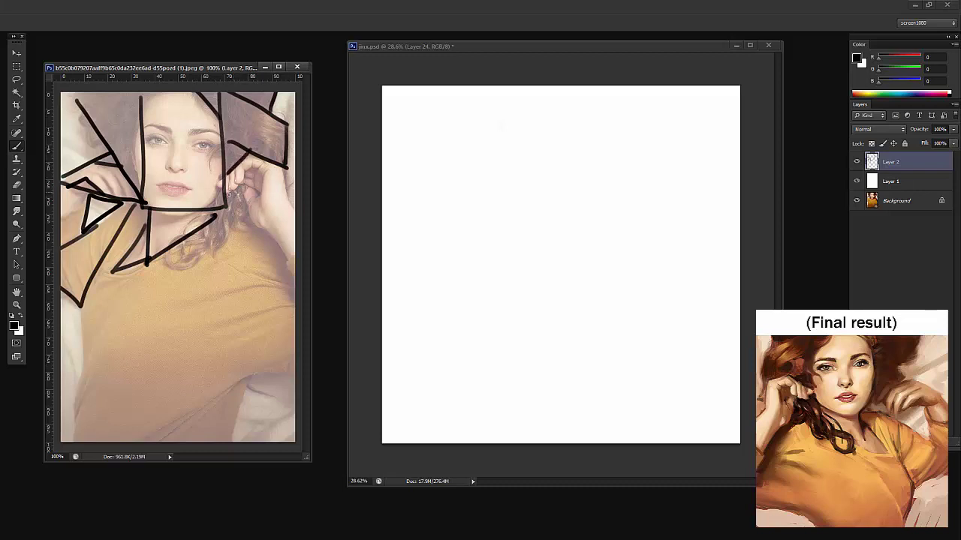
Trace the hair gap beside the jaw and a small rectangle inside the hand right of the face
mouse_move(225, 203)
mouse_down()
mouse_move(241, 189)
mouse_move(250, 223)
mouse_move(238, 219)
mouse_move(216, 248)
mouse_up()
key(ctrl+z)
drag(221, 210, 253, 218)
key(ctrl+space)
drag(262, 169, 277, 176)
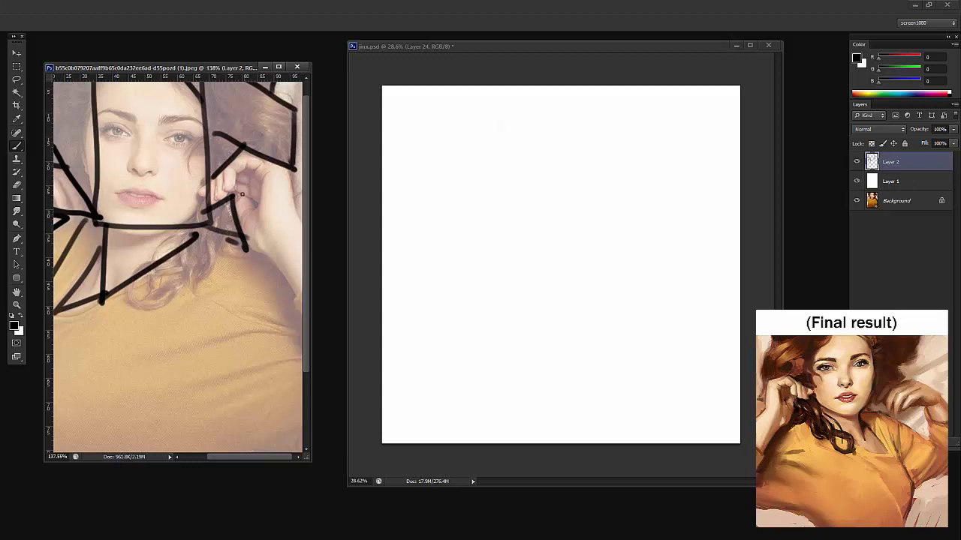
mouse_move(238, 167)
mouse_down()
mouse_move(234, 197)
mouse_move(245, 166)
mouse_move(265, 201)
mouse_move(246, 170)
mouse_move(238, 201)
mouse_move(261, 201)
mouse_up()
key(ctrl+z)
key(ctrl+z)
mouse_move(237, 202)
mouse_down()
mouse_move(259, 173)
mouse_move(239, 200)
mouse_move(261, 200)
mouse_move(238, 208)
mouse_up()
drag(282, 300, 237, 300)
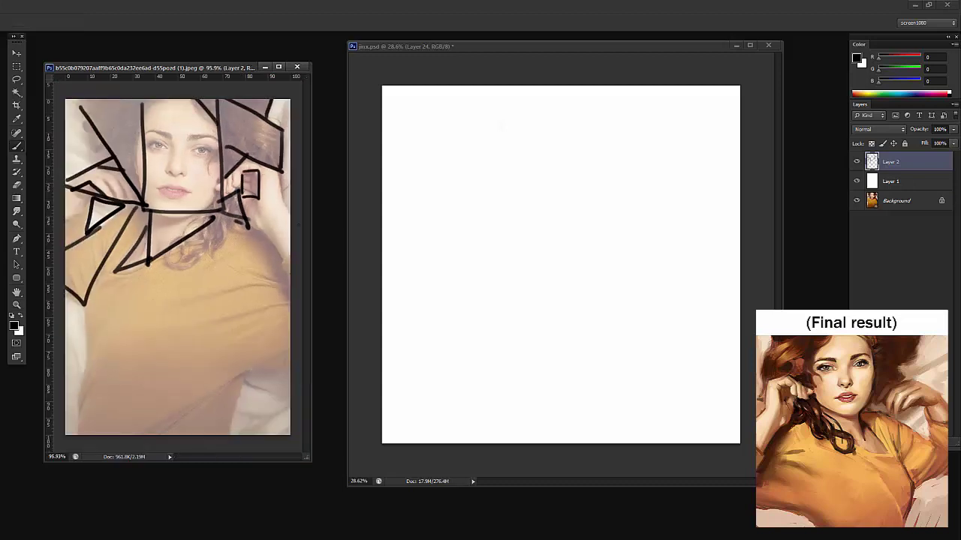
Trace the wrist and forearm right of the face with straight lines, redoing strokes until the angles fit
drag(288, 212, 282, 174)
key(ctrl+z)
drag(282, 127, 292, 215)
key(ctrl+z)
key(ctrl+z)
drag(280, 174, 288, 211)
key(ctrl+z)
mouse_move(261, 167)
mouse_down()
mouse_move(260, 227)
mouse_move(288, 252)
mouse_up()
drag(276, 171, 291, 211)
key(ctrl+alt+z)
key(ctrl+alt+z)
drag(265, 168, 265, 231)
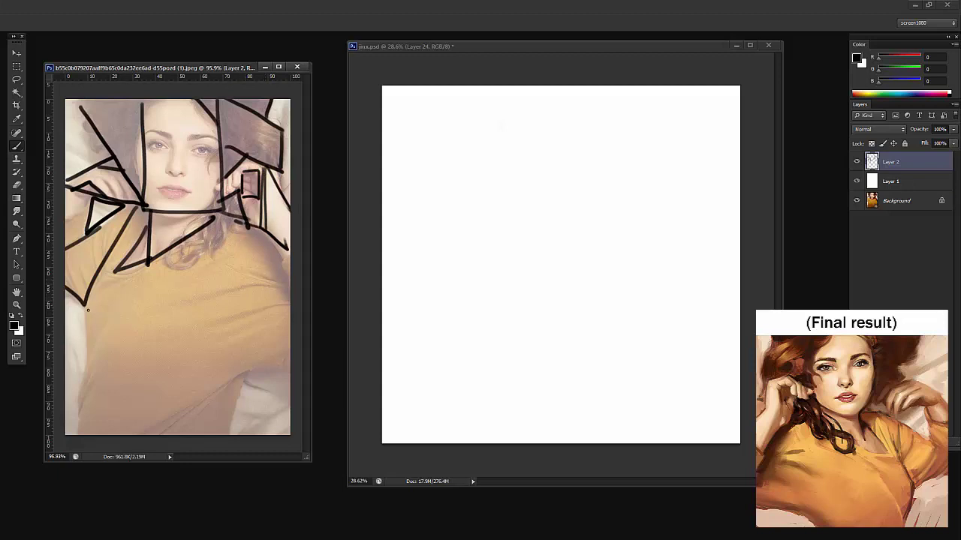
Trace the sweater's neckline, torso edges and folds and the hanging hair curl with simple long lines
mouse_move(89, 309)
mouse_down()
mouse_move(247, 221)
mouse_move(178, 336)
mouse_up()
drag(267, 365, 291, 369)
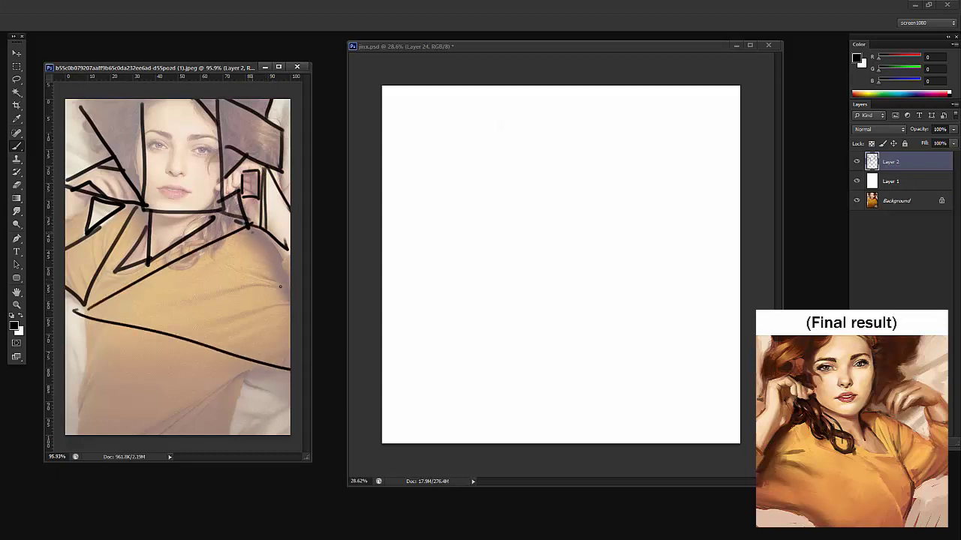
drag(250, 230, 292, 305)
mouse_move(224, 212)
mouse_down()
mouse_move(211, 251)
mouse_move(192, 250)
mouse_move(172, 229)
mouse_up()
mouse_move(83, 308)
mouse_down()
mouse_move(89, 436)
mouse_move(267, 353)
mouse_up()
key(ctrl+z)
mouse_move(119, 435)
mouse_down()
mouse_move(263, 360)
mouse_move(219, 437)
mouse_up()
Raise the white Layer 1 to full opacity to hide the photo, and reselect Layer 2
key(z)
mouse_move(241, 211)
mouse_down()
mouse_move(197, 213)
mouse_move(227, 212)
mouse_up()
click(892, 182)
drag(919, 132, 942, 132)
click(898, 164)
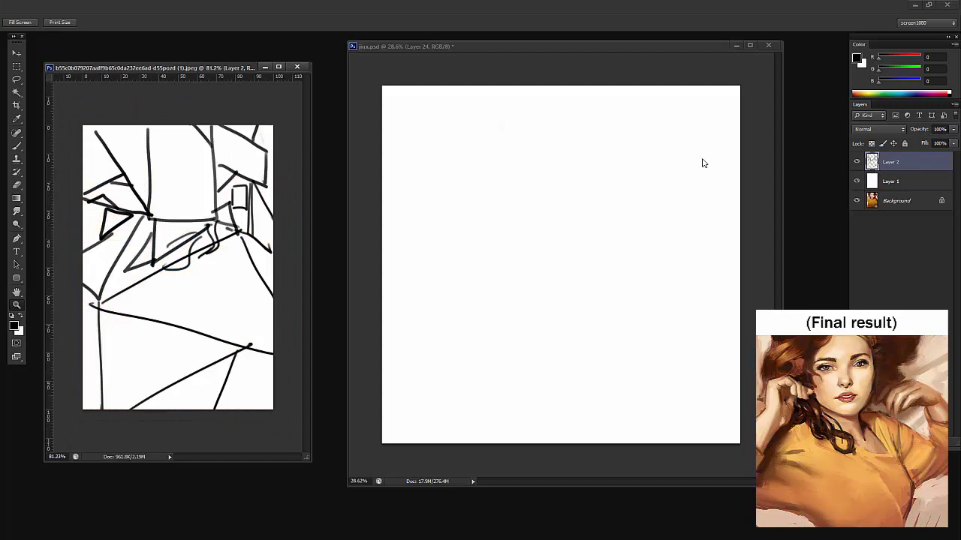
Paint thick strokes over the face box in the traced line drawing to highlight it
click(705, 111)
key(b)
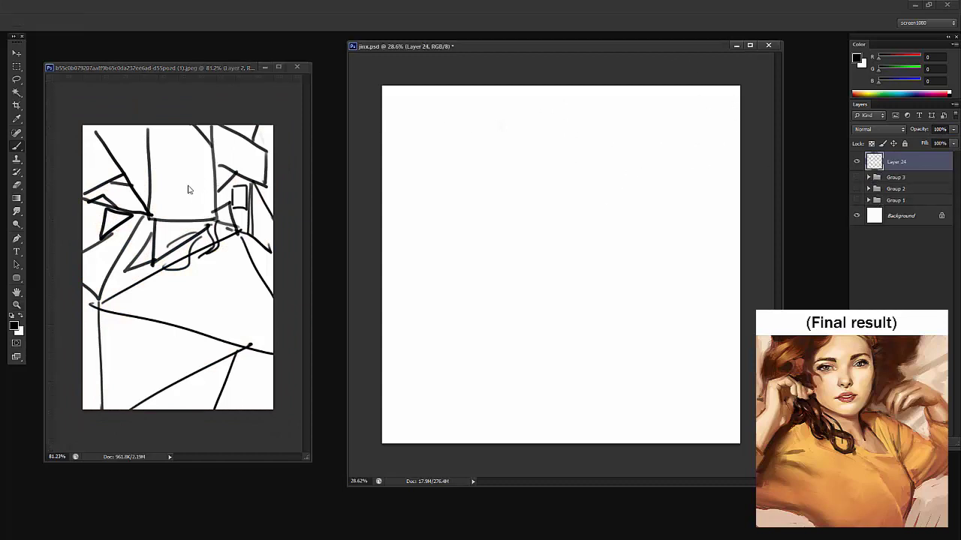
key(F5)
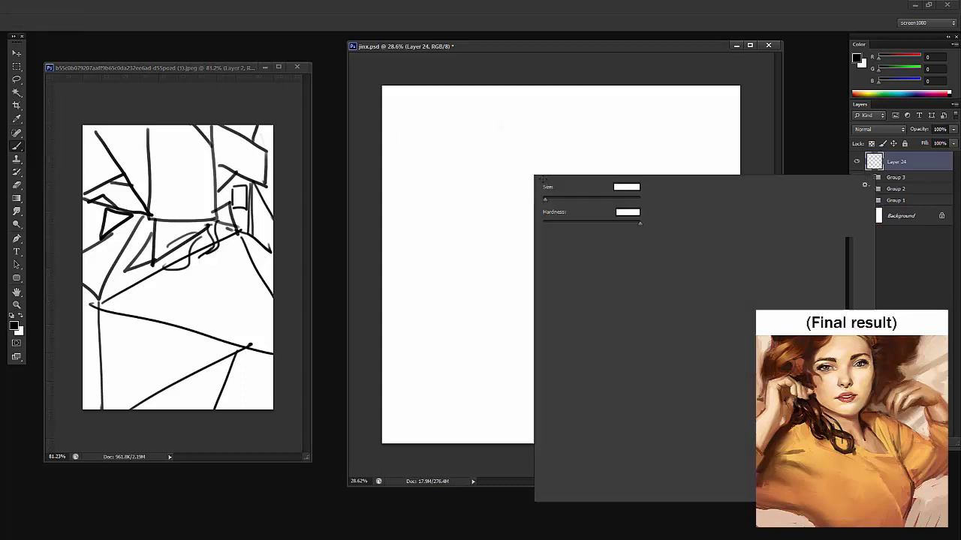
key(F5)
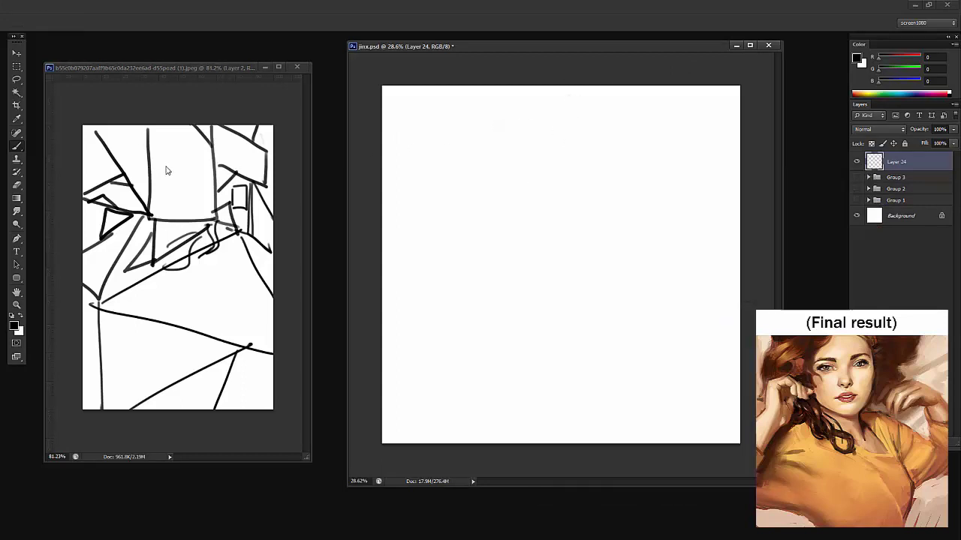
click(153, 133)
mouse_move(148, 126)
mouse_down()
mouse_move(151, 212)
mouse_move(209, 126)
mouse_up()
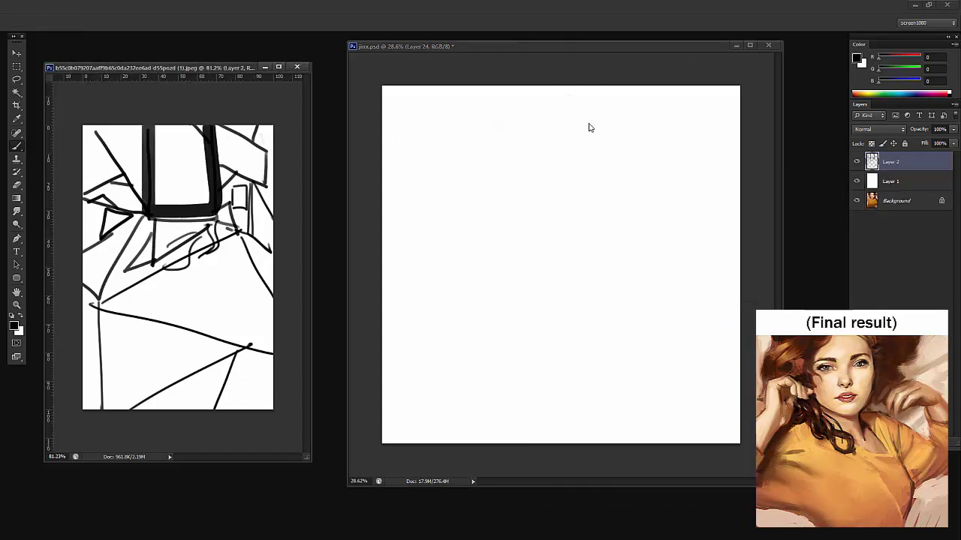
Draw the face box on Layer 24 of jinx.psd, with two vertical sides and a horizontal chin line
click(521, 98)
click(188, 193)
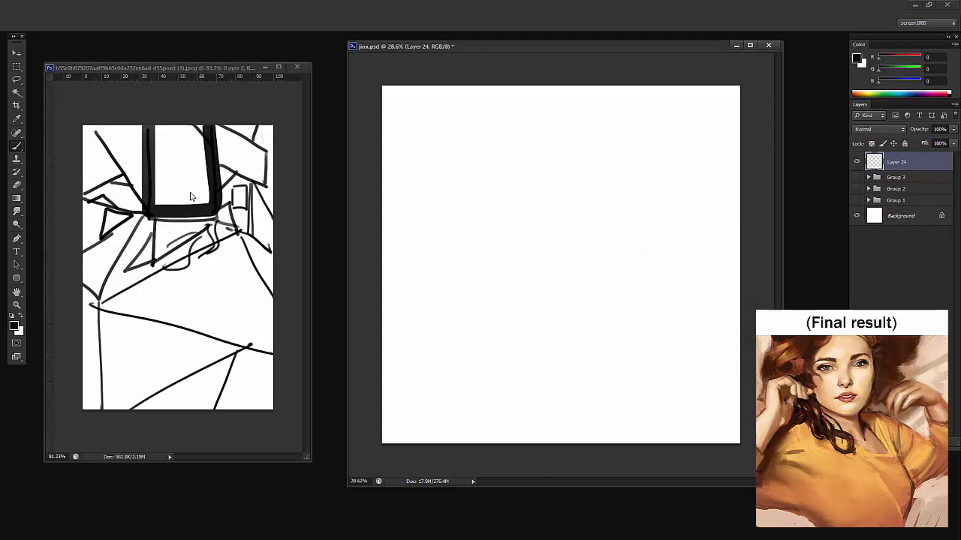
click(514, 110)
mouse_move(510, 84)
mouse_down()
mouse_move(511, 219)
mouse_move(622, 221)
mouse_move(650, 75)
mouse_up()
key(ctrl+z)
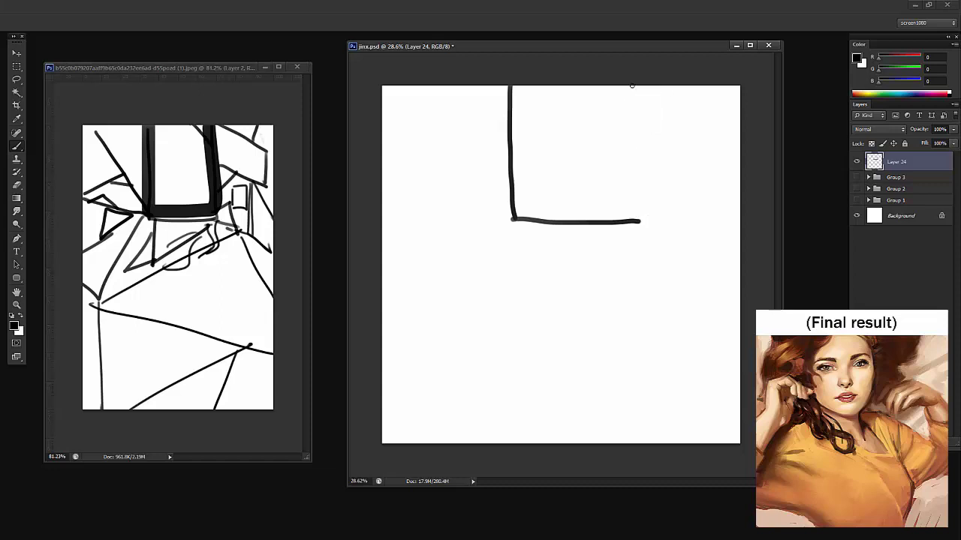
drag(637, 220, 634, 82)
Highlight the chin line and neck triangles in the traced drawing and copy them below the face box in jinx.psd
click(169, 224)
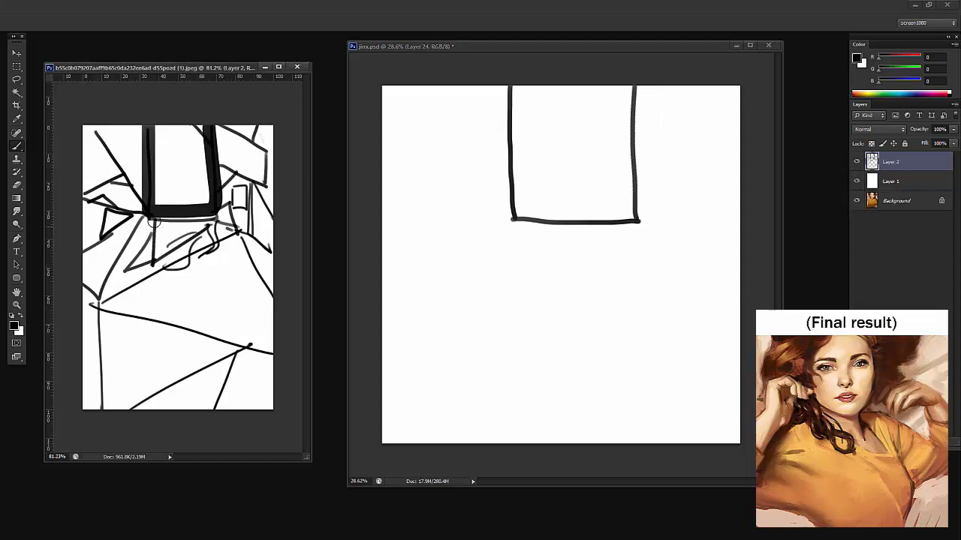
mouse_move(155, 223)
mouse_down()
mouse_move(206, 230)
mouse_move(219, 222)
mouse_up()
click(519, 225)
mouse_move(516, 220)
mouse_down()
mouse_move(519, 291)
mouse_move(638, 222)
mouse_up()
click(146, 238)
mouse_move(148, 231)
mouse_down()
mouse_move(129, 275)
mouse_move(153, 263)
mouse_up()
click(516, 252)
mouse_move(517, 241)
mouse_down()
mouse_move(476, 301)
mouse_move(520, 287)
mouse_up()
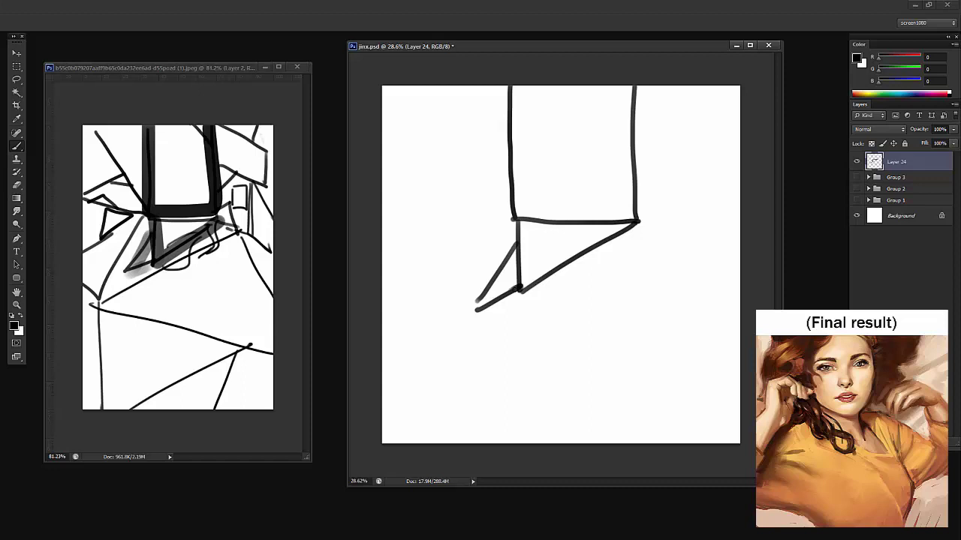
Draw the diagonal hair edge and the angular hand and forearm shapes left of the face box in jinx.psd
drag(386, 86, 511, 217)
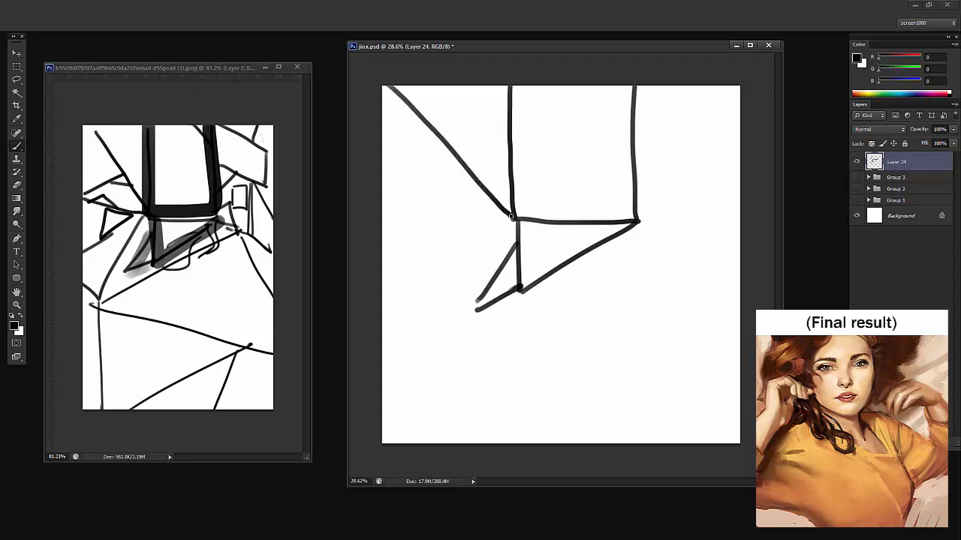
mouse_move(454, 157)
mouse_down()
mouse_move(382, 196)
mouse_move(536, 225)
mouse_up()
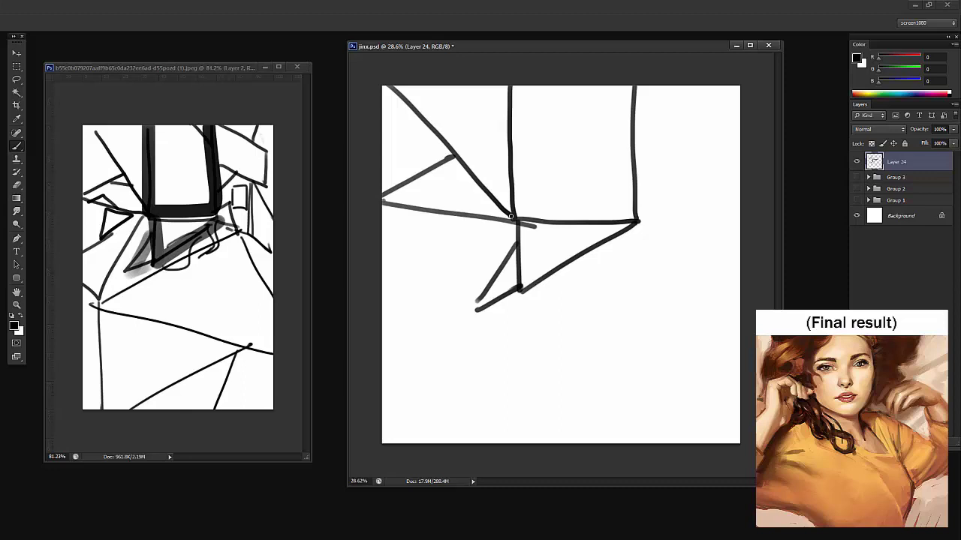
drag(434, 165, 472, 175)
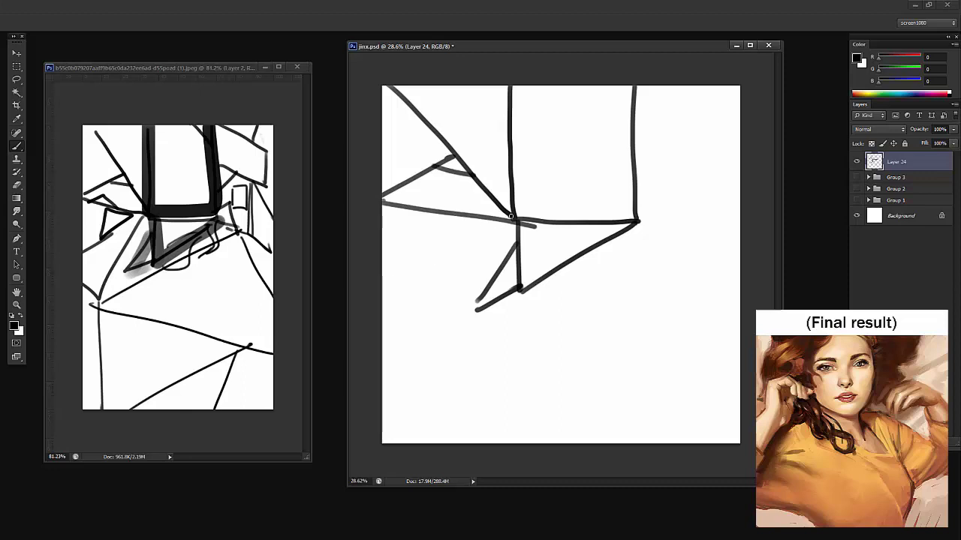
mouse_move(408, 200)
mouse_down()
mouse_move(449, 211)
mouse_move(433, 198)
mouse_move(445, 214)
mouse_up()
key(ctrl+z)
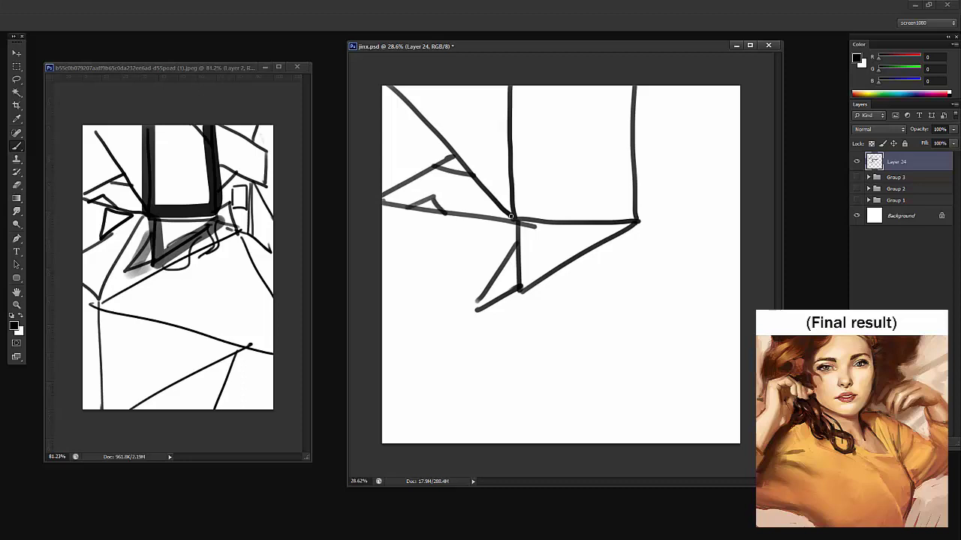
Draw the angular four-sided hair block against the right side of the face box on Layer 24
drag(638, 87, 740, 147)
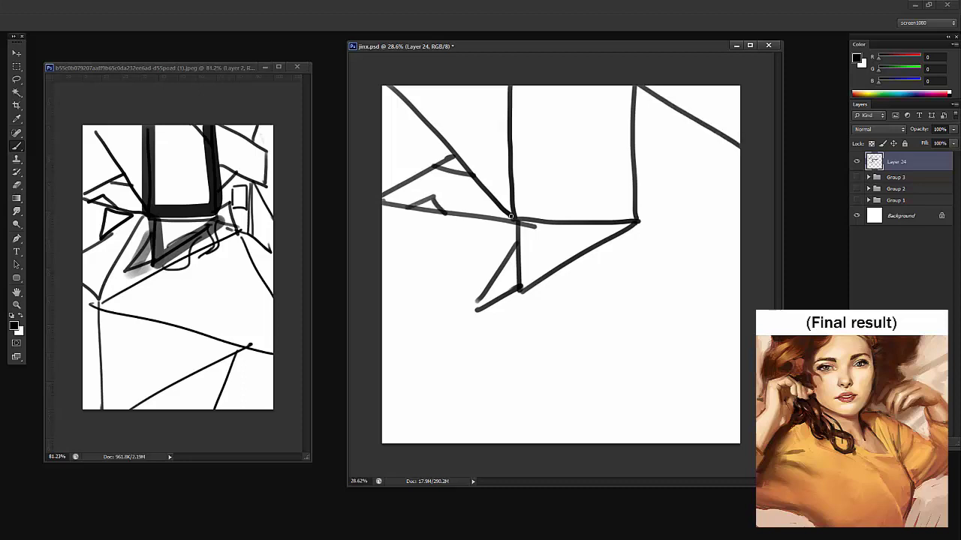
mouse_move(629, 156)
mouse_down()
mouse_move(717, 200)
mouse_move(718, 133)
mouse_up()
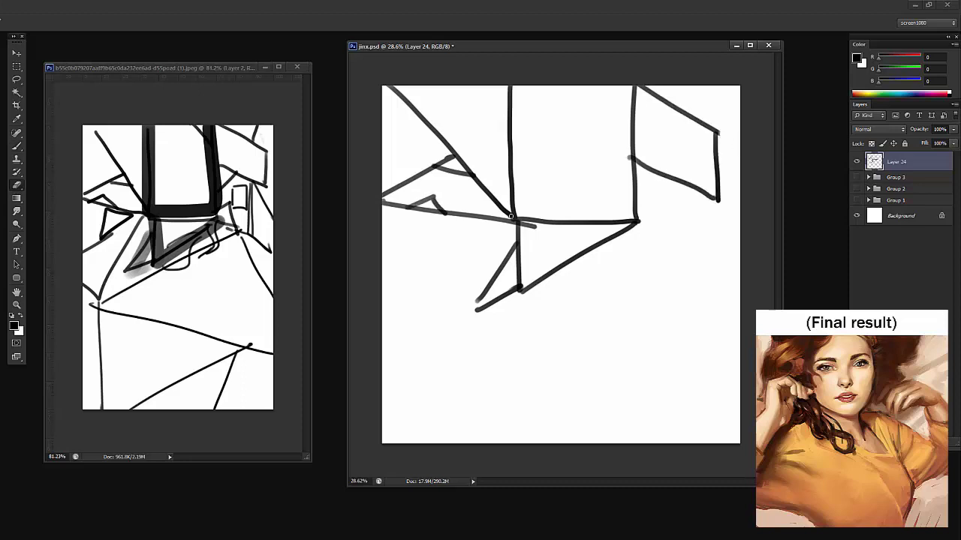
key(b)
Draw the straight torso edges below the neck triangles: the long shoulder diagonal, both body side diagonals and the edge rising to the neck
mouse_move(399, 365)
mouse_down()
mouse_move(648, 240)
mouse_move(405, 370)
mouse_up()
key(ctrl+z)
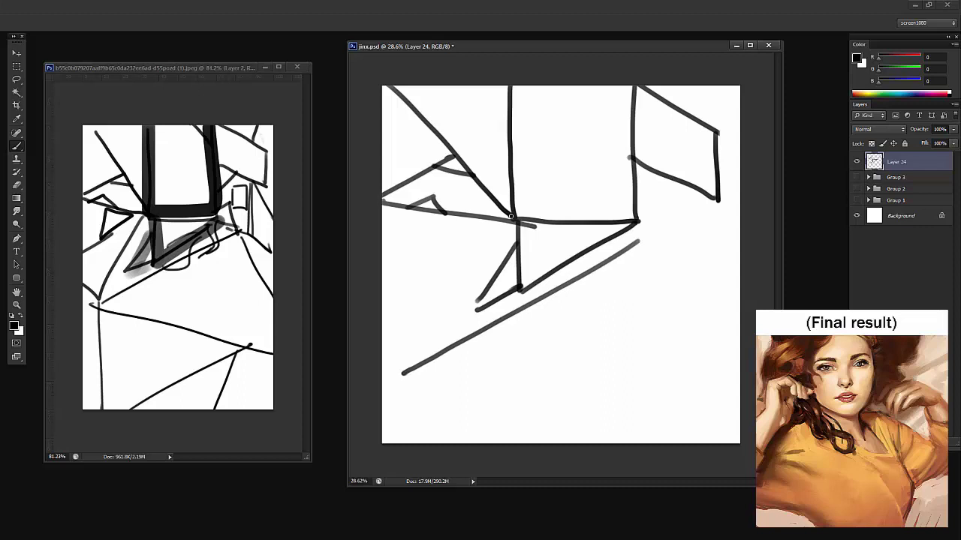
drag(645, 241, 739, 411)
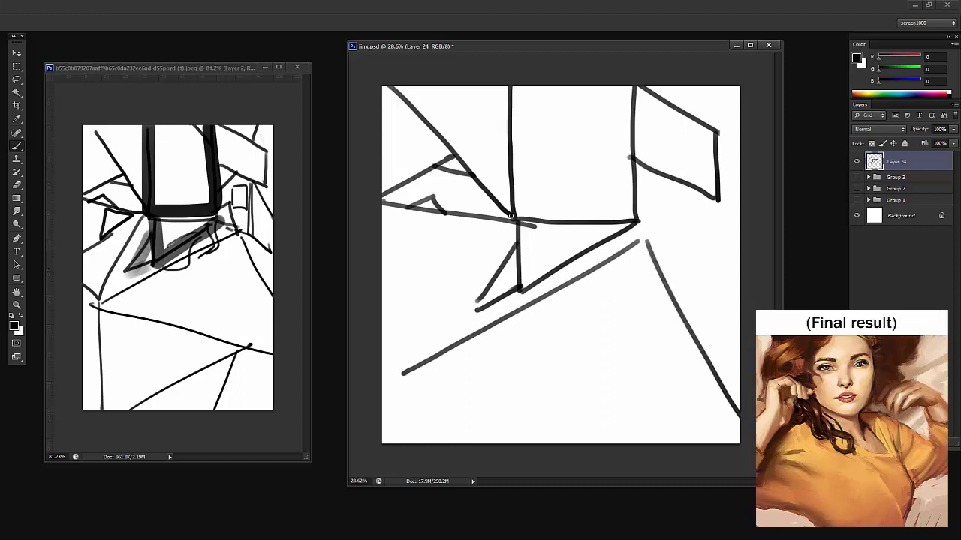
drag(404, 371, 536, 442)
drag(501, 222, 400, 371)
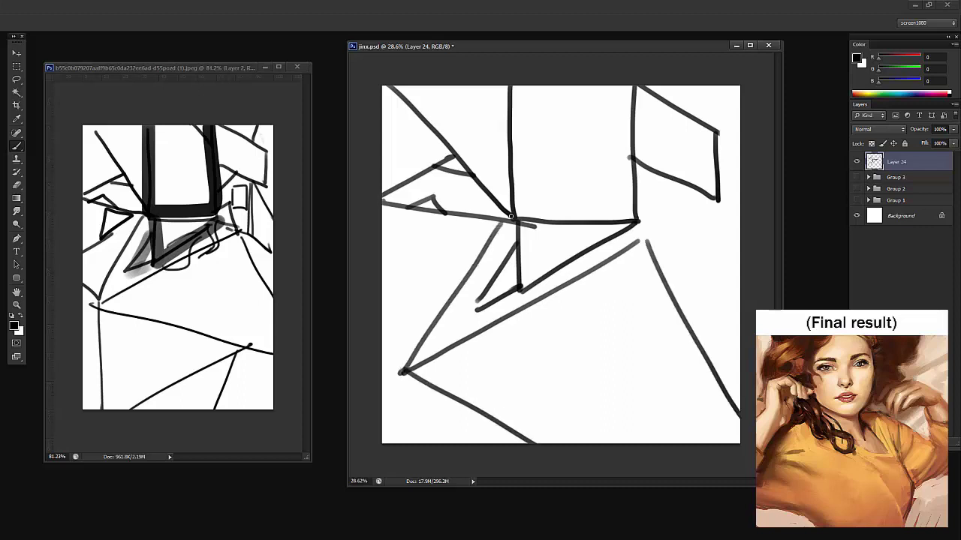
Draw the diagonal arm edge running to the left canvas border and the small triangle above it
drag(383, 314, 419, 357)
key(ctrl+z)
mouse_move(381, 296)
mouse_down()
mouse_move(491, 222)
mouse_move(443, 226)
mouse_up()
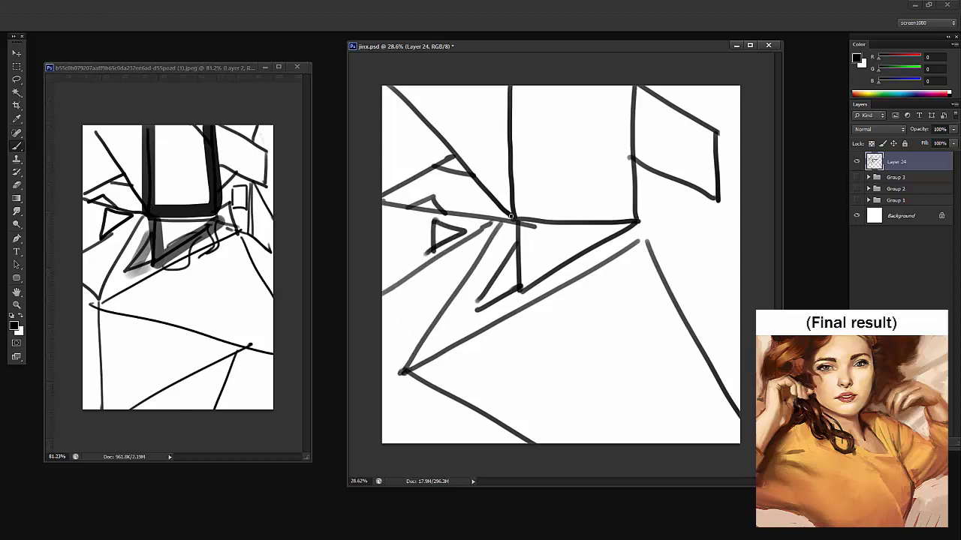
Draw the right-hand shapes beside the chin, with a small triangle and rectangle, plus the straight forearm lines reaching the canvas edge
drag(634, 194, 659, 171)
mouse_move(660, 224)
mouse_down()
mouse_move(686, 193)
mouse_move(658, 229)
mouse_move(666, 251)
mouse_move(629, 231)
mouse_up()
drag(693, 189, 693, 272)
key(ctrl+z)
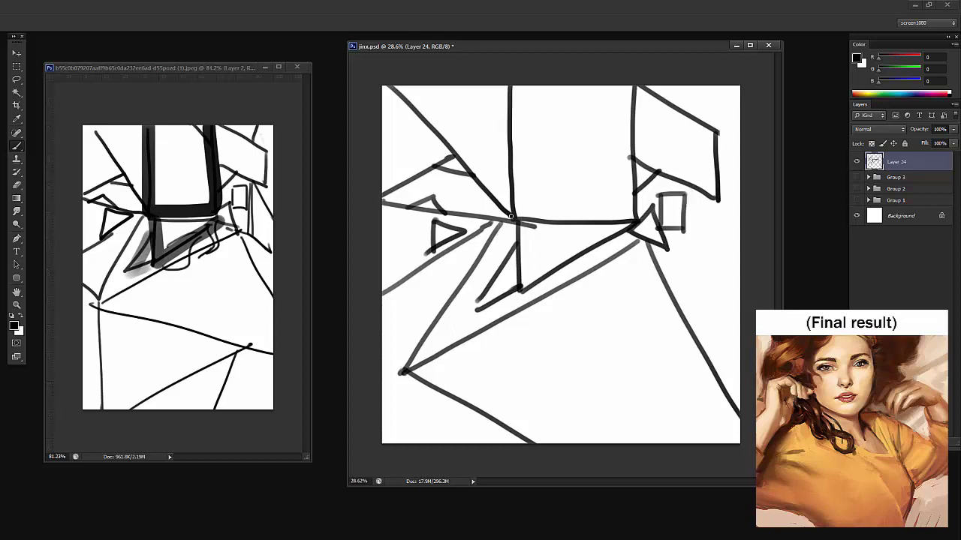
drag(695, 191, 695, 284)
drag(670, 242, 736, 305)
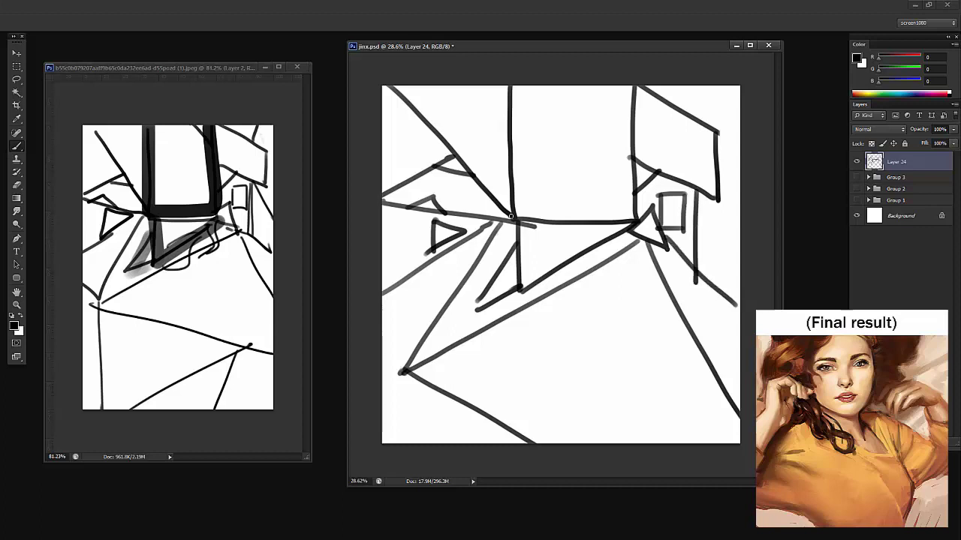
drag(698, 193, 740, 258)
drag(626, 95, 627, 210)
key(ctrl+z)
In the reference image, hide the white Layer 1 and reduce the traced line layer's opacity to 20%
click(154, 68)
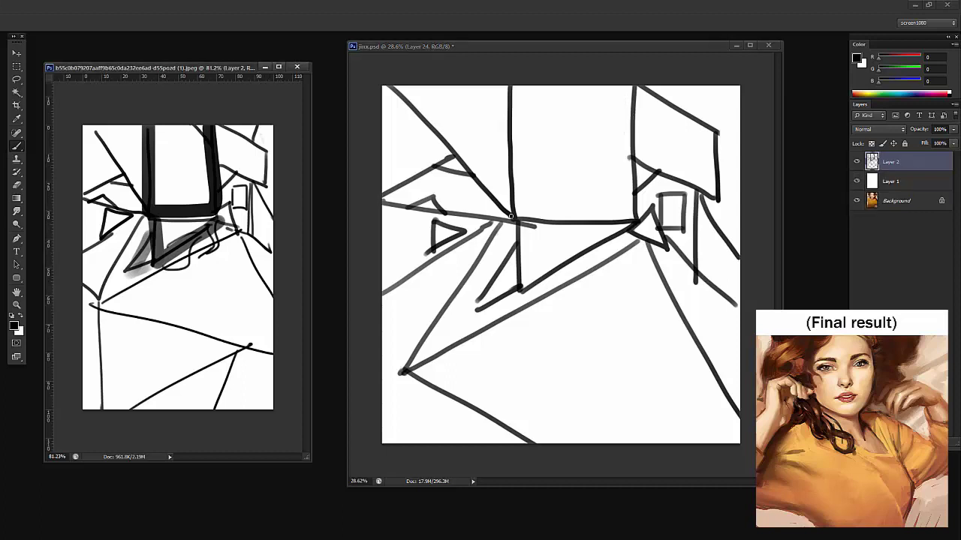
key(z)
mouse_move(181, 262)
mouse_down()
mouse_move(150, 263)
mouse_move(167, 263)
mouse_up()
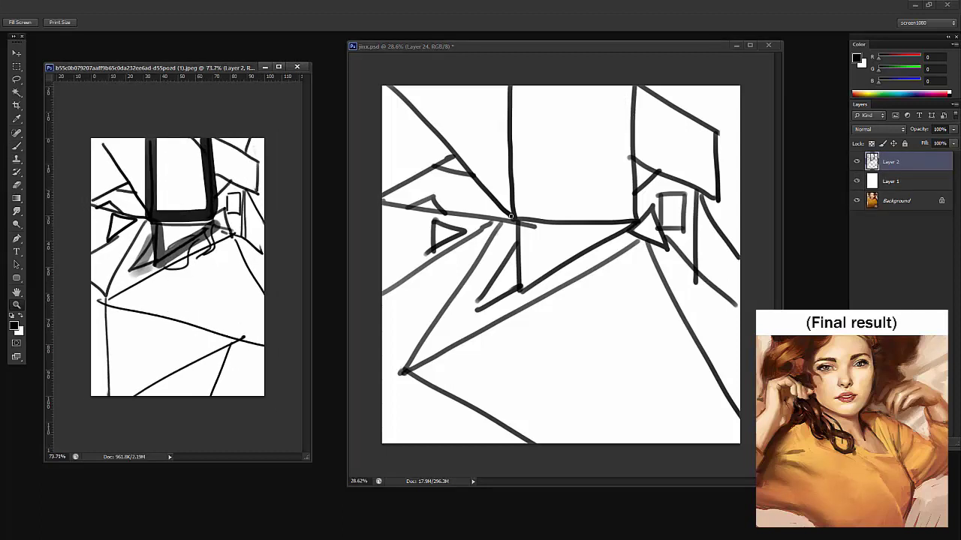
click(856, 181)
click(892, 181)
click(891, 161)
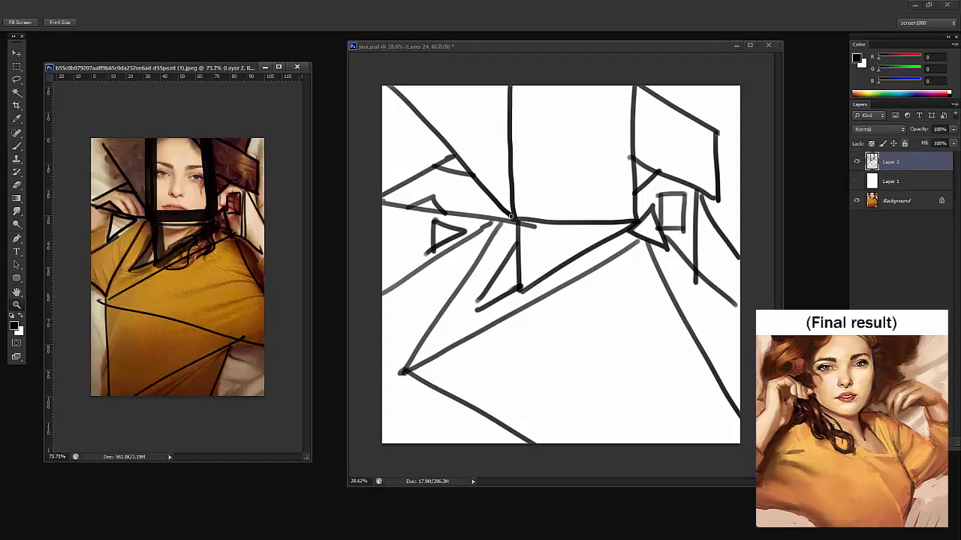
drag(917, 129, 907, 129)
key(2)
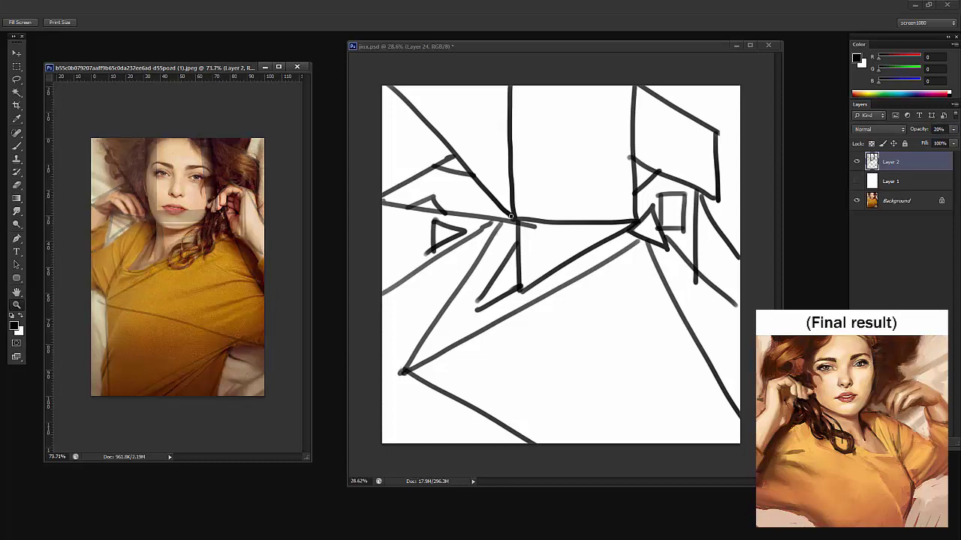
In jinx.psd, fade the straight-line layer by lowering its opacity and add a new layer above it
click(511, 217)
key(7)
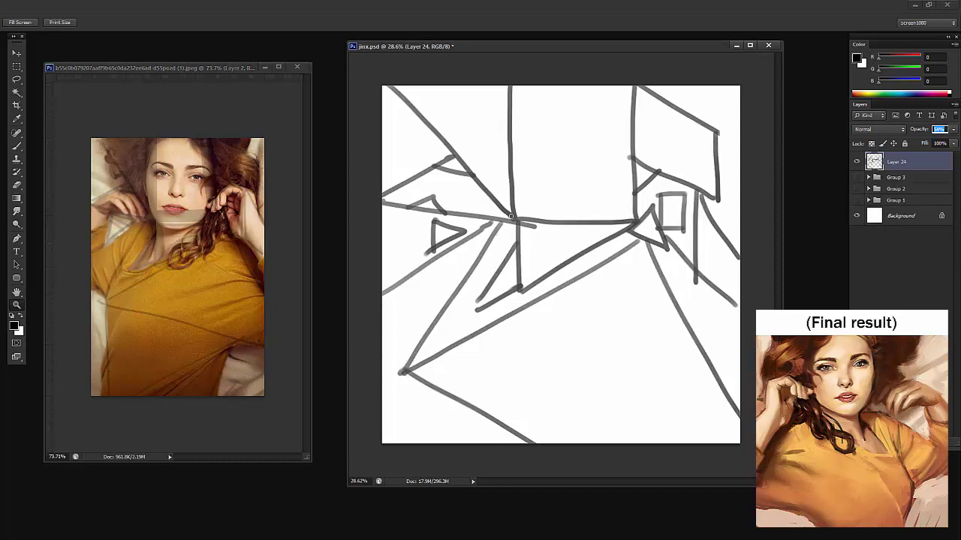
key(5)
key(4)
key(ctrl+alt+shift+n)
key(b)
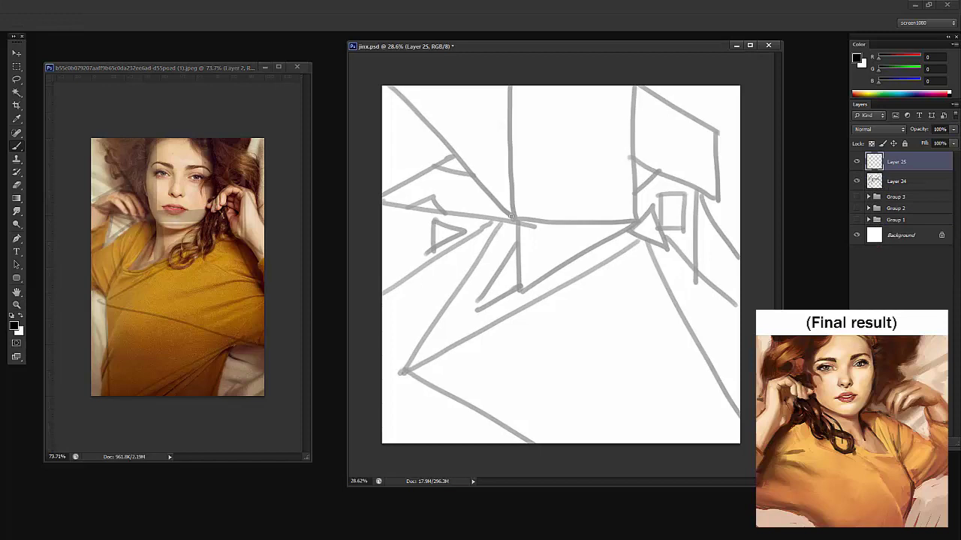
Sketch a rounded face oval inside the face box on Layer 25, erasing excess strokes at the upper left
drag(510, 87, 526, 210)
mouse_move(512, 139)
mouse_down()
mouse_move(553, 232)
mouse_move(596, 230)
mouse_move(631, 143)
mouse_move(557, 92)
mouse_move(628, 124)
mouse_up()
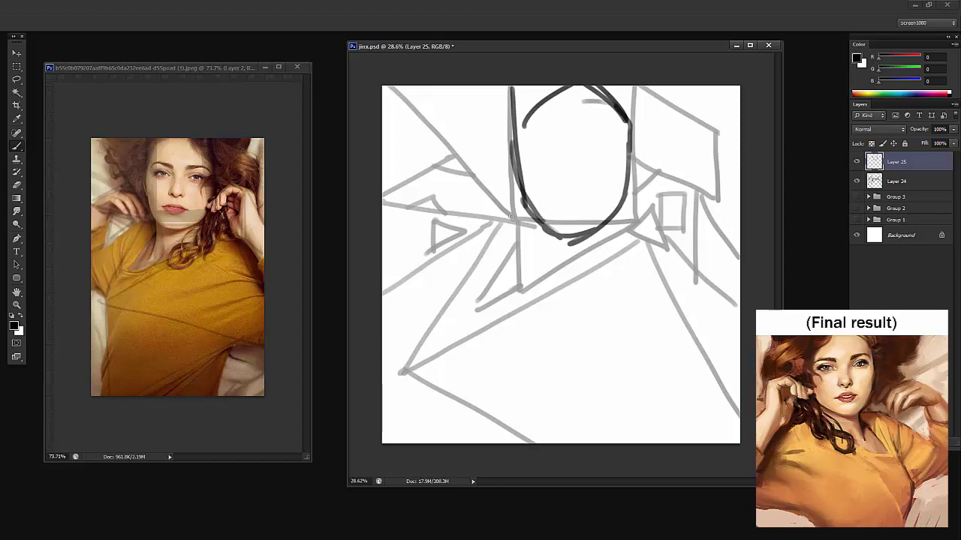
key(e)
drag(513, 88, 522, 146)
key(b)
mouse_move(529, 103)
mouse_down()
mouse_move(518, 120)
mouse_move(520, 192)
mouse_up()
Draw the neck line from the left jaw down to the point of the neck triangle
mouse_move(525, 129)
mouse_down()
mouse_move(513, 202)
mouse_move(530, 267)
mouse_up()
drag(530, 208, 531, 280)
drag(530, 242, 521, 291)
Refine the neck lines and draw the neckline and wavy hair locks below the chin
key(e)
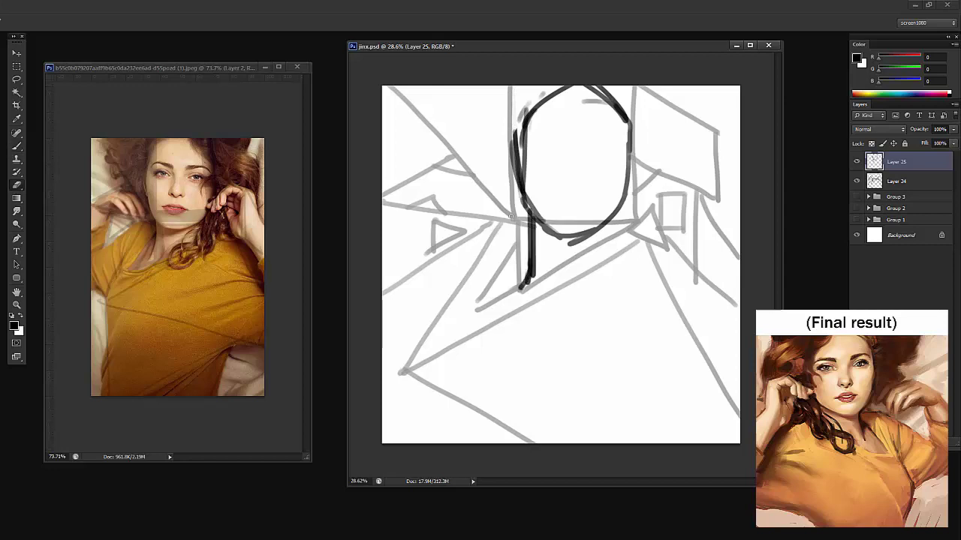
mouse_move(533, 222)
mouse_down()
mouse_move(521, 290)
mouse_move(530, 234)
mouse_move(511, 289)
mouse_move(601, 246)
mouse_up()
key(b)
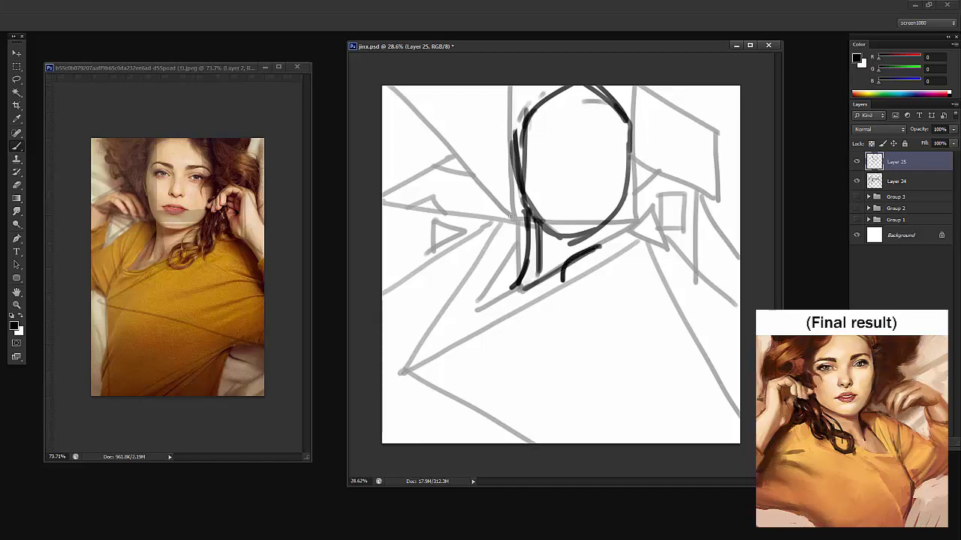
mouse_move(543, 299)
mouse_down()
mouse_move(567, 296)
mouse_move(614, 251)
mouse_up()
mouse_move(617, 216)
mouse_down()
mouse_move(634, 239)
mouse_move(608, 260)
mouse_up()
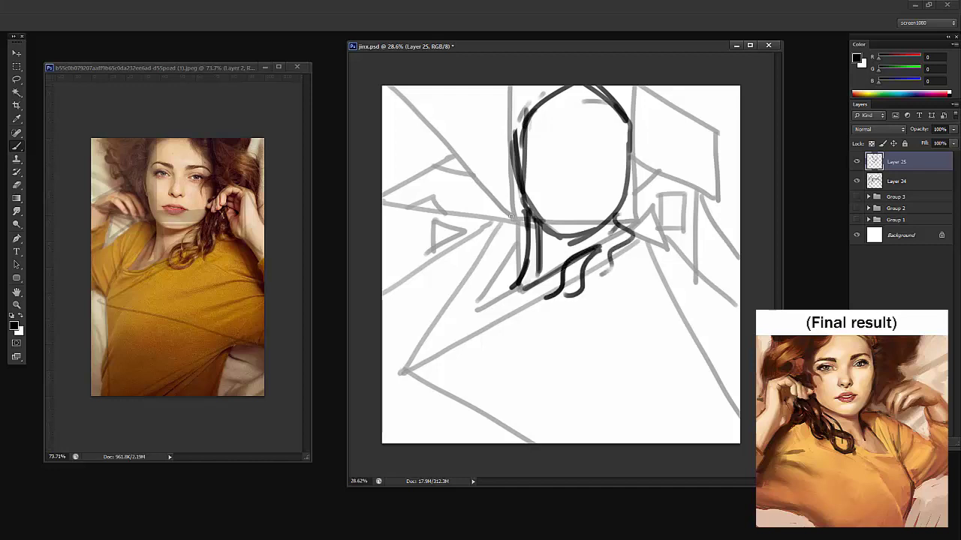
Sketch the bent hand with its fingers and the forearm right of the face over the faded shapes
mouse_move(656, 173)
mouse_down()
mouse_move(624, 198)
mouse_move(639, 202)
mouse_move(637, 214)
mouse_move(675, 194)
mouse_move(656, 174)
mouse_move(701, 190)
mouse_move(677, 239)
mouse_up()
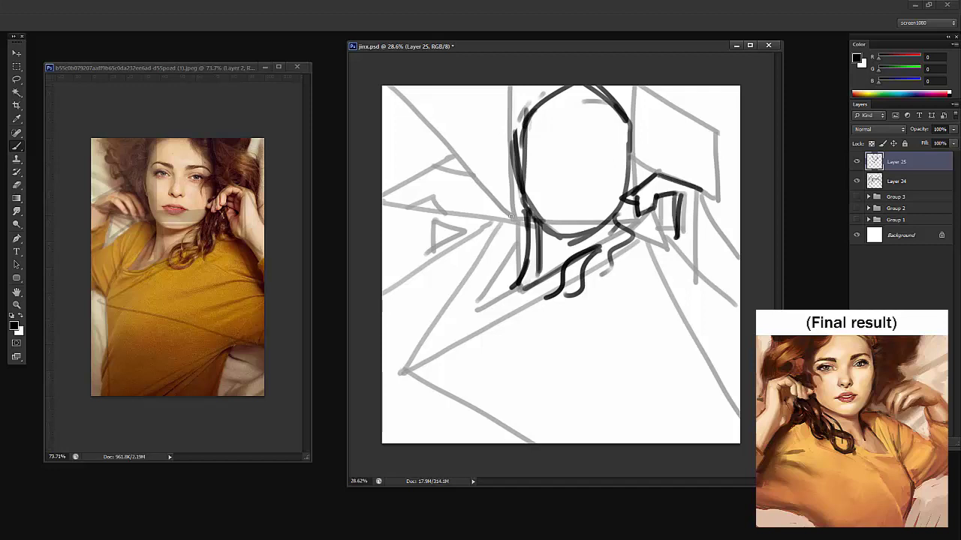
drag(673, 194, 672, 239)
drag(656, 201, 663, 230)
mouse_move(664, 230)
mouse_down()
mouse_move(675, 212)
mouse_move(709, 216)
mouse_move(740, 256)
mouse_up()
drag(650, 216, 683, 260)
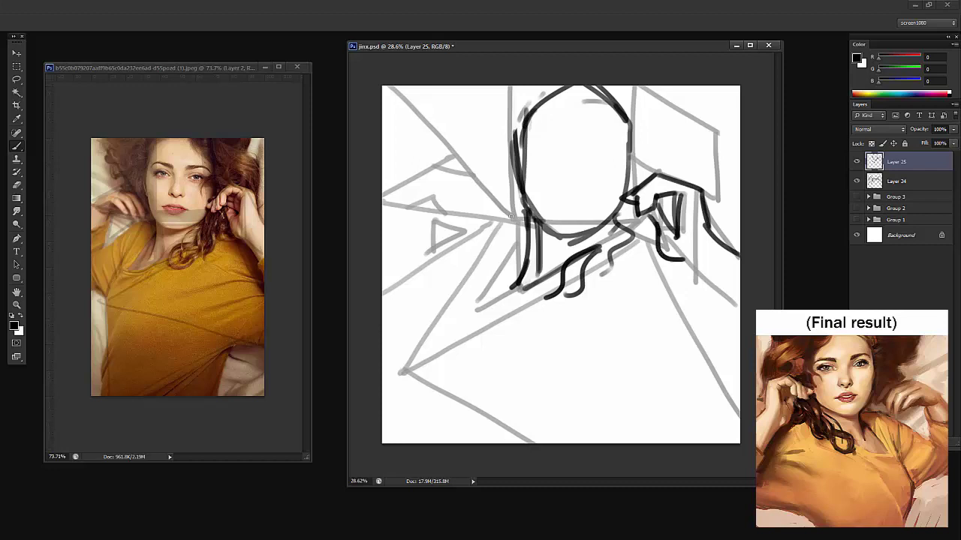
key(ctrl+z)
drag(658, 225, 740, 309)
Draw the curved hair contours right of the face and a hair edge at the canvas's upper left
mouse_move(628, 96)
mouse_down()
mouse_move(698, 193)
mouse_move(709, 132)
mouse_move(719, 207)
mouse_up()
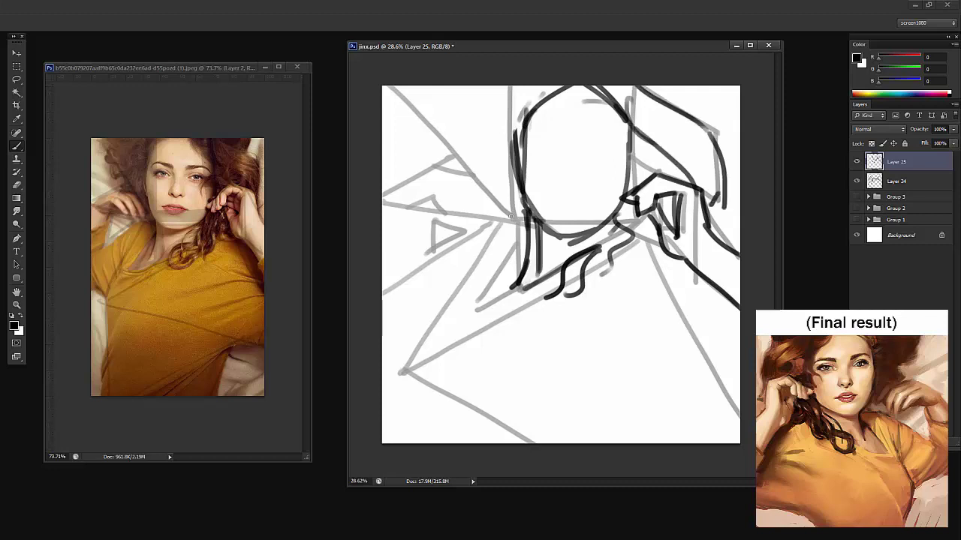
mouse_move(422, 89)
mouse_down()
mouse_move(425, 113)
mouse_move(450, 133)
mouse_up()
Sketch the hand left of the face, outlining its back and adding the individual fingers
mouse_move(402, 208)
mouse_down()
mouse_move(392, 186)
mouse_move(440, 165)
mouse_up()
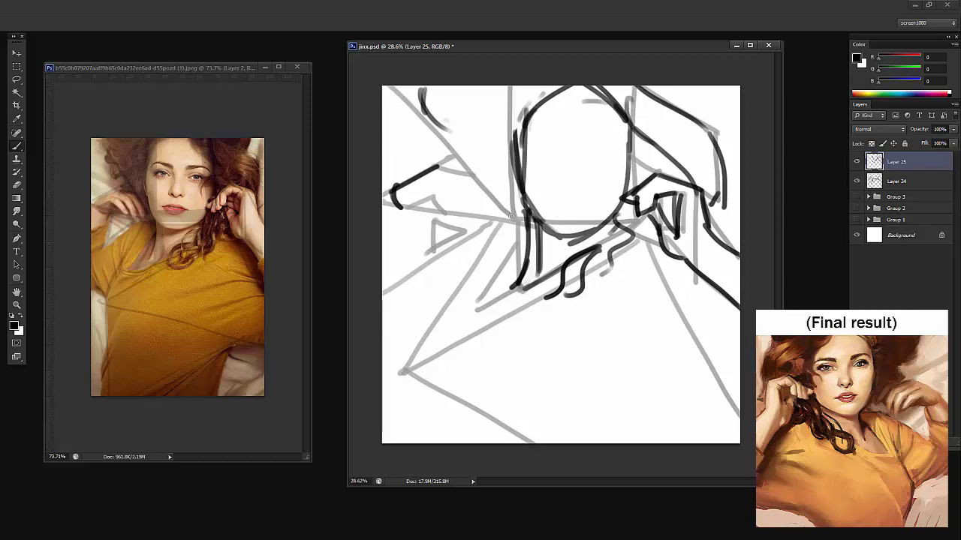
mouse_move(402, 203)
mouse_down()
mouse_move(434, 192)
mouse_move(453, 214)
mouse_up()
drag(443, 186, 464, 210)
drag(445, 194, 456, 204)
drag(439, 167, 471, 175)
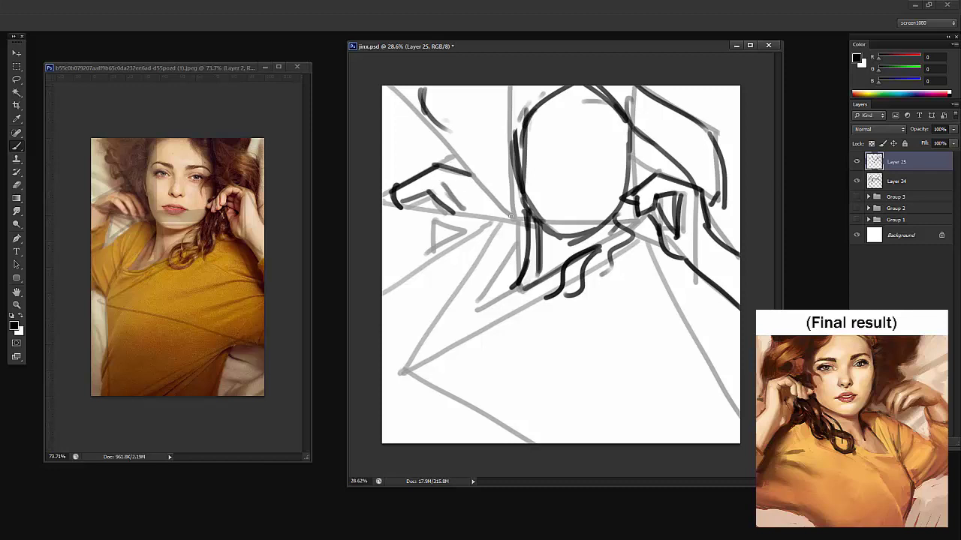
drag(473, 177, 499, 213)
drag(468, 186, 484, 205)
drag(481, 201, 492, 218)
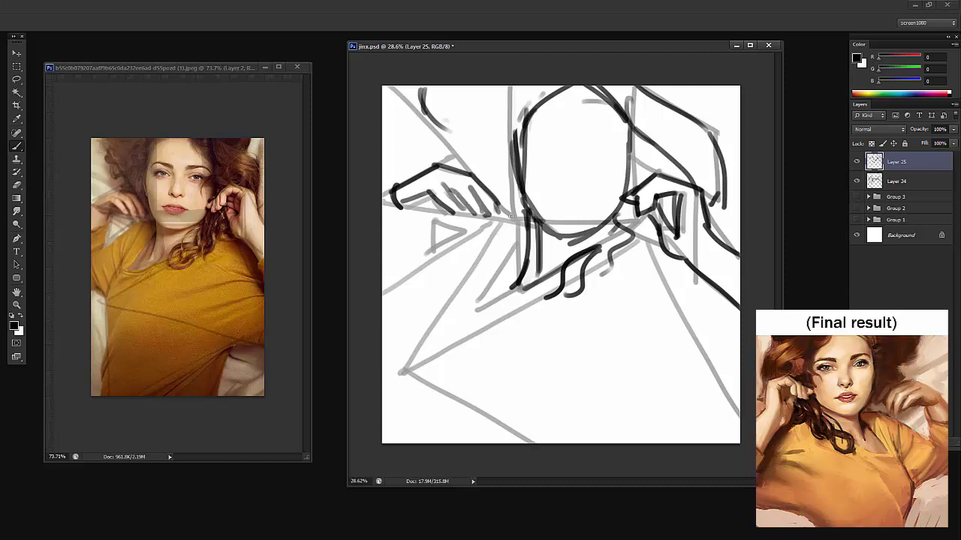
drag(465, 189, 480, 215)
drag(438, 168, 471, 184)
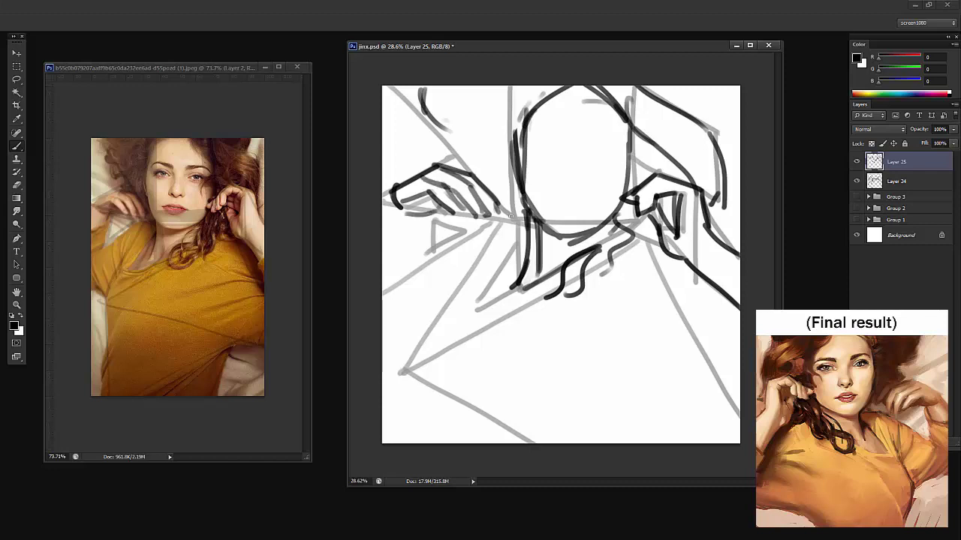
Draw the wrist and forearm below the left hand and the upper sleeve edge running toward the neck
drag(418, 213, 382, 239)
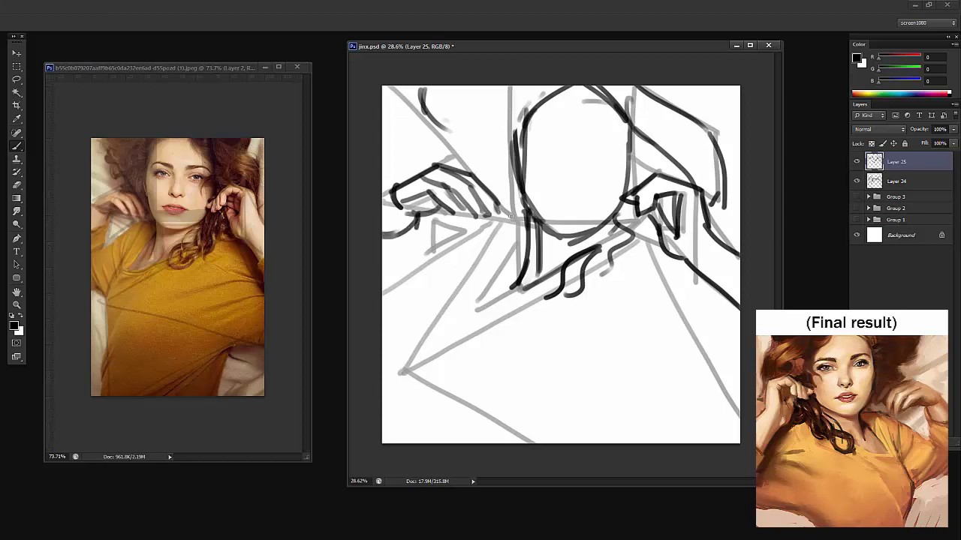
drag(415, 216, 405, 275)
drag(383, 290, 471, 229)
drag(431, 255, 501, 218)
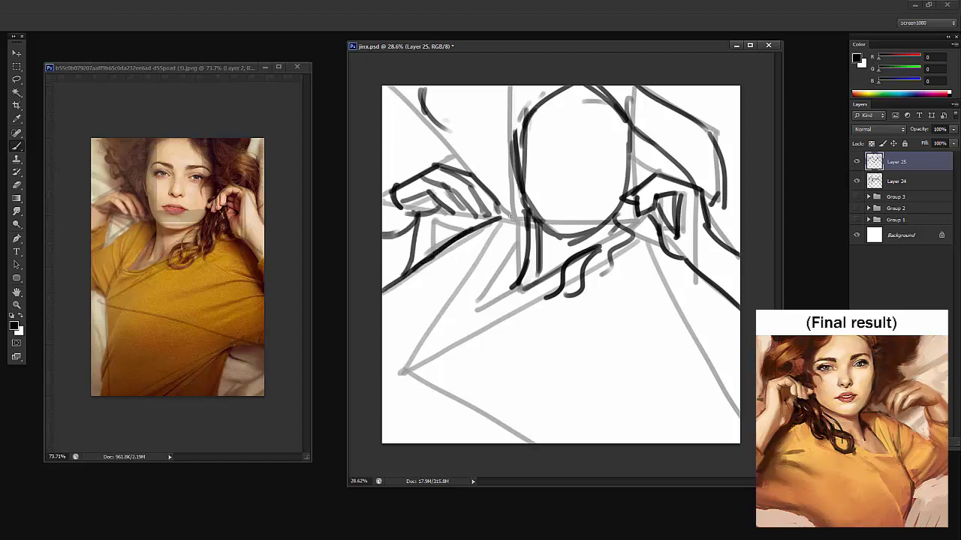
Draw the collar and the shirt's curved left side with fold strokes, and add wavy hair strands above the left hand
drag(519, 230, 481, 304)
drag(480, 305, 513, 296)
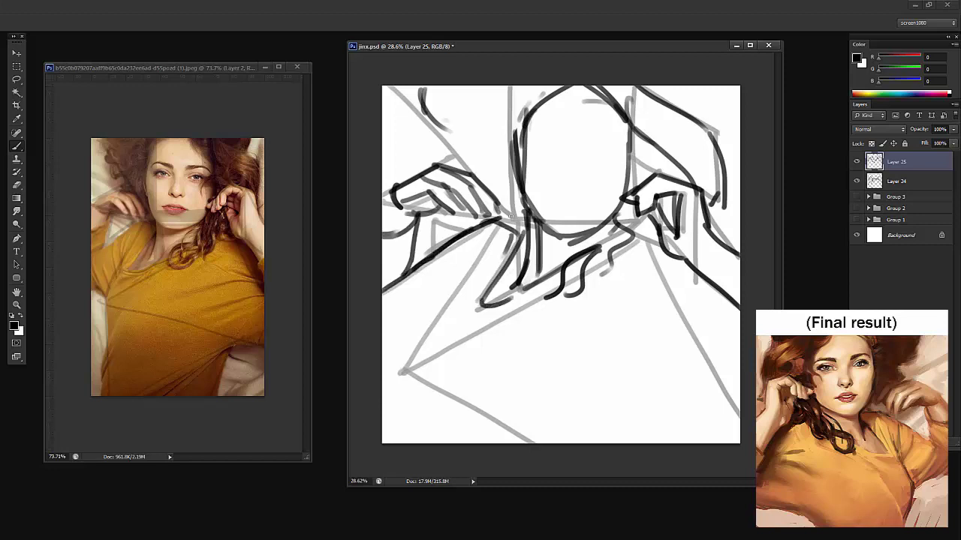
drag(504, 229, 433, 431)
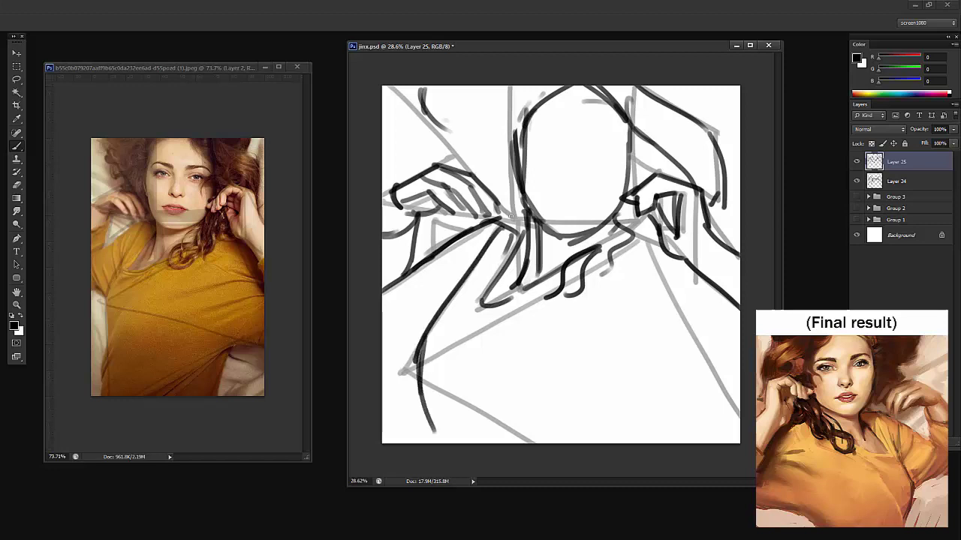
drag(463, 353, 430, 440)
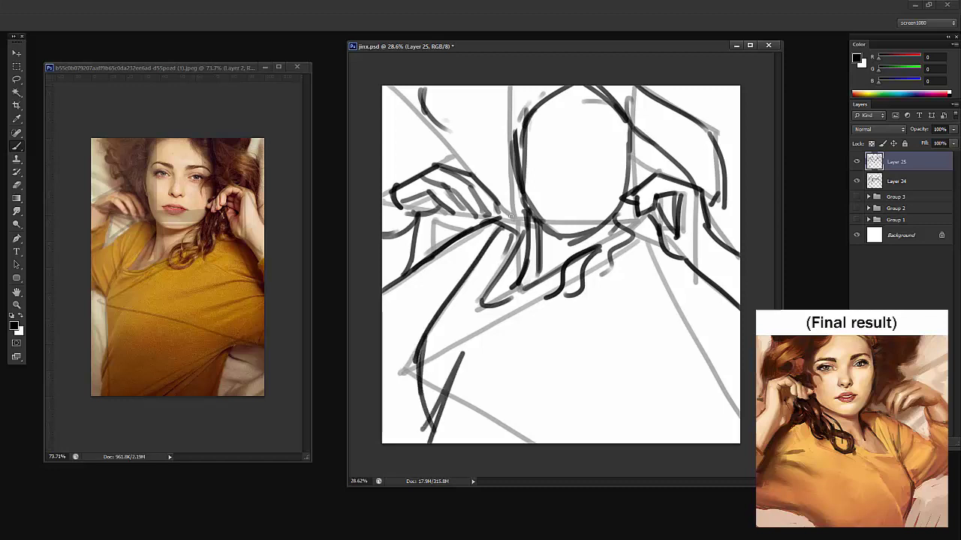
drag(448, 379, 438, 439)
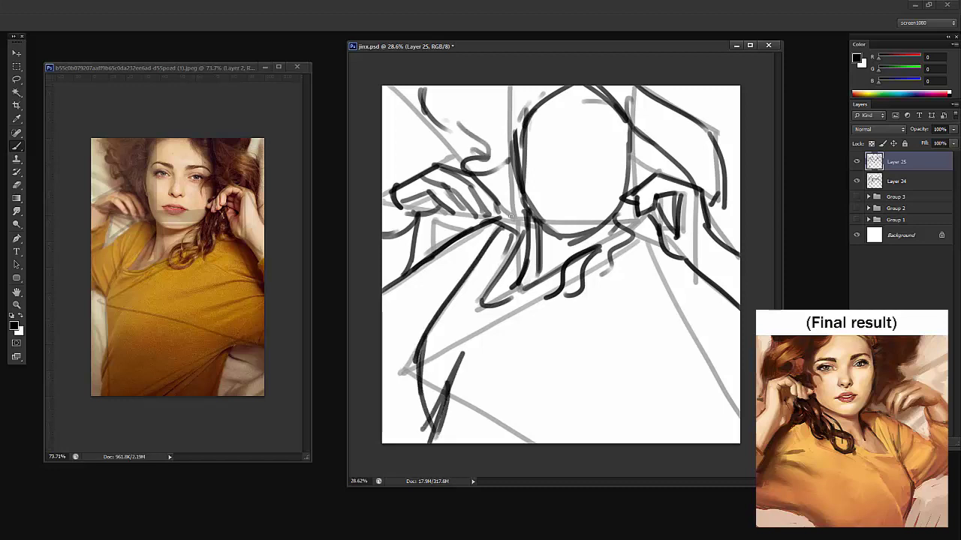
drag(455, 120, 507, 180)
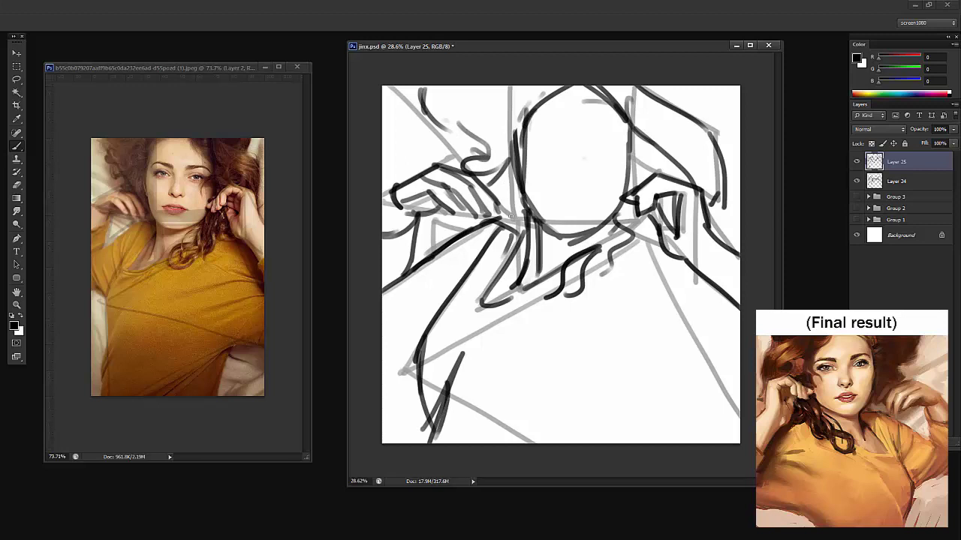
In the reference image, hide Layer 2, show Layer 1 semi-transparent over the photo and add a new layer for tracing the face
key(ctrl+Tab)
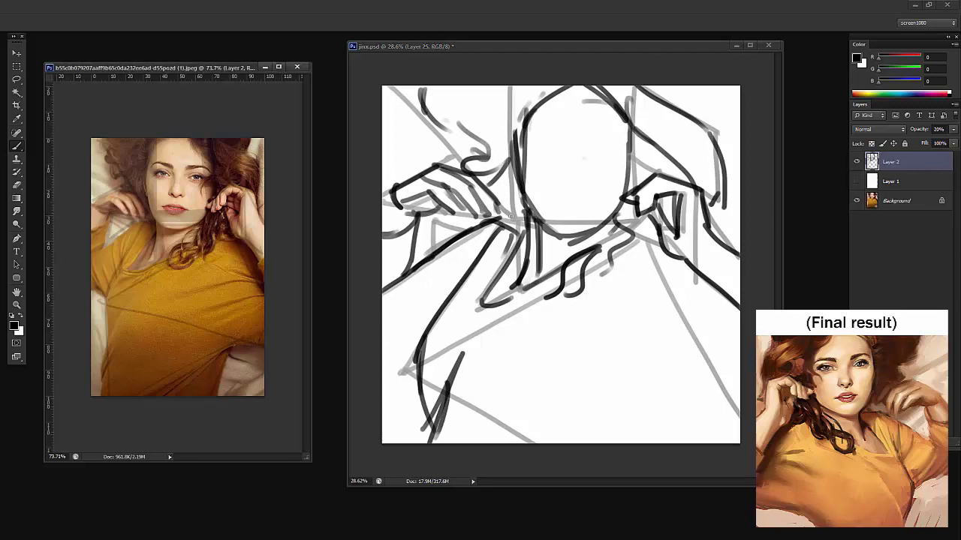
click(856, 162)
click(891, 180)
click(856, 181)
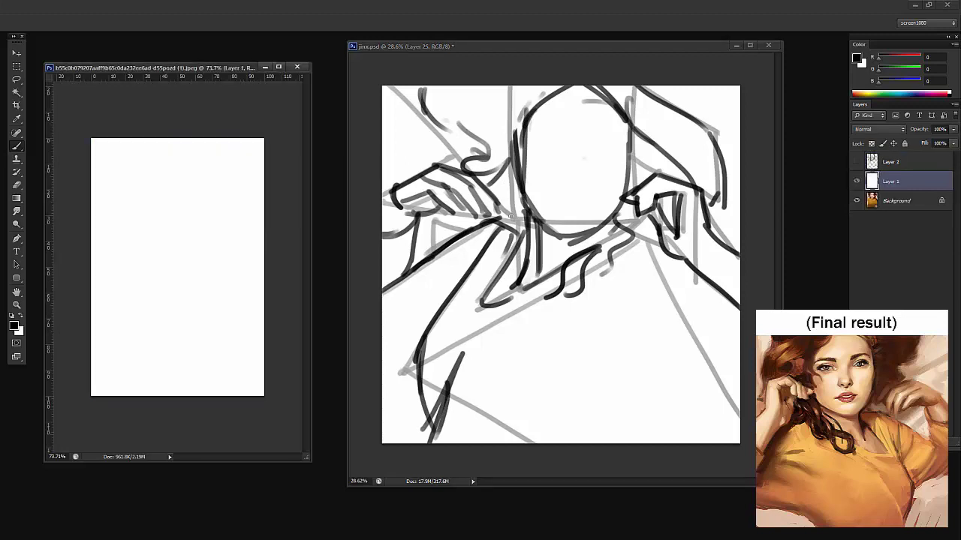
mouse_move(920, 129)
mouse_down()
mouse_move(882, 129)
mouse_move(924, 129)
mouse_up()
key(ctrl+alt+shift+n)
drag(161, 171, 207, 171)
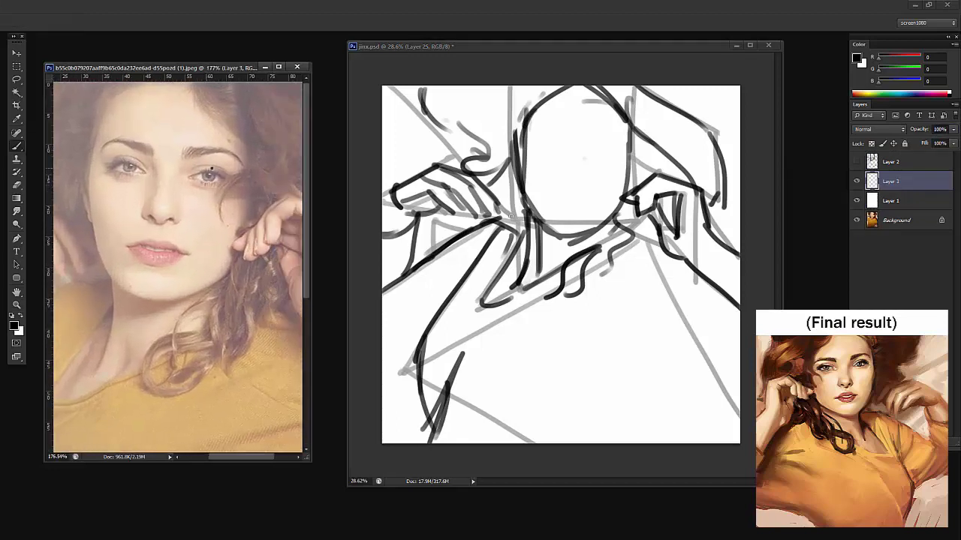
Trace the face in the reference photo with a straight-sided box and cut its lower corners with diagonal jaw lines
right_click(511, 215)
key(Return)
mouse_move(266, 86)
mouse_down()
mouse_move(236, 304)
mouse_move(72, 283)
mouse_move(240, 304)
mouse_up()
key(ctrl+z)
key(ctrl+z)
drag(93, 98, 84, 293)
right_click(186, 192)
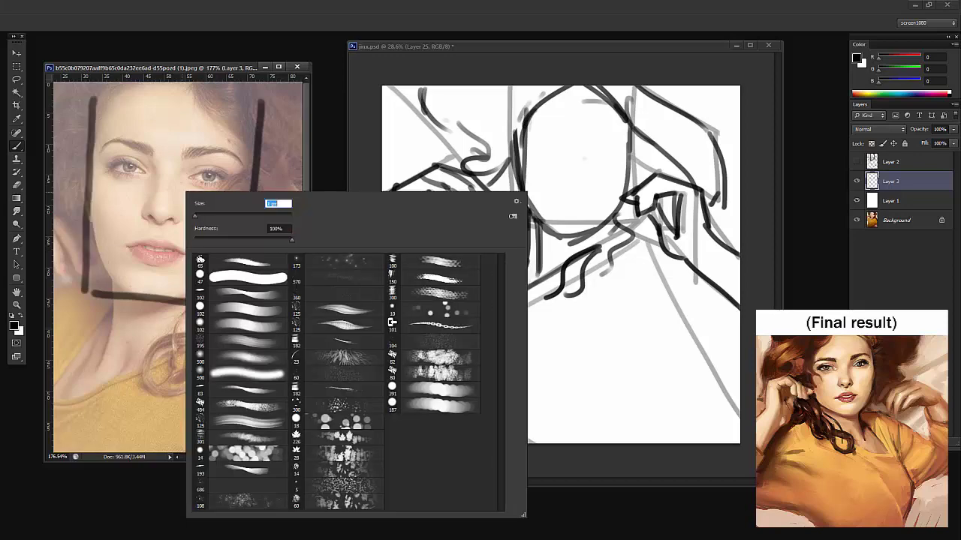
key(Escape)
right_click(150, 206)
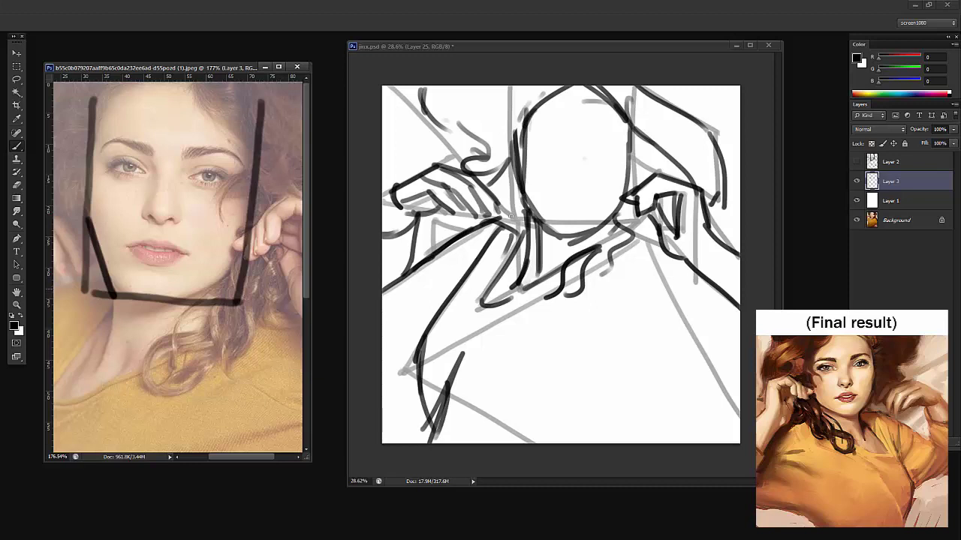
drag(184, 297, 239, 261)
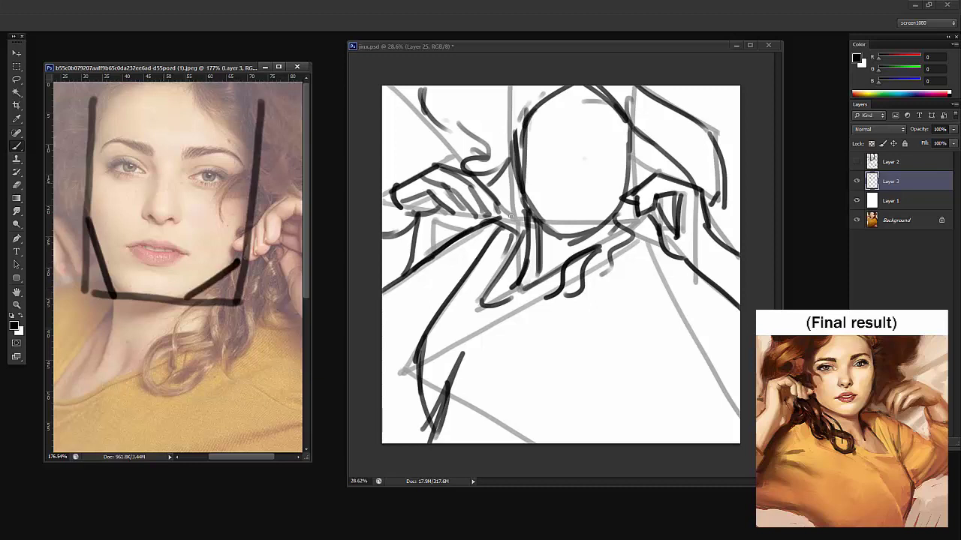
Trace the forehead with two slanted hairline strokes and a straight line along the eyebrows
mouse_move(91, 135)
mouse_down()
mouse_move(204, 138)
mouse_move(191, 83)
mouse_move(229, 135)
mouse_move(108, 124)
mouse_move(139, 81)
mouse_move(98, 134)
mouse_move(228, 154)
mouse_move(182, 83)
mouse_up()
key(ctrl+z)
key(ctrl+z)
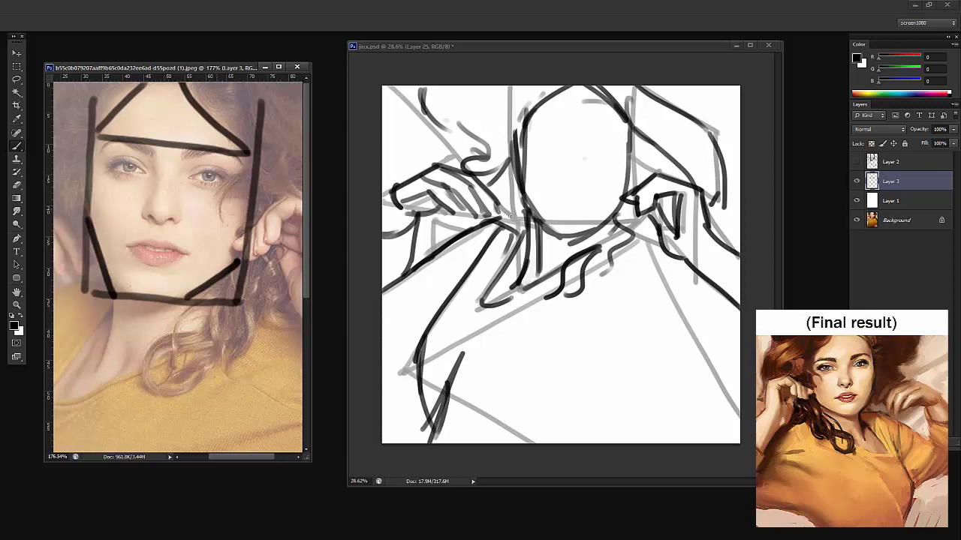
Add a new layer to the reference and draw slanted guide lines across the face at the nose and mouth
key(ctrl+alt+shift+n)
drag(272, 218, 254, 218)
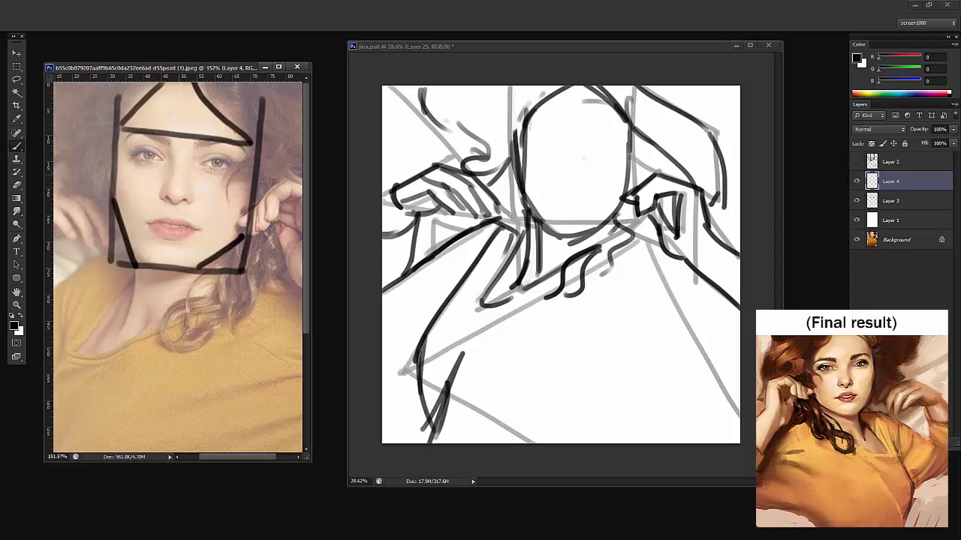
drag(217, 218, 191, 215)
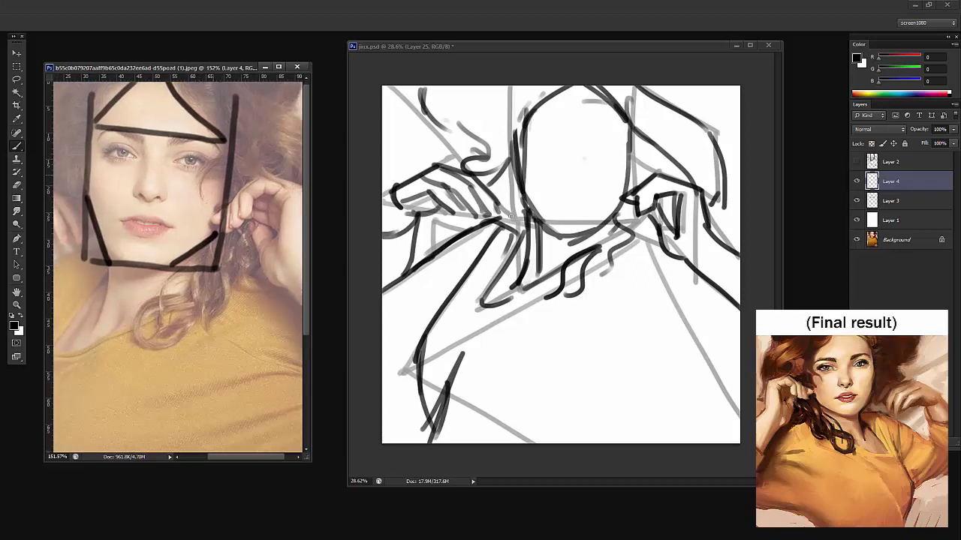
drag(79, 169, 234, 188)
key(ctrl+z)
drag(81, 211, 226, 228)
key(ctrl+z)
drag(112, 218, 215, 226)
drag(87, 170, 239, 189)
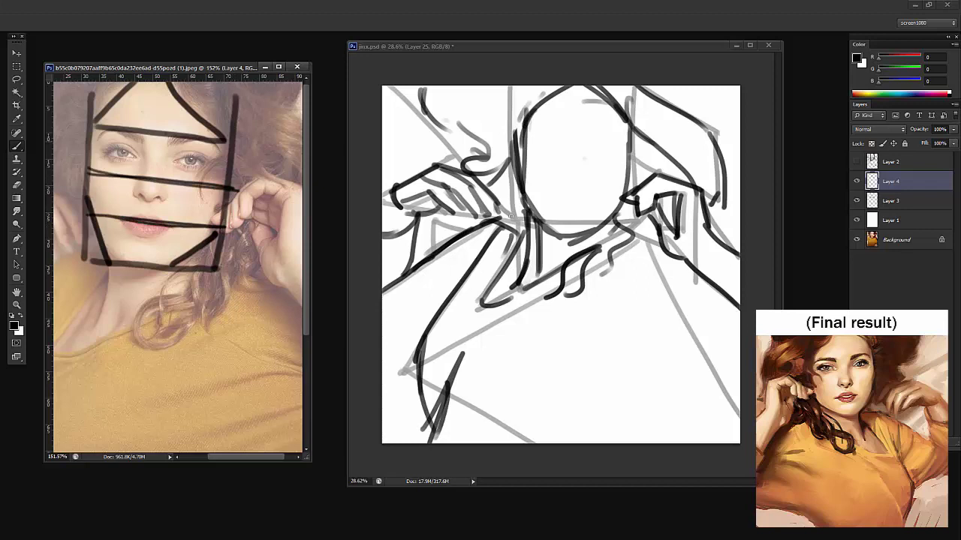
mouse_move(94, 146)
mouse_down()
mouse_move(135, 129)
mouse_move(222, 139)
mouse_up()
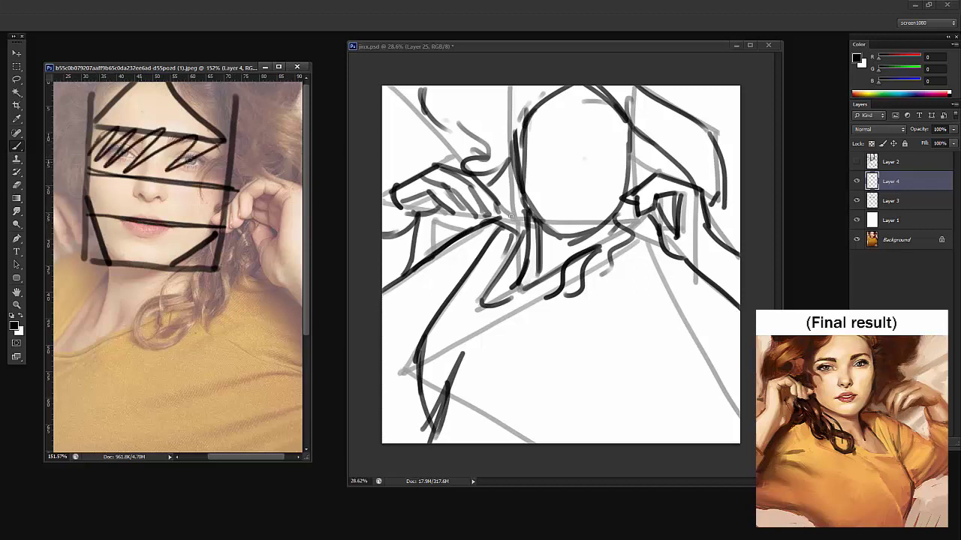
mouse_move(124, 177)
mouse_down()
mouse_move(105, 208)
mouse_move(201, 196)
mouse_up()
drag(99, 229, 173, 237)
key(ctrl+alt+z)
key(ctrl+alt+z)
key(ctrl+alt+z)
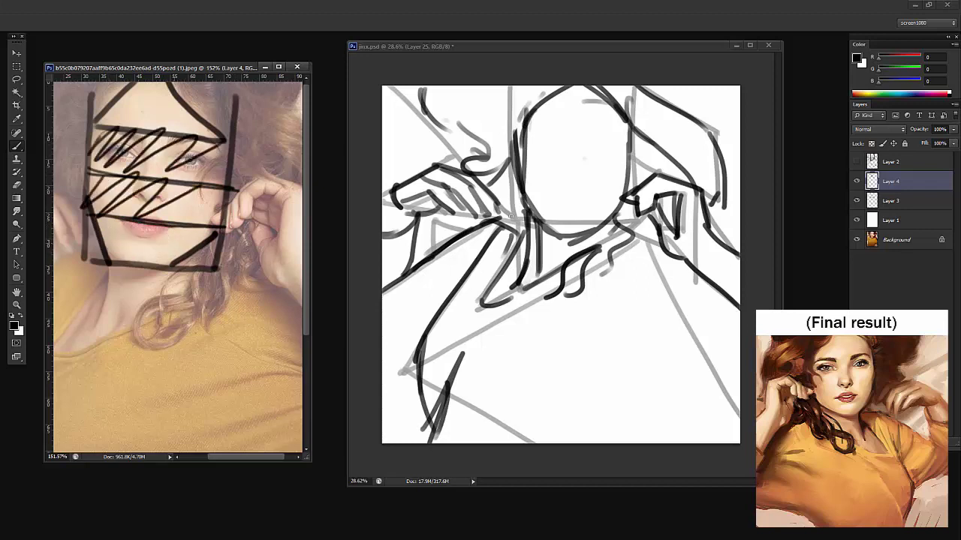
Strengthen the brow line, sketch a diamond nose and angular lips on the guides, and try shifting these strokes below the face
drag(105, 132, 212, 142)
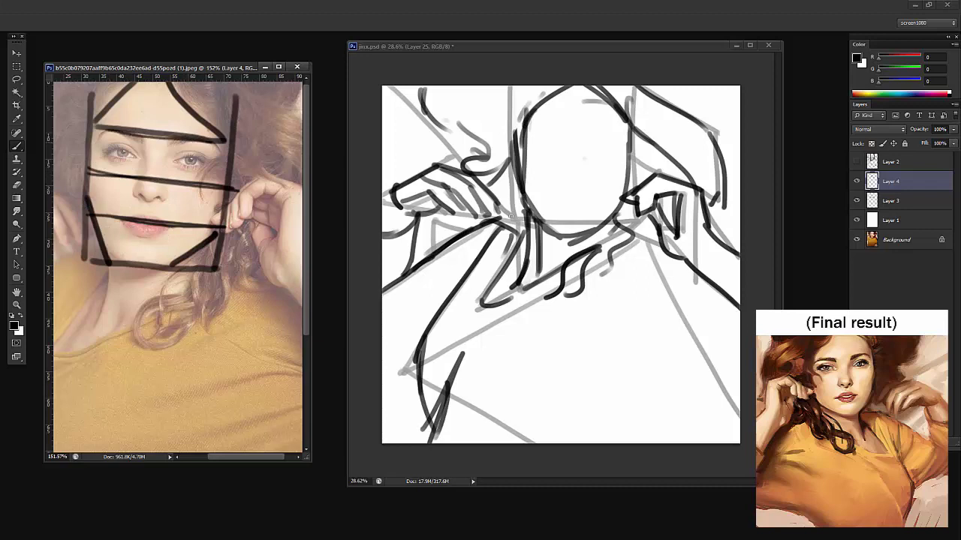
mouse_move(136, 200)
mouse_down()
mouse_move(160, 180)
mouse_move(140, 192)
mouse_move(164, 188)
mouse_move(139, 193)
mouse_move(137, 236)
mouse_up()
mouse_move(137, 232)
mouse_down()
mouse_move(125, 222)
mouse_move(180, 226)
mouse_move(114, 318)
mouse_up()
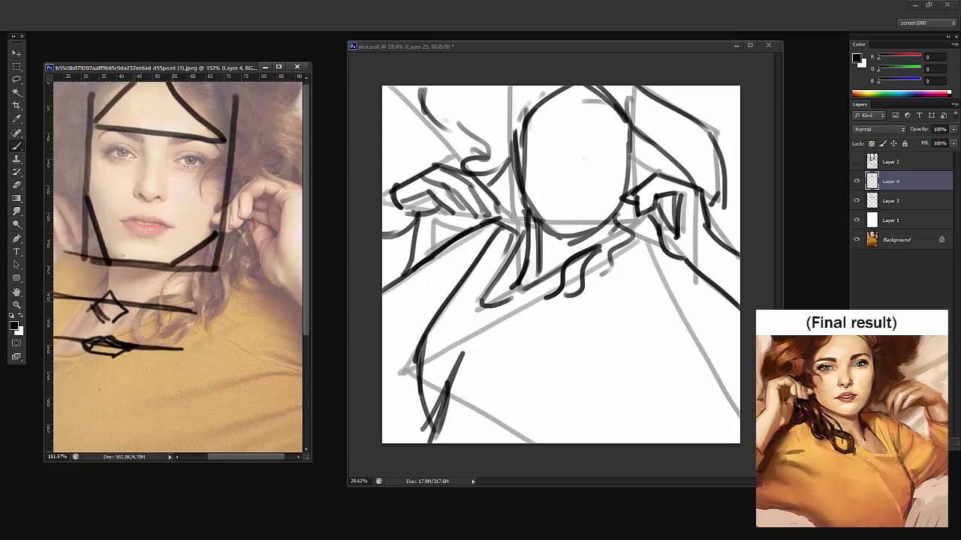
key(ctrl+z)
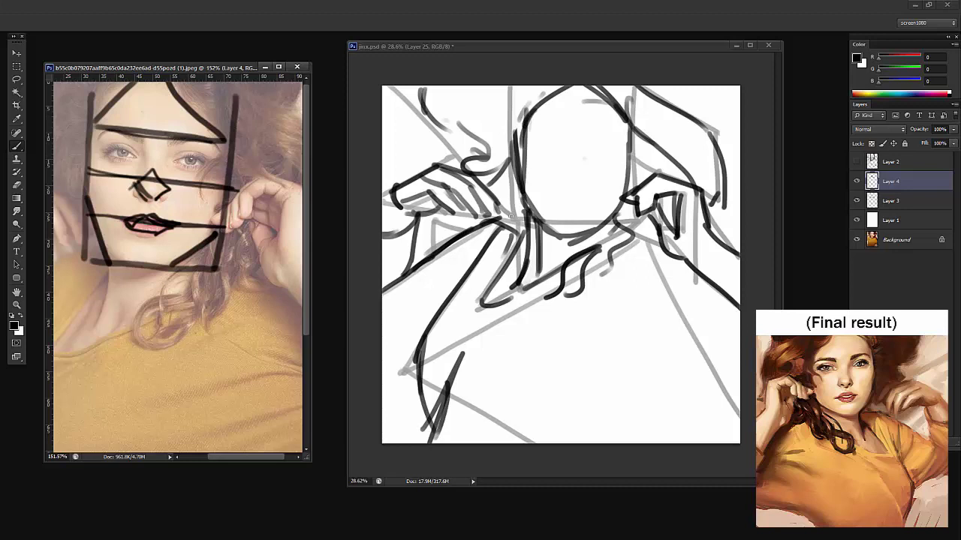
Try a guide line through the eyes, undo it and delete the layer holding the facial guides
drag(77, 147, 222, 167)
key(ctrl+z)
key(Delete)
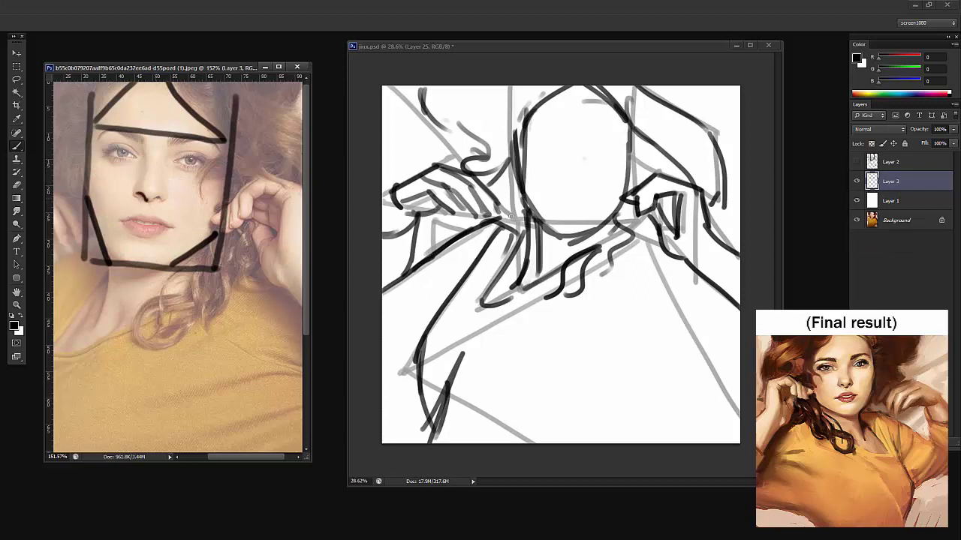
Outline the nose in the reference photo as a simple triangle, undoing the first attempts
drag(147, 200, 161, 196)
mouse_move(150, 157)
mouse_down()
mouse_move(134, 193)
mouse_move(166, 193)
mouse_up()
key(ctrl+alt+z)
key(ctrl+alt+z)
key(ctrl+alt+z)
key(ctrl+alt+z)
mouse_move(150, 166)
mouse_down()
mouse_move(131, 196)
mouse_move(171, 198)
mouse_up()
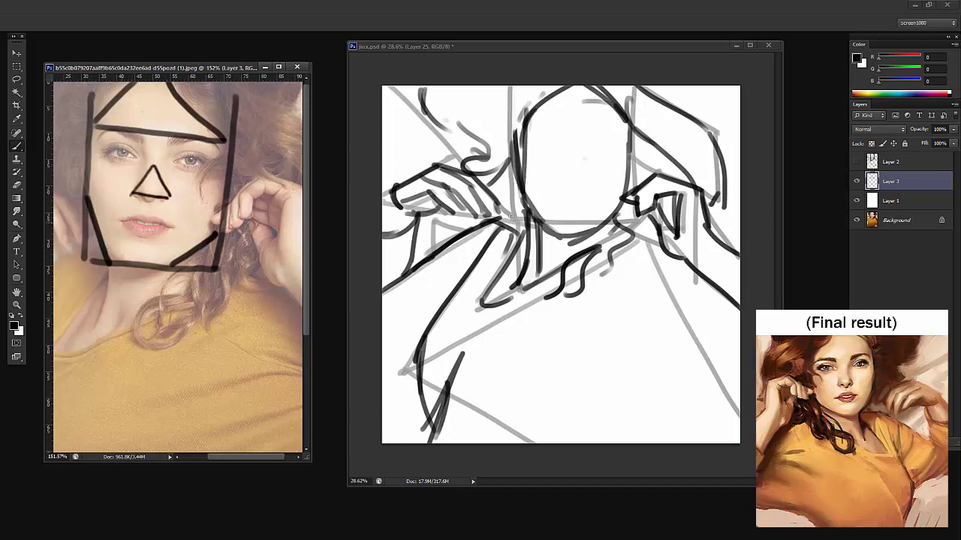
Trace the lips as an angular shape and draw straight lines from the brows to the nose and around the right eye
mouse_move(120, 224)
mouse_down()
mouse_move(146, 239)
mouse_move(173, 227)
mouse_move(146, 239)
mouse_up()
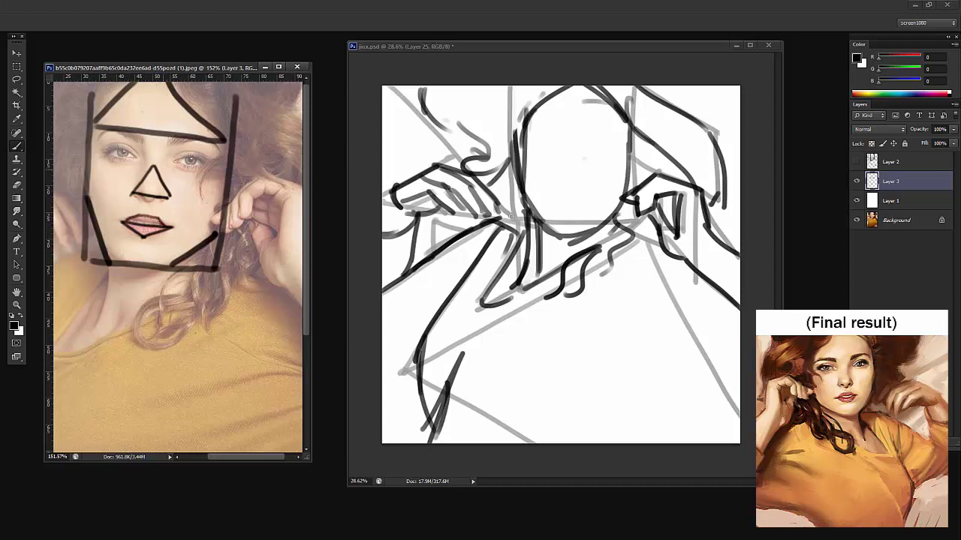
drag(141, 133, 150, 168)
mouse_move(171, 135)
mouse_down()
mouse_move(158, 164)
mouse_move(163, 146)
mouse_move(214, 160)
mouse_up()
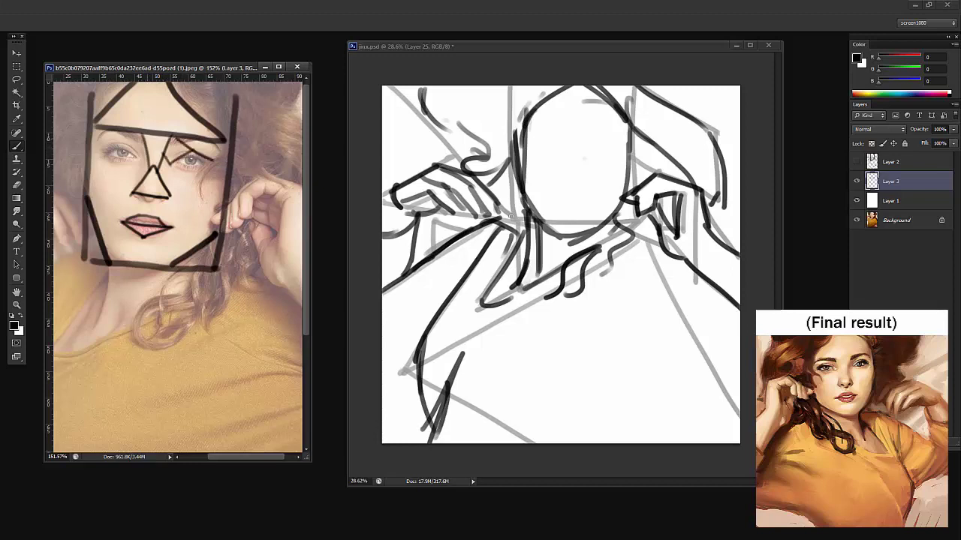
mouse_move(144, 159)
mouse_down()
mouse_move(112, 134)
mouse_move(106, 160)
mouse_move(139, 151)
mouse_move(131, 149)
mouse_up()
drag(130, 150, 145, 162)
Delete Layer 3 with the traced face shapes from the reference image
key(z)
mouse_move(180, 199)
mouse_down()
mouse_move(135, 199)
mouse_move(168, 199)
mouse_up()
key(Delete)
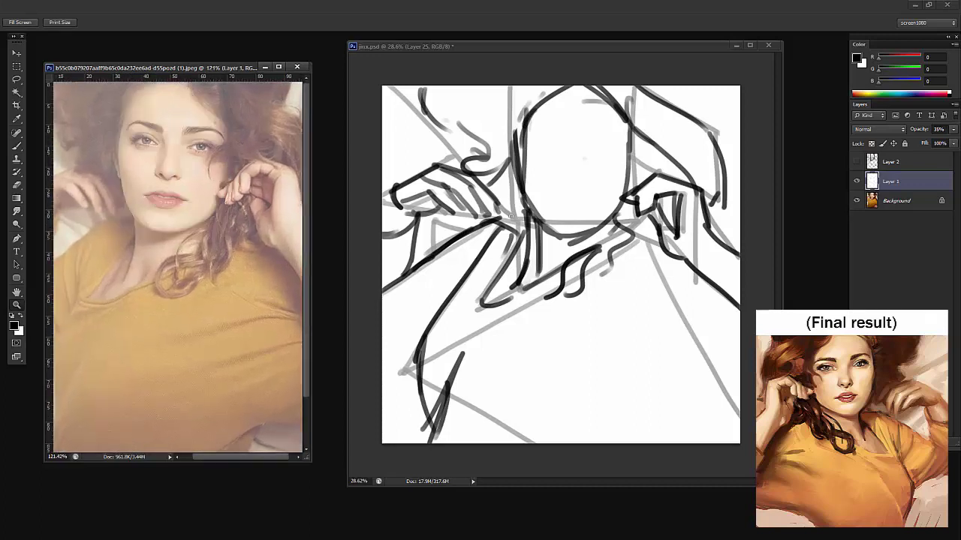
Switch to jinx.psd and hide its sketch layers so that only the white background shows
click(511, 216)
key(b)
drag(856, 162, 856, 181)
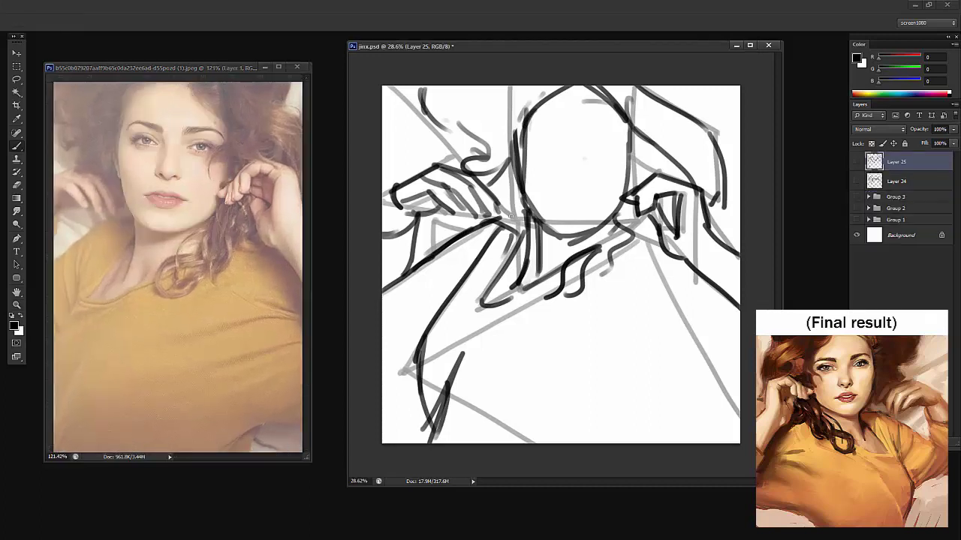
key(z)
drag(511, 216, 479, 216)
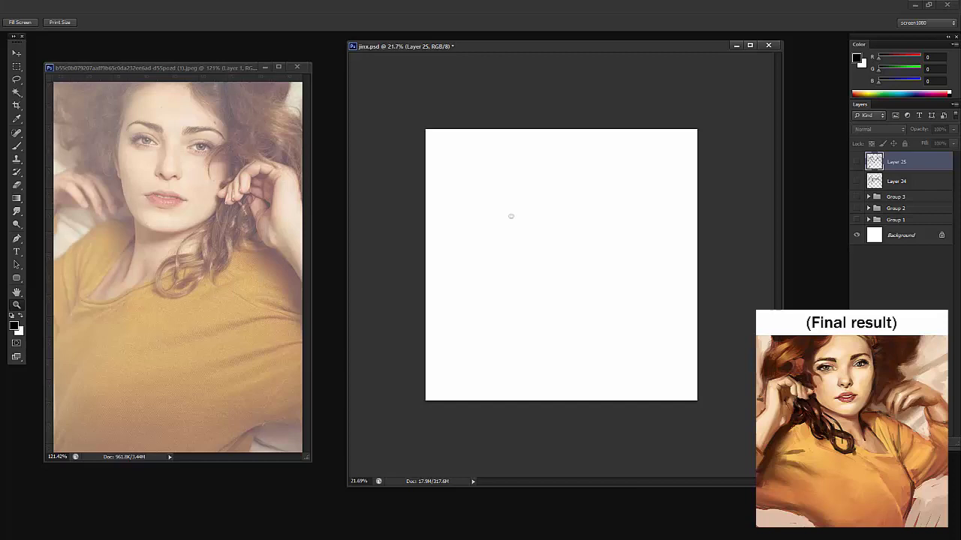
Move and enlarge the reference image window and fit the whole photo inside it
mouse_move(172, 68)
mouse_down()
mouse_move(148, 59)
mouse_move(164, 60)
mouse_up()
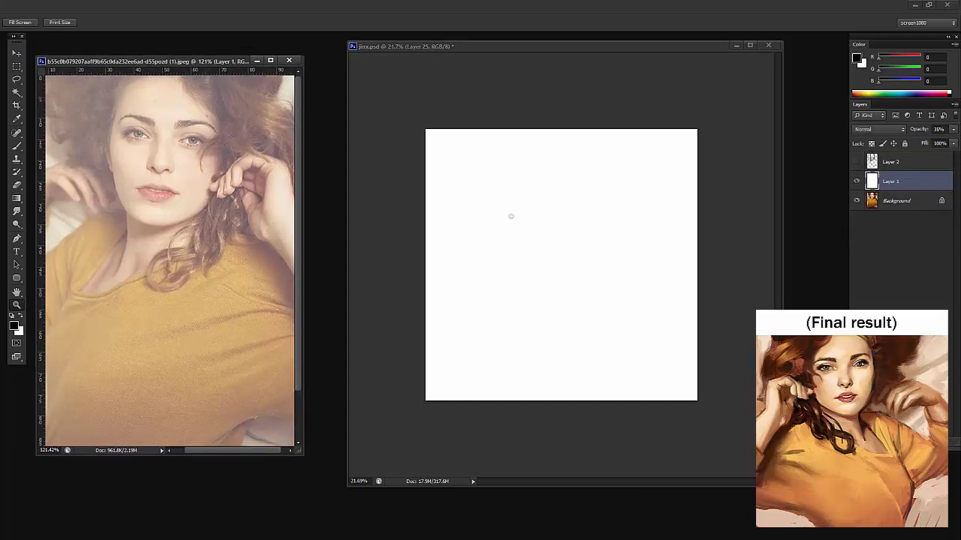
drag(302, 454, 336, 491)
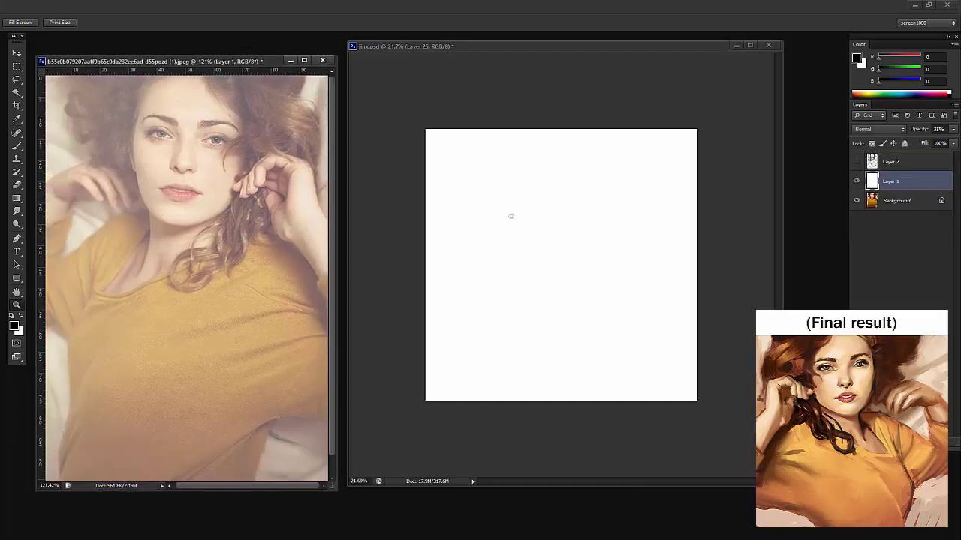
drag(188, 263, 162, 263)
key(ctrl+0)
Add a new layer above Layer 25 in jinx.psd and increase the brush size for a fresh sketch
click(511, 216)
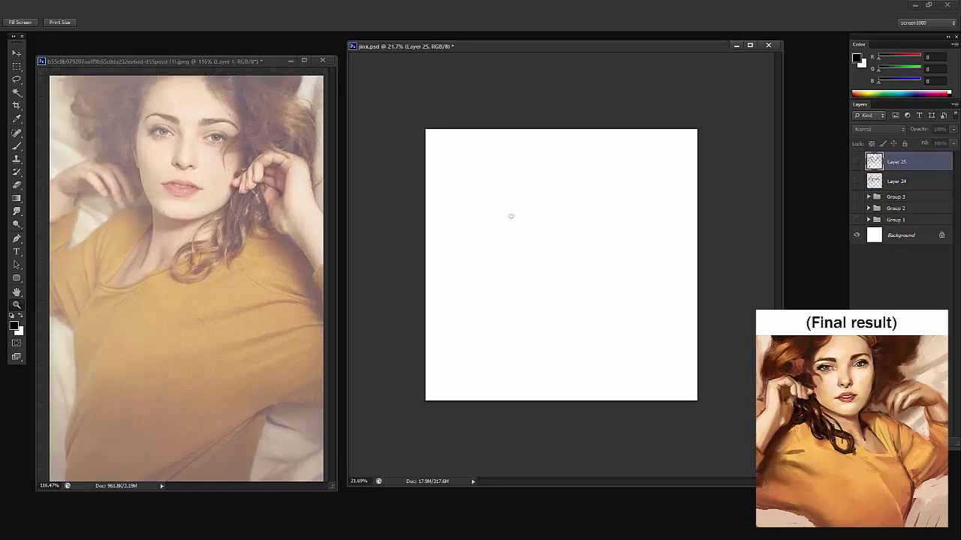
key(ctrl+shift+alt+n)
key(b)
right_click(559, 184)
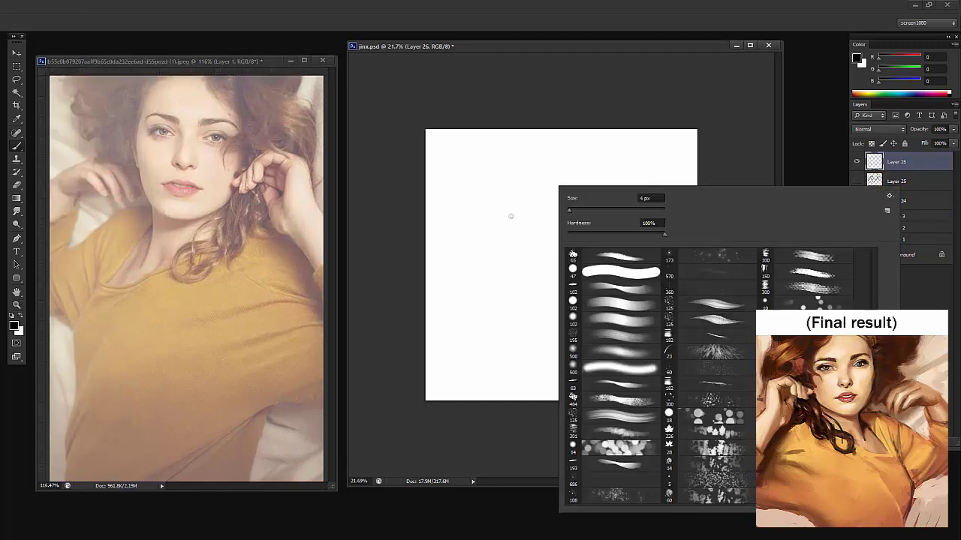
drag(569, 211, 575, 211)
click(553, 139)
Block in the face near the top of the canvas as a box with straight sides and a slanted chin line
drag(534, 132, 528, 235)
drag(522, 136, 520, 244)
drag(516, 246, 607, 247)
drag(618, 131, 599, 236)
drag(529, 220, 606, 245)
mouse_move(534, 132)
mouse_down()
mouse_move(528, 204)
mouse_move(613, 240)
mouse_up()
mouse_move(621, 132)
mouse_down()
mouse_move(602, 262)
mouse_move(507, 137)
mouse_move(516, 245)
mouse_up()
Draw the neck below the face box with a near-vertical left edge and a diagonal line rising to the right jaw
mouse_move(620, 131)
mouse_down()
mouse_move(609, 201)
mouse_move(581, 259)
mouse_move(527, 256)
mouse_move(519, 321)
mouse_up()
drag(608, 261, 543, 309)
drag(590, 269, 533, 315)
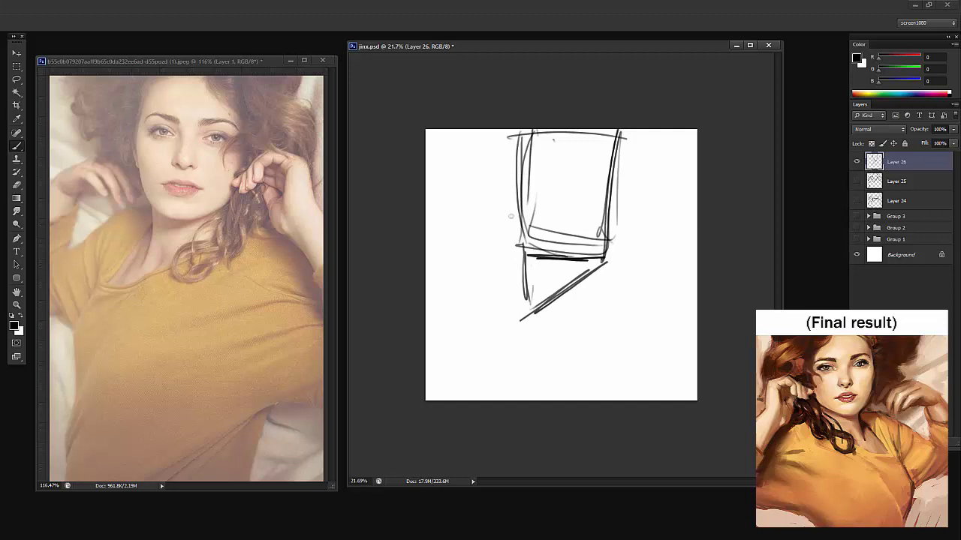
mouse_move(524, 251)
mouse_down()
mouse_move(491, 315)
mouse_move(529, 313)
mouse_up()
drag(525, 251, 522, 329)
drag(534, 198, 531, 307)
drag(523, 163, 532, 302)
Round the jaw and sketch the brow line, eyes, nose and lips, undoing the last overlong brow guide
mouse_move(530, 239)
mouse_down()
mouse_move(573, 245)
mouse_move(541, 249)
mouse_move(550, 255)
mouse_move(602, 234)
mouse_move(560, 217)
mouse_move(575, 226)
mouse_move(580, 219)
mouse_move(563, 201)
mouse_move(568, 210)
mouse_move(592, 174)
mouse_move(604, 177)
mouse_move(595, 181)
mouse_up()
drag(527, 171, 559, 170)
drag(524, 166, 652, 171)
key(ctrl+z)
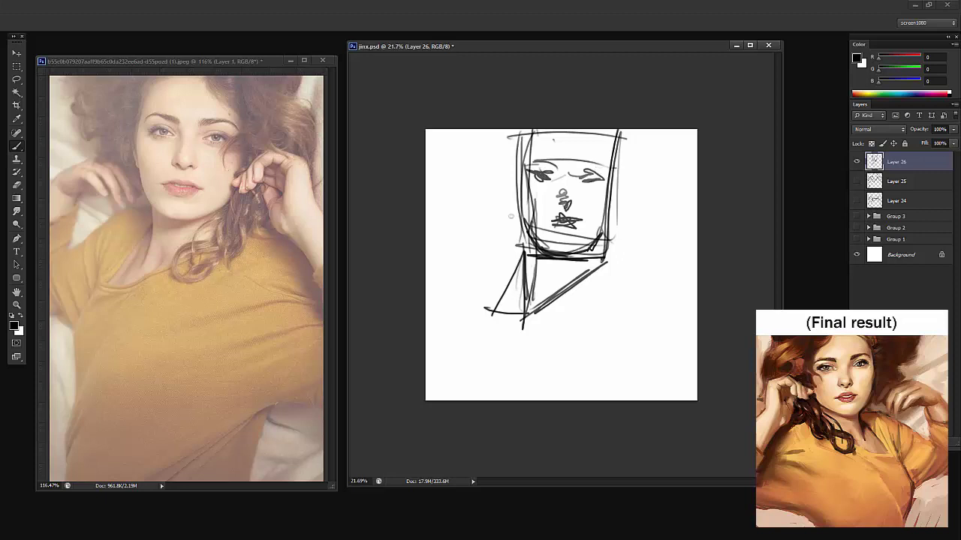
Extend brow, nose, mouth and chin guide lines to the right of the face and join their ends with vertical strokes
drag(513, 162, 650, 172)
drag(526, 191, 647, 207)
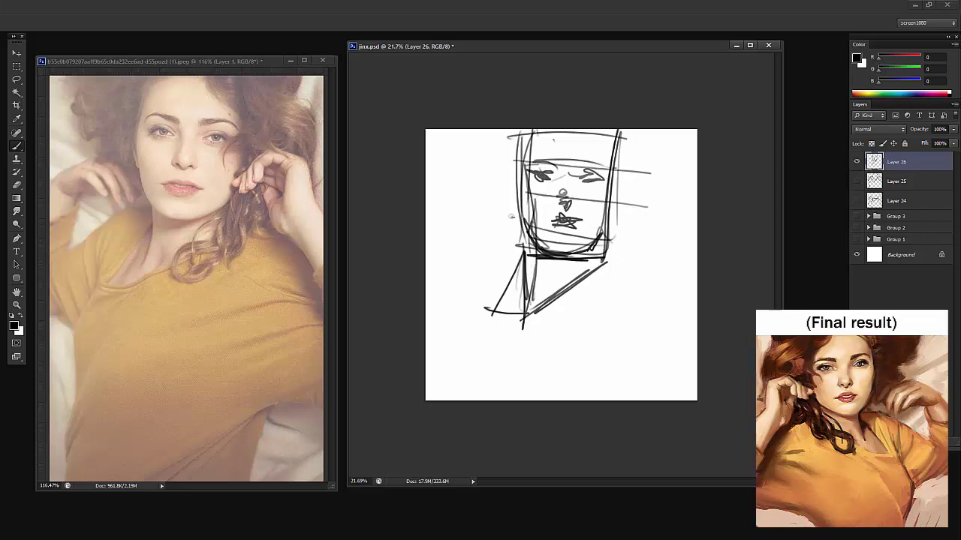
mouse_move(514, 217)
mouse_down()
mouse_move(625, 226)
mouse_move(640, 253)
mouse_up()
drag(643, 194, 632, 257)
drag(644, 171, 630, 260)
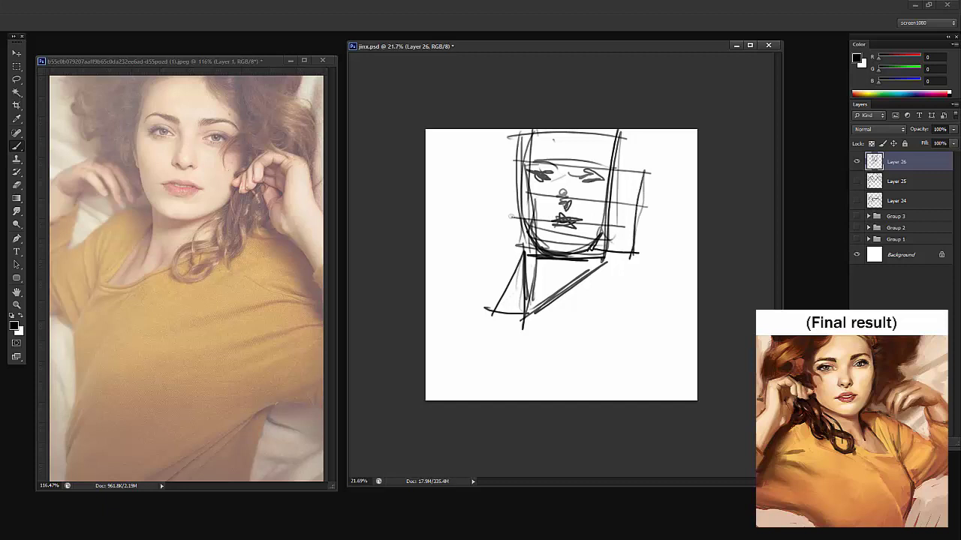
drag(578, 221, 635, 230)
drag(561, 196, 637, 206)
drag(636, 170, 633, 210)
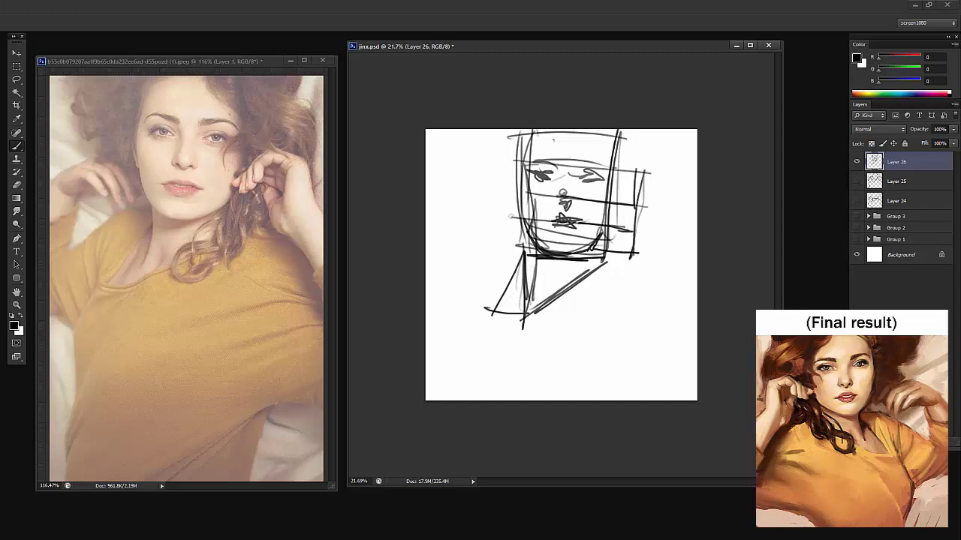
drag(564, 162, 644, 176)
Add vertical strokes and a short nose-level guide on the left of the face, and darken the right eye
drag(509, 156, 513, 179)
drag(521, 155, 518, 252)
drag(514, 202, 548, 200)
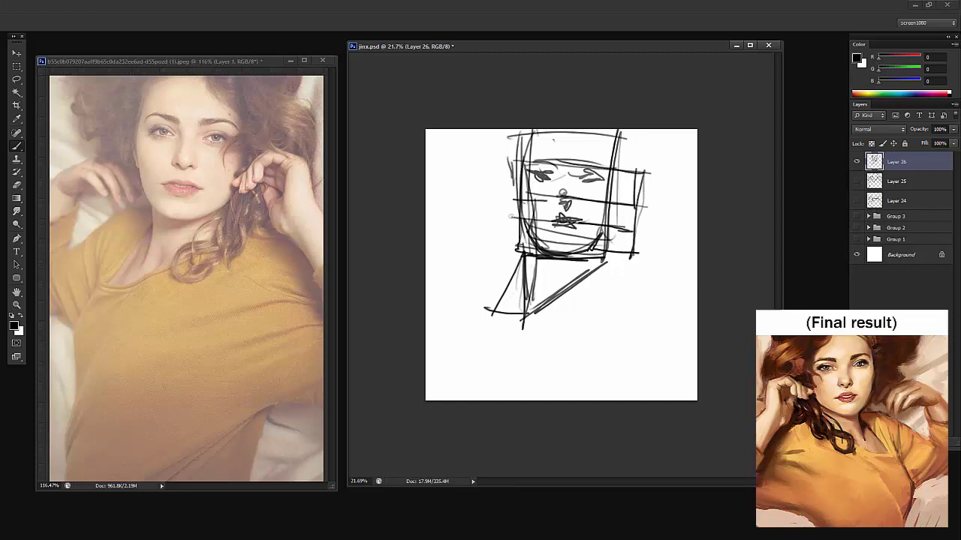
drag(589, 174, 603, 177)
Sketch the hair on both sides of the head with diagonal outer edges and looping wave strokes
mouse_move(453, 137)
mouse_down()
mouse_move(515, 215)
mouse_move(482, 175)
mouse_move(516, 206)
mouse_up()
drag(601, 131, 663, 176)
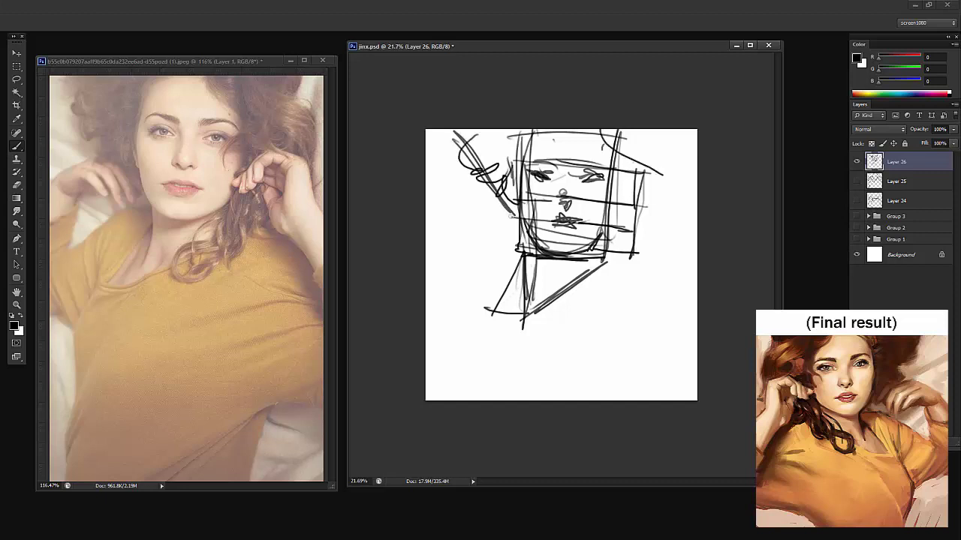
drag(602, 153, 657, 197)
mouse_move(640, 130)
mouse_down()
mouse_move(678, 196)
mouse_move(653, 199)
mouse_move(676, 199)
mouse_up()
mouse_move(640, 142)
mouse_down()
mouse_move(676, 198)
mouse_move(676, 189)
mouse_up()
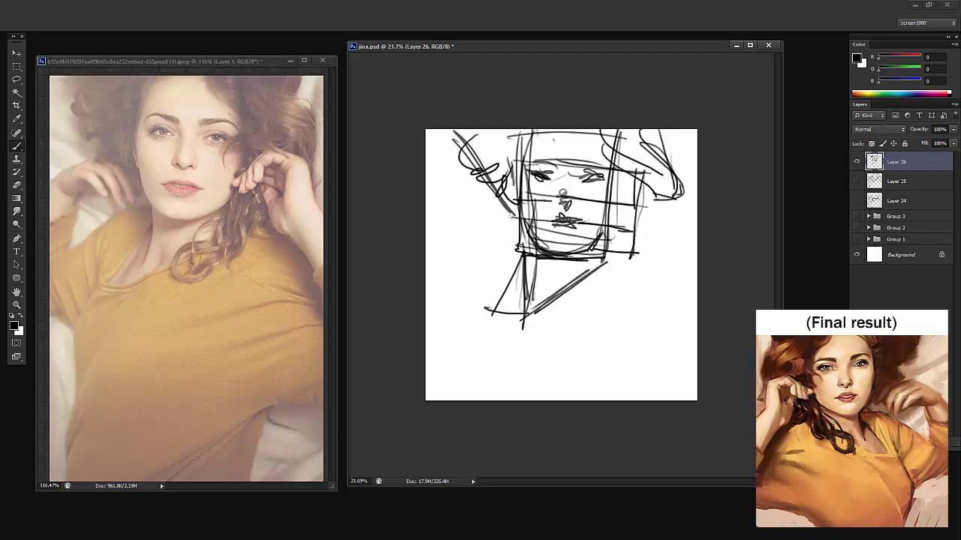
mouse_move(673, 131)
mouse_down()
mouse_move(674, 198)
mouse_move(666, 153)
mouse_move(631, 256)
mouse_up()
Erase the guide lines to the right of the face and around the lower right jaw
key(e)
drag(621, 201, 633, 252)
drag(603, 224, 595, 273)
Draw a wavy lock of hair hanging beside the right jaw down to the neckline
key(b)
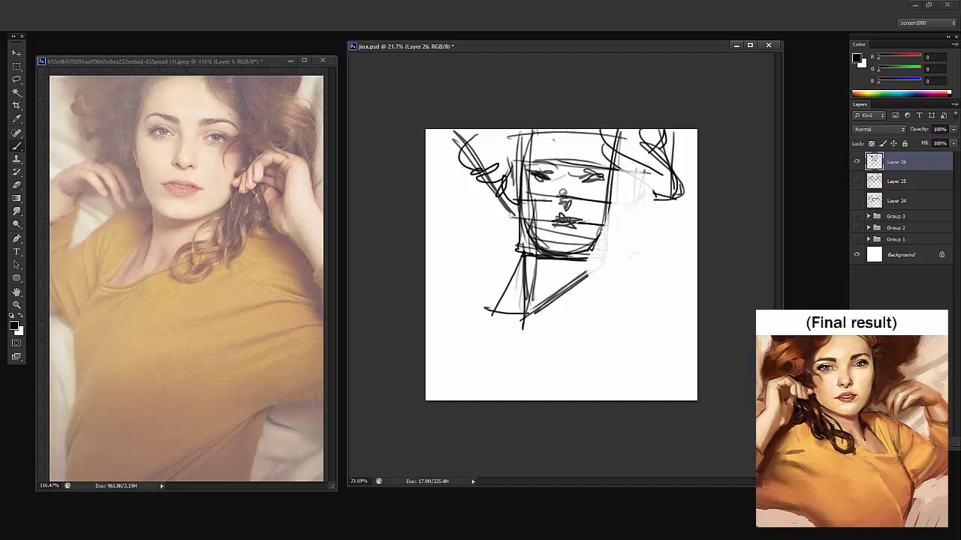
mouse_move(606, 230)
mouse_down()
mouse_move(594, 279)
mouse_move(610, 266)
mouse_move(602, 300)
mouse_up()
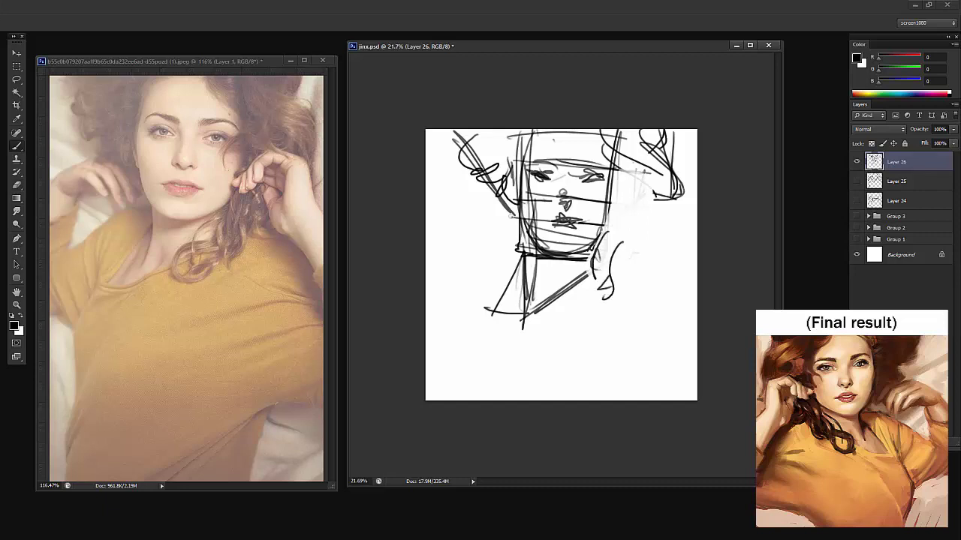
drag(588, 267, 614, 290)
mouse_move(620, 222)
mouse_down()
mouse_move(603, 275)
mouse_move(616, 239)
mouse_up()
Erase the guide lines inside the face and redraw the nose, lips and left jaw contour with darker strokes
key(e)
mouse_move(524, 188)
mouse_down()
mouse_move(559, 221)
mouse_move(593, 203)
mouse_move(555, 234)
mouse_move(576, 221)
mouse_up()
key(b)
mouse_move(554, 223)
mouse_down()
mouse_move(571, 224)
mouse_move(570, 203)
mouse_up()
drag(564, 199, 567, 208)
drag(519, 186, 528, 239)
mouse_move(523, 203)
mouse_down()
mouse_move(530, 246)
mouse_move(551, 254)
mouse_up()
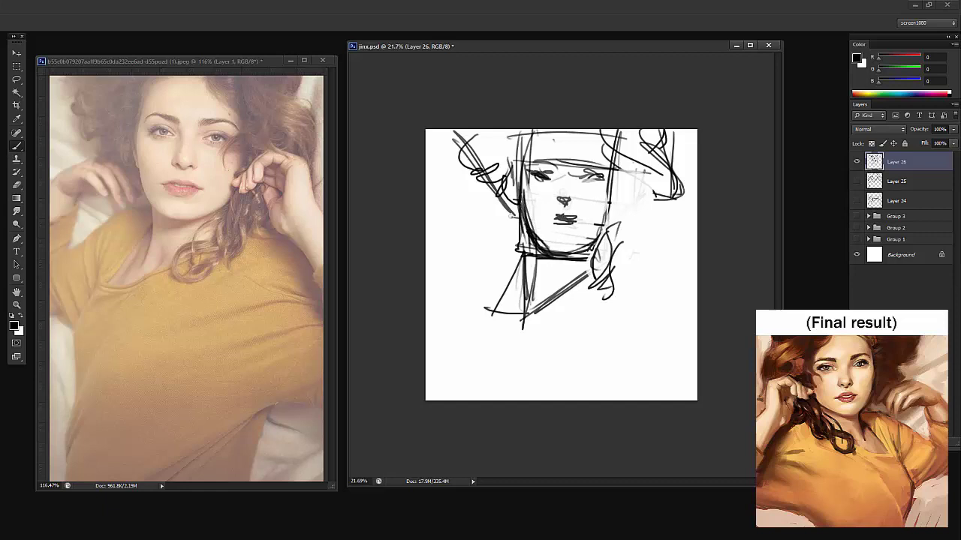
drag(545, 219, 579, 225)
drag(560, 168, 561, 210)
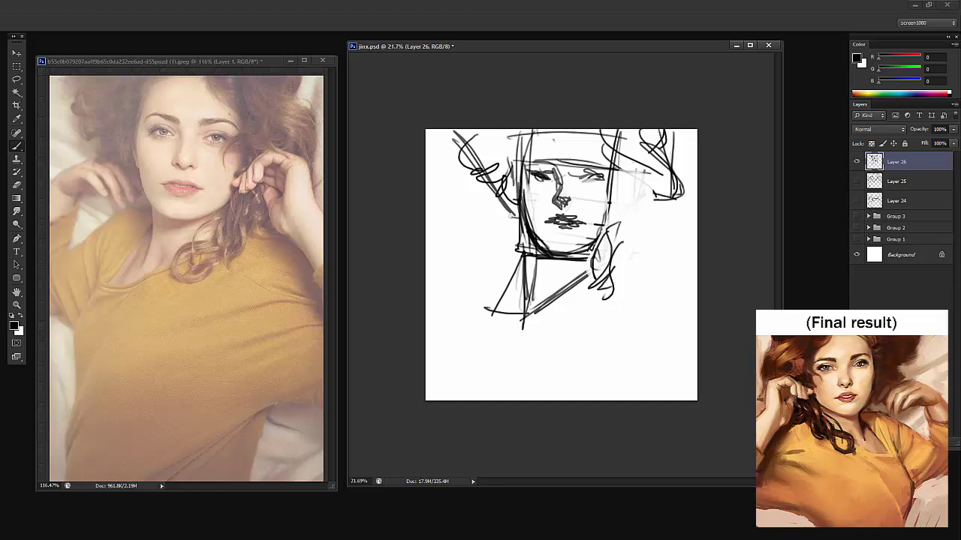
Erase the straight hairline across the forehead and sketch diagonal hair parting strokes down both sides of the face
drag(533, 161, 578, 162)
key(e)
mouse_move(586, 164)
mouse_down()
mouse_move(554, 160)
mouse_move(593, 162)
mouse_up()
mouse_move(565, 132)
mouse_down()
mouse_move(536, 134)
mouse_move(524, 160)
mouse_up()
key(b)
drag(533, 130, 524, 153)
drag(535, 130, 605, 166)
mouse_move(565, 129)
mouse_down()
mouse_move(598, 162)
mouse_move(601, 228)
mouse_move(634, 255)
mouse_up()
Erase the guide line along the right cheek and the stray strokes around the nose tip
key(e)
key(b)
key(e)
right_click(585, 220)
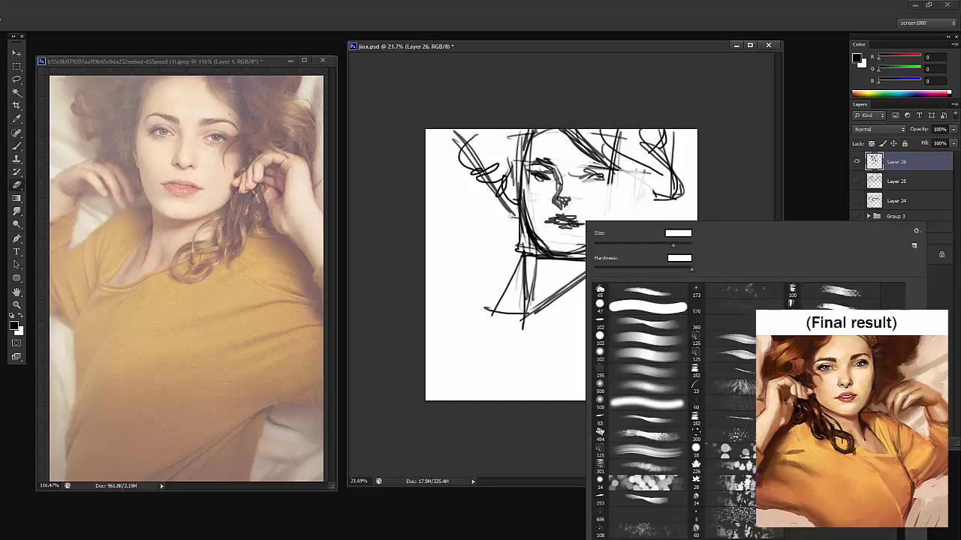
key(Return)
drag(563, 200, 568, 201)
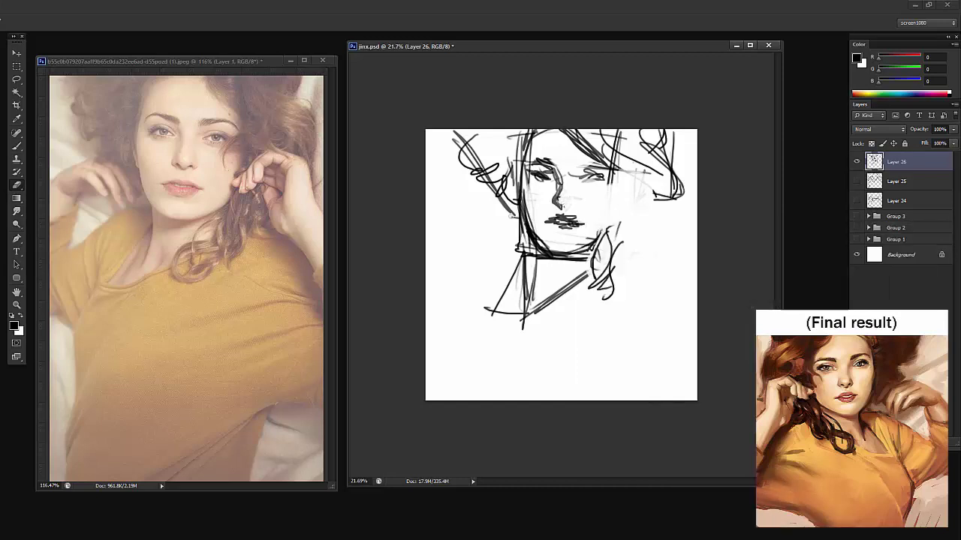
Redraw the right eyebrow and eye, and erase the heavy diagonal strokes crossing the forehead above them
key(b)
key(e)
key(b)
key(e)
mouse_move(584, 170)
mouse_down()
mouse_move(605, 184)
mouse_move(590, 176)
mouse_move(604, 181)
mouse_move(603, 163)
mouse_up()
key(b)
key(e)
key(b)
mouse_move(579, 168)
mouse_down()
mouse_move(598, 159)
mouse_move(576, 139)
mouse_up()
key(e)
mouse_move(577, 139)
mouse_down()
mouse_move(603, 161)
mouse_move(587, 145)
mouse_up()
mouse_move(599, 153)
mouse_down()
mouse_move(611, 164)
mouse_move(602, 177)
mouse_up()
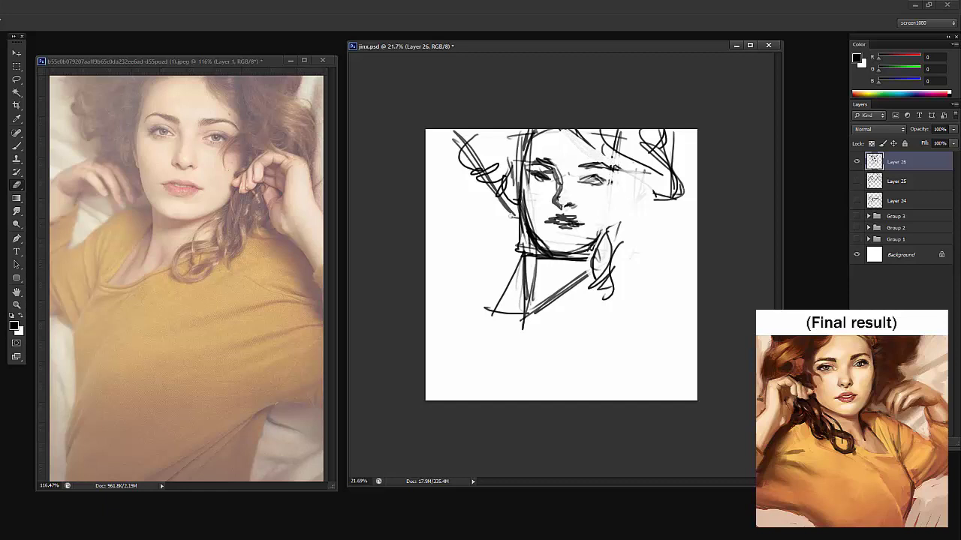
Draw the right face contour as a curved stroke from the hairline down toward the jaw
key(b)
mouse_move(593, 133)
mouse_down()
mouse_move(623, 162)
mouse_move(611, 228)
mouse_up()
key(e)
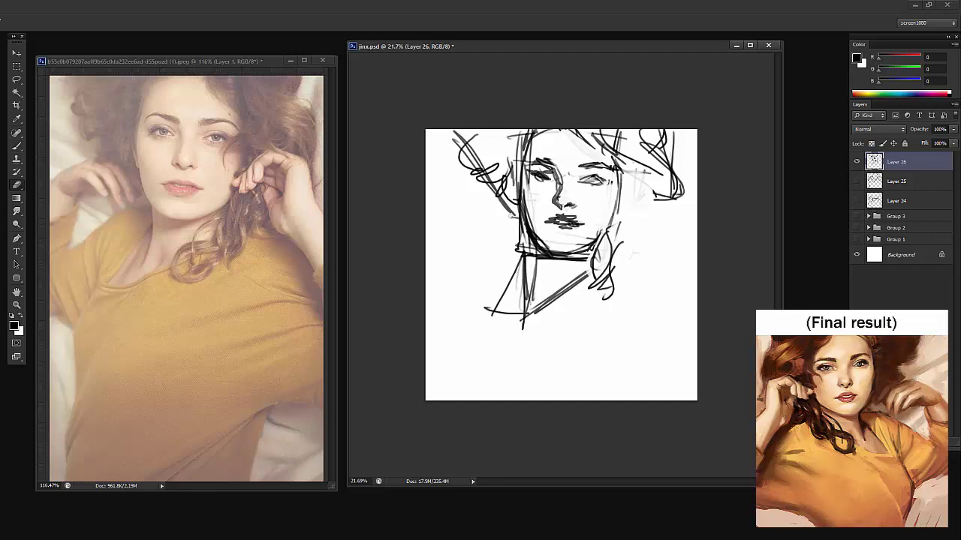
Darken the left eye and erase the leftover guide lines inside the left cheek and around the left jaw corner
drag(526, 172, 534, 178)
key(b)
key(e)
mouse_move(525, 186)
mouse_down()
mouse_move(532, 234)
mouse_move(529, 225)
mouse_up()
key(b)
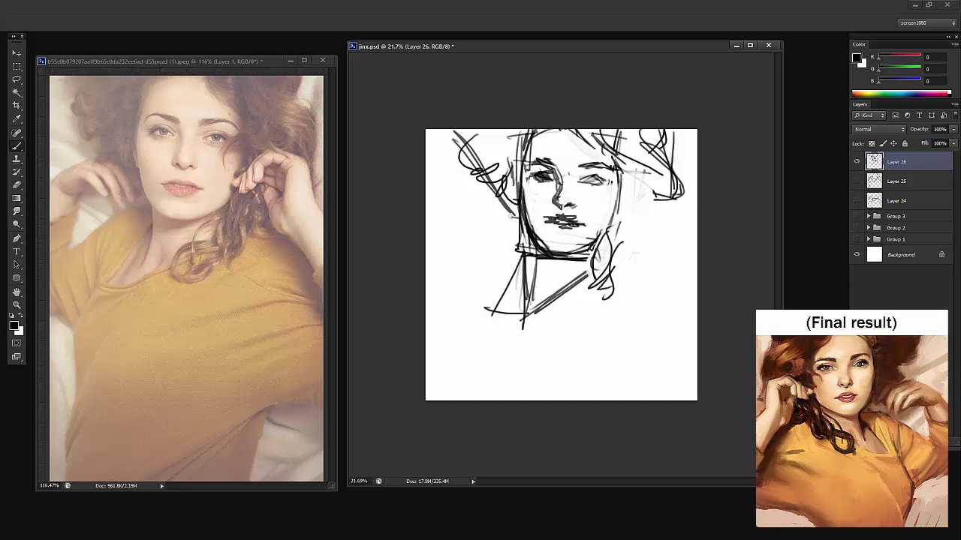
scroll(561, 265, down, 2)
scroll(561, 265, up, 2)
key(e)
mouse_move(518, 230)
mouse_down()
mouse_move(520, 267)
mouse_move(533, 267)
mouse_up()
key(b)
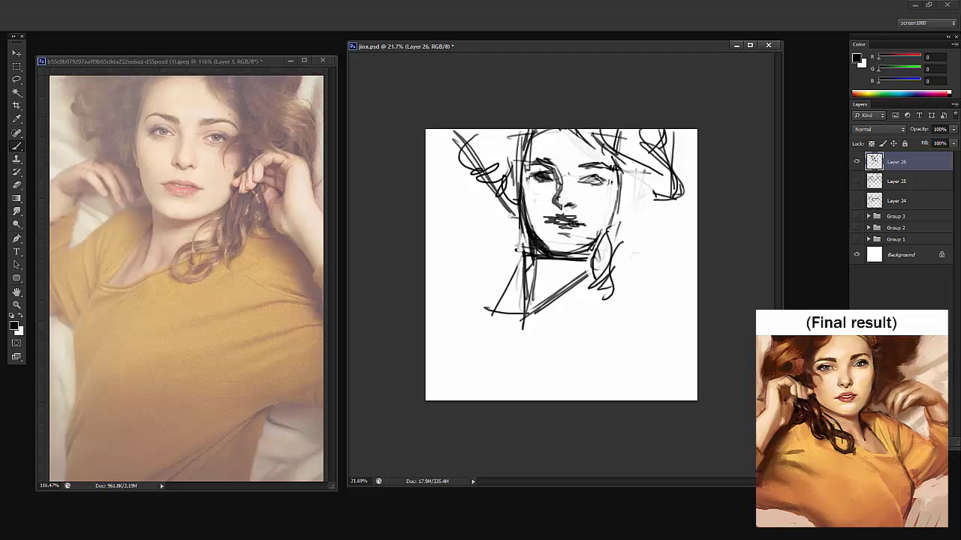
Shade the shadow under the chin and the left side of the neck with dense dark strokes
right_click(576, 246)
key(Escape)
drag(537, 258, 531, 320)
mouse_move(534, 312)
mouse_down()
mouse_move(568, 286)
mouse_move(535, 311)
mouse_up()
drag(577, 259, 536, 273)
Sketch the left shoulder curve and the angular sleeve edges, undoing the misplaced strokes above them
right_click(491, 257)
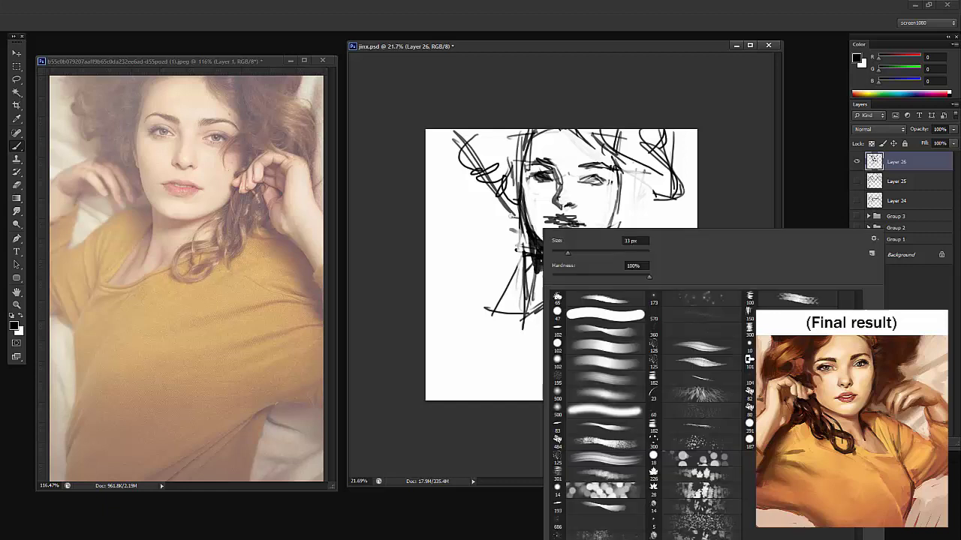
key(Return)
key(Return)
mouse_move(491, 258)
mouse_down()
mouse_move(486, 308)
mouse_move(513, 249)
mouse_move(430, 294)
mouse_move(477, 352)
mouse_up()
key(ctrl+z)
drag(500, 274, 487, 352)
mouse_move(457, 237)
mouse_down()
mouse_move(453, 278)
mouse_move(473, 244)
mouse_move(457, 246)
mouse_move(453, 278)
mouse_up()
key(ctrl+z)
key(ctrl+z)
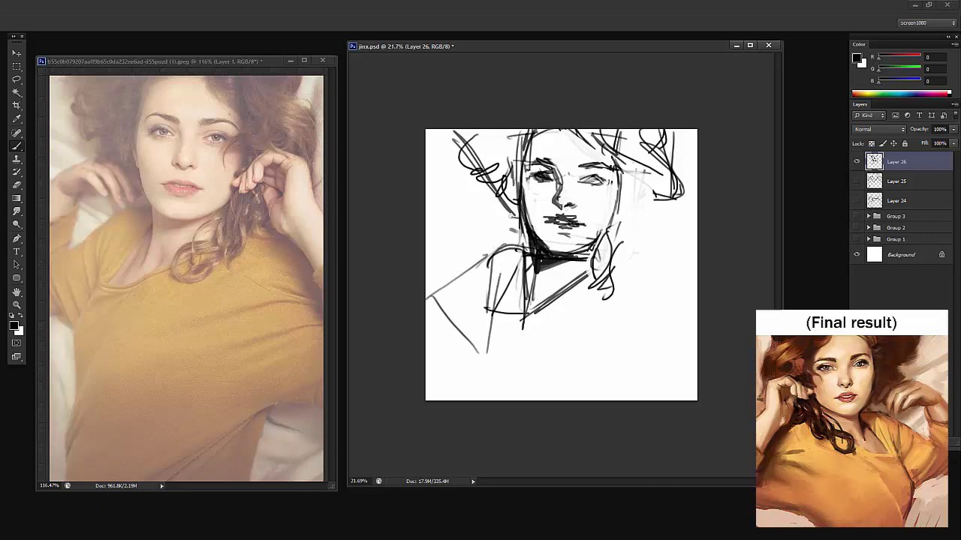
Trace the triangular gap between the left hand and shoulder on a new layer over the reference photo
click(112, 210)
key(ctrl+shift+alt+n)
mouse_move(72, 241)
mouse_down()
mouse_move(84, 190)
mouse_move(73, 242)
mouse_up()
Draw the angular gap between the left hand and shoulder on the sketch, retrying until its edges fit
click(455, 247)
mouse_move(459, 234)
mouse_down()
mouse_move(449, 274)
mouse_move(500, 247)
mouse_move(453, 274)
mouse_up()
key(ctrl+alt+z)
key(ctrl+alt+z)
mouse_move(468, 232)
mouse_down()
mouse_move(502, 243)
mouse_move(450, 280)
mouse_up()
key(ctrl+alt+z)
key(ctrl+alt+z)
drag(465, 234, 503, 246)
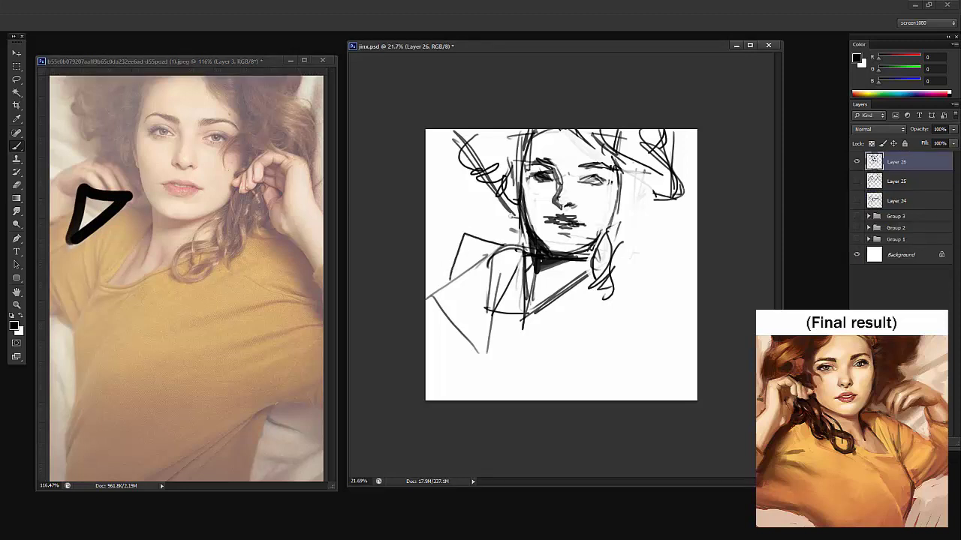
Retrace the gap triangle smaller on the reference photo and outline the background shape in its upper left corner
key(ctrl+Tab)
key(e)
mouse_move(128, 198)
mouse_down()
mouse_move(74, 237)
mouse_move(90, 192)
mouse_move(74, 236)
mouse_up()
key(b)
mouse_move(90, 193)
mouse_down()
mouse_move(84, 227)
mouse_move(65, 243)
mouse_up()
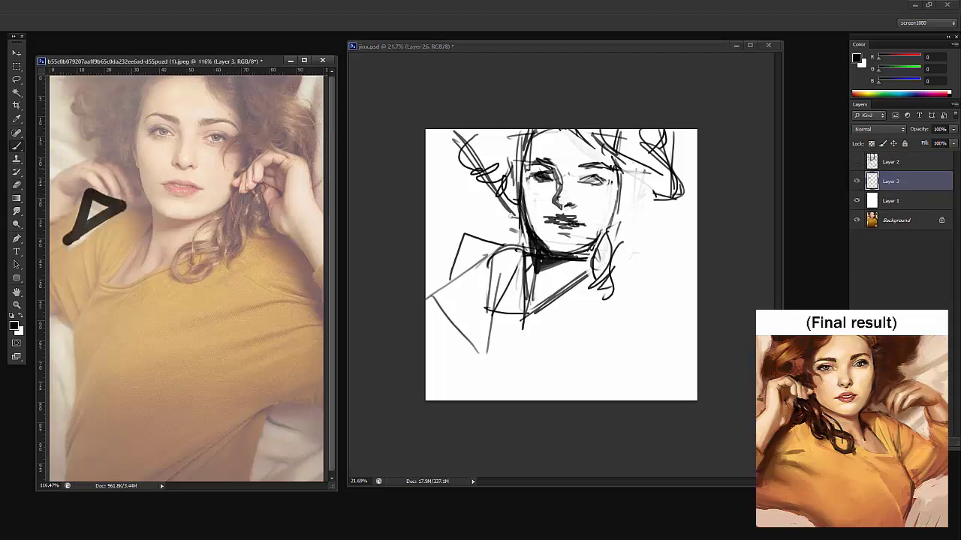
mouse_move(50, 180)
mouse_down()
mouse_move(92, 144)
mouse_move(52, 75)
mouse_up()
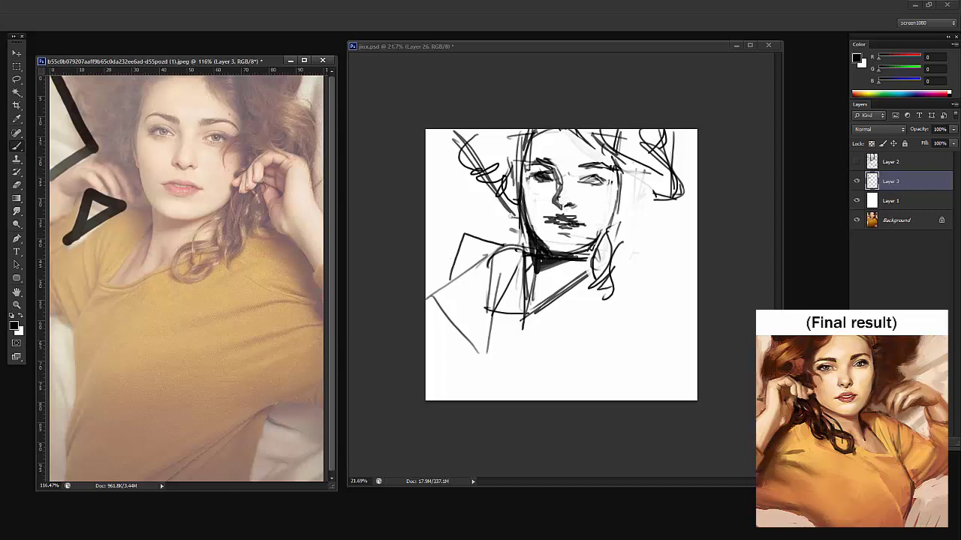
key(ctrl+Tab)
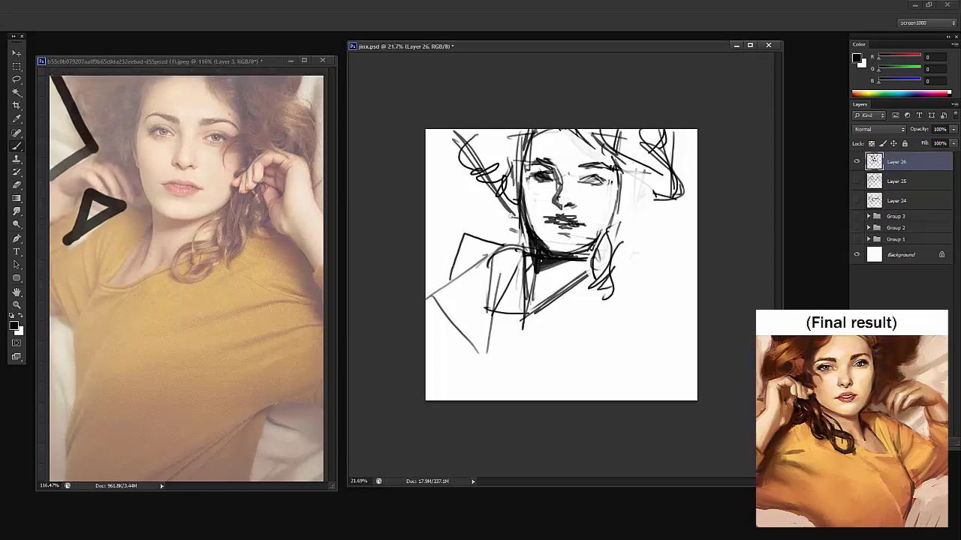
Sketch the diagonal outer hair edge, the upper forearm edge and the first lines of the left hand
mouse_move(427, 227)
mouse_down()
mouse_move(466, 205)
mouse_move(426, 234)
mouse_up()
drag(436, 131, 471, 204)
drag(427, 130, 473, 204)
mouse_move(438, 150)
mouse_down()
mouse_move(480, 210)
mouse_move(517, 217)
mouse_move(504, 246)
mouse_up()
drag(509, 213, 503, 240)
drag(515, 210, 512, 248)
mouse_move(445, 235)
mouse_down()
mouse_move(476, 228)
mouse_move(487, 244)
mouse_up()
drag(483, 222, 490, 243)
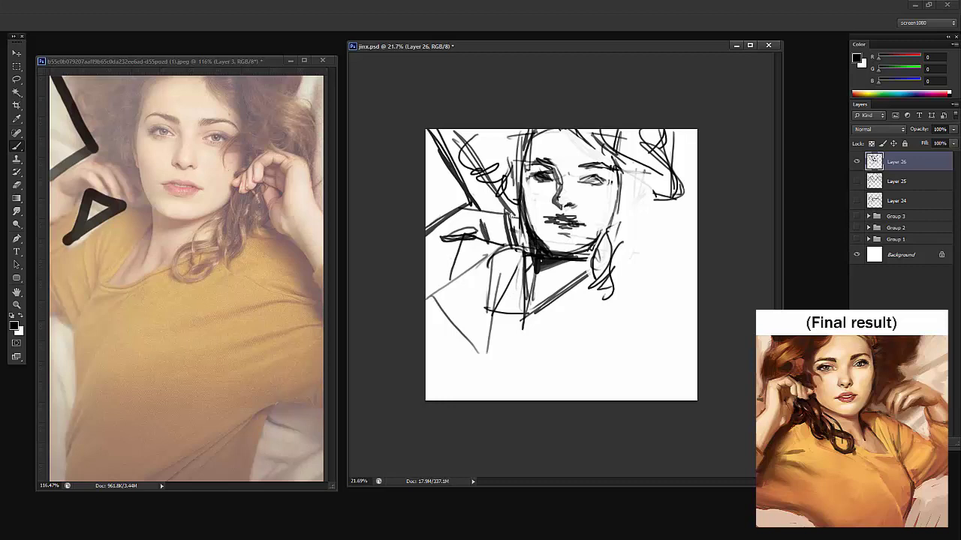
Stroke in the fingers of the left hand beside the neck and thin the diagonal outer hair edge by erasing
mouse_move(462, 212)
mouse_down()
mouse_move(485, 225)
mouse_move(479, 218)
mouse_up()
drag(483, 210, 500, 244)
drag(493, 217, 500, 247)
key(ctrl+alt+z)
key(ctrl+alt+z)
key(ctrl+alt+z)
mouse_move(486, 215)
mouse_down()
mouse_move(508, 210)
mouse_move(511, 247)
mouse_up()
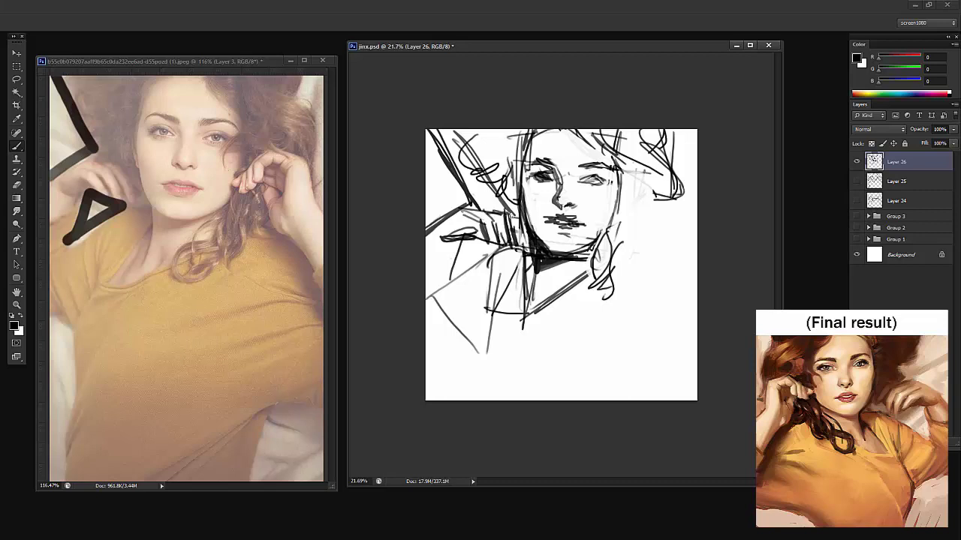
key(e)
drag(438, 151, 465, 185)
Erase the traced triangle and corner outline from the reference photo, and return to the sketch document
key(b)
click(91, 218)
key(e)
drag(69, 240, 123, 205)
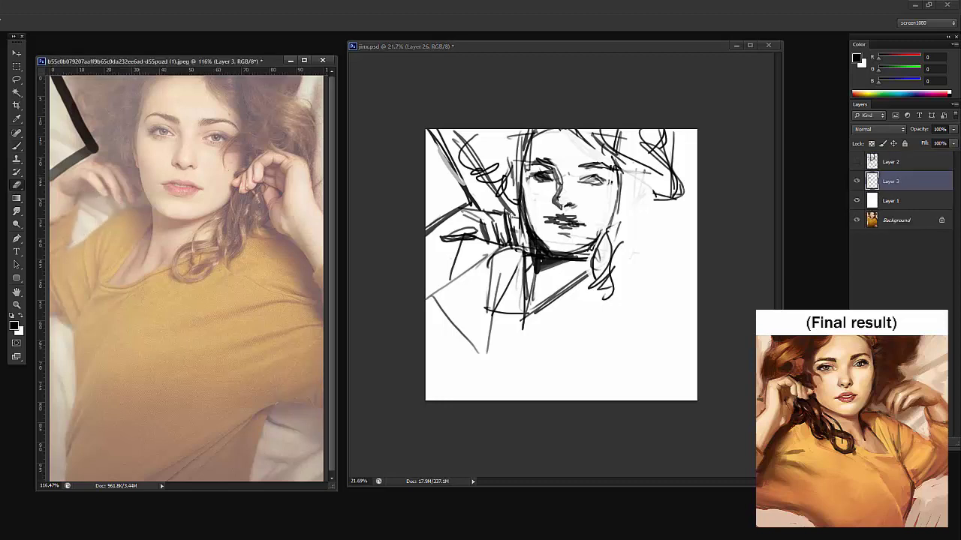
drag(66, 93, 54, 176)
drag(56, 78, 90, 151)
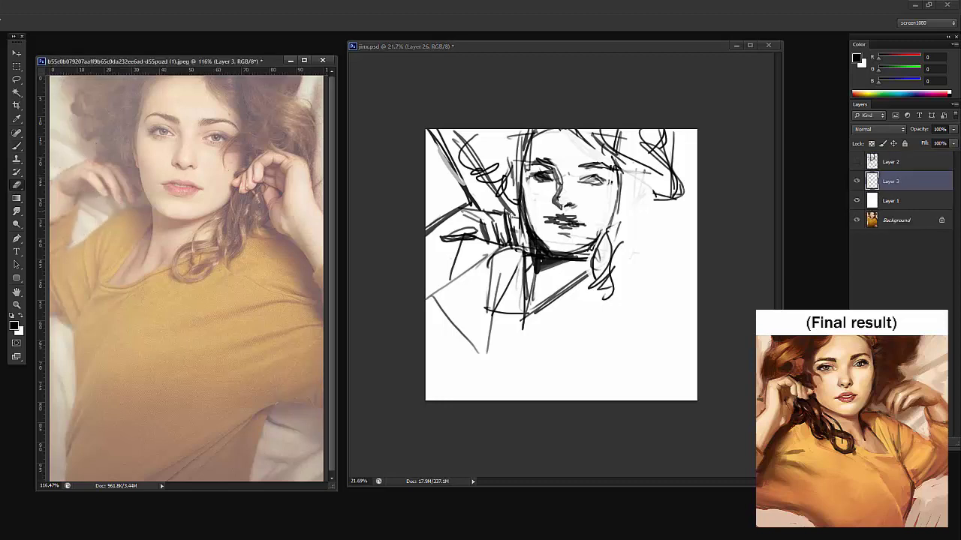
key(b)
key(ctrl+Tab)
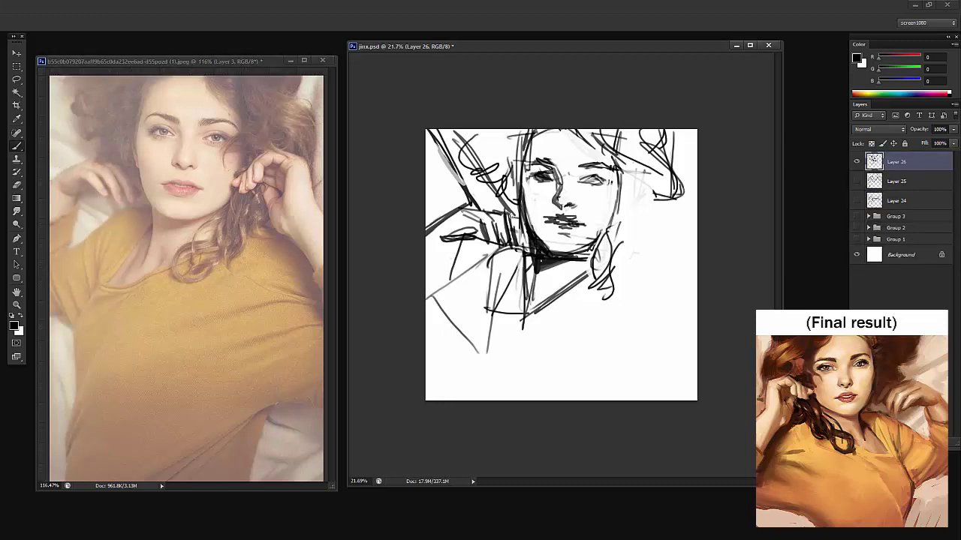
Draw the underside of the left forearm with darker sleeve edges, and erase between the finger strokes
mouse_move(459, 241)
mouse_down()
mouse_move(451, 256)
mouse_move(426, 261)
mouse_up()
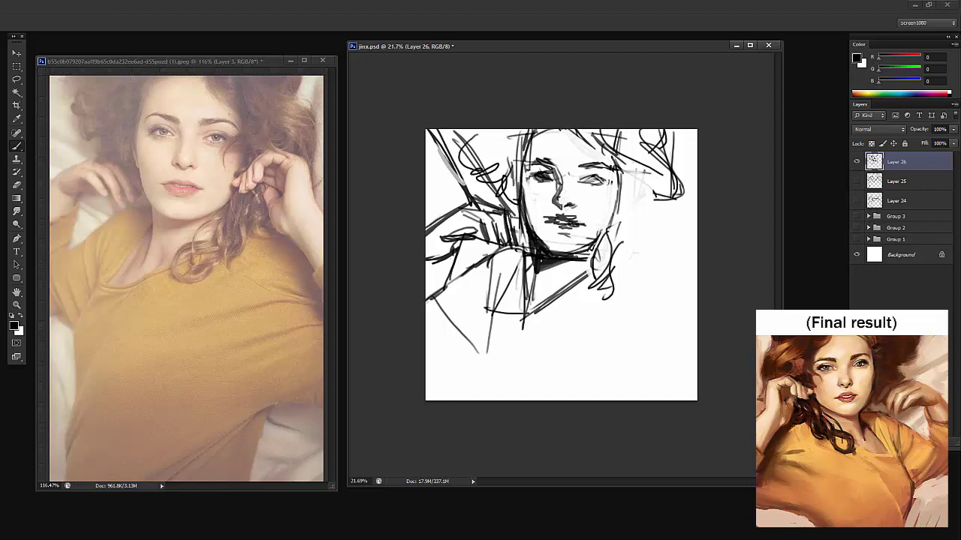
key(e)
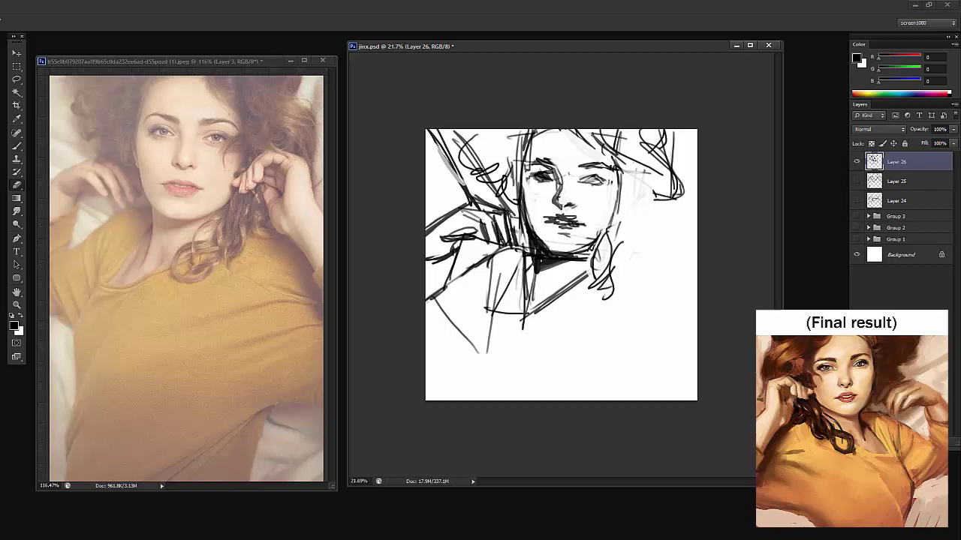
drag(493, 222, 496, 237)
key(b)
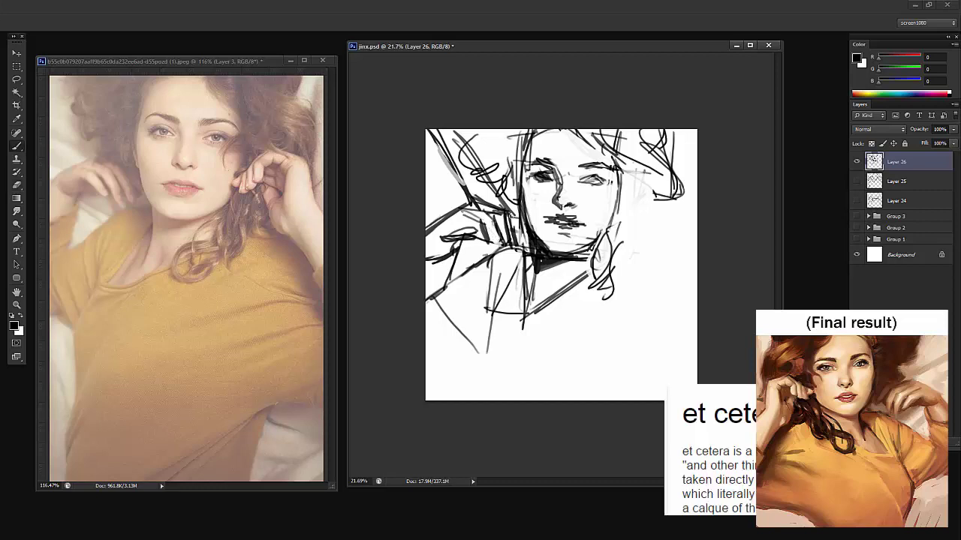
Refine the knuckles and fingertips of the left hand where it meets the hair and neck
key(e)
key(b)
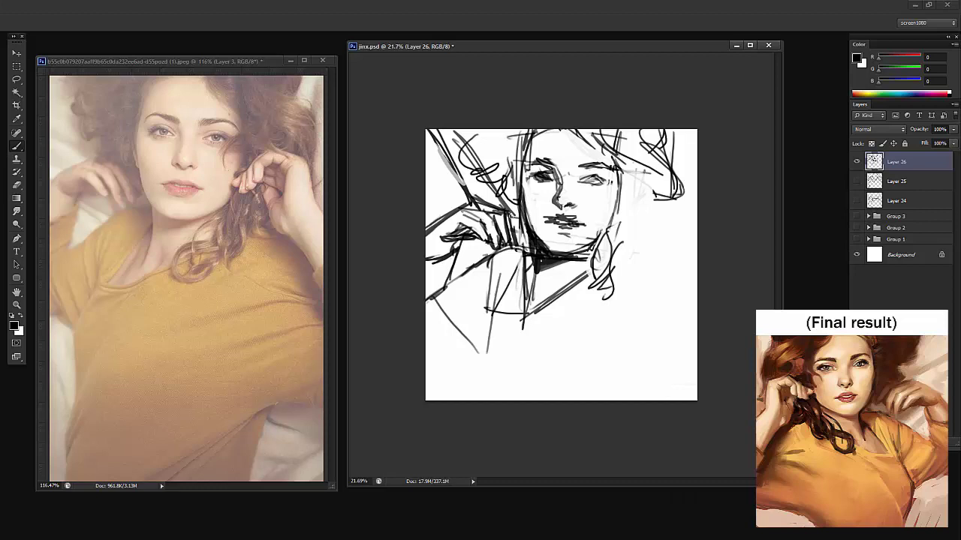
key(e)
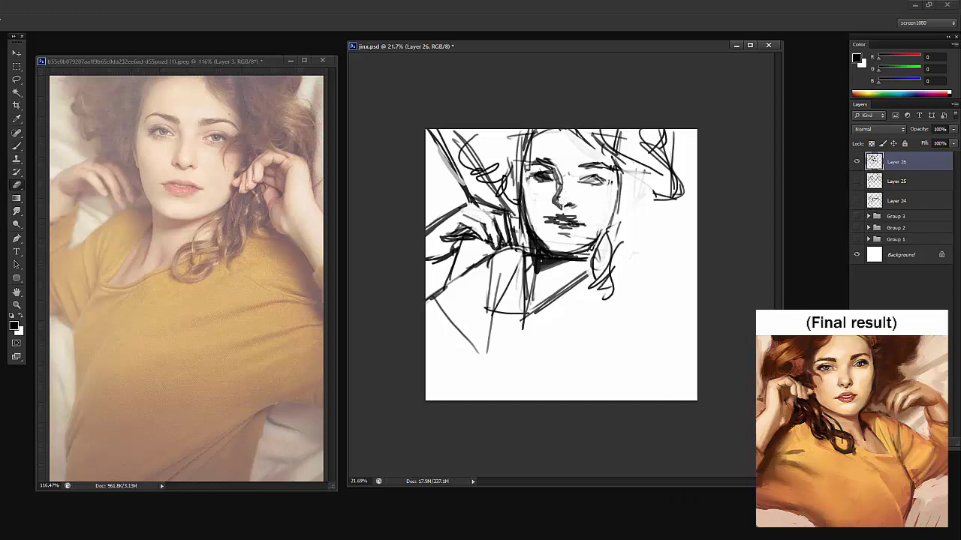
key(b)
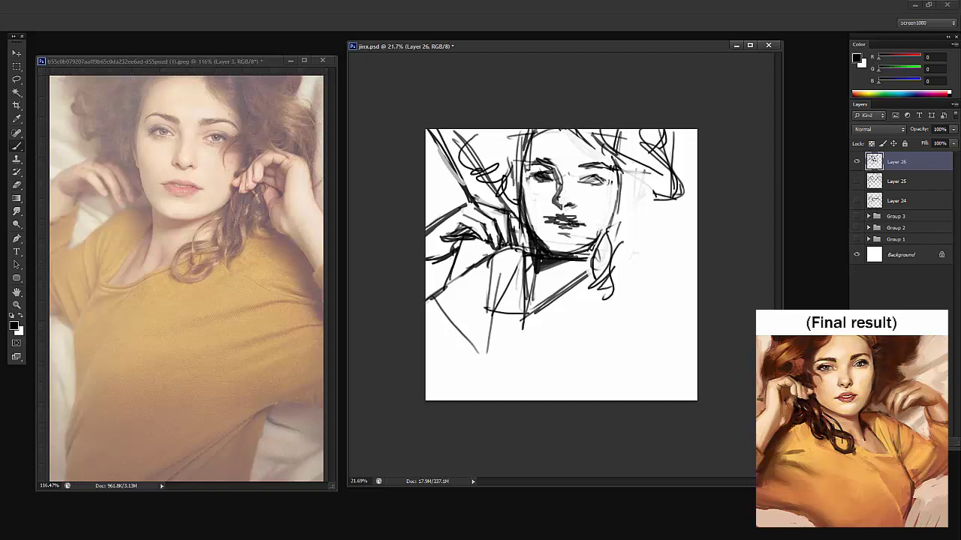
drag(511, 223, 518, 233)
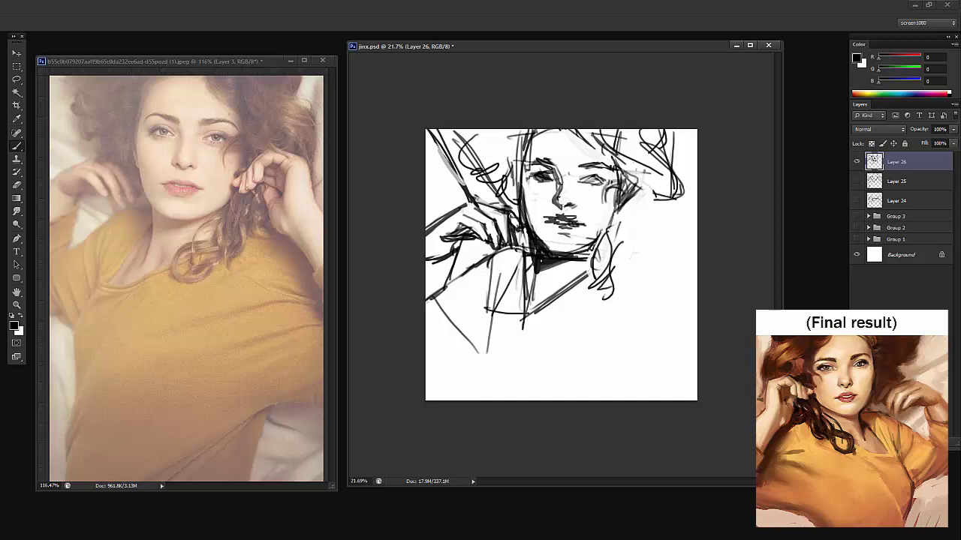
Darken the hair beside the right eye and strengthen the right cheek and jaw contour
drag(621, 172, 637, 185)
key(e)
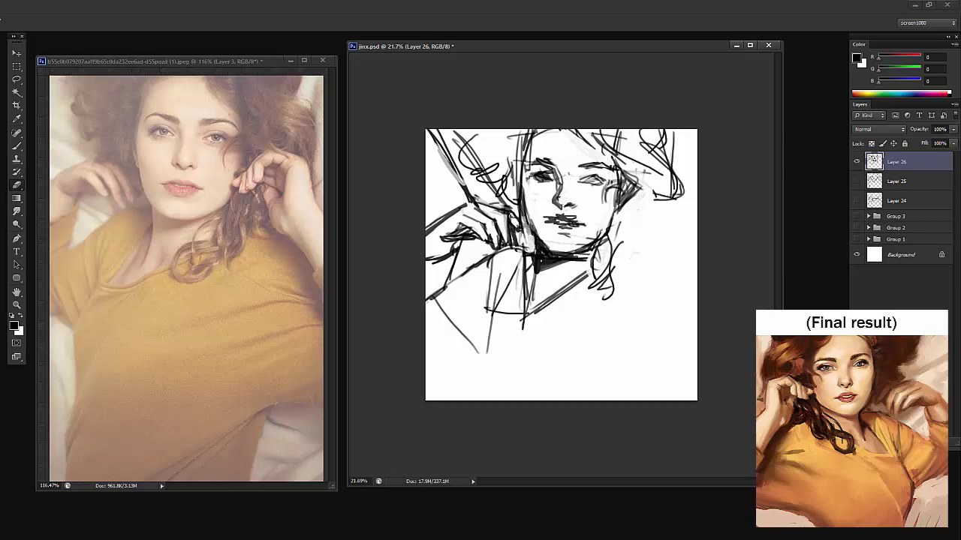
Draw the lower edge of the left sleeve and the left side of the torso down to the canvas edge
key(b)
drag(426, 338, 472, 351)
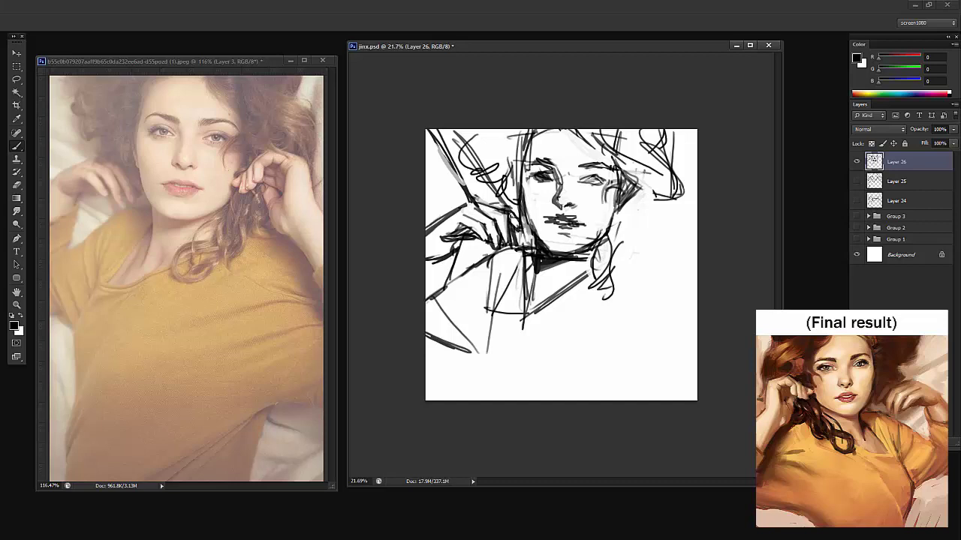
drag(471, 347, 489, 401)
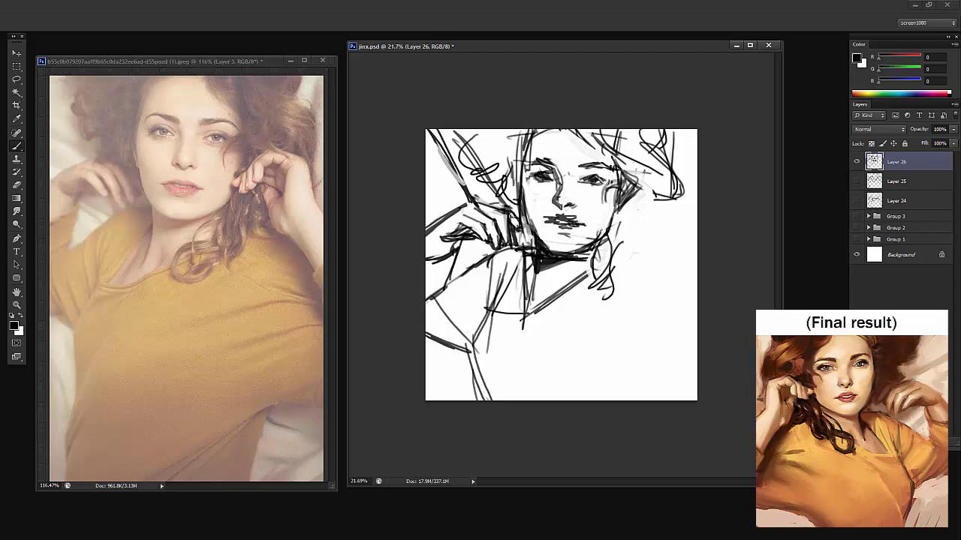
Block in the right hand with a small hatched rectangle beside the cheek and outline the outer forearm
key(e)
key(b)
key(e)
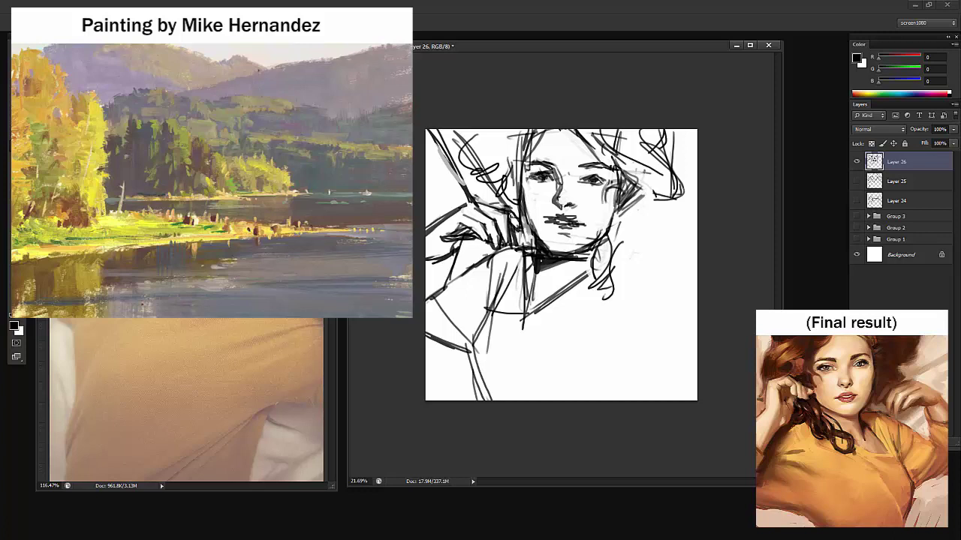
drag(639, 212, 639, 228)
mouse_move(639, 212)
mouse_down()
mouse_move(655, 210)
mouse_move(653, 230)
mouse_up()
drag(638, 209, 647, 212)
mouse_move(638, 213)
mouse_down()
mouse_move(637, 230)
mouse_move(618, 230)
mouse_move(645, 223)
mouse_move(626, 229)
mouse_up()
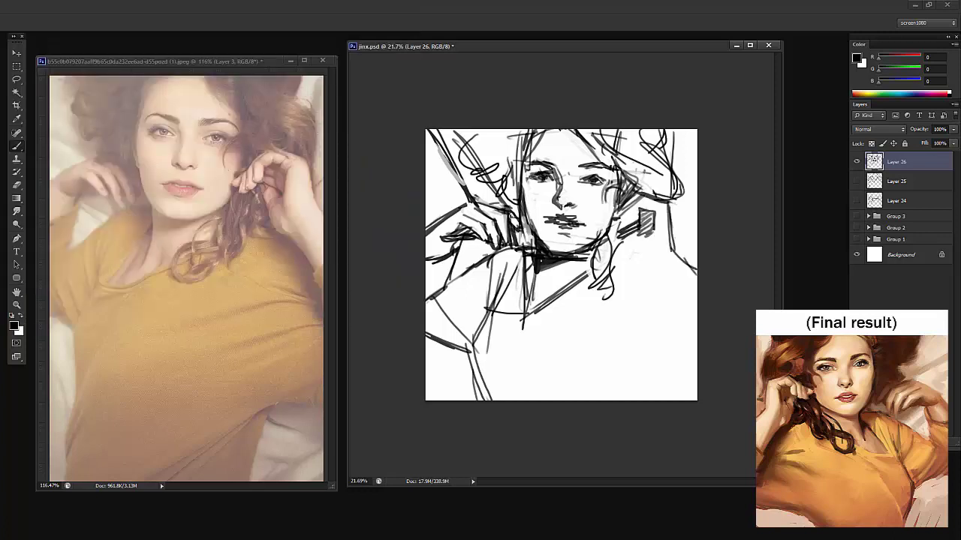
Mark the inner palm of the right hand on the reference photo and fill the matching rectangle darker in the sketch
key(z)
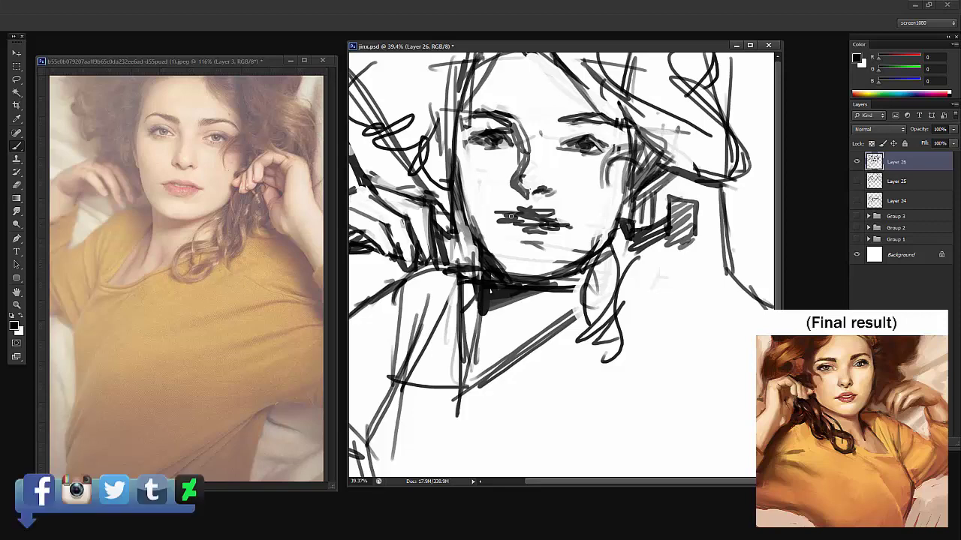
scroll(510, 216, down, 4)
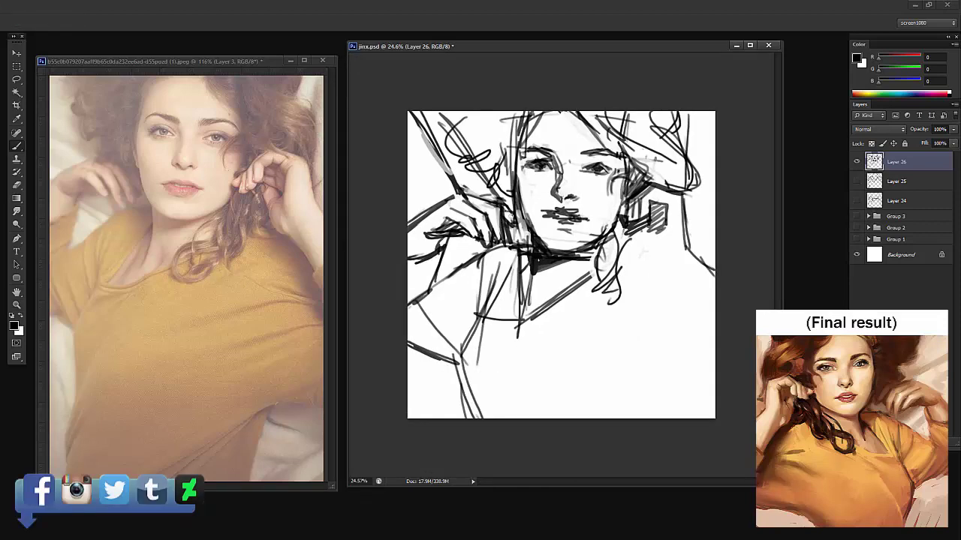
drag(662, 204, 659, 232)
key(ctrl+Tab)
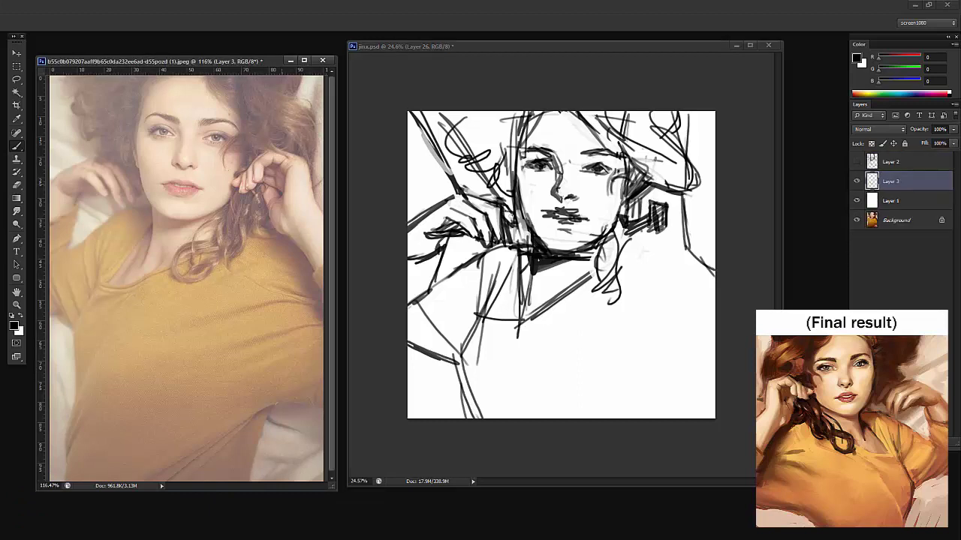
mouse_move(269, 164)
mouse_down()
mouse_move(269, 197)
mouse_move(282, 201)
mouse_move(276, 186)
mouse_up()
key(ctrl+Tab)
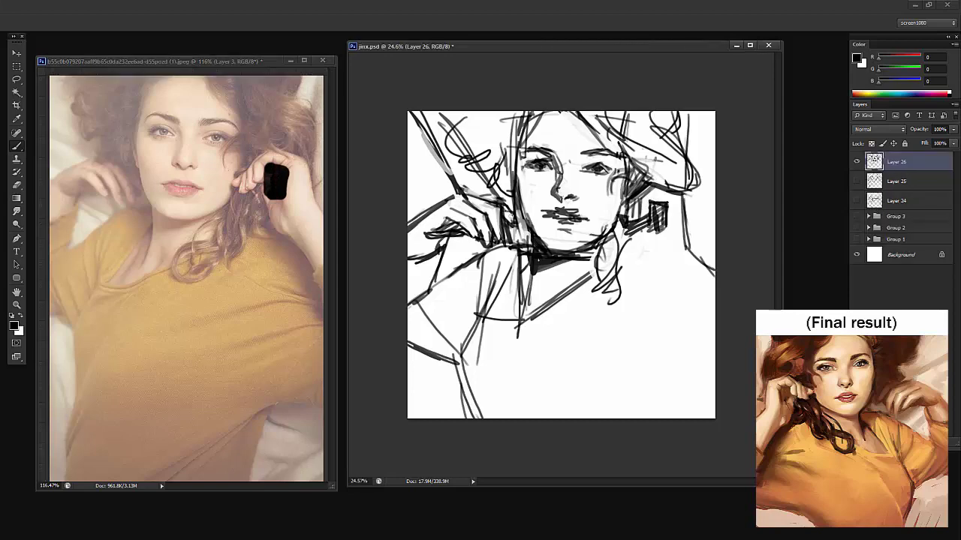
mouse_move(655, 204)
mouse_down()
mouse_move(655, 233)
mouse_move(663, 228)
mouse_up()
Erase the filled mark over the inner palm of the right hand on the reference photo
key(ctrl+Tab)
key(e)
mouse_move(267, 165)
mouse_down()
mouse_move(270, 198)
mouse_move(284, 200)
mouse_move(319, 167)
mouse_up()
Outline the dark inner-palm shape of the right hand on the reference photo with straight-edged strokes
key(z)
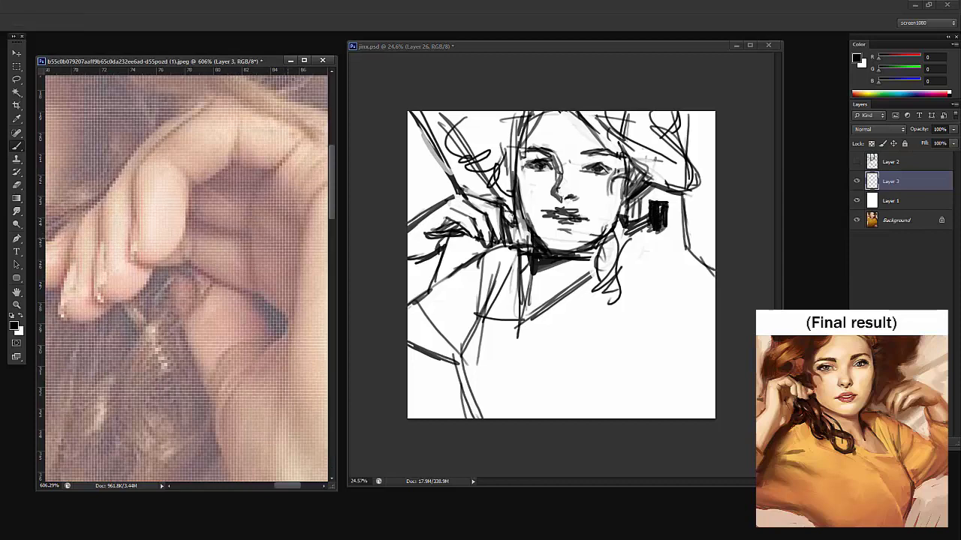
scroll(186, 278, down, 2)
right_click(273, 244)
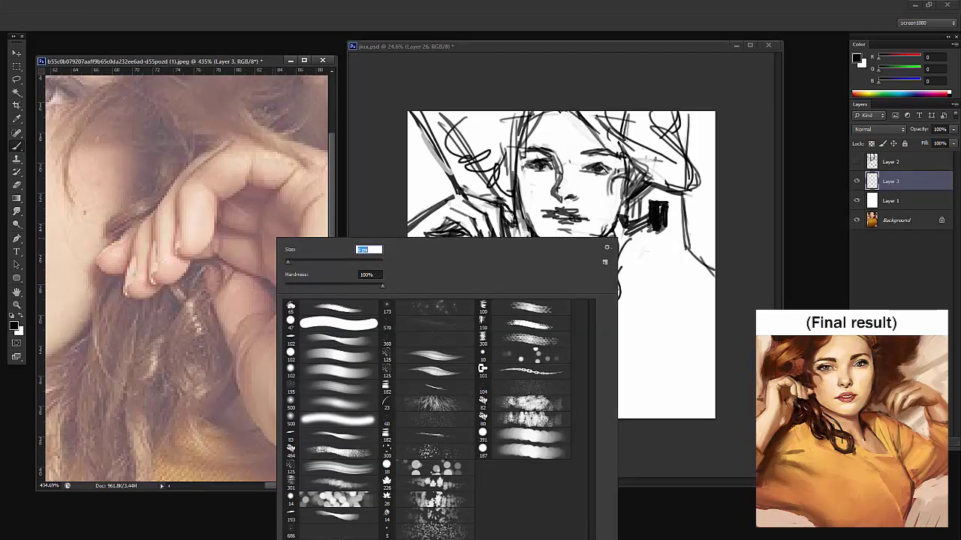
drag(207, 255, 283, 300)
right_click(274, 242)
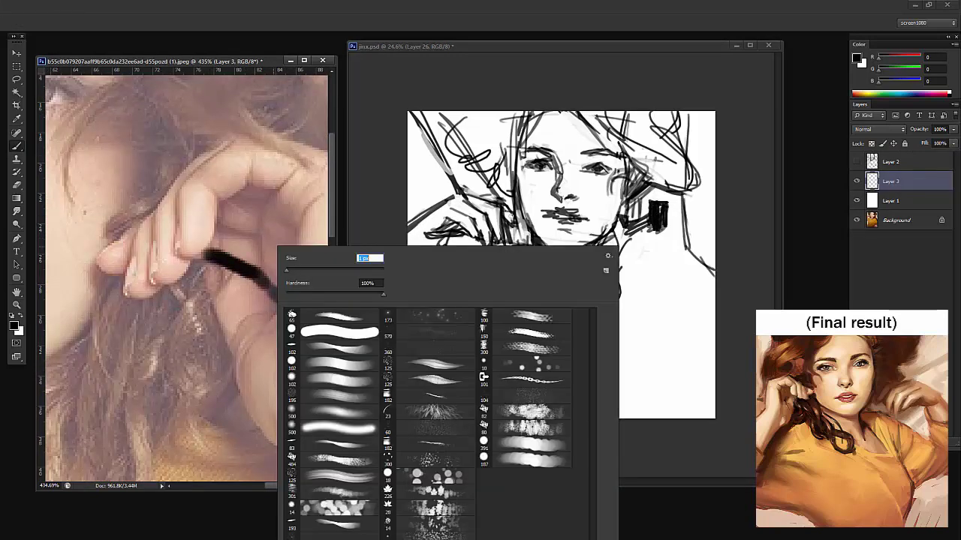
drag(261, 233, 268, 279)
mouse_move(224, 224)
mouse_down()
mouse_move(263, 236)
mouse_move(252, 232)
mouse_up()
drag(221, 224, 212, 251)
drag(231, 197, 217, 229)
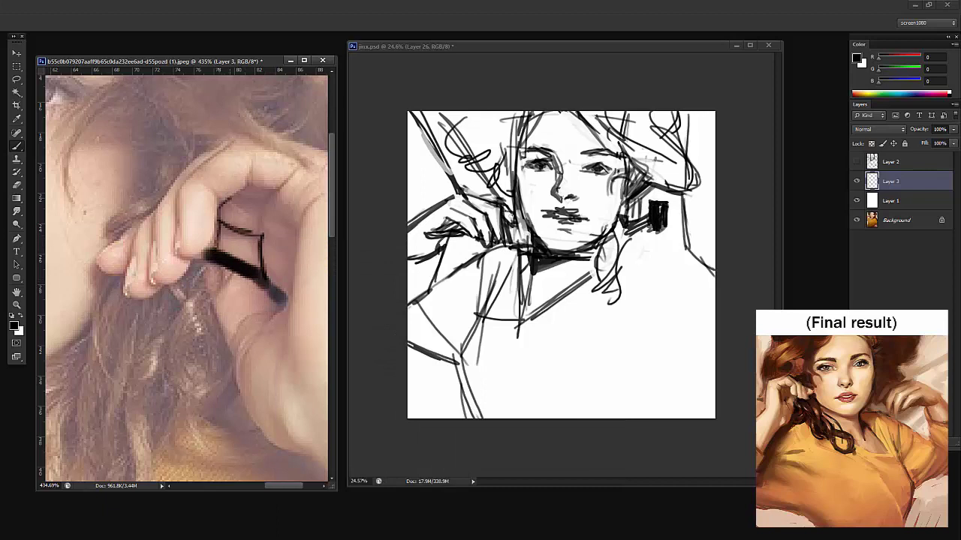
drag(282, 240, 217, 242)
Erase the inner-palm outline from the reference photo until the right hand is clear of marks
key(e)
mouse_move(264, 187)
mouse_down()
mouse_move(275, 210)
mouse_move(259, 225)
mouse_up()
key(b)
mouse_move(262, 184)
mouse_down()
mouse_move(289, 183)
mouse_move(288, 224)
mouse_up()
drag(260, 219, 287, 225)
key(e)
mouse_move(263, 187)
mouse_down()
mouse_move(275, 222)
mouse_move(285, 188)
mouse_up()
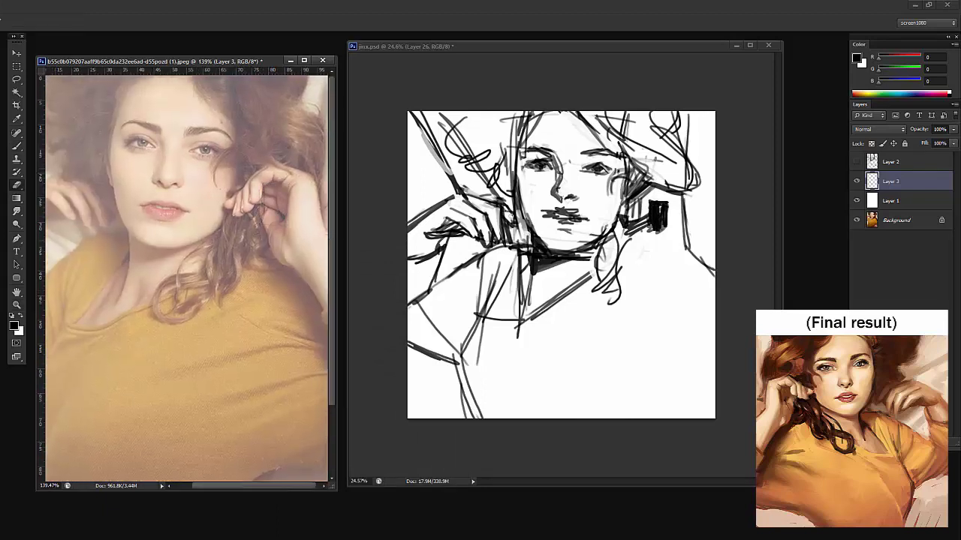
key(z)
drag(277, 137, 259, 137)
Draw the wrist below the dark palm rectangle, the inner forearm and the right sleeve opening in the sketch
key(ctrl+Tab)
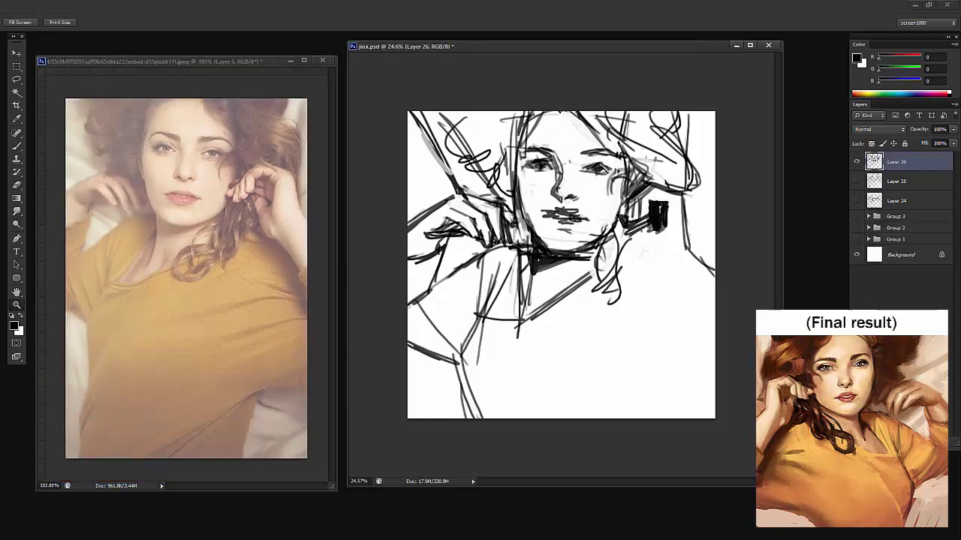
key(b)
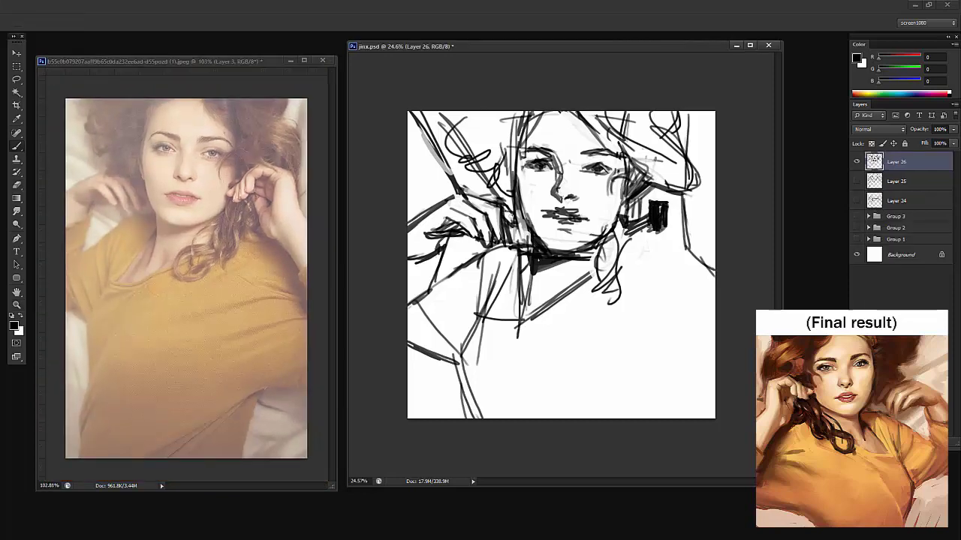
right_click(619, 234)
key(Return)
mouse_move(642, 227)
mouse_down()
mouse_move(648, 264)
mouse_move(665, 267)
mouse_move(663, 233)
mouse_up()
key(e)
mouse_move(713, 273)
mouse_down()
mouse_move(687, 240)
mouse_move(690, 255)
mouse_move(686, 242)
mouse_move(712, 267)
mouse_move(659, 231)
mouse_up()
key(b)
key(e)
key(b)
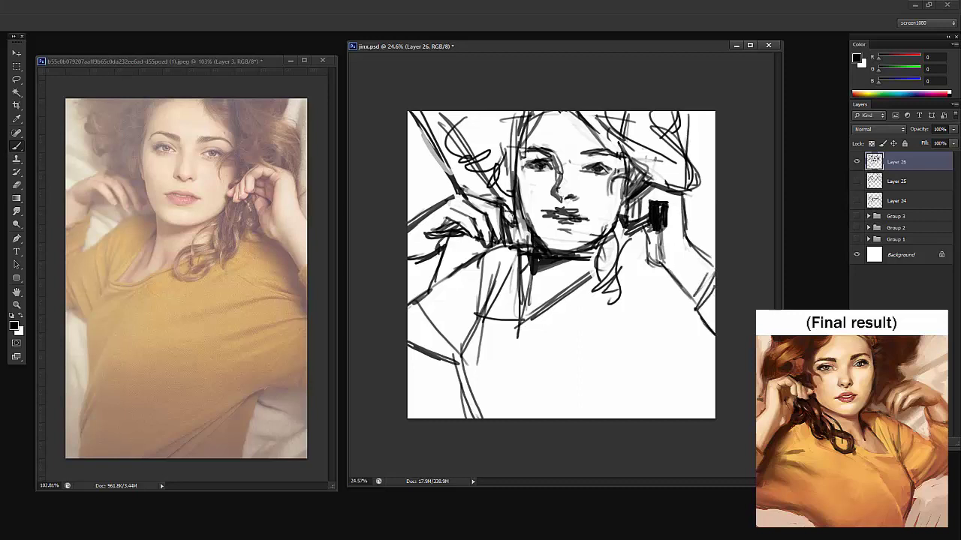
Sketch the right shoulder line and the fold lines across the upper chest of the shirt
drag(641, 263, 589, 309)
drag(578, 306, 694, 339)
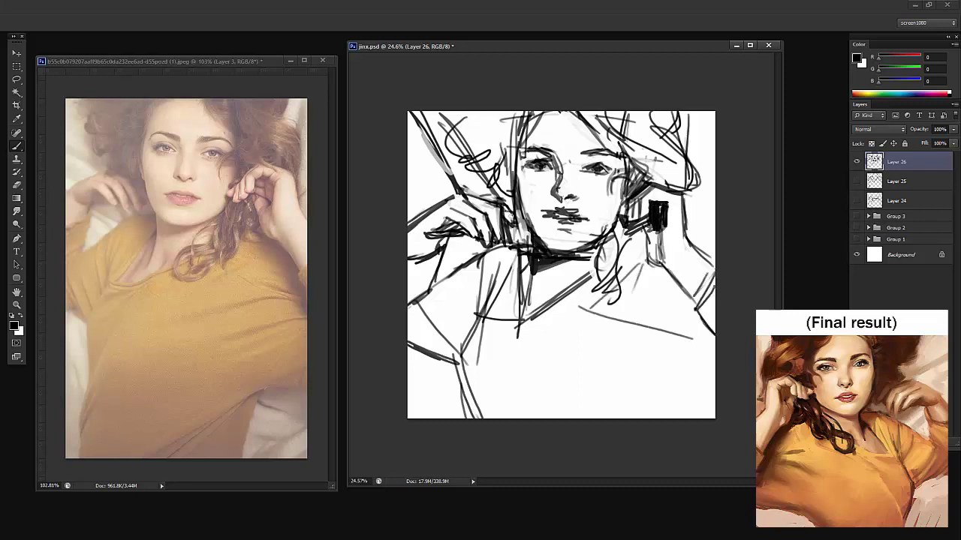
mouse_move(649, 267)
mouse_down()
mouse_move(685, 314)
mouse_move(618, 326)
mouse_up()
drag(630, 319, 597, 324)
Hatch the diagonal lower edge of the torso toward the bottom-right corner of the sketch
right_click(600, 240)
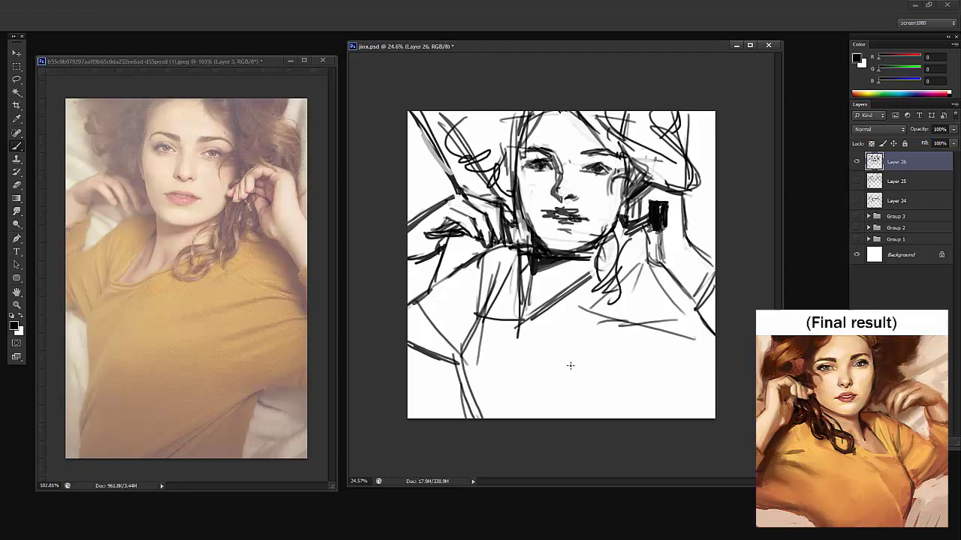
drag(565, 418, 684, 388)
drag(629, 419, 703, 384)
drag(594, 419, 701, 381)
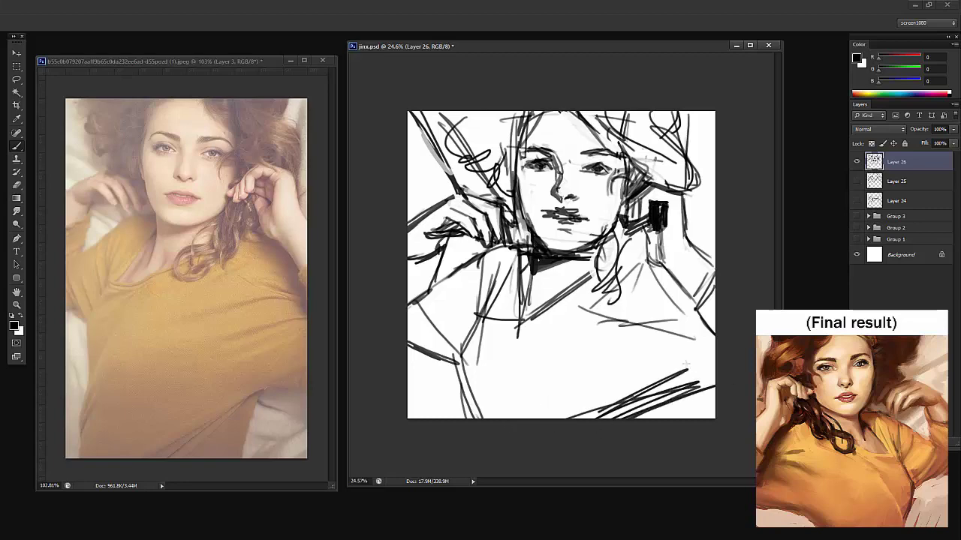
Lower the sketch layer's opacity to 48%
drag(674, 306, 797, 195)
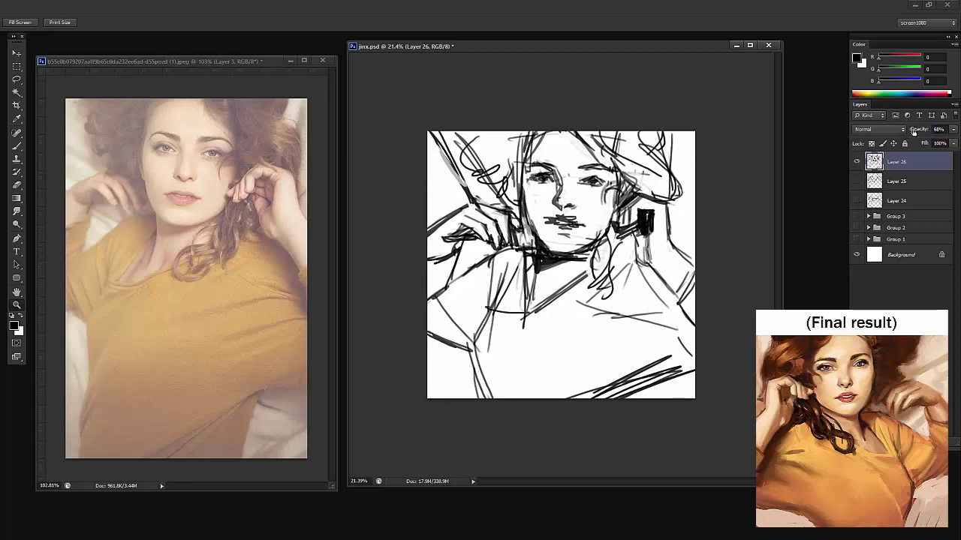
drag(912, 131, 908, 134)
Add a new layer and draw the right eye's lids, iris and pupil with fine lines, following the reference photo
key(ctrl+alt+shift+n)
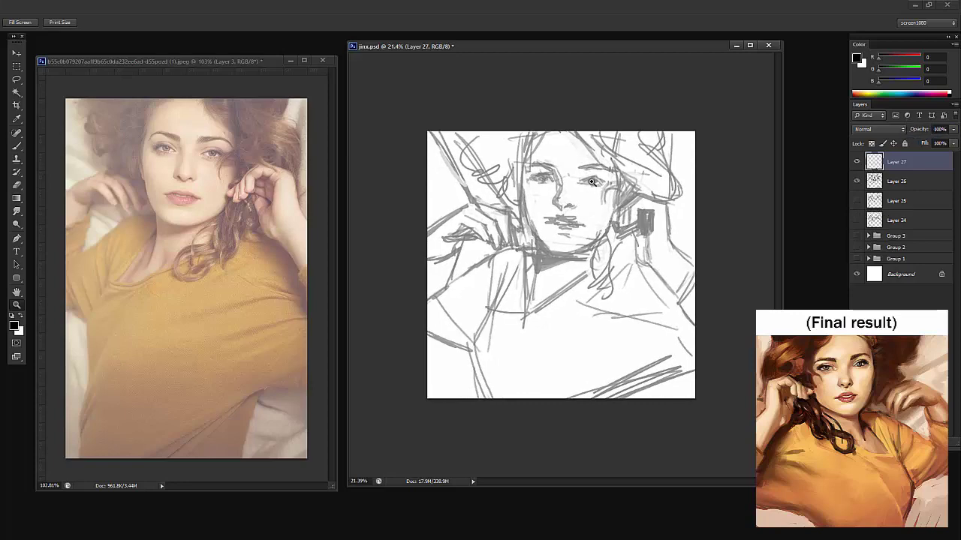
mouse_move(583, 183)
mouse_down()
mouse_move(654, 173)
mouse_move(628, 196)
mouse_up()
right_click(621, 173)
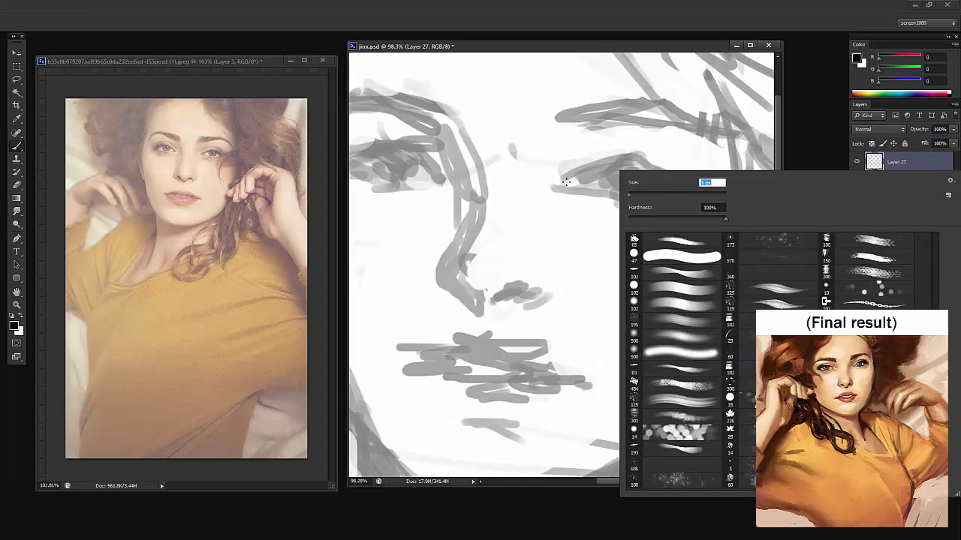
click(211, 140)
drag(207, 149, 264, 136)
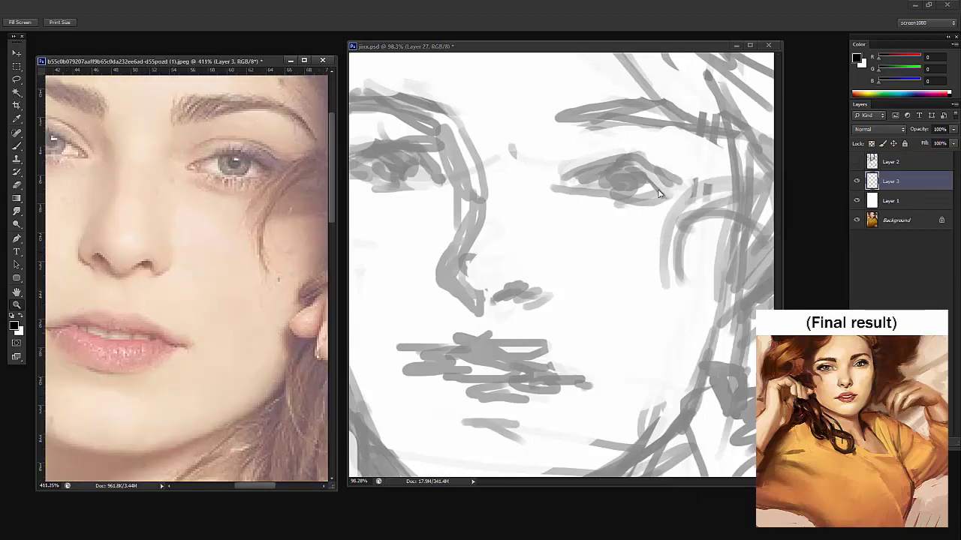
click(660, 193)
drag(562, 185, 569, 183)
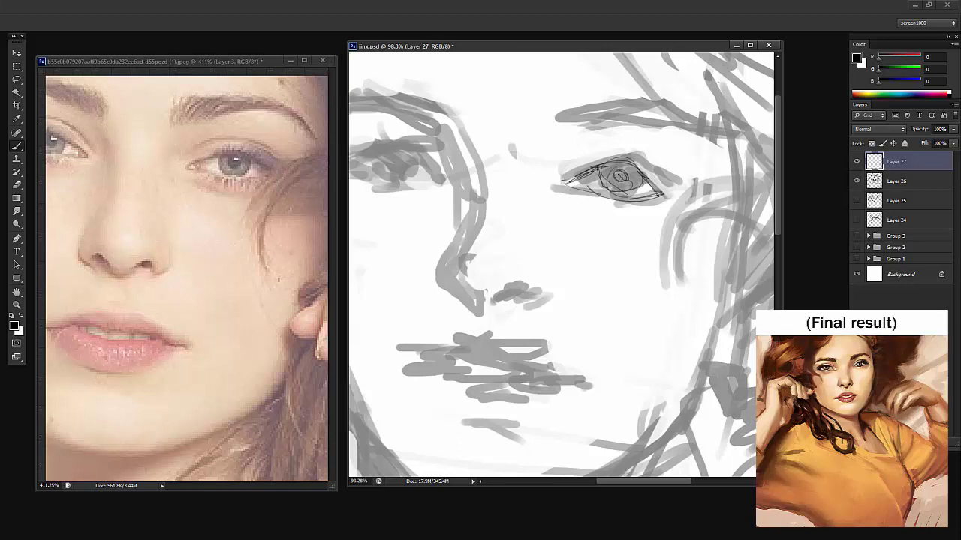
drag(677, 177, 575, 151)
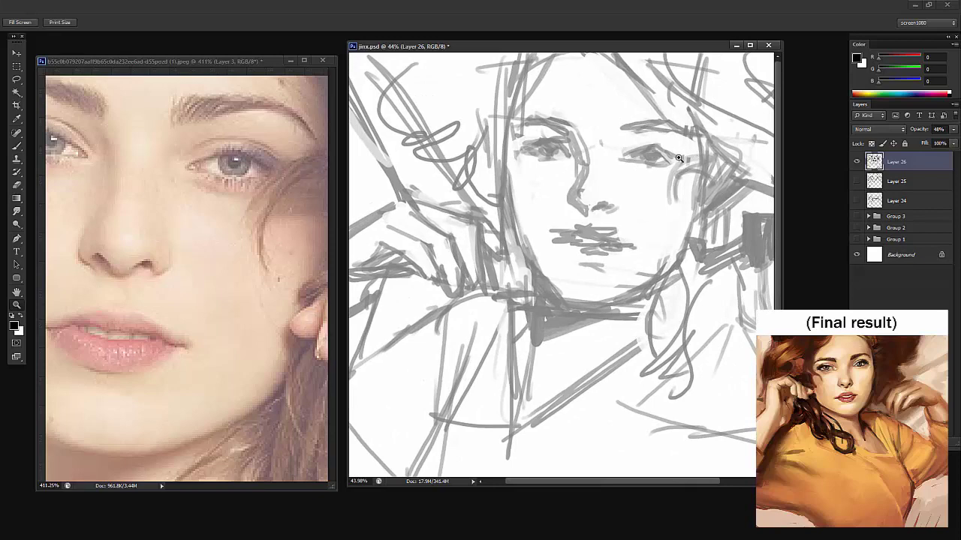
Hide the white overlay layer on the reference photo to restore its full colors
drag(678, 159, 662, 158)
click(298, 189)
drag(299, 192, 236, 212)
click(856, 201)
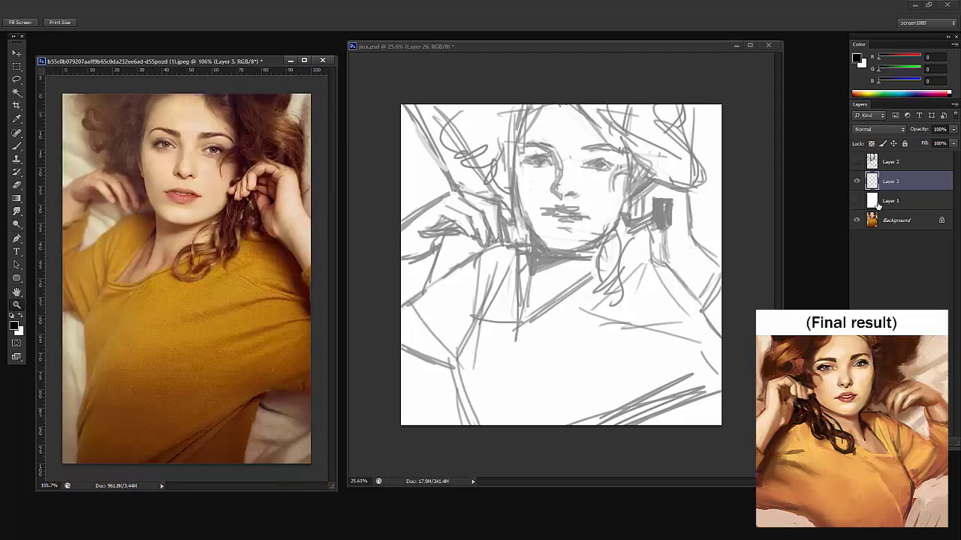
Add a new layer directly beneath the faded sketch layer in the painting
click(739, 177)
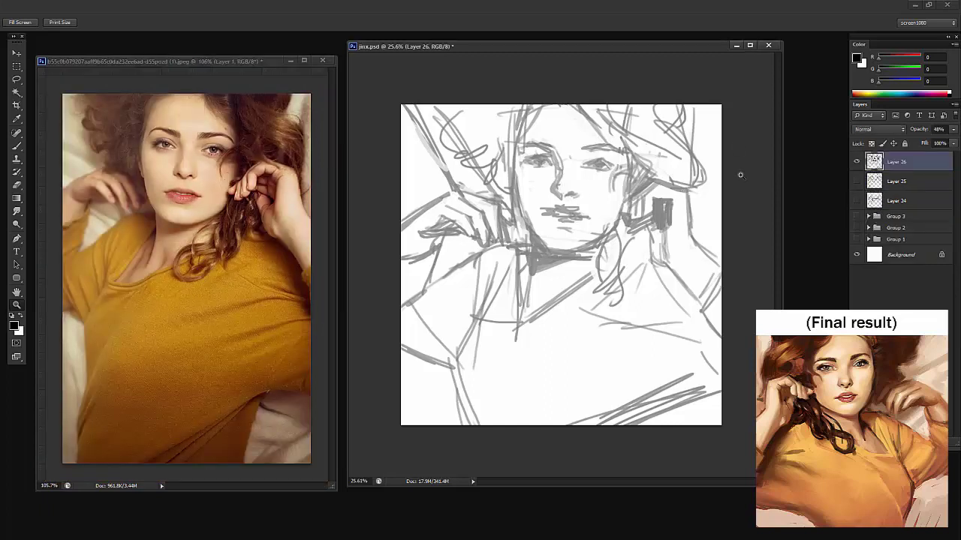
mouse_move(713, 193)
mouse_down()
mouse_move(684, 201)
mouse_move(699, 201)
mouse_up()
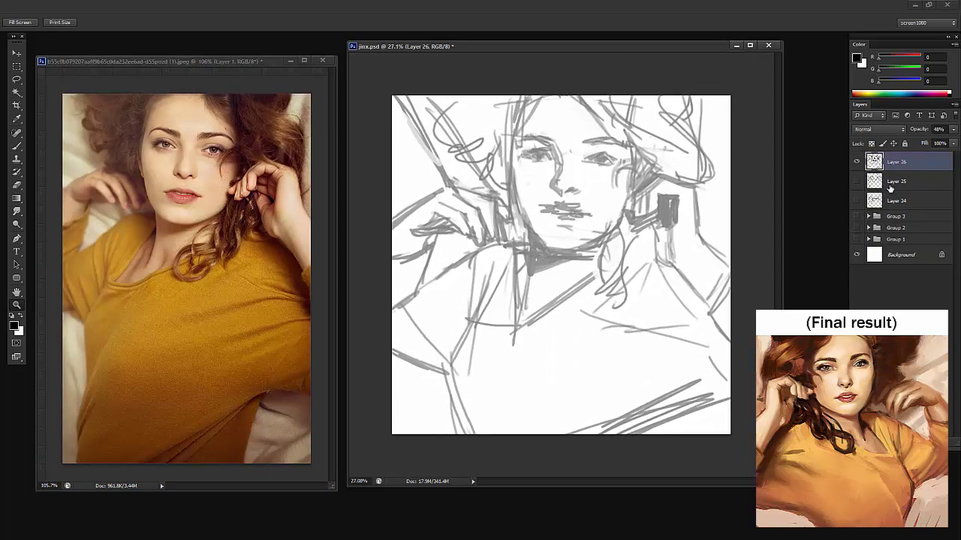
click(890, 183)
key(b)
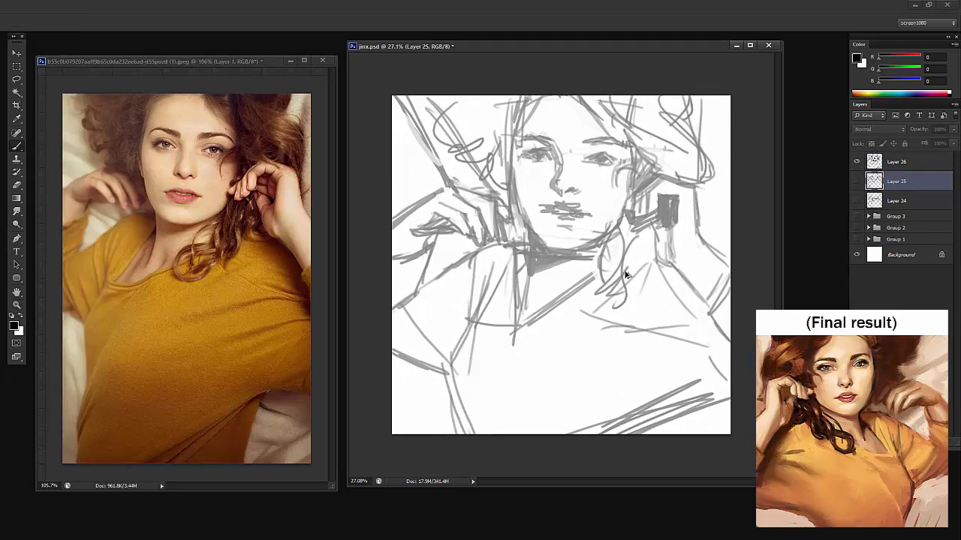
key(ctrl+shift+alt+n)
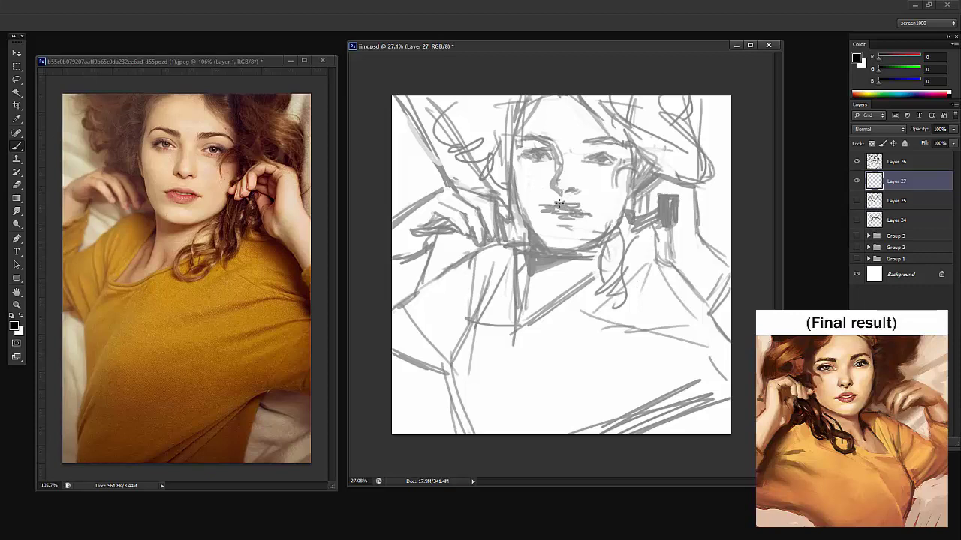
Sample the shirt color, adjust it to an orange of RGB 216, 131, 41 and fill the new layer with it
right_click(559, 203)
click(727, 72)
click(857, 60)
click(194, 324)
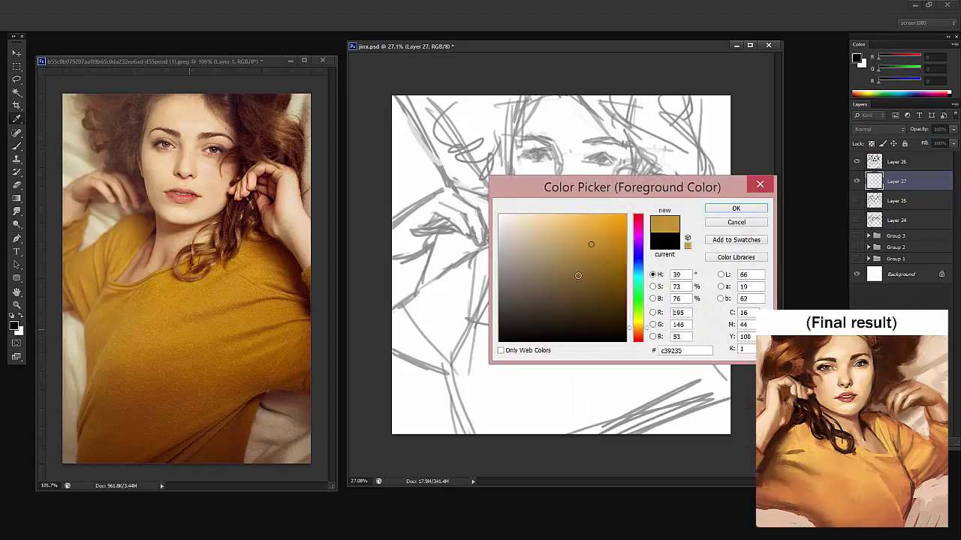
mouse_move(593, 245)
mouse_down()
mouse_move(602, 221)
mouse_move(590, 214)
mouse_up()
mouse_move(614, 255)
mouse_down()
mouse_move(602, 214)
mouse_move(587, 213)
mouse_up()
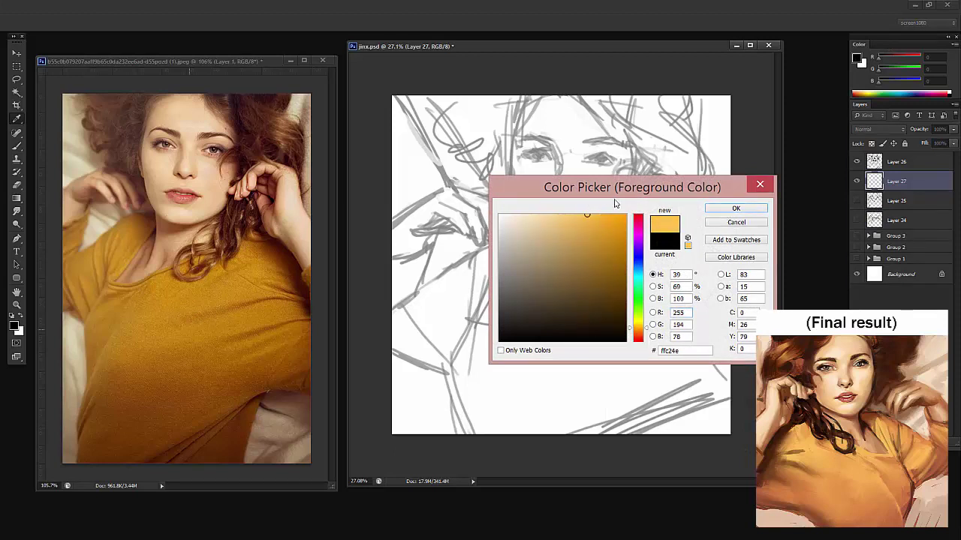
drag(638, 330, 638, 331)
mouse_move(589, 219)
mouse_down()
mouse_move(599, 220)
mouse_move(590, 214)
mouse_up()
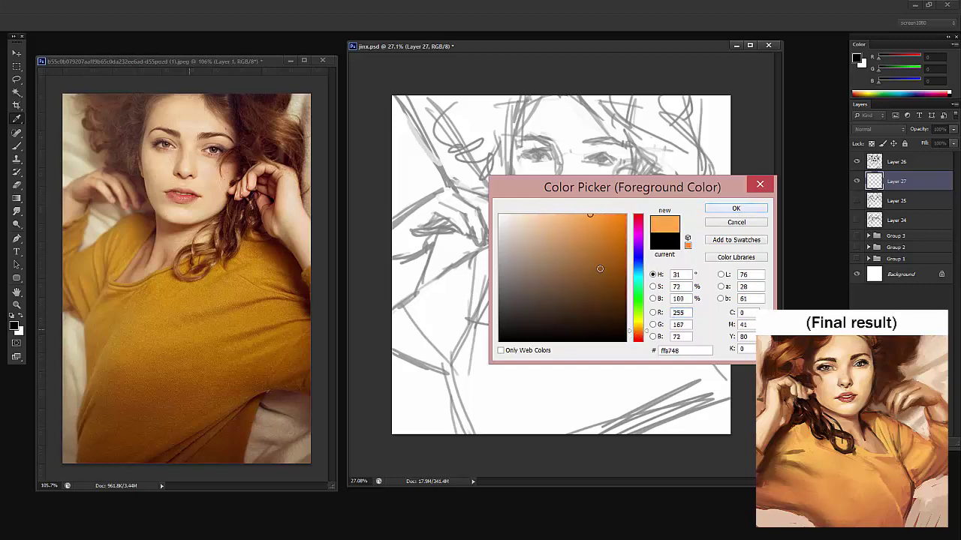
drag(599, 267, 603, 234)
click(716, 208)
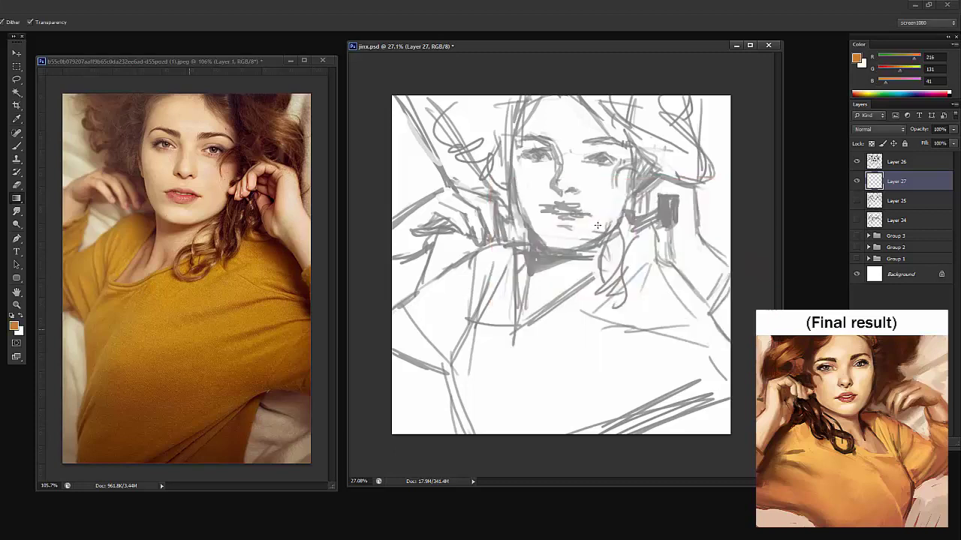
key(alt+BackSpace)
Paint over the whole orange background with a textured brush in reddish brown, RGB 171, 89, 61
key(b)
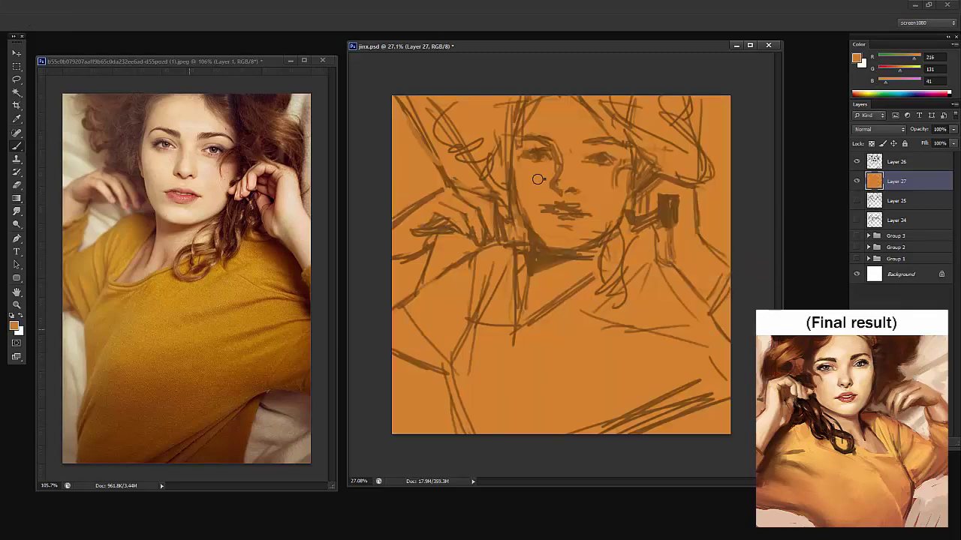
right_click(537, 179)
click(596, 330)
alt+click(716, 130)
click(857, 60)
mouse_move(614, 268)
mouse_down()
mouse_move(582, 277)
mouse_move(568, 254)
mouse_move(575, 258)
mouse_up()
drag(637, 340, 637, 335)
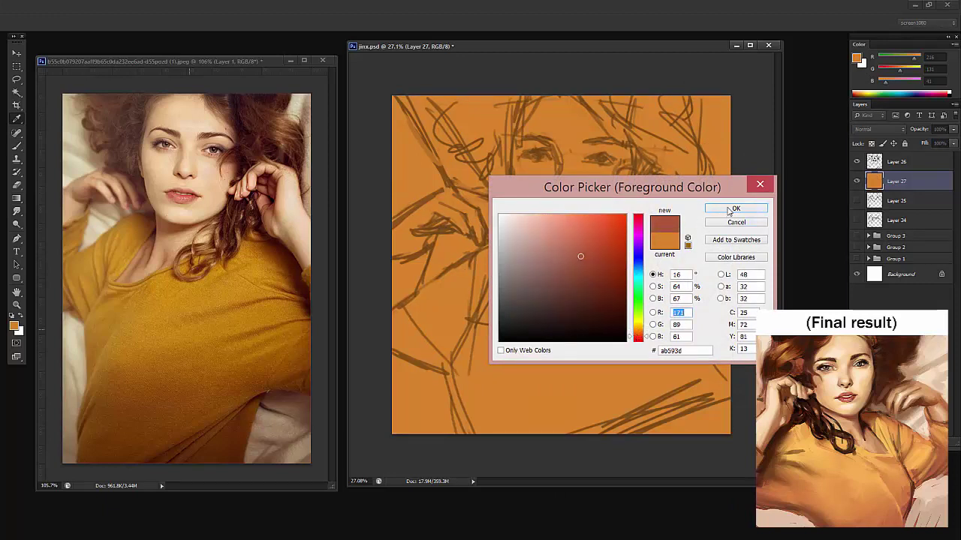
click(729, 212)
mouse_move(586, 105)
mouse_down()
mouse_move(575, 176)
mouse_move(587, 254)
mouse_move(635, 316)
mouse_move(623, 376)
mouse_move(629, 427)
mouse_move(660, 460)
mouse_move(702, 472)
mouse_move(636, 435)
mouse_move(565, 447)
mouse_move(537, 428)
mouse_move(512, 368)
mouse_move(417, 299)
mouse_move(395, 364)
mouse_move(410, 427)
mouse_move(403, 413)
mouse_move(536, 359)
mouse_move(534, 369)
mouse_move(560, 210)
mouse_move(470, 369)
mouse_move(432, 300)
mouse_move(387, 258)
mouse_move(406, 131)
mouse_move(415, 135)
mouse_move(434, 84)
mouse_move(463, 257)
mouse_move(481, 246)
mouse_move(510, 267)
mouse_move(548, 241)
mouse_move(652, 113)
mouse_move(711, 91)
mouse_move(749, 113)
mouse_move(687, 196)
mouse_move(565, 217)
mouse_move(605, 153)
mouse_move(529, 126)
mouse_move(488, 97)
mouse_move(726, 108)
mouse_move(667, 179)
mouse_move(604, 285)
mouse_move(581, 348)
mouse_move(584, 335)
mouse_move(539, 279)
mouse_move(453, 340)
mouse_move(507, 398)
mouse_move(593, 400)
mouse_move(724, 360)
mouse_move(731, 304)
mouse_move(740, 349)
mouse_up()
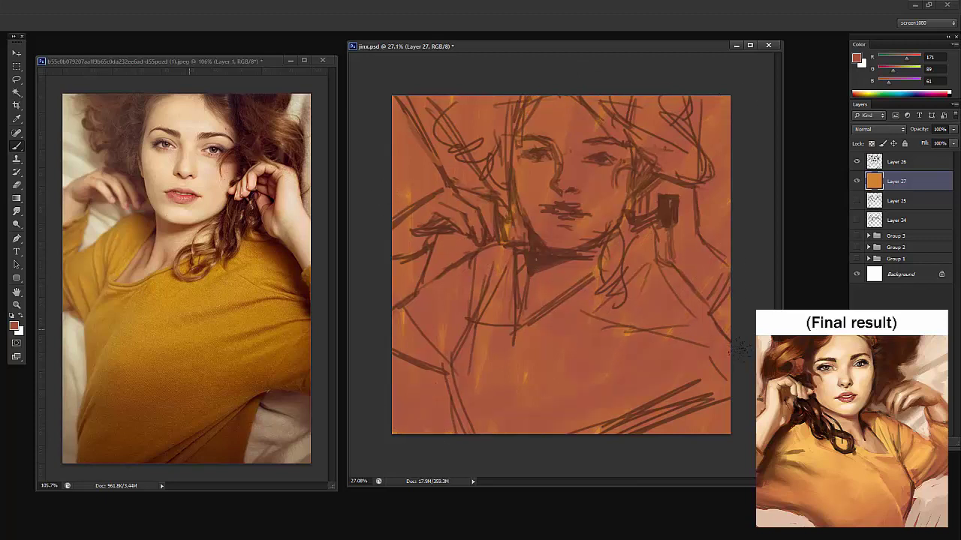
mouse_move(560, 365)
mouse_down()
mouse_move(583, 239)
mouse_move(515, 349)
mouse_move(486, 379)
mouse_move(527, 355)
mouse_move(702, 137)
mouse_move(413, 157)
mouse_move(647, 198)
mouse_up()
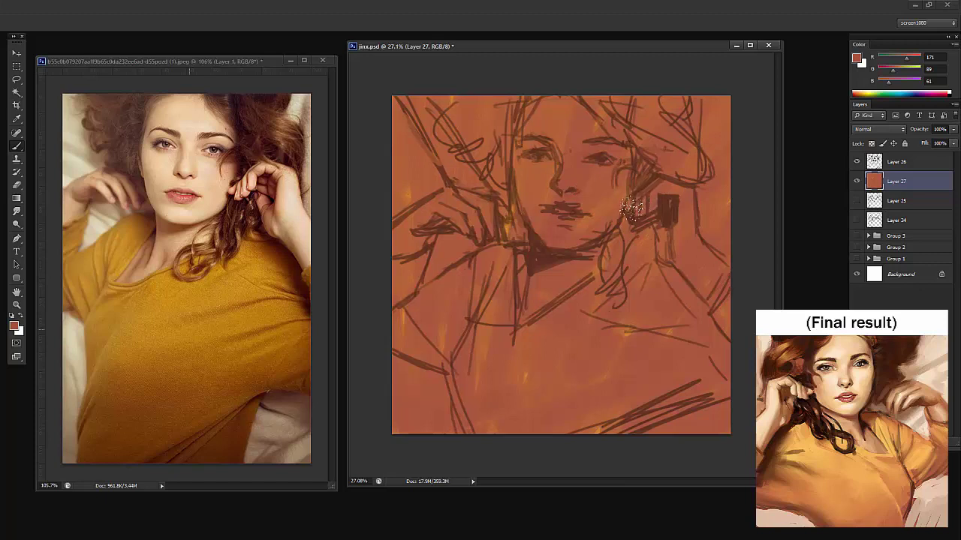
Add a layer above the background color and block in the face with a pale skin tone, RGB 255, 216, 147
key(ctrl+shift+alt+n)
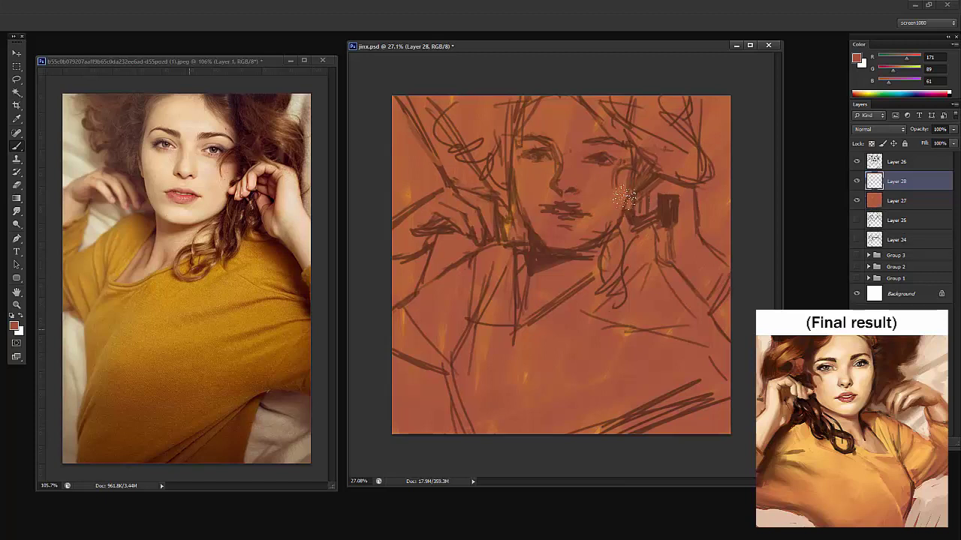
alt+click(591, 180)
click(856, 59)
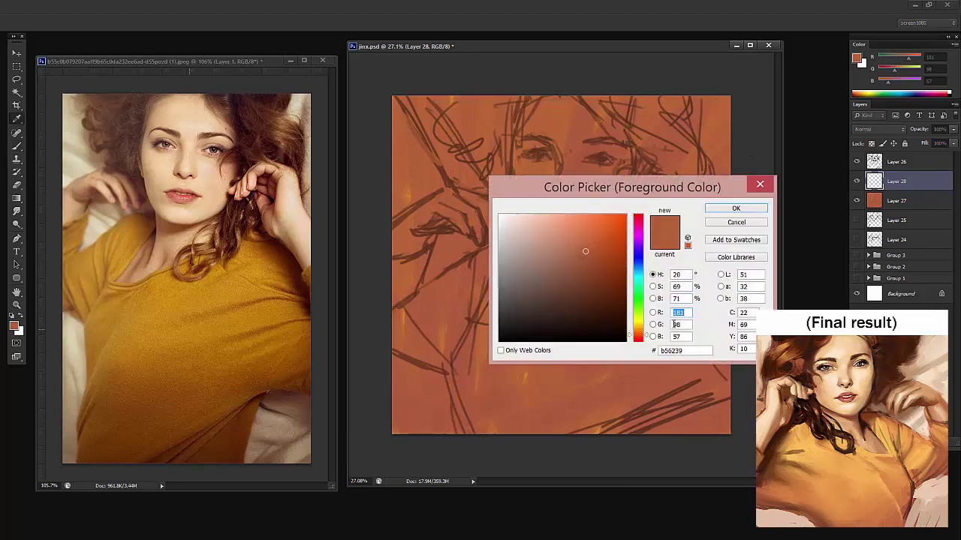
drag(636, 336, 636, 328)
click(553, 214)
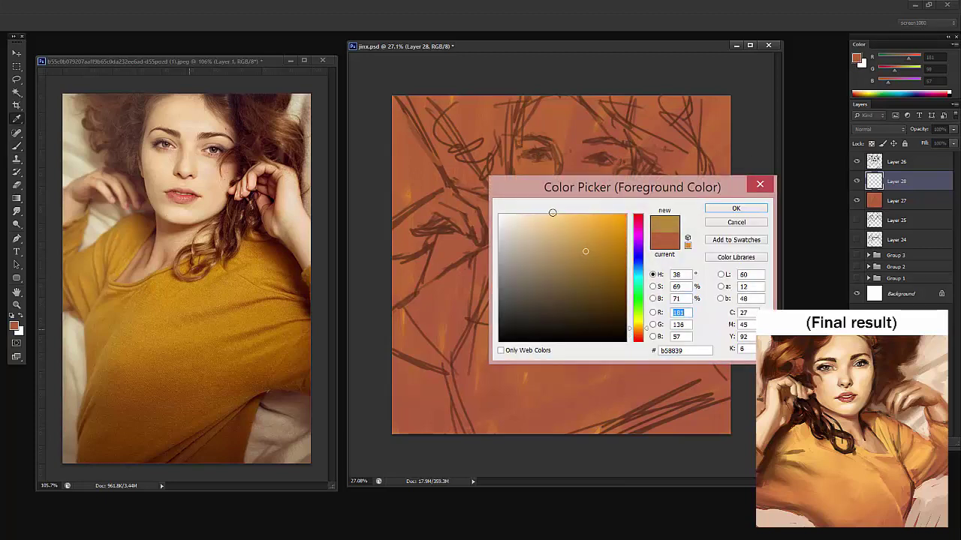
click(746, 212)
drag(549, 127, 556, 198)
drag(531, 149, 550, 218)
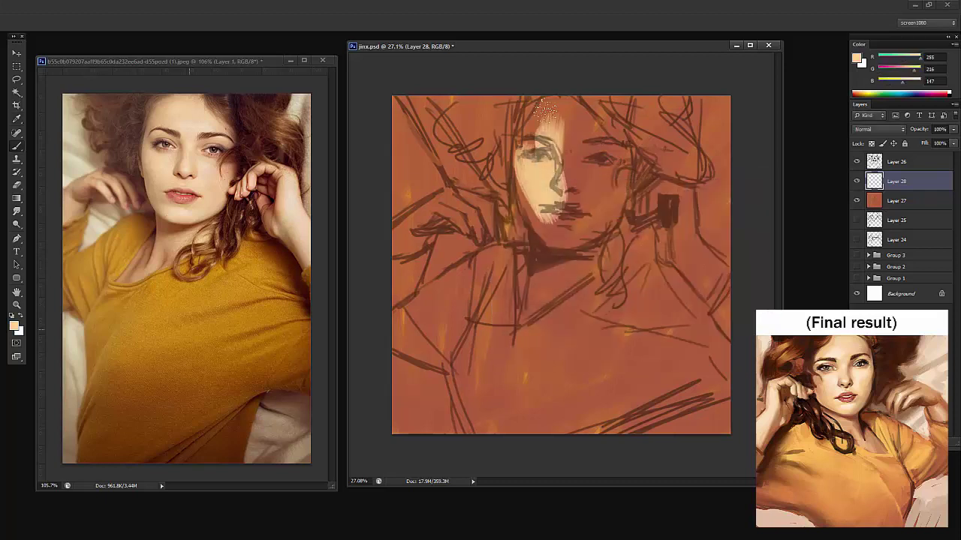
mouse_move(546, 110)
mouse_down()
mouse_move(569, 109)
mouse_move(596, 201)
mouse_move(606, 203)
mouse_move(562, 234)
mouse_move(604, 203)
mouse_move(544, 209)
mouse_move(551, 226)
mouse_move(530, 158)
mouse_move(526, 196)
mouse_move(569, 233)
mouse_move(539, 250)
mouse_move(545, 258)
mouse_move(590, 233)
mouse_move(559, 227)
mouse_up()
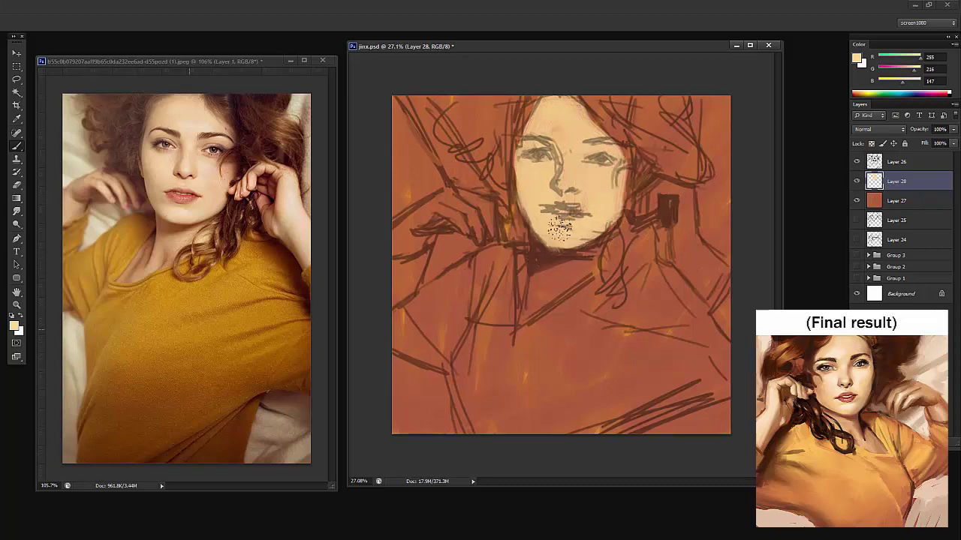
Block in the left hand, the neck and chest opening, and the right hand and forearm with the pale skin tone
mouse_move(449, 207)
mouse_down()
mouse_move(473, 201)
mouse_move(456, 199)
mouse_move(412, 225)
mouse_up()
mouse_move(555, 284)
mouse_down()
mouse_move(586, 259)
mouse_move(542, 276)
mouse_move(526, 300)
mouse_up()
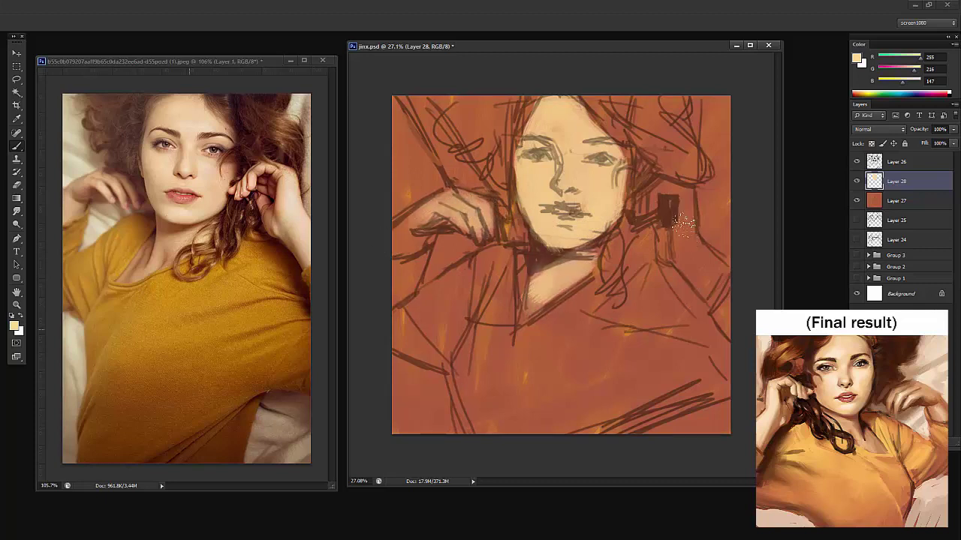
mouse_move(687, 218)
mouse_down()
mouse_move(675, 244)
mouse_move(706, 270)
mouse_move(652, 195)
mouse_move(672, 206)
mouse_move(626, 270)
mouse_move(635, 225)
mouse_up()
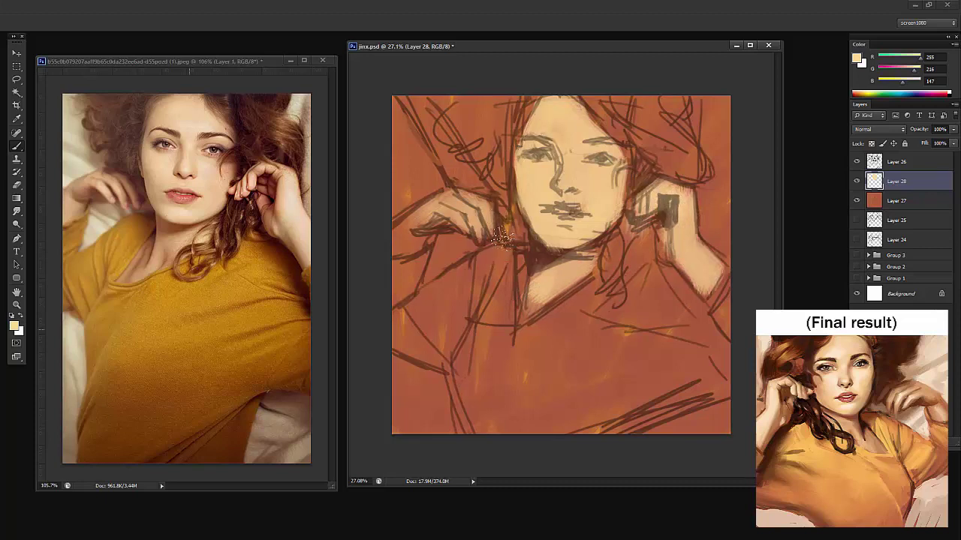
Set a deep reddish brown, RGB 106, 36, 0, and block in the hair on both sides of the face
key(z)
mouse_move(604, 194)
mouse_down()
mouse_move(575, 203)
mouse_move(601, 197)
mouse_up()
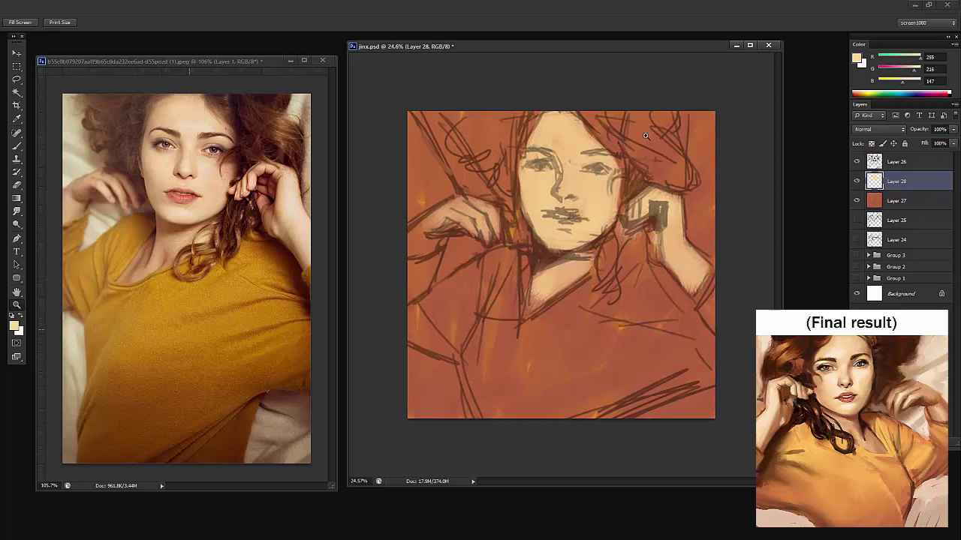
drag(621, 145, 612, 145)
key(b)
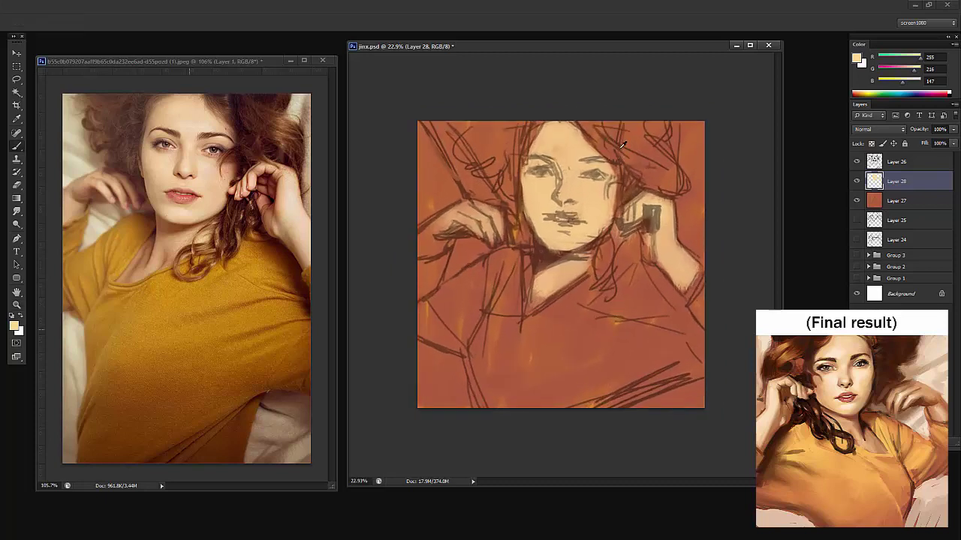
alt+click(636, 141)
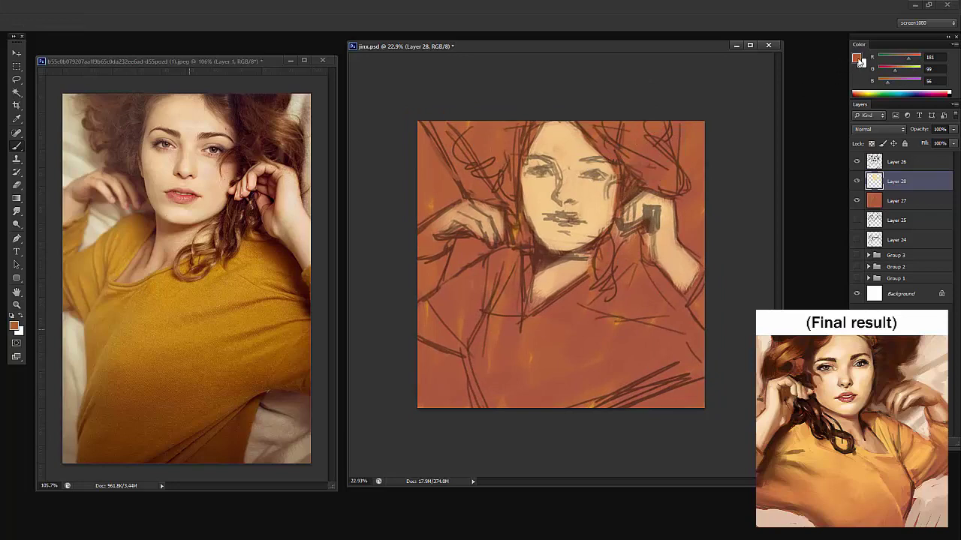
click(860, 61)
drag(612, 304, 622, 287)
click(735, 208)
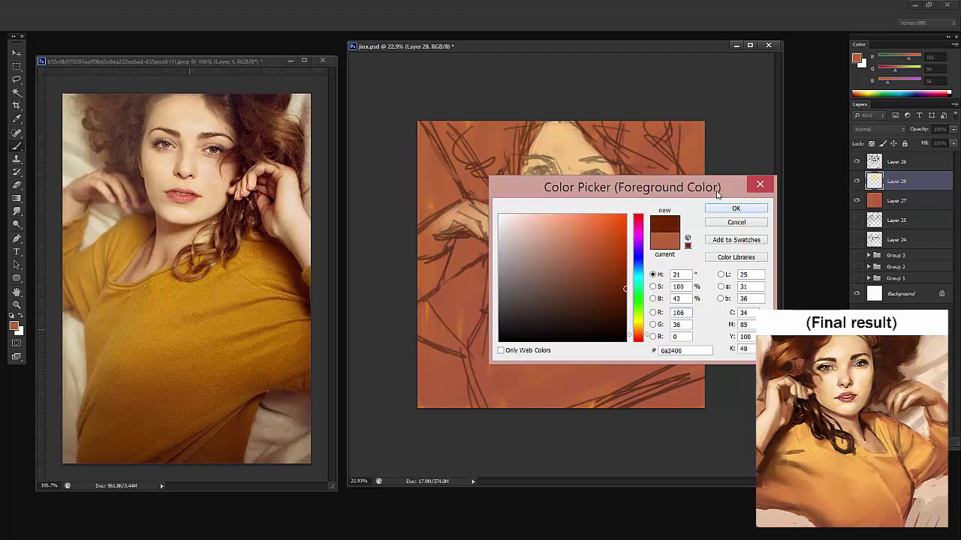
mouse_move(615, 136)
mouse_down()
mouse_move(635, 154)
mouse_move(620, 168)
mouse_move(662, 178)
mouse_move(634, 135)
mouse_move(651, 142)
mouse_move(659, 182)
mouse_move(675, 177)
mouse_move(664, 158)
mouse_move(668, 174)
mouse_move(656, 172)
mouse_move(654, 135)
mouse_move(677, 162)
mouse_move(634, 150)
mouse_up()
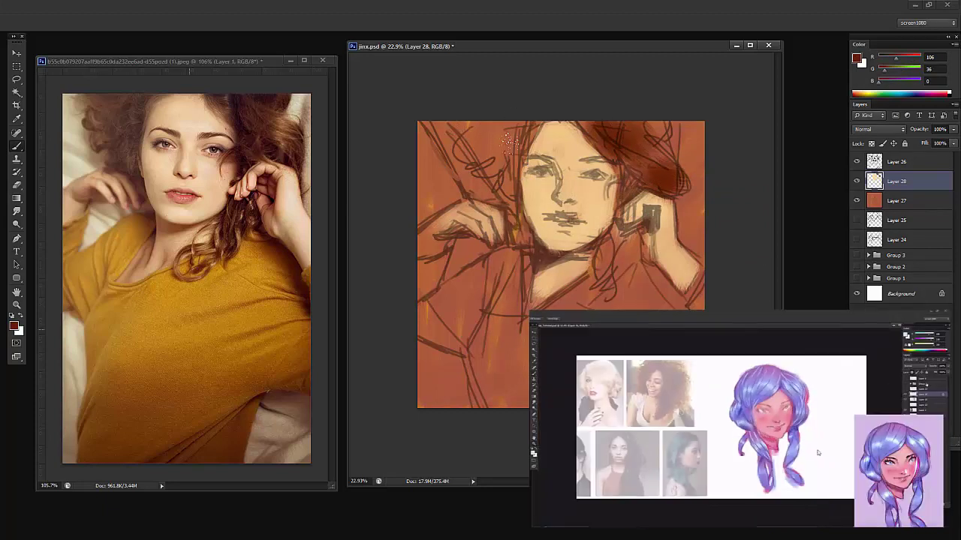
mouse_move(509, 143)
mouse_down()
mouse_move(476, 148)
mouse_move(490, 175)
mouse_move(503, 177)
mouse_move(475, 147)
mouse_move(496, 156)
mouse_move(522, 112)
mouse_move(504, 148)
mouse_move(509, 192)
mouse_up()
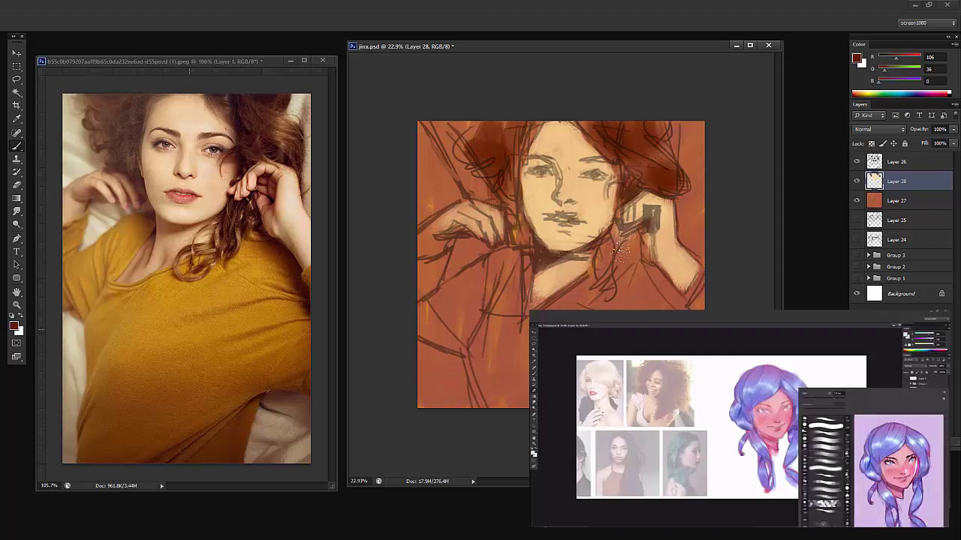
Block in the hair lock hanging over the shoulder and fill out the left hair mass with the same reddish brown
mouse_move(620, 246)
mouse_down()
mouse_move(605, 279)
mouse_move(620, 272)
mouse_up()
key(ctrl+z)
mouse_move(617, 239)
mouse_down()
mouse_move(600, 280)
mouse_move(558, 299)
mouse_move(587, 285)
mouse_move(603, 305)
mouse_up()
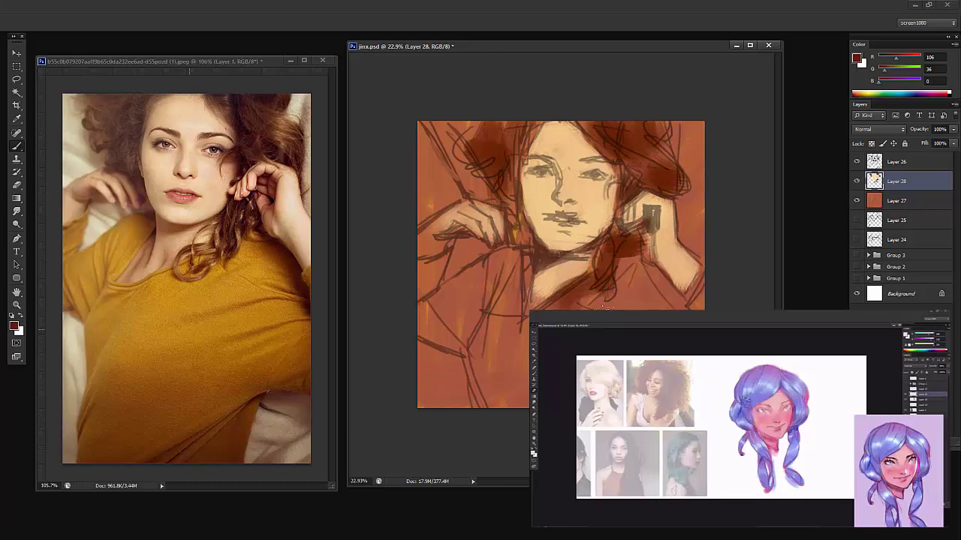
drag(492, 129, 481, 144)
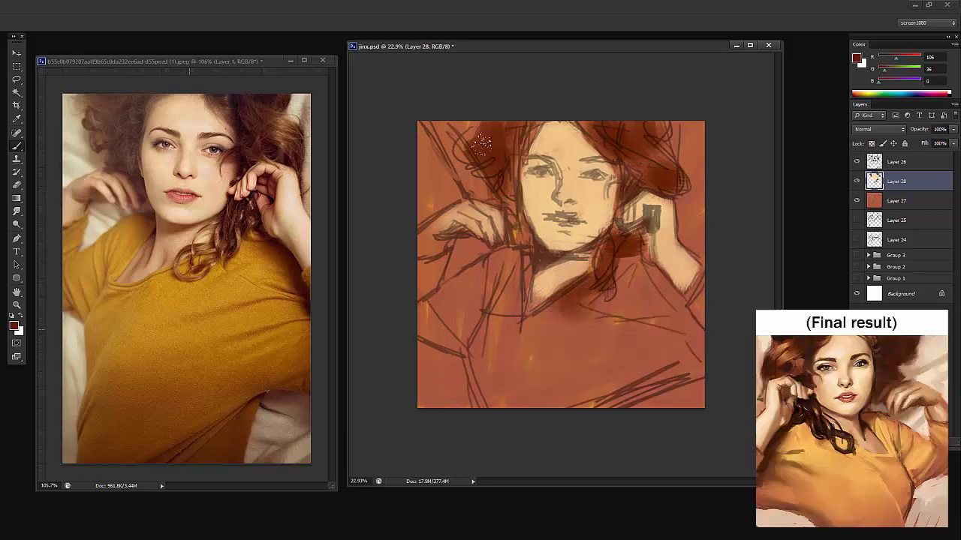
Set the foreground color to dark brown, RGB 53, 28, 15, and choose a brush preset for the hair shadows
click(856, 58)
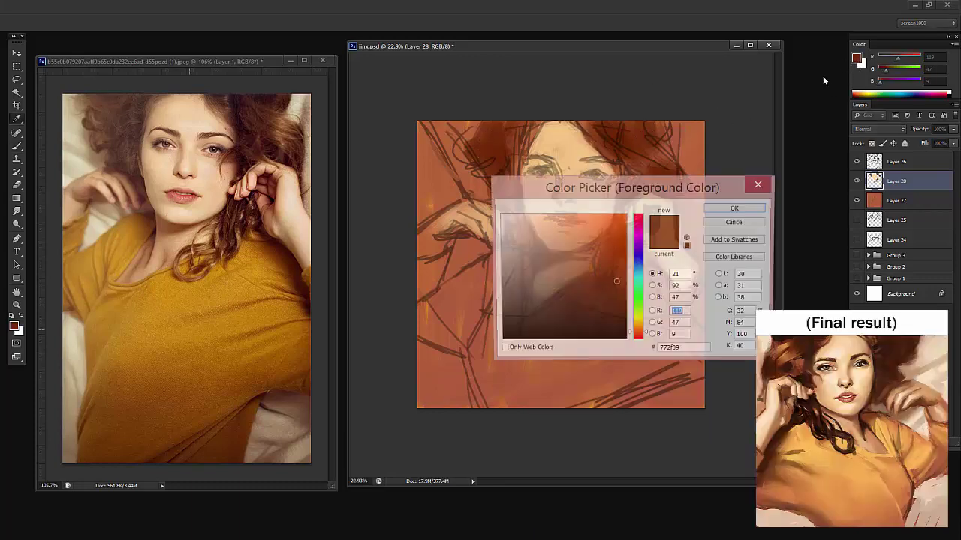
click(590, 315)
click(736, 208)
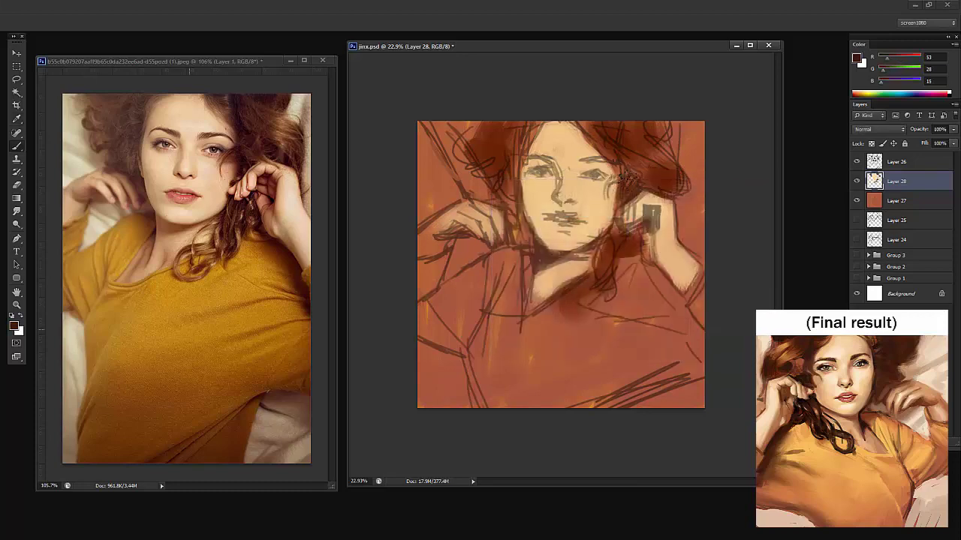
right_click(615, 177)
click(646, 248)
click(647, 200)
In the reference photo, show the white overlay layer and add a new layer above it
click(264, 78)
key(z)
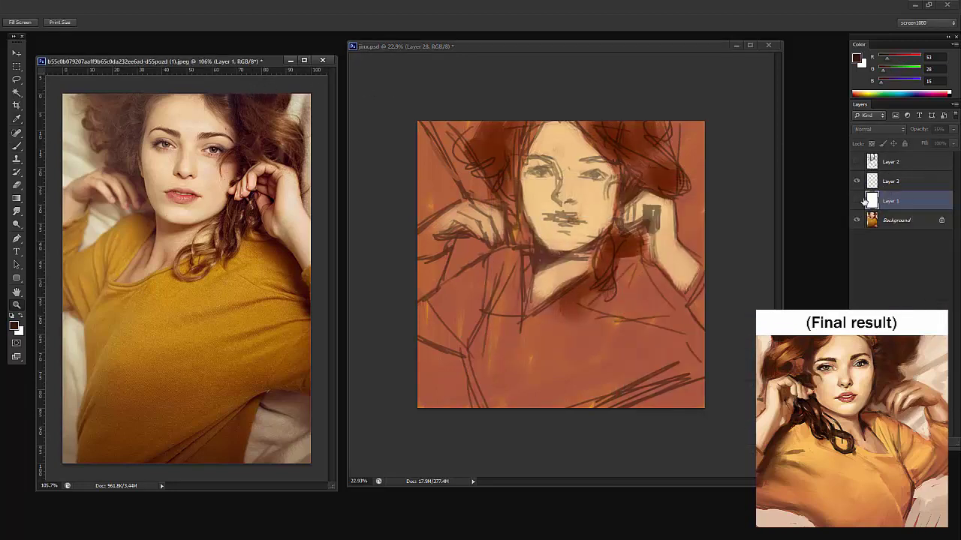
click(857, 201)
key(ctrl+shift+alt+n)
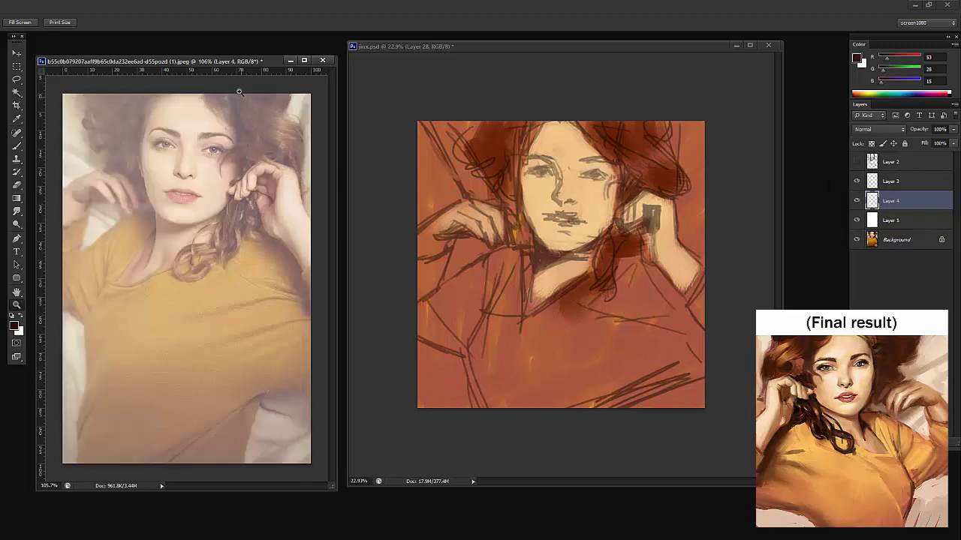
Try a dark brown stroke over the hair in the reference photo, undo it and hide the white overlay layer
mouse_move(239, 91)
mouse_down()
mouse_move(257, 160)
mouse_move(224, 91)
mouse_move(221, 143)
mouse_move(230, 178)
mouse_move(240, 165)
mouse_move(237, 189)
mouse_move(254, 184)
mouse_up()
key(b)
right_click(261, 161)
click(284, 187)
click(239, 182)
key(ctrl+z)
key(z)
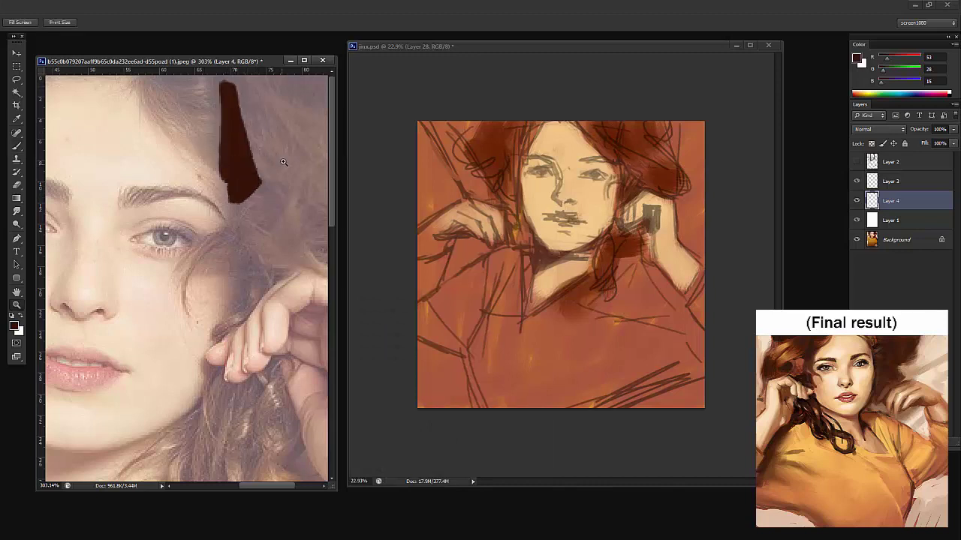
key(ctrl+0)
key(ctrl+z)
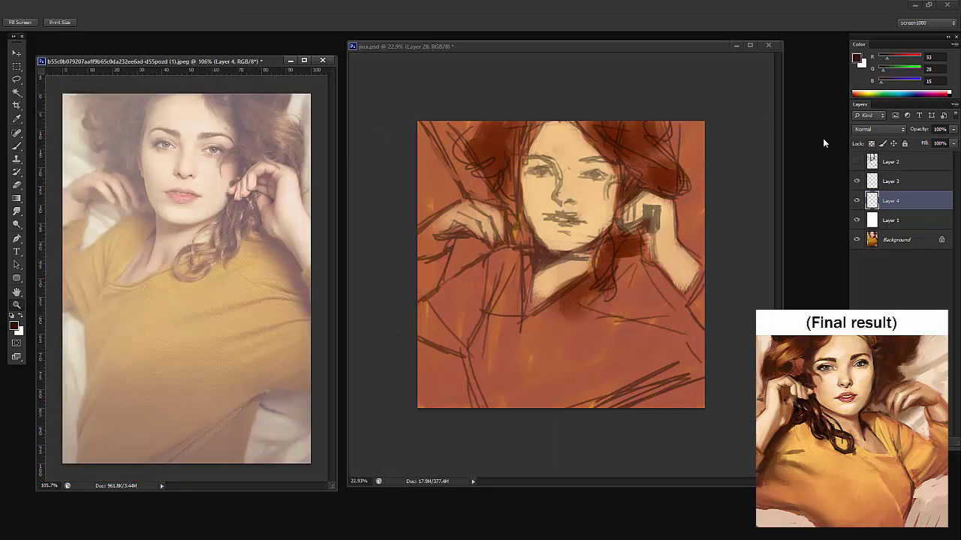
click(856, 219)
Return to the painting and add a dark brown shadow stroke in the hair beside the right temple
click(566, 147)
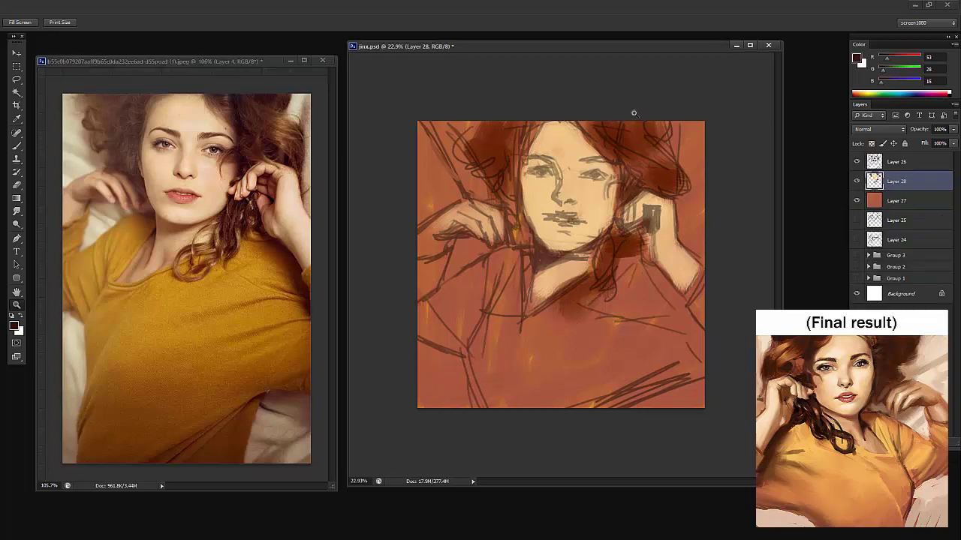
drag(632, 111, 655, 113)
key(b)
right_click(643, 134)
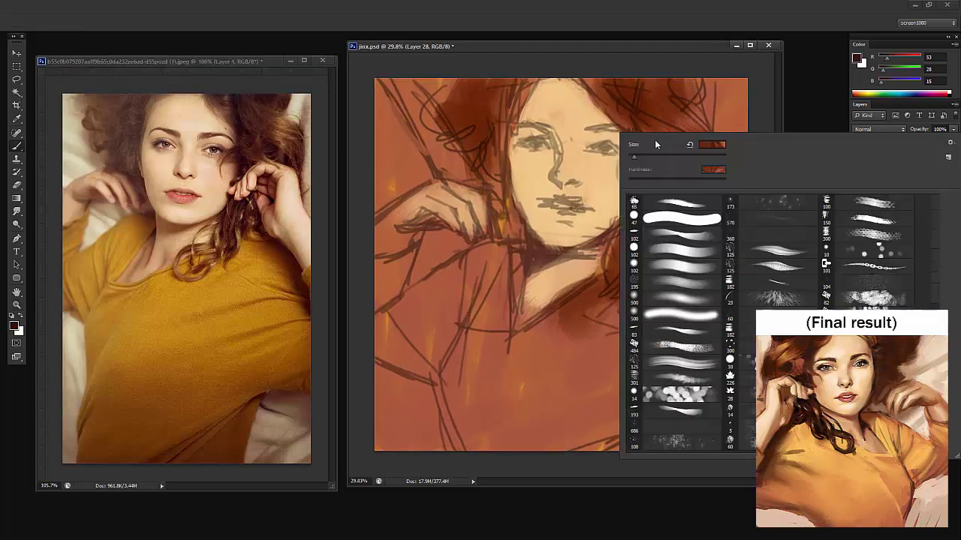
key(Escape)
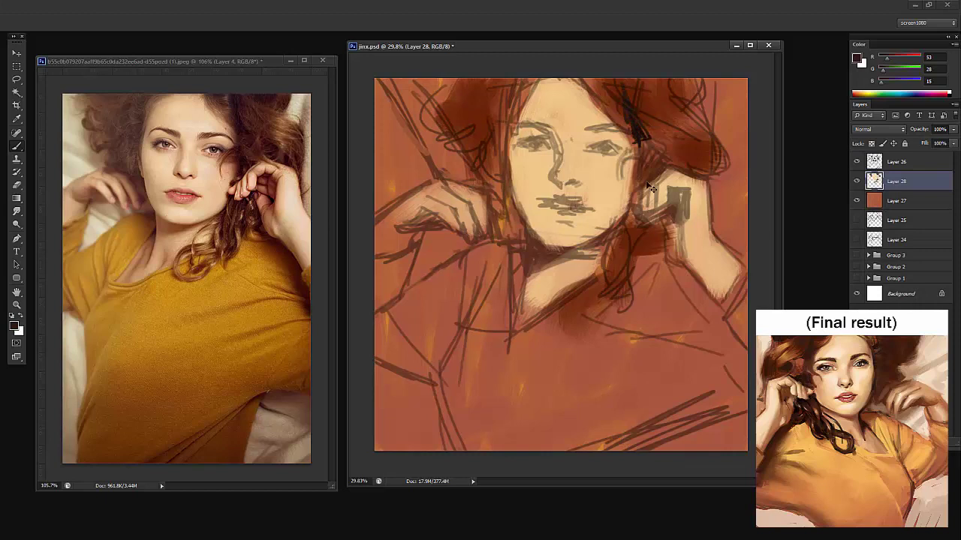
Add a new layer above the base colors and paint dark brown shadows in the hair above the right hand and near the crown
key(ctrl+shift+alt+n)
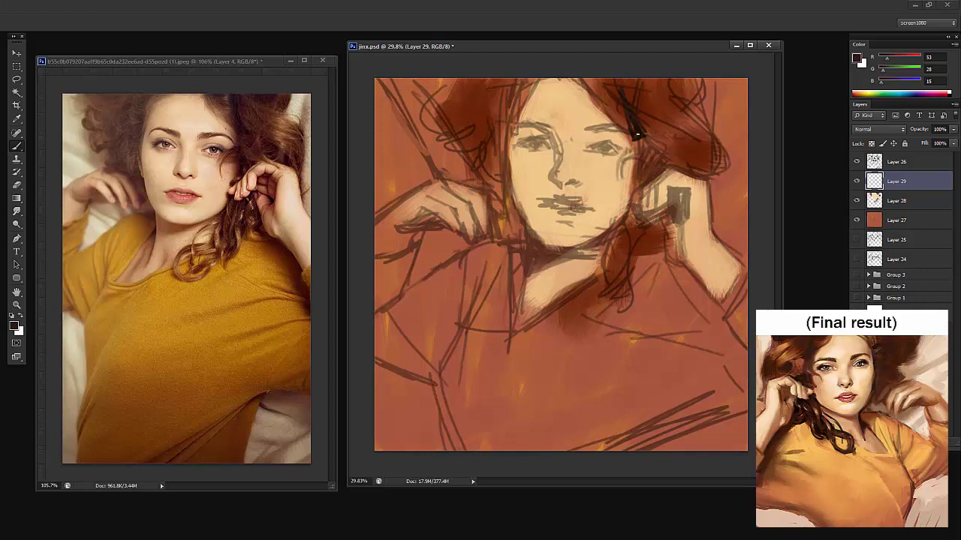
scroll(634, 134, down, 1)
right_click(648, 159)
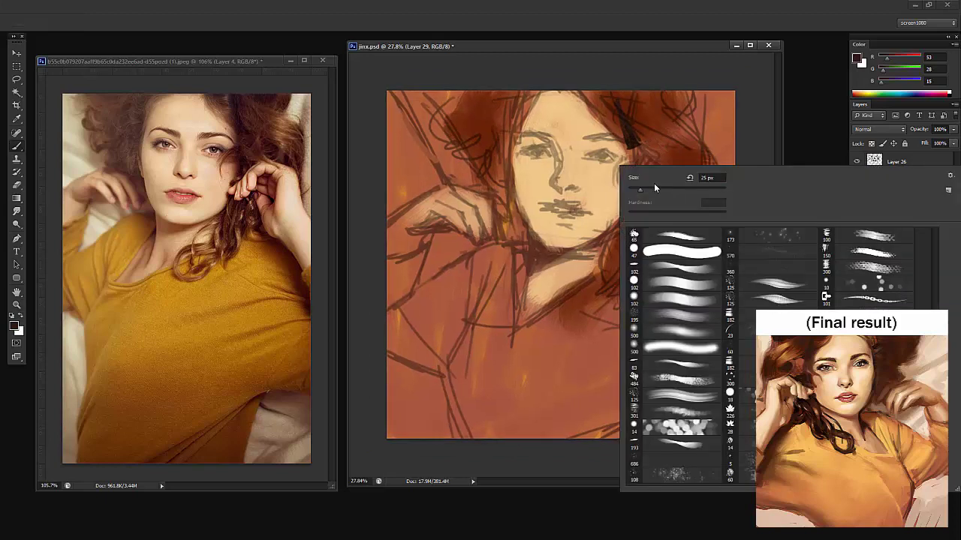
click(648, 159)
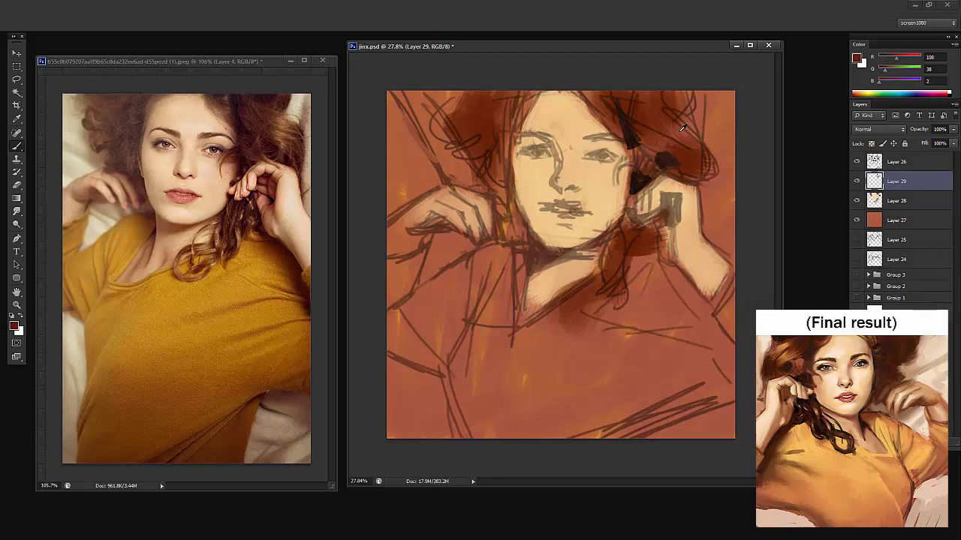
alt+click(664, 152)
drag(642, 93, 676, 116)
right_click(664, 108)
click(679, 141)
click(667, 101)
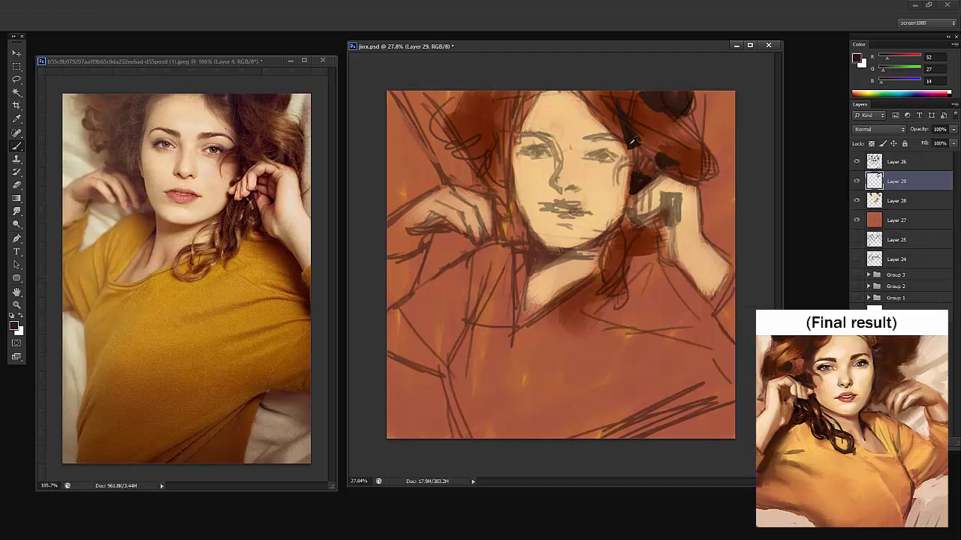
Choose a pale cream foreground color, RGB 245, 224, 197, for the sheet behind the figure
alt+click(402, 156)
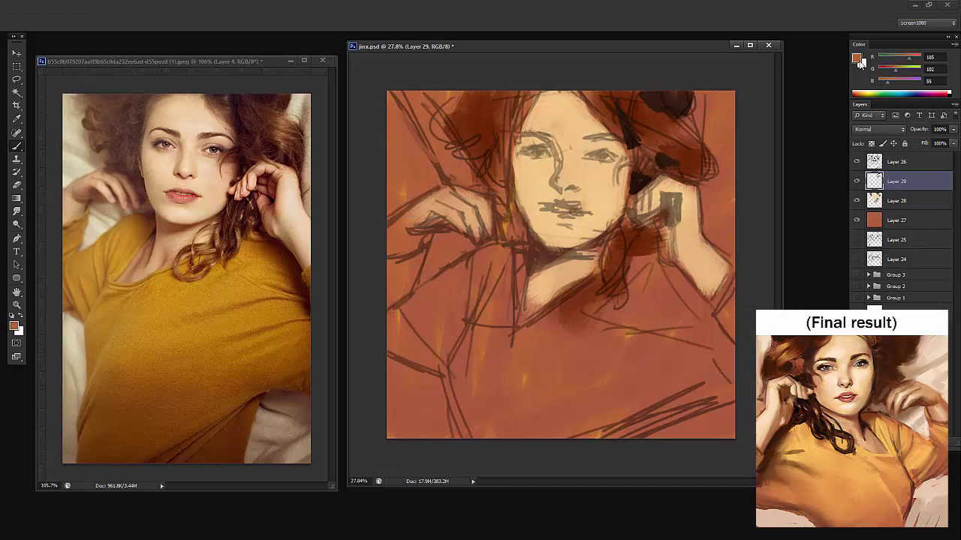
click(857, 59)
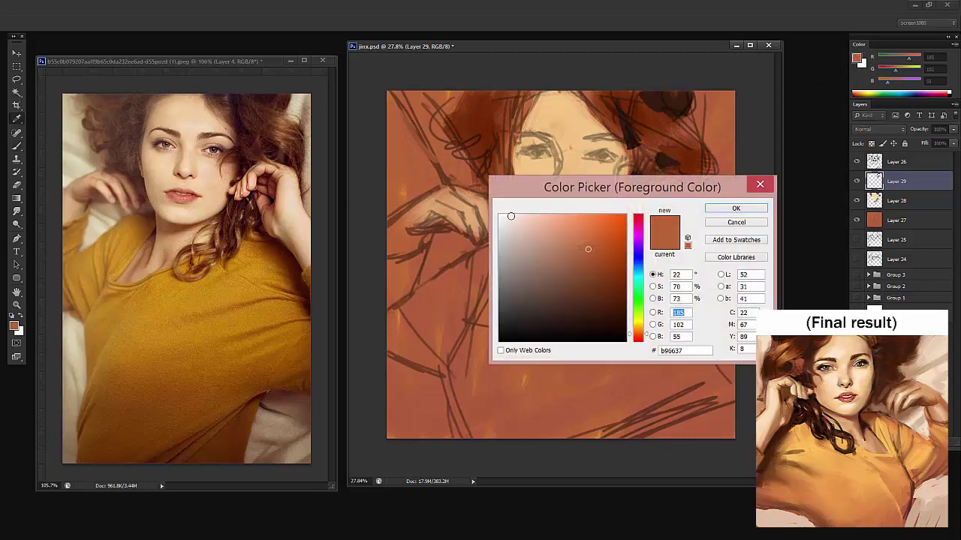
click(575, 118)
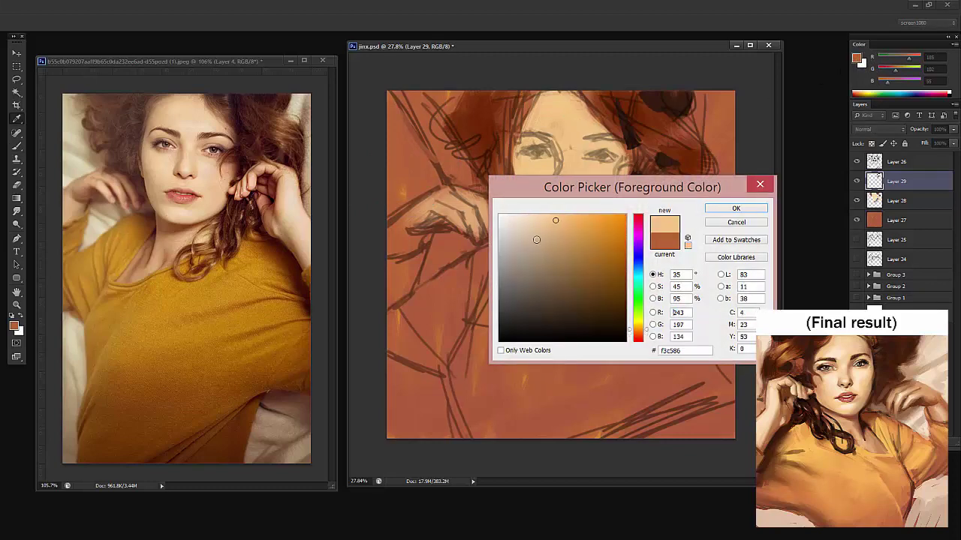
click(564, 121)
click(572, 144)
drag(596, 185, 601, 234)
drag(546, 296, 559, 227)
drag(561, 113, 587, 184)
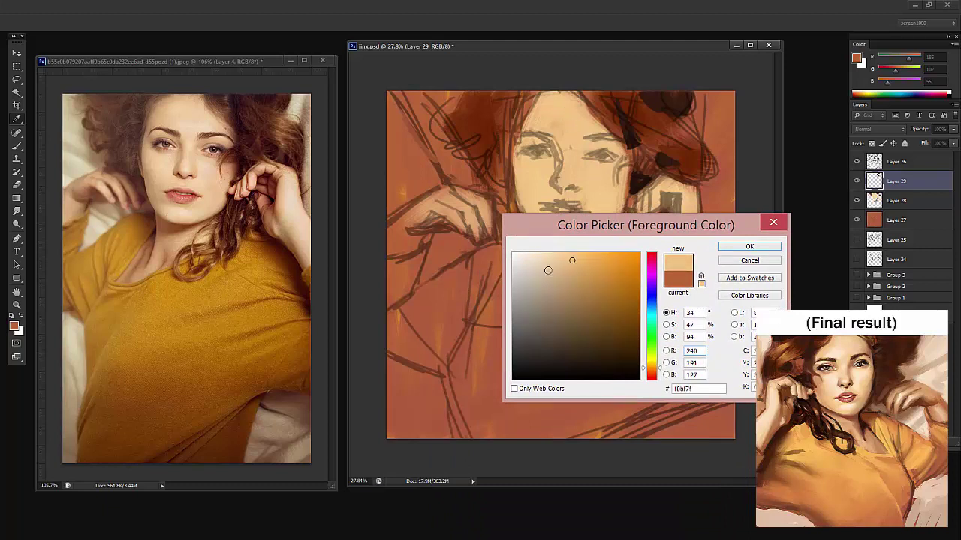
drag(547, 262, 541, 253)
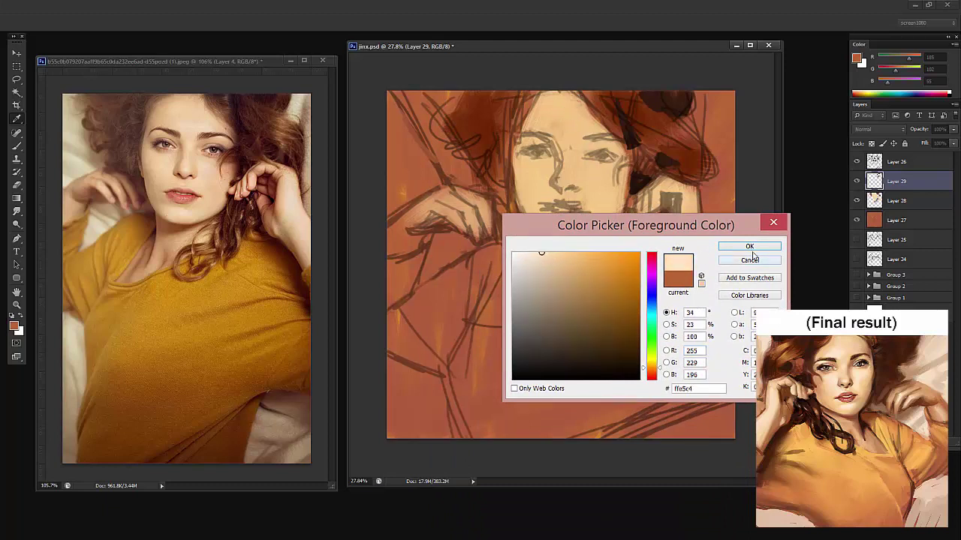
click(537, 259)
click(759, 249)
Block in the sheet with pale cream strokes in the upper-left corner and beside the hair on the right
mouse_move(398, 115)
mouse_down()
mouse_move(426, 166)
mouse_move(409, 155)
mouse_up()
mouse_move(409, 97)
mouse_down()
mouse_move(438, 164)
mouse_move(456, 174)
mouse_up()
mouse_move(392, 183)
mouse_down()
mouse_move(443, 172)
mouse_move(390, 202)
mouse_move(405, 135)
mouse_move(435, 124)
mouse_move(439, 135)
mouse_up()
drag(700, 193, 717, 202)
mouse_move(717, 121)
mouse_down()
mouse_move(704, 88)
mouse_move(698, 132)
mouse_move(722, 97)
mouse_move(719, 150)
mouse_up()
Layer sampled tan and pale cream strokes over the sheet along the painting's right edge
alt+click(692, 231)
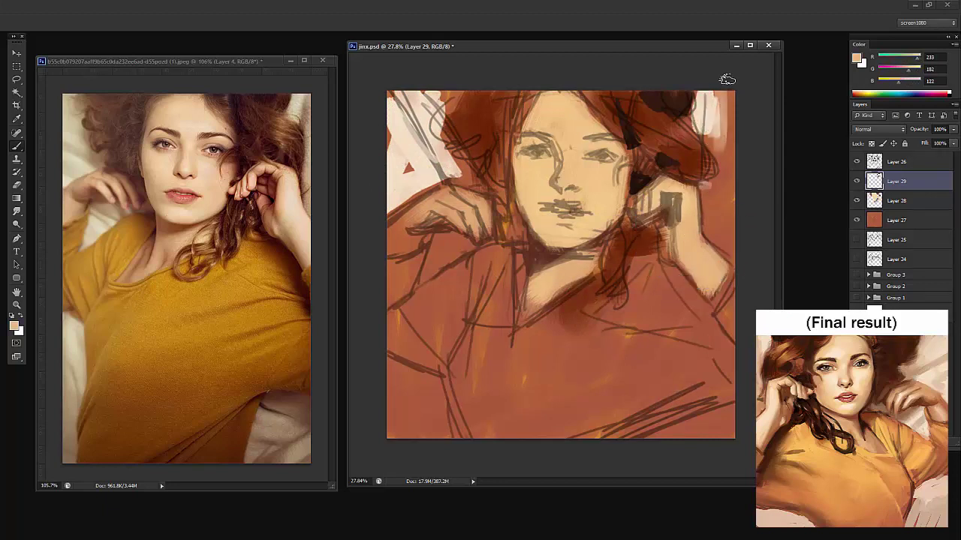
drag(727, 84, 719, 216)
mouse_move(730, 93)
mouse_down()
mouse_move(719, 221)
mouse_move(716, 121)
mouse_move(710, 229)
mouse_move(719, 245)
mouse_up()
alt+click(720, 129)
alt+click(714, 234)
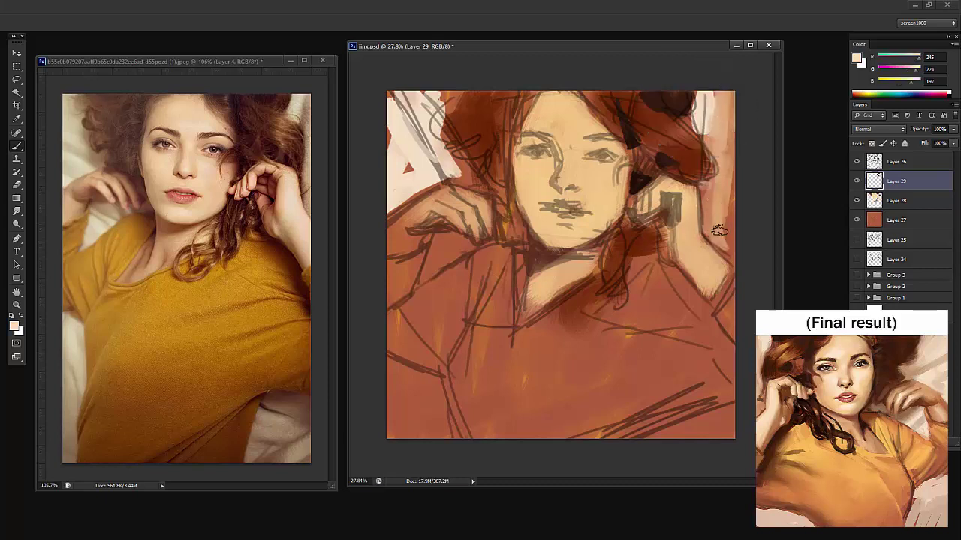
mouse_move(732, 98)
mouse_down()
mouse_move(733, 213)
mouse_move(736, 80)
mouse_move(708, 222)
mouse_up()
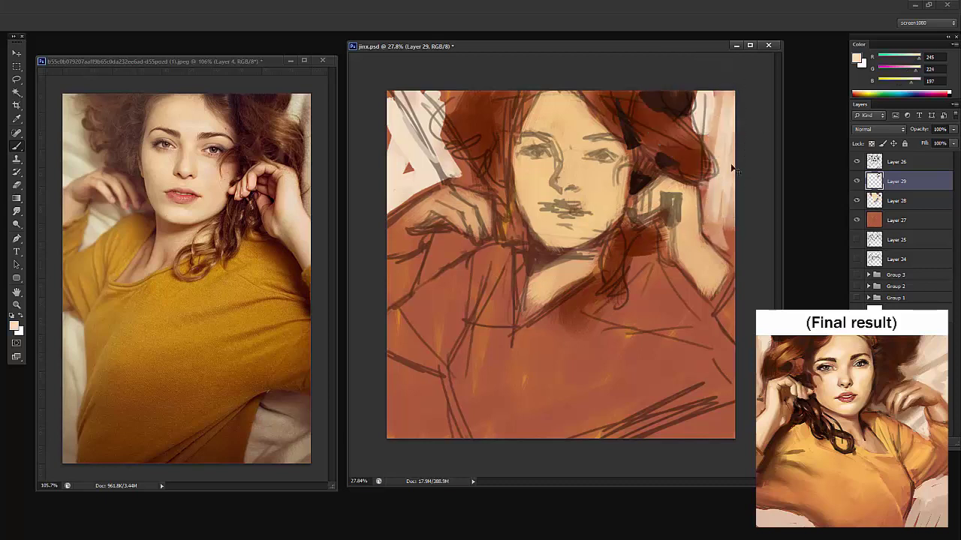
key(ctrl+alt+z)
key(ctrl+alt+z)
Sample the dark brown, RGB 52, 27, 14, and deepen the shadow in the hair left of the face
alt+click(664, 98)
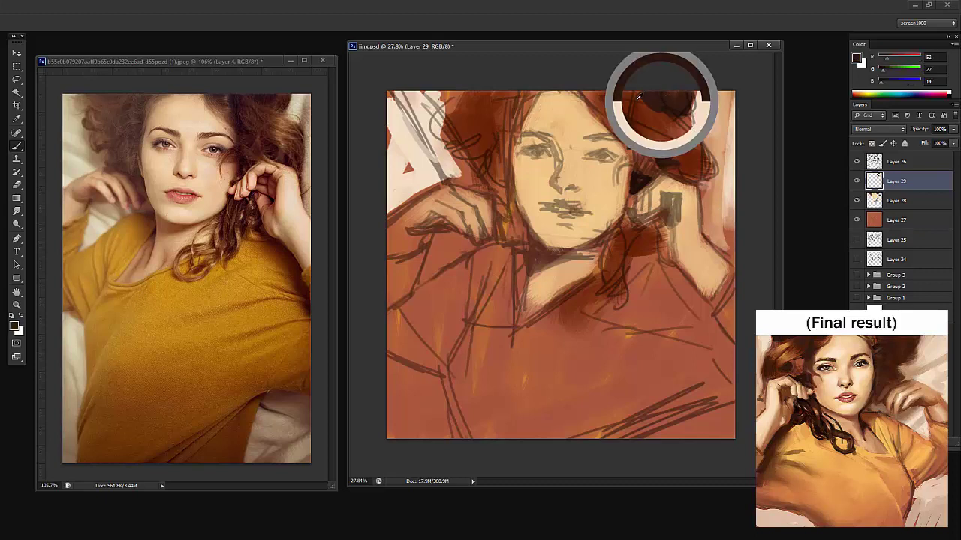
mouse_move(503, 96)
mouse_down()
mouse_move(480, 97)
mouse_move(509, 94)
mouse_move(502, 123)
mouse_move(462, 142)
mouse_move(504, 200)
mouse_up()
Sample the orange from the shirt area and brighten the foreground color to RGB 255, 163, 70
mouse_move(638, 266)
mouse_down()
mouse_move(603, 267)
mouse_move(614, 268)
mouse_up()
alt+click(620, 324)
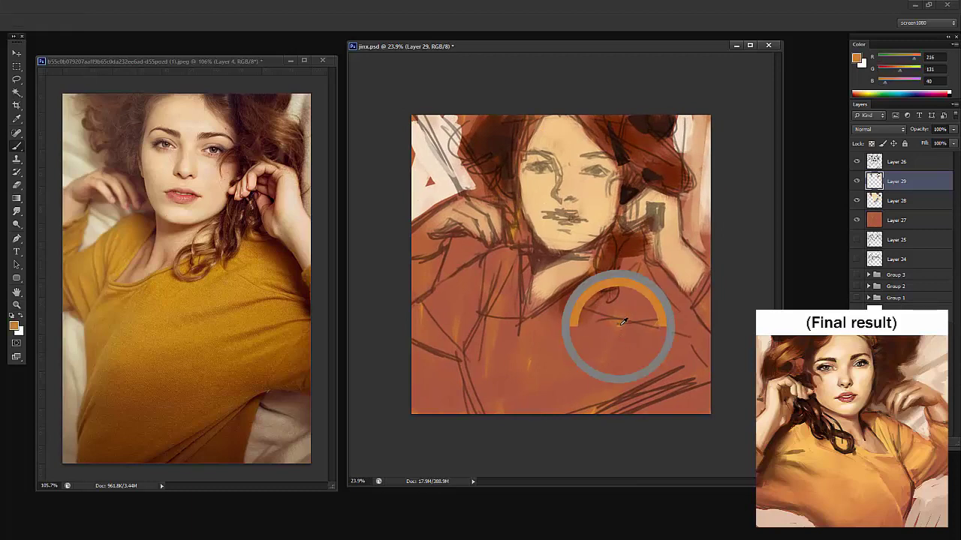
click(858, 60)
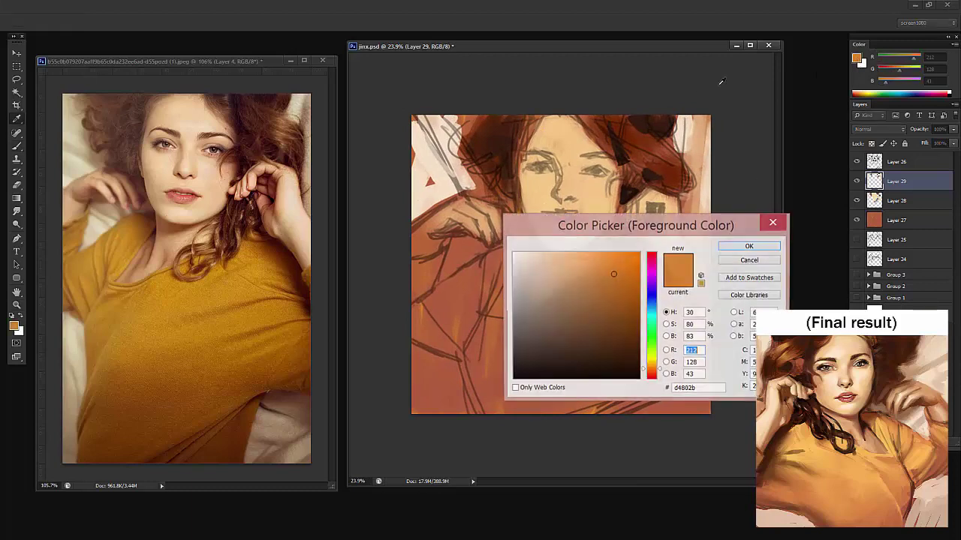
click(605, 251)
click(748, 246)
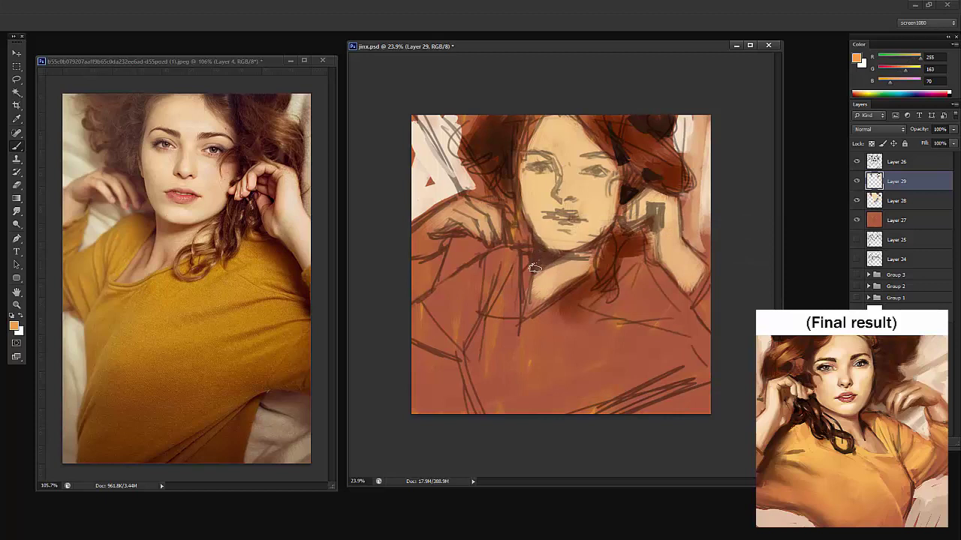
Adjust the brush and block in bright orange over the shirt's left shoulder, replacing the first stroke
right_click(542, 261)
click(601, 283)
drag(505, 260, 500, 313)
key(ctrl+z)
mouse_move(507, 260)
mouse_down()
mouse_move(488, 335)
mouse_move(471, 344)
mouse_move(504, 262)
mouse_move(474, 281)
mouse_move(475, 308)
mouse_move(483, 269)
mouse_move(435, 294)
mouse_move(459, 278)
mouse_up()
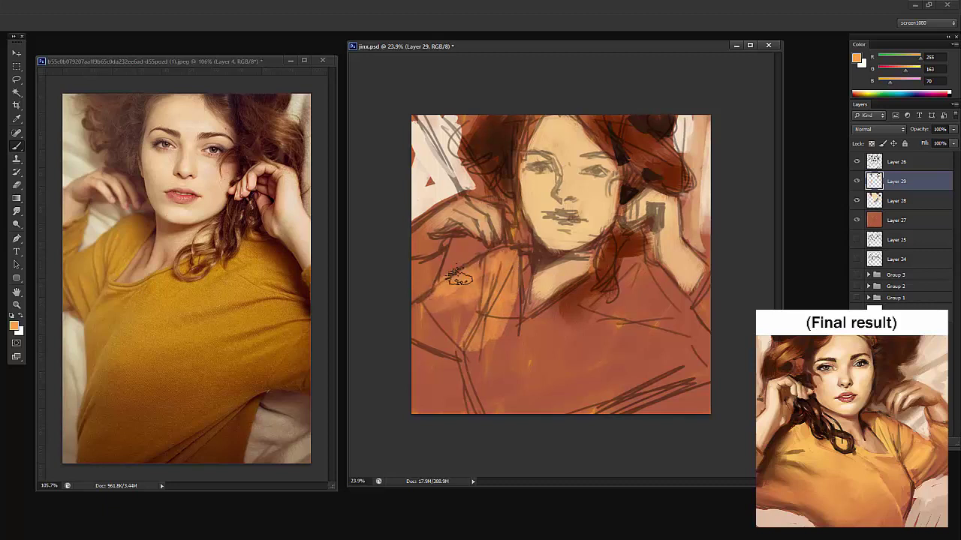
Sample the pale cream, RGB 245, 224, 197, and fill the sheet gap between the left hand and the shoulder
alt+click(439, 188)
mouse_move(443, 242)
mouse_down()
mouse_move(450, 267)
mouse_move(476, 247)
mouse_up()
key(ctrl+z)
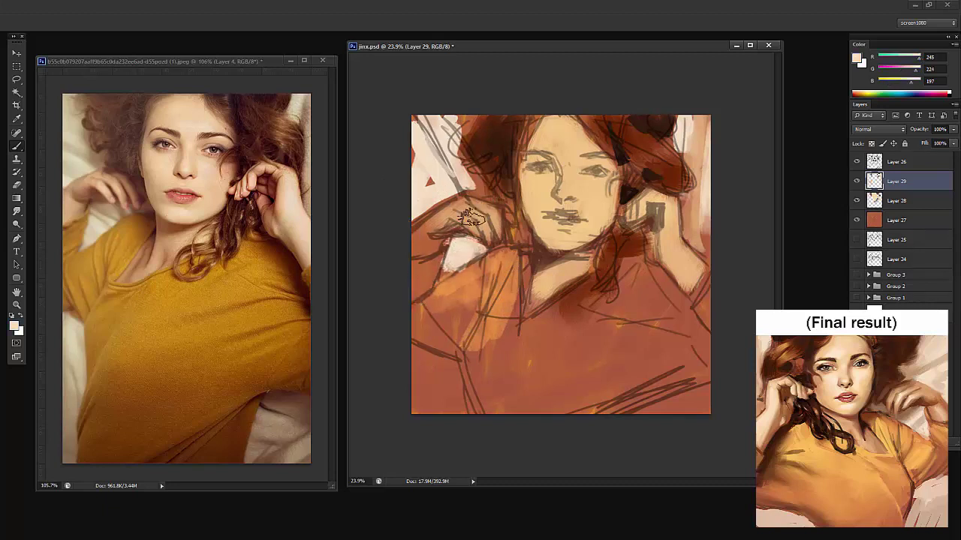
Sample the muted orange, RGB 230, 141, 66, from the shoulder and block in the shirt across the chest and torso
alt+click(461, 280)
mouse_move(455, 314)
mouse_down()
mouse_move(484, 312)
mouse_move(489, 342)
mouse_move(579, 291)
mouse_move(519, 267)
mouse_move(502, 349)
mouse_move(590, 296)
mouse_up()
key(ctrl+z)
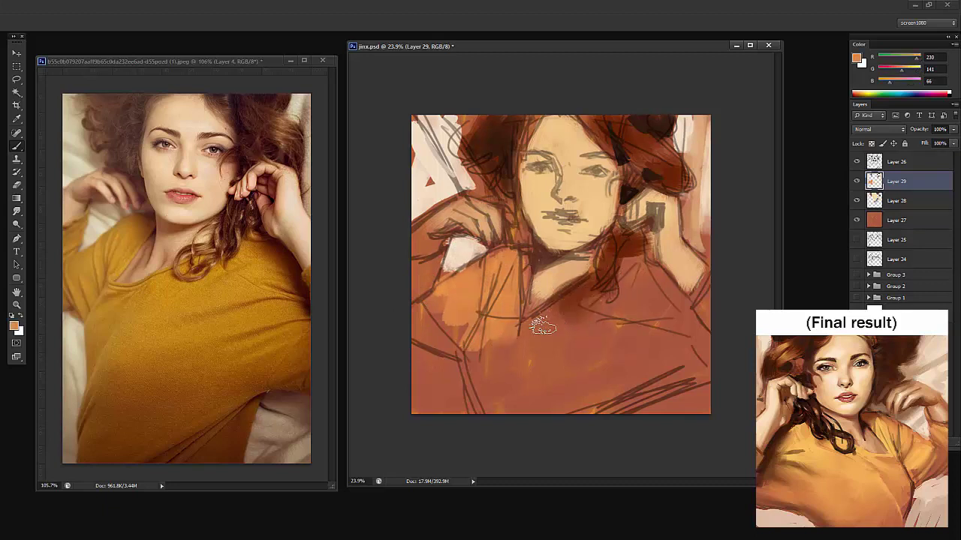
mouse_move(542, 325)
mouse_down()
mouse_move(627, 296)
mouse_move(568, 324)
mouse_move(619, 286)
mouse_move(636, 297)
mouse_move(647, 273)
mouse_move(658, 291)
mouse_move(604, 365)
mouse_move(604, 385)
mouse_move(619, 398)
mouse_move(508, 335)
mouse_move(514, 366)
mouse_move(505, 377)
mouse_move(530, 401)
mouse_up()
key(z)
mouse_move(625, 352)
mouse_down()
mouse_move(547, 305)
mouse_move(621, 305)
mouse_move(647, 291)
mouse_move(659, 194)
mouse_up()
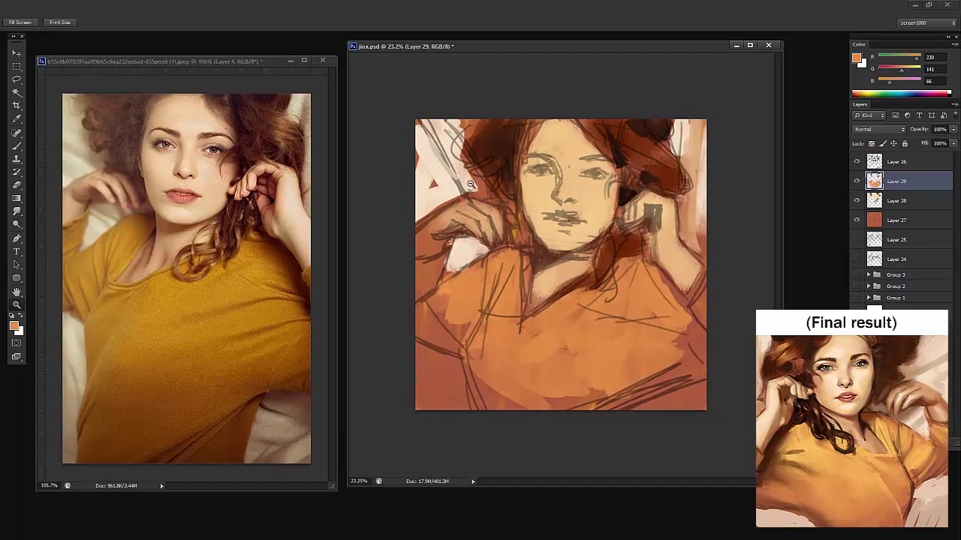
Extend the hair at the painting's upper left with a sampled dark brown and sample the tan of the neck
drag(497, 181, 503, 179)
key(b)
alt+click(481, 131)
mouse_move(480, 111)
mouse_down()
mouse_move(490, 143)
mouse_move(466, 141)
mouse_up()
alt+click(567, 272)
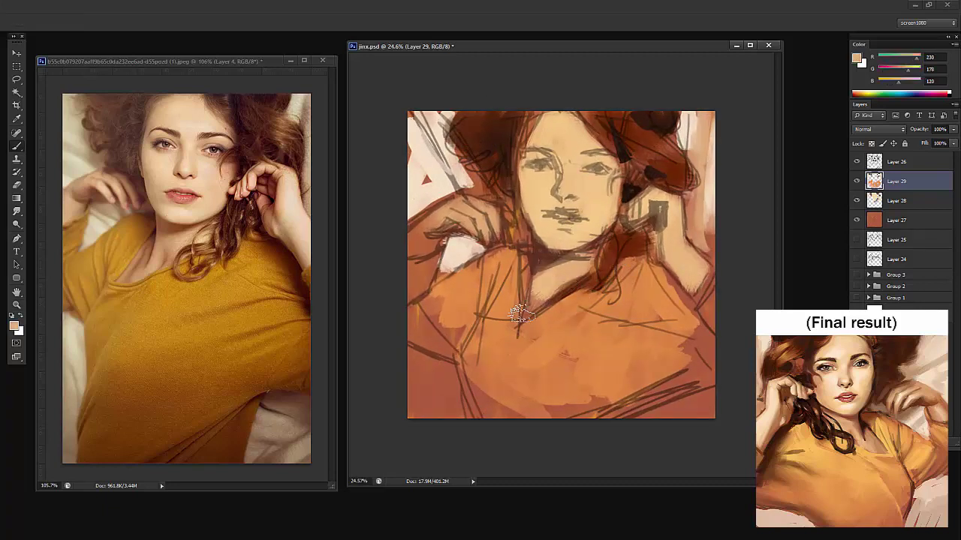
On the sketch's Layer 26, lasso the face and hair and cut the selection to a new layer
click(897, 161)
key(l)
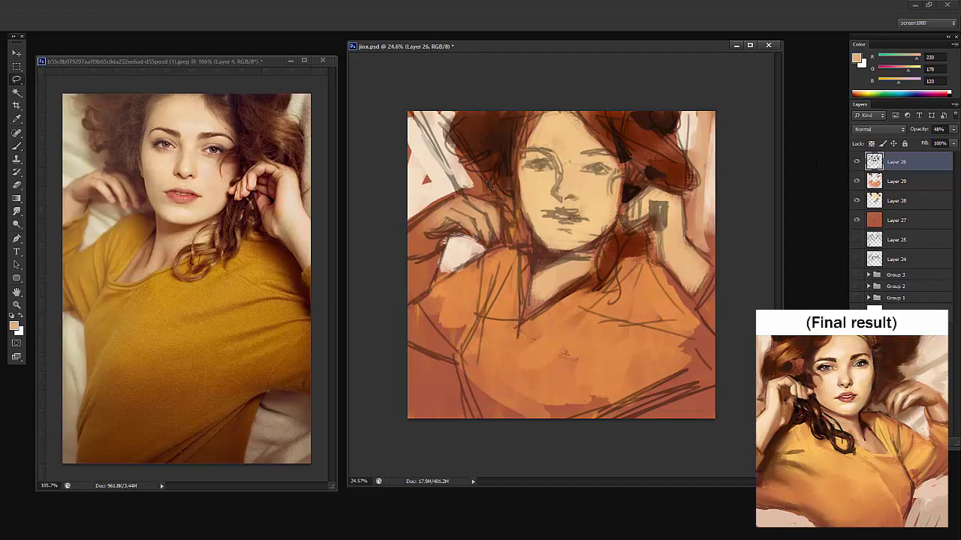
mouse_move(475, 191)
mouse_down()
mouse_move(427, 91)
mouse_move(654, 76)
mouse_move(728, 111)
mouse_up()
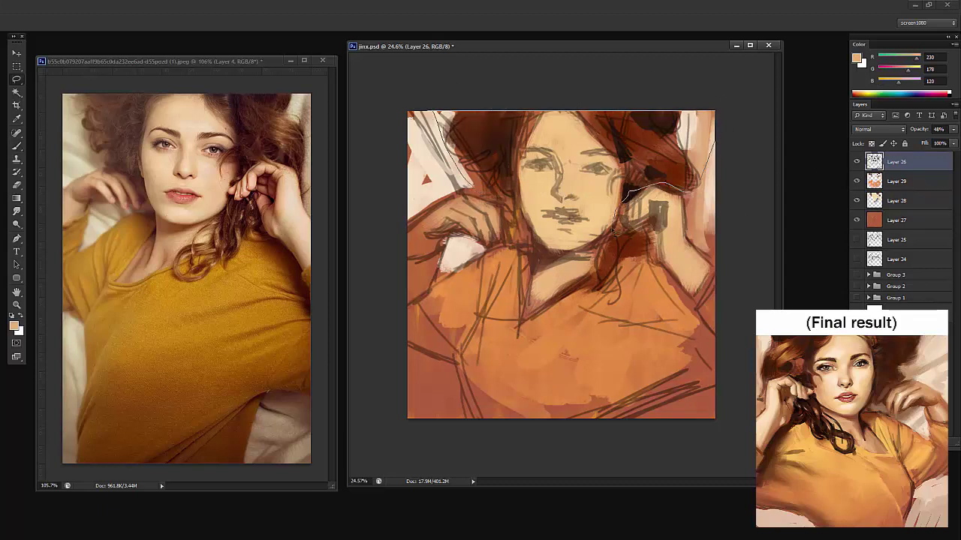
drag(494, 201, 474, 191)
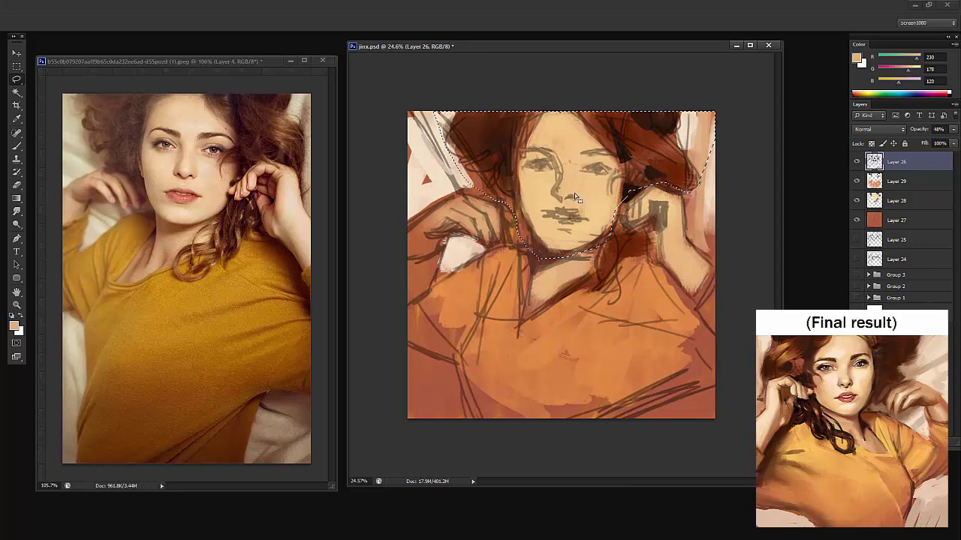
right_click(606, 189)
click(664, 284)
Scale the head down slightly with Free Transform
drag(641, 138, 626, 259)
key(ctrl+t)
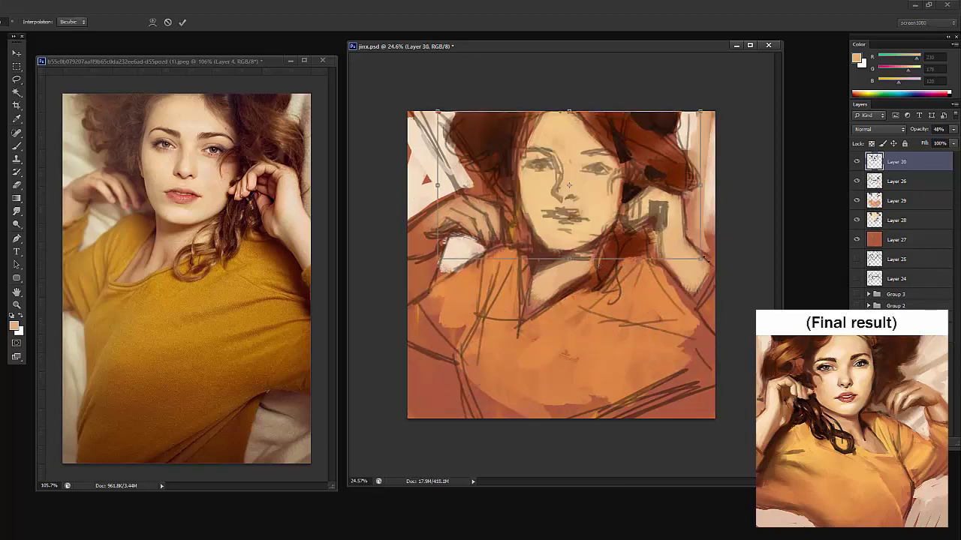
drag(699, 261, 646, 220)
key(Return)
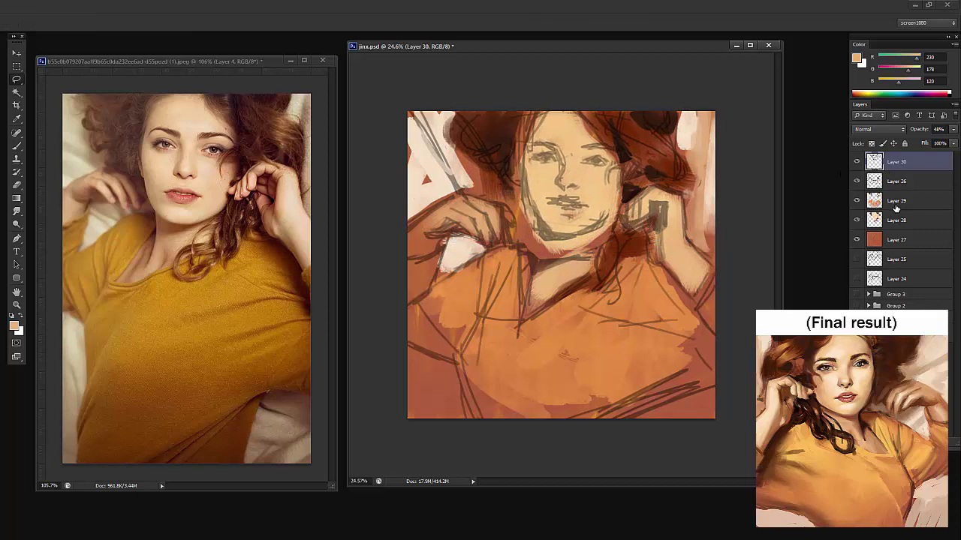
Reposition the head's paint and sketch so the smaller head lines up with the neck
click(895, 208)
key(v)
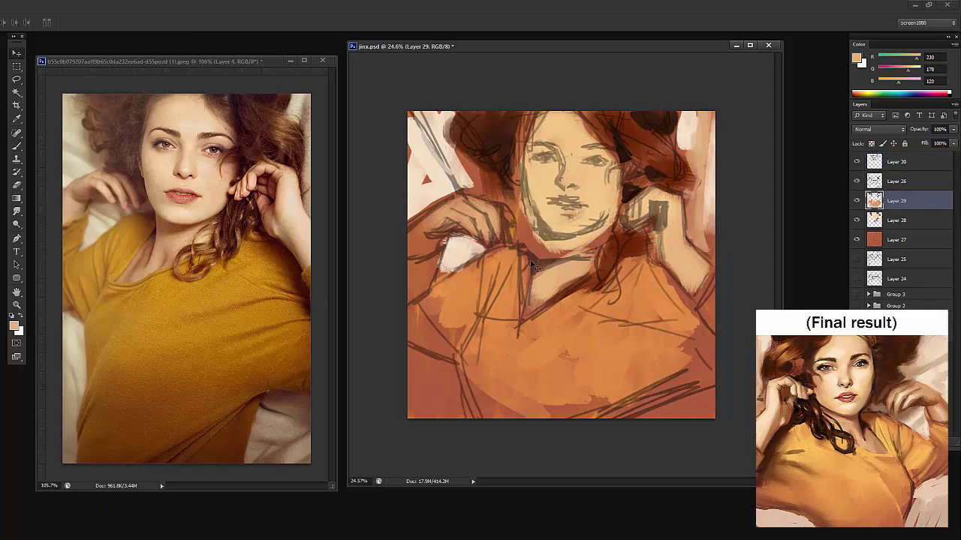
mouse_move(532, 259)
mouse_down()
mouse_move(533, 250)
mouse_move(535, 257)
mouse_up()
click(897, 162)
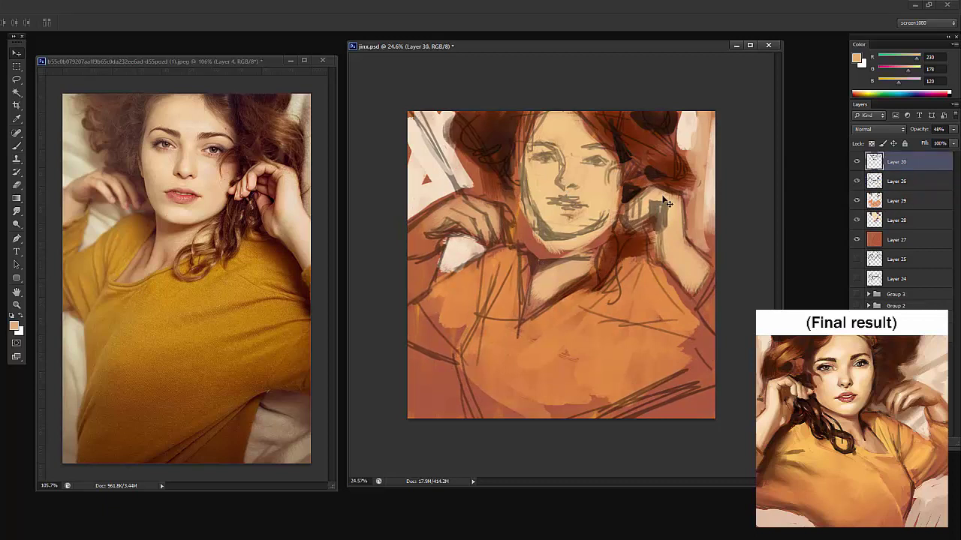
drag(660, 193, 684, 229)
key(ctrl+z)
key(b)
click(874, 164)
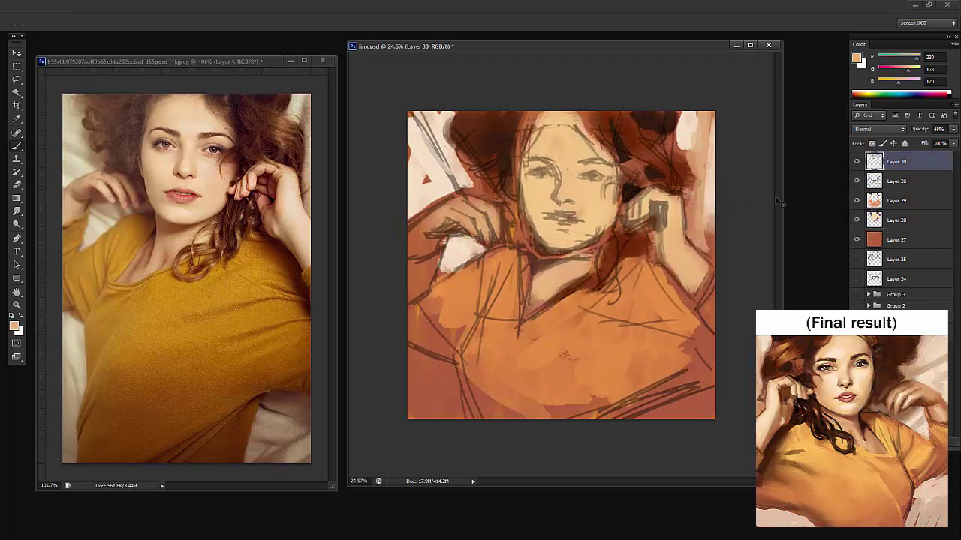
Select Layer 30 through Layer 28, enlarge the whole figure slightly with Free Transform, and adjust its placement
shift+click(900, 220)
drag(699, 289, 699, 275)
key(ctrl+minus)
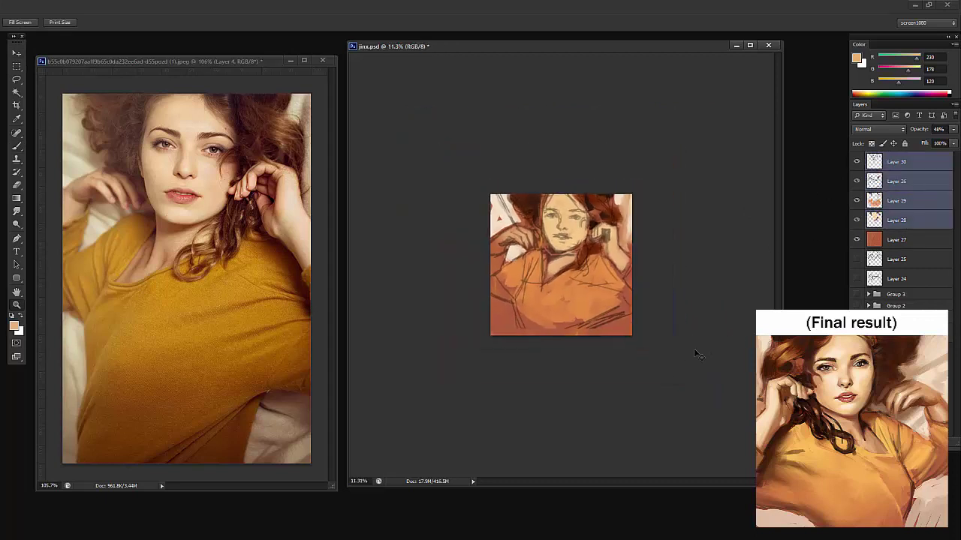
key(ctrl+t)
drag(634, 332, 640, 337)
key(Return)
scroll(584, 253, up, 3)
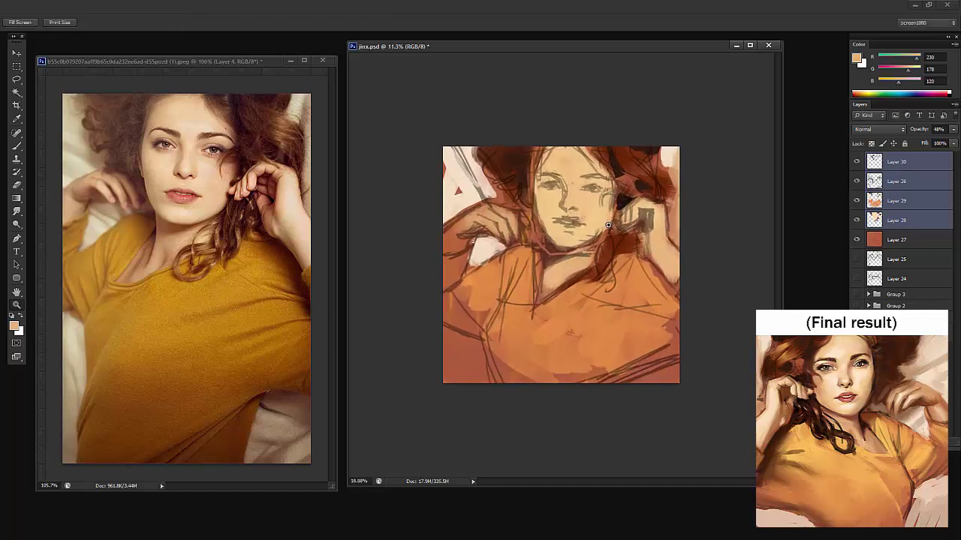
click(540, 244)
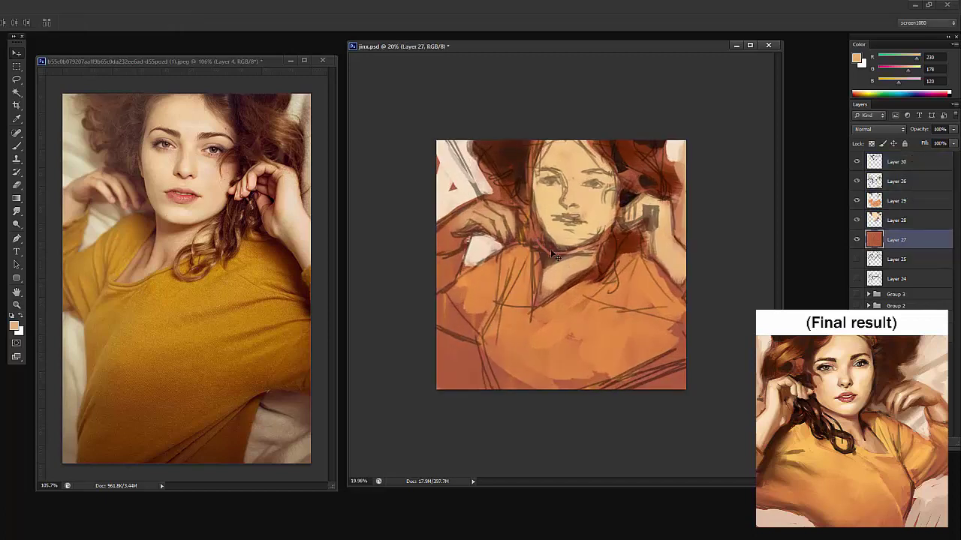
mouse_move(548, 250)
mouse_down()
mouse_move(556, 229)
mouse_move(553, 252)
mouse_up()
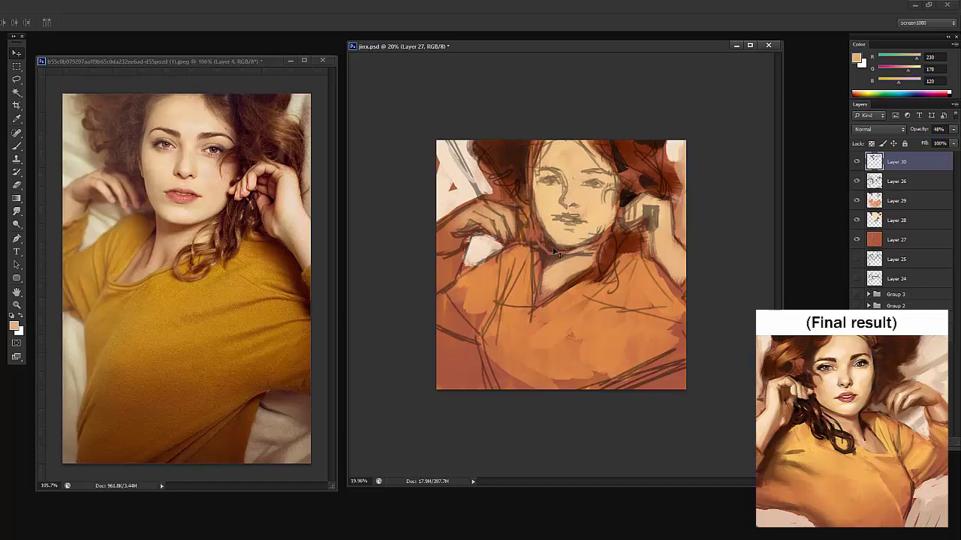
Flip both the painting and the reference photo horizontally
key(ctrl+space)
drag(616, 177, 603, 234)
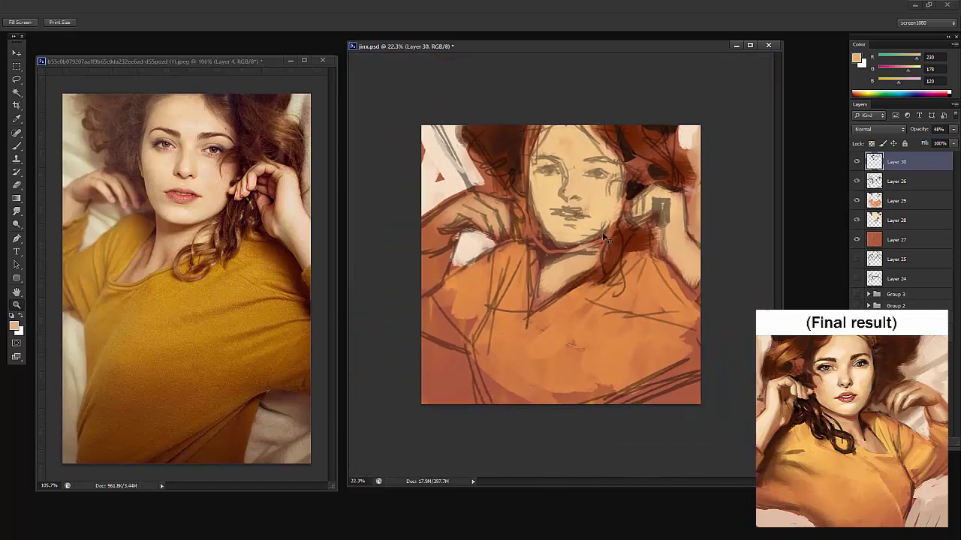
key(ctrl+shift+h)
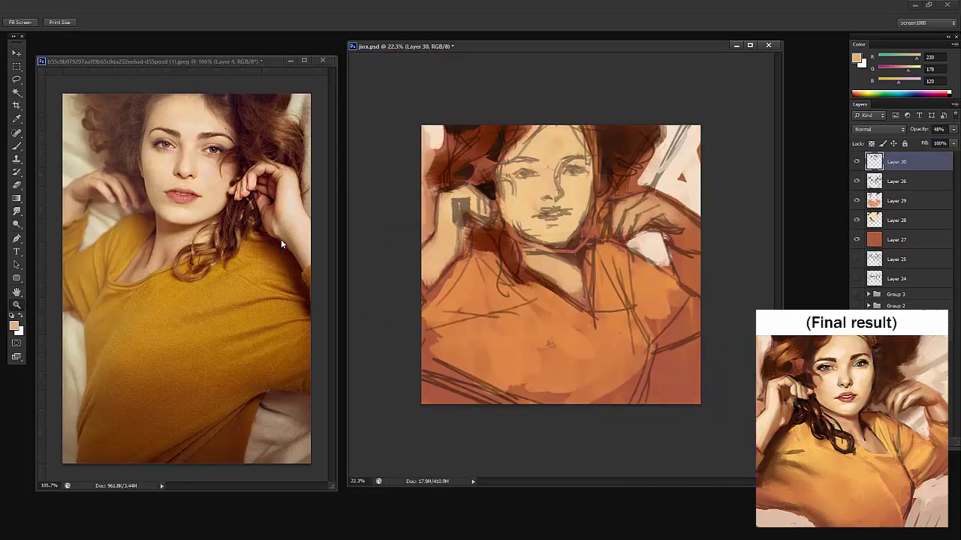
click(286, 240)
key(ctrl+shift+h)
Merge the head sketch into Layer 26 and merge the paint layers down into Layer 27
click(606, 157)
drag(570, 154, 609, 147)
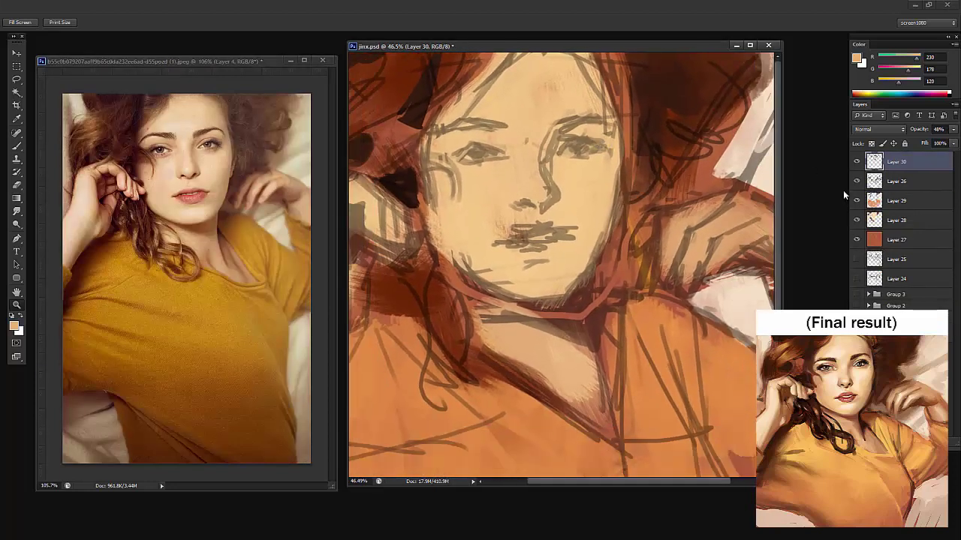
key(ctrl+e)
click(891, 187)
key(ctrl+e)
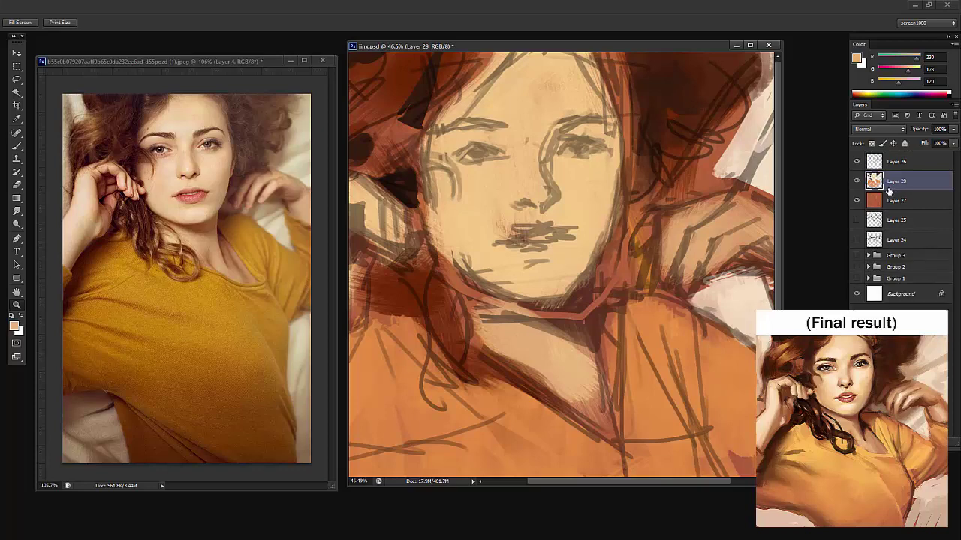
key(ctrl+e)
drag(637, 207, 666, 218)
key(ctrl+z)
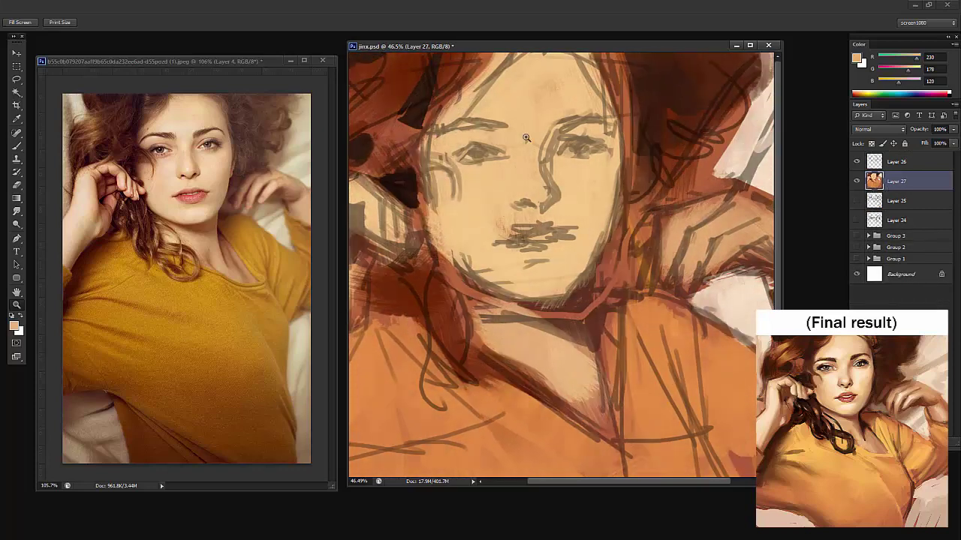
Sample the pale skin tone, RGB 228, 203, 162, from the painted face and return to the Brush tool
alt+click(491, 184)
mouse_move(540, 155)
mouse_down()
mouse_move(519, 149)
mouse_move(552, 135)
mouse_up()
key(b)
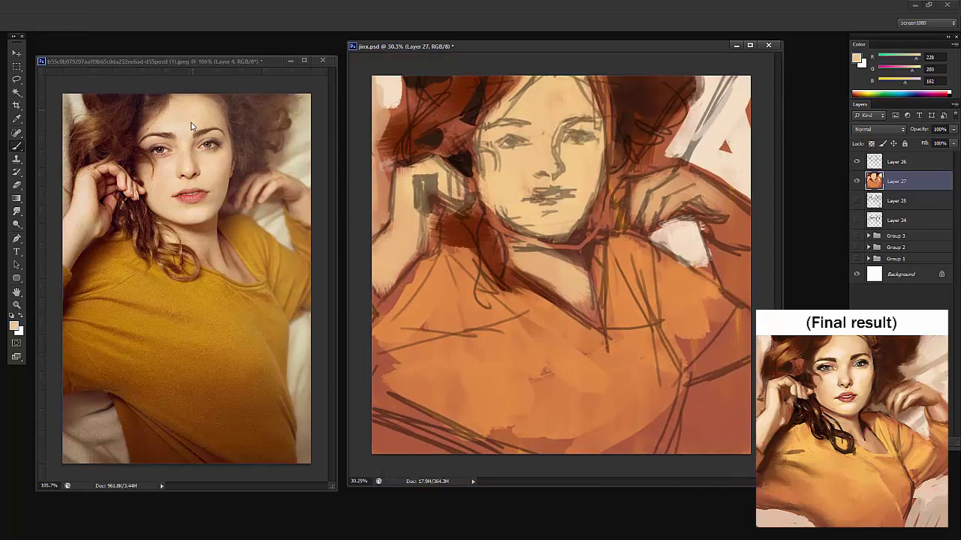
Shrink the brush, sample the eyebrow's brown, RGB 107, 78, 62, and outline the forehead, nose bridge and nose tip on the reference photo
drag(196, 121, 206, 114)
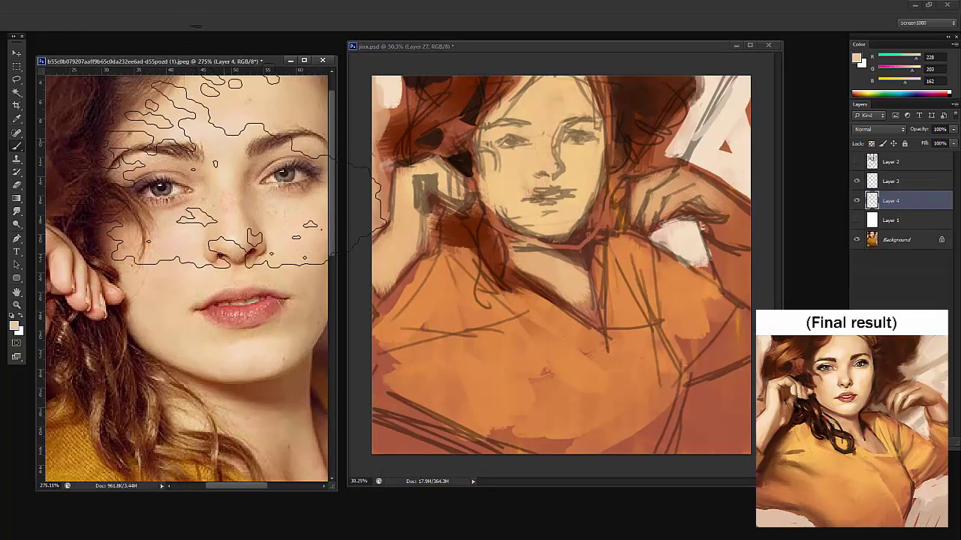
right_click(227, 141)
drag(259, 164, 239, 164)
drag(233, 62, 233, 61)
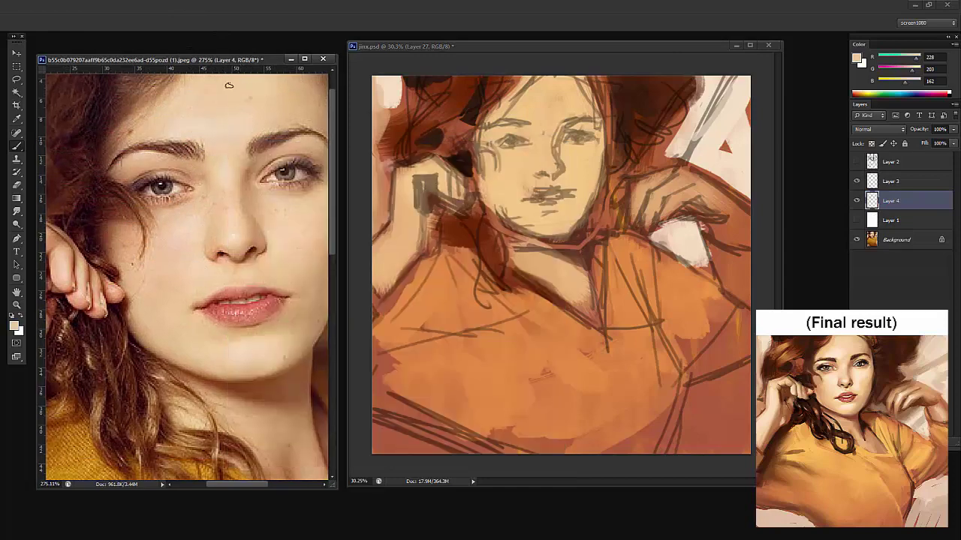
alt+click(167, 146)
mouse_move(177, 140)
mouse_down()
mouse_move(157, 118)
mouse_move(194, 101)
mouse_up()
key(ctrl+z)
mouse_move(172, 143)
mouse_down()
mouse_move(204, 159)
mouse_move(219, 183)
mouse_up()
drag(233, 233, 229, 235)
Outline the planes of both cheeks and the chin on the reference photo's Layer 4
mouse_move(165, 268)
mouse_down()
mouse_move(220, 278)
mouse_move(195, 293)
mouse_up()
drag(163, 269, 196, 293)
drag(224, 351, 230, 346)
scroll(302, 237, down, 2)
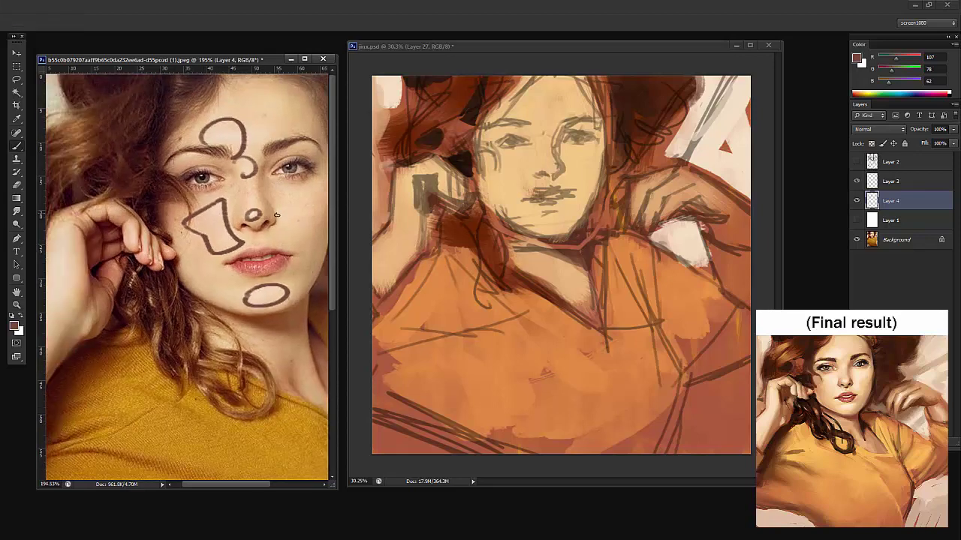
mouse_move(280, 228)
mouse_down()
mouse_move(316, 208)
mouse_move(282, 231)
mouse_up()
drag(306, 187, 222, 213)
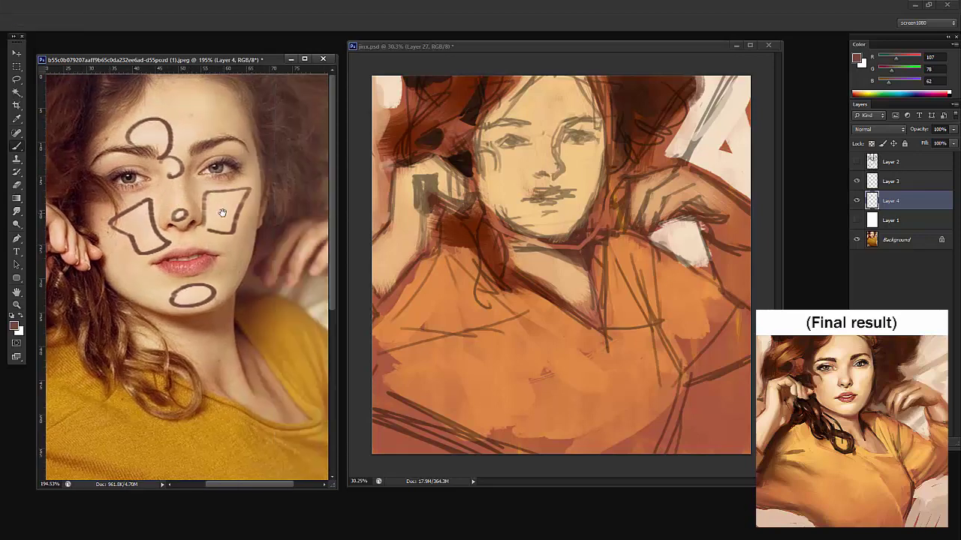
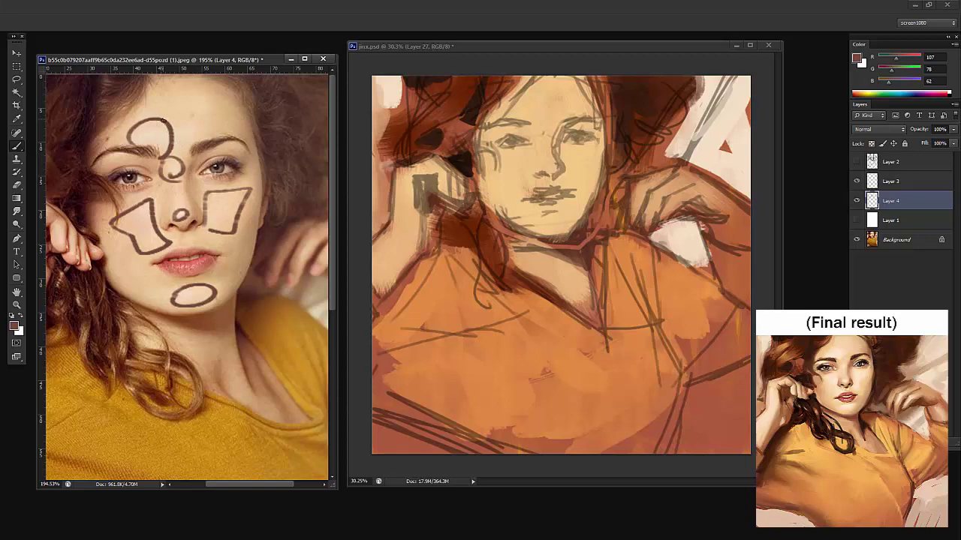
Delete the layer holding the face outlines from the reference photo and add a new empty layer in its place
key(Delete)
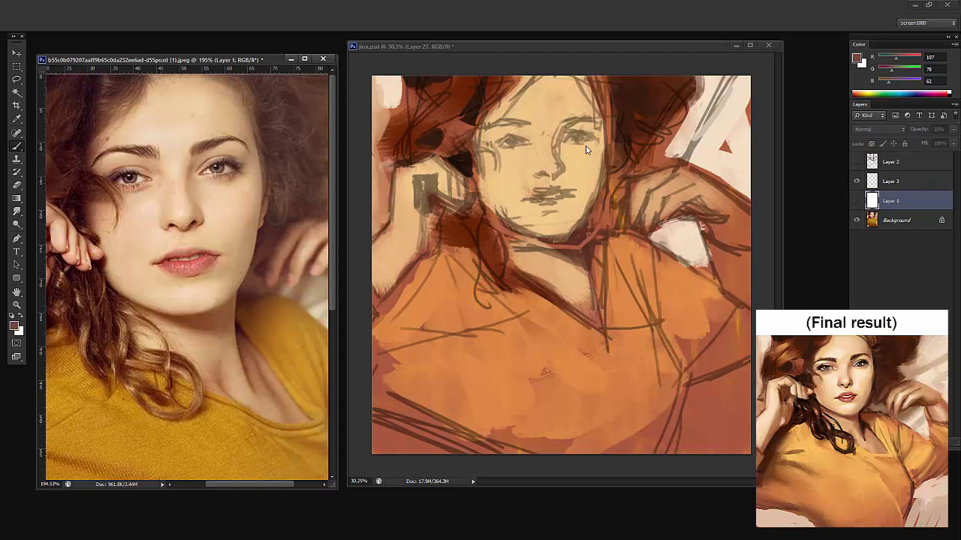
key(ctrl+shift+alt+n)
Duplicate the reference photo's Background layer and darken the copy with Levels, setting the midtone input to 0.13 and the white input to 215
key(z)
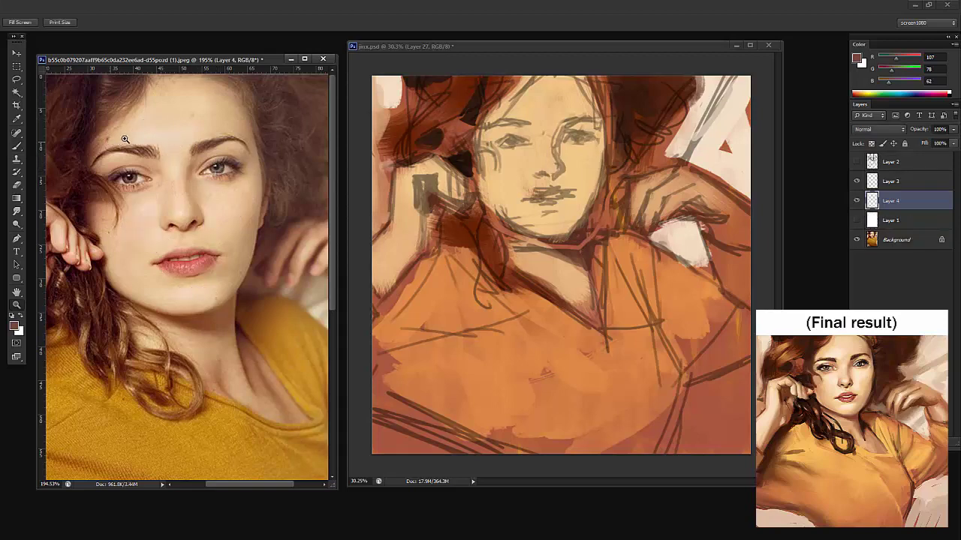
click(125, 142)
drag(130, 132, 162, 116)
click(893, 240)
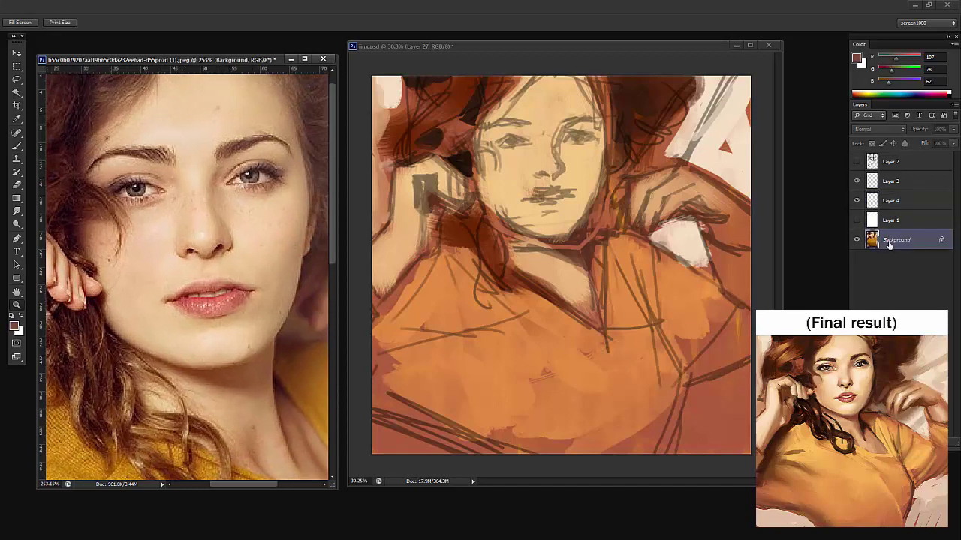
key(ctrl+j)
key(i)
key(ctrl+l)
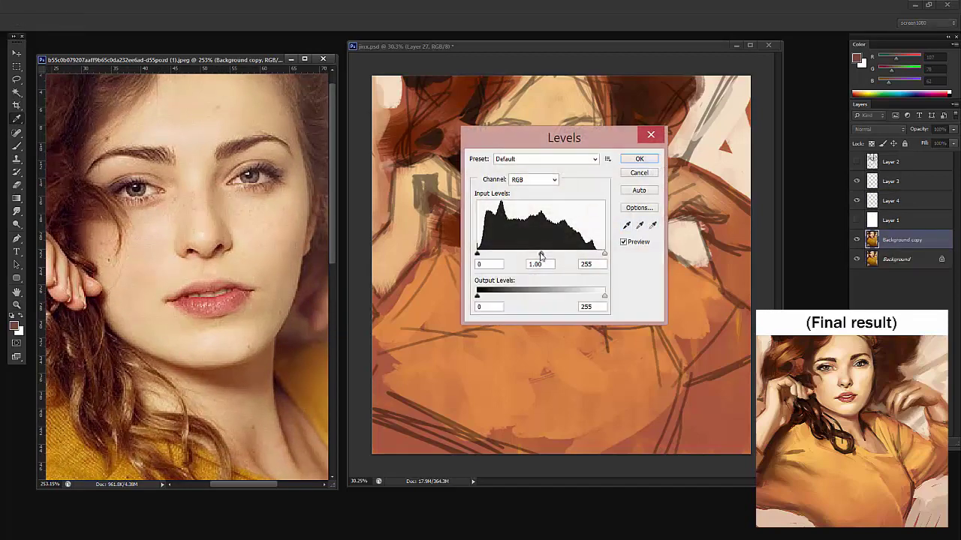
drag(540, 255, 576, 256)
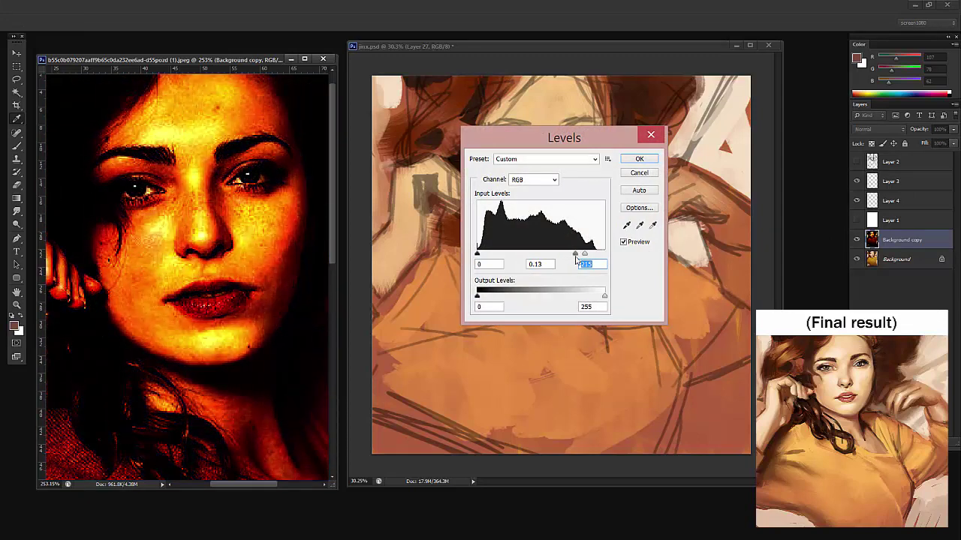
click(639, 159)
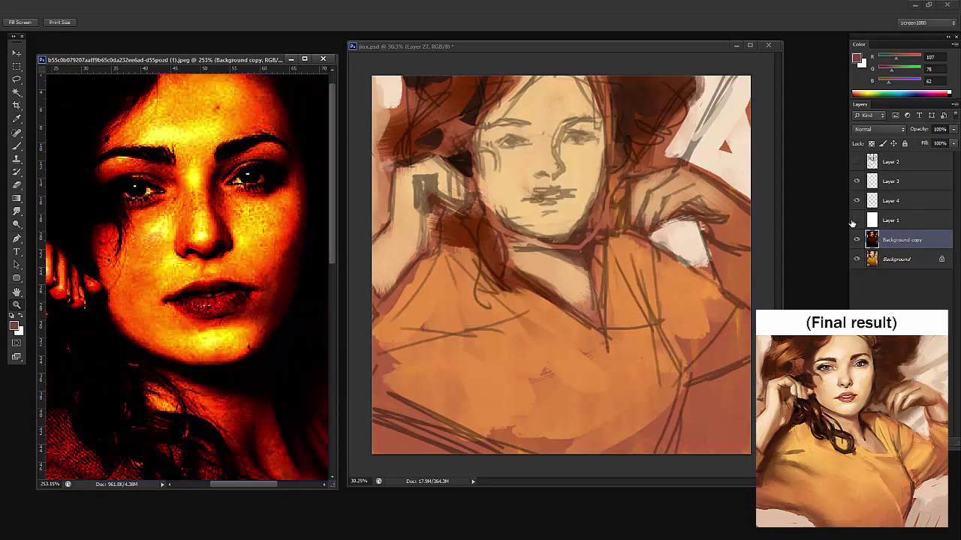
Show Layer 1 over the darkened photo and outline the bright nose-bridge plane on Layer 4 with a small brush
click(856, 220)
click(885, 202)
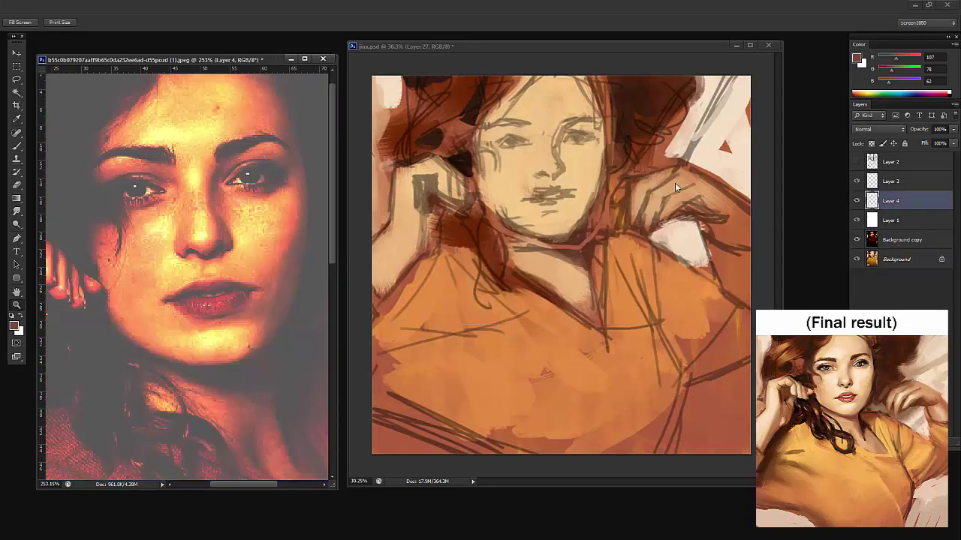
click(174, 116)
key(b)
right_click(249, 210)
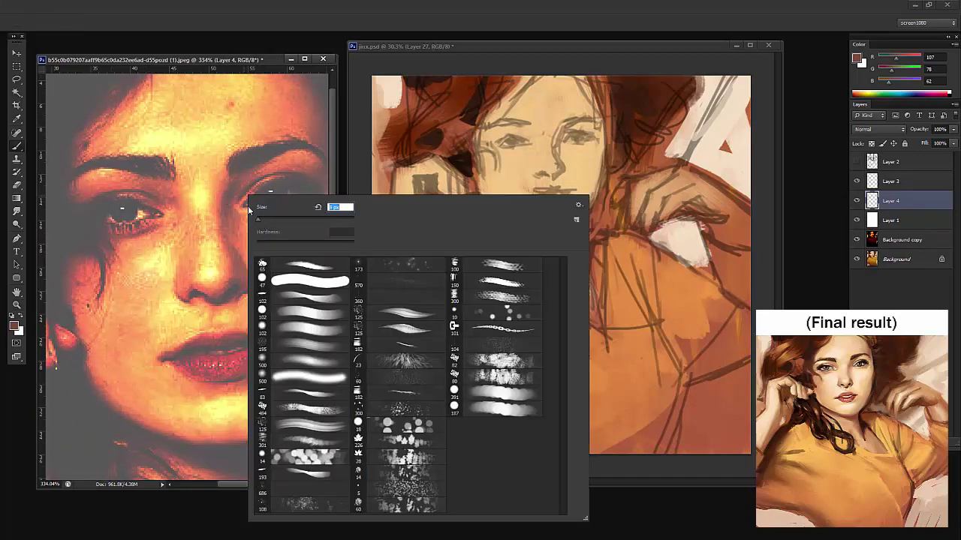
click(190, 192)
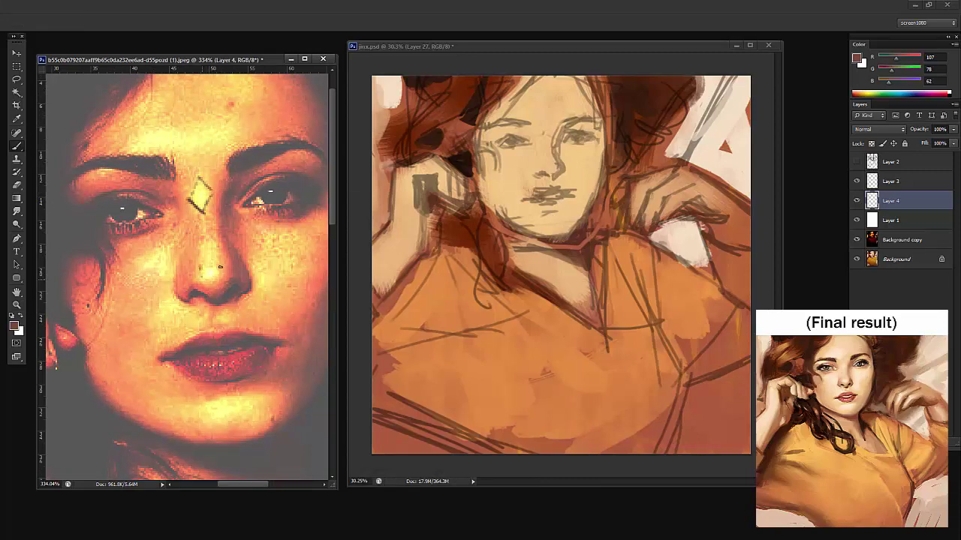
key(ctrl+alt+z)
key(ctrl+alt+z)
key(ctrl+alt+z)
Outline the bright planes on the hair-side cheek, beside the mouth and on the chin of the reference photo
mouse_move(128, 261)
mouse_down()
mouse_move(168, 279)
mouse_move(168, 241)
mouse_up()
mouse_move(168, 241)
mouse_down()
mouse_move(168, 280)
mouse_move(148, 332)
mouse_up()
drag(149, 332, 190, 323)
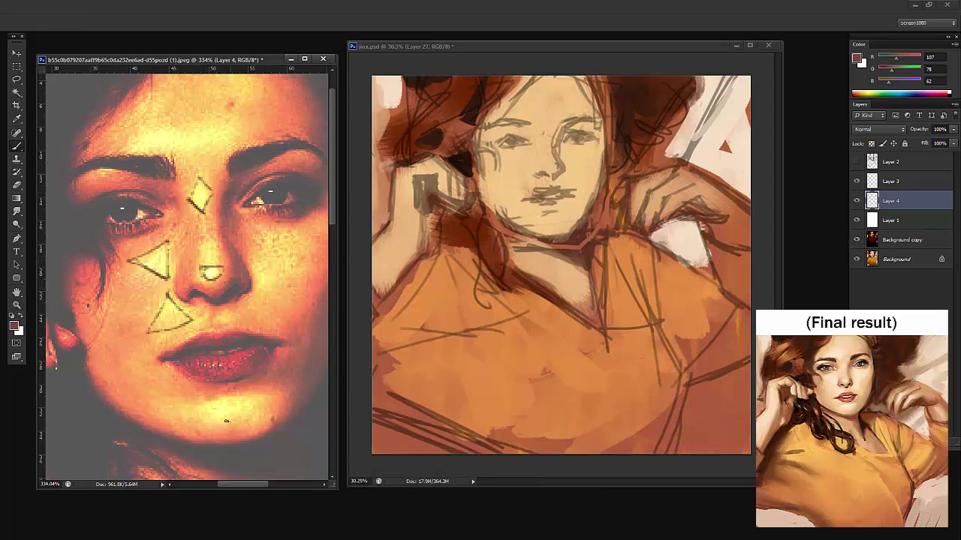
mouse_move(226, 420)
mouse_down()
mouse_move(223, 398)
mouse_move(276, 390)
mouse_up()
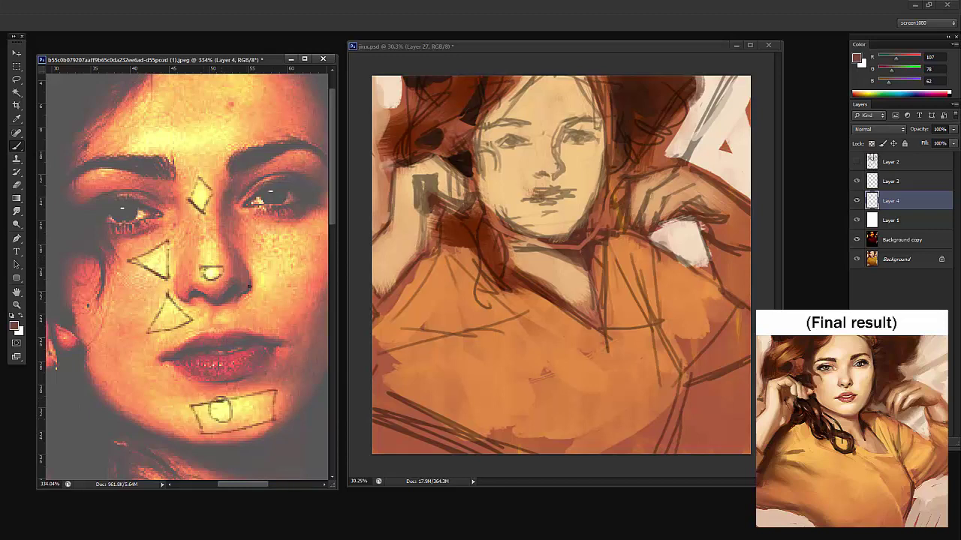
Outline the large triangular plane on the opposite cheek and the light planes of the forehead
drag(260, 209, 238, 250)
drag(291, 279, 261, 353)
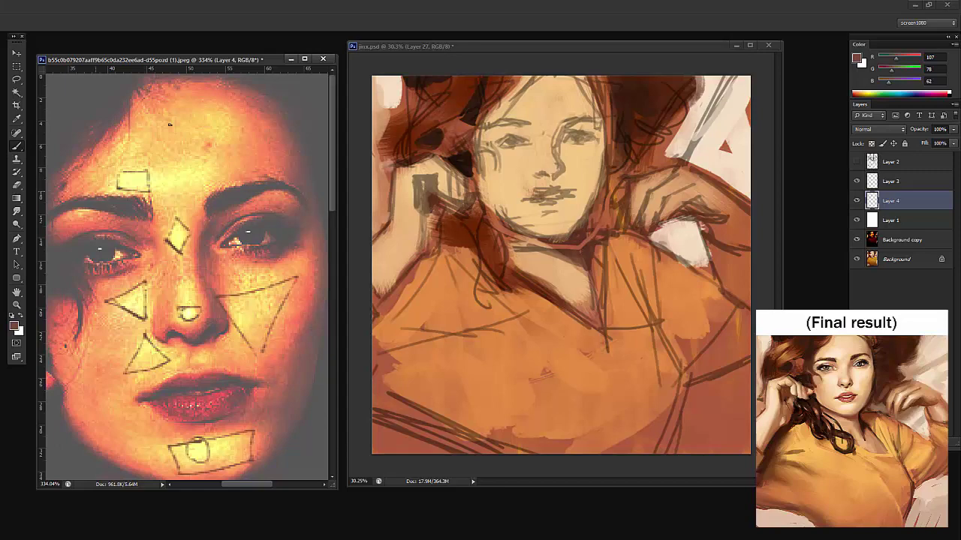
mouse_move(142, 128)
mouse_down()
mouse_move(163, 163)
mouse_move(233, 175)
mouse_move(150, 194)
mouse_up()
key(z)
drag(226, 174, 223, 151)
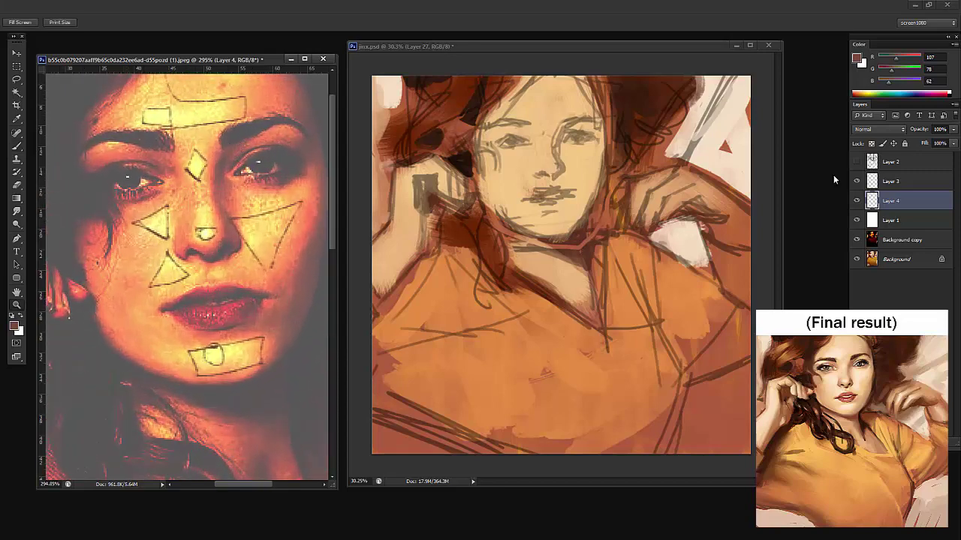
Lighten the shadows of the Background copy layer with Levels, setting the black output level to 93
click(893, 246)
key(ctrl+l)
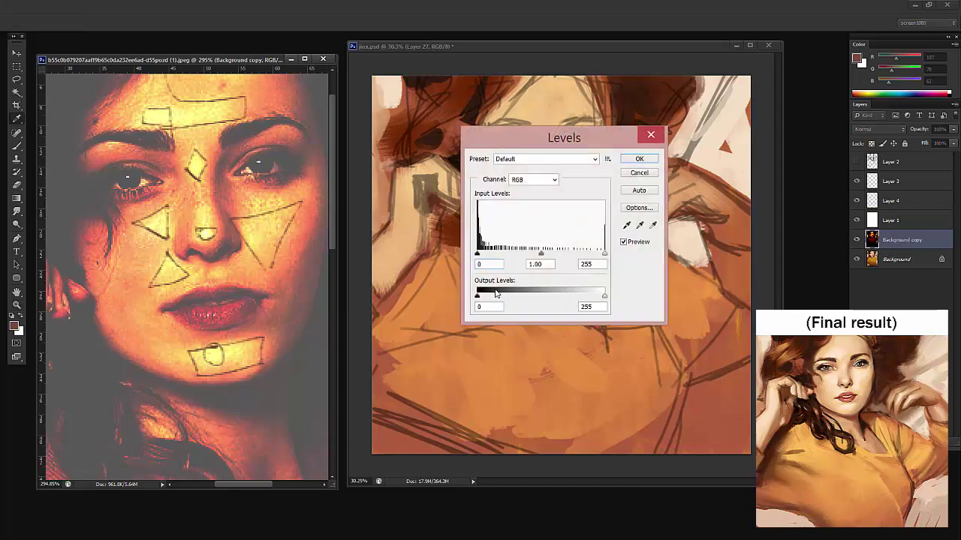
drag(477, 295, 523, 306)
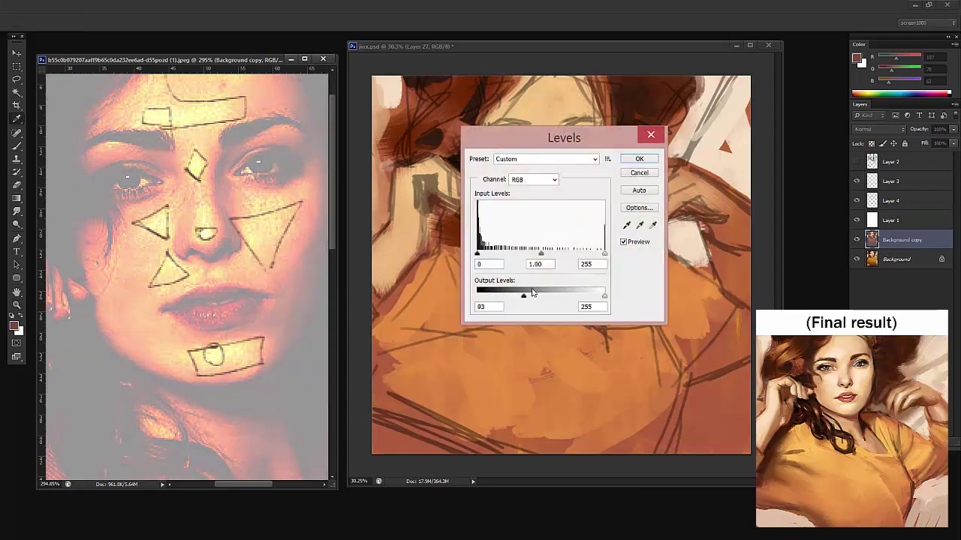
click(639, 158)
key(z)
drag(254, 197, 241, 224)
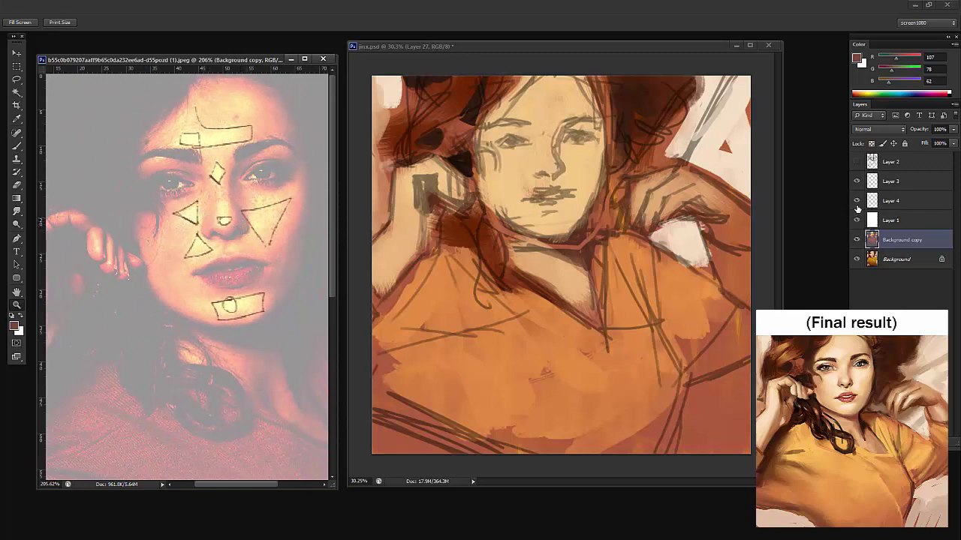
Hide Layer 4, Layer 1 and the Background copy in the reference photo, and return to the painting
click(857, 239)
drag(276, 180, 239, 214)
click(514, 147)
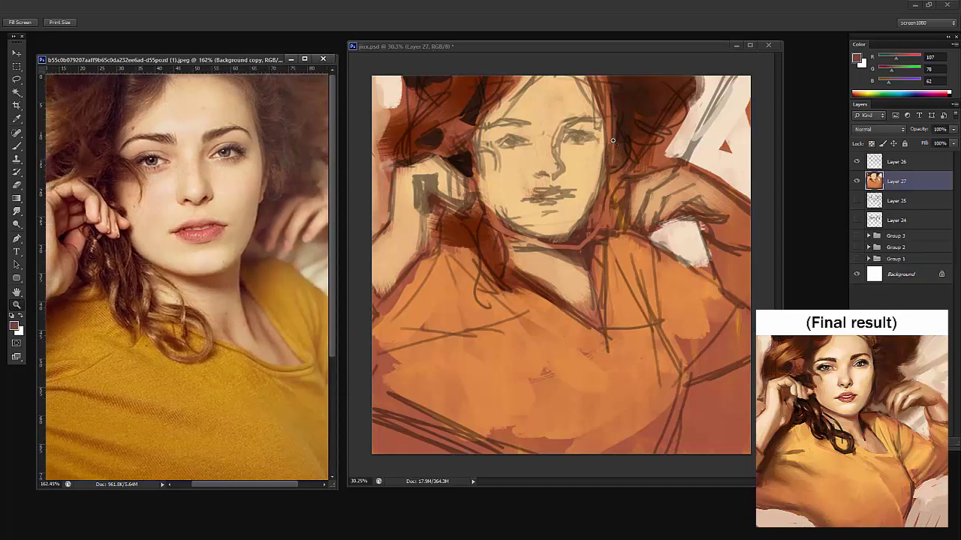
Sample the painted forehead's skin tone, mix the pale highlight RGB 255, 233, 206, and paint highlights on the forehead and nose
key(b)
alt+click(543, 111)
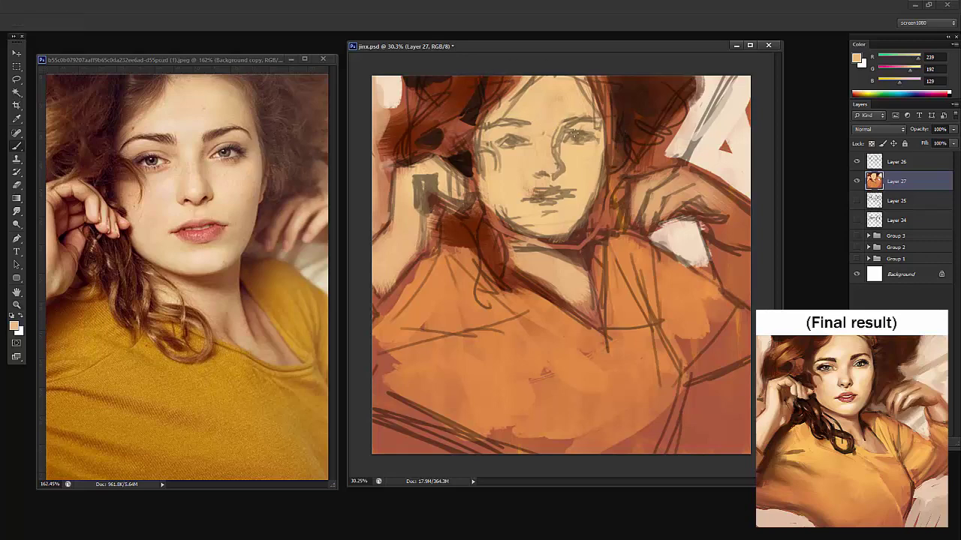
right_click(575, 132)
drag(591, 152, 614, 151)
click(548, 104)
click(854, 61)
click(537, 253)
click(745, 248)
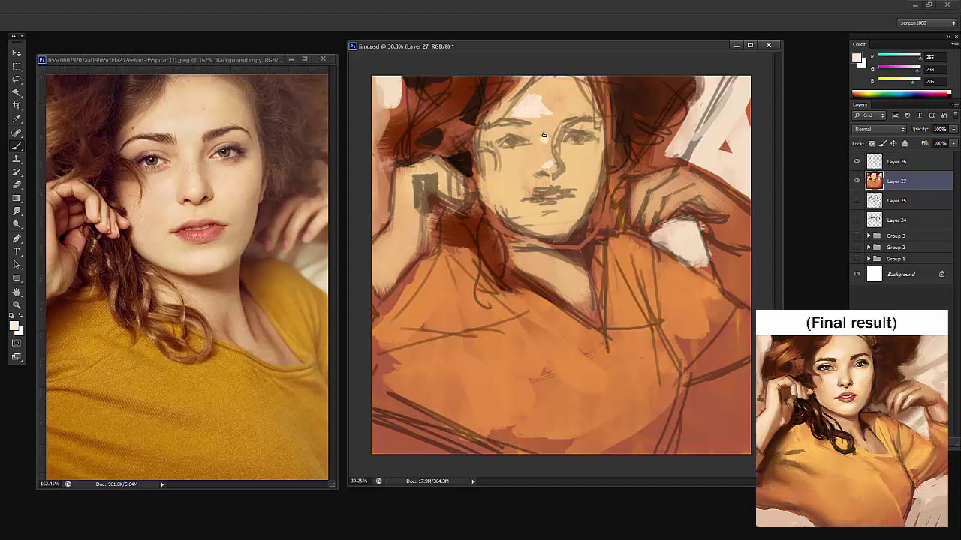
Paint pale highlight shapes on the hair-side cheek, above the upper lip and on the chin
mouse_move(517, 170)
mouse_down()
mouse_move(520, 158)
mouse_move(524, 165)
mouse_up()
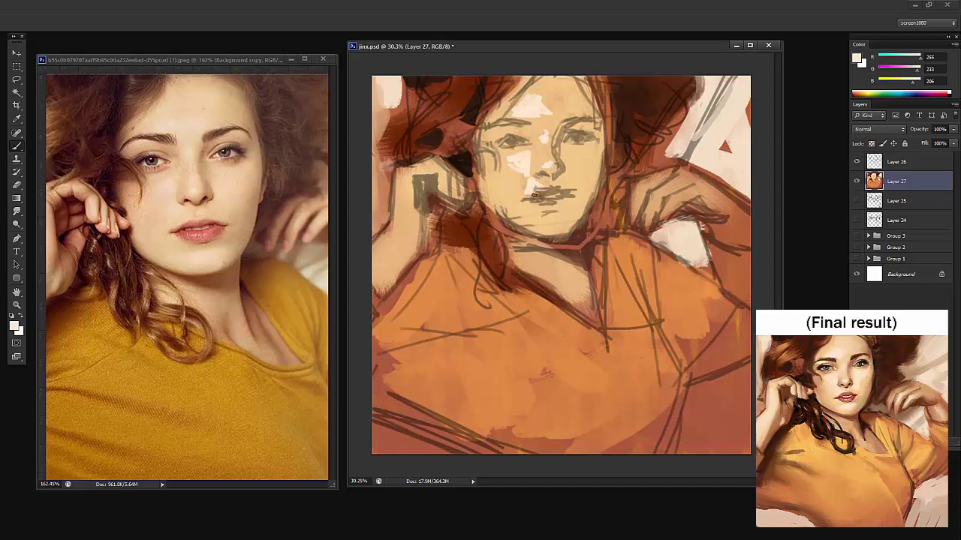
key(z)
alt+click(565, 195)
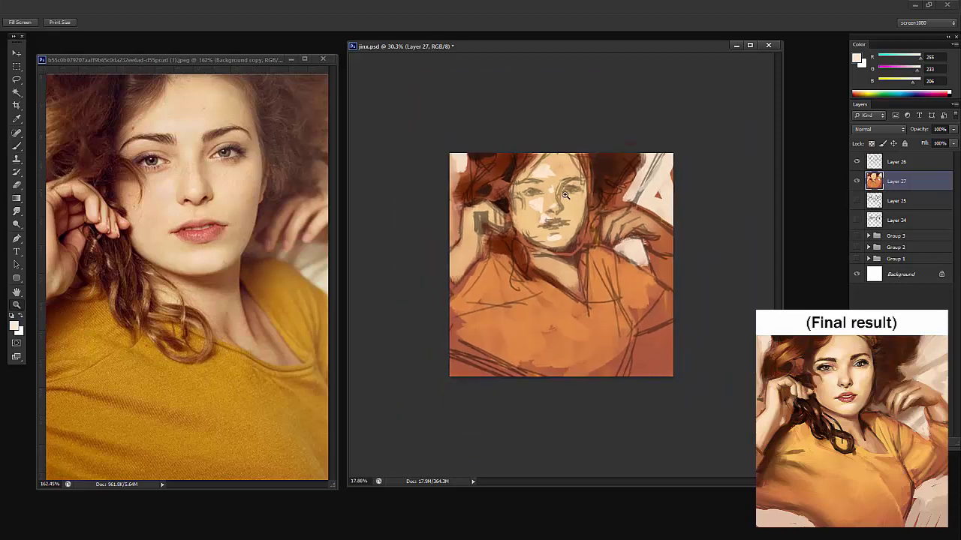
click(568, 191)
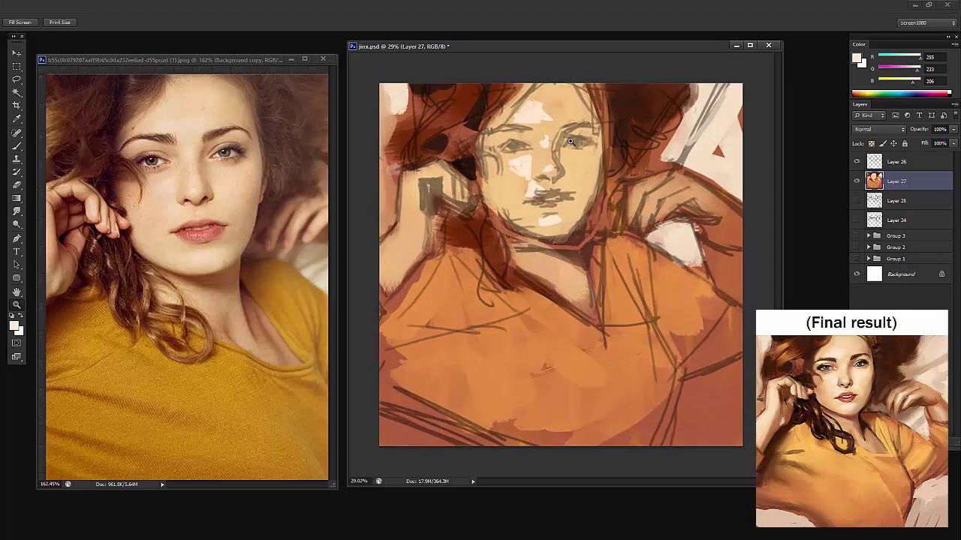
Paint the pale triangular highlight beneath the eye on the far cheek, beside the nose
click(587, 137)
key(b)
drag(566, 186, 564, 150)
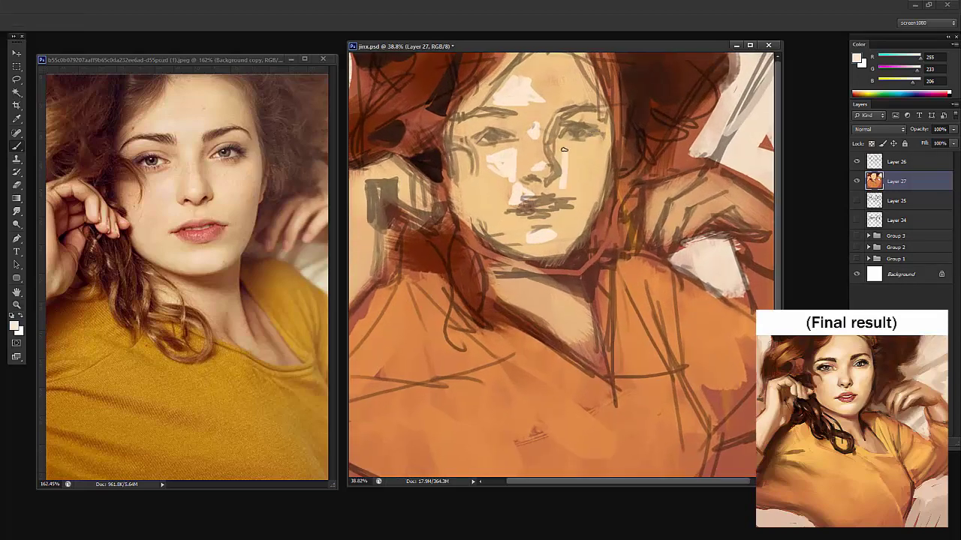
mouse_move(565, 186)
mouse_down()
mouse_move(568, 152)
mouse_move(566, 185)
mouse_up()
mouse_move(575, 149)
mouse_down()
mouse_move(568, 186)
mouse_move(580, 159)
mouse_up()
key(ctrl+z)
drag(570, 183, 566, 163)
key(z)
drag(570, 157, 528, 131)
click(560, 213)
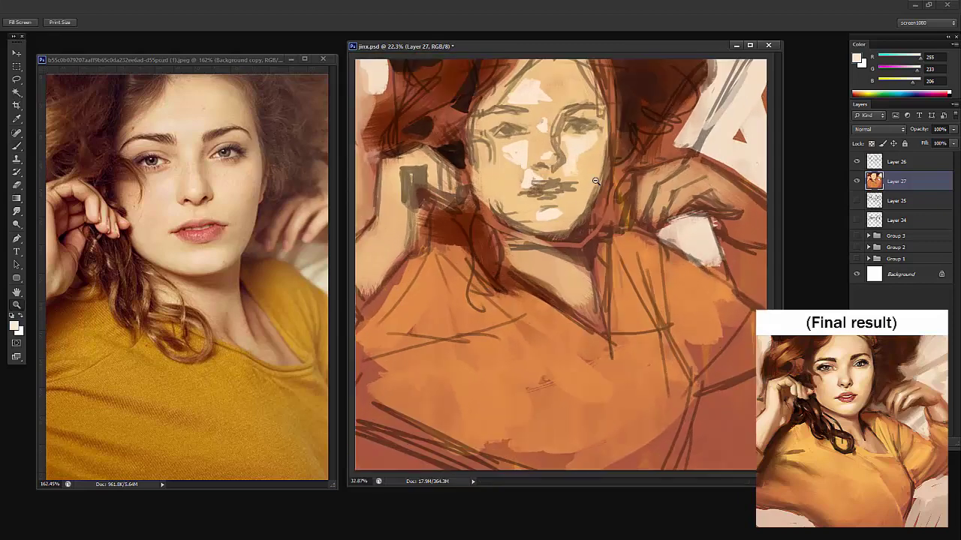
Add a new layer above Layer 27, sample the cheek's skin tone, and mix the warm pink RGB 226, 145, 120 from it
key(b)
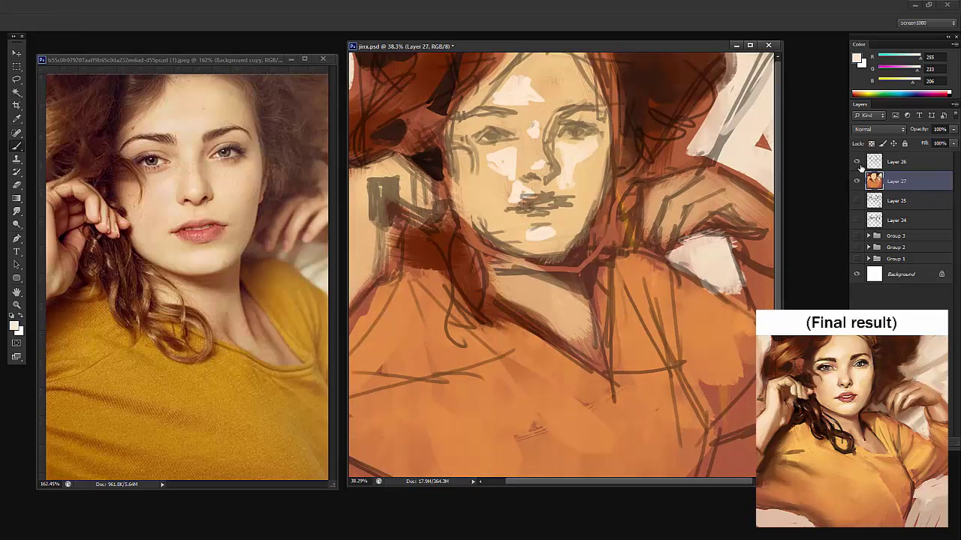
key(ctrl+shift+alt+n)
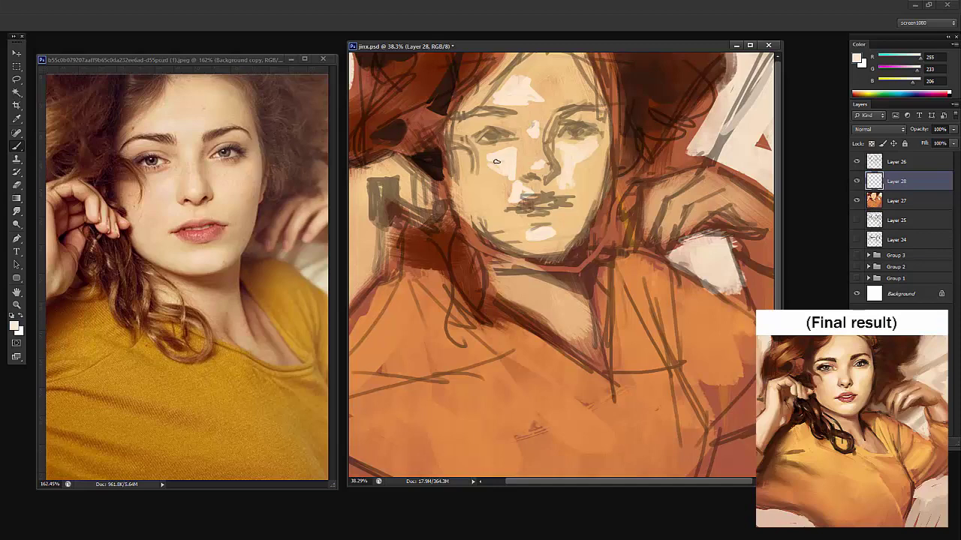
right_click(542, 179)
alt+click(482, 183)
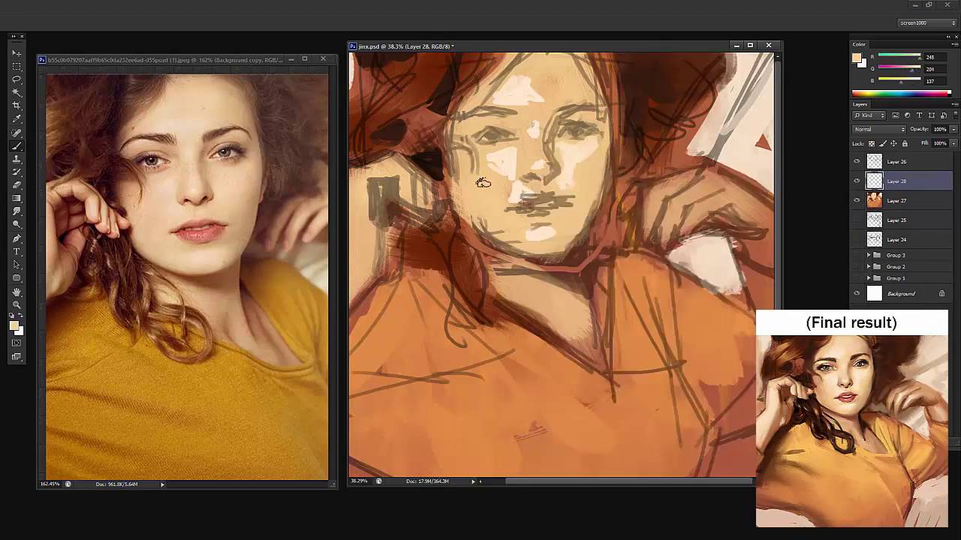
click(857, 60)
click(568, 257)
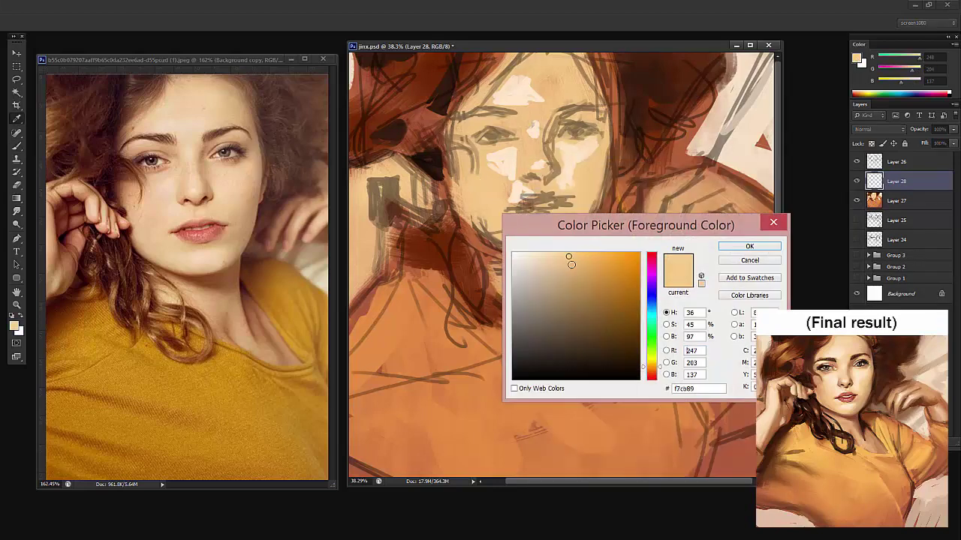
drag(479, 201, 488, 188)
click(489, 184)
click(651, 374)
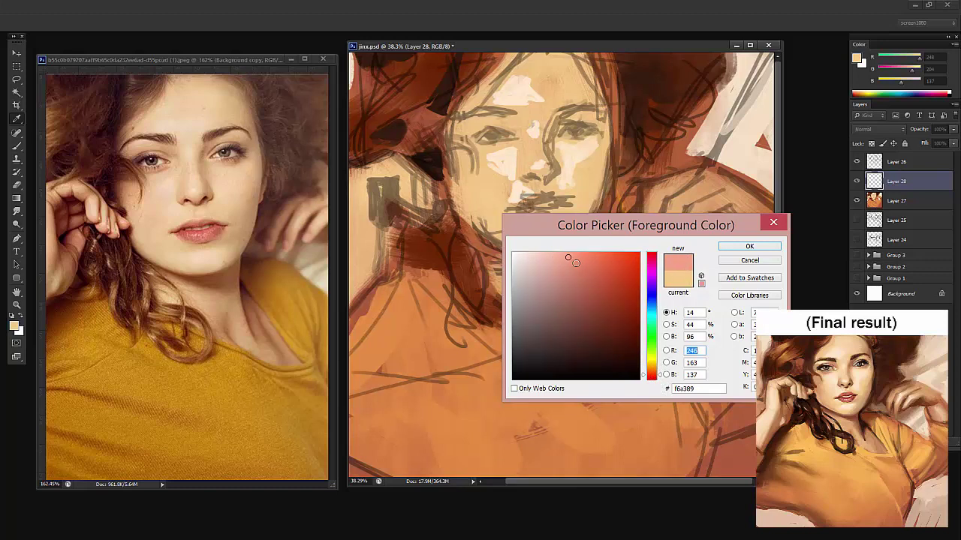
mouse_move(575, 263)
mouse_down()
mouse_move(582, 269)
mouse_move(574, 266)
mouse_up()
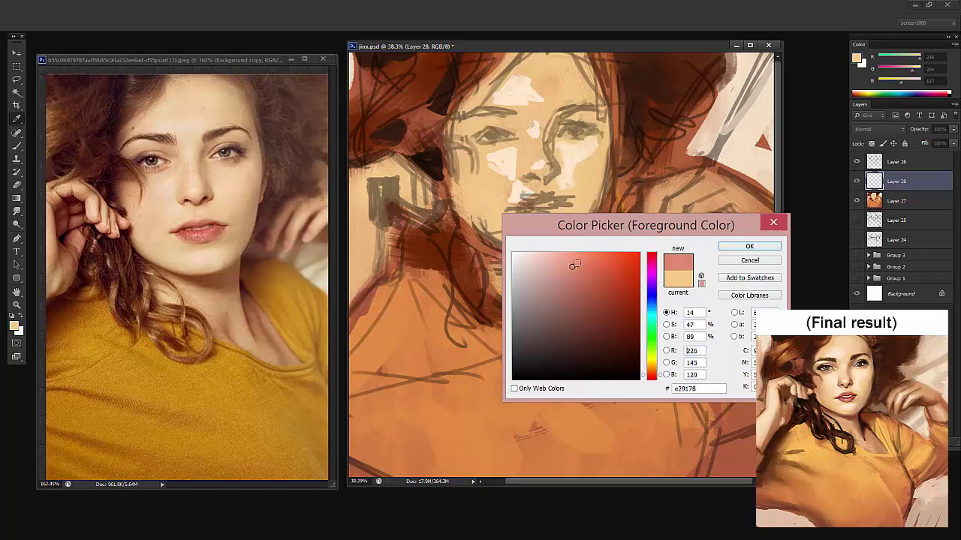
click(755, 245)
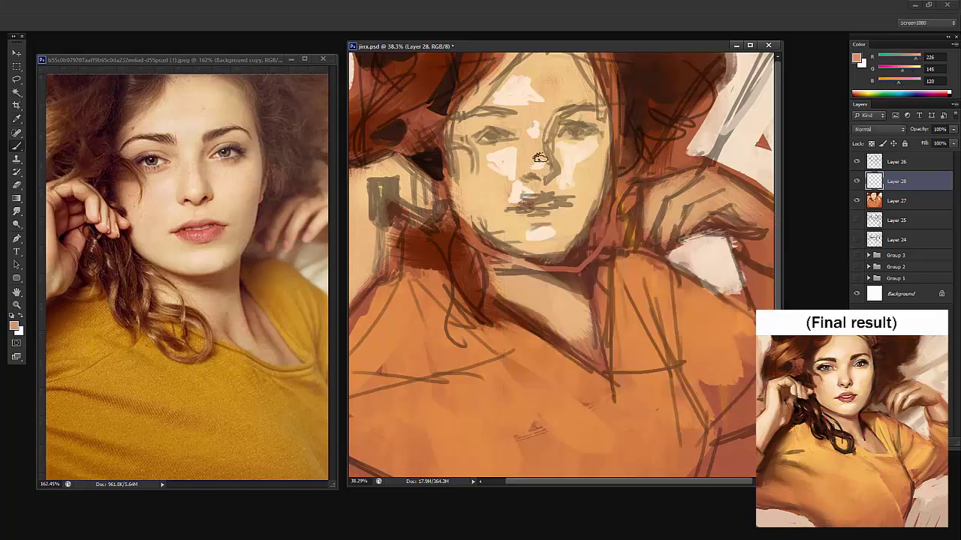
Mix the darker reddish tone RGB 185, 93, 65 and paint shadow along the hair-side edge of the face
key(z)
drag(540, 156, 496, 207)
key(b)
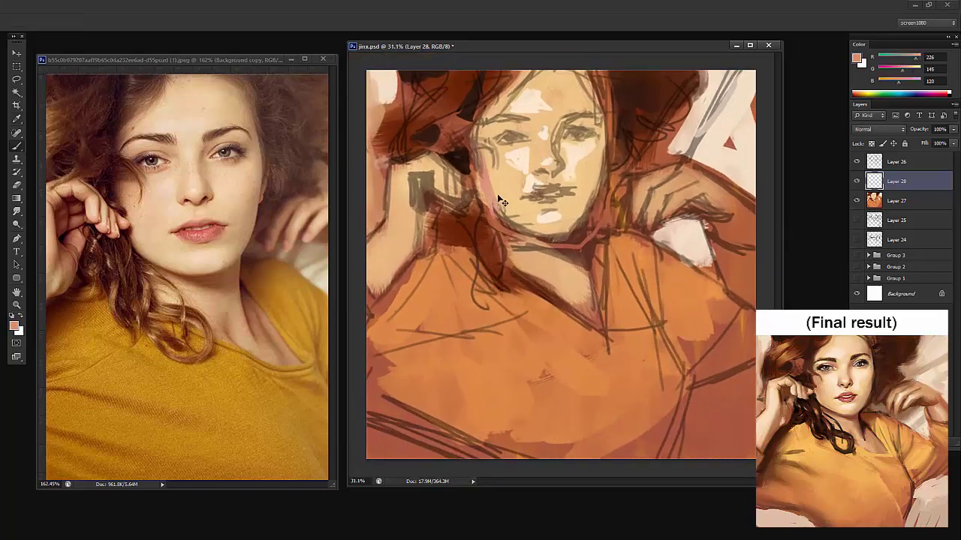
click(856, 57)
drag(592, 294, 595, 288)
click(749, 246)
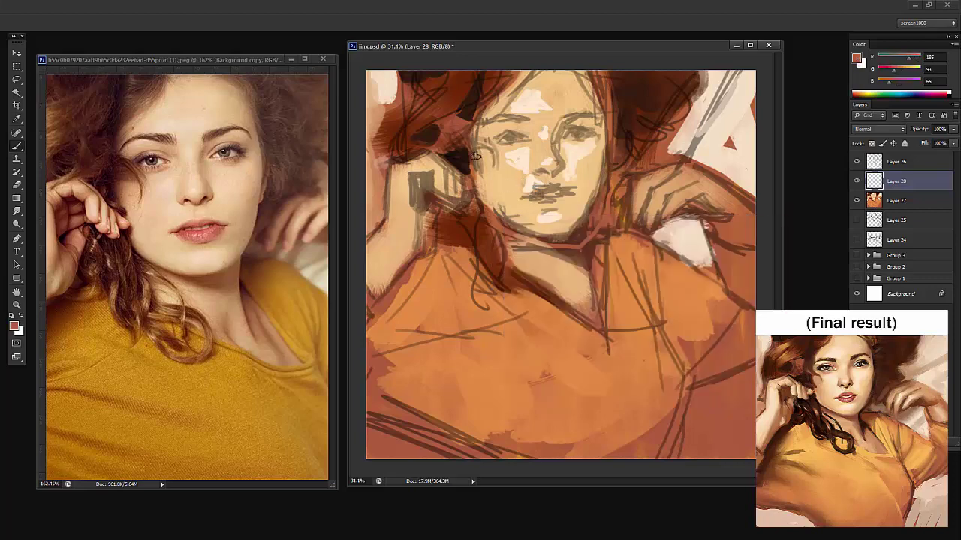
drag(475, 156, 499, 219)
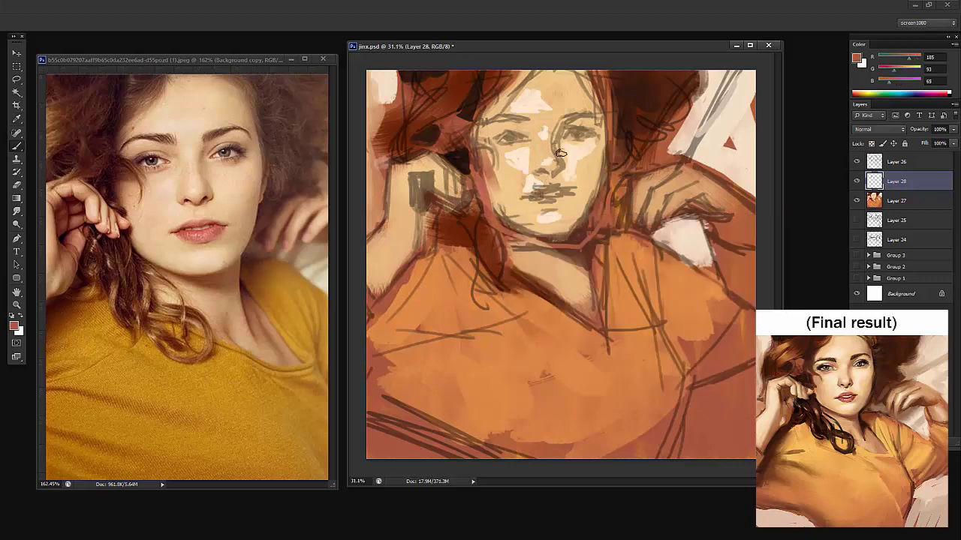
Paint reddish shading on the nose tip and along the shadowed side of the nose bridge up to the brow
mouse_move(535, 157)
mouse_down()
mouse_move(535, 171)
mouse_move(537, 158)
mouse_move(562, 161)
mouse_up()
drag(563, 123, 557, 143)
key(ctrl+z)
drag(562, 84, 584, 85)
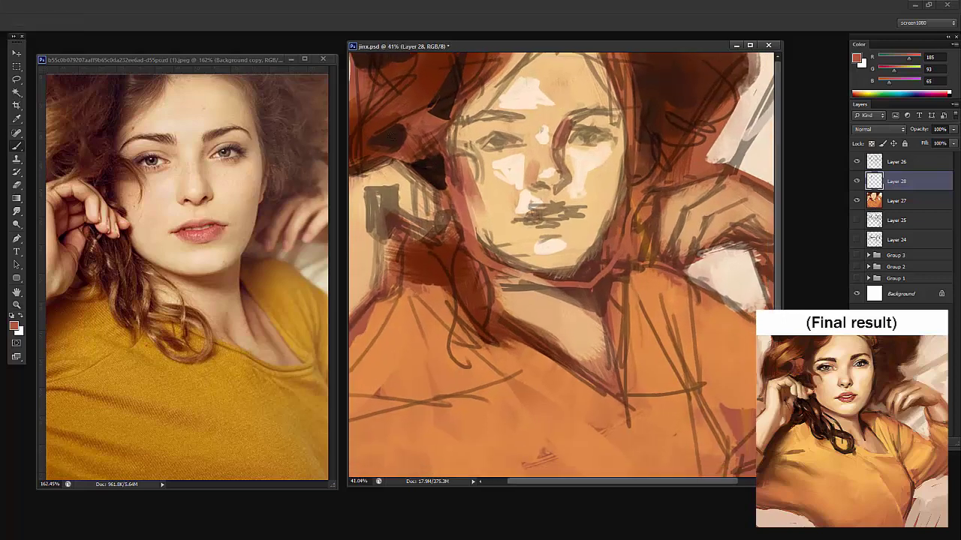
Switch to the reference photo and add a new empty layer above the Background copy
click(199, 184)
key(ctrl+shift+alt+n)
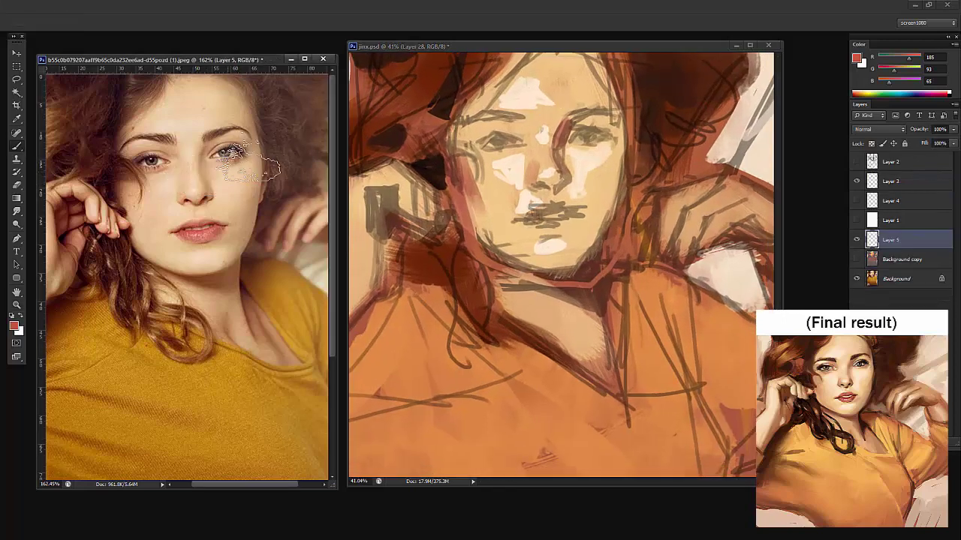
Try to outline the side plane of the nose on the reference photo with a 3 px brush, first curved and again as a box
right_click(258, 159)
drag(279, 178, 276, 180)
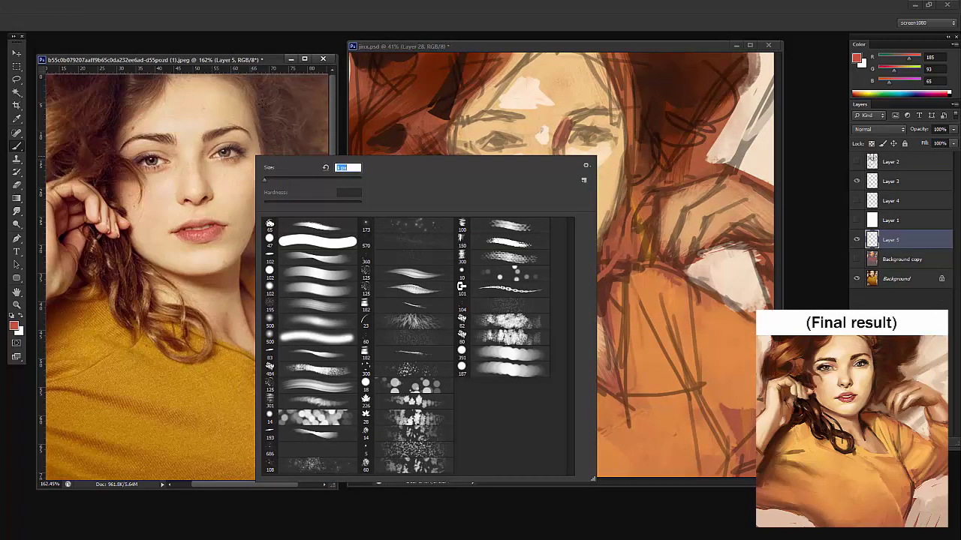
click(238, 100)
drag(188, 180, 208, 161)
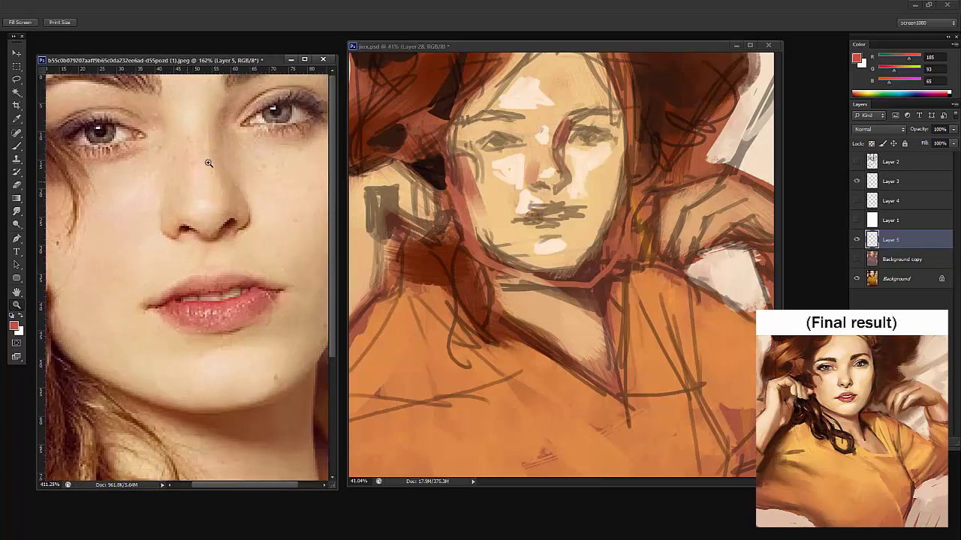
right_click(197, 204)
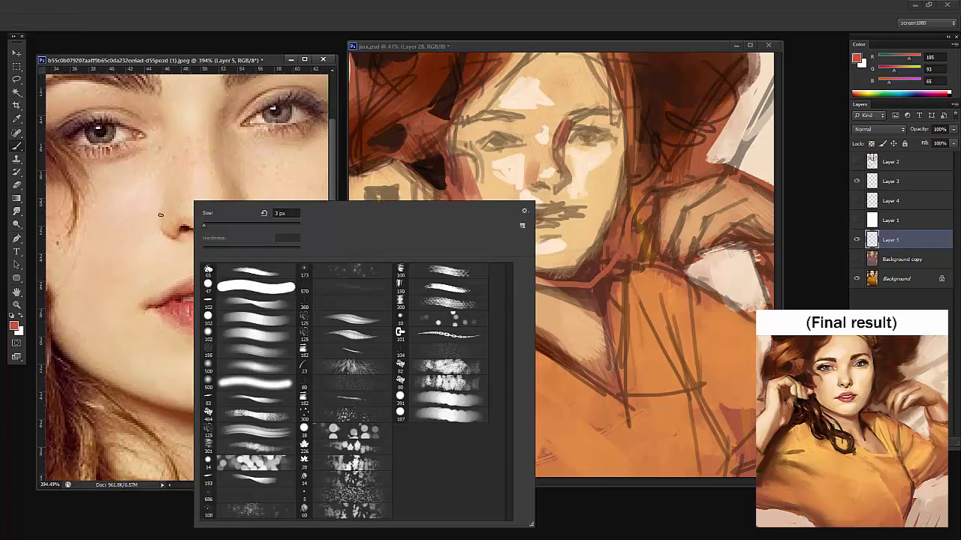
key(Return)
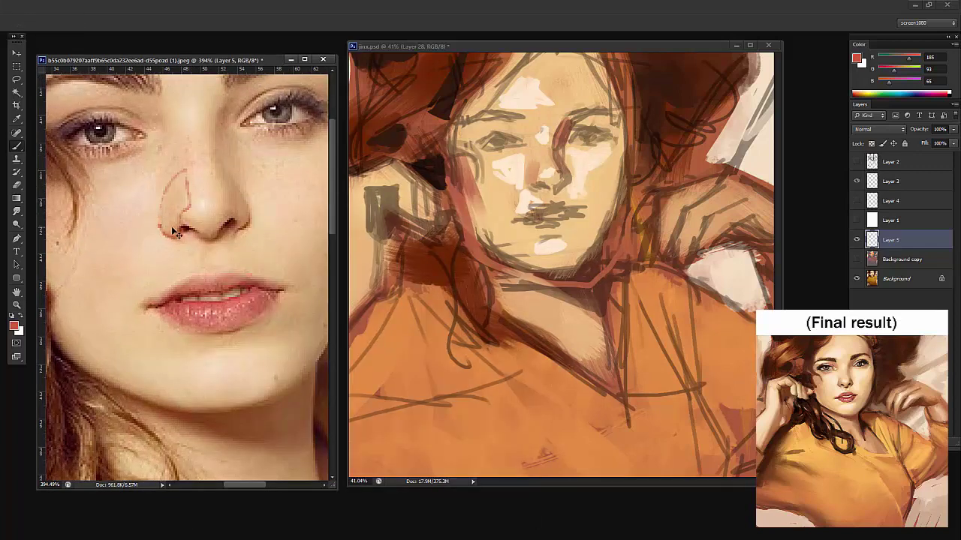
key(ctrl+z)
mouse_move(159, 230)
mouse_down()
mouse_move(184, 179)
mouse_move(160, 225)
mouse_up()
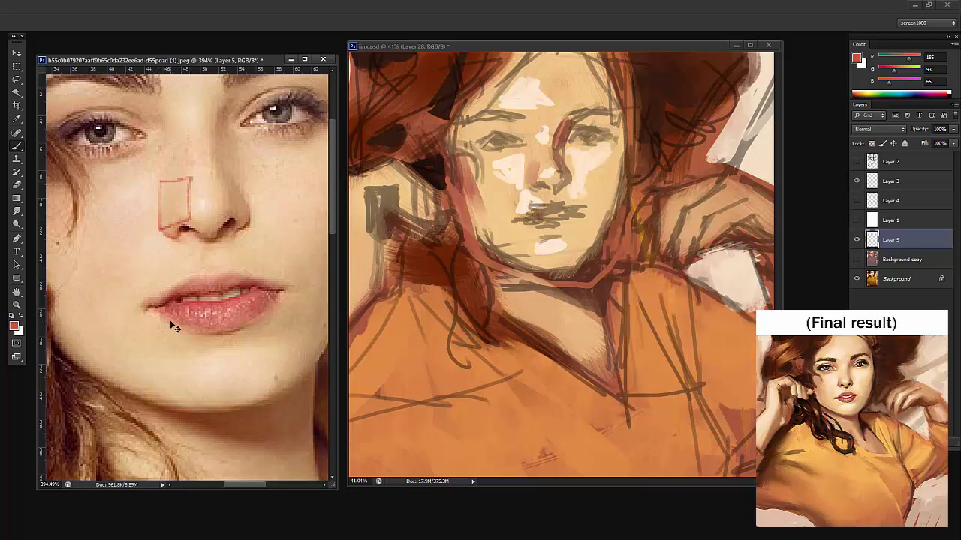
key(ctrl+z)
Switch to the painting and paint reddish shading over both upper eyelids, from the nose bridge up beneath the brows
key(z)
drag(273, 178, 242, 196)
drag(272, 172, 242, 223)
click(593, 157)
drag(572, 148, 598, 136)
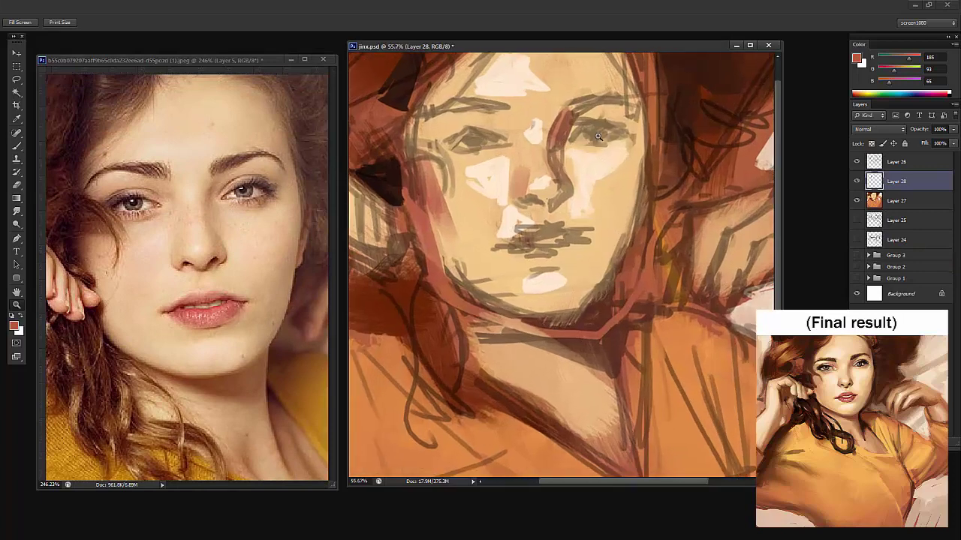
key(b)
right_click(551, 148)
click(496, 123)
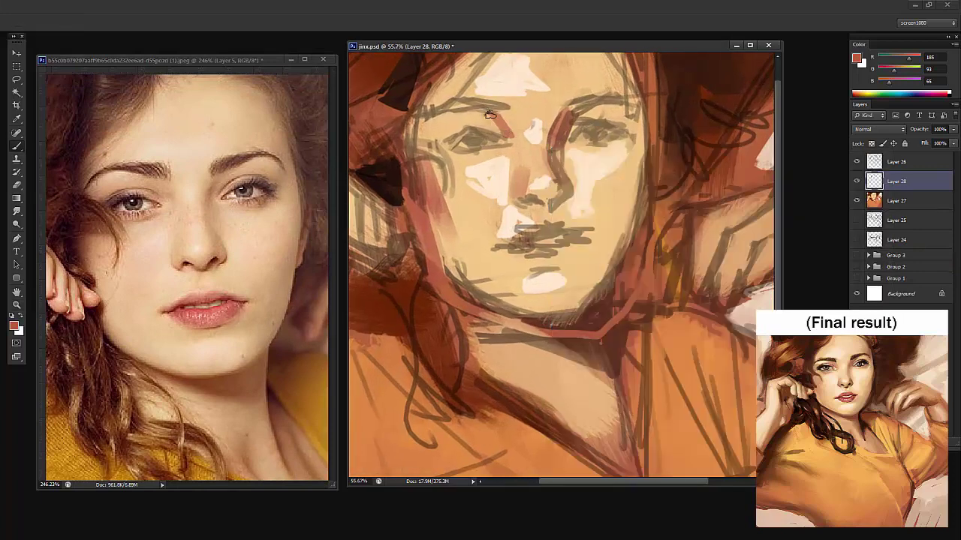
mouse_move(492, 115)
mouse_down()
mouse_move(509, 134)
mouse_move(481, 111)
mouse_up()
mouse_move(602, 107)
mouse_down()
mouse_move(588, 136)
mouse_move(643, 114)
mouse_up()
right_click(576, 87)
drag(569, 61, 576, 96)
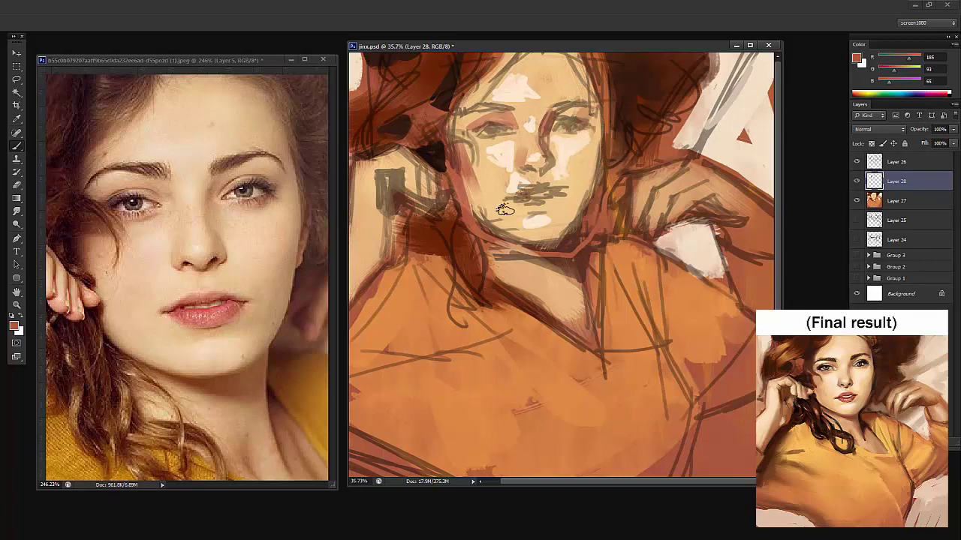
Block in the upper and lower lips in dark red with a smaller brush
right_click(558, 174)
drag(575, 200, 583, 201)
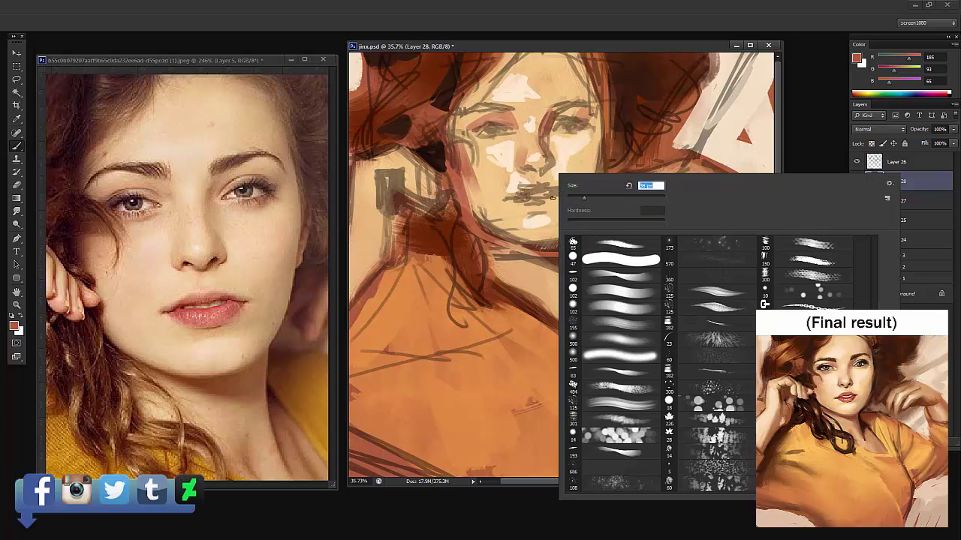
click(530, 196)
mouse_move(525, 200)
mouse_down()
mouse_move(552, 201)
mouse_move(514, 203)
mouse_move(548, 188)
mouse_up()
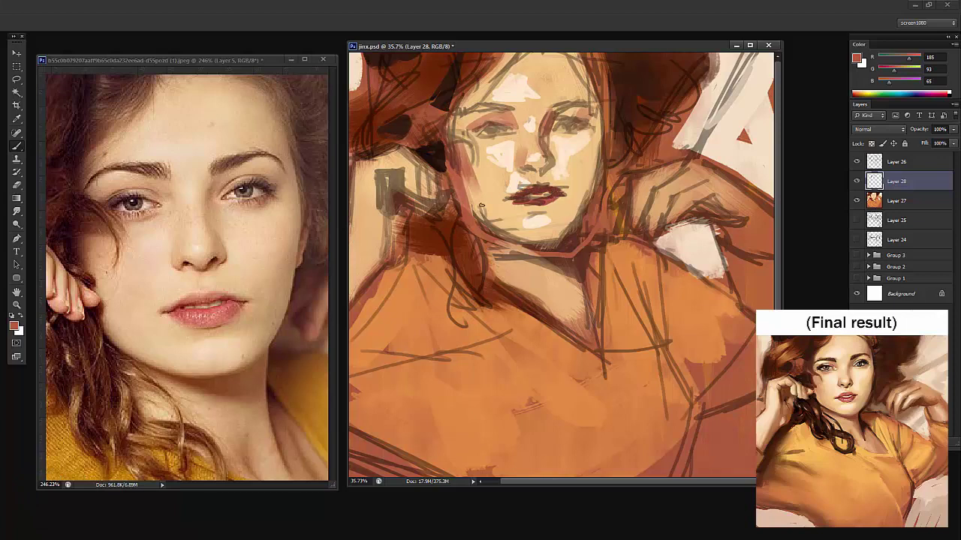
right_click(539, 178)
key(Return)
Flip both the painting and the reference photo horizontally to check the likeness and proportions
key(z)
drag(699, 192, 654, 166)
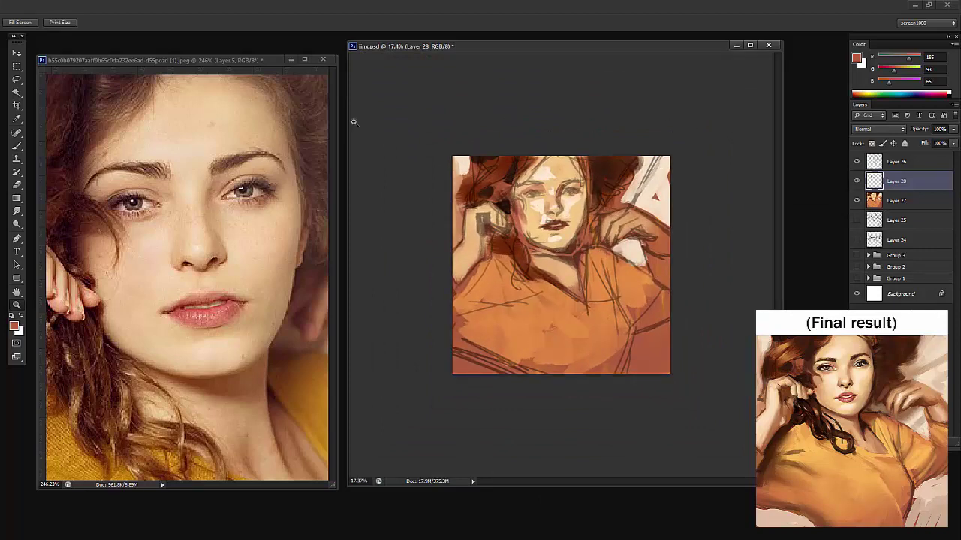
click(294, 173)
drag(293, 176, 241, 192)
click(643, 182)
drag(565, 184, 595, 187)
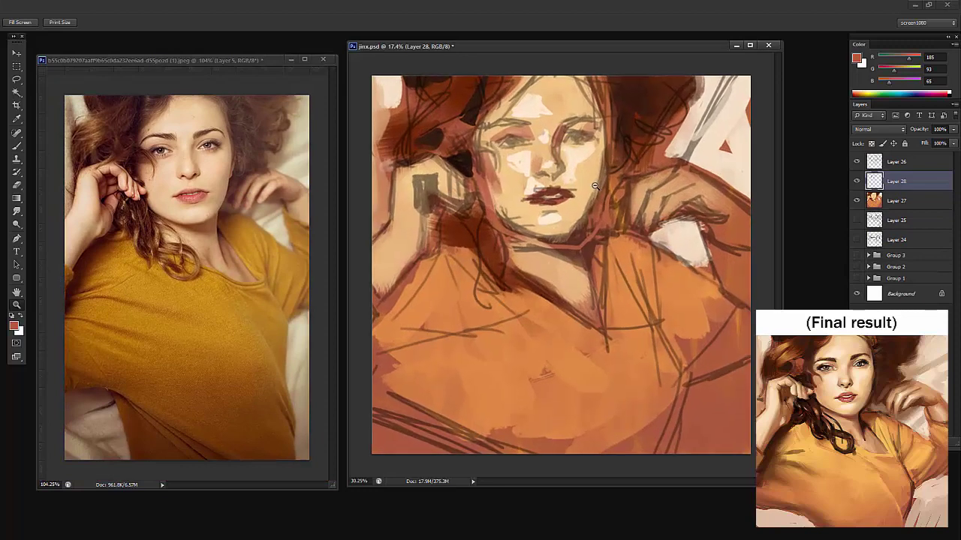
key(ctrl+f)
click(236, 232)
key(ctrl+f)
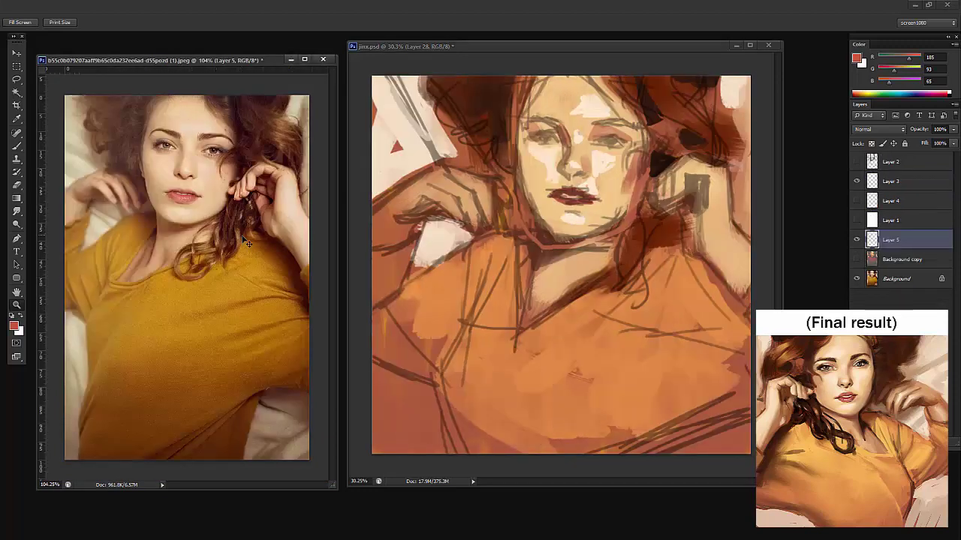
click(708, 190)
Sample skin tones RGB 247, 203, 137 and 208, 143, 97, touch up the face edge and brow area, and merge Layer 28 into Layer 27
key(b)
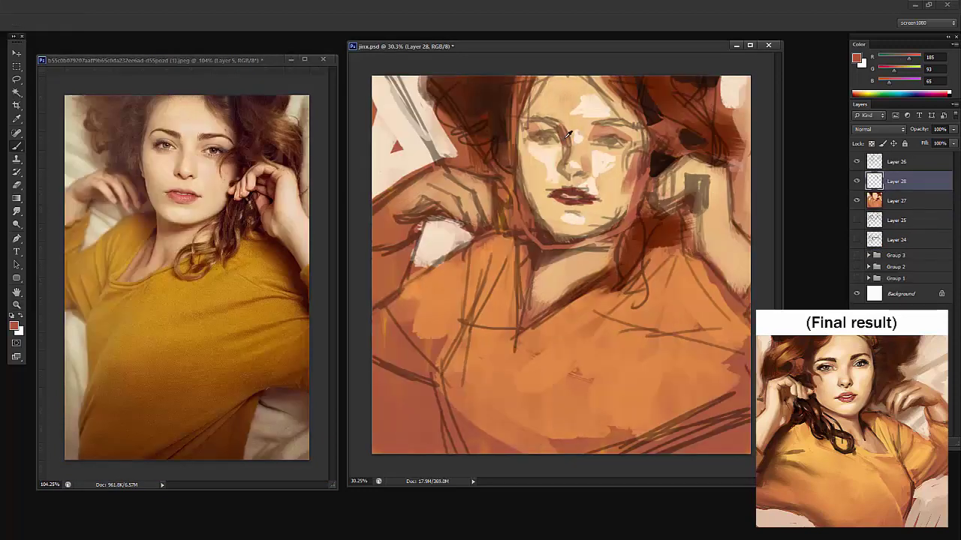
alt+click(524, 177)
alt+click(533, 201)
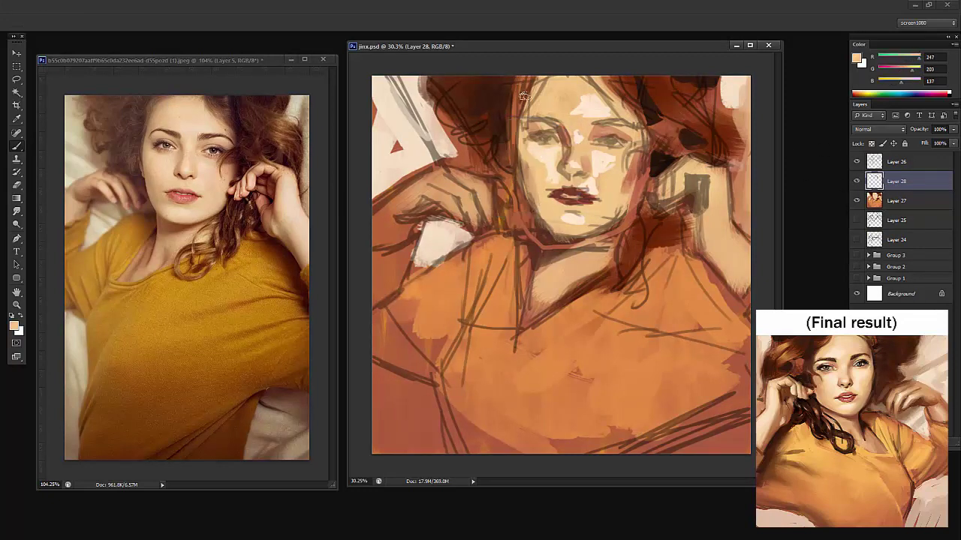
alt+click(530, 128)
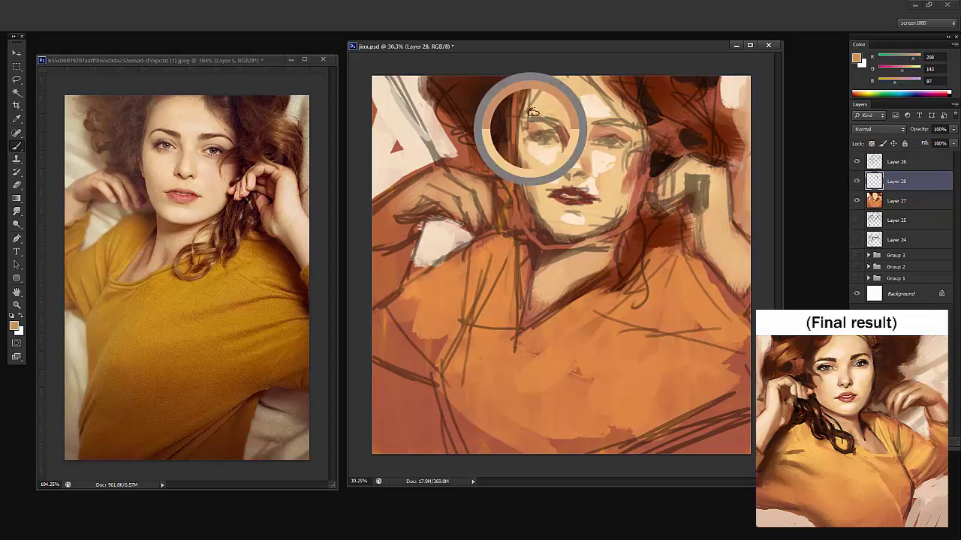
drag(524, 131, 539, 128)
drag(597, 113, 575, 113)
key(ctrl+e)
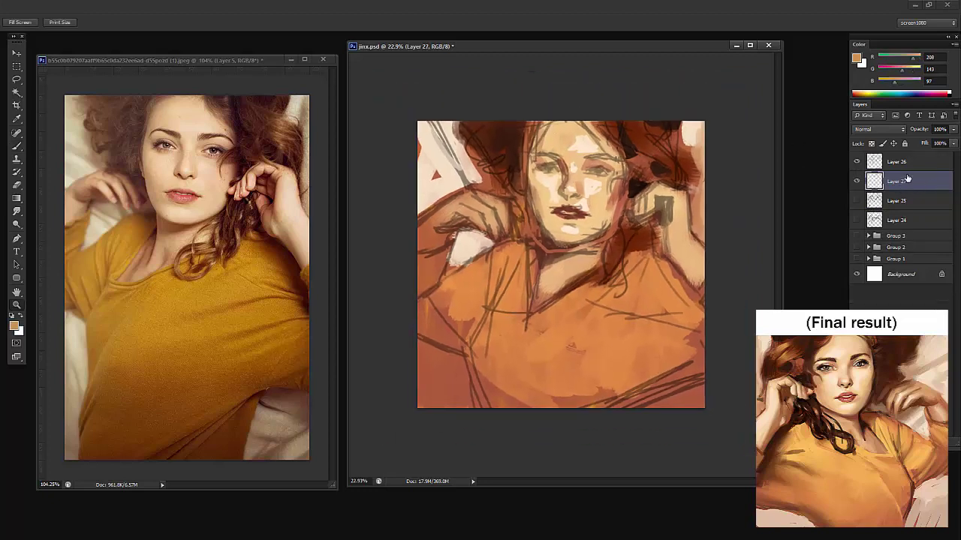
Try lowering the opacity of the sketch on Layer 26 to 63% and compare the painting with and without it
click(904, 162)
drag(917, 131, 923, 131)
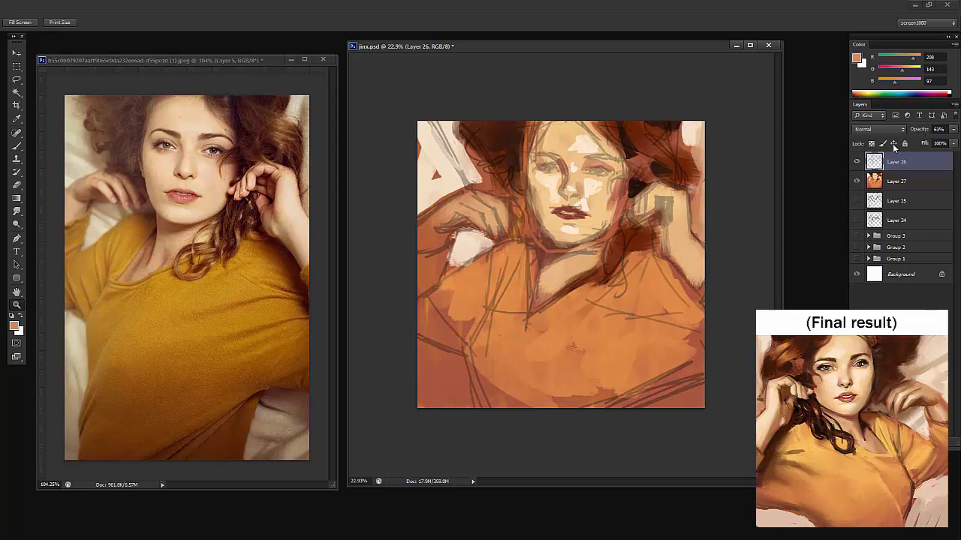
click(855, 164)
click(855, 164)
drag(917, 131, 924, 133)
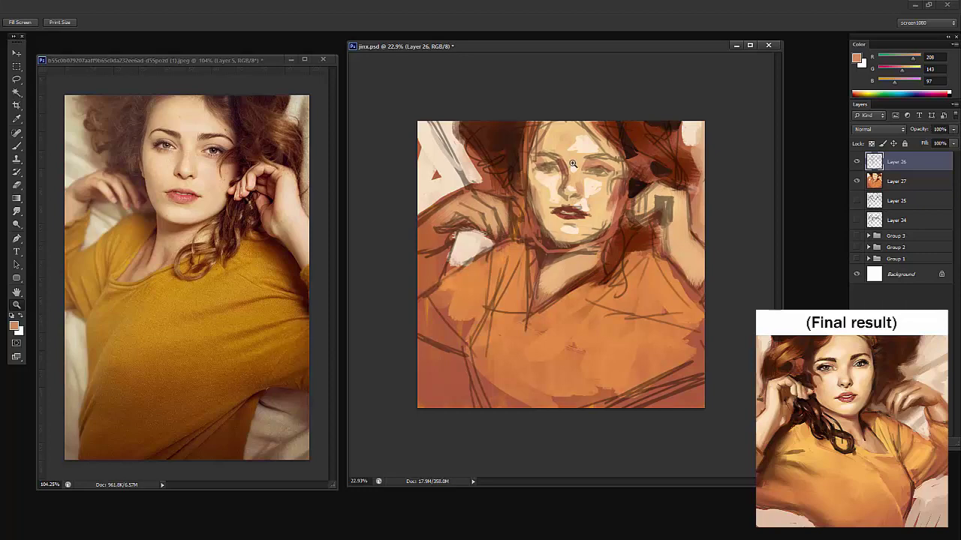
Set the blend mode of Layer 26 to Multiply and its opacity to 66%
key(l)
click(866, 129)
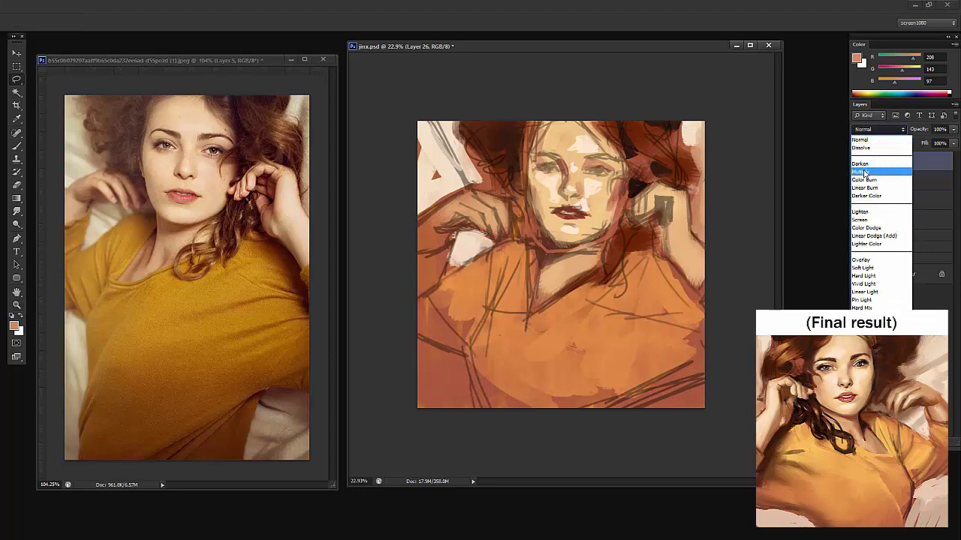
click(863, 171)
click(628, 176)
key(ctrl+z)
key(ctrl+z)
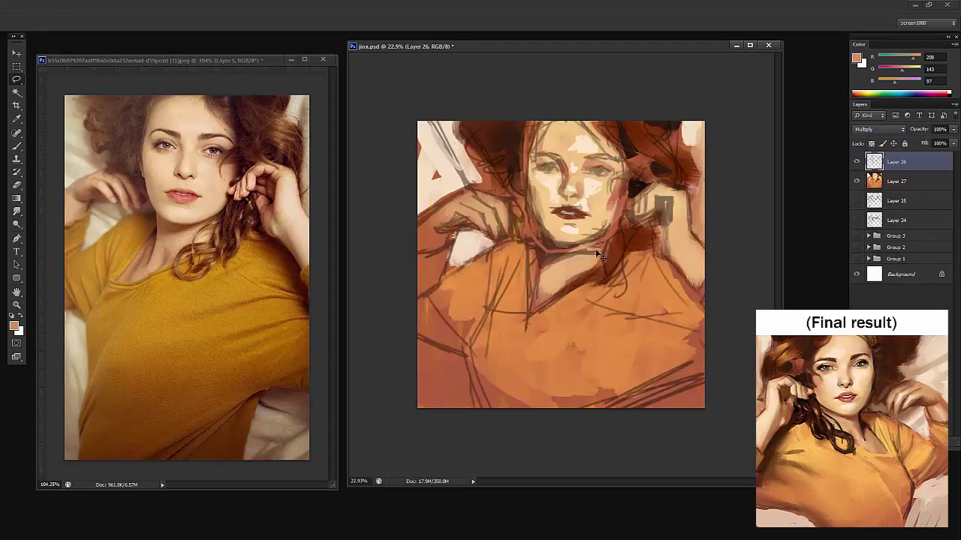
key(z)
mouse_move(592, 187)
mouse_down()
mouse_move(629, 128)
mouse_move(652, 119)
mouse_up()
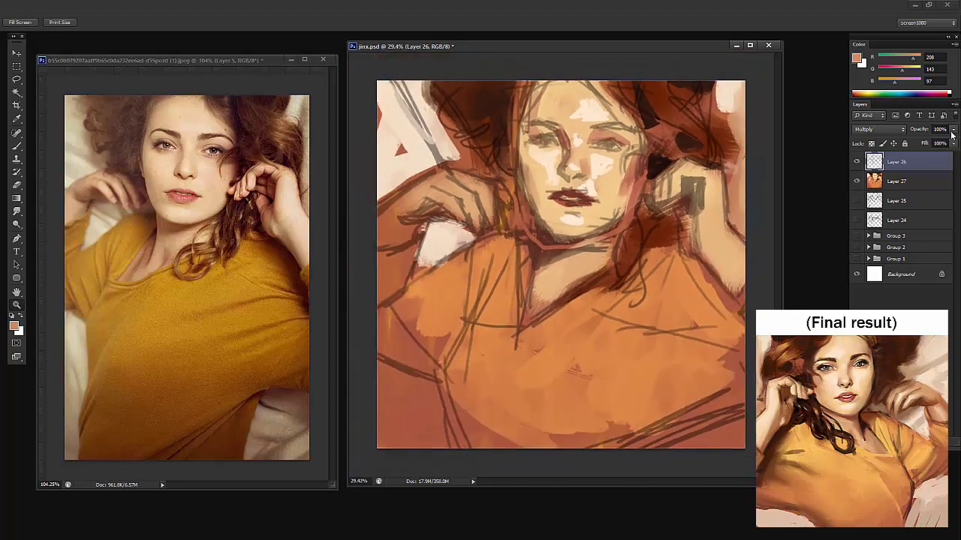
drag(922, 132, 922, 130)
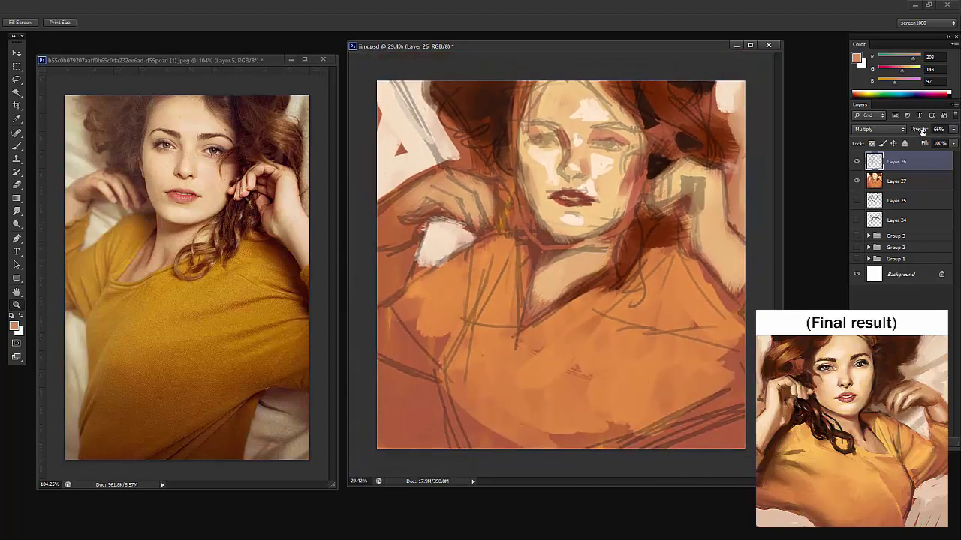
Add a new layer above Layer 27 and sample the dark brown RGB 97, 73, 63 beside the eye in the reference photo
click(897, 184)
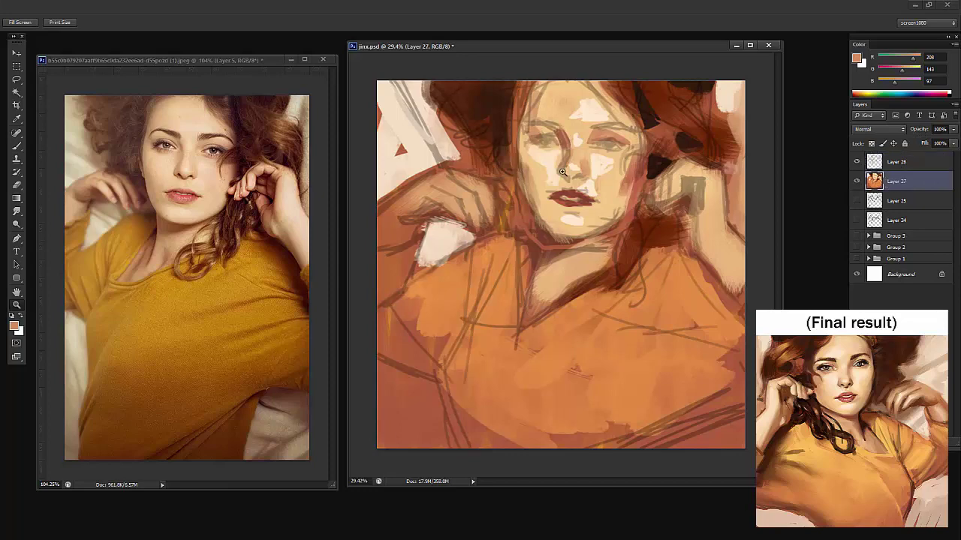
drag(620, 127, 670, 127)
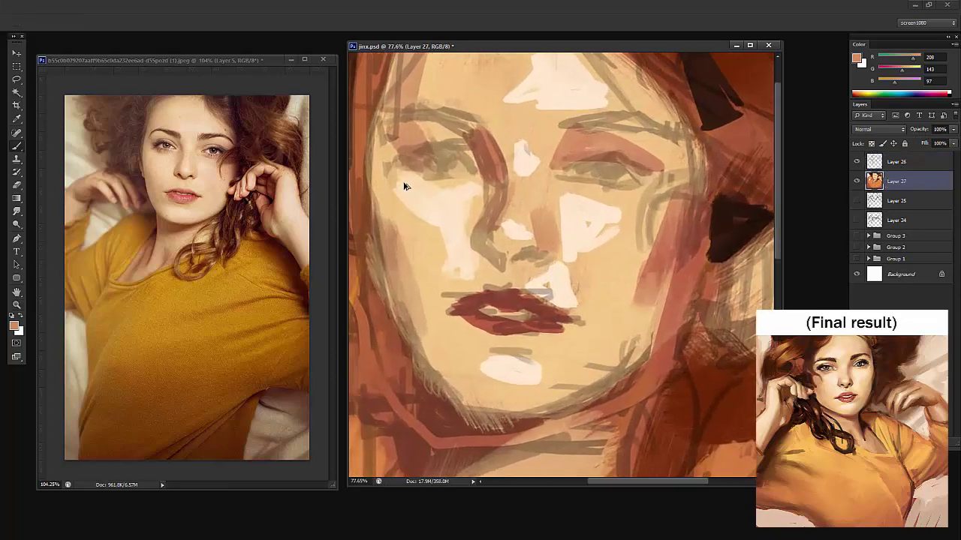
click(929, 444)
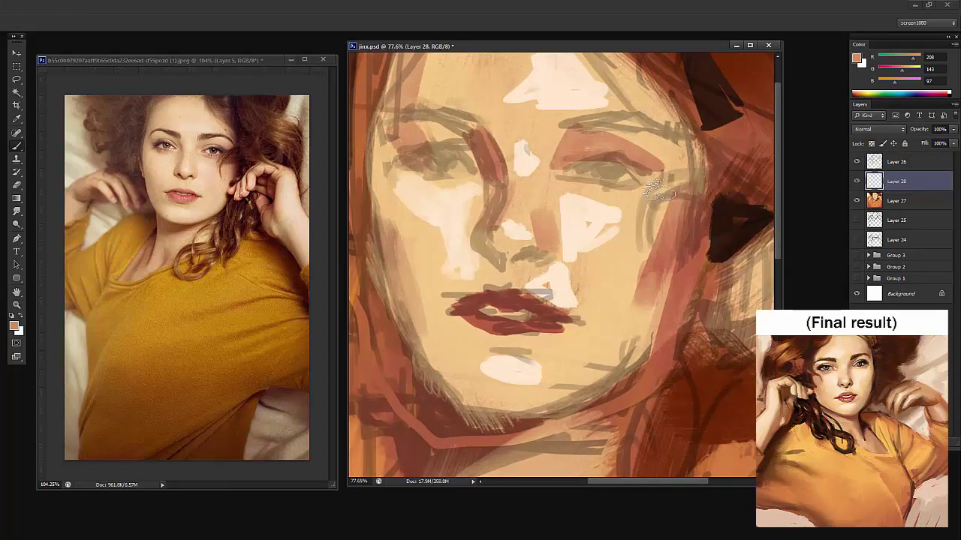
click(218, 149)
mouse_move(208, 141)
mouse_down()
mouse_move(260, 141)
mouse_move(247, 175)
mouse_move(224, 158)
mouse_up()
key(b)
alt+click(241, 178)
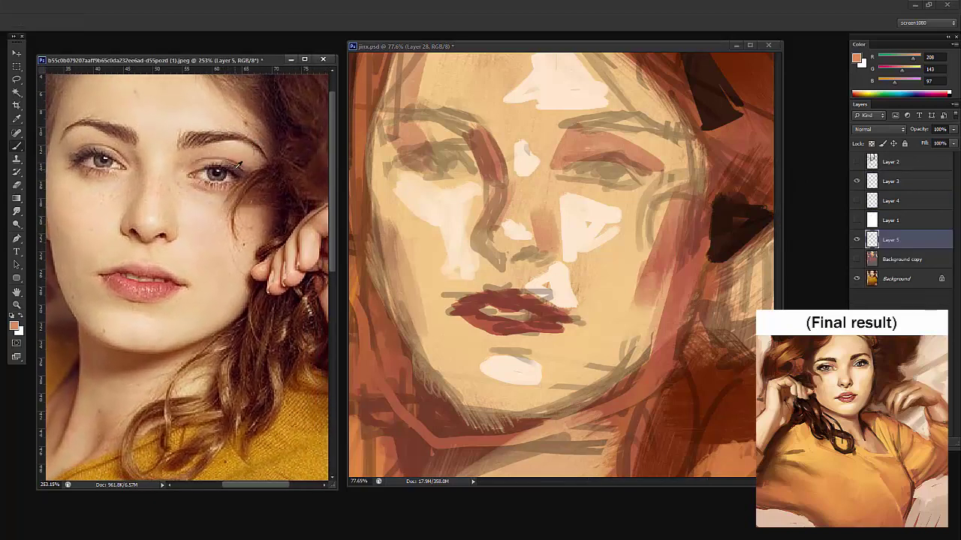
Try painting a dark brown nostril under the nose on the painting with a smaller brush
click(607, 160)
right_click(608, 161)
drag(617, 178, 631, 179)
click(567, 169)
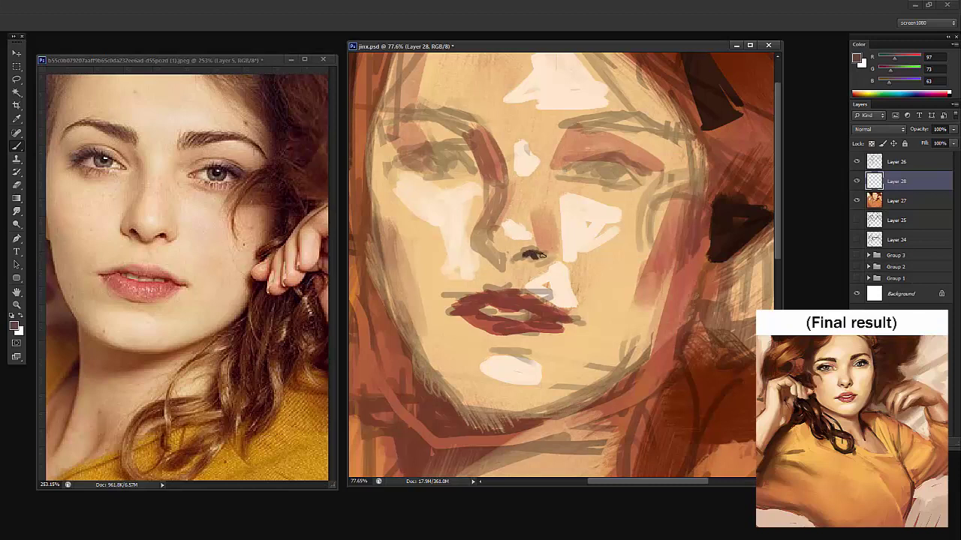
key(ctrl+z)
Switch to the reference photo and show the white Layer 1 to fade the image for studying the nose
click(177, 239)
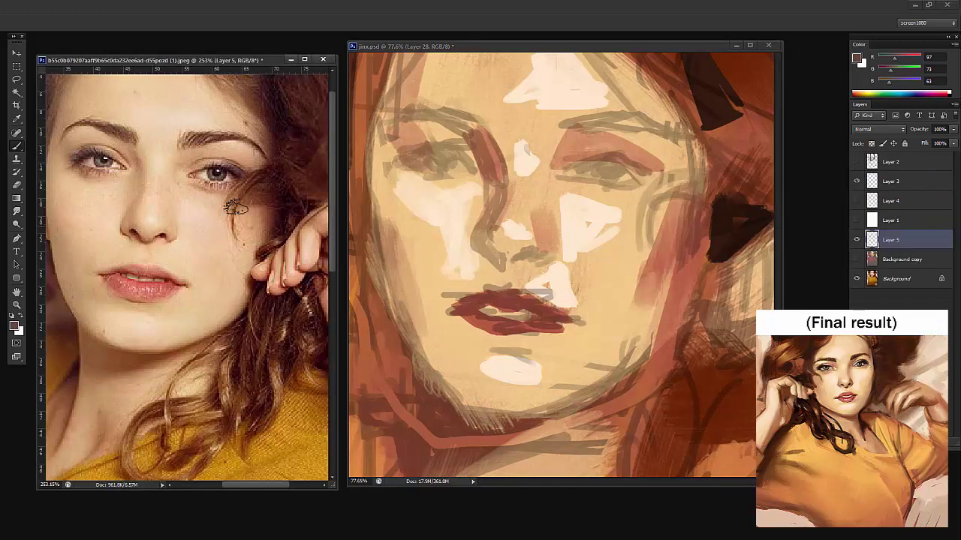
click(856, 219)
key(z)
drag(148, 240, 192, 229)
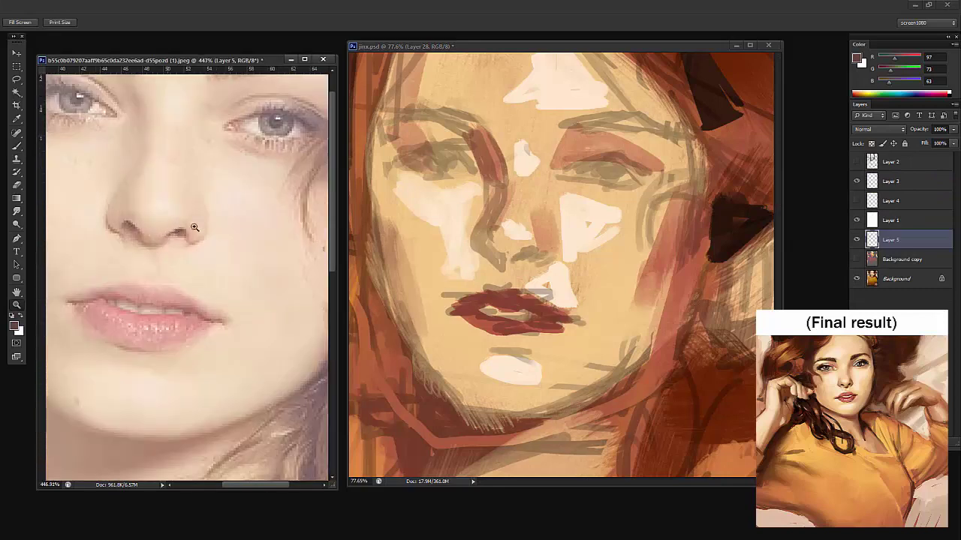
Try marking a nostril on the faded reference photo with the textured brush
key(b)
right_click(209, 219)
click(227, 289)
click(229, 241)
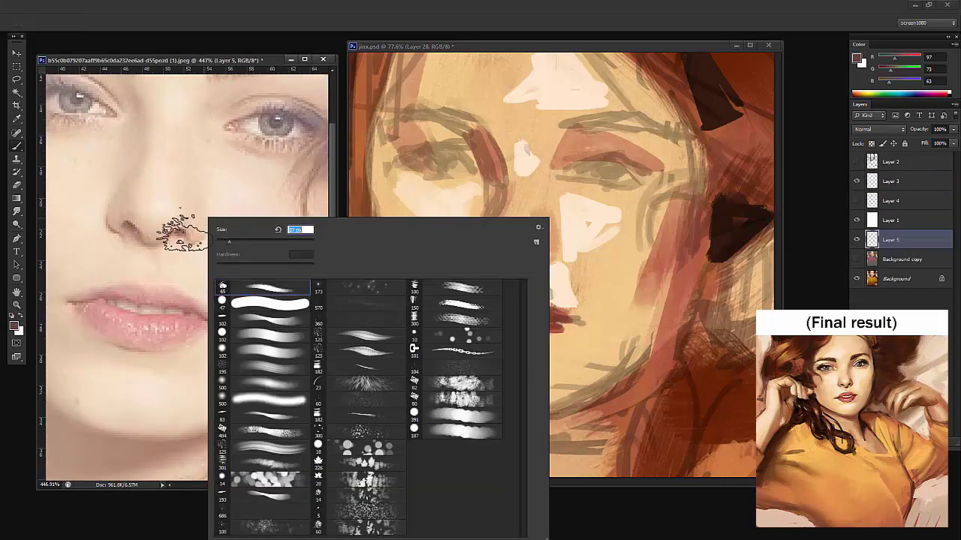
click(188, 228)
key(ctrl+z)
Choose the hard round brush at 100% hardness, adjust its size, and mark both nostrils on the reference photo with dark brown dots
right_click(200, 217)
click(228, 304)
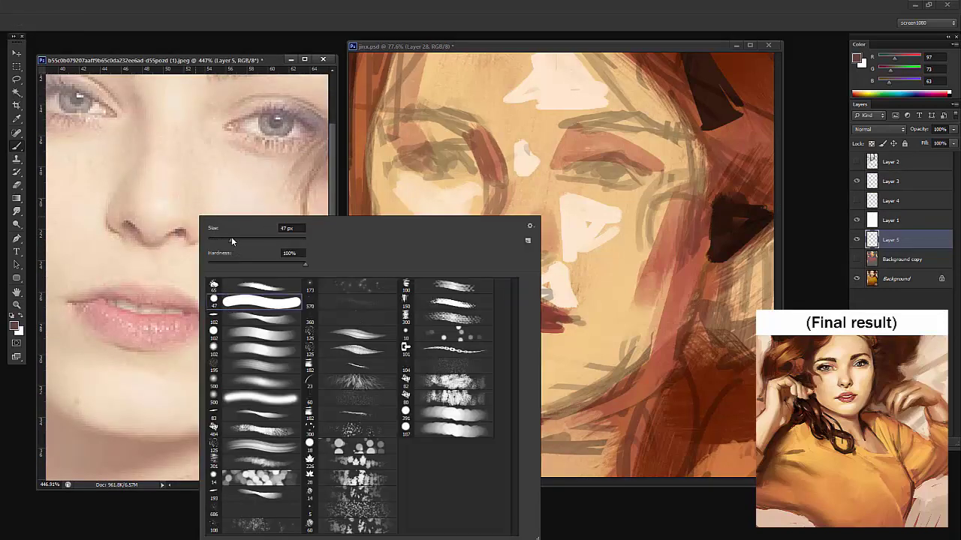
mouse_move(231, 240)
mouse_down()
mouse_move(214, 241)
mouse_move(173, 276)
mouse_up()
click(178, 230)
click(178, 229)
click(129, 225)
Move Layer 5 above the white Layer 1 in the reference photo's layer stack
key(z)
drag(173, 276, 180, 275)
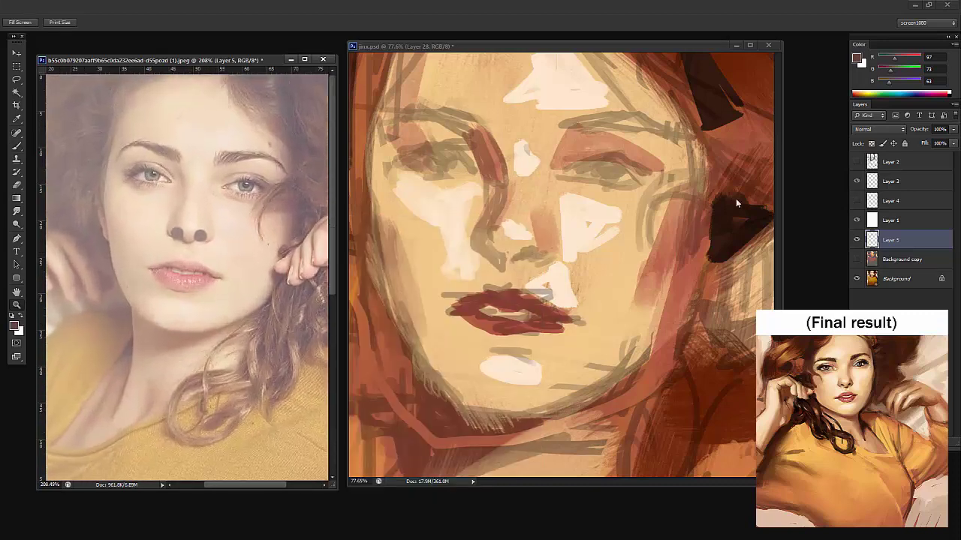
drag(906, 218, 906, 214)
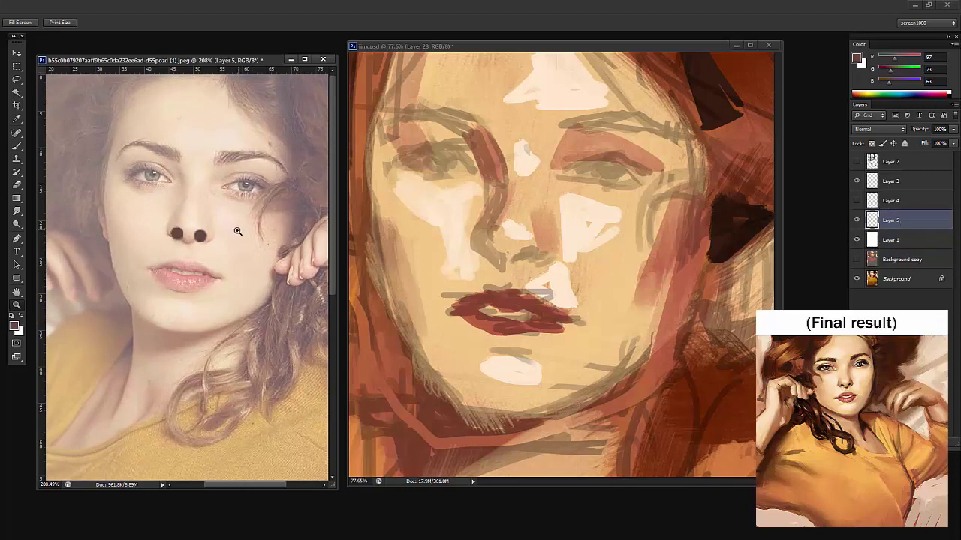
Erase both dark brown nostril dots from Layer 5 on the reference photo
mouse_move(238, 231)
mouse_down()
mouse_move(210, 234)
mouse_move(244, 248)
mouse_up()
key(e)
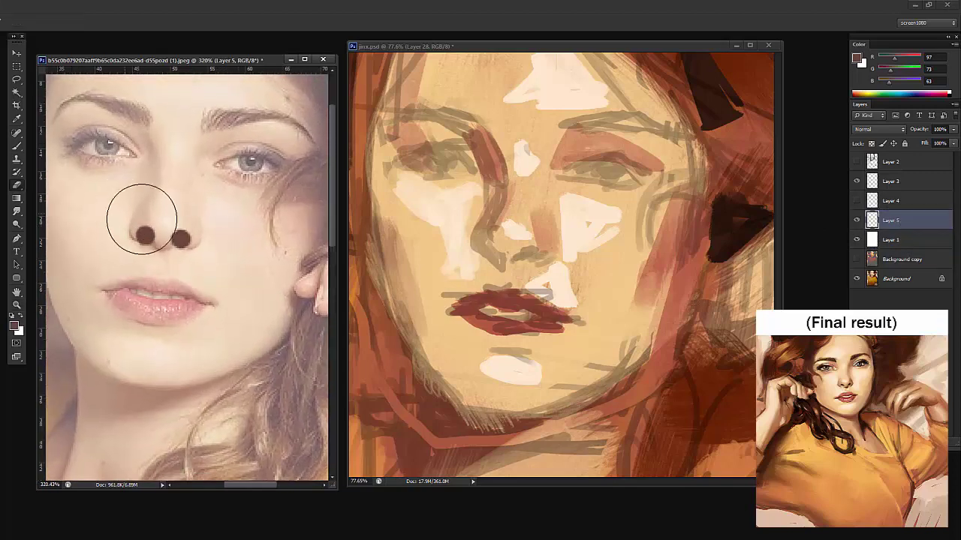
click(144, 224)
click(183, 240)
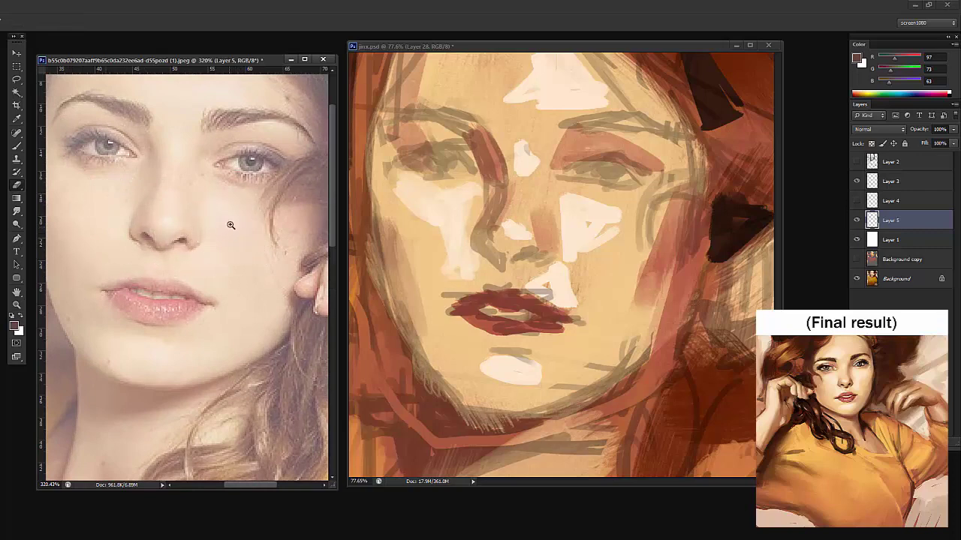
Mark the nostrils on the reference photo as small dark triangular shapes with a very small hard round brush
drag(176, 225, 216, 215)
key(b)
right_click(248, 225)
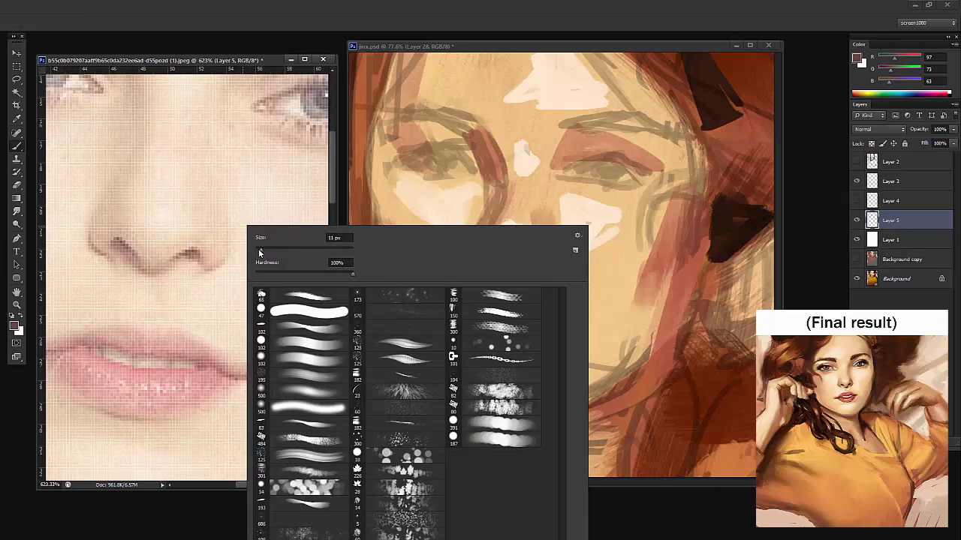
drag(258, 249, 257, 250)
click(169, 287)
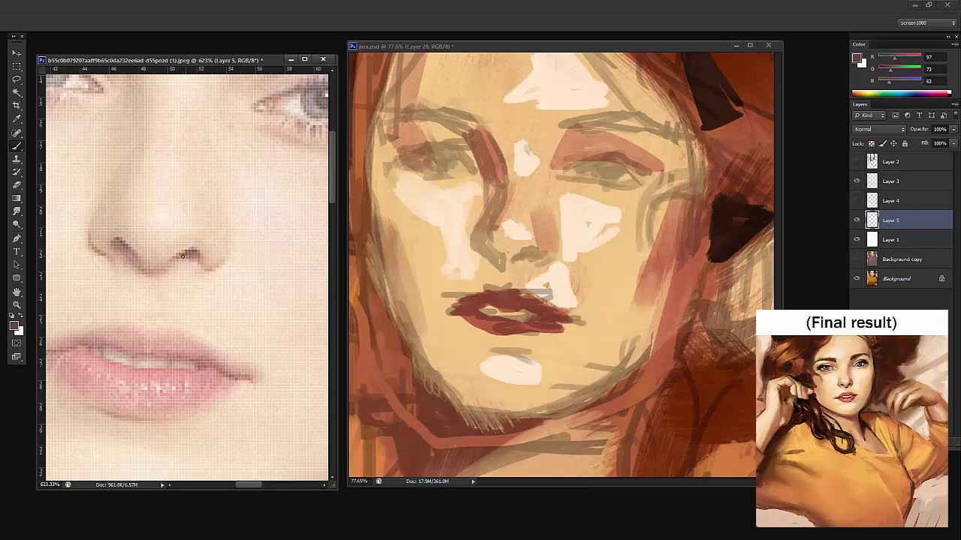
drag(182, 256, 206, 263)
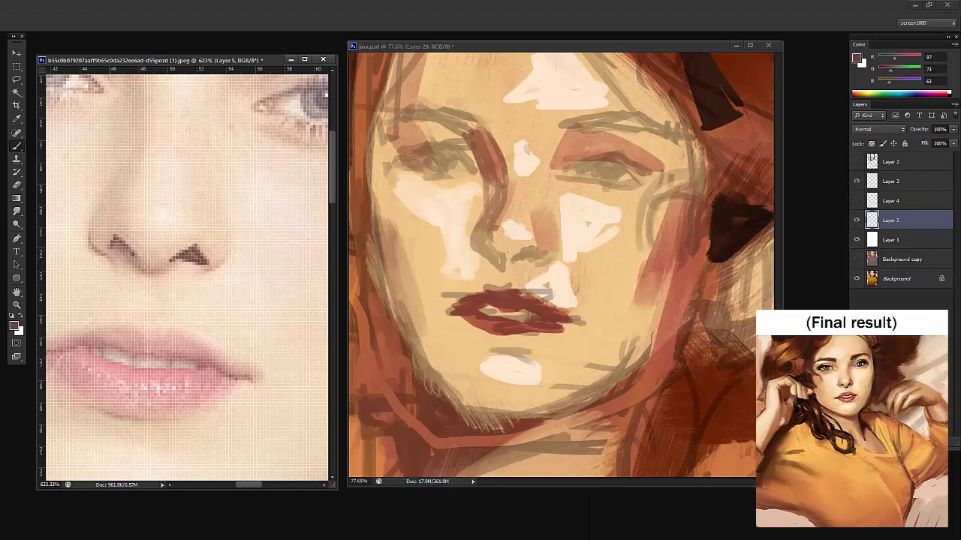
mouse_move(132, 254)
mouse_down()
mouse_move(112, 245)
mouse_move(147, 247)
mouse_move(148, 274)
mouse_up()
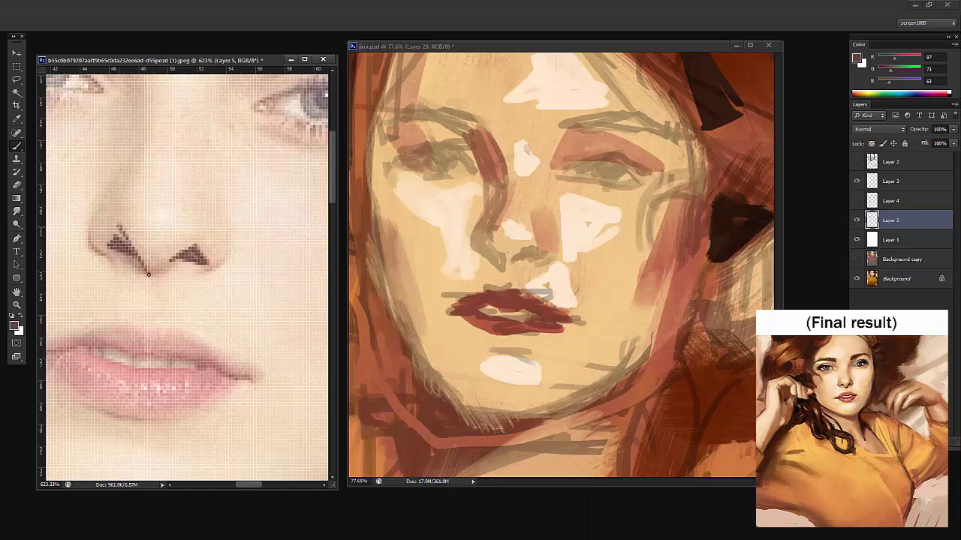
Outline the underside plane and the wings of the nose on the reference photo with thin dark lines
drag(205, 235, 154, 271)
mouse_move(118, 219)
mouse_down()
mouse_move(227, 249)
mouse_move(212, 233)
mouse_move(214, 267)
mouse_up()
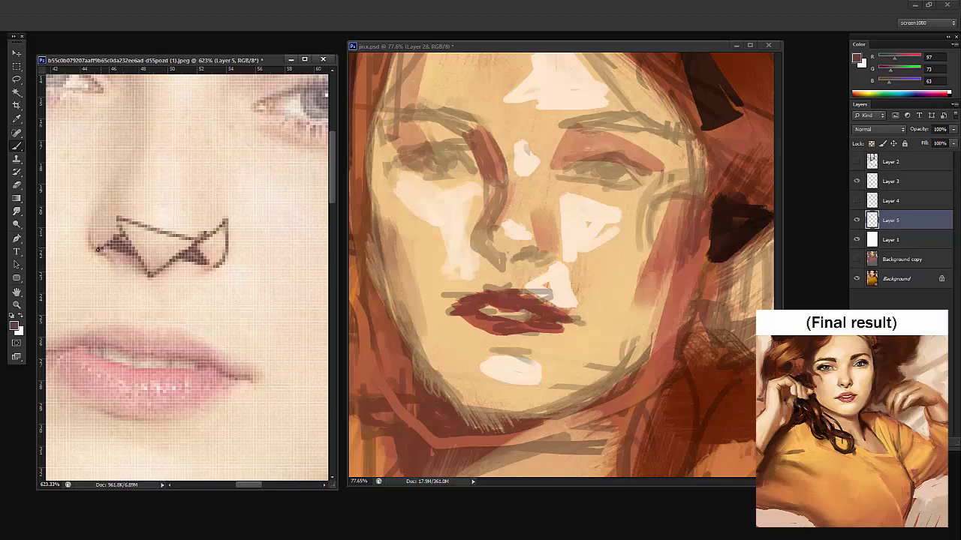
mouse_move(98, 249)
mouse_down()
mouse_move(99, 208)
mouse_move(119, 232)
mouse_move(192, 159)
mouse_move(227, 219)
mouse_move(200, 217)
mouse_move(211, 211)
mouse_up()
Undo the last nose line and erase the remaining nostril and plane marks from the reference photo
key(ctrl+z)
key(ctrl+space)
key(e)
mouse_move(159, 187)
mouse_down()
mouse_move(171, 224)
mouse_move(172, 212)
mouse_move(223, 195)
mouse_up()
key(space)
drag(270, 262, 247, 265)
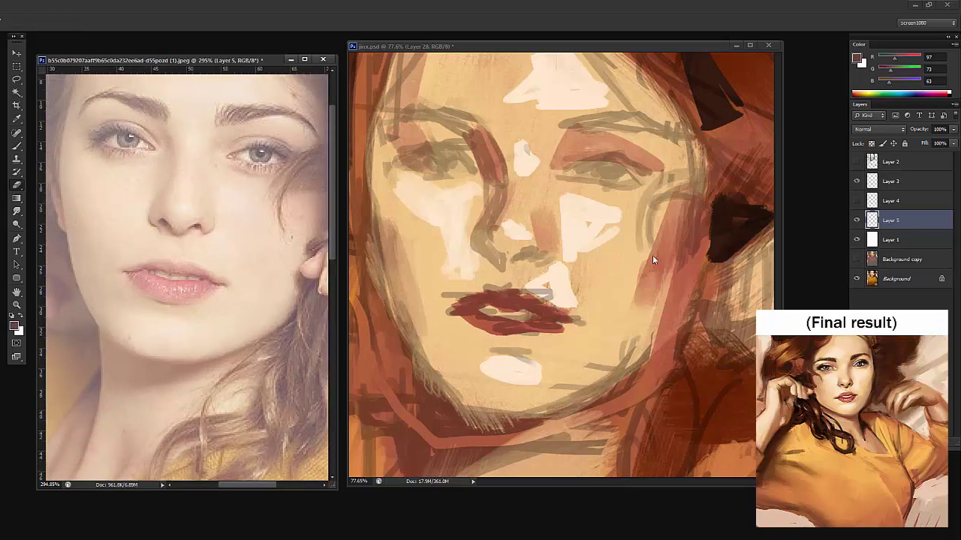
Switch to the painting and paint both nostrils as dark brown triangular shapes with a small hard brush on Layer 28
click(557, 262)
key(b)
right_click(558, 262)
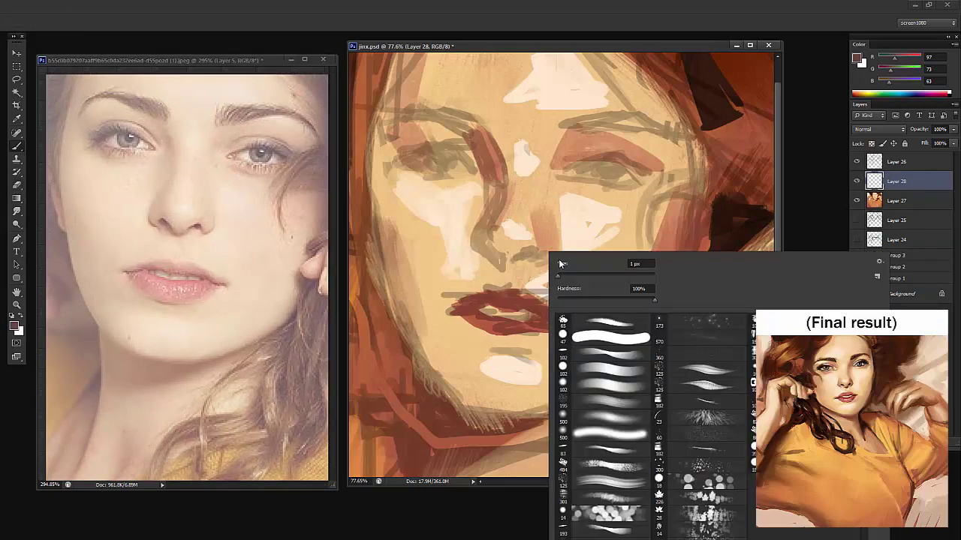
click(520, 258)
drag(538, 262, 523, 257)
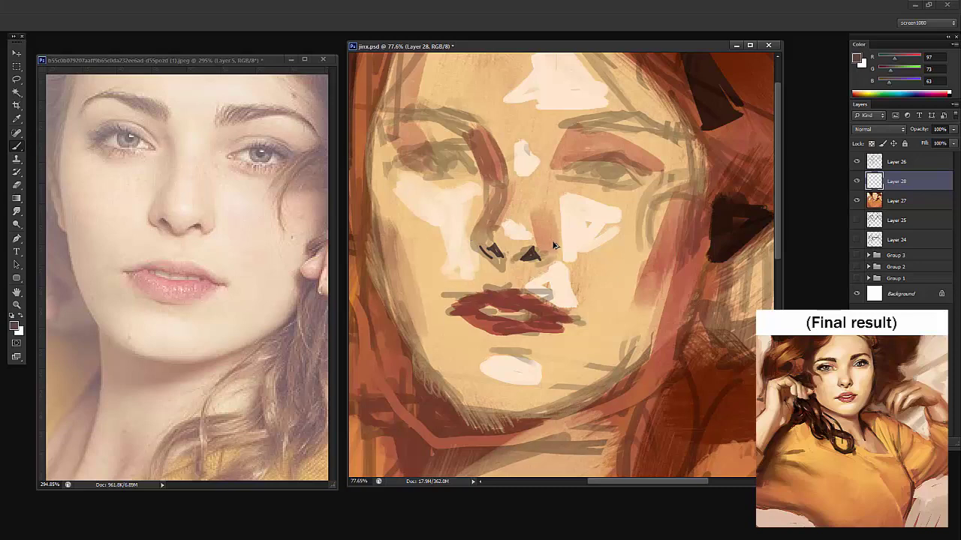
Choose another eraser tip, adjust its size, and soften the painted nostrils by partly erasing them
key(e)
right_click(533, 214)
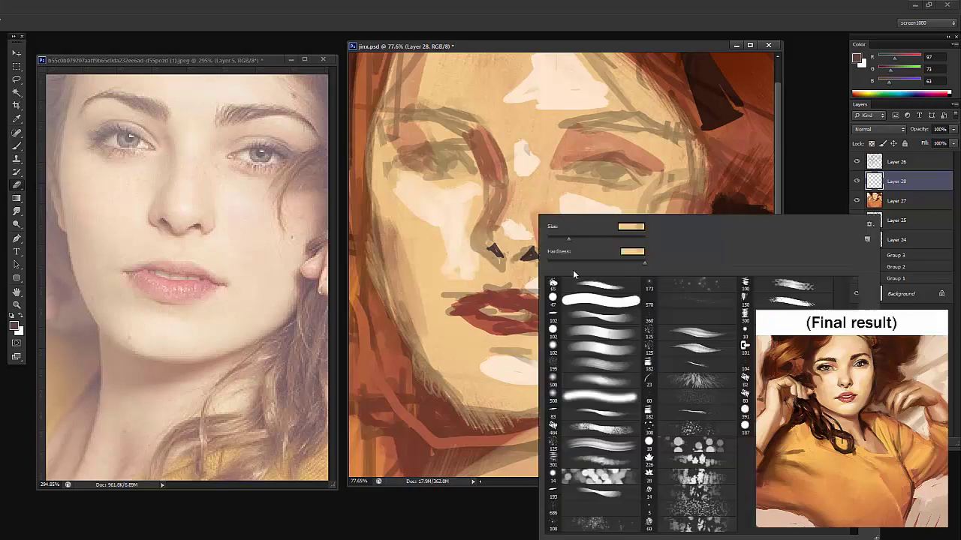
click(577, 366)
click(605, 237)
drag(488, 244, 572, 258)
Define the wings of the nose and the shadow beside the inner eye on the painting with a smaller brush in thin dark strokes
key(b)
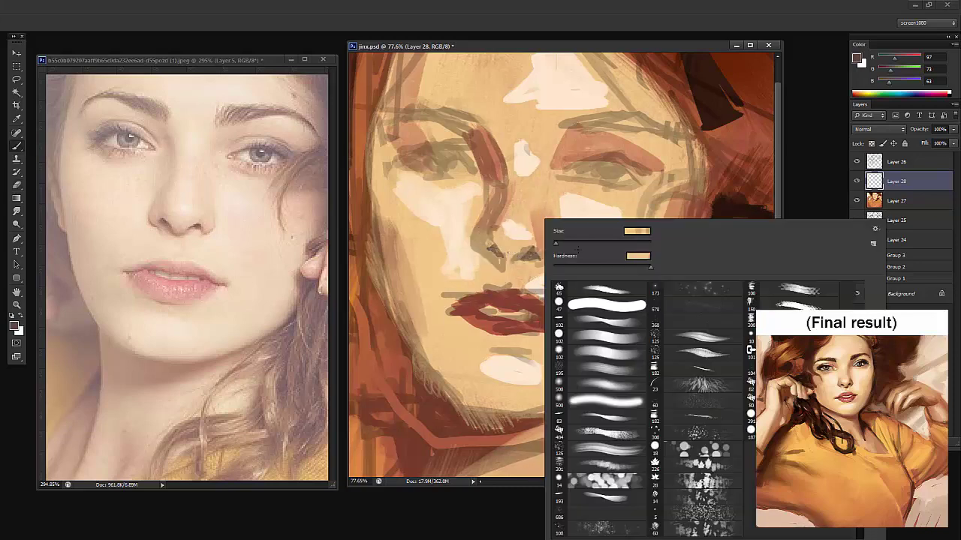
right_click(545, 222)
click(561, 246)
click(476, 251)
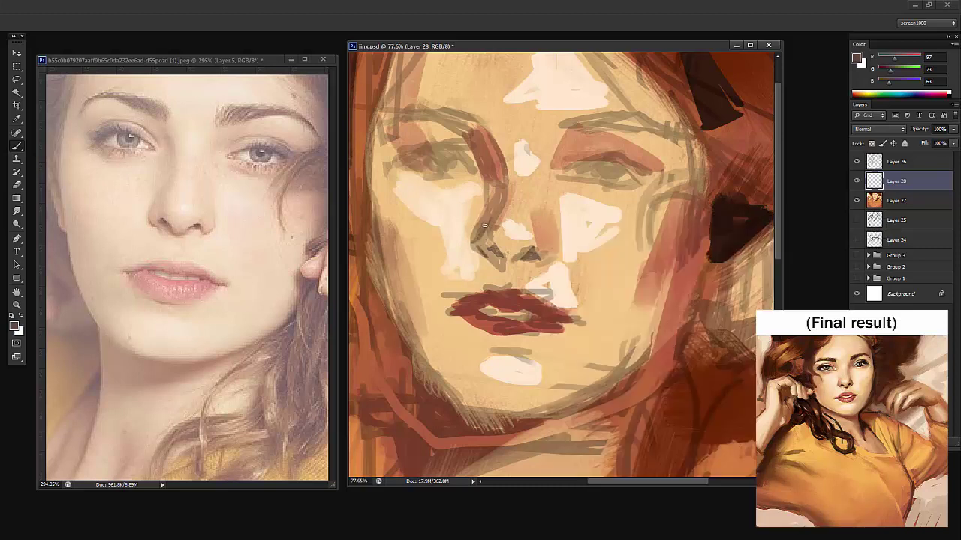
mouse_move(495, 210)
mouse_down()
mouse_move(482, 235)
mouse_move(487, 259)
mouse_move(553, 259)
mouse_move(547, 221)
mouse_move(558, 255)
mouse_up()
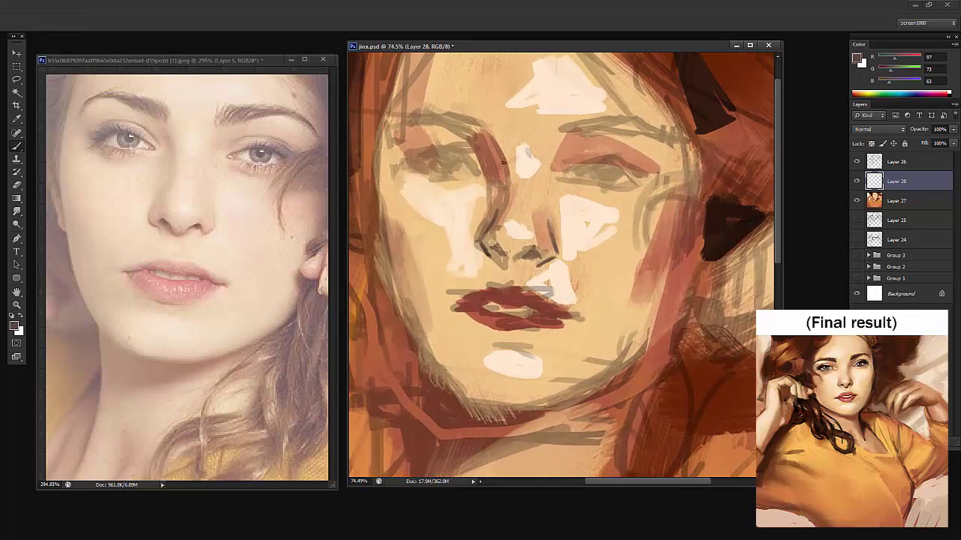
drag(460, 148, 478, 174)
Choose a 32 px textured brush and mark the dark iris in the painted eye on the darker side of the nose
key(z)
drag(484, 141, 467, 166)
alt+click(586, 169)
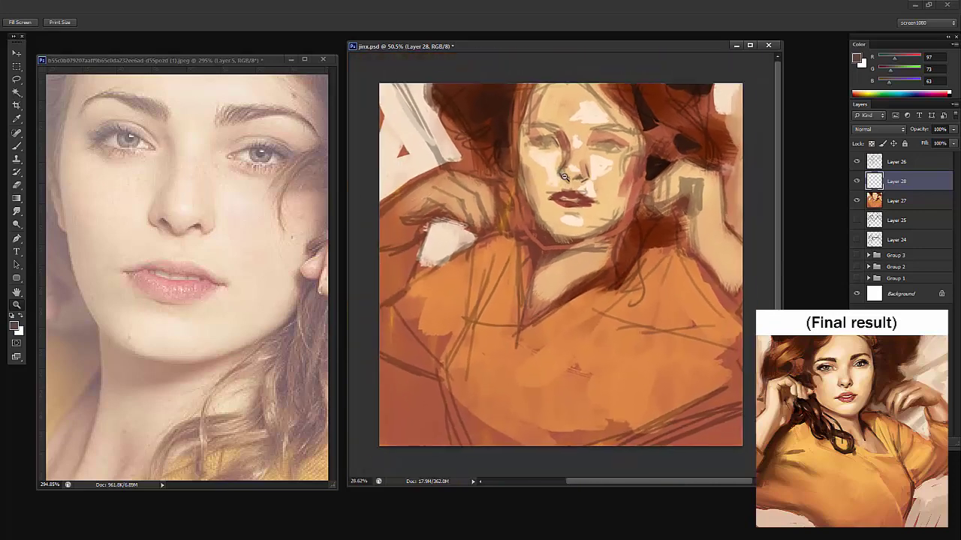
alt+click(264, 201)
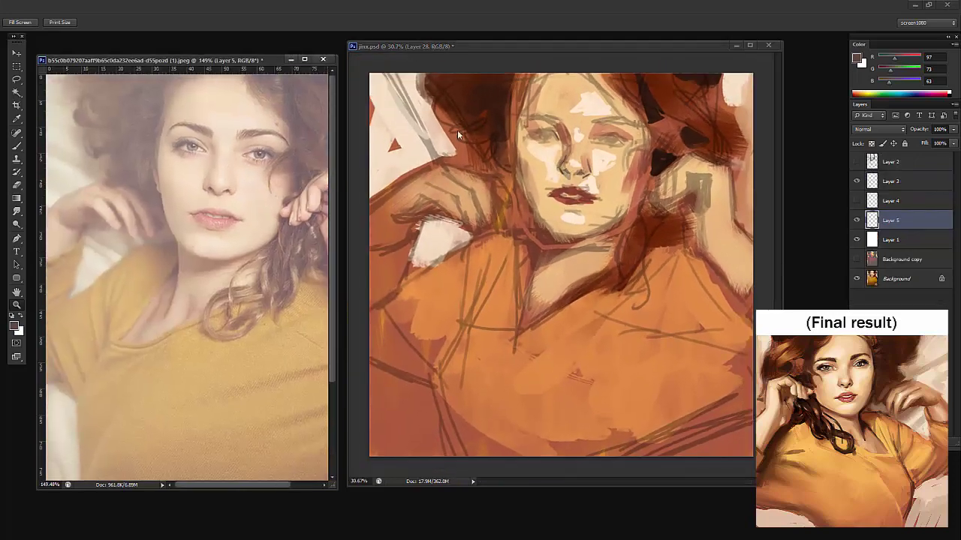
key(b)
right_click(594, 140)
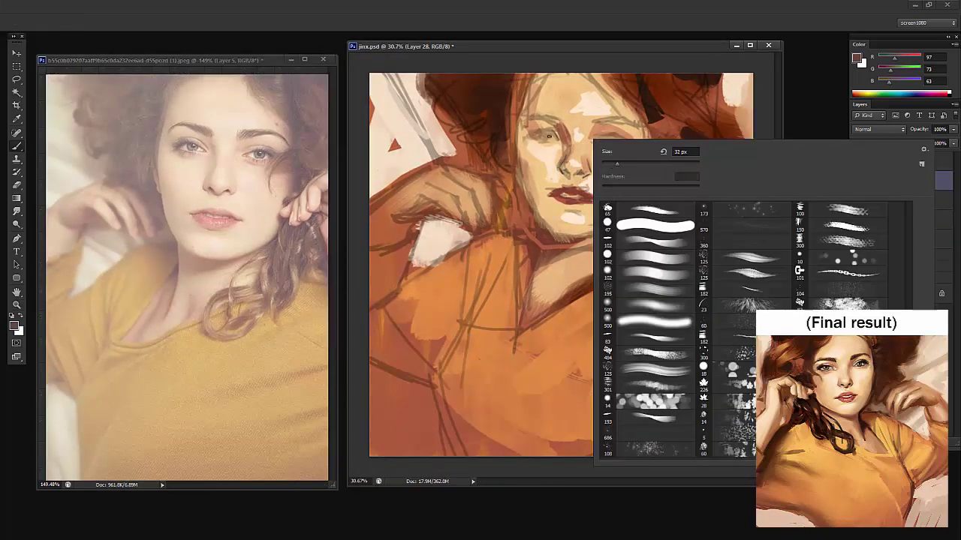
click(548, 136)
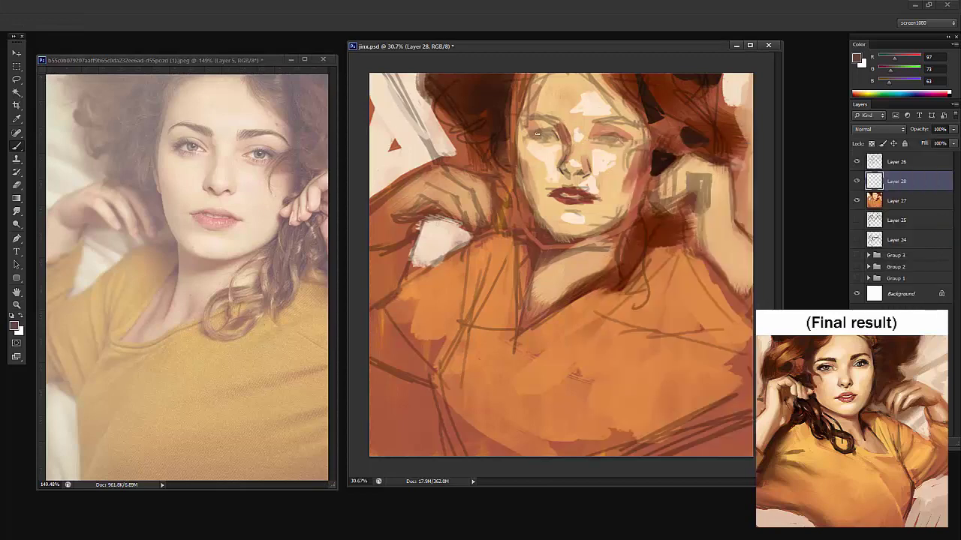
Try marking the eye's outer corner on the reference photo with a small brush, and undo the marks
key(z)
mouse_move(541, 132)
mouse_down()
mouse_move(622, 142)
mouse_move(634, 186)
mouse_move(655, 207)
mouse_up()
key(b)
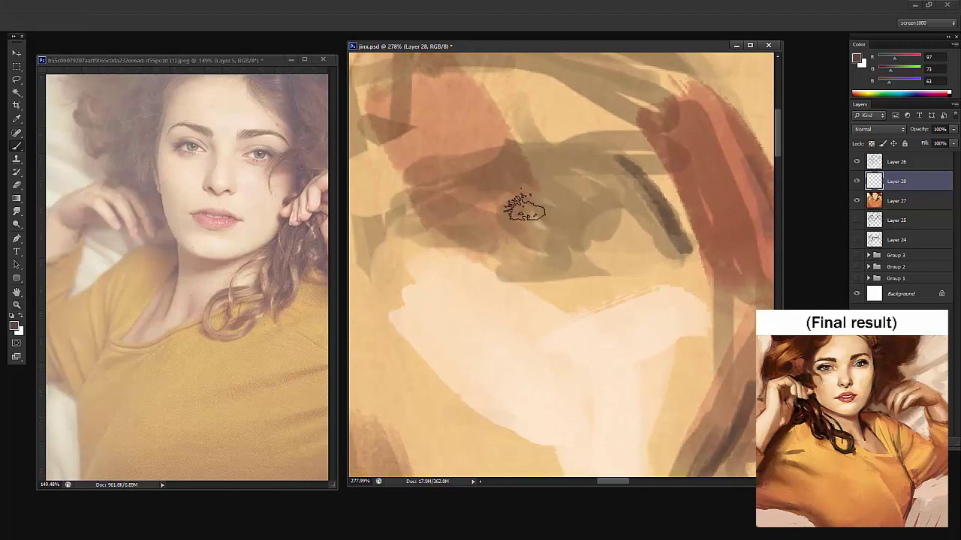
key(z)
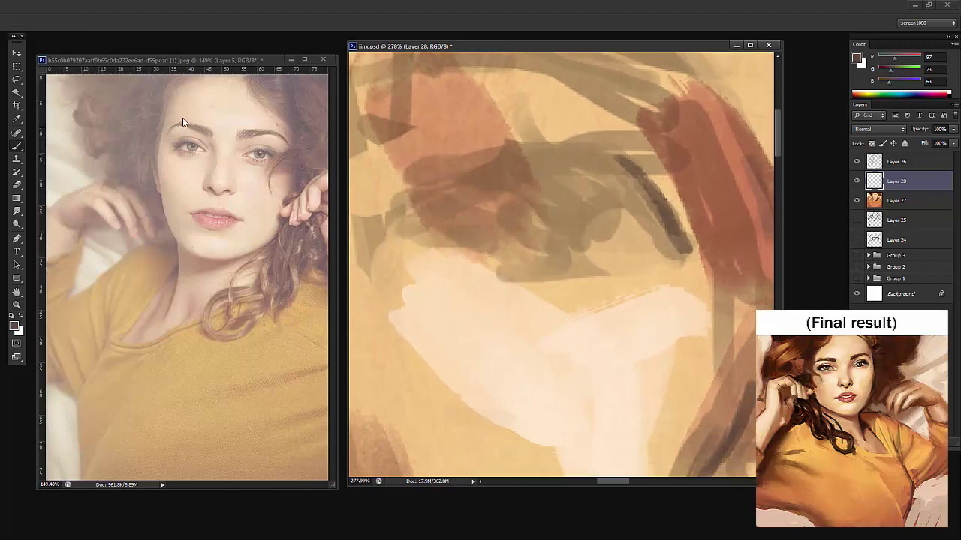
mouse_move(179, 123)
mouse_down()
mouse_move(196, 126)
mouse_move(198, 155)
mouse_up()
key(b)
right_click(215, 155)
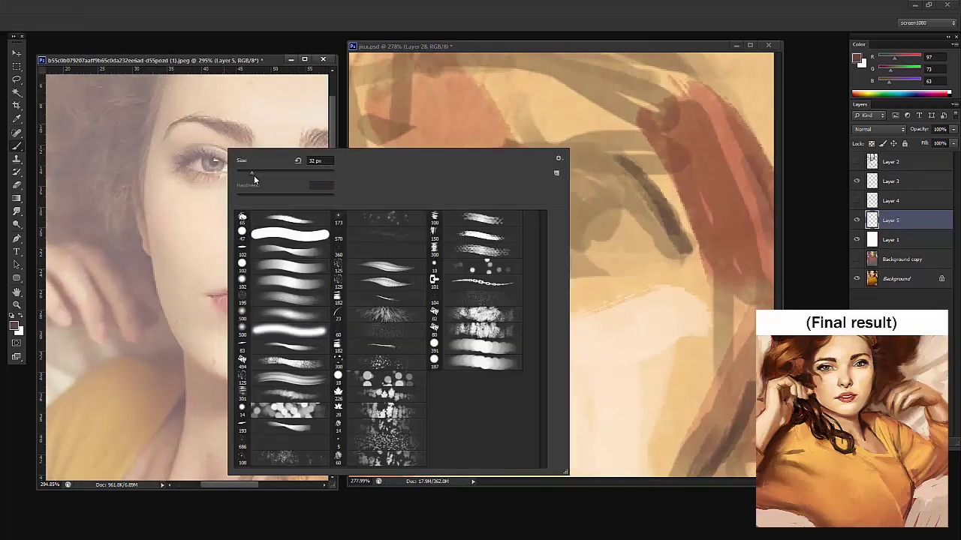
click(179, 167)
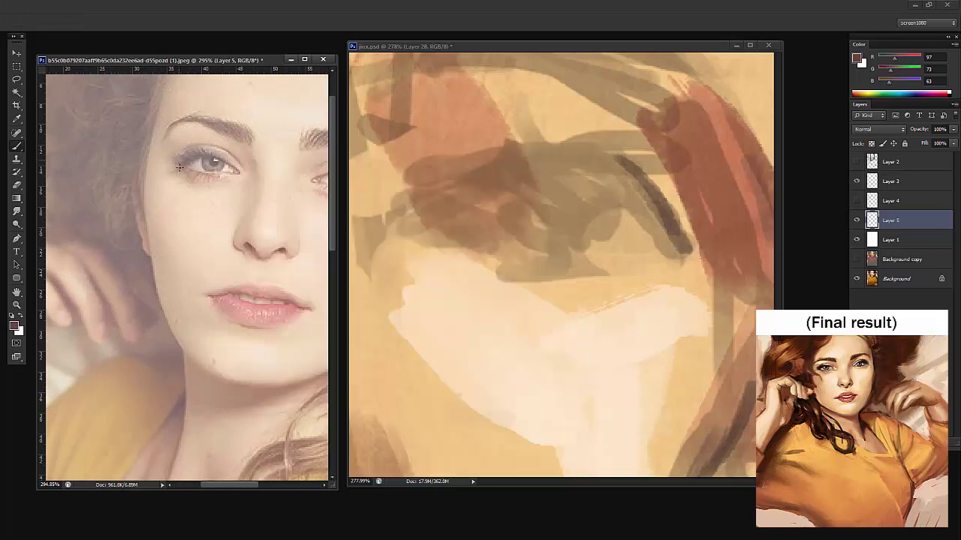
right_click(208, 157)
drag(187, 160, 201, 150)
key(ctrl+z)
click(570, 199)
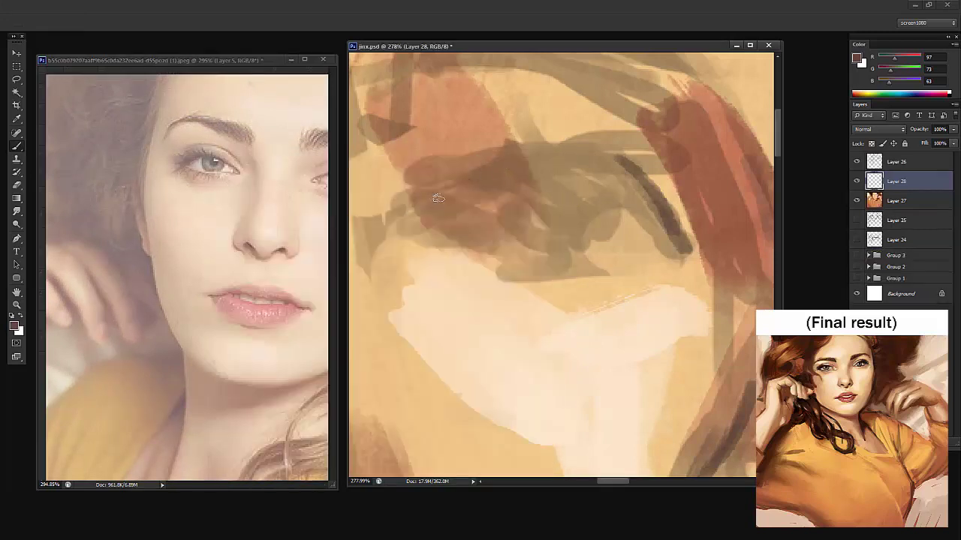
Paint a dark stroke along the upper lash line of the portrait's left-hand eye on Layer 28
mouse_move(506, 163)
mouse_down()
mouse_move(415, 208)
mouse_move(403, 202)
mouse_move(432, 179)
mouse_move(486, 167)
mouse_move(469, 192)
mouse_move(423, 213)
mouse_up()
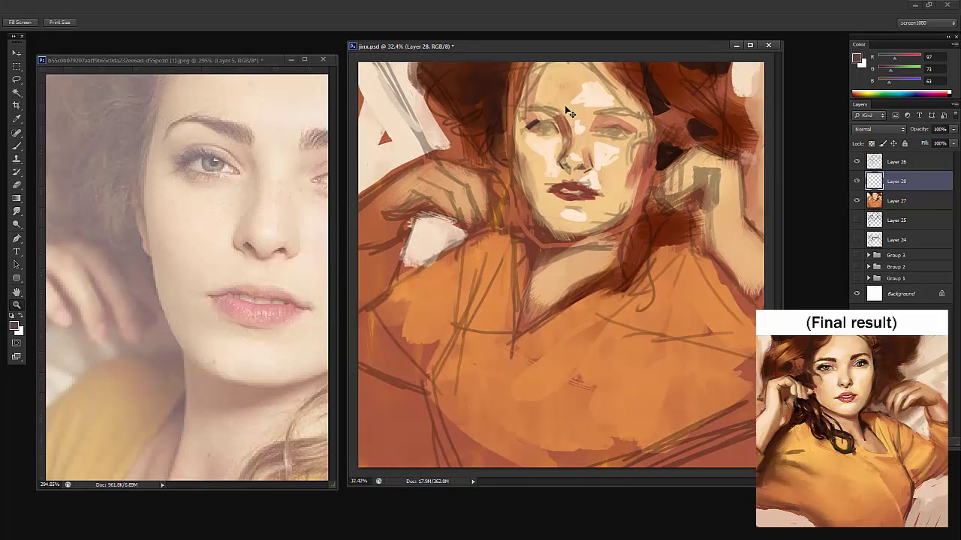
click(296, 192)
mouse_move(281, 193)
mouse_down()
mouse_move(241, 205)
mouse_move(260, 197)
mouse_up()
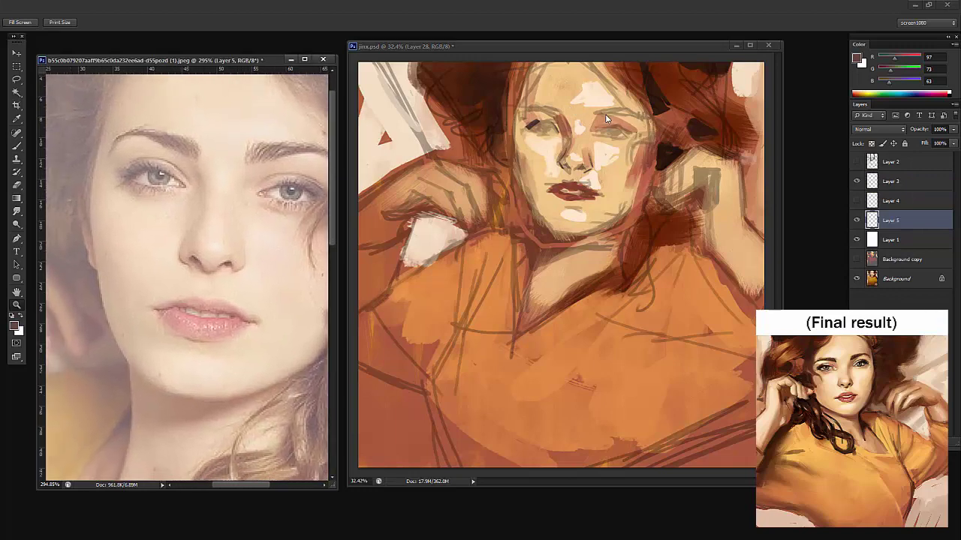
click(607, 119)
drag(559, 102, 593, 105)
key(e)
key(b)
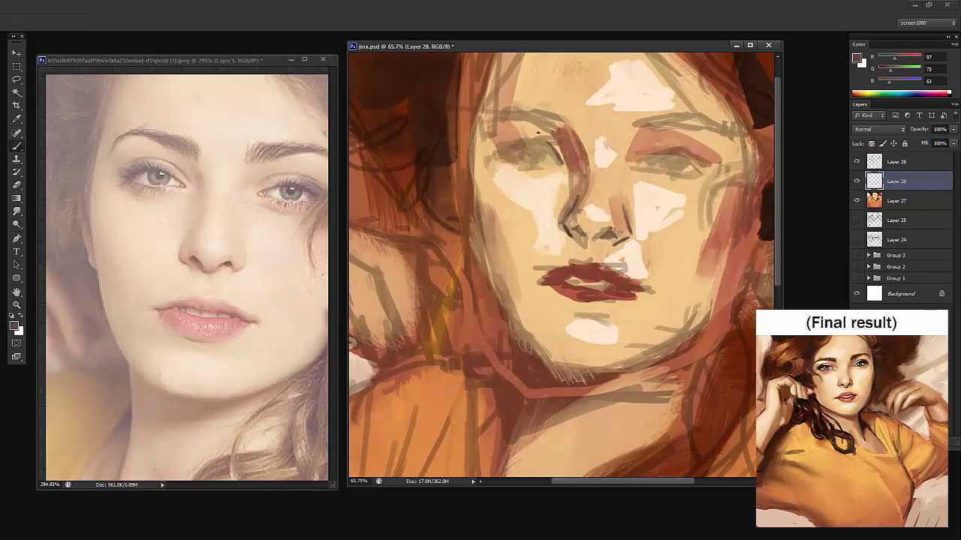
Build up the dark upper lash line on the left-hand eye and block in the one on the right-hand eye
scroll(511, 150, down, 3)
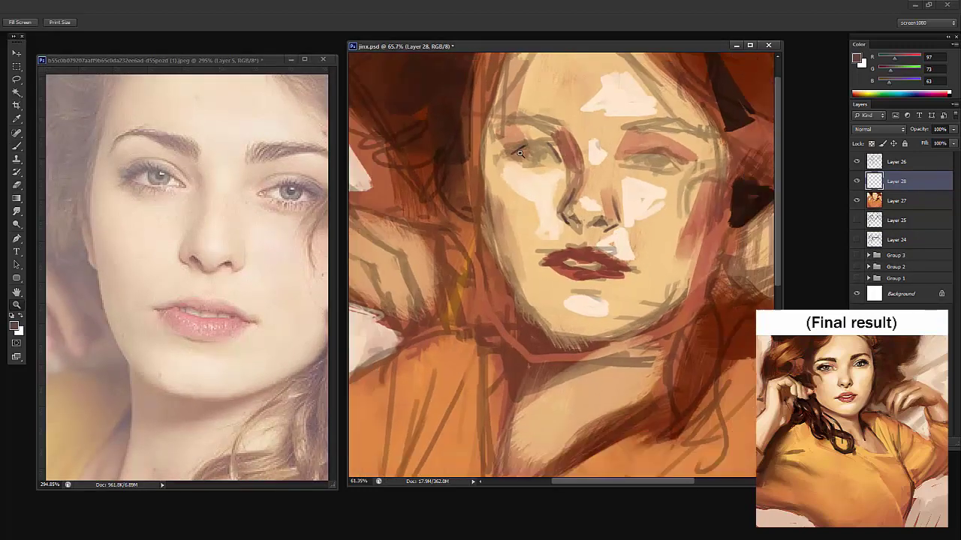
right_click(523, 126)
drag(523, 126, 532, 127)
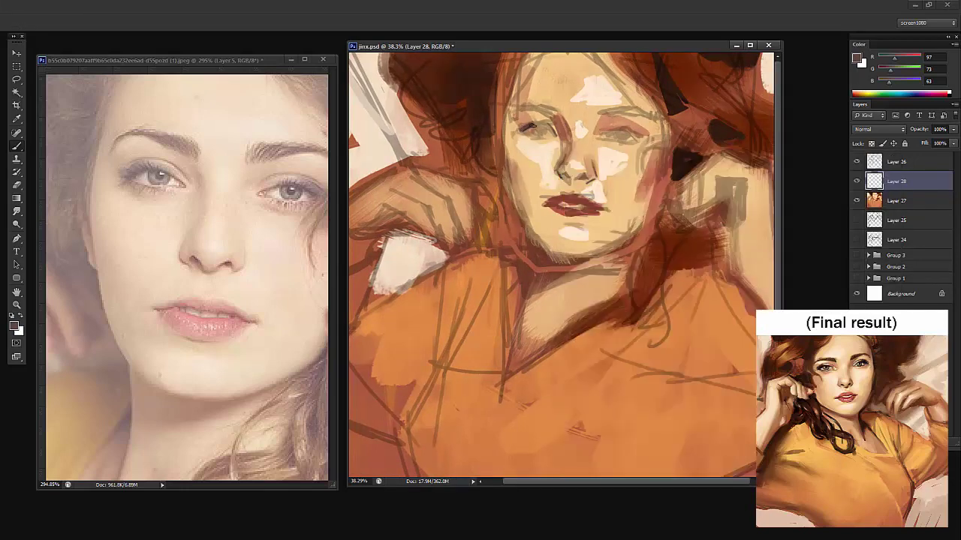
right_click(551, 122)
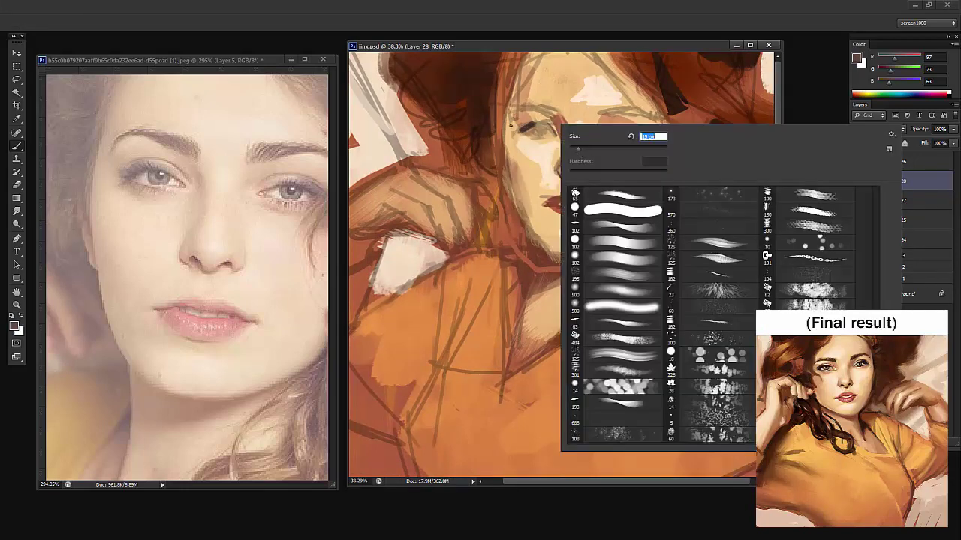
key(Escape)
key(z)
drag(546, 121, 562, 141)
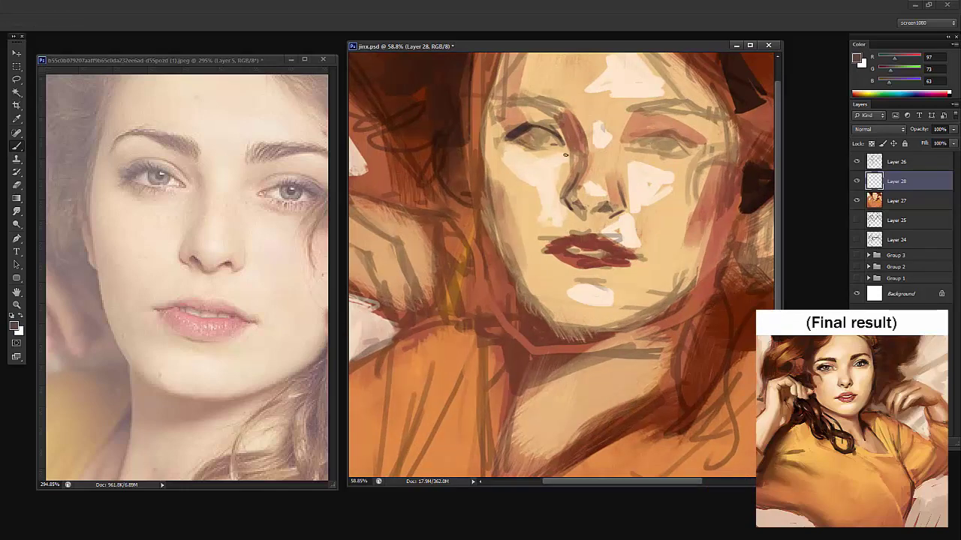
drag(284, 217, 251, 222)
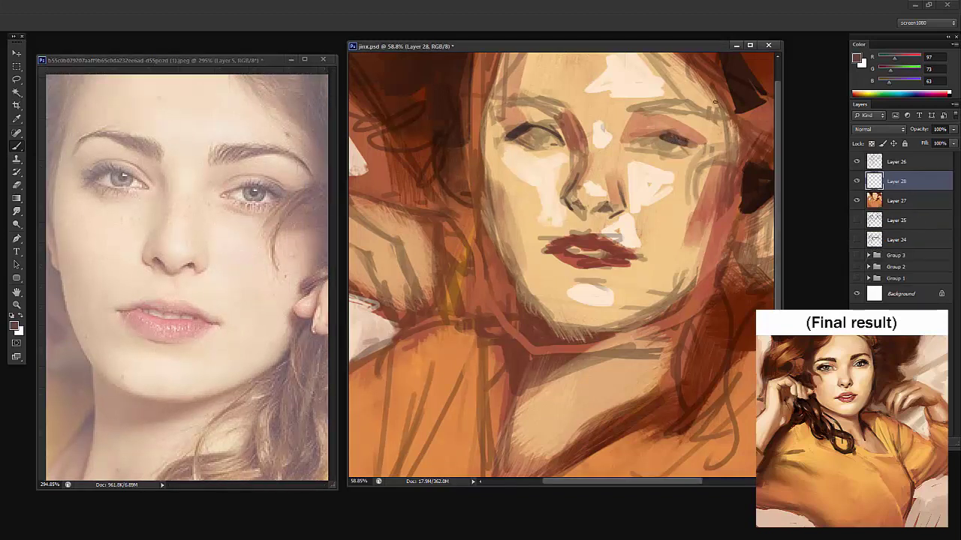
Paint both eyebrows as tapered strokes in a dark brown sampled from the hair
alt+click(740, 74)
mouse_move(662, 133)
mouse_down()
mouse_move(686, 141)
mouse_move(632, 138)
mouse_move(662, 107)
mouse_move(635, 117)
mouse_move(678, 110)
mouse_move(712, 118)
mouse_move(664, 109)
mouse_move(691, 107)
mouse_up()
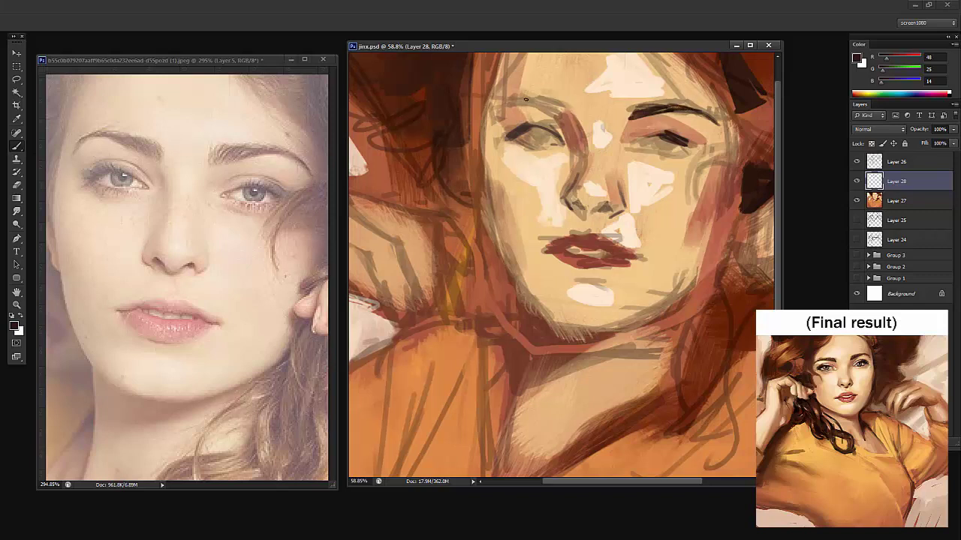
drag(525, 98, 567, 109)
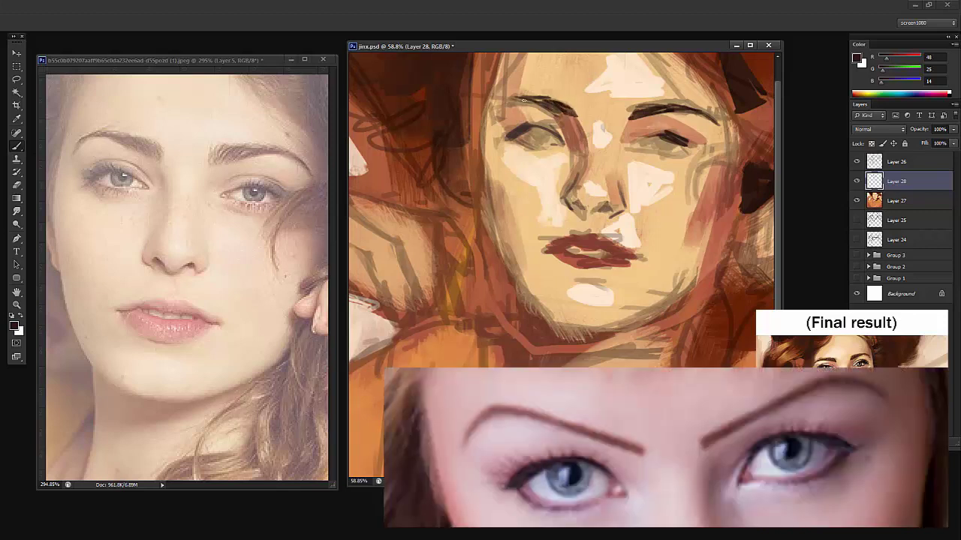
drag(569, 111, 534, 97)
drag(502, 111, 511, 103)
mouse_move(587, 114)
mouse_down()
mouse_move(552, 117)
mouse_move(564, 119)
mouse_up()
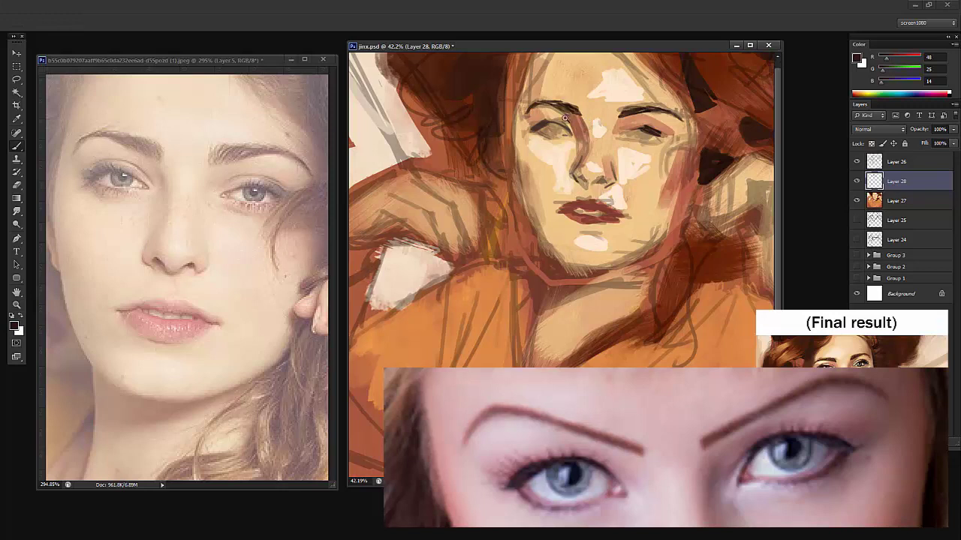
click(565, 118)
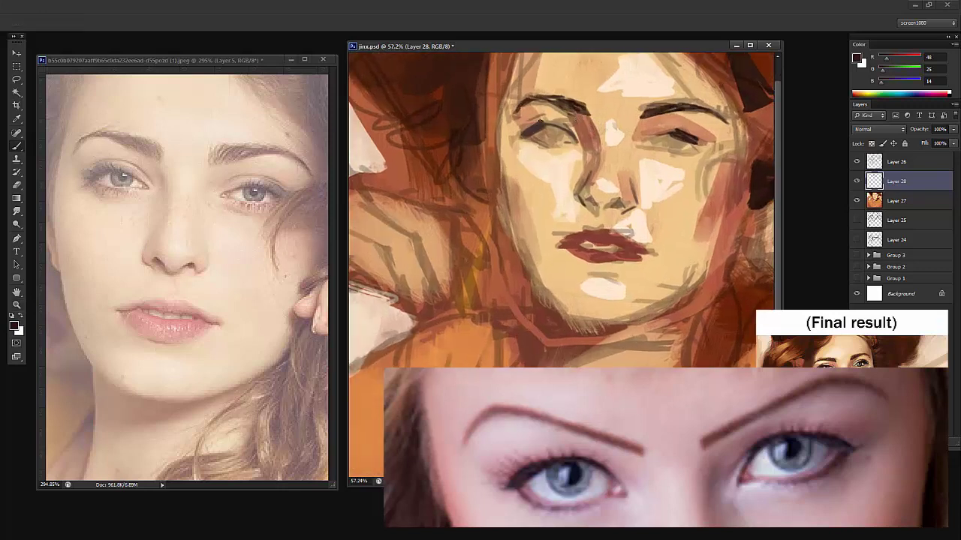
Draw thin dark eyelid lines over both eyes with a smaller brush
mouse_move(535, 125)
mouse_down()
mouse_move(521, 128)
mouse_move(581, 127)
mouse_up()
key(z)
right_click(595, 136)
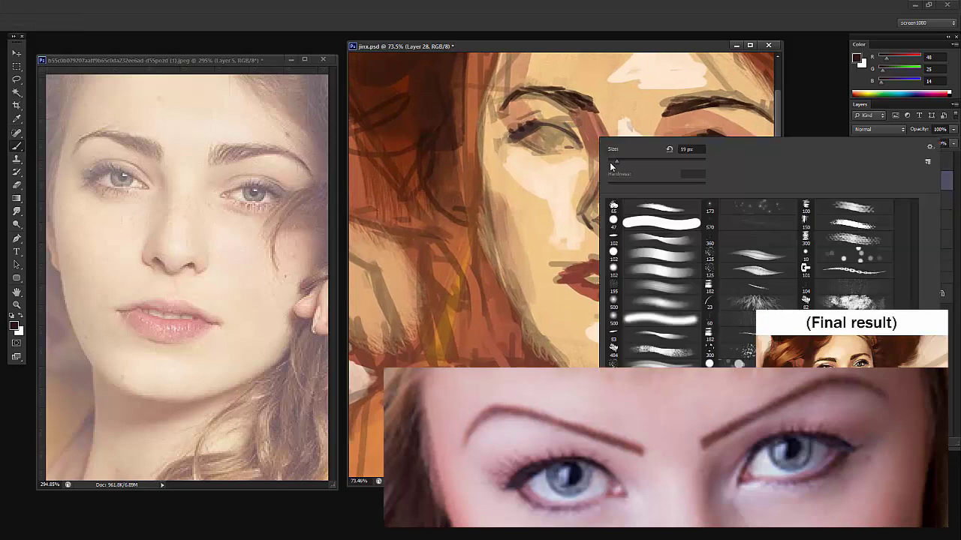
key(Return)
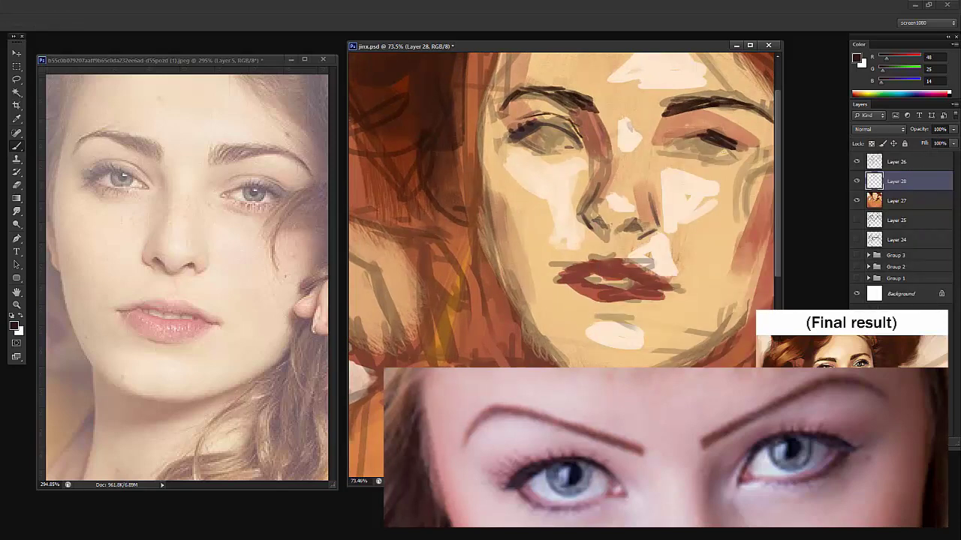
drag(713, 143, 620, 130)
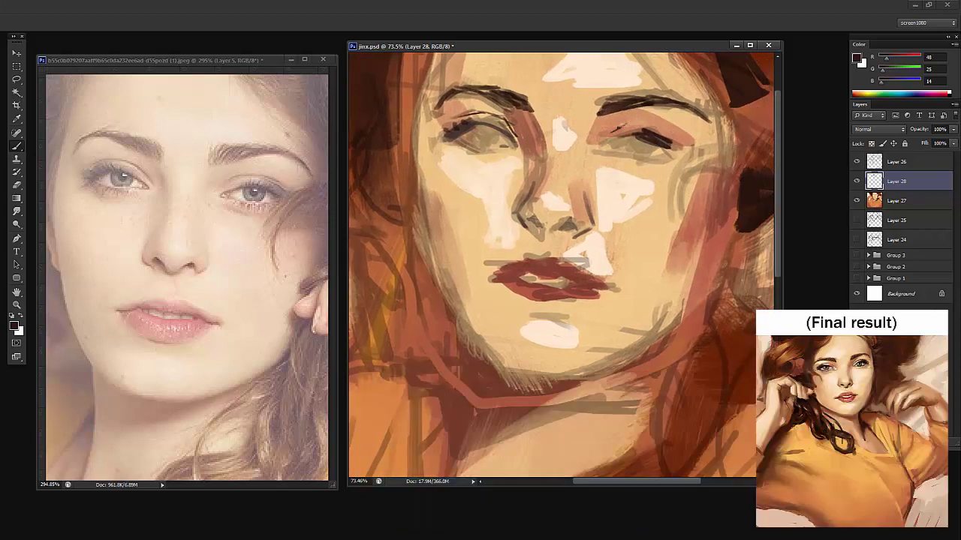
drag(683, 135, 654, 123)
Refine the right-hand eye's lash line and darken the hair edge along the left side of the face
right_click(523, 127)
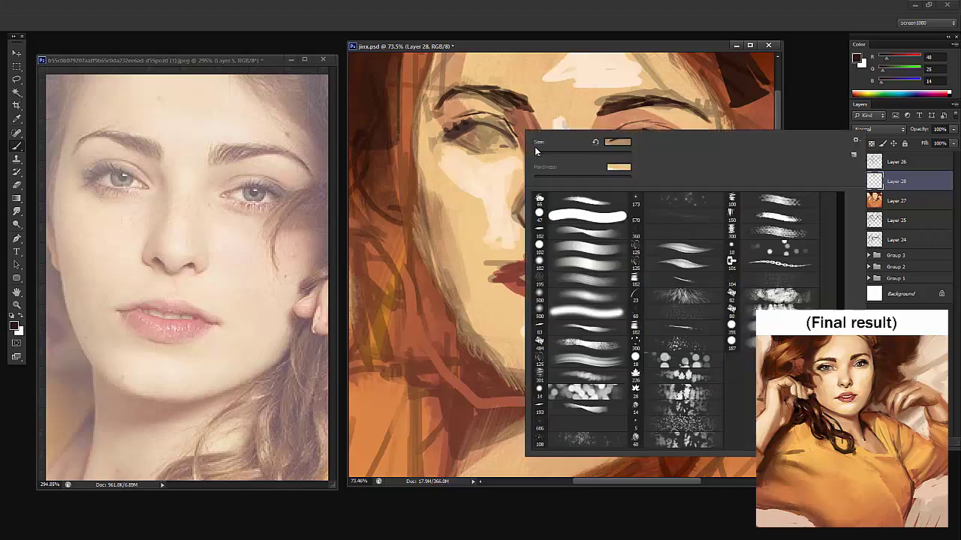
drag(535, 149, 561, 150)
click(484, 132)
key(z)
drag(518, 126, 485, 133)
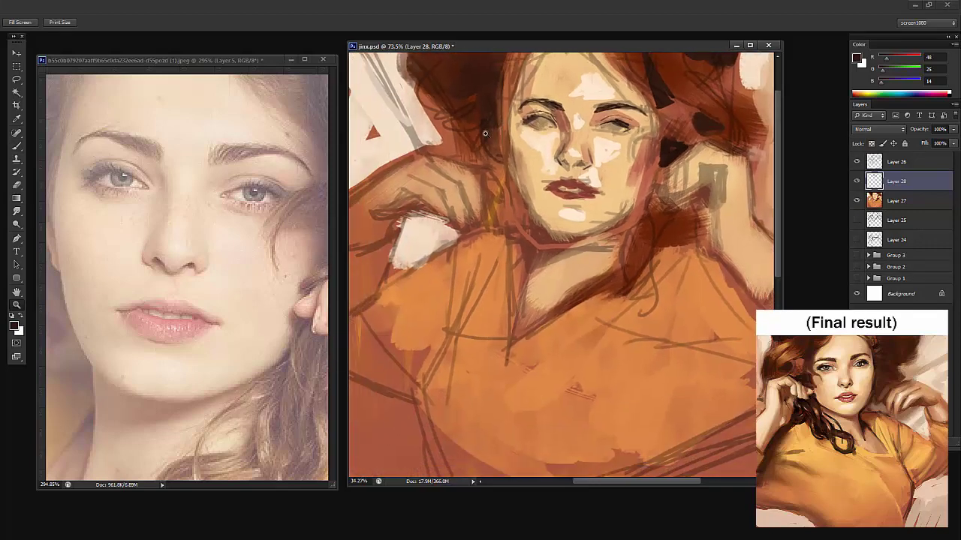
mouse_move(612, 125)
mouse_down()
mouse_move(638, 128)
mouse_move(583, 151)
mouse_move(621, 142)
mouse_move(597, 121)
mouse_up()
key(e)
key(b)
key(z)
key(b)
key(e)
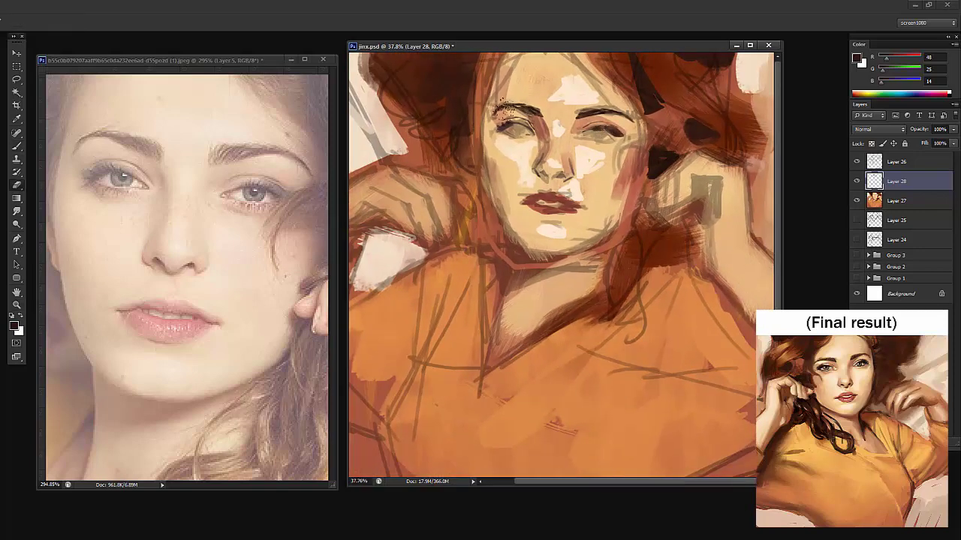
key(b)
mouse_move(494, 69)
mouse_down()
mouse_move(473, 127)
mouse_move(485, 168)
mouse_up()
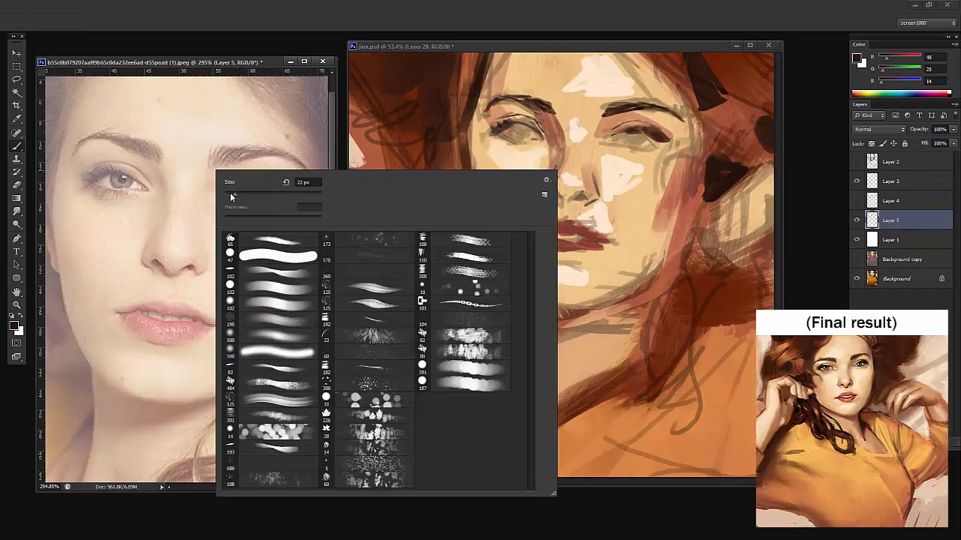
Mark both irises on the reference photo with angular strokes, and delete the markup layer, Layer 5
click(120, 186)
mouse_move(120, 184)
mouse_down()
mouse_move(159, 182)
mouse_move(173, 208)
mouse_up()
key(ctrl+z)
right_click(160, 182)
click(107, 184)
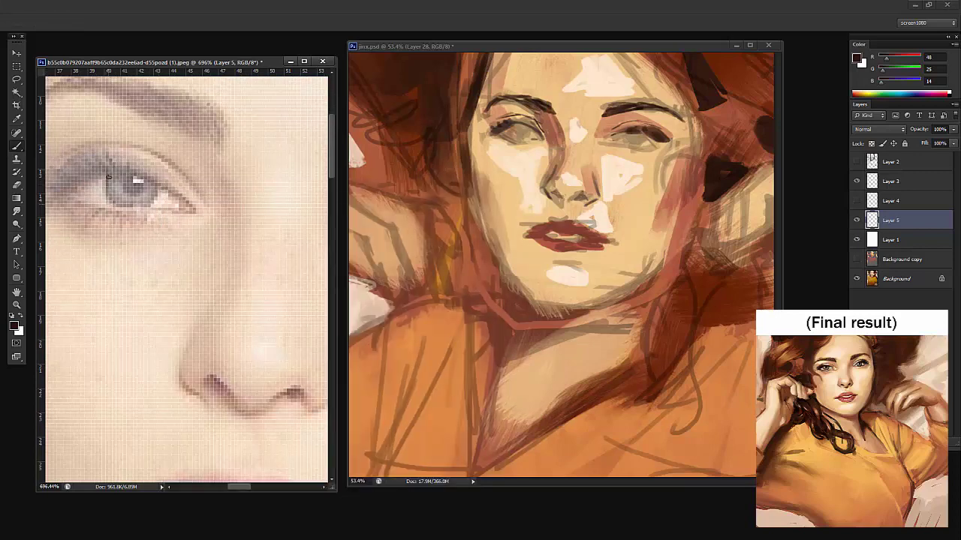
mouse_move(110, 174)
mouse_down()
mouse_move(104, 205)
mouse_move(159, 182)
mouse_move(159, 206)
mouse_up()
mouse_move(159, 181)
mouse_down()
mouse_move(157, 204)
mouse_move(150, 201)
mouse_up()
scroll(150, 201, down, 1)
key(b)
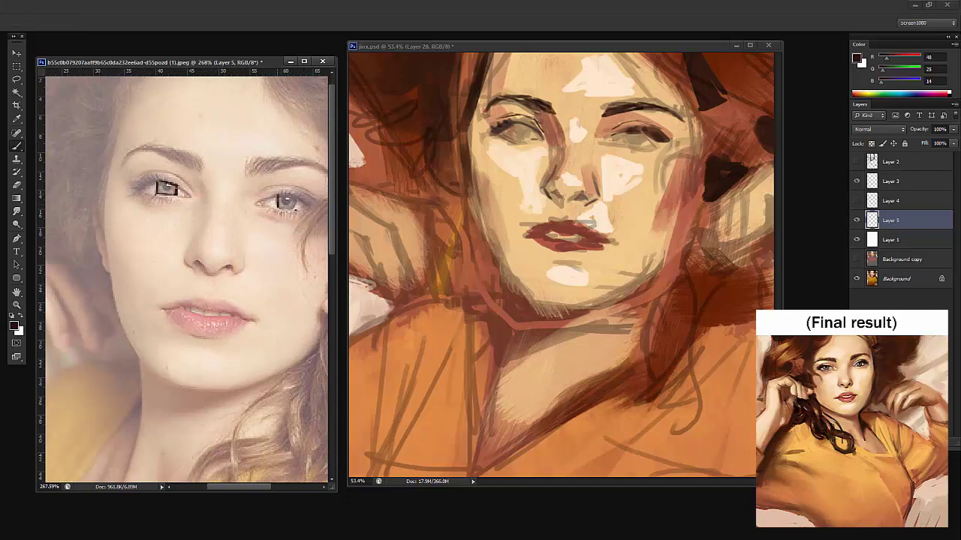
drag(277, 207, 294, 210)
key(Delete)
click(590, 147)
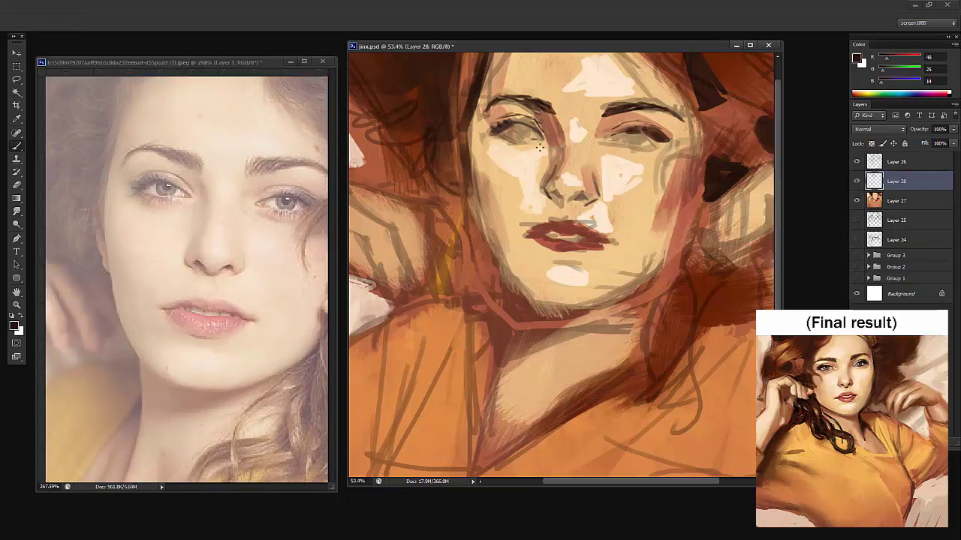
Paint dark irises in both eyes and retouch around them with sampled light skin and dark brown tones
right_click(550, 156)
drag(522, 125, 517, 124)
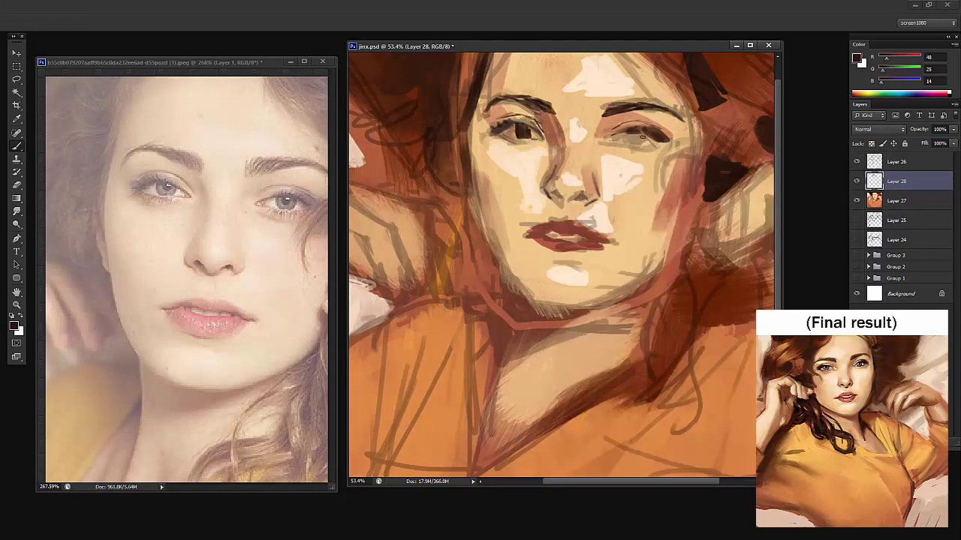
drag(634, 140, 638, 135)
alt+click(514, 135)
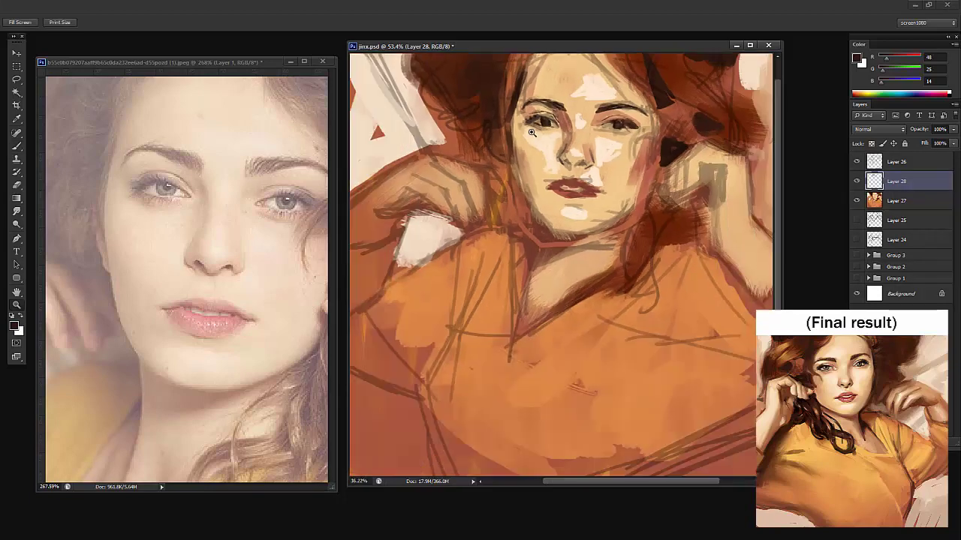
drag(530, 141, 542, 141)
alt+click(557, 131)
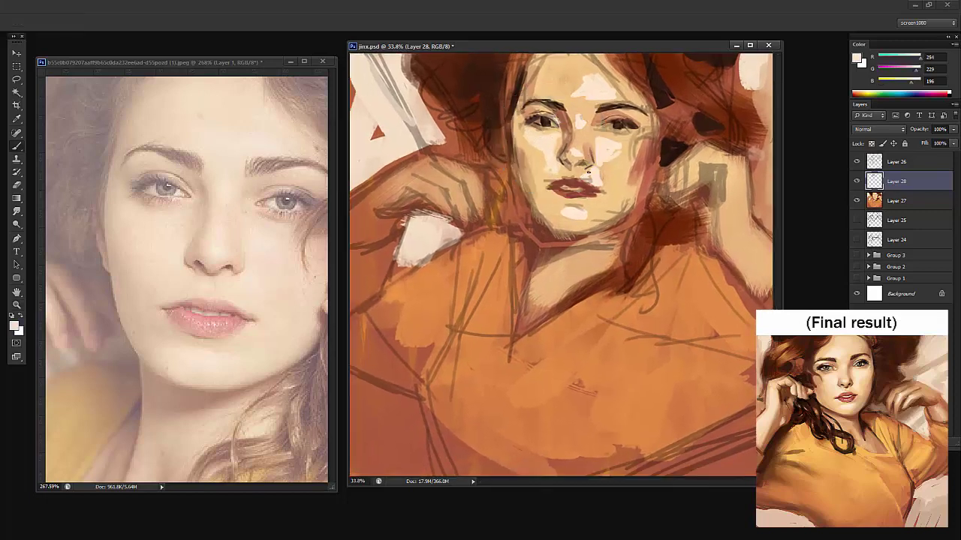
alt+click(624, 124)
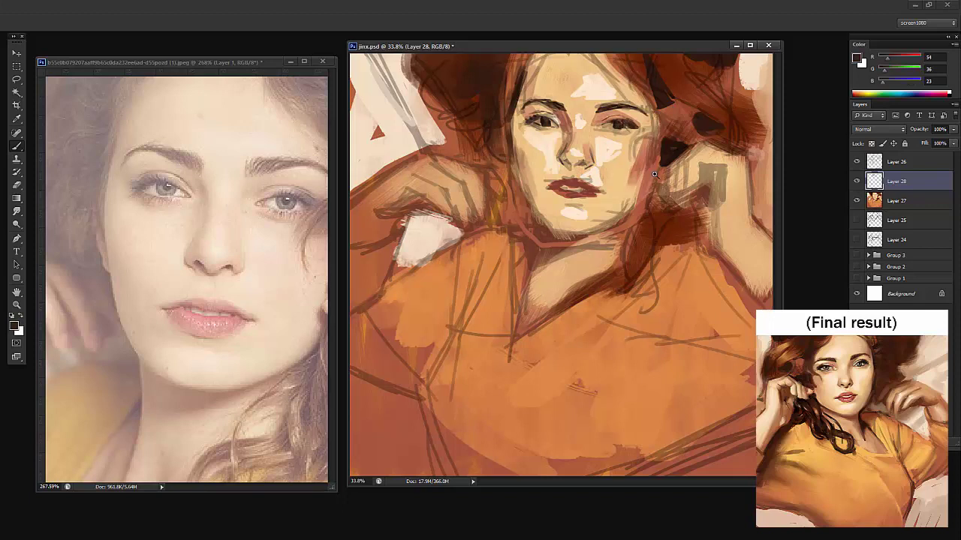
Compare the whole painting with the full reference photo, and with Layer 28 hidden and shown
mouse_move(655, 174)
mouse_down()
mouse_move(459, 189)
mouse_move(482, 191)
mouse_up()
drag(231, 203, 223, 215)
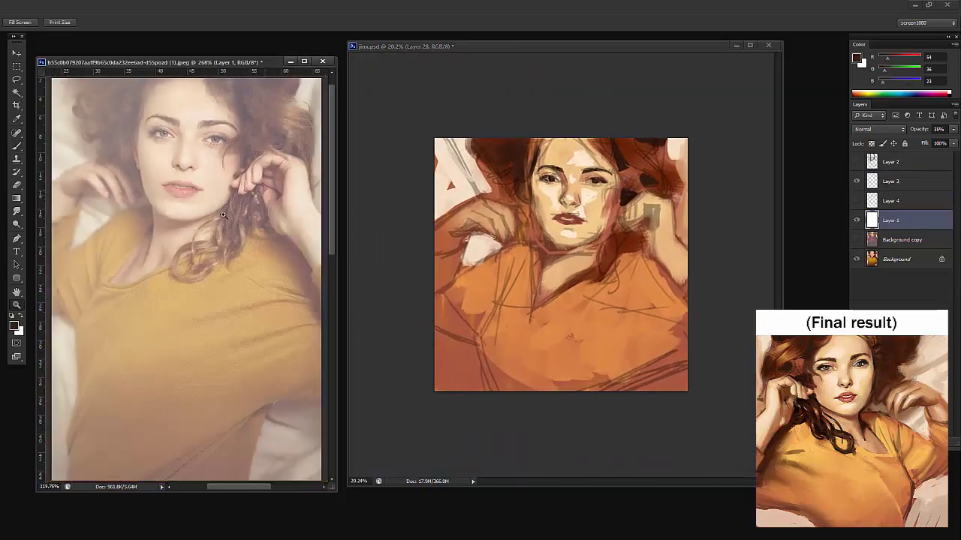
alt+click(225, 216)
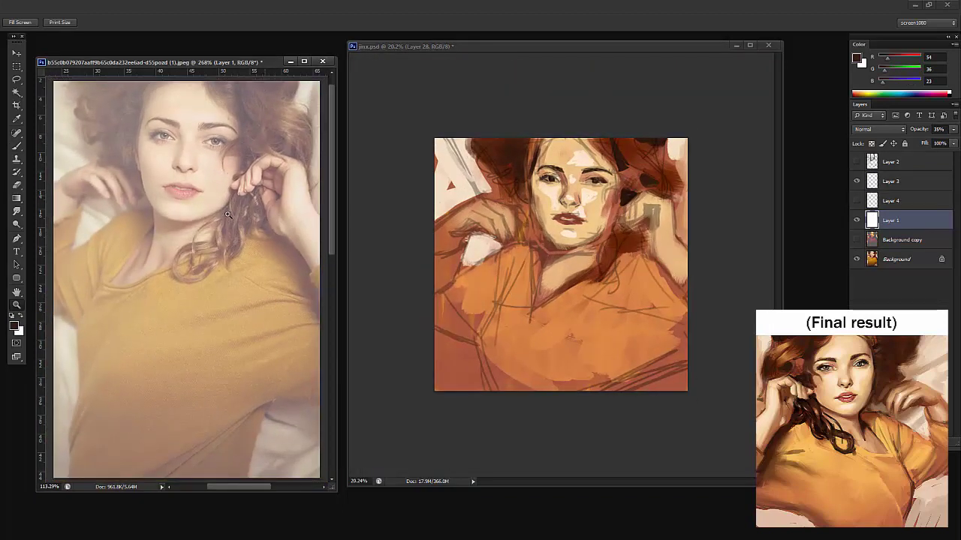
click(571, 226)
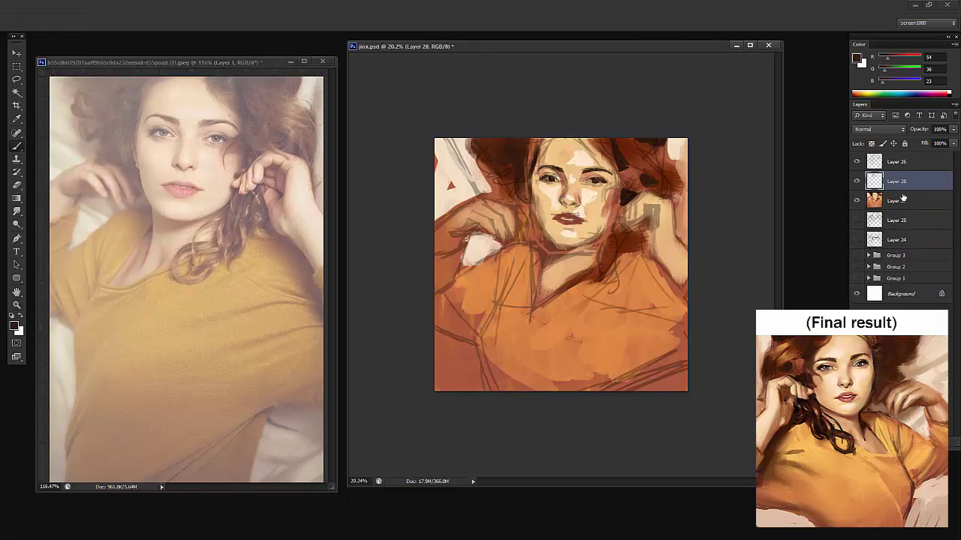
click(856, 183)
click(857, 183)
drag(586, 134, 597, 143)
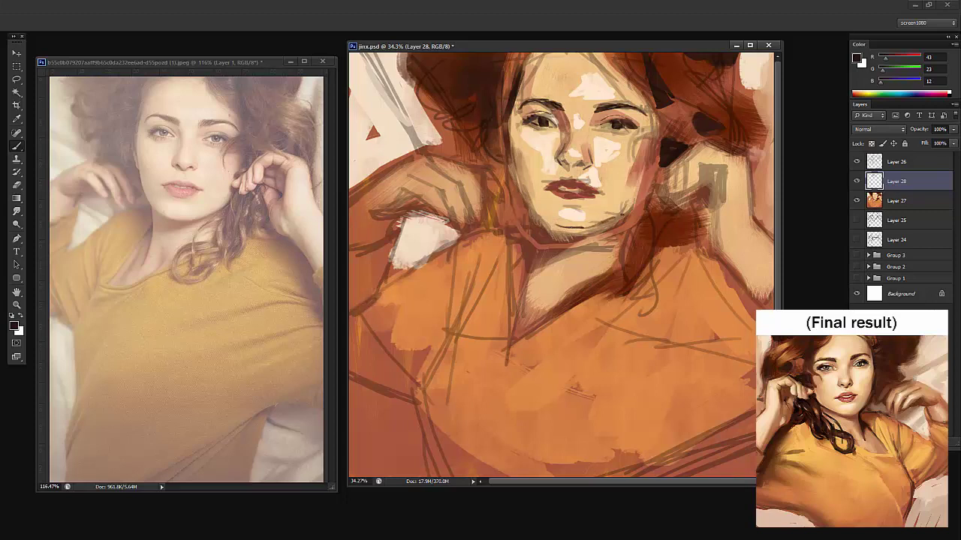
Darken the outline of the jaw and chin on Layer 28 and soften the strokes by erasing
drag(585, 226, 644, 202)
drag(524, 203, 515, 181)
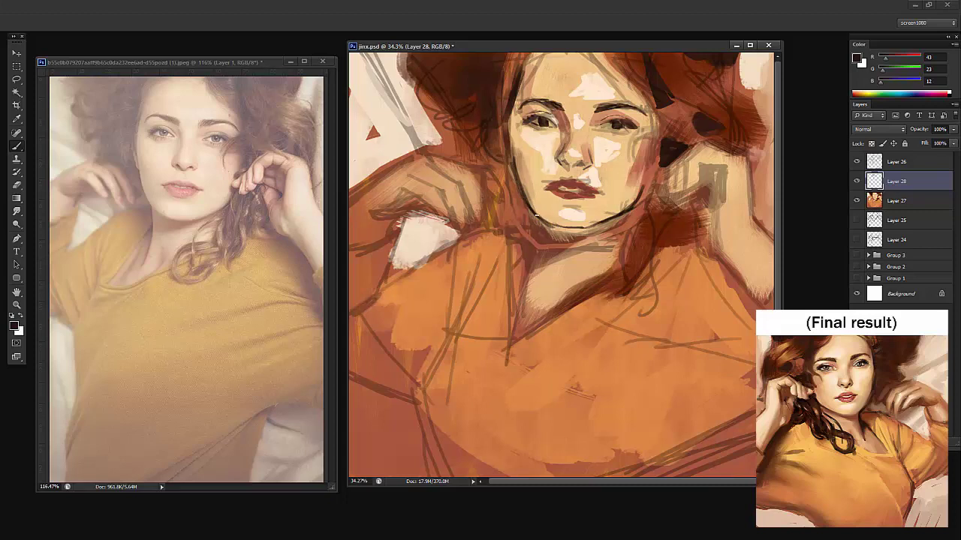
key(e)
mouse_move(554, 222)
mouse_down()
mouse_move(577, 224)
mouse_move(548, 222)
mouse_move(546, 186)
mouse_move(596, 186)
mouse_move(562, 188)
mouse_up()
key(b)
key(e)
key(b)
Erase the sketch lines over the lips on Layer 26 and return to painting on Layer 28
click(906, 162)
key(e)
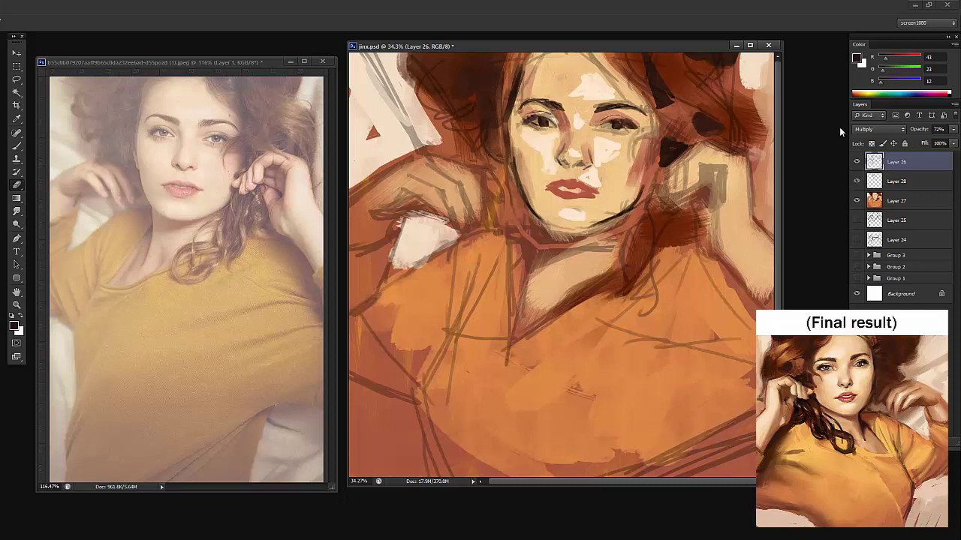
click(889, 182)
key(b)
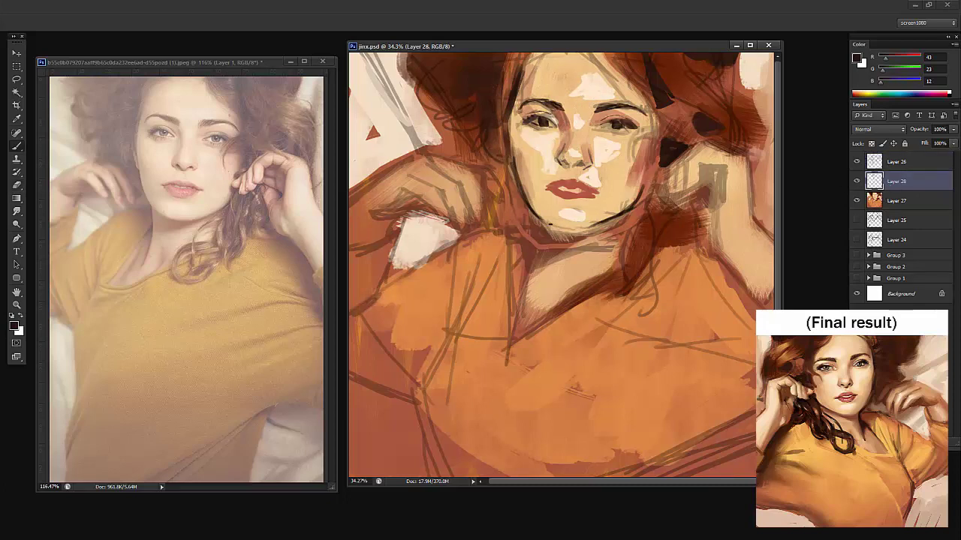
Rework the dark outline along the left side of the jaw, erasing part of it on Layer 28
mouse_move(549, 221)
mouse_down()
mouse_move(595, 223)
mouse_move(522, 201)
mouse_move(508, 155)
mouse_up()
key(alt+bracketright)
key(e)
key(ctrl+z)
click(893, 180)
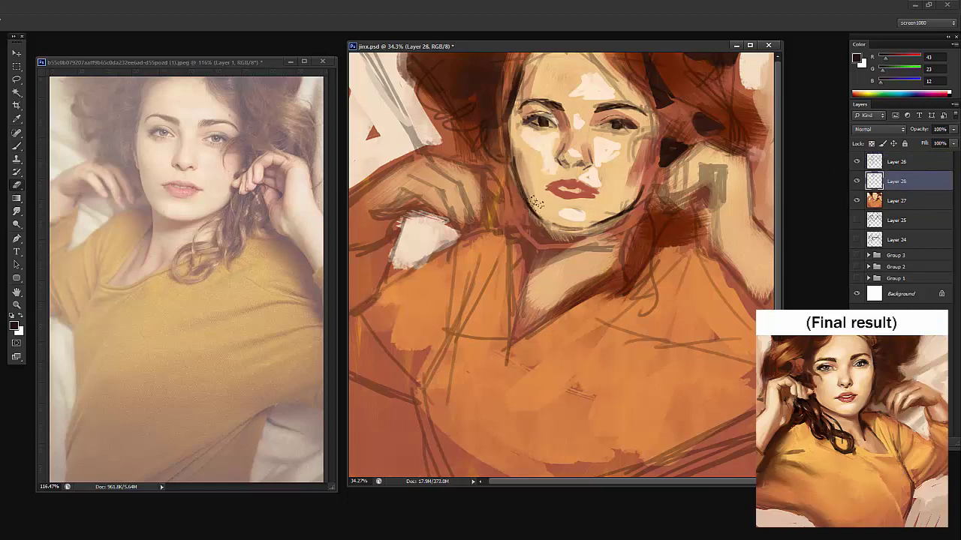
key(b)
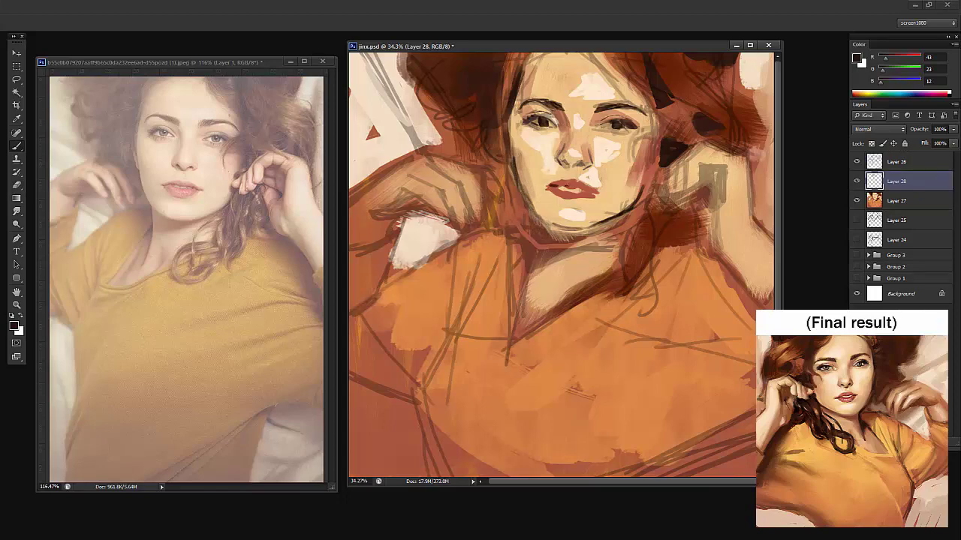
Paint the dark parting line between the lips and review the whole painting
mouse_move(573, 186)
mouse_down()
mouse_move(600, 187)
mouse_move(572, 189)
mouse_up()
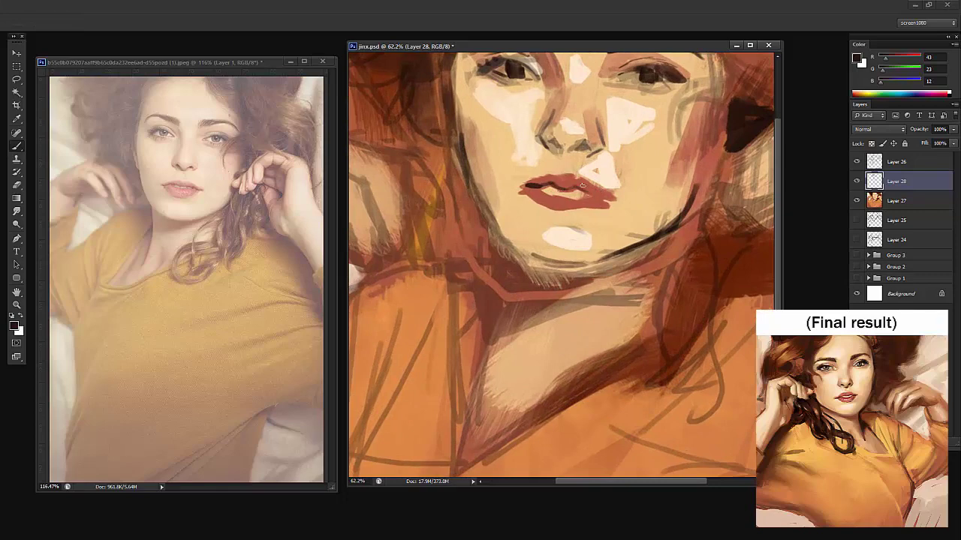
key(z)
drag(630, 201, 594, 201)
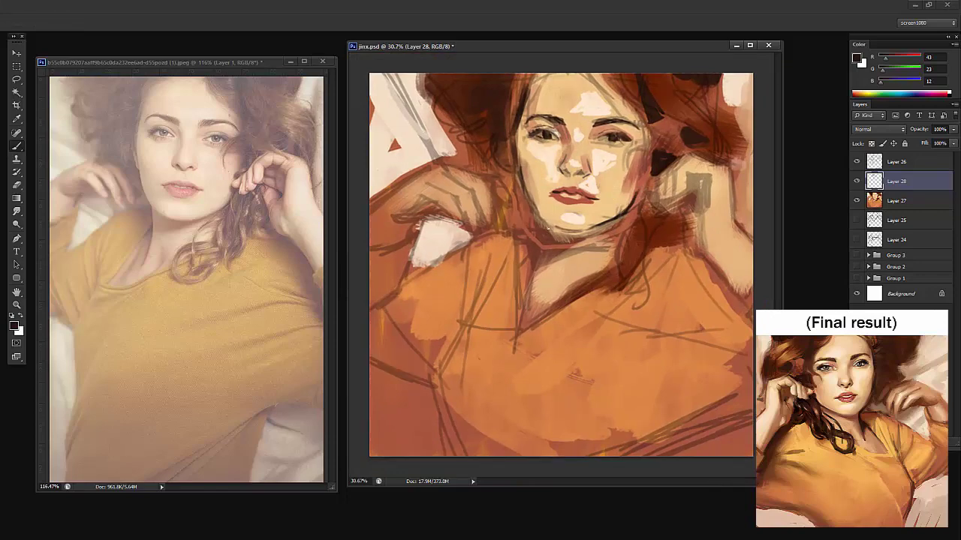
Paint black accent strokes along the neck, the left shoulder and collar, and the hair beside the face
drag(545, 241, 535, 281)
right_click(530, 233)
click(530, 250)
mouse_move(537, 240)
mouse_down()
mouse_move(532, 255)
mouse_move(539, 238)
mouse_up()
drag(511, 172, 519, 190)
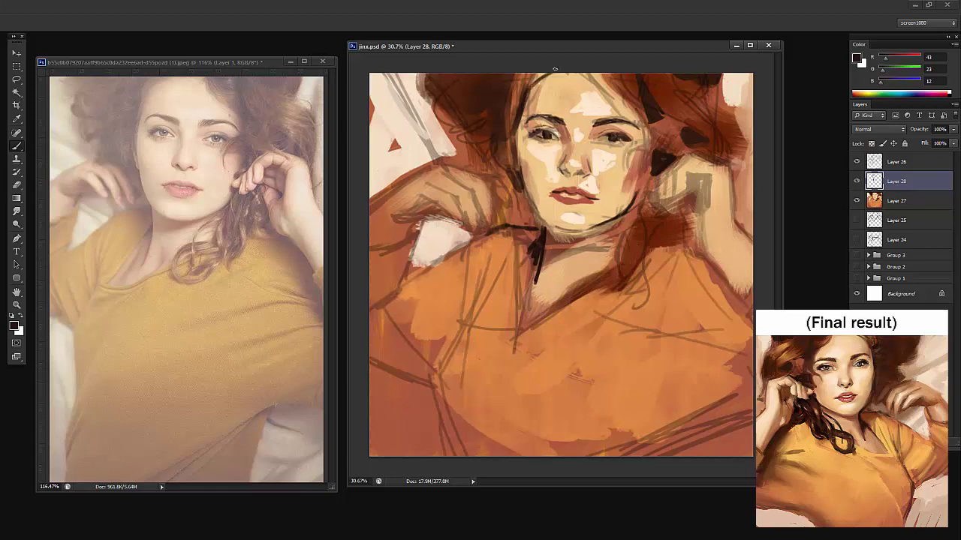
drag(515, 91, 500, 106)
Fill in the pale background above the left-hand arm with light cream tones sampled from the painting, using a larger brush
alt+click(441, 137)
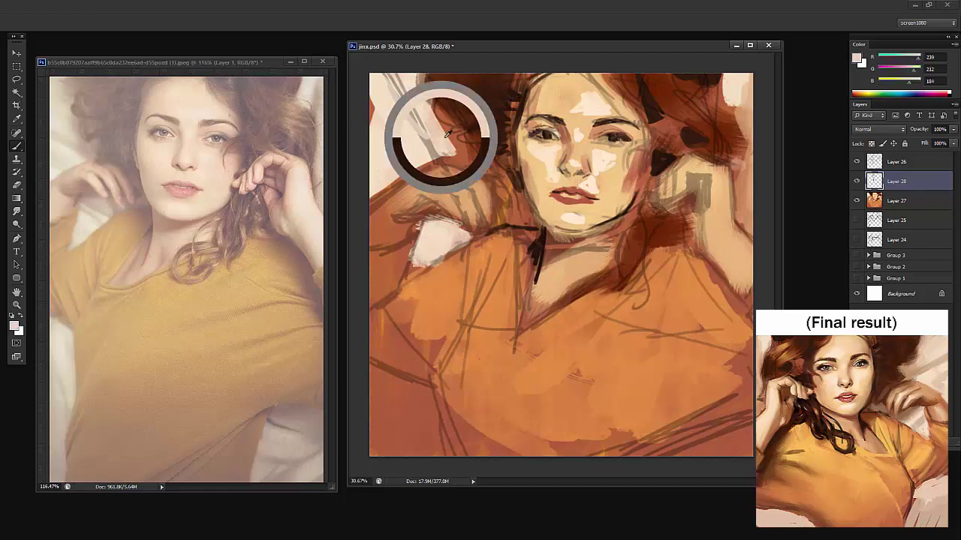
mouse_move(449, 134)
mouse_down()
mouse_move(467, 138)
mouse_move(456, 143)
mouse_move(466, 154)
mouse_up()
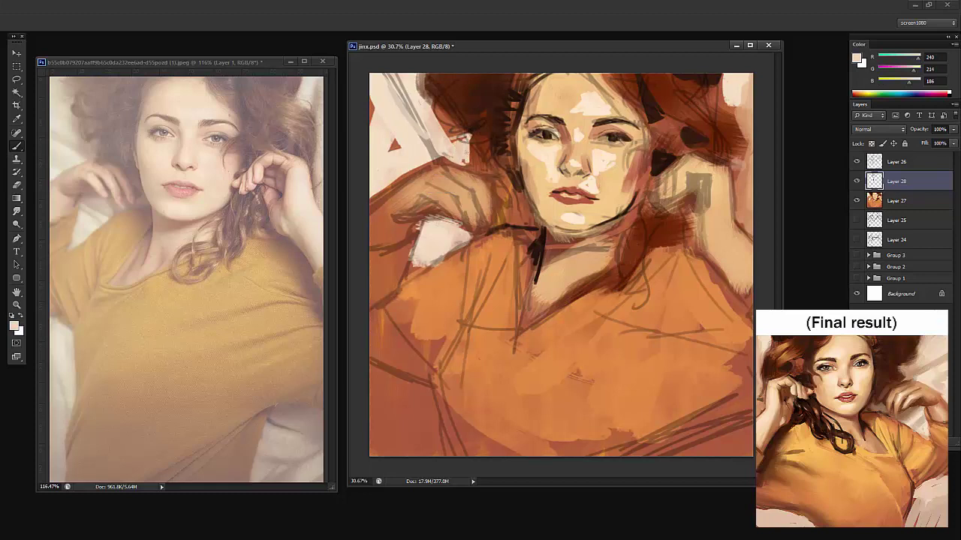
right_click(465, 138)
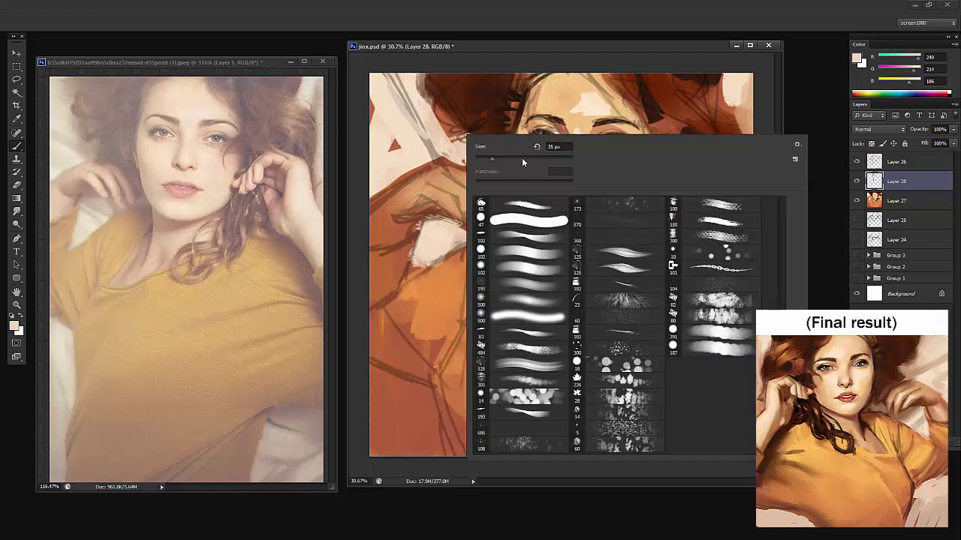
alt+click(436, 183)
mouse_move(458, 156)
mouse_down()
mouse_move(394, 101)
mouse_move(446, 143)
mouse_move(421, 124)
mouse_move(409, 78)
mouse_move(436, 136)
mouse_move(391, 99)
mouse_move(437, 149)
mouse_move(404, 136)
mouse_move(417, 136)
mouse_move(380, 151)
mouse_move(414, 140)
mouse_move(376, 170)
mouse_move(403, 165)
mouse_up()
alt+click(412, 154)
alt+click(418, 138)
alt+click(395, 152)
alt+click(413, 140)
alt+click(396, 170)
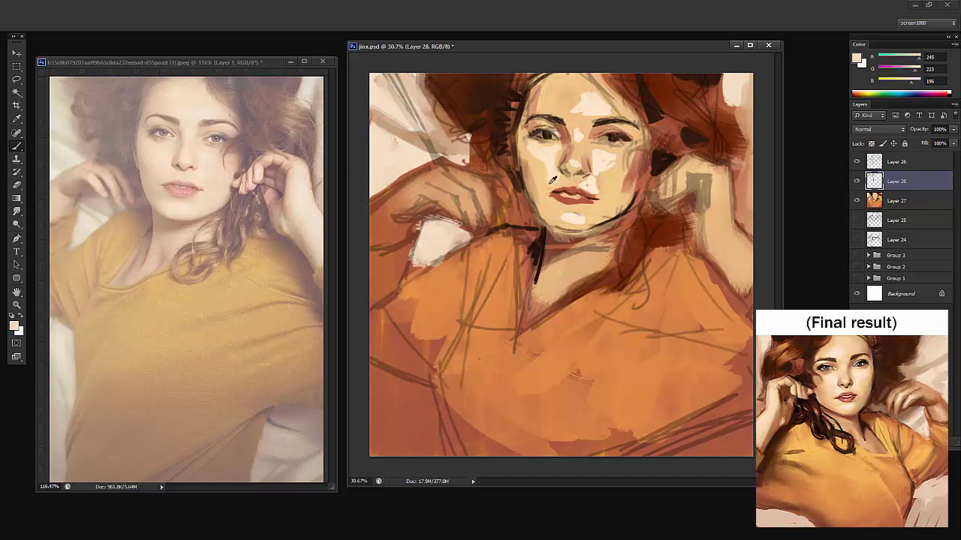
Paint a light skin patch on the forearm below the left-hand wrist and tone it with sampled light brown
alt+click(381, 233)
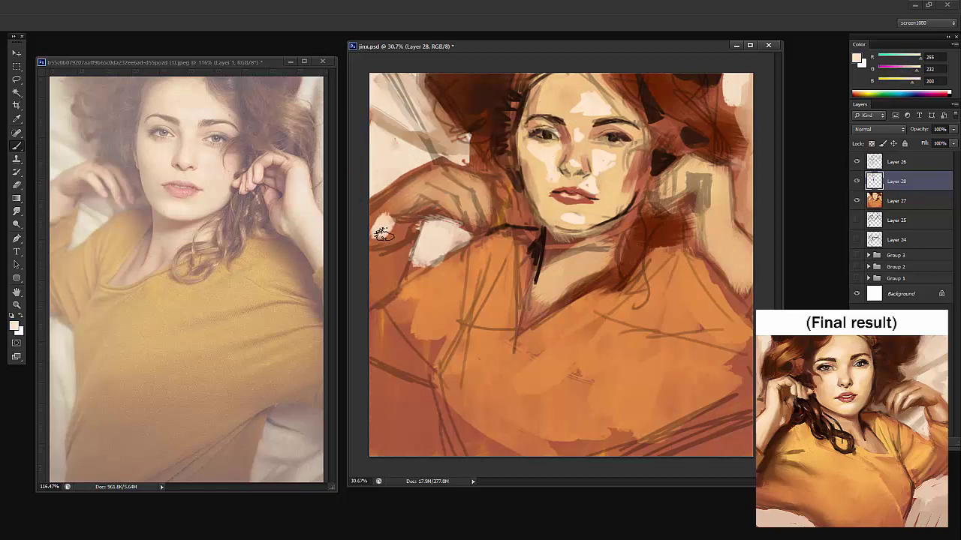
alt+click(390, 229)
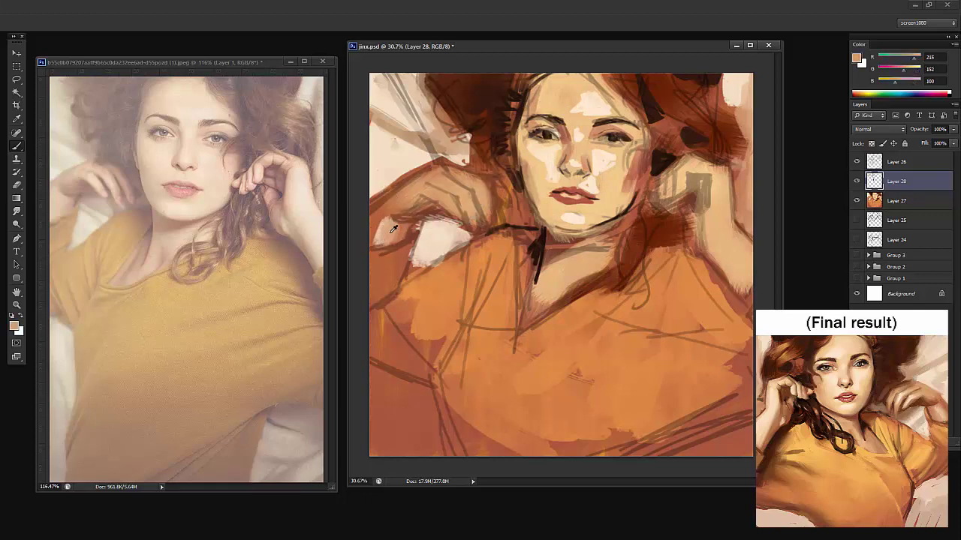
mouse_move(389, 231)
mouse_down()
mouse_move(385, 221)
mouse_move(377, 242)
mouse_up()
alt+click(438, 285)
Hide the white Layer 1 over the reference photo, and sample the forehead highlight colour in the painting
click(297, 256)
click(855, 221)
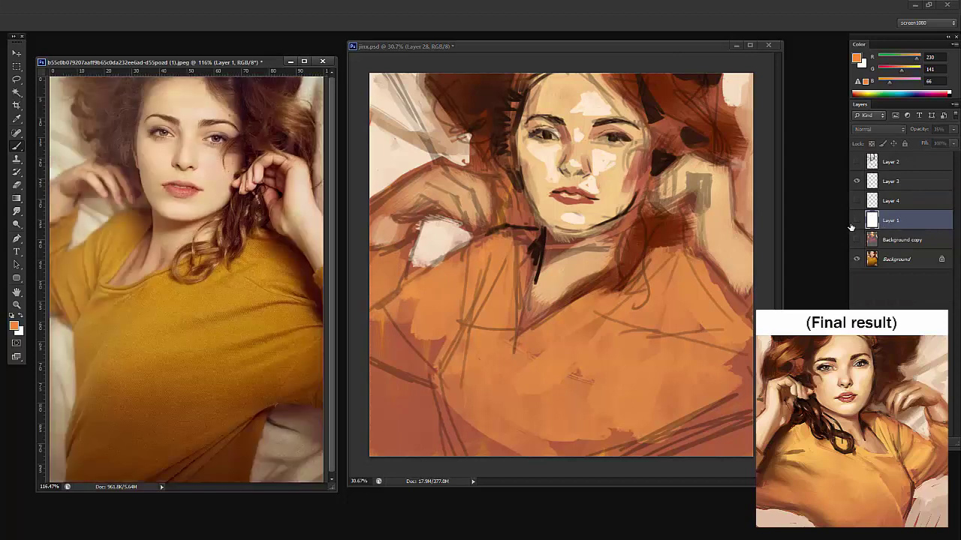
click(355, 223)
scroll(529, 143, down, 2)
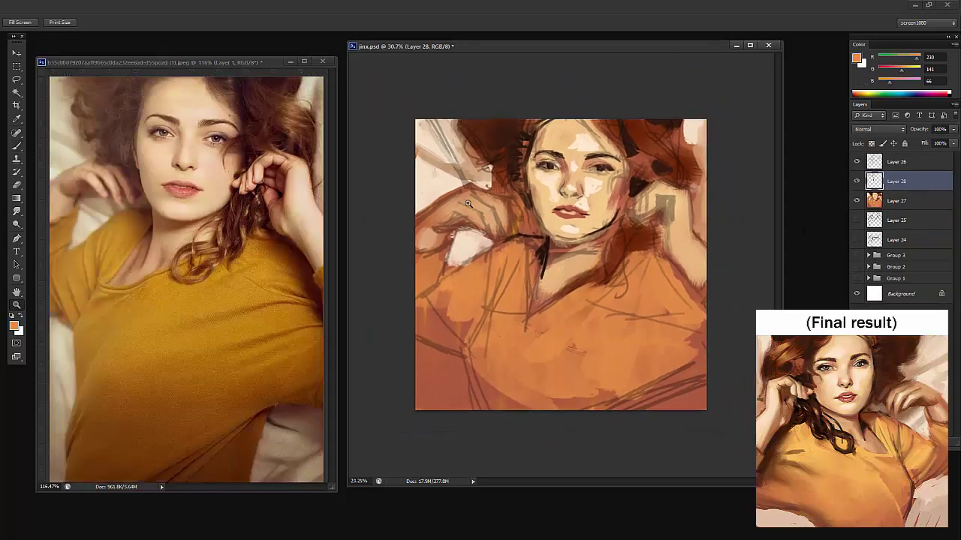
alt+click(580, 125)
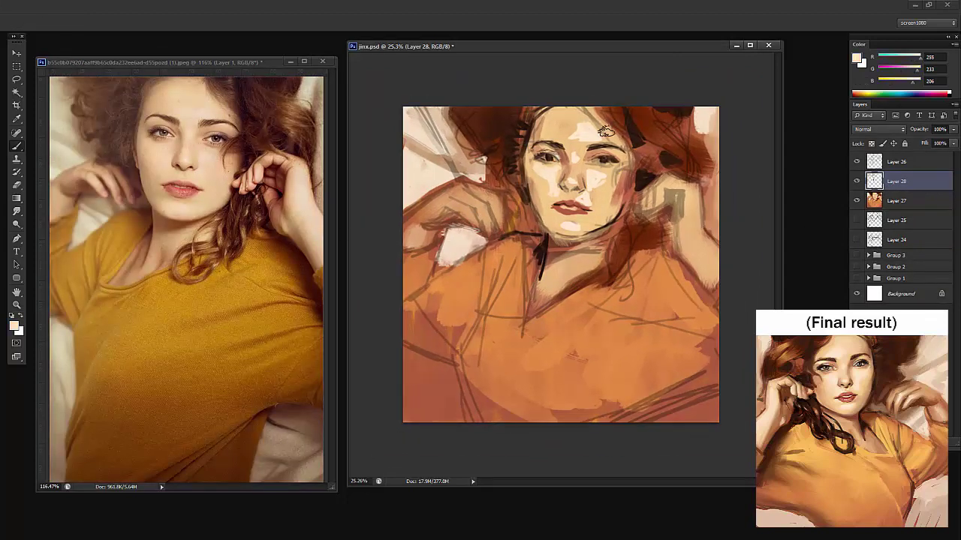
key(z)
drag(642, 139, 652, 136)
Hide the sketch on Layer 26 to review the painting, and merge Layer 28 down into Layer 27
click(857, 162)
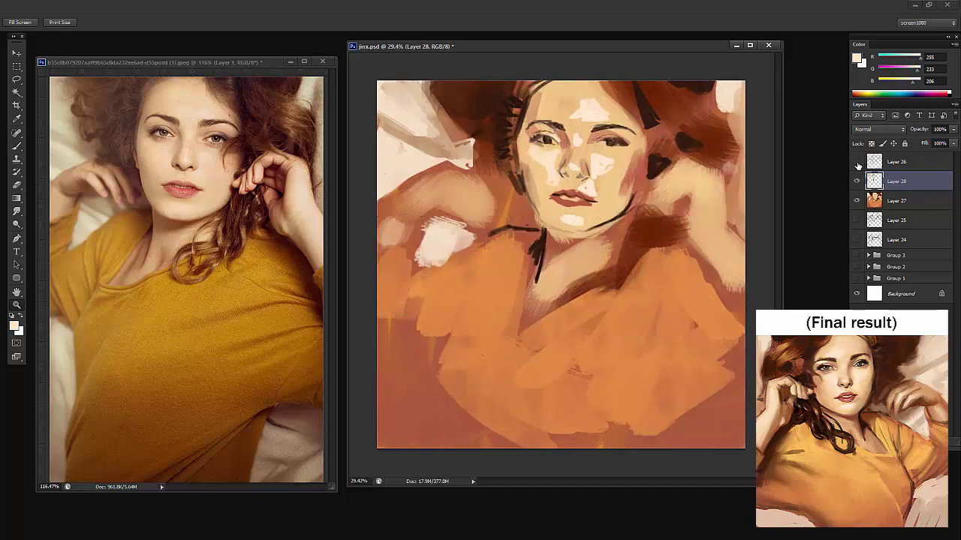
click(857, 162)
click(871, 162)
click(857, 163)
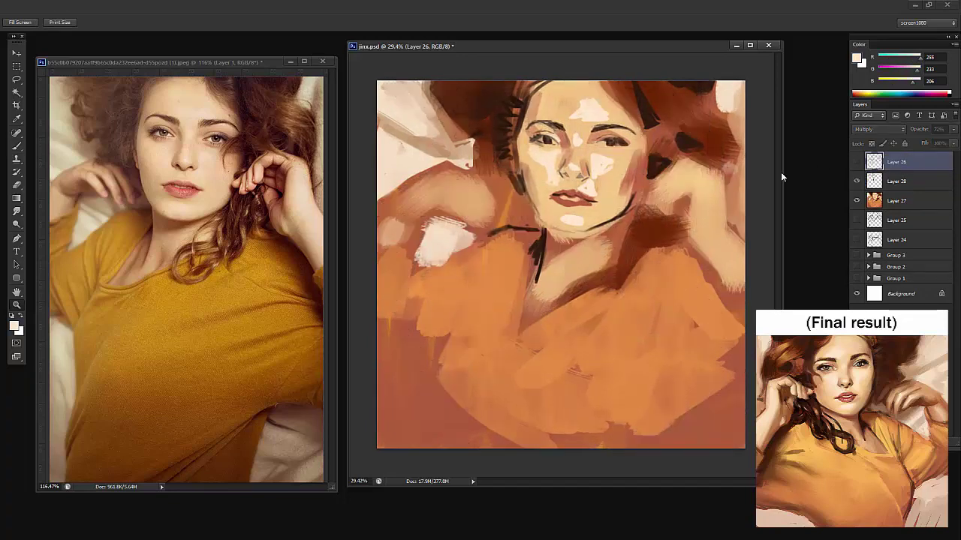
drag(704, 177, 666, 145)
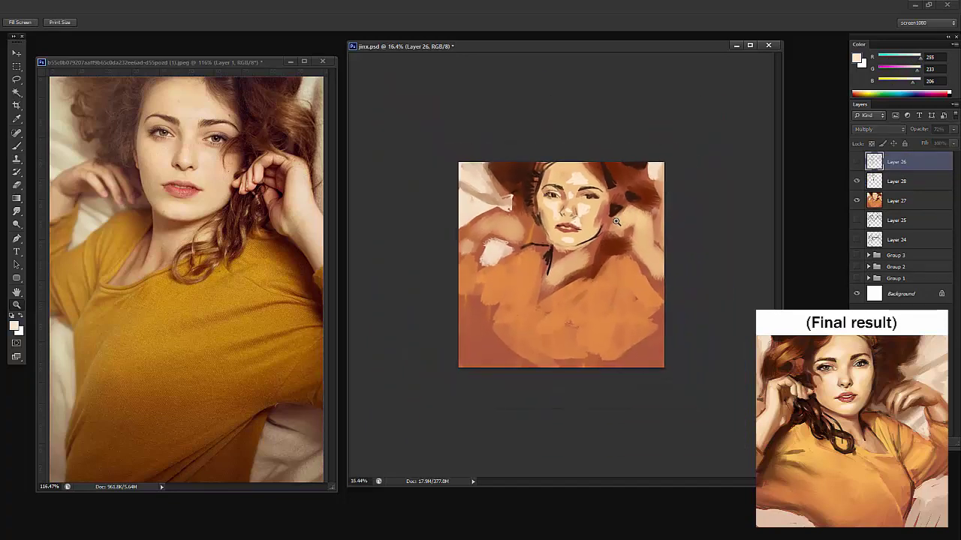
drag(616, 222, 641, 215)
click(891, 186)
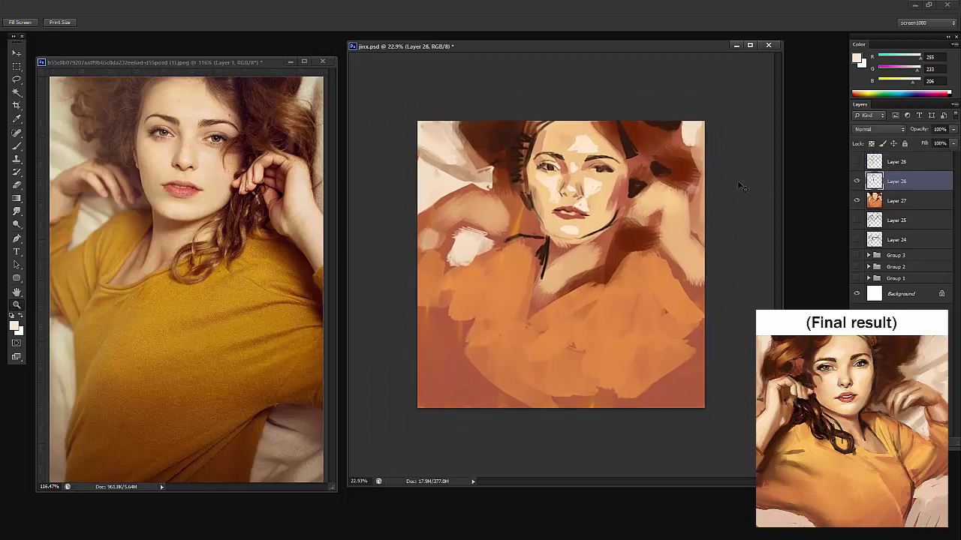
key(ctrl+e)
Refine the edge under the chin and jaw on Layer 27 with sampled reddish-brown and light skin tones, using a smaller brush
key(b)
alt+click(553, 213)
right_click(600, 209)
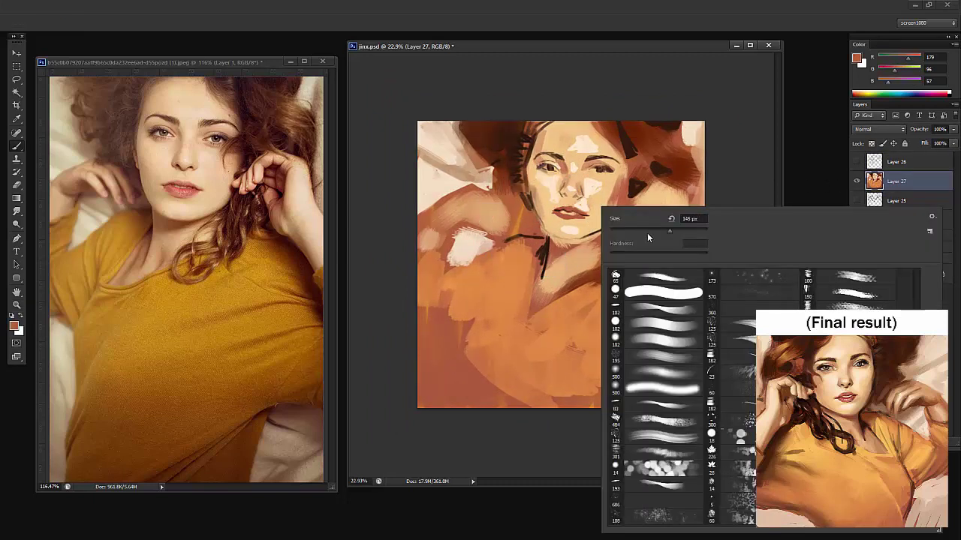
click(648, 232)
alt+click(560, 243)
drag(558, 243, 603, 234)
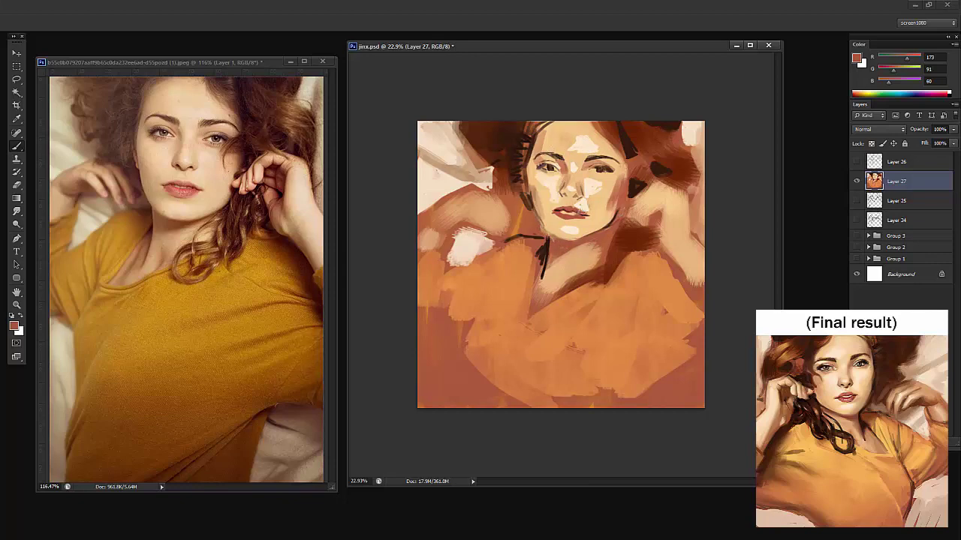
alt+click(556, 232)
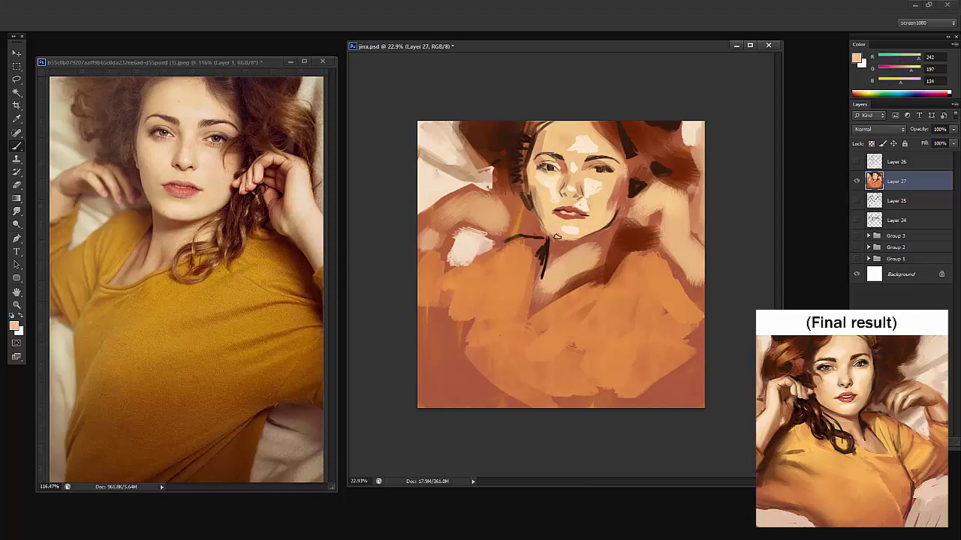
alt+click(562, 246)
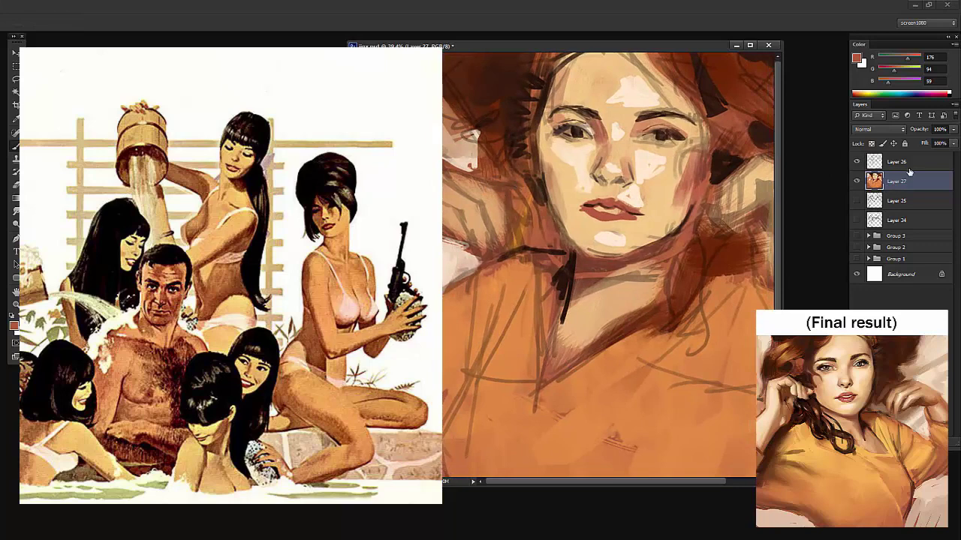
Add a layer above Layer 26 and paint sampled dark reddish-brown shadow beneath the fingers of the left-hand hand
click(894, 172)
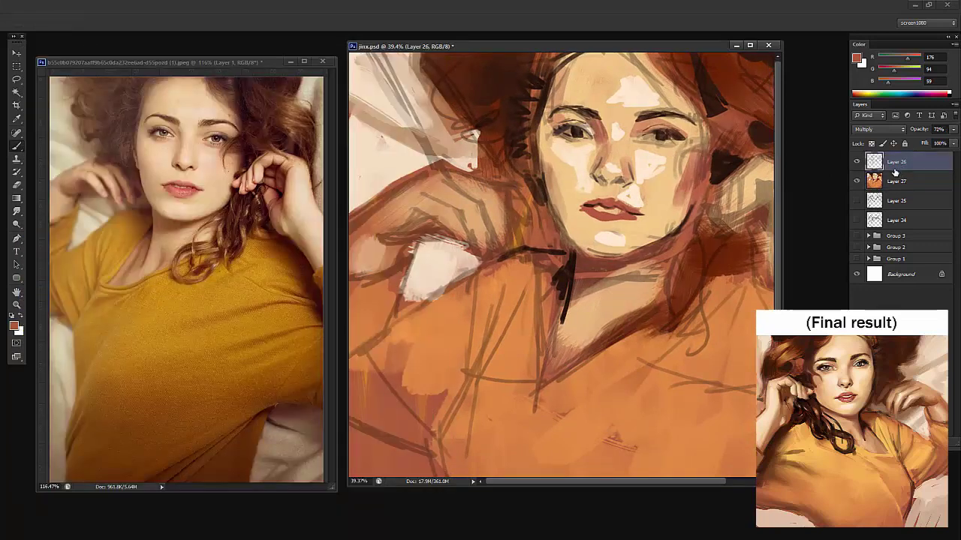
key(ctrl+alt+shift+n)
alt+click(701, 70)
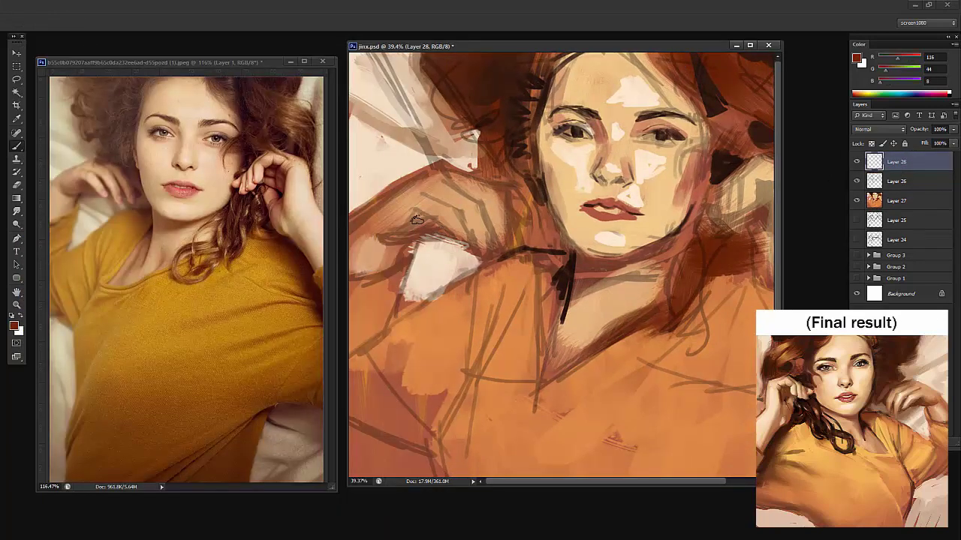
mouse_move(423, 219)
mouse_down()
mouse_move(397, 238)
mouse_move(435, 223)
mouse_move(412, 234)
mouse_up()
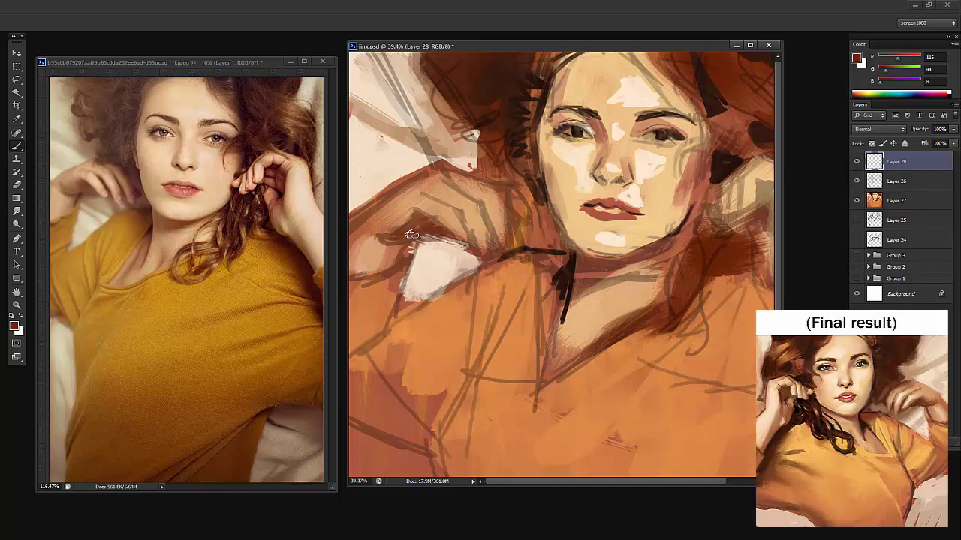
Sample the forehead's light skin tone and add a new layer directly above Layer 27
alt+click(627, 82)
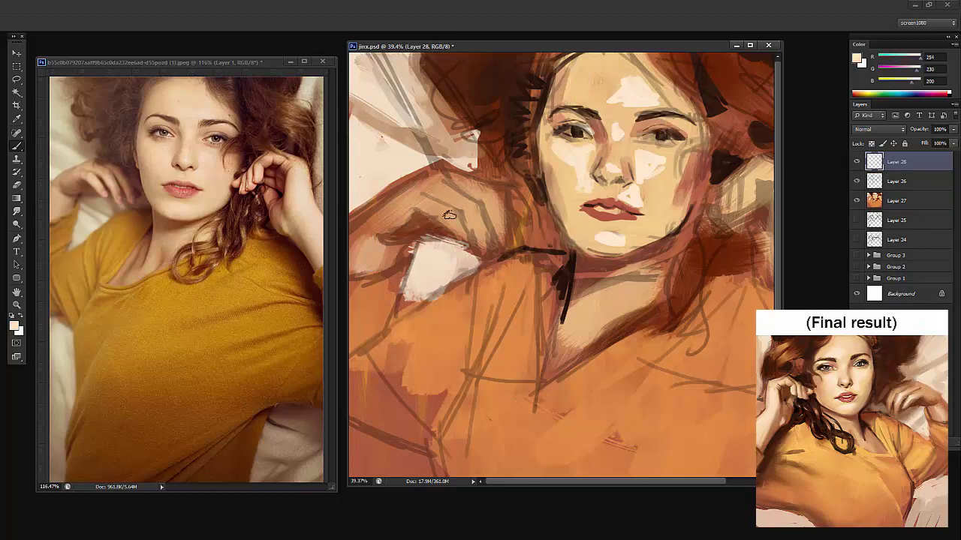
click(893, 201)
key(ctrl+shift+alt+n)
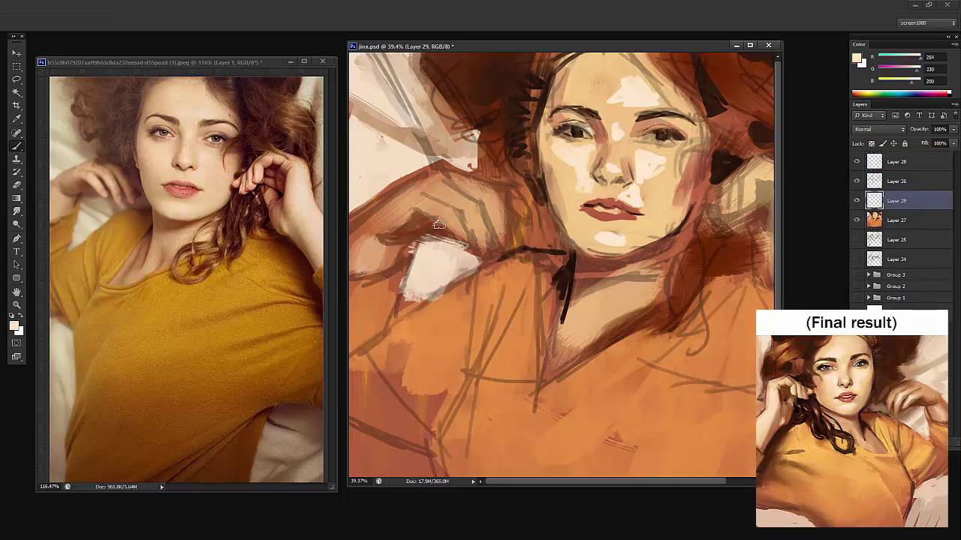
Switch to the reference photo, add a layer, and paint light skin-toned planes over the fingers of the left-hand hand
click(81, 171)
key(z)
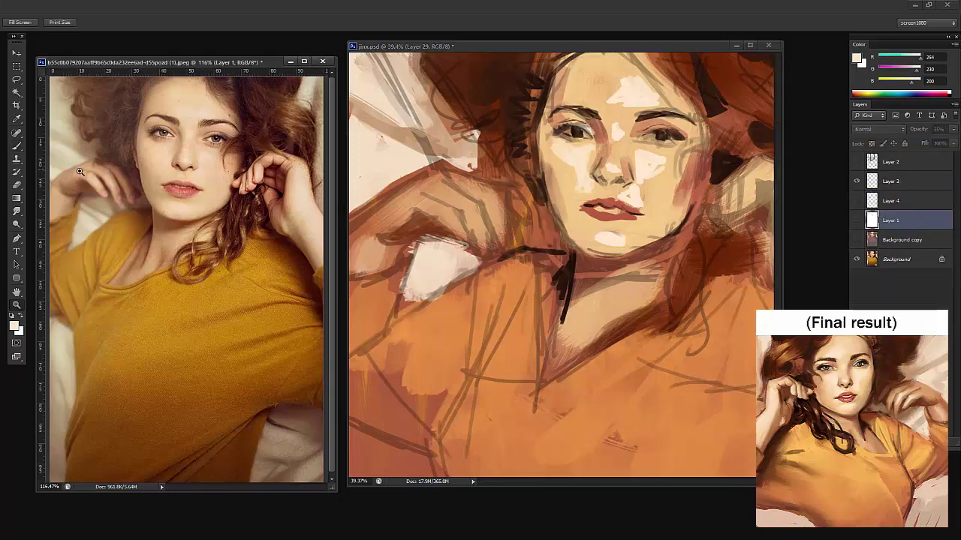
mouse_move(114, 167)
mouse_down()
mouse_move(145, 158)
mouse_move(131, 163)
mouse_move(217, 170)
mouse_up()
key(b)
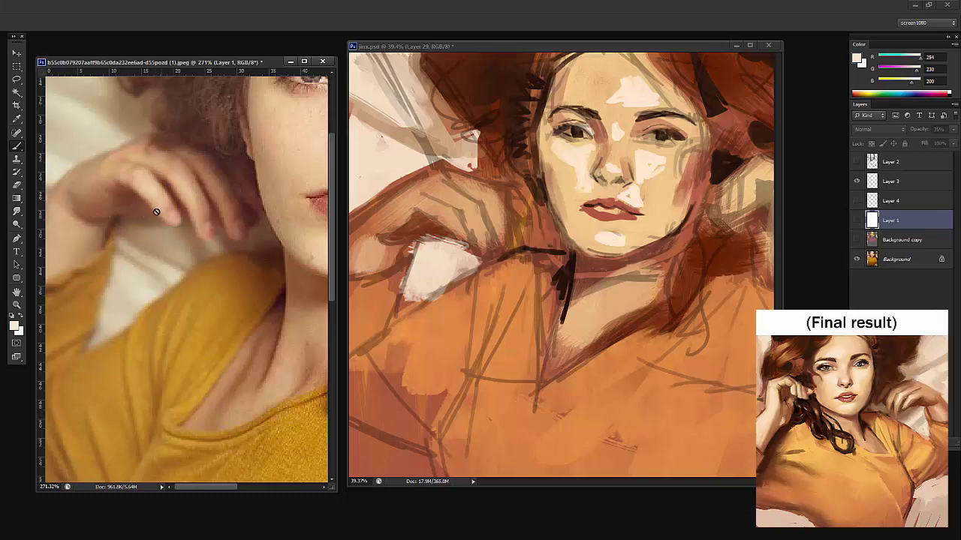
key(ctrl+alt+shift+n)
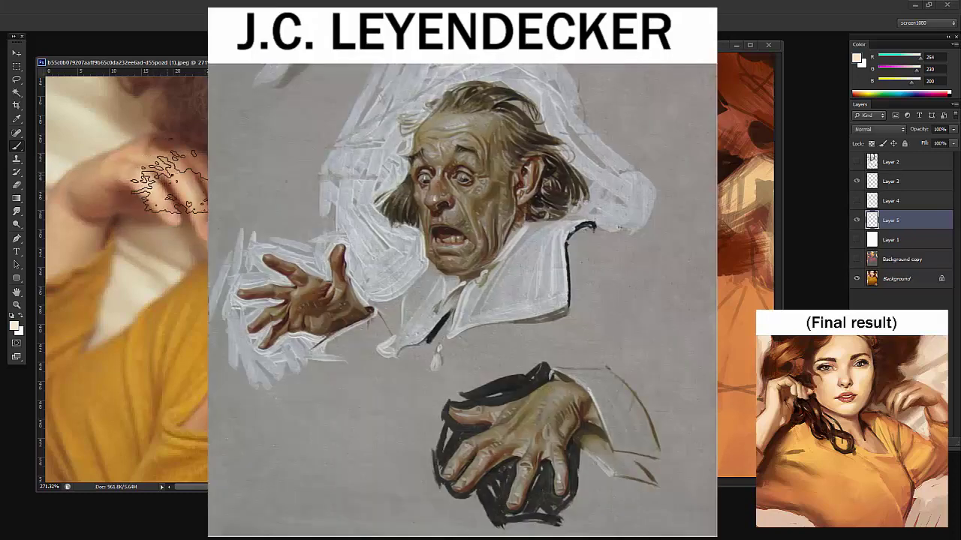
right_click(169, 178)
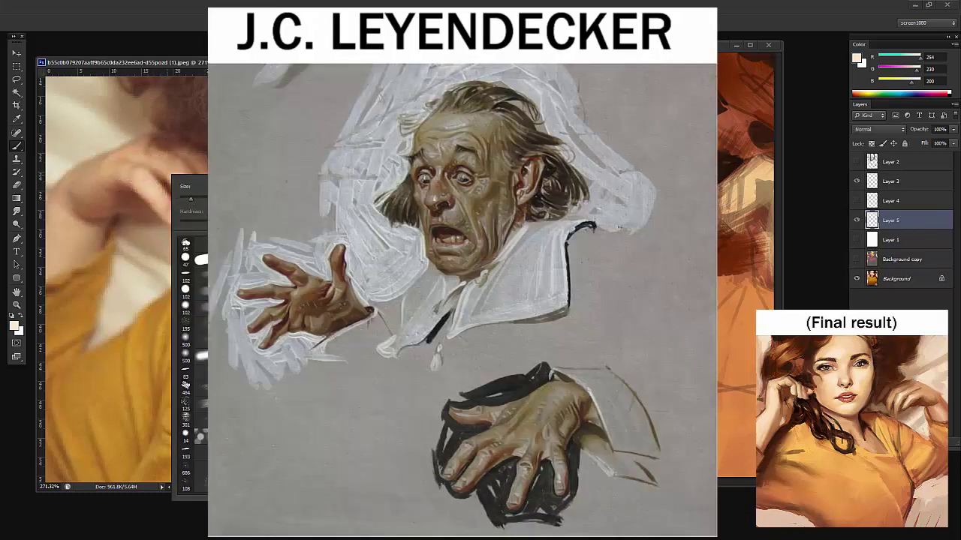
drag(218, 62, 217, 60)
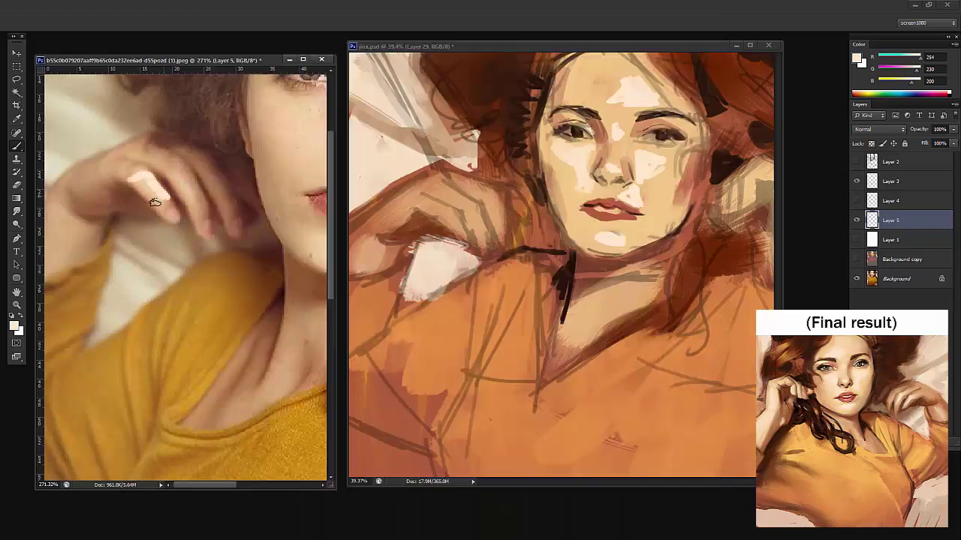
mouse_move(155, 202)
mouse_down()
mouse_move(160, 189)
mouse_move(191, 182)
mouse_move(188, 190)
mouse_move(235, 190)
mouse_move(188, 191)
mouse_up()
Erase the painted test planes from the reference photo's fingers on Layer 5
key(z)
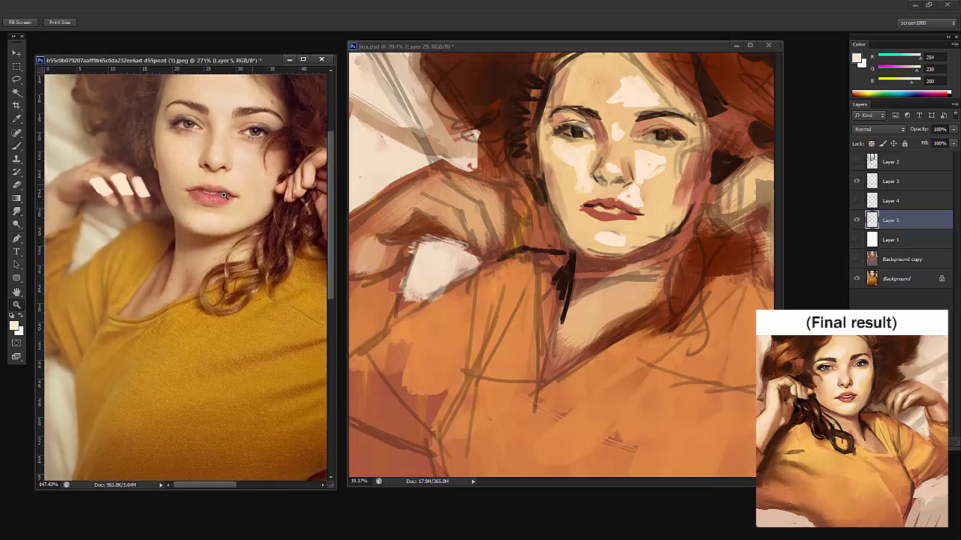
key(e)
mouse_move(102, 188)
mouse_down()
mouse_move(139, 173)
mouse_move(117, 171)
mouse_move(98, 195)
mouse_up()
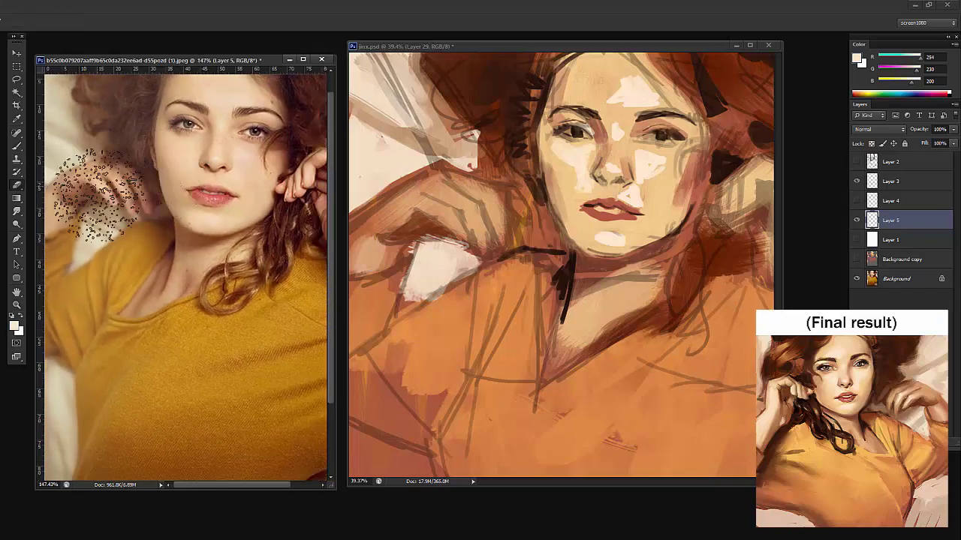
Return to the jinx.psd painting and paint light highlights on the fingers of the left-hand hand on Layer 29
click(505, 212)
key(z)
drag(506, 212, 471, 210)
key(b)
right_click(496, 208)
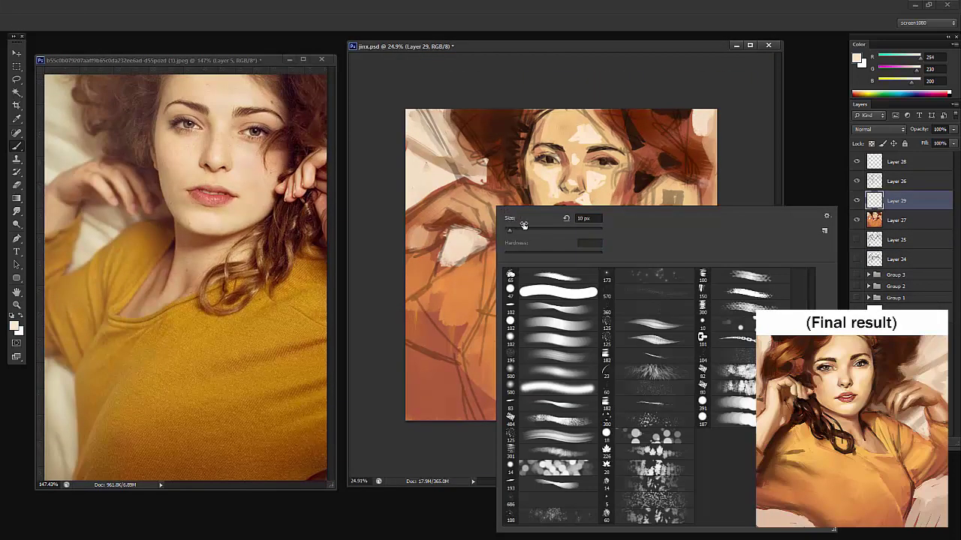
click(465, 210)
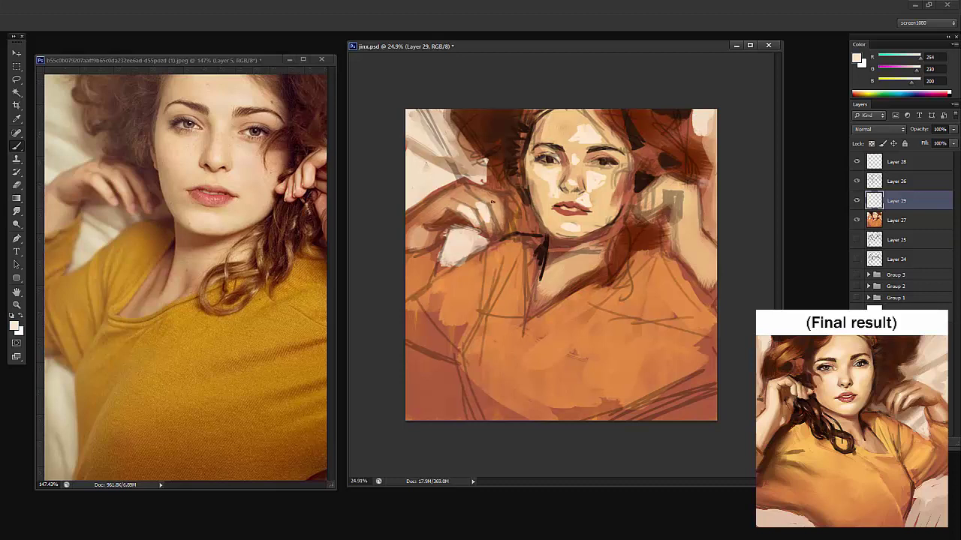
Shade around the fingers and the hair edge beside the hand with sampled reddish-brown tones, varying the brush and size
alt+click(508, 171)
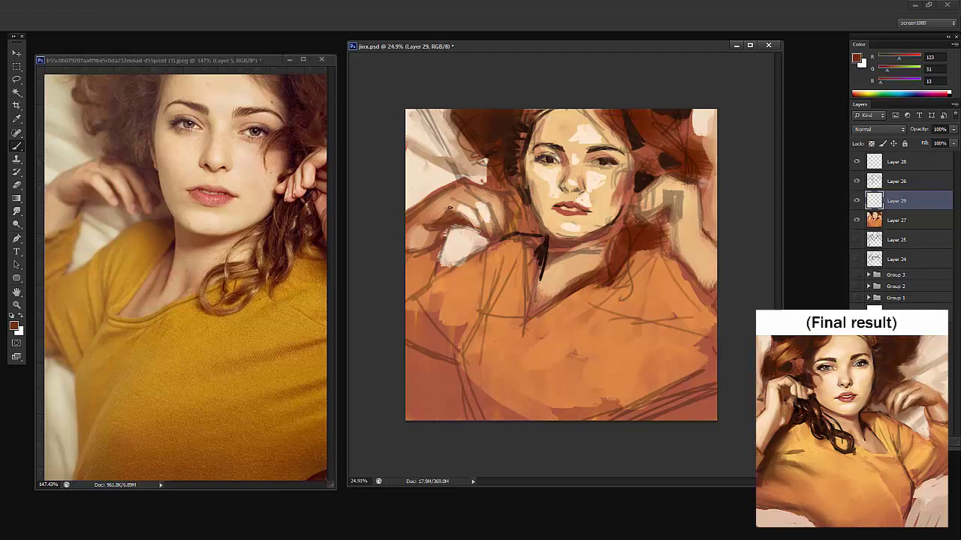
right_click(490, 201)
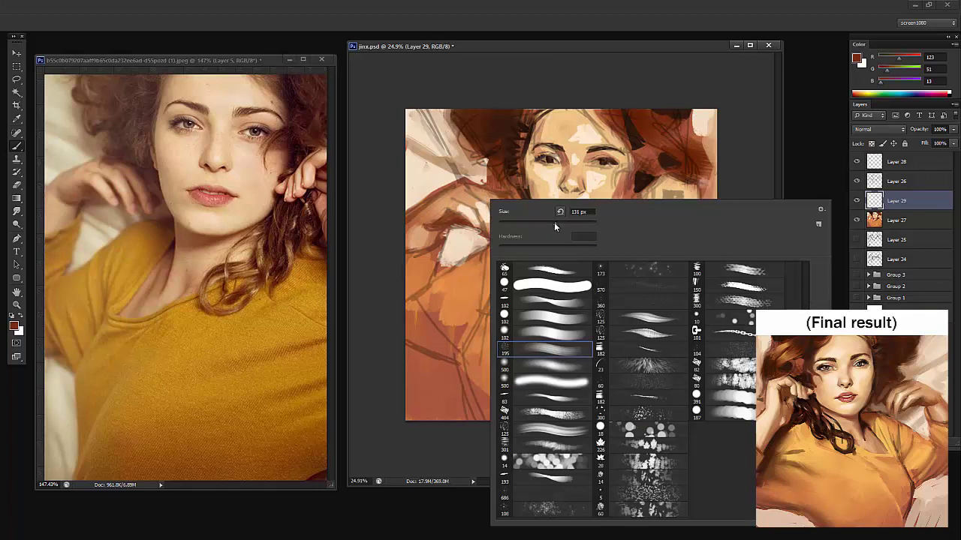
alt+click(506, 163)
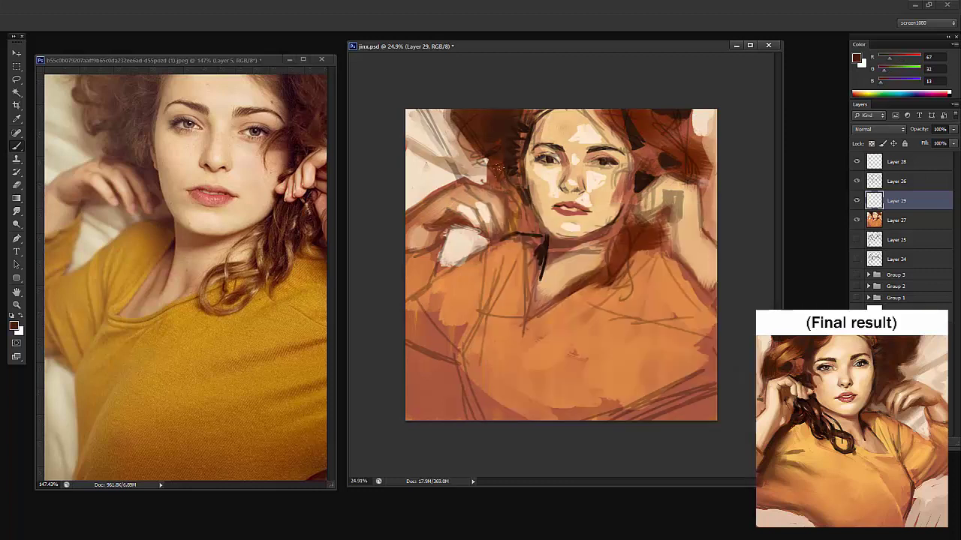
alt+click(499, 170)
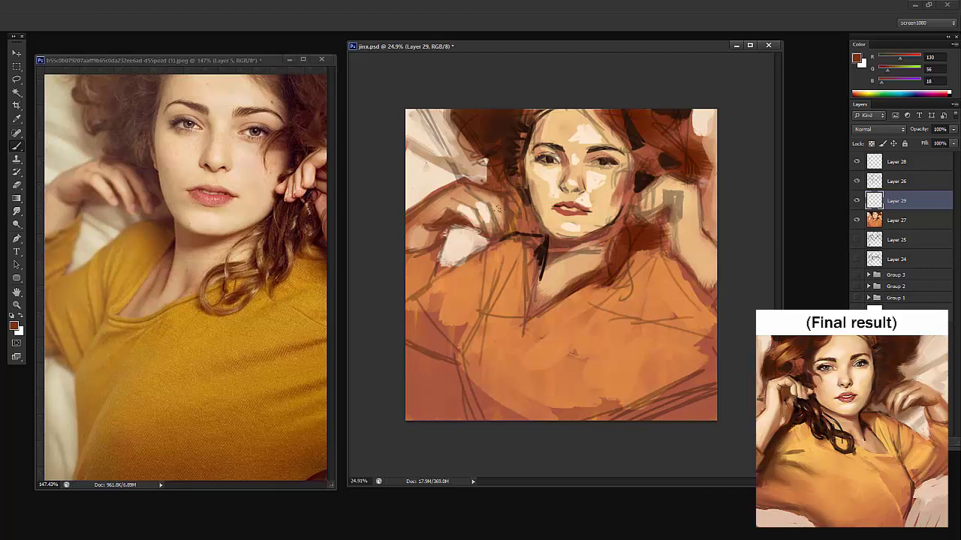
right_click(519, 204)
drag(546, 225, 539, 227)
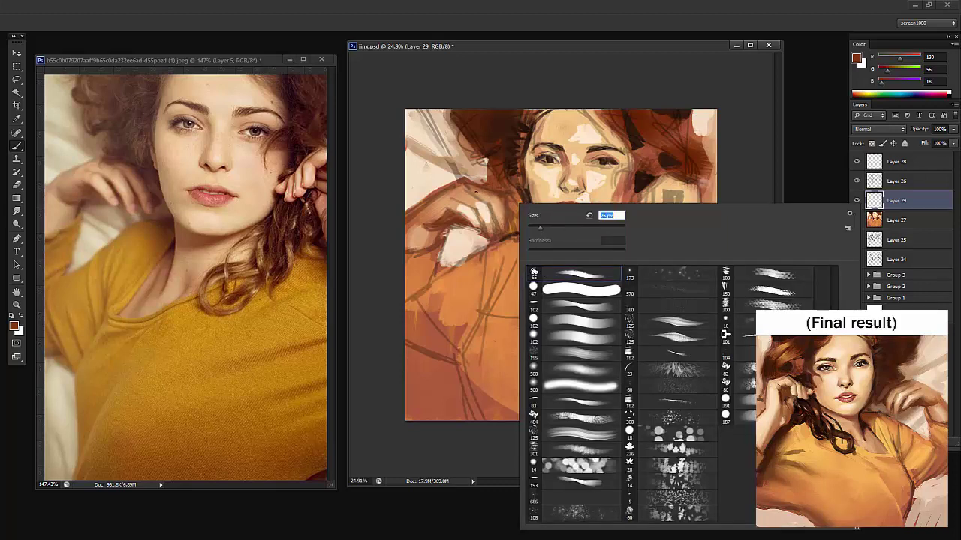
alt+click(483, 177)
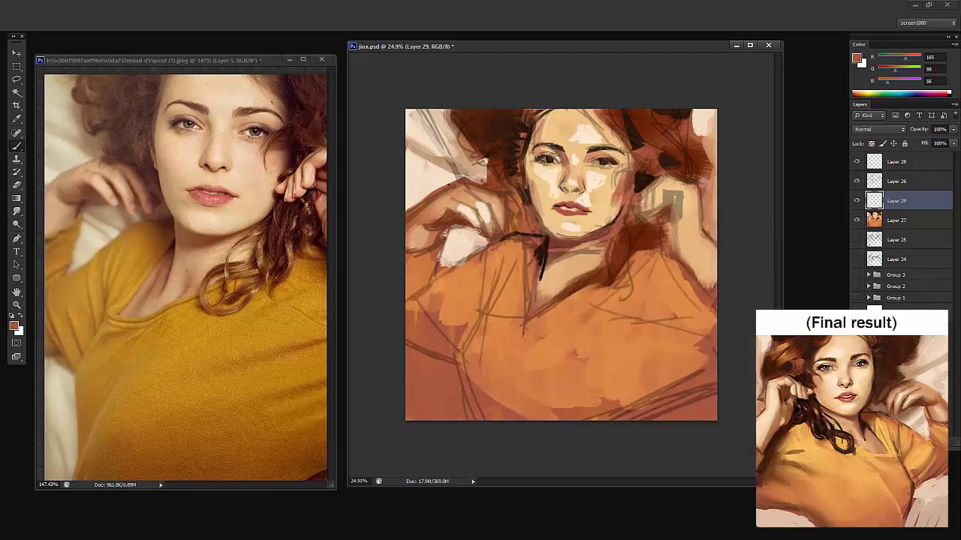
Refine the hand's outer edges with sampled dark brown and a smaller brush, and undo the last pale background stroke
alt+click(509, 156)
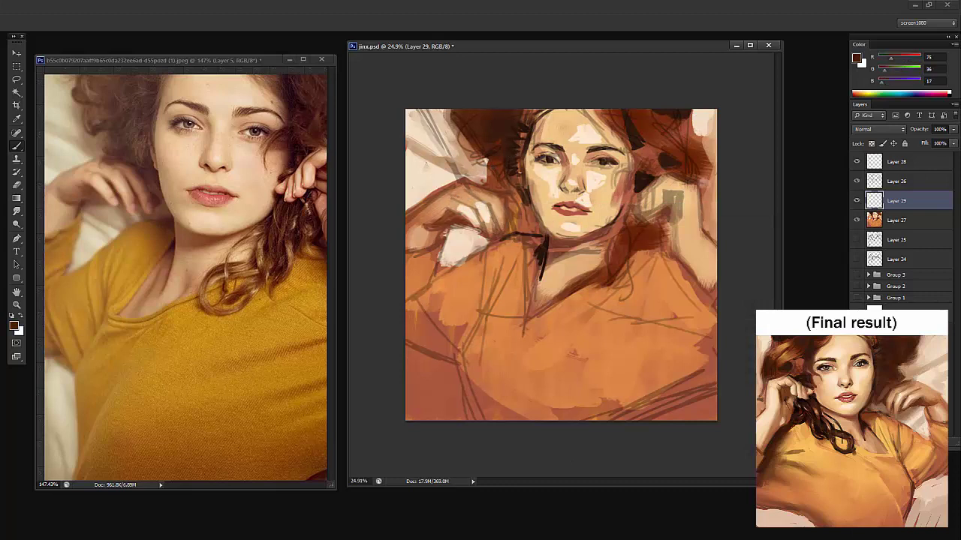
right_click(530, 186)
drag(555, 204, 547, 206)
click(510, 221)
scroll(523, 211, down, 2)
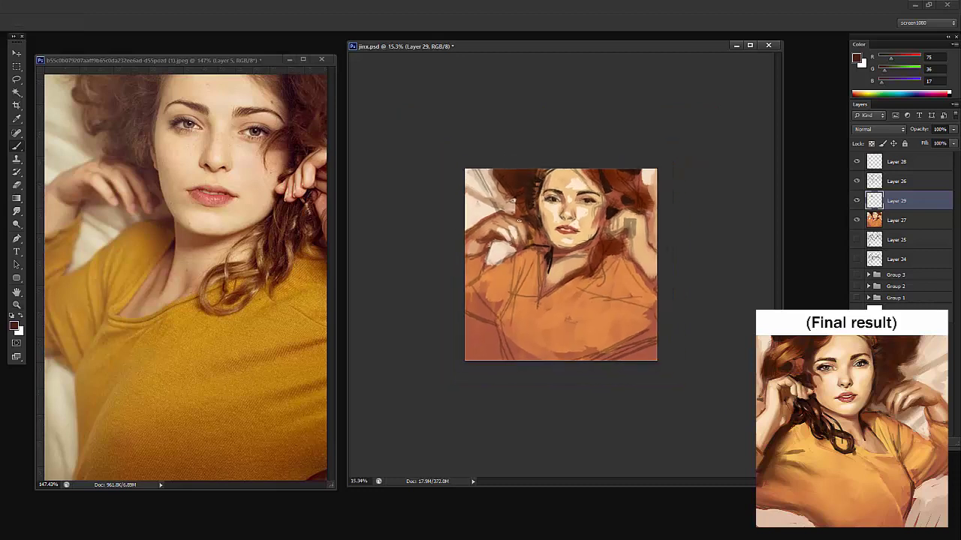
alt+click(486, 202)
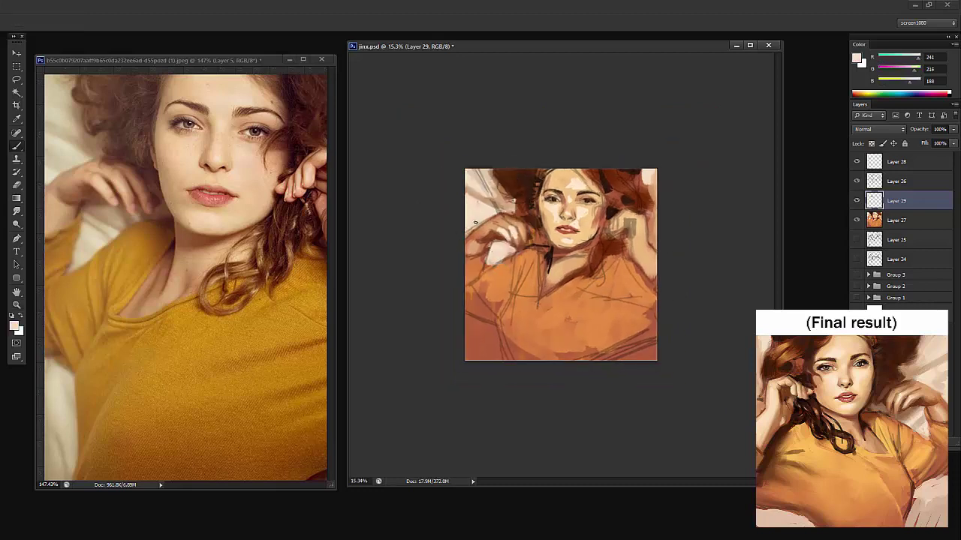
key(ctrl+z)
Sample the sweater's orange and adjust the foreground color to a brighter yellow-orange, RGB 255, 190, 87
alt+click(516, 272)
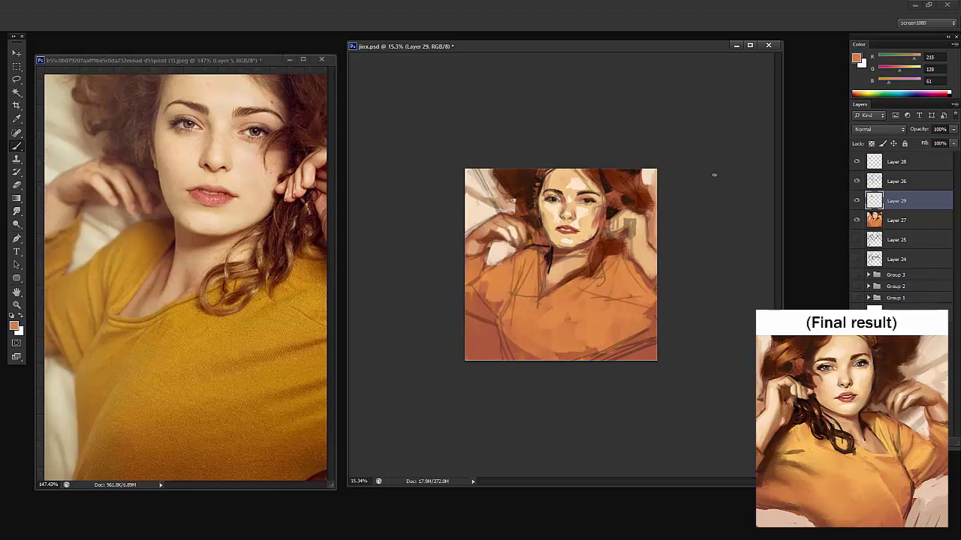
click(859, 59)
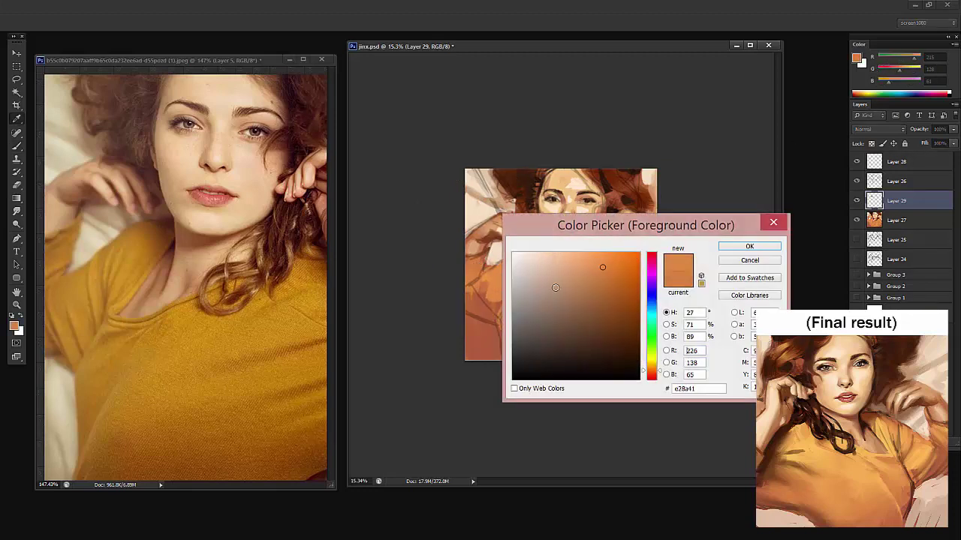
drag(652, 373, 651, 367)
click(595, 252)
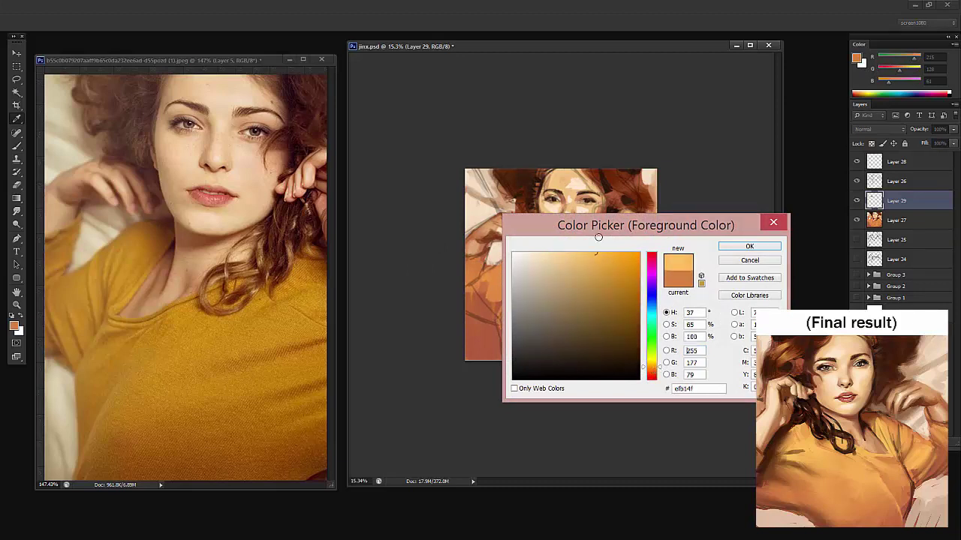
click(749, 247)
Adjust the brush size and paint broad yellow-orange light areas across the sweater's collar, chest and right-hand shoulder on Layer 29
right_click(638, 265)
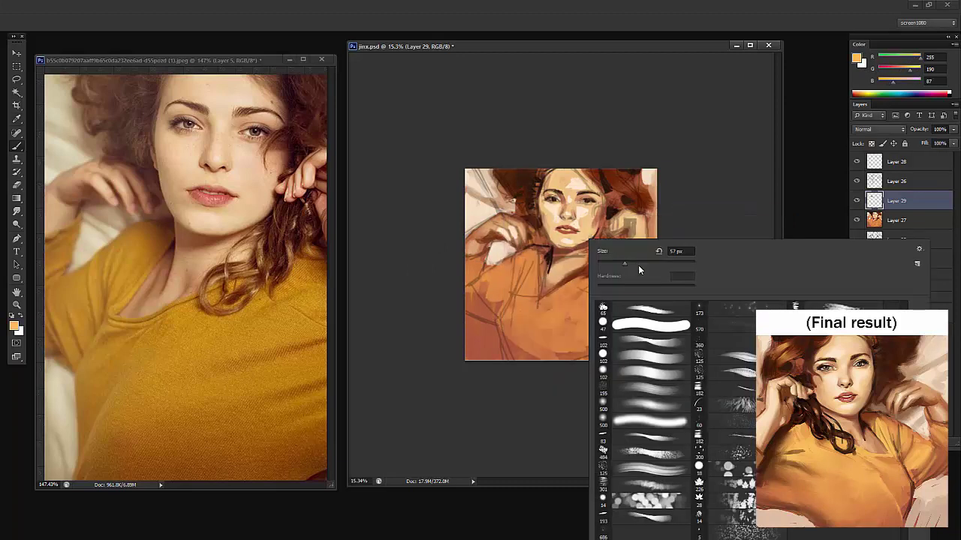
click(538, 273)
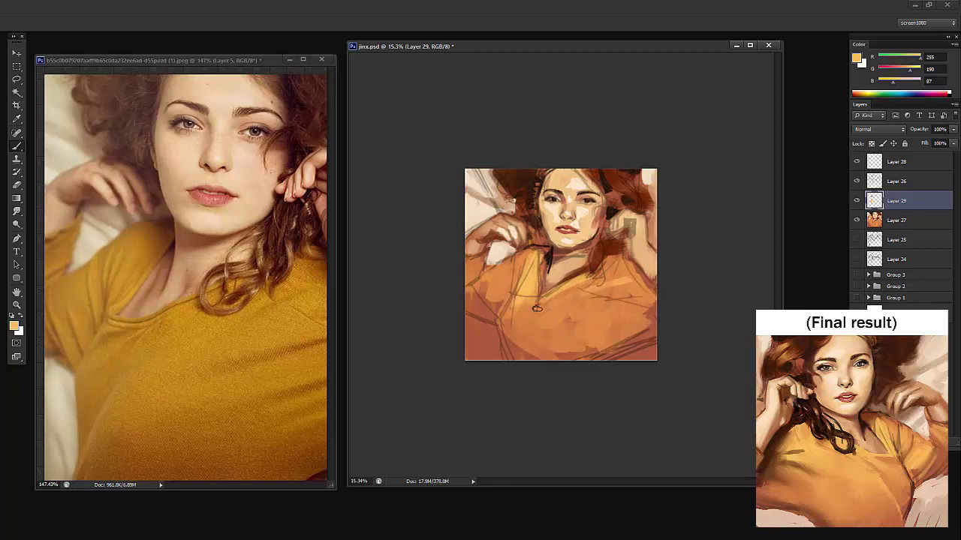
mouse_move(538, 308)
mouse_down()
mouse_move(612, 282)
mouse_move(544, 314)
mouse_up()
mouse_move(627, 295)
mouse_down()
mouse_move(578, 329)
mouse_move(622, 301)
mouse_move(614, 263)
mouse_move(645, 293)
mouse_move(625, 291)
mouse_up()
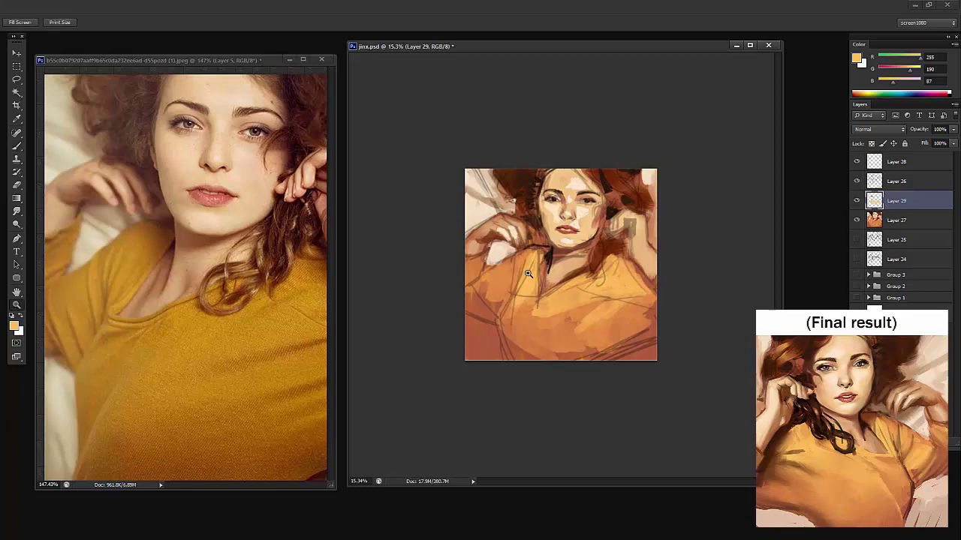
Extend the yellow-orange light onto the sweater's left-hand shoulder and sleeve, adjusting the brush size between strokes
scroll(525, 274, up, 2)
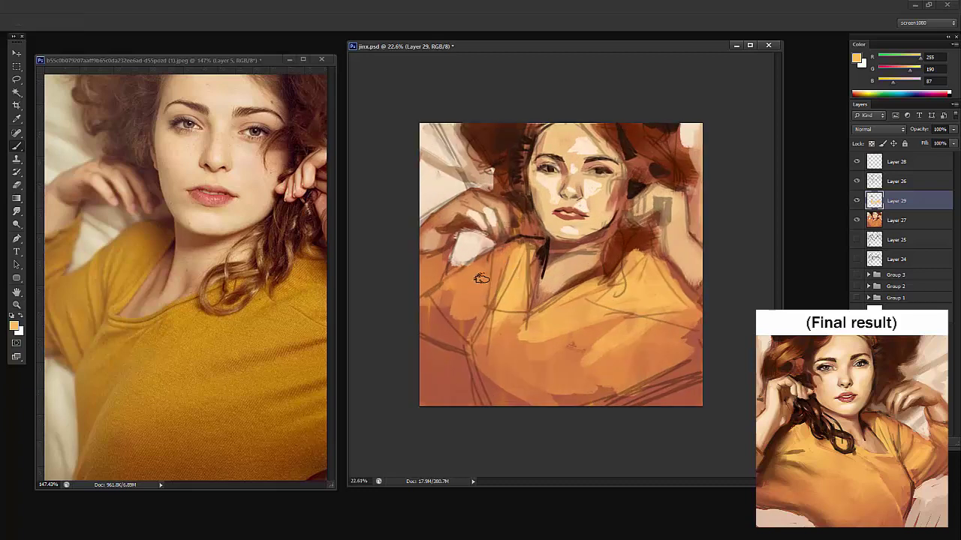
drag(484, 263, 500, 296)
right_click(526, 237)
click(558, 257)
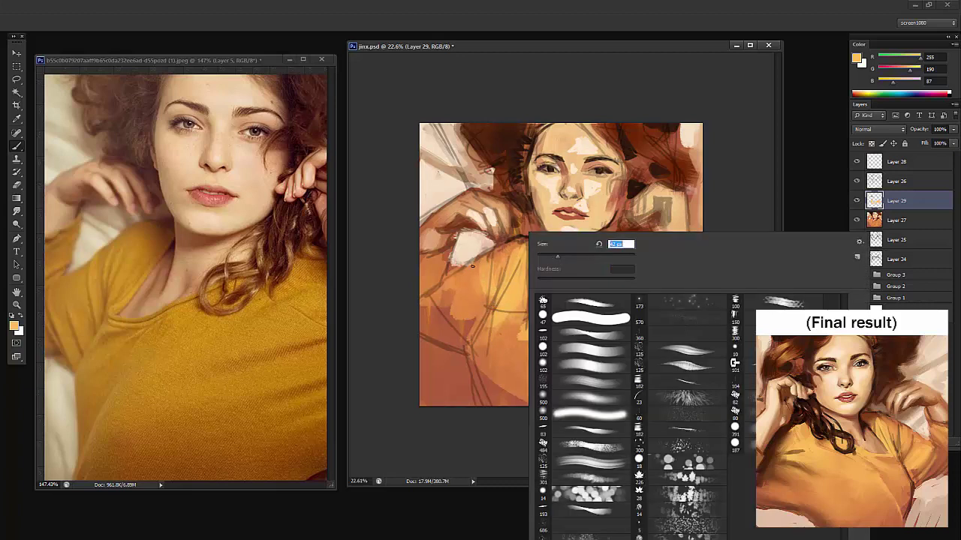
click(437, 293)
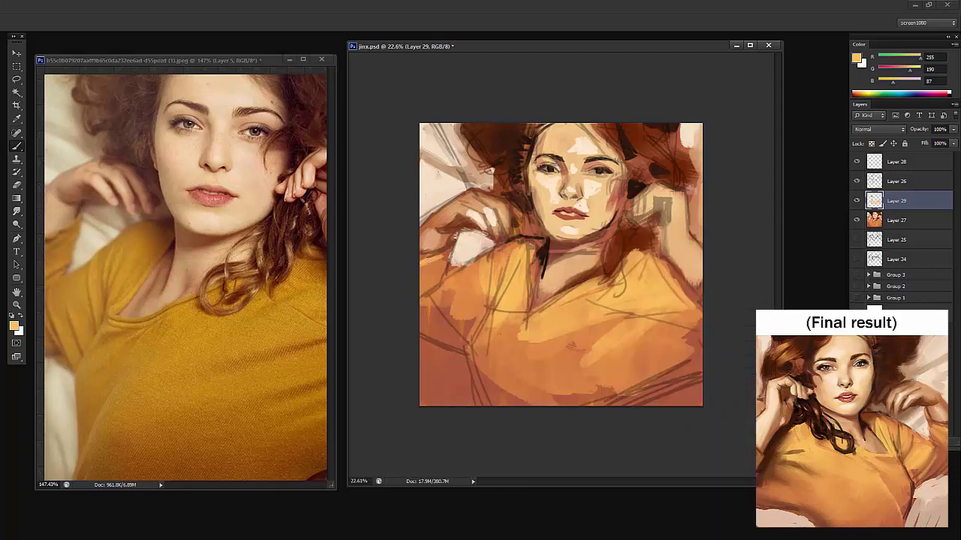
right_click(496, 261)
key(Return)
mouse_move(461, 307)
mouse_down()
mouse_move(469, 302)
mouse_move(456, 312)
mouse_move(478, 315)
mouse_move(483, 270)
mouse_up()
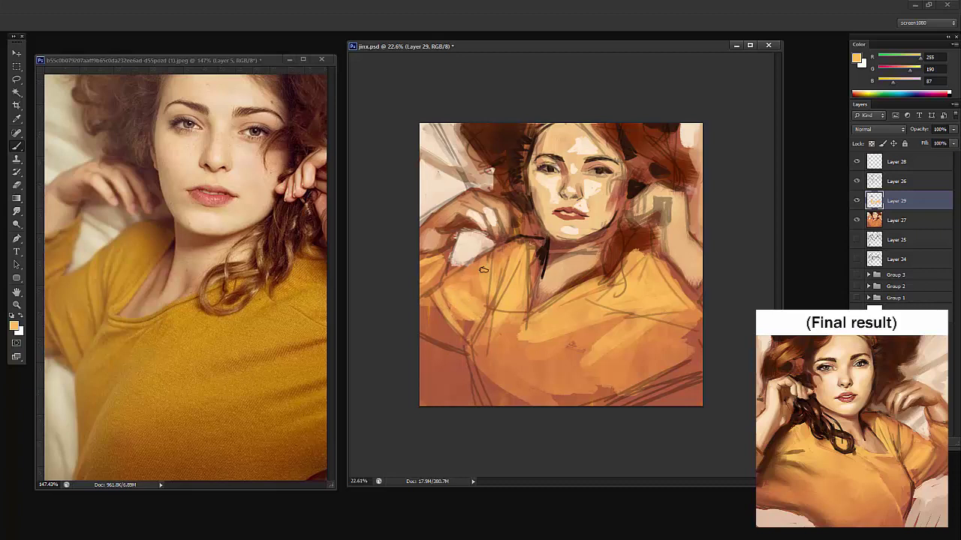
Try sampled brown tones along the hair edge beside the face, and undo the last stroke
alt+click(464, 323)
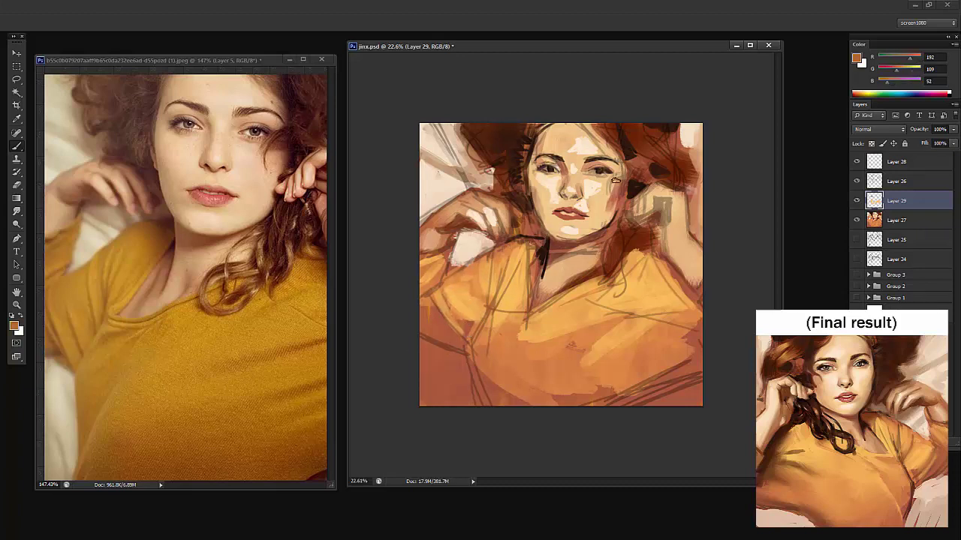
alt+click(605, 132)
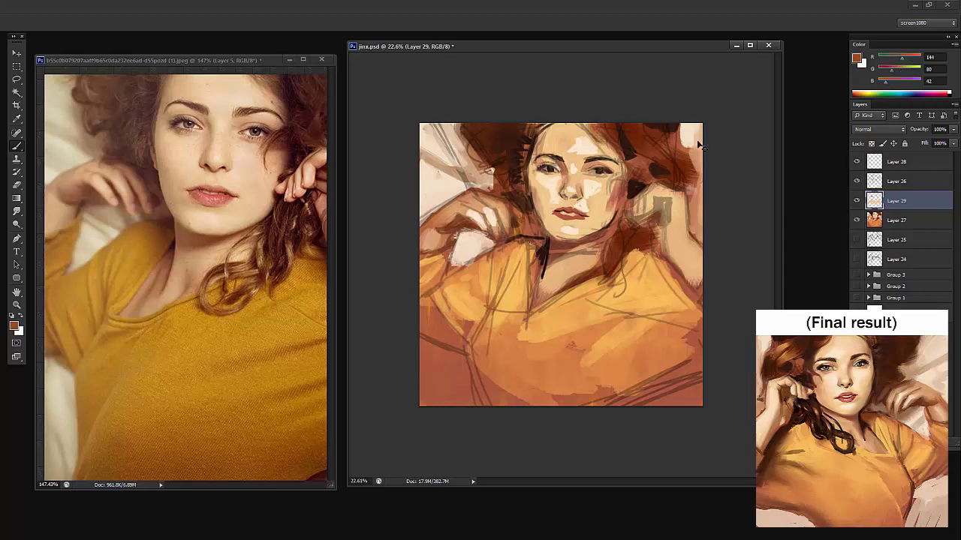
key(ctrl+z)
Compare Layers 28 and 26 by toggling their visibility, and erase Layer 26's sketch lines over the hairline, neck and neckline
click(857, 162)
click(857, 161)
click(856, 181)
click(856, 181)
click(891, 182)
key(e)
right_click(589, 177)
click(676, 204)
click(590, 131)
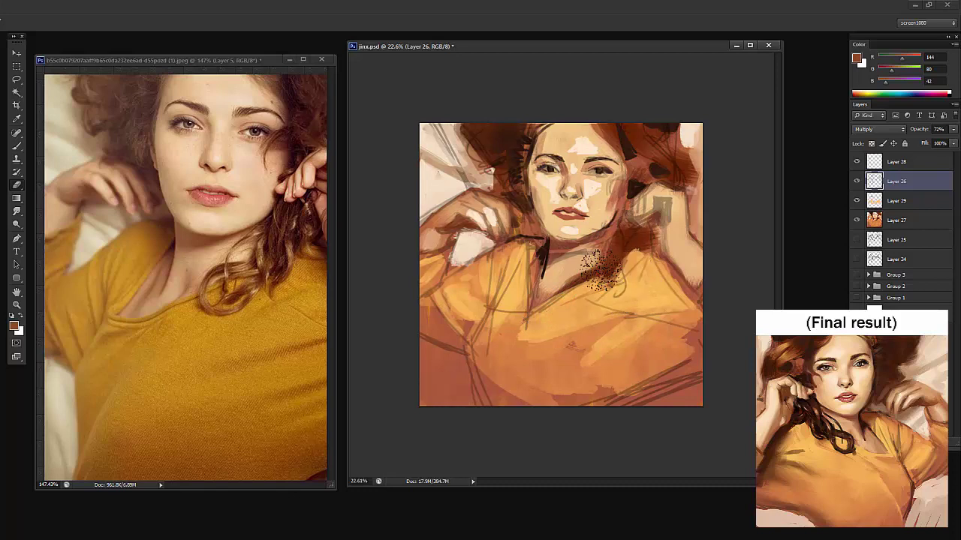
mouse_move(601, 271)
mouse_down()
mouse_move(627, 255)
mouse_move(525, 332)
mouse_up()
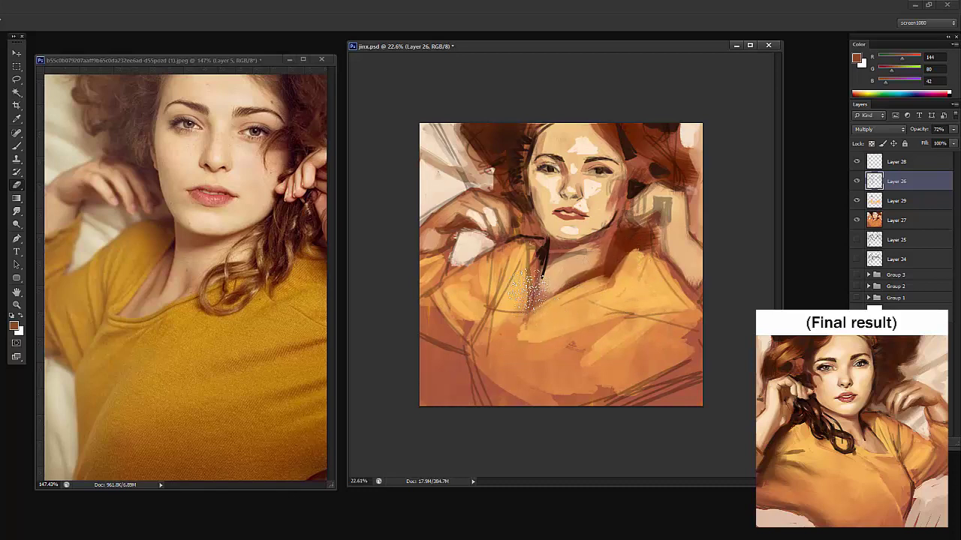
Sample the upper chest's light skin tone, add a new layer above Layer 26, and check and select Layer 28
key(b)
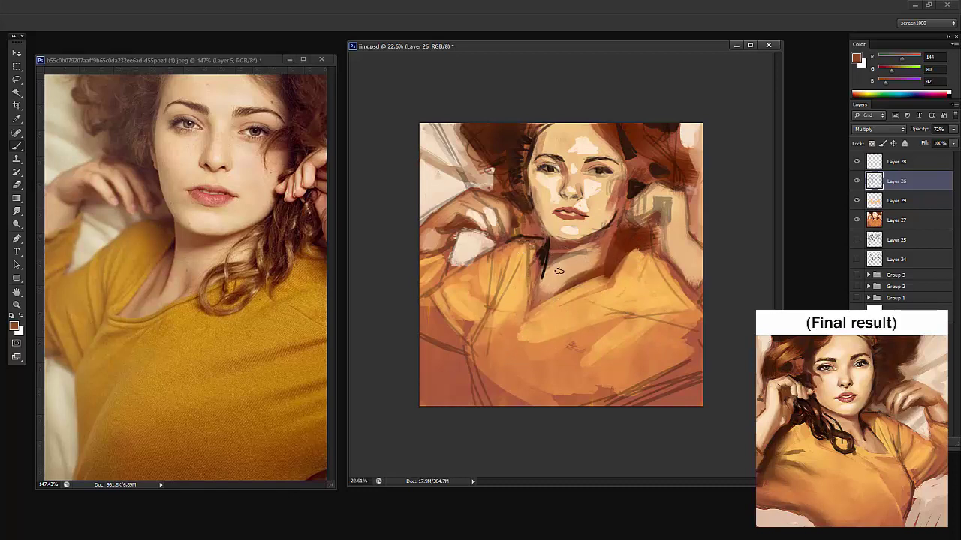
alt+click(564, 265)
key(ctrl+shift+alt+n)
click(856, 162)
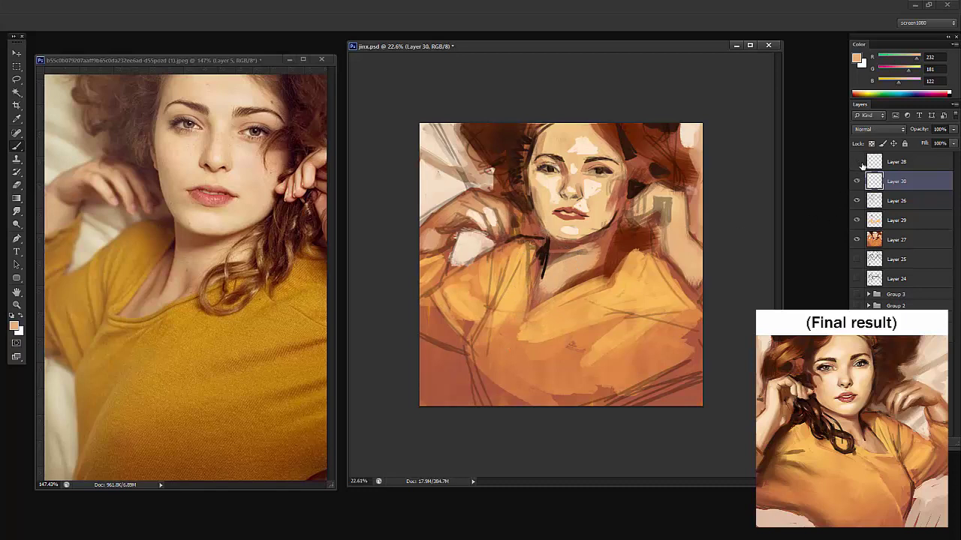
click(904, 164)
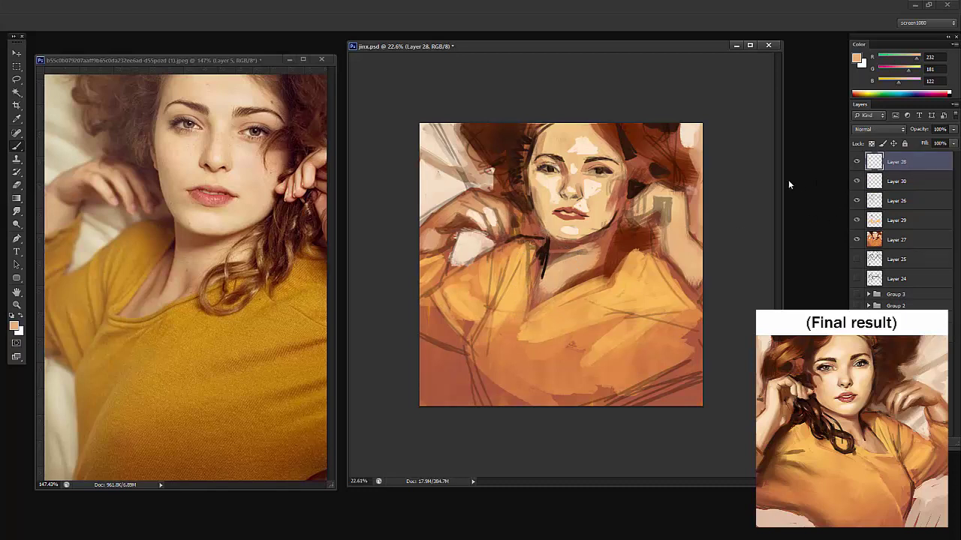
Merge the painting layers from Layer 28 down to Layer 27 into a single layer
shift+click(893, 241)
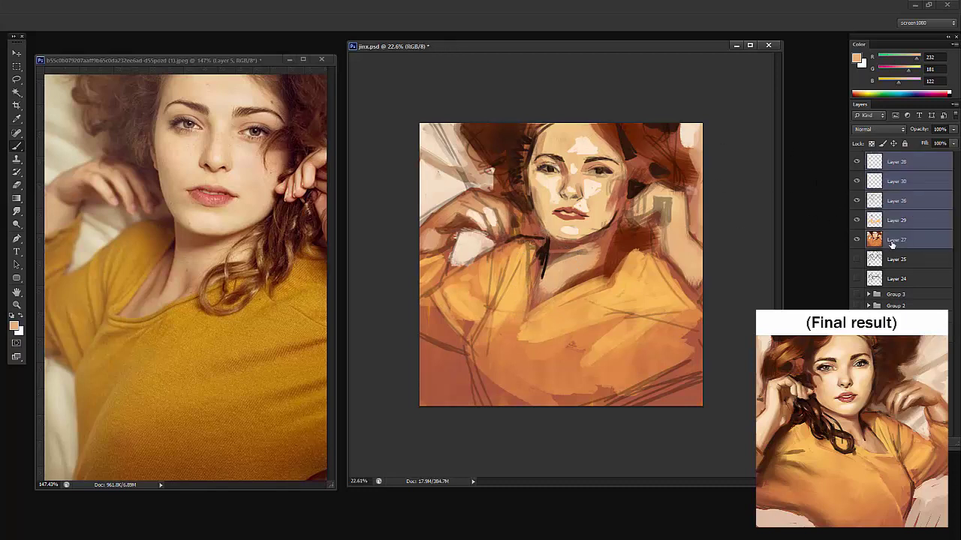
key(ctrl+e)
scroll(605, 174, up, 3)
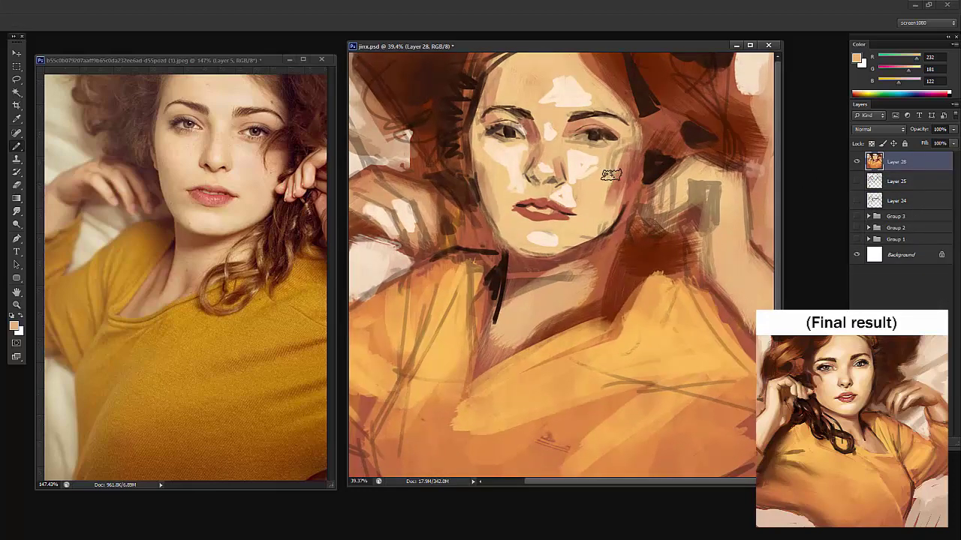
Compare the overall read of the merged painting and the reference photo at thumbnail size
drag(611, 176, 552, 185)
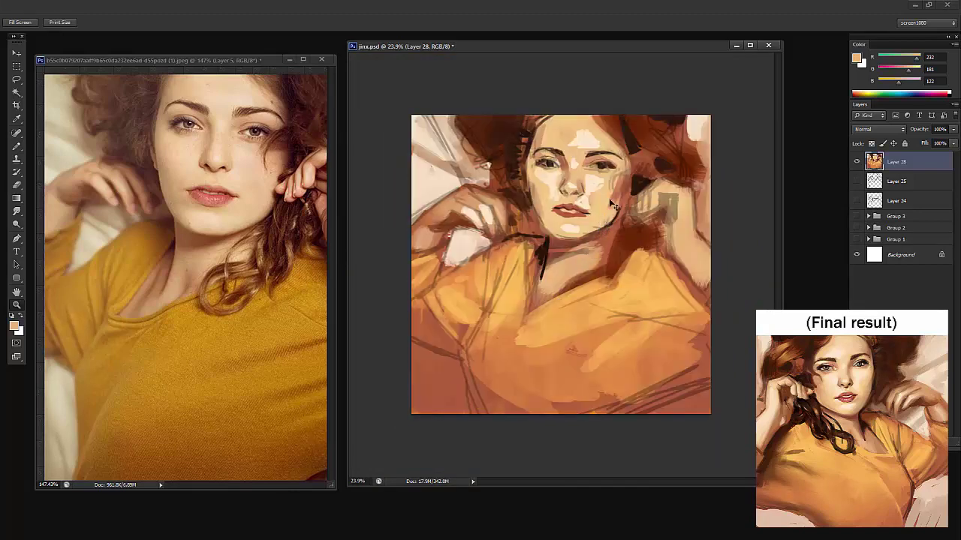
drag(614, 167, 614, 163)
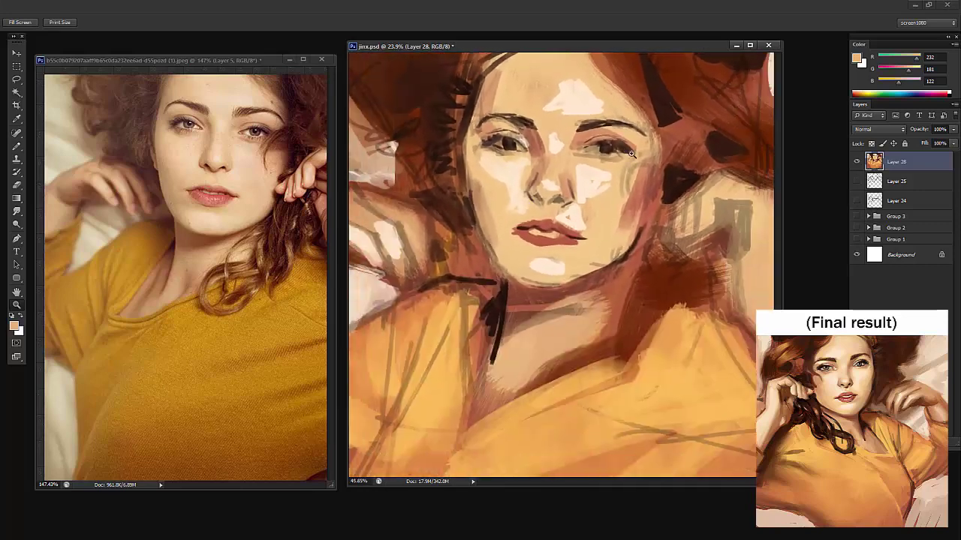
alt+click(614, 163)
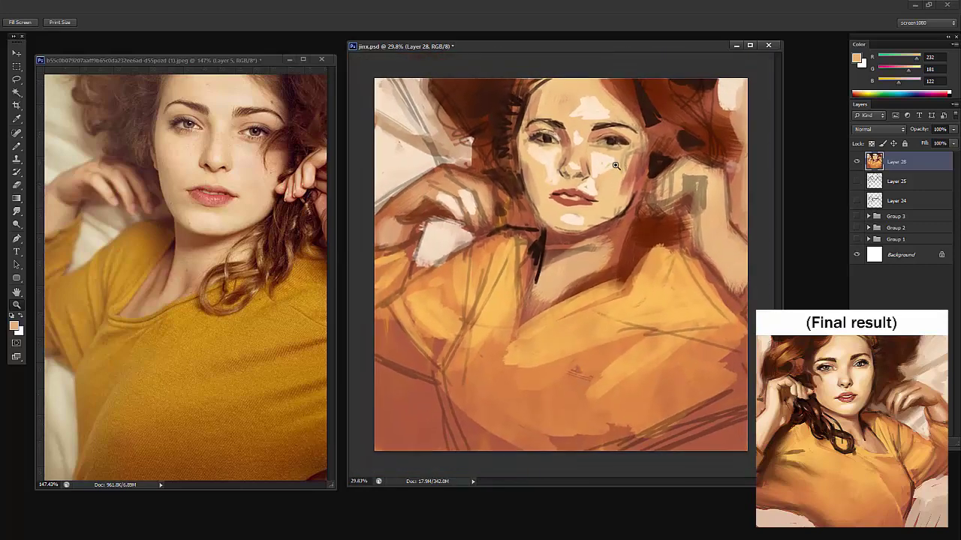
drag(636, 178, 540, 207)
click(309, 246)
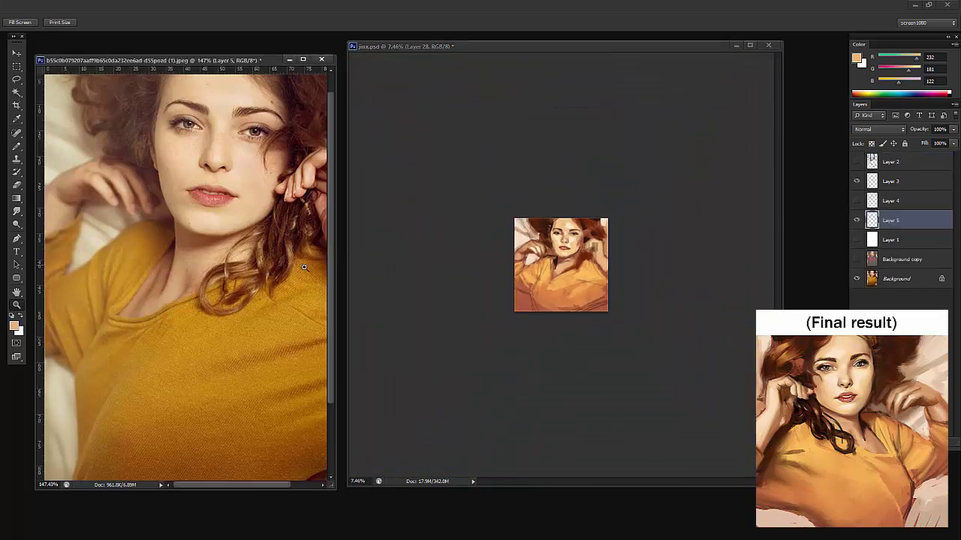
drag(304, 251, 210, 298)
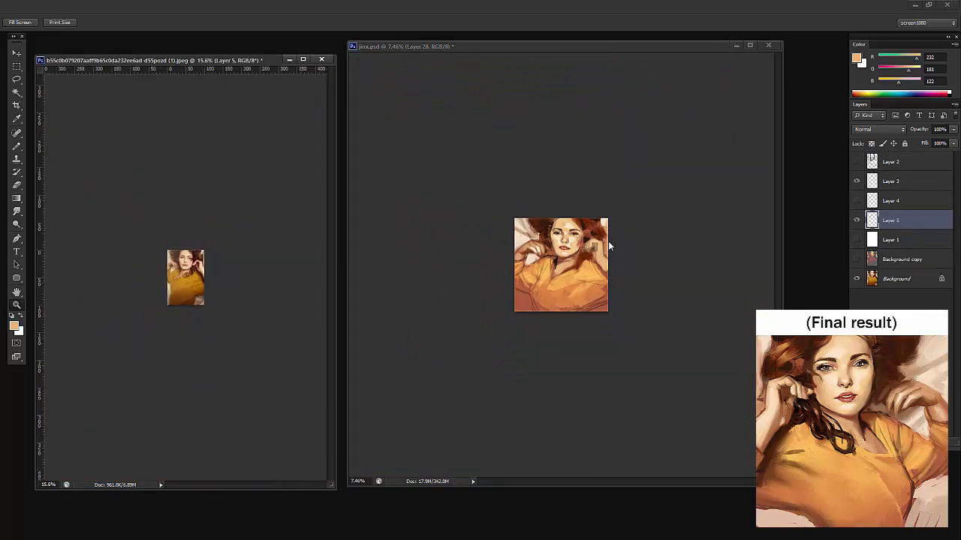
click(569, 230)
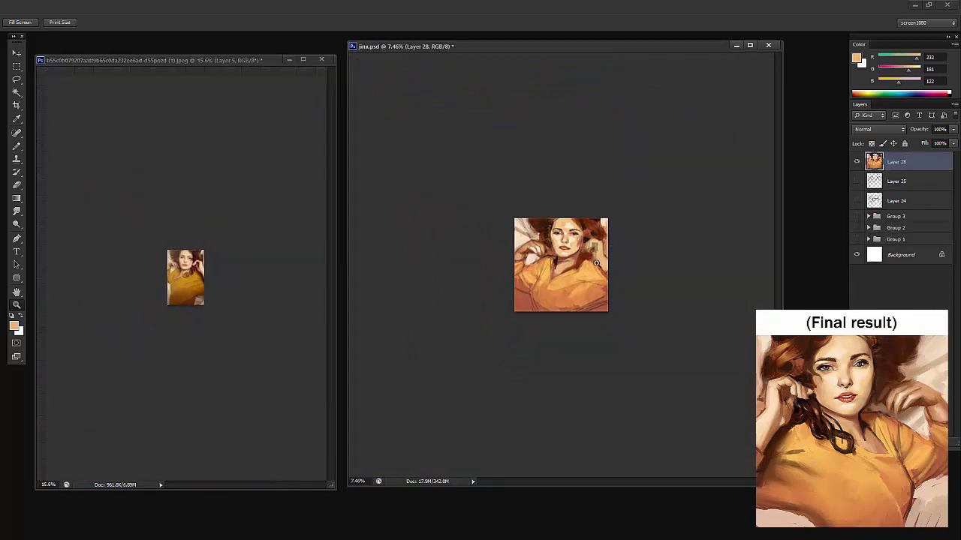
drag(591, 259, 619, 257)
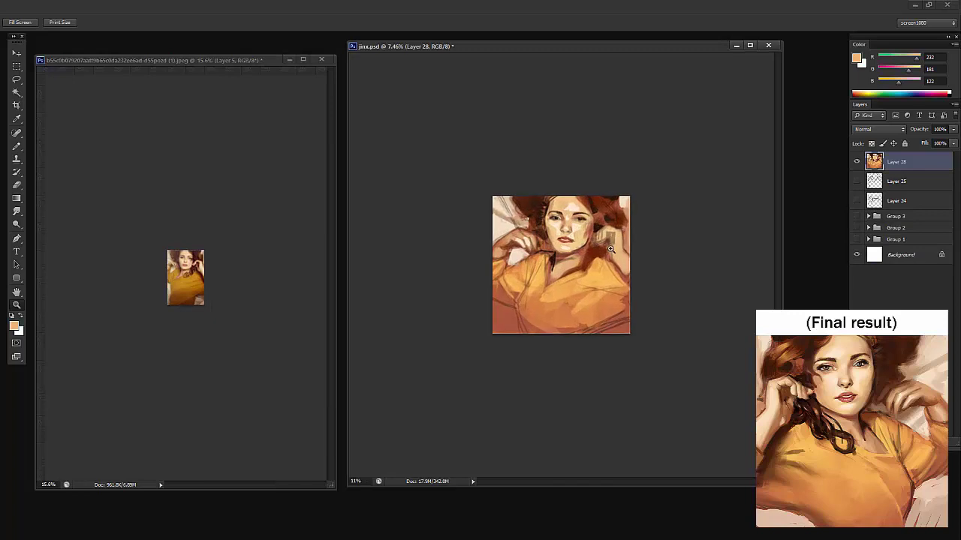
Sample dark brown from the hair, paint a deep shadow between the right-hand shoulder and forearm, and check the reference photo
key(b)
alt+click(604, 244)
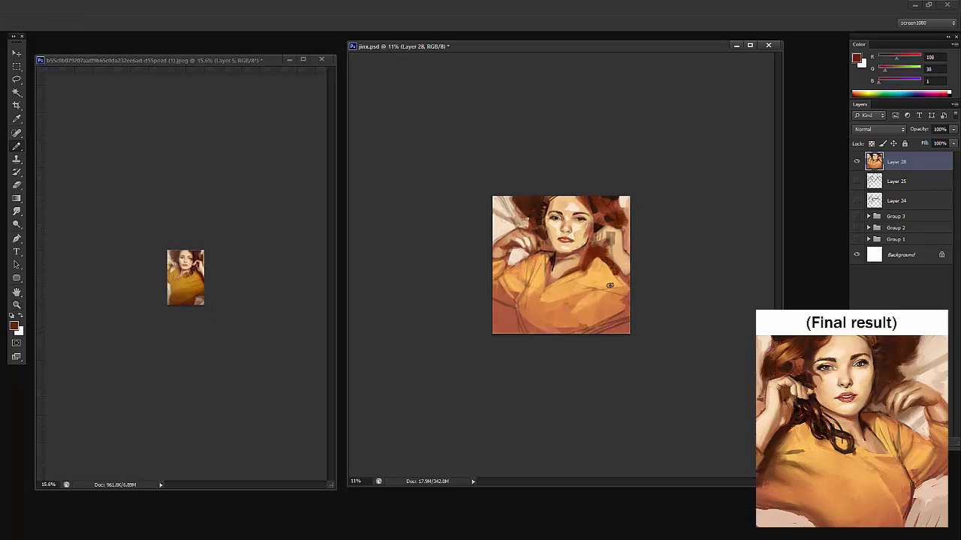
key(b)
alt+click(595, 209)
mouse_move(617, 271)
mouse_down()
mouse_move(627, 291)
mouse_move(619, 278)
mouse_up()
click(205, 255)
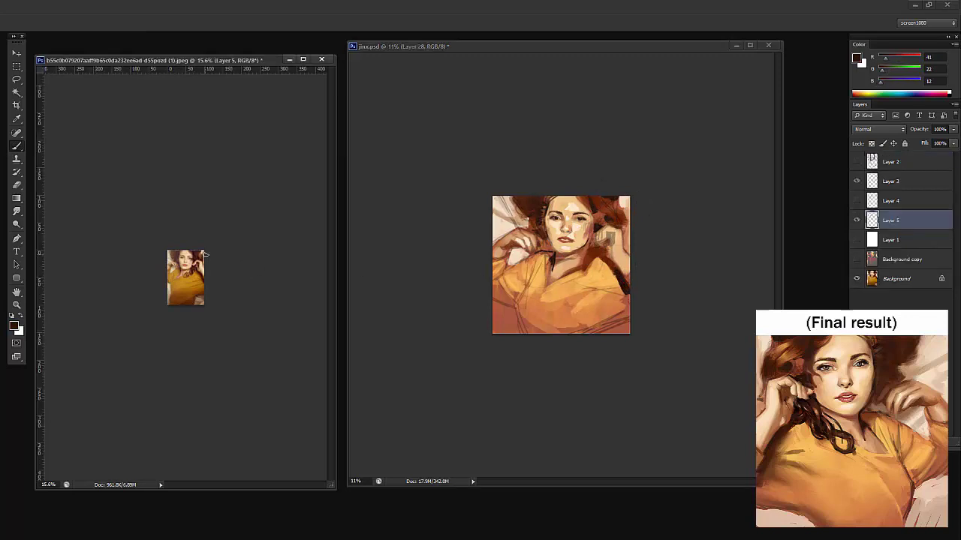
click(639, 235)
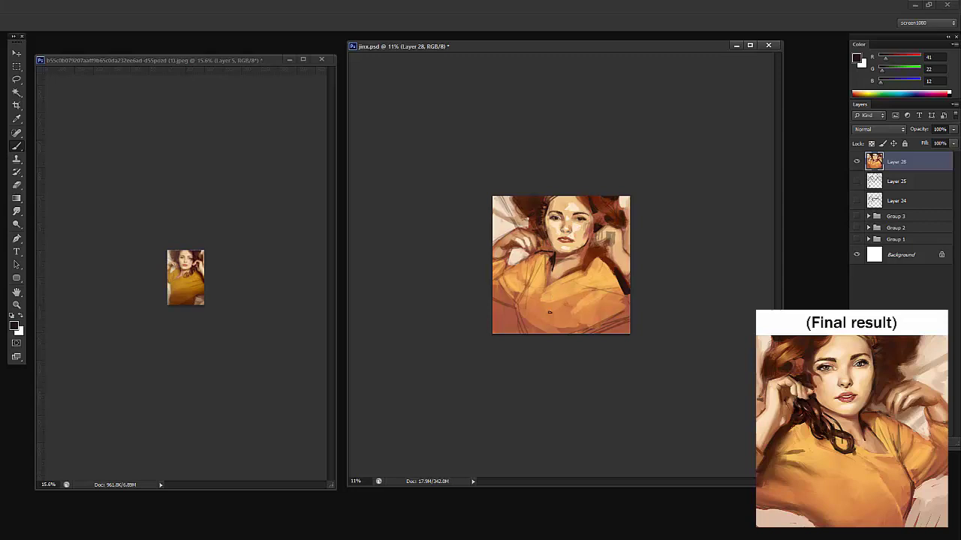
Sample the pale bedding colour, adjust the brush size, and touch up the light patch between the left-hand hand and shoulder
alt+click(499, 228)
right_click(568, 235)
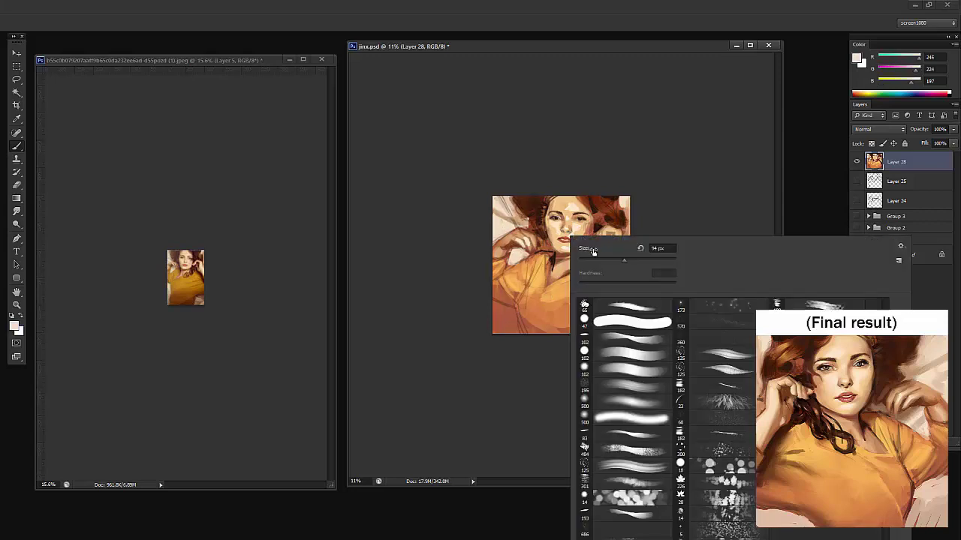
drag(593, 251, 563, 251)
alt+click(517, 256)
scroll(466, 239, up, 5)
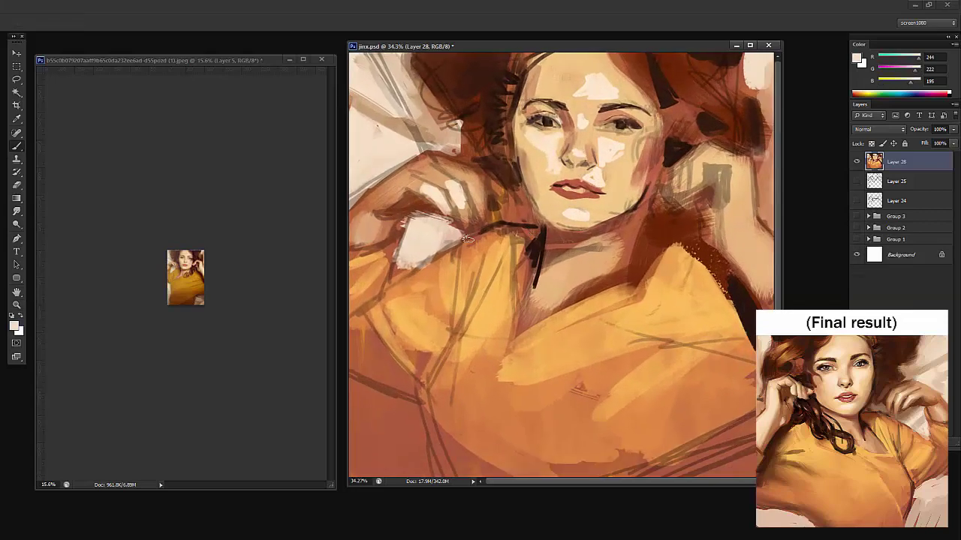
alt+click(412, 219)
drag(411, 223, 401, 231)
alt+click(418, 228)
scroll(422, 279, down, 3)
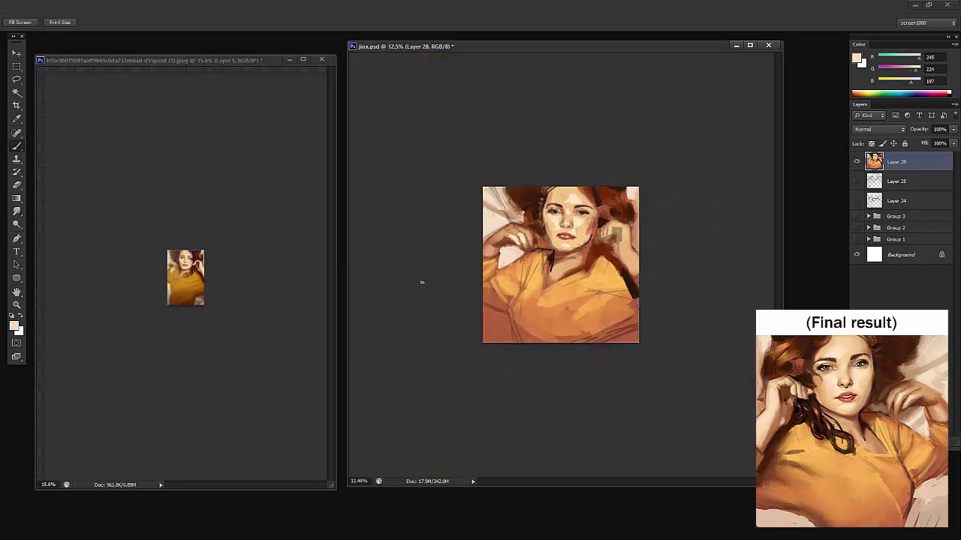
Block in a pale bedding patch below the left-hand sleeve, step back the unwanted strokes, and sample the sleeve's reddish brown
right_click(576, 251)
click(621, 272)
mouse_move(503, 323)
mouse_down()
mouse_move(481, 305)
mouse_move(505, 343)
mouse_move(490, 346)
mouse_move(501, 312)
mouse_move(483, 311)
mouse_move(500, 321)
mouse_move(477, 319)
mouse_move(496, 295)
mouse_move(510, 315)
mouse_up()
key(ctrl+alt+z)
key(ctrl+alt+z)
key(ctrl+alt+z)
alt+click(495, 300)
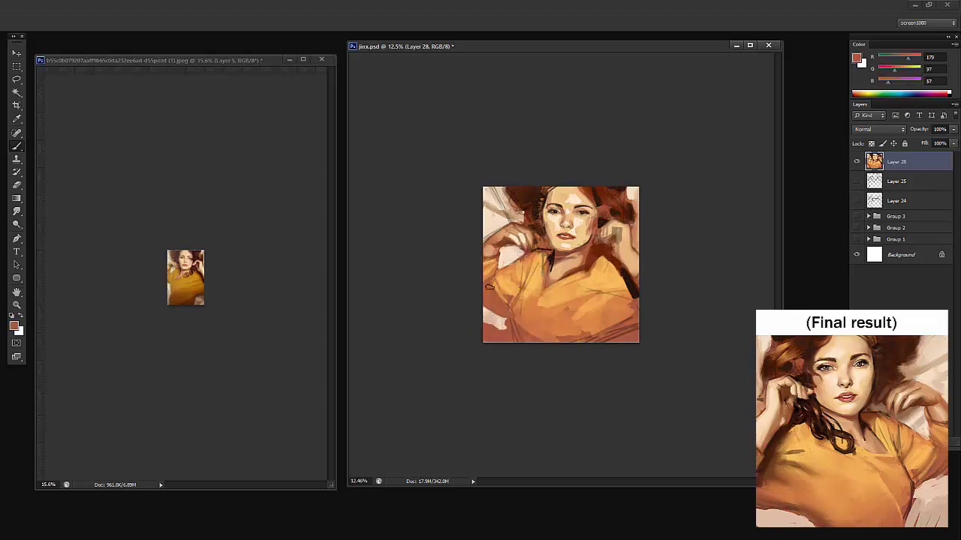
Enlarge the reference photo for comparison, and extend the pale bedding patch toward the sweater's left-hand side using its sampled tone
key(z)
drag(539, 250, 566, 249)
drag(209, 270, 244, 246)
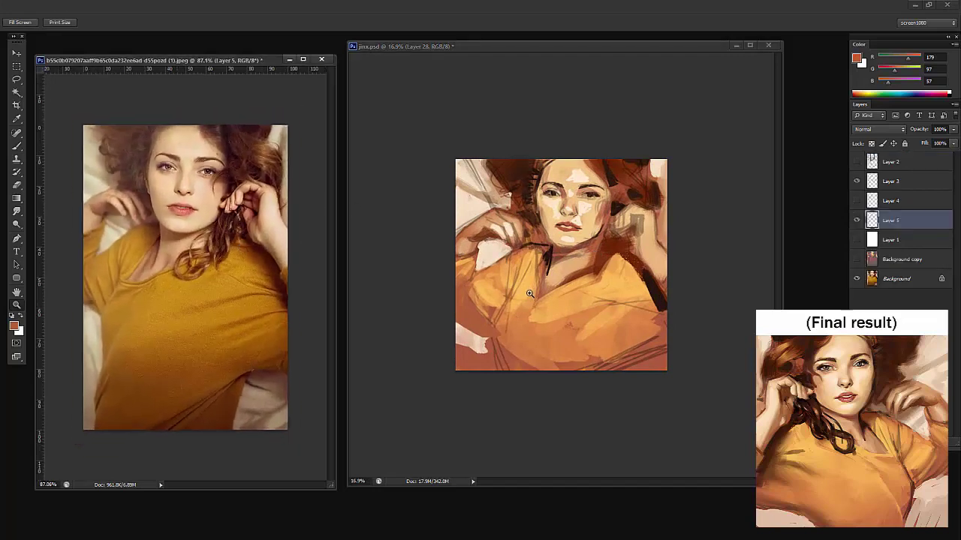
click(530, 294)
key(b)
alt+click(478, 339)
mouse_move(485, 337)
mouse_down()
mouse_move(460, 324)
mouse_move(494, 333)
mouse_up()
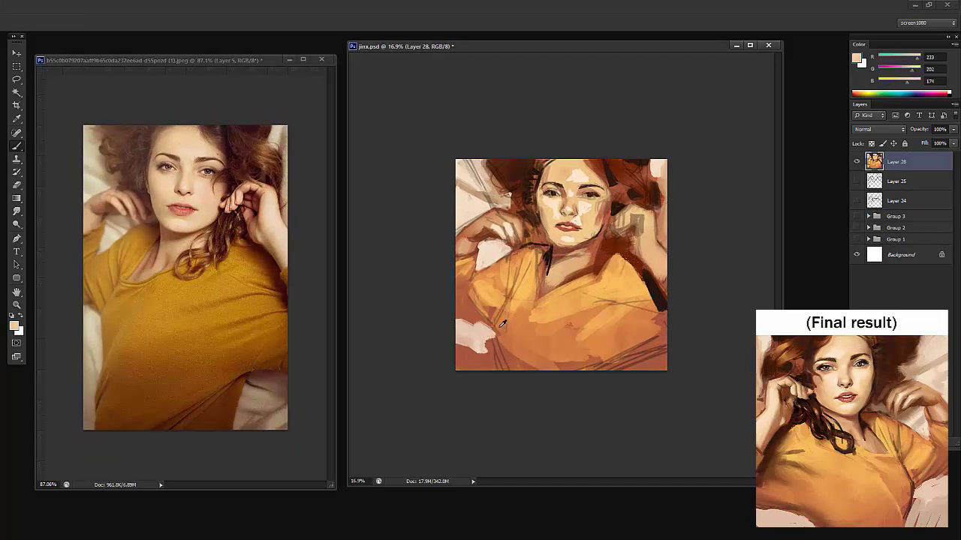
Sample the neckline's dark brown, resize the brush, try a fold line down the left-hand sleeve, and undo the last stroke
alt+click(549, 257)
right_click(553, 253)
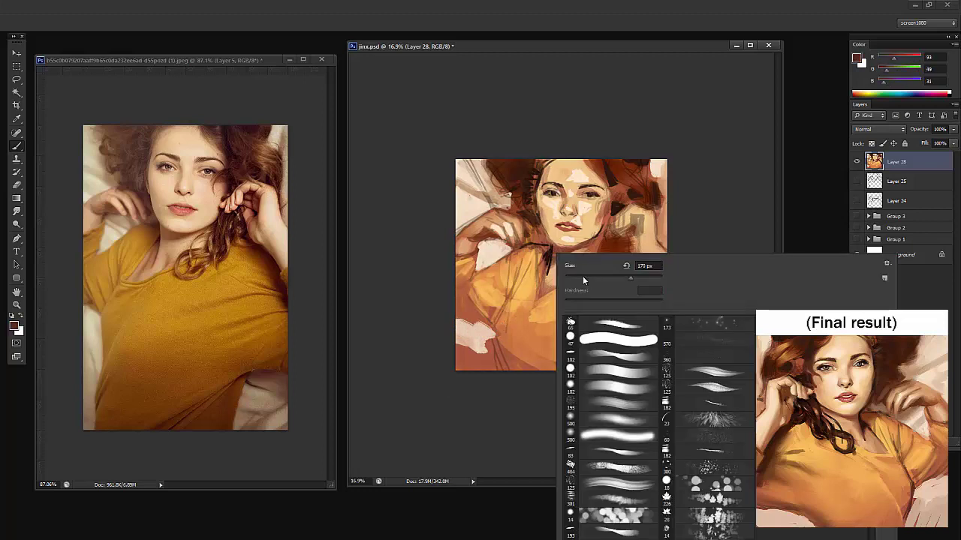
click(580, 276)
drag(514, 282, 491, 326)
key(ctrl+z)
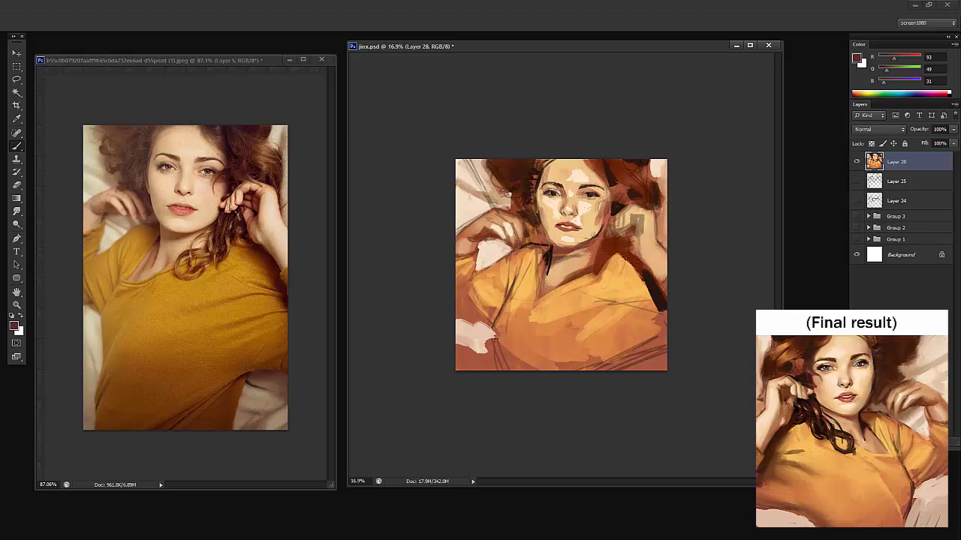
Paint sampled sweater orange over the sketch lines on the lower left-hand side of the torso, and sample the reddish brown there
alt+click(548, 309)
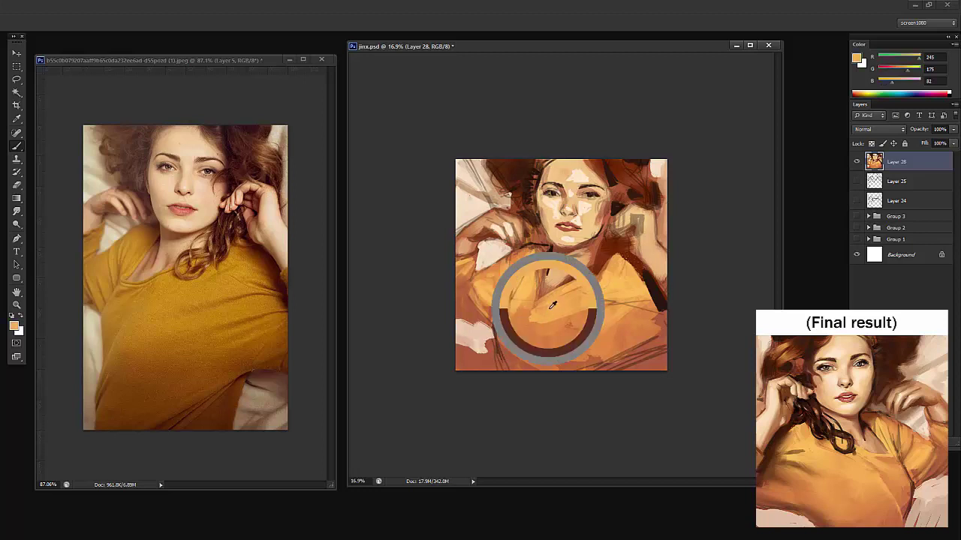
right_click(572, 299)
click(610, 323)
alt+click(563, 306)
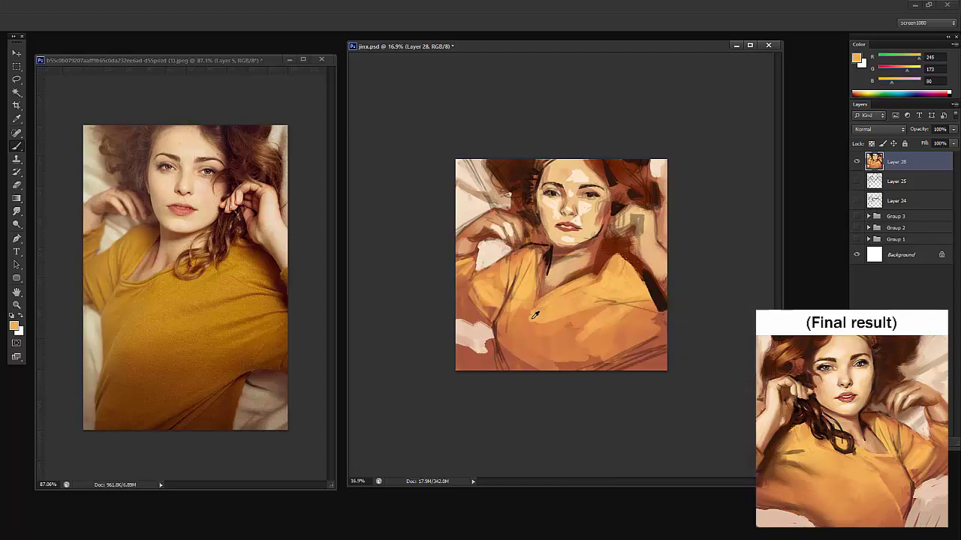
drag(530, 322, 508, 367)
alt+click(506, 369)
Adjust the brush size, sample the chest's light orange, and brush it down the middle of the sweater
right_click(571, 298)
click(598, 323)
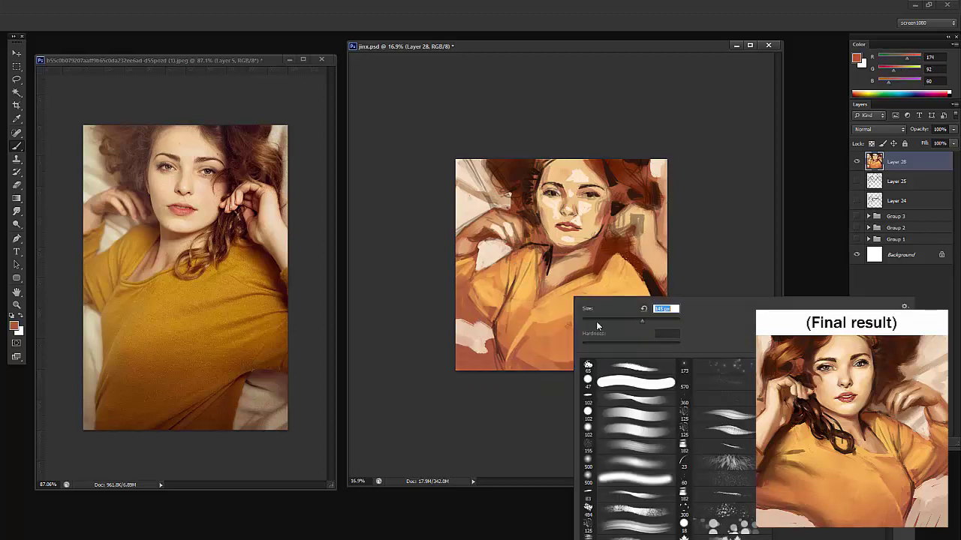
alt+click(549, 313)
drag(546, 316, 536, 335)
mouse_move(587, 310)
mouse_down()
mouse_move(546, 335)
mouse_move(575, 348)
mouse_up()
Frame the face and switch from the regular brush to the Mixer Brush Tool
key(ctrl+space)
mouse_move(590, 217)
mouse_down()
mouse_move(614, 215)
mouse_move(588, 218)
mouse_move(609, 255)
mouse_move(662, 241)
mouse_up()
key(ctrl+z)
mouse_move(583, 185)
mouse_down()
mouse_move(660, 197)
mouse_move(559, 238)
mouse_up()
key(shift+b)
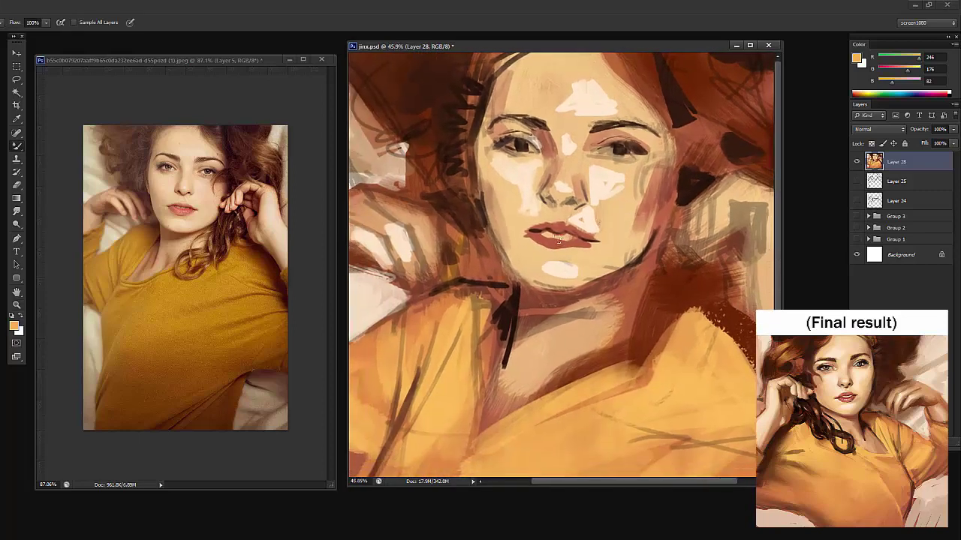
click(19, 147)
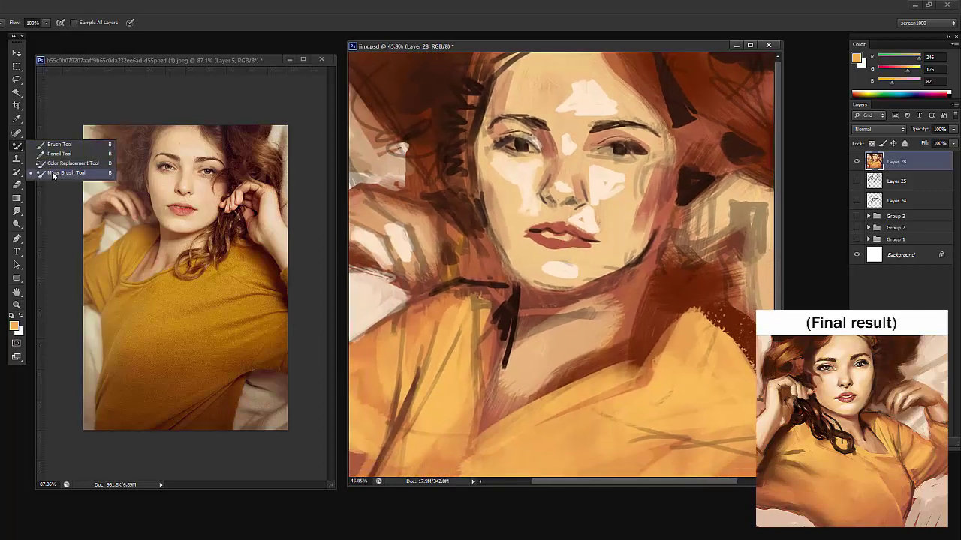
click(60, 173)
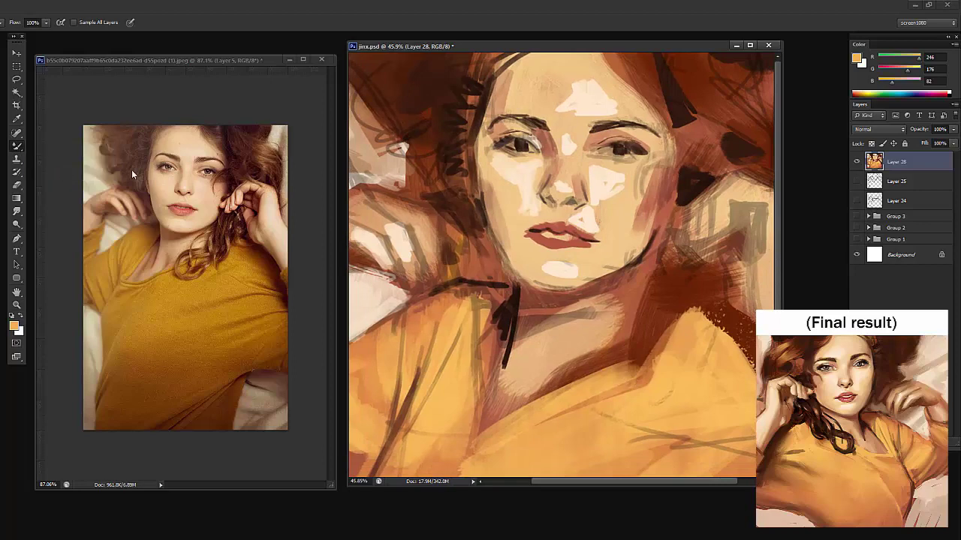
Try blending the right-hand cheek and jaw with a hard round 166 px mixer tip, and undo the stroke
right_click(529, 210)
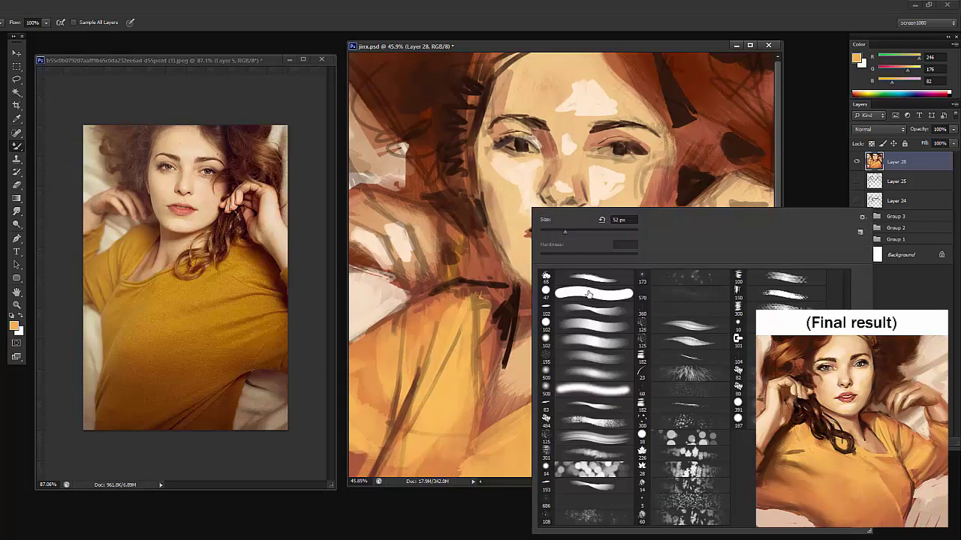
click(580, 328)
click(605, 231)
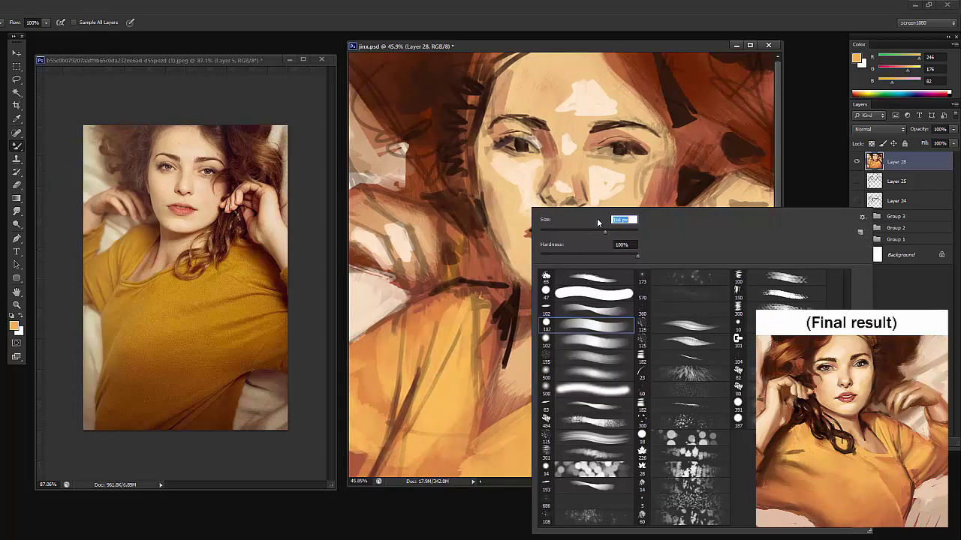
click(572, 173)
mouse_move(627, 204)
mouse_down()
mouse_move(659, 211)
mouse_move(703, 295)
mouse_move(480, 352)
mouse_move(545, 438)
mouse_move(422, 200)
mouse_move(597, 150)
mouse_move(577, 143)
mouse_move(435, 203)
mouse_move(686, 218)
mouse_move(584, 272)
mouse_move(533, 336)
mouse_move(690, 338)
mouse_move(443, 193)
mouse_move(623, 314)
mouse_up()
key(ctrl+z)
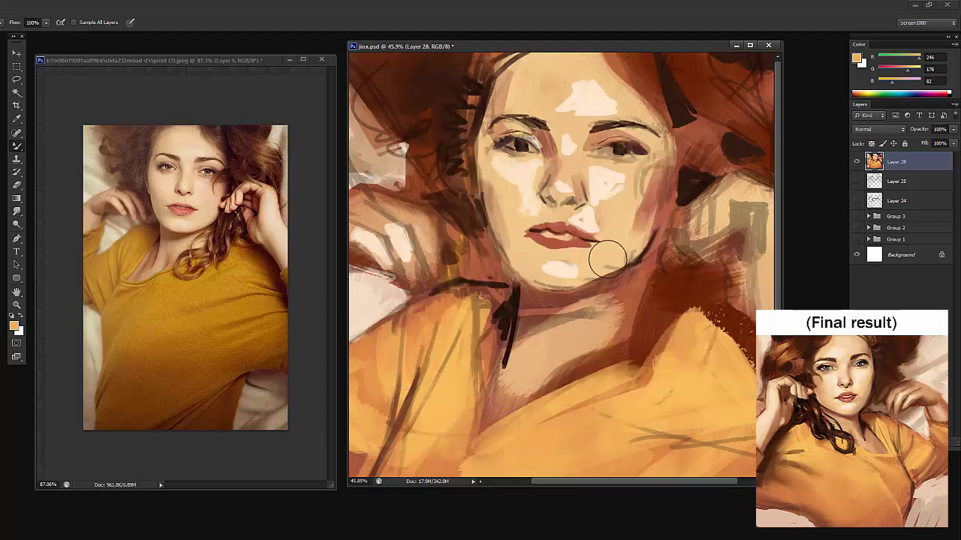
Try smearing the face and neck with a bristly mixer brush tip, and undo the blending
right_click(622, 189)
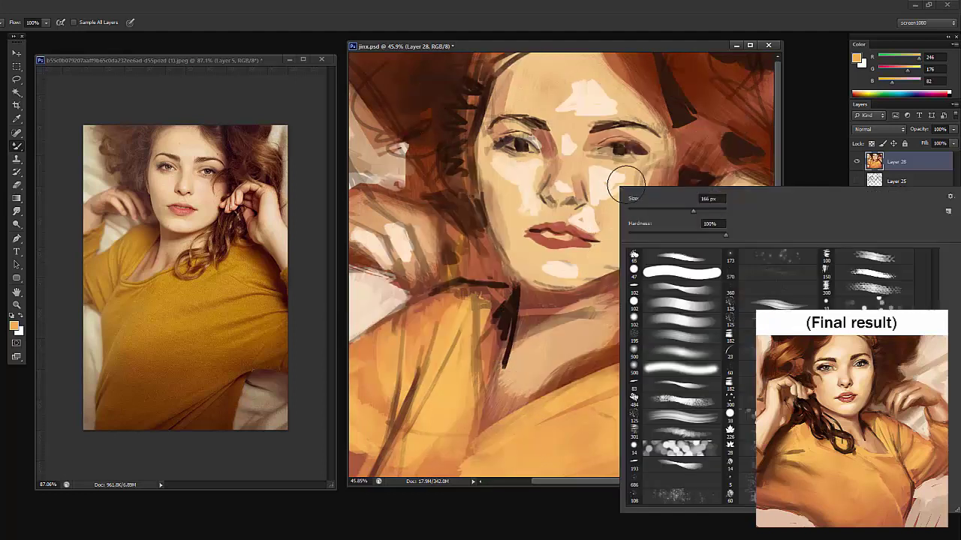
click(662, 339)
mouse_move(671, 123)
mouse_down()
mouse_move(532, 187)
mouse_move(440, 409)
mouse_move(697, 400)
mouse_up()
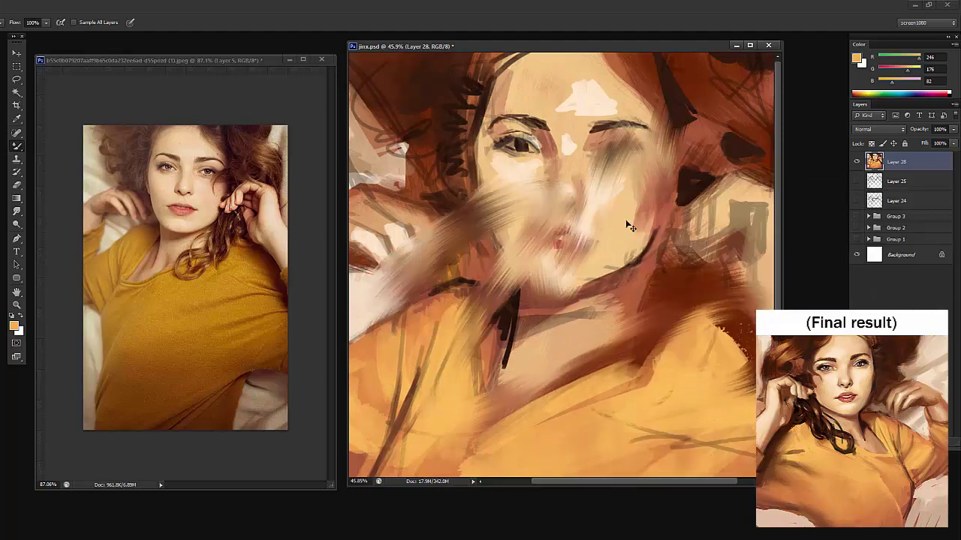
key(ctrl+z)
Try softening the right-hand cheek highlight with a resized speckled mixer tip, undo it, and frame the cheek more closely
right_click(639, 188)
click(679, 217)
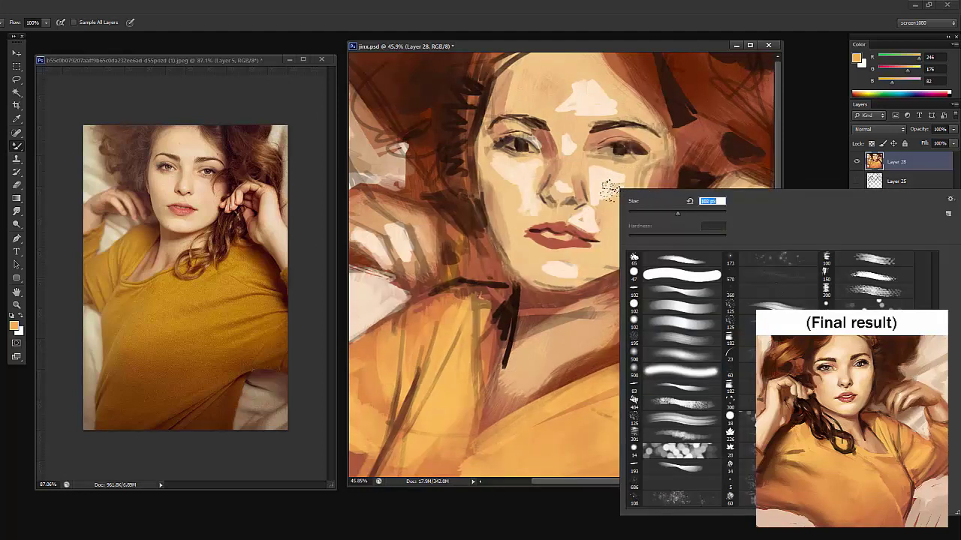
mouse_move(611, 189)
mouse_down()
mouse_move(613, 197)
mouse_move(622, 180)
mouse_up()
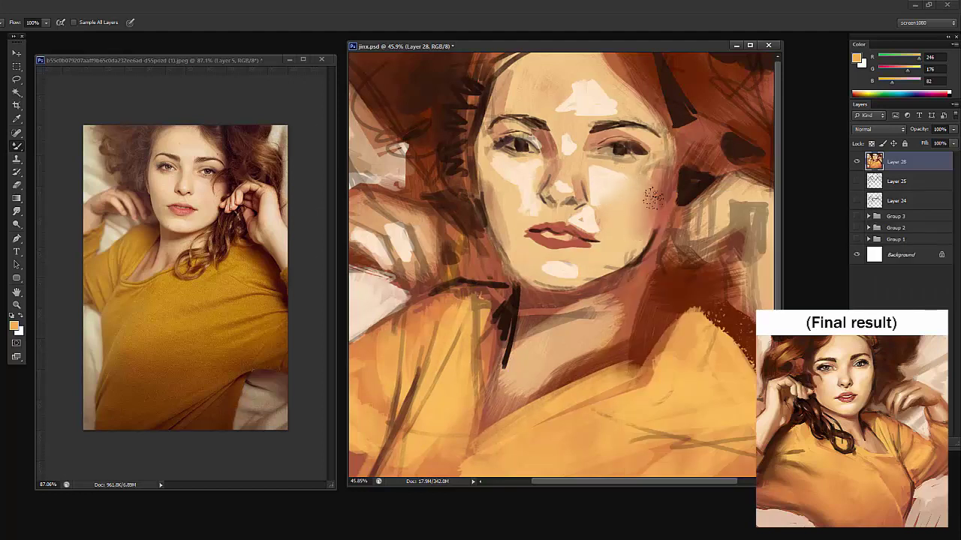
key(z)
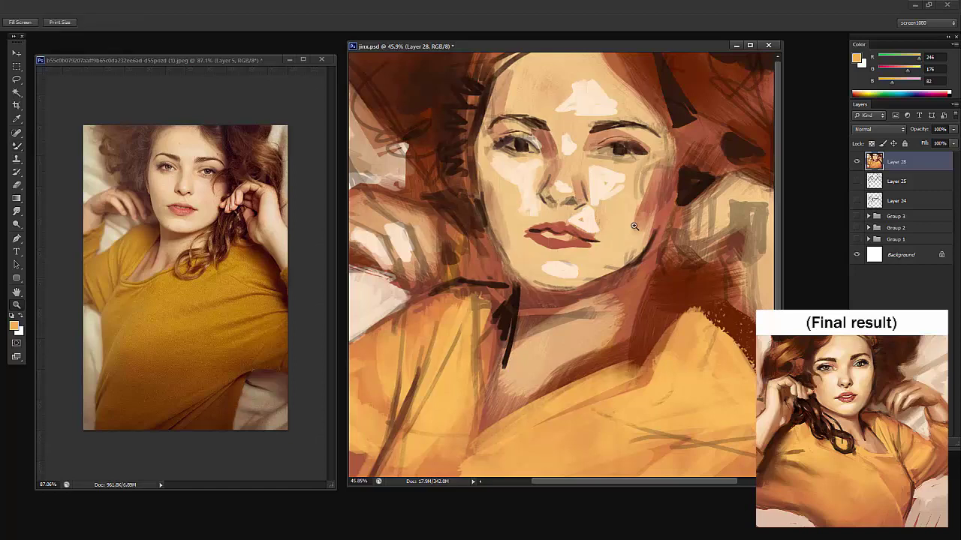
click(632, 204)
click(636, 204)
alt+click(636, 203)
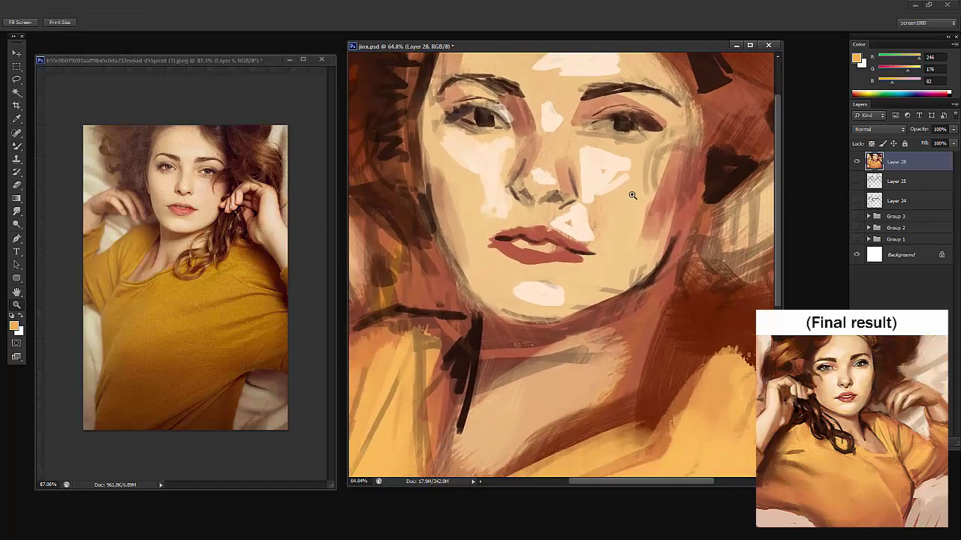
Choose the 125 px bristly tip for the mixer brush and reduce its size
mouse_move(631, 200)
mouse_down()
mouse_move(622, 242)
mouse_move(611, 237)
mouse_up()
key(b)
right_click(593, 214)
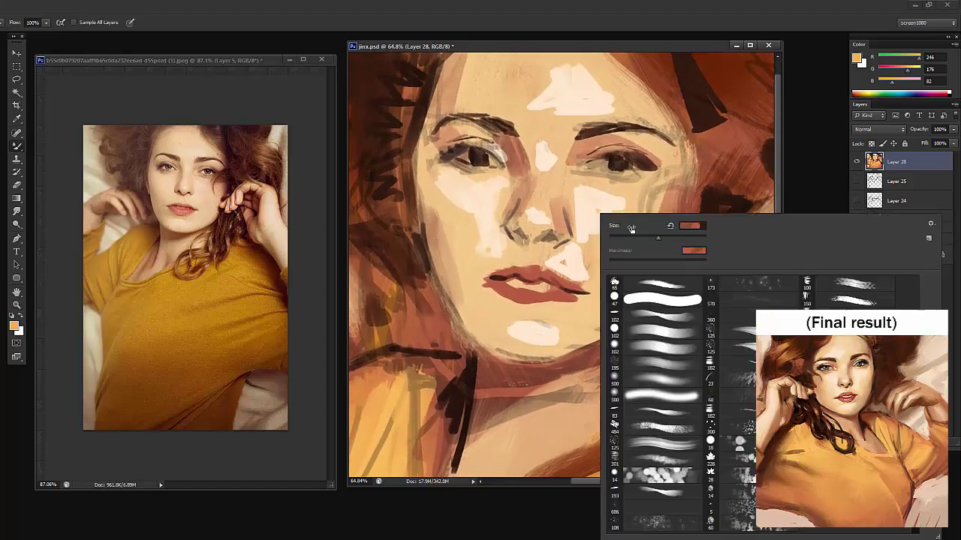
click(631, 445)
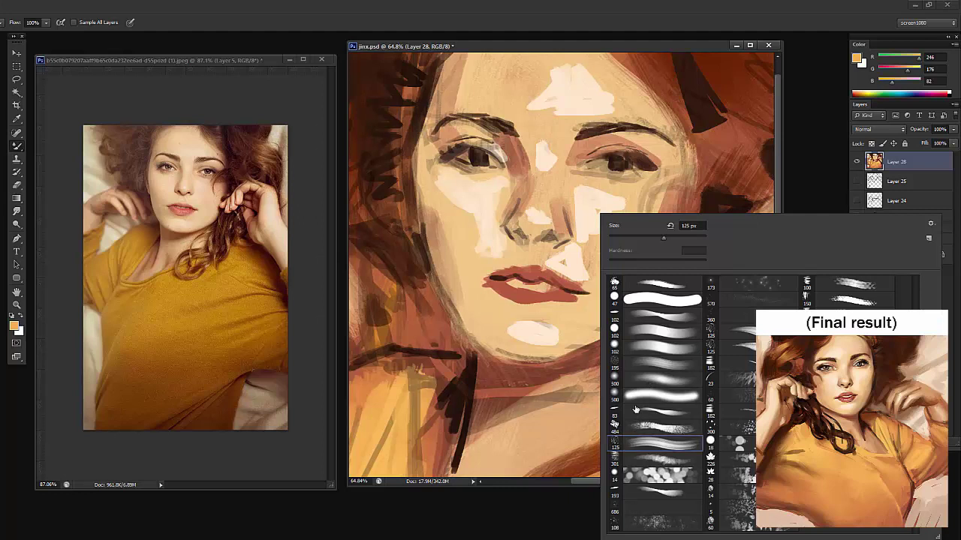
click(637, 238)
click(577, 240)
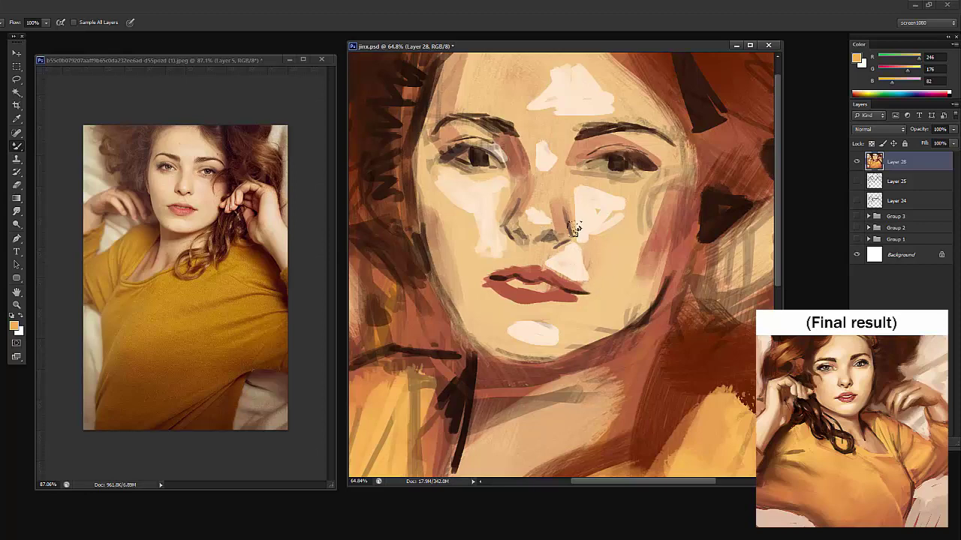
Enlarge the face in the reference photo and blend the right-hand cheek highlight of the painting into the skin
key(z)
click(200, 199)
drag(199, 197, 239, 228)
click(635, 227)
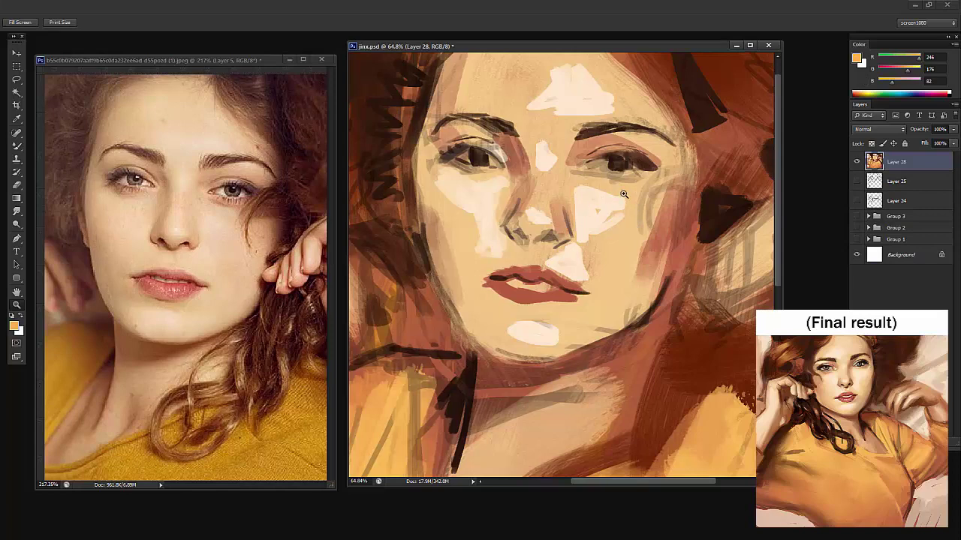
key(b)
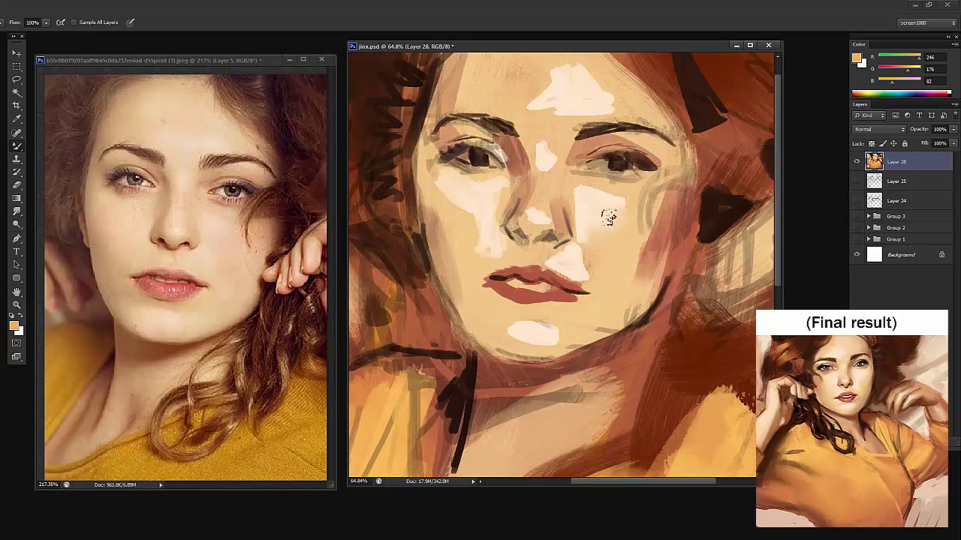
click(236, 242)
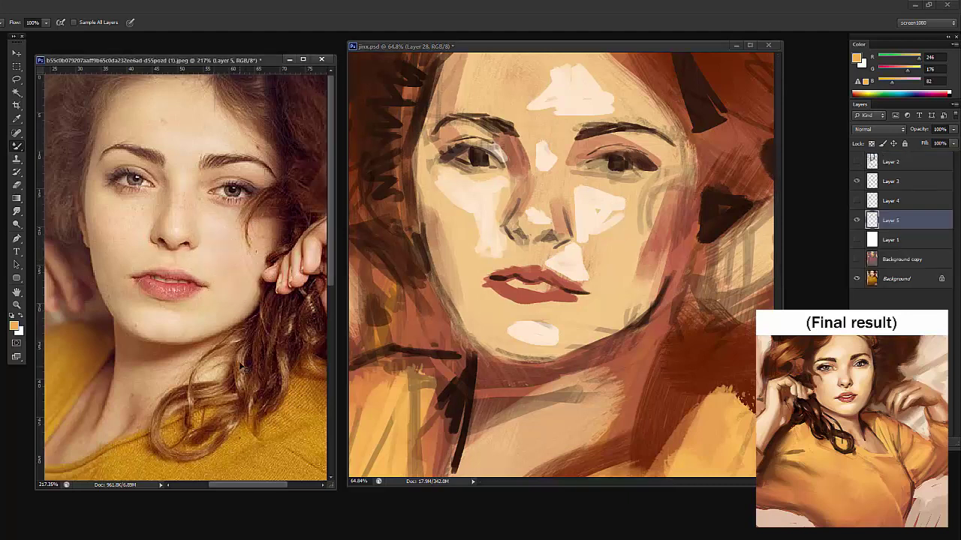
click(630, 246)
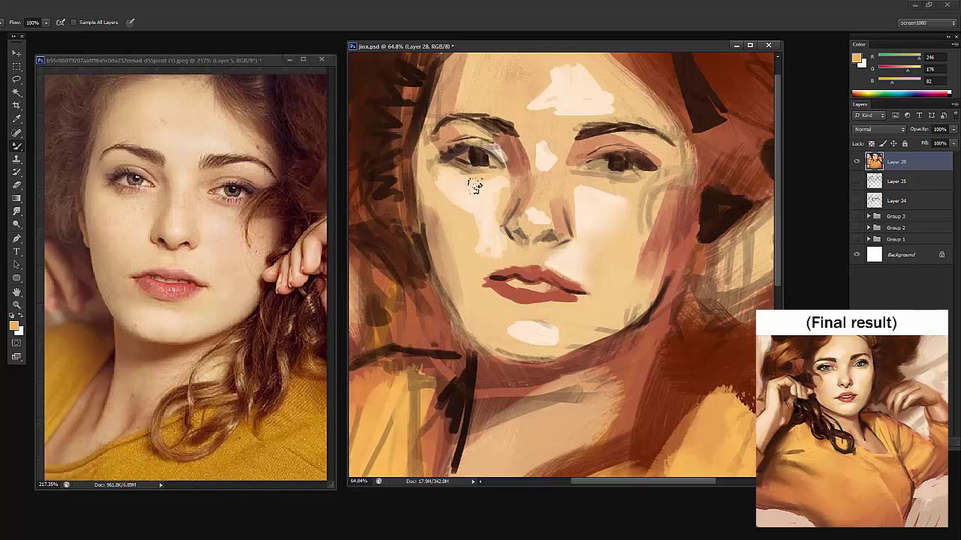
Blend the left-hand cheek highlight into the surrounding skin with a resized mixer tip
right_click(493, 202)
drag(509, 214, 514, 214)
mouse_move(457, 207)
mouse_down()
mouse_move(477, 227)
mouse_move(467, 205)
mouse_up()
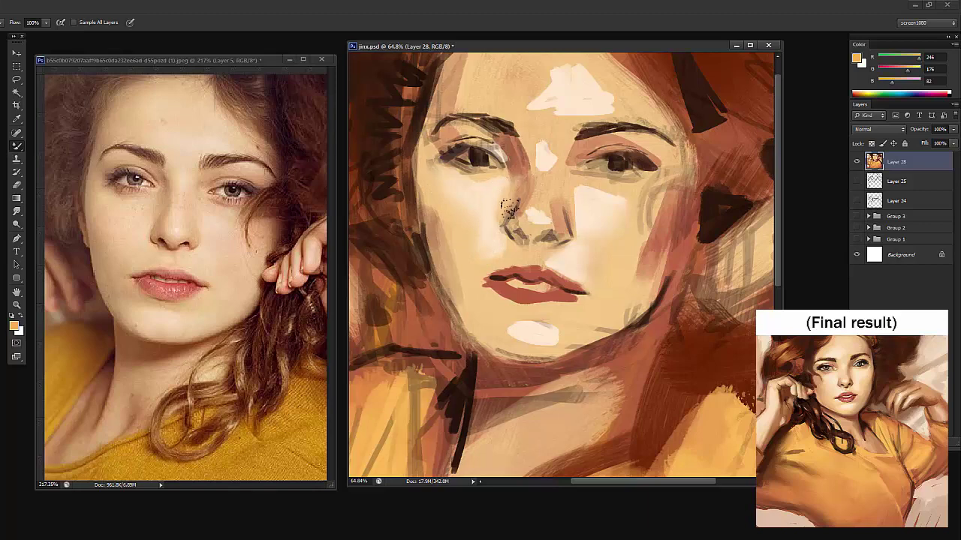
Set the mixer tip to 71 px and soften the right-hand cheek highlight beside the nose
key(z)
click(593, 212)
key(b)
right_click(615, 210)
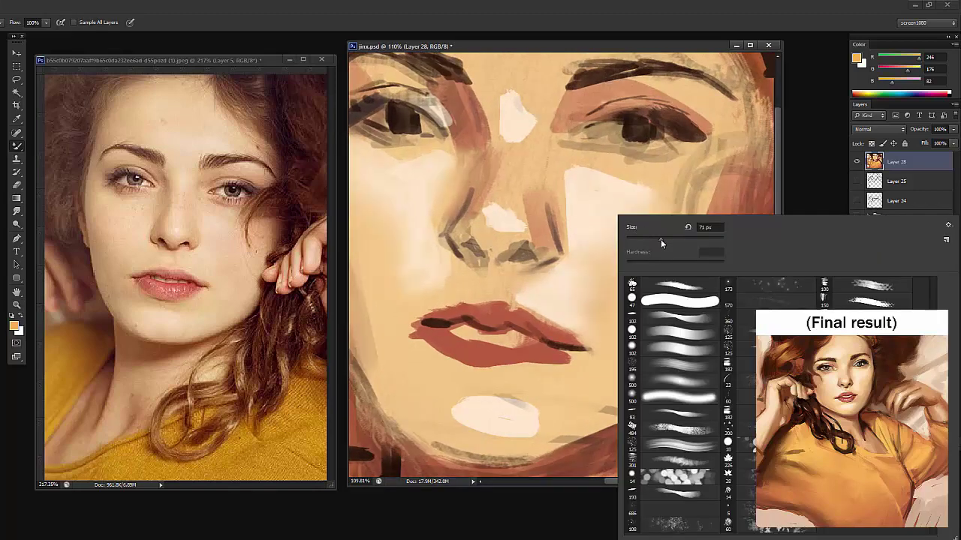
mouse_move(566, 225)
mouse_down()
mouse_move(572, 216)
mouse_move(575, 233)
mouse_up()
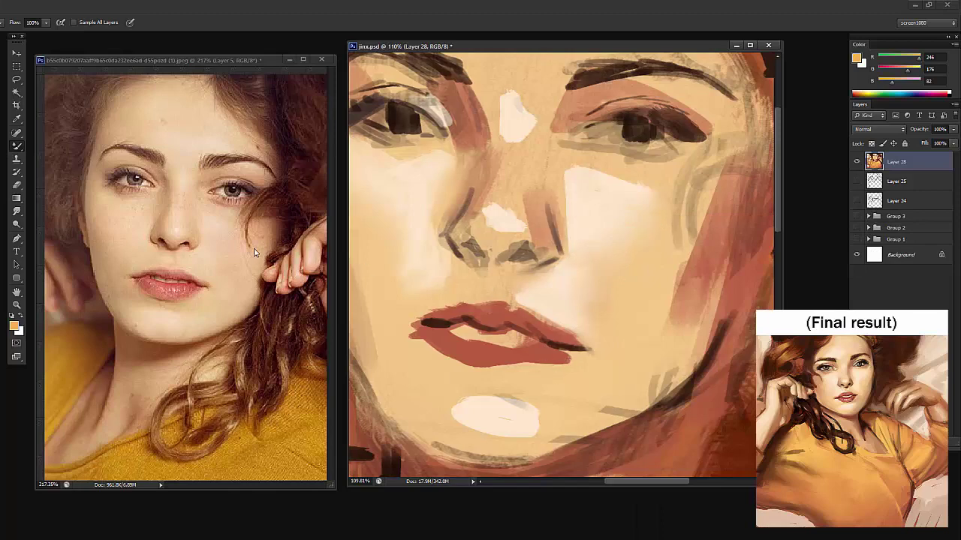
Compare the nose with the reference photo and blend the reddish shading along its right-hand side with a resized mixer tip
key(z)
click(194, 225)
drag(195, 226, 237, 219)
key(b)
key(z)
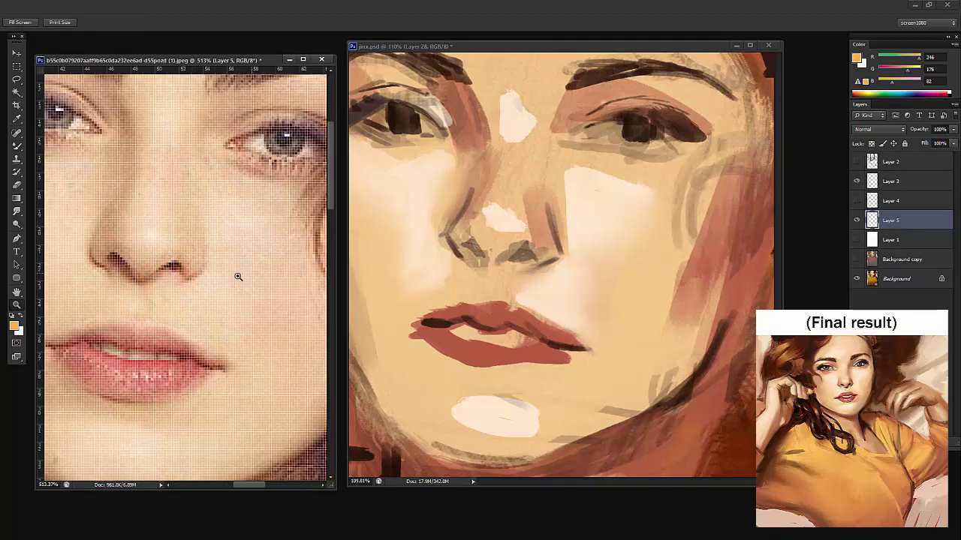
mouse_move(240, 277)
mouse_down()
mouse_move(218, 243)
mouse_move(210, 265)
mouse_move(228, 262)
mouse_up()
click(580, 228)
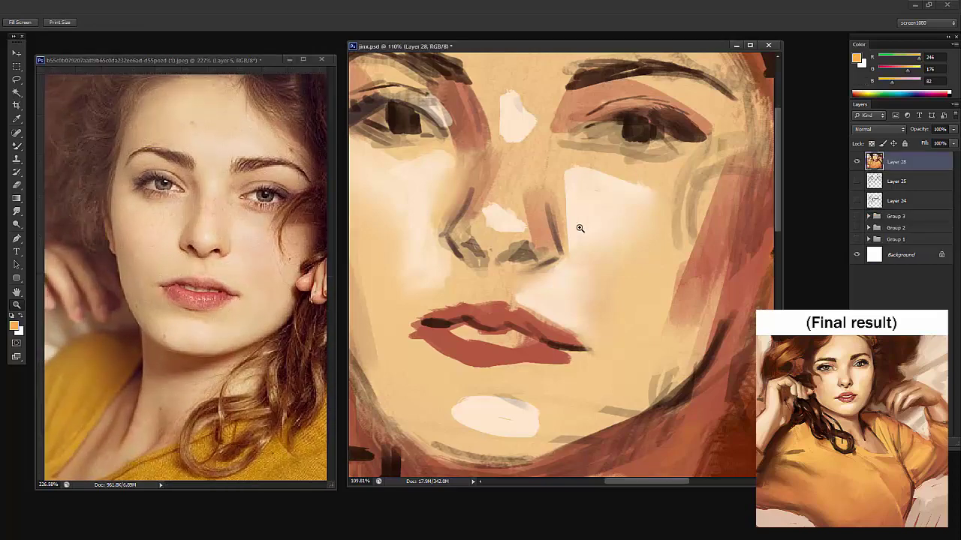
key(b)
right_click(598, 224)
click(632, 248)
mouse_move(567, 217)
mouse_down()
mouse_move(566, 244)
mouse_move(533, 204)
mouse_move(493, 199)
mouse_move(486, 209)
mouse_move(520, 210)
mouse_move(537, 183)
mouse_move(542, 200)
mouse_move(576, 201)
mouse_move(562, 193)
mouse_move(564, 171)
mouse_move(565, 226)
mouse_move(563, 212)
mouse_move(589, 191)
mouse_move(553, 205)
mouse_move(602, 178)
mouse_up()
key(ctrl+space)
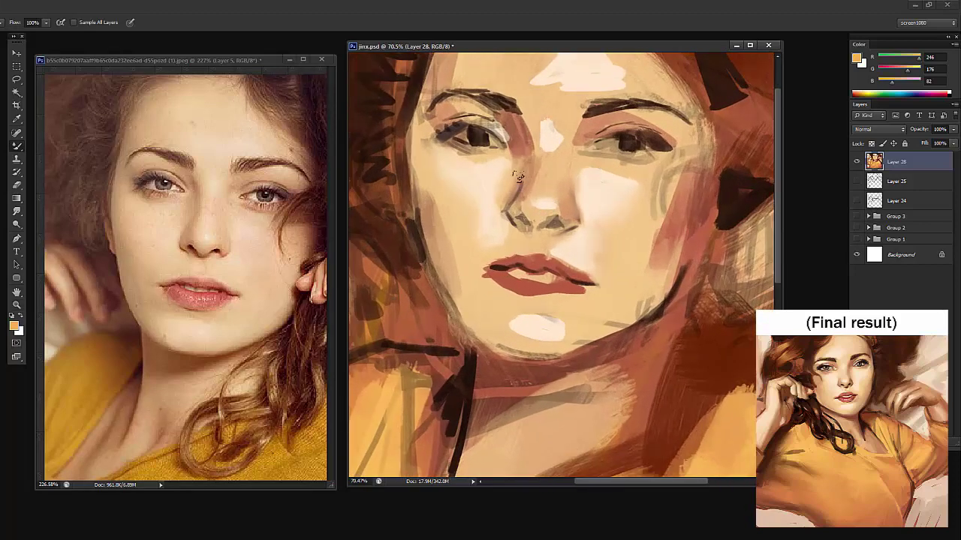
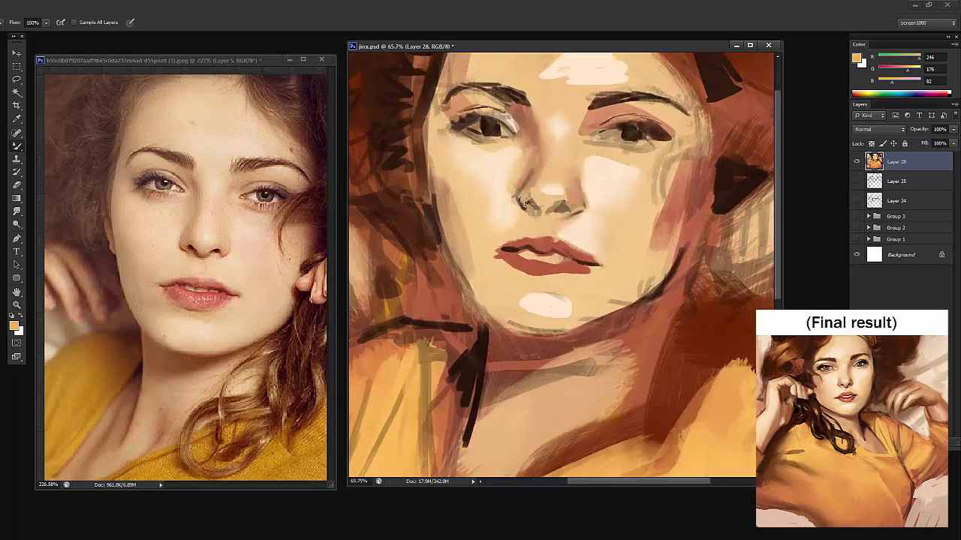
Blend the nostril shadows and the base of the nose, checking the result against the whole portrait
drag(526, 203, 567, 200)
key(z)
drag(580, 174, 618, 124)
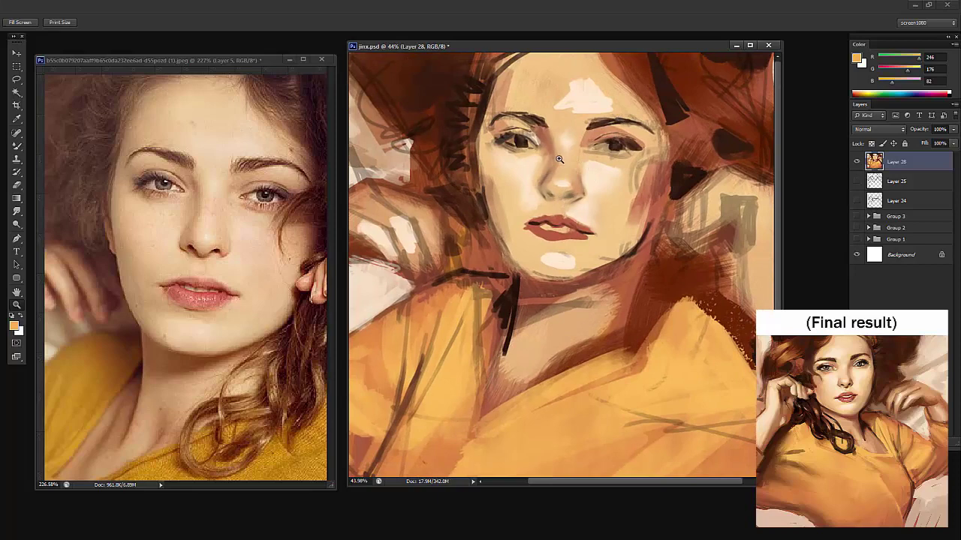
scroll(559, 159, up, 2)
key(b)
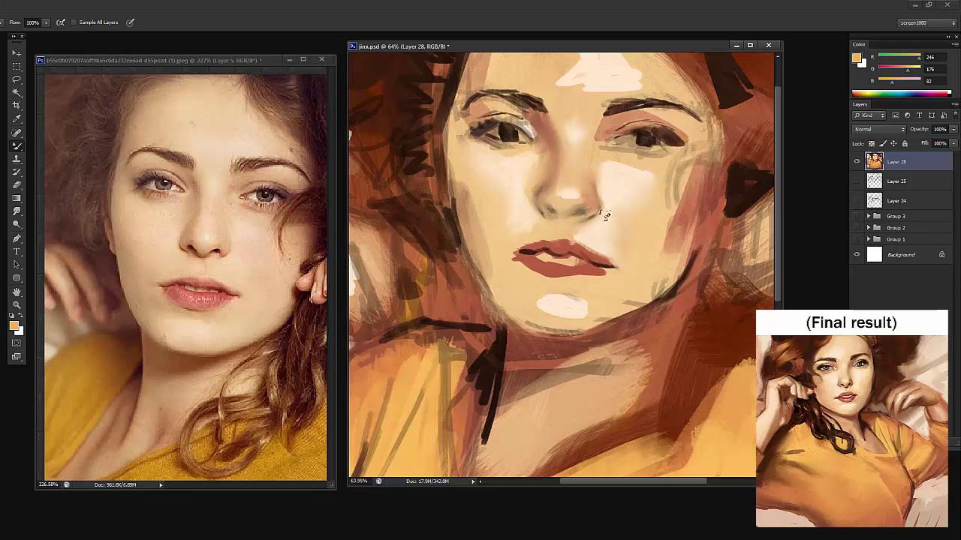
drag(624, 196, 574, 184)
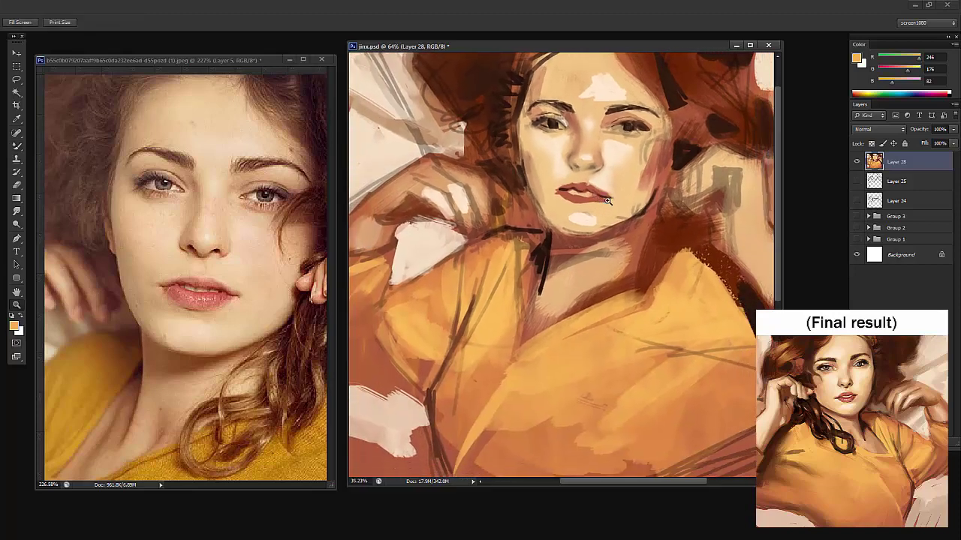
drag(600, 139, 645, 131)
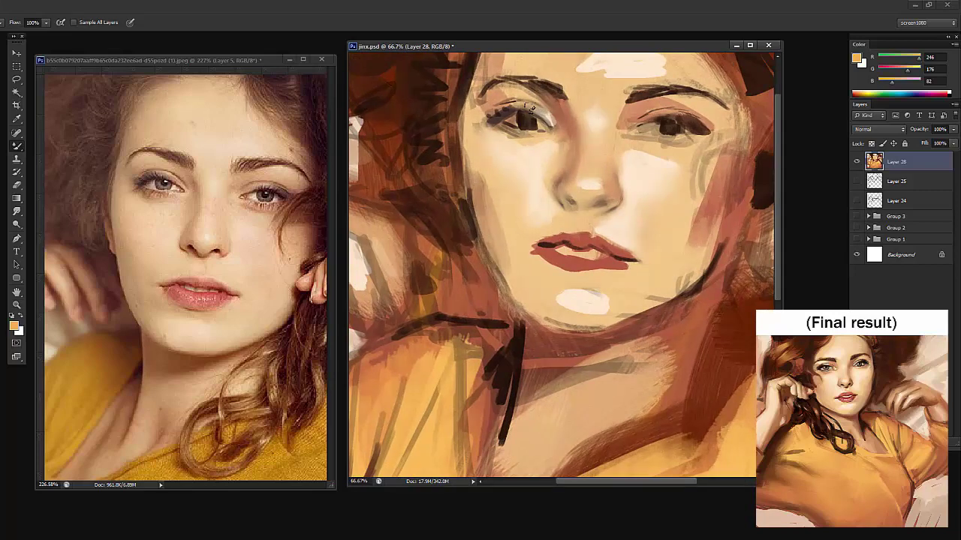
Blend the white forehead highlight into the surrounding skin with the 89 px mixer tip
drag(572, 122, 510, 189)
right_click(539, 177)
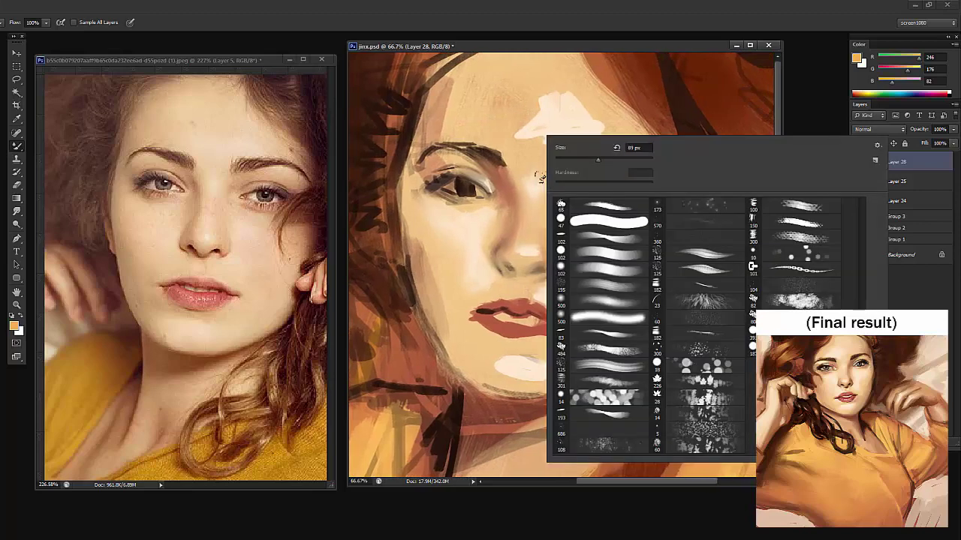
key(Escape)
mouse_move(590, 112)
mouse_down()
mouse_move(606, 132)
mouse_move(602, 142)
mouse_up()
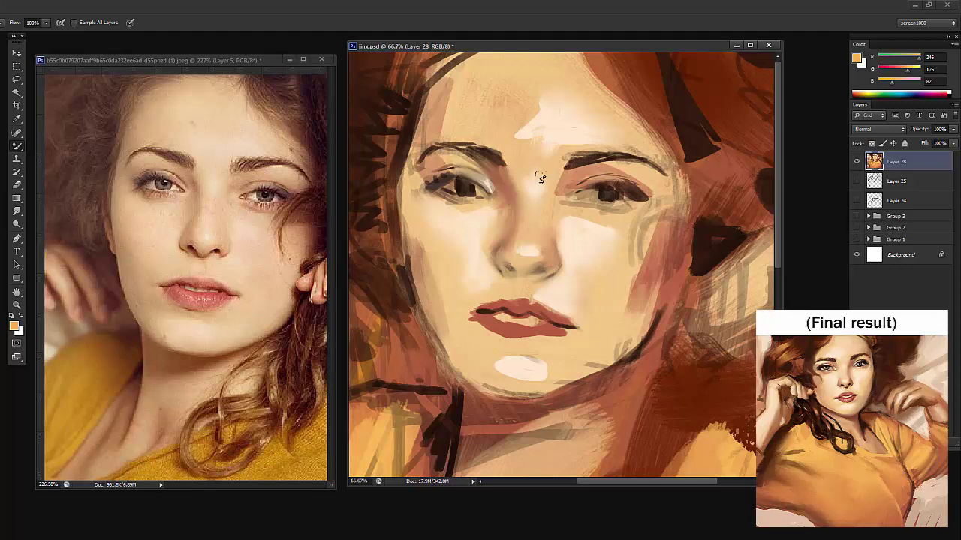
mouse_move(521, 124)
mouse_down()
mouse_move(524, 143)
mouse_move(526, 115)
mouse_up()
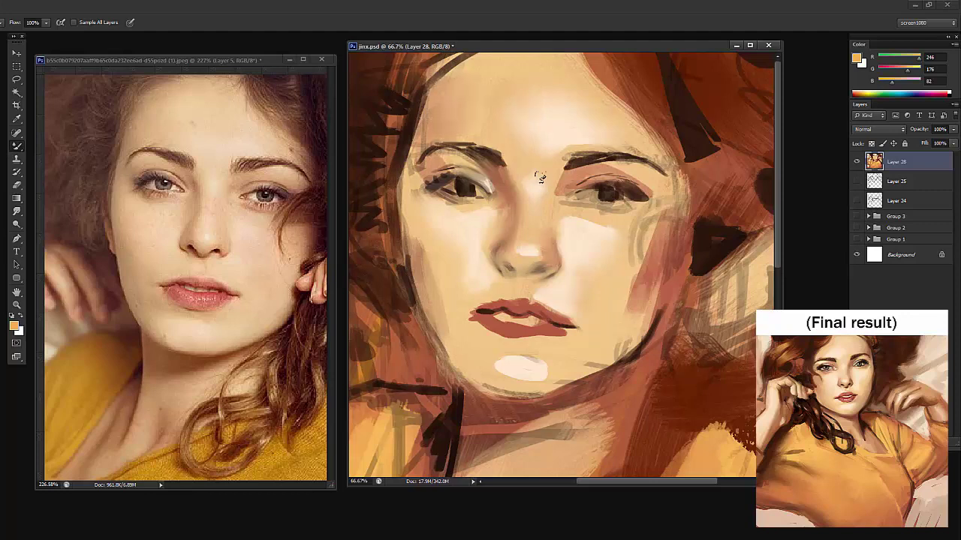
Mirror the painting and the reference photo horizontally and soften the inner end of the left-hand eyebrow
right_click(540, 177)
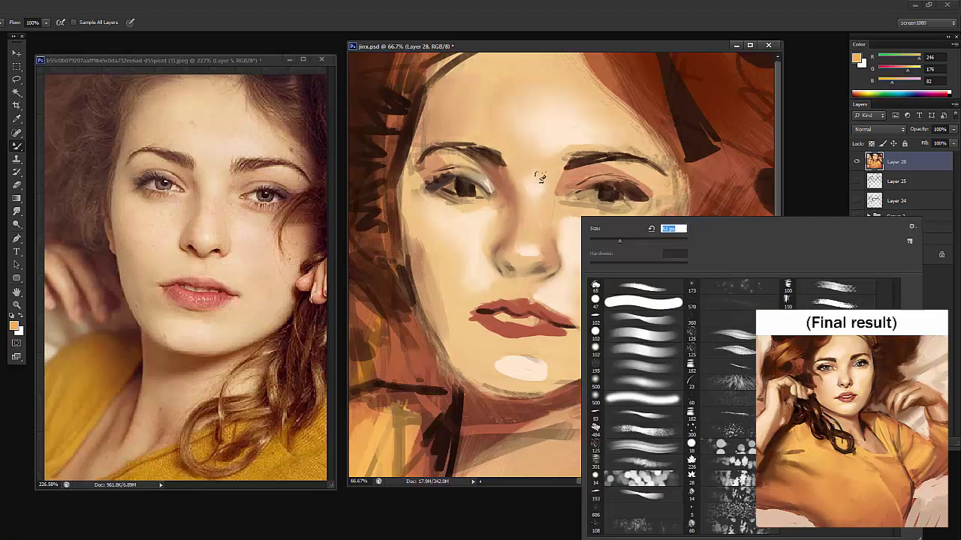
key(Escape)
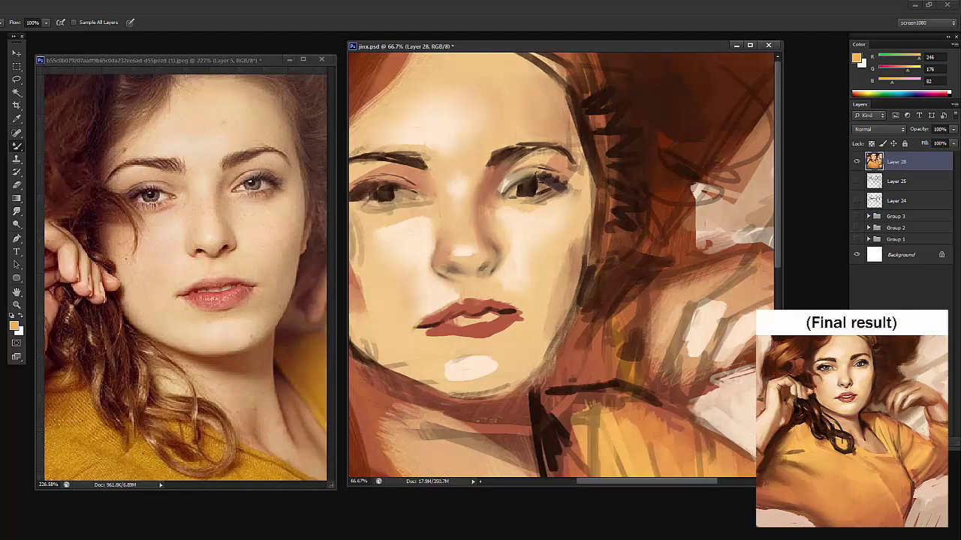
drag(492, 185, 541, 179)
drag(443, 140, 476, 157)
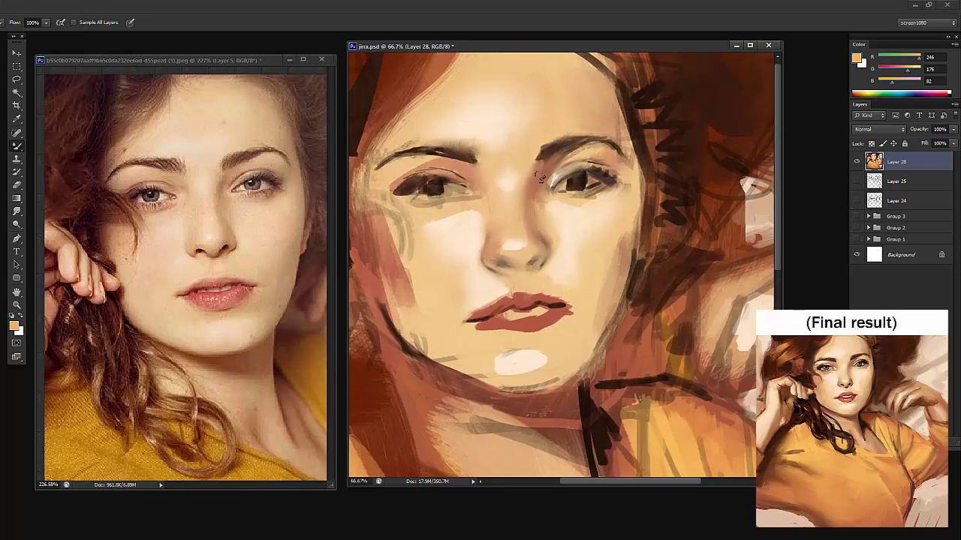
Blend the edge between the hair and the right-hand temple and cheek with mixer strokes
drag(638, 136, 647, 198)
drag(640, 155, 647, 210)
drag(642, 173, 643, 217)
Paint the dark hair edge beside the right-hand temple and cheek with the regular brush in a sampled dark brown
key(shift+b)
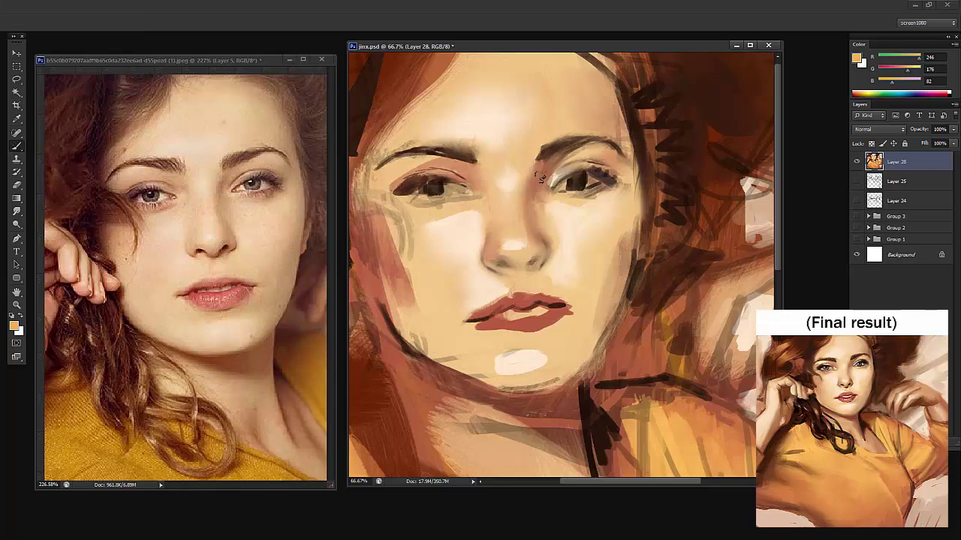
alt+click(644, 147)
right_click(617, 154)
key(Return)
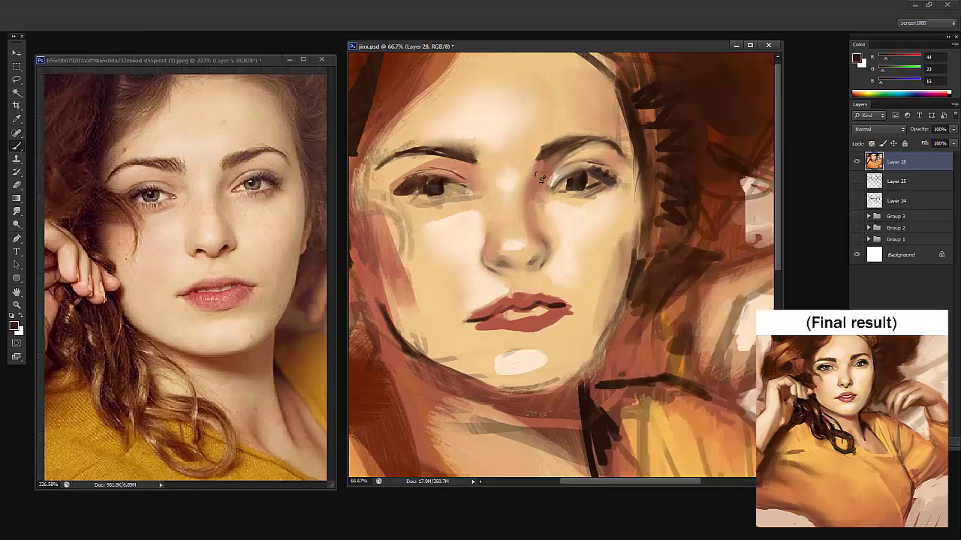
drag(640, 109, 651, 184)
drag(636, 146, 647, 205)
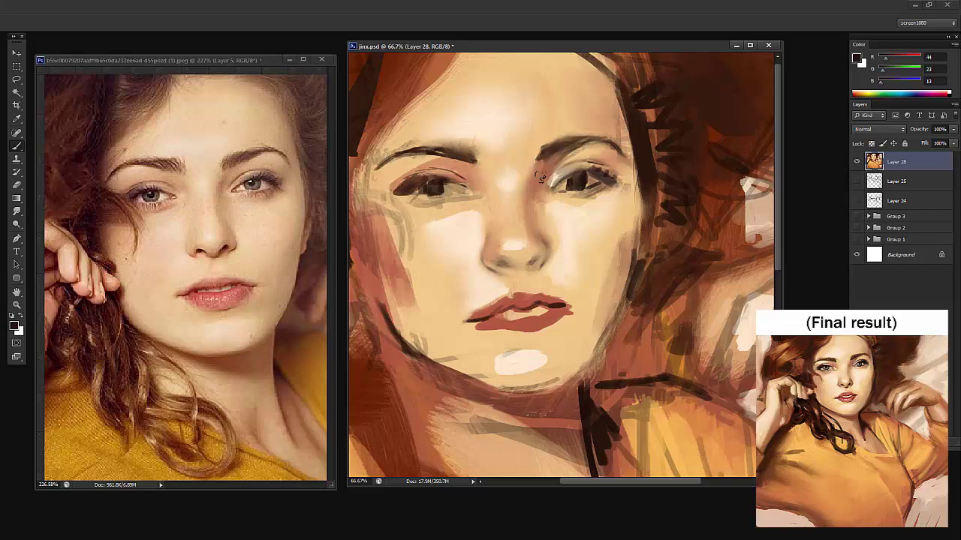
mouse_move(639, 167)
mouse_down()
mouse_move(645, 215)
mouse_move(632, 276)
mouse_up()
mouse_move(646, 232)
mouse_down()
mouse_move(638, 290)
mouse_move(631, 283)
mouse_up()
Paint shading along the right-hand cheek and jaw with skin tones sampled from the face
alt+click(612, 305)
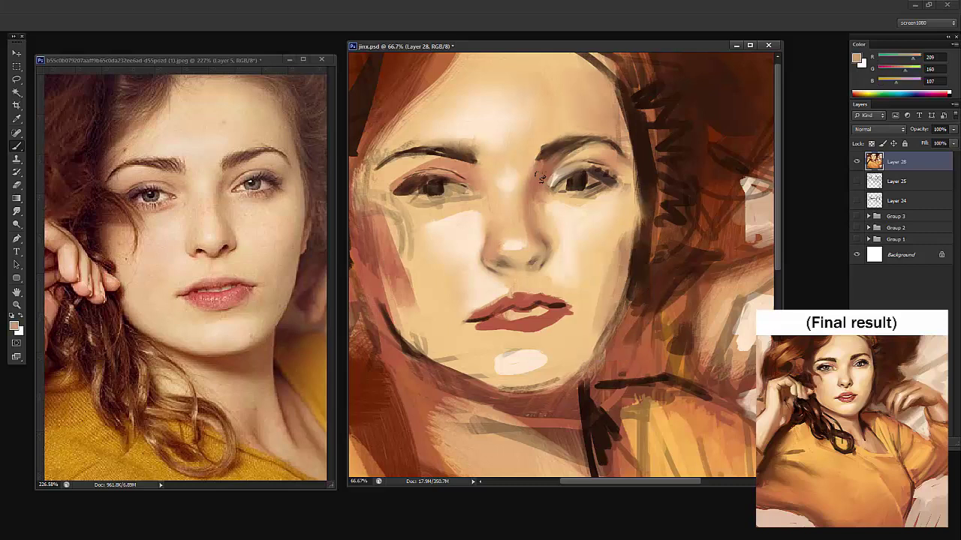
alt+click(625, 252)
drag(624, 235, 578, 362)
drag(601, 326, 565, 374)
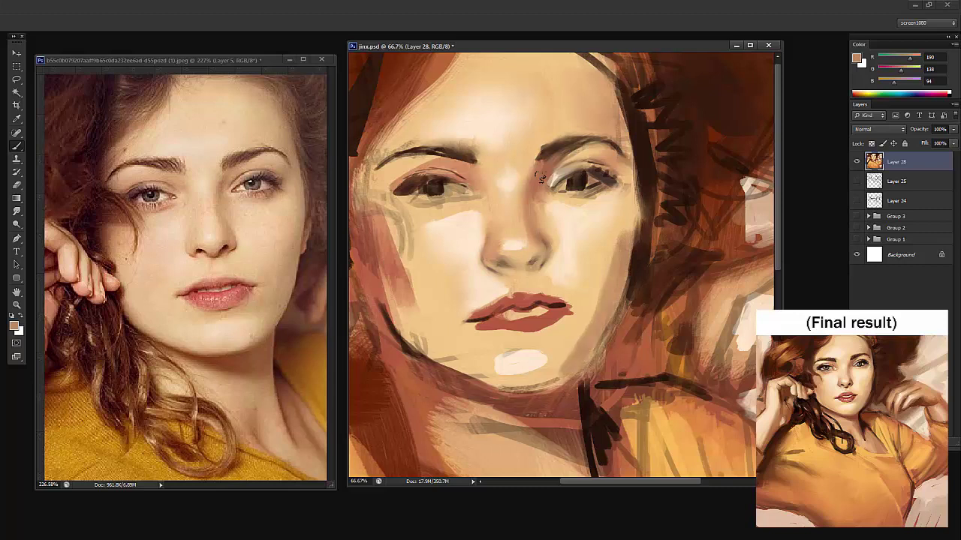
mouse_move(578, 311)
mouse_down()
mouse_move(548, 337)
mouse_move(563, 357)
mouse_up()
alt+click(576, 324)
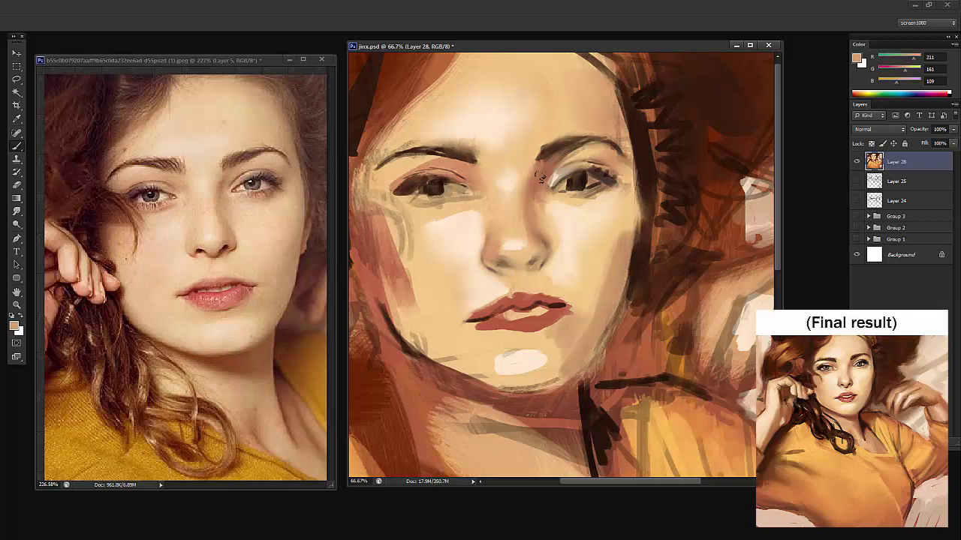
Paint both nostrils with a small brush in dark red 6c1b00, and sample a skin tone from the nose
right_click(566, 221)
click(609, 246)
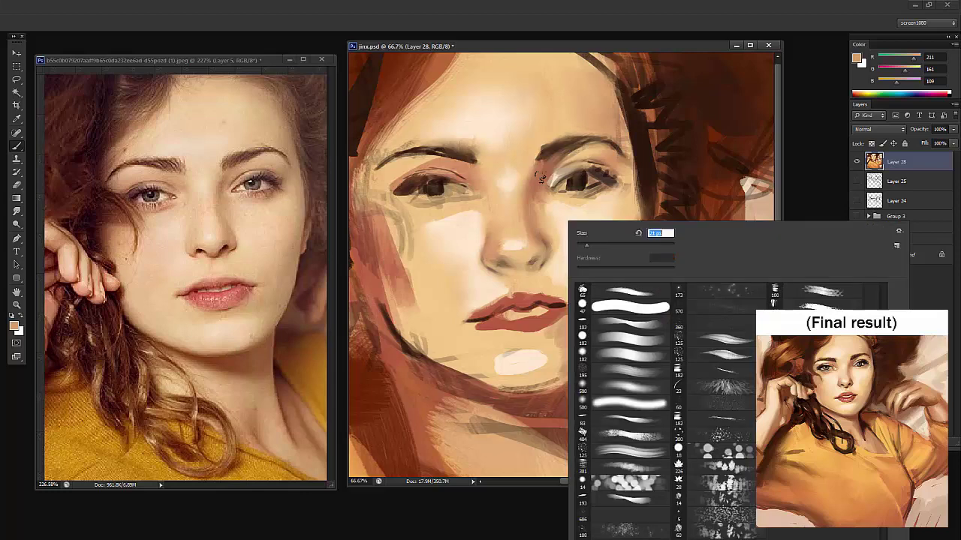
alt+click(643, 225)
alt+click(541, 177)
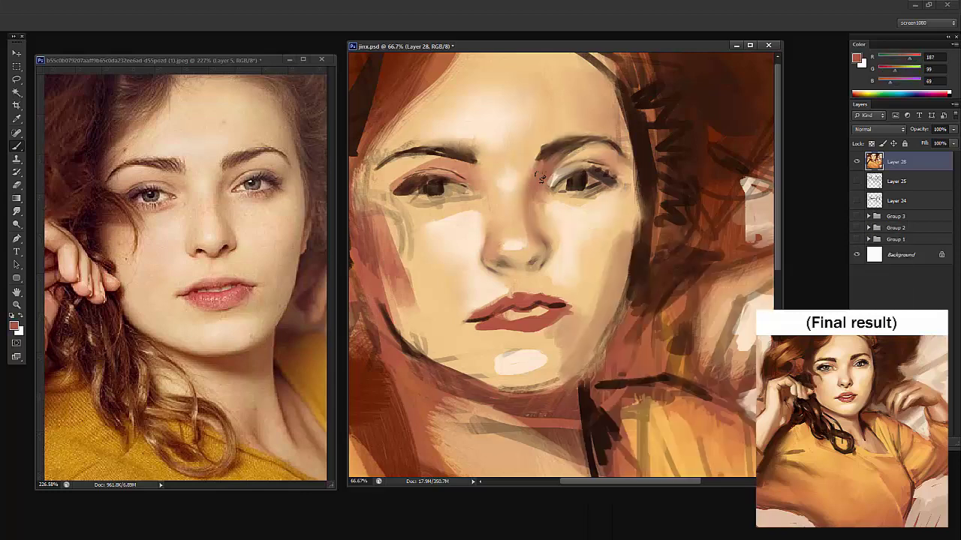
click(14, 325)
click(639, 325)
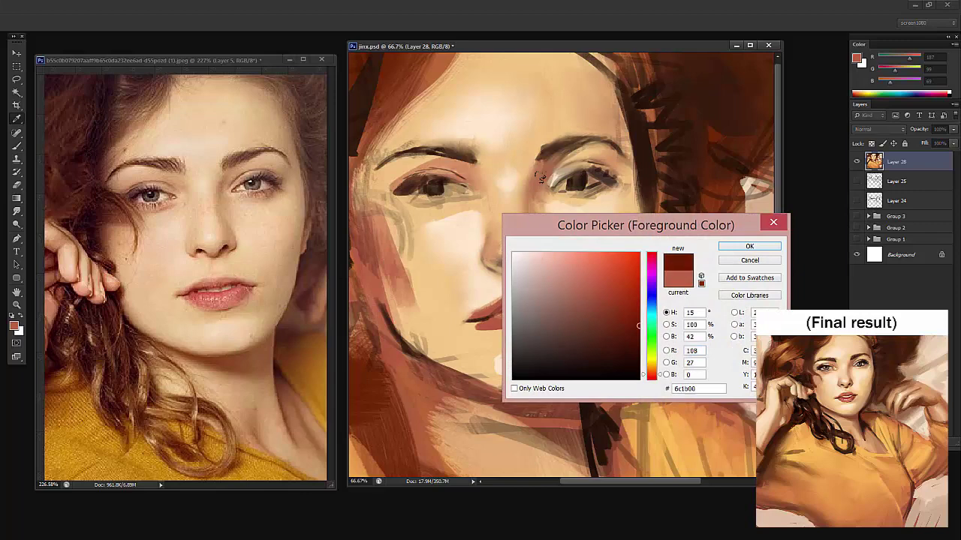
click(749, 247)
scroll(509, 256, up, 3)
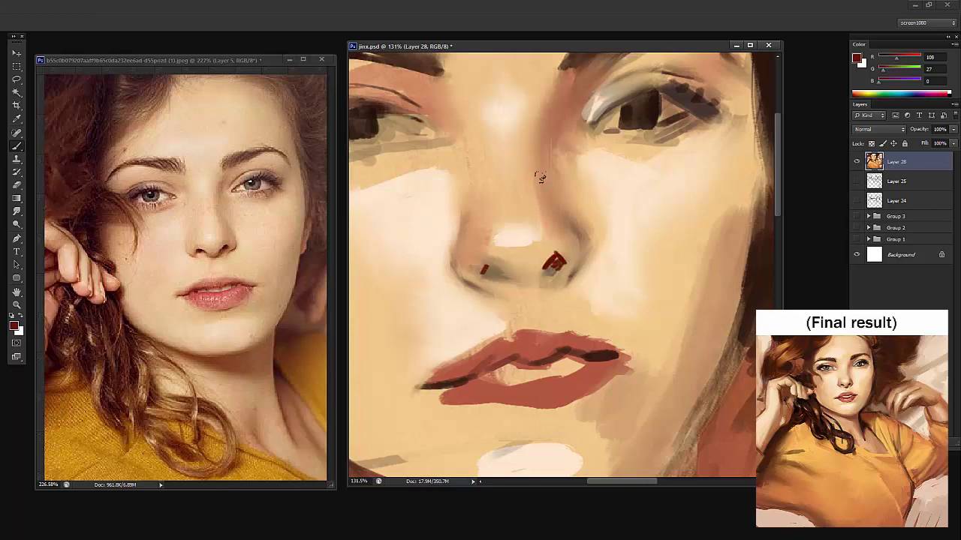
drag(486, 272, 503, 269)
alt+click(540, 177)
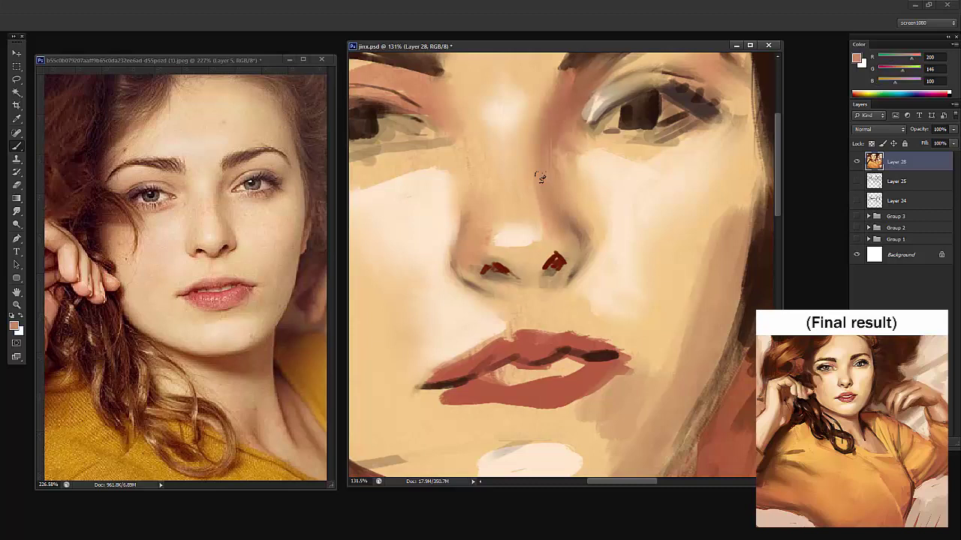
Paint the contour under the nose tip and around the left-hand nostril wing in dark red and reddish-brown tones sampled from the nose
alt+click(555, 262)
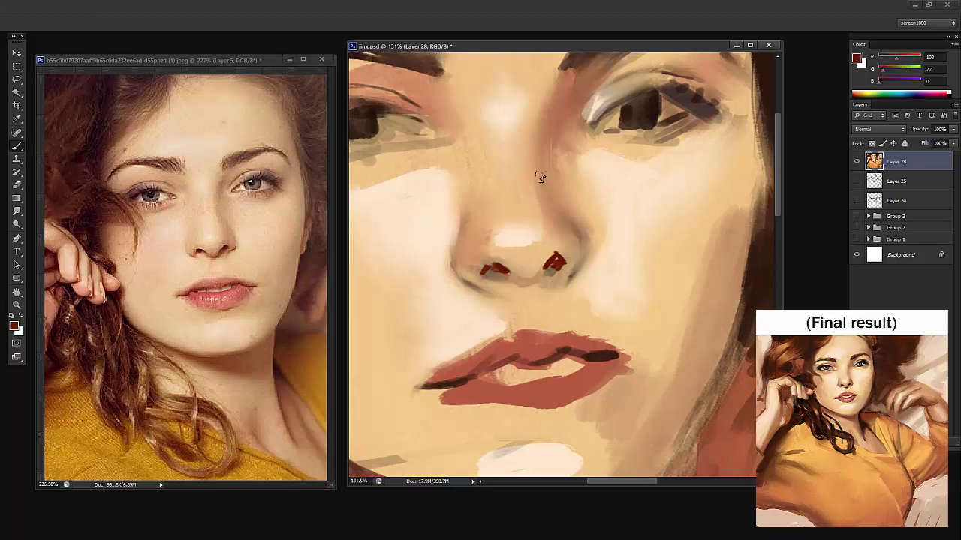
alt+click(541, 177)
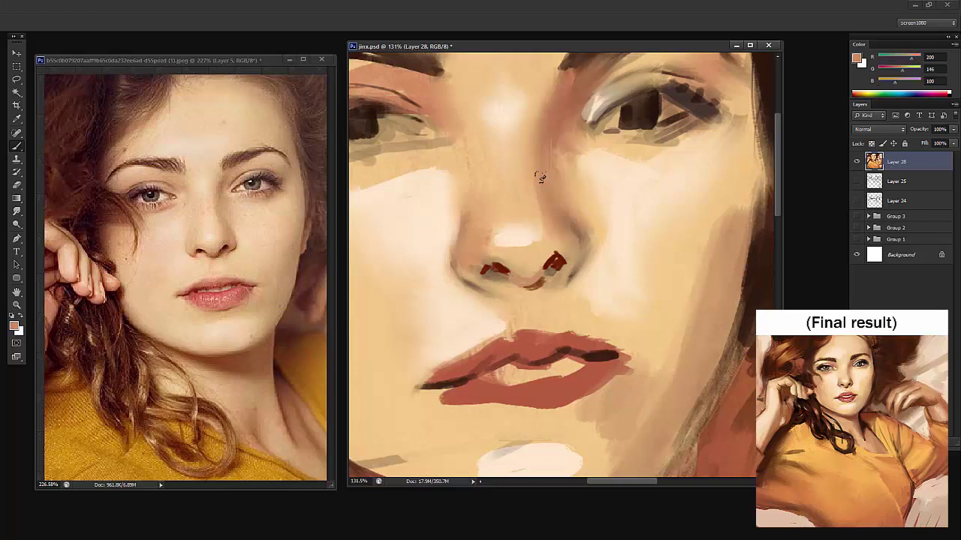
alt+click(540, 177)
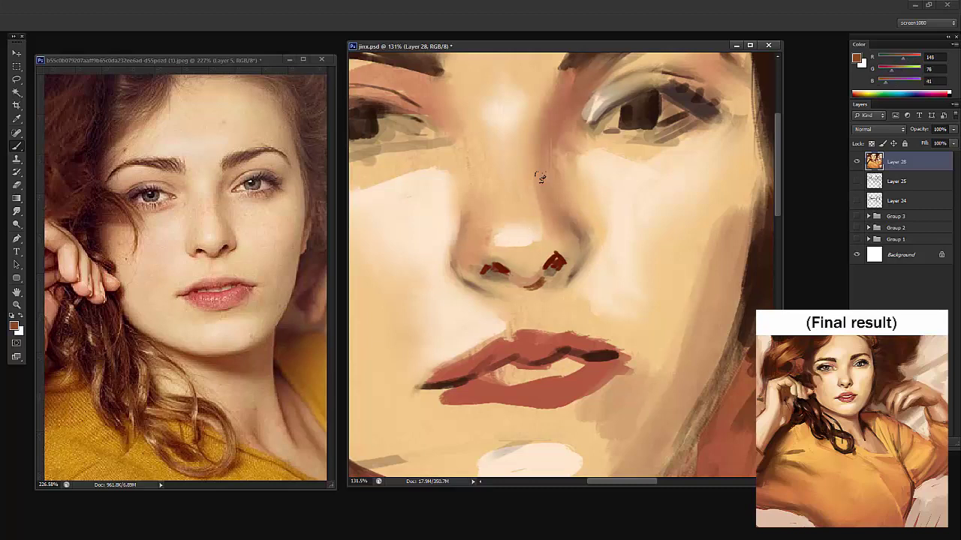
alt+click(540, 177)
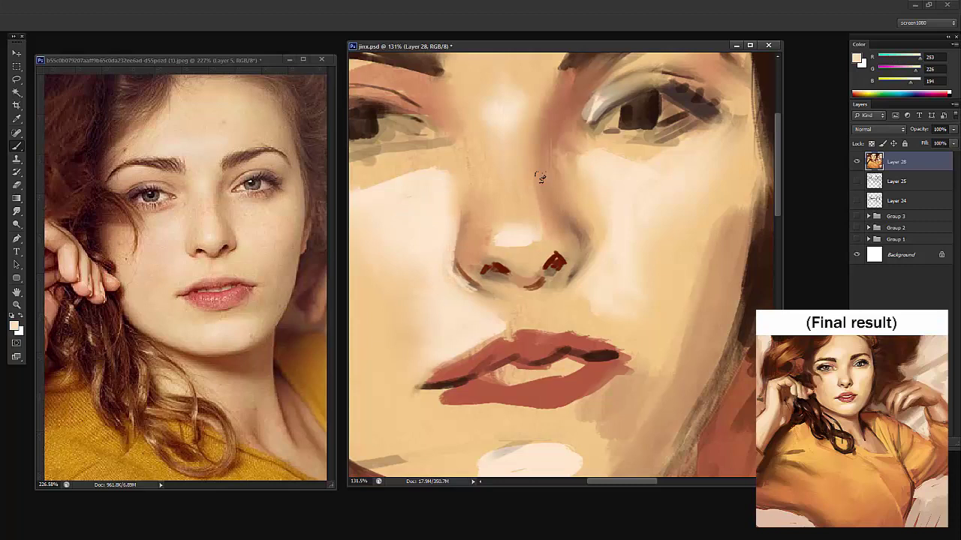
alt+click(464, 276)
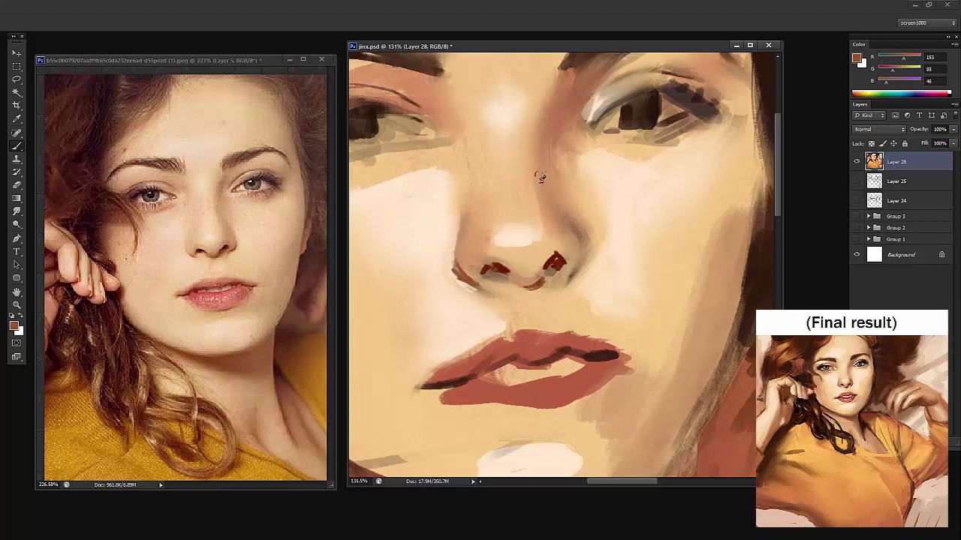
Outline the right-hand nostril wing with short strokes in the sampled reddish brown
drag(583, 263, 572, 277)
drag(573, 234, 585, 255)
mouse_move(566, 221)
mouse_down()
mouse_move(585, 265)
mouse_move(577, 236)
mouse_up()
mouse_move(604, 156)
mouse_down()
mouse_move(529, 155)
mouse_move(535, 177)
mouse_move(458, 177)
mouse_up()
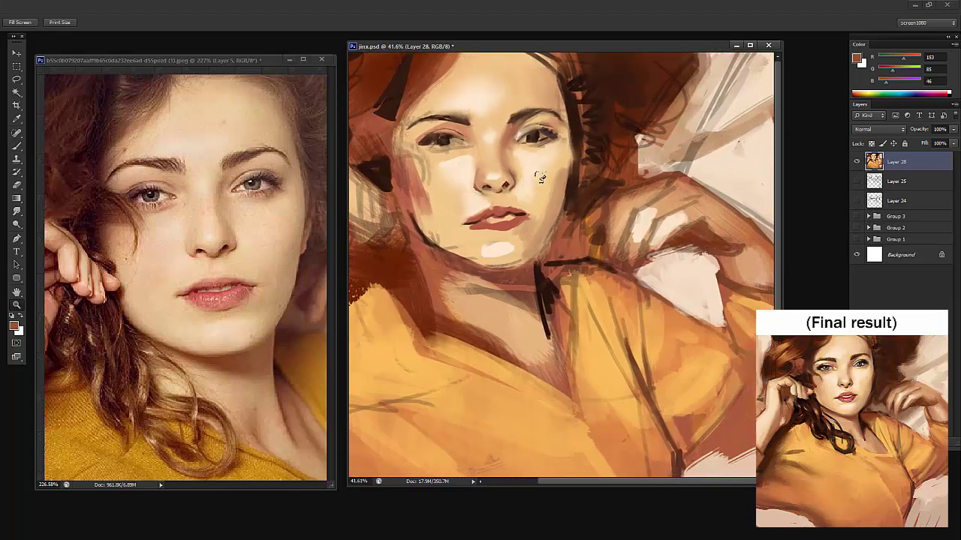
Soften the skin around the nose and nostrils with light skin tones sampled from the nose and cheek
scroll(540, 177, up, 3)
key(b)
alt+click(541, 177)
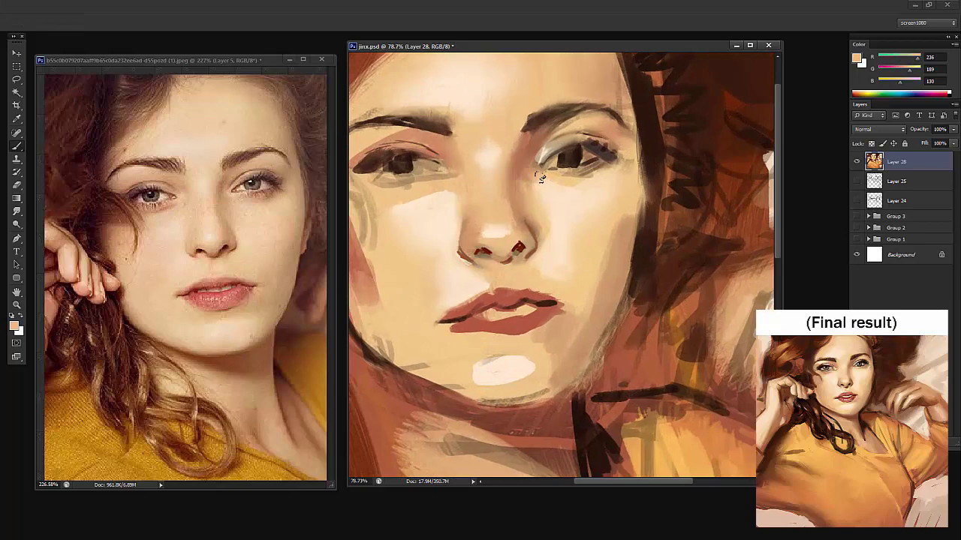
alt+click(496, 232)
alt+click(448, 230)
alt+click(540, 177)
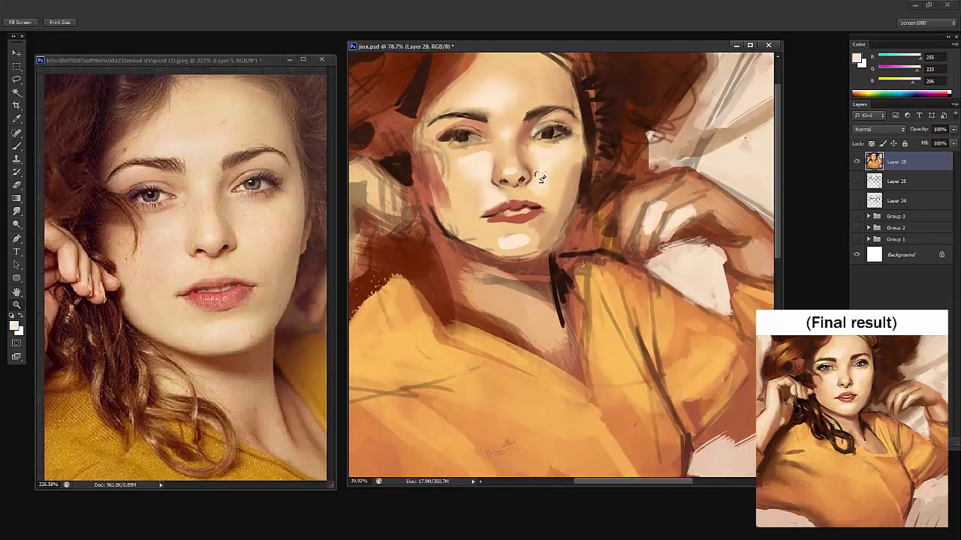
ctrl+click(540, 177)
key(b)
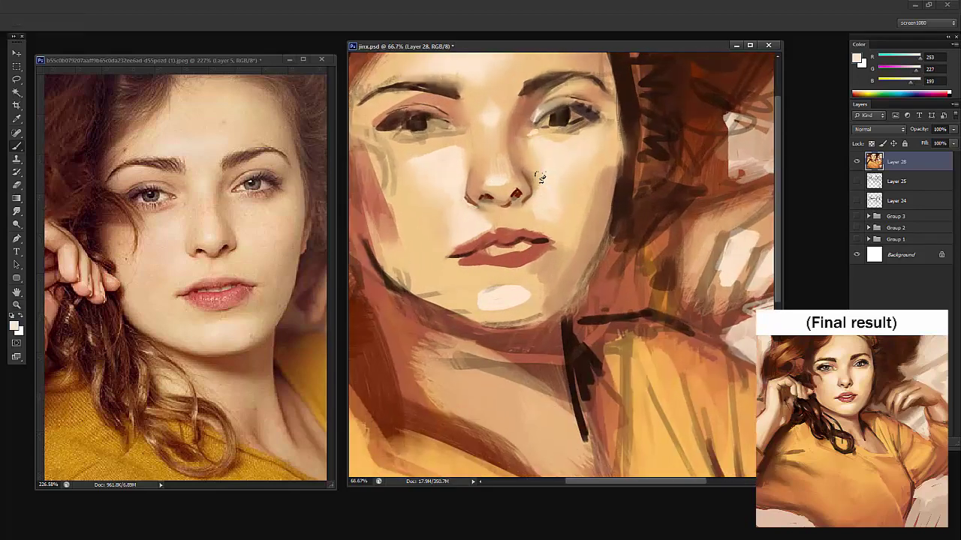
Refine the white and dark outline of the right-hand eye with a sampled greyish beige and dark brown
alt+click(541, 178)
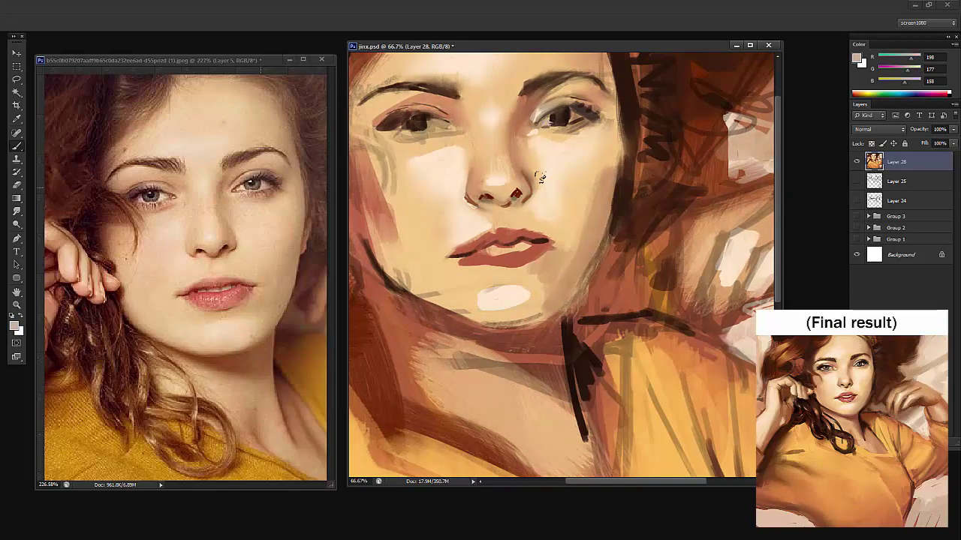
alt+click(540, 178)
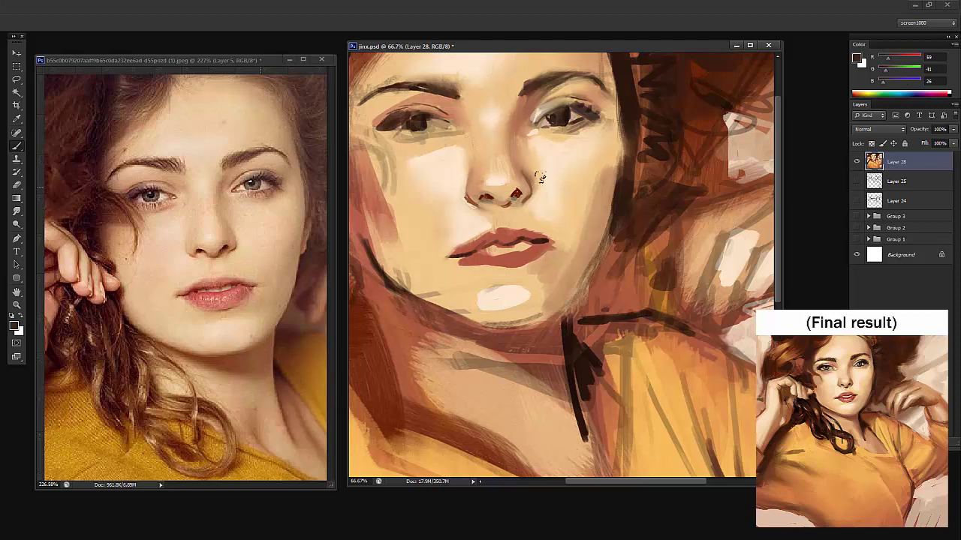
alt+click(540, 178)
alt+click(541, 177)
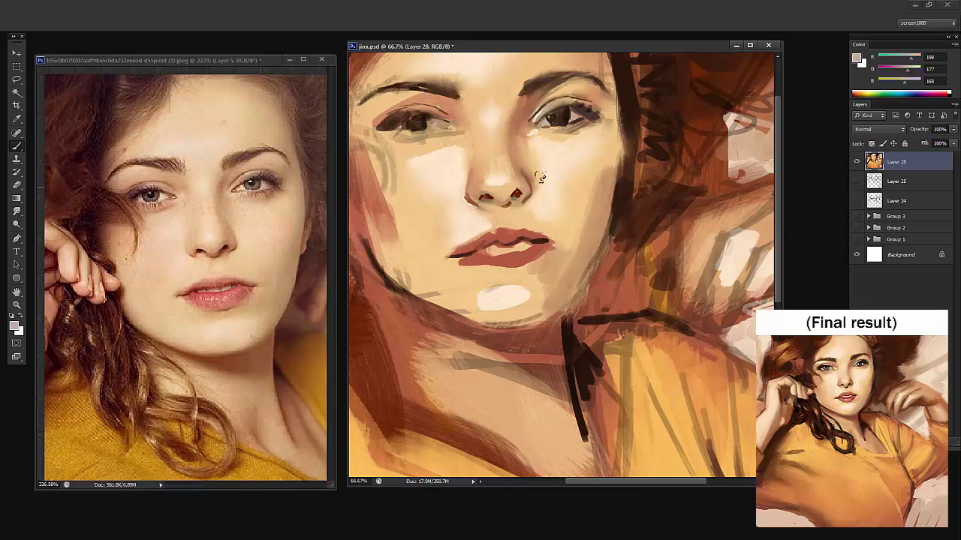
Paint the white of the left-hand eye in greyish beige and restate the iris edge in sampled dark brown
mouse_move(427, 125)
mouse_down()
mouse_move(439, 123)
mouse_move(392, 127)
mouse_move(407, 126)
mouse_up()
alt+click(411, 122)
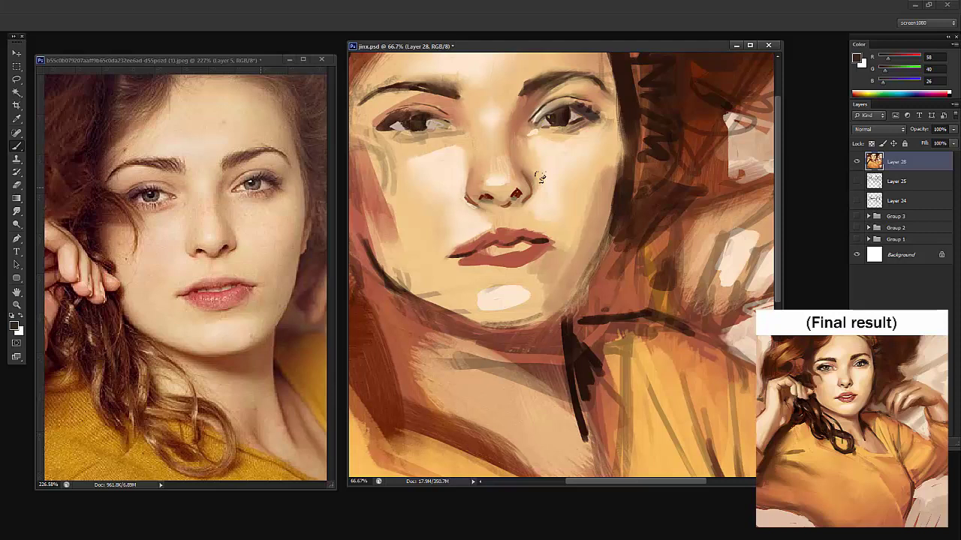
alt+click(465, 87)
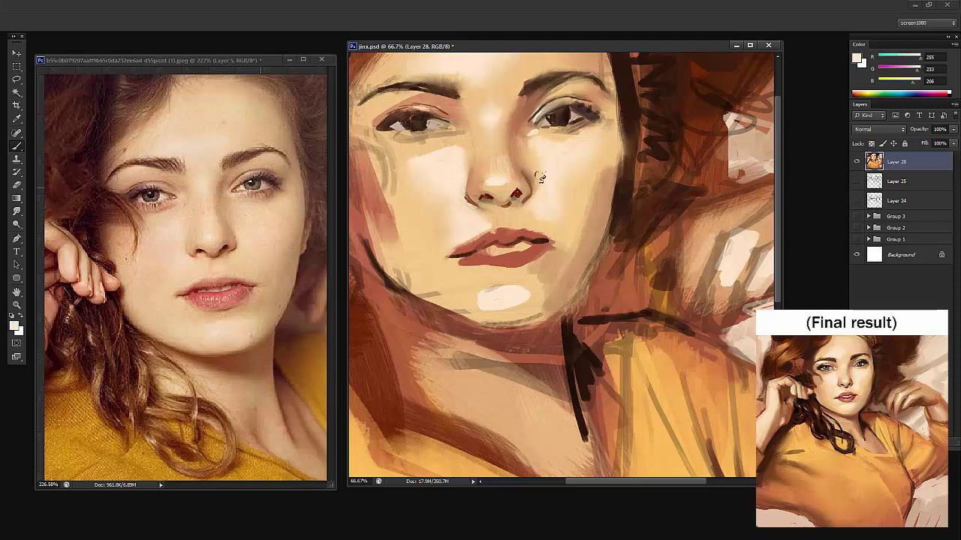
Add light skin highlights at the inner corner of the left-hand eye and between its lid and eyebrow
right_click(539, 177)
drag(450, 117, 452, 116)
drag(381, 101, 419, 99)
alt+click(397, 100)
key(z)
alt+click(539, 177)
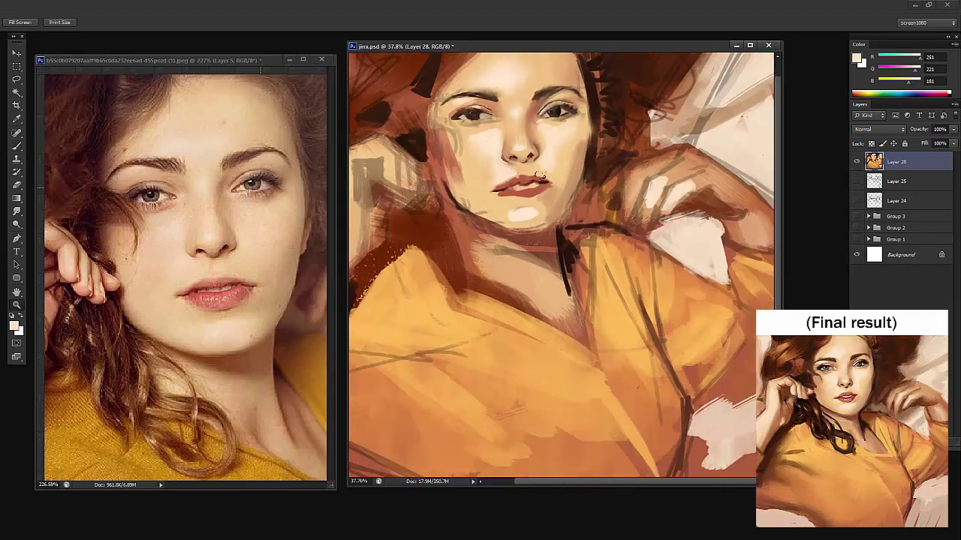
drag(539, 177, 539, 177)
key(b)
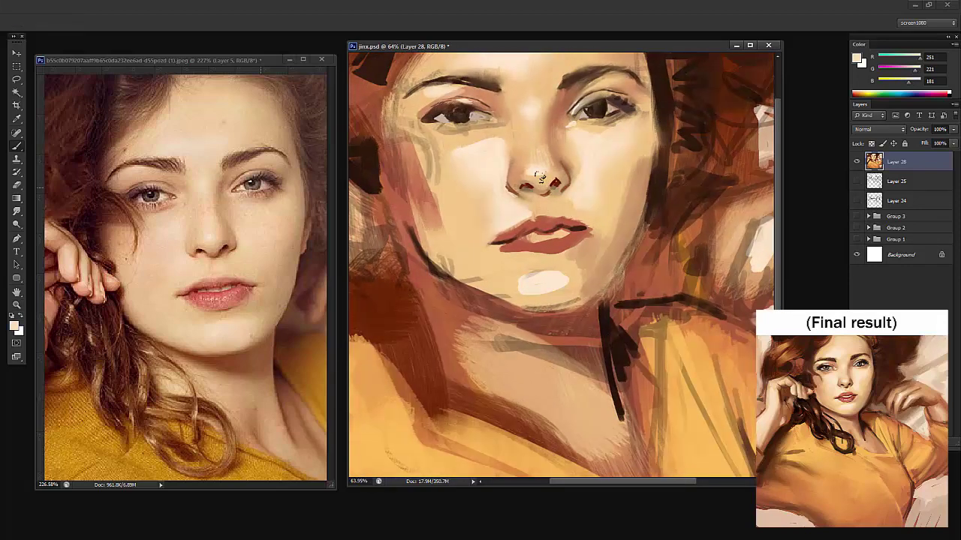
Paint a light highlight along the lower lid and inner corner of the right-hand eye with sampled skin tones
alt+click(539, 177)
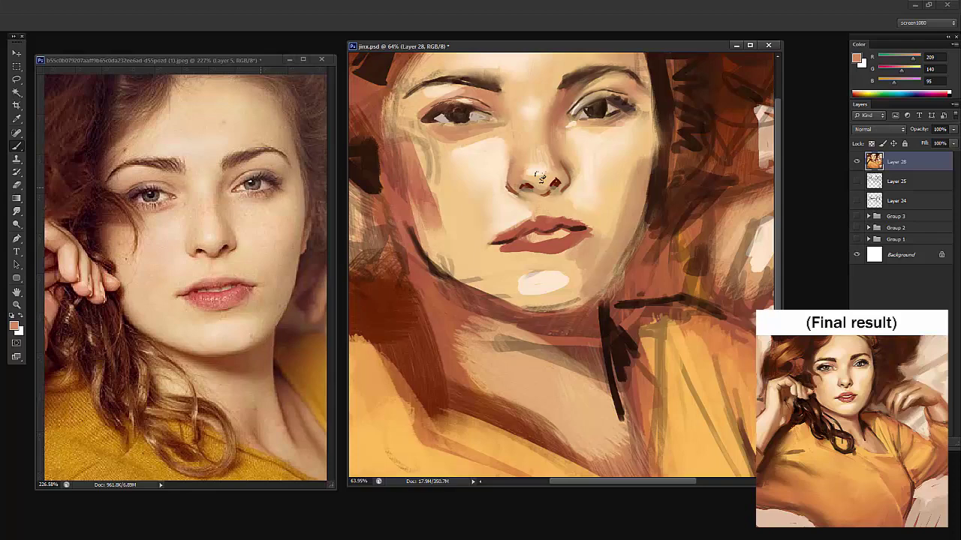
alt+click(540, 178)
scroll(541, 177, up, 5)
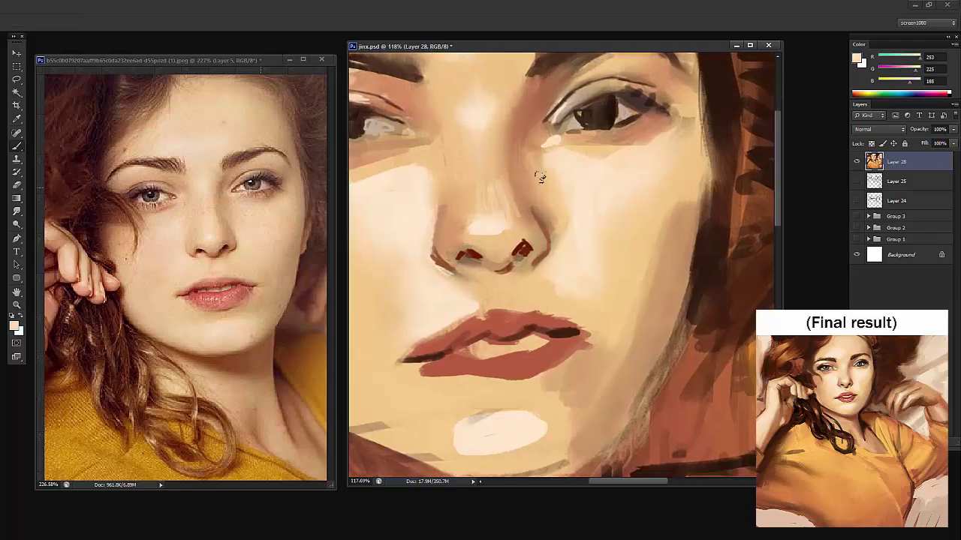
right_click(607, 156)
key(Return)
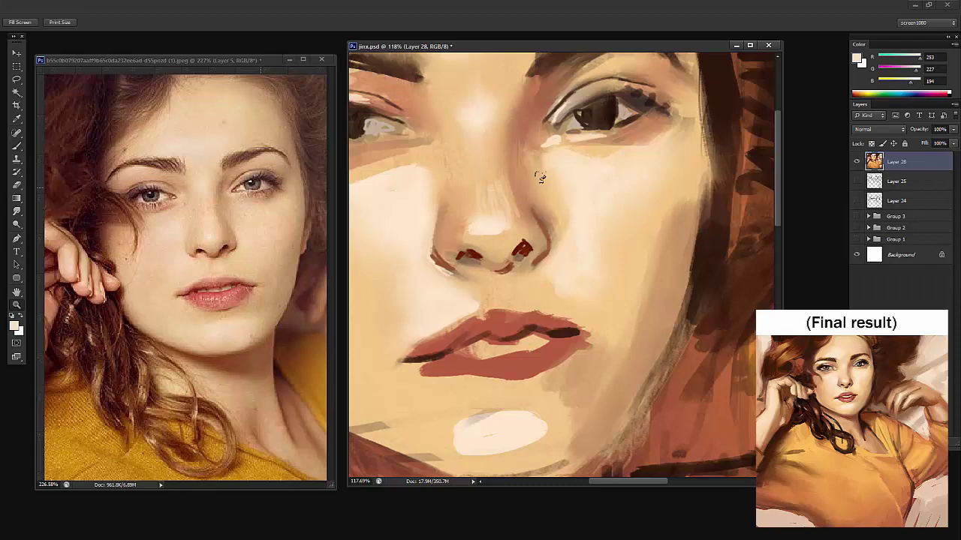
scroll(541, 178, down, 3)
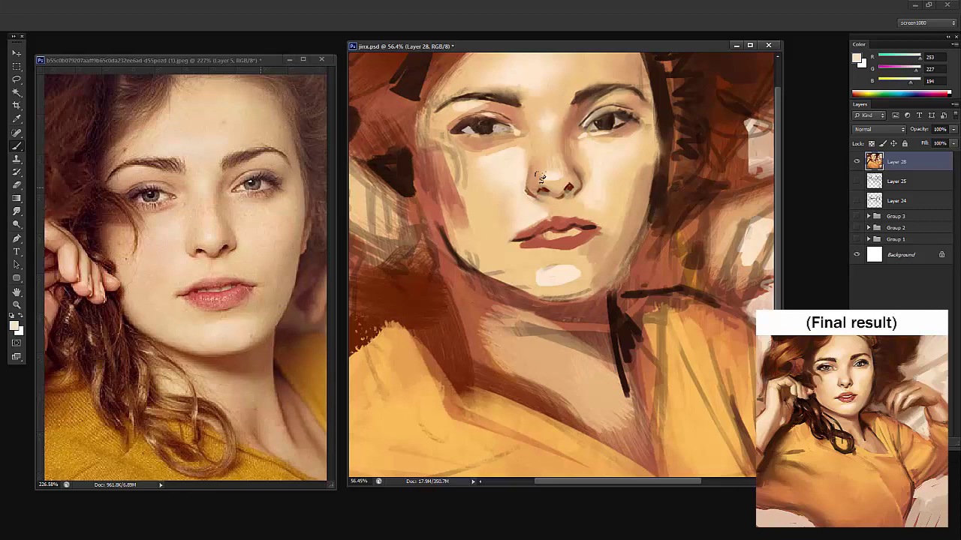
Touch up the left-hand hairline beside the forehead with the 195 px brush in sampled skin and reddish-brown tones
key(z)
scroll(541, 177, down, 3)
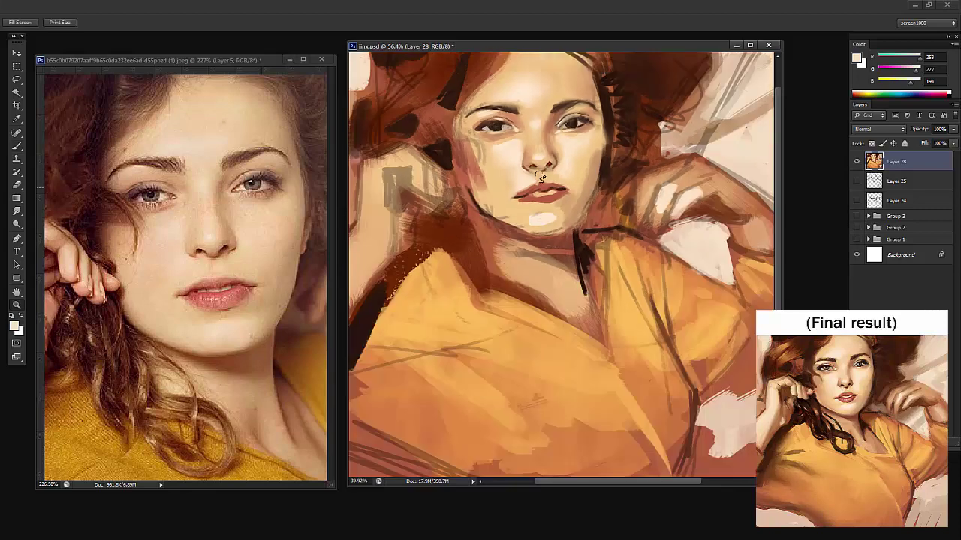
scroll(541, 177, up, 2)
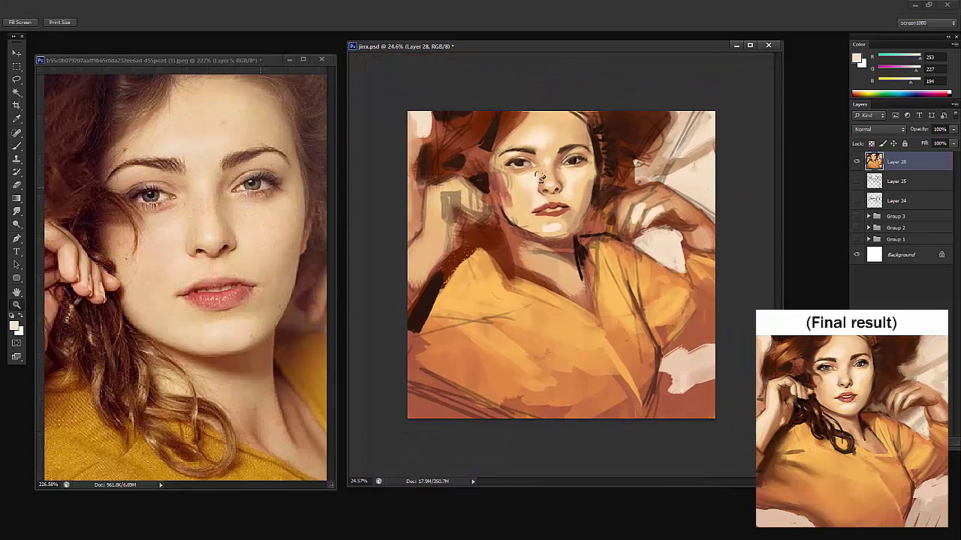
scroll(542, 177, up, 2)
key(b)
scroll(542, 177, up, 2)
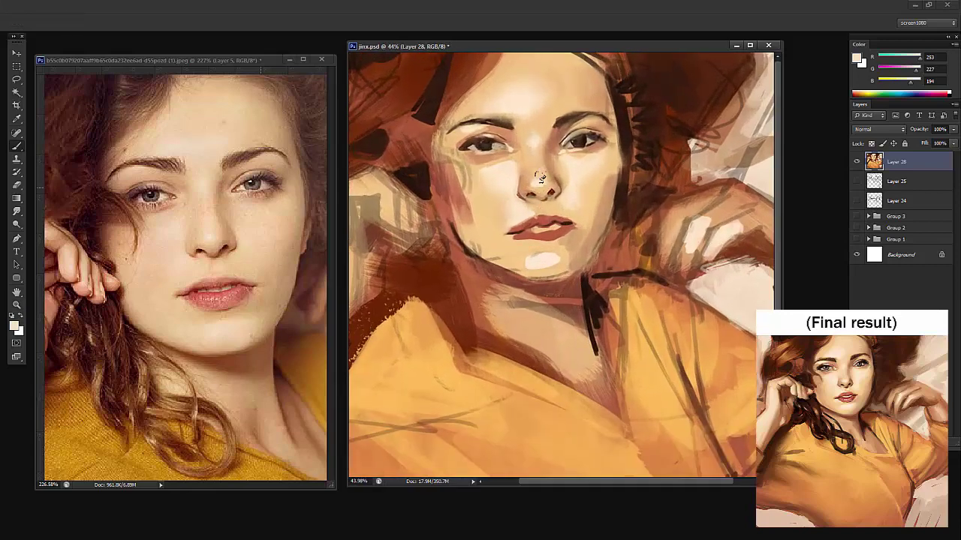
alt+click(540, 177)
right_click(541, 177)
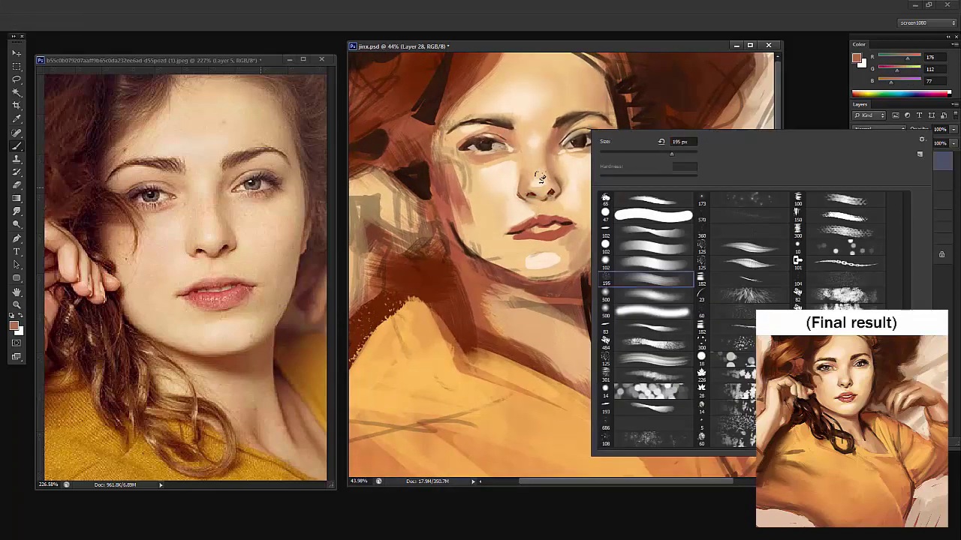
alt+click(540, 177)
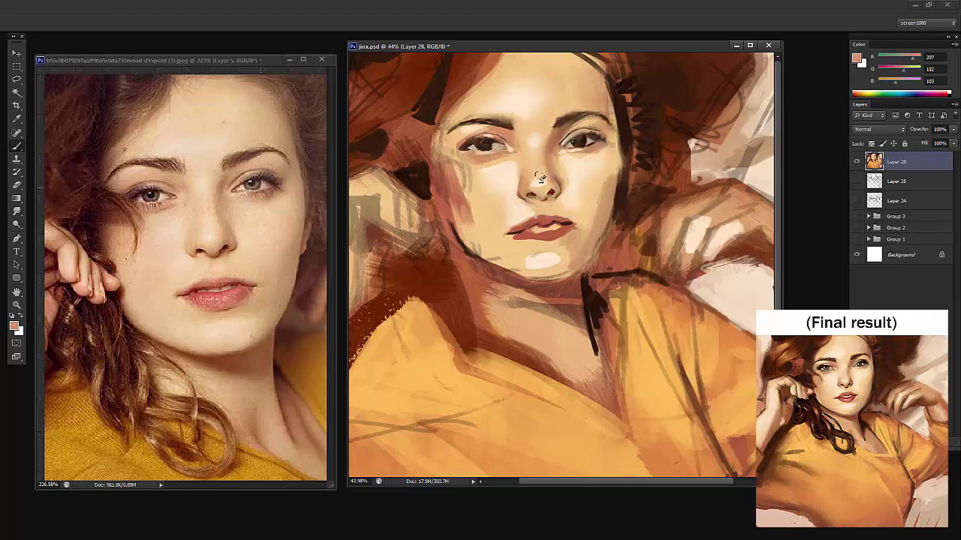
alt+click(454, 94)
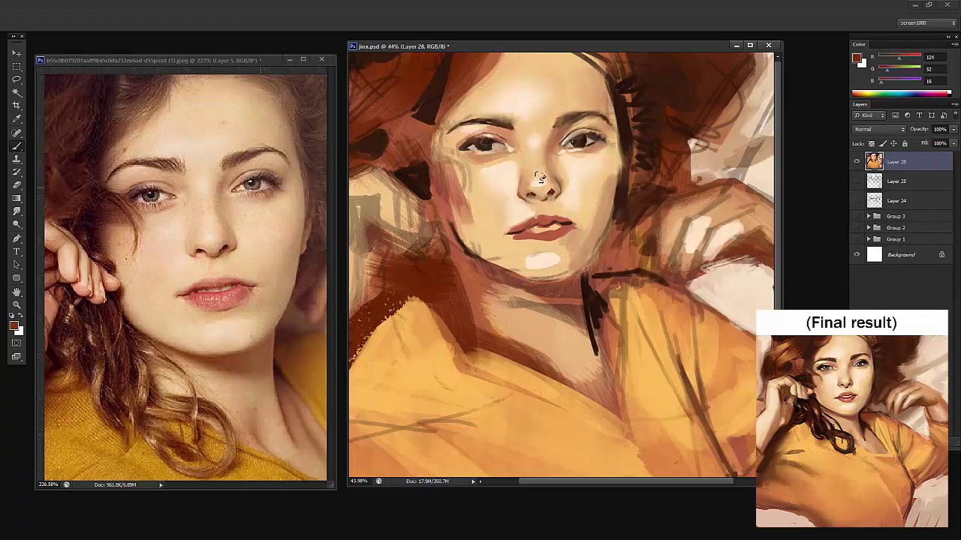
Repaint the right-hand temple where the face meets the hair, using sampled skin and dark brown tones
alt+click(595, 119)
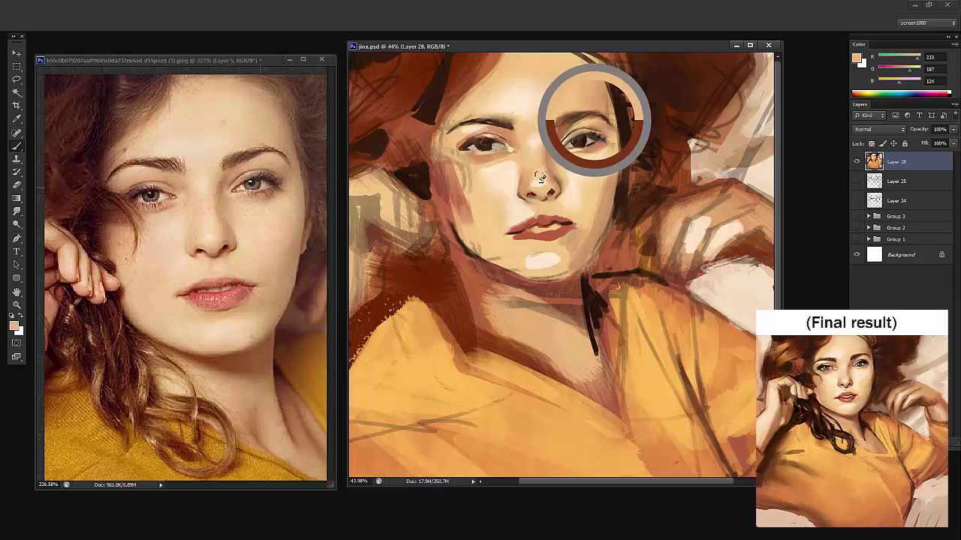
alt+click(539, 177)
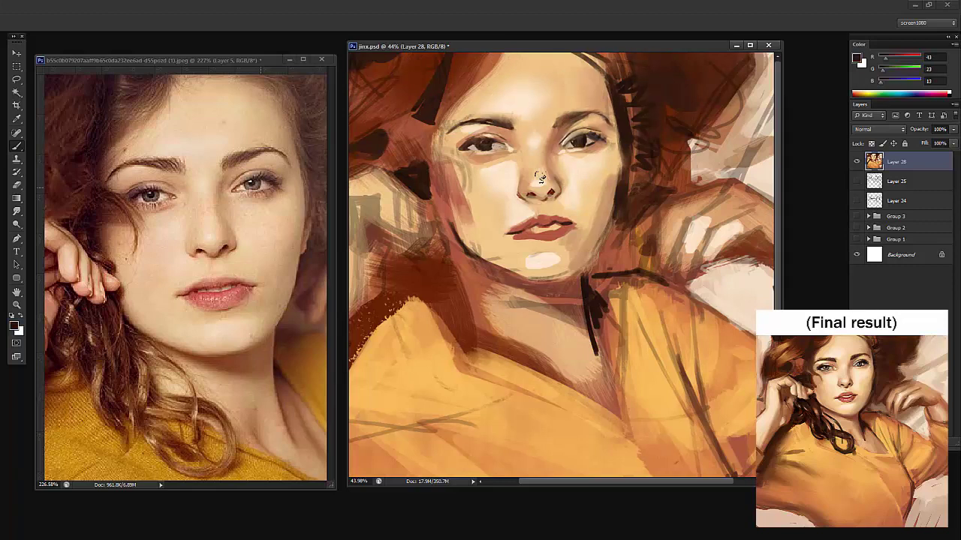
alt+click(606, 178)
alt+click(612, 186)
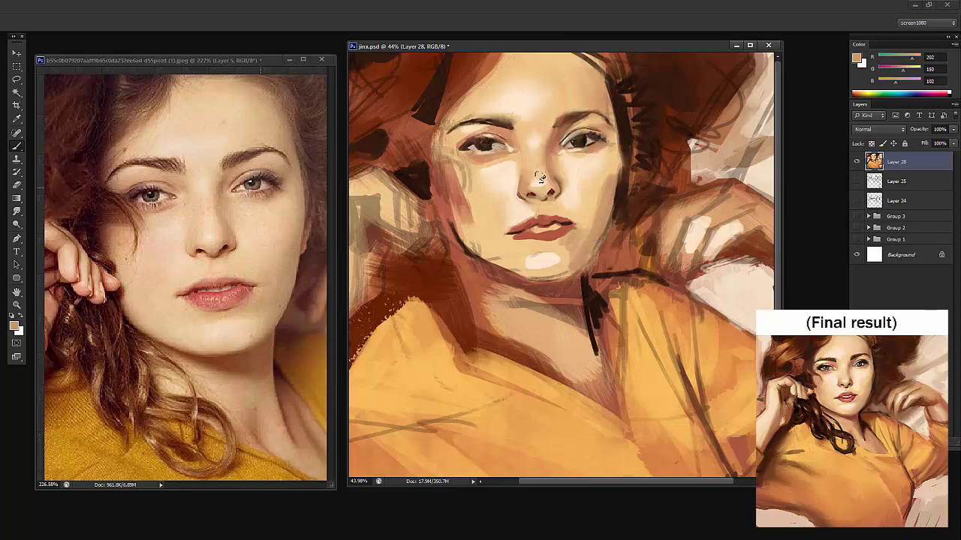
drag(613, 93, 623, 178)
alt+click(617, 135)
Refine the edge of the right-hand cheek down to the jaw with sampled skin and reddish-brown hair tones
mouse_move(611, 96)
mouse_down()
mouse_move(625, 180)
mouse_move(611, 225)
mouse_move(611, 209)
mouse_up()
alt+click(626, 154)
alt+click(615, 174)
alt+click(629, 198)
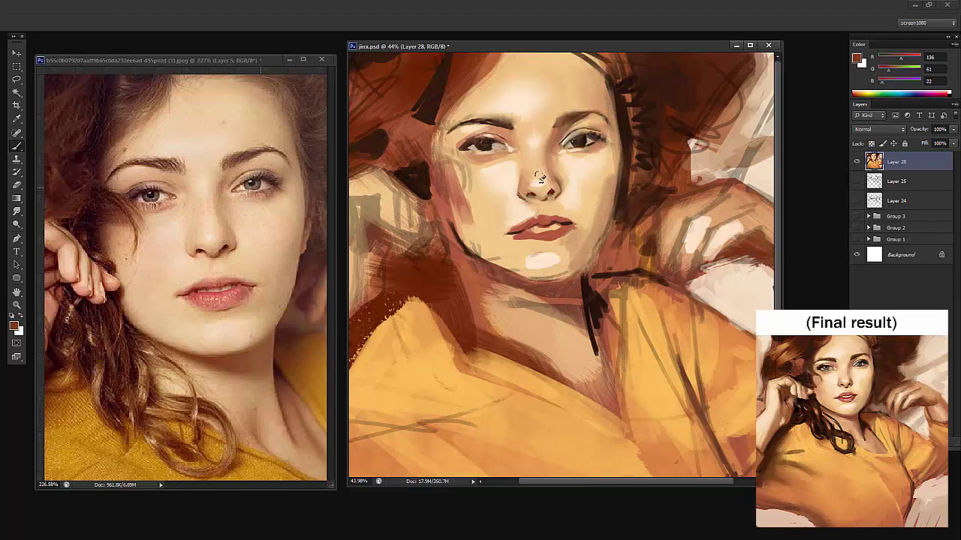
drag(619, 163, 608, 224)
alt+click(608, 201)
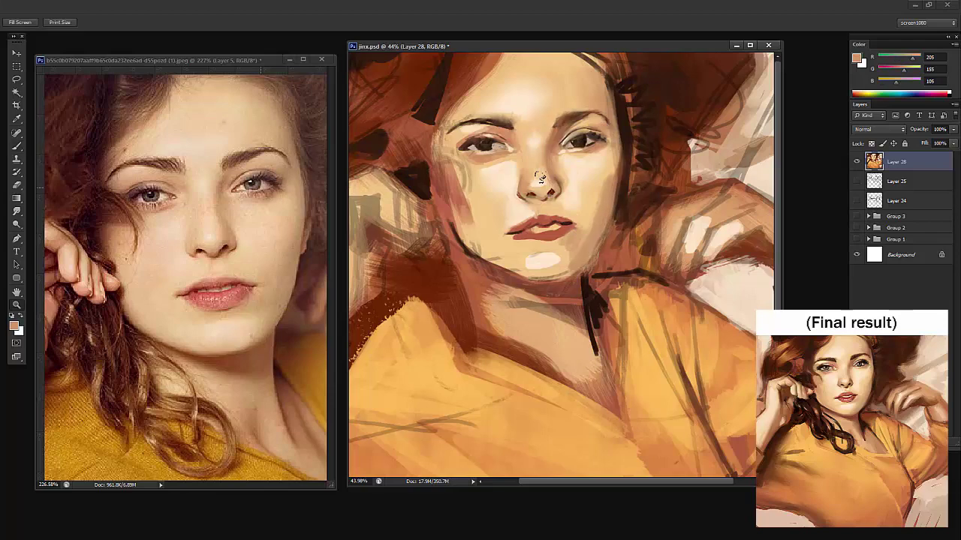
Add a new layer and define the right-hand side of the nose and its nostril with sampled reddish-brown tones
scroll(540, 177, up, 2)
alt+click(540, 177)
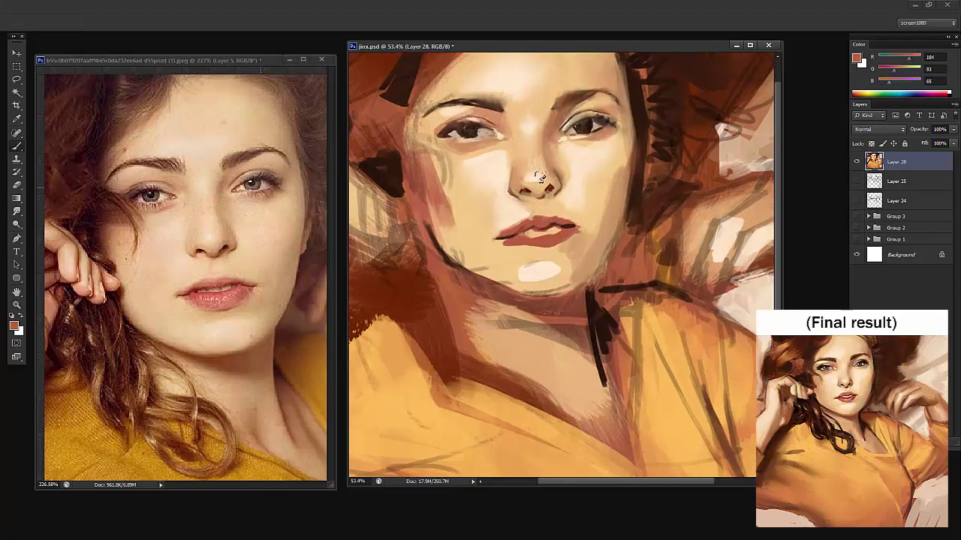
alt+click(540, 177)
scroll(540, 177, up, 3)
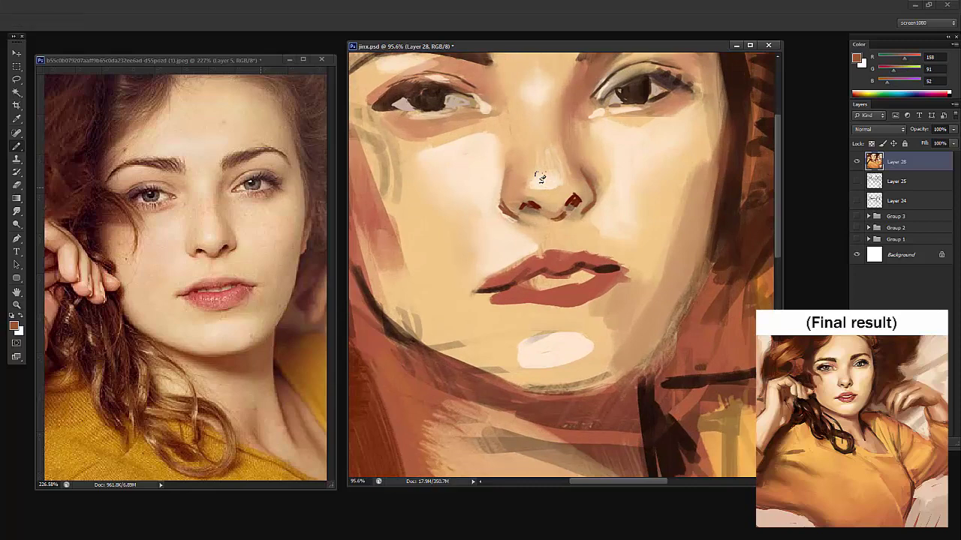
right_click(540, 177)
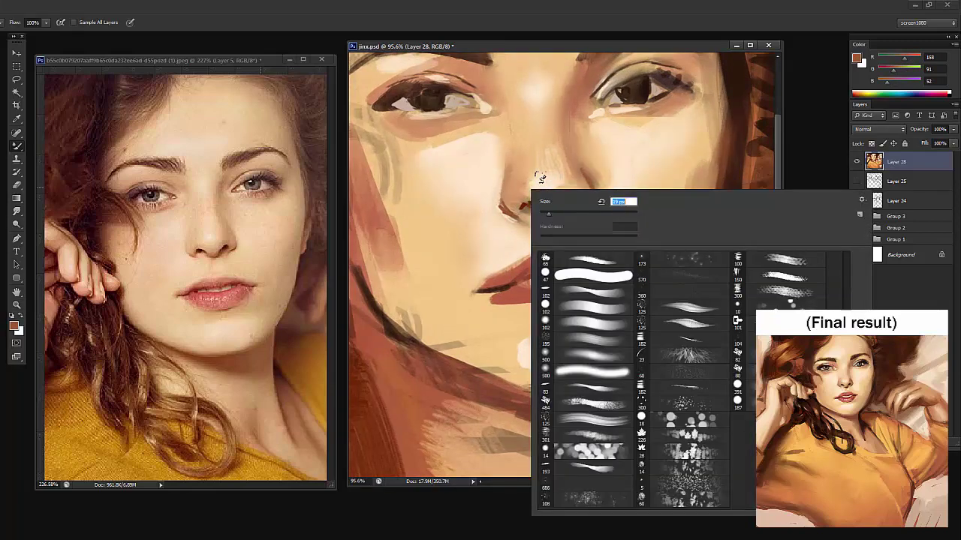
key(Escape)
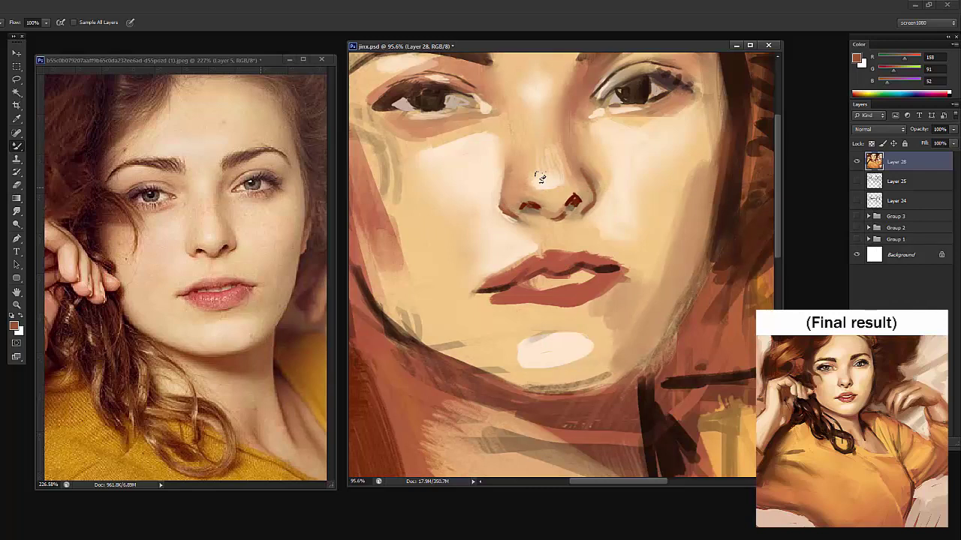
key(shift+b)
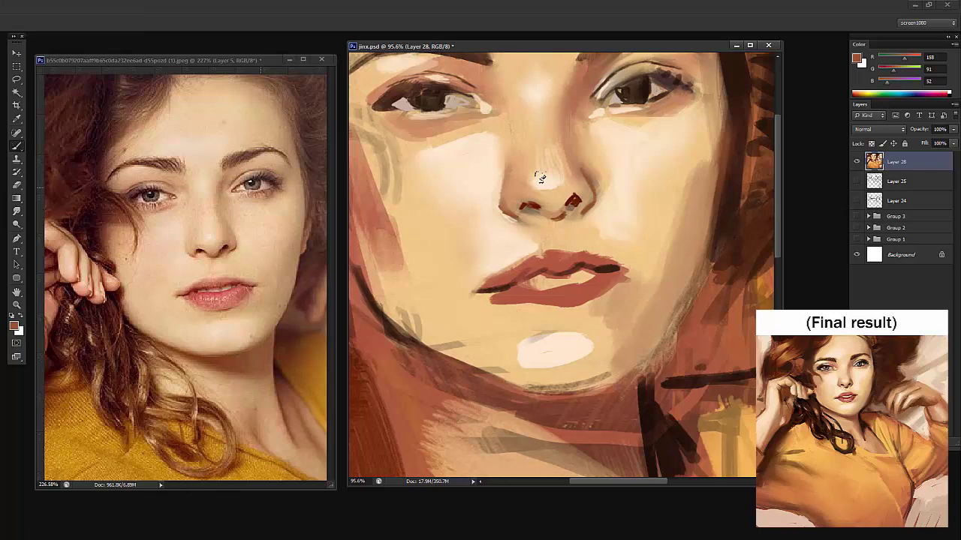
alt+click(540, 178)
key(ctrl+shift+alt+n)
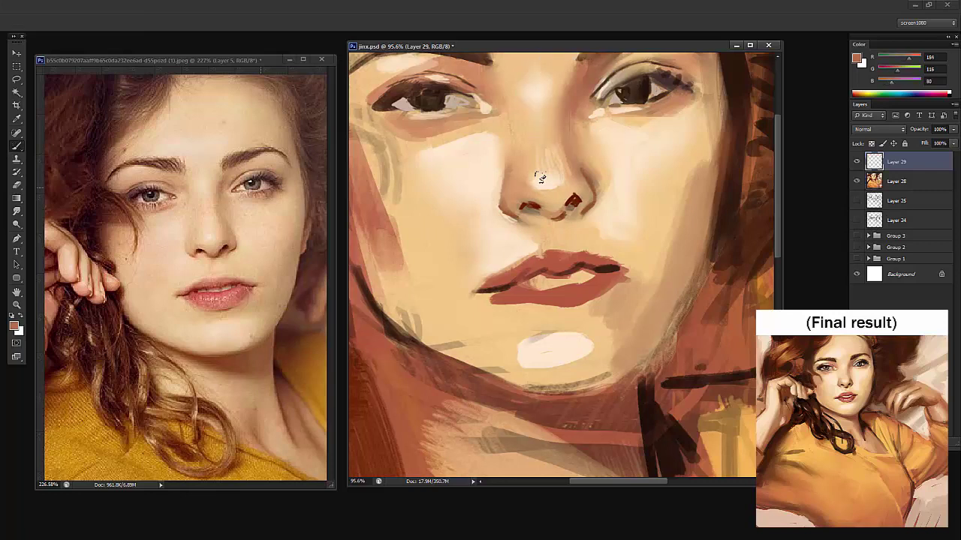
alt+click(540, 178)
mouse_move(575, 174)
mouse_down()
mouse_move(583, 208)
mouse_move(557, 210)
mouse_up()
scroll(540, 178, down, 1)
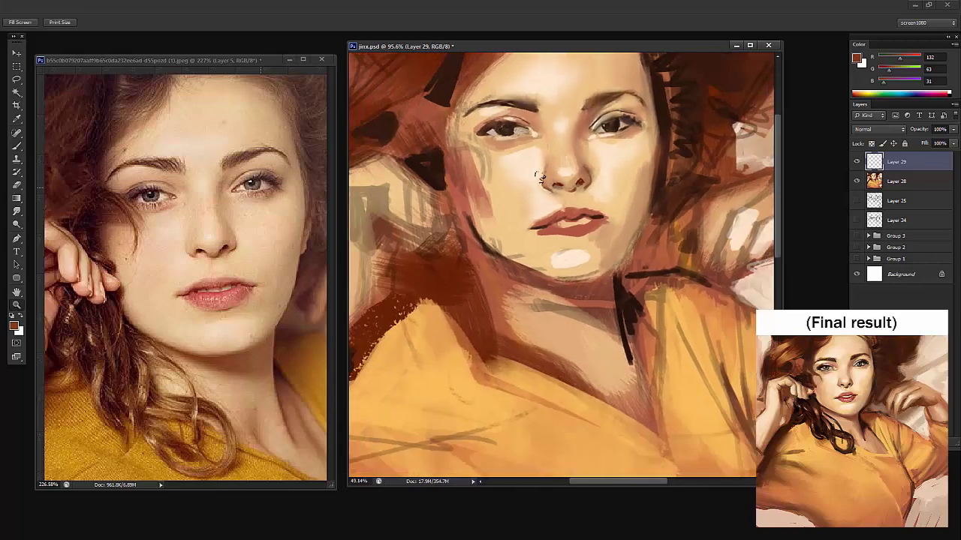
Smooth the skin around the nose with light skin tones sampled from the face
alt+click(540, 178)
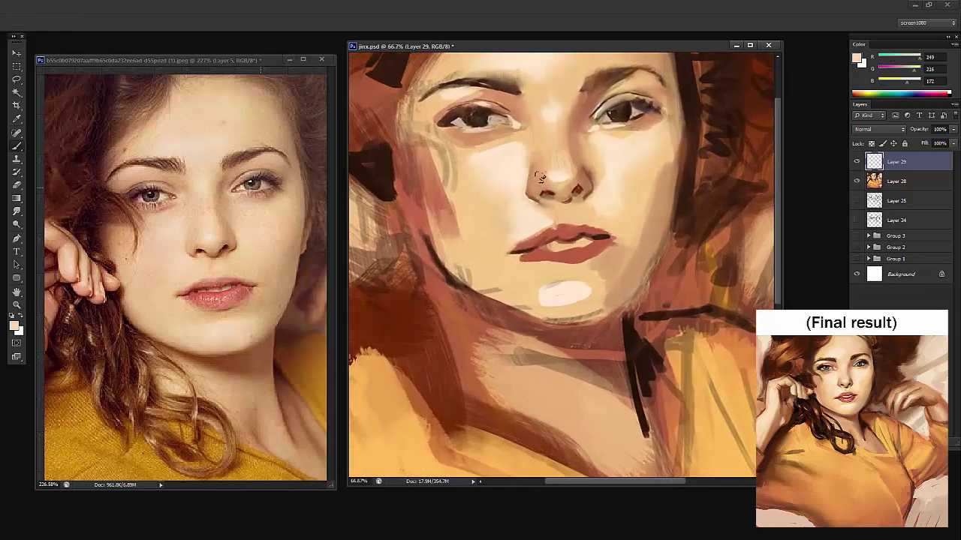
alt+click(539, 178)
alt+click(540, 178)
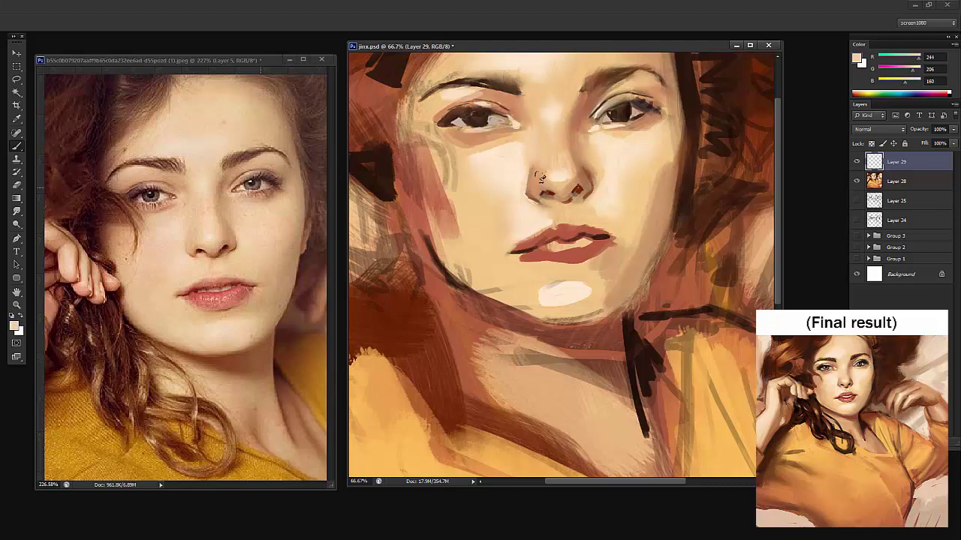
alt+click(539, 178)
alt+click(540, 177)
alt+click(540, 178)
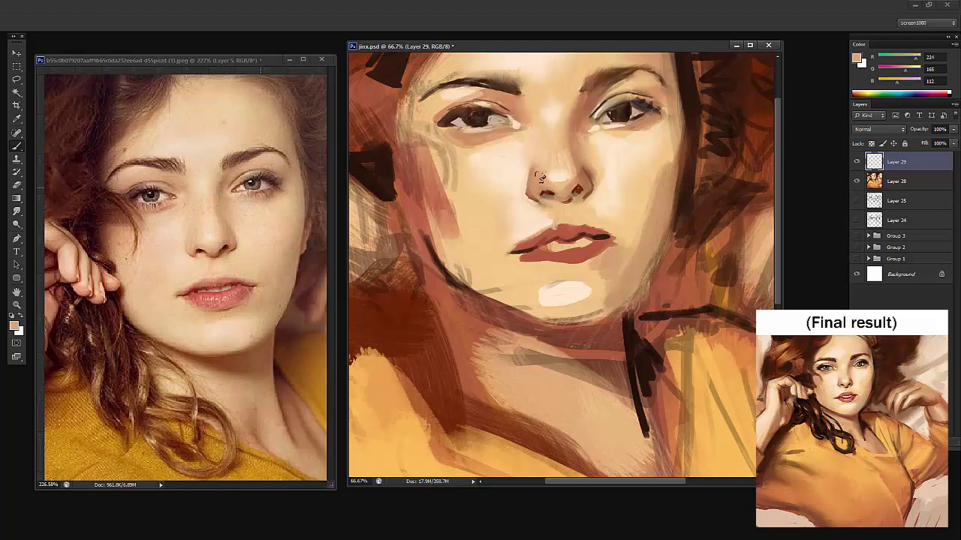
alt+click(539, 177)
alt+click(531, 93)
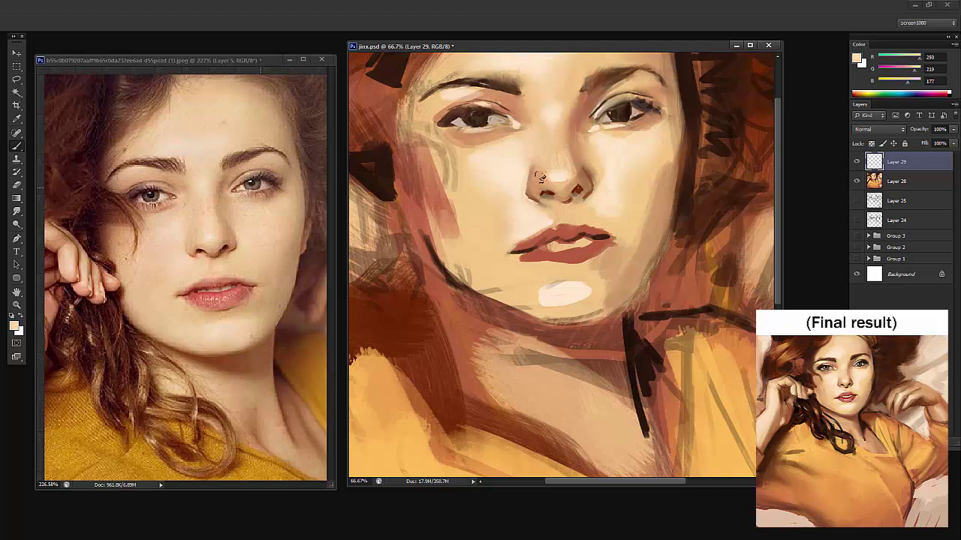
drag(541, 178, 530, 220)
alt+click(540, 178)
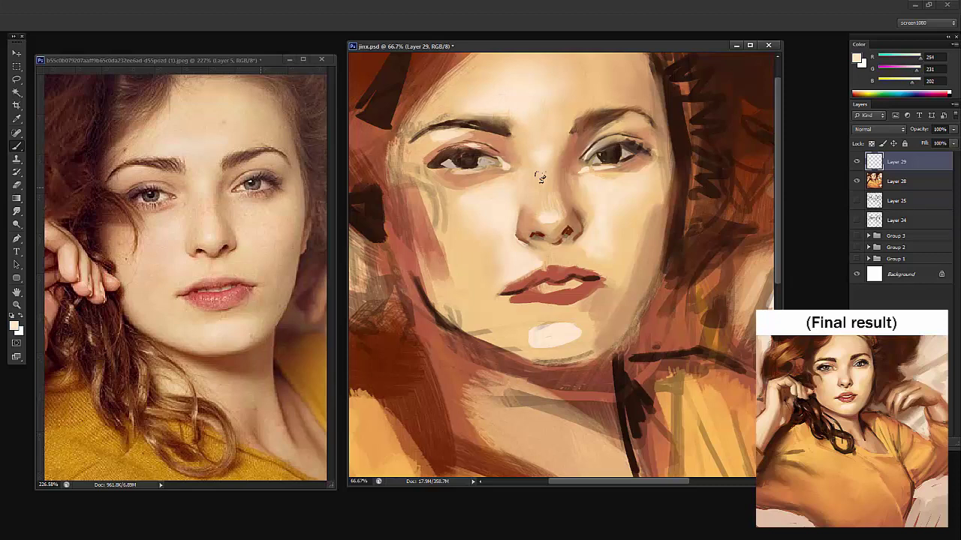
Repaint the inner part of the left-hand eyebrow with sampled brown and light skin tones
alt+click(492, 122)
mouse_move(503, 125)
mouse_down()
mouse_move(491, 116)
mouse_move(492, 131)
mouse_move(473, 120)
mouse_up()
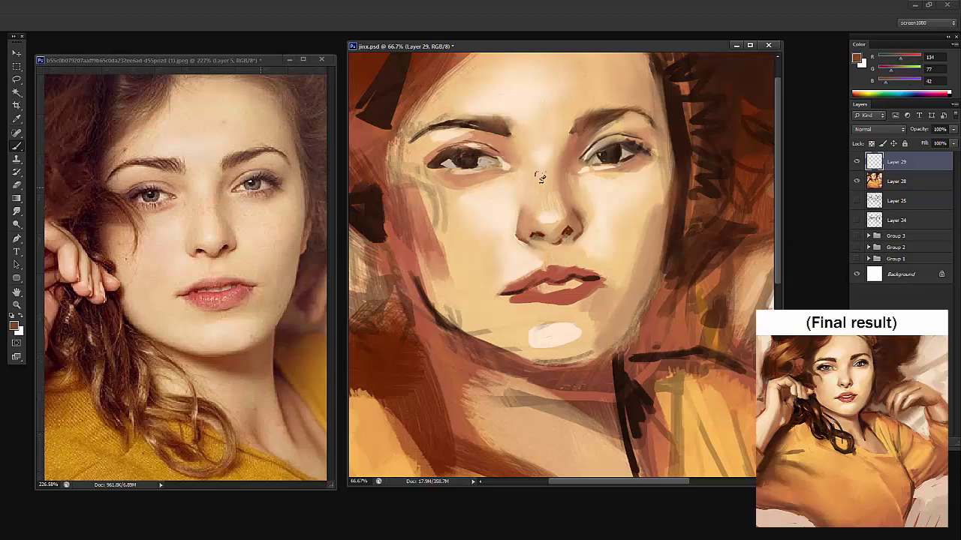
alt+click(540, 177)
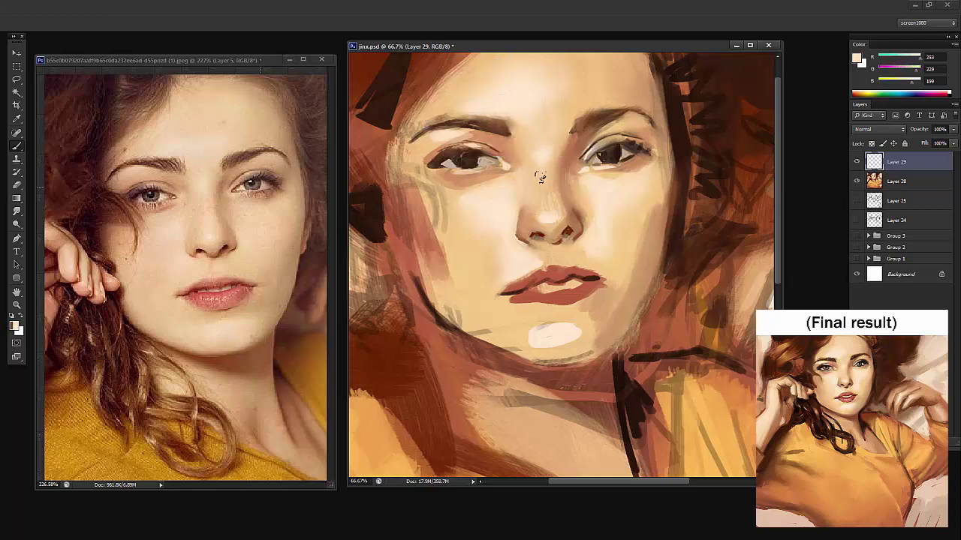
alt+click(541, 177)
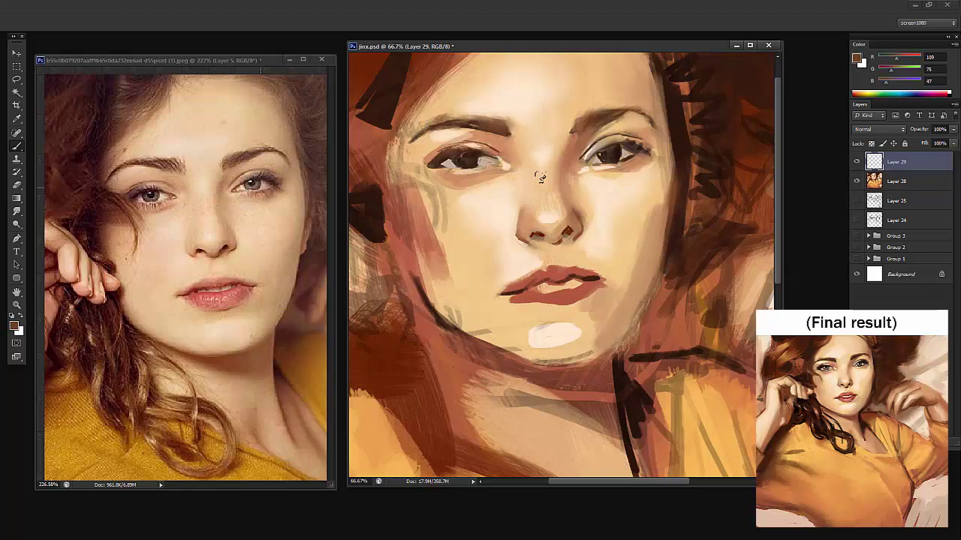
Paint the left-hand hair beside the forehead and temple with sampled dark brown tones
alt+click(415, 95)
mouse_move(433, 86)
mouse_down()
mouse_move(403, 121)
mouse_move(410, 113)
mouse_move(376, 132)
mouse_up()
alt+click(385, 107)
right_click(420, 115)
key(Return)
mouse_move(428, 62)
mouse_down()
mouse_move(382, 133)
mouse_move(369, 183)
mouse_up()
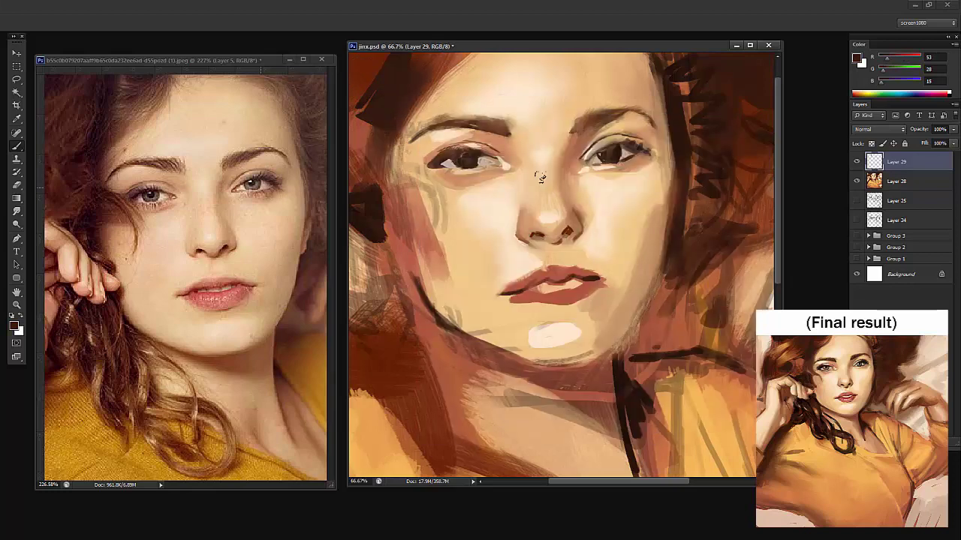
mouse_move(394, 148)
mouse_down()
mouse_move(365, 186)
mouse_move(393, 181)
mouse_up()
Shade the left-hand cheek from the temple to the jaw with sampled skin and reddish-brown tones, covering the sketch lines
key(z)
drag(538, 105, 489, 106)
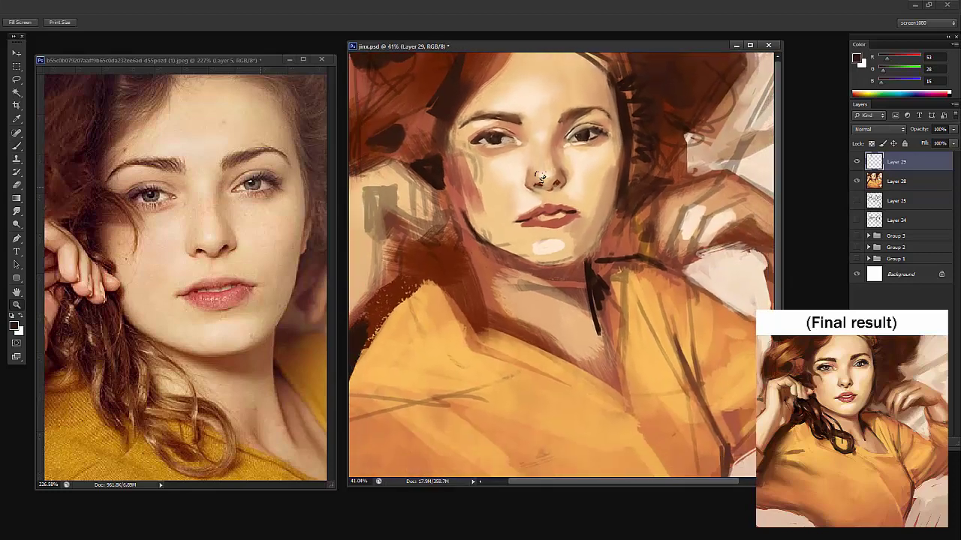
key(b)
alt+click(540, 178)
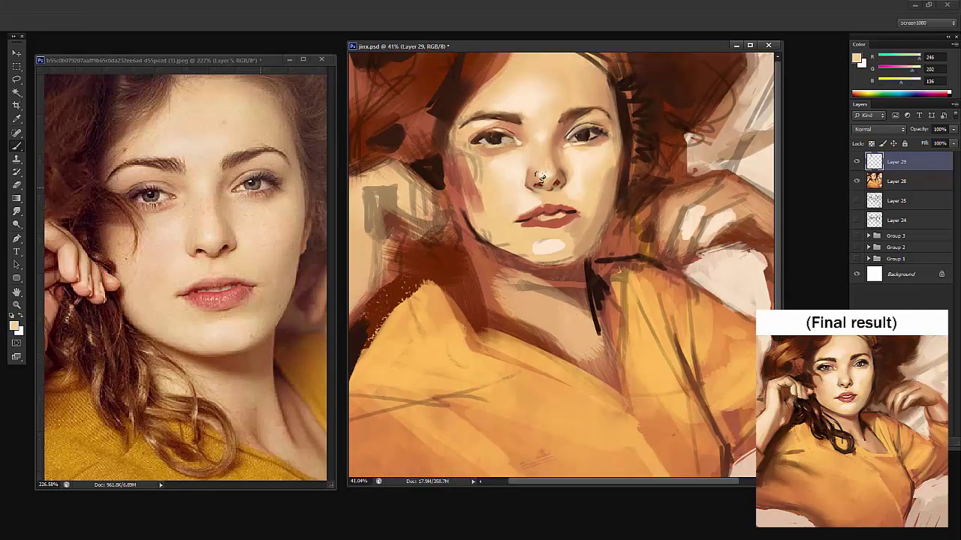
alt+click(482, 204)
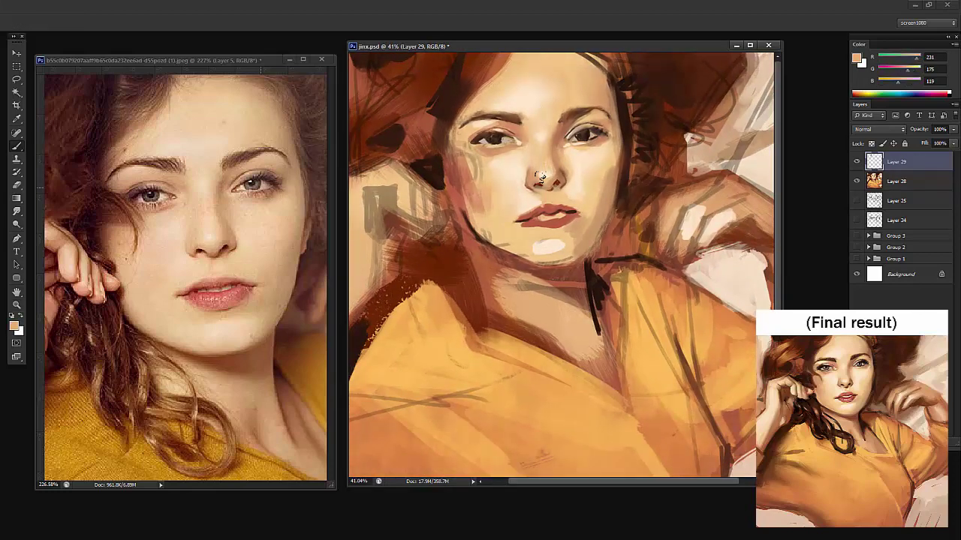
alt+click(461, 182)
alt+click(478, 198)
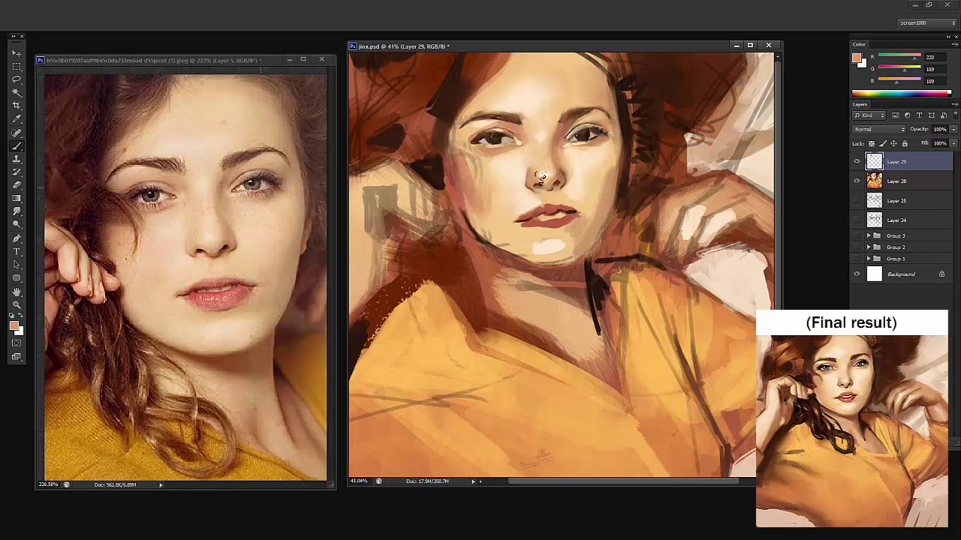
alt+click(485, 212)
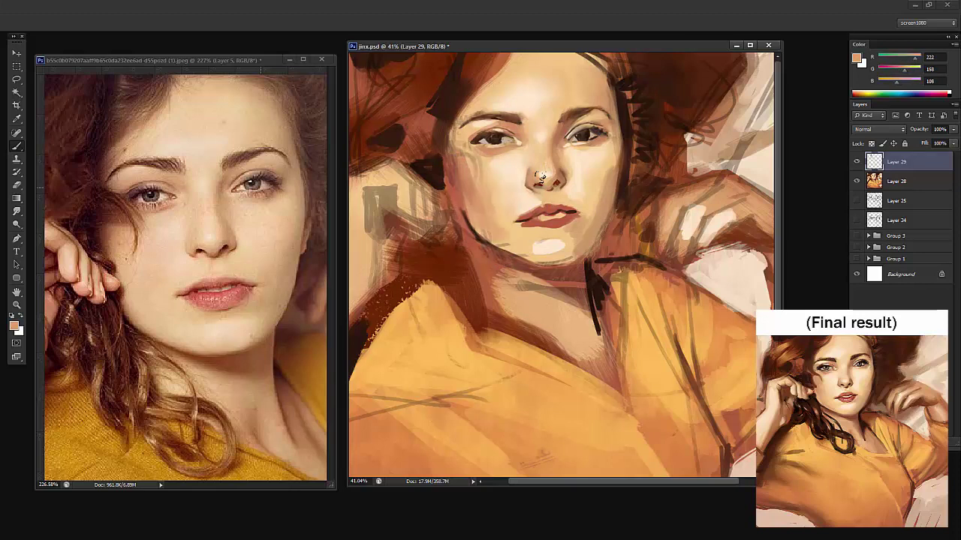
alt+click(517, 238)
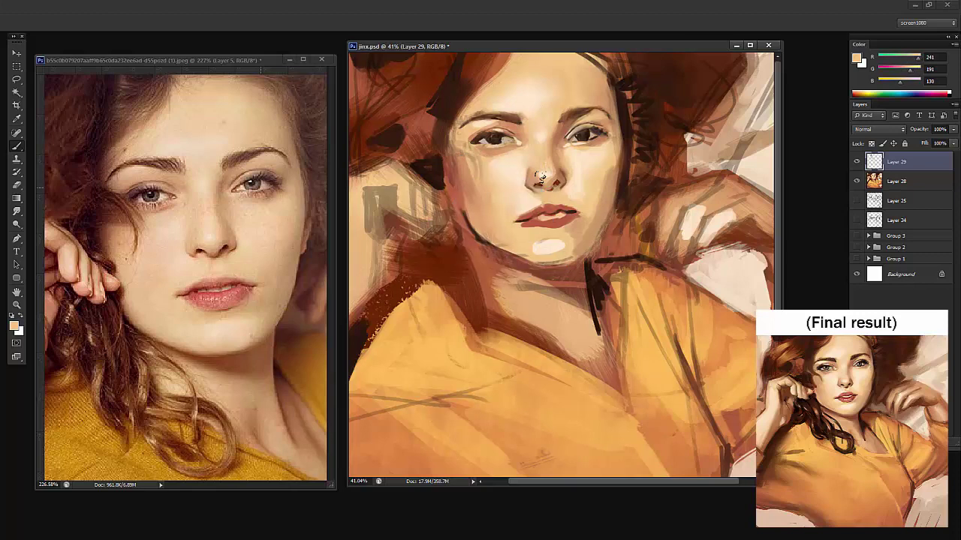
alt+click(539, 177)
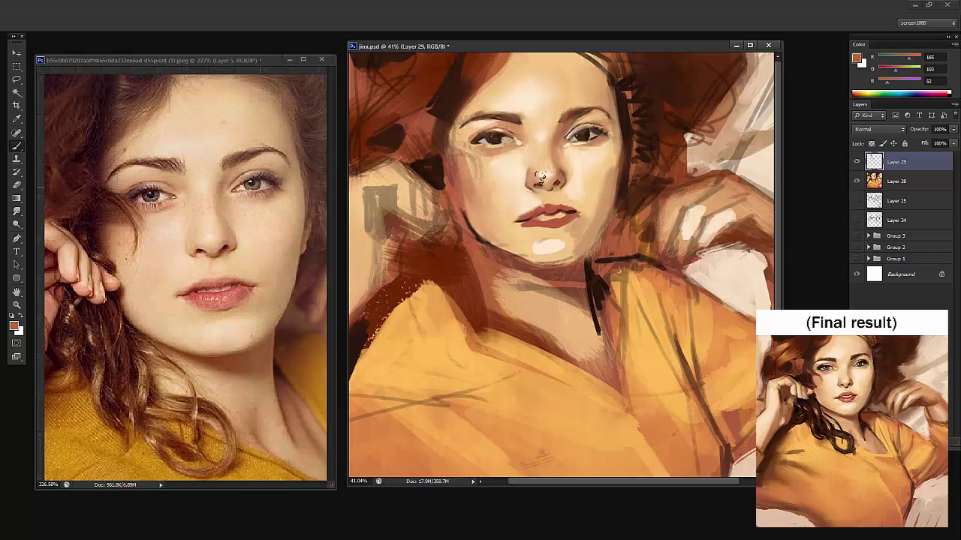
drag(463, 158, 481, 181)
alt+click(453, 155)
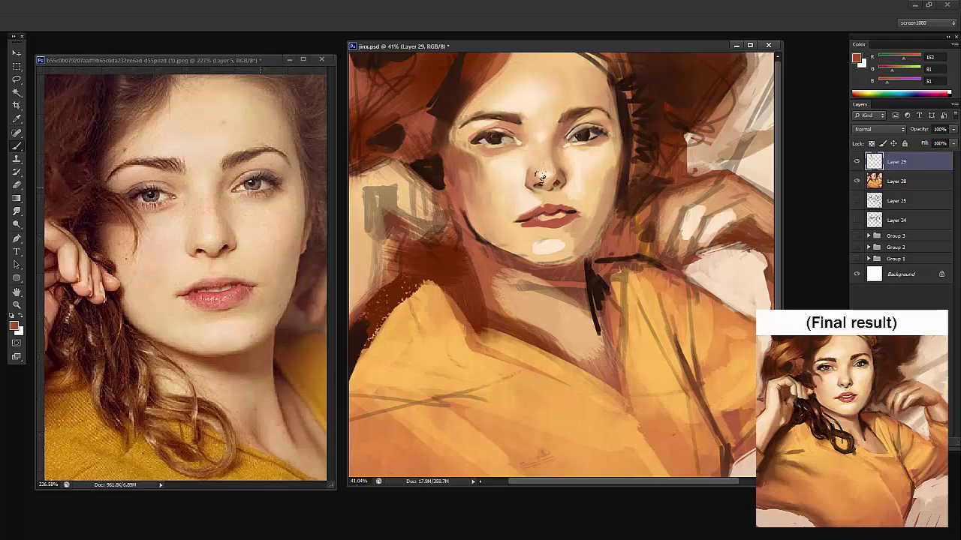
Paint black pupils and grey-brown iris details in both eyes with a small brush
key(z)
drag(540, 176, 541, 178)
key(b)
right_click(540, 176)
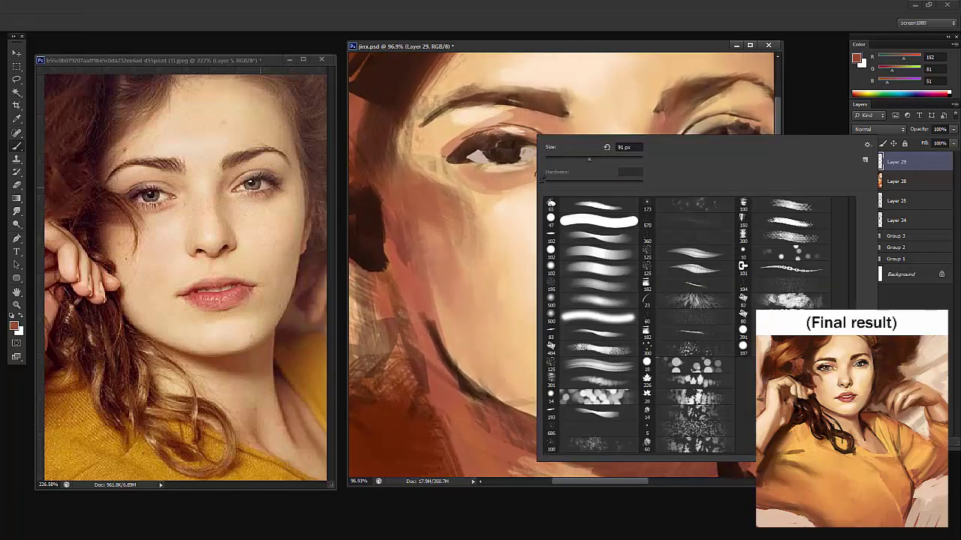
click(591, 205)
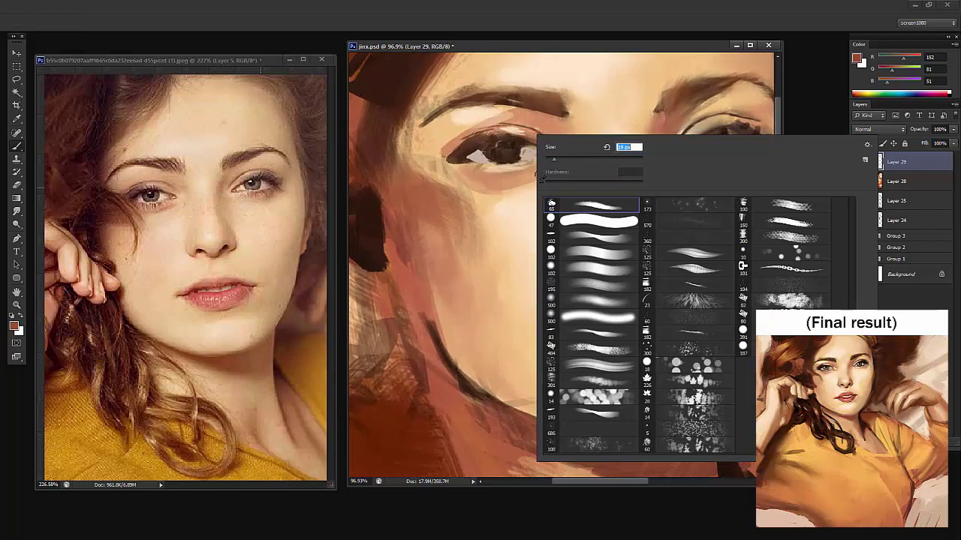
alt+click(506, 150)
right_click(539, 176)
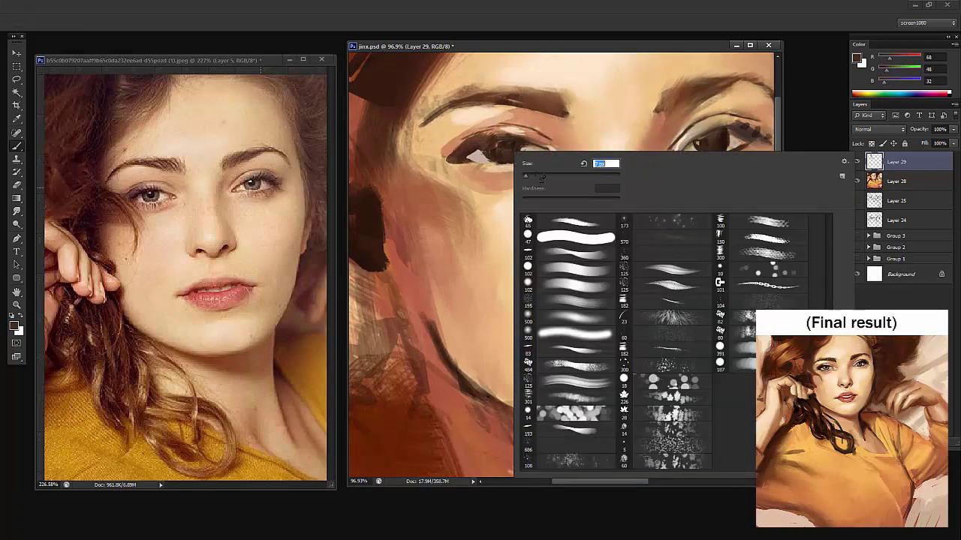
key(Escape)
key(d)
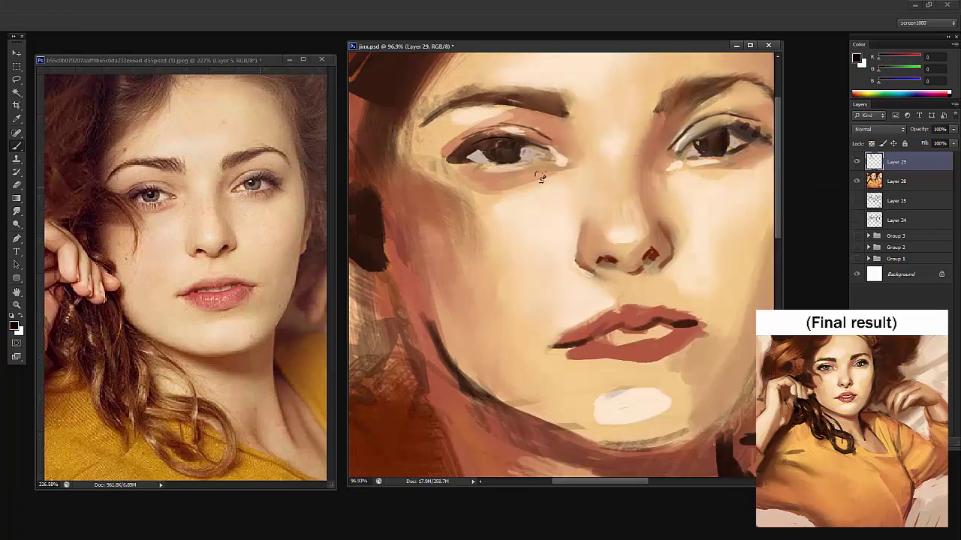
drag(501, 145, 500, 149)
drag(707, 146, 719, 138)
alt+click(540, 177)
drag(699, 145, 722, 140)
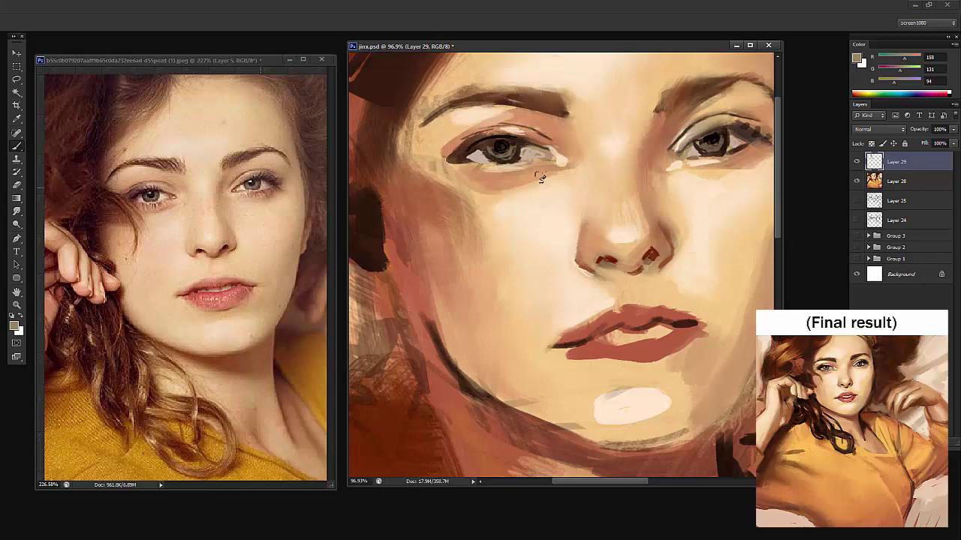
Deepen the dark accents of the right-hand eye's iris and upper lid with a sampled near-black
key(ctrl+space)
drag(540, 177, 477, 177)
click(540, 178)
key(b)
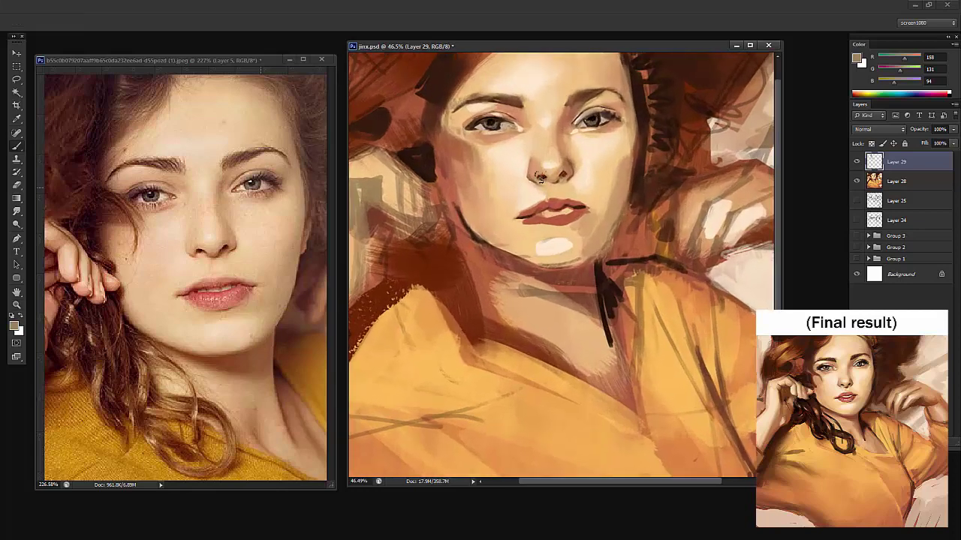
alt+click(540, 178)
scroll(540, 178, up, 3)
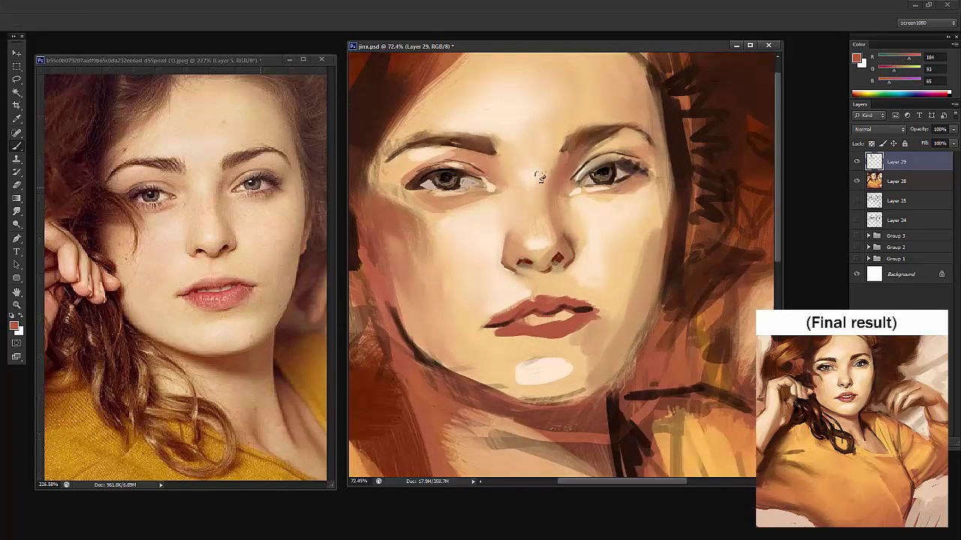
alt+click(540, 178)
drag(591, 169, 618, 162)
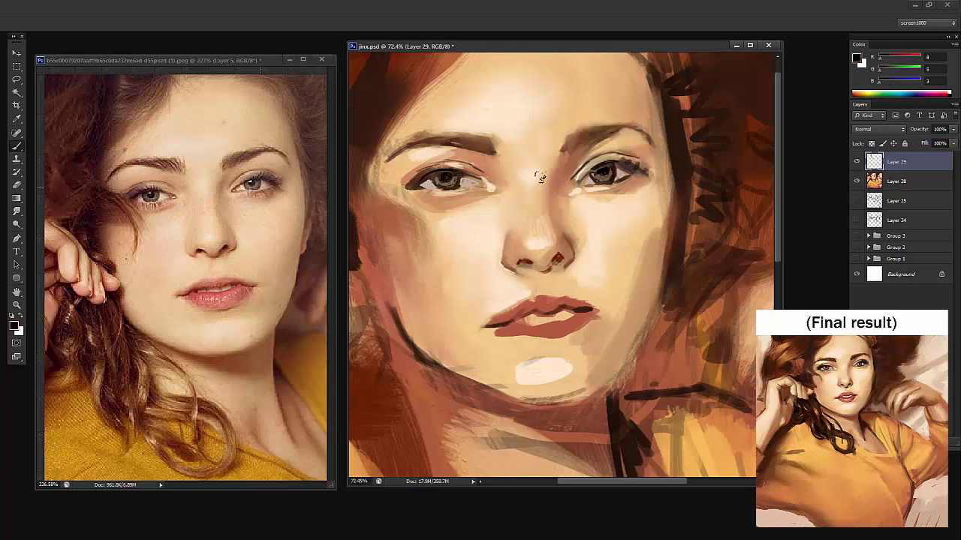
Paint brown hair strands curving over the left-hand temple and upper cheek with colours sampled from the surrounding hair
right_click(430, 155)
click(441, 180)
alt+click(359, 134)
mouse_move(386, 135)
mouse_down()
mouse_move(365, 196)
mouse_move(375, 199)
mouse_up()
alt+click(409, 91)
drag(368, 141, 419, 235)
drag(376, 205, 402, 228)
drag(540, 177, 592, 163)
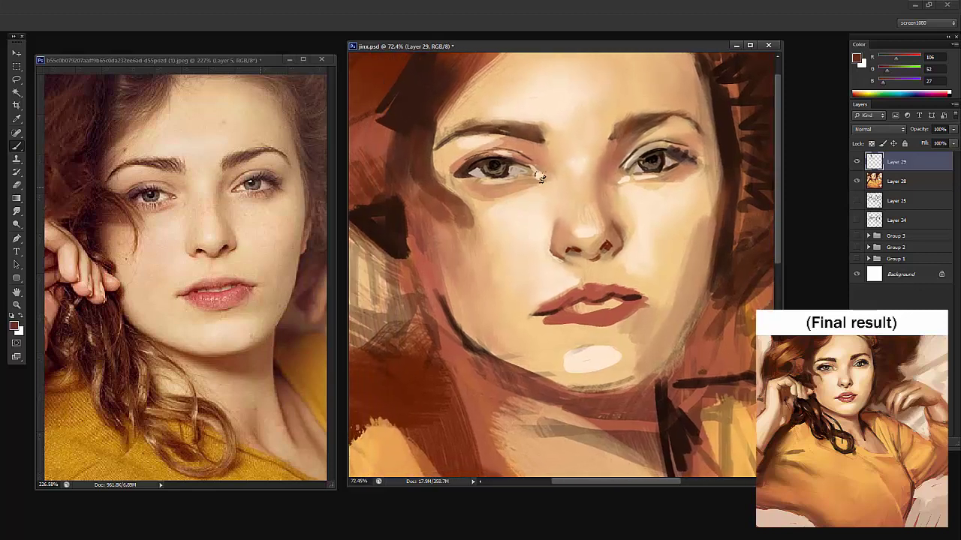
Paint near-black vertical strokes in the hair lock beside the left-hand cheek with a smaller brush
alt+click(540, 177)
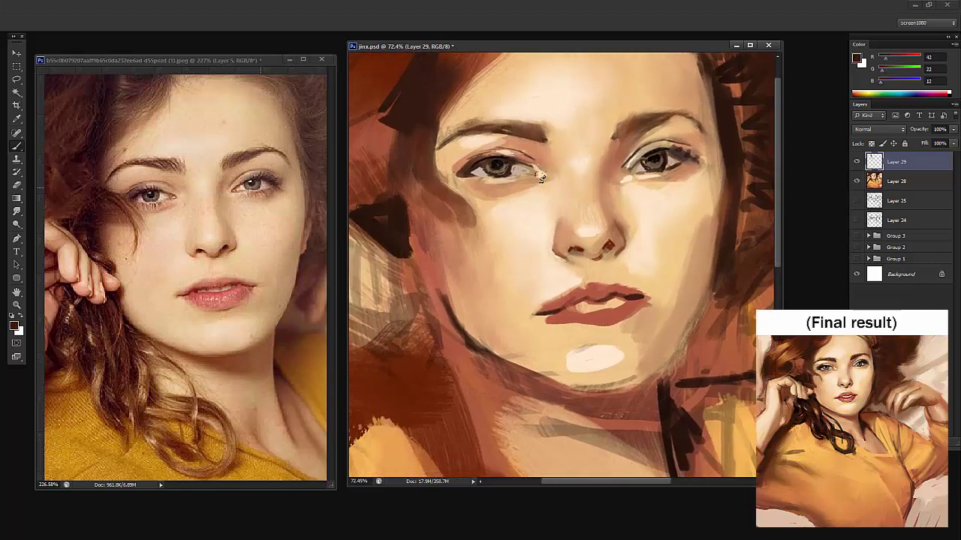
right_click(541, 177)
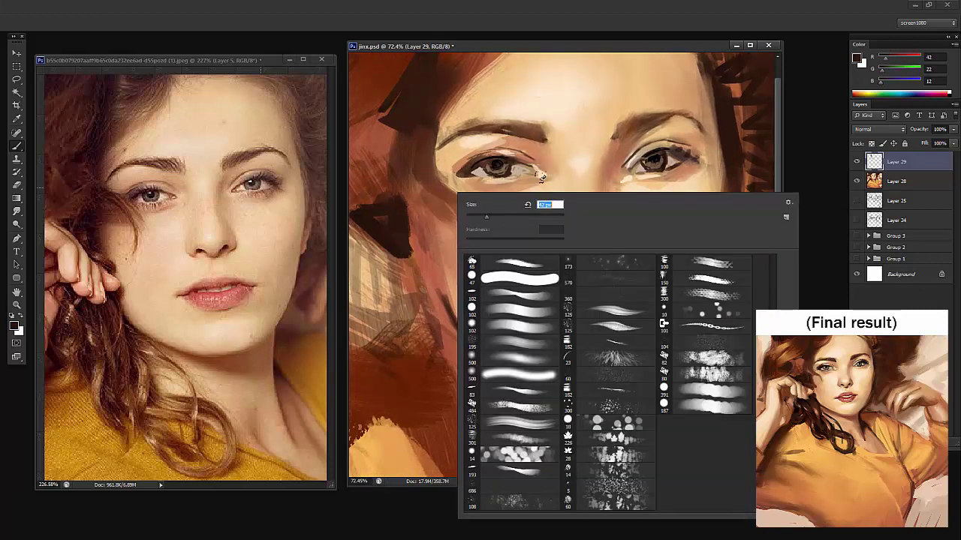
key(Return)
alt+click(540, 177)
drag(434, 204, 425, 241)
alt+click(432, 162)
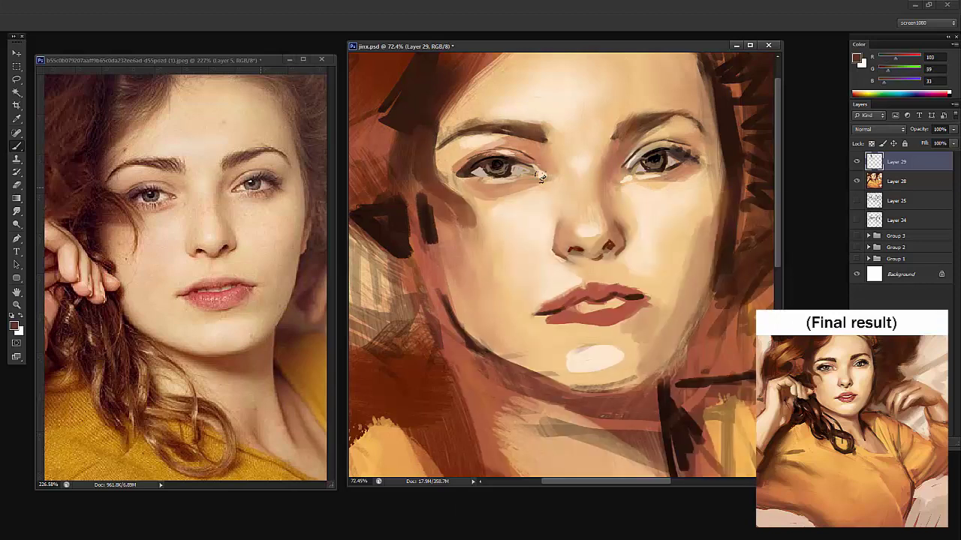
Blend sampled reddish-brown tones into the dark hair lock along the left-hand edge of the face
alt+click(473, 70)
mouse_move(435, 213)
mouse_down()
mouse_move(435, 246)
mouse_move(443, 257)
mouse_move(445, 249)
mouse_up()
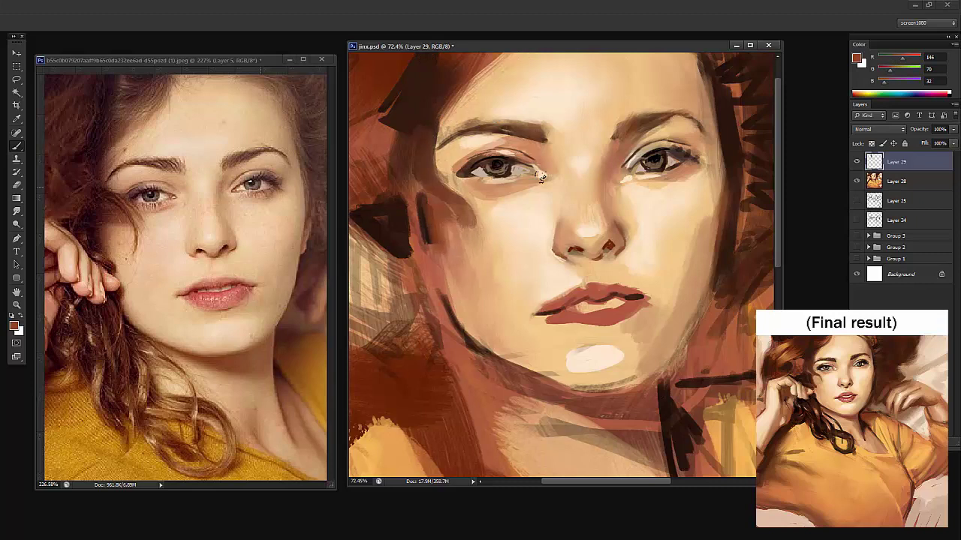
alt+click(424, 217)
mouse_move(427, 202)
mouse_down()
mouse_move(431, 244)
mouse_move(435, 238)
mouse_up()
alt+click(436, 212)
alt+click(540, 178)
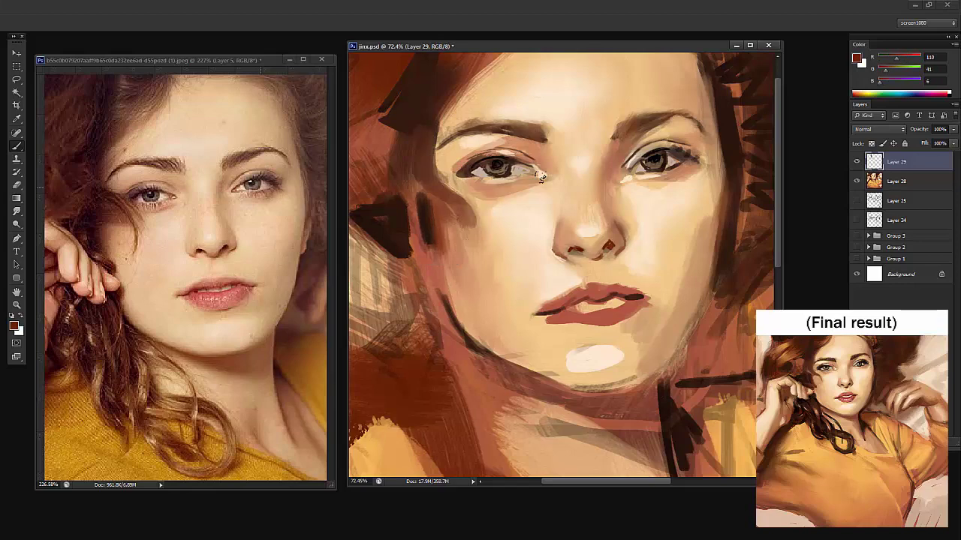
alt+click(427, 230)
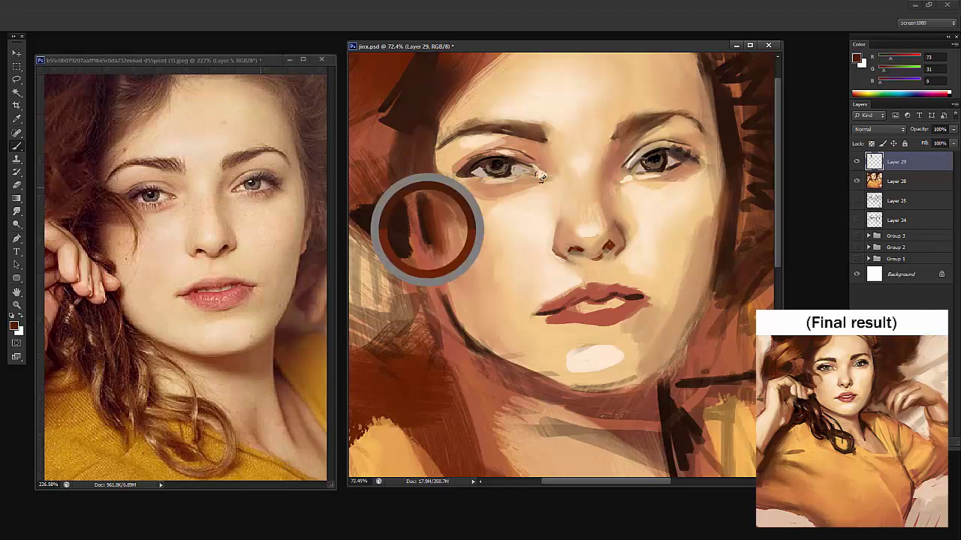
Paint the fingertip touching the left-hand cheek and lighten the hand beside it with sampled peach skin tones
key(z)
mouse_move(471, 108)
mouse_down()
mouse_move(431, 110)
mouse_move(442, 109)
mouse_up()
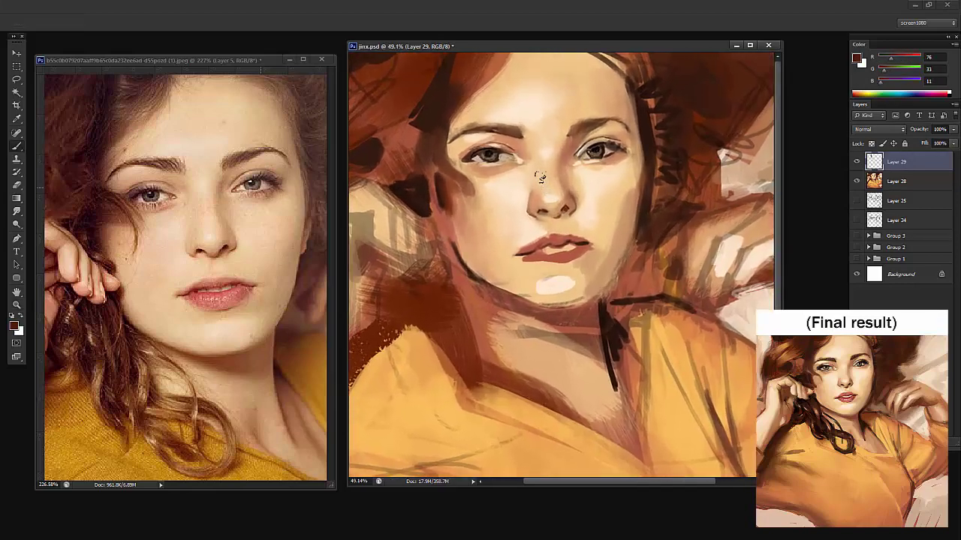
alt+click(538, 177)
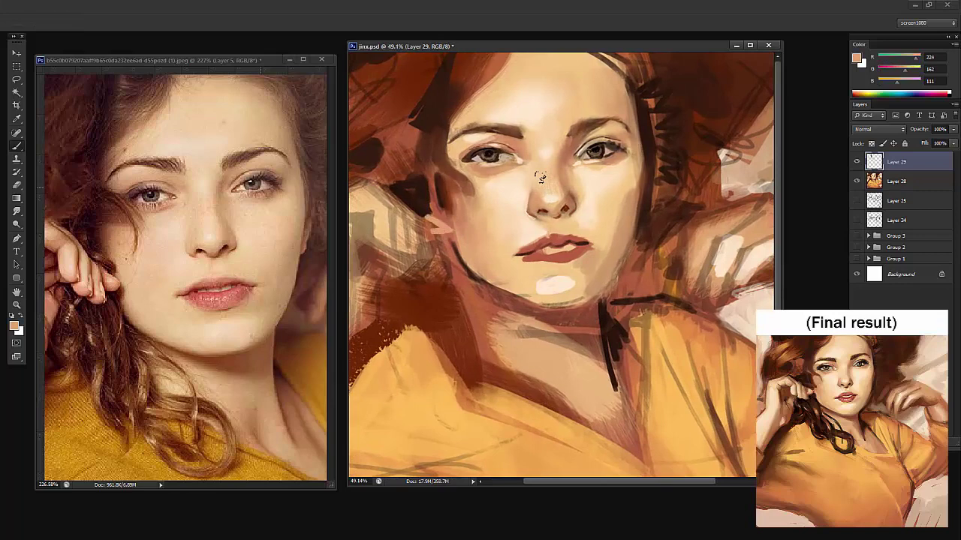
alt+click(539, 177)
mouse_move(405, 213)
mouse_down()
mouse_move(404, 247)
mouse_move(393, 217)
mouse_up()
key(ctrl+space)
drag(539, 177, 481, 177)
click(539, 177)
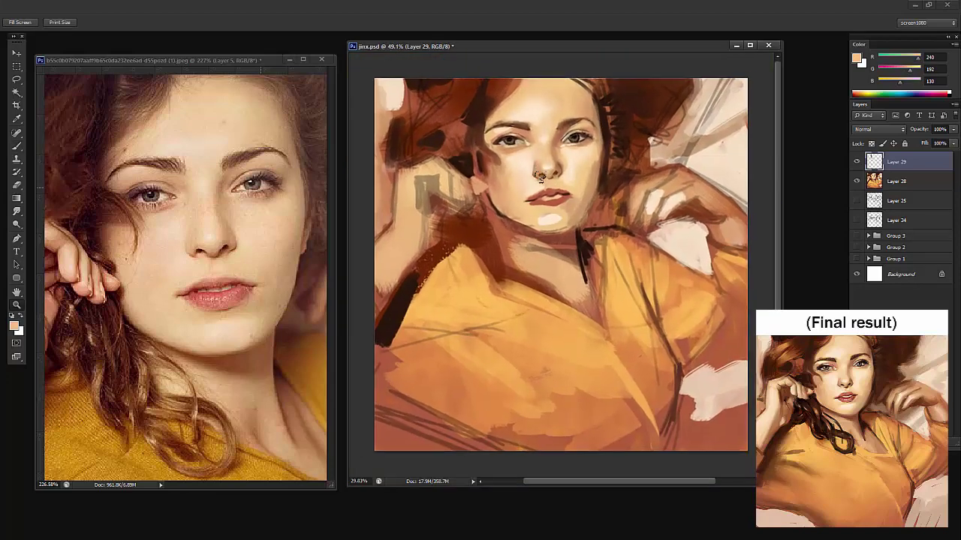
click(539, 177)
key(b)
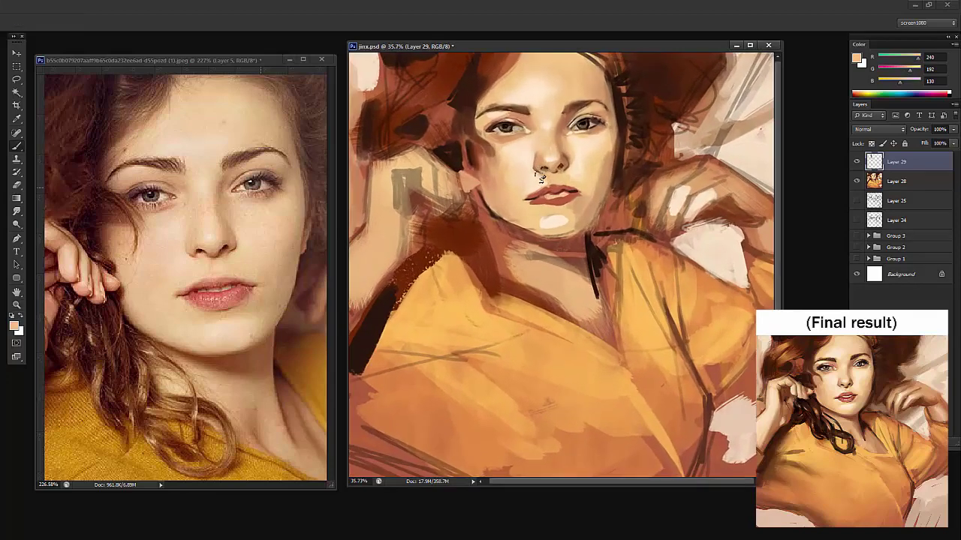
Outline the fingertip beside the left-hand cheek with a thin sampled reddish-brown line
alt+click(622, 105)
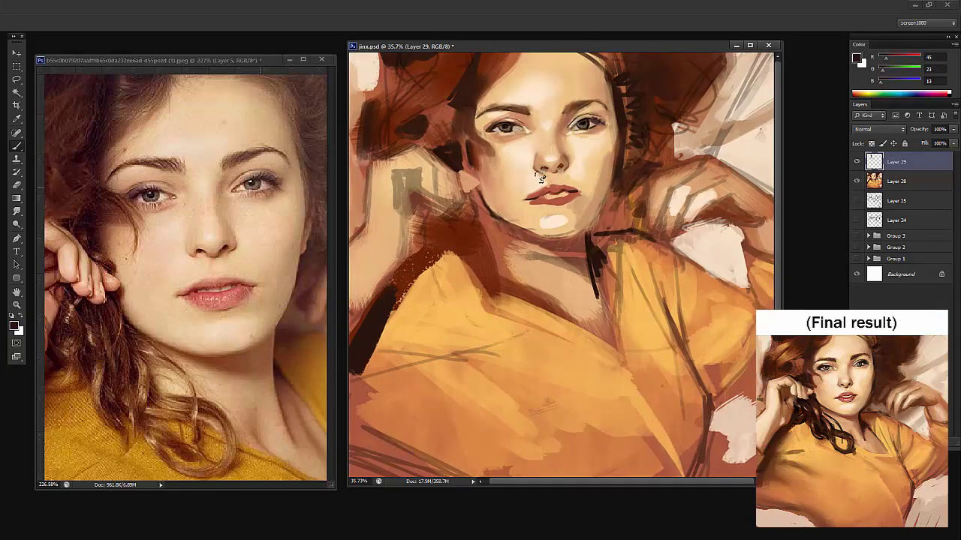
alt+click(475, 158)
drag(462, 181, 540, 178)
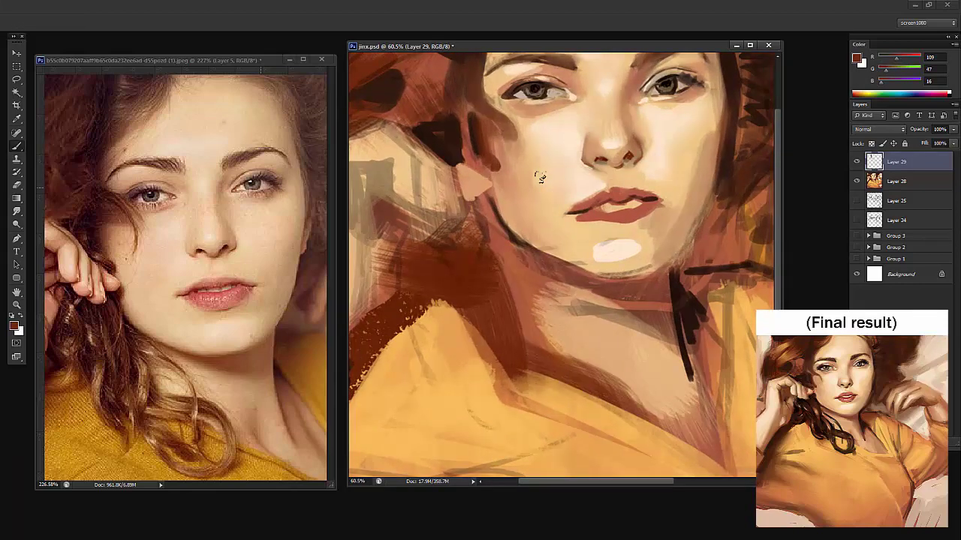
right_click(540, 177)
key(Escape)
mouse_move(457, 165)
mouse_down()
mouse_move(490, 185)
mouse_move(463, 196)
mouse_up()
alt+click(469, 186)
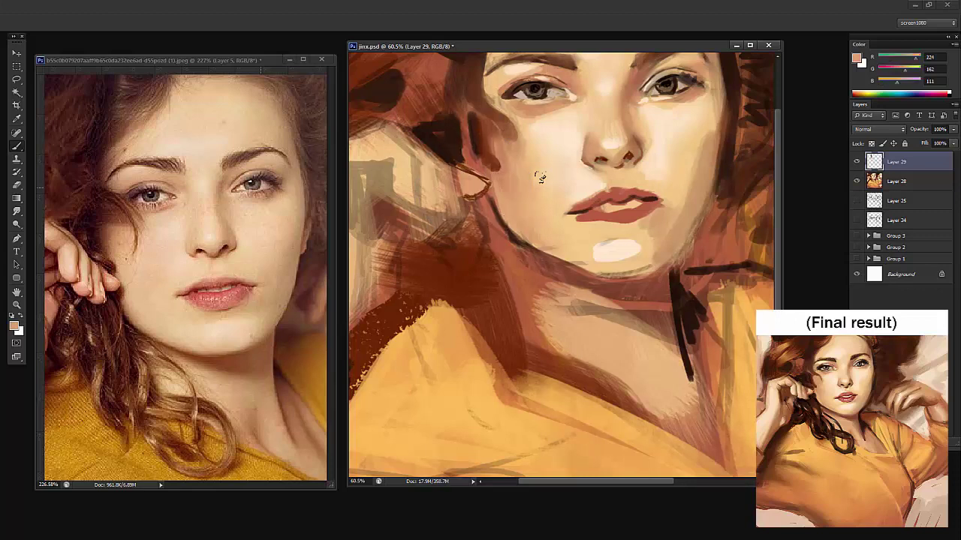
Outline the fingers of the left-hand hand with thin strokes in sampled reddish and dark browns
drag(540, 177, 590, 213)
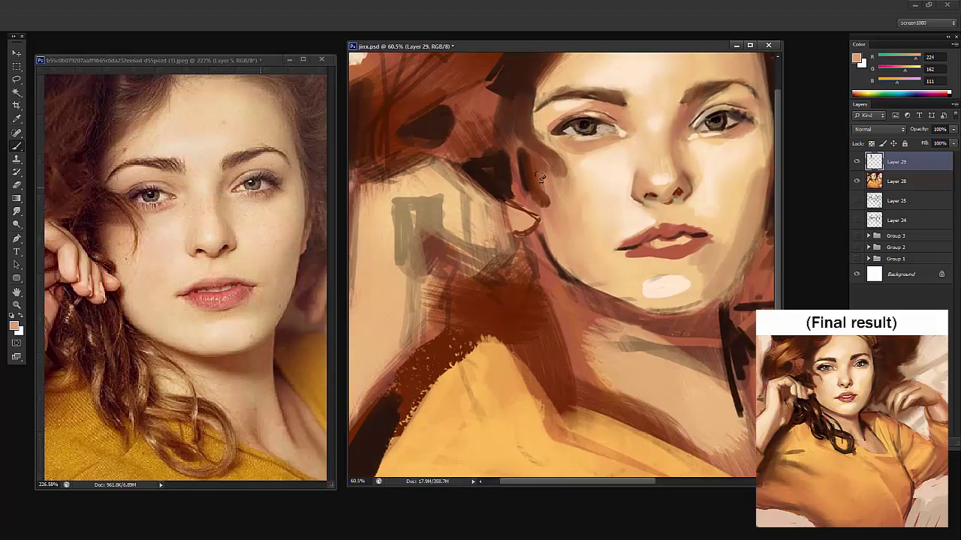
alt+click(541, 192)
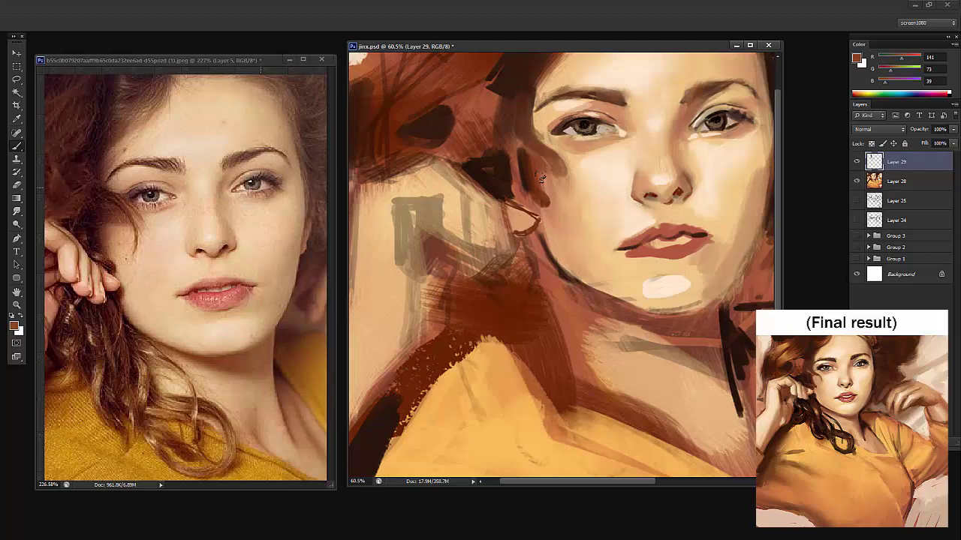
alt+click(541, 177)
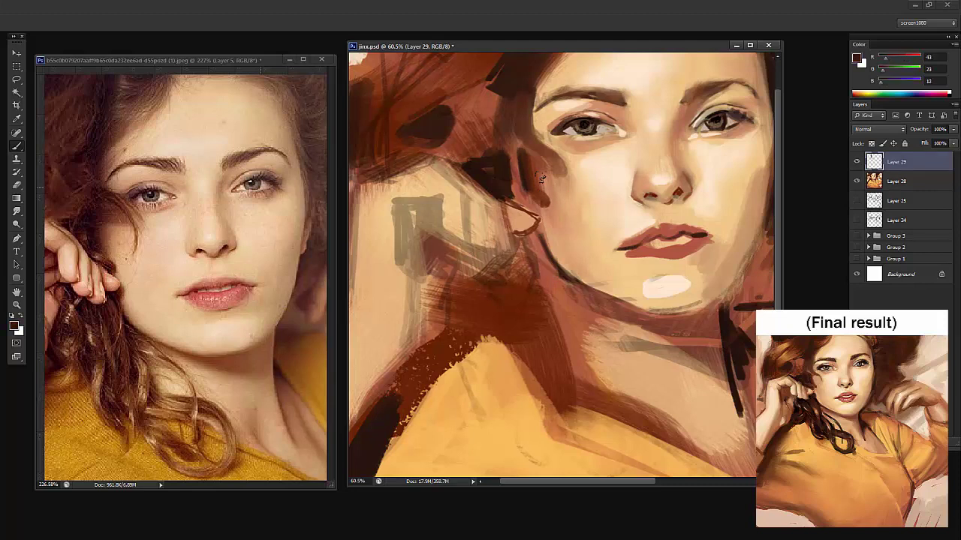
drag(490, 252, 517, 251)
alt+click(538, 195)
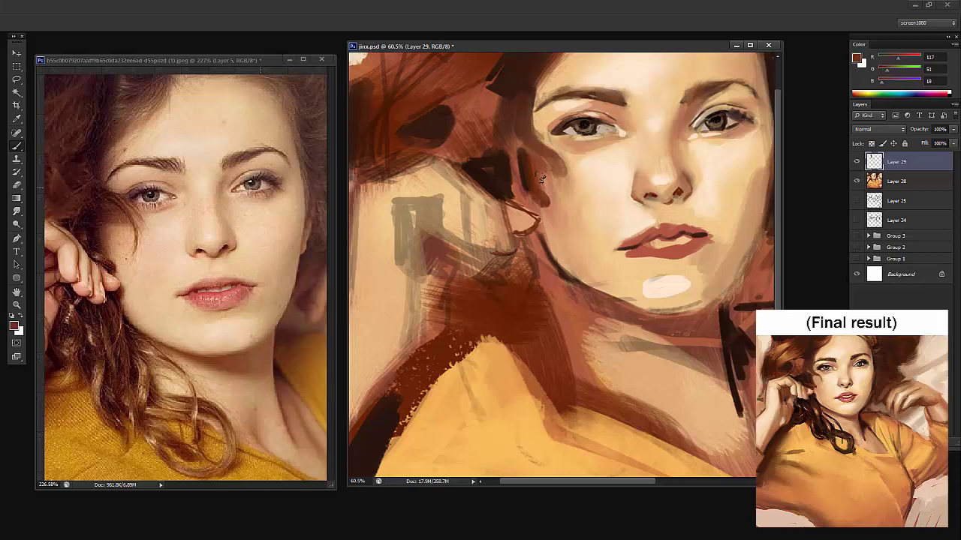
drag(540, 177, 579, 170)
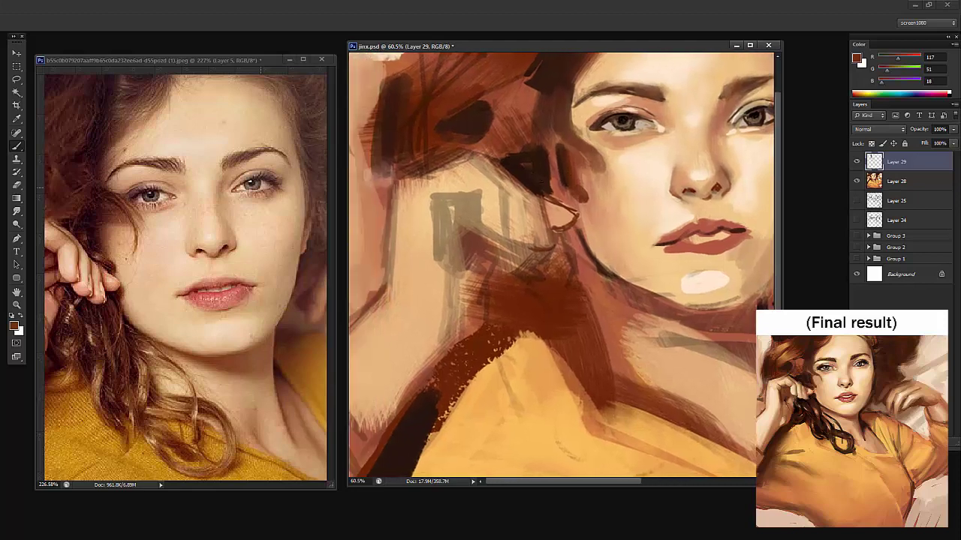
drag(528, 193, 529, 248)
alt+click(541, 180)
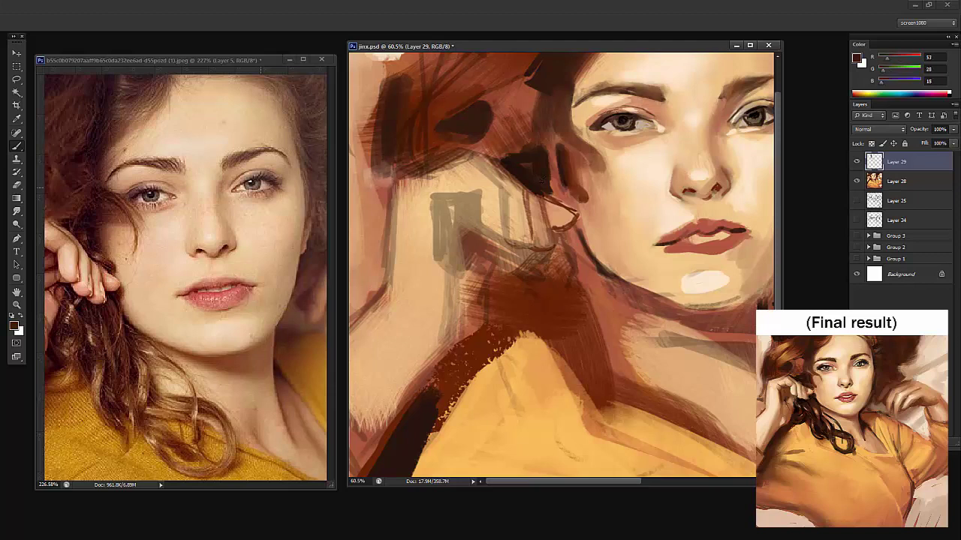
drag(480, 219, 504, 232)
drag(507, 192, 508, 229)
Show the whole raised hand in the reference photo and sketch the matching inner finger and palm contours in dark brown
click(225, 203)
drag(203, 210, 184, 204)
key(ctrl+Tab)
key(b)
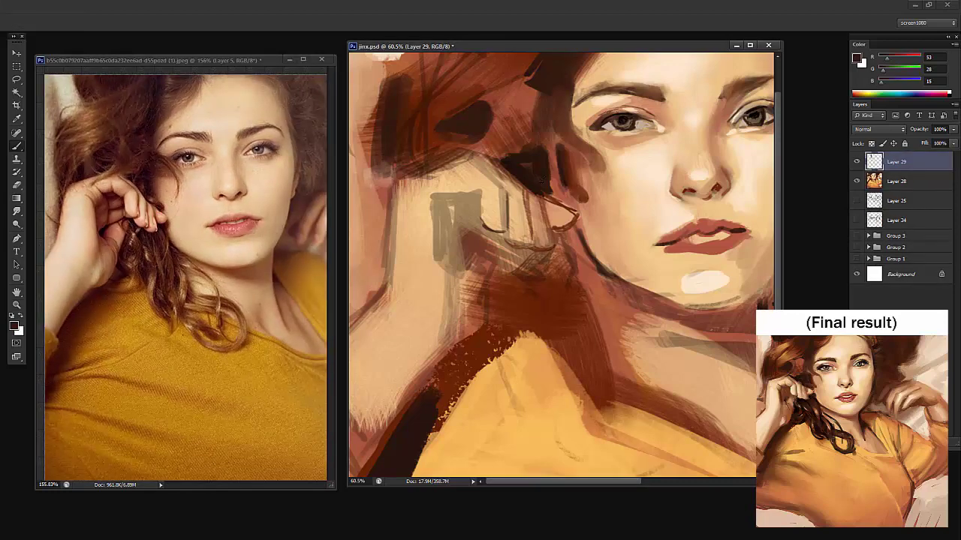
drag(483, 199, 482, 225)
alt+click(566, 173)
mouse_move(496, 189)
mouse_down()
mouse_move(482, 202)
mouse_move(464, 186)
mouse_move(433, 193)
mouse_move(448, 213)
mouse_move(428, 209)
mouse_move(438, 214)
mouse_move(441, 271)
mouse_up()
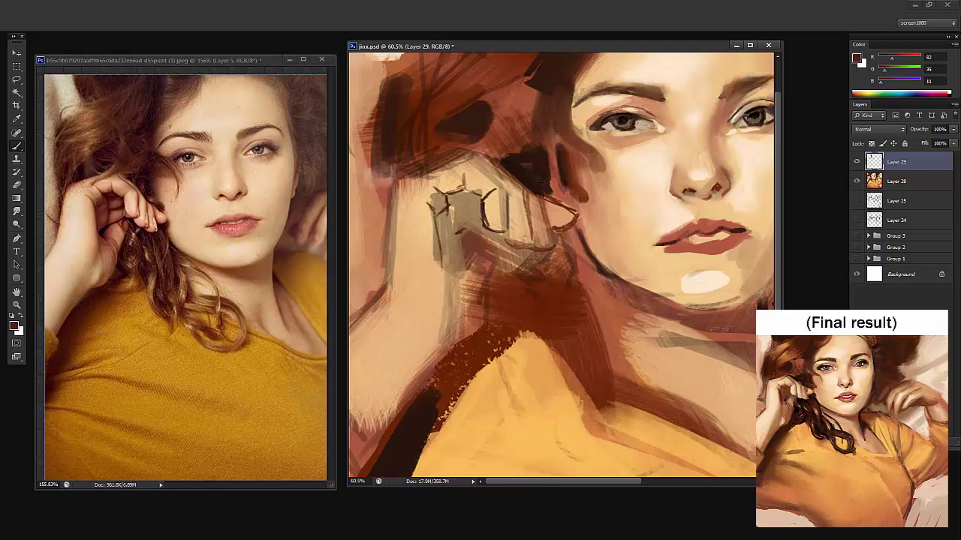
Add near-black accents to the gap below the palm and along the upper palm line of the left-hand hand
alt+click(534, 182)
mouse_move(466, 231)
mouse_down()
mouse_move(453, 235)
mouse_move(459, 248)
mouse_up()
drag(449, 200, 473, 201)
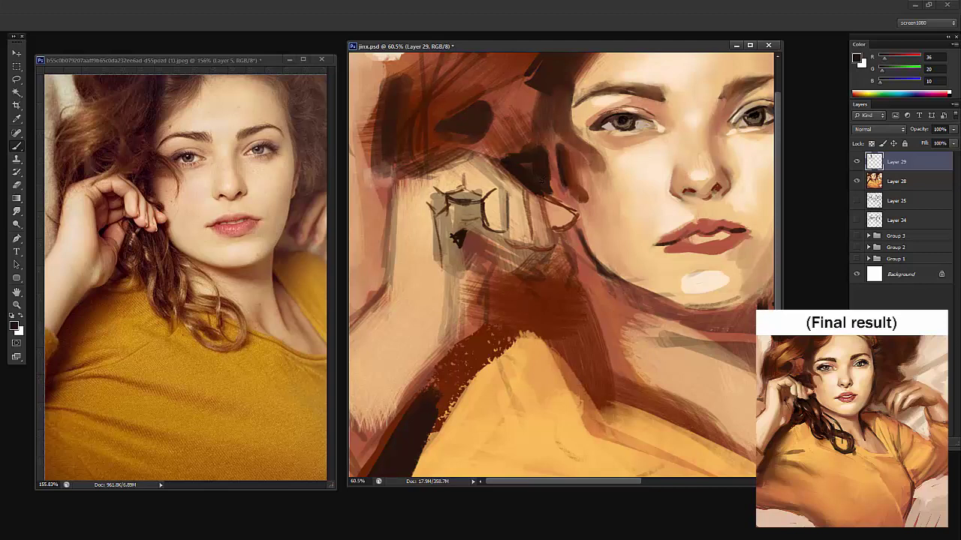
mouse_move(504, 243)
mouse_down()
mouse_move(490, 285)
mouse_move(498, 253)
mouse_move(468, 237)
mouse_up()
alt+click(452, 225)
mouse_move(455, 237)
mouse_down()
mouse_move(477, 231)
mouse_move(459, 252)
mouse_up()
Cover the grey sketch lines around the left-hand palm edge and wrist with sampled peach skin tones
alt+click(449, 244)
alt+click(461, 243)
alt+click(451, 244)
alt+click(489, 214)
right_click(469, 217)
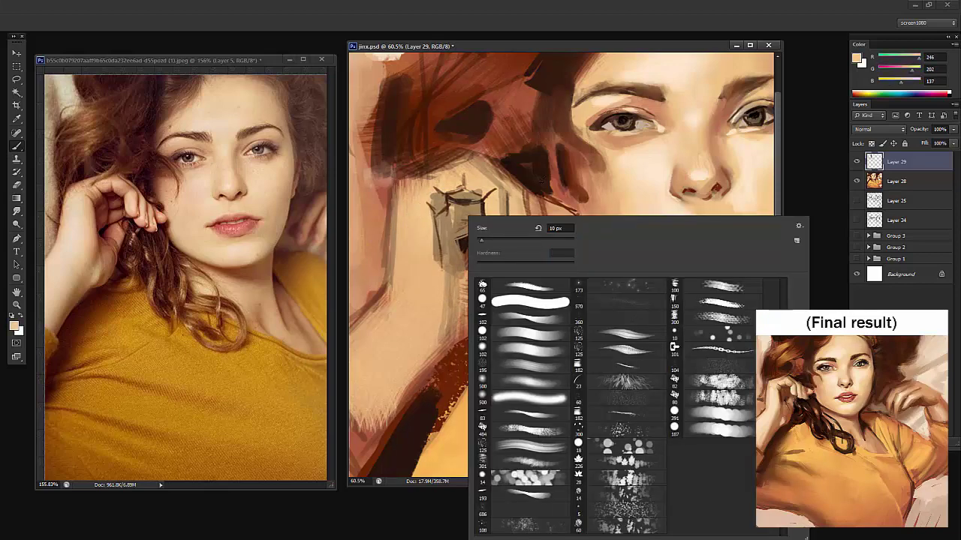
alt+click(413, 227)
drag(428, 206, 441, 272)
alt+click(429, 247)
drag(394, 186, 394, 280)
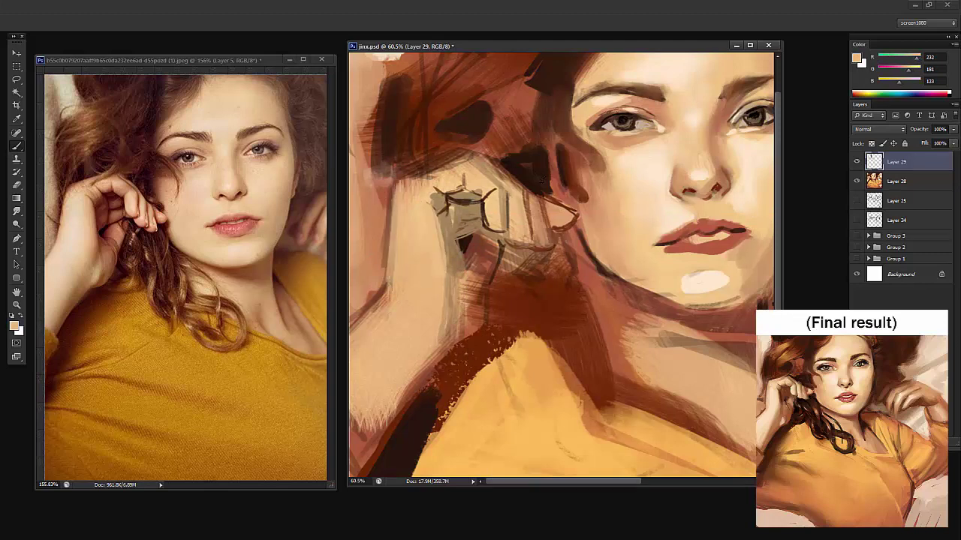
drag(427, 209, 398, 209)
alt+click(386, 267)
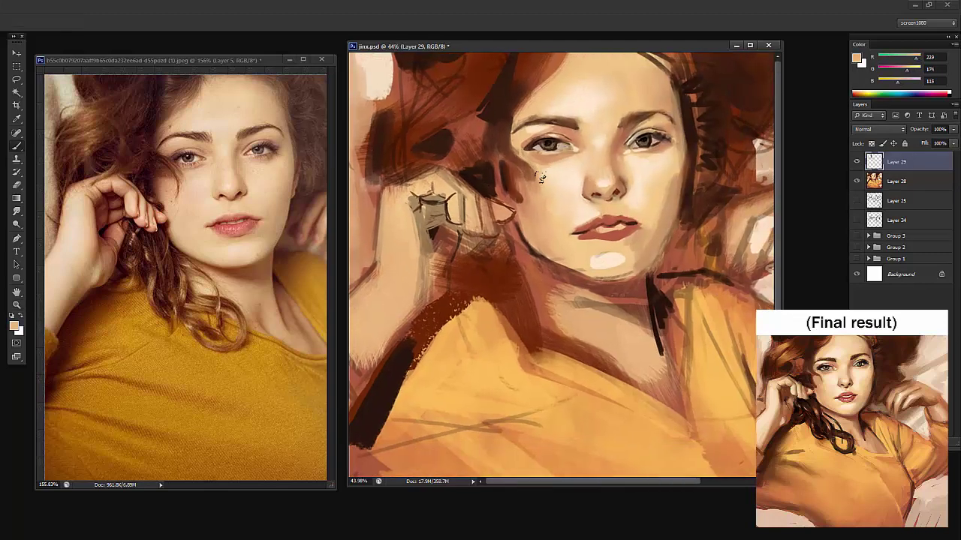
Paint long pale cream highlights down the left-hand wrist and forearm
mouse_move(377, 273)
mouse_down()
mouse_move(350, 295)
mouse_move(354, 286)
mouse_up()
alt+click(538, 180)
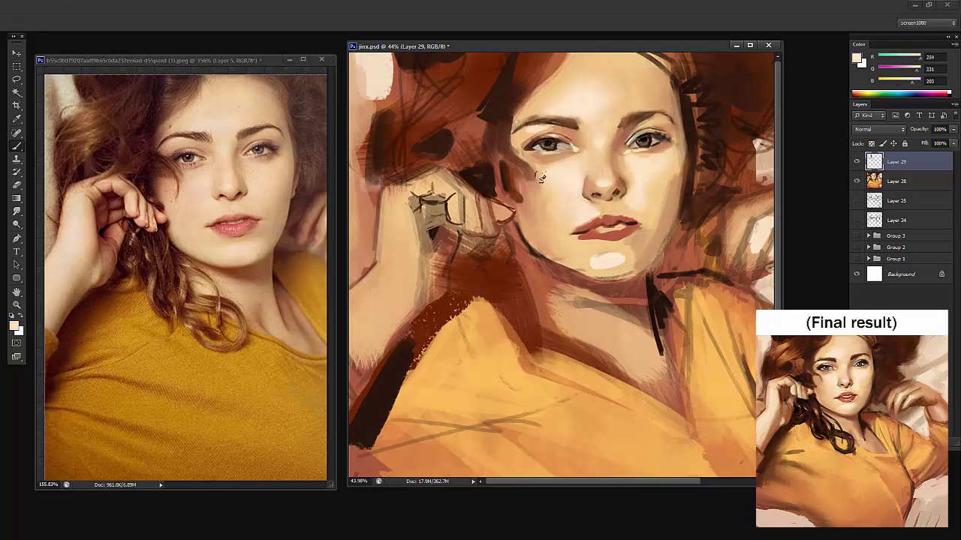
drag(392, 202, 394, 264)
mouse_move(400, 231)
mouse_down()
mouse_move(382, 282)
mouse_move(350, 320)
mouse_up()
drag(398, 269, 353, 332)
drag(386, 291, 352, 338)
drag(402, 277, 356, 349)
drag(386, 313, 366, 356)
Fill the grey palm area of the left-hand hand with a sampled brown shadow tone
alt+click(441, 279)
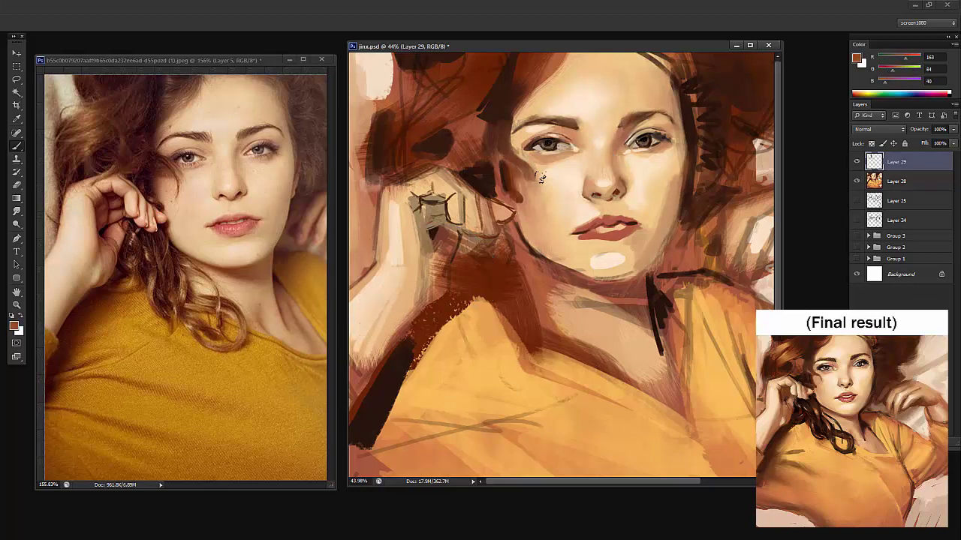
alt+click(539, 178)
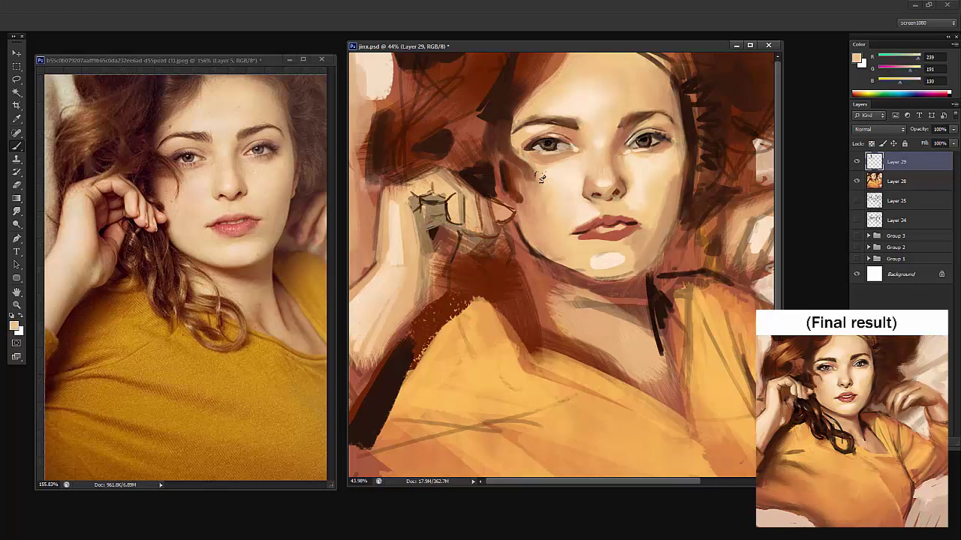
alt+click(445, 234)
mouse_move(425, 206)
mouse_down()
mouse_move(417, 243)
mouse_move(426, 219)
mouse_move(449, 226)
mouse_up()
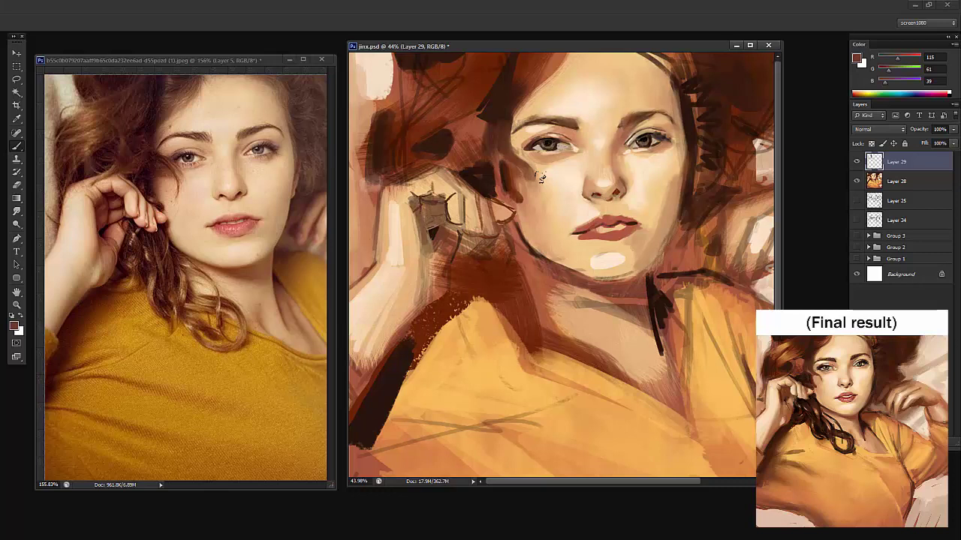
drag(439, 186, 452, 200)
Refine the knuckles and finger edges of the left-hand hand with sampled peach and brown tones
alt+click(445, 181)
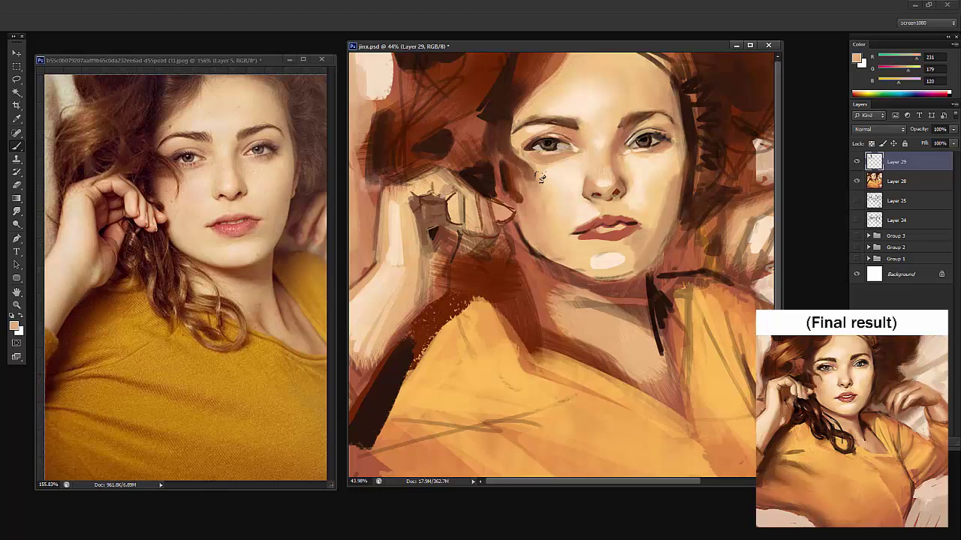
alt+click(540, 177)
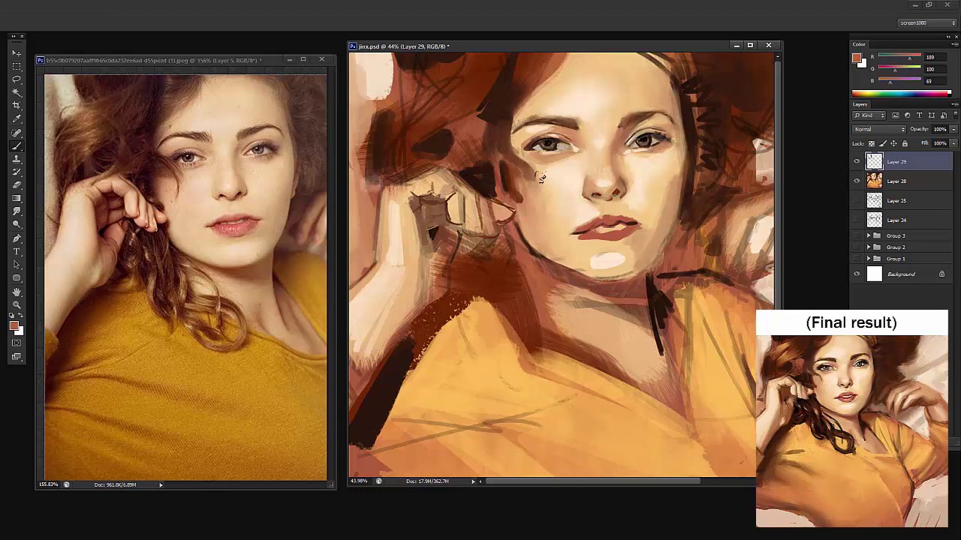
alt+click(457, 165)
drag(442, 173, 463, 189)
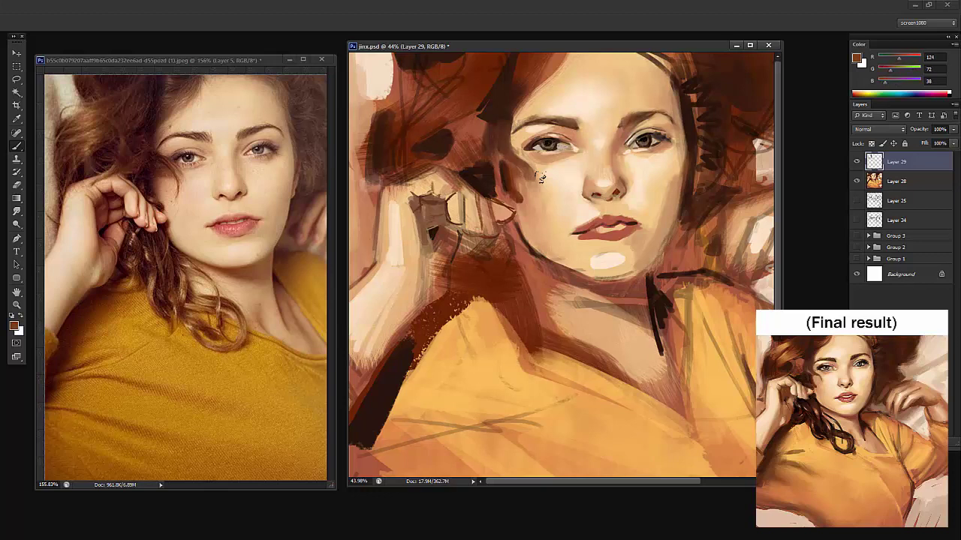
alt+click(450, 182)
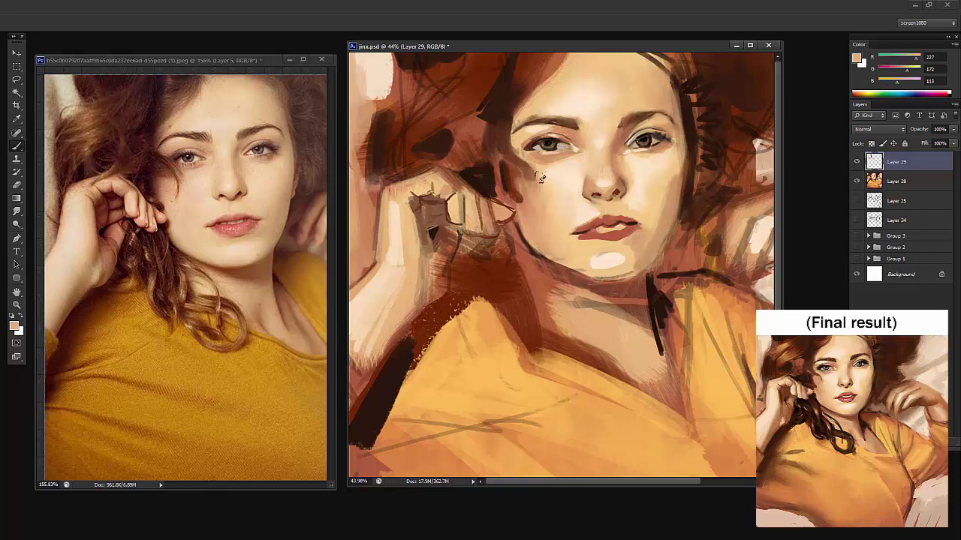
alt+click(430, 202)
scroll(541, 177, down, 3)
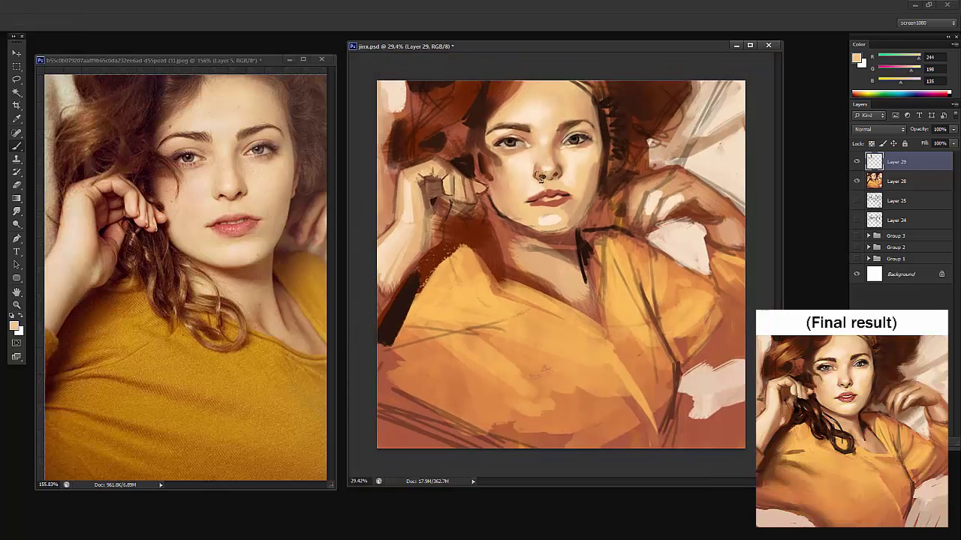
Paint a few golden-orange highlight strokes into the hair above the left-hand hand with a colour sampled from the sweater
alt+click(474, 109)
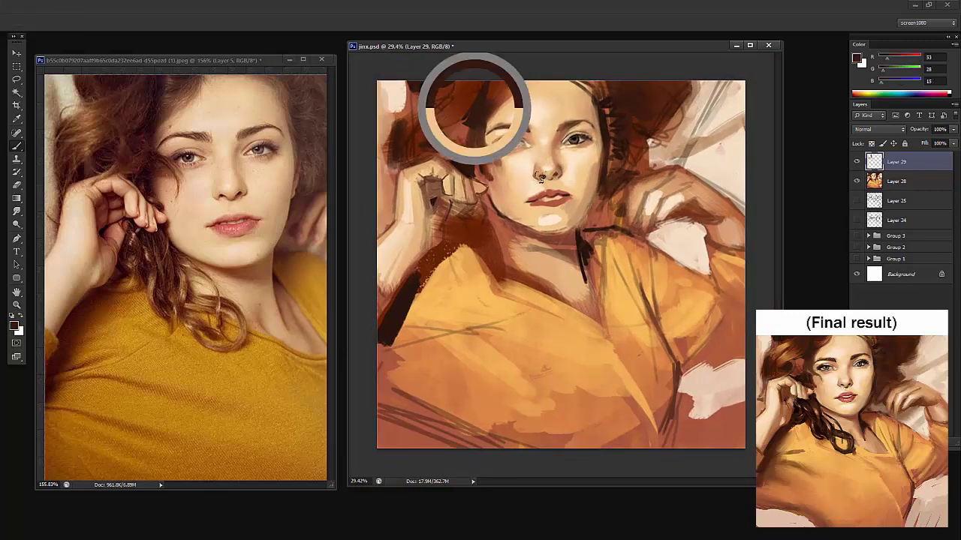
alt+click(437, 124)
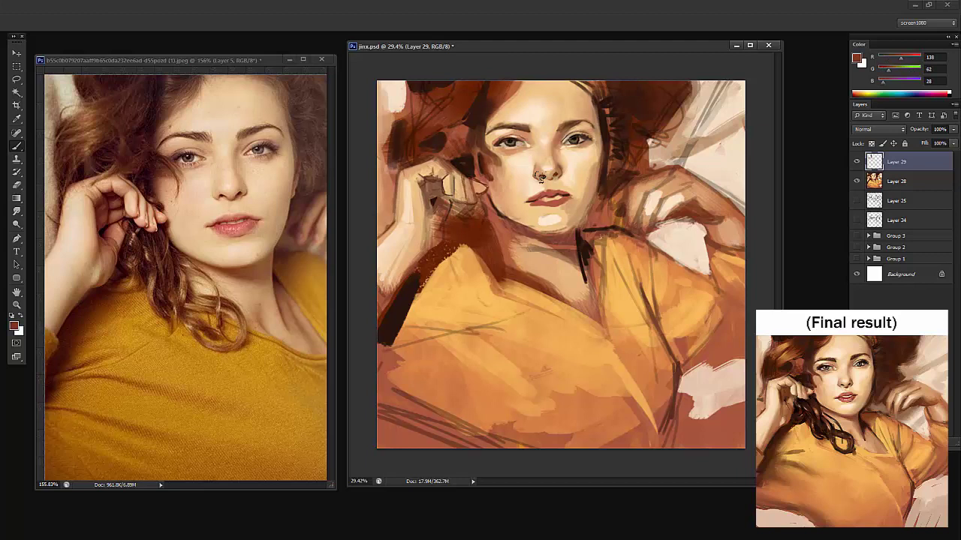
alt+click(468, 316)
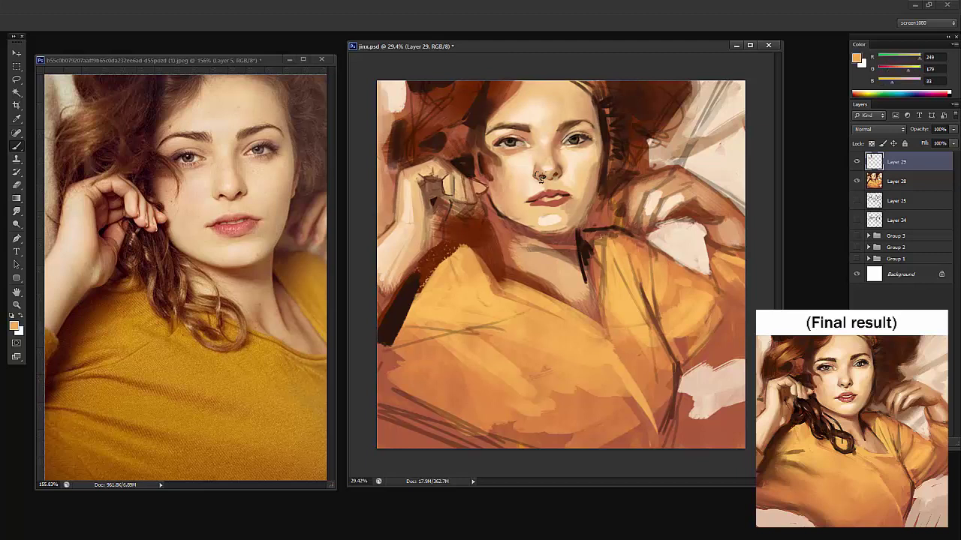
mouse_move(439, 97)
mouse_down()
mouse_move(423, 103)
mouse_move(438, 98)
mouse_move(423, 126)
mouse_move(452, 122)
mouse_up()
key(ctrl+z)
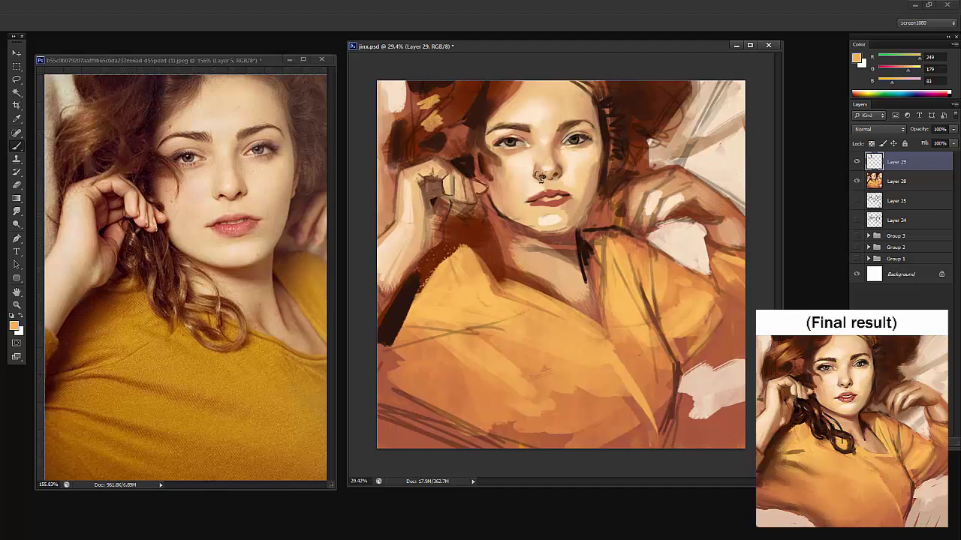
Sample a dark hair brown and merge Layer 29 down into Layer 28
key(z)
click(539, 177)
key(b)
alt+click(541, 177)
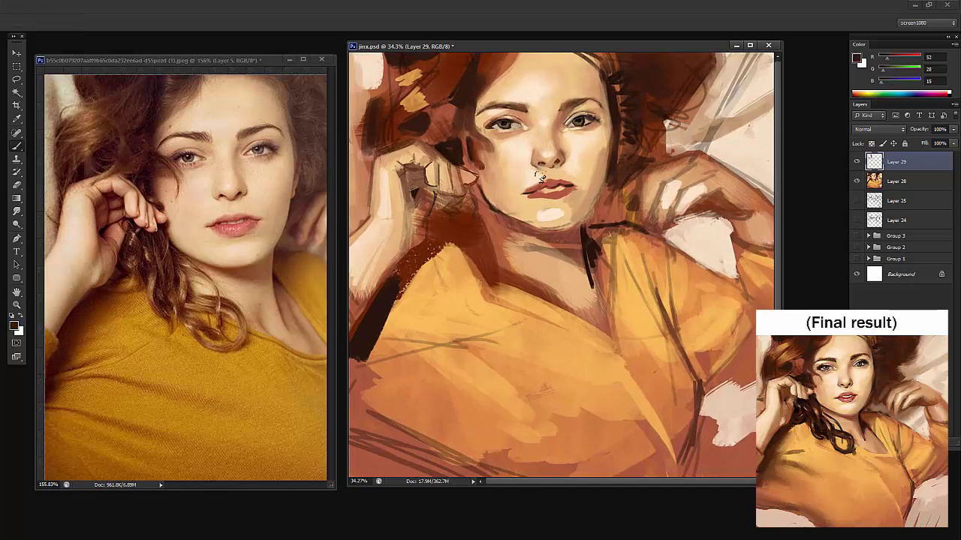
right_click(541, 178)
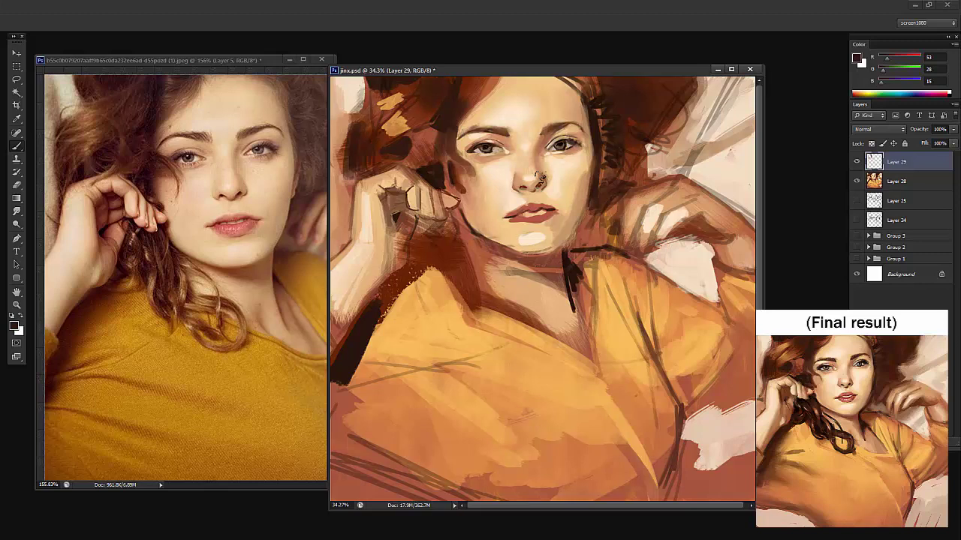
key(ctrl+r)
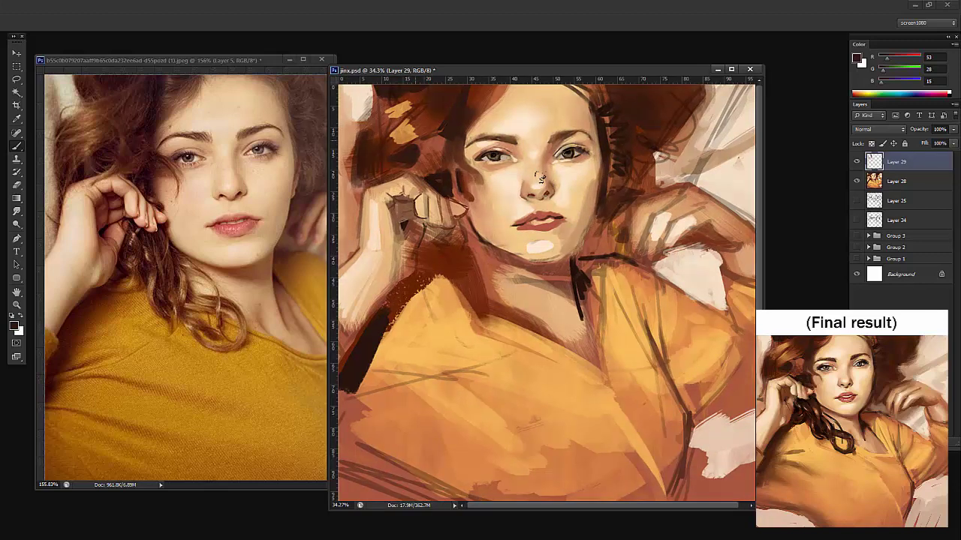
key(ctrl+r)
key(ctrl+e)
Blend the golden highlight strokes into the surrounding hair above the left-hand hand with the Mixer Brush
key(shift+b)
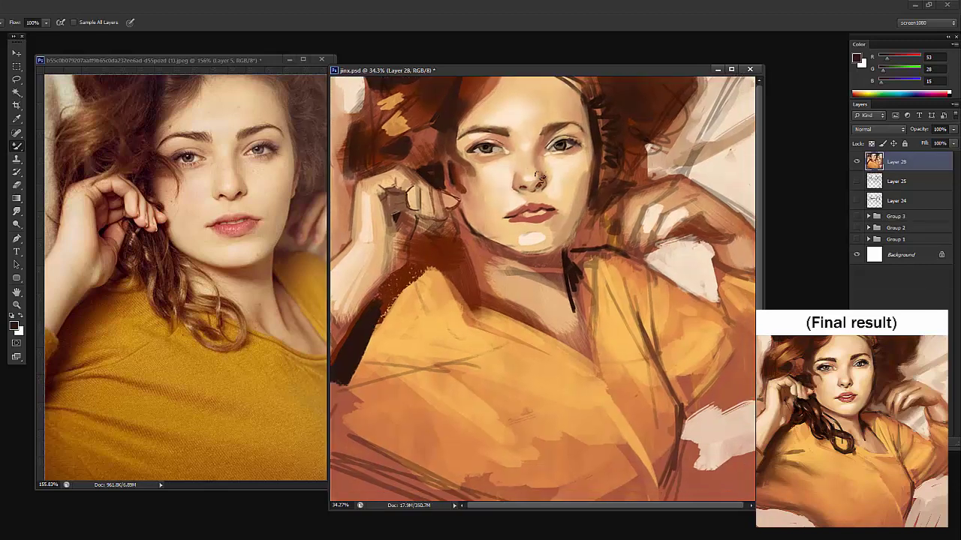
right_click(537, 176)
key(Return)
mouse_move(391, 104)
mouse_down()
mouse_move(376, 119)
mouse_move(399, 97)
mouse_up()
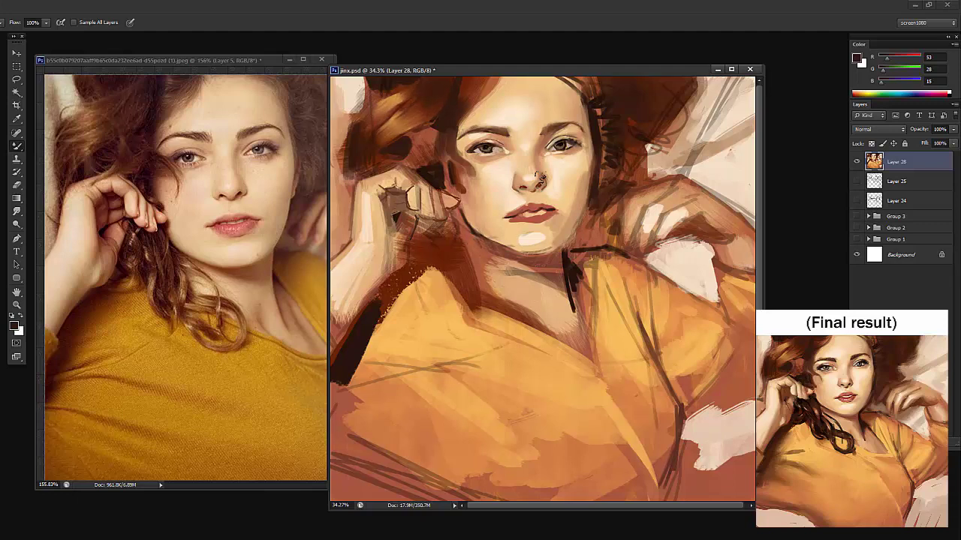
Touch up the dark hair gap above the left-hand hand with the regular Brush and sampled colours
key(shift+b)
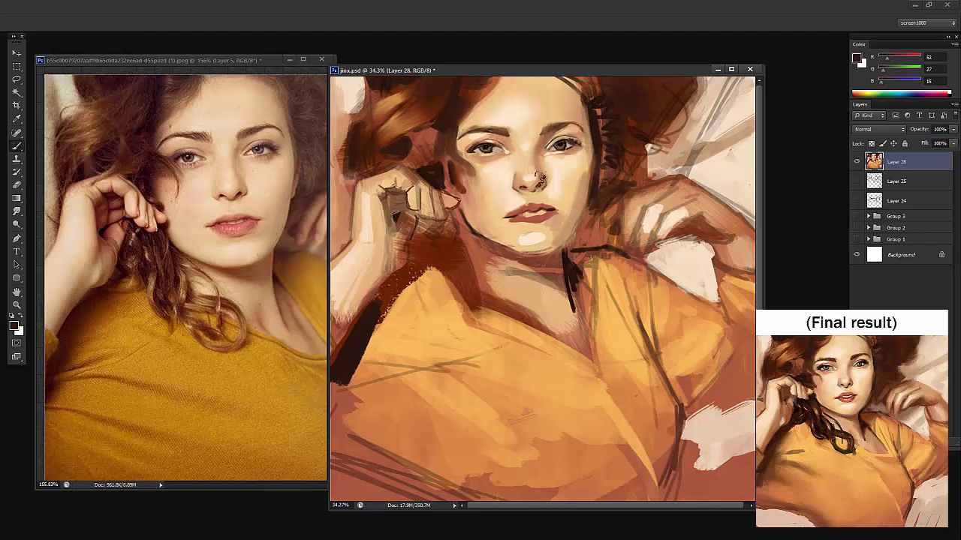
alt+click(406, 147)
drag(409, 142, 394, 162)
alt+click(396, 178)
right_click(542, 178)
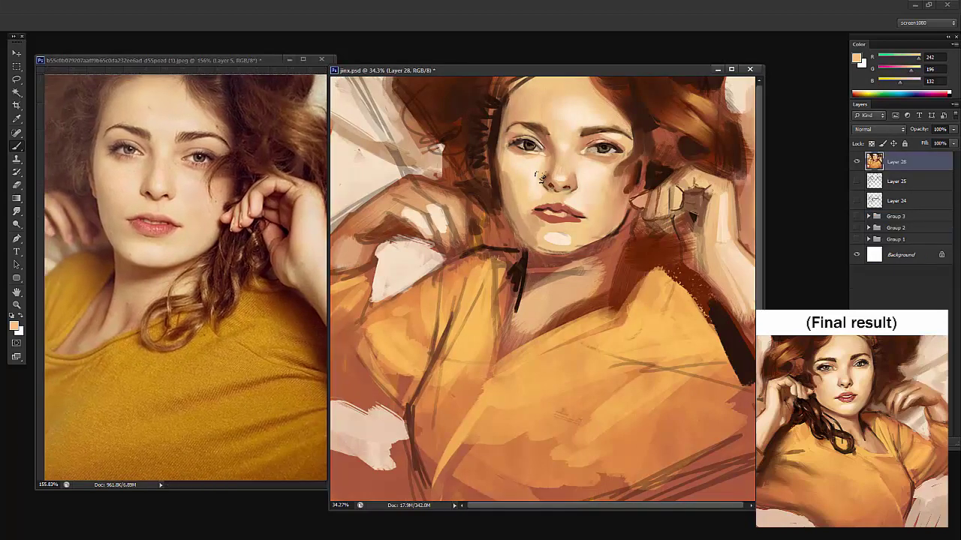
Try to smooth the pale chin highlight into the surrounding skin with the Mixer Brush
key(z)
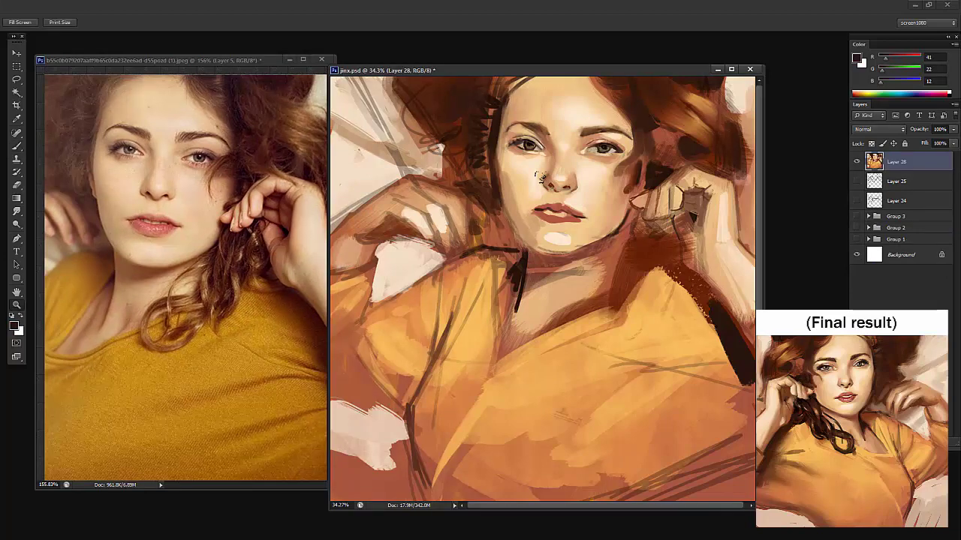
drag(540, 178, 568, 177)
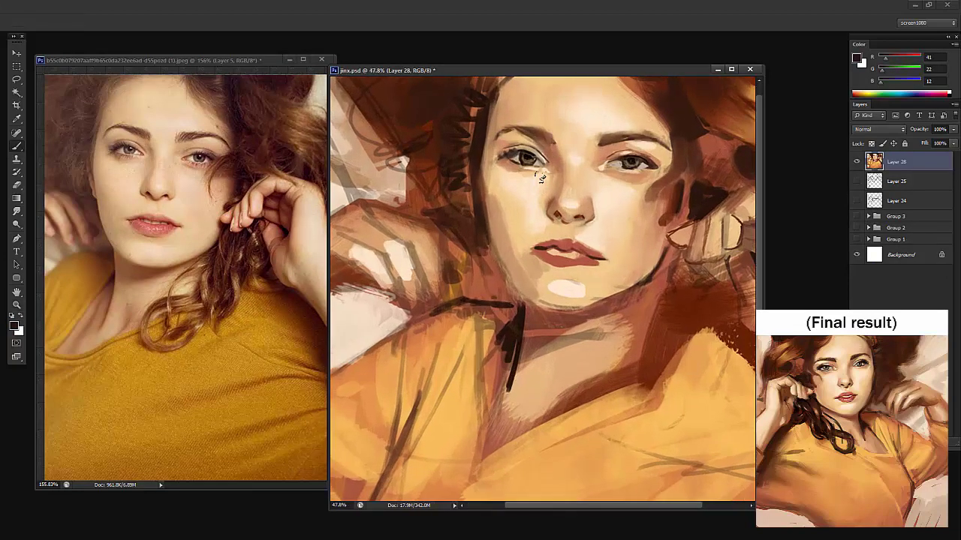
drag(541, 177, 472, 160)
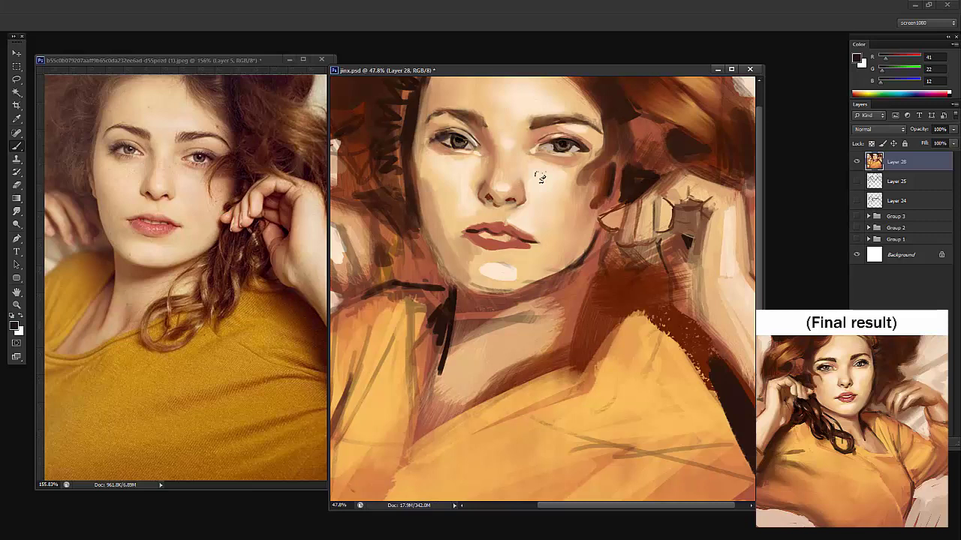
key(shift+b)
key(shift+b)
key(shift+b)
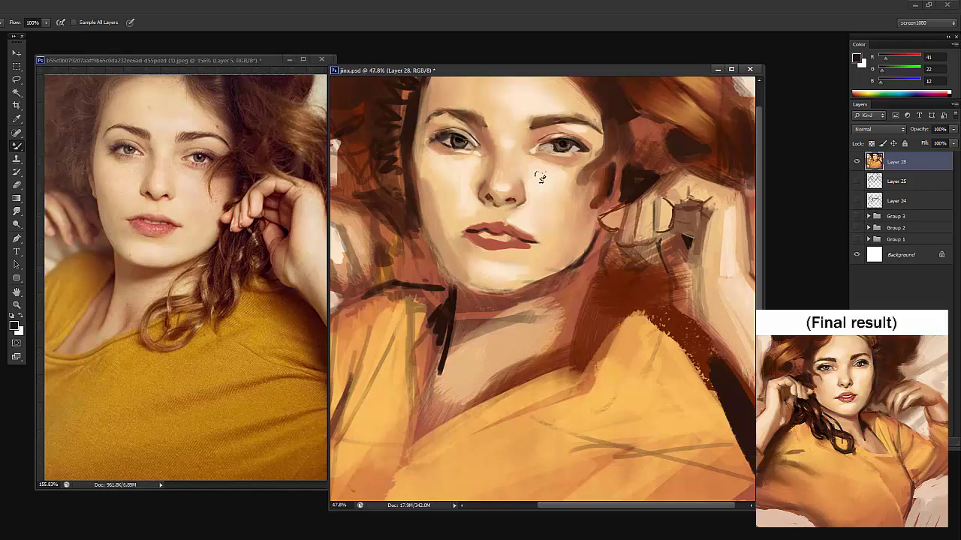
mouse_move(482, 275)
mouse_down()
mouse_move(502, 280)
mouse_move(481, 266)
mouse_move(557, 266)
mouse_move(512, 255)
mouse_up()
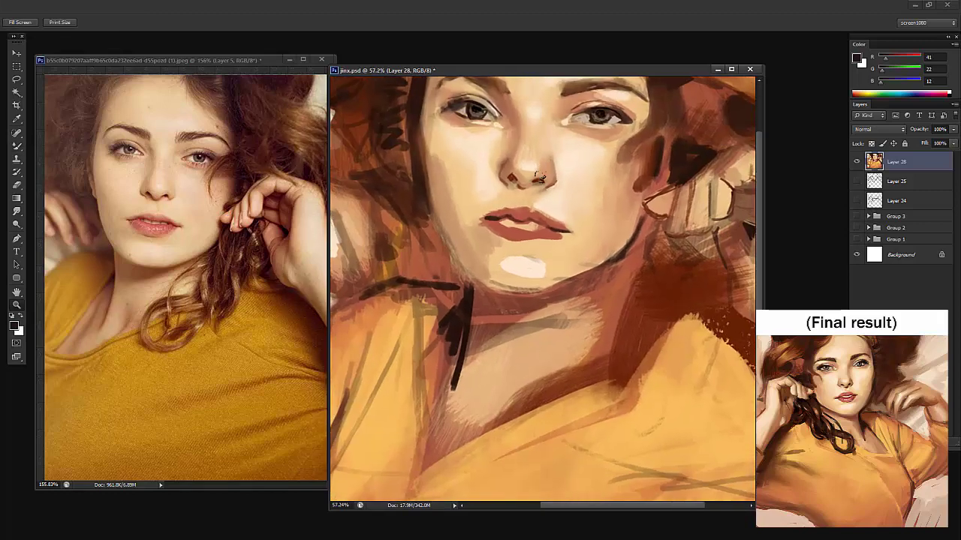
Show the mouth and chin of the reference photo close up and set the Mixer Brush to the 102 px round preset
click(143, 261)
drag(143, 260, 219, 261)
right_click(541, 177)
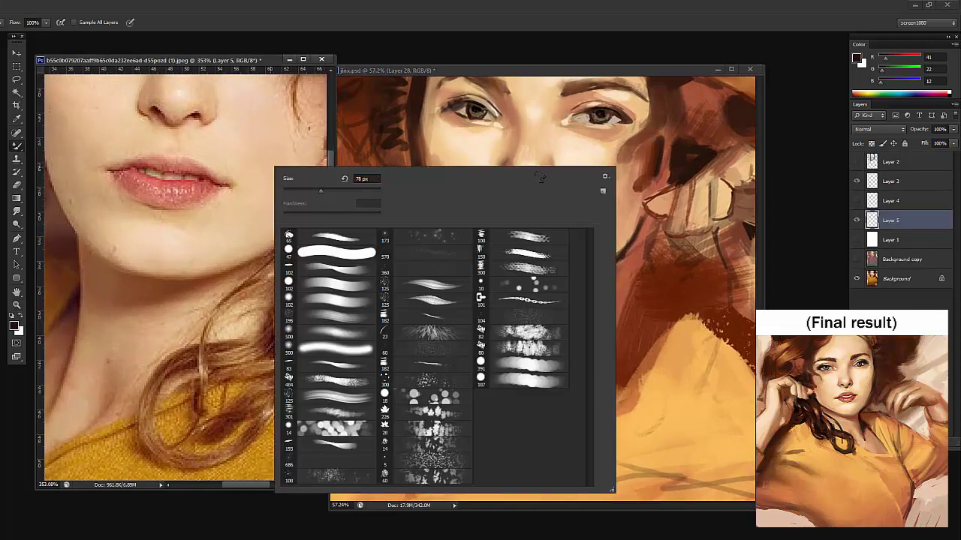
click(331, 285)
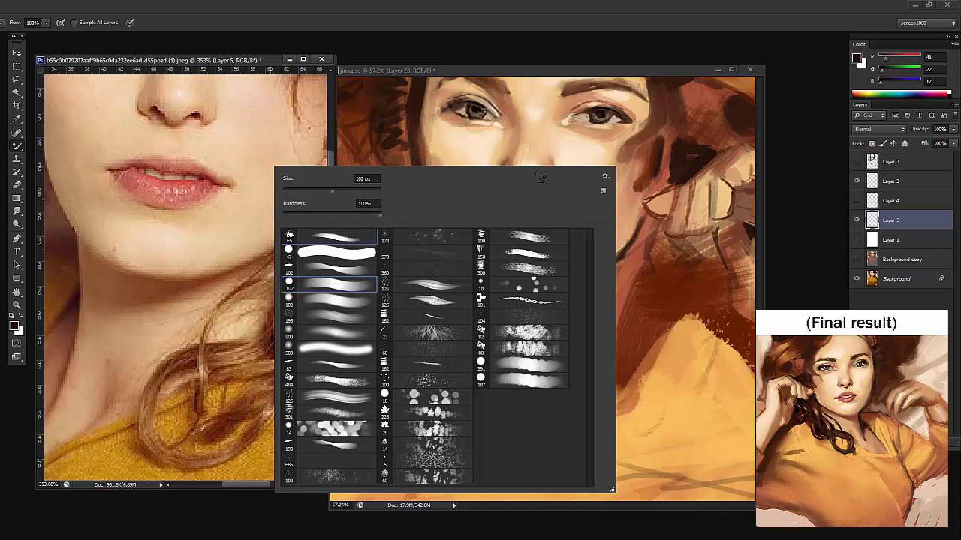
click(180, 60)
Switch to the regular Brush and choose the round 102 preset at a much smaller size
key(shift+b)
key(shift+b)
key(shift+b)
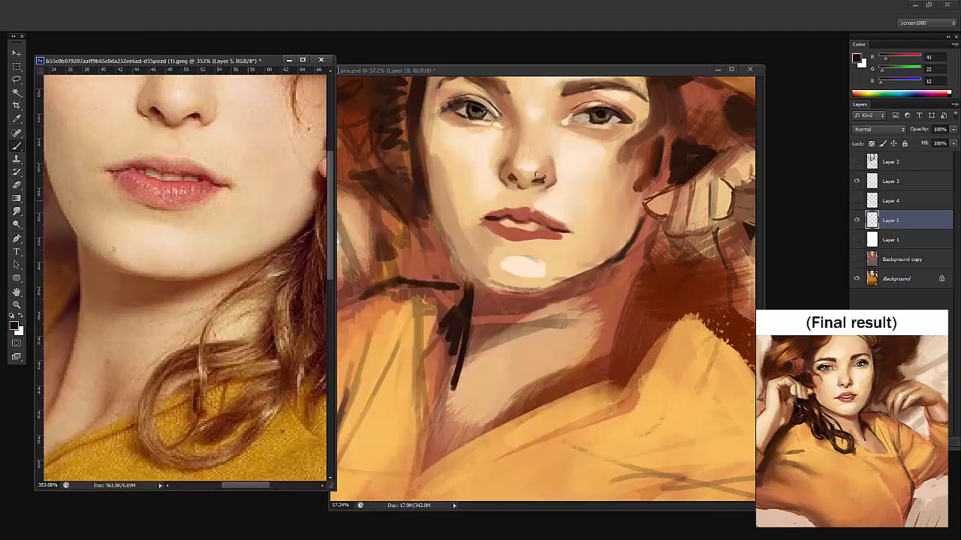
key(shift+b)
key(shift+b)
right_click(233, 199)
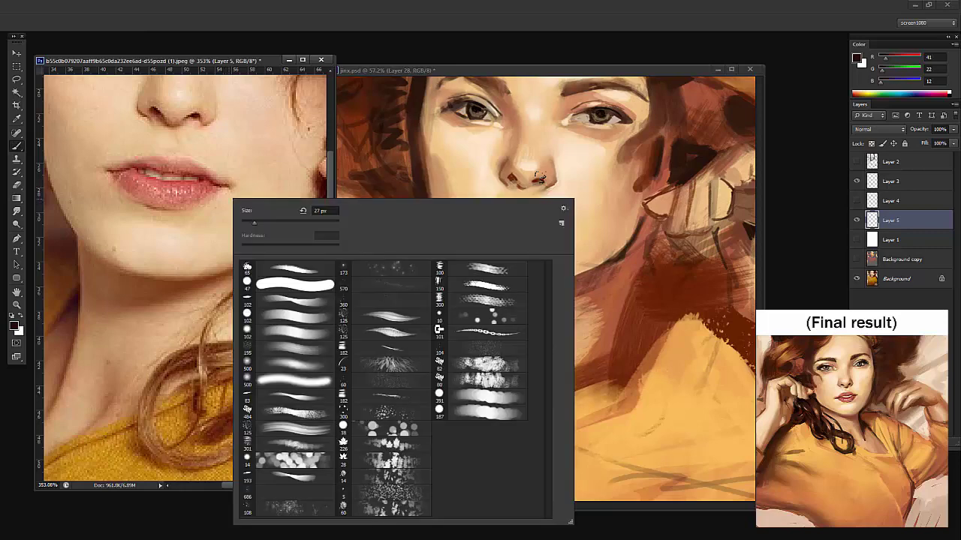
click(288, 284)
click(288, 317)
drag(290, 223, 244, 223)
Try marking the chin on the reference photo with a dark oval and a curved line
drag(136, 232, 143, 246)
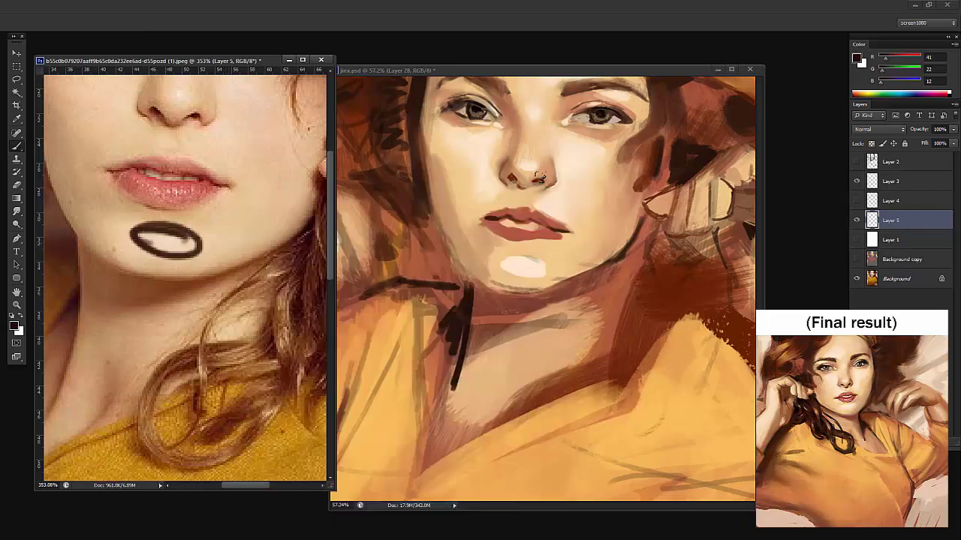
key(ctrl+z)
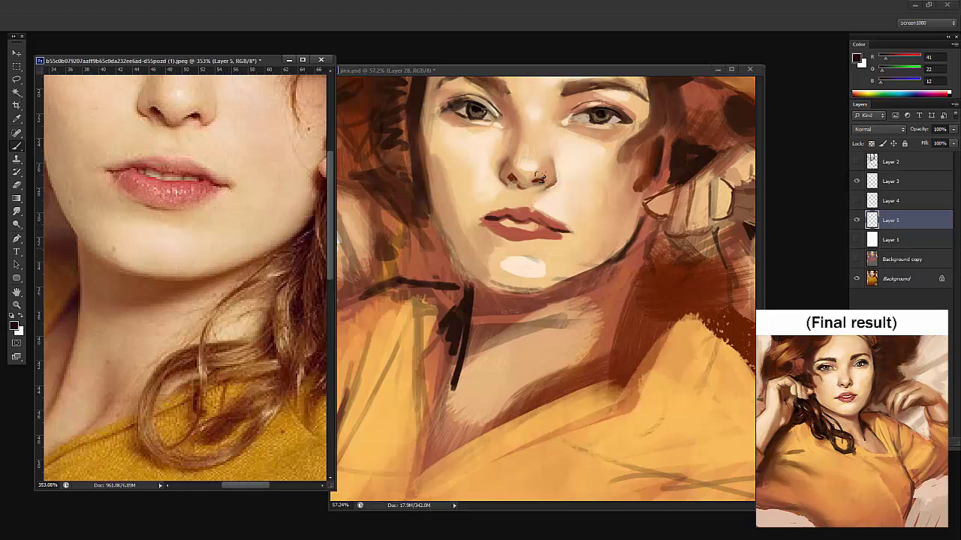
drag(94, 217, 203, 238)
key(ctrl+z)
Mark the upper edge of the chin on the reference photo with a curved line and three outward-pointing arrows beneath it
drag(101, 218, 212, 238)
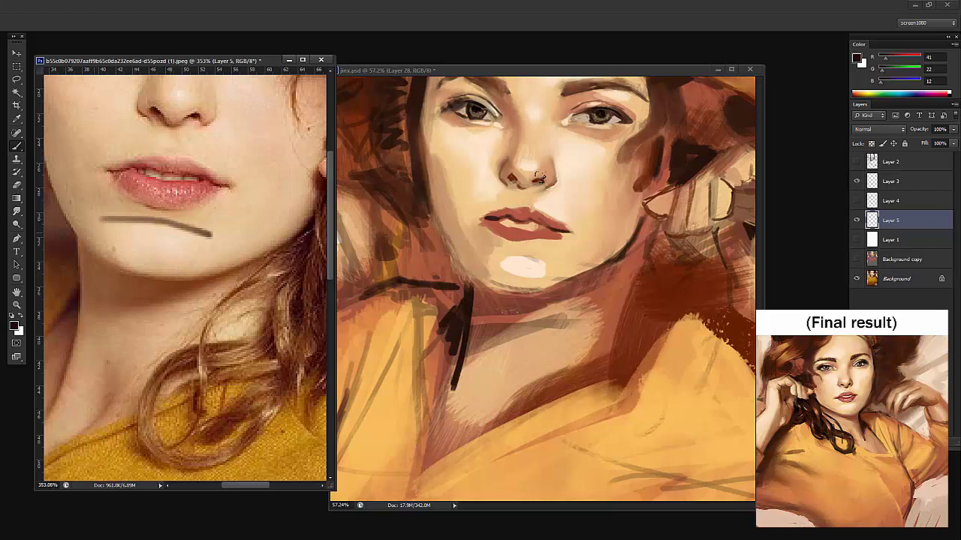
mouse_move(124, 230)
mouse_down()
mouse_move(105, 244)
mouse_move(150, 266)
mouse_up()
mouse_move(158, 258)
mouse_down()
mouse_move(184, 244)
mouse_move(207, 263)
mouse_up()
drag(208, 246, 207, 262)
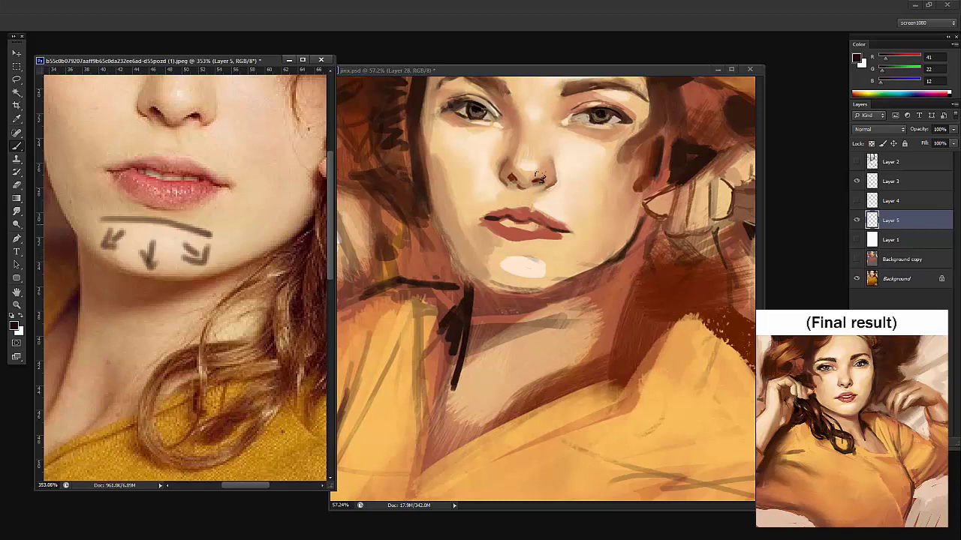
Undo the extra stroke and remove the chin markings by deleting Layer 5 of the reference photo
drag(218, 172, 188, 346)
key(ctrl+z)
key(Delete)
Reshape the chin highlight in the painting with a flatter upper edge, using sampled cream and peach skin tones below the lip
click(523, 267)
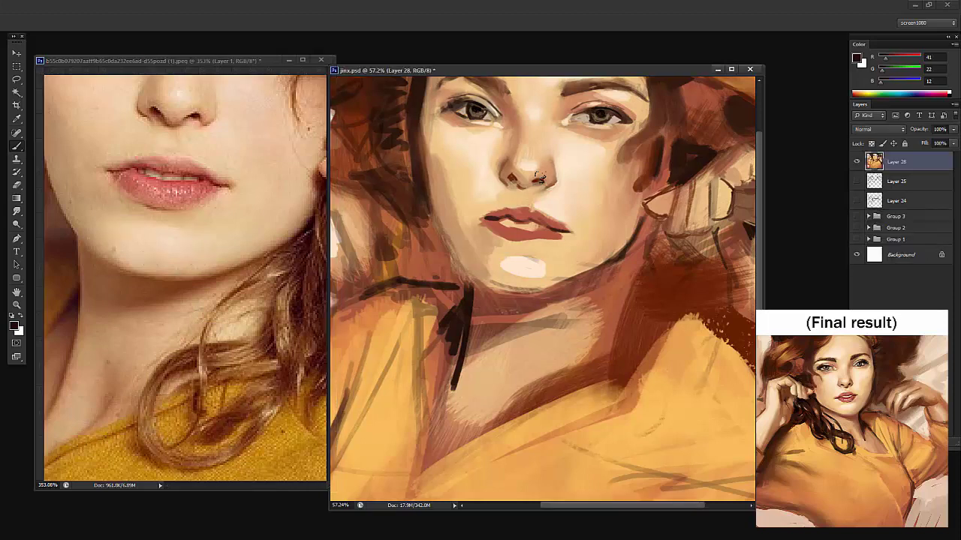
alt+click(523, 267)
right_click(525, 263)
alt+click(524, 266)
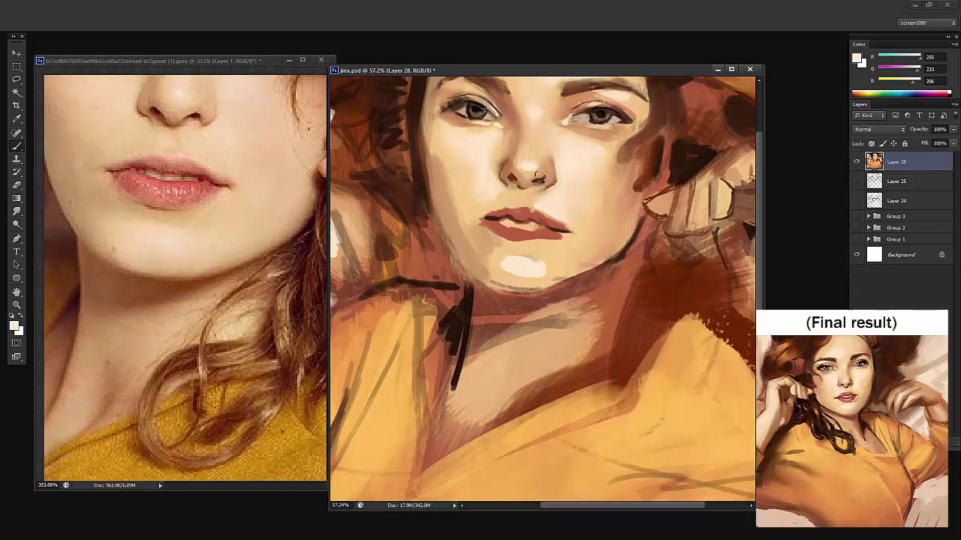
mouse_move(506, 259)
mouse_down()
mouse_move(537, 258)
mouse_move(541, 243)
mouse_move(493, 235)
mouse_up()
alt+click(528, 234)
alt+click(536, 251)
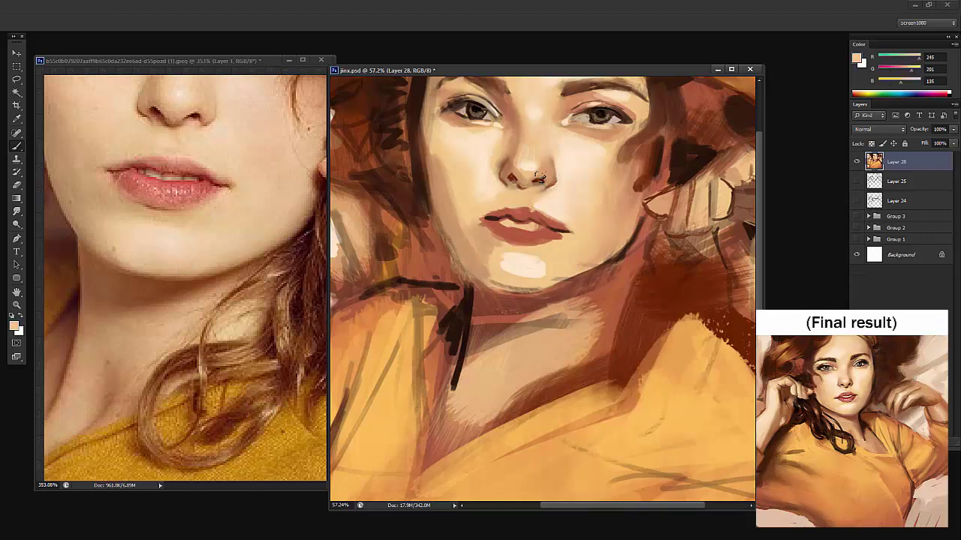
click(503, 255)
alt+click(549, 269)
mouse_move(545, 262)
mouse_down()
mouse_move(544, 275)
mouse_move(510, 277)
mouse_move(499, 253)
mouse_up()
Soften the chin highlight into the surrounding skin using the Mixer Brush with the streaky 125 bristle preset
key(z)
mouse_move(539, 176)
mouse_down()
mouse_move(521, 177)
mouse_move(532, 176)
mouse_up()
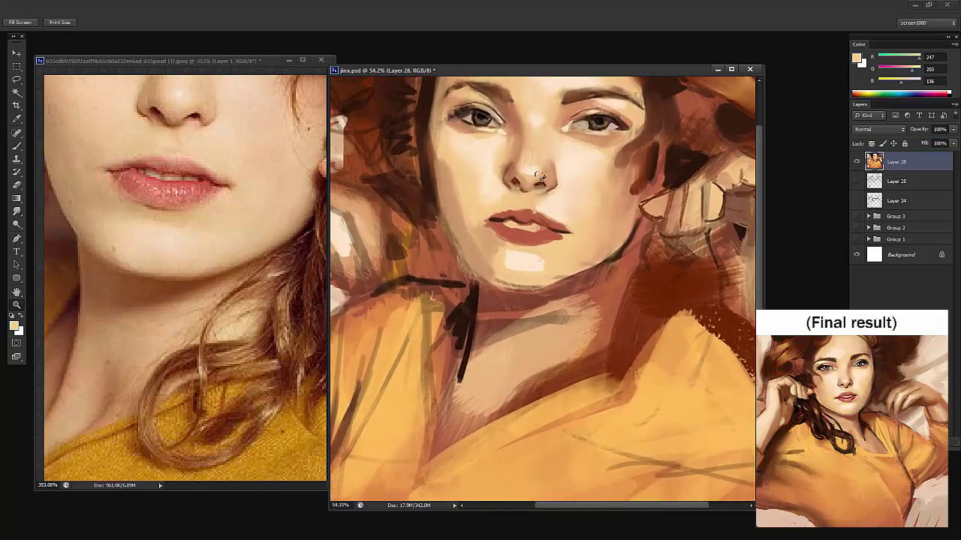
key(b)
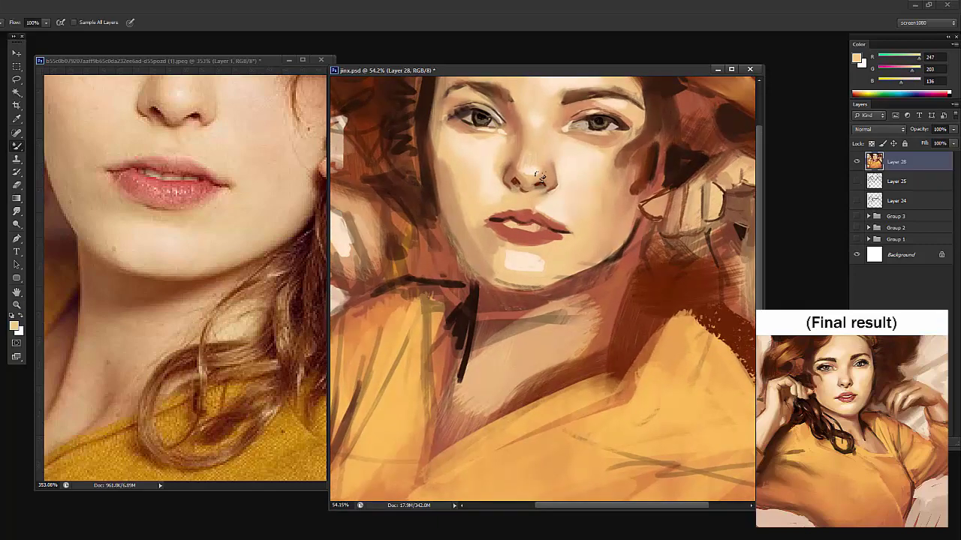
right_click(539, 177)
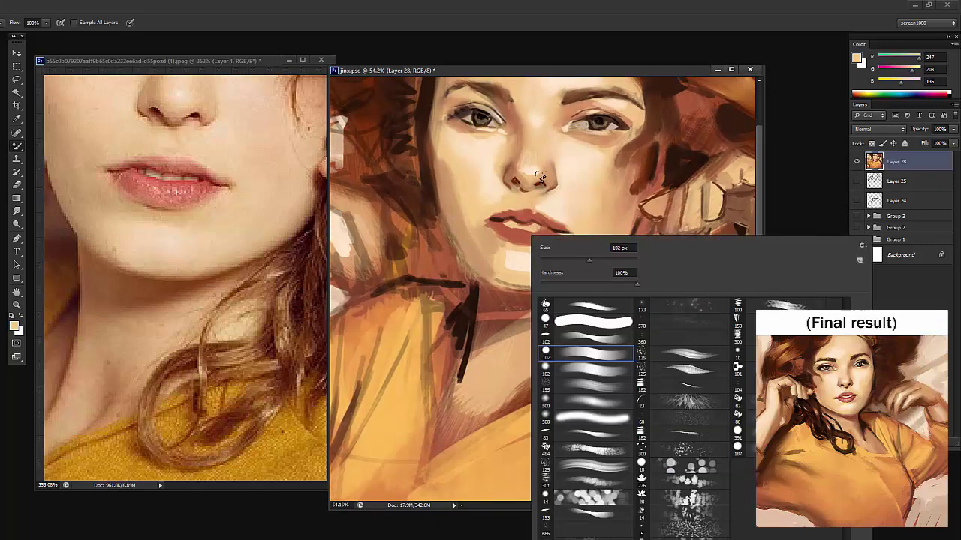
click(593, 466)
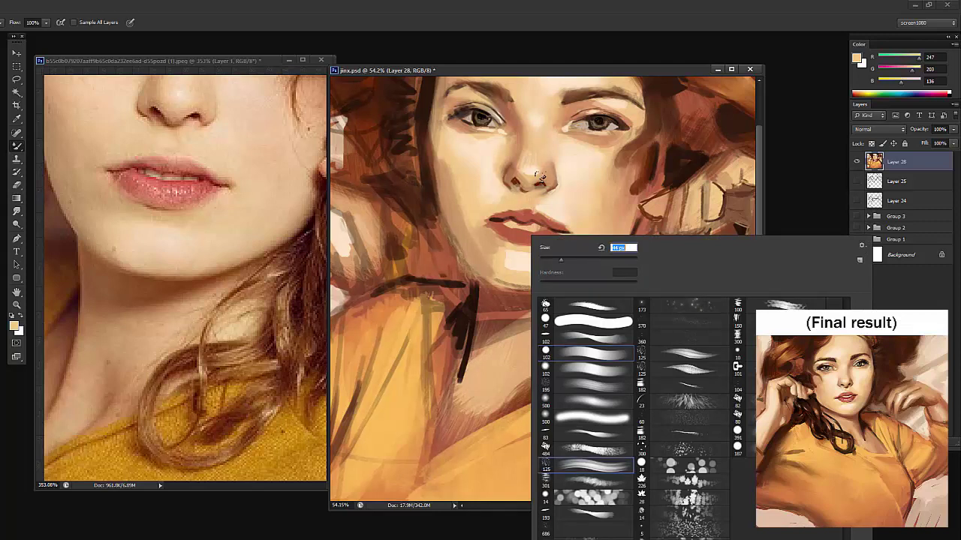
key(Return)
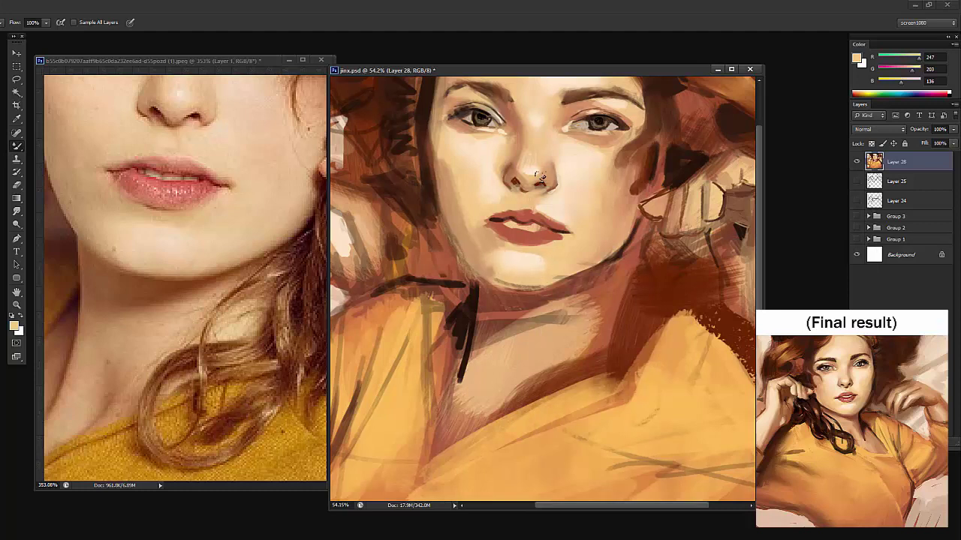
Flip the painting canvas horizontally so the figure faces the same way as in the reference photo
drag(540, 176, 466, 176)
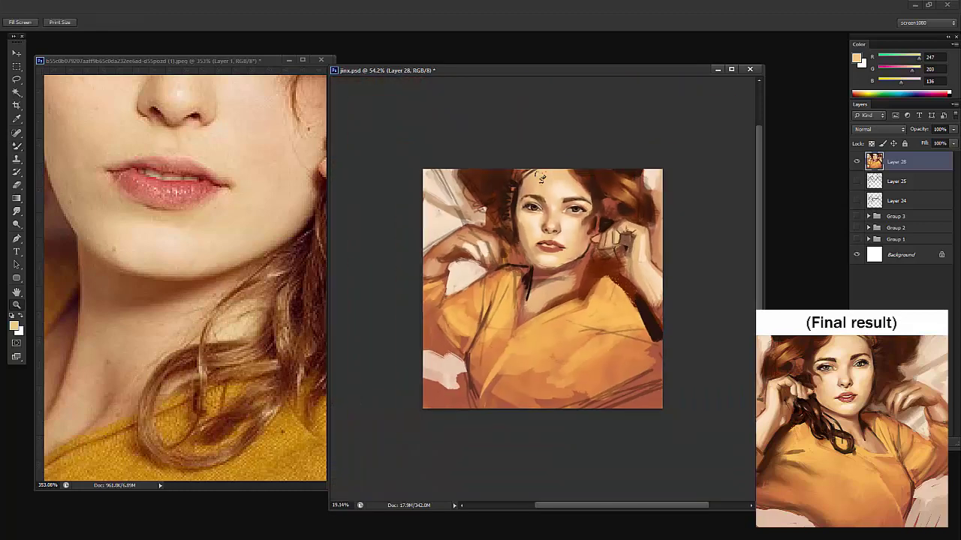
key(ctrl+shift+h)
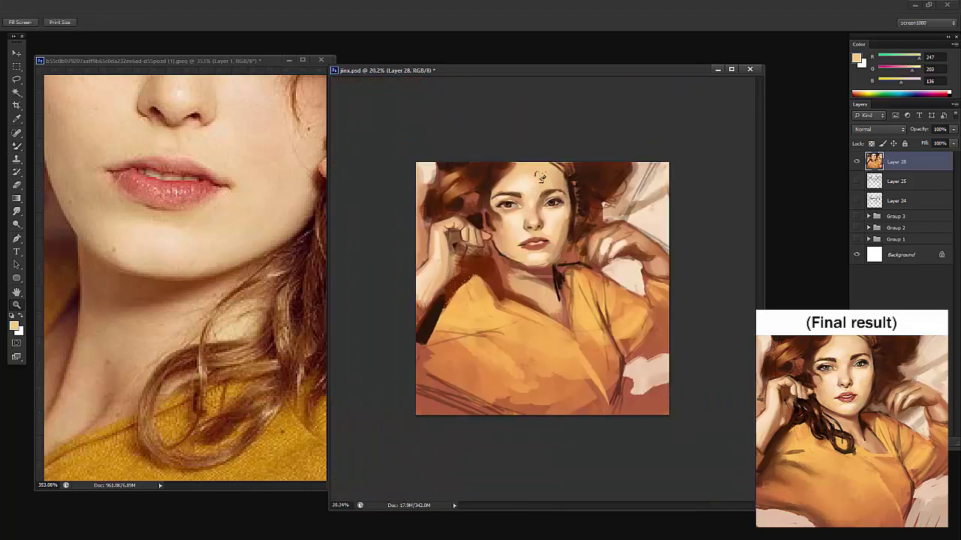
scroll(538, 177, up, 3)
key(b)
right_click(539, 177)
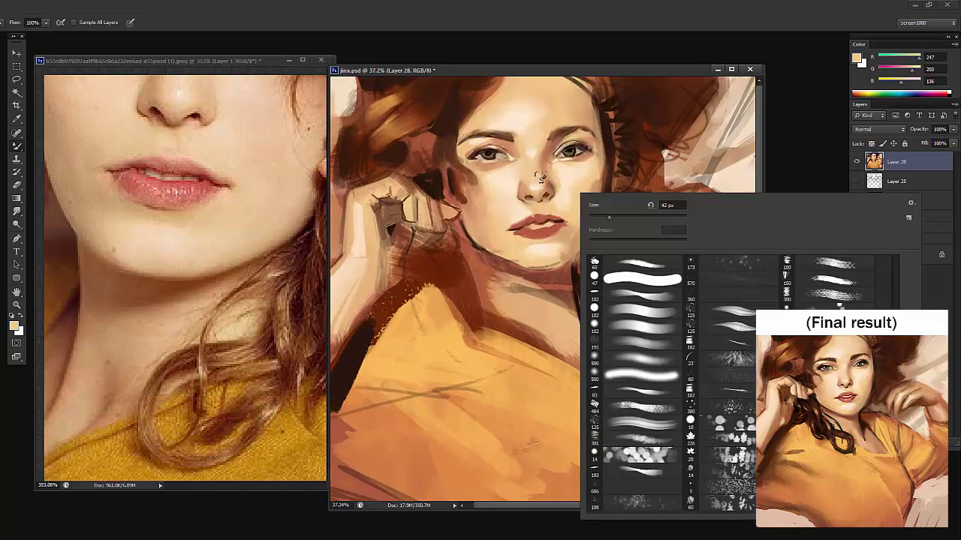
key(Escape)
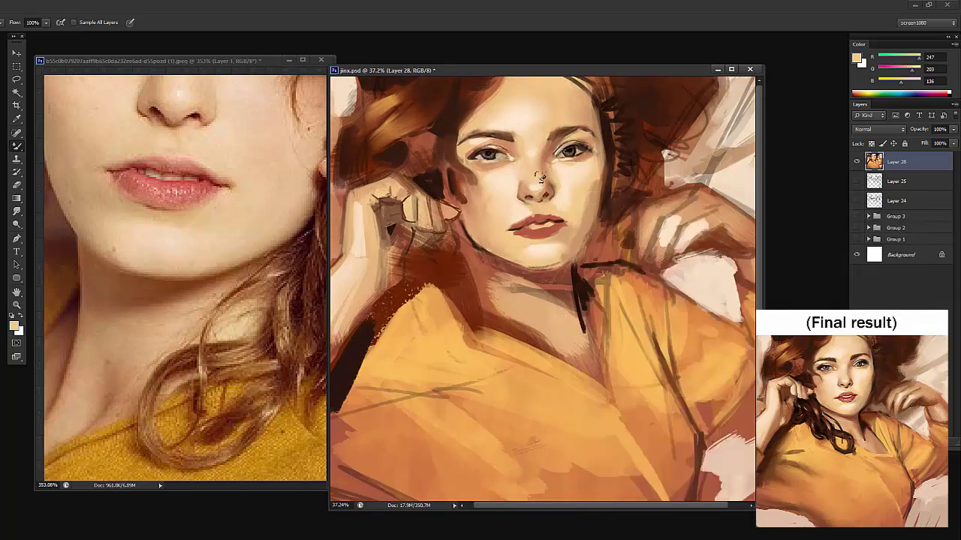
Cover the grey sketch line across the upper neck in the painting with sampled skin and reddish-brown shadow tones, using the regular Brush tool
key(ctrl+Tab)
key(z)
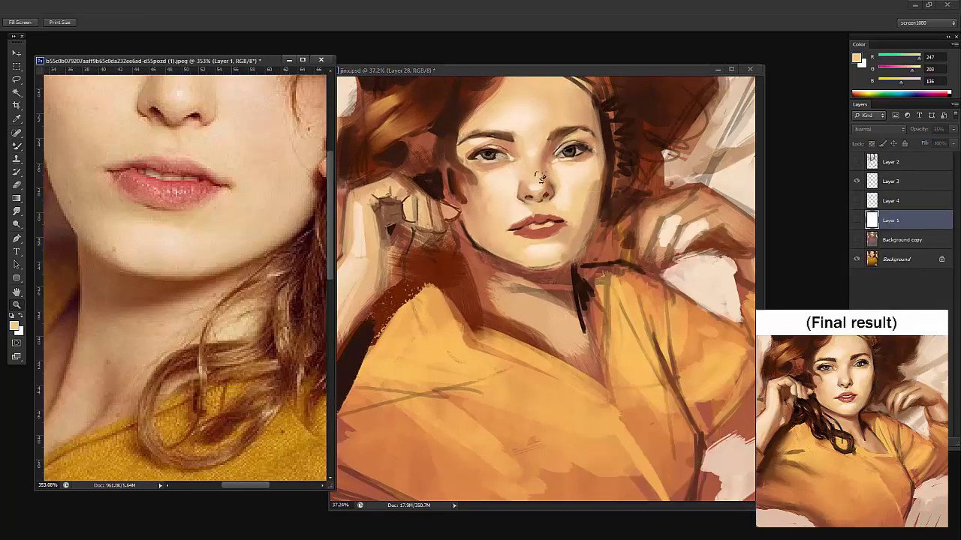
scroll(185, 278, down, 5)
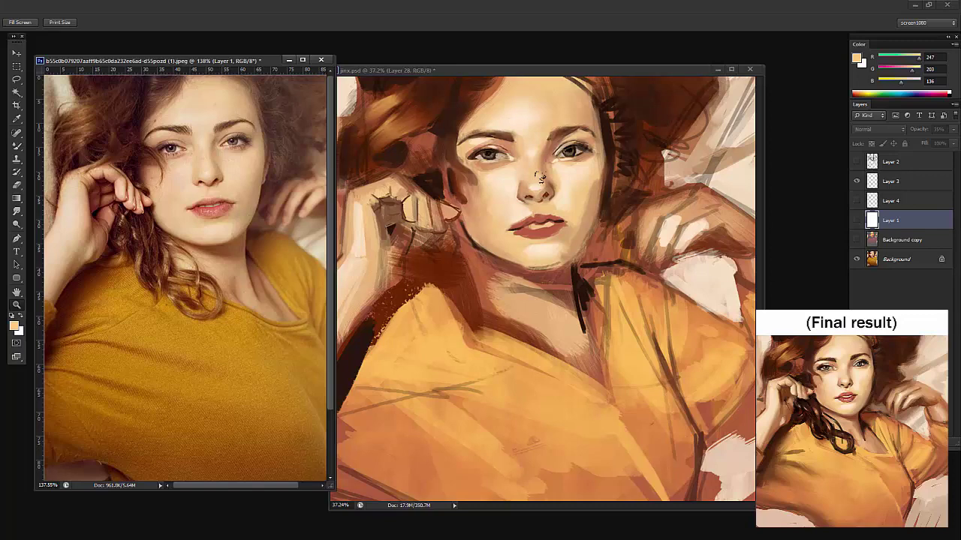
key(ctrl+Tab)
scroll(539, 177, up, 2)
key(b)
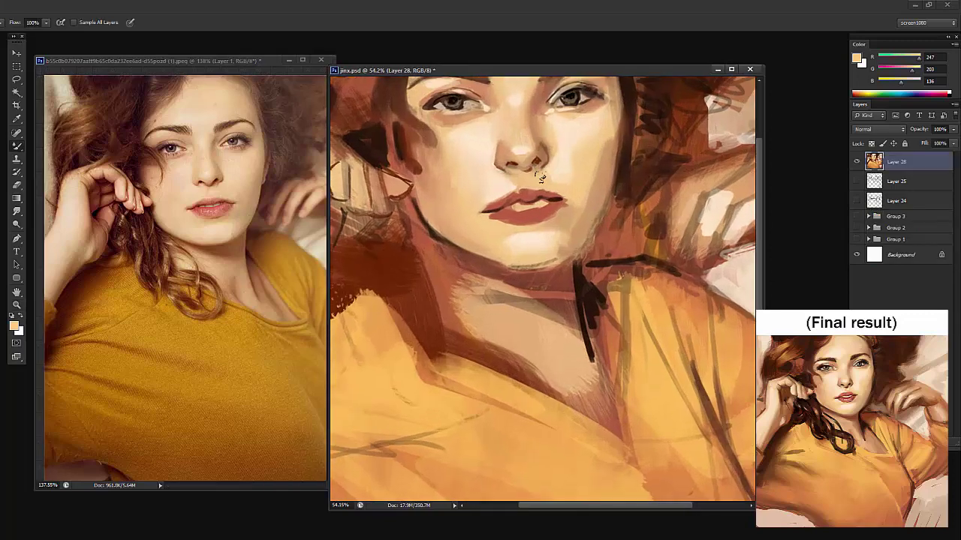
key(shift+b)
alt+click(535, 262)
right_click(534, 261)
key(Escape)
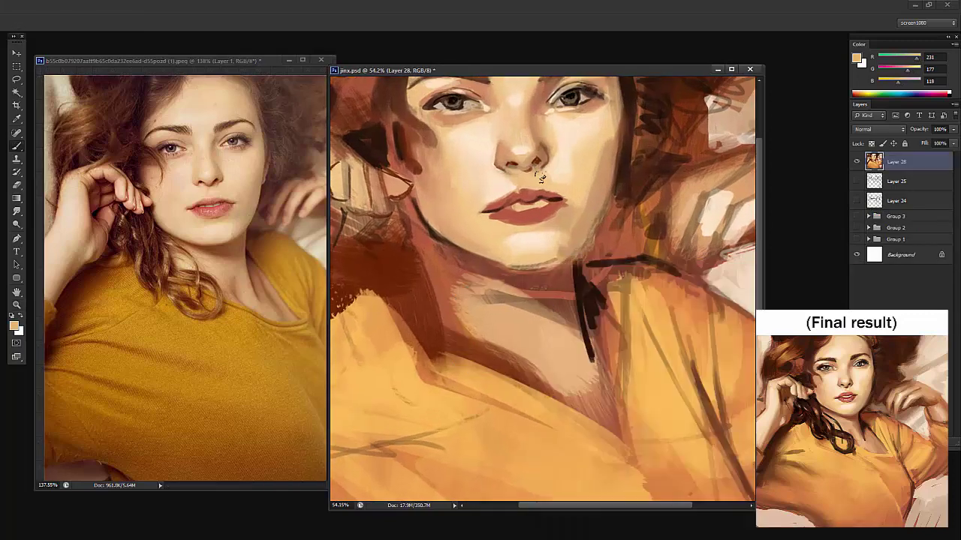
mouse_move(484, 299)
mouse_down()
mouse_move(505, 292)
mouse_move(472, 276)
mouse_move(569, 319)
mouse_move(552, 350)
mouse_up()
alt+click(400, 395)
alt+click(515, 294)
alt+click(540, 178)
key(ctrl+z)
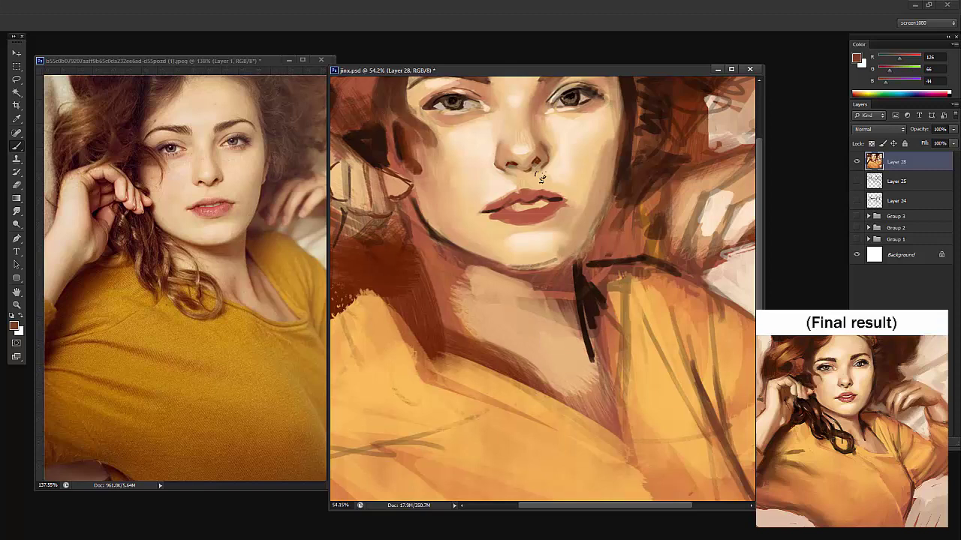
Refine the cast shadow beneath the chin and the adjoining side of the neck with sampled brown and skin tones
right_click(578, 301)
alt+click(523, 300)
mouse_move(524, 302)
mouse_down()
mouse_move(557, 319)
mouse_move(563, 311)
mouse_move(573, 337)
mouse_up()
right_click(594, 281)
alt+click(545, 299)
alt+click(566, 278)
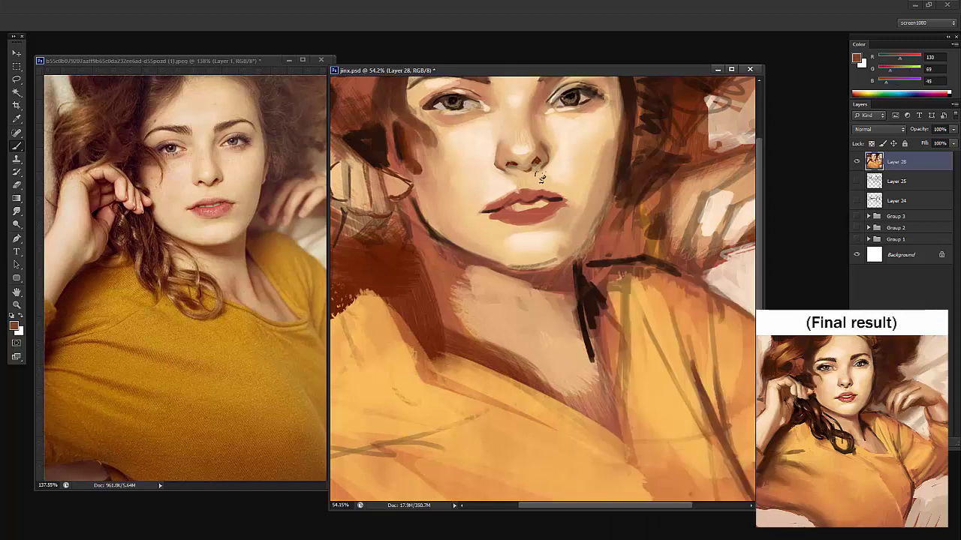
Add a new empty layer above the hidden Layer 1 in the reference photo for markings on the neck
click(246, 282)
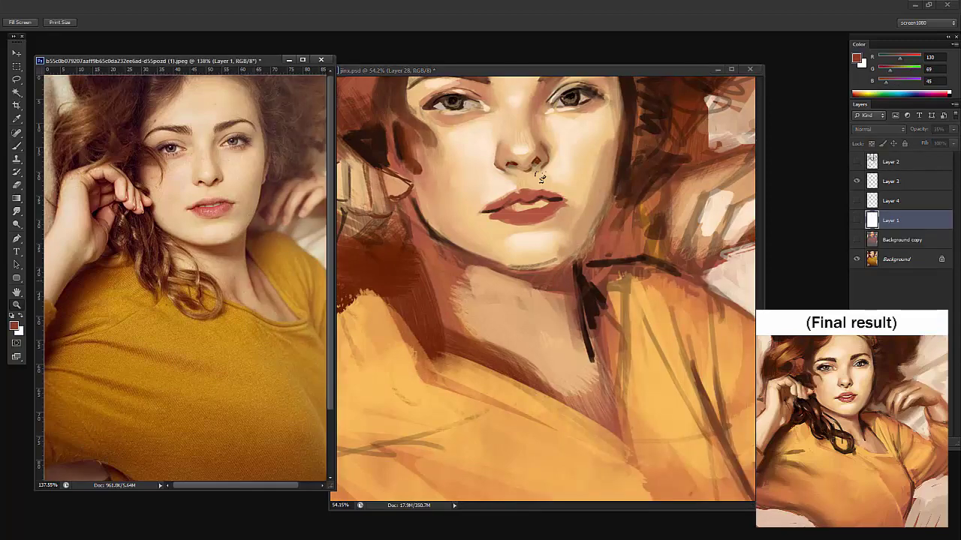
scroll(246, 282, up, 3)
right_click(263, 246)
click(257, 243)
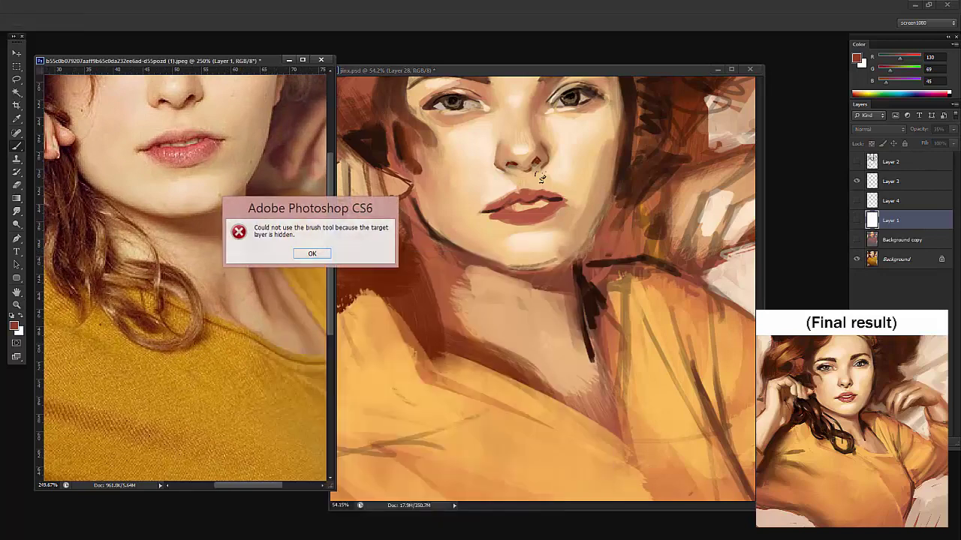
click(311, 254)
key(ctrl+shift+alt+n)
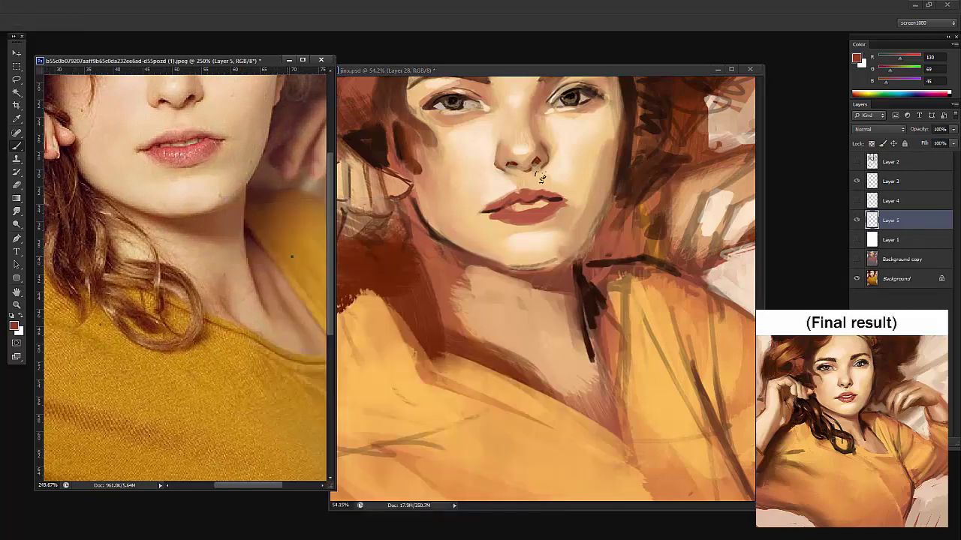
Outline the triangular plane at the base of the neck on the reference photo with thin black brush lines, undoing misplaced strokes
right_click(540, 178)
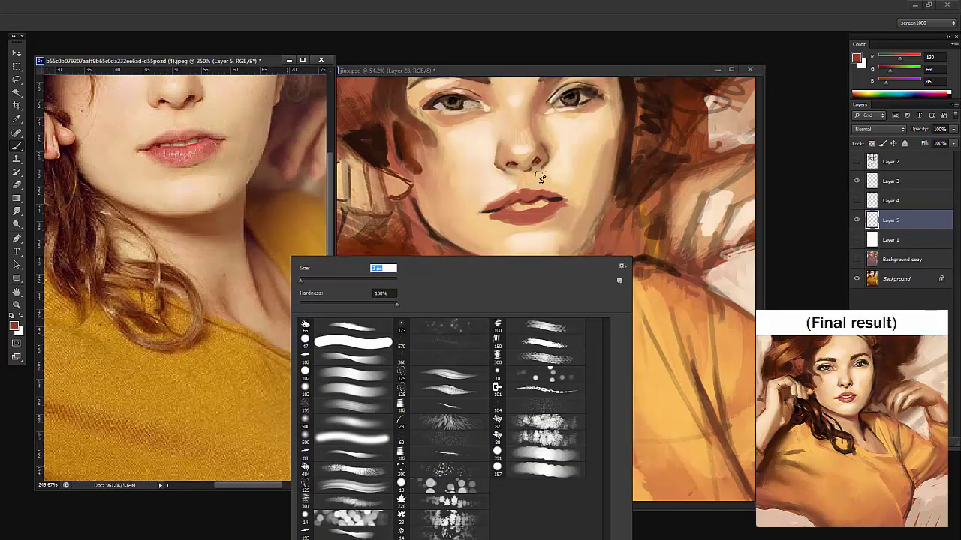
key(Return)
key(d)
mouse_move(199, 275)
mouse_down()
mouse_move(234, 297)
mouse_move(198, 314)
mouse_up()
key(ctrl+z)
mouse_move(231, 284)
mouse_down()
mouse_move(248, 283)
mouse_move(240, 332)
mouse_move(199, 307)
mouse_up()
key(b)
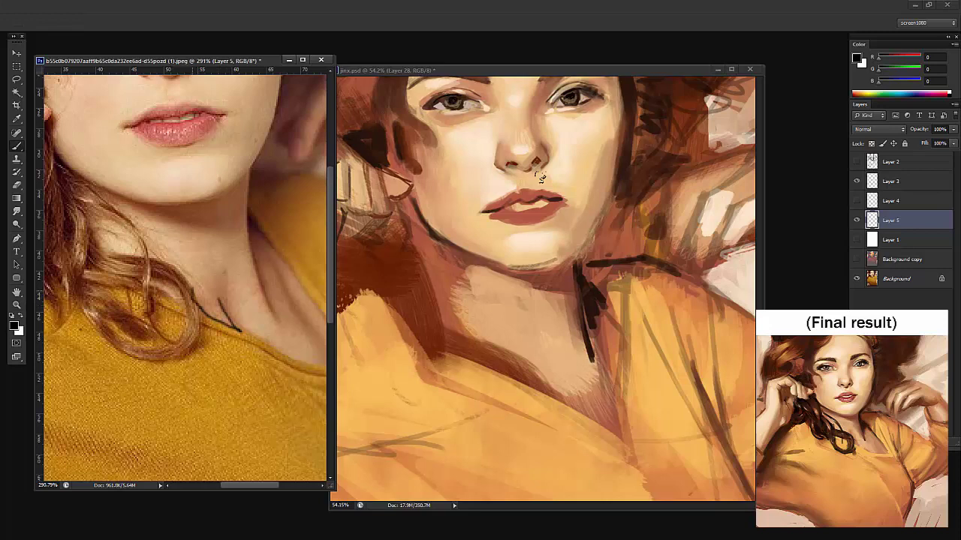
key(ctrl+z)
mouse_move(192, 303)
mouse_down()
mouse_move(228, 282)
mouse_move(242, 332)
mouse_move(186, 304)
mouse_move(236, 323)
mouse_move(214, 293)
mouse_move(231, 313)
mouse_up()
key(ctrl+alt+z)
key(ctrl+alt+z)
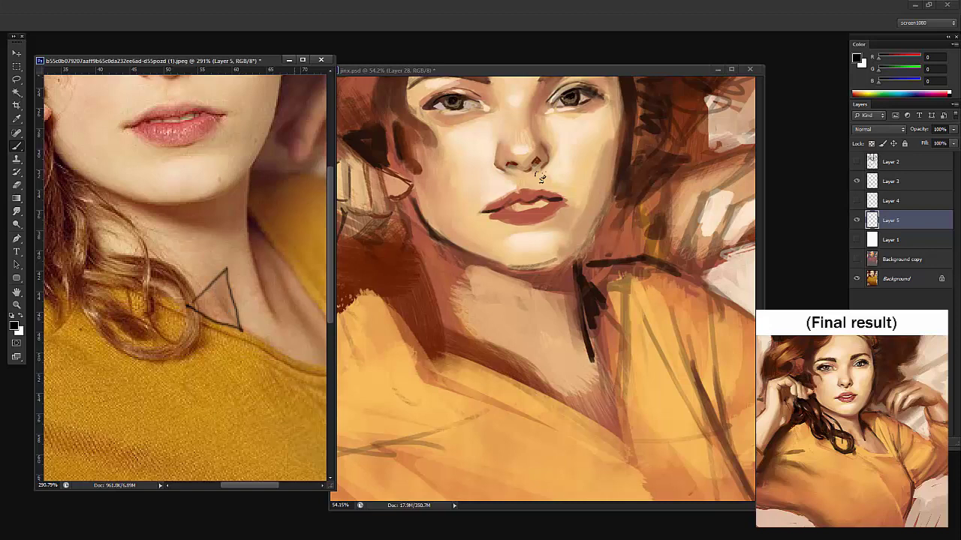
Erase the triangle drawn on the neck of the reference photo with a large eraser brush
key(e)
right_click(540, 177)
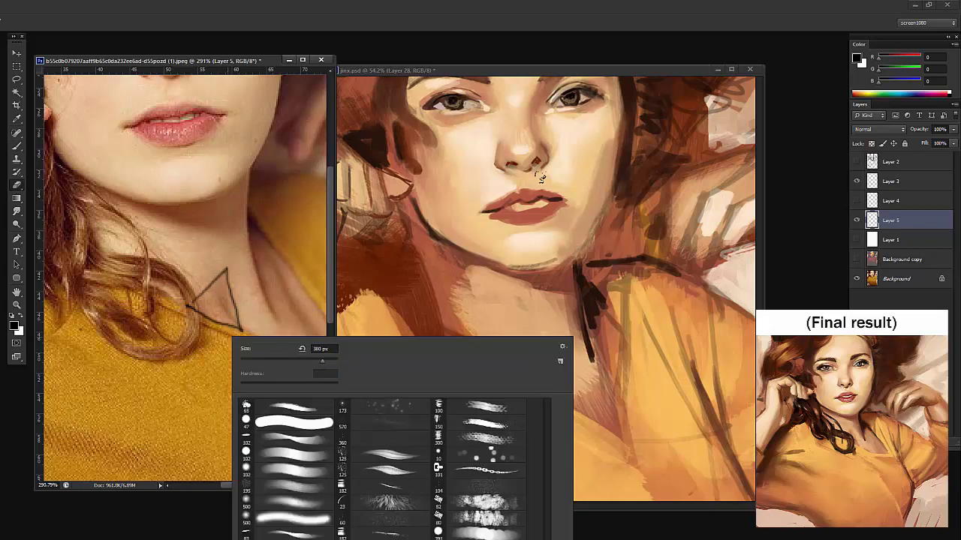
key(Return)
click(213, 299)
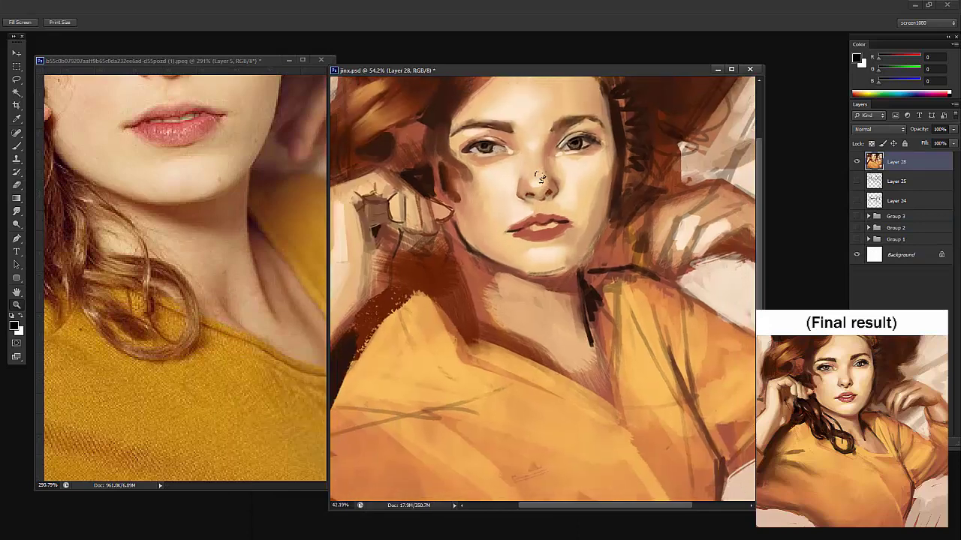
Paint the triangular plane at the base of the neck in the painting with a sampled warm tan tone
right_click(594, 285)
click(649, 355)
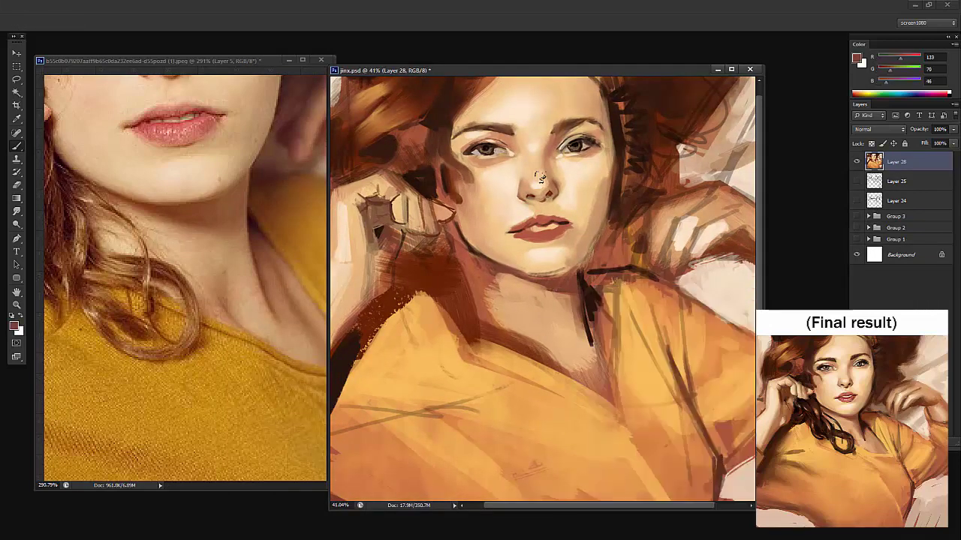
alt+click(586, 373)
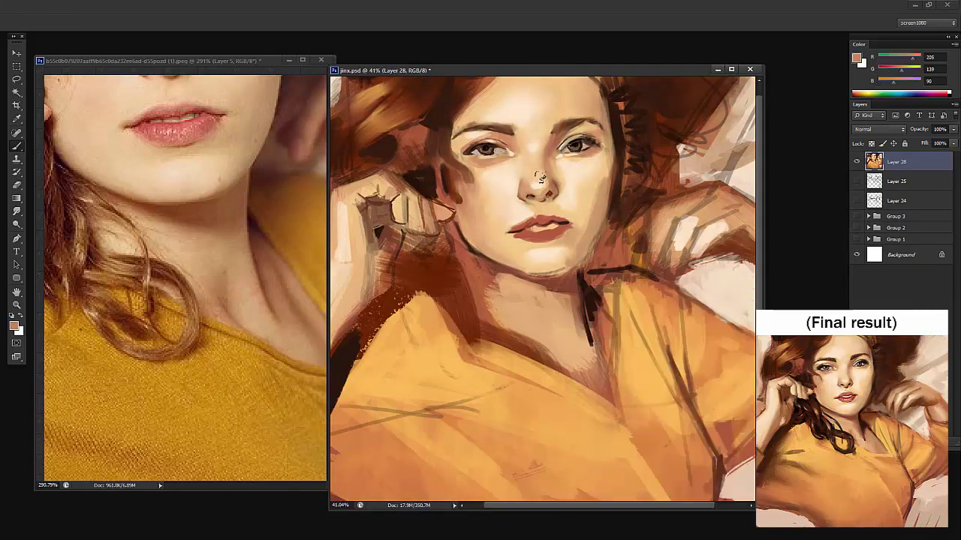
drag(539, 342, 558, 335)
mouse_move(564, 336)
mouse_down()
mouse_move(550, 361)
mouse_move(562, 358)
mouse_up()
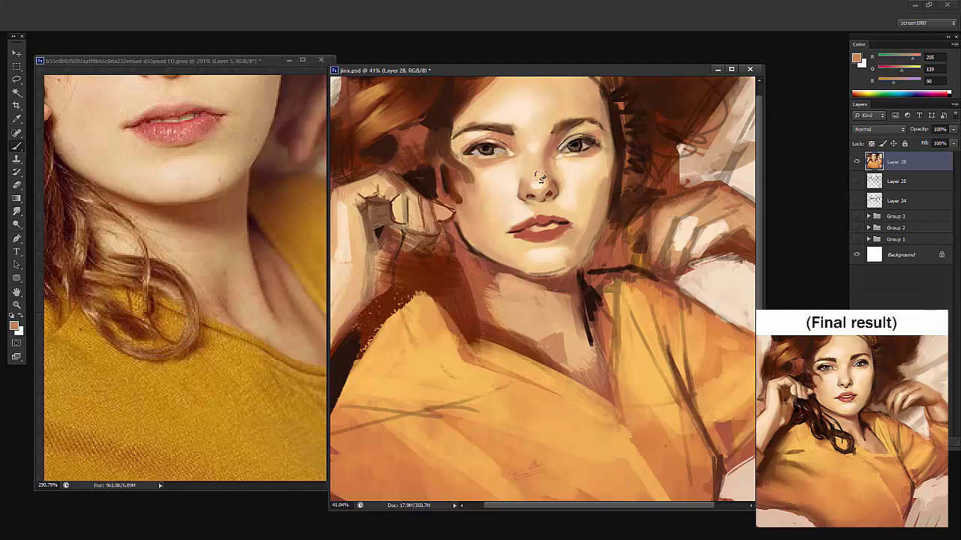
key(z)
alt+click(540, 177)
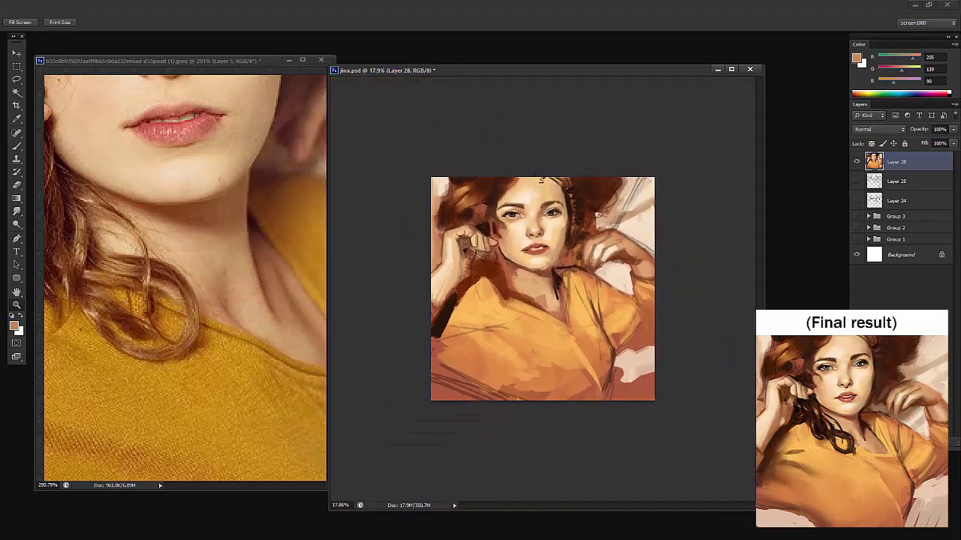
click(188, 259)
alt+click(188, 259)
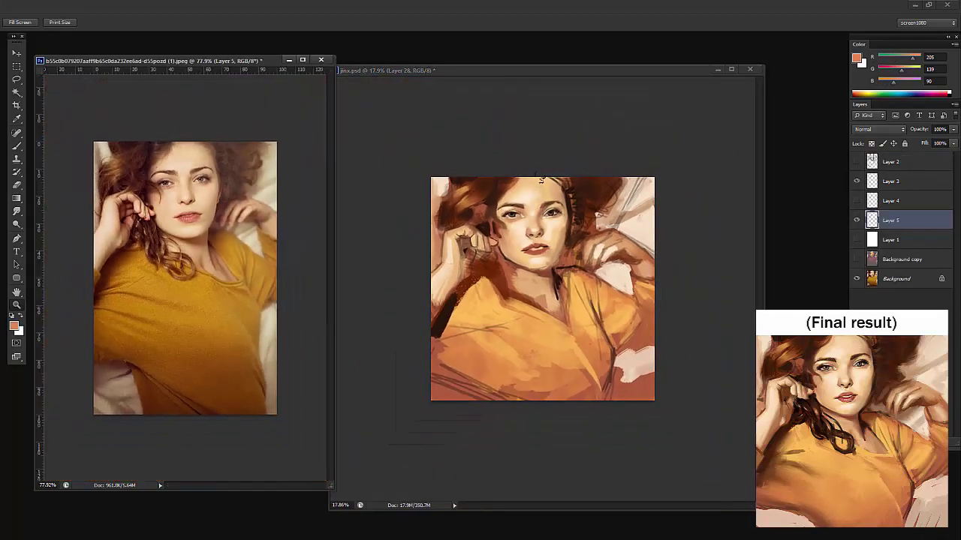
In jinx.psd, paint light orange brush strokes along the shirt's neckline, from below the hair to the middle of the chest
key(ctrl+Tab)
key(ctrl+0)
key(b)
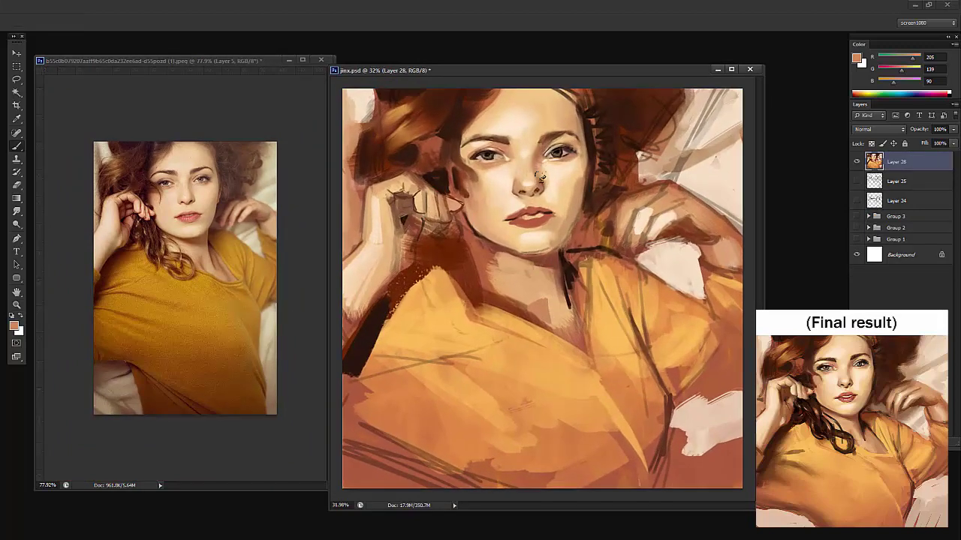
right_click(540, 177)
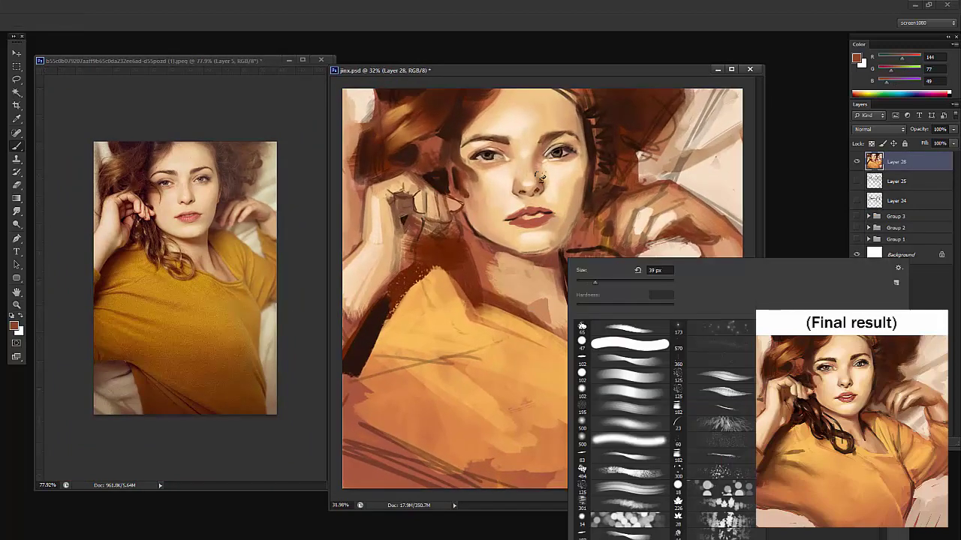
key(Return)
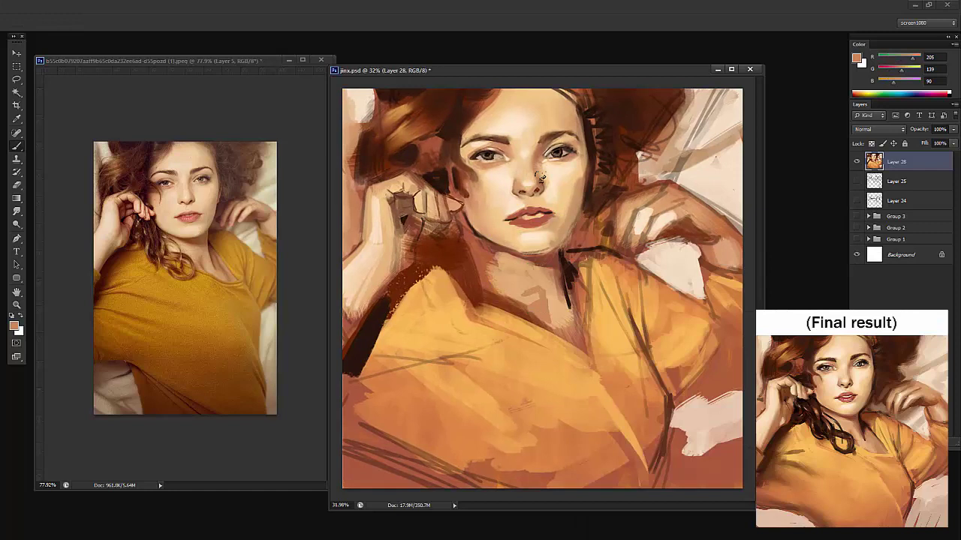
alt+click(520, 333)
drag(468, 296, 542, 328)
drag(488, 293, 574, 341)
drag(540, 327, 581, 346)
drag(482, 298, 588, 348)
drag(557, 327, 593, 351)
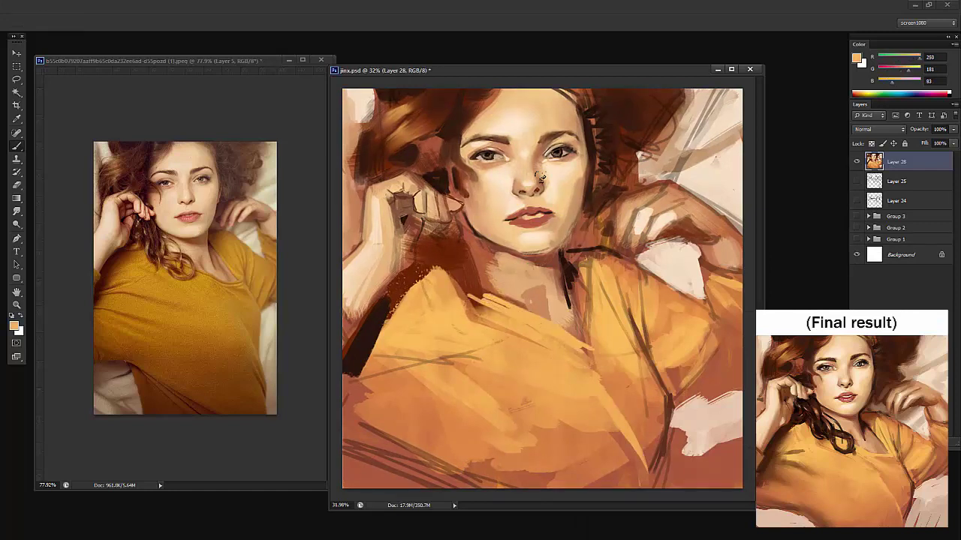
Add shading strokes to the base of the neck with skin and brown tones sampled from the painting
mouse_move(544, 285)
mouse_down()
mouse_move(550, 317)
mouse_move(544, 300)
mouse_move(522, 298)
mouse_up()
alt+click(534, 284)
alt+click(554, 261)
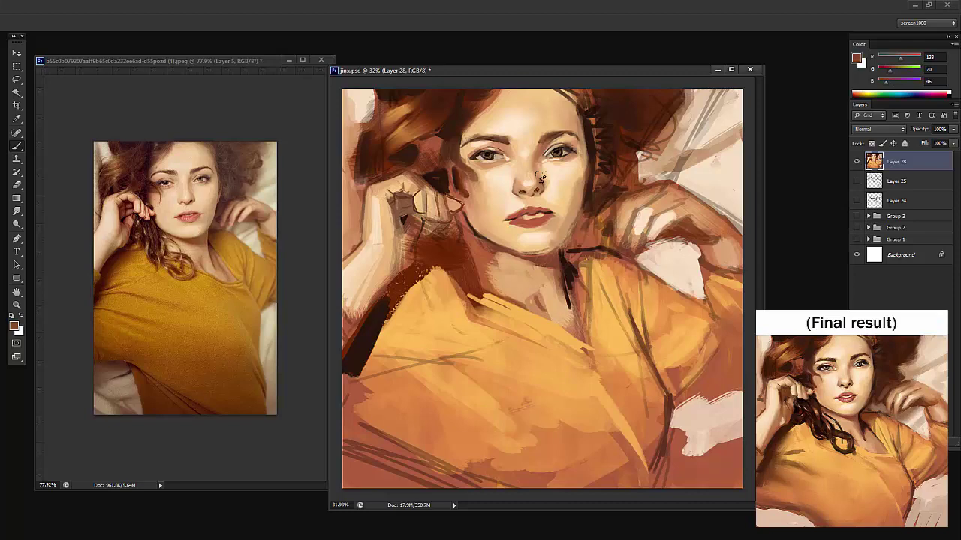
Blend the shading at the base of the neck with the Mixer Brush
key(z)
drag(541, 178, 589, 178)
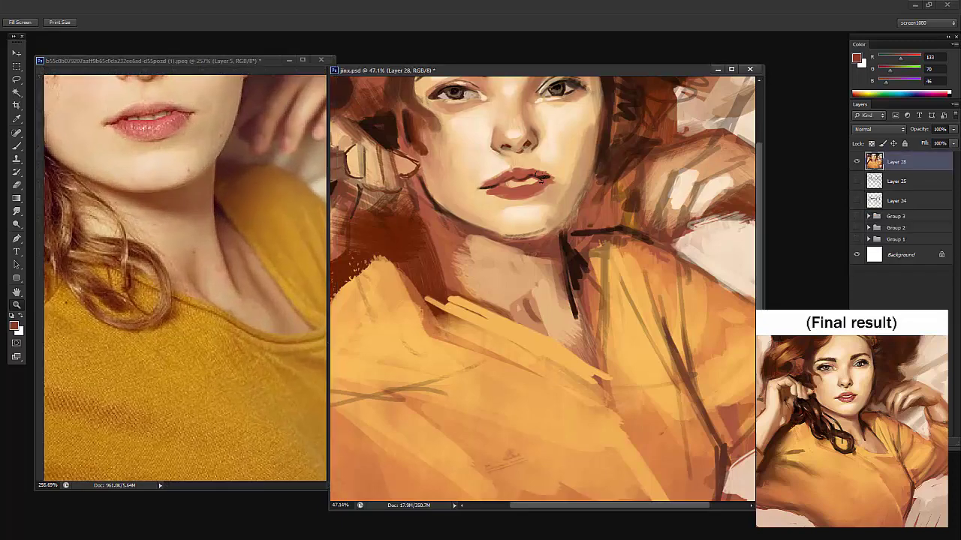
scroll(541, 178, up, 2)
key(b)
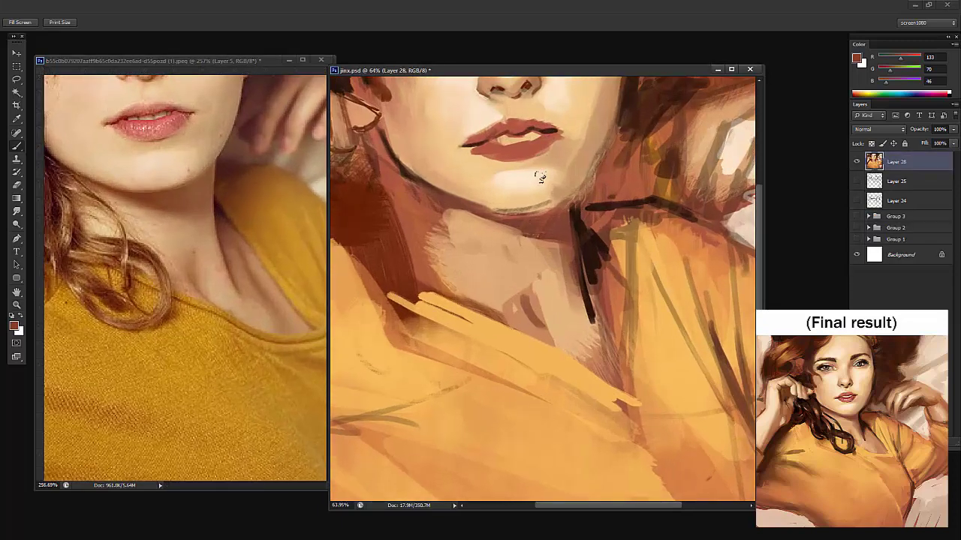
key(shift+b)
key(shift+b)
key(shift+b)
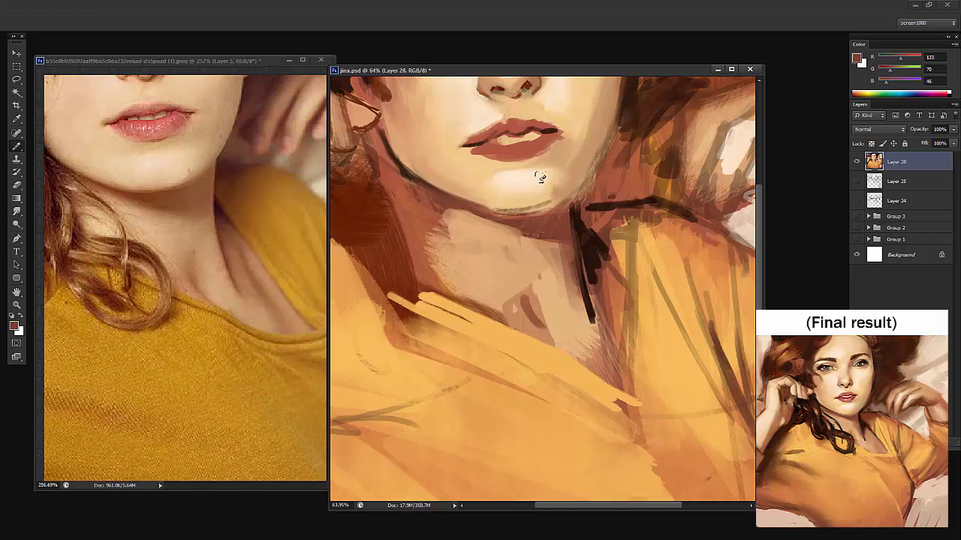
right_click(540, 178)
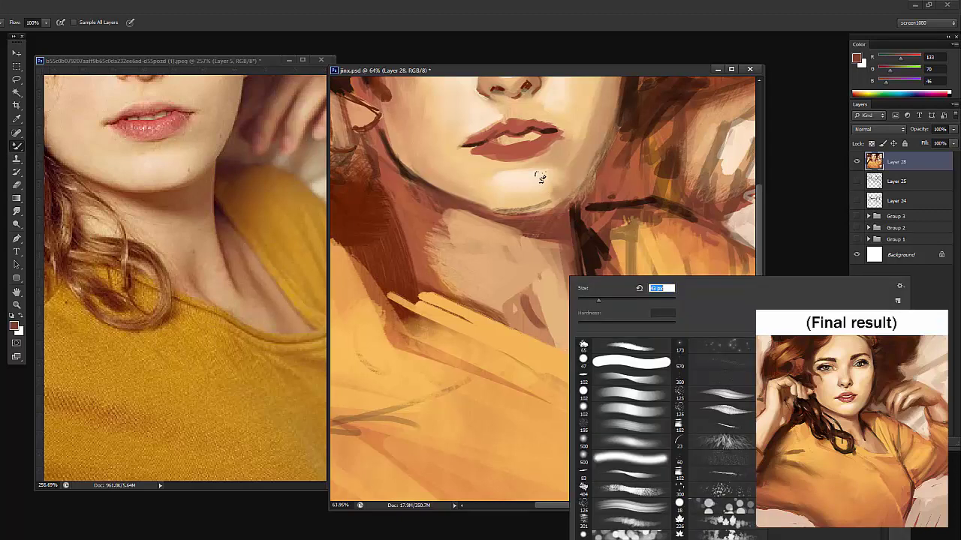
key(Escape)
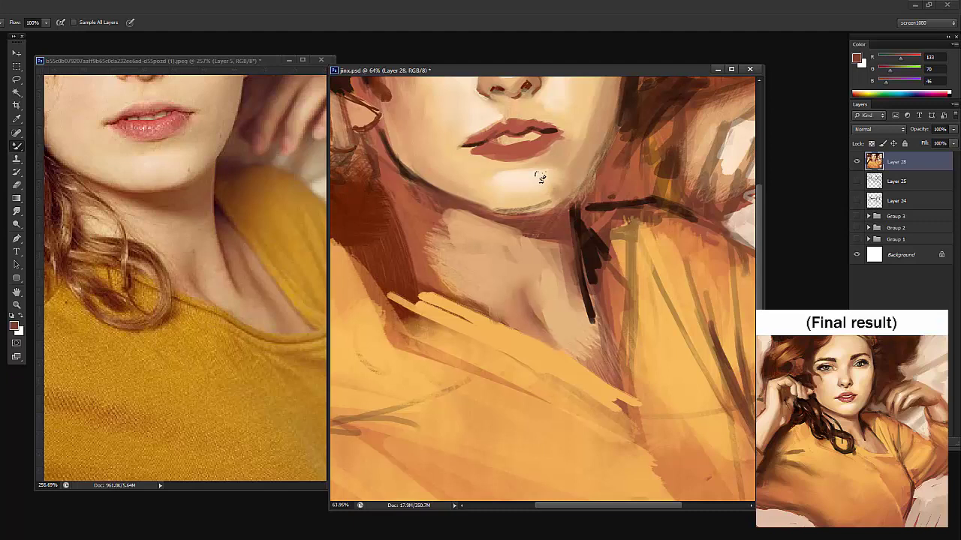
Smooth the transitions between the throat, the shadow under the chin and the collarbone with the Mixer Brush
key(ctrl+space)
ctrl+alt+click(541, 177)
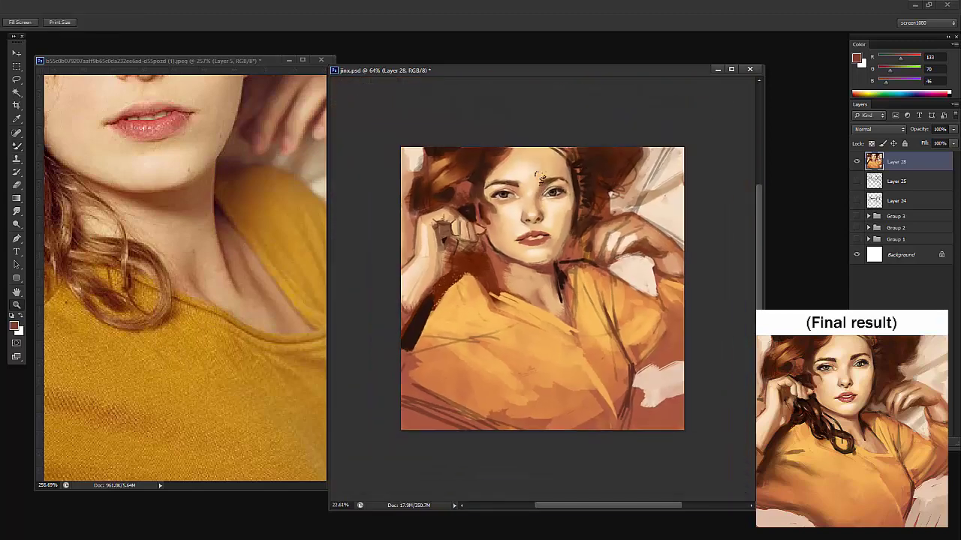
ctrl+click(540, 178)
right_click(541, 178)
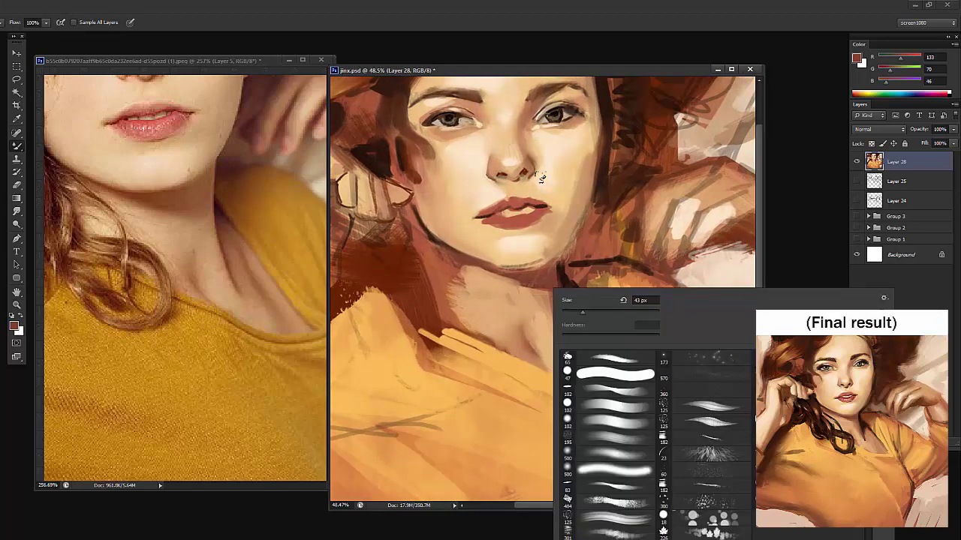
key(Escape)
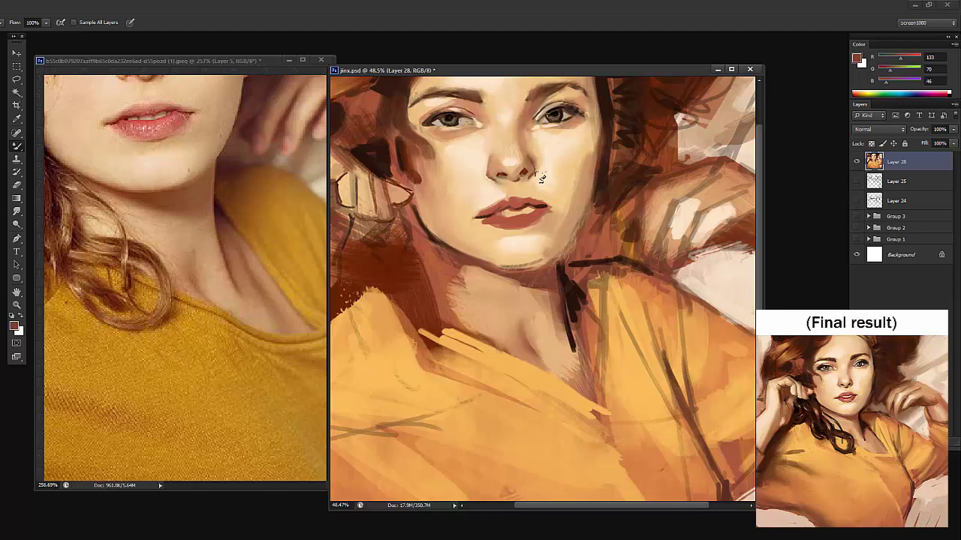
drag(541, 178, 535, 211)
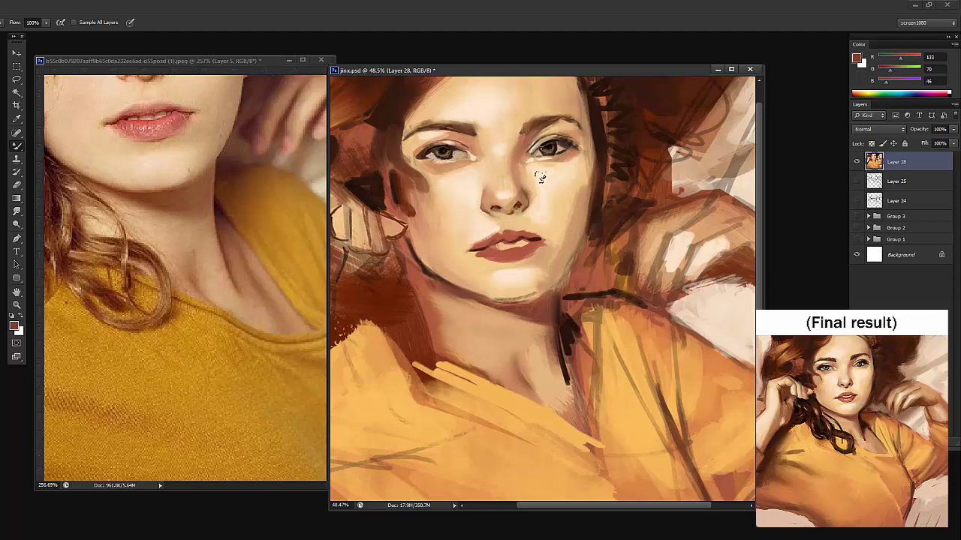
Try dark brown outline strokes from the jaw down to the neckline on a new layer with the Brush
key(shift+b)
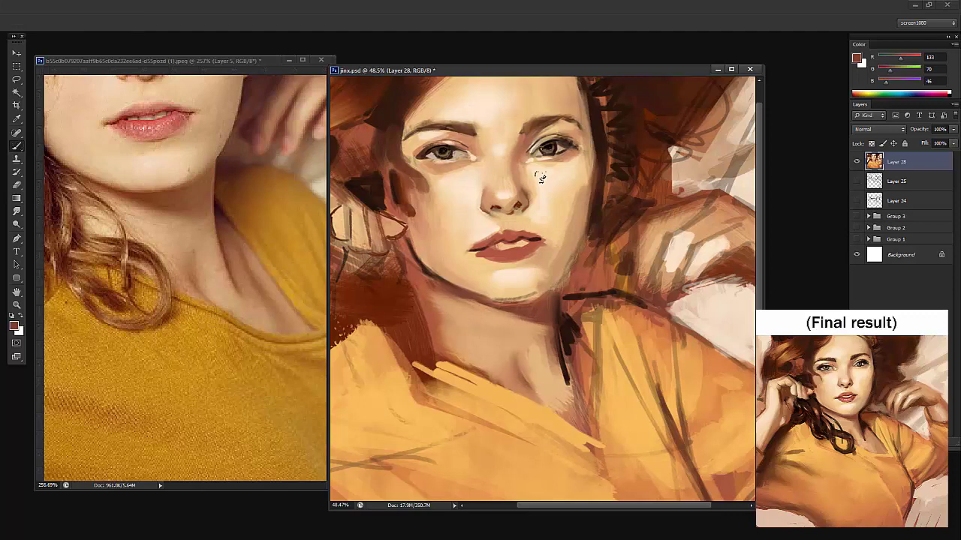
key(ctrl+alt+shift+n)
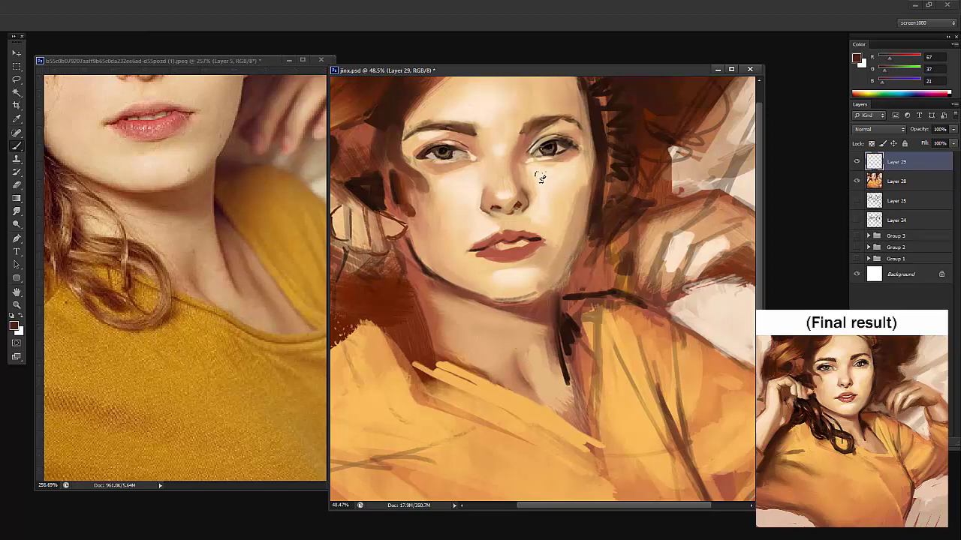
drag(556, 297, 568, 383)
key(ctrl+z)
drag(422, 293, 564, 420)
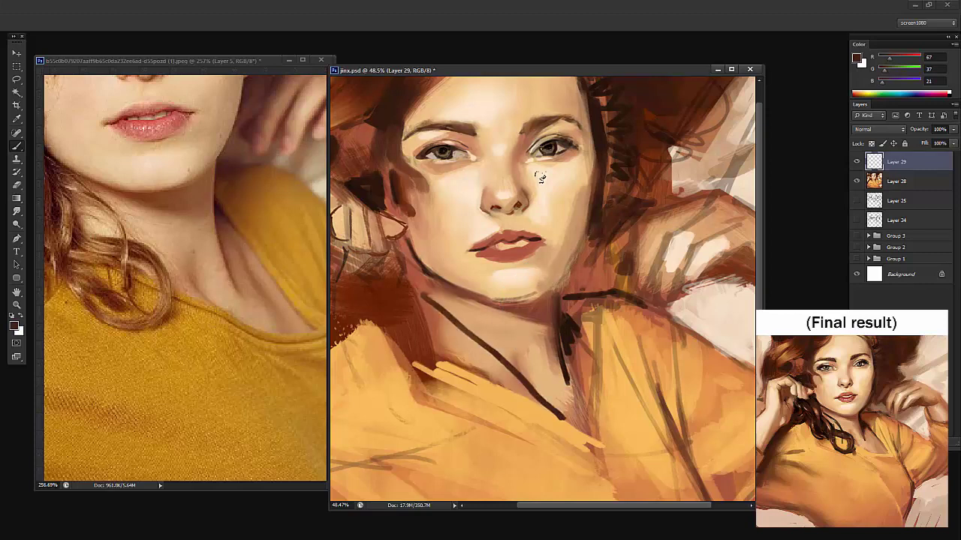
key(ctrl+z)
drag(439, 299, 560, 420)
key(ctrl+z)
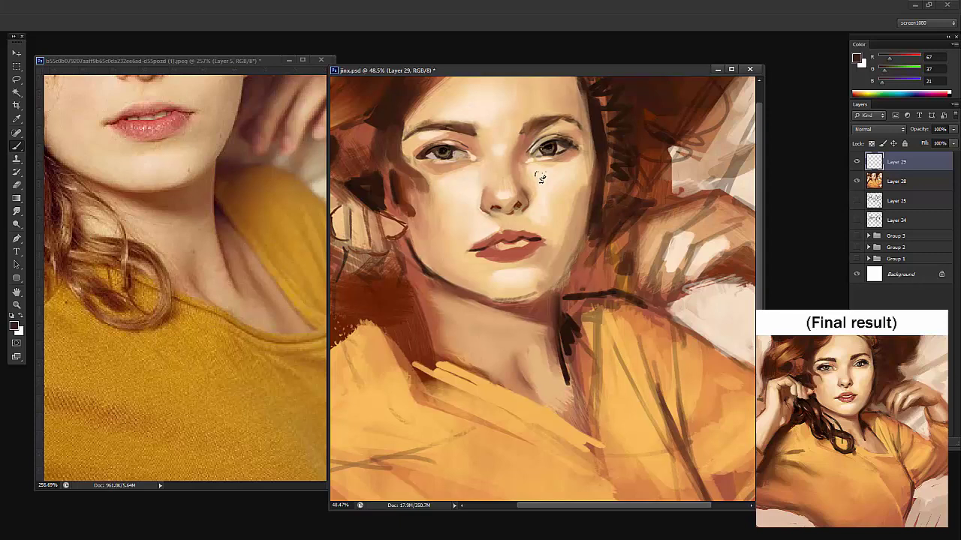
Lasso the neckline area, copy it to a new layer and shift the copy slightly
key(l)
key(ctrl+e)
mouse_move(568, 409)
mouse_down()
mouse_move(499, 322)
mouse_move(402, 401)
mouse_move(564, 474)
mouse_move(568, 455)
mouse_up()
key(ctrl+j)
drag(540, 395, 548, 392)
Erase the edges of the shifted neckline copy using the 195 brush preset, and merge it into the painting layer
key(e)
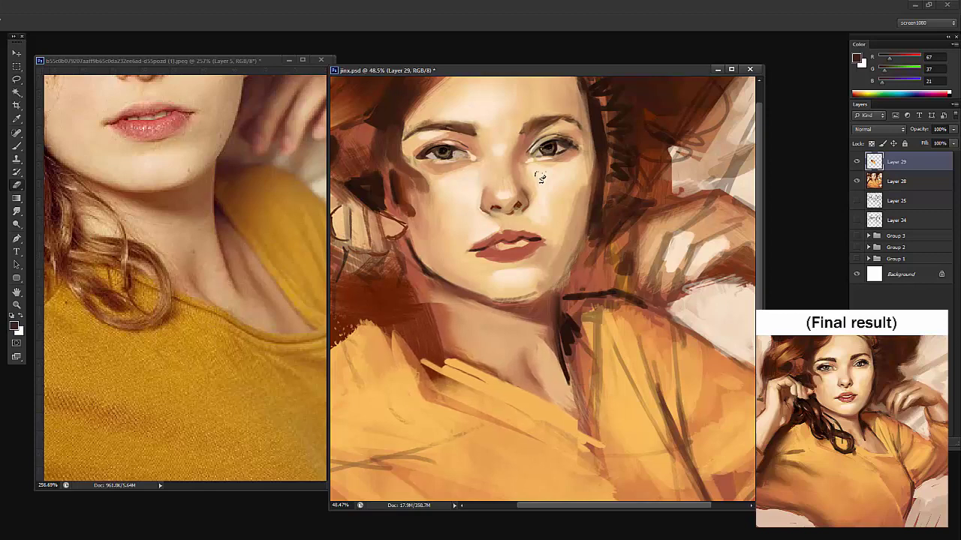
drag(553, 344, 573, 419)
drag(552, 343, 570, 412)
right_click(589, 318)
click(651, 468)
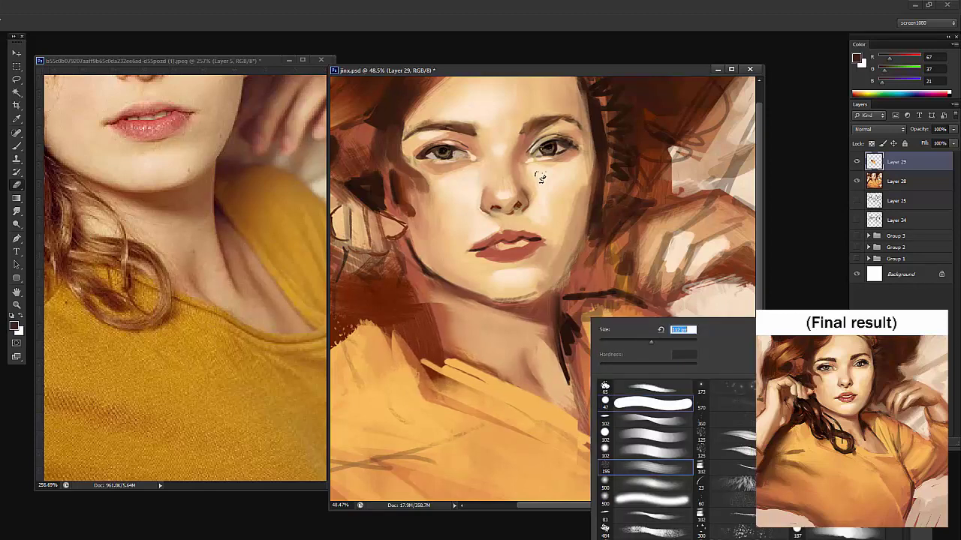
drag(551, 344, 572, 405)
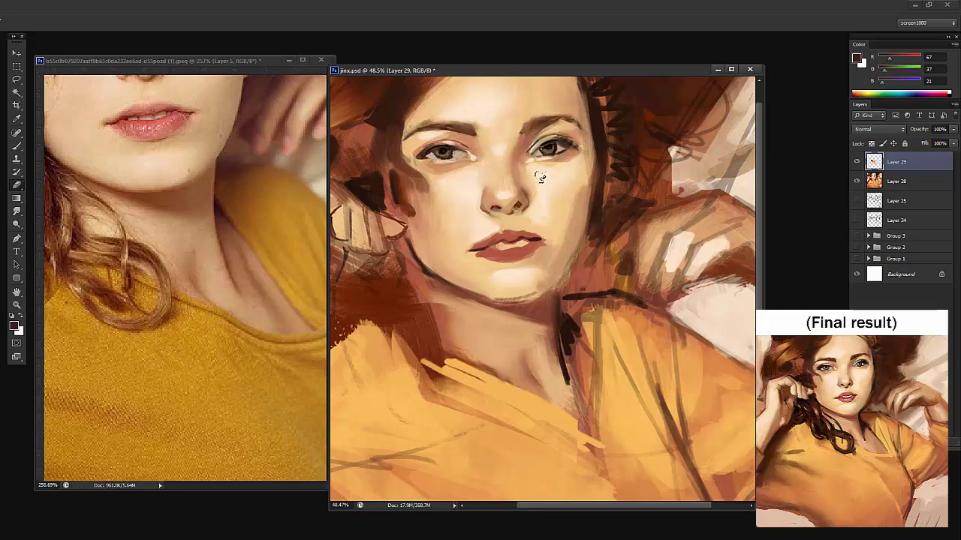
mouse_move(398, 335)
mouse_down()
mouse_move(417, 372)
mouse_move(412, 386)
mouse_move(565, 447)
mouse_move(570, 424)
mouse_up()
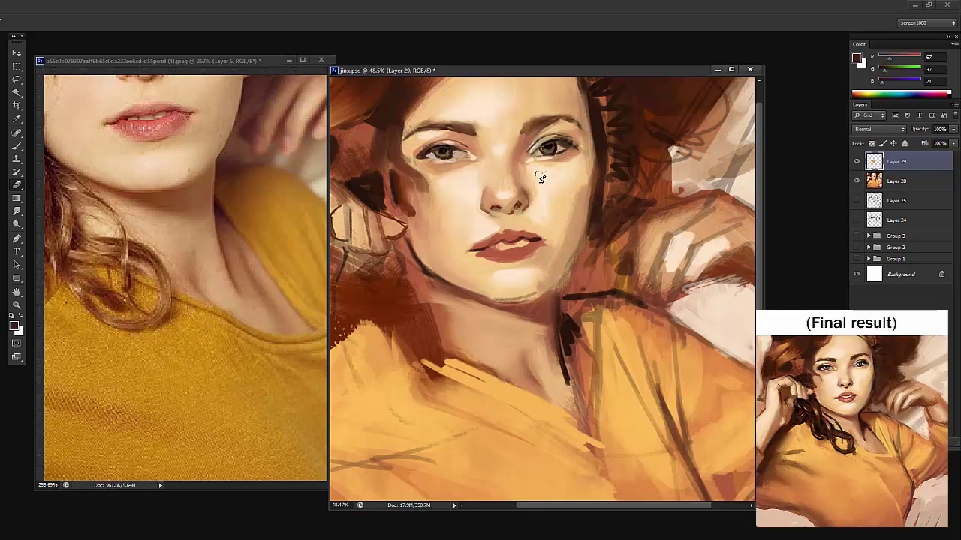
key(ctrl+e)
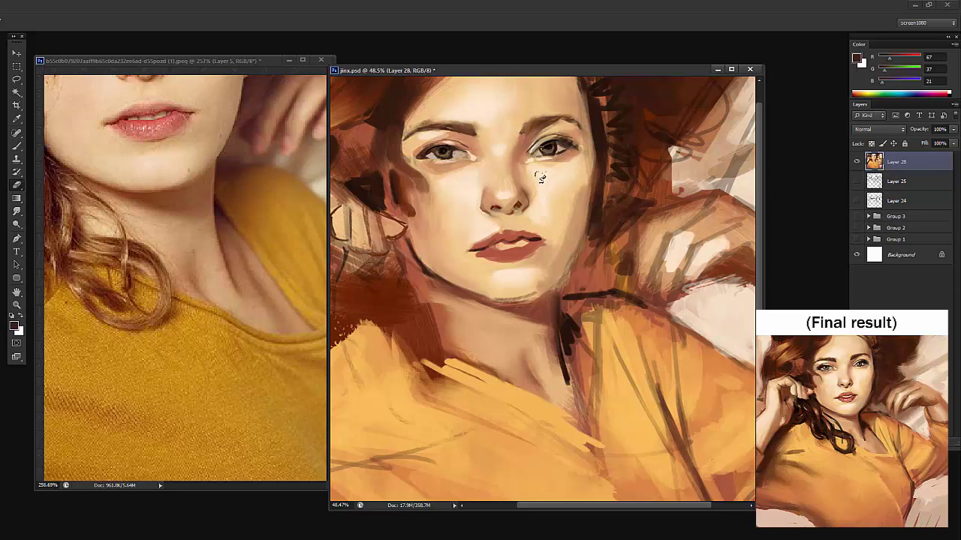
Paint sampled dark brown strokes along the shadowed side of the neck, the jaw and the hair beside the raised hand
key(b)
alt+click(540, 177)
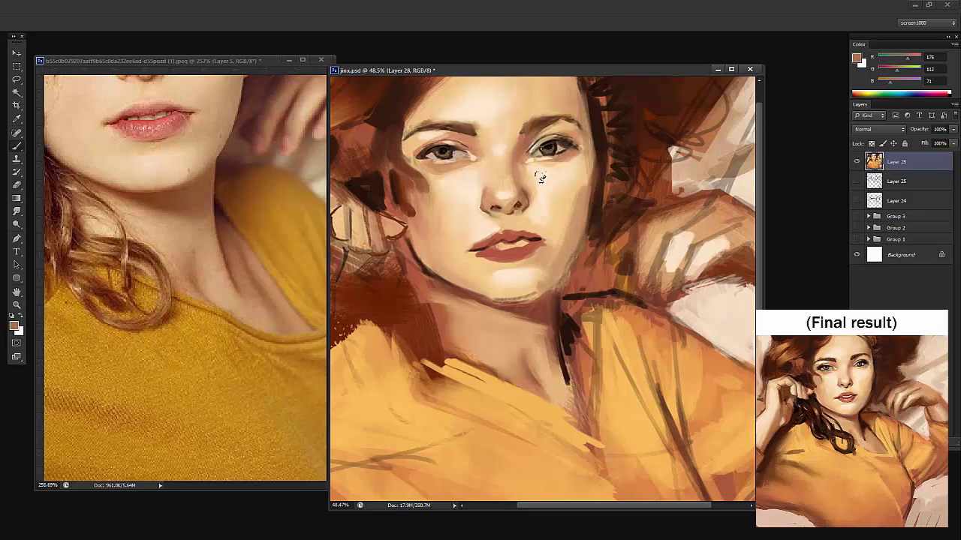
alt+click(540, 177)
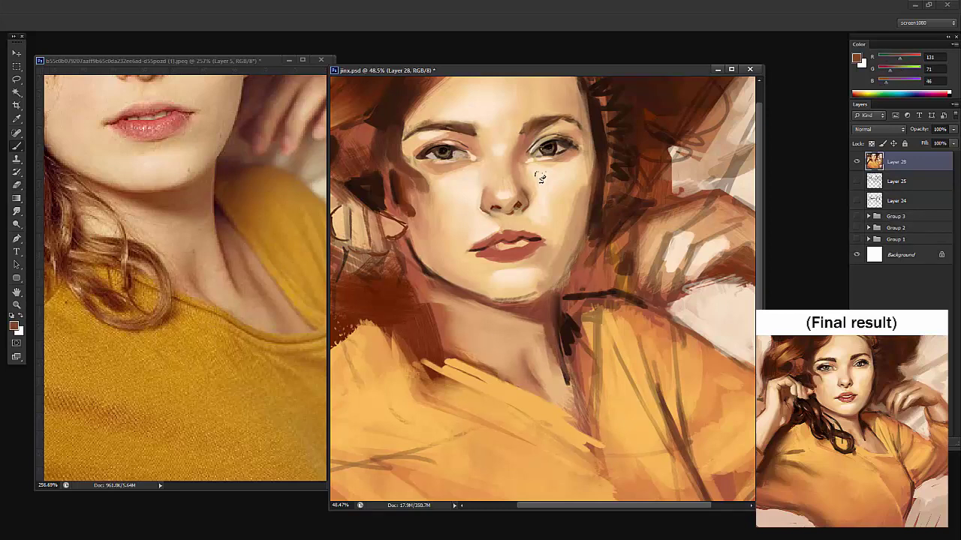
alt+click(568, 335)
drag(559, 290, 556, 329)
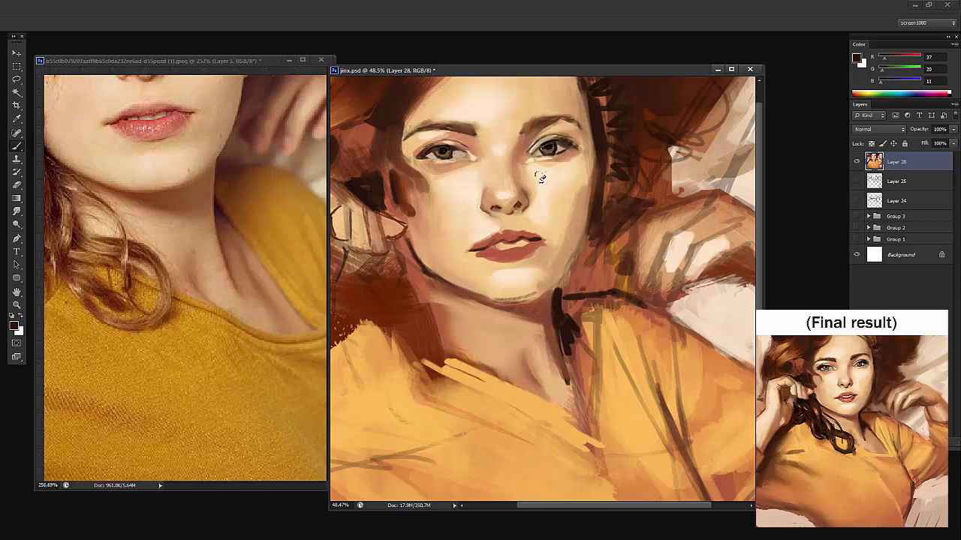
mouse_move(574, 277)
mouse_down()
mouse_move(560, 290)
mouse_move(581, 266)
mouse_move(560, 283)
mouse_up()
alt+click(601, 196)
drag(613, 213, 652, 200)
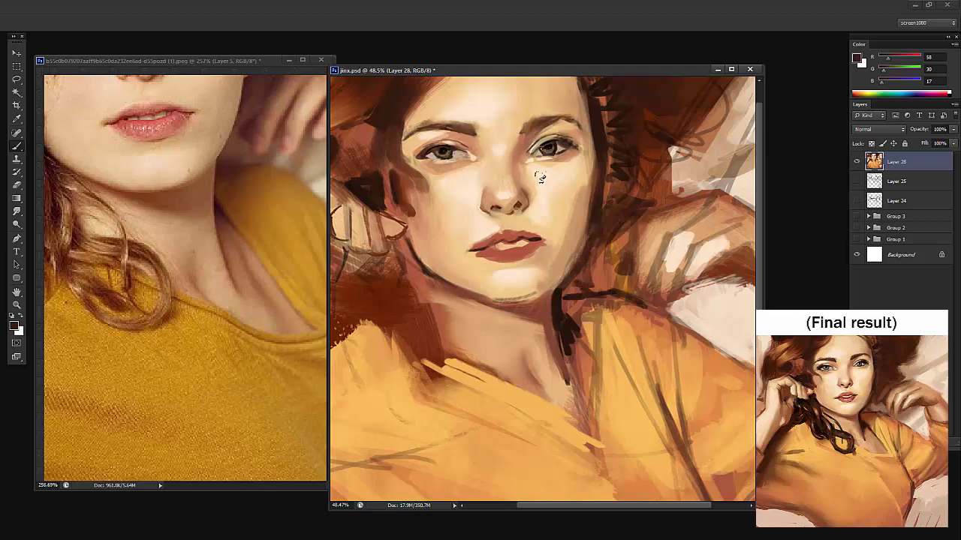
Fill the gap between the neck and the shoulder with sampled reddish brown, refining the dark line there
alt+click(650, 162)
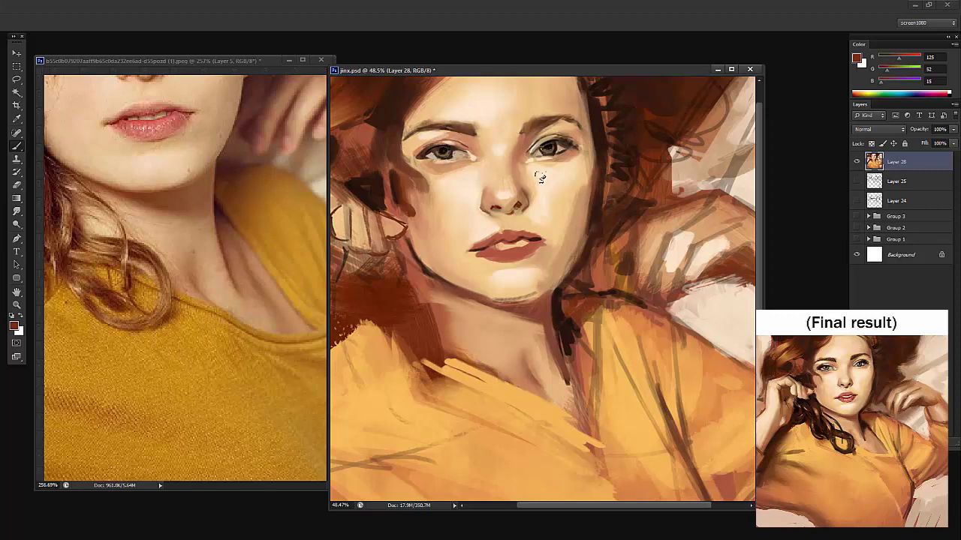
alt+click(560, 310)
alt+click(562, 301)
alt+click(572, 313)
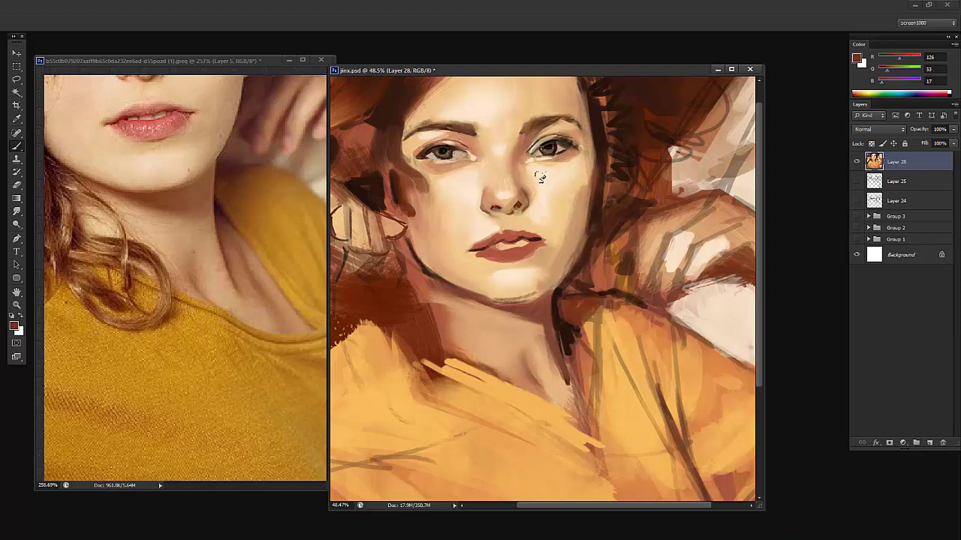
Adjust the brush size and paint the chest skin inside the neckline opening, covering the sketch lines with sampled skin tones
alt+click(566, 406)
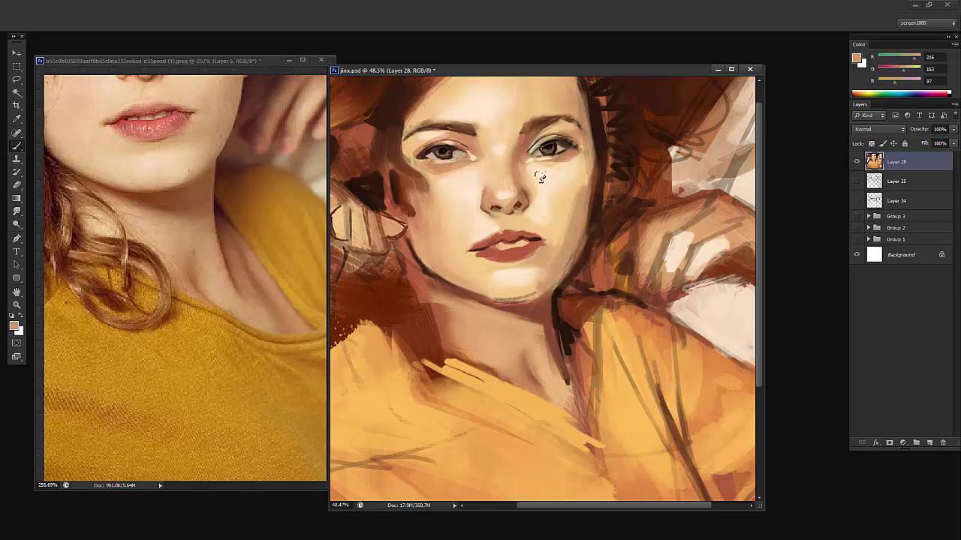
alt+click(574, 326)
right_click(574, 323)
drag(603, 346, 628, 347)
click(540, 177)
mouse_move(585, 413)
mouse_down()
mouse_move(577, 367)
mouse_move(614, 429)
mouse_move(637, 434)
mouse_up()
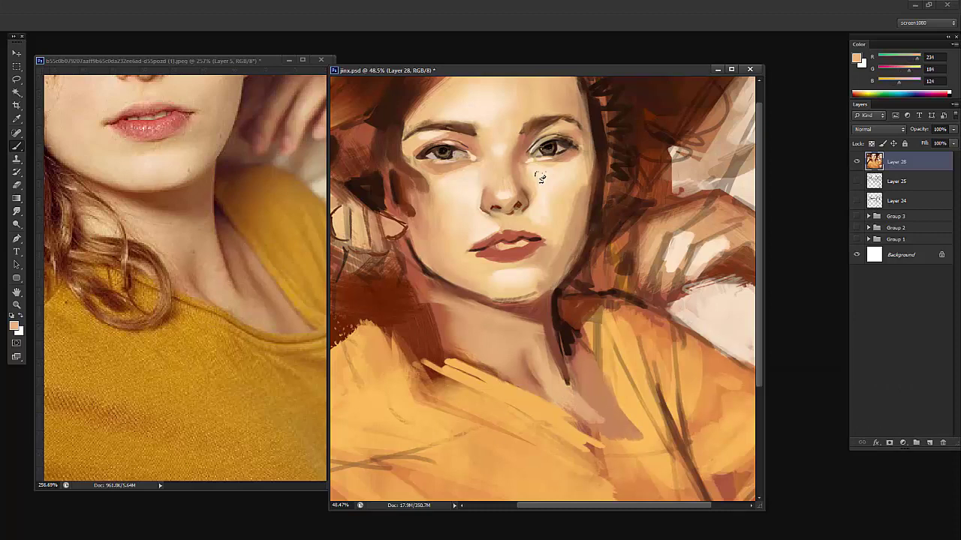
alt+click(586, 363)
drag(585, 380, 601, 411)
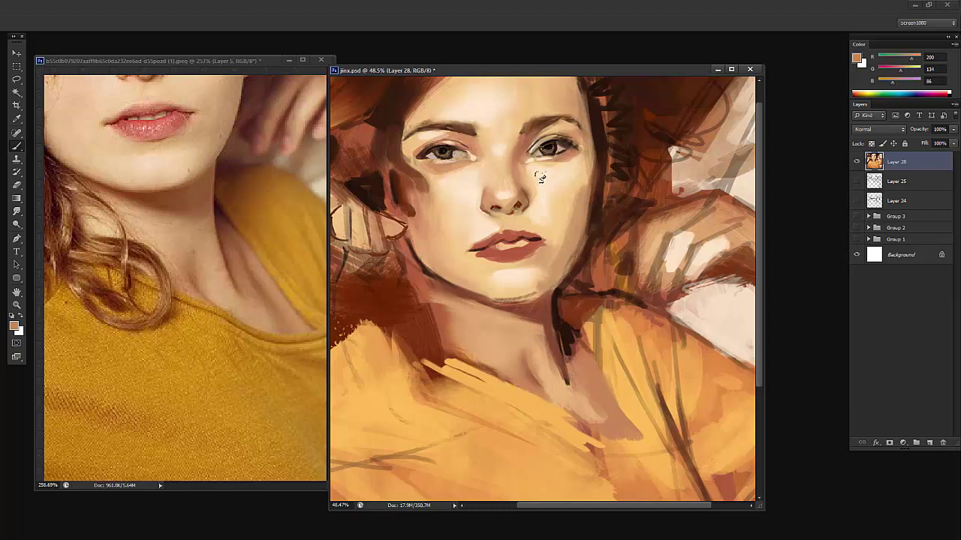
alt+click(590, 406)
alt+click(572, 336)
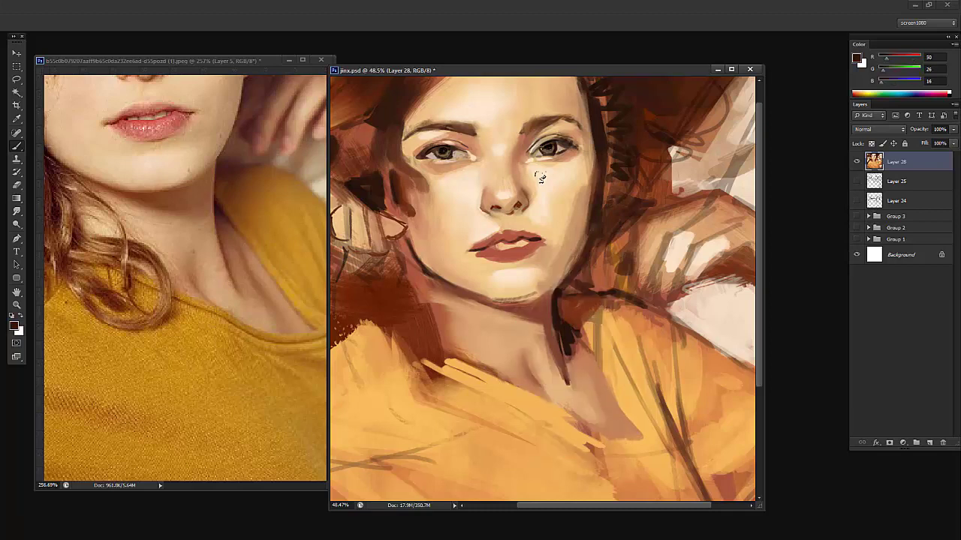
Compare the whole painting with the face, hair and neckline in the reference photo
key(ctrl+space)
drag(629, 201, 612, 202)
drag(540, 178, 540, 178)
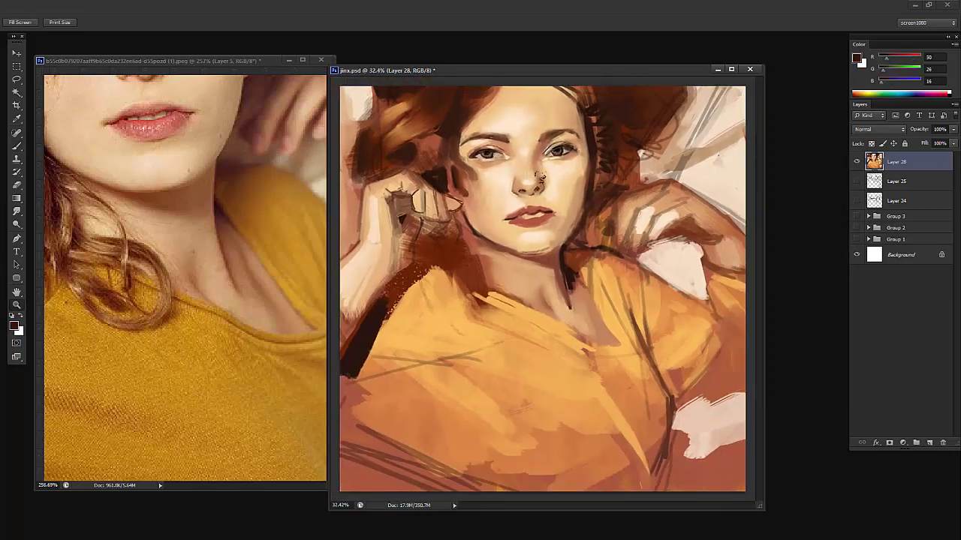
click(180, 171)
mouse_move(181, 171)
mouse_down()
mouse_move(249, 225)
mouse_move(187, 228)
mouse_move(207, 228)
mouse_up()
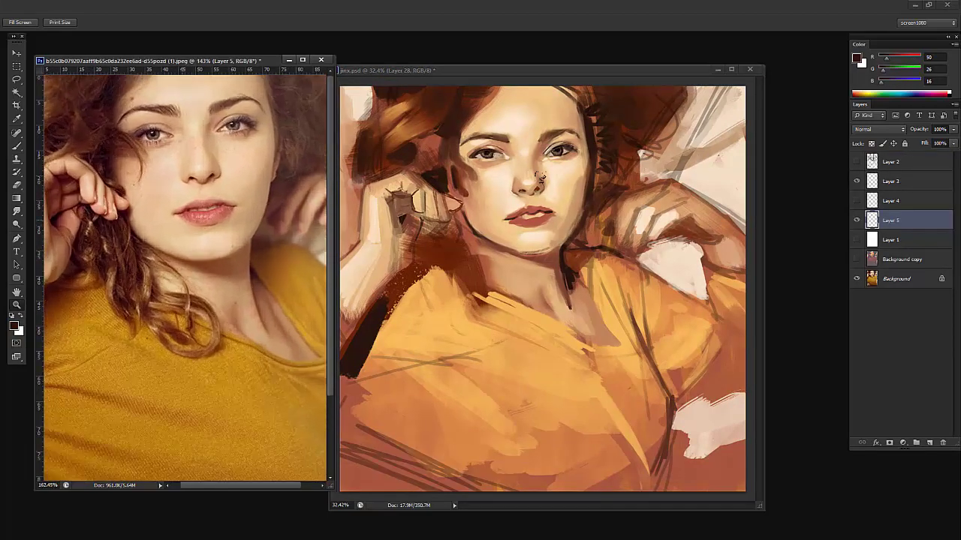
Sample light skin tones from the painted face around the lips for refining the mouth
scroll(192, 203, up, 2)
click(540, 179)
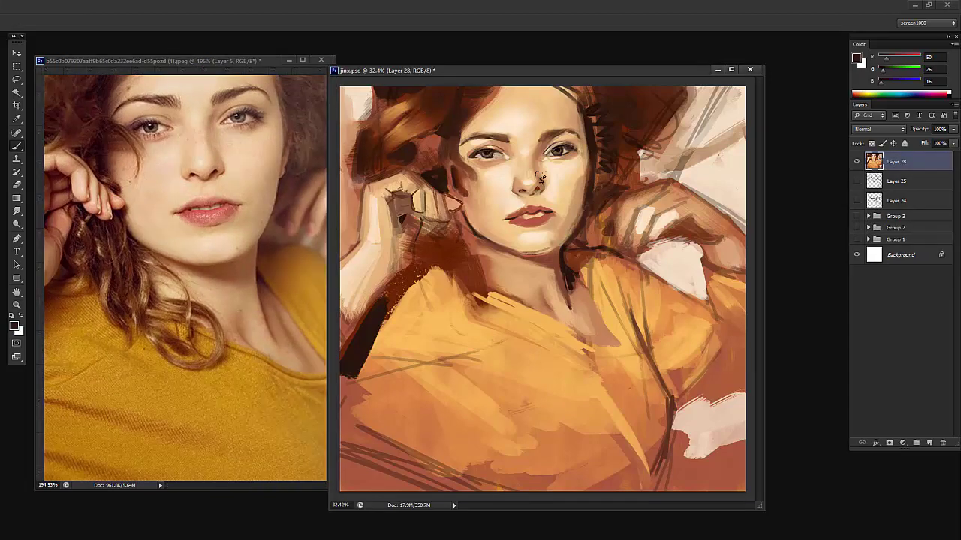
right_click(547, 188)
alt+click(505, 229)
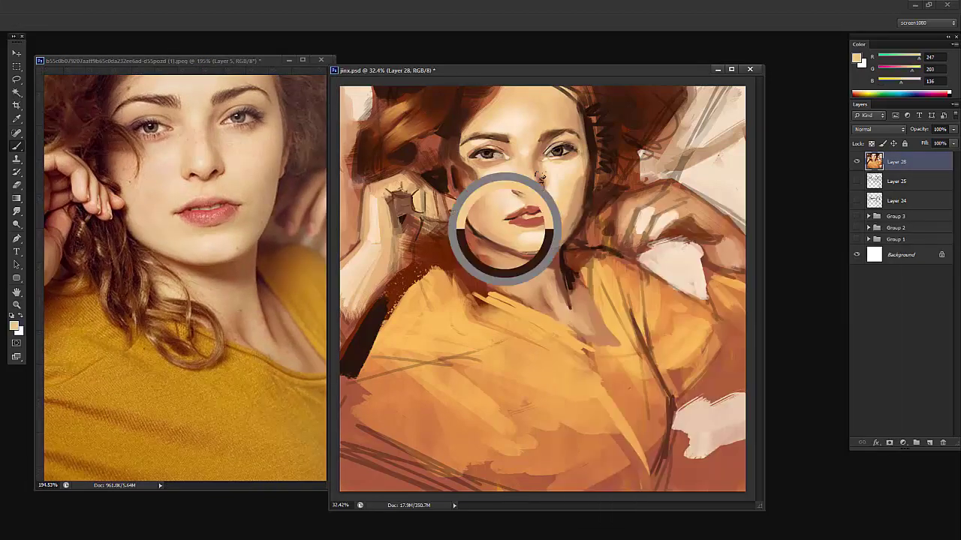
key(ctrl+space)
mouse_move(517, 218)
mouse_down()
mouse_move(551, 217)
mouse_move(529, 220)
mouse_move(531, 239)
mouse_move(489, 232)
mouse_up()
alt+click(508, 232)
key(ctrl+space)
alt+click(540, 177)
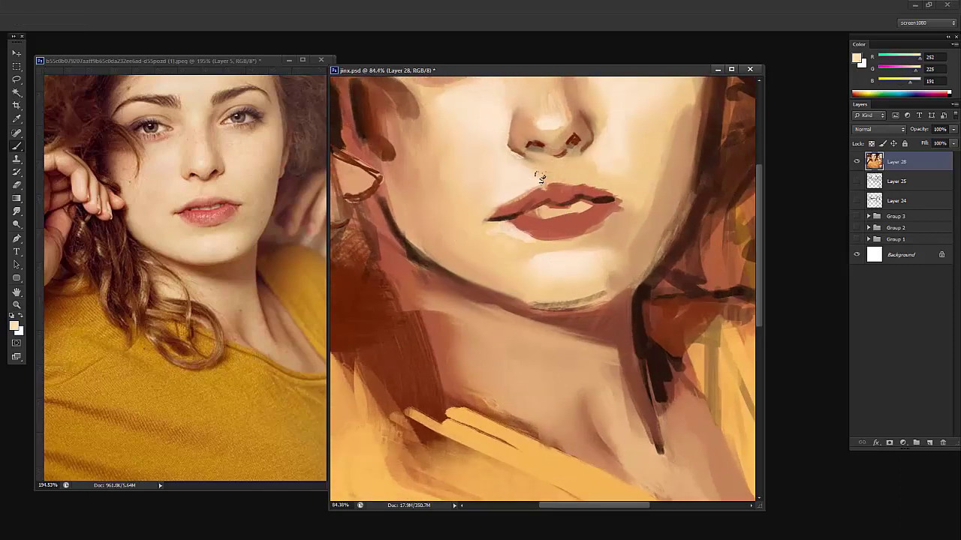
alt+click(540, 178)
Try a light skin-toned stroke at the shadow-side corner of the painted mouth, and sample a darker skin tone beside it
drag(614, 207, 617, 220)
key(ctrl+z)
alt+click(628, 213)
Mark the corner of the lips in the reference photo with a small black triangle, using a hard round brush at reduced size
key(z)
click(218, 203)
mouse_move(205, 207)
mouse_down()
mouse_move(268, 208)
mouse_move(222, 227)
mouse_up()
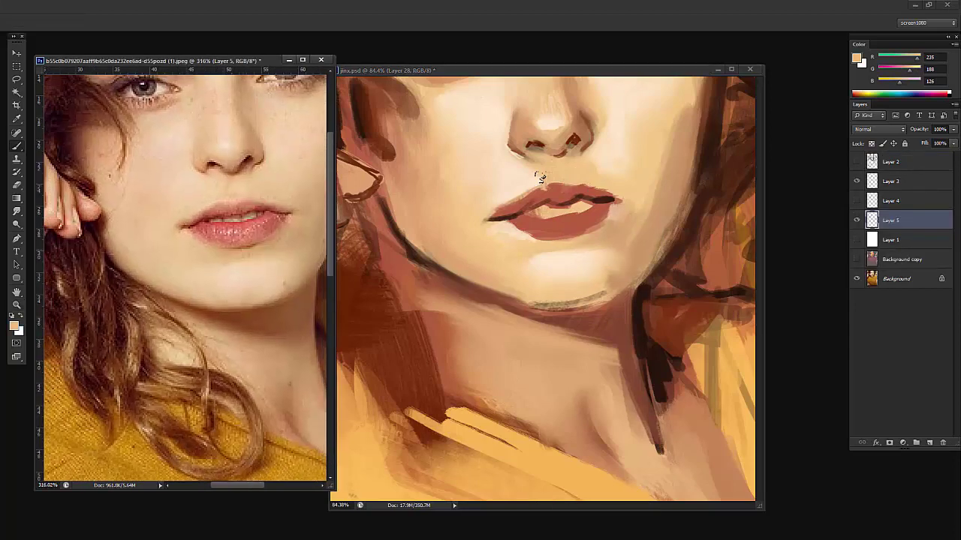
right_click(540, 177)
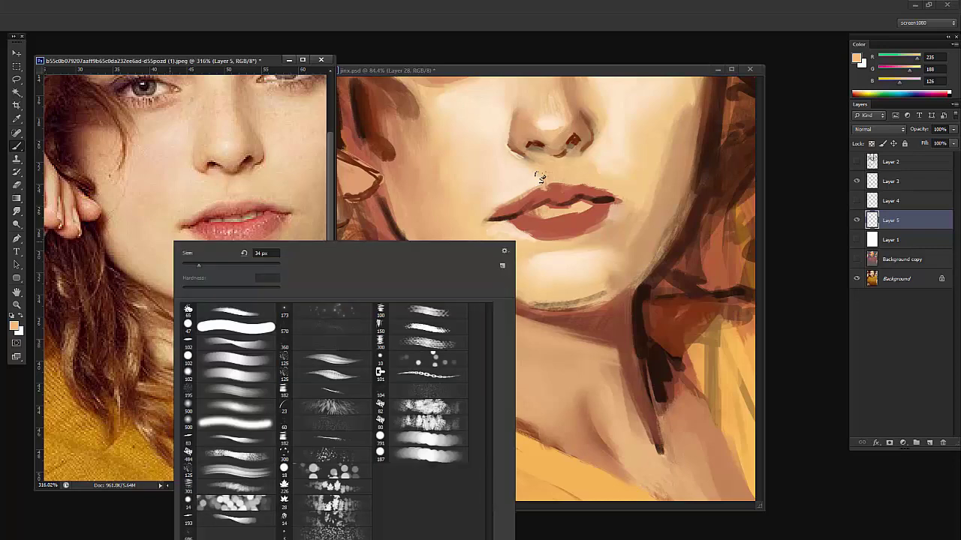
click(229, 360)
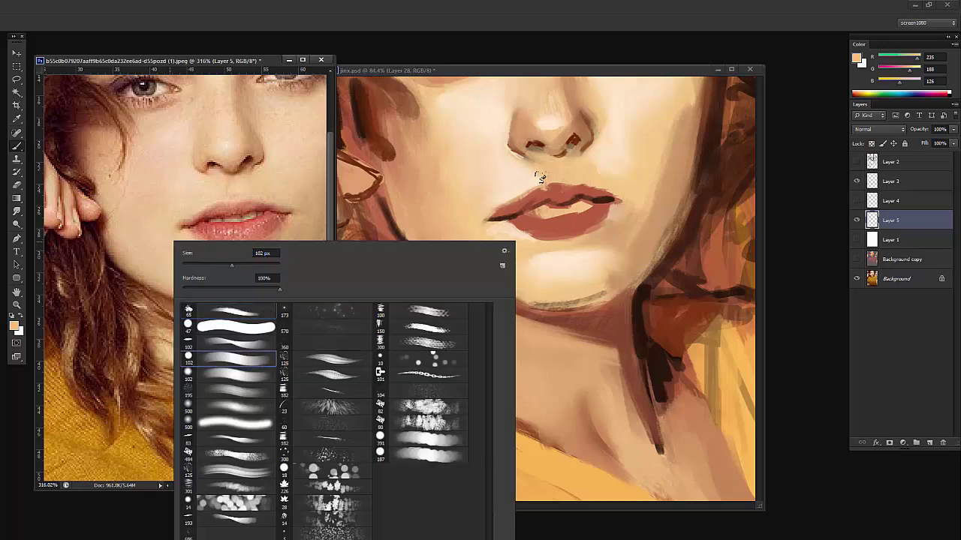
click(189, 265)
click(187, 264)
mouse_move(180, 226)
mouse_down()
mouse_move(221, 229)
mouse_move(210, 258)
mouse_move(174, 238)
mouse_up()
click(201, 231)
key(d)
drag(245, 287, 122, 309)
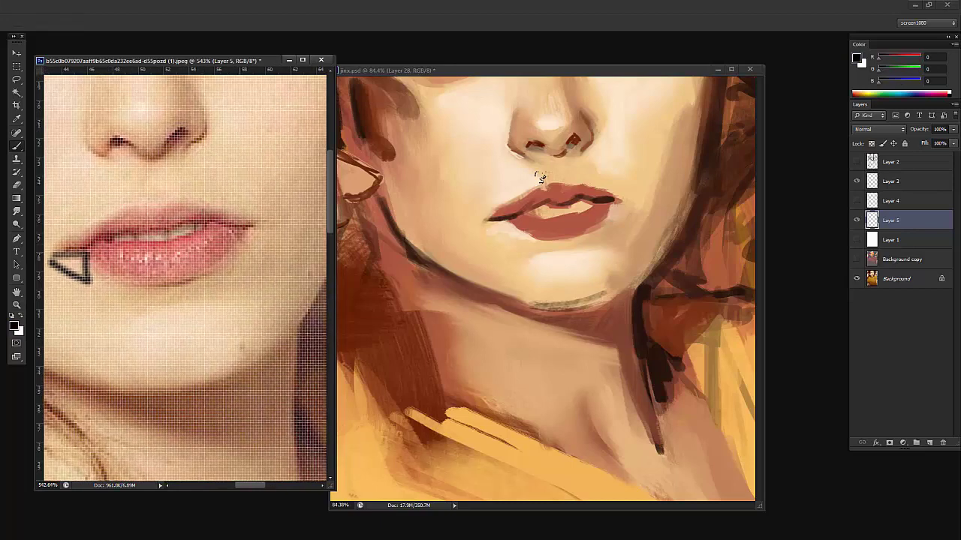
Mark the other corner of the lips in the reference photo, erase the marks and return to the painting
drag(228, 224, 260, 242)
key(e)
drag(167, 250, 180, 247)
key(z)
drag(291, 314, 196, 303)
click(540, 178)
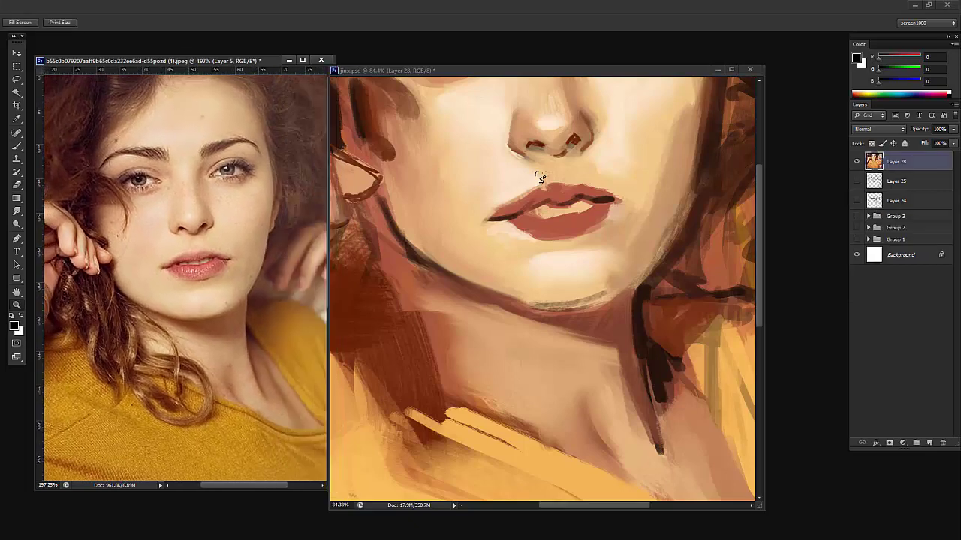
Sample light skin tones and blend the skin and dark line at the near corner of the mouth with the Mixer Brush
key(b)
alt+click(508, 200)
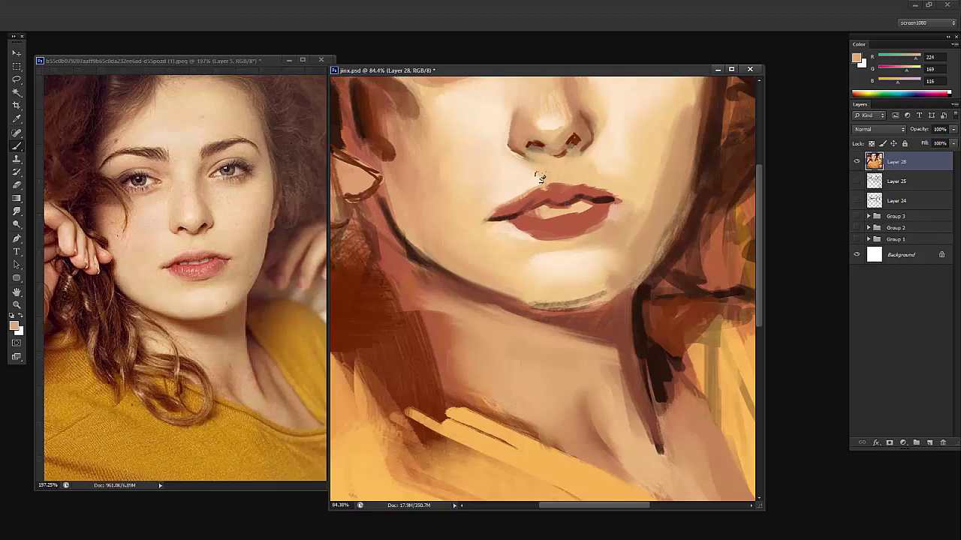
alt+click(509, 192)
key(shift+b)
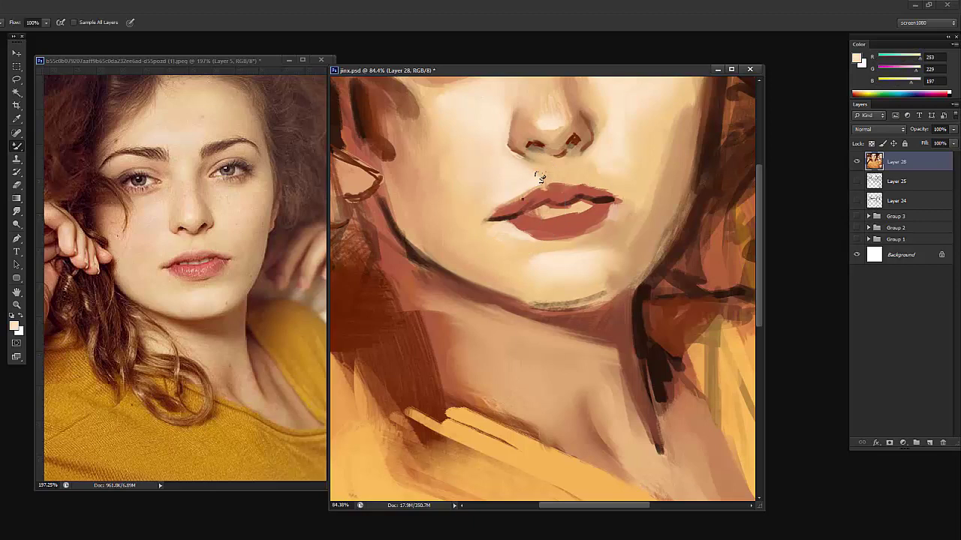
right_click(541, 178)
key(Return)
right_click(541, 178)
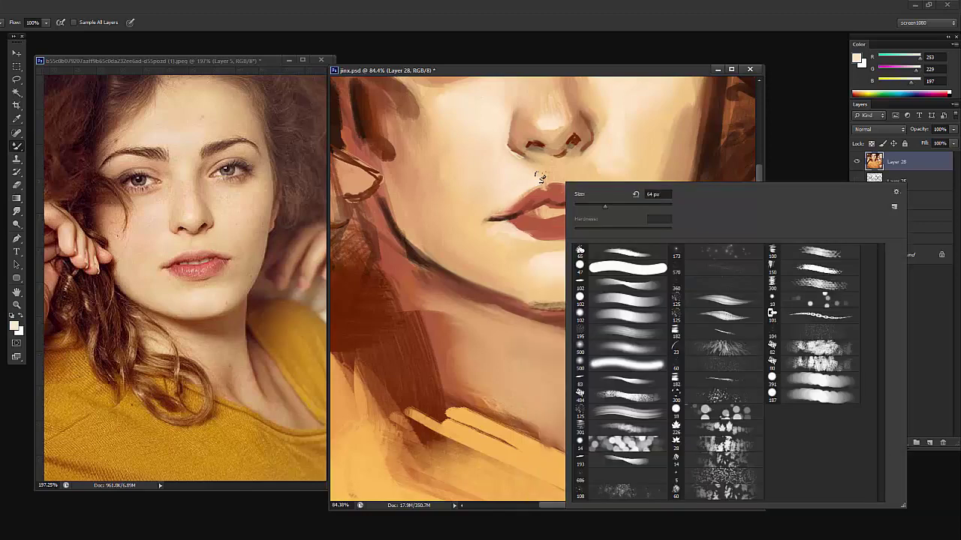
key(Return)
right_click(541, 177)
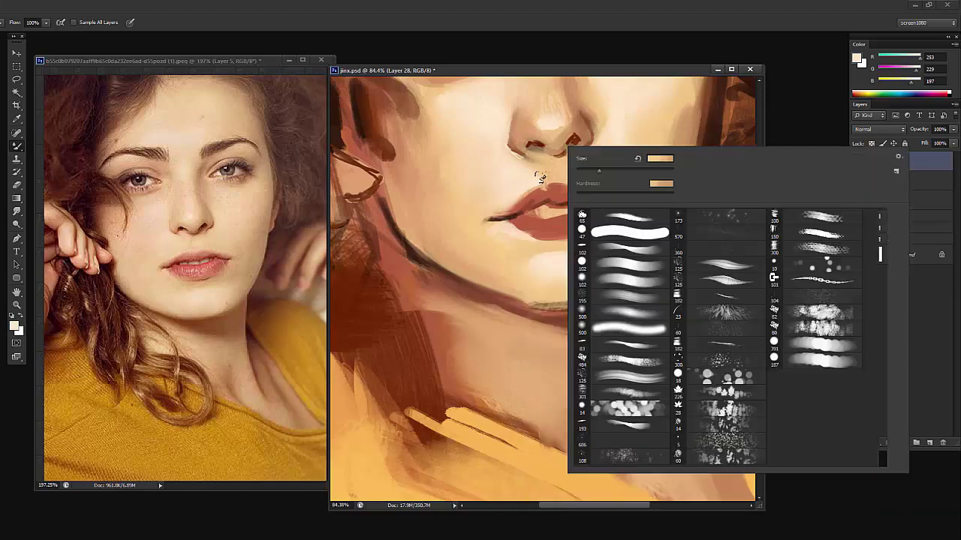
key(Return)
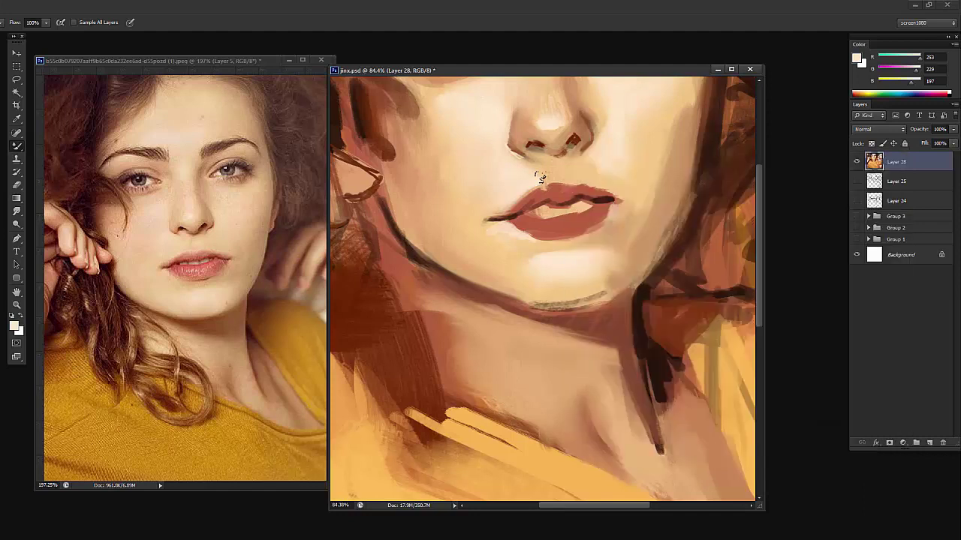
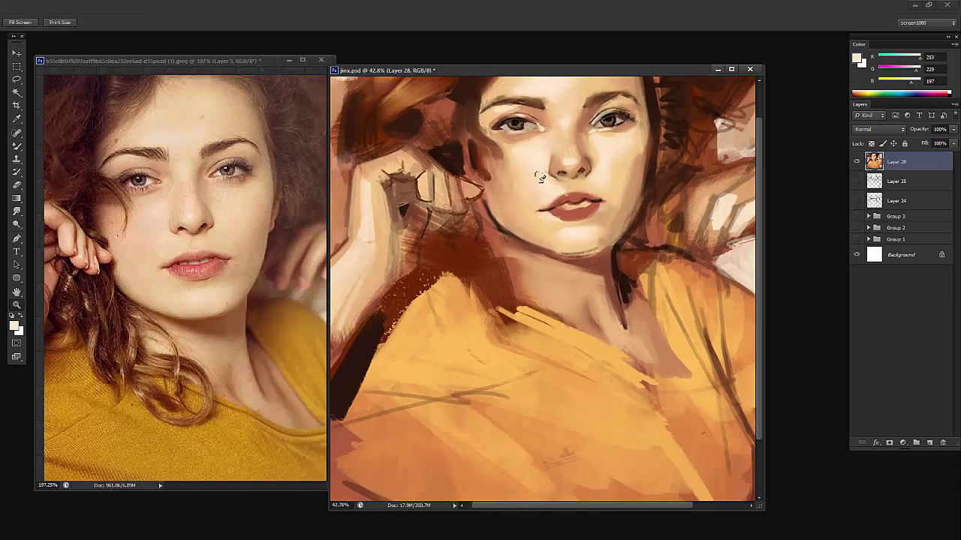
Soften the shading around the nose wing and the far corner of the mouth with the Mixer Brush
scroll(540, 178, up, 2)
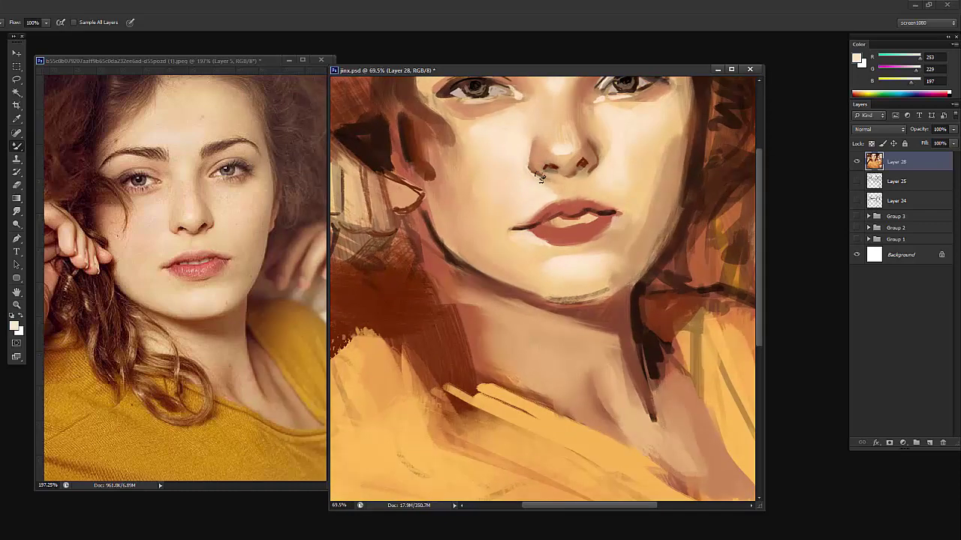
scroll(540, 178, up, 3)
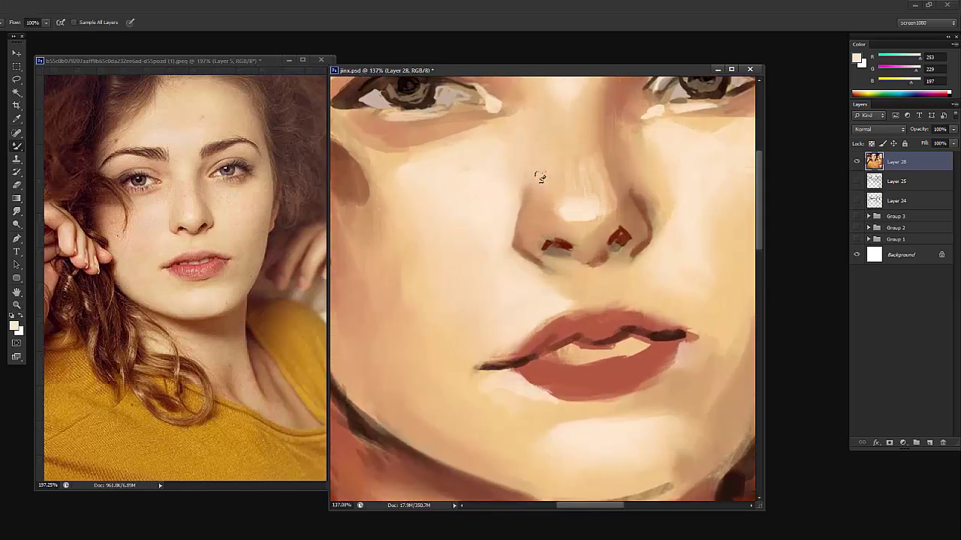
right_click(540, 178)
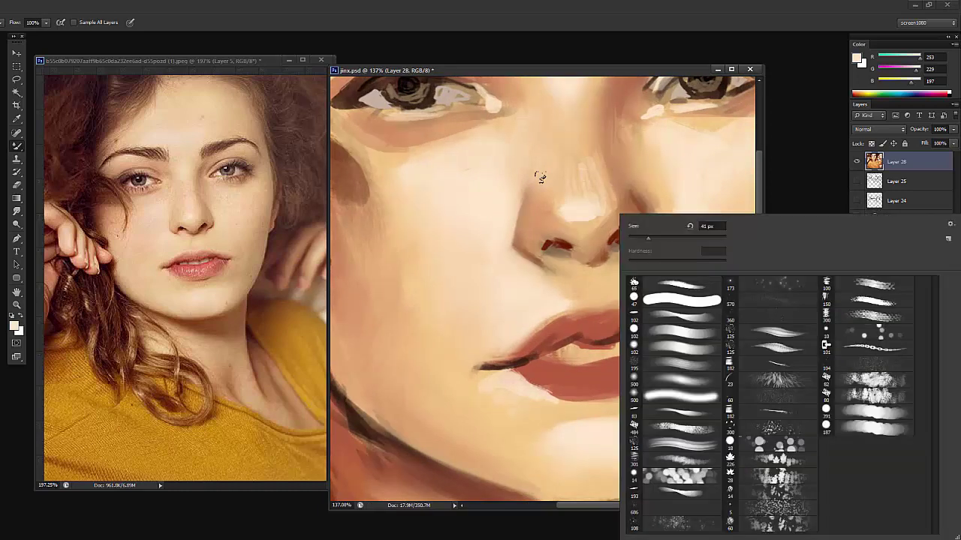
key(Return)
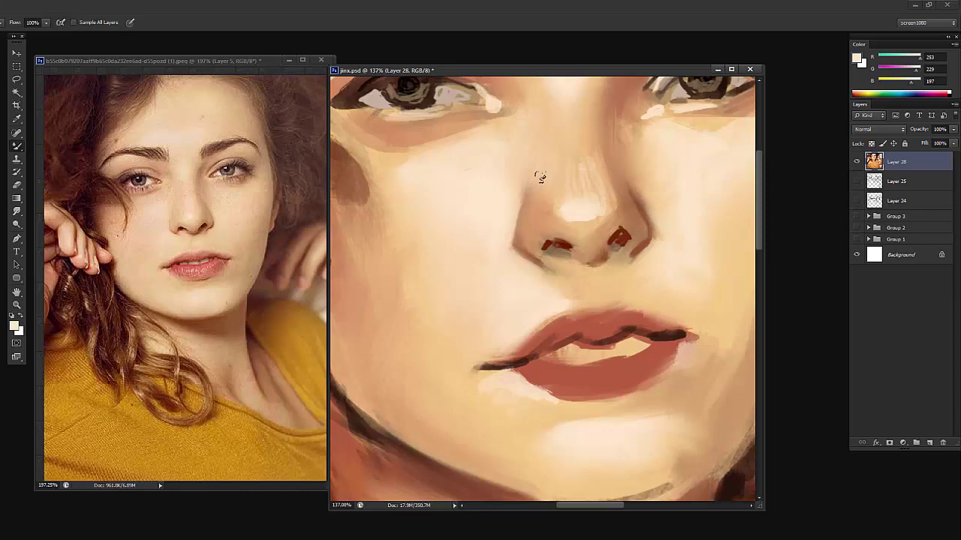
drag(540, 177, 422, 142)
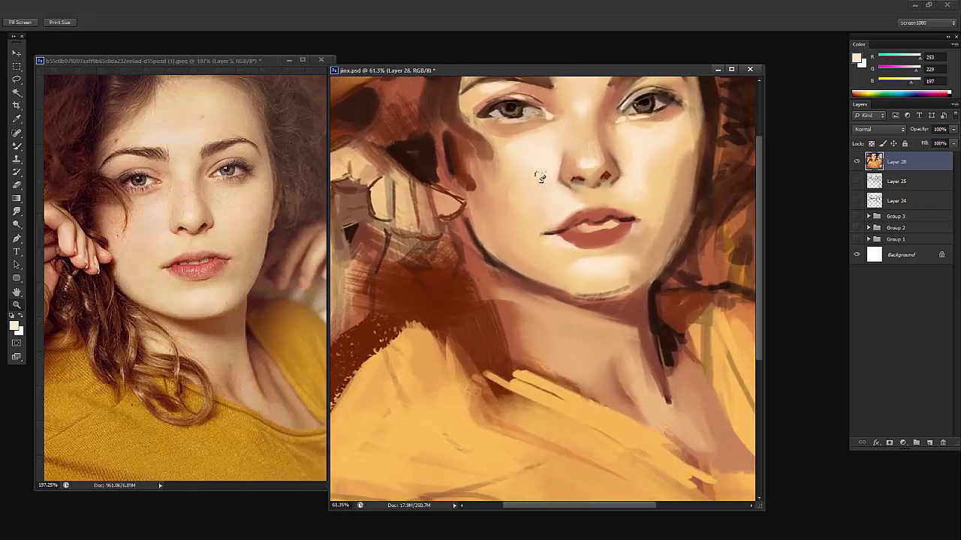
key(b)
drag(606, 166, 653, 167)
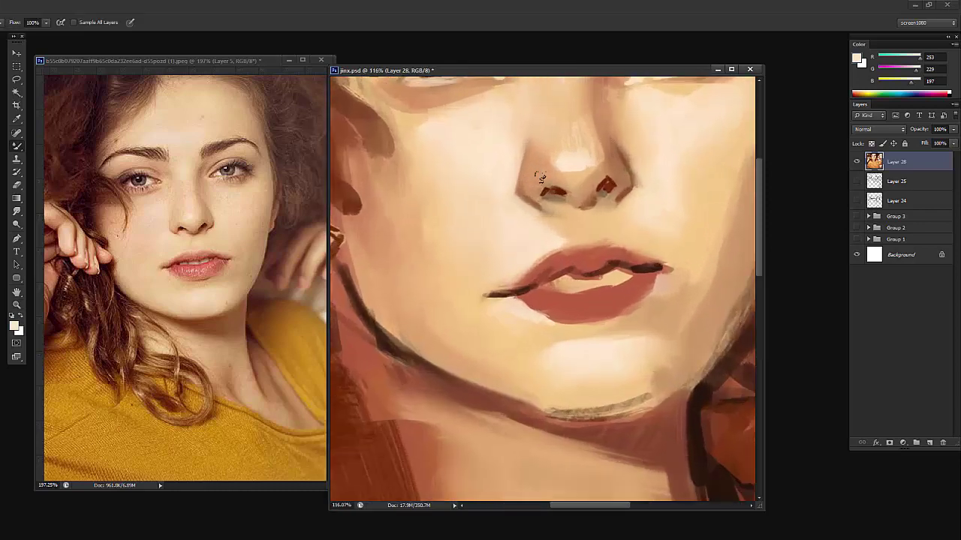
Refine the far nostril's edge with sampled reddish brown, and sample the dark brown of the lip line
key(b)
alt+click(597, 189)
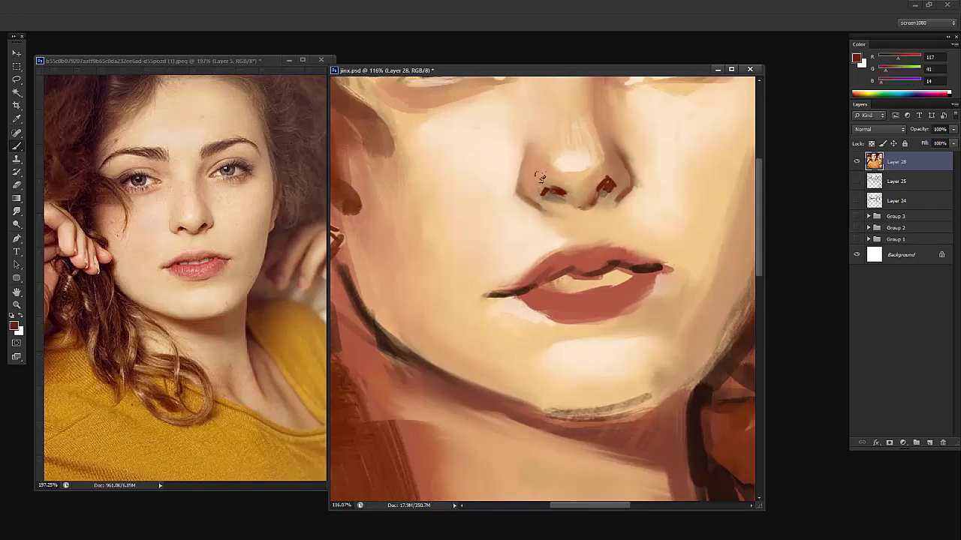
mouse_move(653, 180)
mouse_down()
mouse_move(634, 180)
mouse_move(654, 180)
mouse_up()
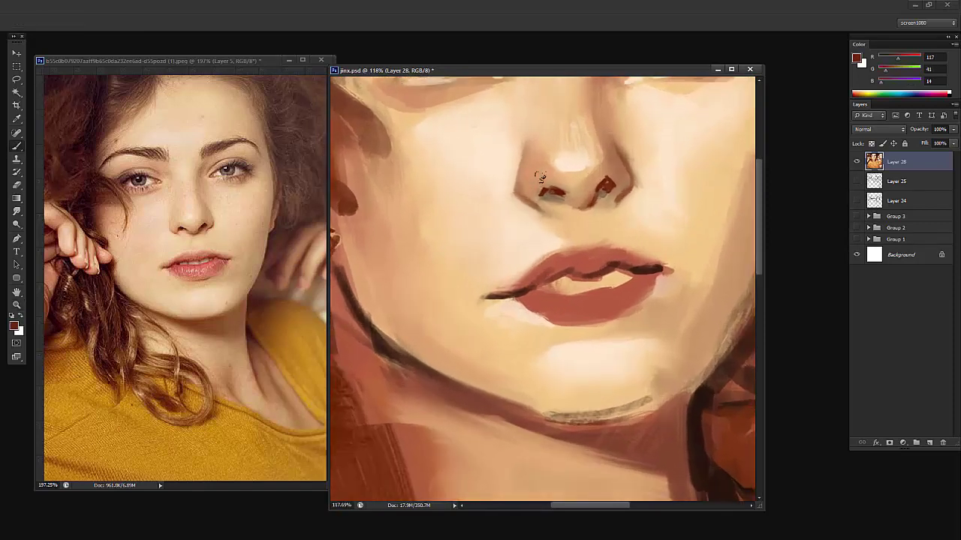
alt+click(641, 271)
Compare the whole painting with the reference photo and examine the eye and eyebrow on the face's shadow side
mouse_move(539, 177)
mouse_down()
mouse_move(486, 177)
mouse_move(539, 175)
mouse_up()
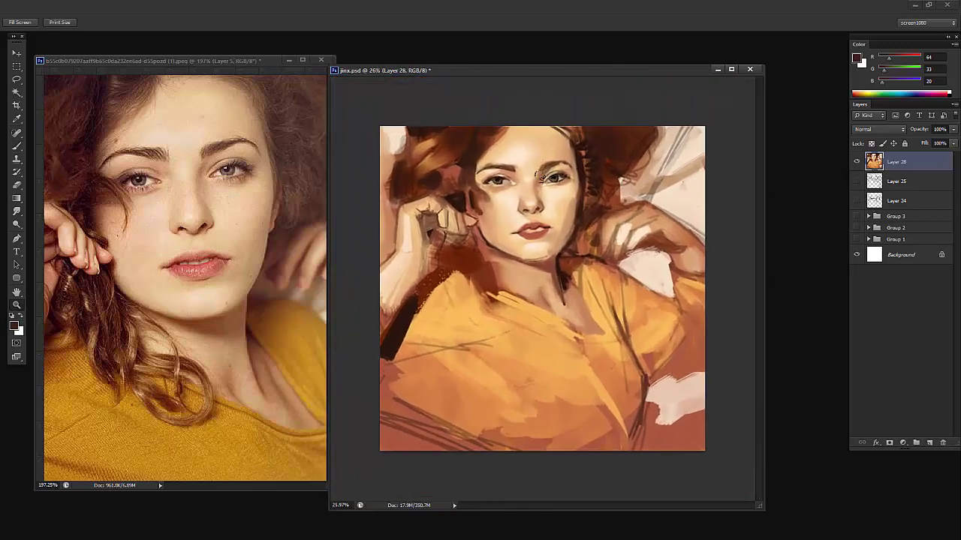
click(188, 225)
drag(187, 225, 157, 225)
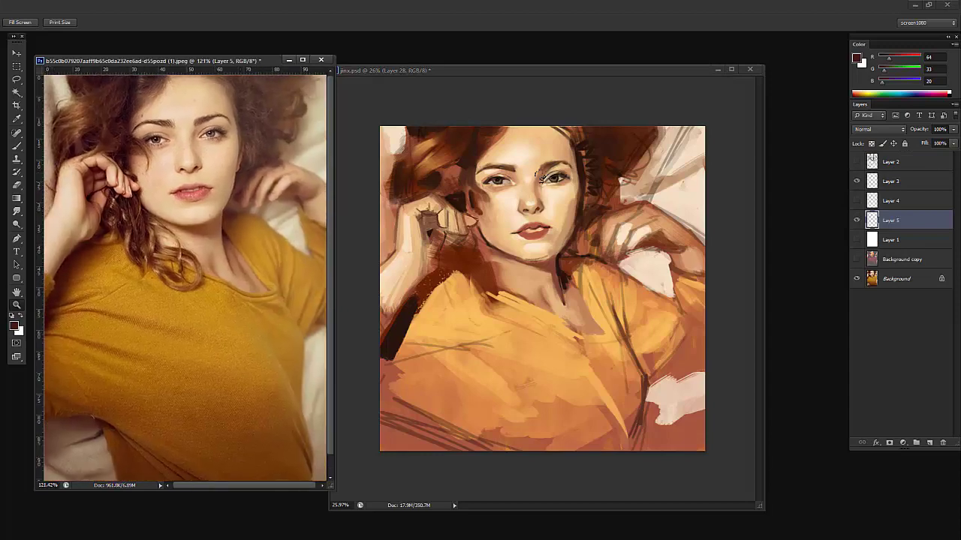
click(539, 176)
drag(621, 194, 639, 158)
drag(639, 264, 605, 267)
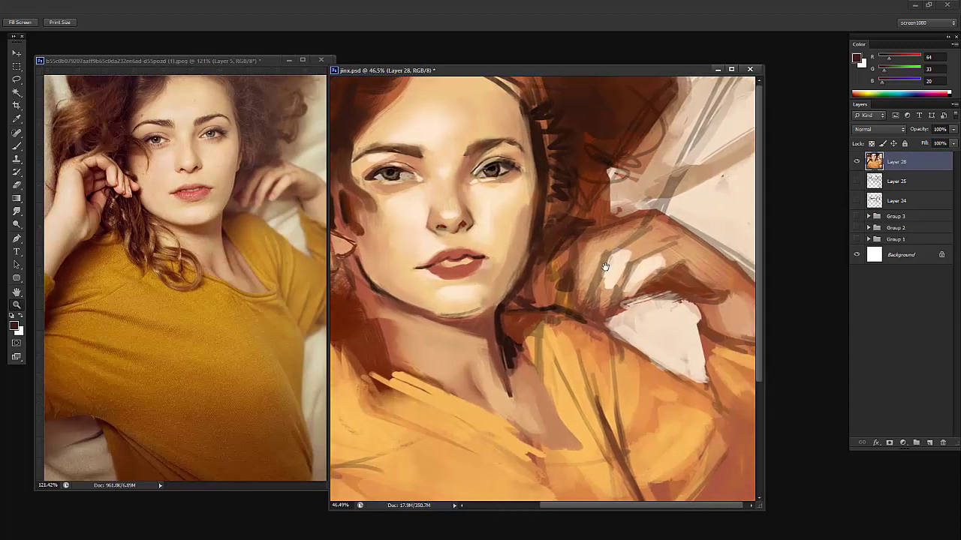
mouse_move(633, 182)
mouse_down()
mouse_move(600, 134)
mouse_move(590, 145)
mouse_move(602, 141)
mouse_up()
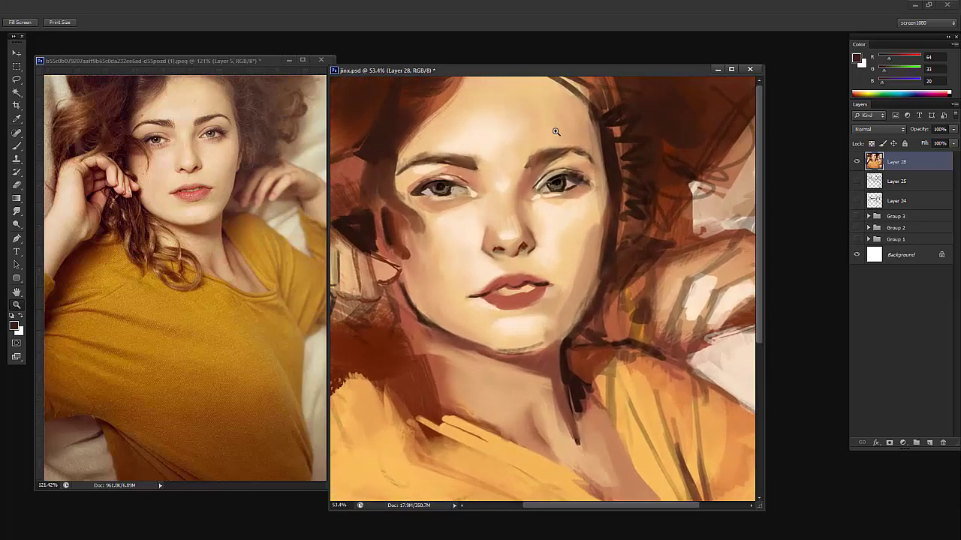
mouse_move(521, 164)
mouse_down()
mouse_move(540, 135)
mouse_move(514, 153)
mouse_move(544, 137)
mouse_move(542, 198)
mouse_up()
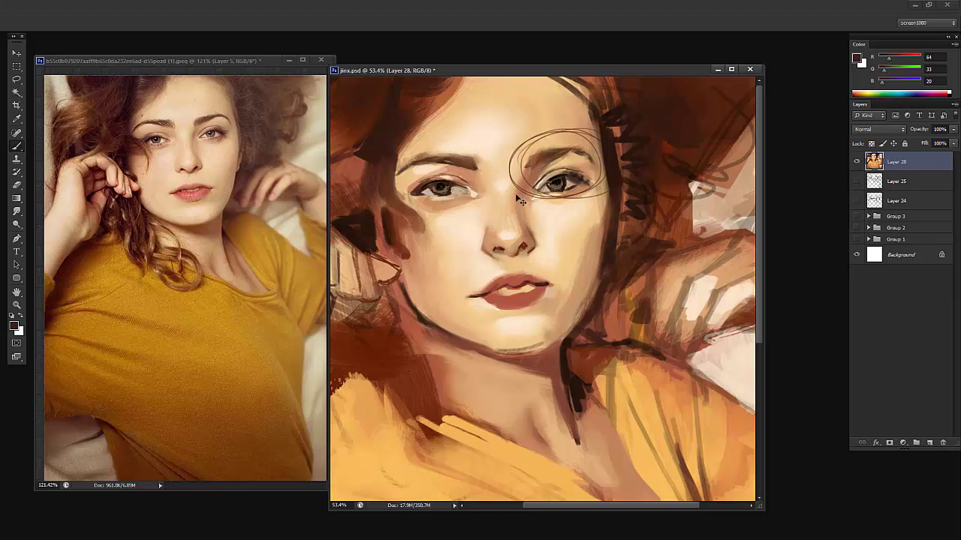
key(ctrl+z)
Cover the painting with a new white-filled layer at reduced opacity, and add a blank layer above it
key(ctrl+shift+alt+n)
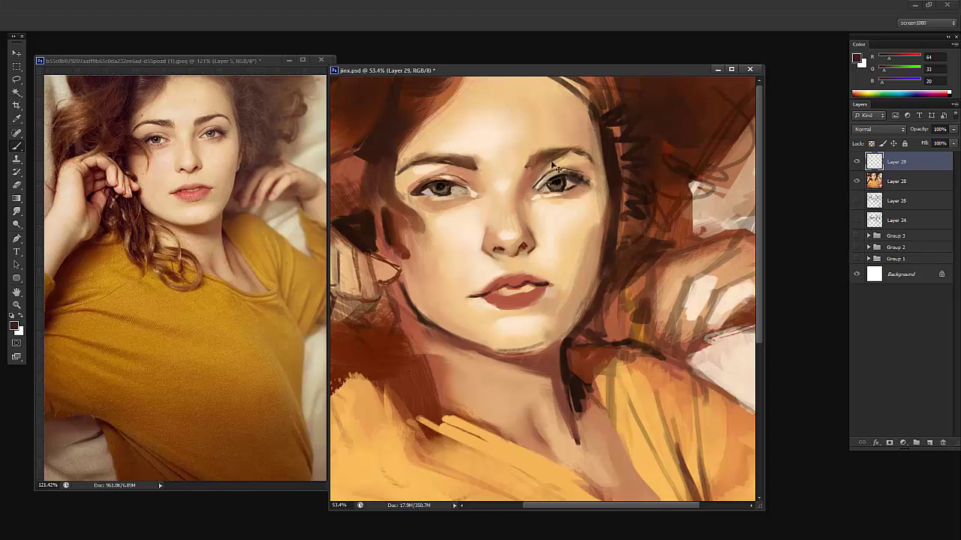
key(ctrl+BackSpace)
drag(917, 129, 927, 129)
key(ctrl+shift+alt+n)
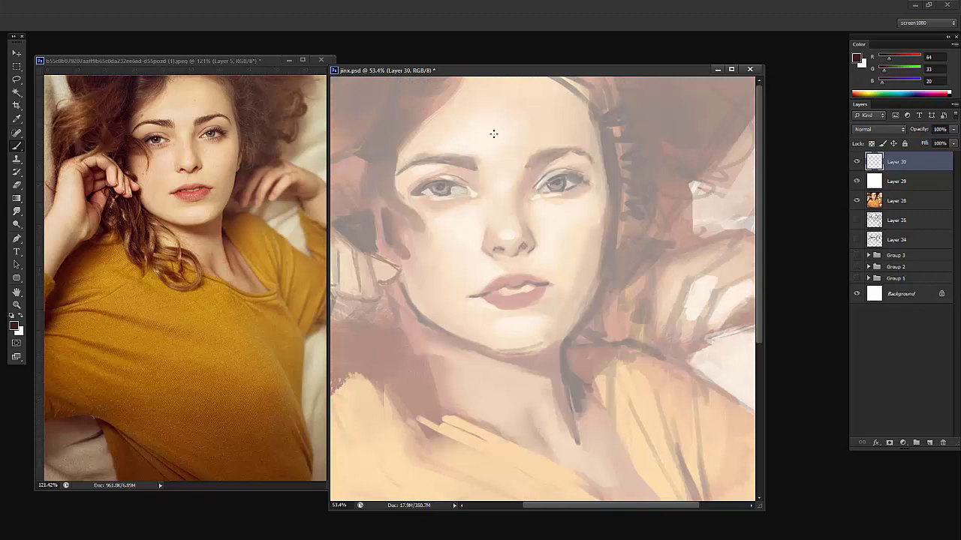
Sketch a centre line down the face with a crossing guideline below the eyebrows, and outline the eyebrow nearest the raised hand
drag(489, 90, 520, 334)
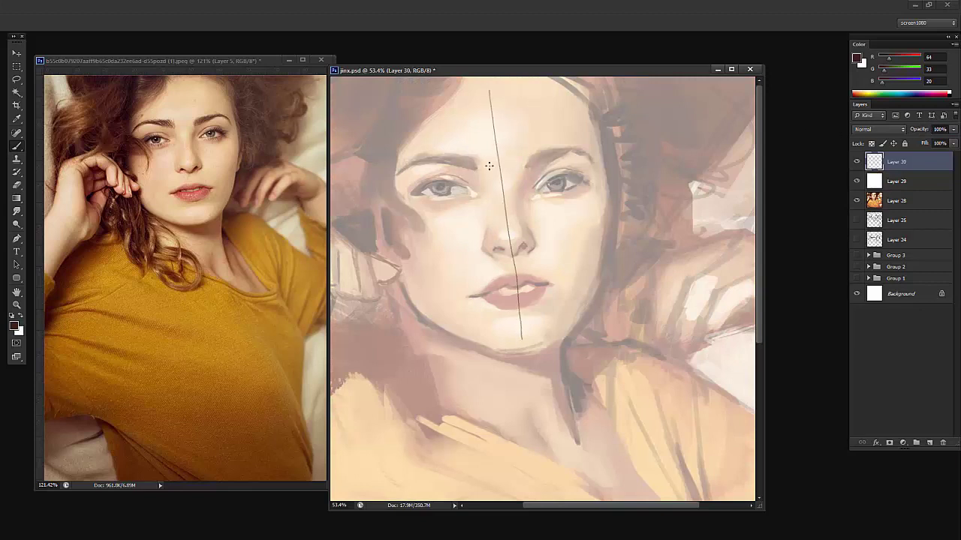
drag(485, 175, 592, 165)
mouse_move(393, 173)
mouse_down()
mouse_move(420, 156)
mouse_move(396, 172)
mouse_move(427, 156)
mouse_move(474, 167)
mouse_up()
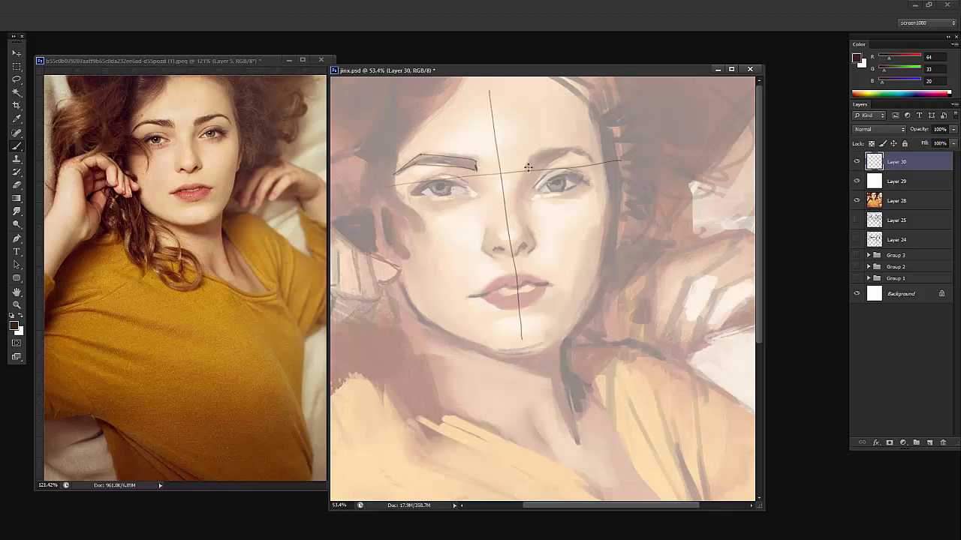
Draw a slanted guideline along the tops of the eyebrows and reinforce the guideline beneath them
drag(551, 129, 532, 182)
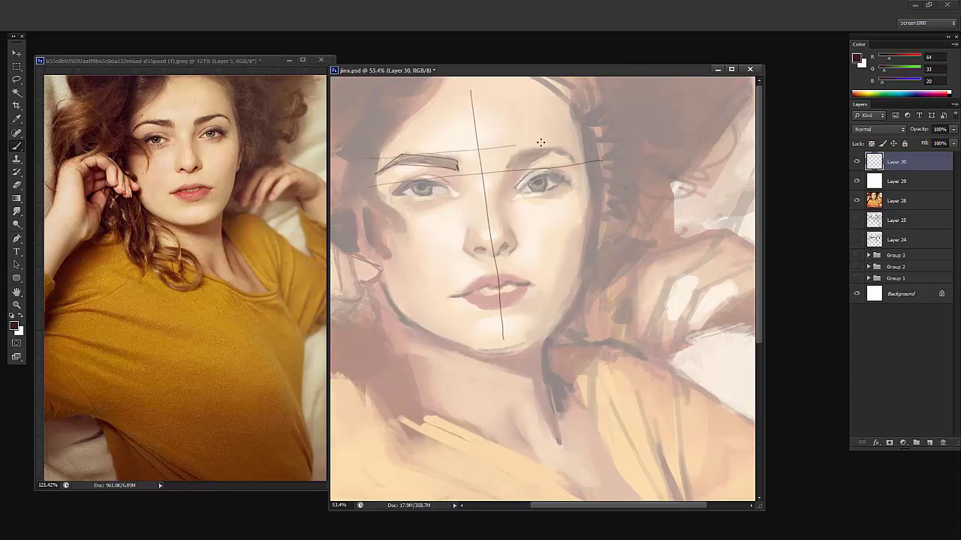
drag(367, 159, 549, 139)
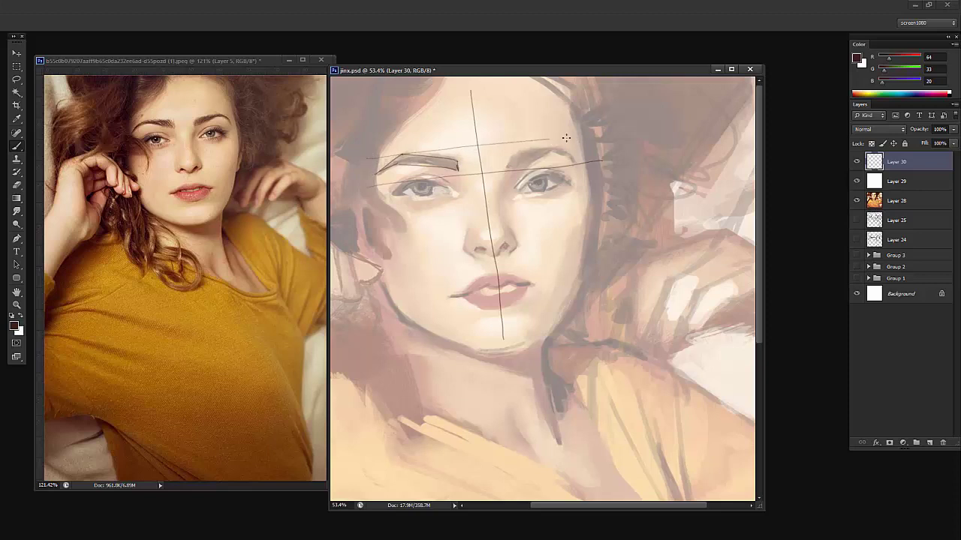
drag(369, 175, 574, 160)
Draw a box with crossed diagonals between the outlined eyebrow's inner end and the face's centre line
drag(493, 133, 525, 134)
drag(474, 163, 533, 143)
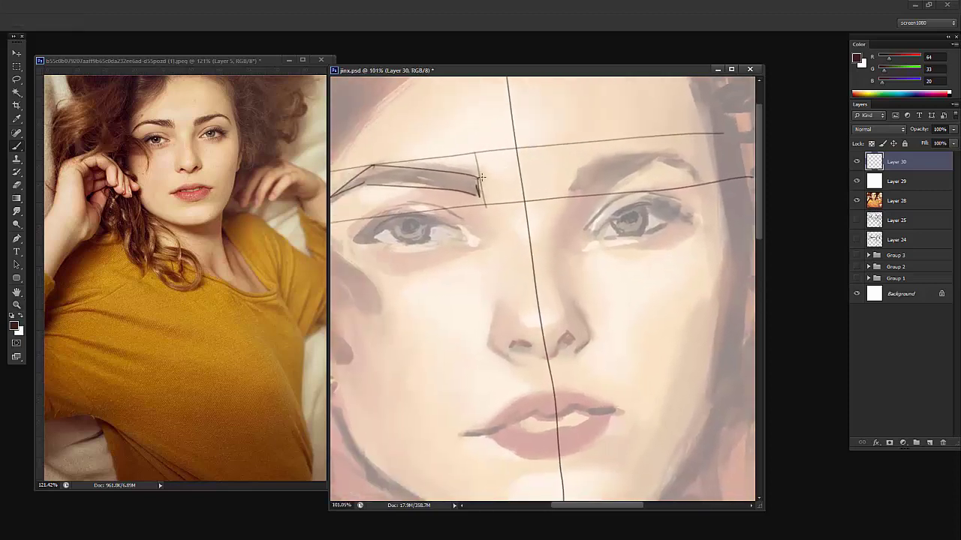
key(ctrl+z)
mouse_move(474, 153)
mouse_down()
mouse_move(480, 207)
mouse_move(475, 153)
mouse_move(486, 201)
mouse_up()
key(ctrl+z)
mouse_move(515, 148)
mouse_down()
mouse_move(523, 214)
mouse_move(513, 150)
mouse_move(482, 201)
mouse_up()
drag(477, 154, 519, 201)
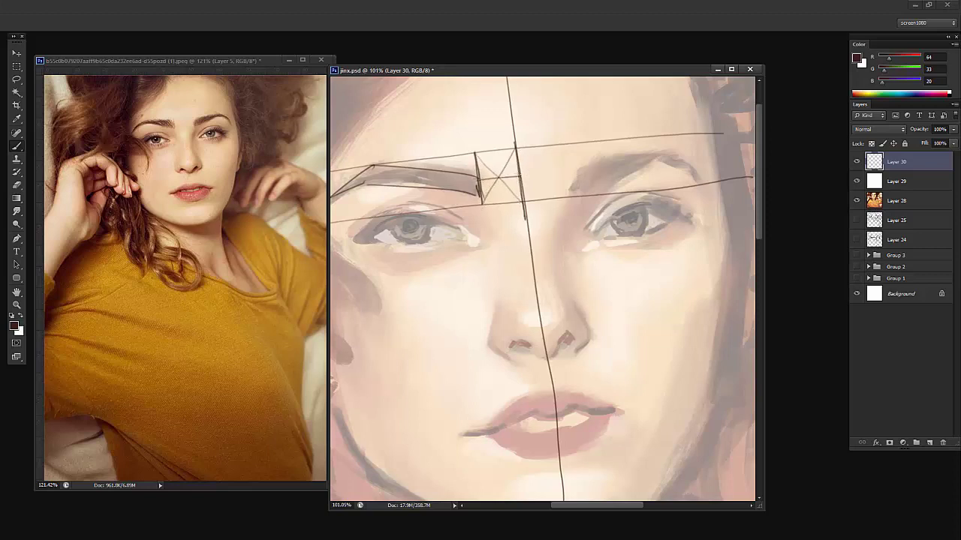
Mirror the box's diagonal across the face's centre line and draw a bold upright mark for the other eyebrow's inner end
mouse_move(484, 201)
mouse_down()
mouse_move(559, 148)
mouse_move(550, 144)
mouse_move(561, 197)
mouse_up()
mouse_move(555, 154)
mouse_down()
mouse_move(563, 200)
mouse_move(599, 186)
mouse_up()
right_click(580, 180)
mouse_move(555, 136)
mouse_down()
mouse_move(528, 199)
mouse_move(553, 147)
mouse_move(482, 206)
mouse_up()
key(ctrl+alt+z)
key(ctrl+alt+z)
key(ctrl+alt+z)
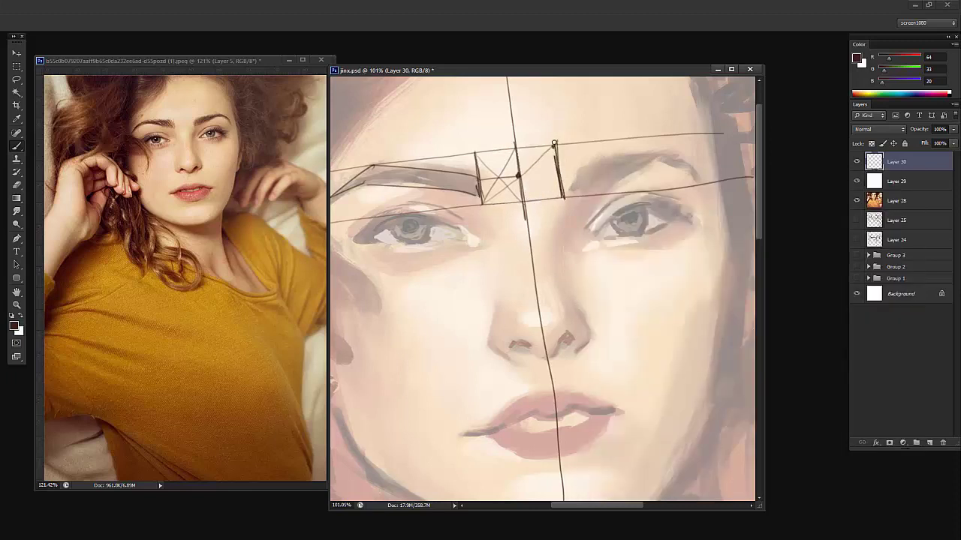
mouse_move(554, 142)
mouse_down()
mouse_move(562, 198)
mouse_move(601, 193)
mouse_move(568, 168)
mouse_up()
right_click(600, 174)
drag(642, 145, 602, 155)
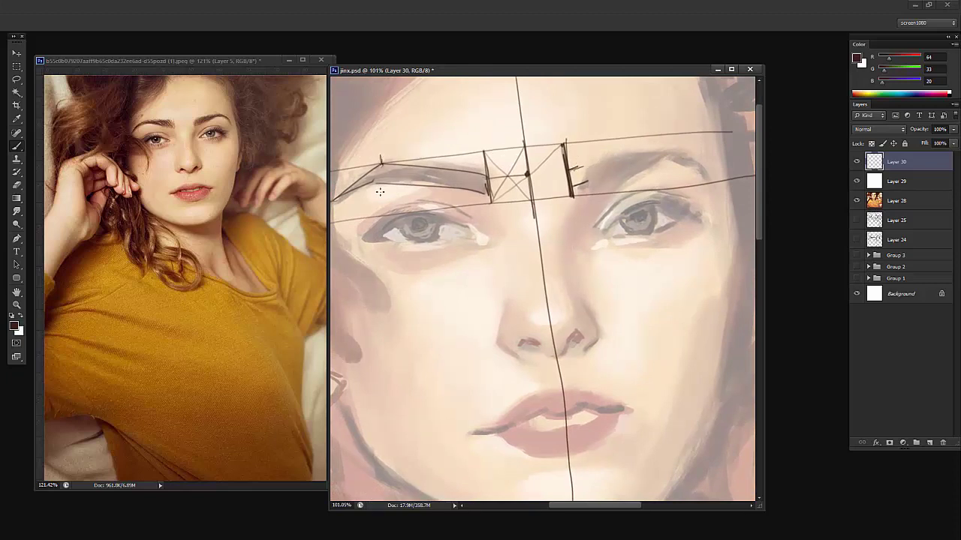
Drop a guideline through the arch of each eyebrow and draw the upper edge of the unoutlined eyebrow up to its arch
drag(381, 158, 386, 216)
drag(670, 134, 676, 185)
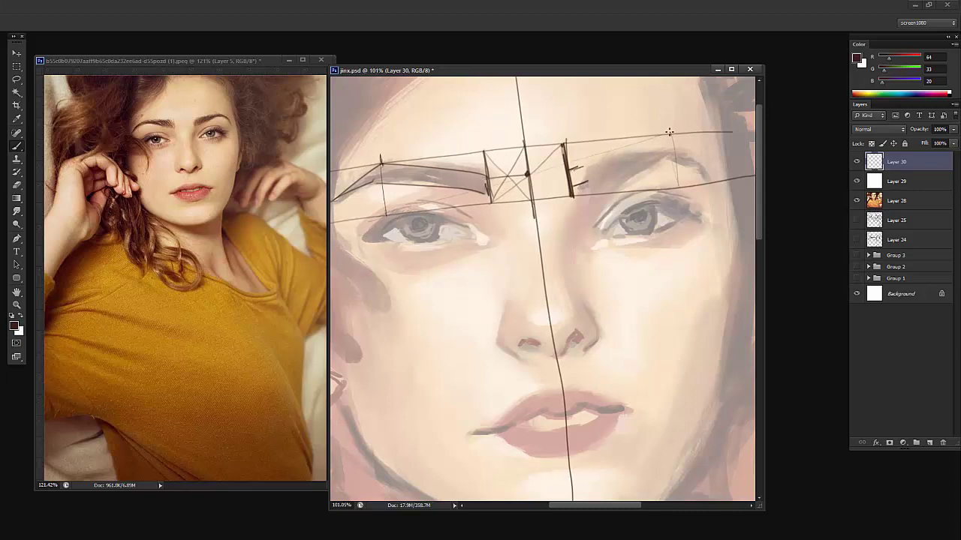
right_click(621, 165)
click(582, 164)
drag(572, 168, 668, 137)
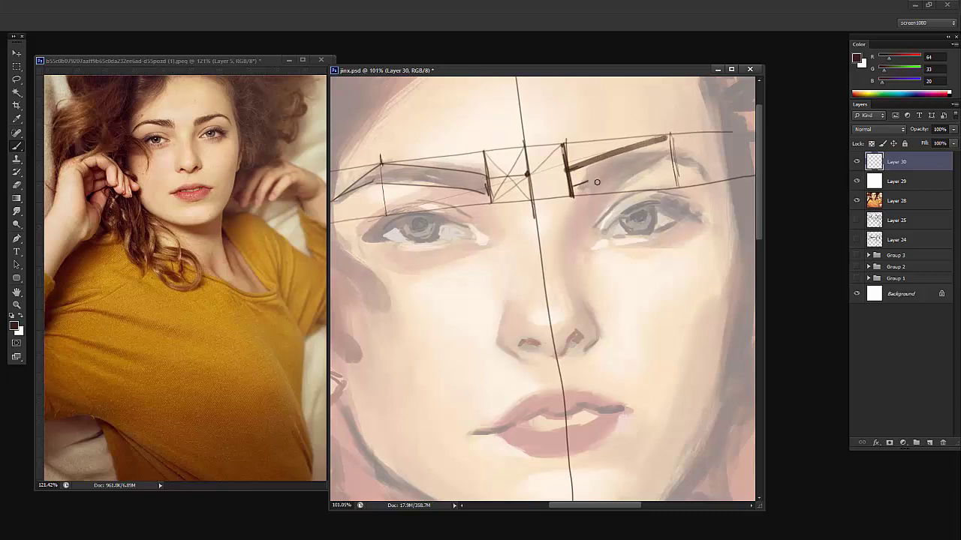
Sketch the lower edge and the downward tail of the second eyebrow outline
drag(574, 184, 670, 150)
key(ctrl+z)
mouse_move(598, 177)
mouse_down()
mouse_move(674, 152)
mouse_move(577, 186)
mouse_up()
mouse_move(691, 162)
mouse_down()
mouse_move(716, 165)
mouse_move(686, 141)
mouse_move(646, 303)
mouse_up()
key(z)
key(ctrl+z)
drag(694, 153, 698, 155)
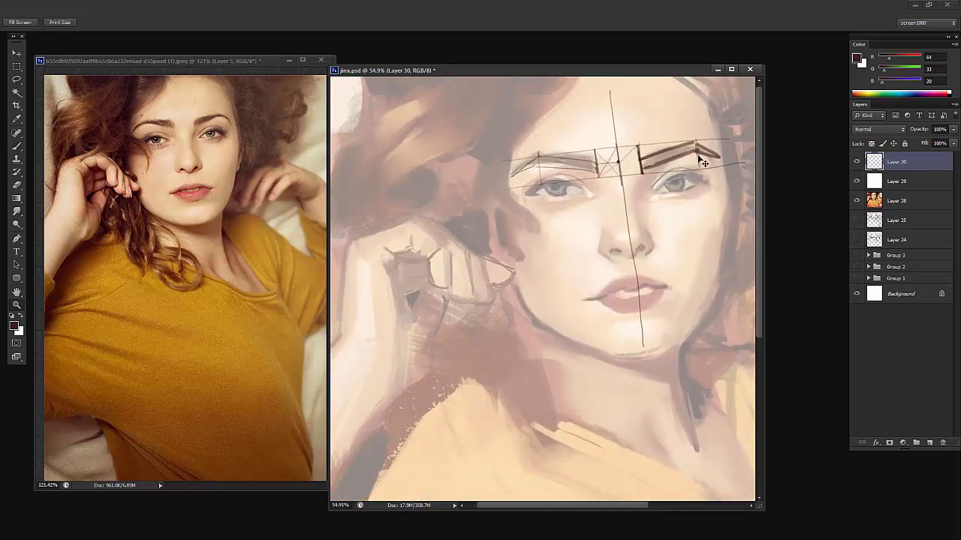
Erase the guidelines and the first eyebrow's outline, and adjust the remaining eyebrow outline with Free Transform
key(e)
mouse_move(603, 86)
mouse_down()
mouse_move(602, 140)
mouse_move(529, 136)
mouse_move(572, 156)
mouse_move(580, 133)
mouse_move(625, 145)
mouse_move(721, 115)
mouse_move(729, 133)
mouse_move(677, 121)
mouse_move(621, 148)
mouse_move(654, 154)
mouse_move(666, 184)
mouse_move(741, 174)
mouse_move(612, 186)
mouse_move(612, 145)
mouse_move(634, 332)
mouse_move(638, 214)
mouse_move(673, 187)
mouse_move(617, 167)
mouse_up()
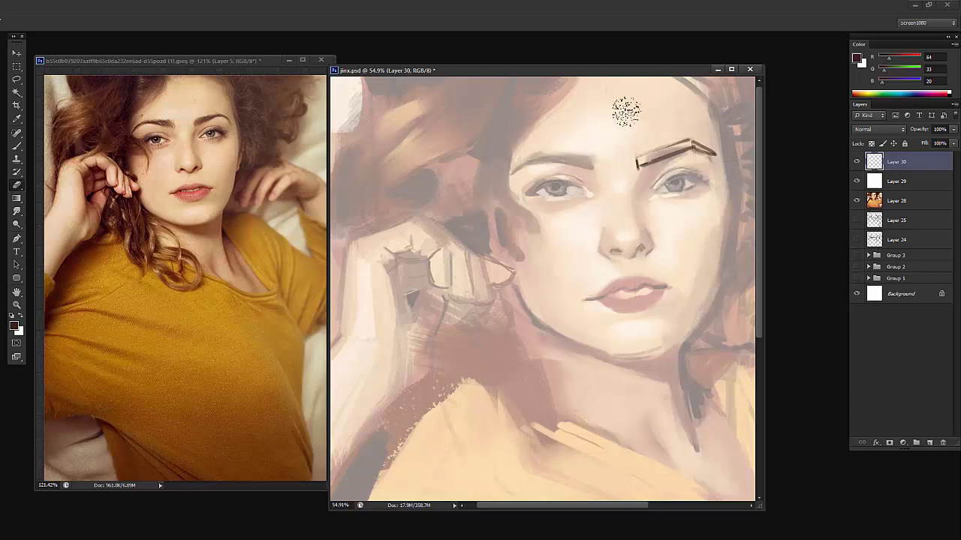
key(ctrl+t)
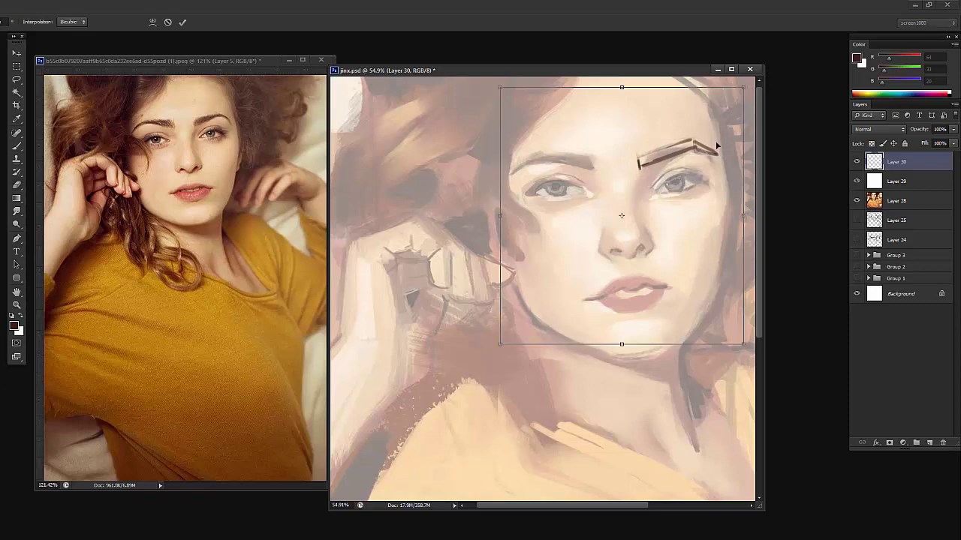
drag(741, 98, 710, 140)
key(Return)
Hide the white overlay layer and add a new blank layer directly above it
click(856, 181)
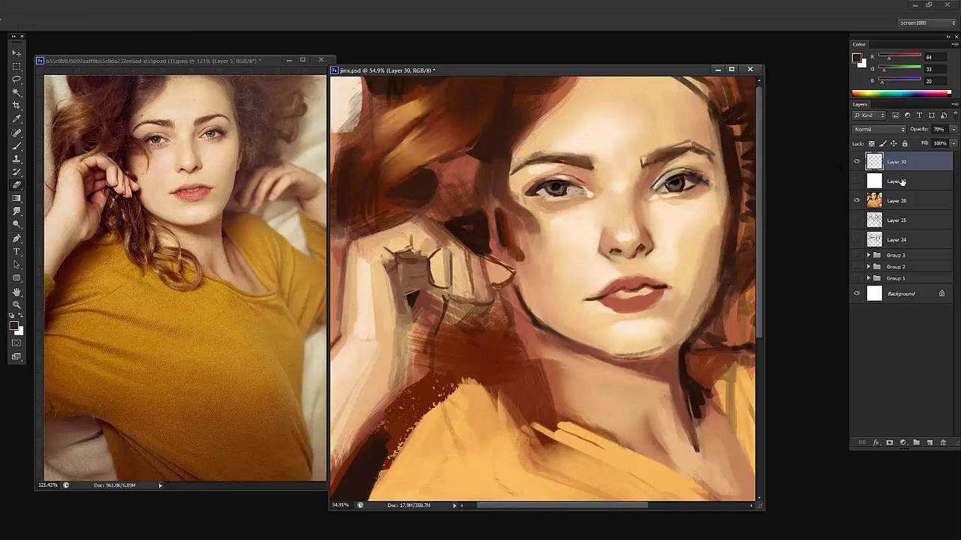
click(902, 187)
key(ctrl+shift+alt+n)
Paint the inner end and body of the outlined eyebrow up to its arch with brown tones sampled from the painting
drag(691, 123, 753, 122)
key(b)
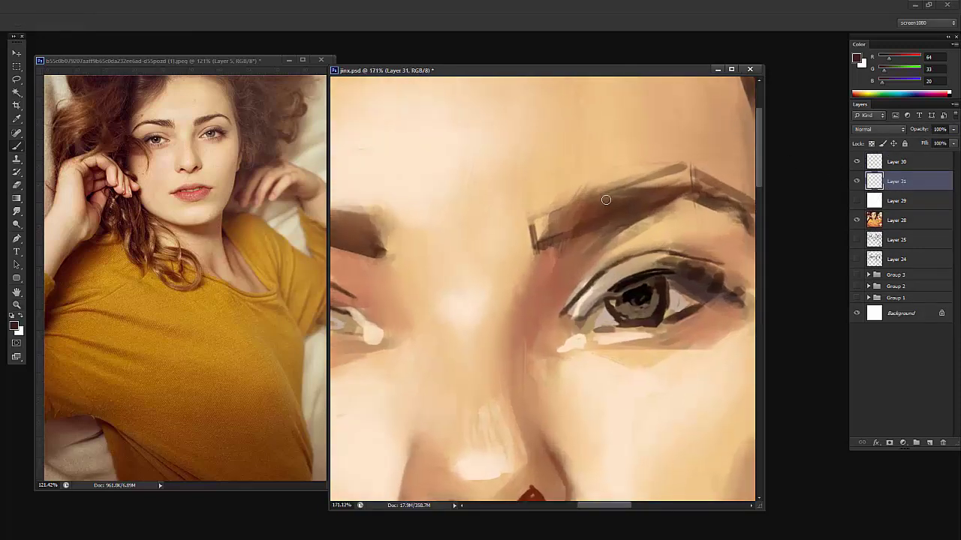
right_click(610, 198)
alt+click(570, 218)
mouse_move(540, 221)
mouse_down()
mouse_move(544, 237)
mouse_move(554, 233)
mouse_up()
alt+click(635, 193)
drag(629, 192, 670, 173)
mouse_move(652, 188)
mouse_down()
mouse_move(692, 174)
mouse_move(614, 180)
mouse_move(677, 193)
mouse_move(663, 184)
mouse_up()
Refine the edges of the repainted eyebrow with sampled skin and brow colours
alt+click(626, 189)
alt+click(624, 168)
alt+click(644, 174)
mouse_move(609, 156)
mouse_down()
mouse_move(624, 162)
mouse_move(547, 206)
mouse_move(458, 209)
mouse_move(487, 212)
mouse_move(460, 233)
mouse_up()
alt+click(589, 199)
alt+click(506, 209)
scroll(544, 172, down, 5)
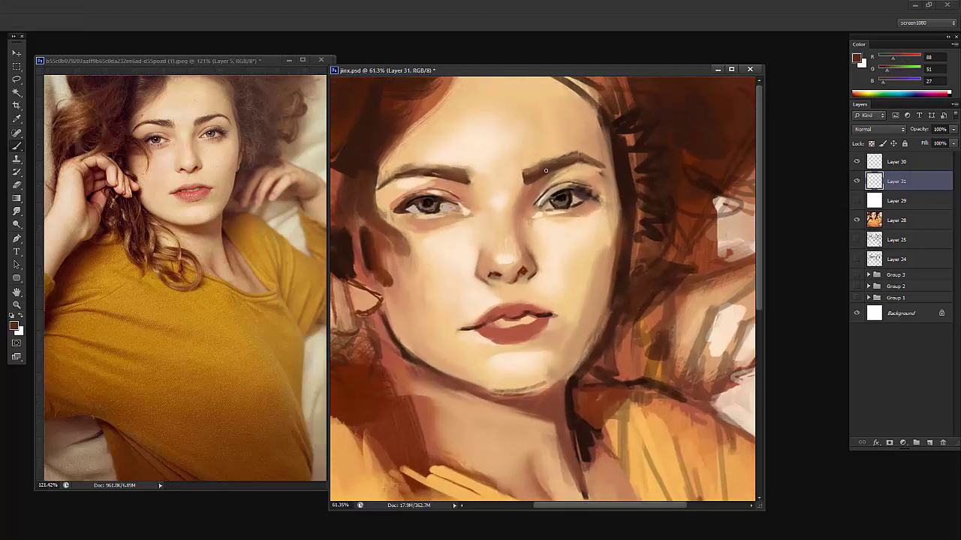
Erase the leftover outline marks beside the eyebrow's inner end and delete the guideline layer, keeping the repainted eyebrow layer visible
alt+click(524, 182)
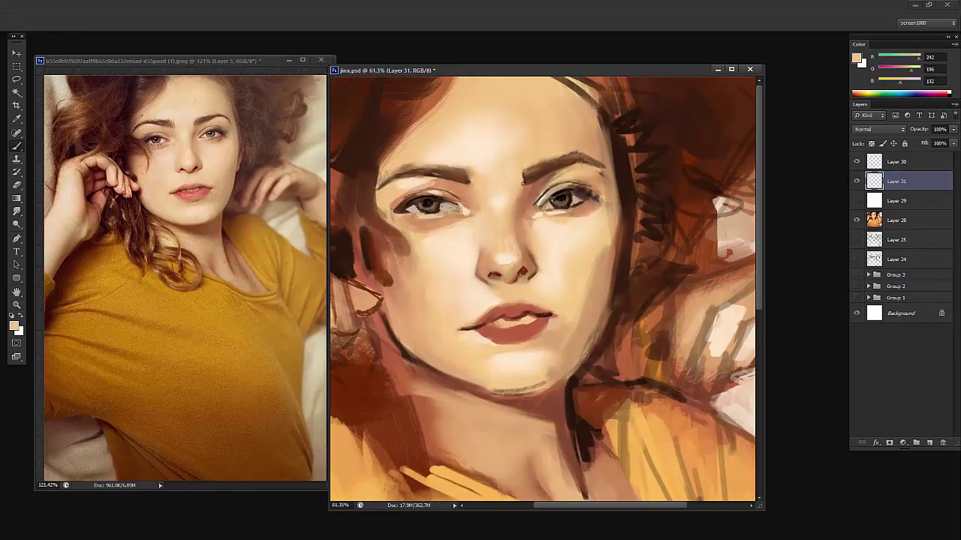
click(892, 163)
key(e)
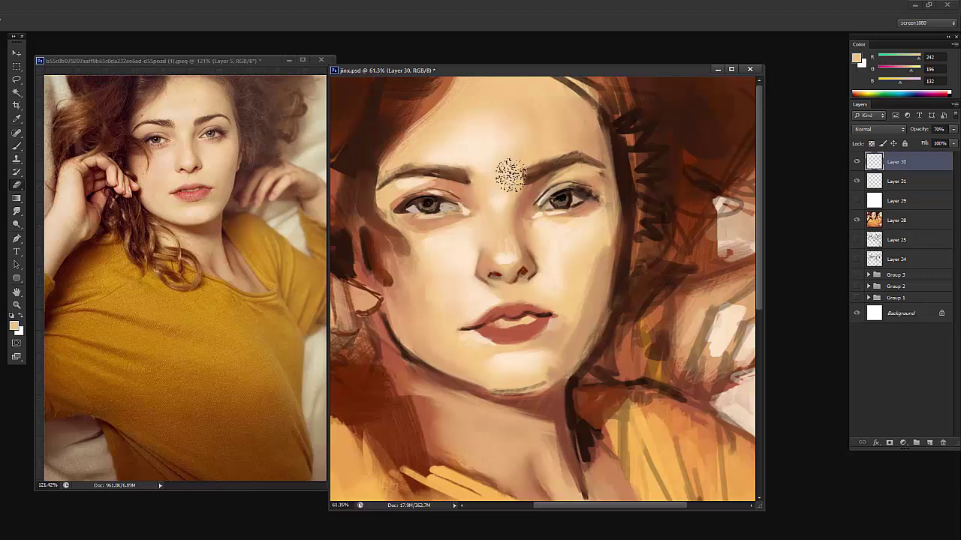
drag(511, 175, 508, 196)
drag(593, 207, 537, 218)
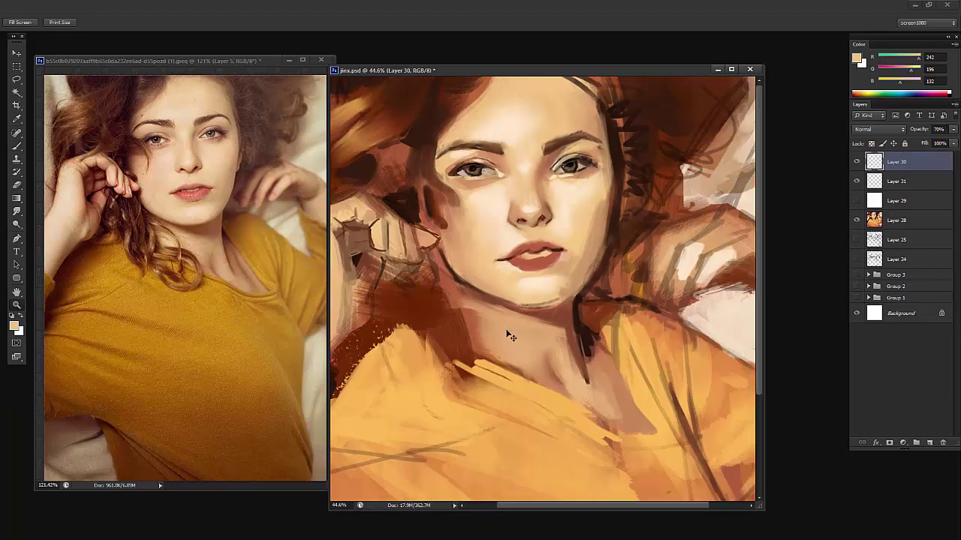
drag(530, 318, 477, 329)
key(Delete)
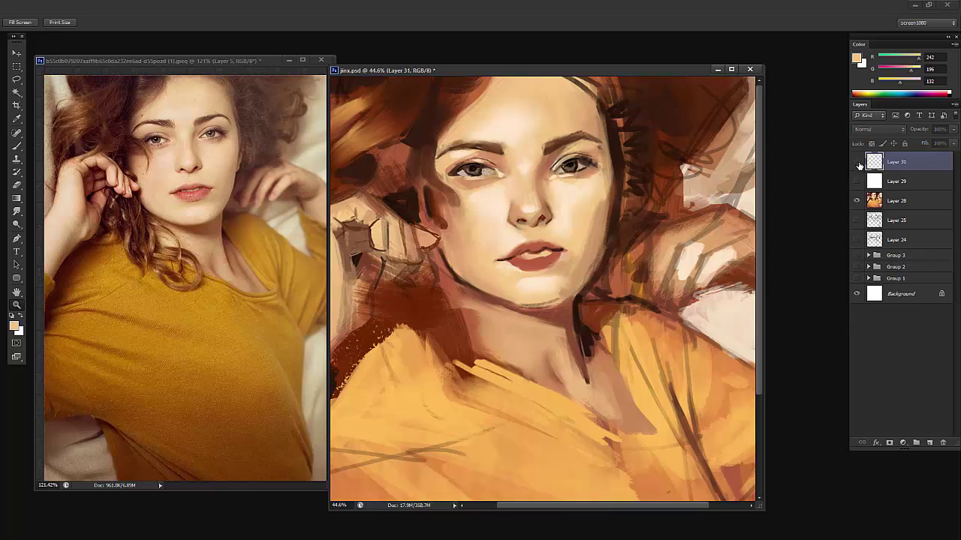
click(857, 161)
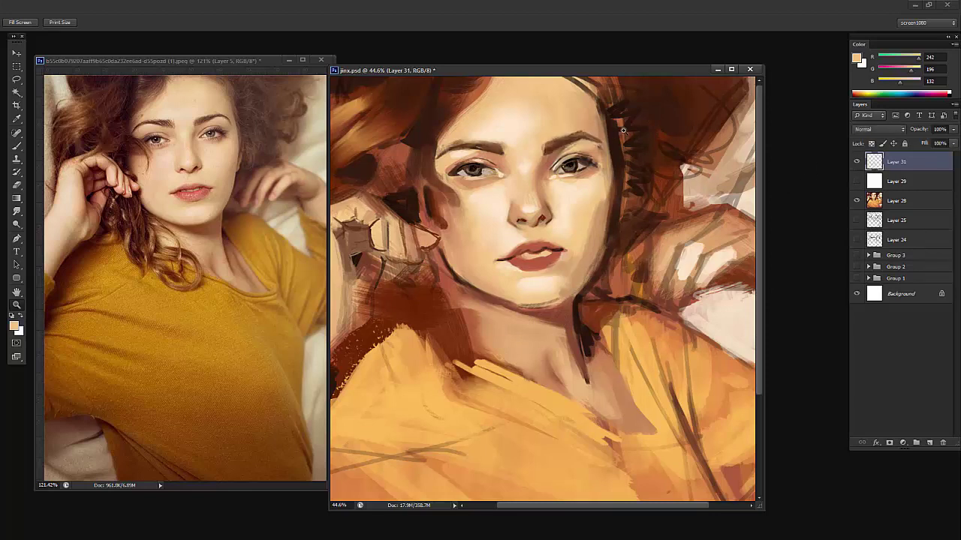
key(e)
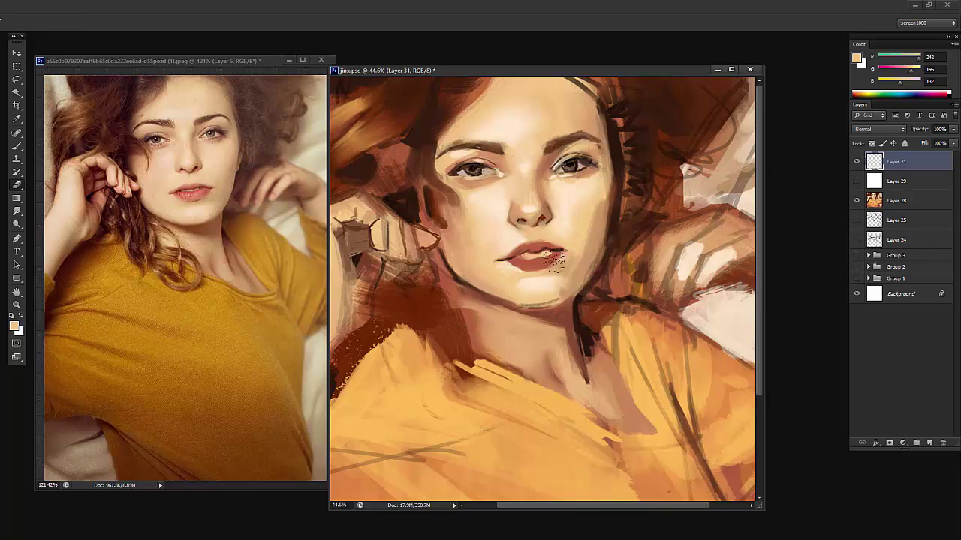
key(z)
drag(644, 122, 605, 129)
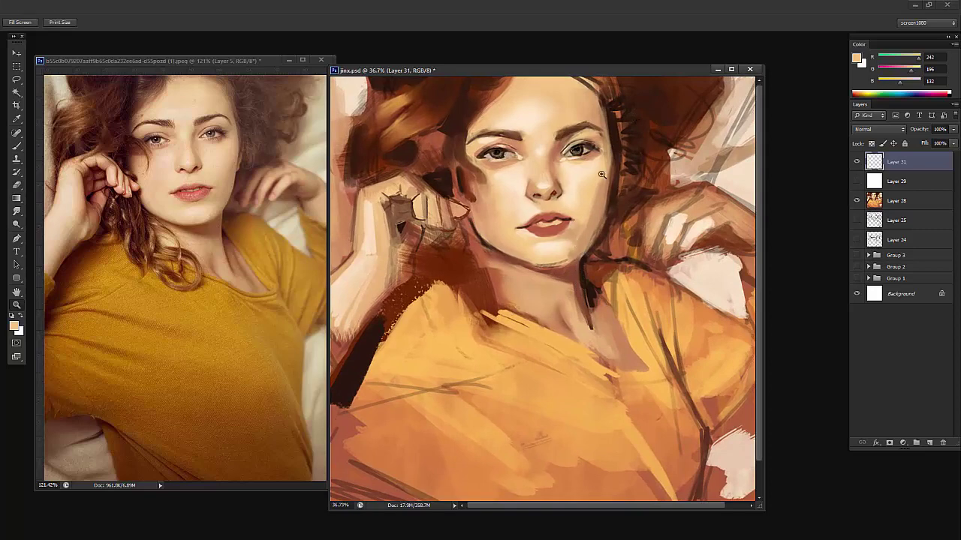
key(e)
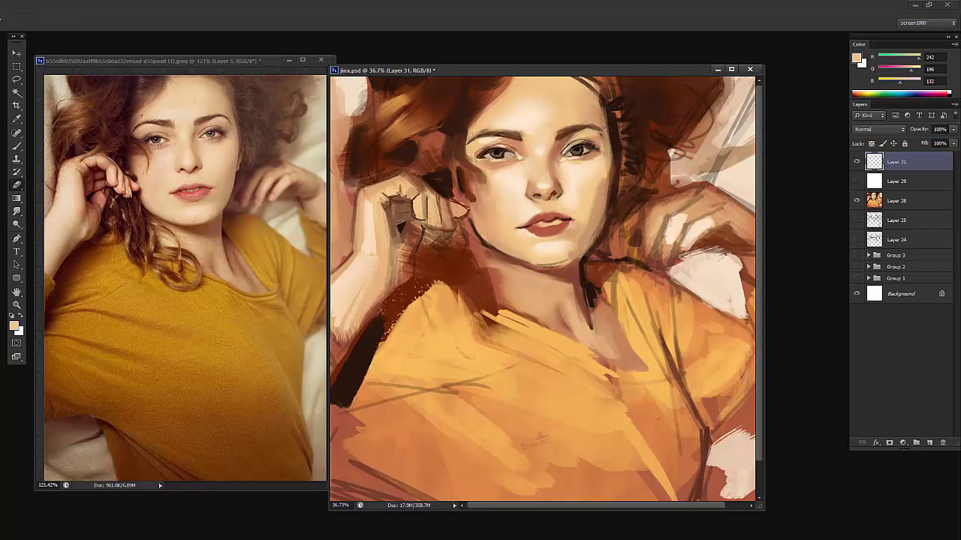
drag(628, 104, 523, 335)
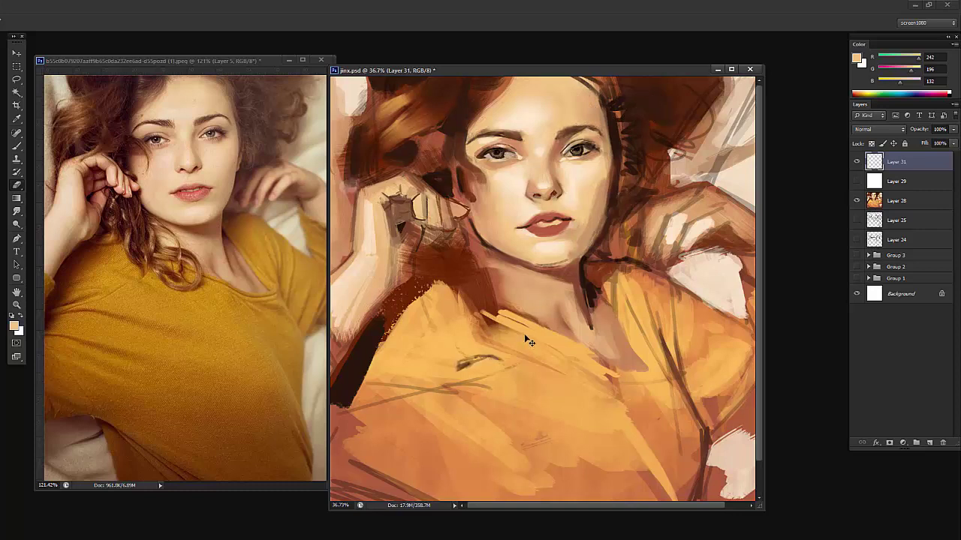
key(ctrl+z)
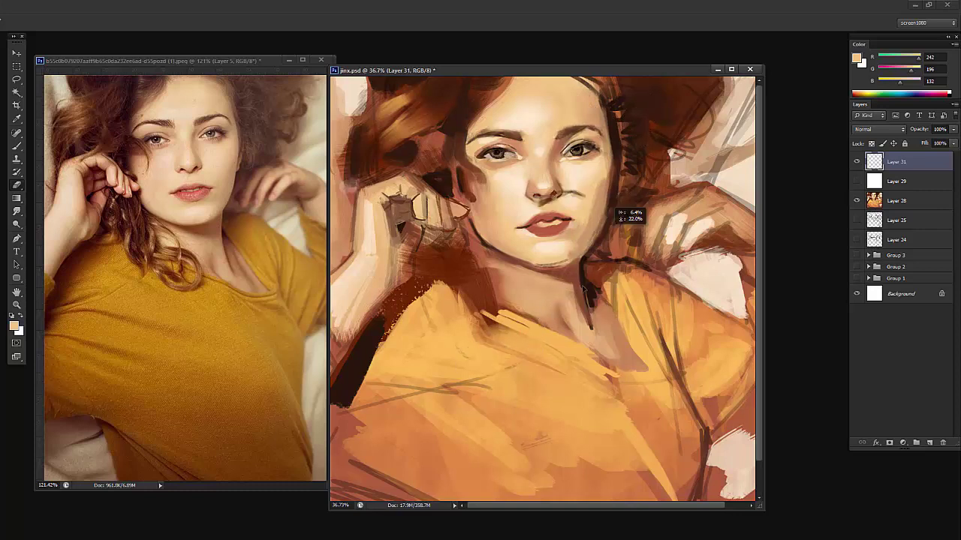
Touch up the repainted eyebrow's tail with sampled brown and clean the surrounding temple with sampled skin tones
drag(622, 102, 683, 105)
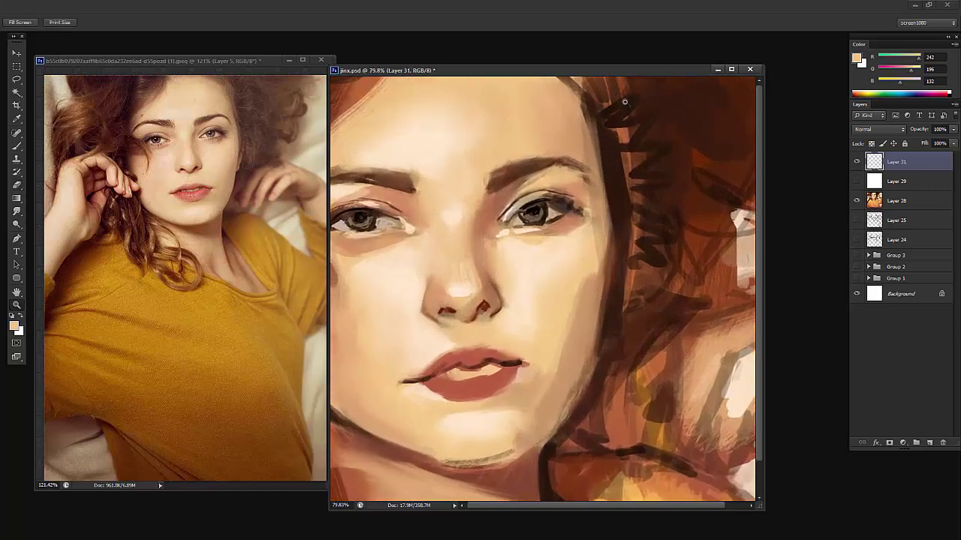
key(b)
alt+click(561, 156)
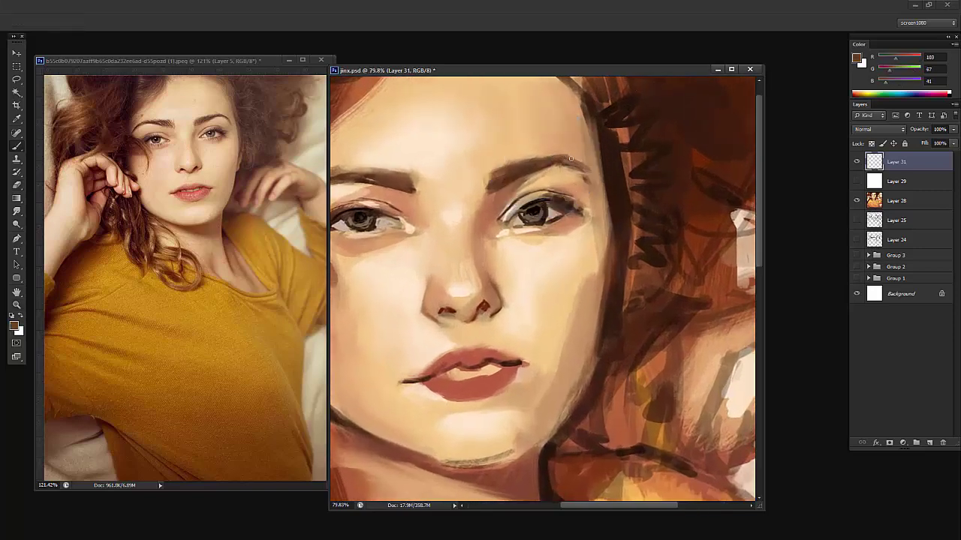
drag(589, 176, 588, 180)
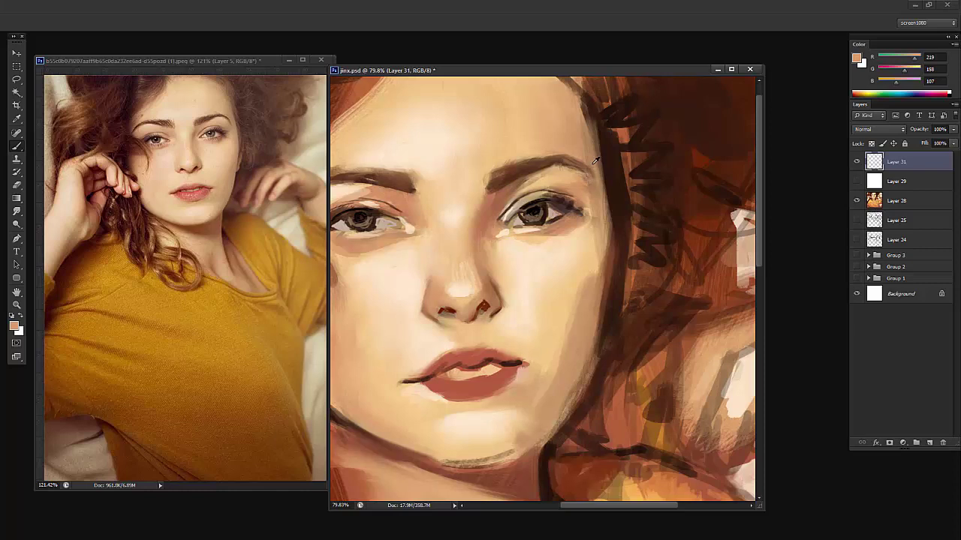
alt+click(595, 161)
scroll(605, 142, down, 2)
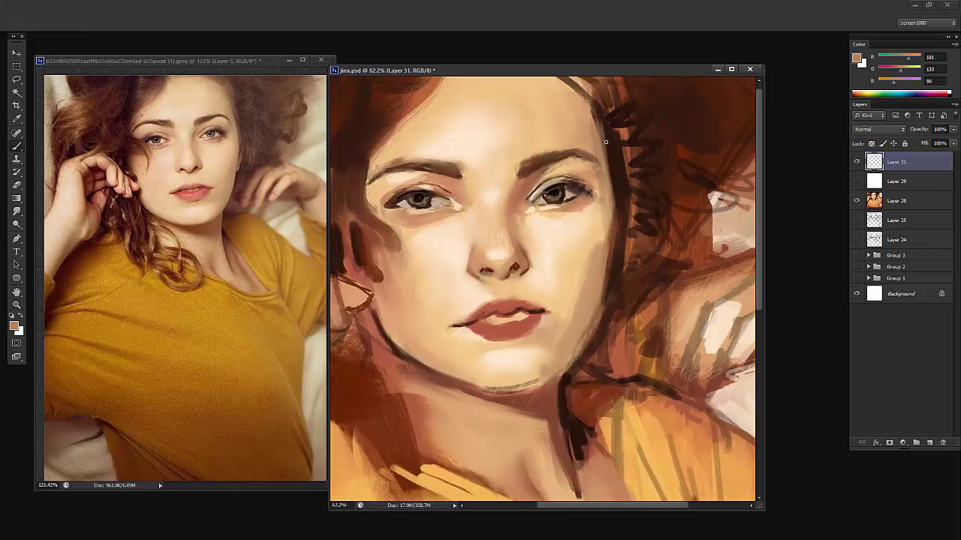
alt+click(621, 196)
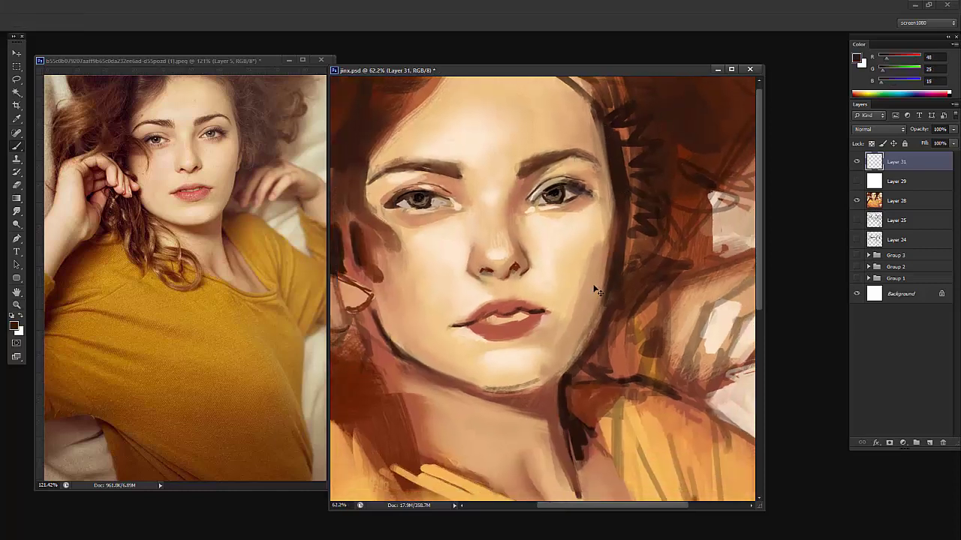
Merge the eyebrow, white overlay and painting layers, and blend the cheek, chin and jaw shading with the Mixer Brush
shift+click(904, 199)
key(ctrl+e)
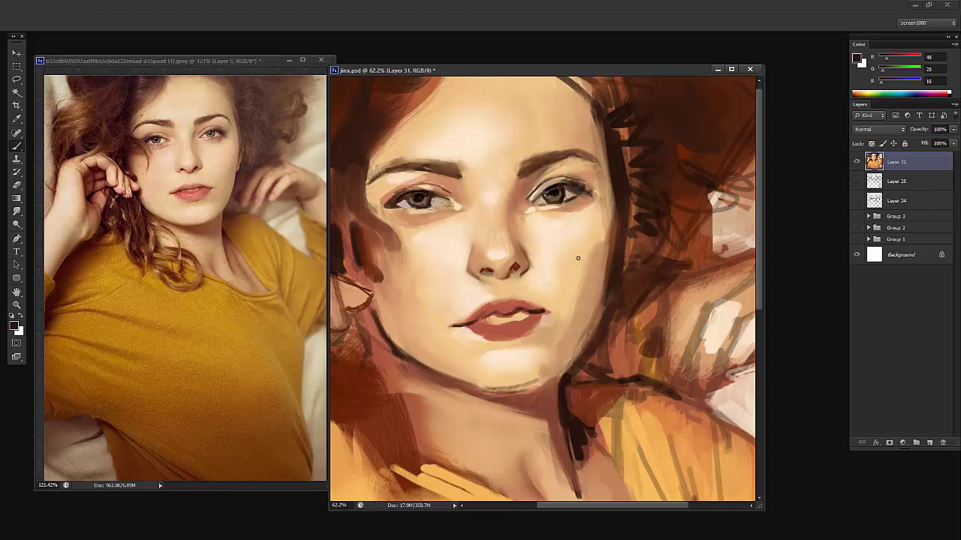
key(shift+b)
key(shift+b)
key(shift+b)
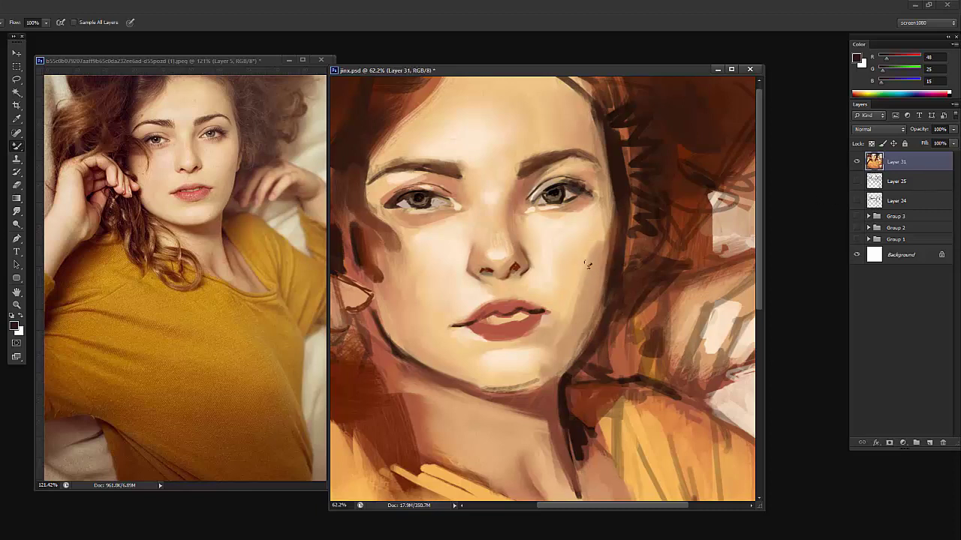
right_click(599, 251)
click(582, 268)
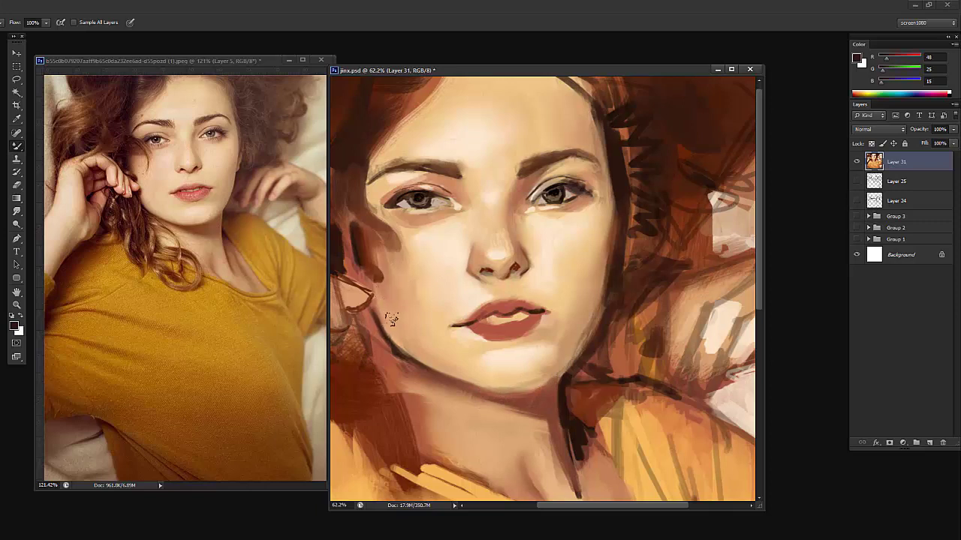
drag(380, 290, 457, 297)
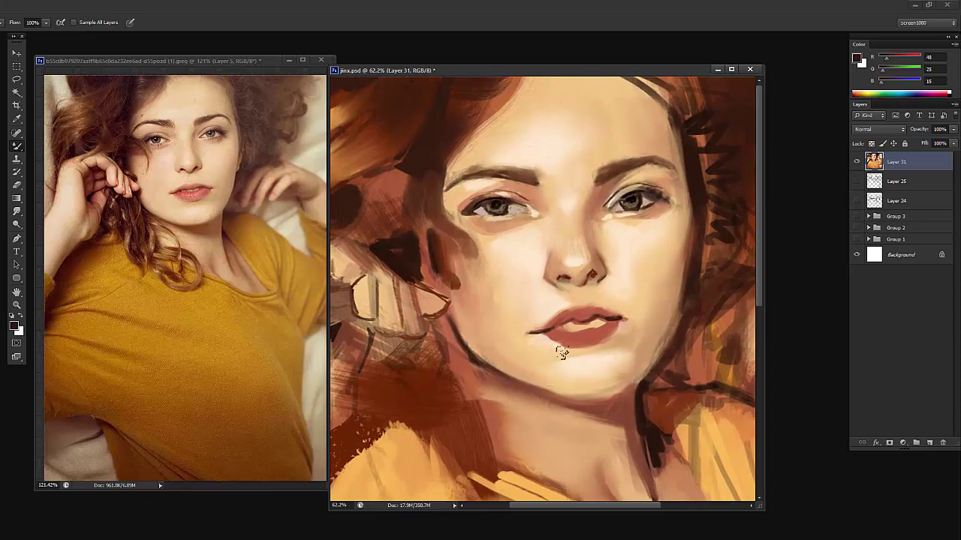
Flip the canvas horizontally to check the portrait in mirror view
key(z)
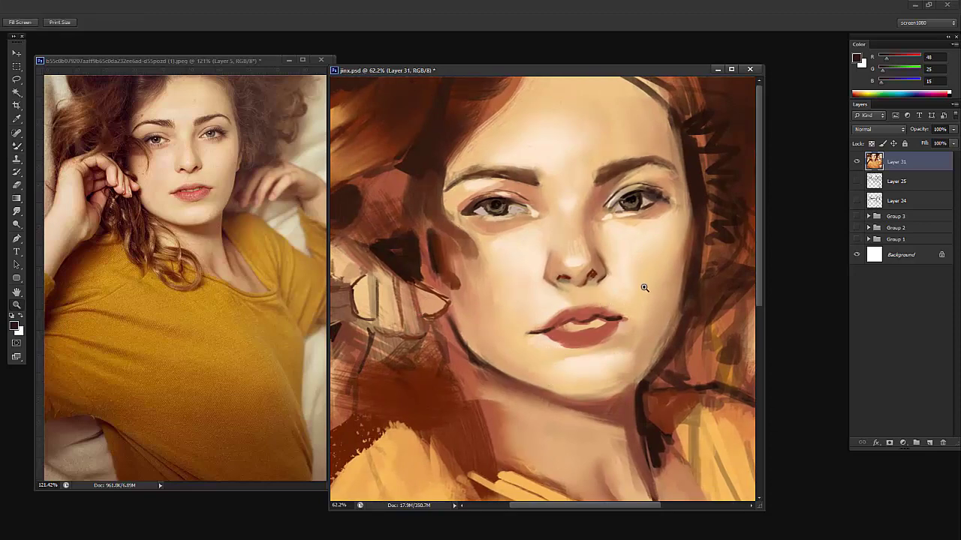
drag(632, 283, 606, 287)
key(ctrl+shift+h)
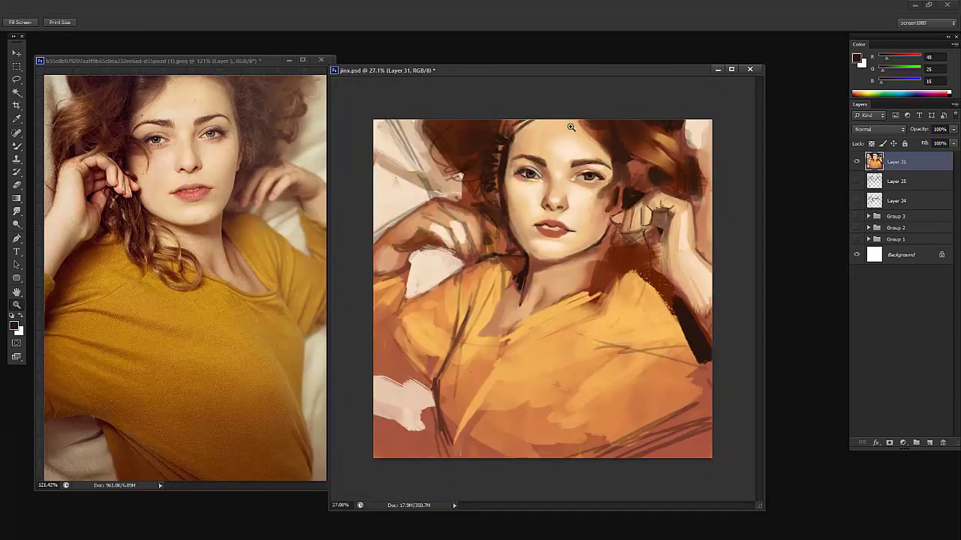
drag(554, 130, 590, 136)
Cover the mirrored painting with a new white-filled layer at reduced opacity, and add a blank layer on top
key(ctrl+shift+alt+n)
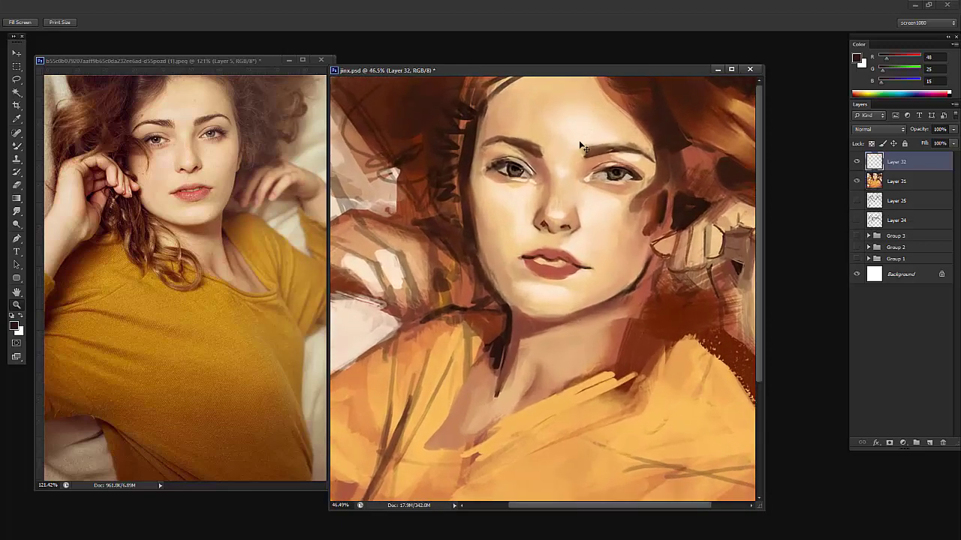
key(ctrl+BackSpace)
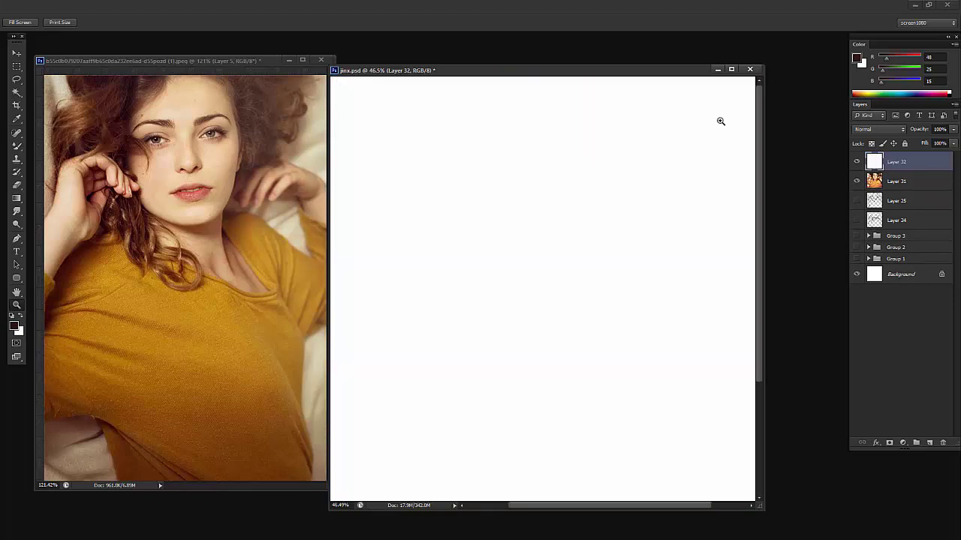
drag(921, 133, 896, 133)
key(ctrl+shift+alt+n)
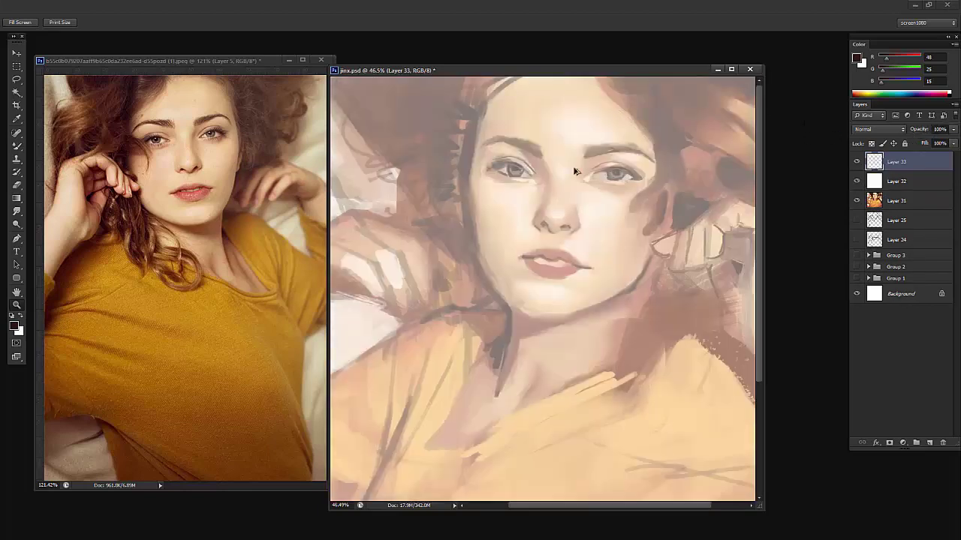
Reset the colours to black and white and choose the 102 px round brush preset with 100% hardness at a very small size
key(b)
key(d)
right_click(582, 171)
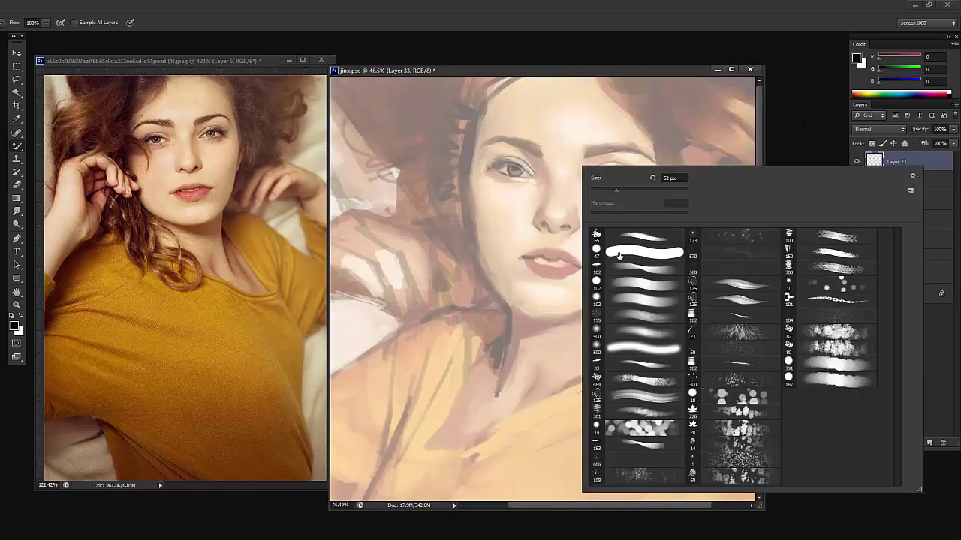
click(615, 279)
drag(599, 193, 593, 192)
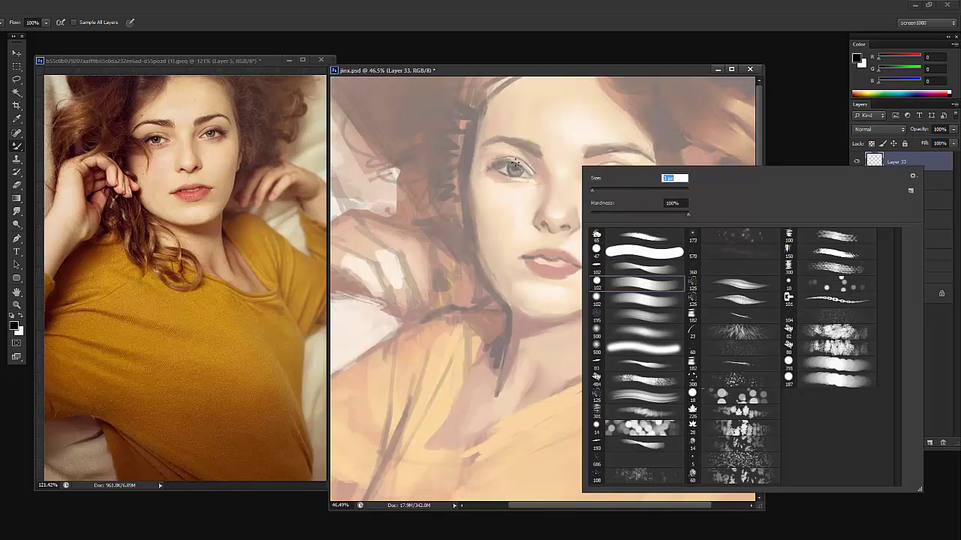
key(Return)
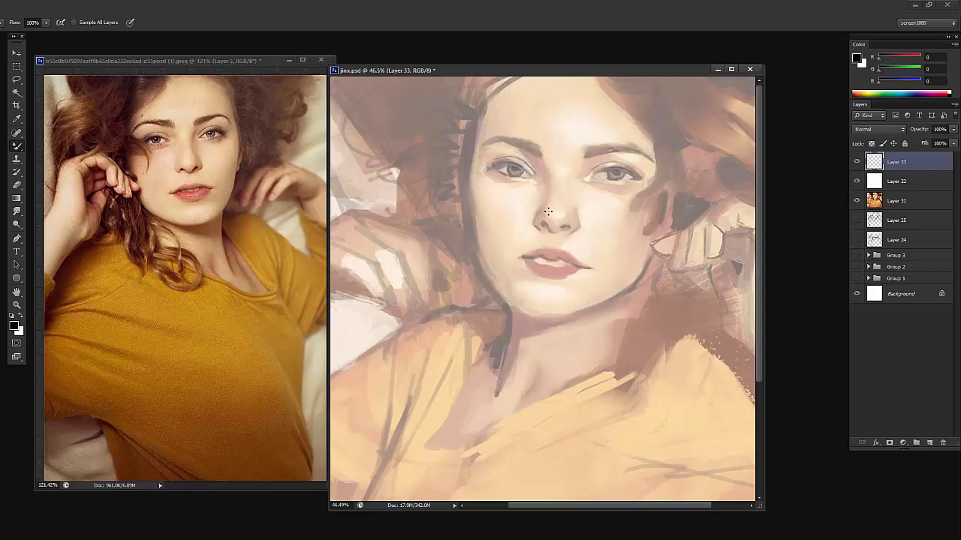
Draw guidelines across the nose base, mouth and chin, plus a tilted vertical centre line down the face
key(b)
drag(470, 211, 633, 235)
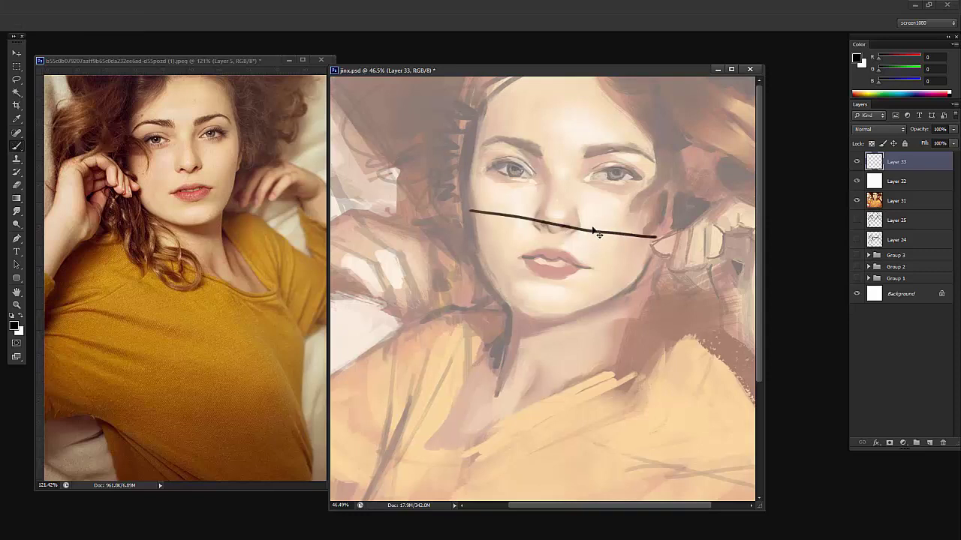
drag(469, 250, 627, 273)
drag(485, 306, 640, 330)
mouse_move(576, 69)
mouse_down()
mouse_move(529, 406)
mouse_move(556, 161)
mouse_move(539, 296)
mouse_up()
key(ctrl+z)
key(ctrl+z)
drag(545, 252, 530, 382)
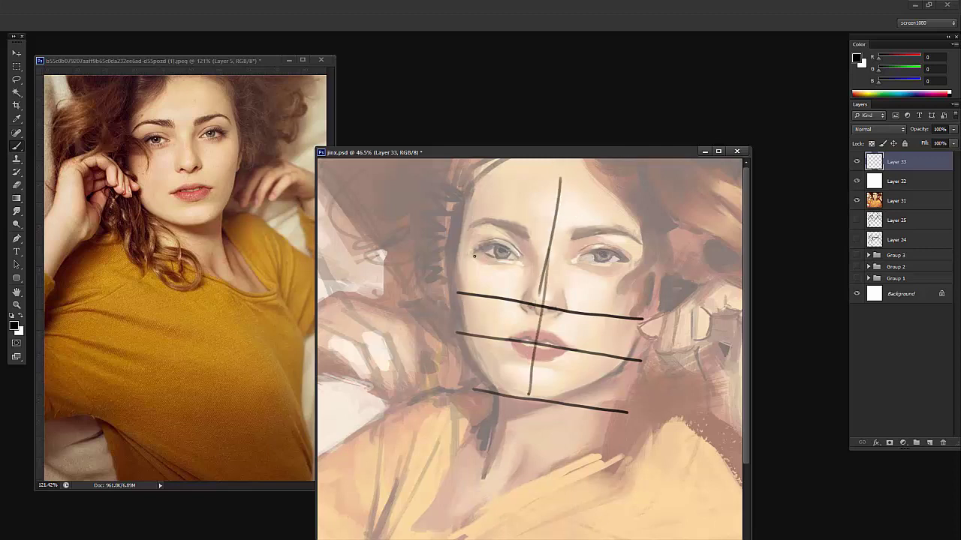
Try to draw freehand guidelines across the face just above and below the eyes
drag(465, 253, 568, 274)
drag(629, 284, 633, 286)
key(ctrl+z)
drag(470, 254, 574, 273)
key(ctrl+z)
drag(467, 253, 643, 286)
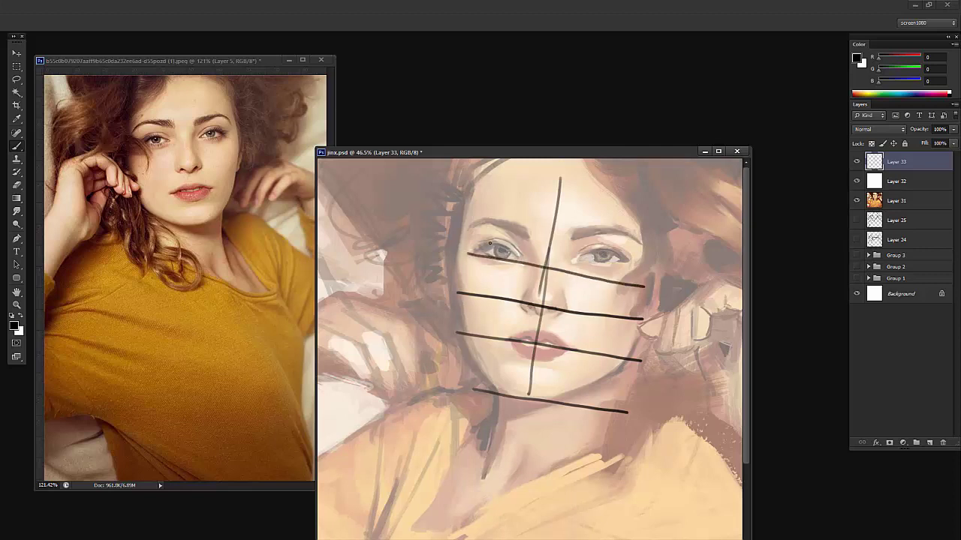
drag(516, 243, 599, 256)
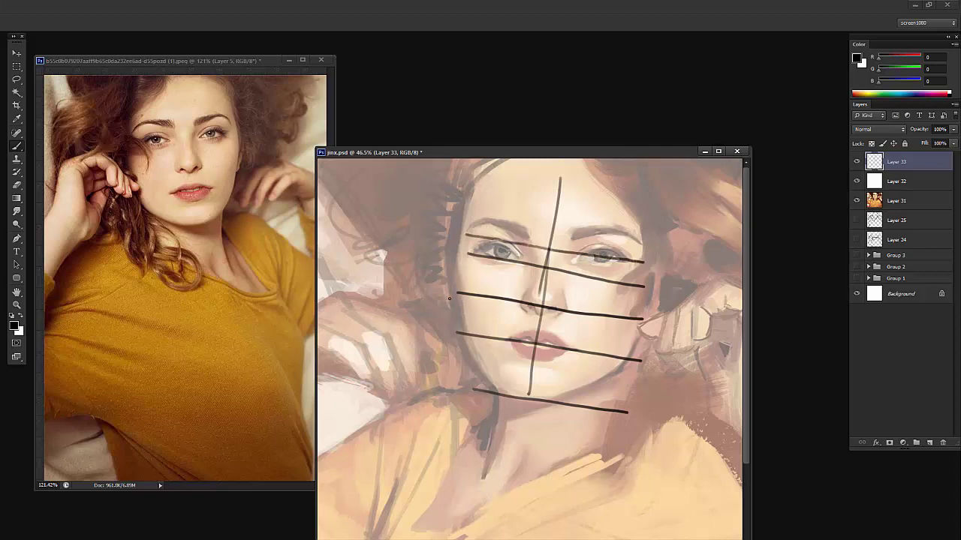
key(ctrl+alt+z)
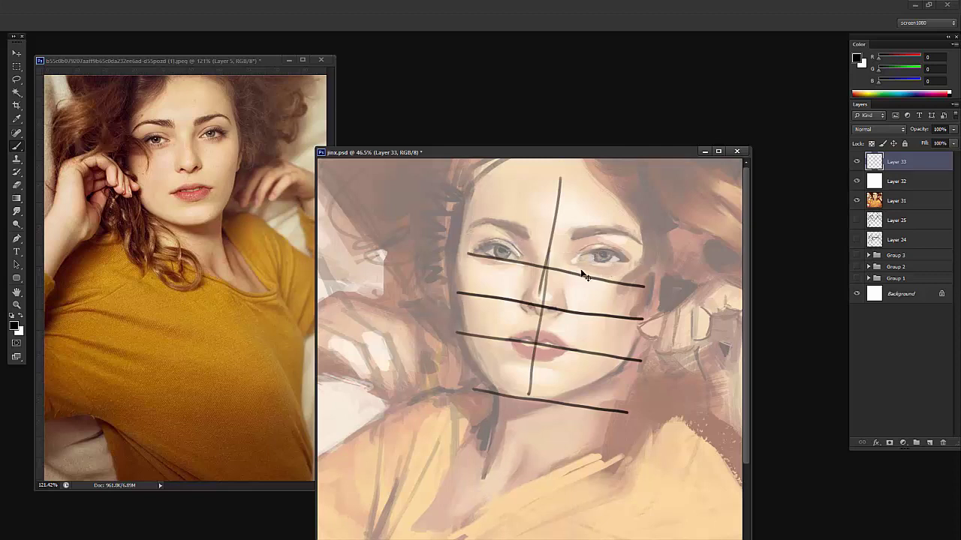
key(ctrl+alt+z)
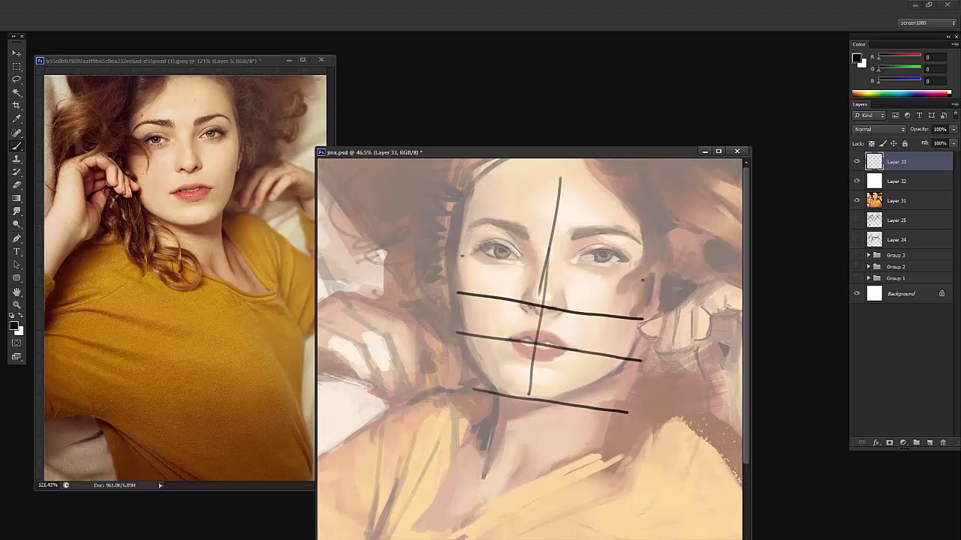
Add two straight guidelines across the face above and below the eyes and flip the canvas horizontally
shift+click(645, 281)
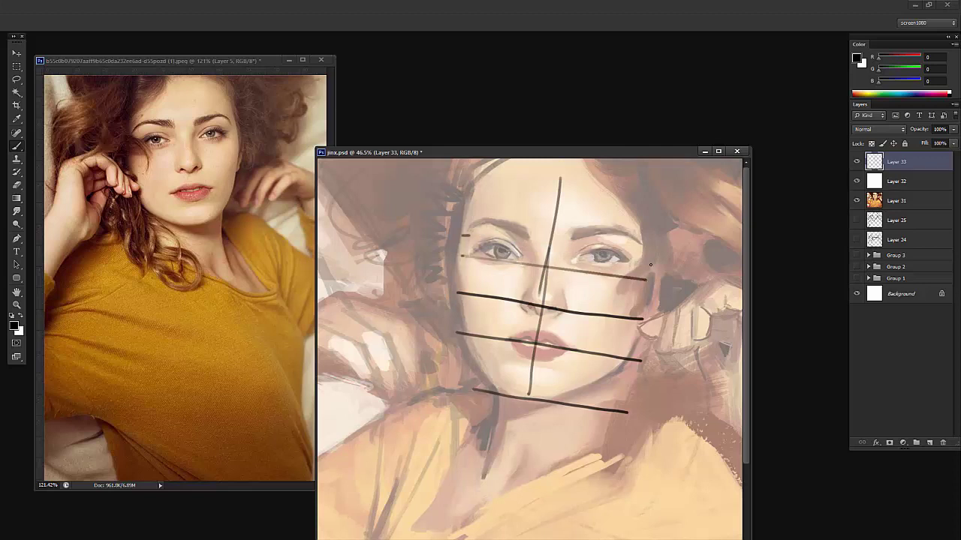
shift+click(652, 258)
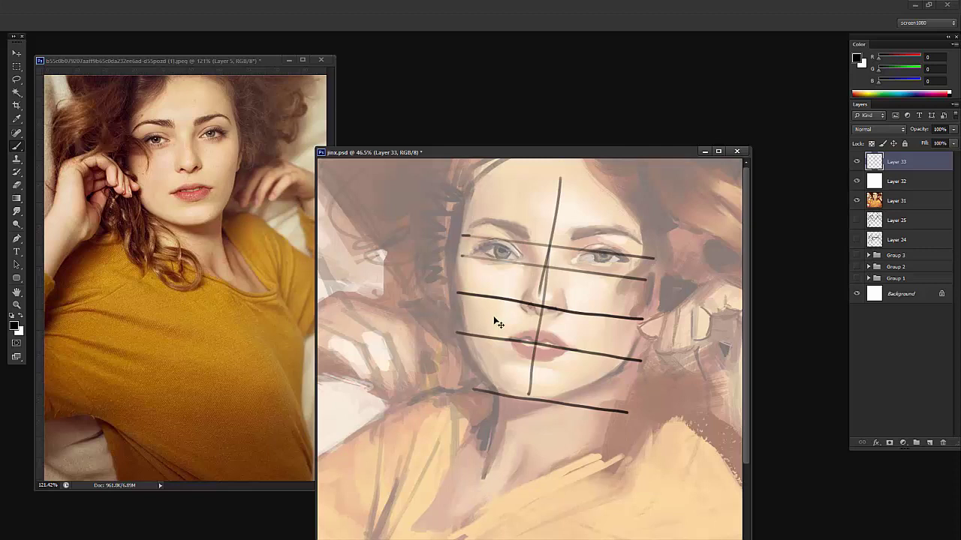
key(ctrl+shift+h)
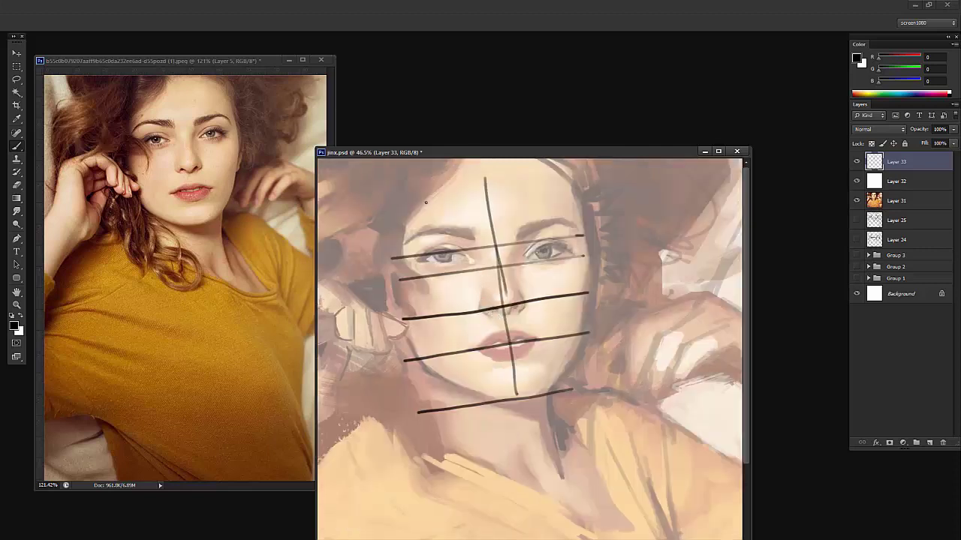
Lasso the left-hand eye and eyebrow on the painting layer, copy them to a new layer and shift the copy slightly down
click(893, 200)
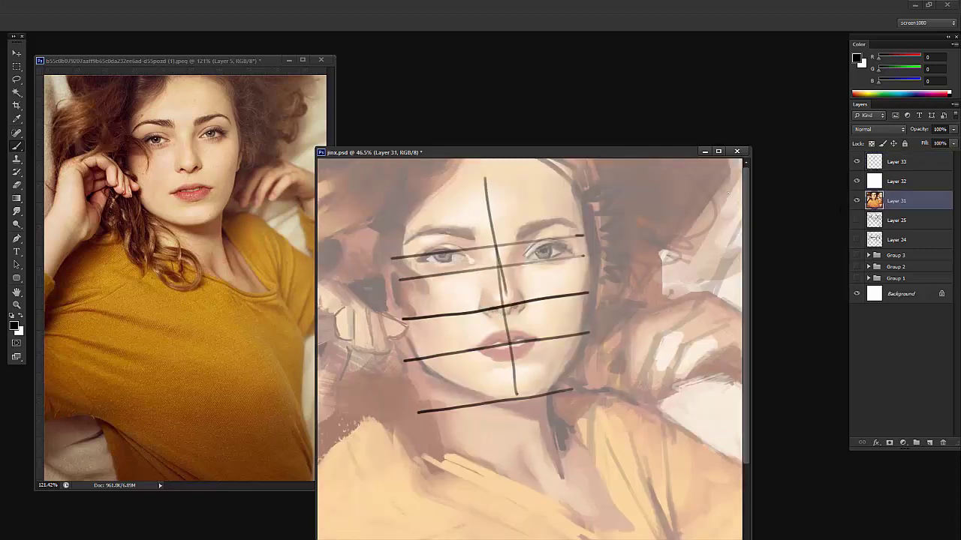
key(l)
mouse_move(442, 303)
mouse_down()
mouse_move(482, 278)
mouse_move(505, 223)
mouse_move(479, 195)
mouse_move(443, 189)
mouse_move(402, 220)
mouse_move(391, 255)
mouse_move(422, 294)
mouse_up()
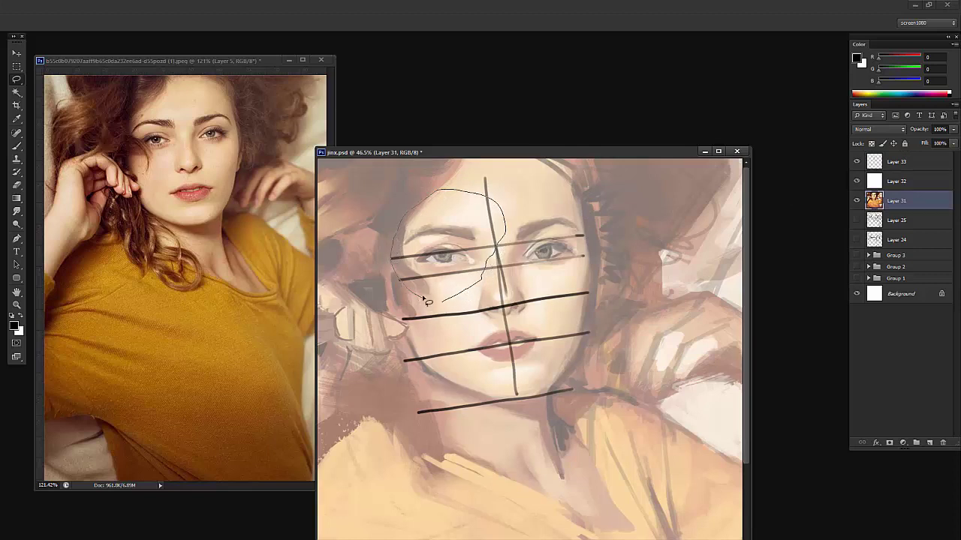
key(ctrl+shift+alt+n)
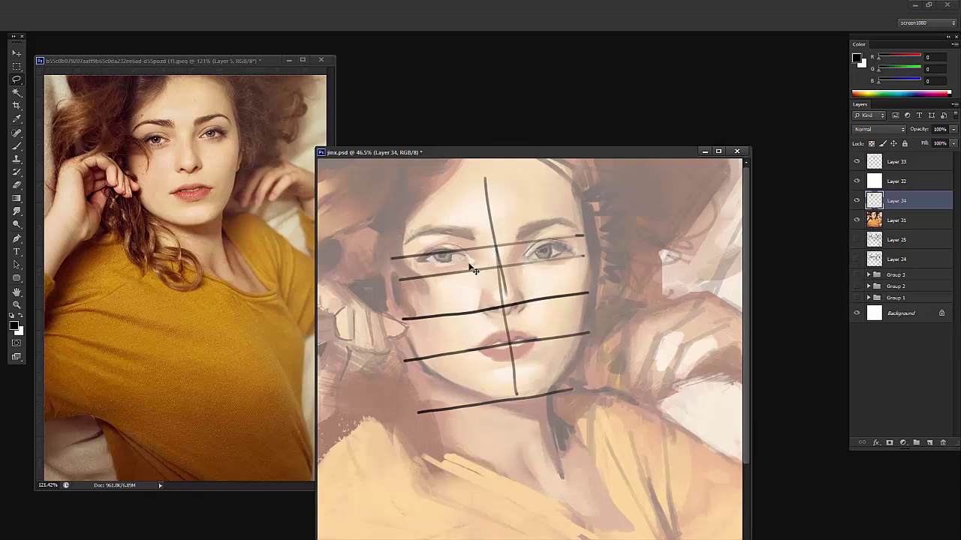
drag(453, 264, 454, 267)
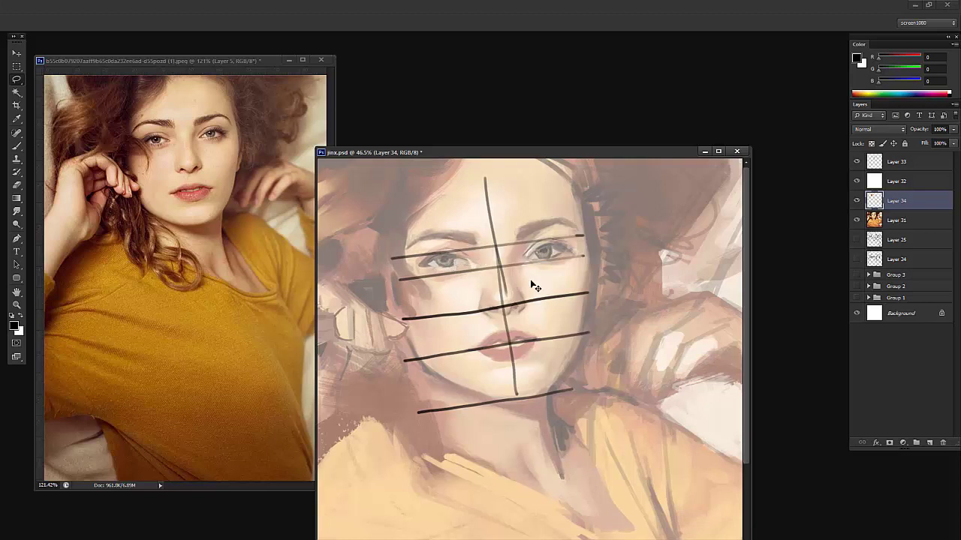
Rotate the copied eye and eyebrow slightly with Free Transform and nudge them into line with the guidelines
key(ctrl+t)
drag(562, 275, 572, 275)
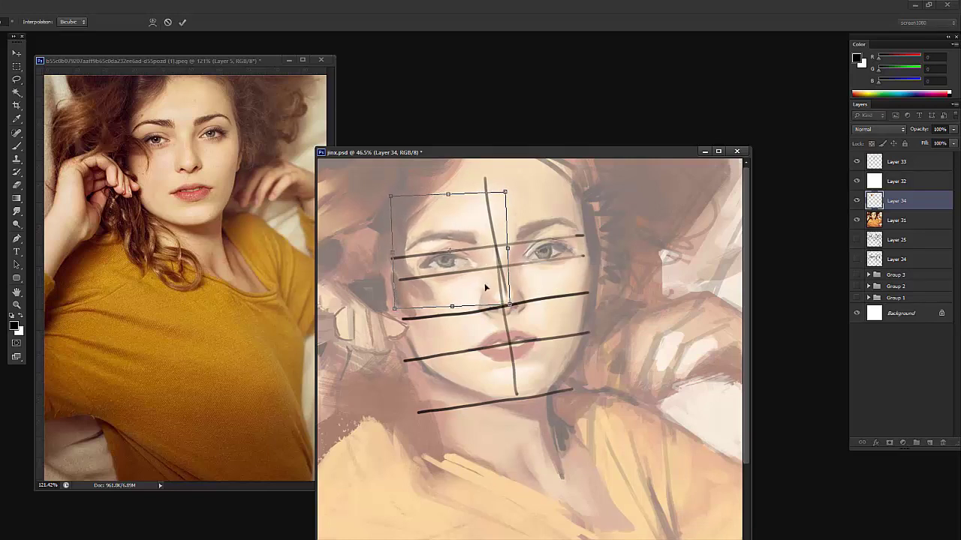
drag(483, 280, 482, 278)
key(Return)
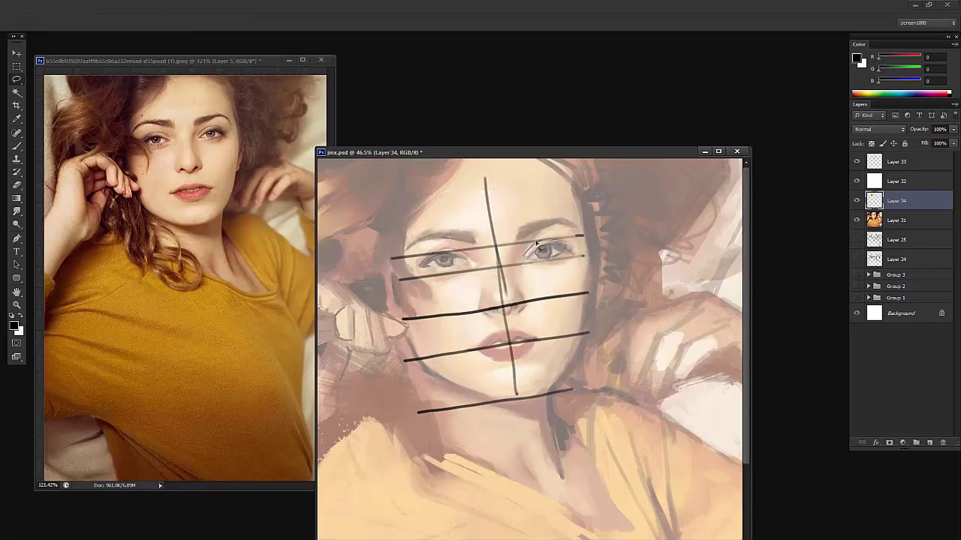
Hide the guideline and white overlay layers and review the repositioned eye in the whole portrait and close up
click(858, 182)
click(860, 169)
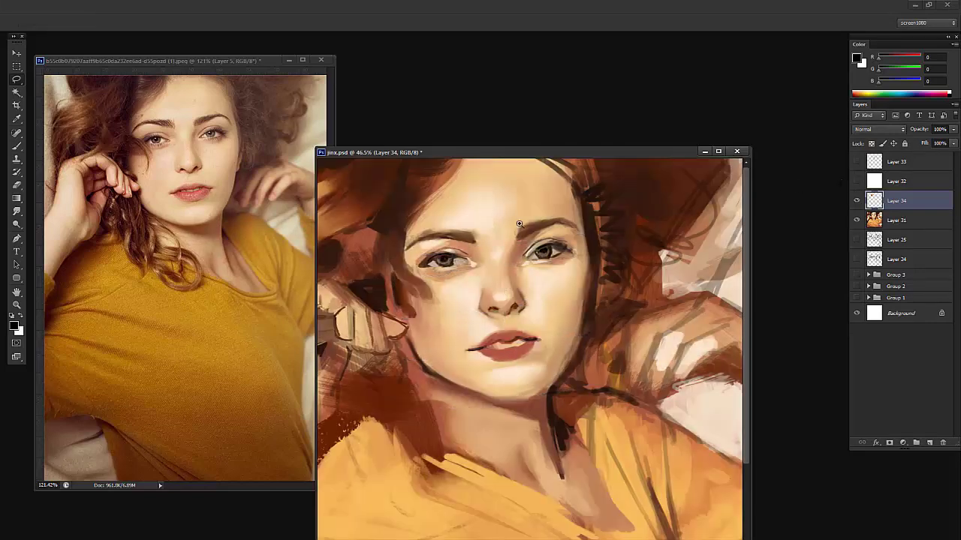
drag(520, 223, 543, 273)
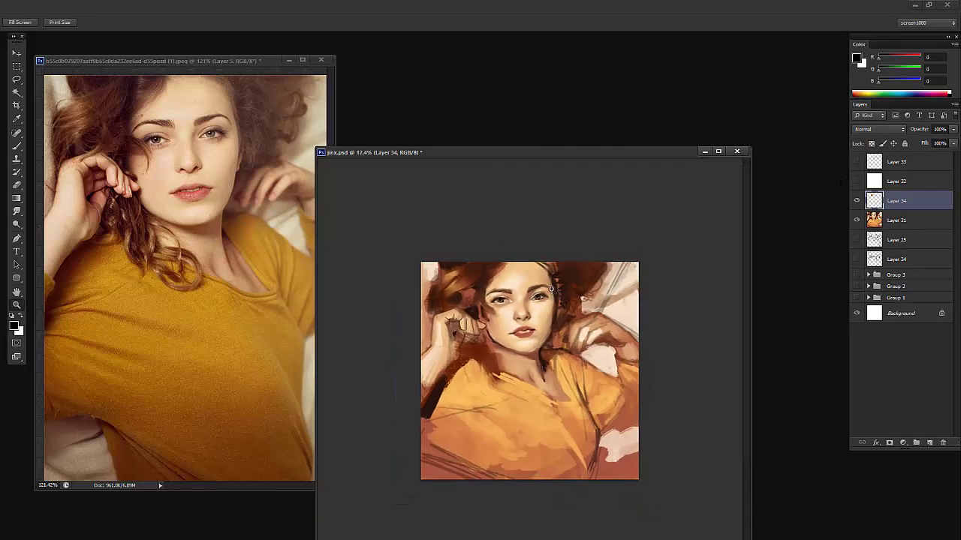
scroll(513, 298, up, 4)
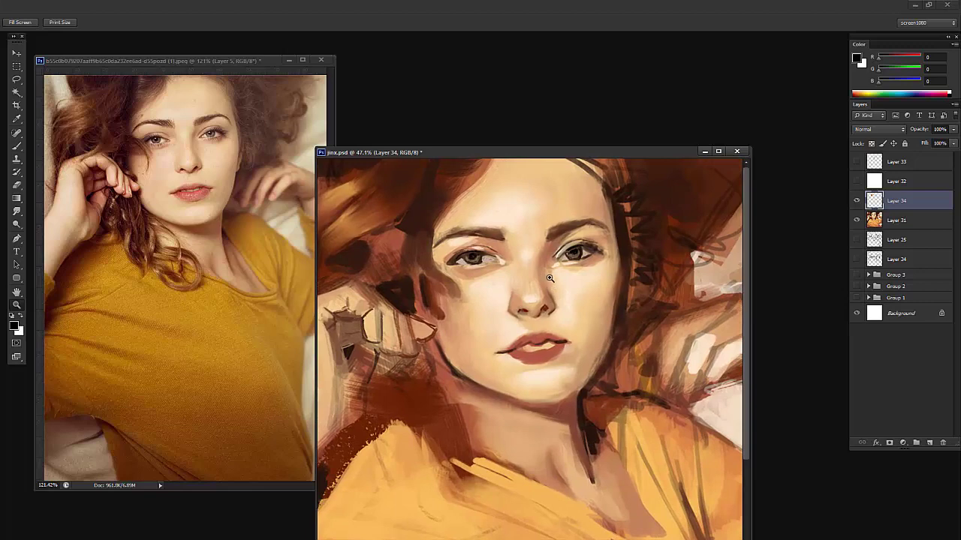
Select the painting layer and outline the right-hand eye with the Lasso
click(882, 220)
key(l)
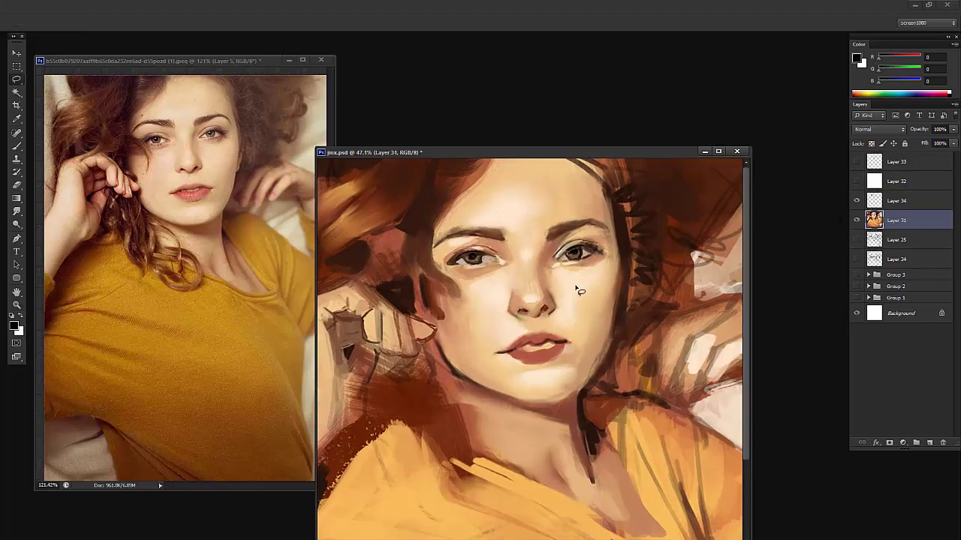
mouse_move(585, 297)
mouse_down()
mouse_move(544, 269)
mouse_move(535, 238)
mouse_move(545, 214)
mouse_move(591, 208)
mouse_move(612, 240)
mouse_up()
mouse_move(598, 277)
mouse_down()
mouse_move(552, 247)
mouse_move(562, 206)
mouse_move(615, 242)
mouse_move(596, 278)
mouse_move(558, 282)
mouse_move(536, 245)
mouse_up()
key(alt+Tab)
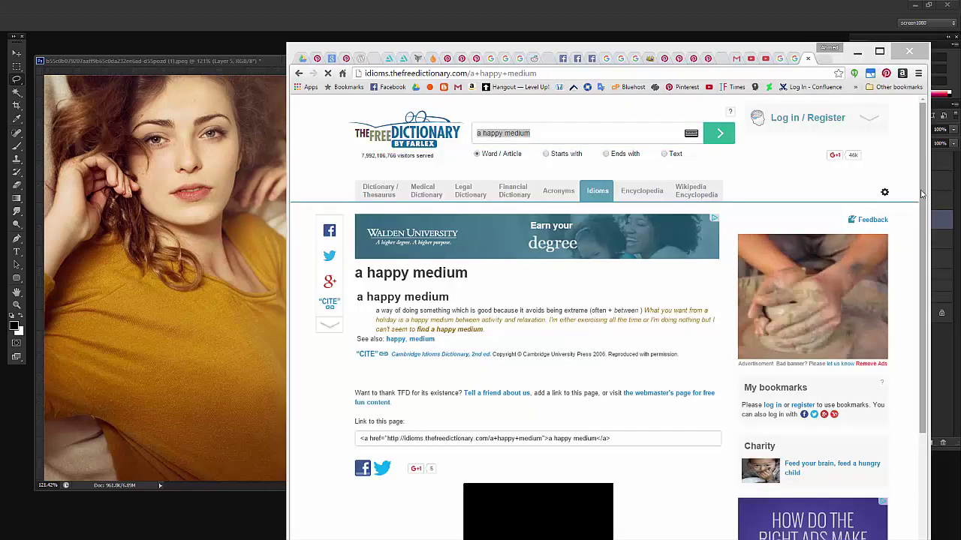
drag(922, 185, 921, 210)
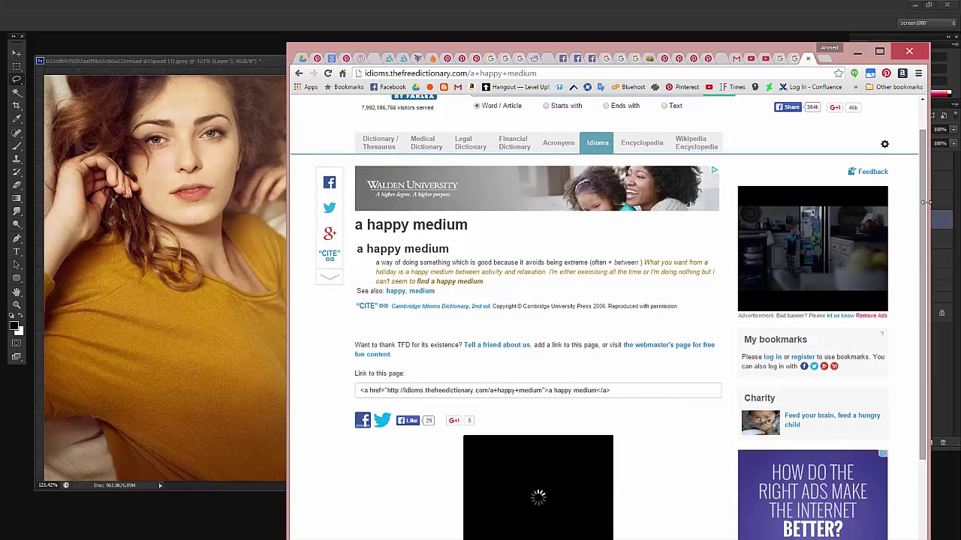
click(256, 200)
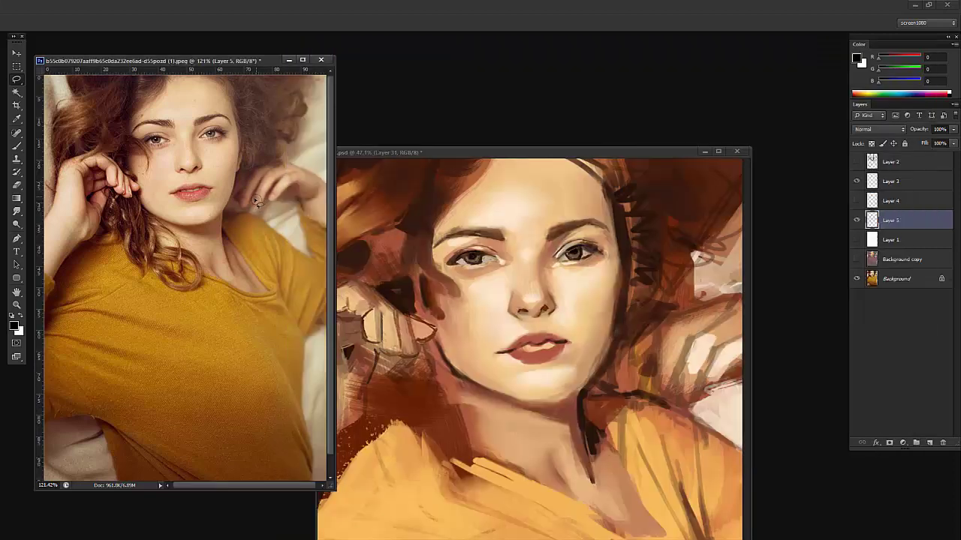
Lasso the right-hand eye and eyebrow in the painting, copy them to a new layer and shift the copy slightly toward the nose
drag(565, 144, 578, 138)
drag(593, 184, 581, 185)
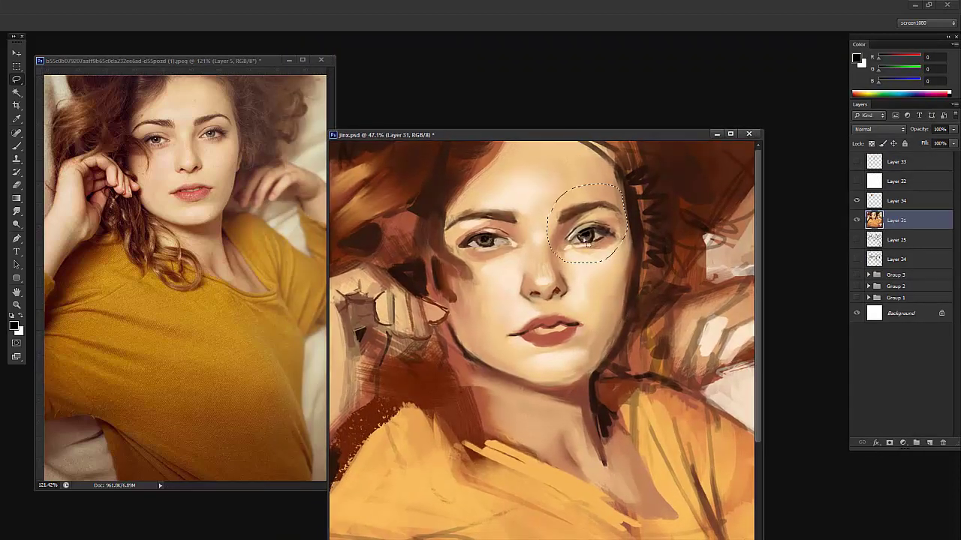
key(ctrl+j)
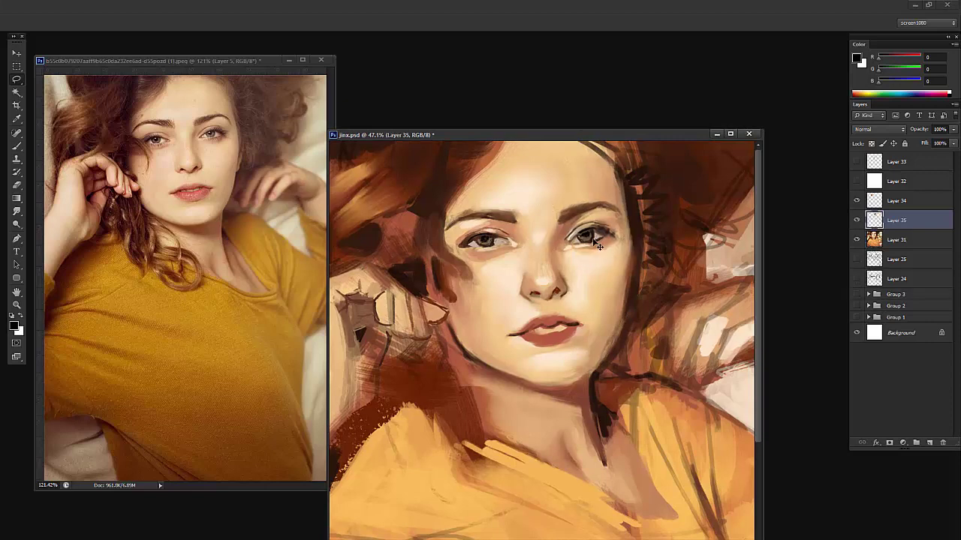
mouse_move(597, 239)
mouse_down()
mouse_move(604, 211)
mouse_move(588, 240)
mouse_up()
Compare the face before and after the eye shift, keep the shift, and flip the canvas horizontally
key(ctrl+space)
alt+click(588, 239)
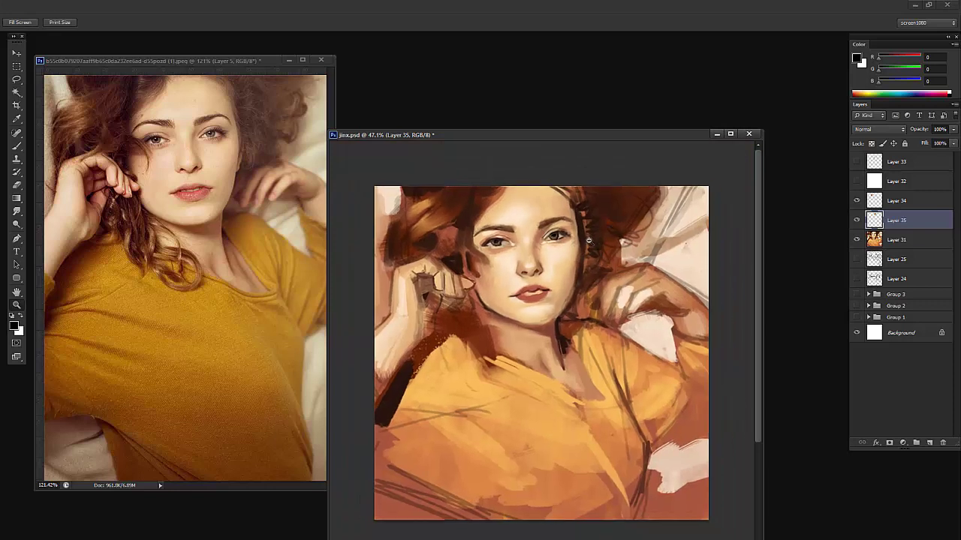
key(ctrl+z)
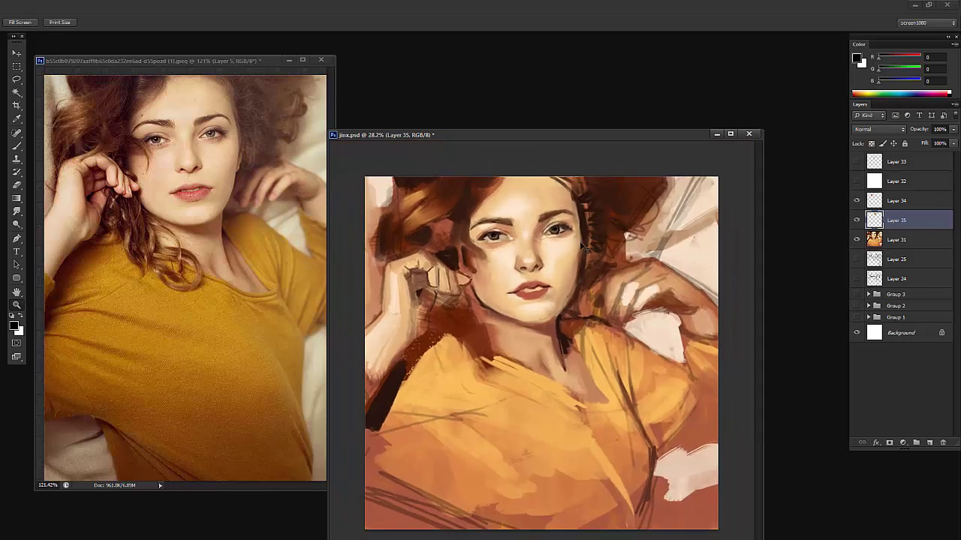
key(ctrl+z)
key(ctrl+shift+h)
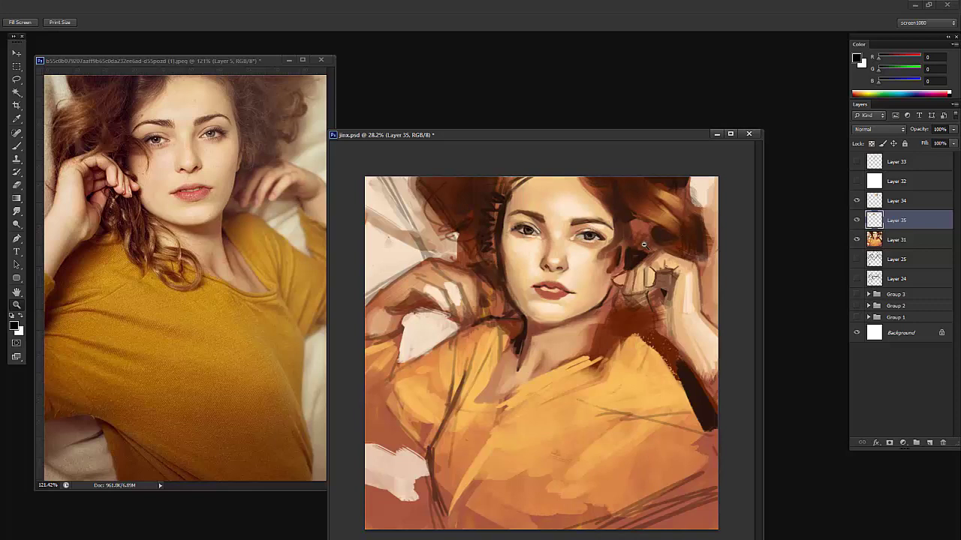
Merge both copied eye layers down into the painting layer
key(ctrl+Left)
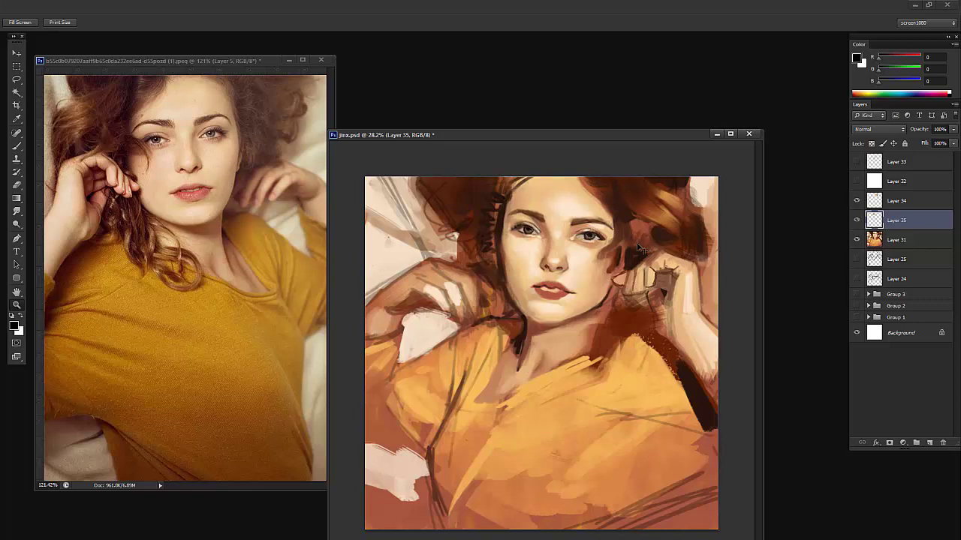
key(Delete)
click(894, 203)
key(Delete)
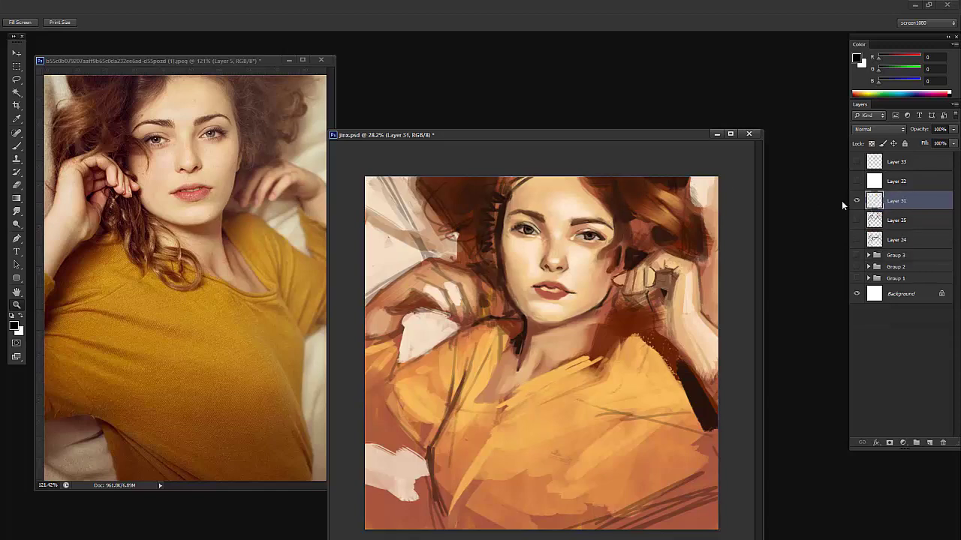
Add a new layer above the painting, touch up the eyes with a sampled near-black, and review the whole portrait
drag(563, 223, 652, 219)
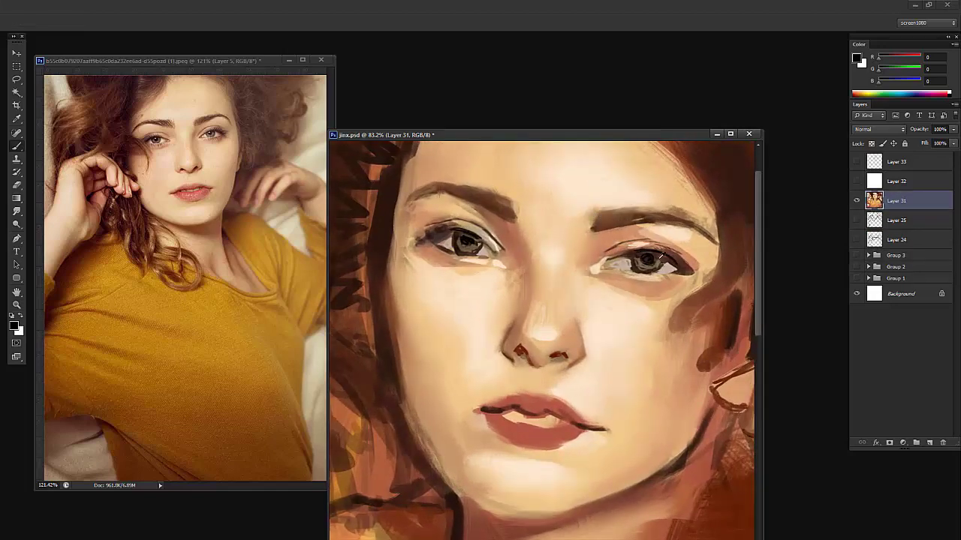
key(ctrl+z)
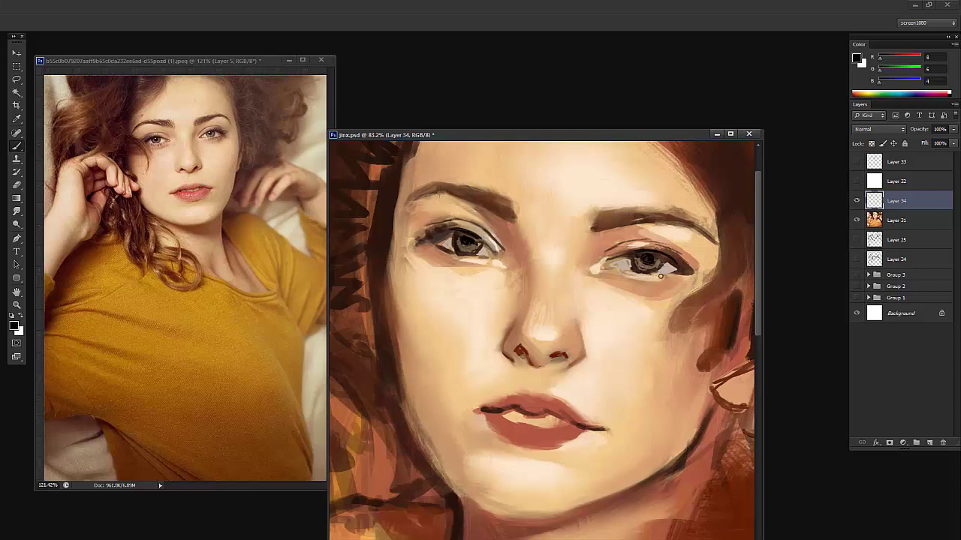
drag(646, 280, 575, 271)
key(z)
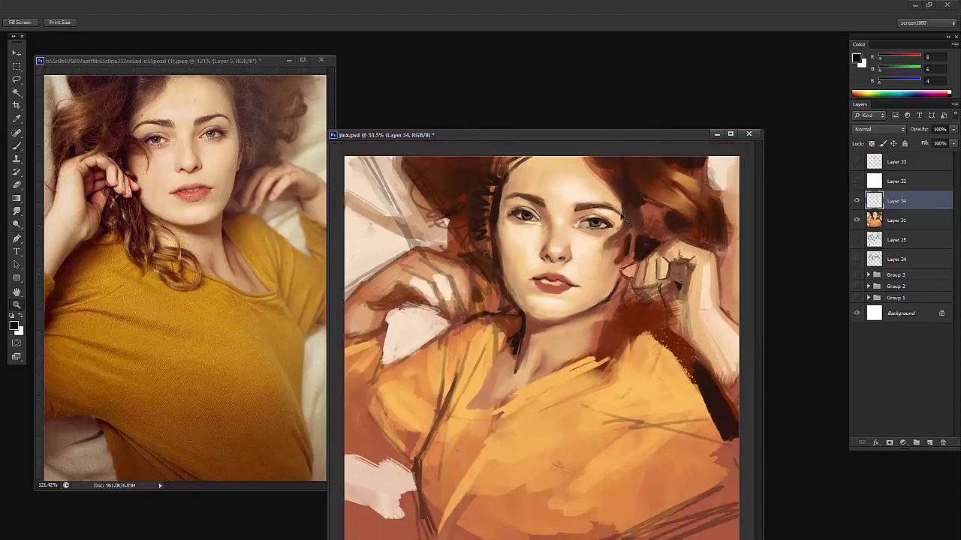
Merge the eye touch-up layer down into the painting layer
drag(542, 226, 561, 227)
key(b)
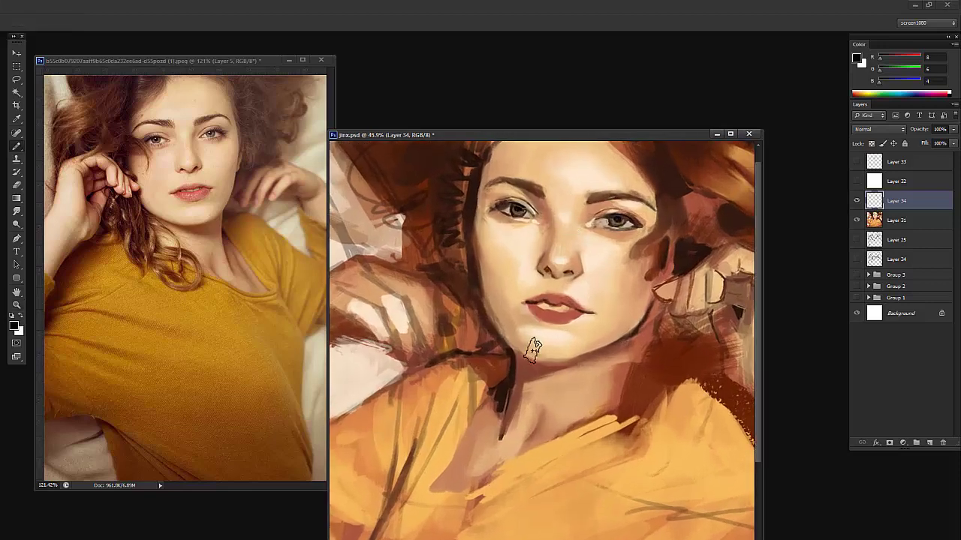
key(ctrl+e)
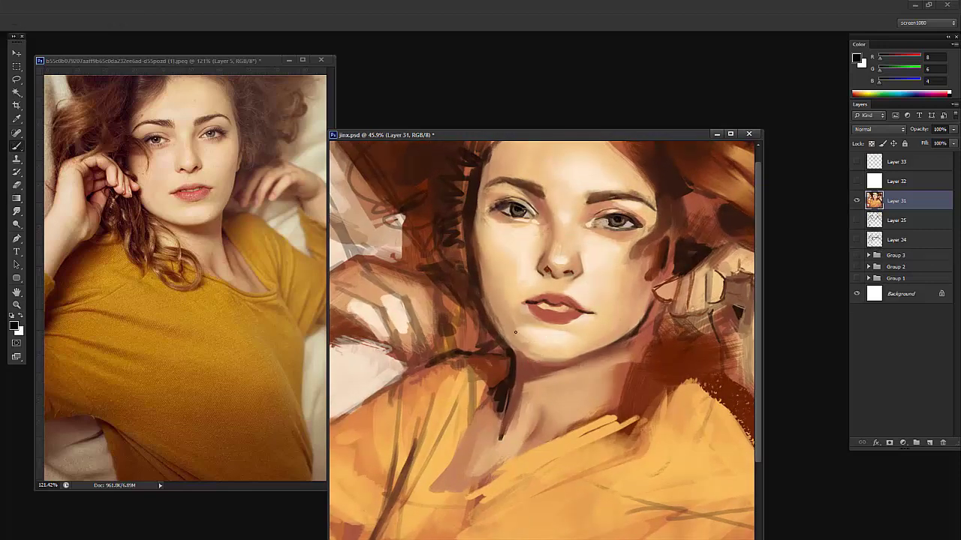
Switch to the Mixer Brush with a textured 125 px tip and blend the dark hair and outline along the cheek and jaw
key(shift+b)
right_click(532, 315)
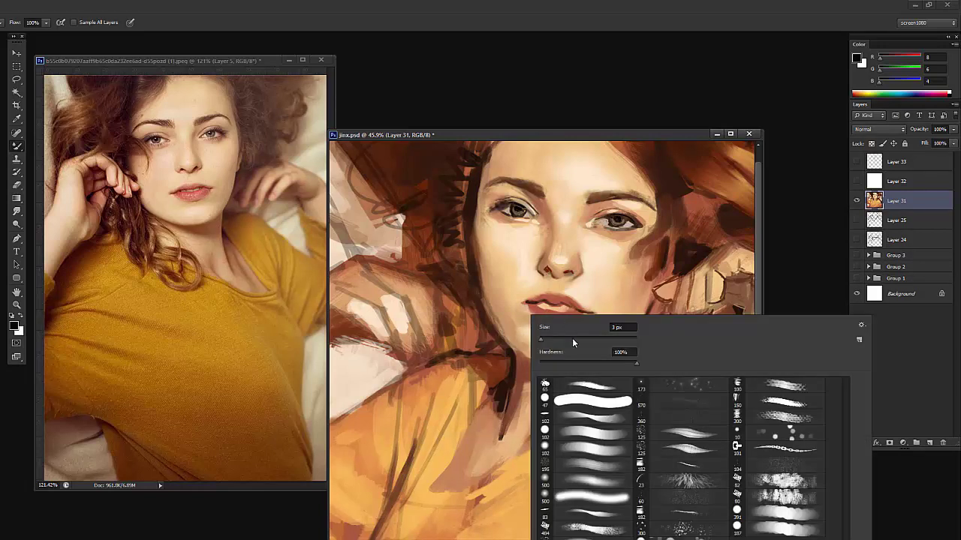
drag(571, 338, 590, 338)
click(511, 329)
right_click(532, 300)
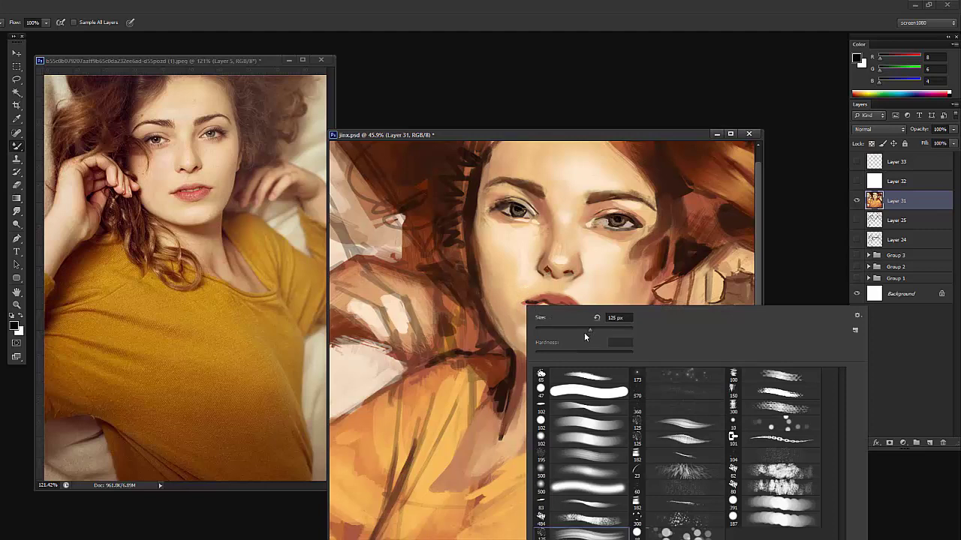
drag(584, 336, 512, 332)
key(Return)
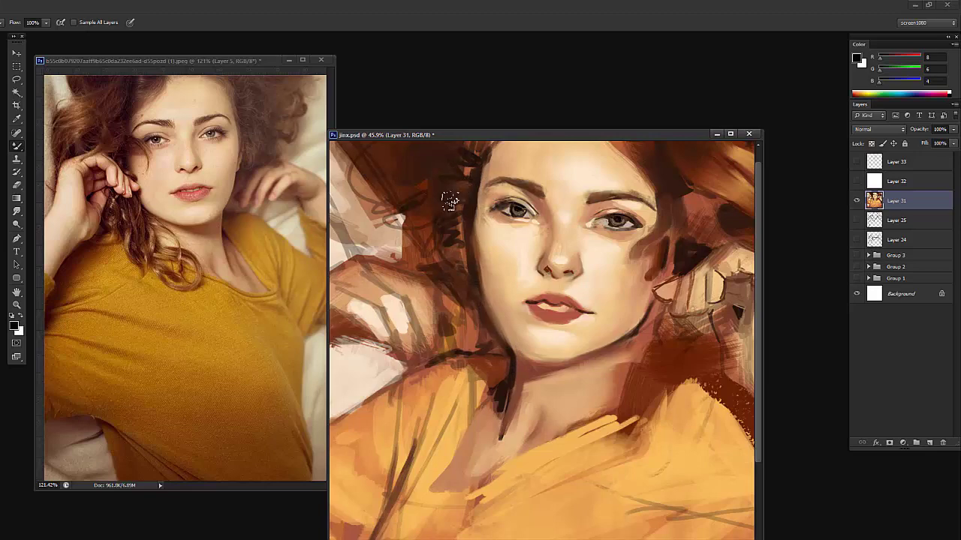
mouse_move(449, 201)
mouse_down()
mouse_move(459, 228)
mouse_move(466, 156)
mouse_move(482, 155)
mouse_move(485, 205)
mouse_up()
Flip the canvas horizontally and frame the portrait from head to torso for brush painting
key(z)
key(F2)
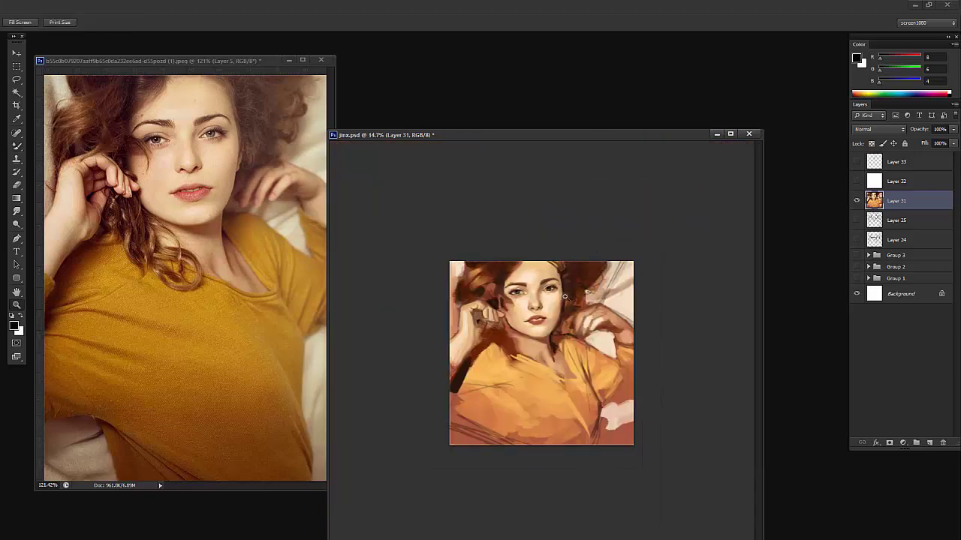
drag(554, 265, 578, 265)
key(b)
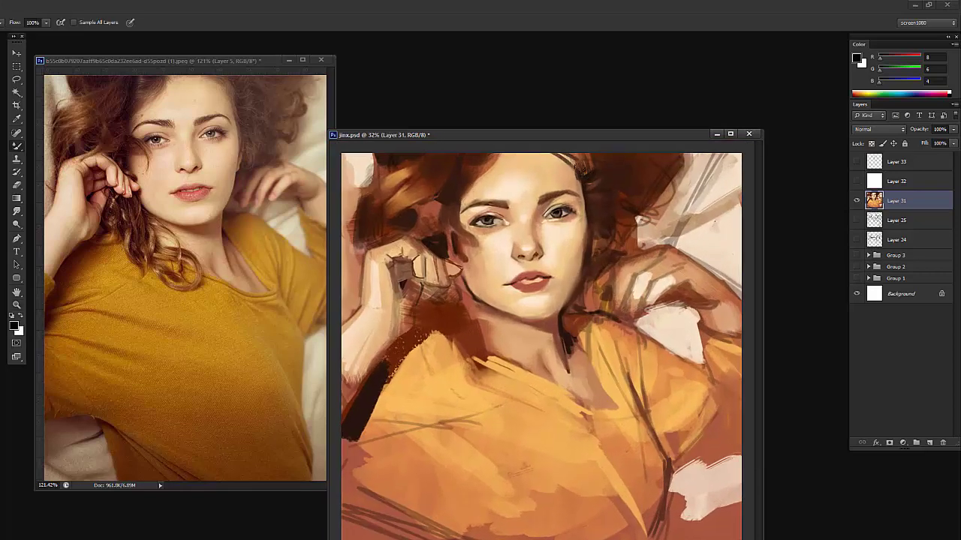
Choose a soft textured brush at 97 px and shade the forehead above the right-hand eye with sampled skin tones
alt+click(538, 214)
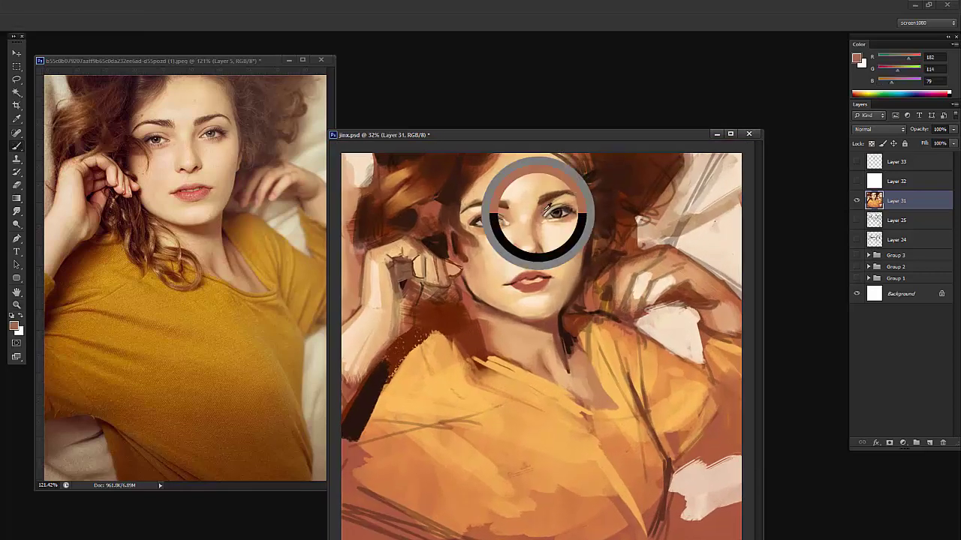
right_click(569, 200)
click(617, 352)
click(629, 225)
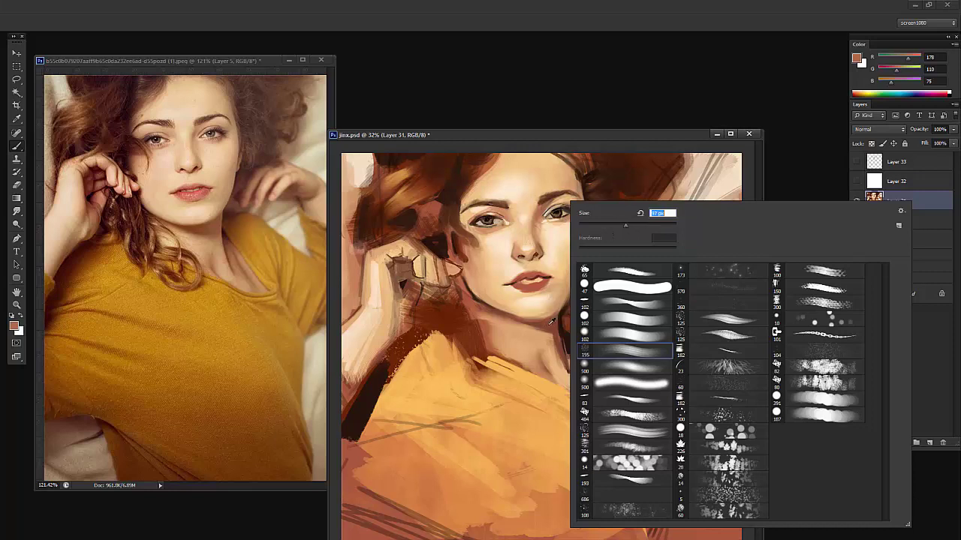
alt+click(552, 322)
mouse_move(567, 172)
mouse_down()
mouse_move(581, 195)
mouse_move(555, 183)
mouse_move(570, 186)
mouse_up()
alt+click(560, 170)
alt+click(558, 170)
alt+click(567, 190)
alt+click(576, 186)
alt+click(562, 174)
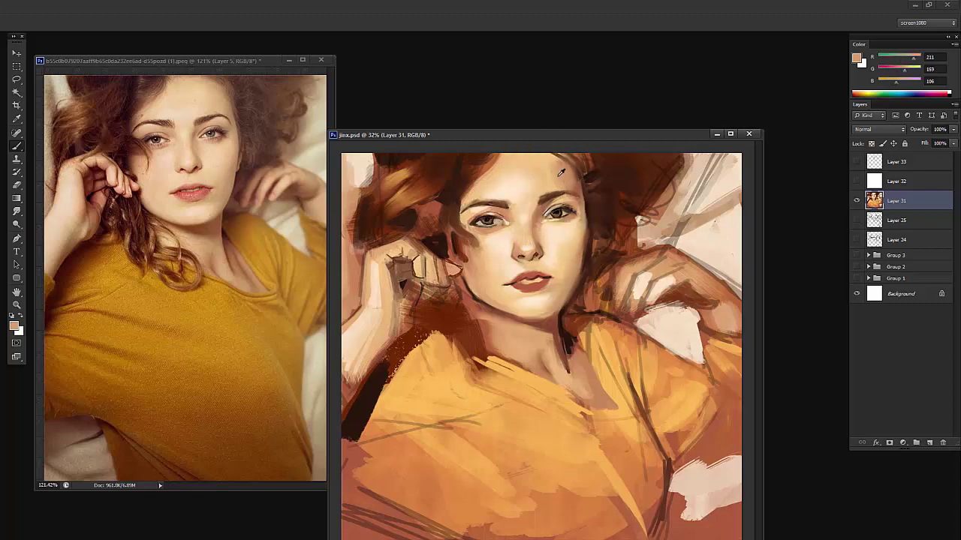
Refine the upper forehead with sampled light and mid skin tones
alt+click(559, 171)
alt+click(556, 177)
alt+click(518, 163)
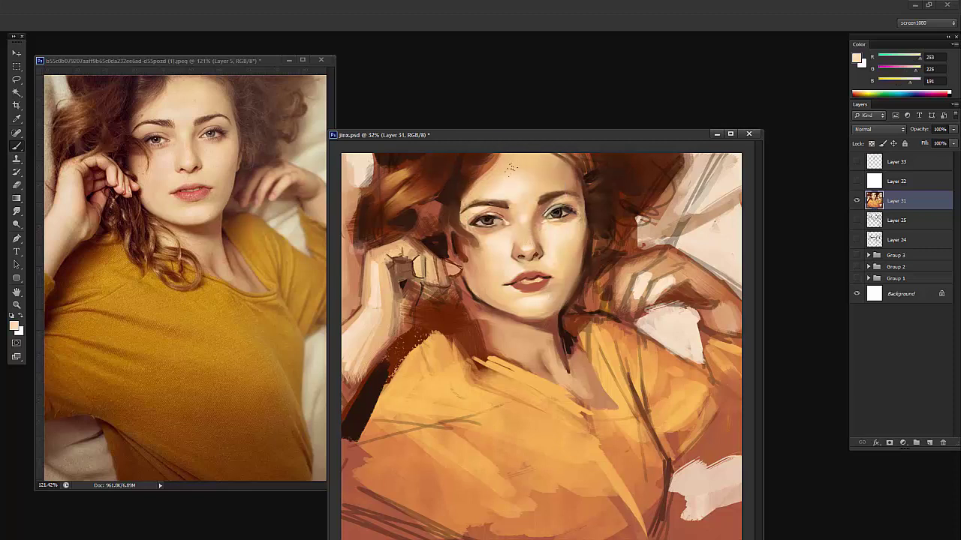
alt+click(542, 170)
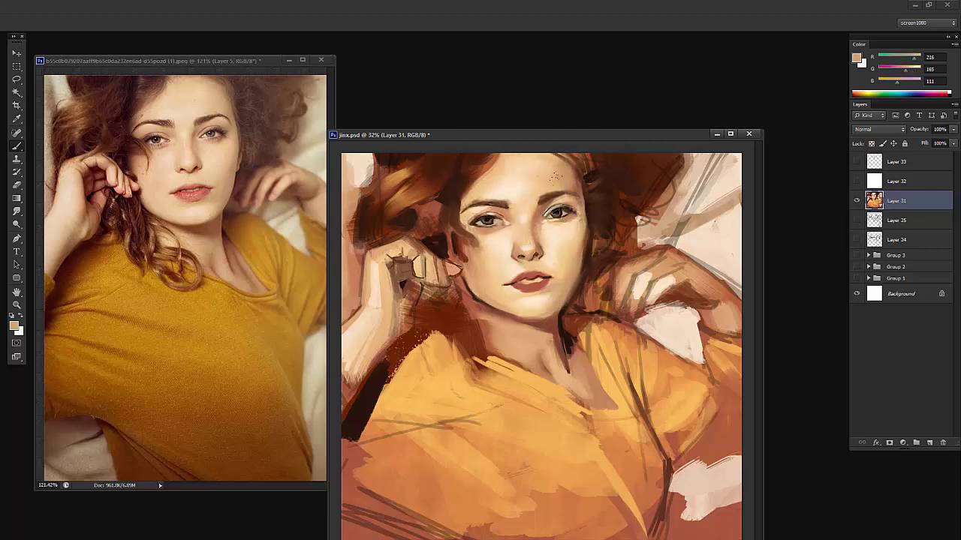
key(z)
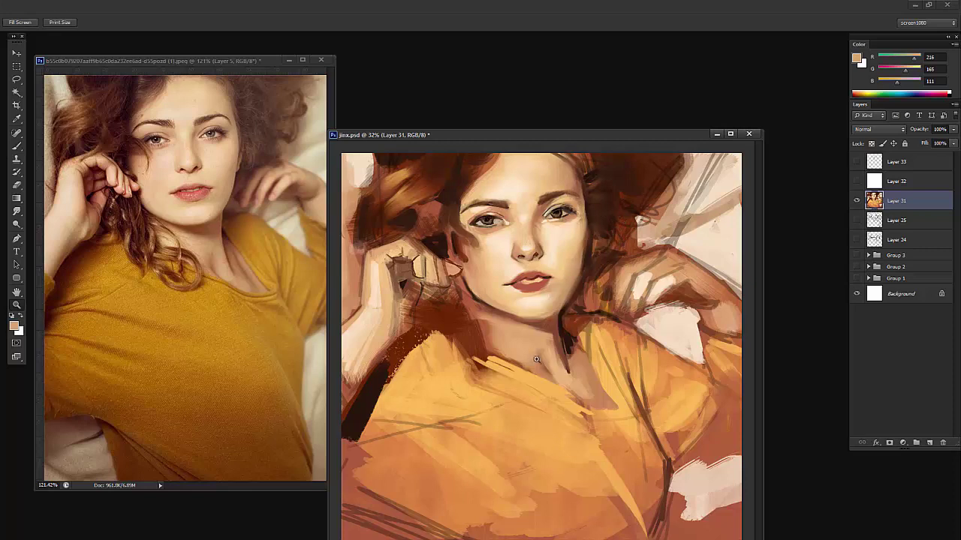
key(b)
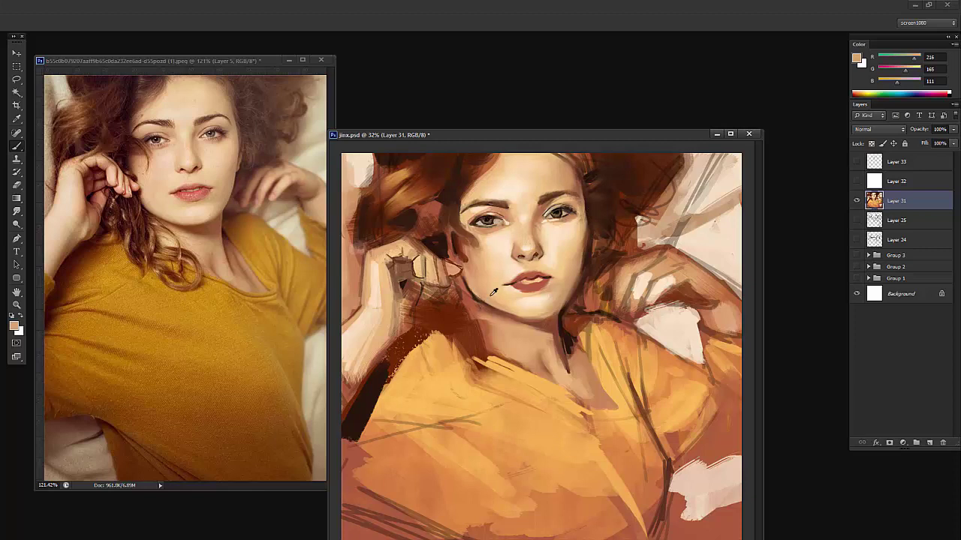
Sample the darkest brown, pick a different brush tip and paint a dark stroke from the left-hand jaw down the neck
alt+click(445, 241)
right_click(476, 277)
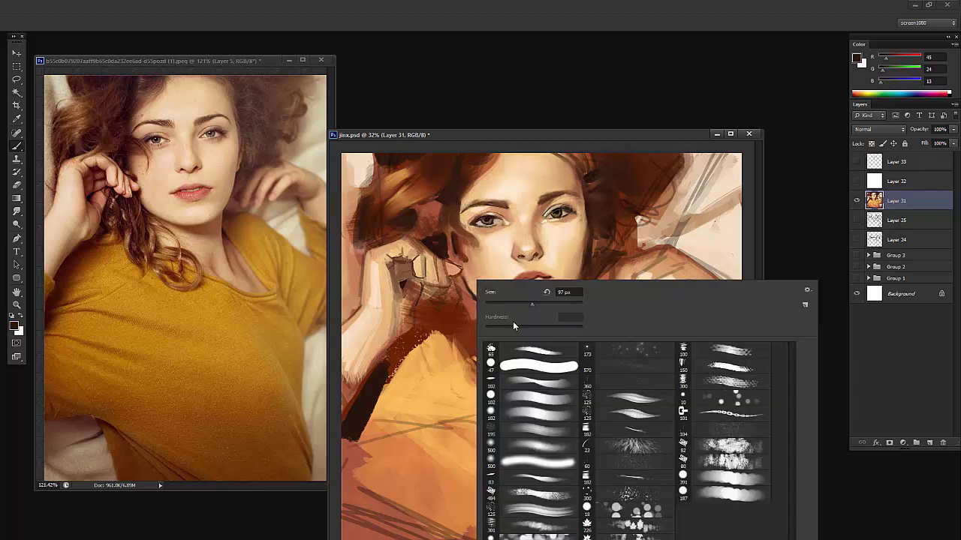
click(516, 355)
click(503, 303)
alt+click(359, 398)
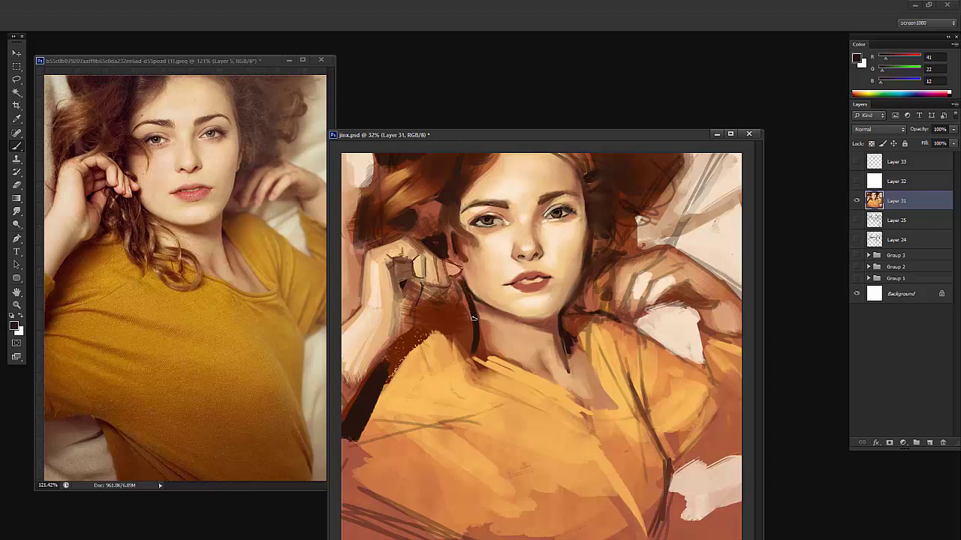
drag(467, 296, 475, 341)
Define the shirt's neckline with a dark edge, then rework the collar with sampled skin and orange tones
drag(588, 361, 618, 390)
alt+click(611, 387)
alt+click(602, 383)
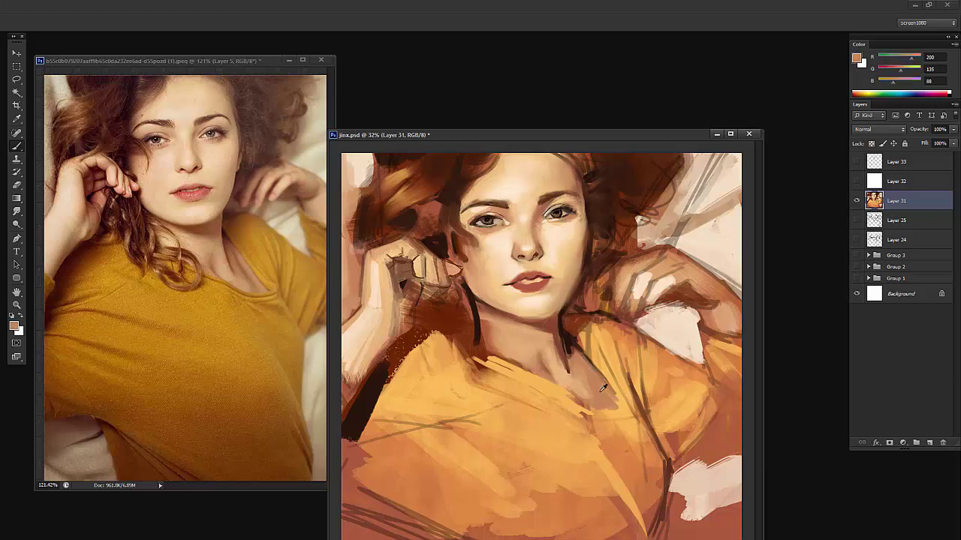
alt+click(561, 388)
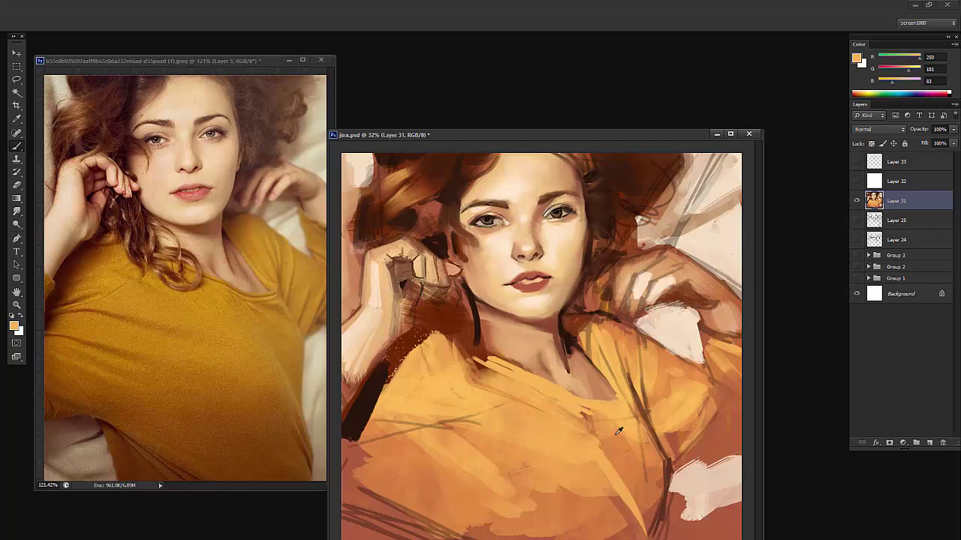
alt+click(619, 436)
drag(599, 412, 634, 421)
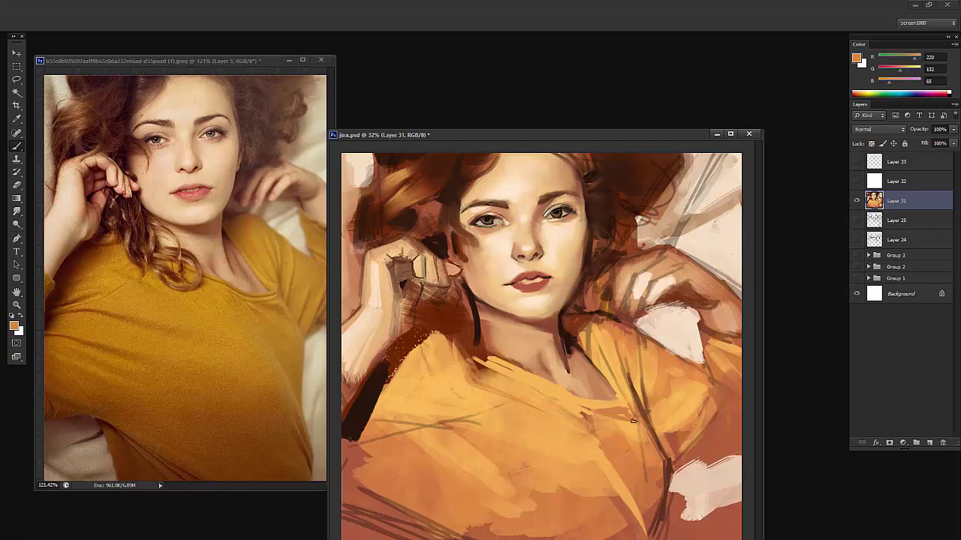
alt+click(568, 408)
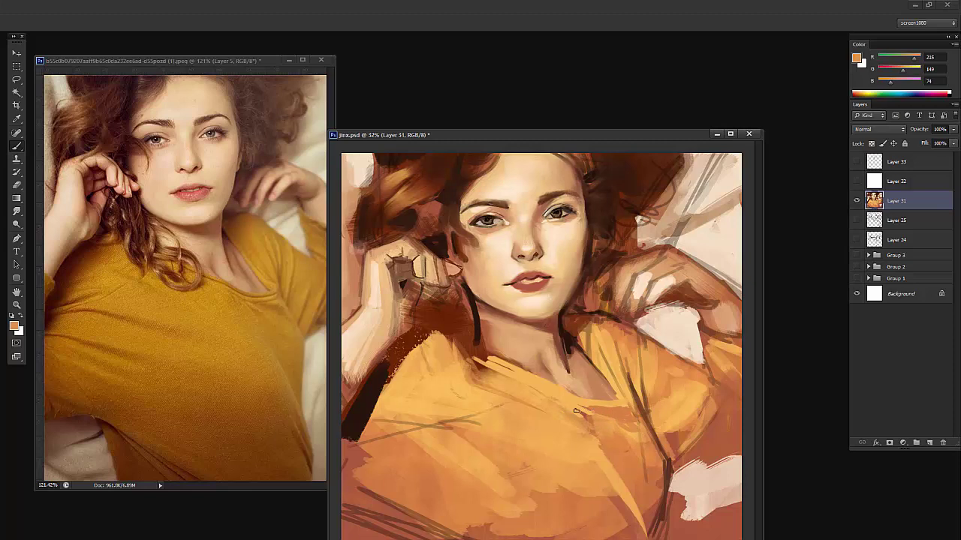
alt+click(582, 403)
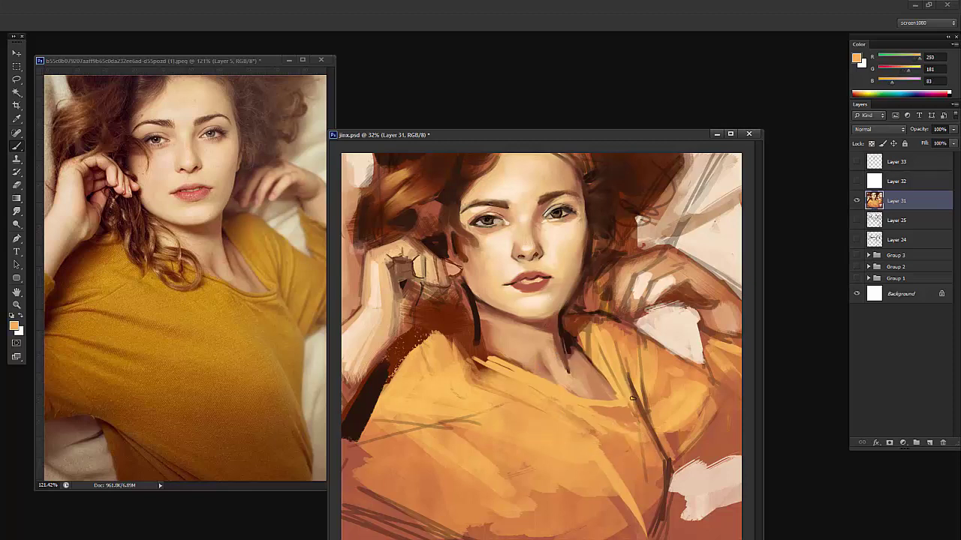
Sample the dark brown and deepen the hair shadows under the left-hand fingers and beside the wrist
alt+click(483, 348)
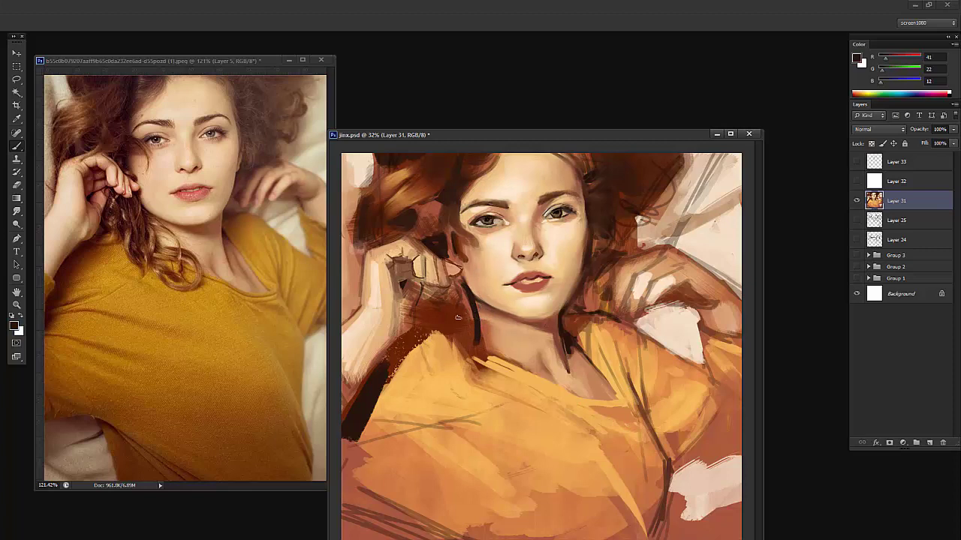
scroll(443, 291, up, 1)
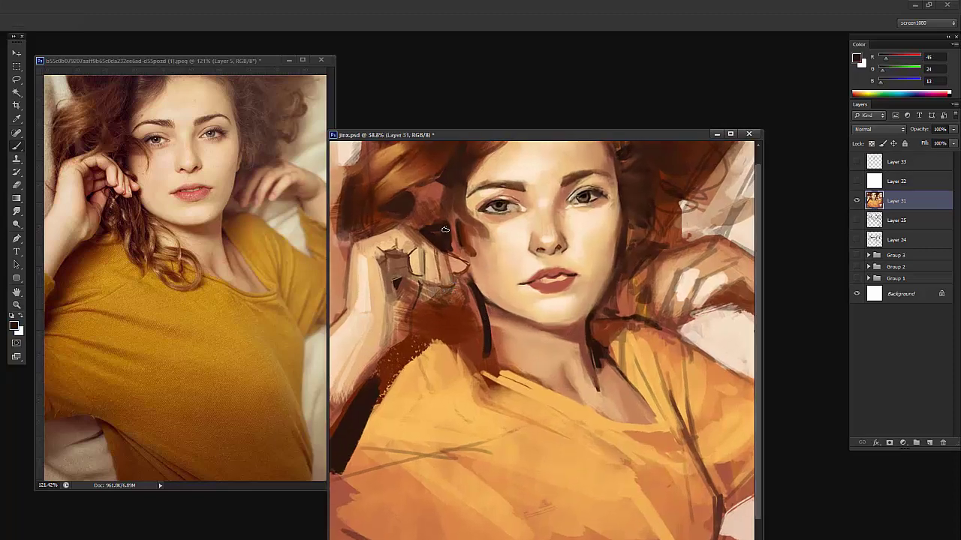
drag(423, 287, 444, 307)
drag(418, 327, 396, 374)
Repaint the left-hand wrist and forearm with sampled light and shadow skin tones
alt+click(398, 314)
mouse_move(403, 304)
mouse_down()
mouse_move(393, 347)
mouse_move(378, 361)
mouse_up()
alt+click(379, 315)
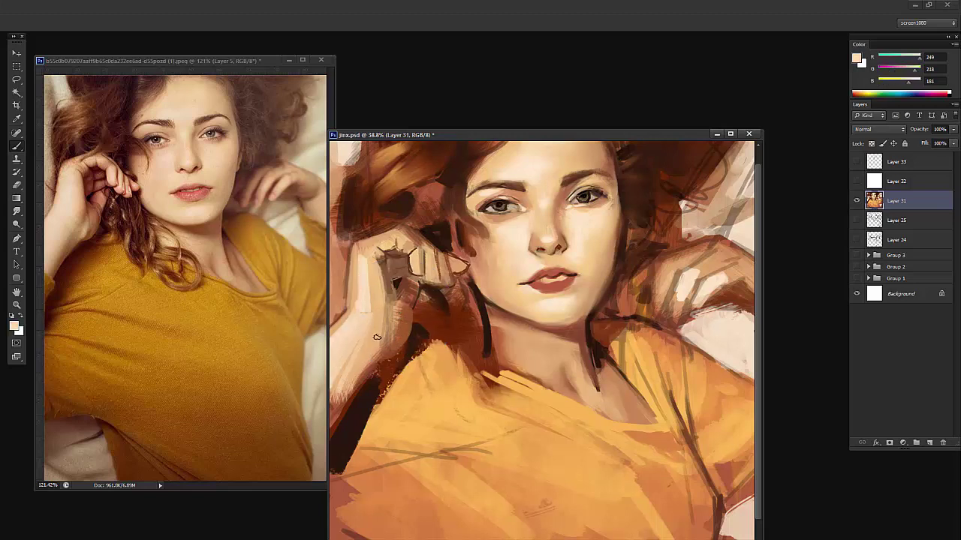
alt+click(392, 340)
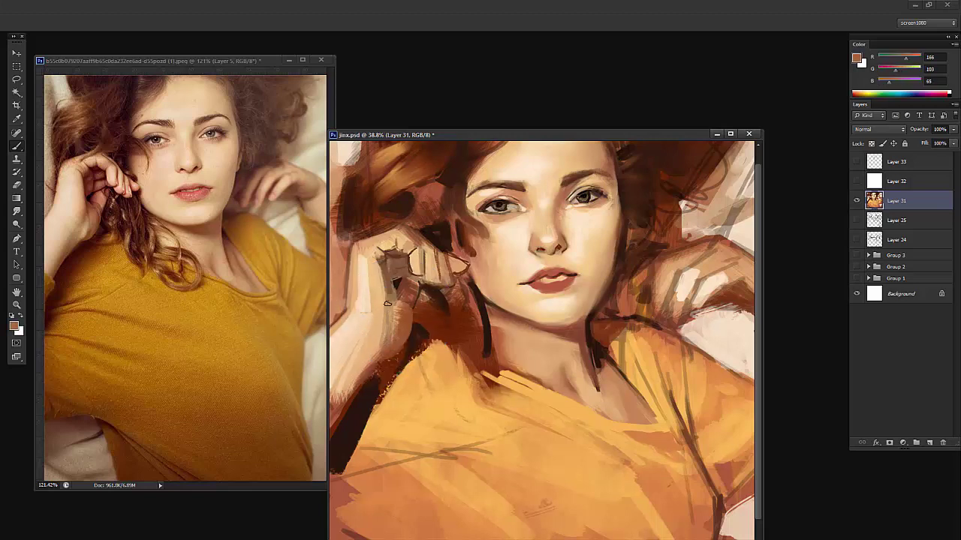
In the reference photo, zoom in on the raised hand, add a new layer and choose a small hard round brush
click(89, 242)
drag(71, 213, 196, 231)
key(ctrl+shift+alt+n)
key(b)
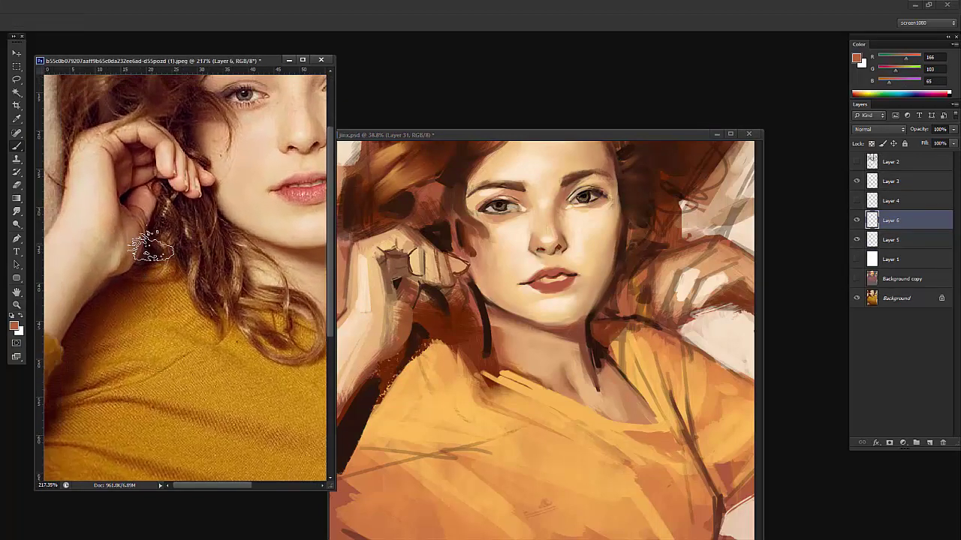
right_click(154, 241)
click(173, 356)
drag(186, 264, 169, 263)
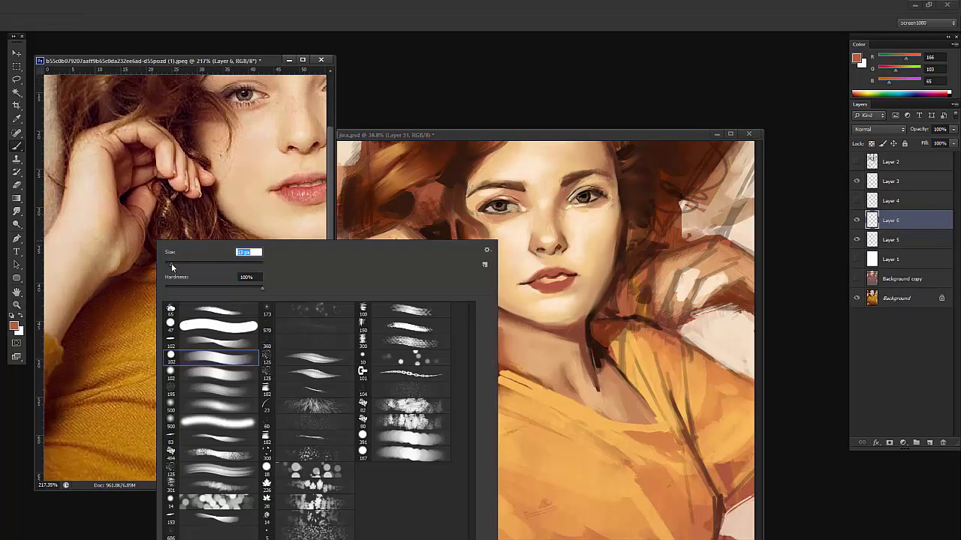
key(Return)
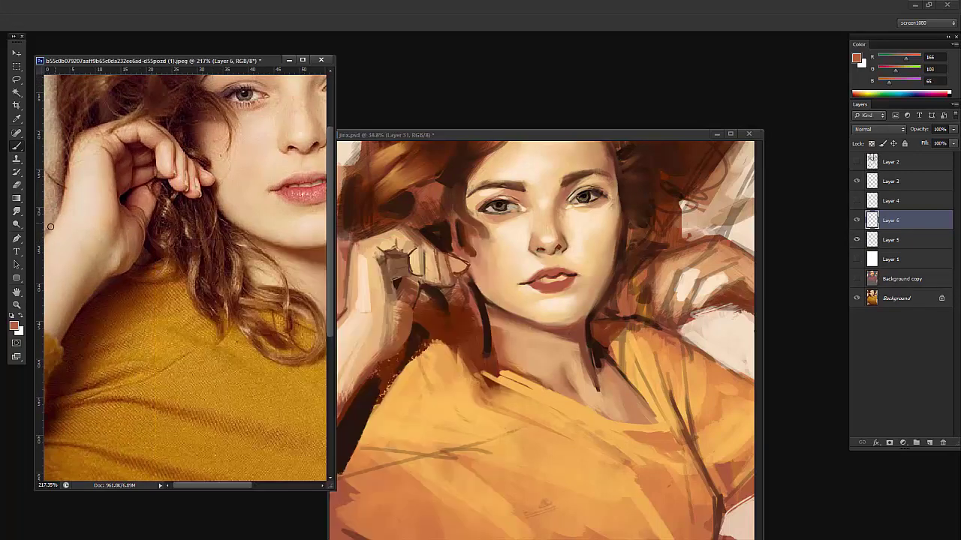
Trace the back of the hand and forearm in black over the reference photo, and undo the last stroke
key(d)
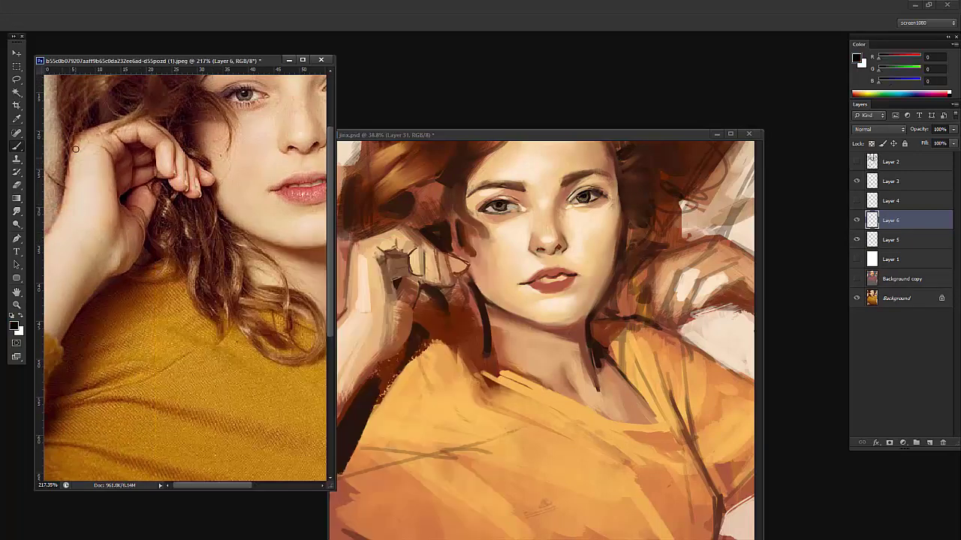
mouse_move(75, 149)
mouse_down()
mouse_move(48, 220)
mouse_move(74, 141)
mouse_move(113, 140)
mouse_move(115, 188)
mouse_move(49, 347)
mouse_up()
right_click(142, 245)
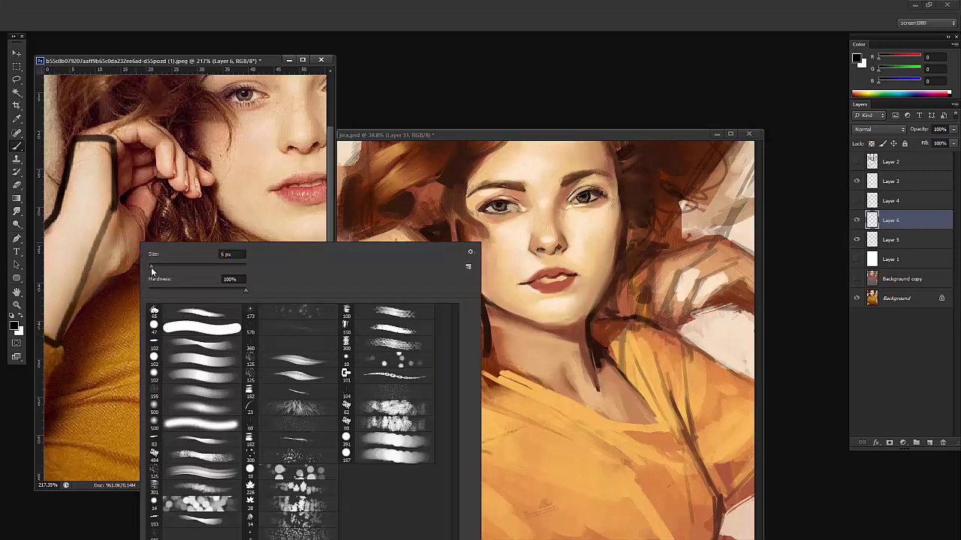
click(152, 268)
click(115, 212)
right_click(150, 240)
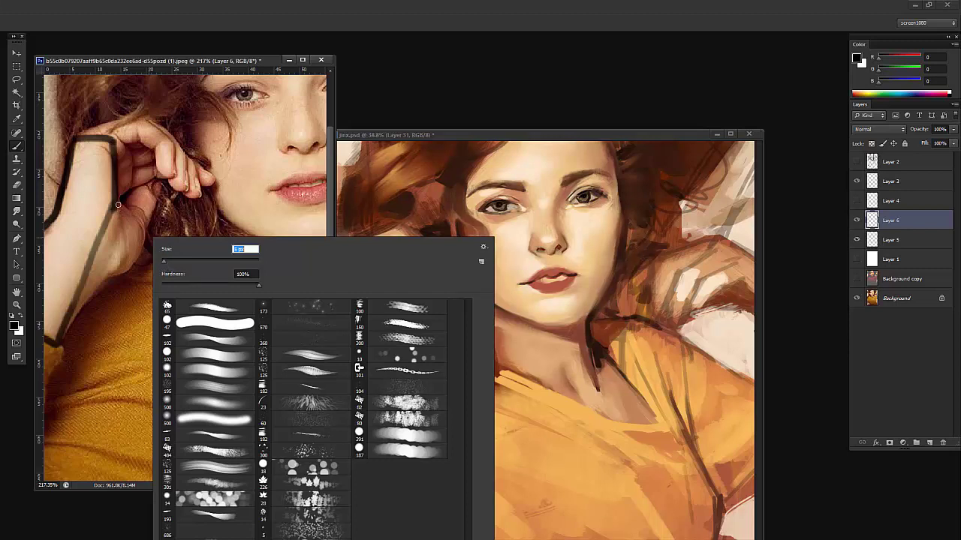
mouse_move(118, 205)
mouse_down()
mouse_move(127, 275)
mouse_move(122, 260)
mouse_move(123, 271)
mouse_move(60, 321)
mouse_move(111, 255)
mouse_move(120, 269)
mouse_move(54, 330)
mouse_move(71, 300)
mouse_move(57, 225)
mouse_move(86, 147)
mouse_move(105, 180)
mouse_move(89, 159)
mouse_move(61, 226)
mouse_up()
key(ctrl+z)
Fill the traced forearm shape with white and strengthen its inner edge with a sampled dark brown
key(x)
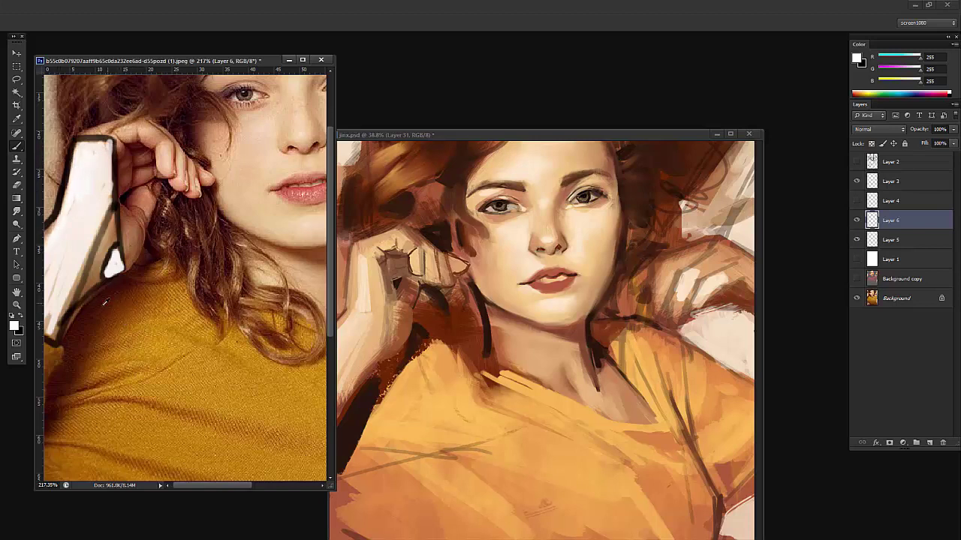
alt+click(98, 307)
mouse_move(110, 234)
mouse_down()
mouse_move(100, 257)
mouse_move(111, 226)
mouse_move(105, 273)
mouse_move(80, 300)
mouse_up()
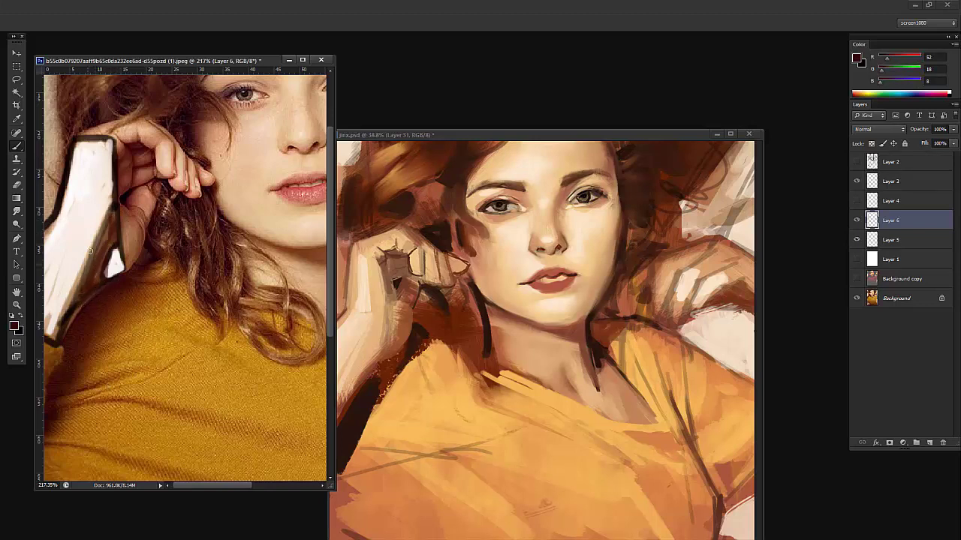
Delete the tracing layer from the reference photo and return to the painting
drag(100, 222, 120, 443)
key(Delete)
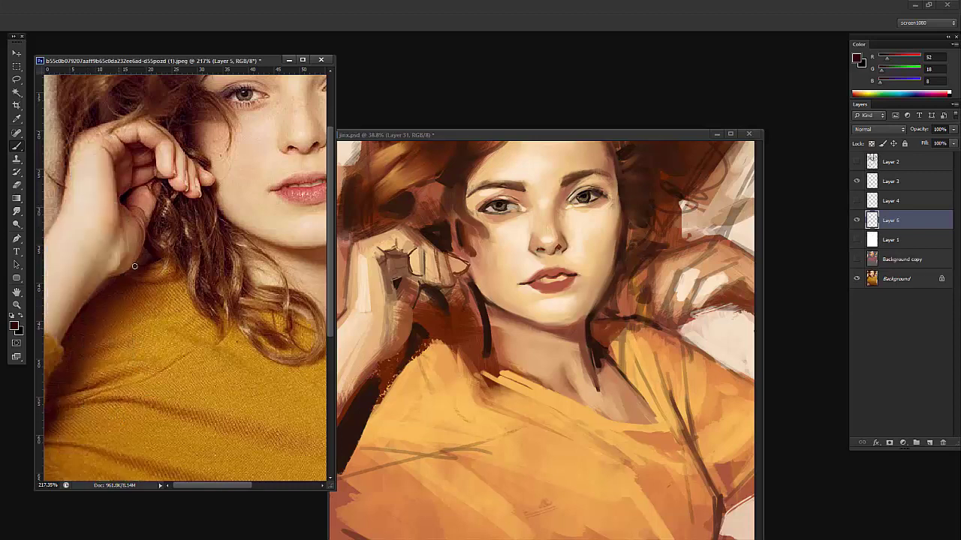
click(389, 343)
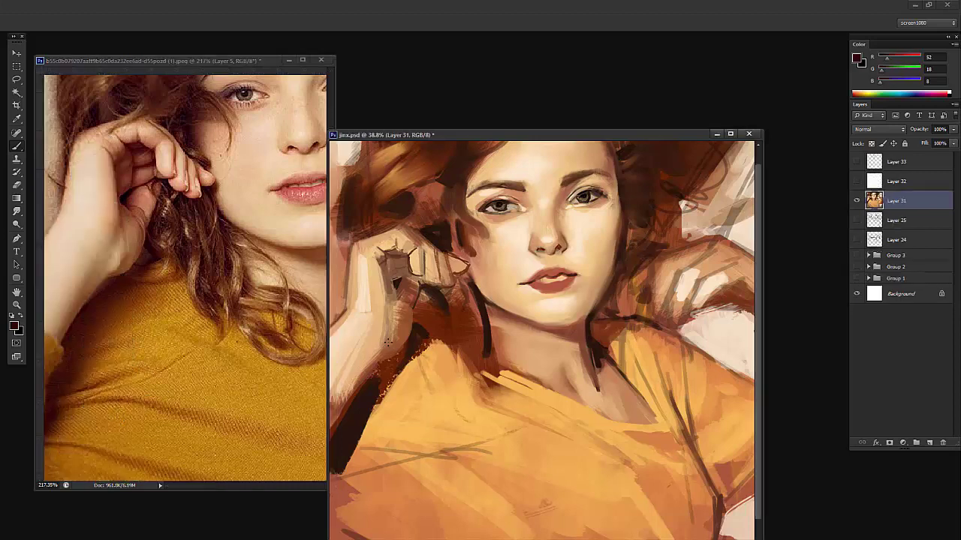
Sample the light skin tone and paint over the back of the raised hand and wrist with a textured brush
alt+click(365, 298)
right_click(389, 283)
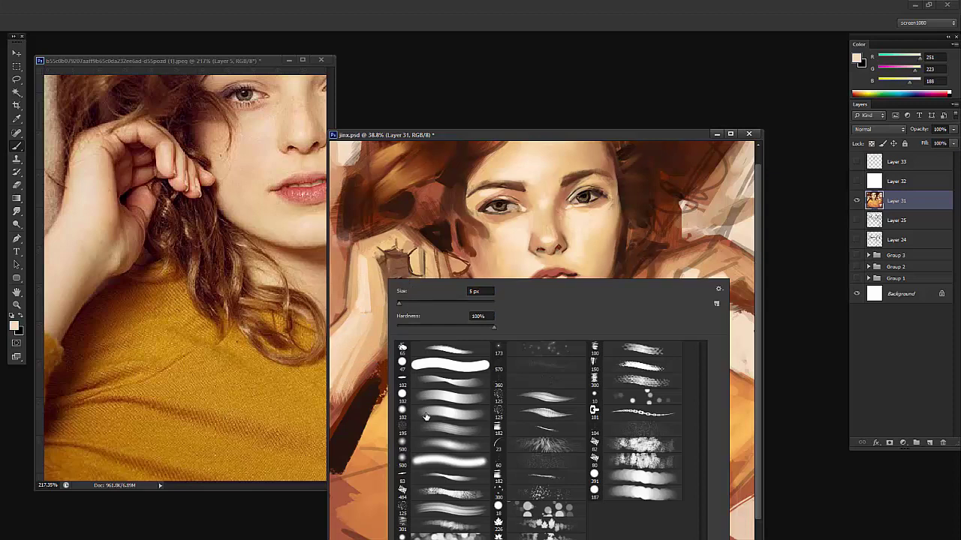
click(424, 429)
click(421, 303)
click(368, 278)
drag(361, 262, 354, 305)
alt+click(365, 278)
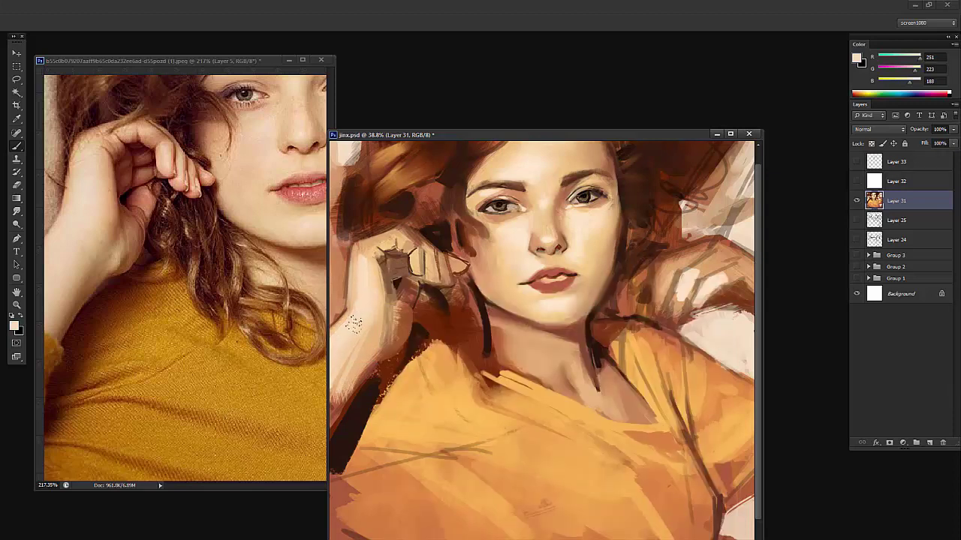
Sample a mid brown, choose a small hard round brush, and compare the wrist contour with the reference photo
alt+click(402, 340)
right_click(423, 298)
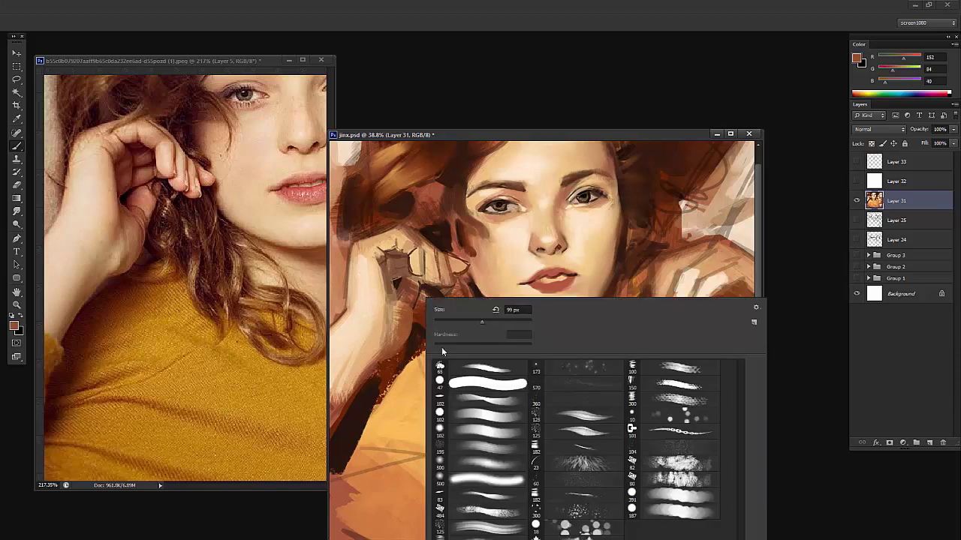
click(443, 412)
click(447, 322)
click(156, 268)
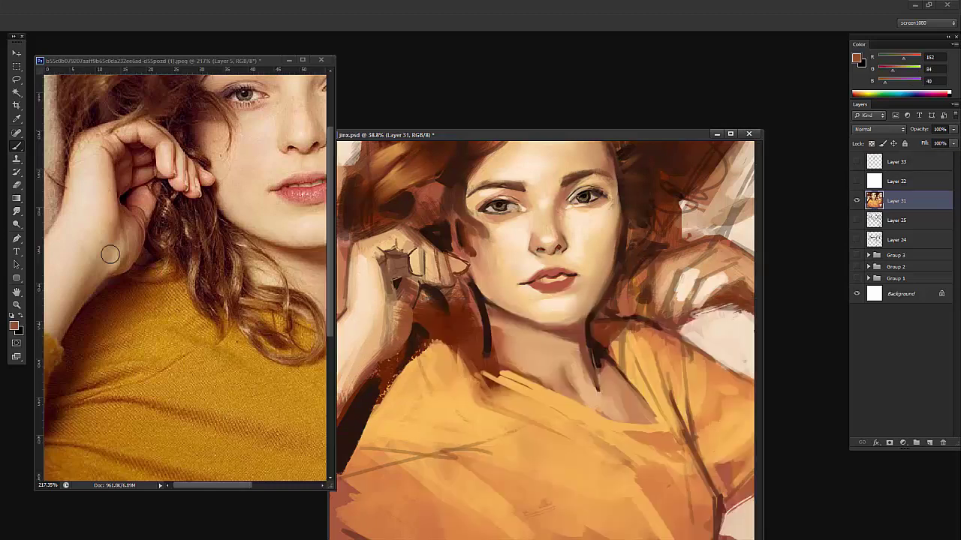
drag(84, 291, 74, 315)
click(384, 337)
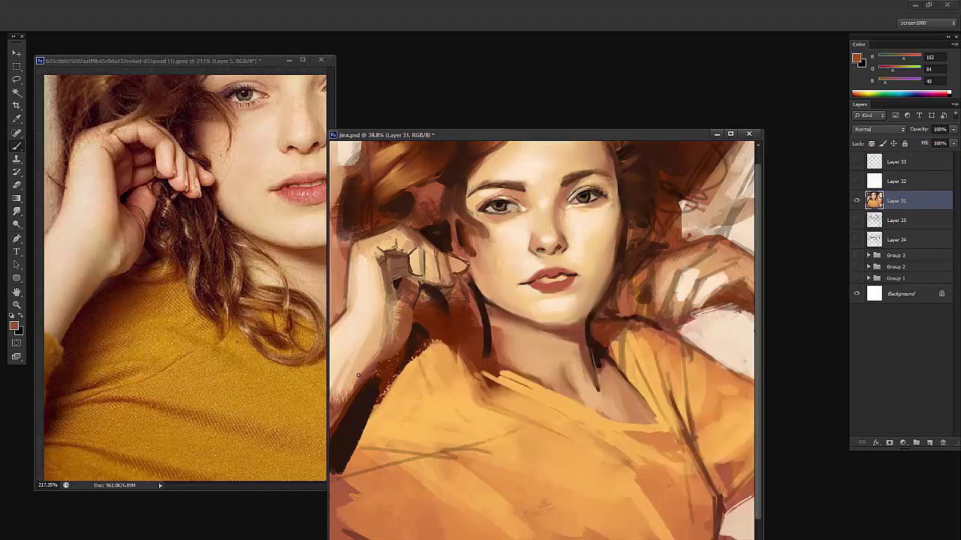
Paint brown contour strokes along the wrist and inner forearm, undoing the first attempt
drag(384, 294, 352, 381)
key(ctrl+alt+z)
key(ctrl+alt+z)
drag(371, 329, 341, 399)
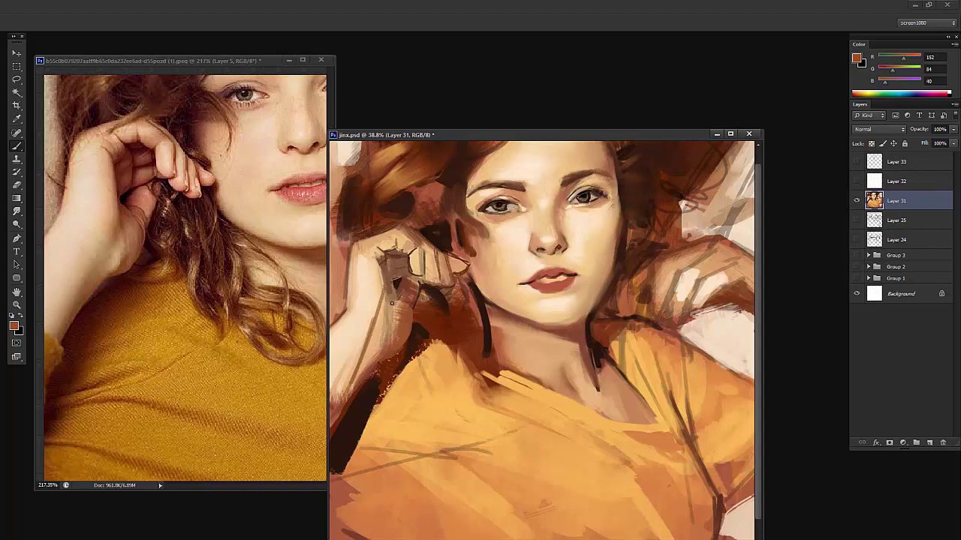
drag(388, 299, 385, 347)
right_click(416, 294)
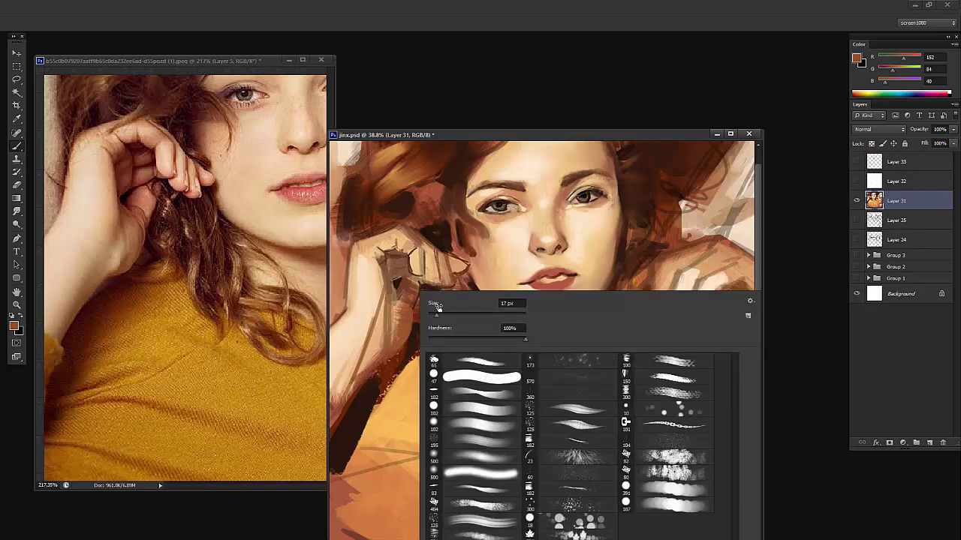
mouse_move(382, 304)
mouse_down()
mouse_move(360, 369)
mouse_move(368, 364)
mouse_up()
mouse_move(378, 328)
mouse_down()
mouse_move(366, 368)
mouse_move(382, 343)
mouse_up()
Sample the light skin tone and paint a small highlight on the heel of the hand with a smaller brush
alt+click(368, 304)
right_click(416, 309)
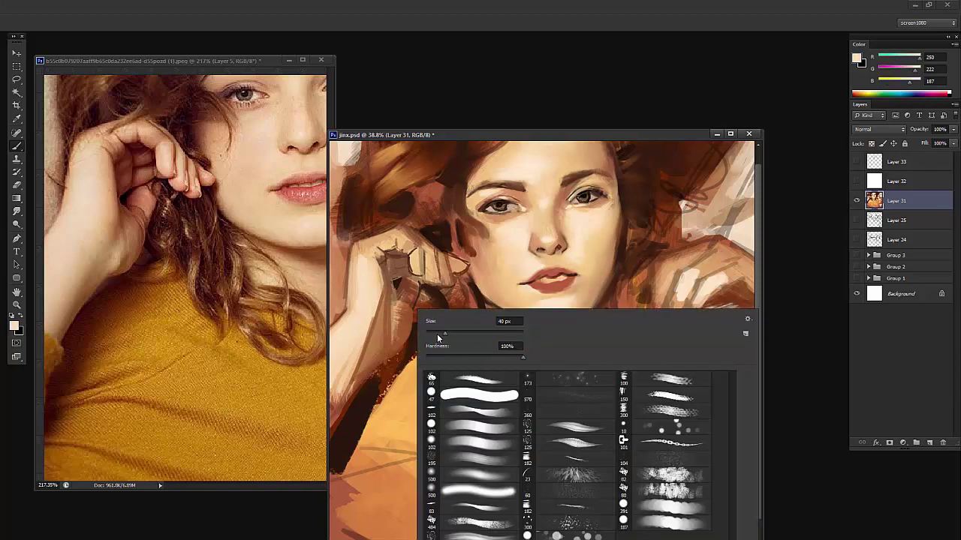
click(435, 334)
key(Return)
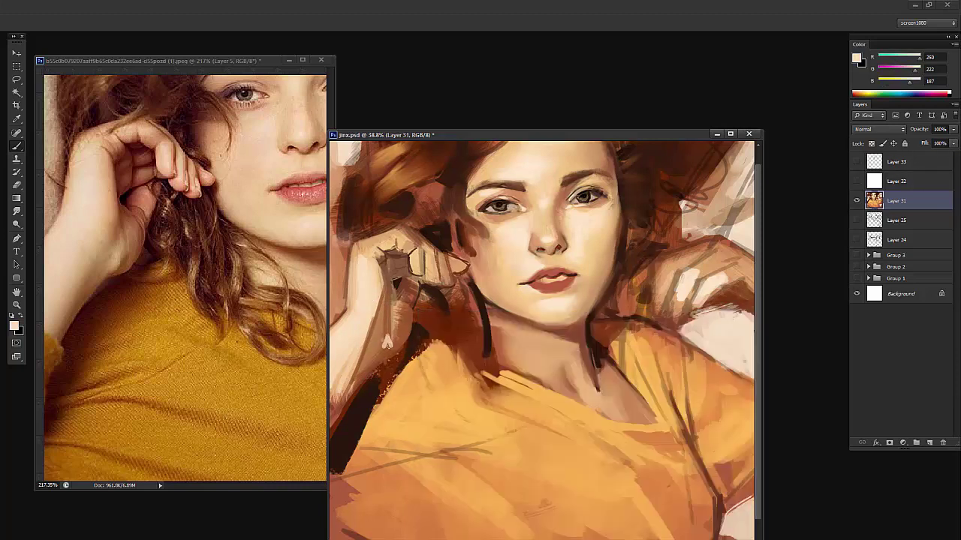
mouse_move(389, 350)
mouse_down()
mouse_move(397, 307)
mouse_move(400, 319)
mouse_up()
Redefine the lower edge of the wrist and forearm against the shadow with a sampled dark brown
alt+click(389, 328)
alt+click(383, 335)
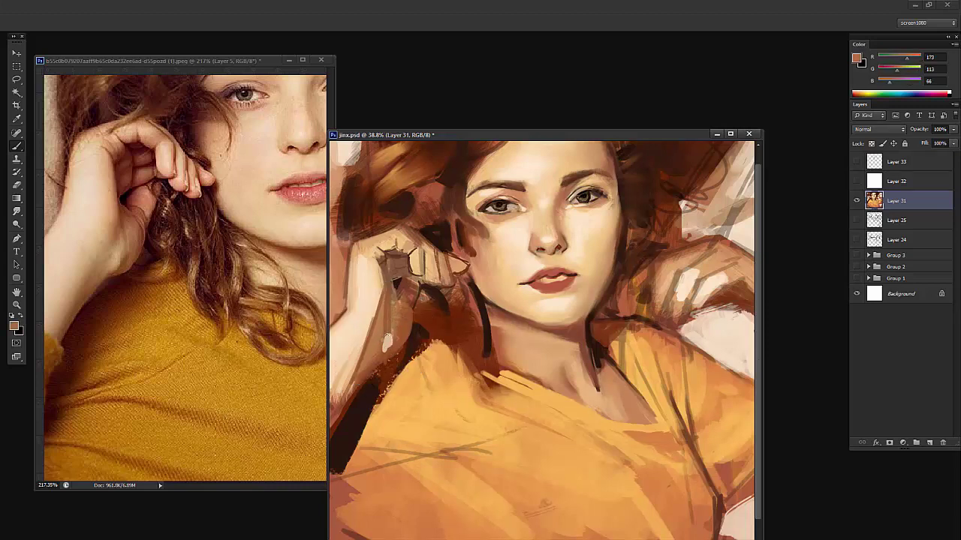
alt+click(396, 358)
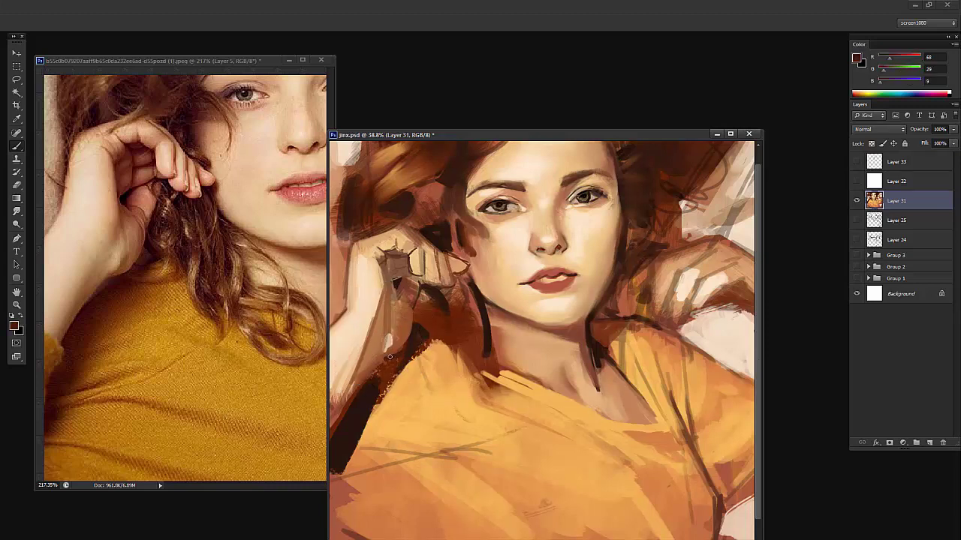
mouse_move(381, 364)
mouse_down()
mouse_move(396, 362)
mouse_move(397, 383)
mouse_up()
drag(451, 339, 439, 307)
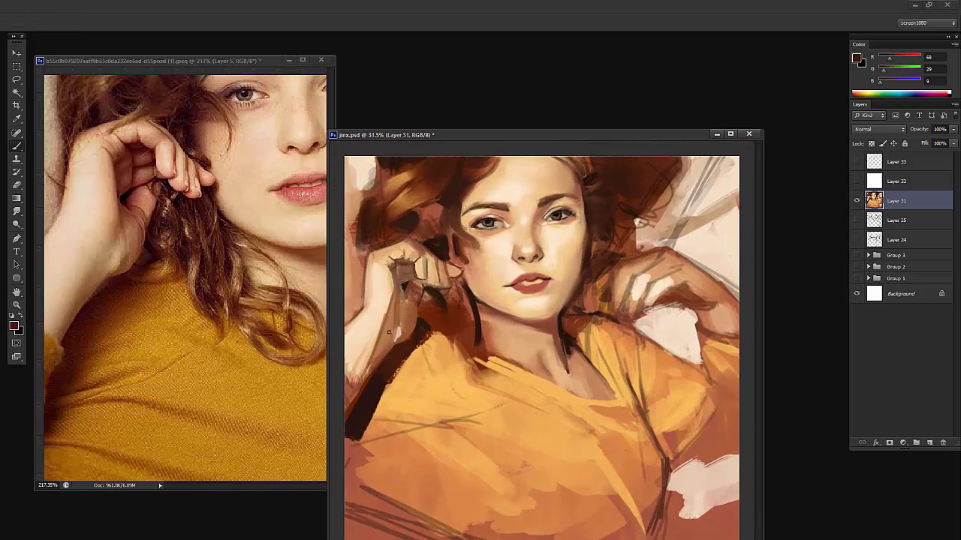
Blend the shading on the forearm and the heel of the hand with the Mixer Brush
key(shift+b)
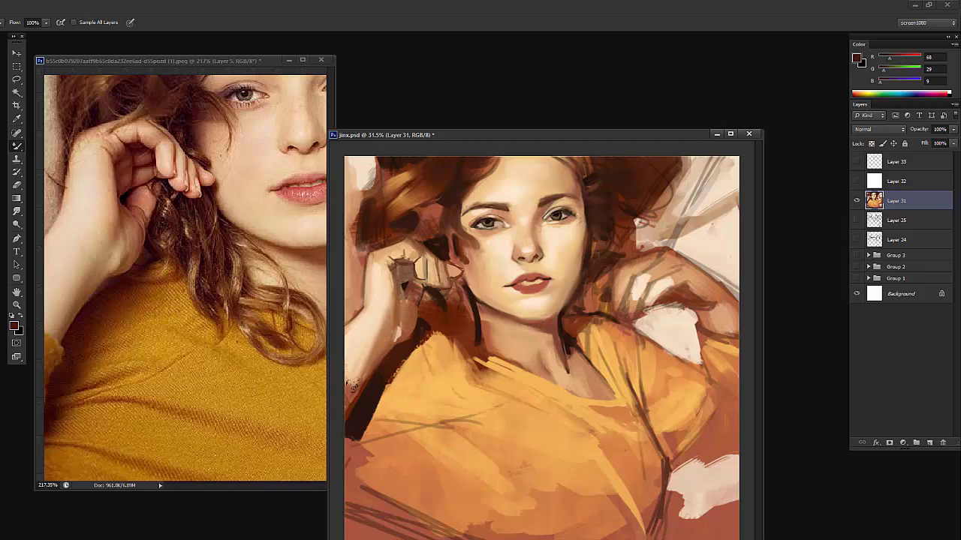
drag(411, 308, 432, 310)
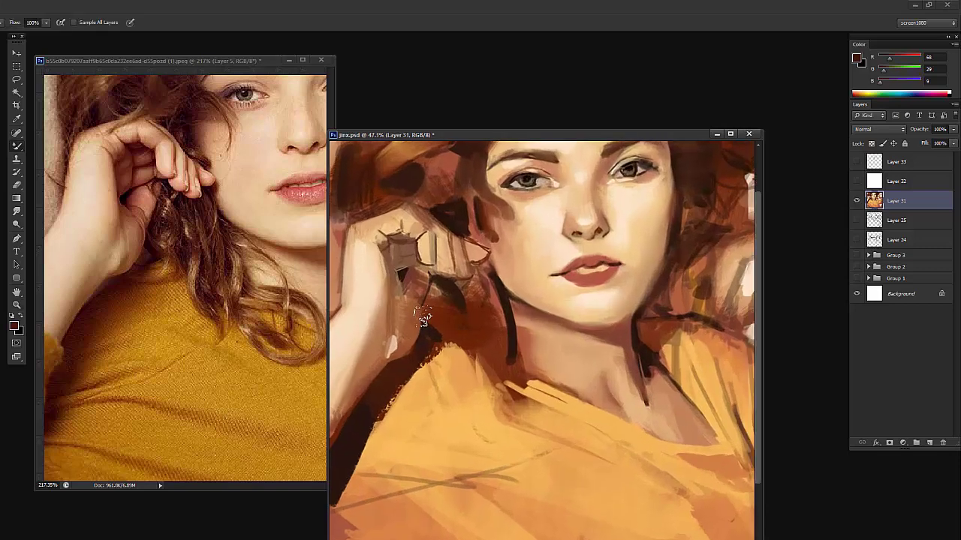
alt+click(433, 314)
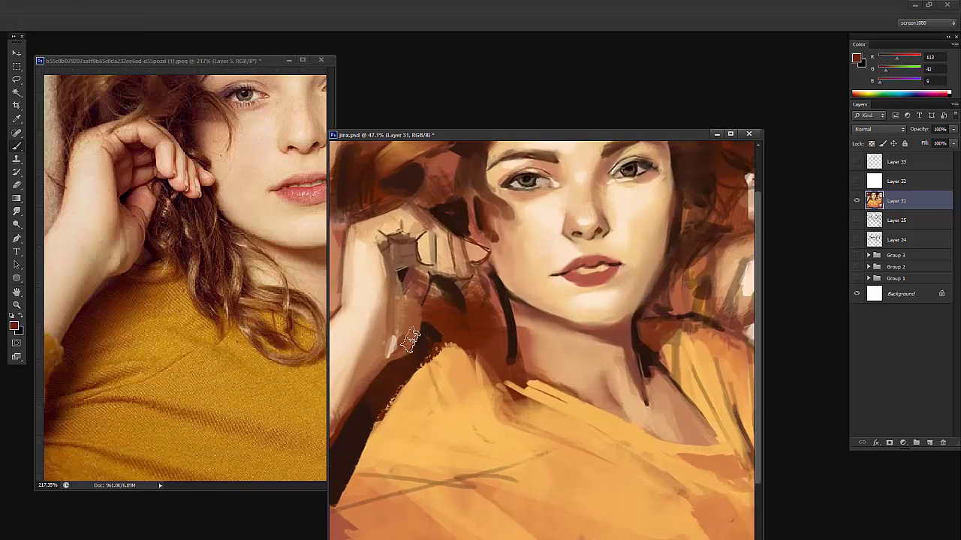
key(shift+b)
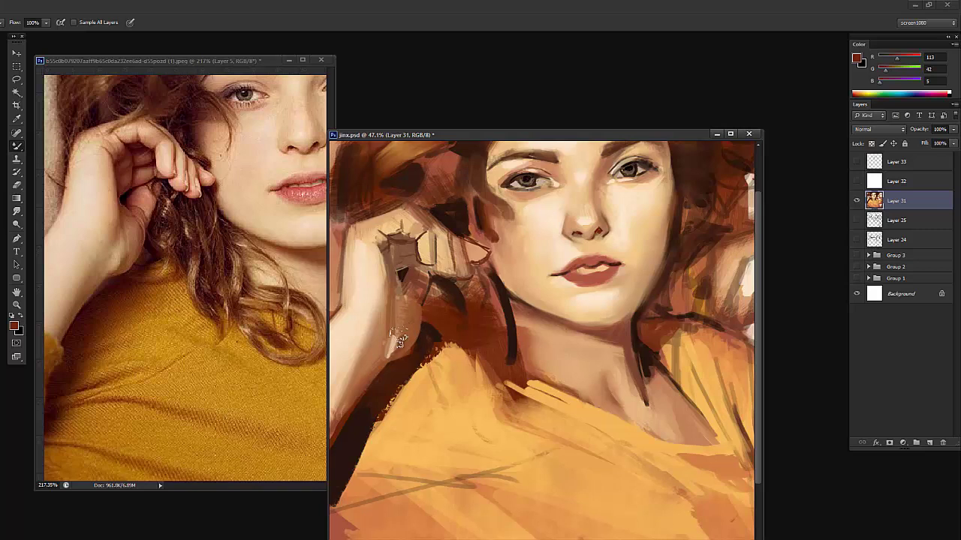
drag(405, 331, 407, 313)
Touch up the dark gap beneath the curled fingers and the adjoining skin edge with colours sampled from the hand
alt+click(403, 273)
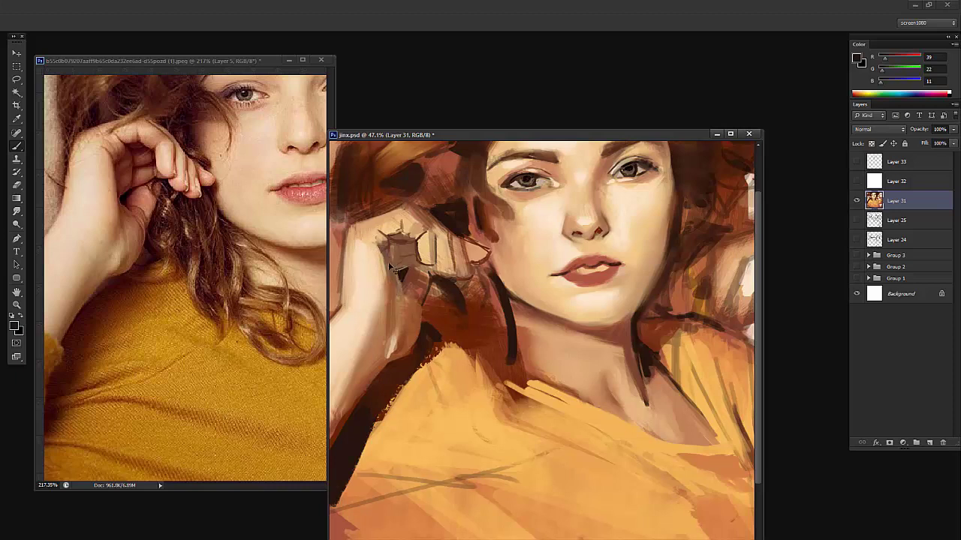
drag(389, 284, 386, 258)
alt+click(394, 268)
alt+click(387, 295)
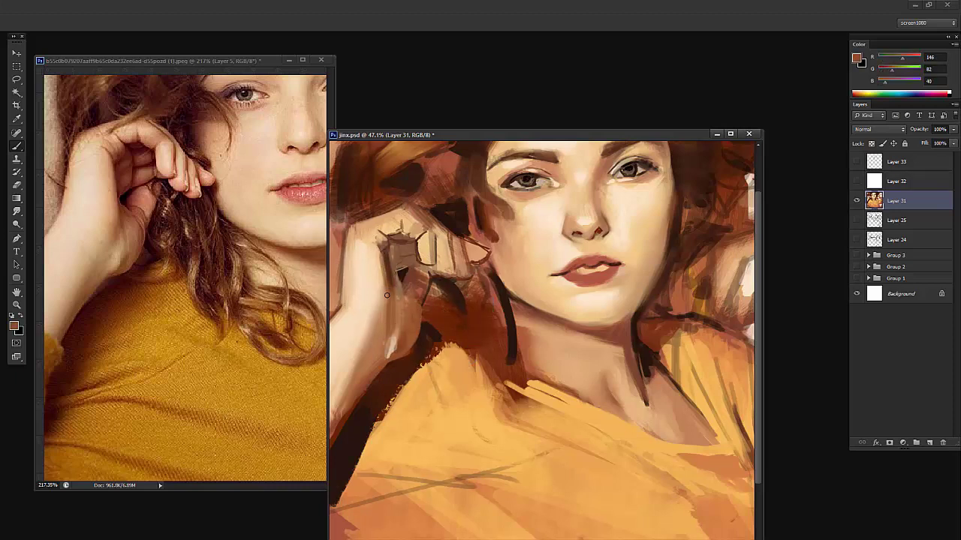
alt+click(364, 238)
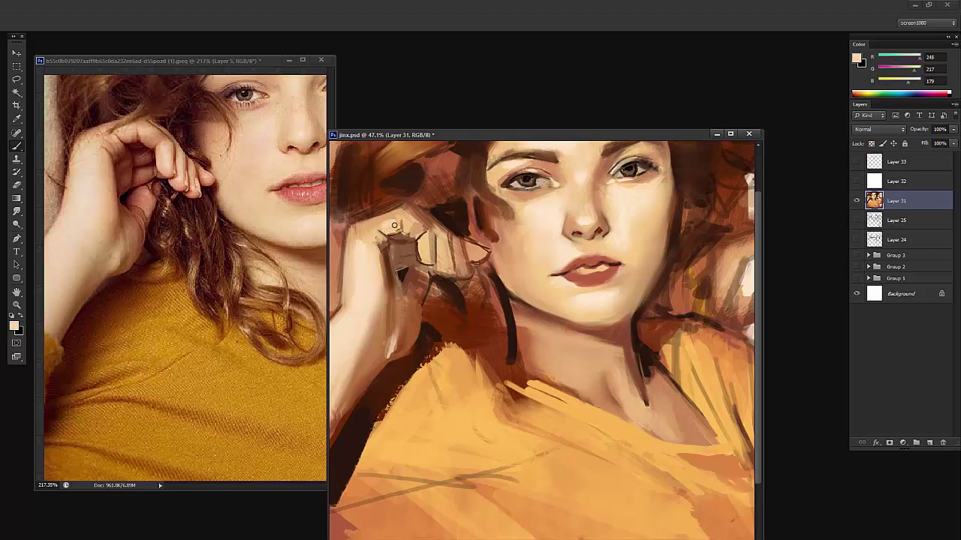
Show the white Layer 32 at full opacity over the painting and add a new empty layer above it
click(860, 183)
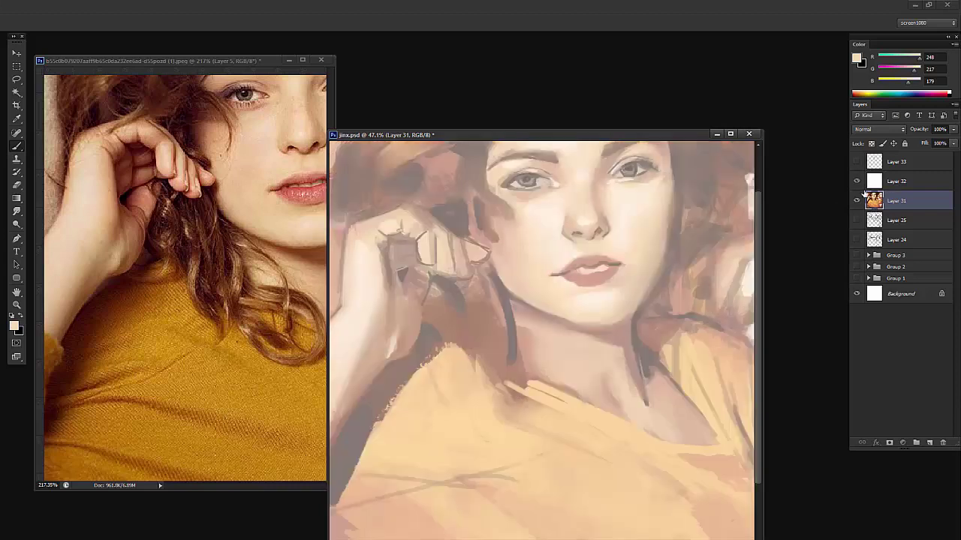
key(ctrl+shift+alt+n)
click(893, 200)
drag(915, 133, 935, 133)
click(906, 182)
scroll(553, 325, down, 4)
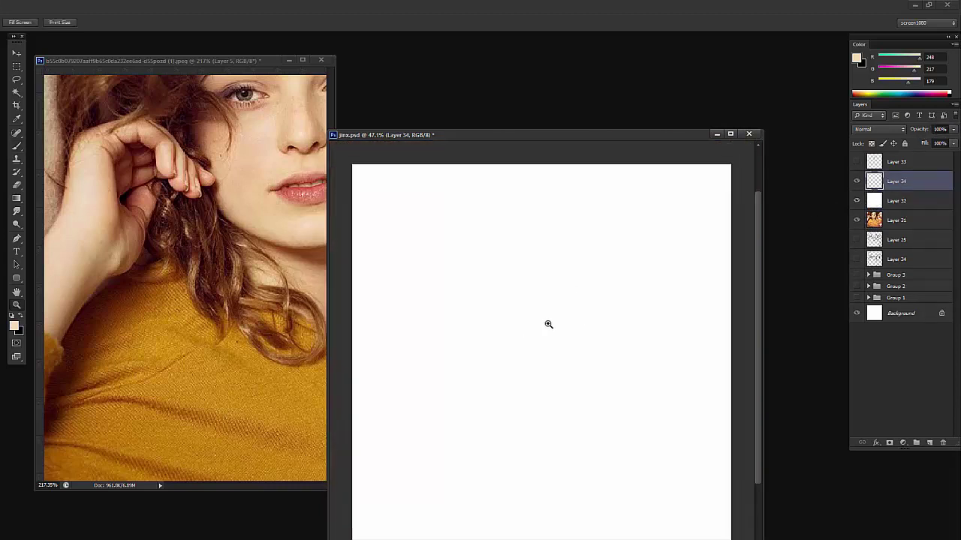
Reset the colours to black and sketch a shirt collar with a tie and shoulder lines on the lower canvas
mouse_move(453, 433)
mouse_down()
mouse_move(498, 403)
mouse_move(545, 418)
mouse_move(584, 401)
mouse_move(616, 419)
mouse_up()
key(ctrl+z)
key(d)
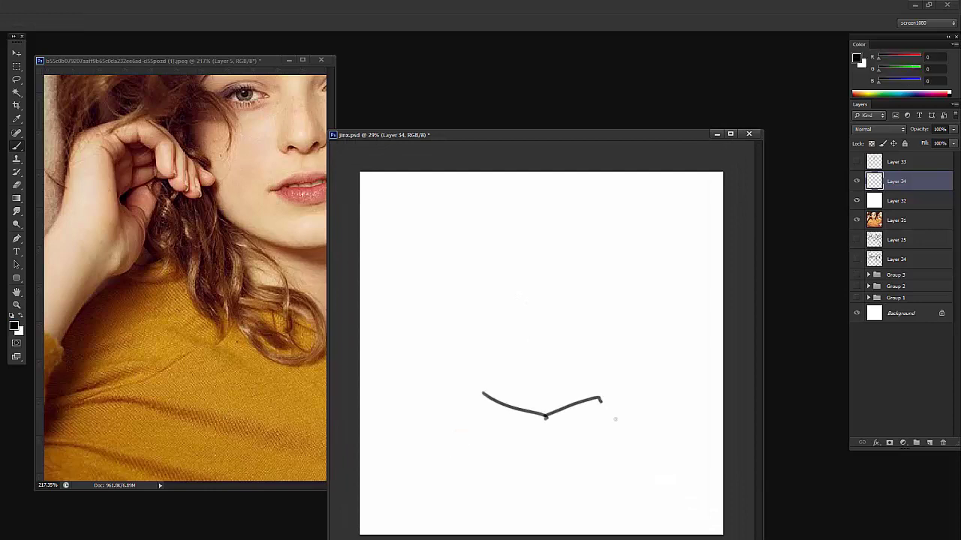
mouse_move(545, 414)
mouse_down()
mouse_move(590, 435)
mouse_move(626, 423)
mouse_up()
mouse_move(497, 403)
mouse_down()
mouse_move(520, 444)
mouse_move(561, 440)
mouse_move(503, 522)
mouse_up()
drag(547, 459, 560, 519)
mouse_move(459, 429)
mouse_down()
mouse_move(408, 447)
mouse_move(402, 510)
mouse_up()
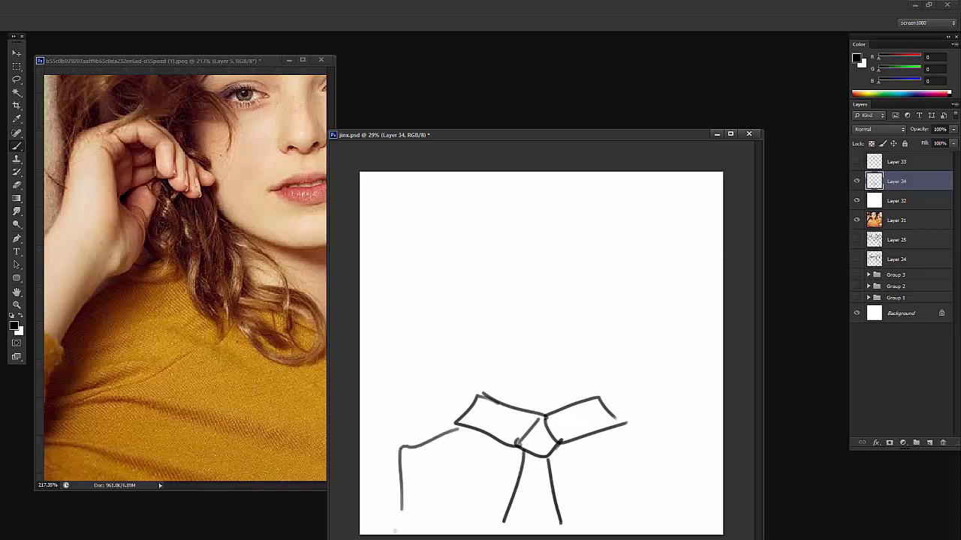
drag(620, 431, 661, 453)
drag(656, 453, 684, 515)
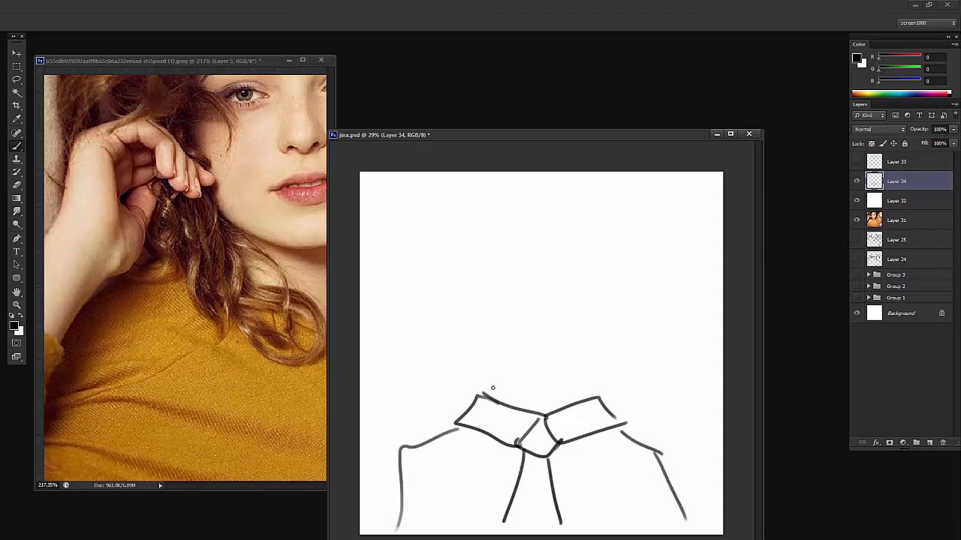
Sketch the outline of a bent hand with its thumb rising out of the collar
mouse_move(483, 390)
mouse_down()
mouse_move(433, 313)
mouse_move(599, 238)
mouse_move(539, 327)
mouse_up()
drag(582, 294, 548, 339)
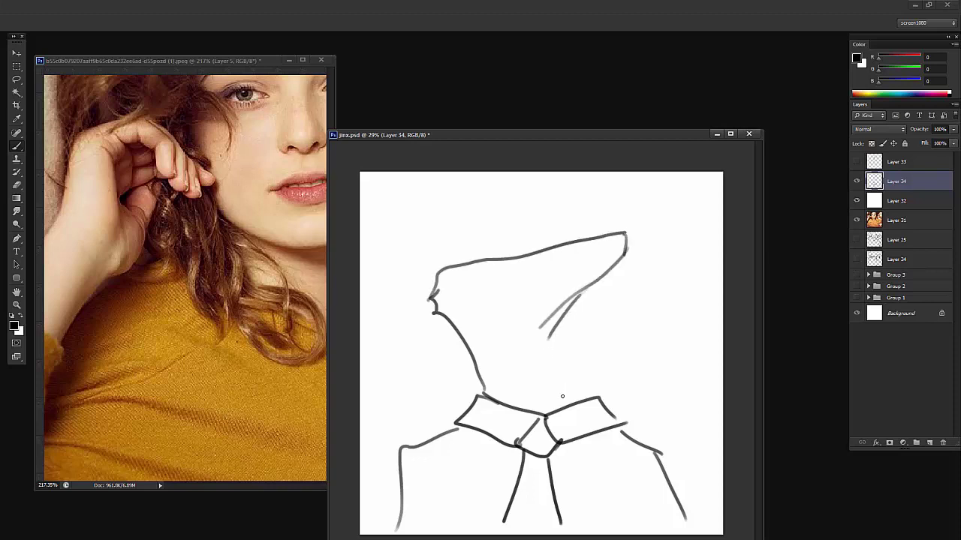
mouse_move(561, 405)
mouse_down()
mouse_move(604, 363)
mouse_move(637, 277)
mouse_move(586, 322)
mouse_up()
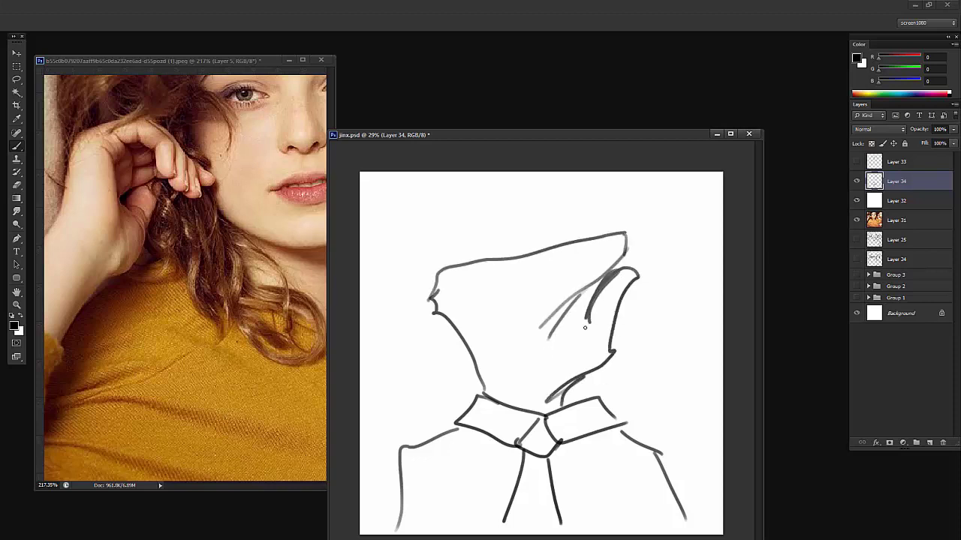
mouse_move(625, 233)
mouse_down()
mouse_move(585, 242)
mouse_move(604, 264)
mouse_move(587, 251)
mouse_up()
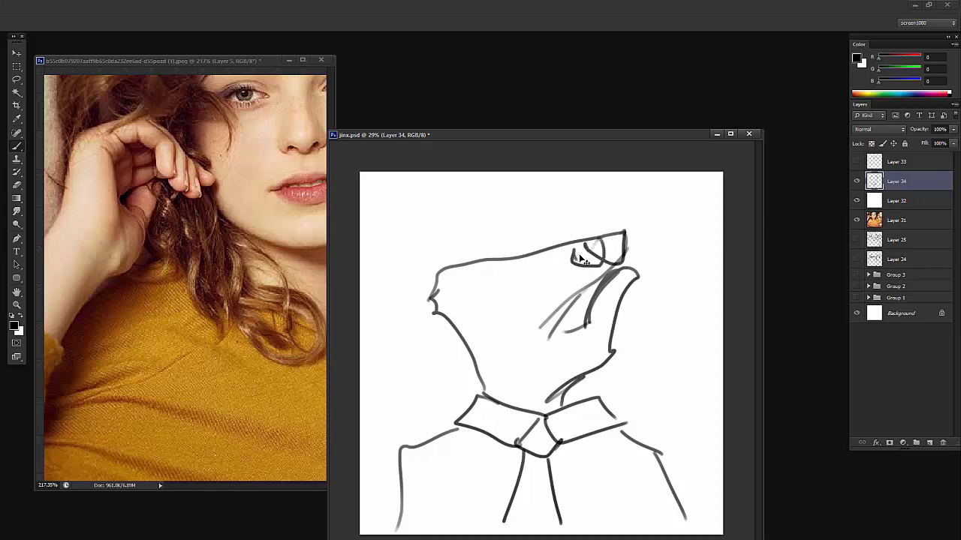
key(ctrl+alt+z)
key(ctrl+alt+z)
key(ctrl+alt+z)
key(ctrl+alt+z)
Draw the overlapping fingers with their tips and the angular gap beneath them in the hand sketch
drag(525, 256, 535, 274)
drag(546, 264, 469, 299)
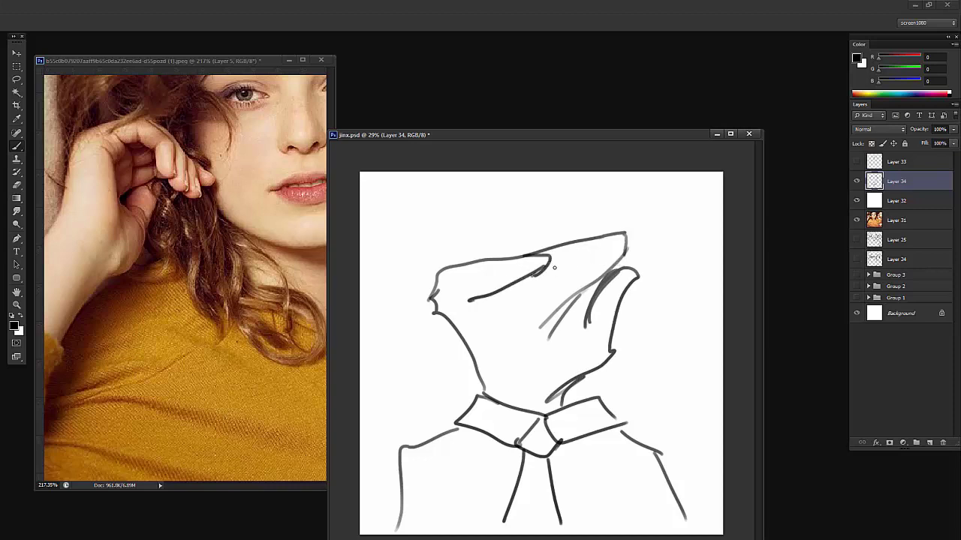
drag(534, 273, 572, 243)
mouse_move(570, 241)
mouse_down()
mouse_move(574, 260)
mouse_move(604, 234)
mouse_up()
mouse_move(605, 234)
mouse_down()
mouse_move(627, 244)
mouse_move(605, 265)
mouse_move(550, 273)
mouse_move(486, 300)
mouse_move(590, 295)
mouse_move(561, 309)
mouse_move(600, 272)
mouse_move(539, 301)
mouse_move(581, 322)
mouse_up()
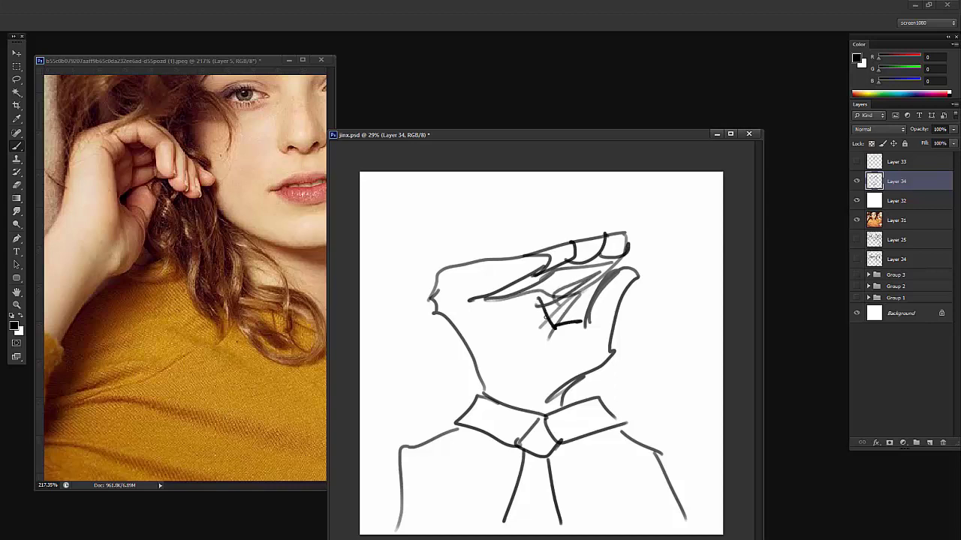
mouse_move(535, 300)
mouse_down()
mouse_move(620, 264)
mouse_move(510, 296)
mouse_up()
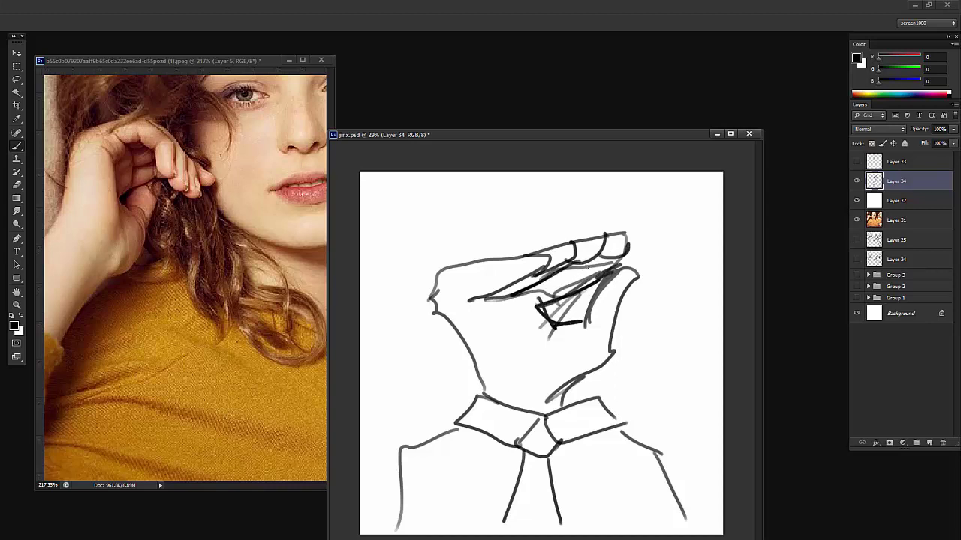
Add the palm crease, the base of the thumb and contour accents along the index finger and thumb
mouse_move(599, 259)
mouse_down()
mouse_move(504, 316)
mouse_move(537, 401)
mouse_up()
drag(574, 328, 528, 368)
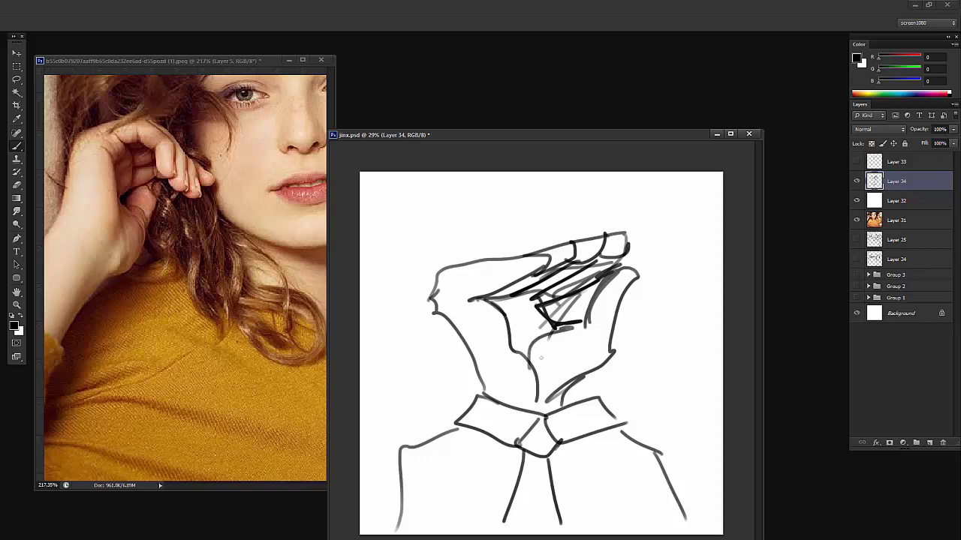
drag(539, 334, 553, 363)
drag(570, 385, 614, 338)
drag(535, 252, 542, 249)
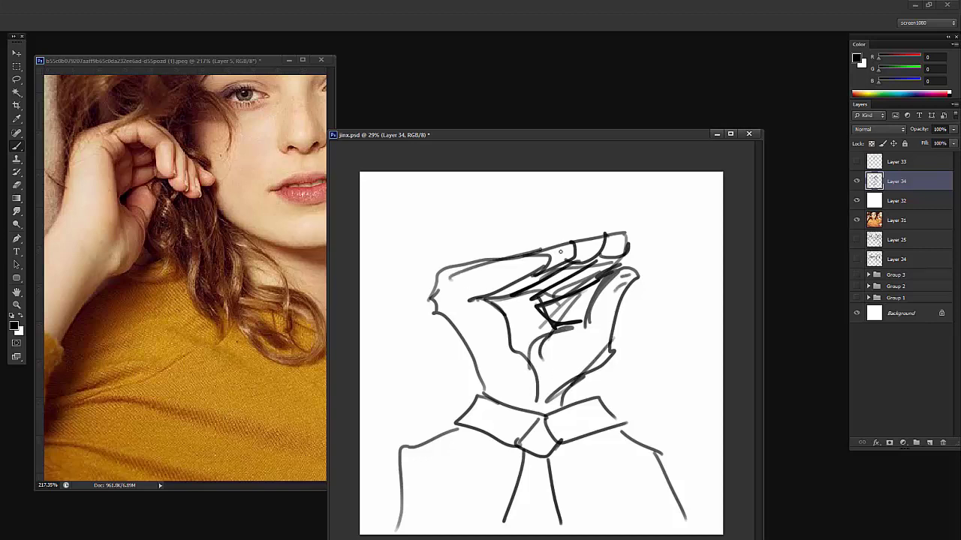
mouse_move(606, 317)
mouse_down()
mouse_move(615, 317)
mouse_move(614, 296)
mouse_up()
Erase the curved palm crease and redraw it as a straighter line running down to the wrist
key(e)
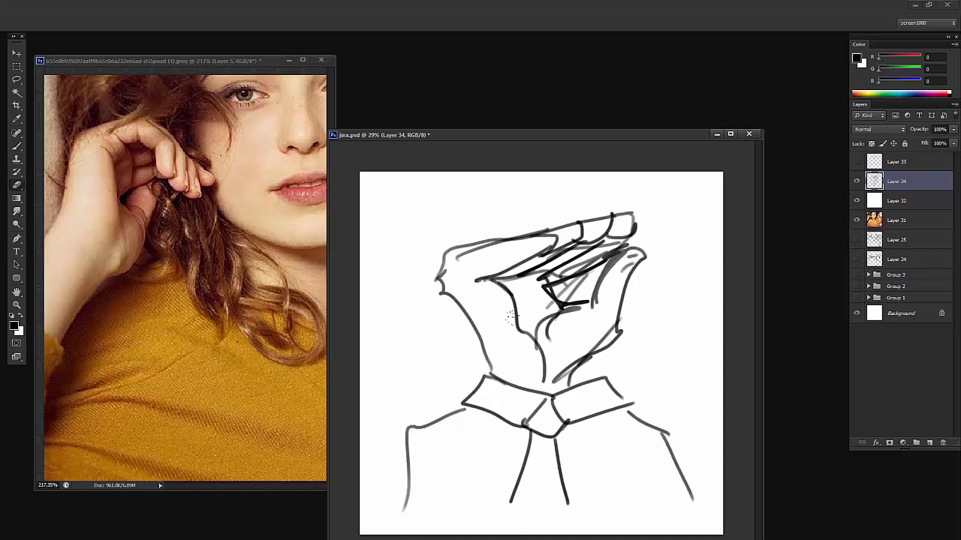
drag(514, 301, 539, 348)
key(b)
drag(534, 313, 544, 373)
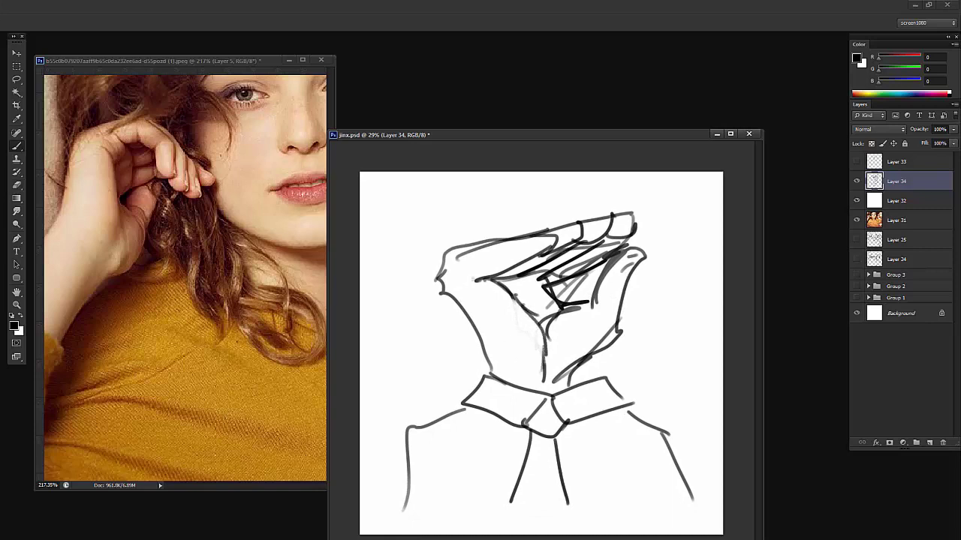
Redraw the upper contour of the index finger from the knuckle to the fingertips
mouse_move(439, 262)
mouse_down()
mouse_move(546, 225)
mouse_move(576, 222)
mouse_move(602, 241)
mouse_move(581, 229)
mouse_move(583, 239)
mouse_move(587, 227)
mouse_up()
key(e)
key(b)
mouse_move(590, 222)
mouse_down()
mouse_move(620, 213)
mouse_move(616, 238)
mouse_move(616, 220)
mouse_move(484, 241)
mouse_up()
Clean up the gap between the fingers and thumb, and shade it and the fingers' underside with black hatching
key(e)
mouse_move(542, 286)
mouse_down()
mouse_move(559, 267)
mouse_move(588, 285)
mouse_up()
key(b)
drag(620, 251, 552, 286)
mouse_move(585, 267)
mouse_down()
mouse_move(551, 287)
mouse_move(561, 308)
mouse_up()
mouse_move(552, 275)
mouse_down()
mouse_move(617, 243)
mouse_move(537, 280)
mouse_move(529, 265)
mouse_move(492, 280)
mouse_up()
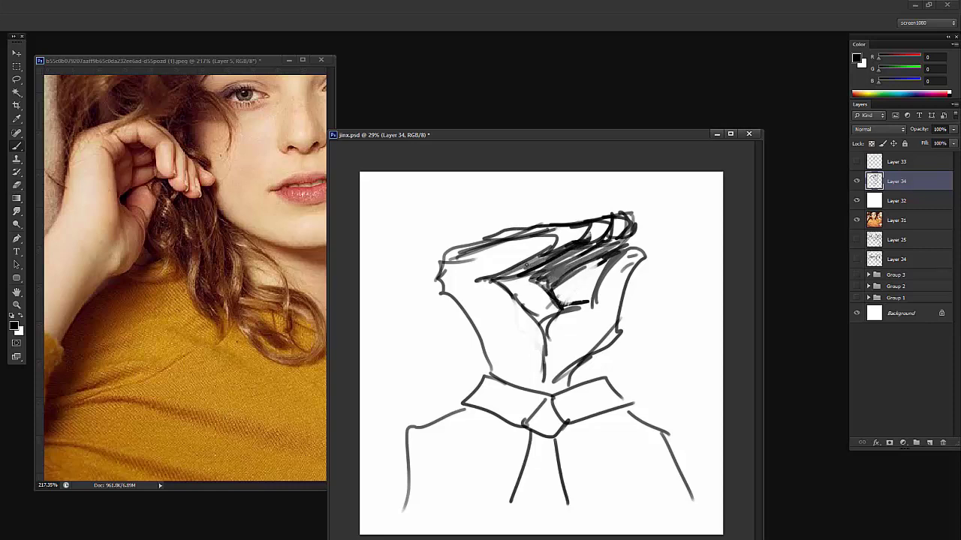
Add grey shading along the index finger's underside and fill the hollow of the palm in the hand sketch
mouse_move(539, 255)
mouse_down()
mouse_move(479, 279)
mouse_move(486, 273)
mouse_up()
drag(622, 254, 596, 301)
drag(565, 325, 591, 323)
right_click(552, 298)
mouse_move(507, 290)
mouse_down()
mouse_move(533, 313)
mouse_move(528, 289)
mouse_move(541, 296)
mouse_move(548, 321)
mouse_move(557, 293)
mouse_up()
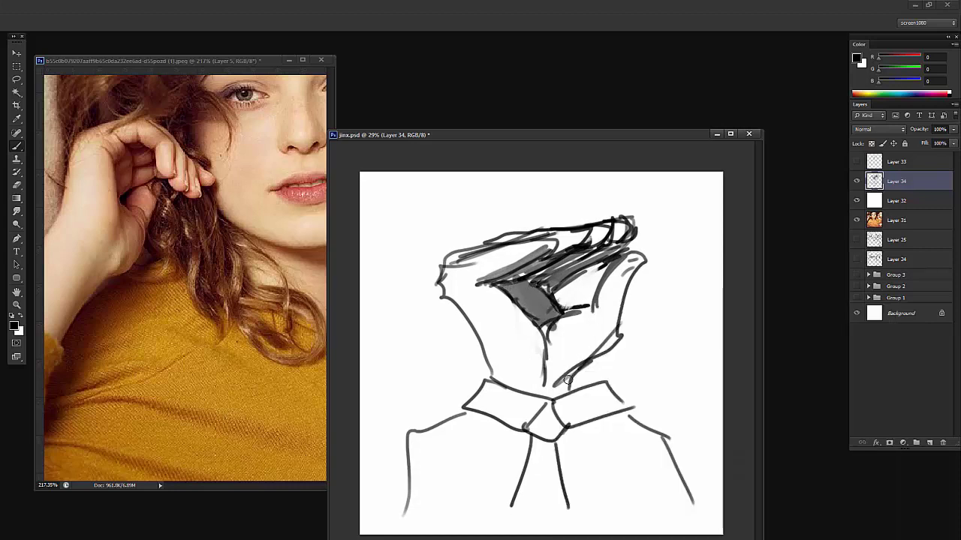
Shade the thumb's outer edge and base in grey, and soften the palm crease and finger tones with the eraser
mouse_move(568, 381)
mouse_down()
mouse_move(612, 319)
mouse_move(631, 261)
mouse_move(614, 309)
mouse_move(642, 266)
mouse_move(633, 259)
mouse_move(596, 313)
mouse_move(635, 260)
mouse_move(599, 309)
mouse_move(563, 324)
mouse_move(544, 379)
mouse_up()
key(e)
key(b)
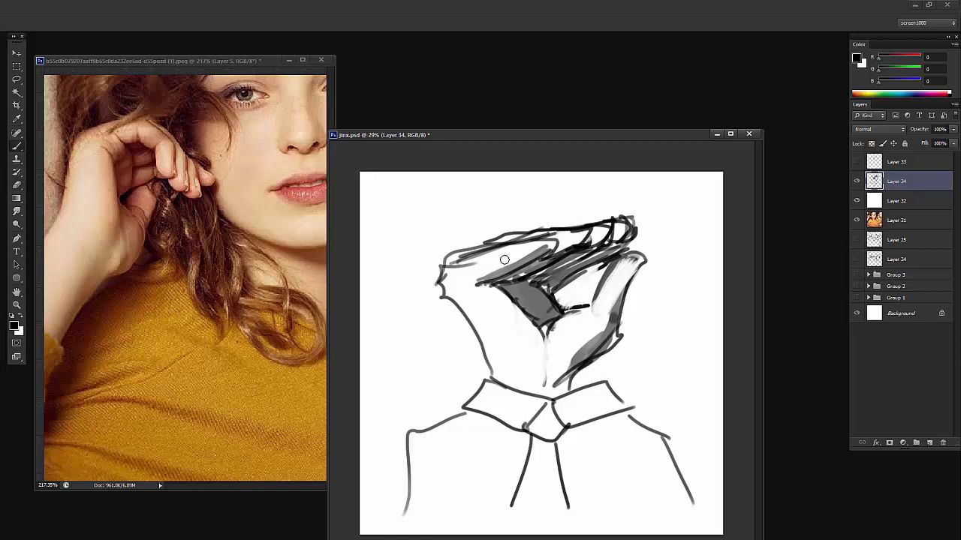
mouse_move(504, 260)
mouse_down()
mouse_move(537, 246)
mouse_move(503, 241)
mouse_move(505, 252)
mouse_move(625, 225)
mouse_up()
key(e)
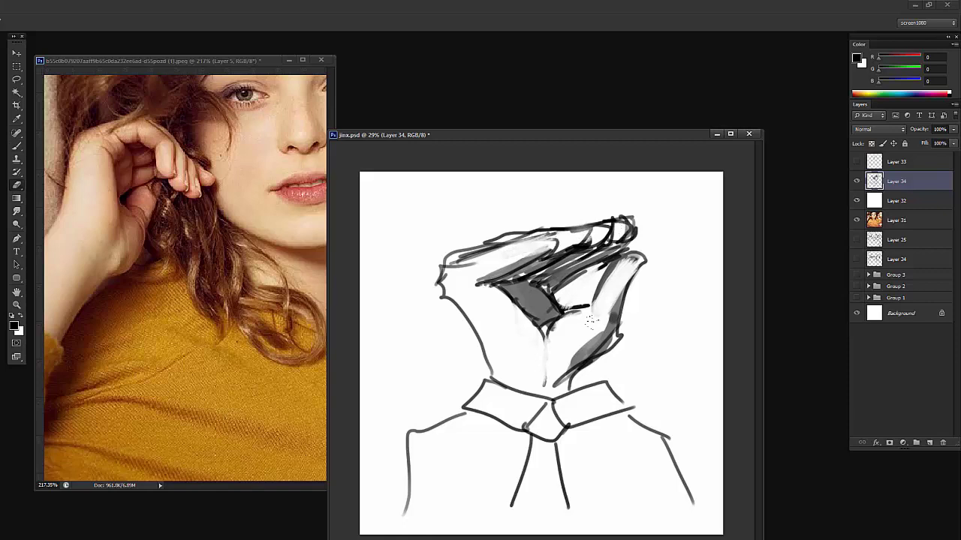
key(b)
Fill the tie's knot with dark grey and paint diagonal stripes down its length
mouse_move(557, 409)
mouse_down()
mouse_move(545, 419)
mouse_move(543, 495)
mouse_up()
drag(531, 532, 564, 509)
drag(646, 371, 649, 352)
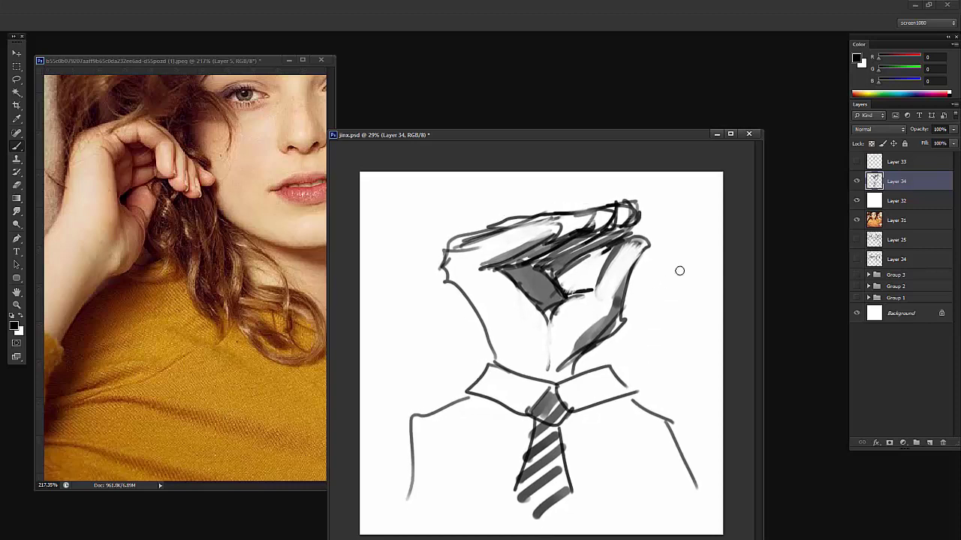
Lasso the thumb onto its own layer and try repositioning it with Free Transform
key(l)
mouse_move(574, 279)
mouse_down()
mouse_move(652, 229)
mouse_move(664, 325)
mouse_move(621, 358)
mouse_move(575, 365)
mouse_move(552, 334)
mouse_move(574, 297)
mouse_up()
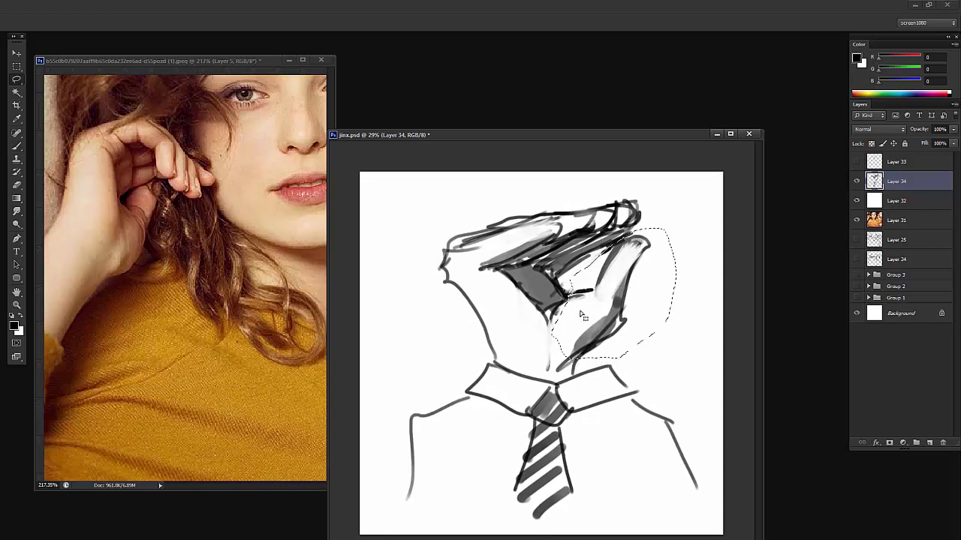
right_click(590, 305)
click(623, 390)
key(ctrl+t)
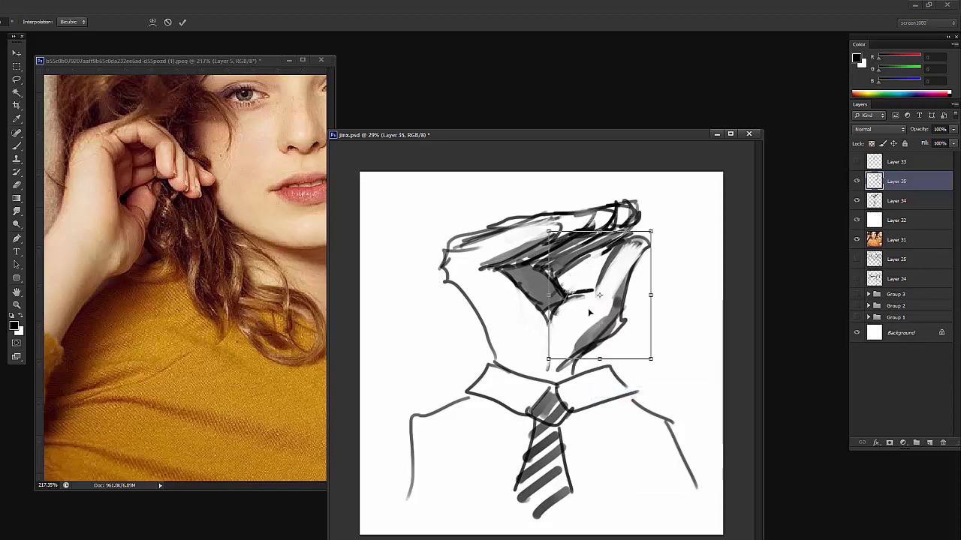
drag(563, 306, 563, 308)
drag(635, 366, 614, 363)
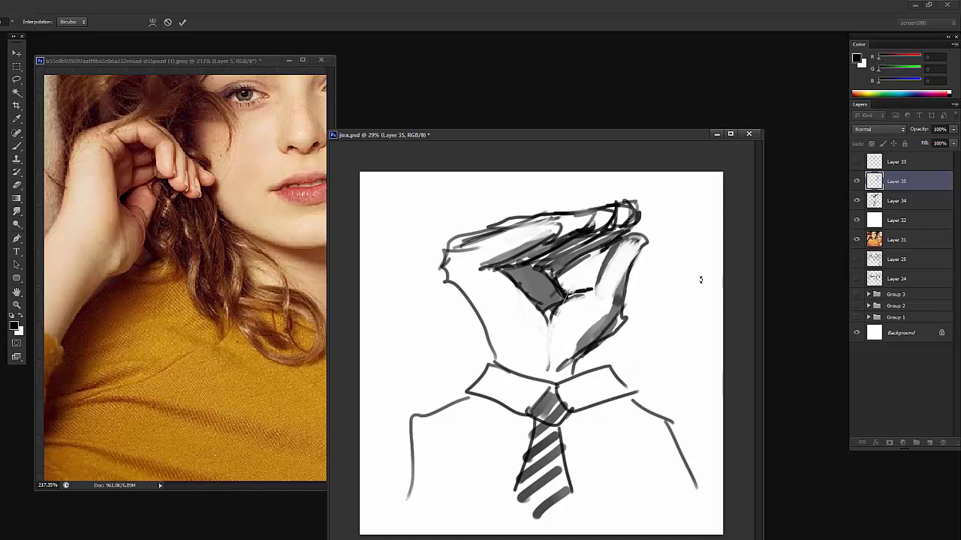
key(Return)
Restore the thumb's position and merge its layer down into the hand sketch layer
key(l)
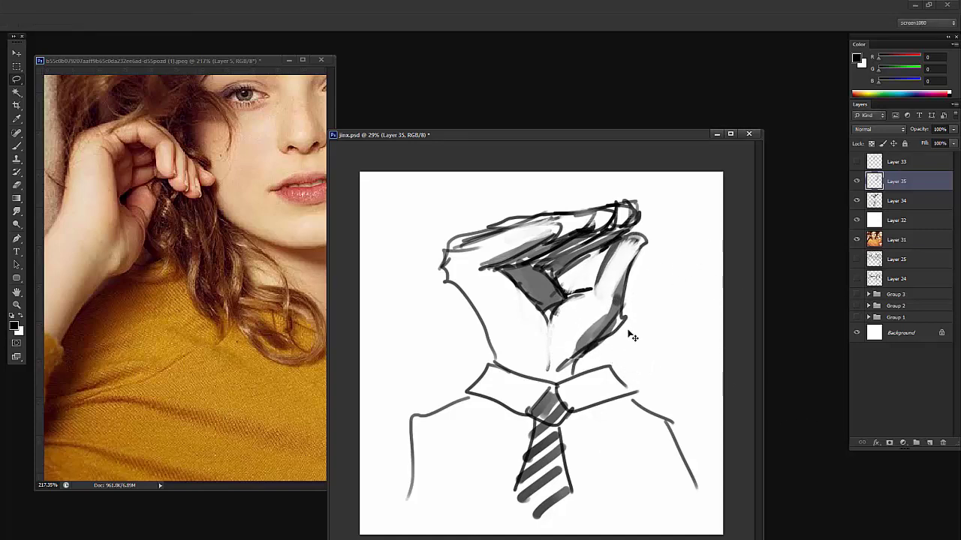
drag(629, 335, 631, 333)
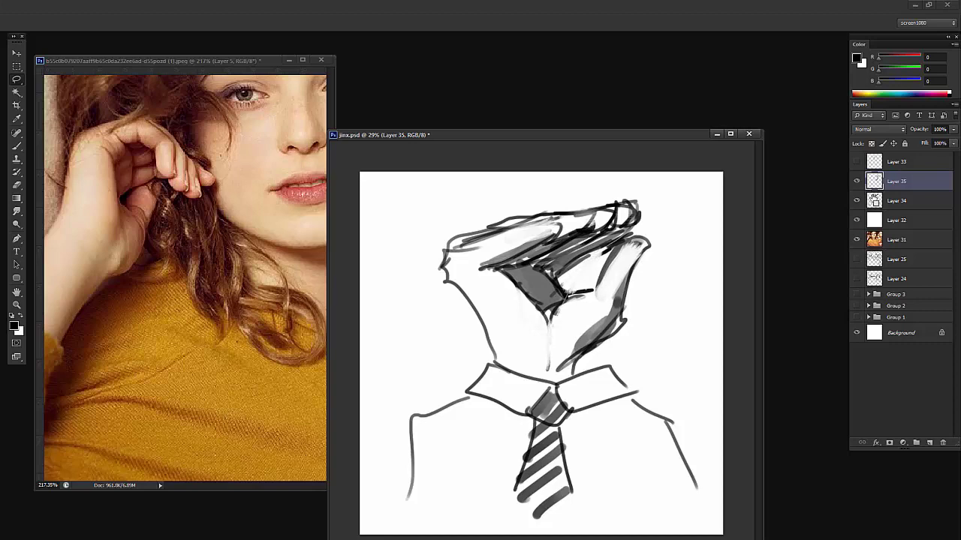
key(ctrl+e)
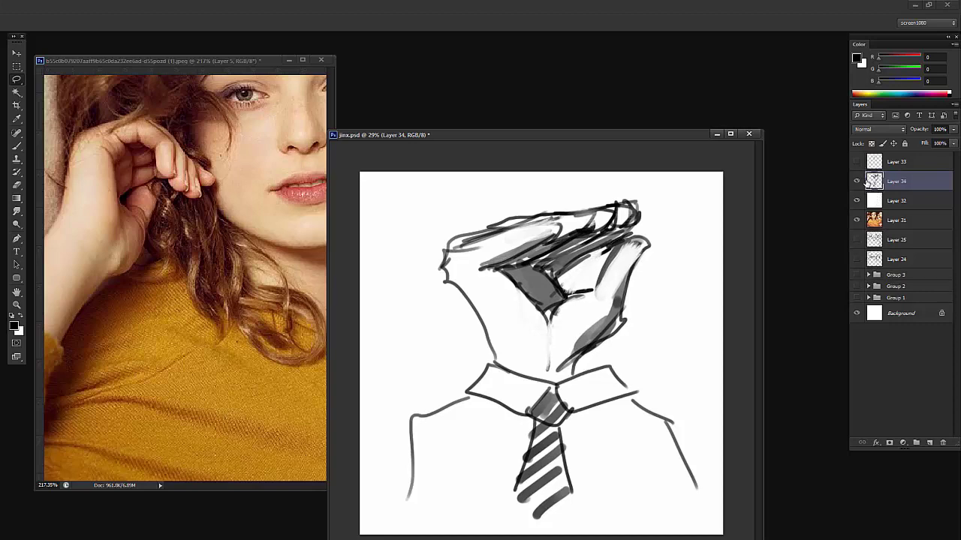
Hide the hand sketch on Layer 34 and the white Layer 32, and make the painting on Layer 31 active
click(856, 181)
click(857, 200)
click(897, 220)
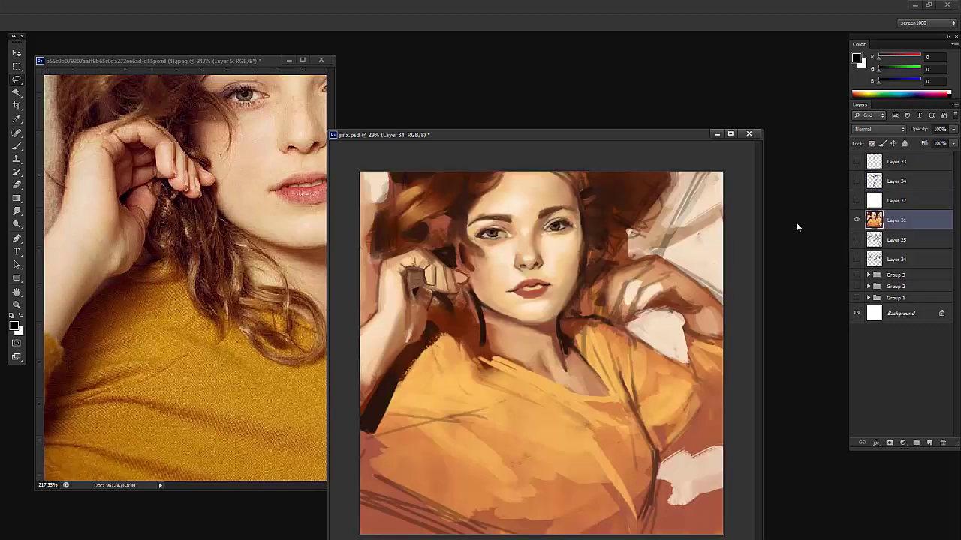
Paint the shadowed gap between the raised hand's fingers and palm with a reddish brown sampled from the hair shadow
key(z)
mouse_move(500, 304)
mouse_down()
mouse_move(416, 315)
mouse_move(465, 301)
mouse_up()
key(b)
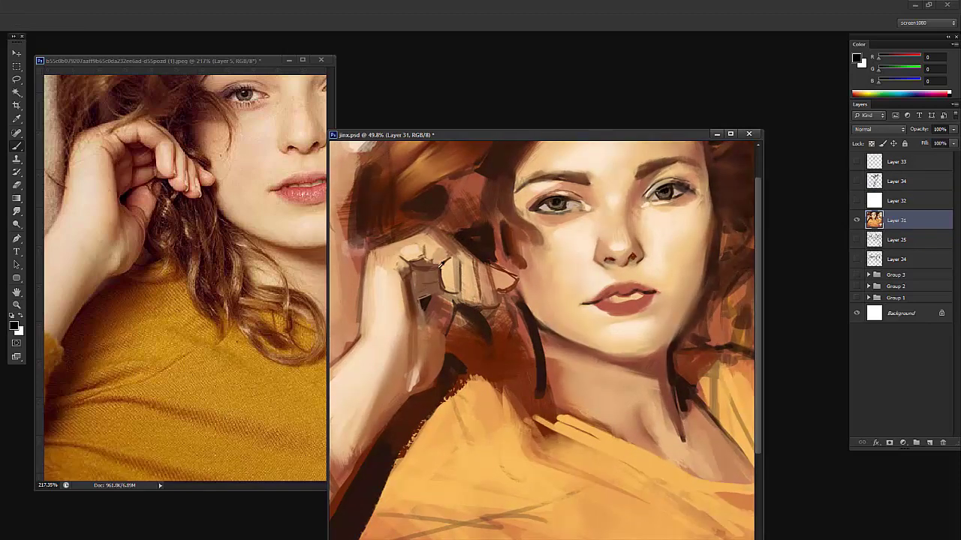
alt+click(433, 280)
alt+click(479, 350)
mouse_move(418, 276)
mouse_down()
mouse_move(451, 312)
mouse_move(442, 289)
mouse_up()
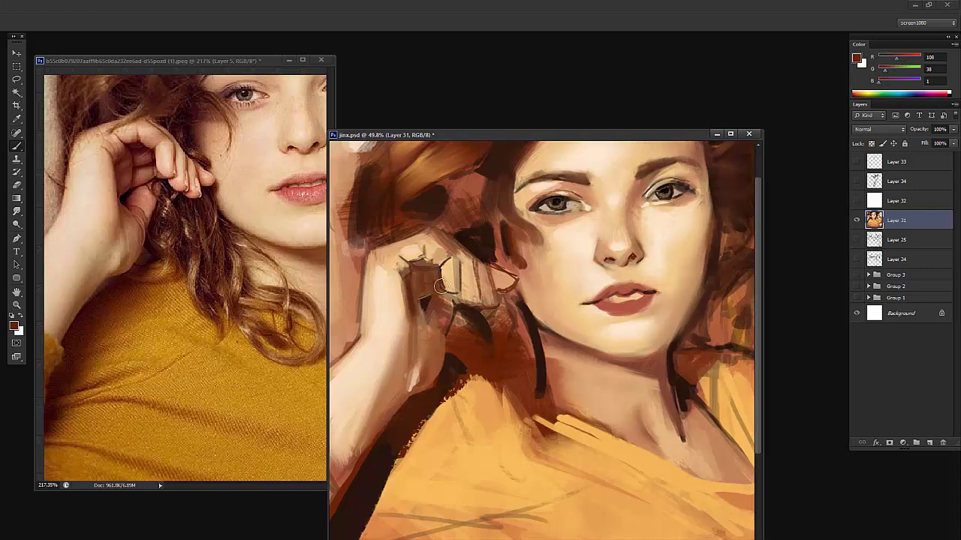
Rework the raised hand's index finger and knuckle with peach skin tones sampled from the surrounding area
mouse_move(447, 249)
mouse_down()
mouse_move(440, 267)
mouse_move(441, 255)
mouse_up()
alt+click(445, 248)
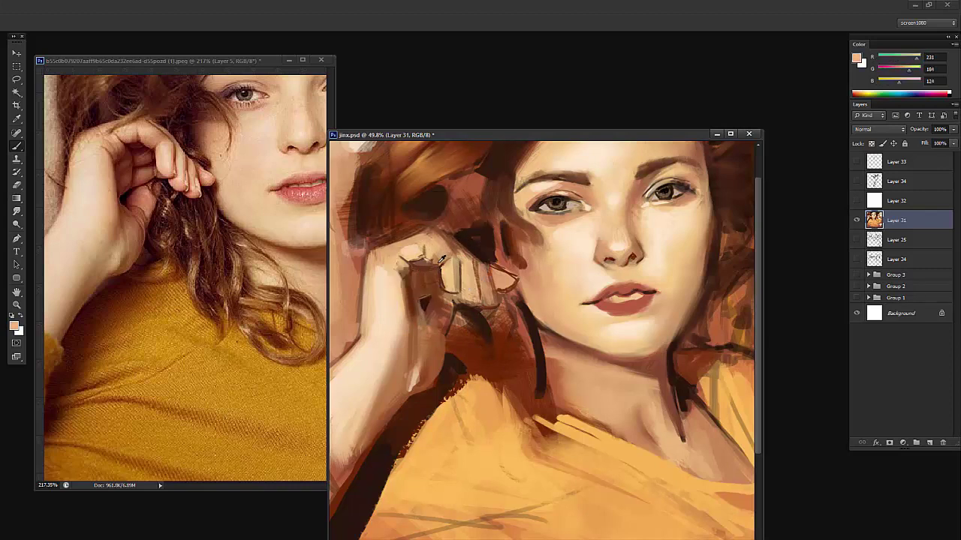
alt+click(436, 260)
alt+click(430, 249)
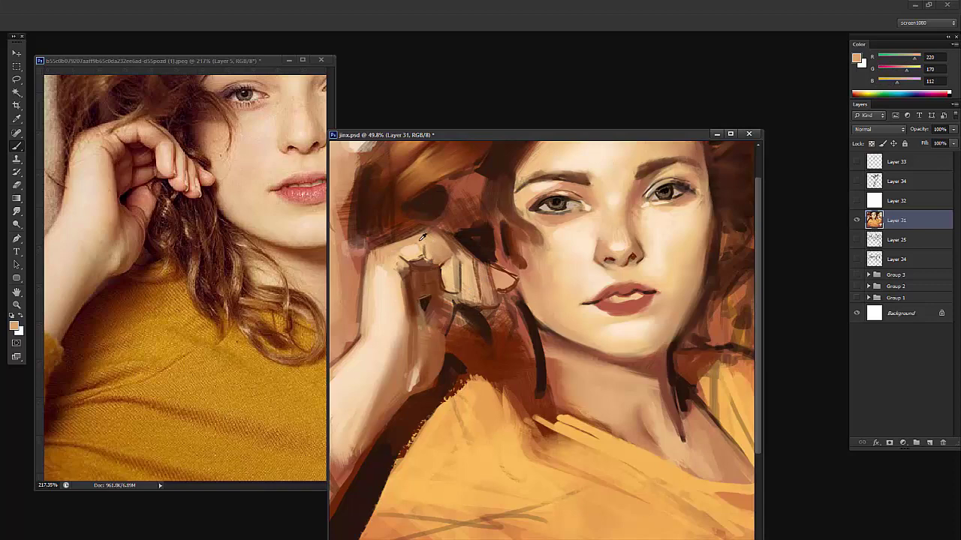
alt+click(421, 242)
alt+click(415, 253)
Reduce the brush size and lighten the raised hand's knuckles with sampled pale skin tones
right_click(425, 238)
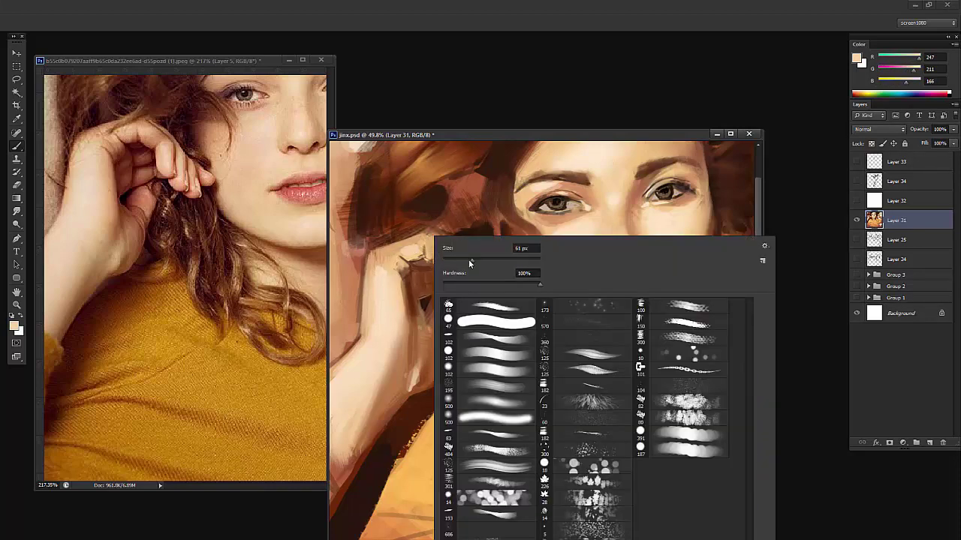
mouse_move(470, 262)
mouse_down()
mouse_move(407, 250)
mouse_move(401, 268)
mouse_move(394, 260)
mouse_up()
alt+click(418, 242)
alt+click(385, 274)
mouse_move(462, 258)
mouse_down()
mouse_move(468, 266)
mouse_move(449, 288)
mouse_move(491, 302)
mouse_move(509, 283)
mouse_move(450, 358)
mouse_up()
Paint the raised hand's thumb tip with mid skin tones sampled from the neck and hand
key(z)
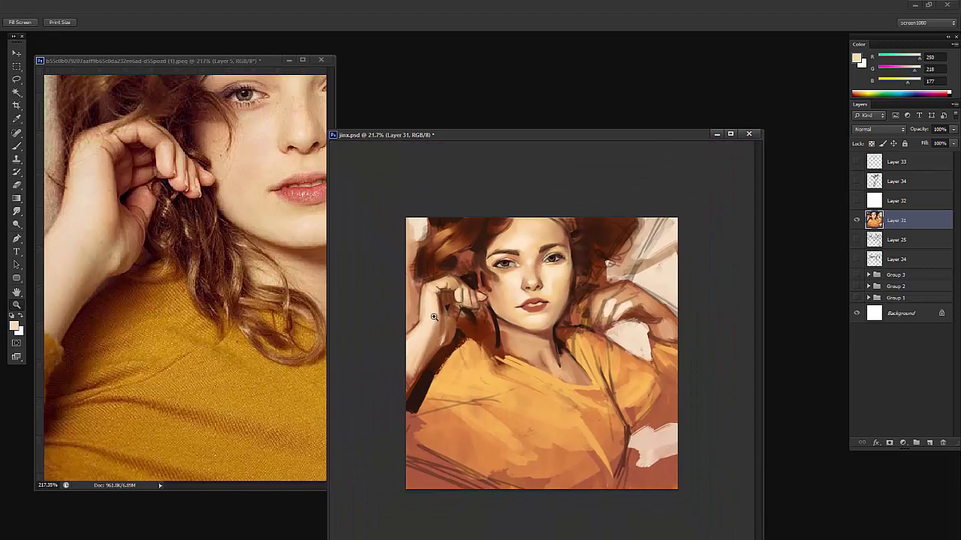
drag(434, 317, 445, 342)
key(b)
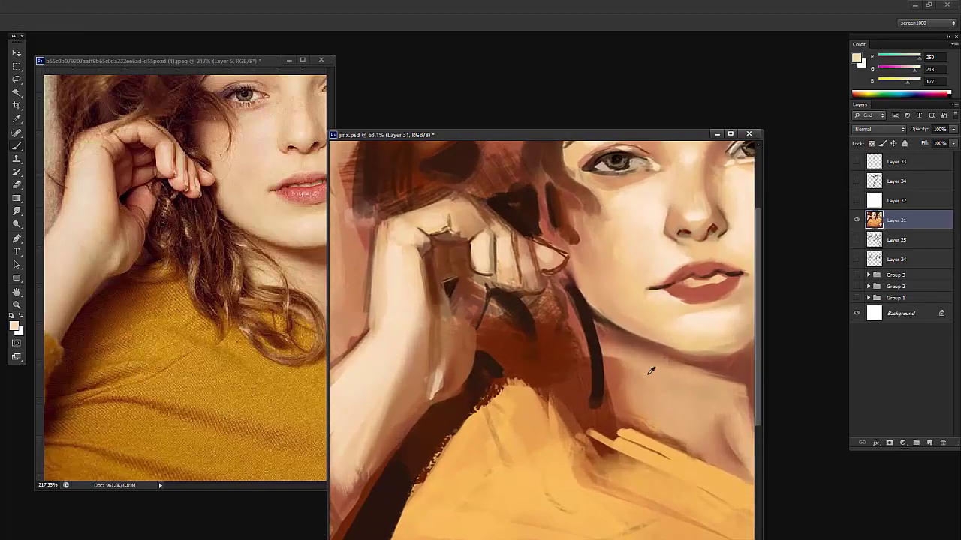
alt+click(651, 370)
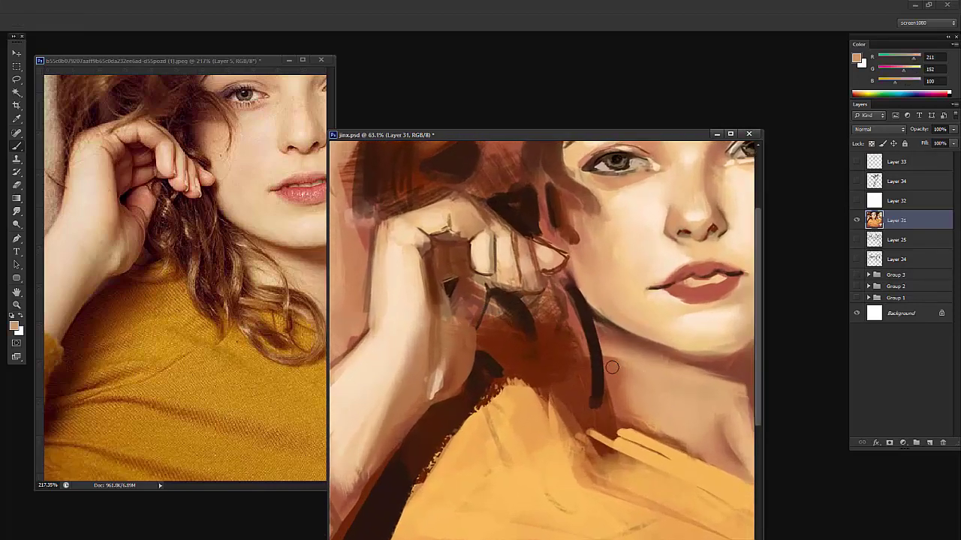
alt+click(469, 308)
alt+click(468, 271)
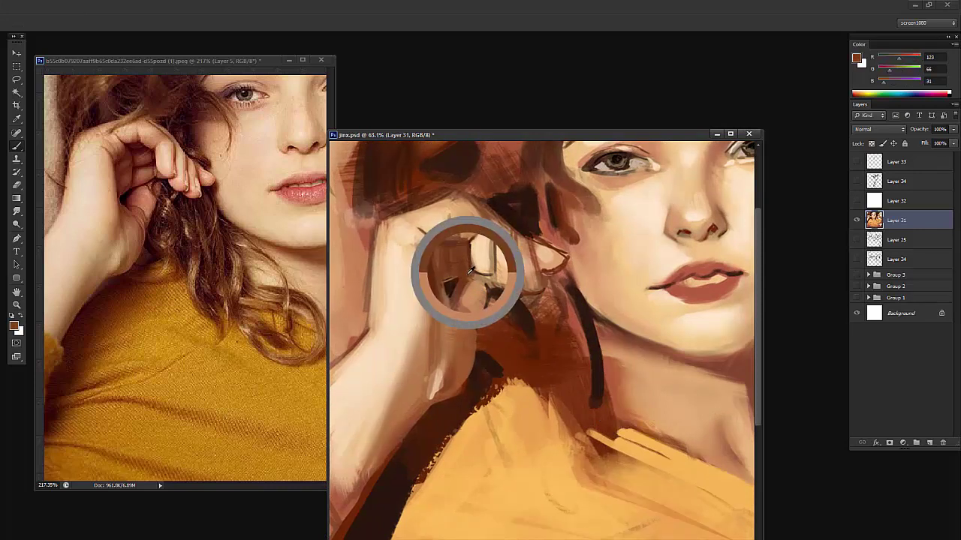
Make the brush smaller, touch up the finger separations in sampled dark brown, and undo the last stroke
alt+click(530, 271)
right_click(534, 272)
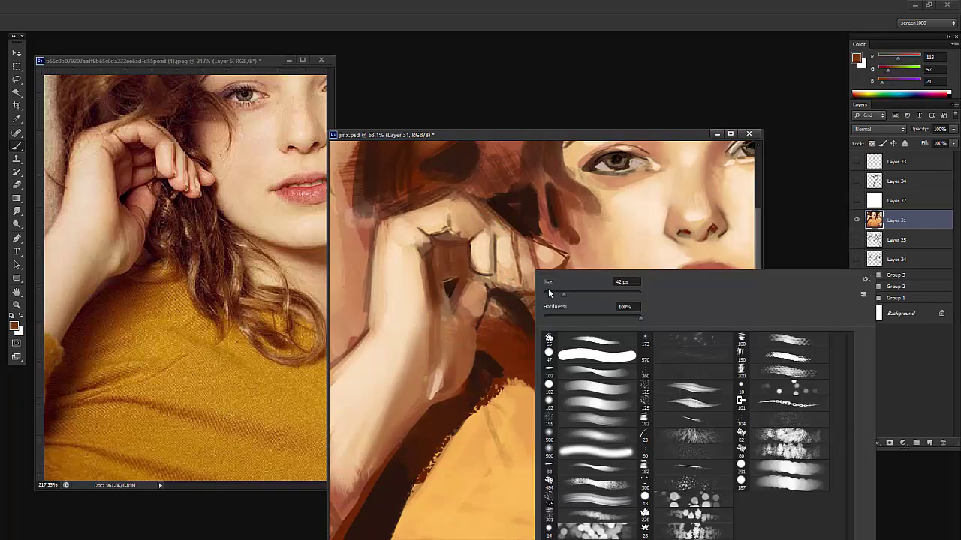
click(548, 294)
click(486, 280)
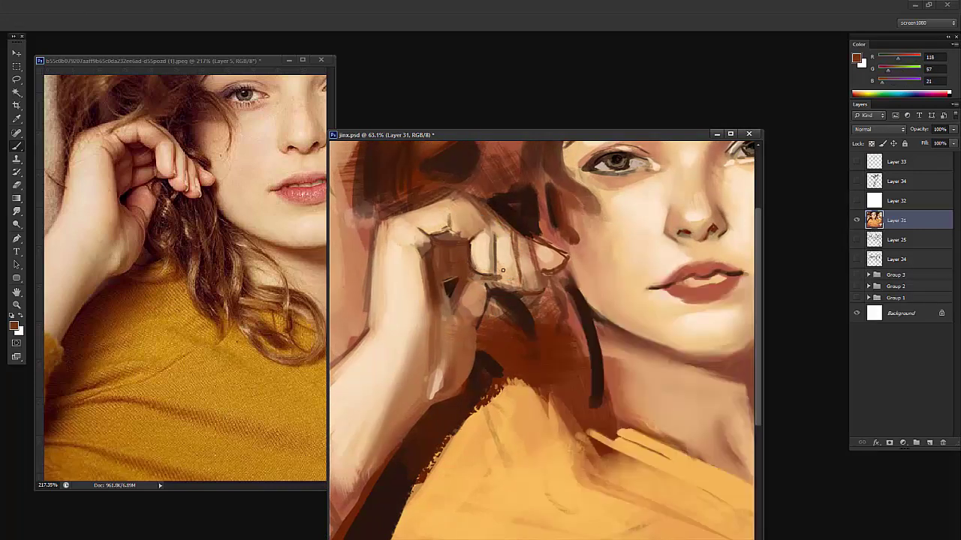
mouse_move(497, 261)
mouse_down()
mouse_move(494, 242)
mouse_move(496, 275)
mouse_up()
key(ctrl+z)
Strengthen the raised hand's upper contour from the knuckle to the fingers with dark brown sampled from the hair
alt+click(518, 203)
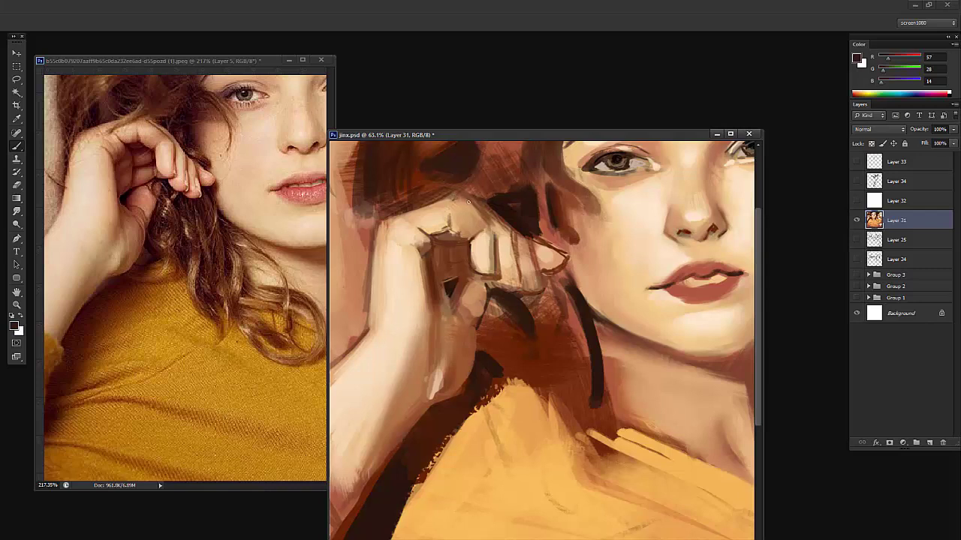
drag(462, 200, 486, 226)
alt+click(433, 204)
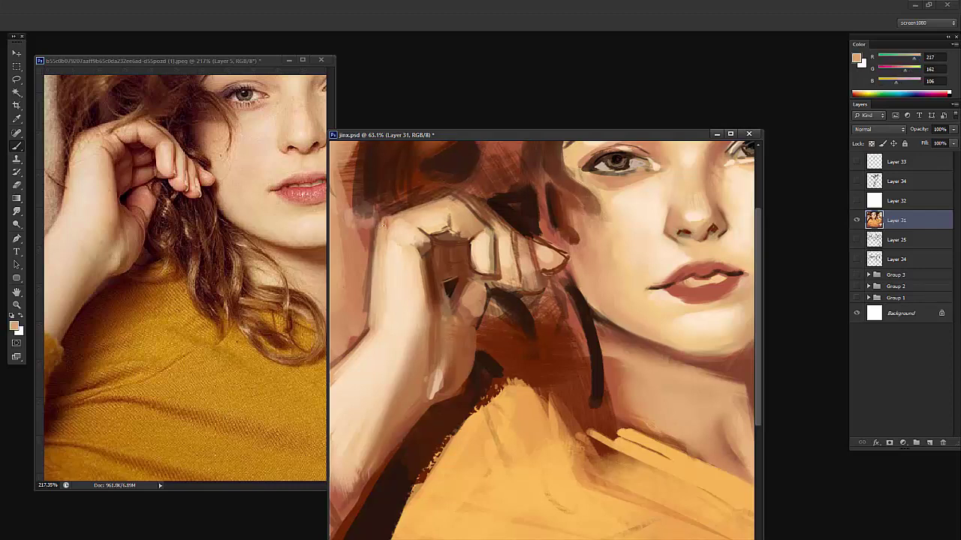
Paint a pale highlight on the index finger's middle segment and blend its lower edge with sampled skin tones
alt+click(394, 223)
drag(481, 215, 527, 212)
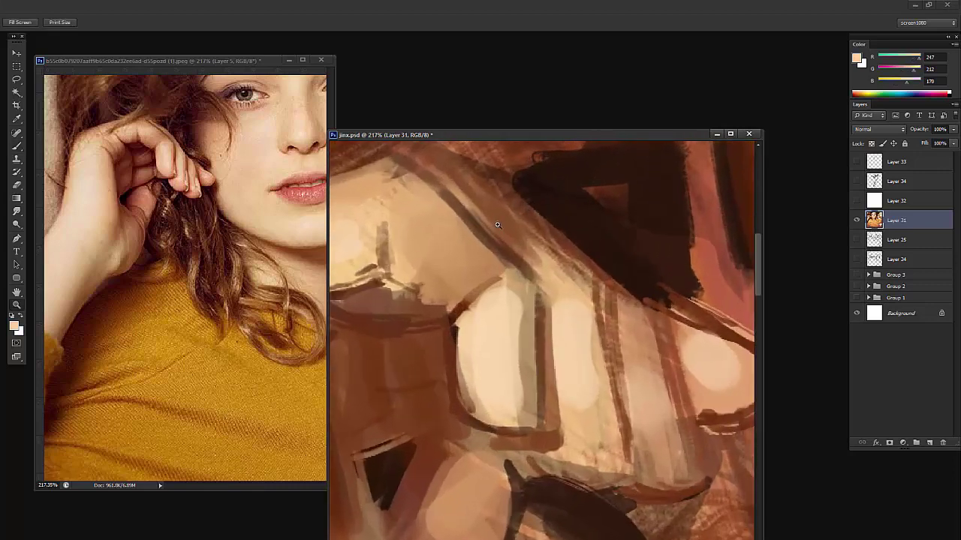
alt+click(488, 324)
mouse_move(398, 216)
mouse_down()
mouse_move(393, 242)
mouse_move(435, 233)
mouse_move(428, 216)
mouse_move(448, 225)
mouse_move(439, 247)
mouse_up()
alt+click(440, 247)
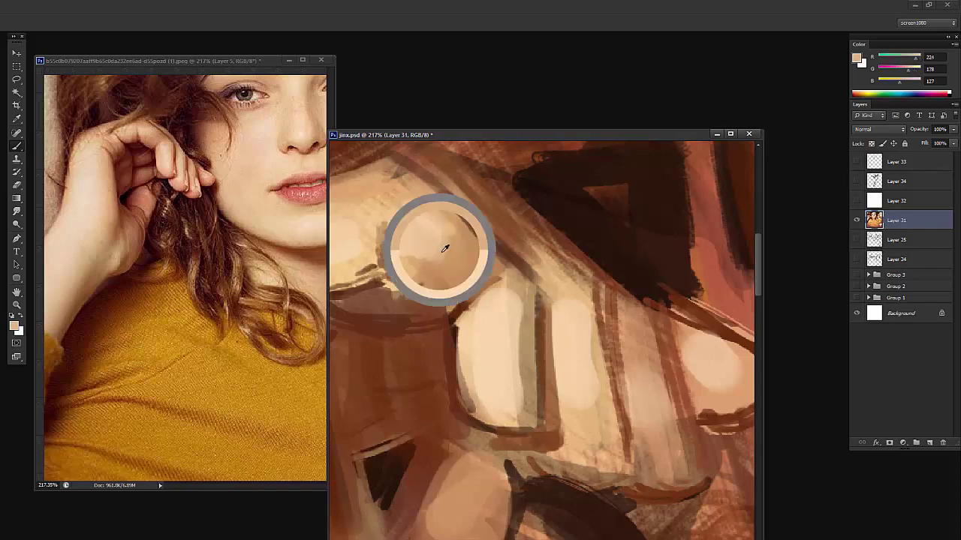
alt+click(432, 289)
mouse_move(433, 290)
mouse_down()
mouse_move(420, 295)
mouse_move(452, 304)
mouse_up()
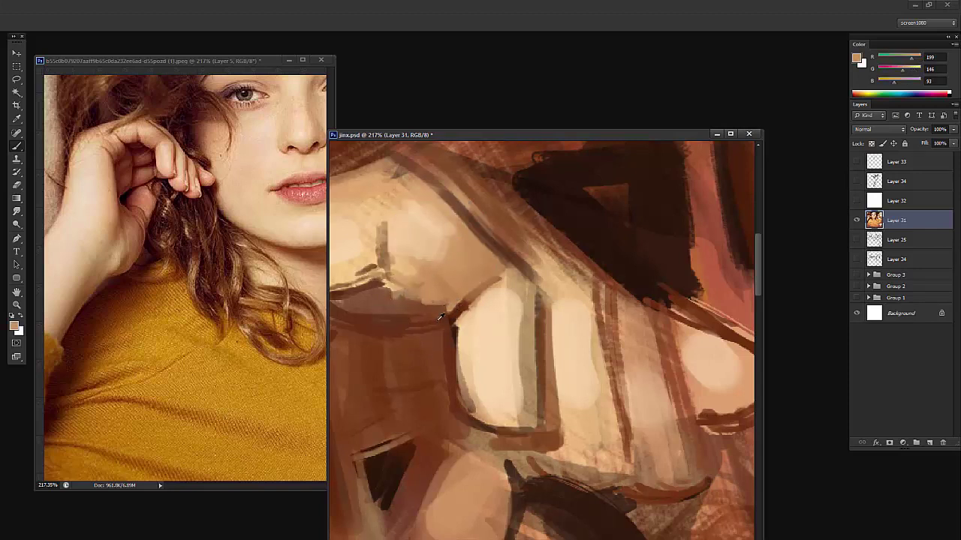
Darken the crease beneath the index finger with a near-black brown sampled from the dark hair
alt+click(603, 240)
scroll(434, 261, down, 3)
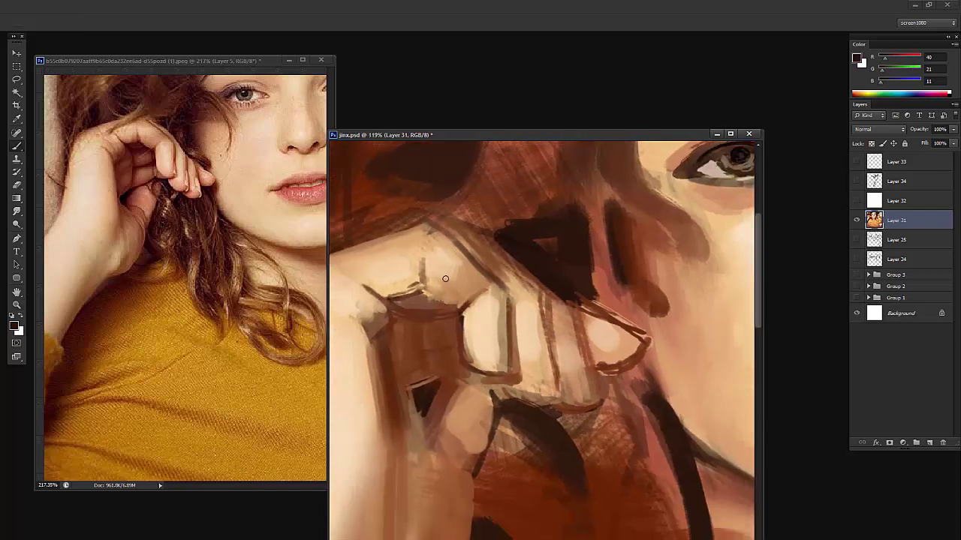
drag(431, 287, 448, 308)
scroll(439, 278, down, 2)
Switch to the soft 195 px brush and blend the shadow at the large knuckle with sampled skin tones
alt+click(408, 308)
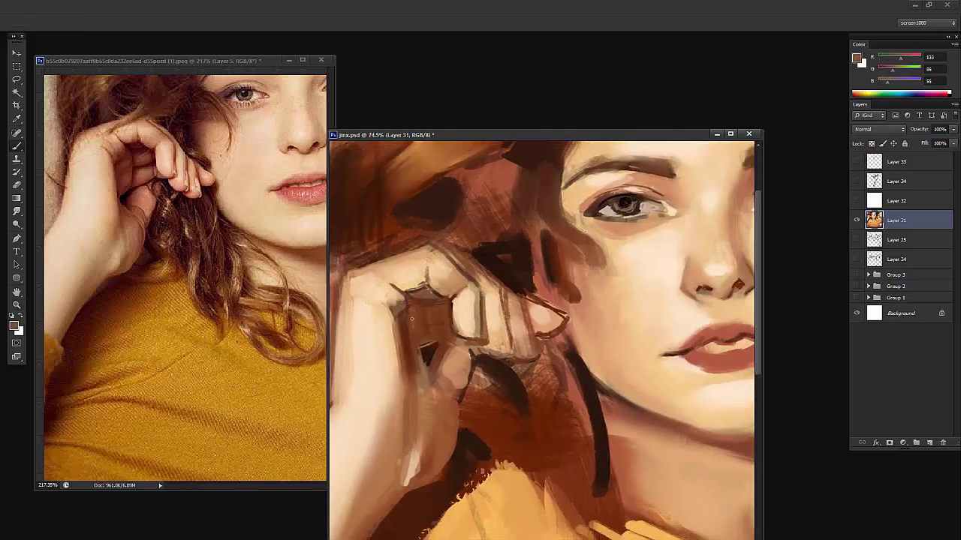
right_click(432, 273)
click(487, 422)
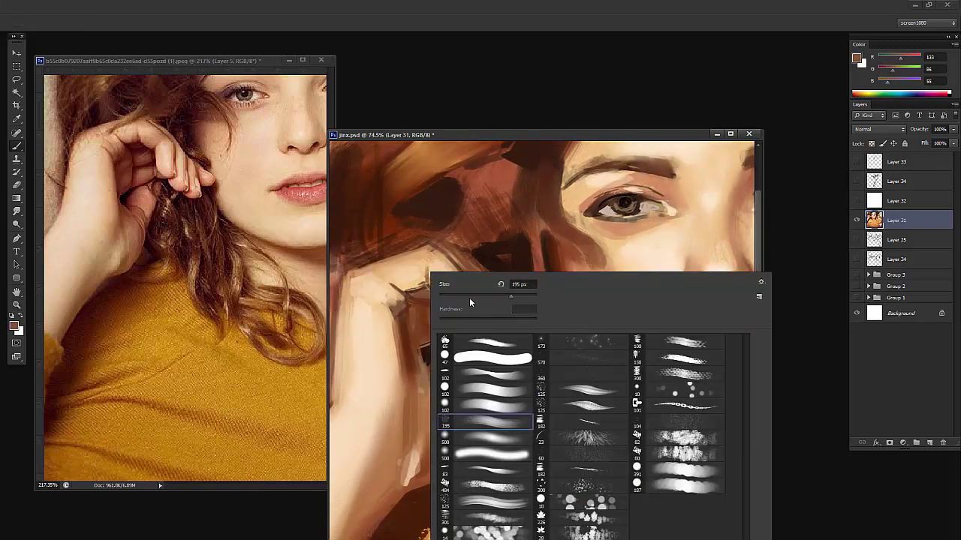
alt+click(399, 425)
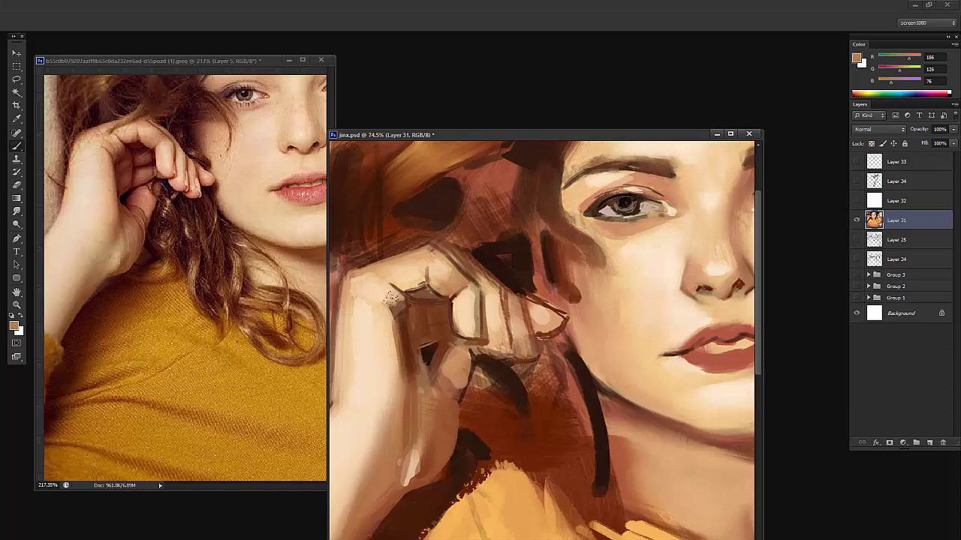
alt+click(384, 294)
alt+click(381, 291)
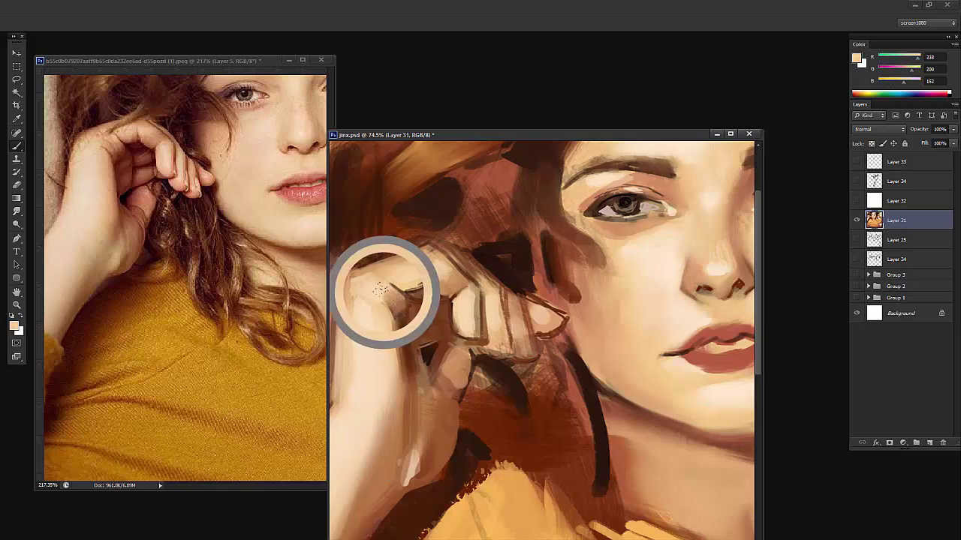
Refine the light planes of the raised hand's fingers with skin tones sampled from the fingers
drag(463, 323, 455, 354)
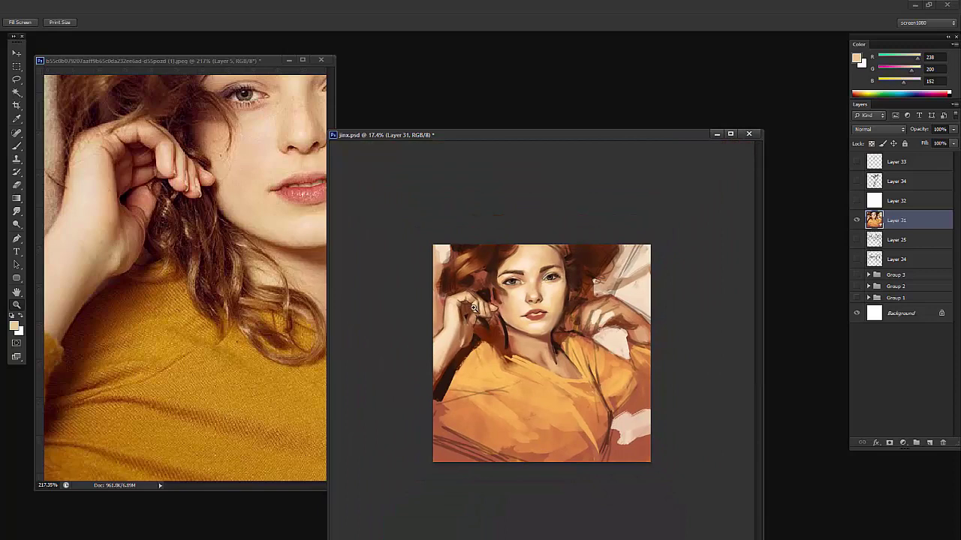
key(b)
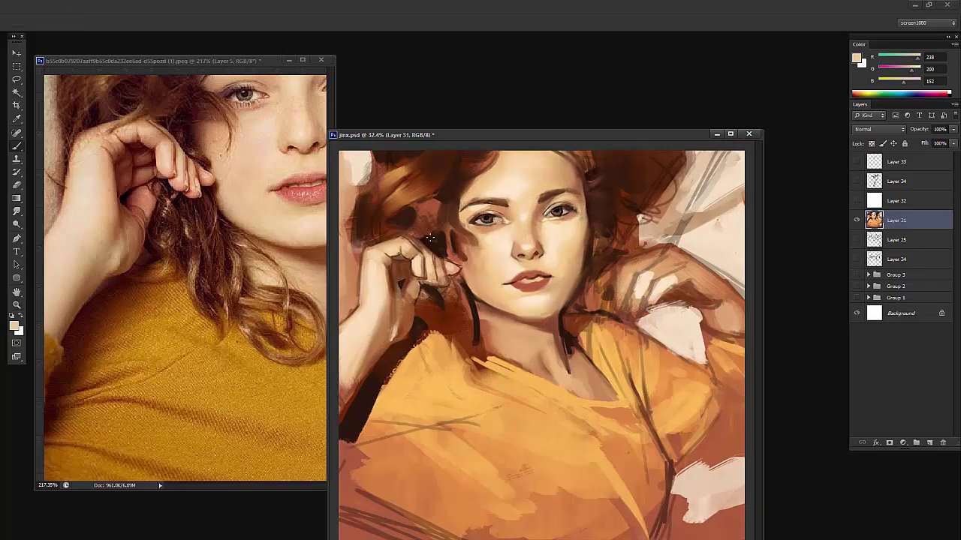
alt+click(426, 240)
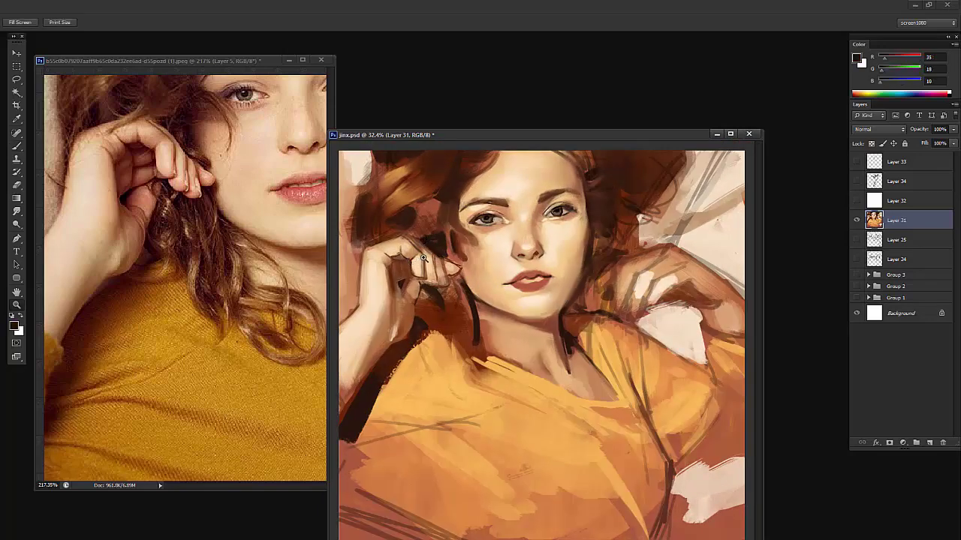
scroll(413, 261, up, 2)
alt+click(433, 267)
drag(430, 258, 425, 272)
alt+click(426, 269)
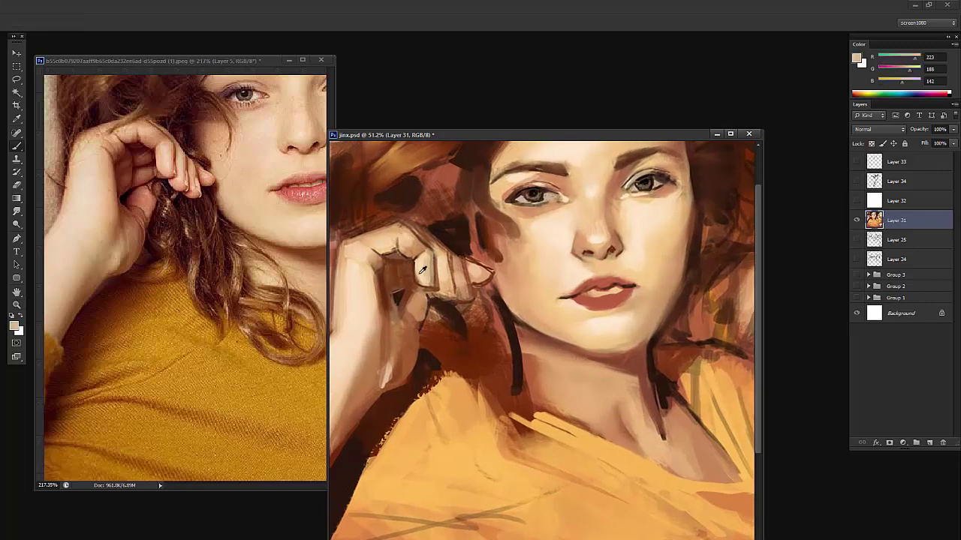
Touch up the dark gap between the raised fingers and palm with sampled browns and skin tones, using a 46 px brush
alt+click(426, 270)
alt+click(409, 274)
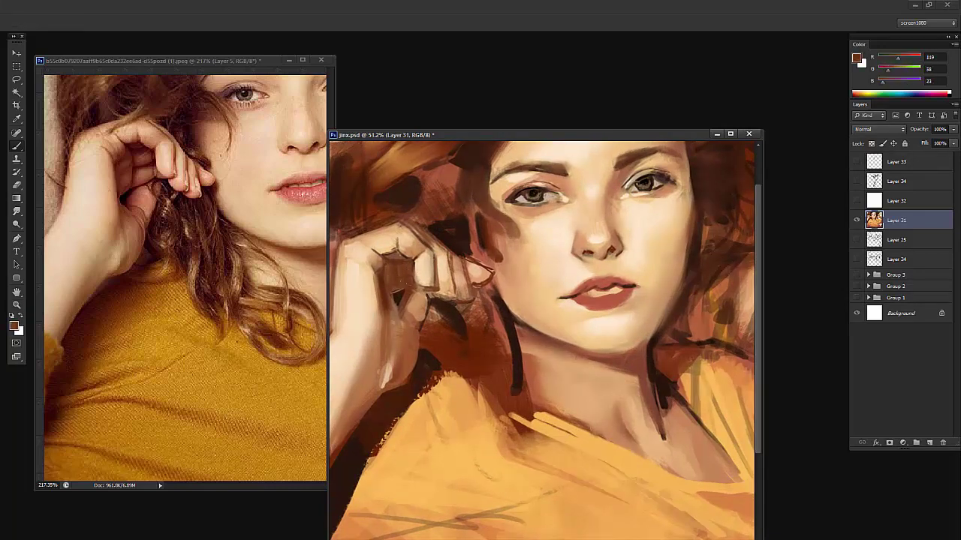
alt+click(398, 297)
right_click(426, 260)
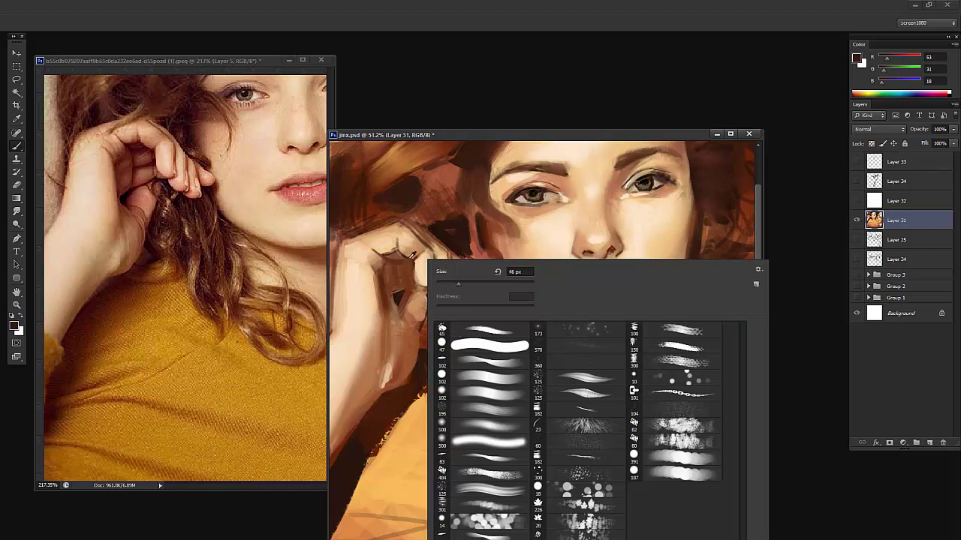
alt+click(405, 258)
alt+click(397, 229)
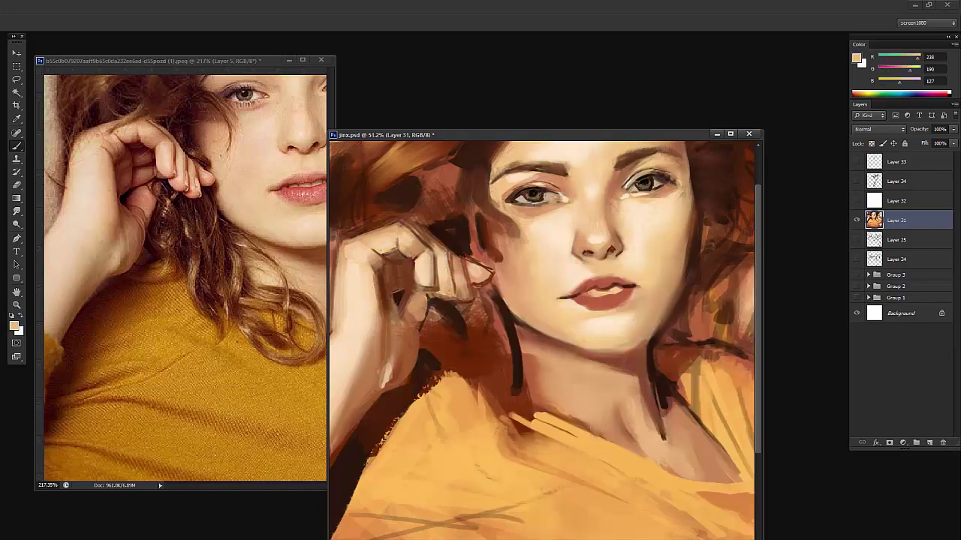
Try brown brush strokes across the cheek beside the fingertips with different brushes and undo them
drag(518, 222, 514, 291)
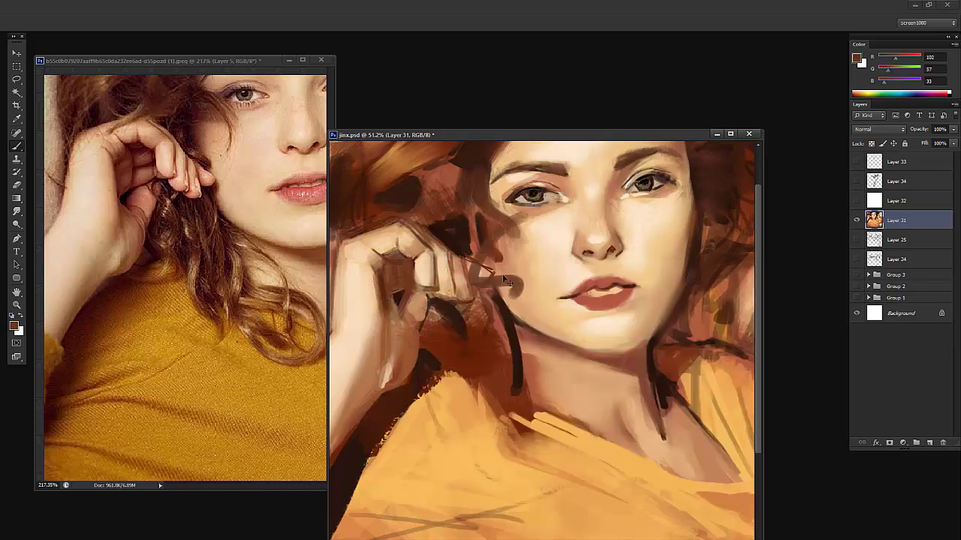
key(ctrl+z)
right_click(560, 268)
click(605, 293)
mouse_move(597, 207)
mouse_down()
mouse_move(563, 235)
mouse_move(598, 379)
mouse_move(526, 331)
mouse_move(604, 349)
mouse_move(484, 387)
mouse_up()
key(ctrl+z)
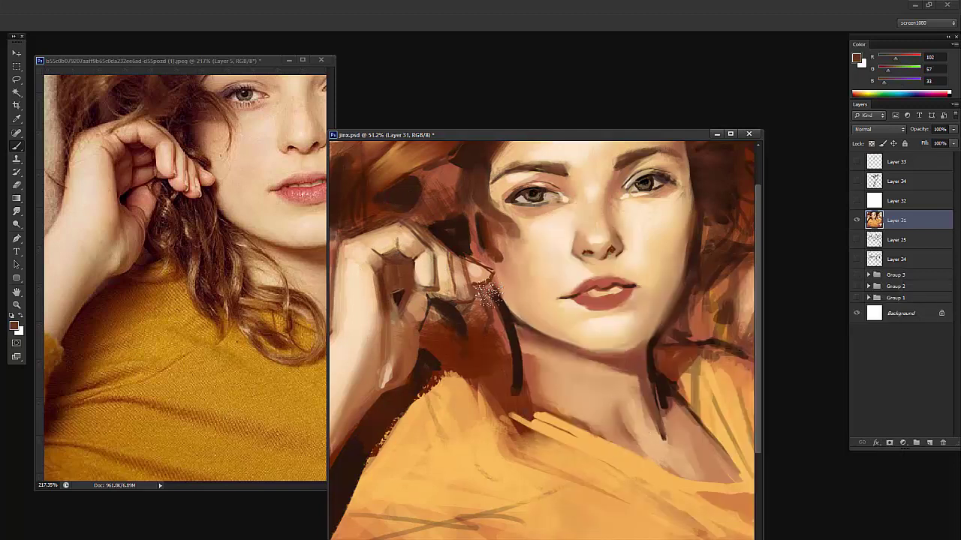
Create a new layer above the painting and sample pale skin highlights from the nose
alt+click(593, 217)
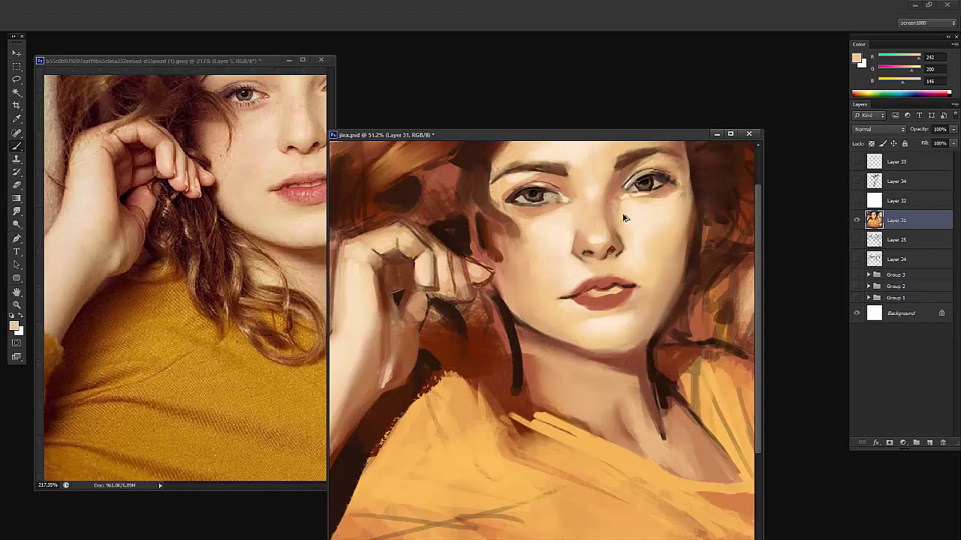
key(ctrl+shift+alt+n)
alt+click(597, 236)
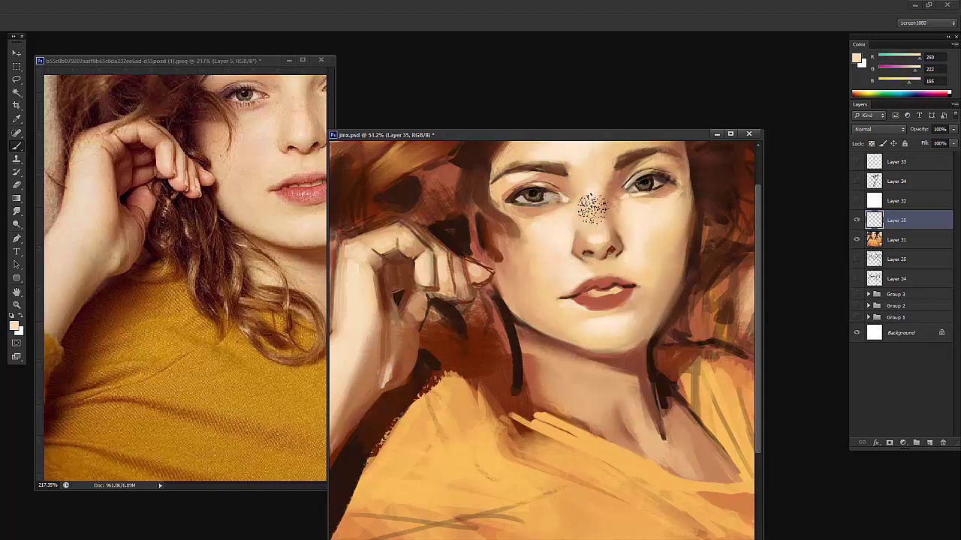
Sample skin tones around the cheek and fingers and a near-black brown from the gap above the fingers
key(z)
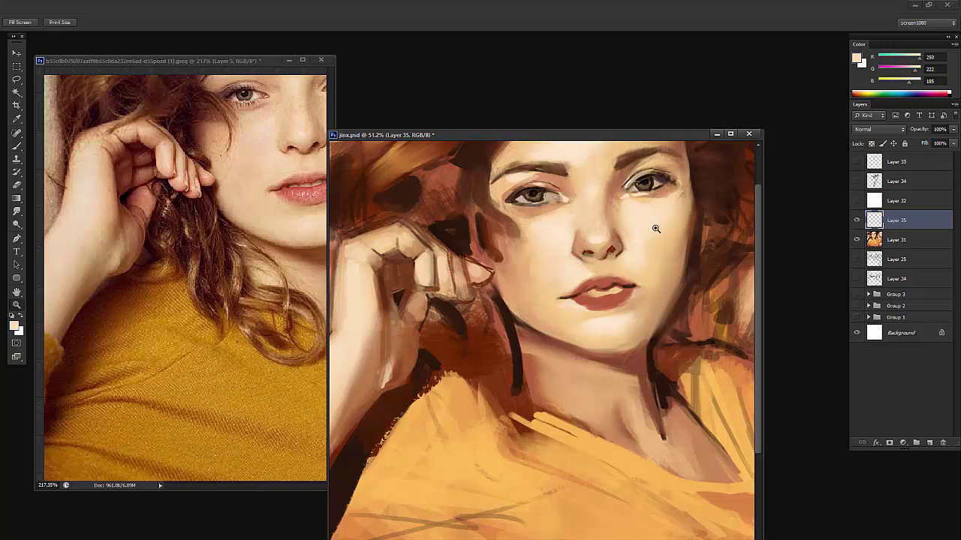
drag(656, 229, 517, 244)
mouse_move(409, 270)
mouse_down()
mouse_move(431, 277)
mouse_move(525, 247)
mouse_up()
key(b)
alt+click(523, 251)
alt+click(502, 262)
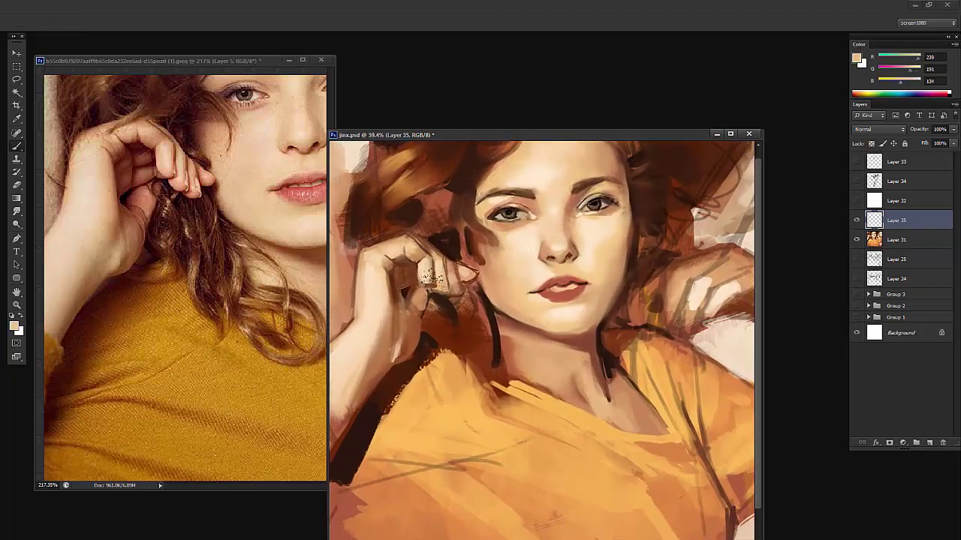
alt+click(448, 240)
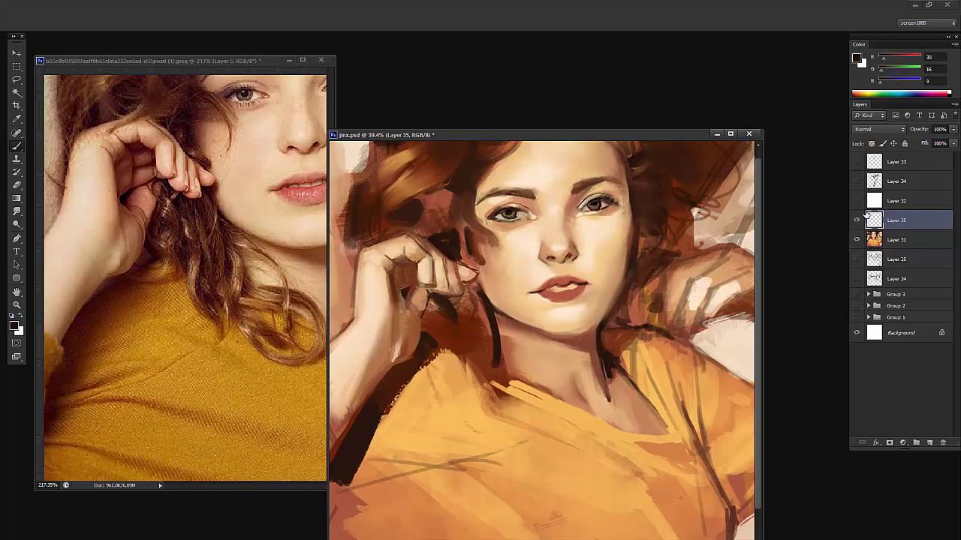
Show Layers 32 and 34 to review the line-drawing study, hide both again and reselect Layer 35
click(856, 200)
click(856, 182)
click(876, 183)
key(z)
drag(695, 328, 672, 334)
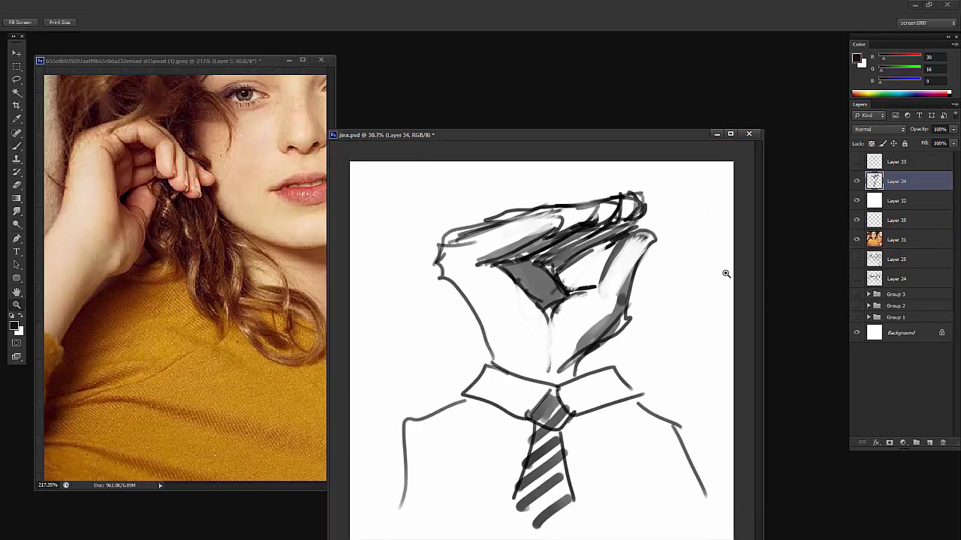
click(856, 200)
click(857, 181)
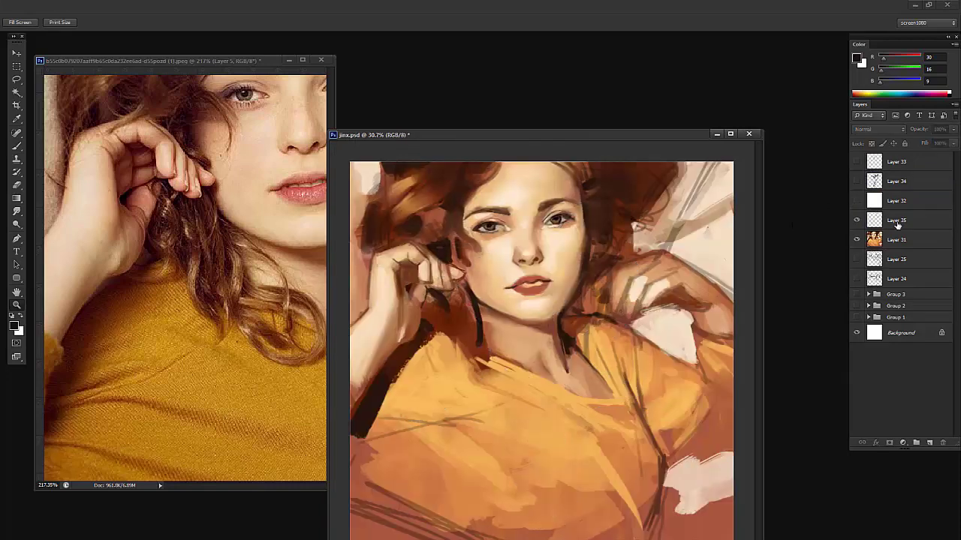
click(897, 220)
Touch up the shadow beneath the raised fingers with dark browns sampled from the surrounding hair
scroll(446, 363, up, 1)
key(b)
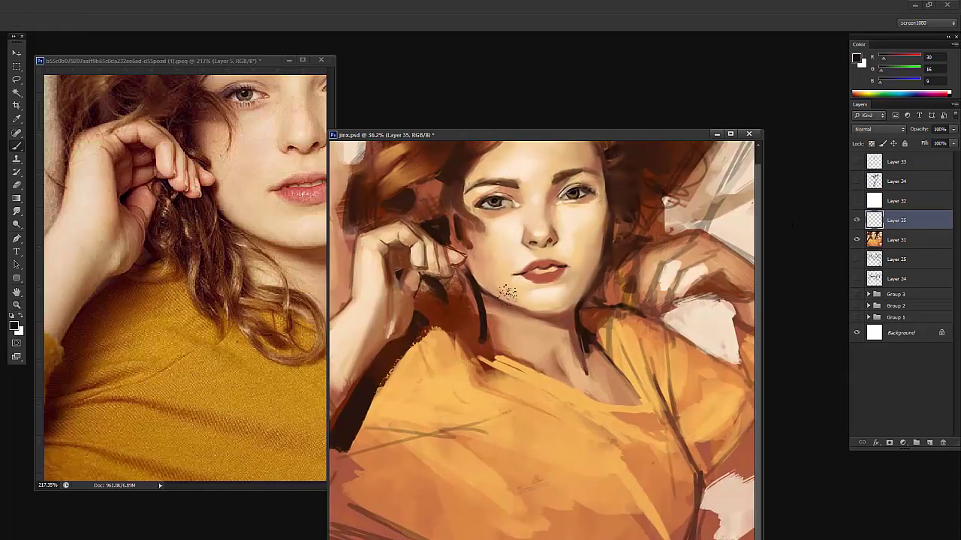
right_click(512, 285)
alt+click(427, 284)
mouse_move(428, 291)
mouse_down()
mouse_move(421, 320)
mouse_move(426, 297)
mouse_up()
alt+click(447, 316)
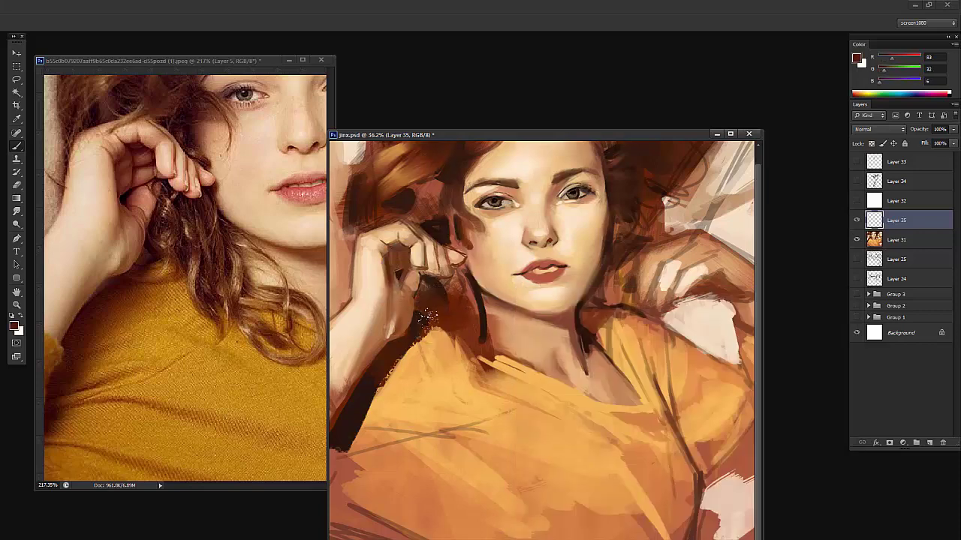
Switch to the reference photo, centre the hair curls and show the white Layer 1 veil over the photo
click(210, 245)
drag(269, 282, 250, 277)
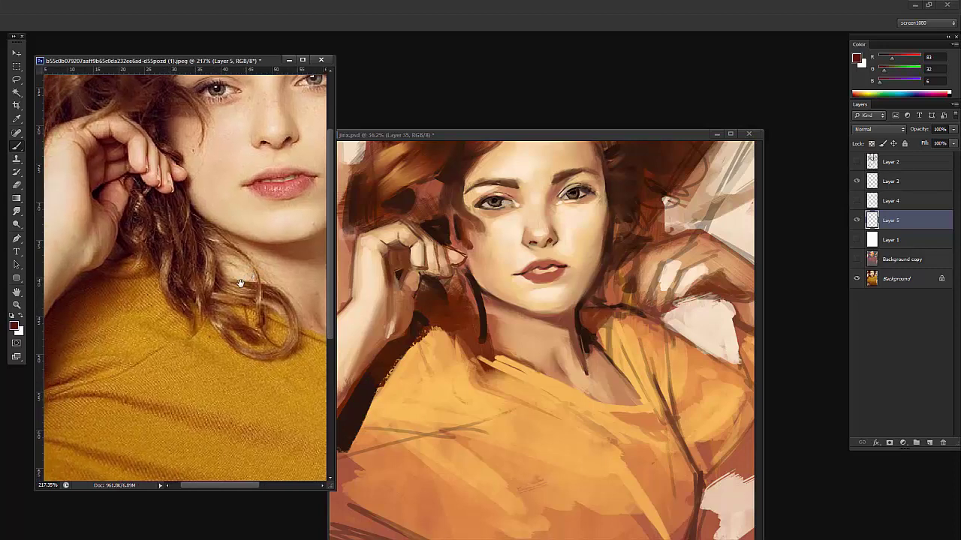
click(856, 239)
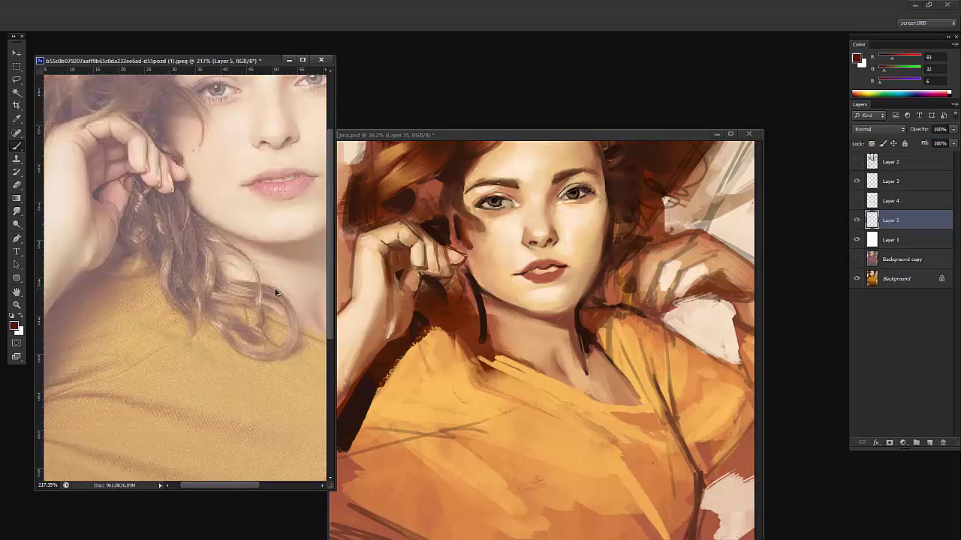
Resize the reference image to 4000 pixels wide with constrained proportions and bring the face and curls back into view
key(ctrl+alt+i)
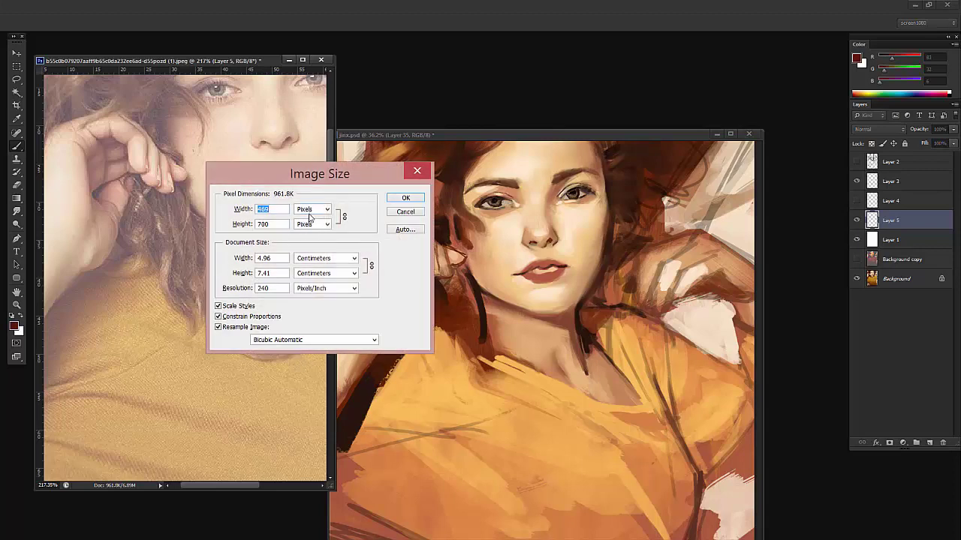
text(4000)
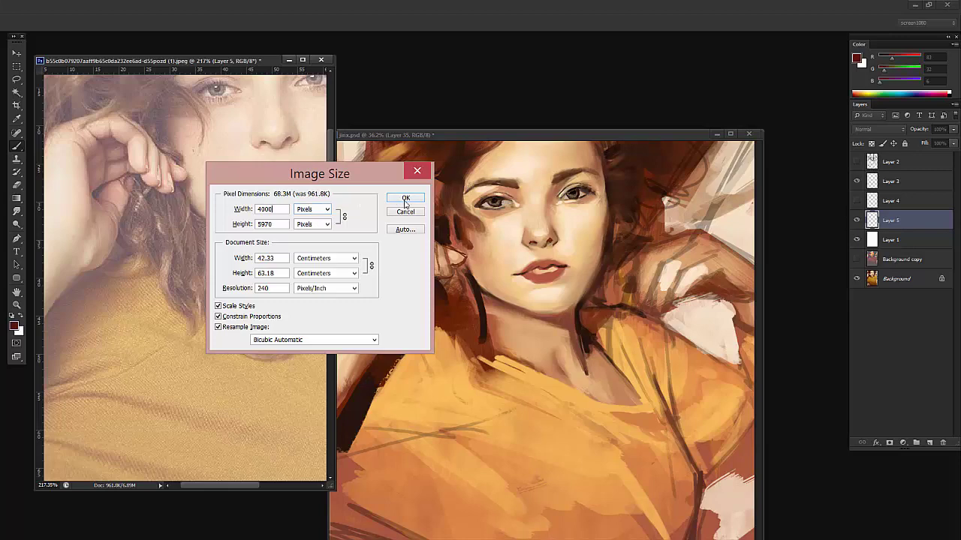
click(406, 199)
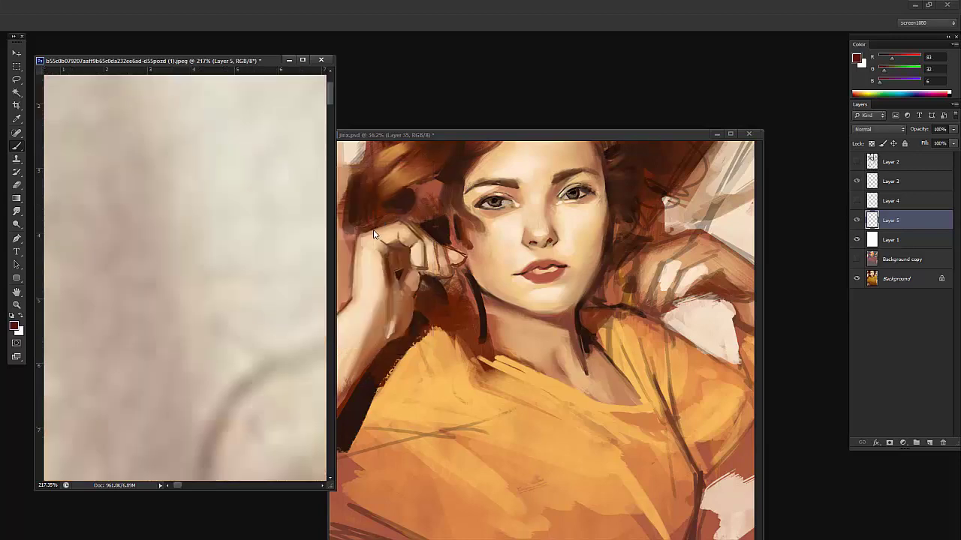
key(z)
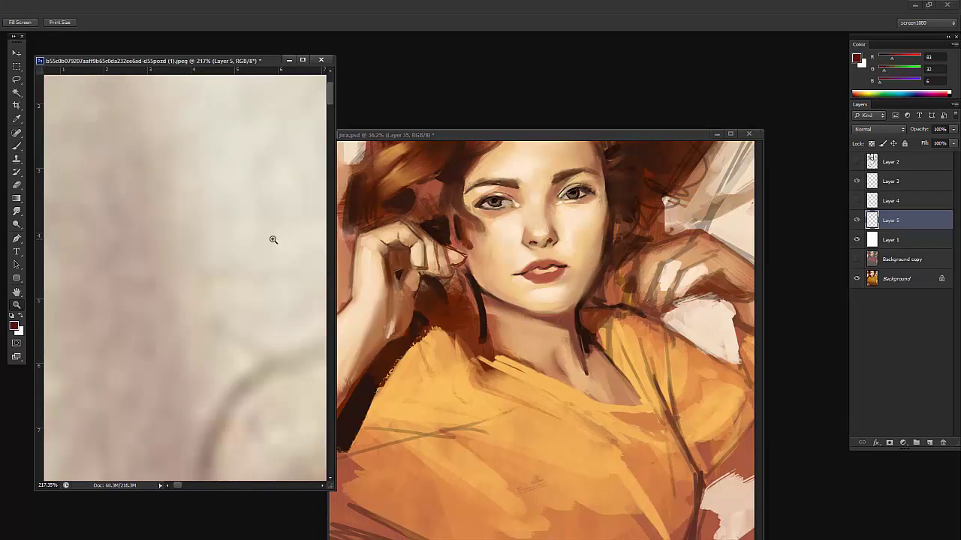
drag(273, 240, 165, 266)
drag(228, 230, 240, 225)
drag(103, 205, 110, 204)
key(b)
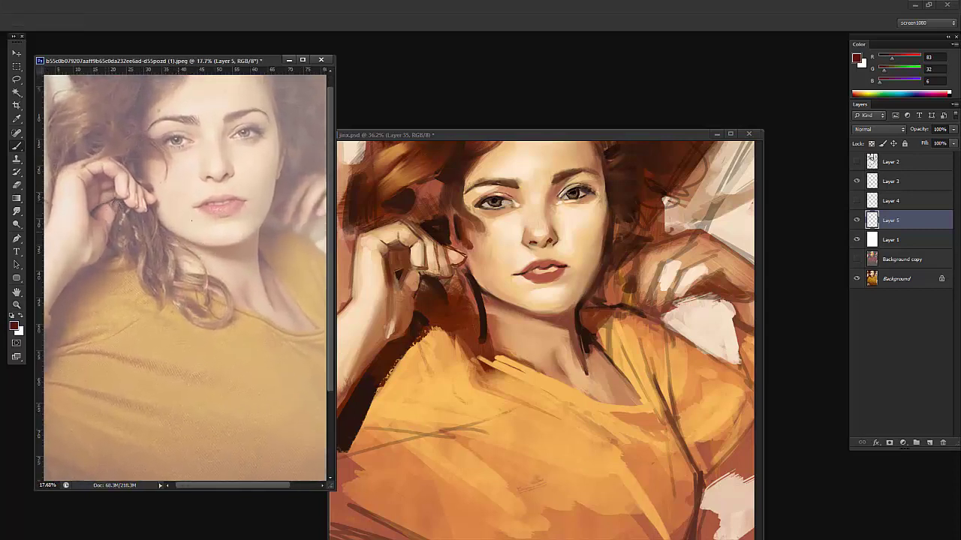
Switch to the hard round 102 px brush, reduce its size and reset the colours to black and white
mouse_move(187, 212)
mouse_down()
mouse_move(147, 242)
mouse_move(134, 287)
mouse_move(189, 256)
mouse_up()
key(ctrl+z)
key(z)
drag(93, 200, 111, 200)
key(b)
right_click(250, 249)
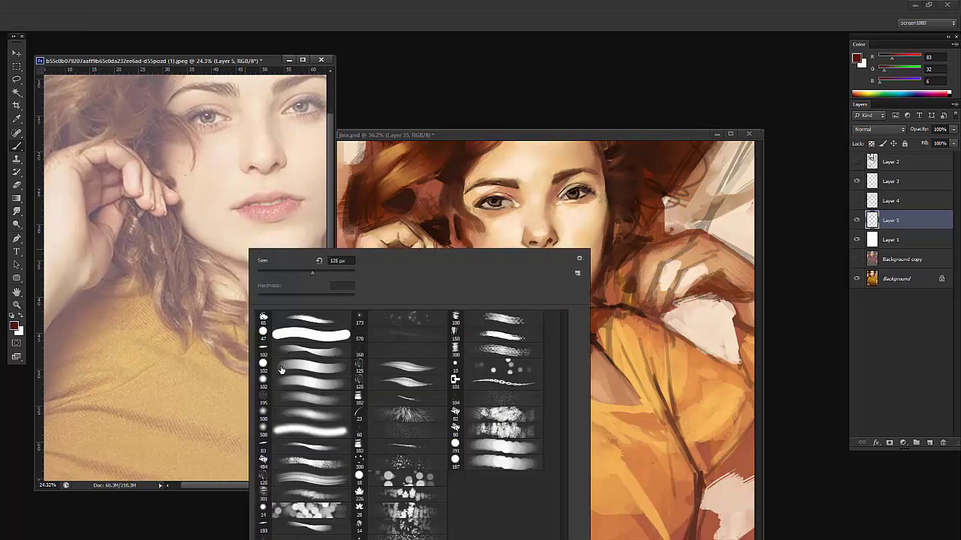
click(280, 367)
click(269, 272)
key(Return)
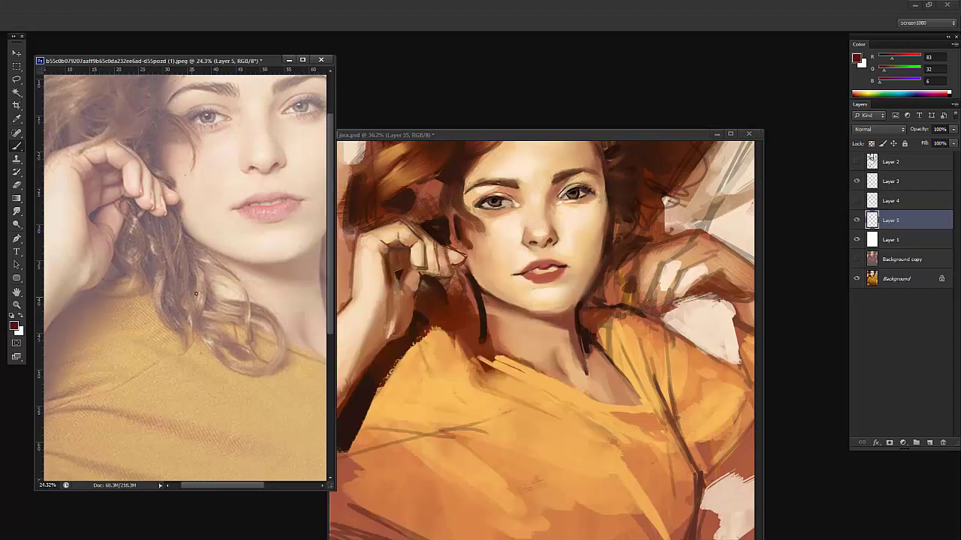
key(d)
Sketch an angular black outline around the hair mass beneath the raised hand on the reference photo
key(z)
mouse_move(196, 216)
mouse_down()
mouse_move(161, 206)
mouse_move(147, 226)
mouse_move(158, 261)
mouse_up()
key(b)
key(z)
key(b)
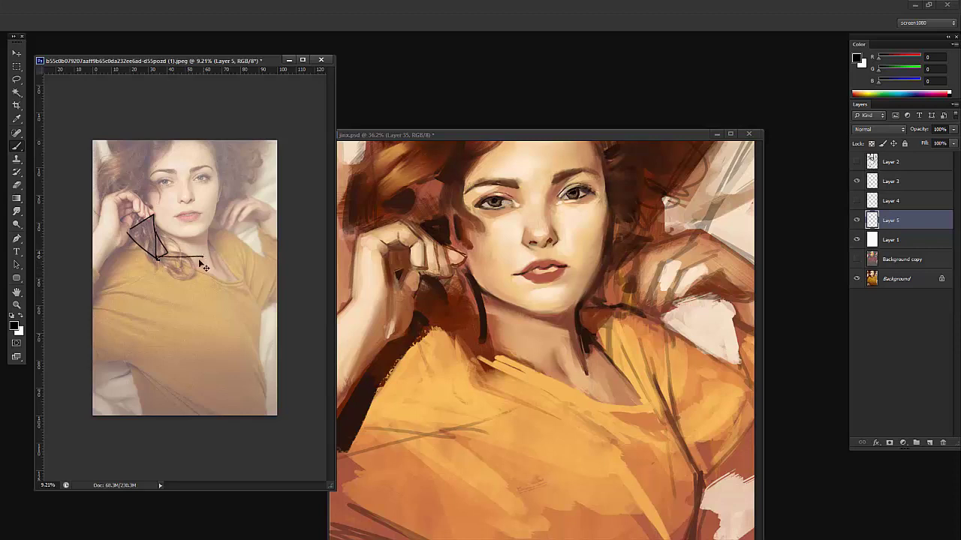
Sketch an angular outline with an inner curve around the lower curl and erase its protruding outer corner
key(ctrl+z)
mouse_move(165, 253)
mouse_down()
mouse_move(204, 258)
mouse_move(180, 289)
mouse_move(185, 255)
mouse_move(181, 278)
mouse_up()
key(ctrl+z)
key(ctrl+z)
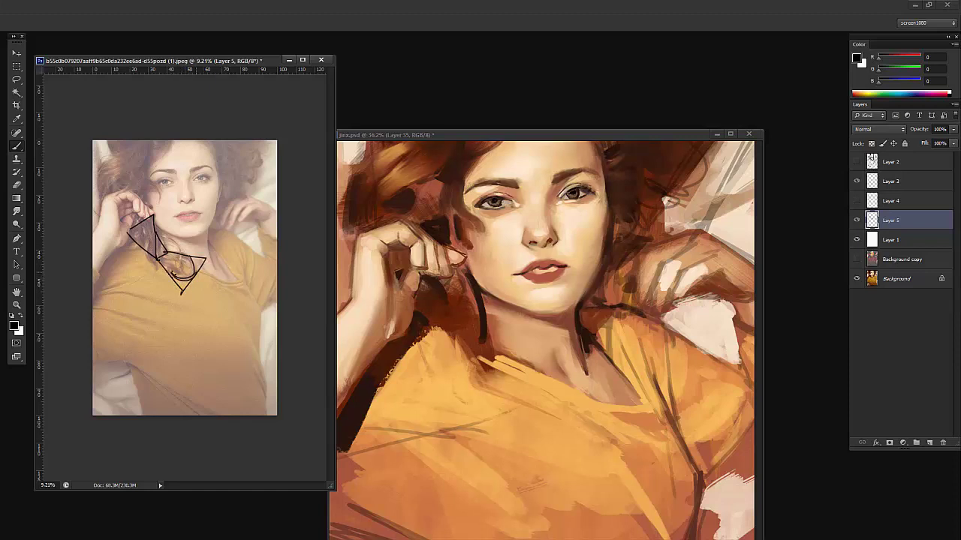
key(e)
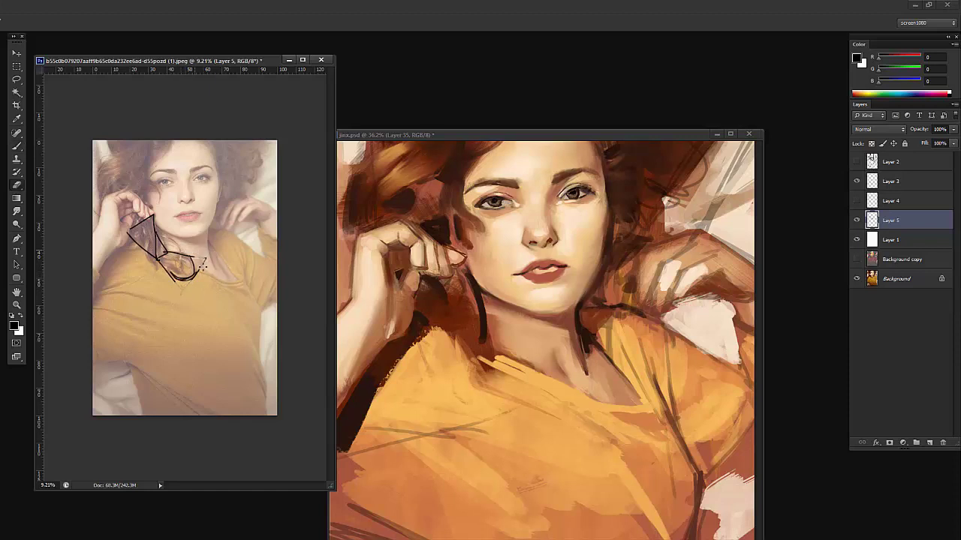
mouse_move(202, 265)
mouse_down()
mouse_move(173, 261)
mouse_move(218, 264)
mouse_up()
key(b)
Sketch flowing strand lines and loops inside and above the outlined curl
drag(156, 260, 203, 283)
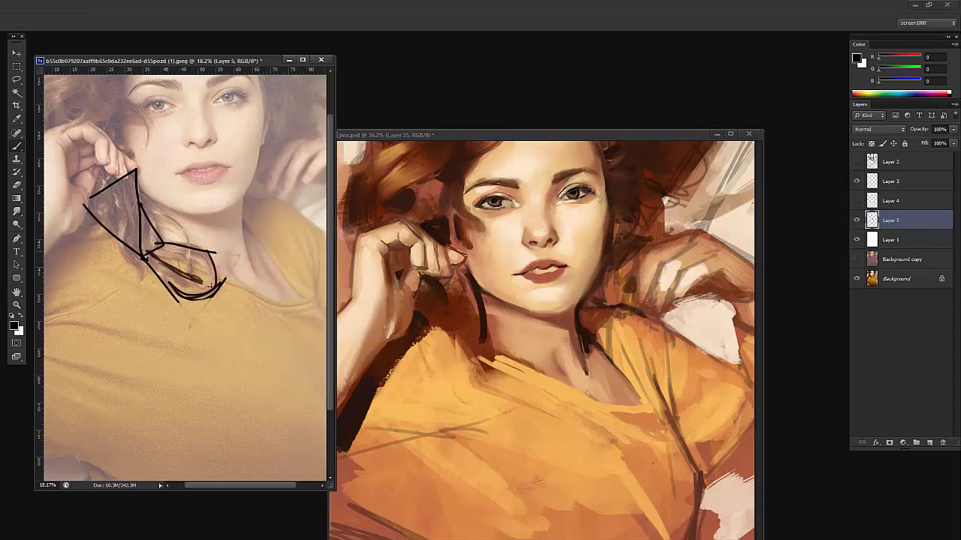
mouse_move(164, 249)
mouse_down()
mouse_move(208, 268)
mouse_move(152, 213)
mouse_move(189, 249)
mouse_up()
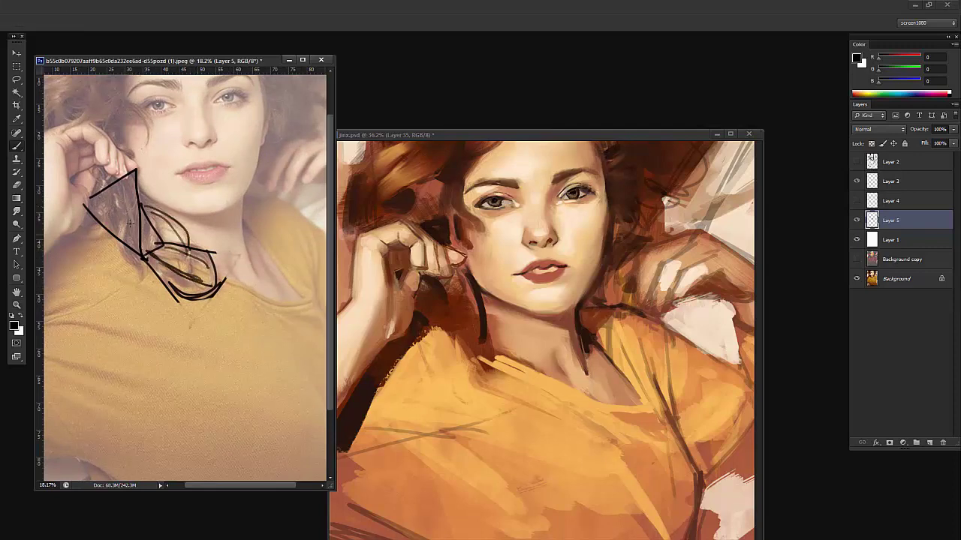
mouse_move(118, 240)
mouse_down()
mouse_move(144, 274)
mouse_move(132, 220)
mouse_up()
Fade the hair sketch to 16% opacity, delete its layer and create an empty layer in its place
drag(919, 132, 904, 163)
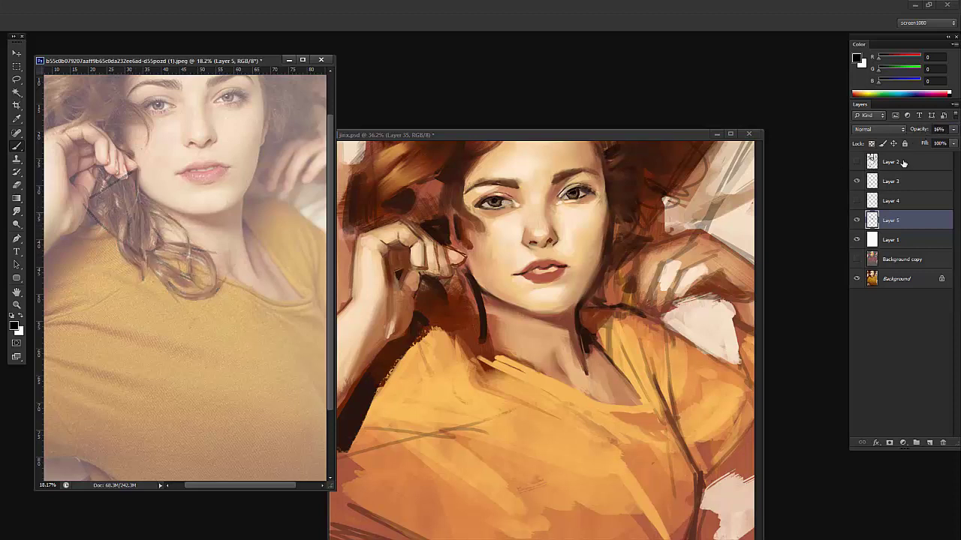
key(Delete)
key(ctrl+shift+alt+n)
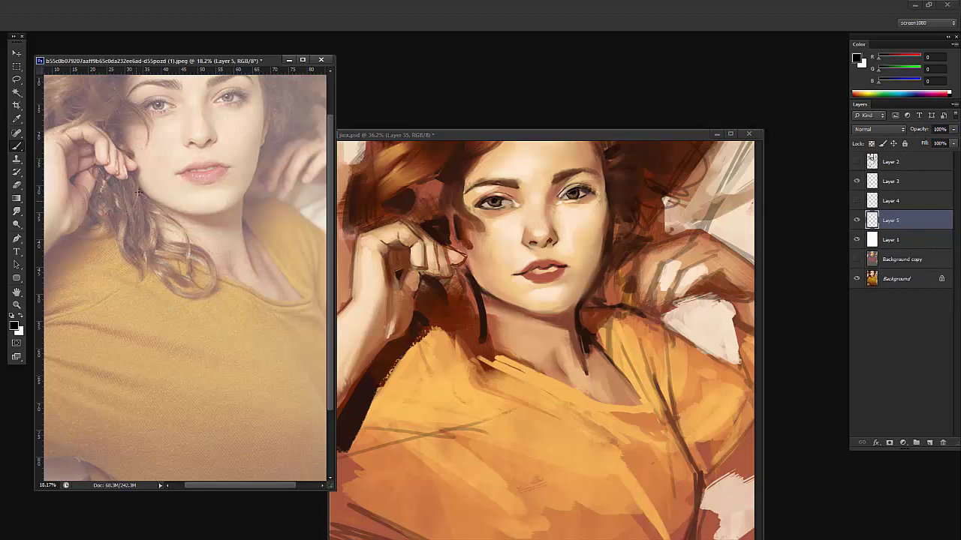
Sketch a pointed wedge beneath the raised hand and curved loops for the lower curl on the reference photo
mouse_move(95, 202)
mouse_down()
mouse_move(145, 257)
mouse_move(131, 173)
mouse_move(94, 195)
mouse_up()
drag(150, 214, 148, 255)
key(ctrl+z)
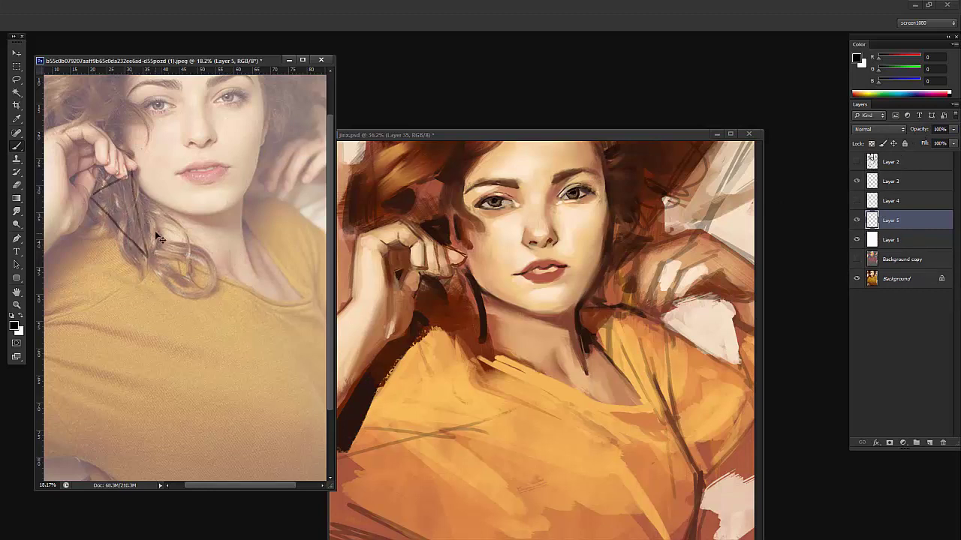
drag(150, 215, 148, 252)
drag(152, 209, 148, 259)
drag(151, 209, 188, 257)
mouse_move(153, 207)
mouse_down()
mouse_move(180, 226)
mouse_move(192, 258)
mouse_up()
mouse_move(155, 231)
mouse_down()
mouse_move(186, 244)
mouse_move(214, 283)
mouse_up()
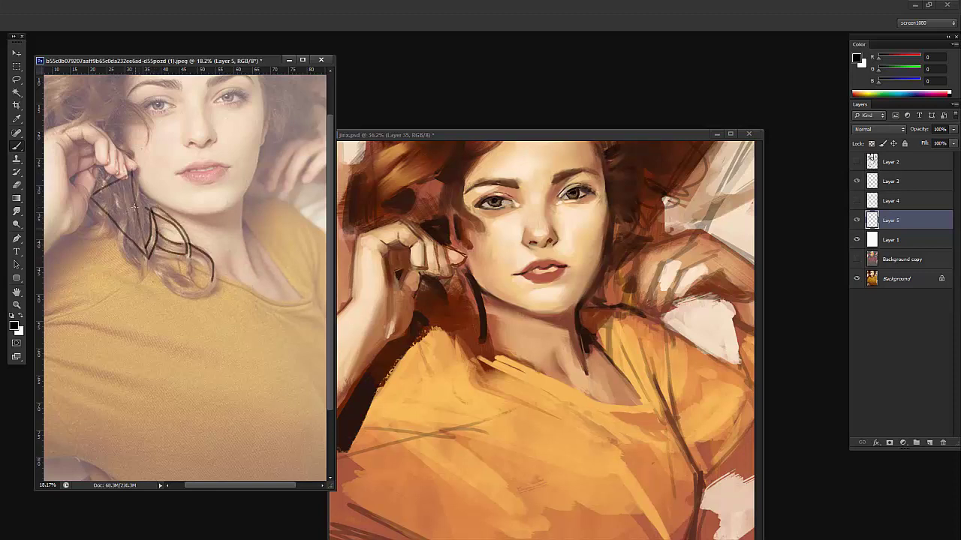
Erase parts of the wedge's outline on the reference photo and redraw its edge as wavy, irregular strands
key(e)
drag(132, 219, 140, 247)
mouse_move(132, 180)
mouse_down()
mouse_move(119, 229)
mouse_move(101, 188)
mouse_up()
key(b)
mouse_move(126, 218)
mouse_down()
mouse_move(144, 269)
mouse_move(122, 202)
mouse_up()
drag(117, 237, 106, 209)
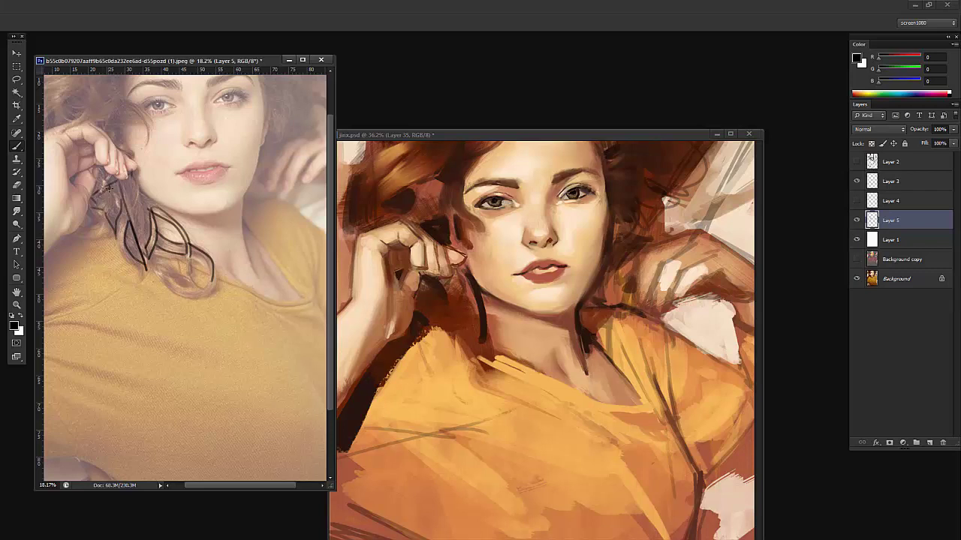
Delete the hair sketch's layer from the reference photo
key(e)
right_click(173, 201)
drag(215, 216, 240, 216)
mouse_move(87, 239)
mouse_down()
mouse_move(98, 279)
mouse_move(129, 218)
mouse_up()
key(Delete)
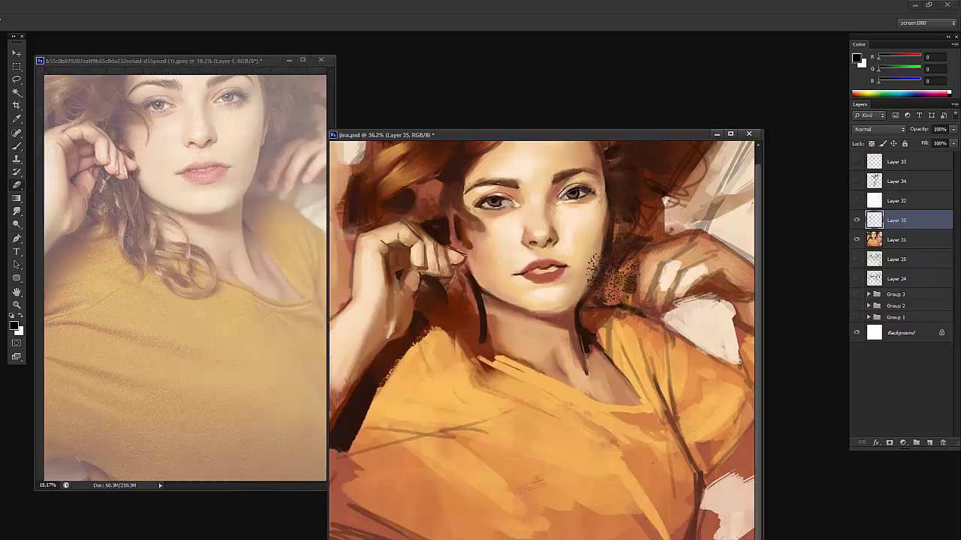
In the painting, show the white Layer 32, fade it to 46% opacity and add an empty layer above it
click(892, 201)
click(857, 200)
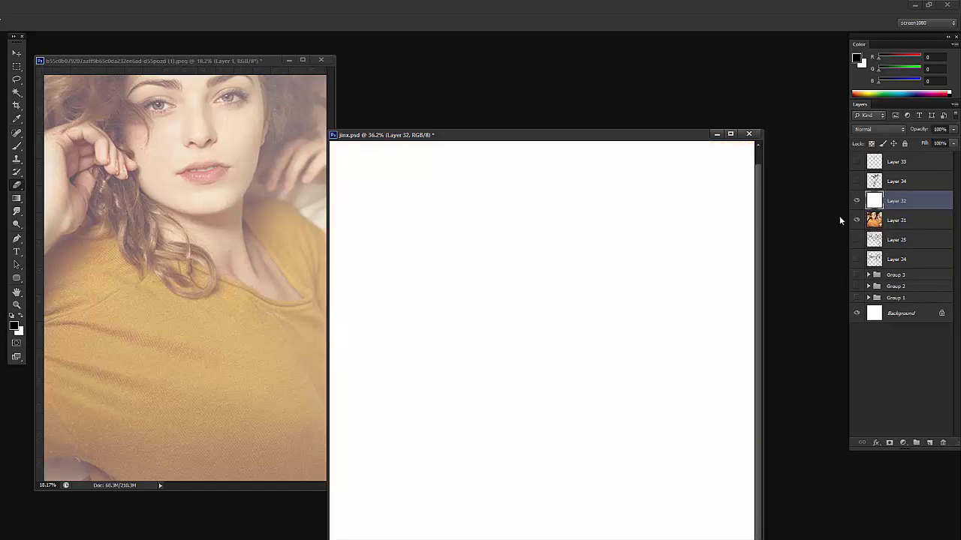
drag(921, 130, 905, 134)
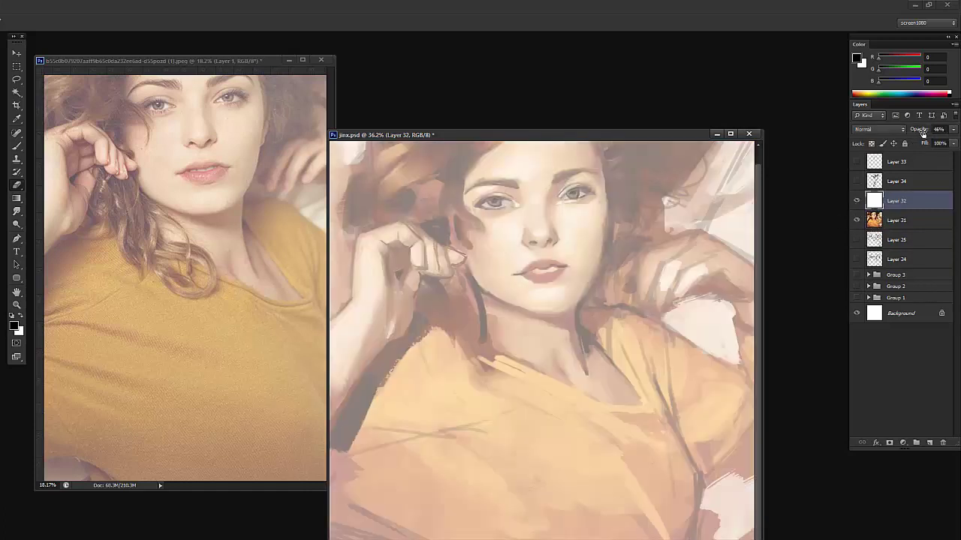
key(ctrl+alt+shift+n)
Sketch a black wedge for the hair beneath the painted hand with a rounded curl below it, trimming the lower tip
key(b)
drag(421, 308, 482, 378)
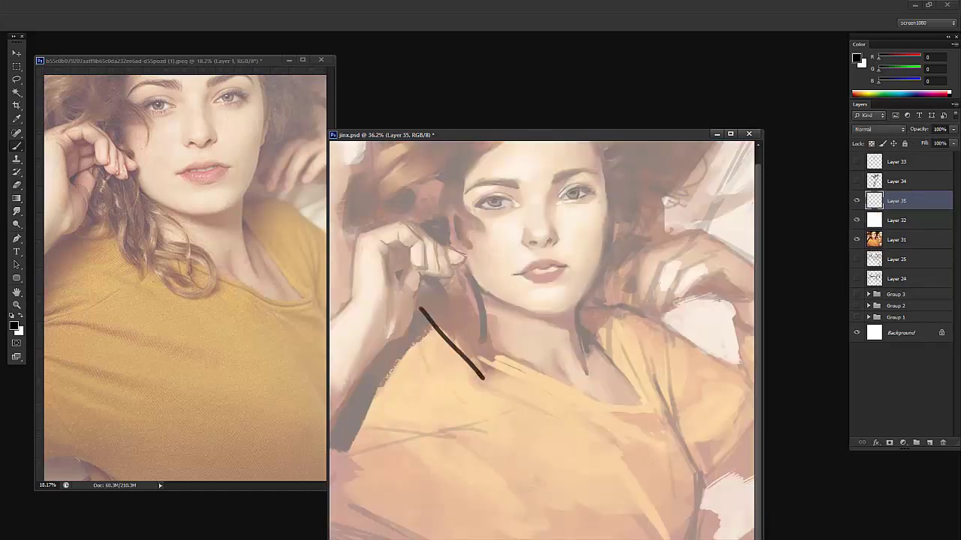
key(ctrl+z)
mouse_move(433, 299)
mouse_down()
mouse_move(471, 283)
mouse_move(496, 362)
mouse_move(470, 280)
mouse_move(462, 338)
mouse_move(501, 368)
mouse_up()
mouse_move(500, 333)
mouse_down()
mouse_move(513, 376)
mouse_move(506, 335)
mouse_move(518, 354)
mouse_move(567, 379)
mouse_up()
key(ctrl+z)
mouse_move(505, 359)
mouse_down()
mouse_move(543, 416)
mouse_move(500, 361)
mouse_move(520, 397)
mouse_move(533, 388)
mouse_move(517, 375)
mouse_move(536, 395)
mouse_up()
key(e)
drag(581, 363, 596, 407)
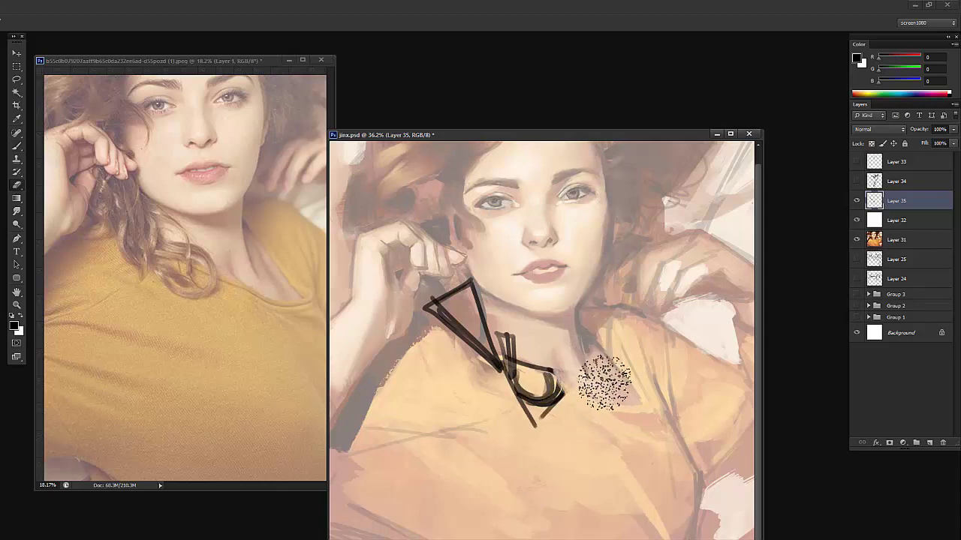
key(b)
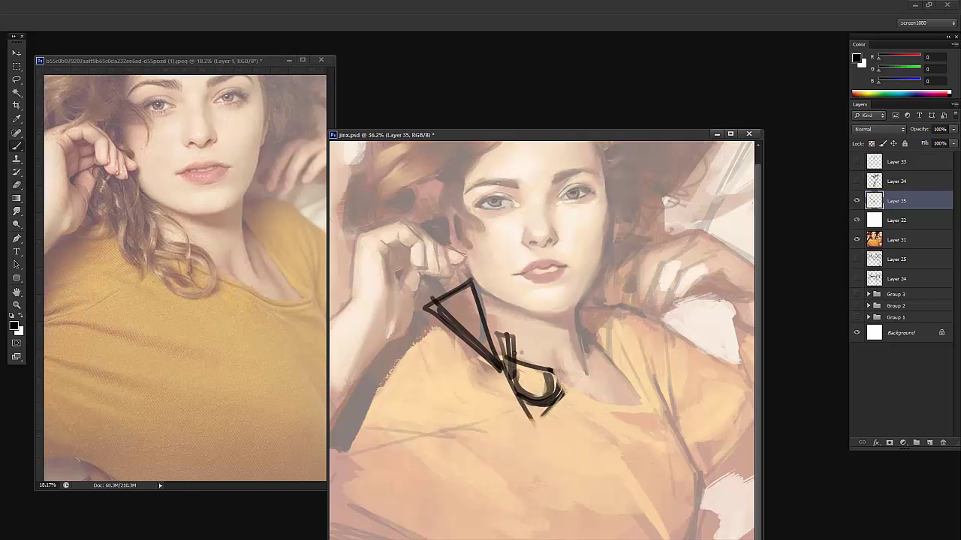
Round the top of the lower curl and sketch curved strands arching from the wedge toward it across the neck
mouse_move(520, 350)
mouse_down()
mouse_move(552, 368)
mouse_move(555, 386)
mouse_move(499, 366)
mouse_up()
drag(487, 309, 531, 353)
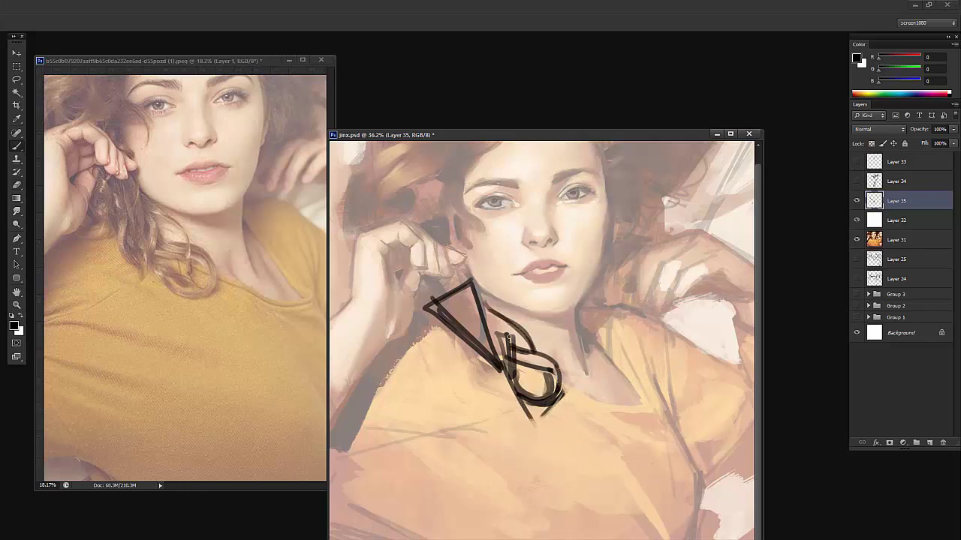
drag(486, 317, 509, 349)
Sketch strands inside the wedge and a small curl bulging from its outer edge over the shoulder
mouse_move(454, 288)
mouse_down()
mouse_move(478, 332)
mouse_move(467, 326)
mouse_move(461, 348)
mouse_move(463, 327)
mouse_move(485, 364)
mouse_up()
key(e)
key(b)
key(ctrl+z)
mouse_move(466, 334)
mouse_down()
mouse_move(488, 369)
mouse_move(480, 364)
mouse_up()
mouse_move(475, 334)
mouse_down()
mouse_move(488, 361)
mouse_move(450, 316)
mouse_up()
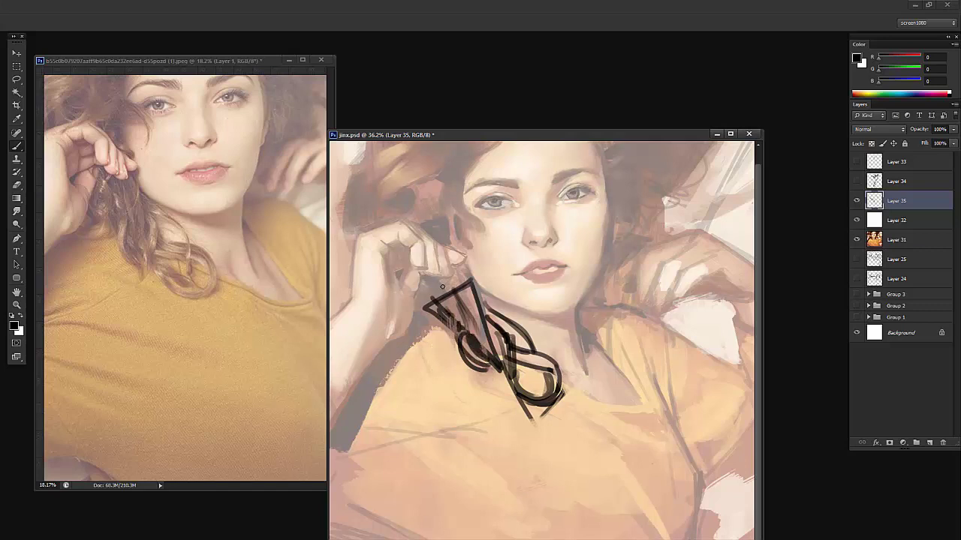
Erase the wedge's upper outer corner and replace it with a small hooked curl just below the fingers
key(e)
mouse_move(417, 257)
mouse_down()
mouse_move(425, 302)
mouse_move(439, 300)
mouse_move(425, 301)
mouse_move(435, 293)
mouse_move(425, 315)
mouse_up()
key(b)
key(ctrl+z)
mouse_move(419, 283)
mouse_down()
mouse_move(418, 308)
mouse_move(432, 290)
mouse_up()
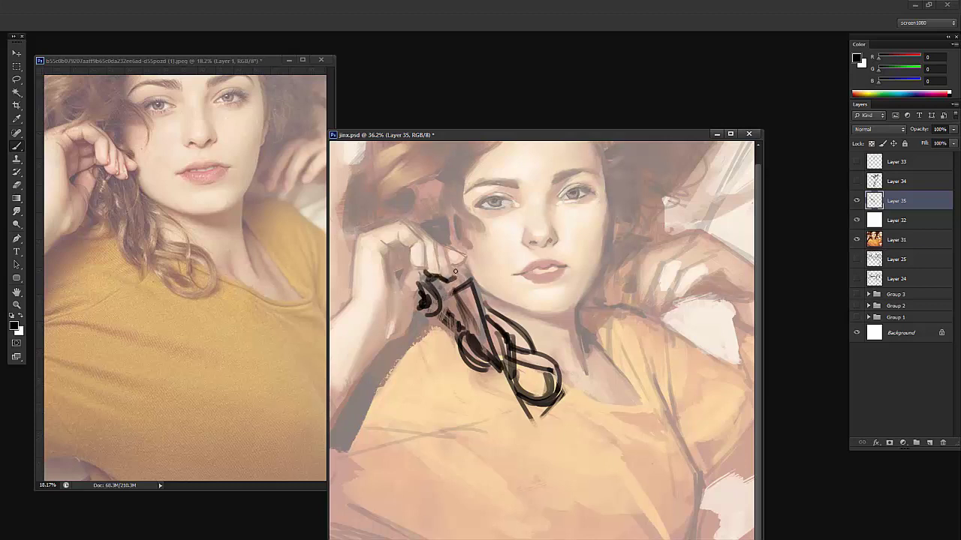
Darken the top of the hair lock beneath the fingertips and extend long strands down through it
mouse_move(460, 266)
mouse_down()
mouse_move(465, 277)
mouse_move(438, 285)
mouse_move(473, 332)
mouse_up()
drag(441, 297, 464, 331)
drag(468, 289, 481, 325)
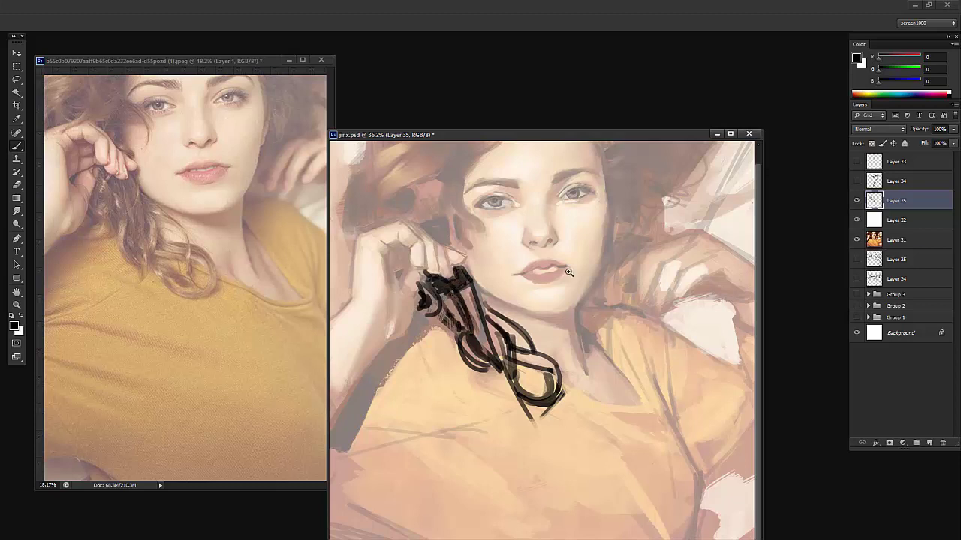
Add strands to the middle of the lock, erase the lower curl's pointed tip and draw an inner line in that curl
key(z)
mouse_move(568, 273)
mouse_down()
mouse_move(525, 288)
mouse_move(562, 278)
mouse_up()
key(b)
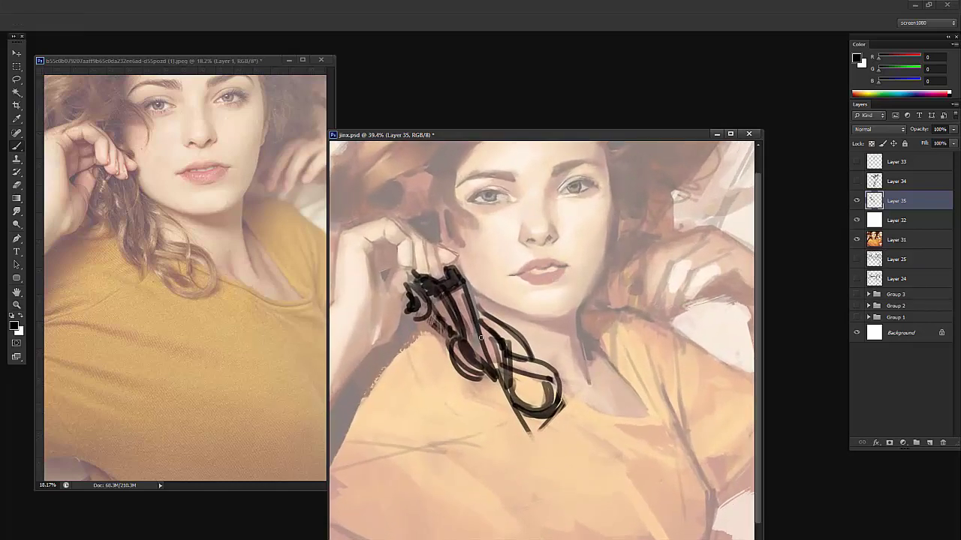
drag(480, 338, 480, 360)
mouse_move(636, 251)
mouse_down()
mouse_move(482, 425)
mouse_move(512, 449)
mouse_move(498, 436)
mouse_up()
key(ctrl+z)
key(e)
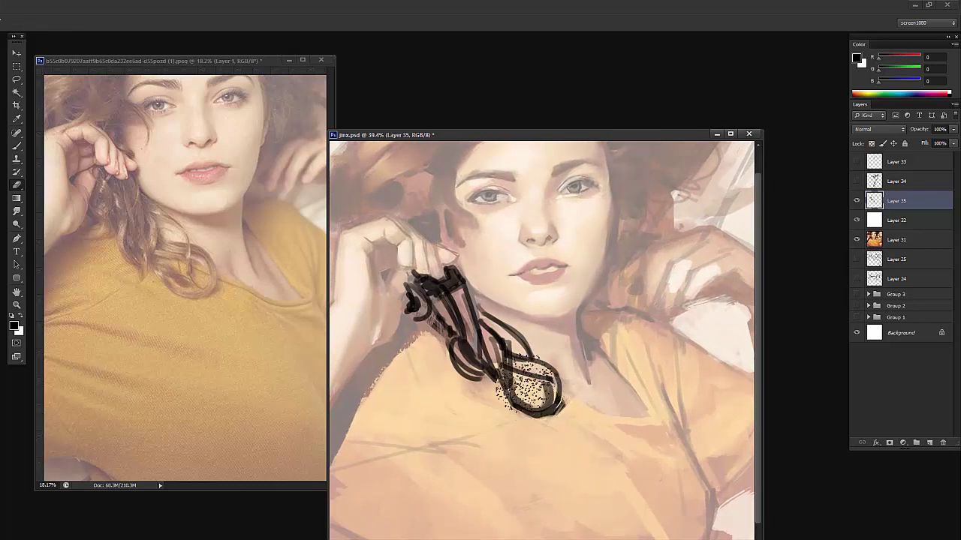
key(b)
mouse_move(529, 359)
mouse_down()
mouse_move(528, 381)
mouse_move(534, 367)
mouse_up()
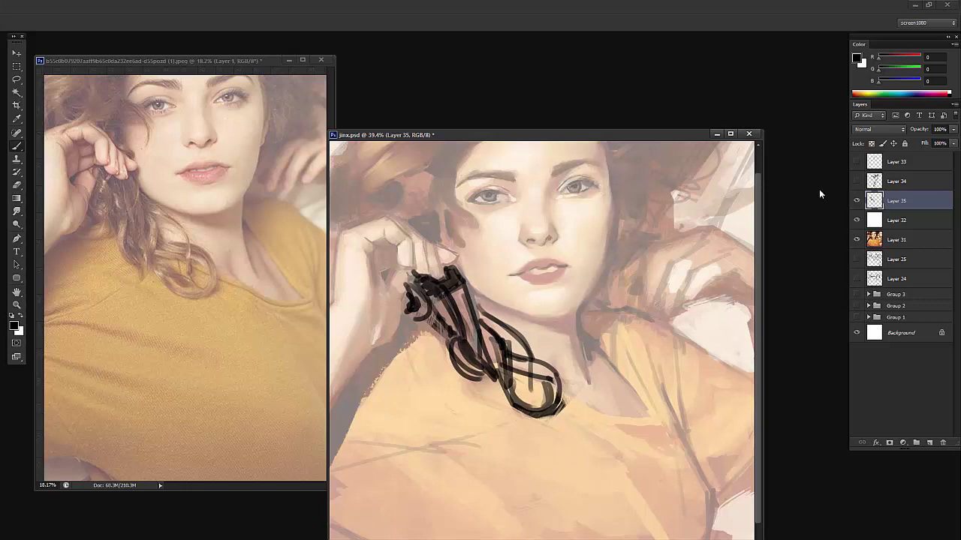
Hide the white Layer 32 and create a new empty layer directly above it, beneath the sketch layer
click(857, 220)
mouse_move(619, 369)
mouse_down()
mouse_move(574, 443)
mouse_move(658, 349)
mouse_up()
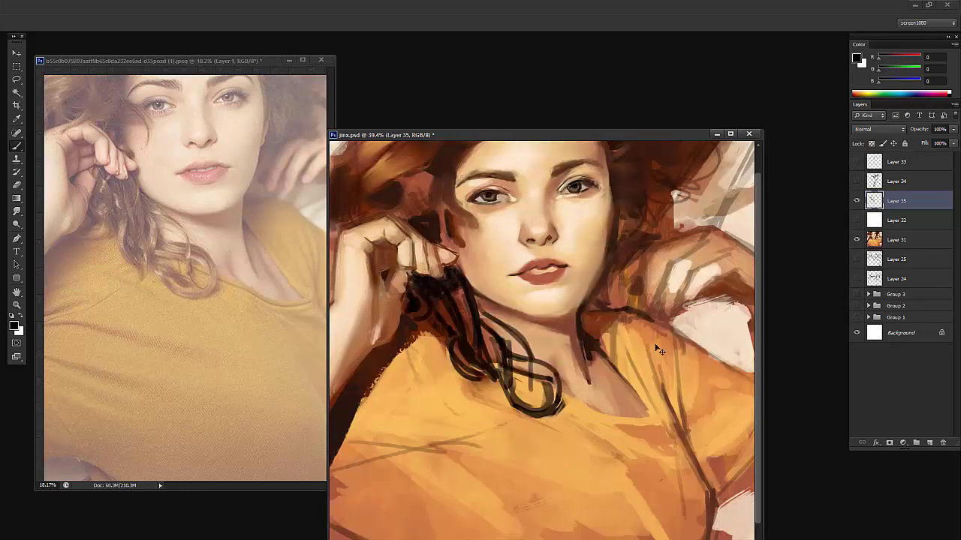
click(893, 221)
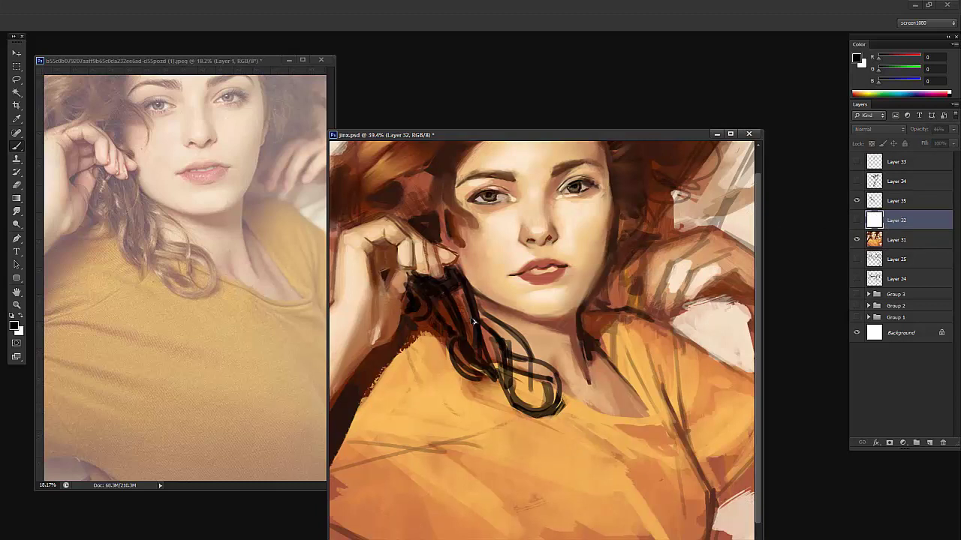
key(ctrl+shift+alt+n)
Choose the soft textured 195 brush preset and reduce its size for painting the hair lock
scroll(480, 326, up, 2)
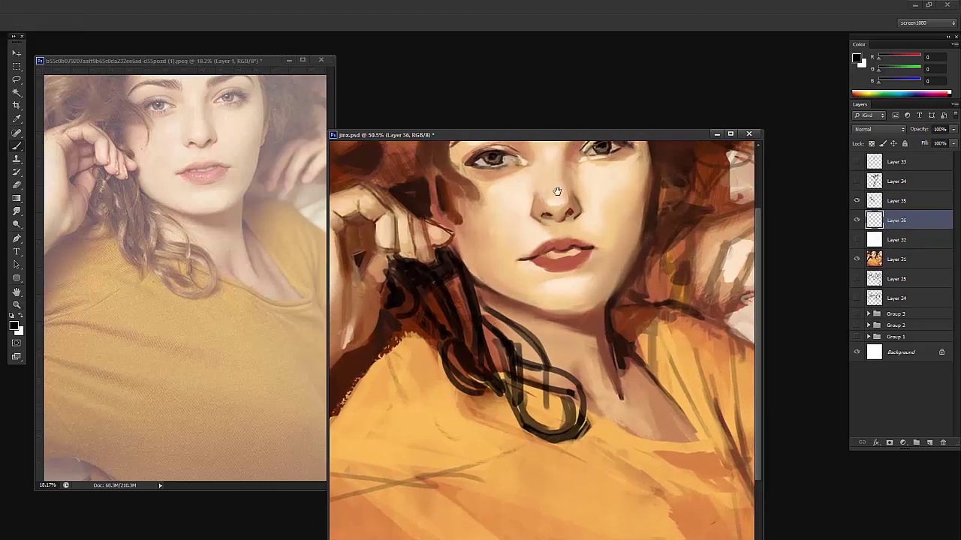
mouse_move(495, 330)
mouse_down()
mouse_move(504, 318)
mouse_move(499, 343)
mouse_up()
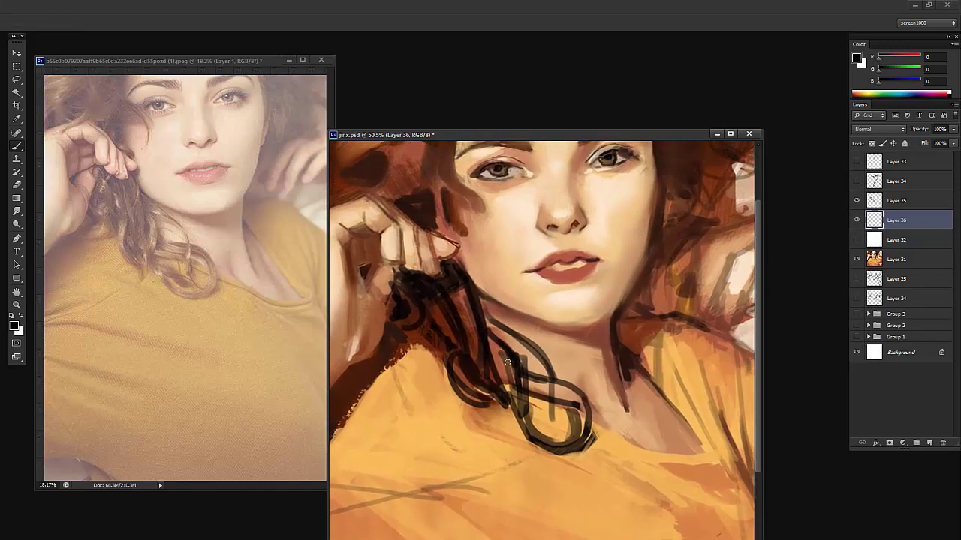
key(b)
right_click(502, 260)
click(533, 409)
drag(549, 283, 542, 283)
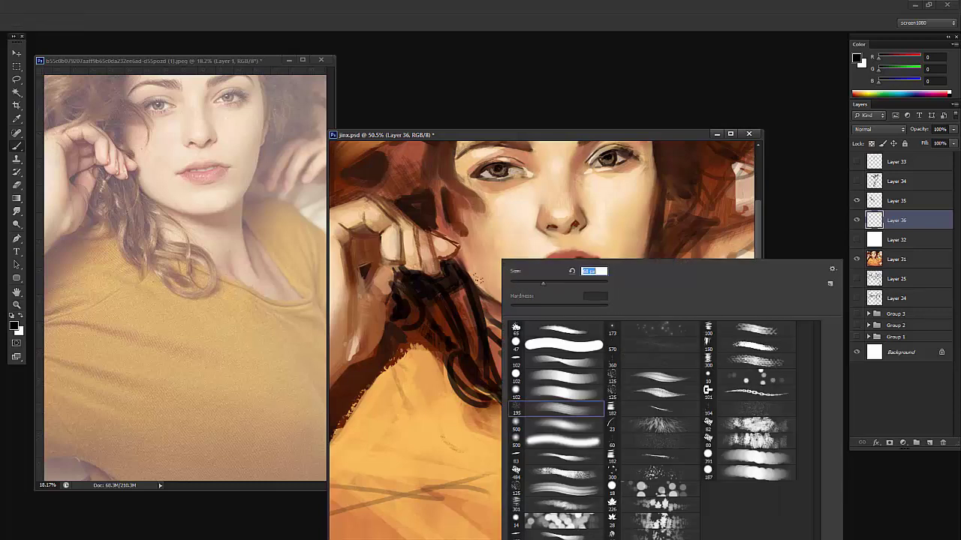
Move Layer 36 above the sketch layer and paint over the lock's top beneath the fingertips with sampled browns
alt+click(458, 287)
alt+click(455, 286)
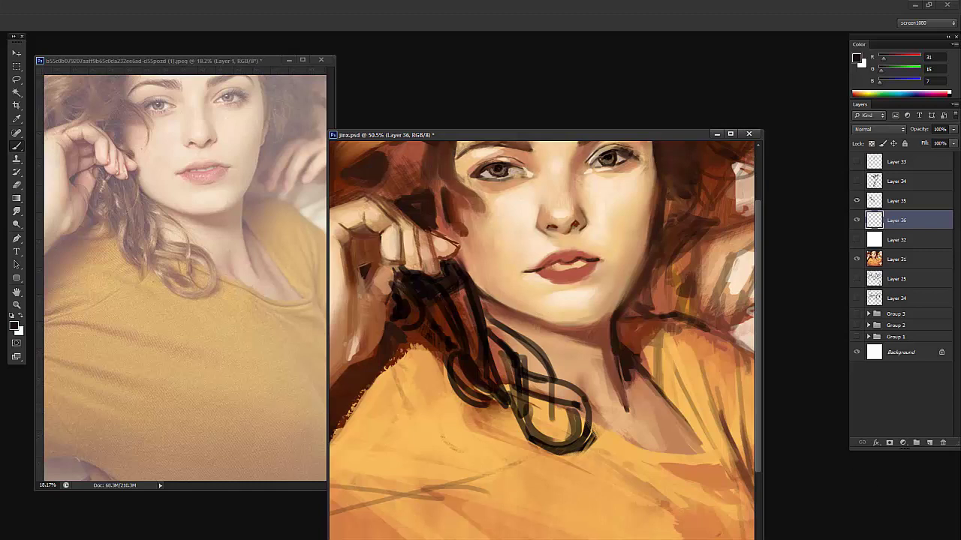
alt+click(459, 293)
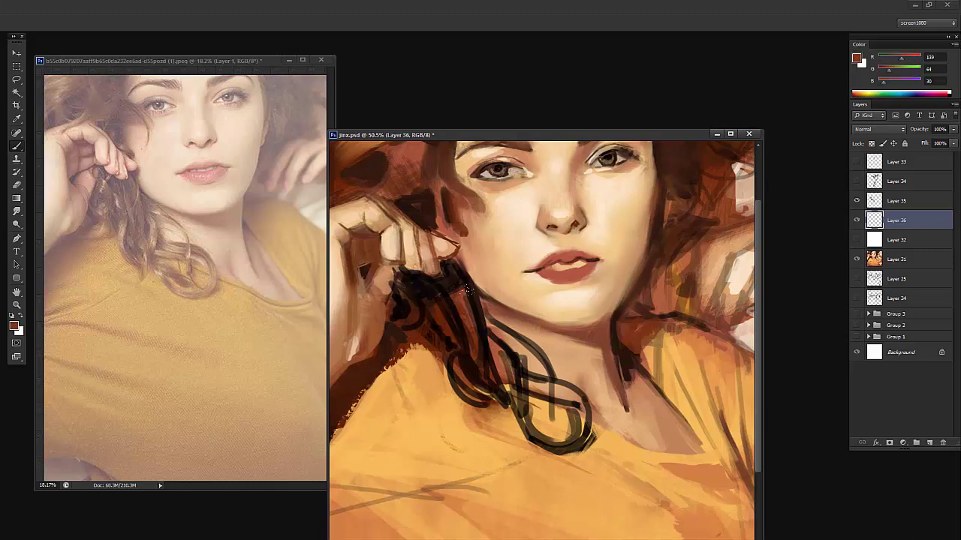
drag(909, 220, 909, 198)
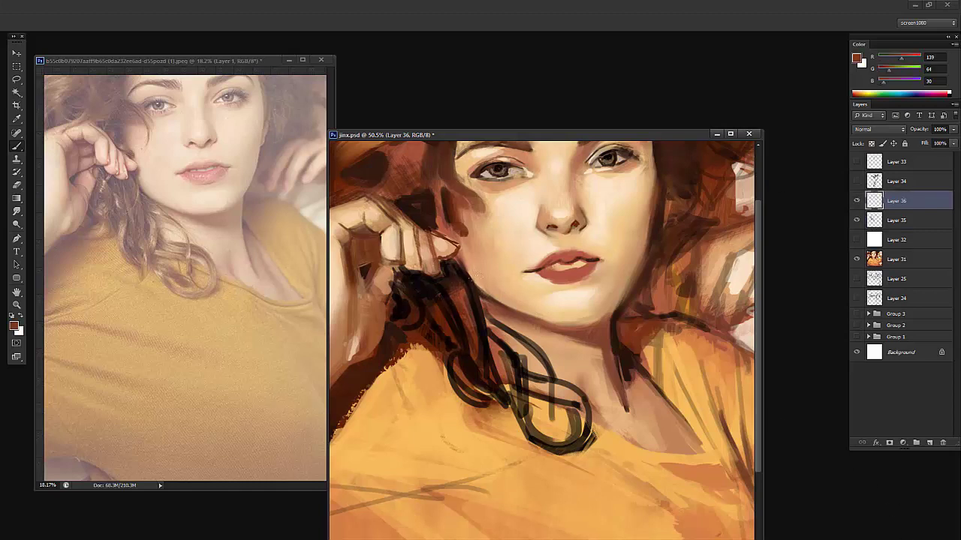
alt+click(453, 276)
drag(457, 281, 466, 295)
alt+click(469, 323)
alt+click(454, 264)
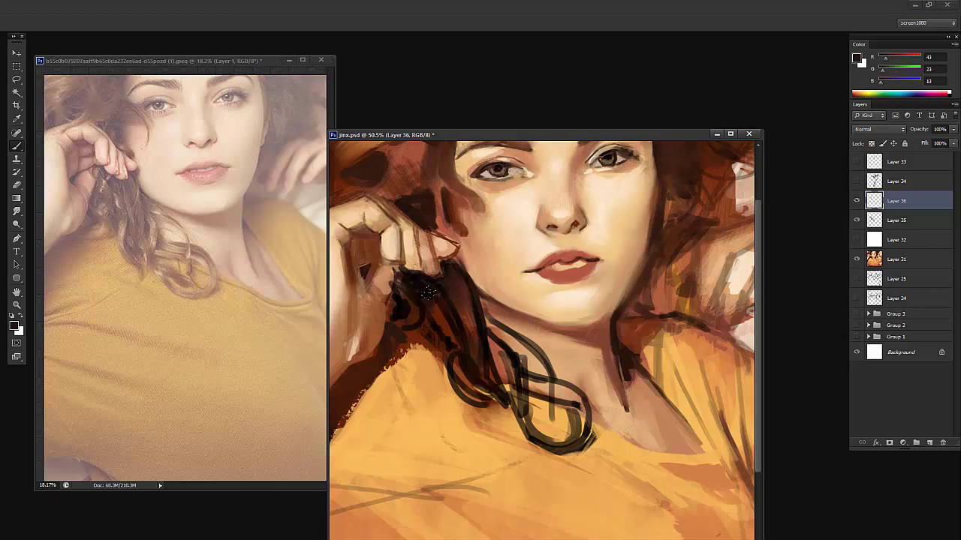
Sample a reddish brown from the hair above the hand and switch to the 65 brush preset at a smaller size
alt+click(499, 354)
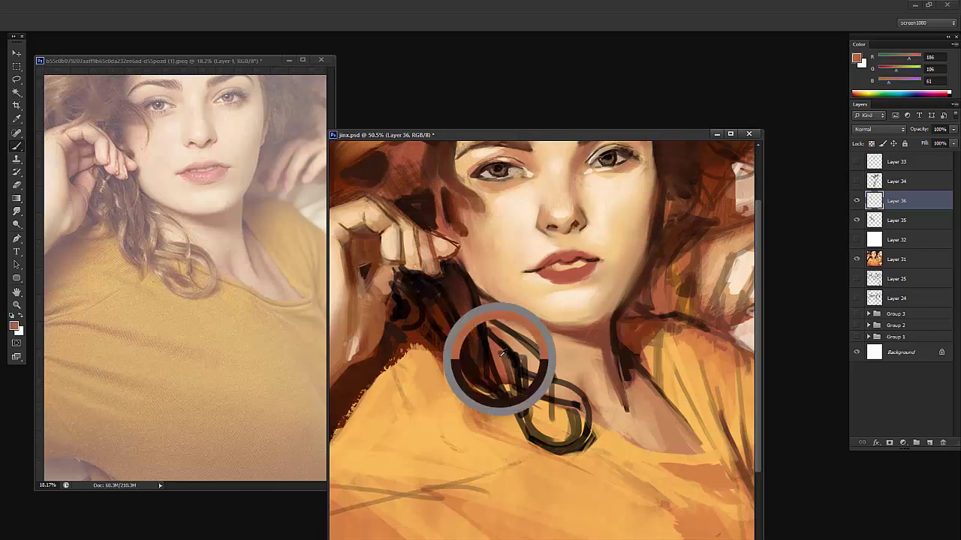
right_click(498, 356)
alt+click(409, 175)
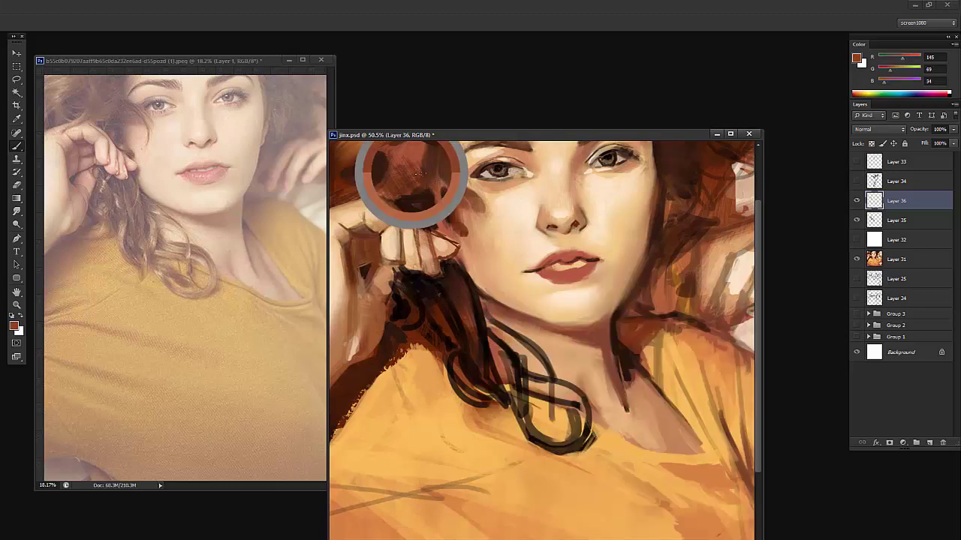
right_click(439, 267)
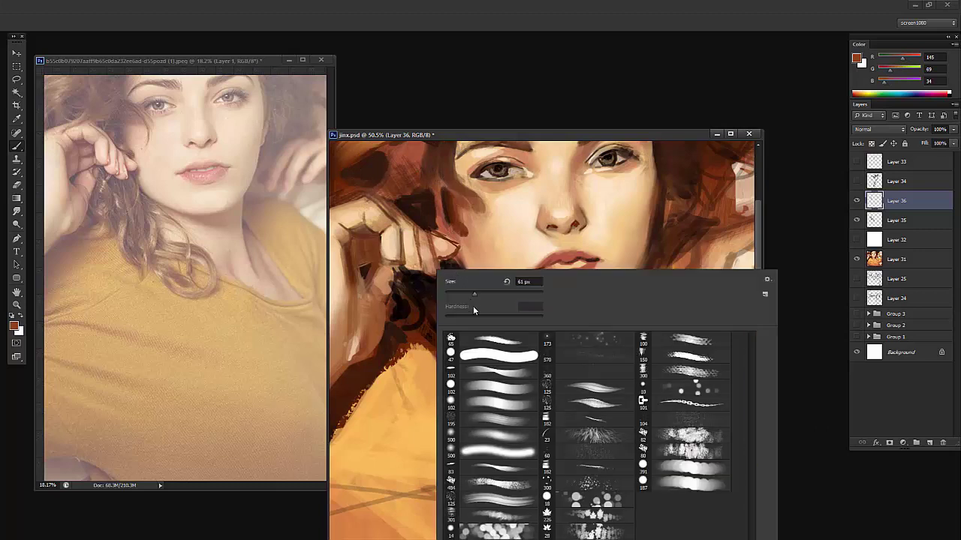
click(471, 337)
click(455, 293)
click(422, 330)
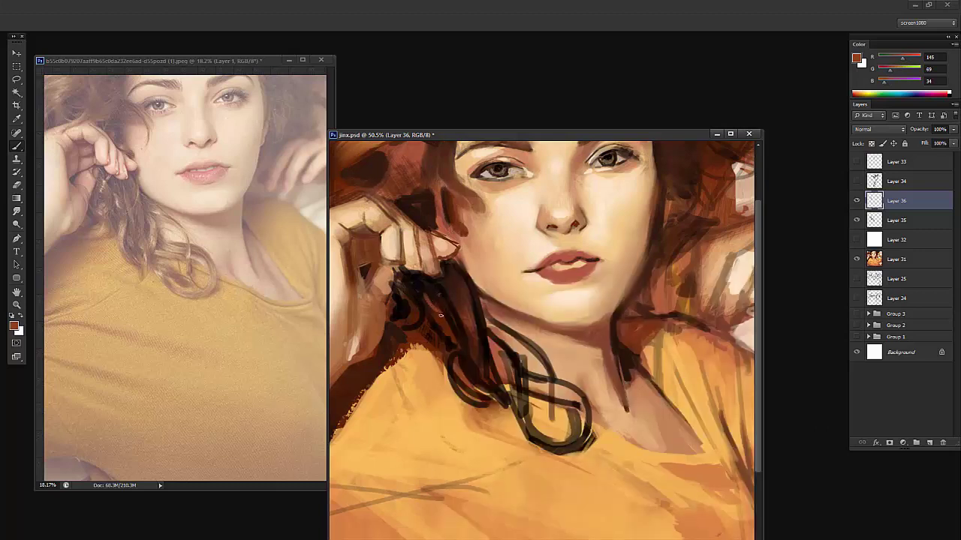
Paint dark and reddish-brown strands through the middle of the lock down to the outer curl, using sampled hair colours
alt+click(436, 313)
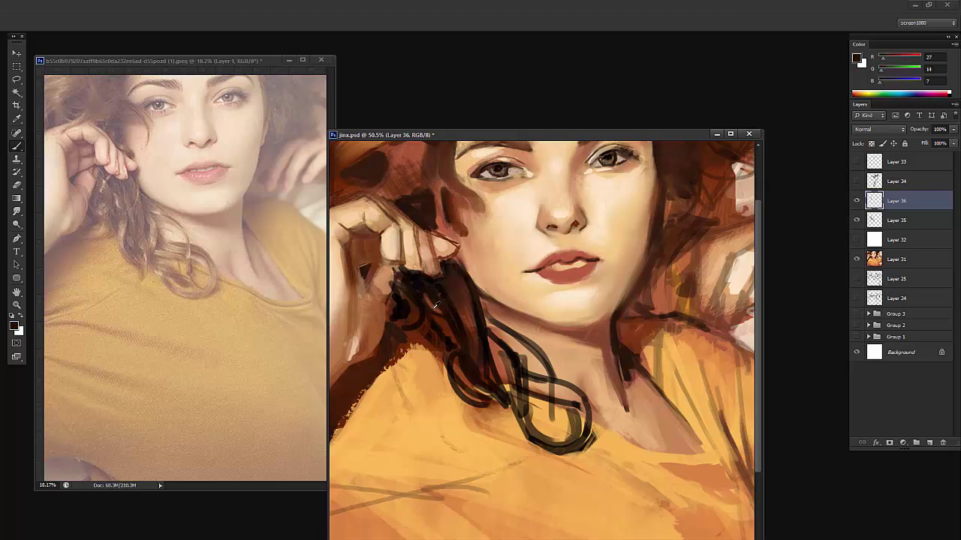
alt+click(425, 296)
alt+click(447, 306)
drag(438, 322, 455, 337)
alt+click(455, 364)
alt+click(424, 365)
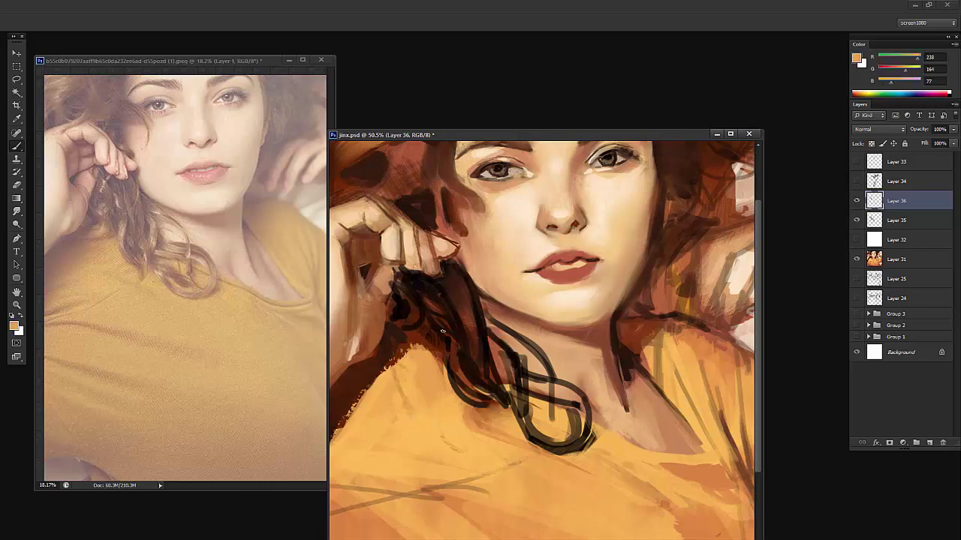
Adjust the brush size and paint sampled dark brown along the lock's outer edge beside the shoulder
right_click(481, 337)
alt+click(422, 310)
right_click(447, 320)
click(473, 342)
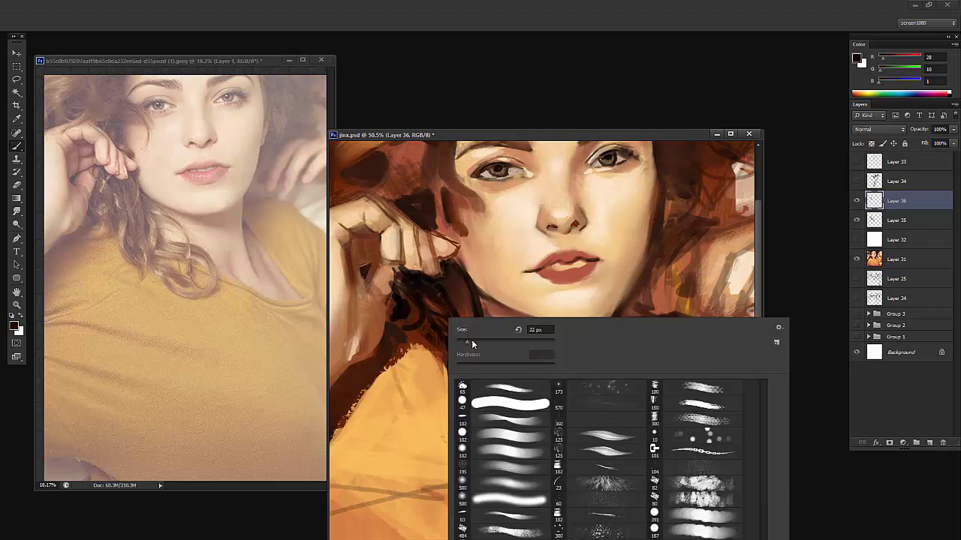
drag(401, 353, 426, 346)
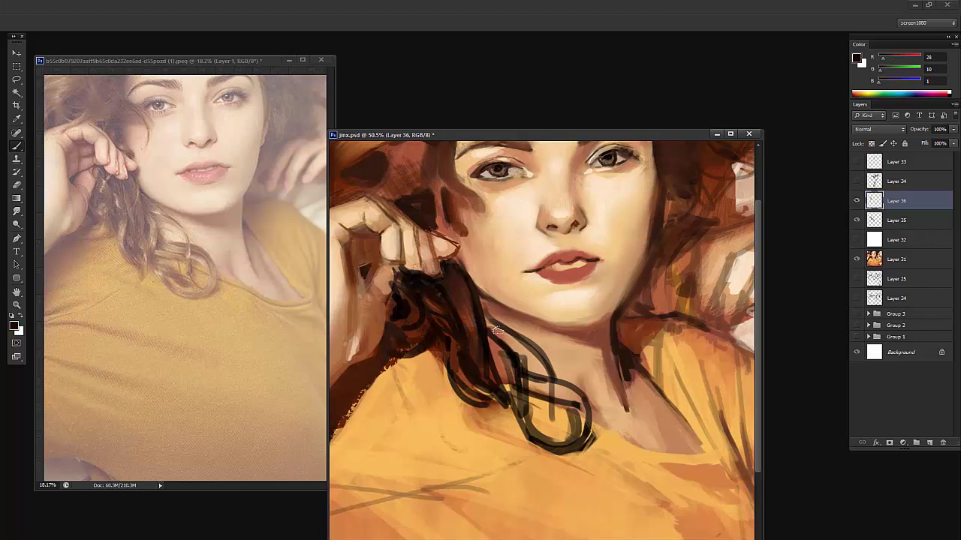
Paint dark and reddish-brown strokes down the lock's neck-side edge to the start of the loop curl, using sampled colours
drag(505, 383, 516, 398)
alt+click(469, 319)
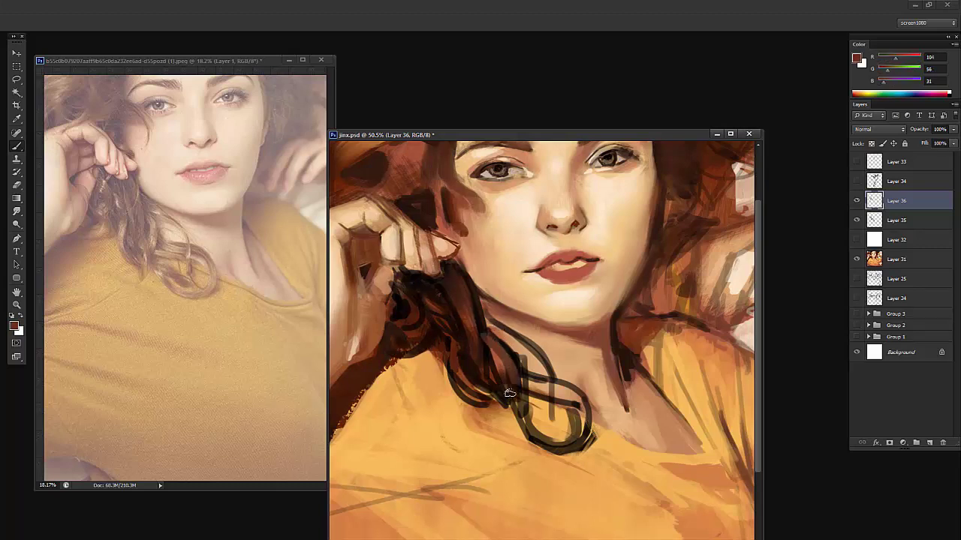
alt+click(509, 385)
alt+click(487, 351)
mouse_move(493, 357)
mouse_down()
mouse_move(498, 381)
mouse_move(503, 371)
mouse_up()
alt+click(495, 225)
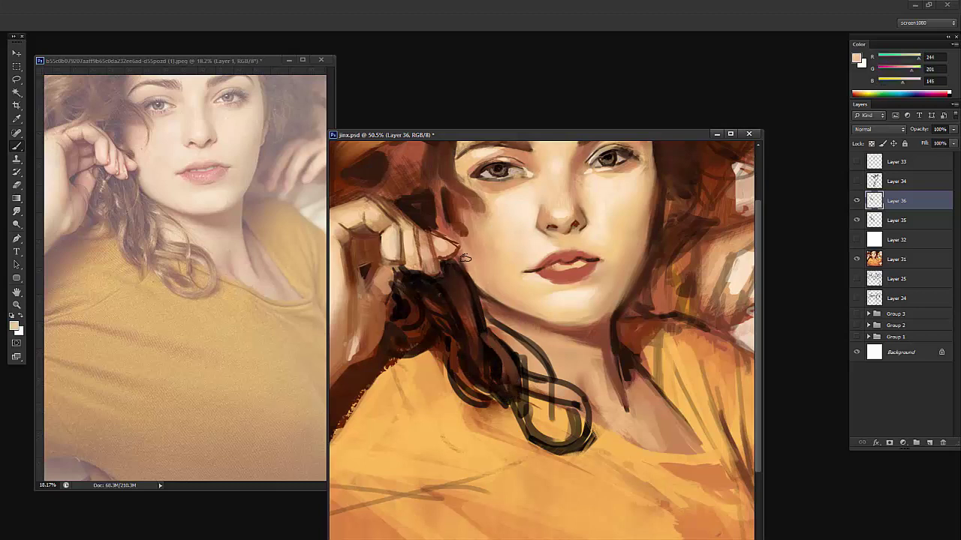
alt+click(400, 155)
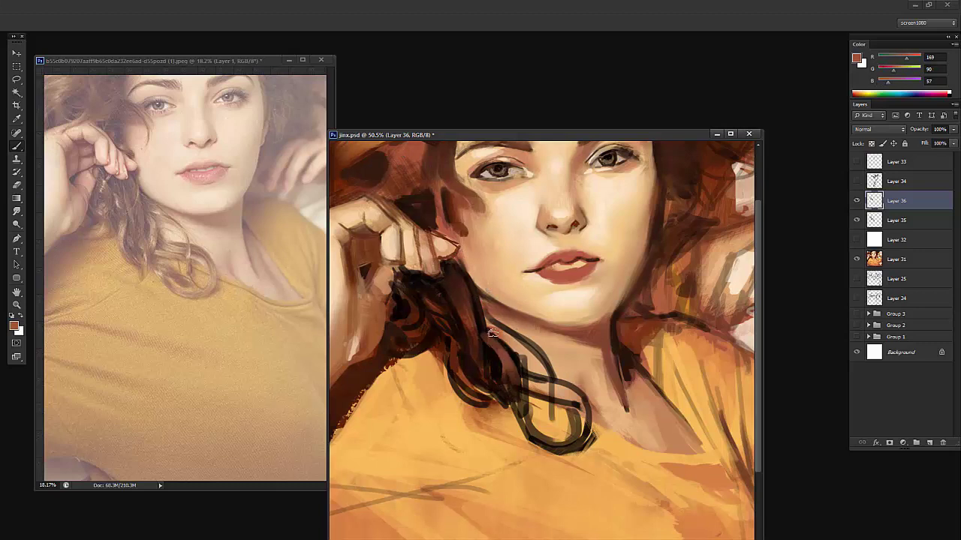
alt+click(520, 328)
alt+click(485, 315)
Switch to the 195 brush preset at a smaller size and paint sampled brown through the lock's upper strands and across the loop curl's top
right_click(532, 311)
click(587, 450)
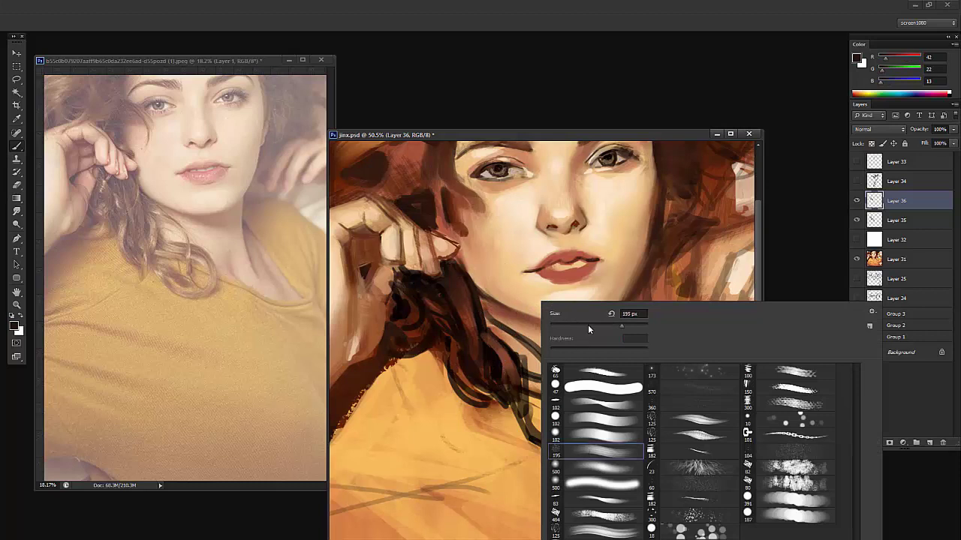
alt+click(465, 303)
drag(473, 291, 479, 330)
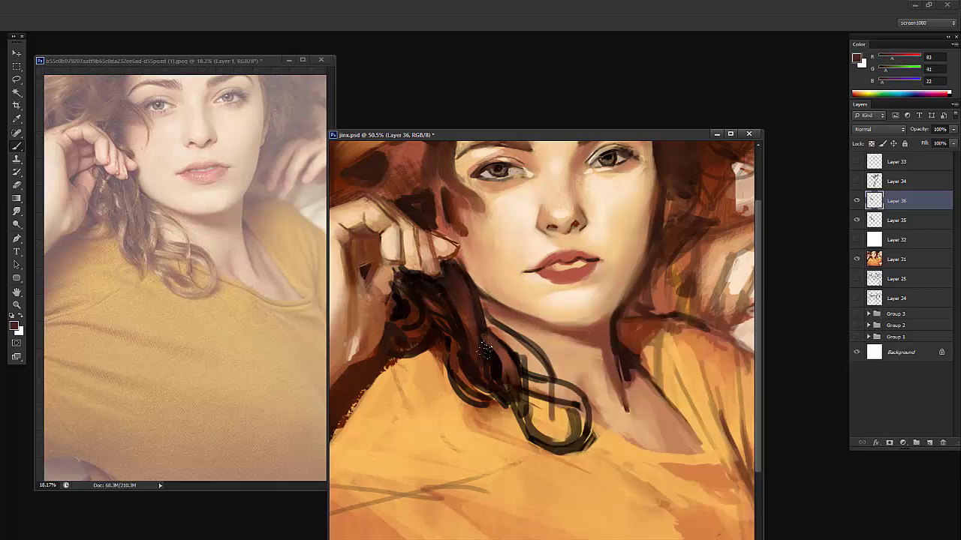
drag(442, 288, 452, 307)
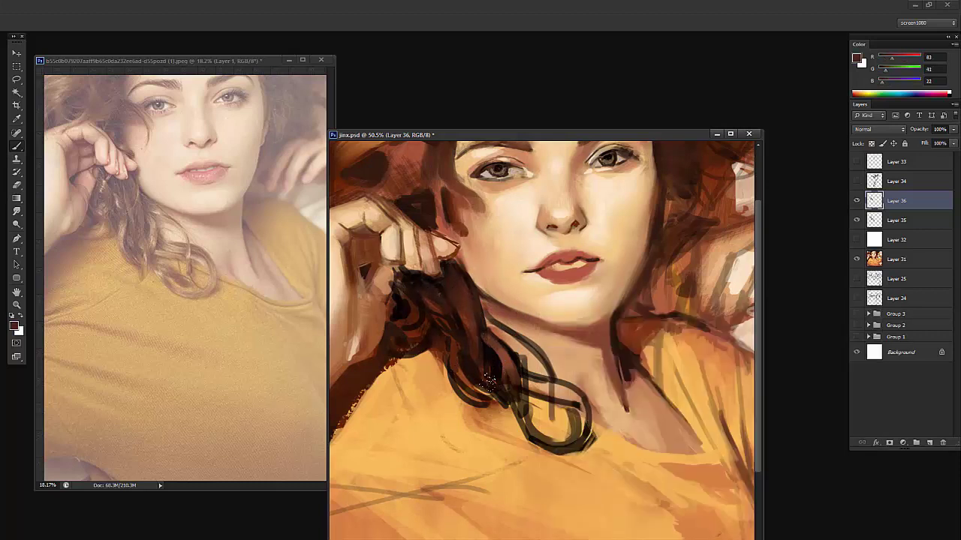
mouse_move(491, 360)
mouse_down()
mouse_move(512, 392)
mouse_move(541, 379)
mouse_move(509, 386)
mouse_move(539, 409)
mouse_move(543, 384)
mouse_move(534, 407)
mouse_move(554, 388)
mouse_move(521, 379)
mouse_move(576, 401)
mouse_up()
drag(524, 385, 573, 404)
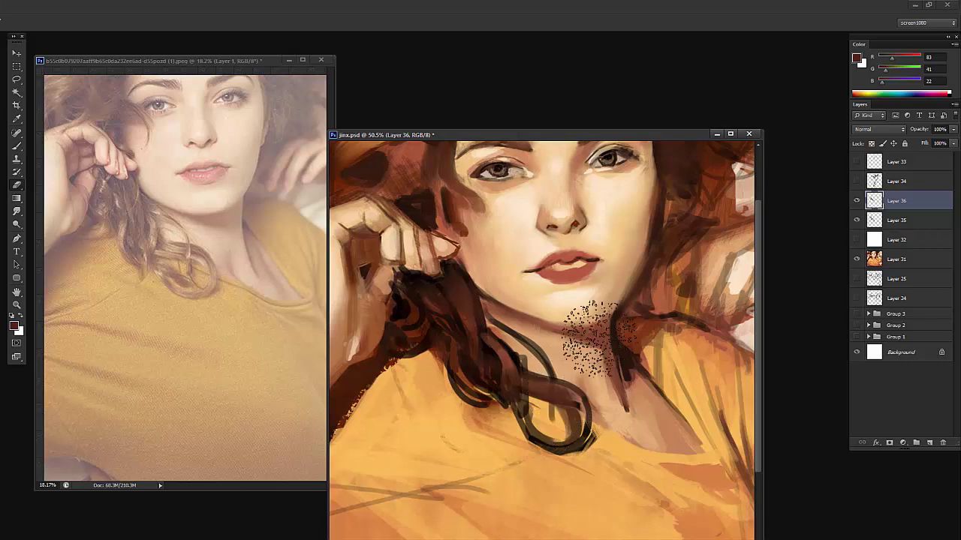
Reduce the eraser size and trim the brown paint along the inside of the loop curl's upper strand
right_click(589, 343)
click(647, 364)
mouse_move(554, 400)
mouse_down()
mouse_move(570, 400)
mouse_move(547, 398)
mouse_move(571, 411)
mouse_up()
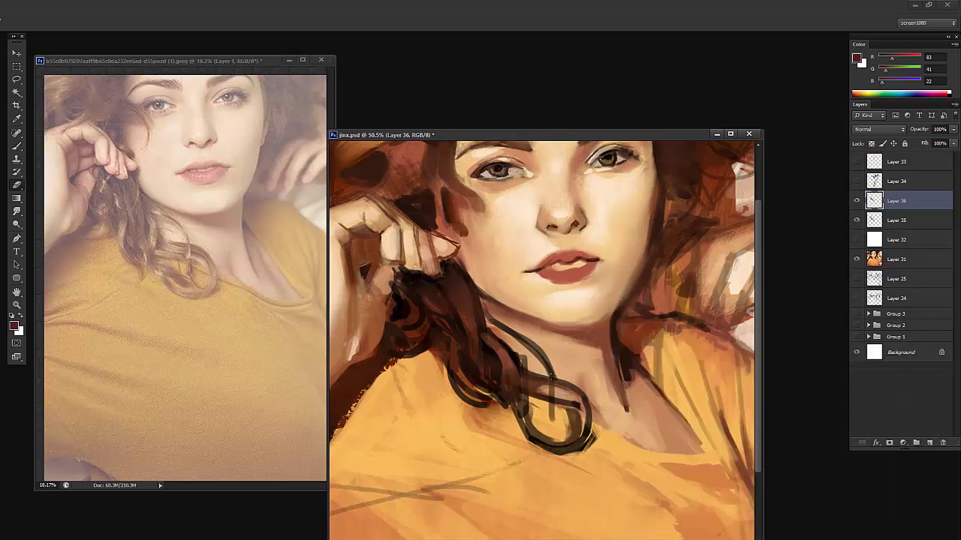
Return to the brush, adjust its size, and refine the strands above the loop curl with sampled reddish and dark browns
key(b)
alt+click(499, 347)
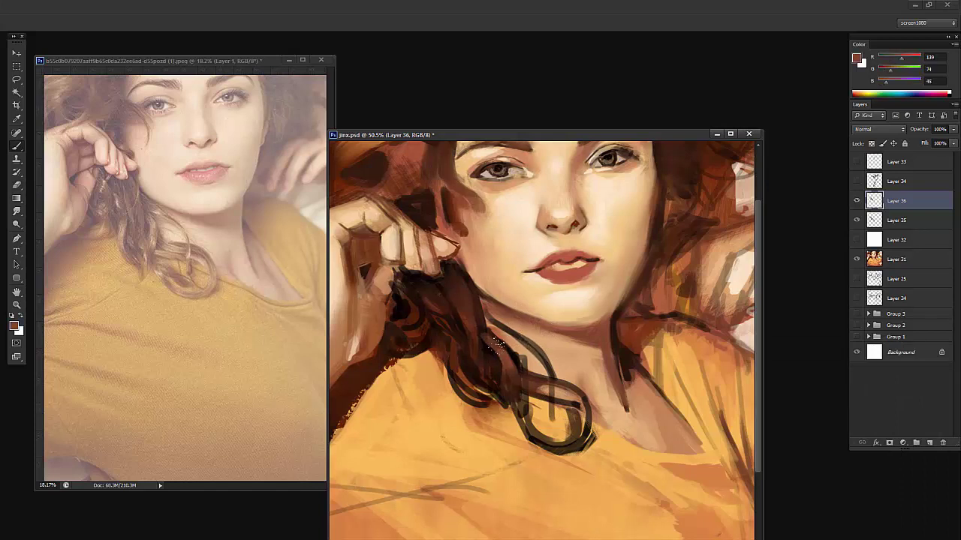
alt+click(491, 351)
right_click(521, 298)
click(546, 321)
alt+click(498, 350)
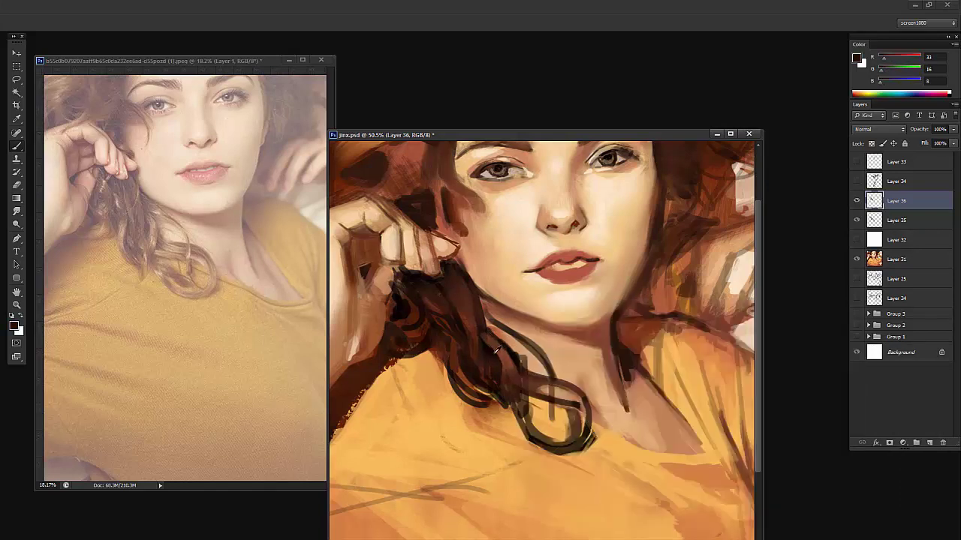
alt+click(503, 345)
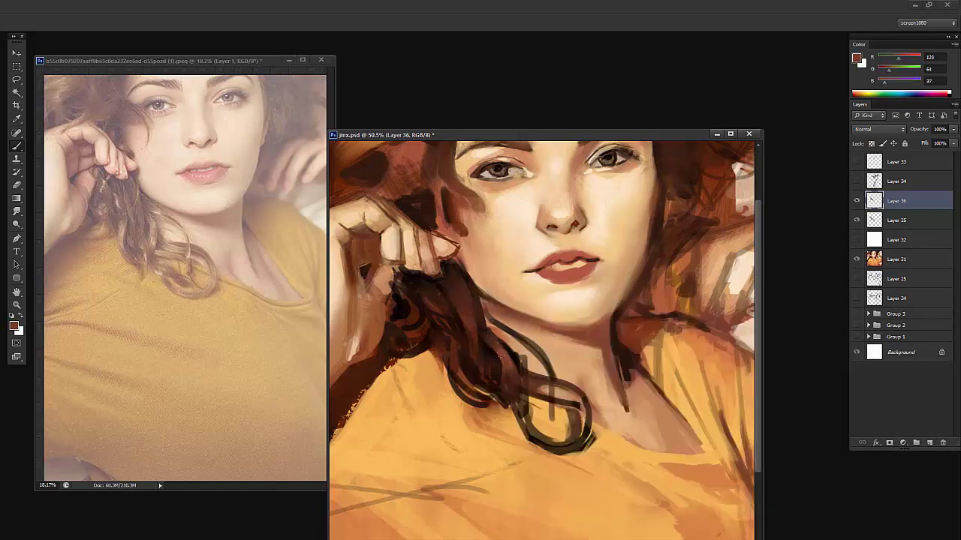
alt+click(520, 372)
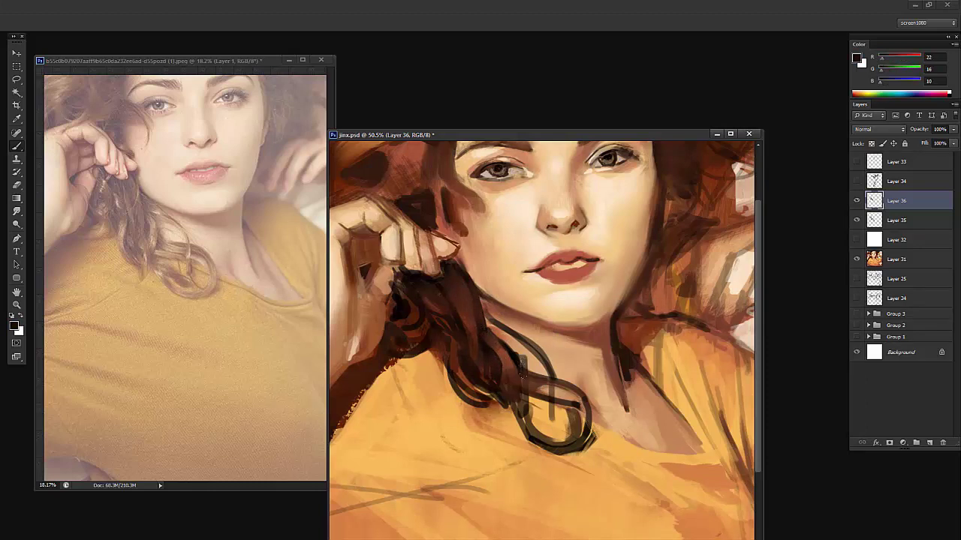
Blend the lock's middle strands and the outer curls beside the shoulder with browns sampled from the surrounding hair
alt+click(497, 396)
alt+click(474, 368)
alt+click(467, 327)
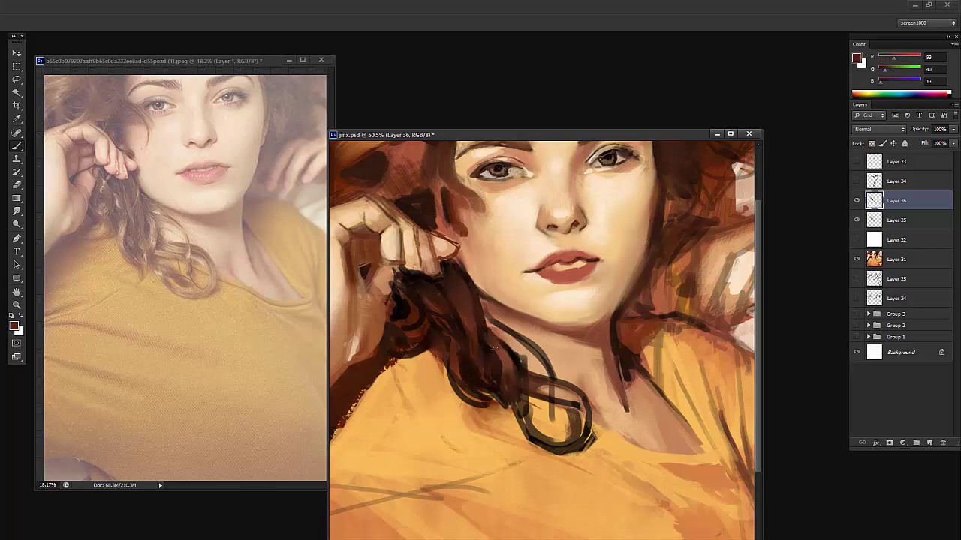
mouse_move(437, 330)
mouse_down()
mouse_move(460, 334)
mouse_move(449, 351)
mouse_move(443, 322)
mouse_up()
alt+click(448, 348)
alt+click(436, 352)
alt+click(431, 330)
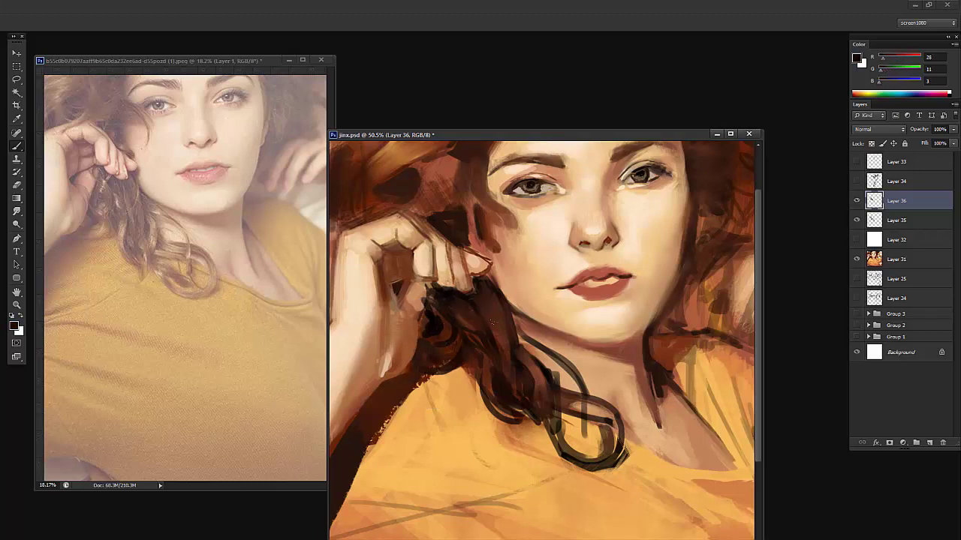
Paint the loop curl over the neckline with dark and medium browns sampled from the lock, covering its sketch lines
drag(512, 315, 467, 393)
drag(532, 385, 542, 386)
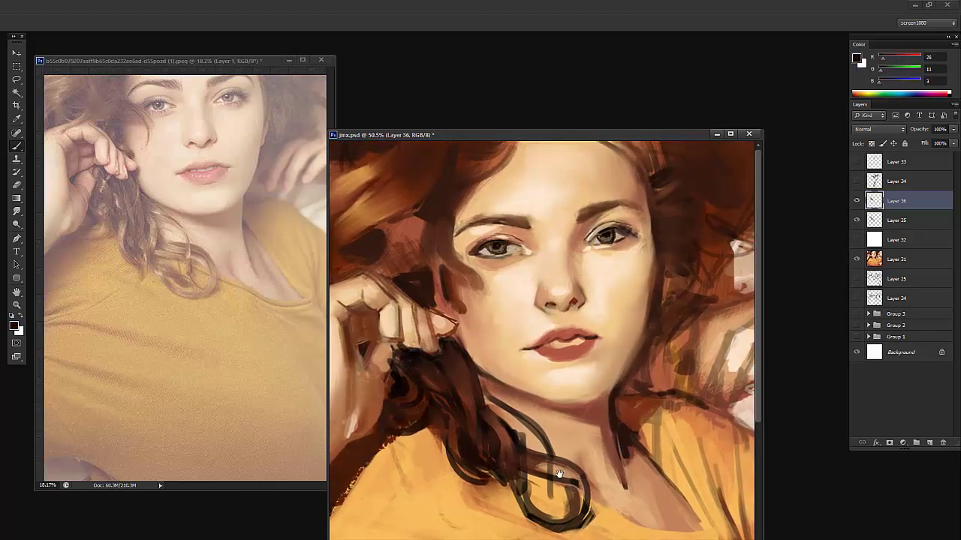
mouse_move(567, 471)
mouse_down()
mouse_move(560, 422)
mouse_move(573, 415)
mouse_move(538, 412)
mouse_move(576, 450)
mouse_move(509, 428)
mouse_up()
alt+click(548, 425)
alt+click(563, 412)
alt+click(498, 385)
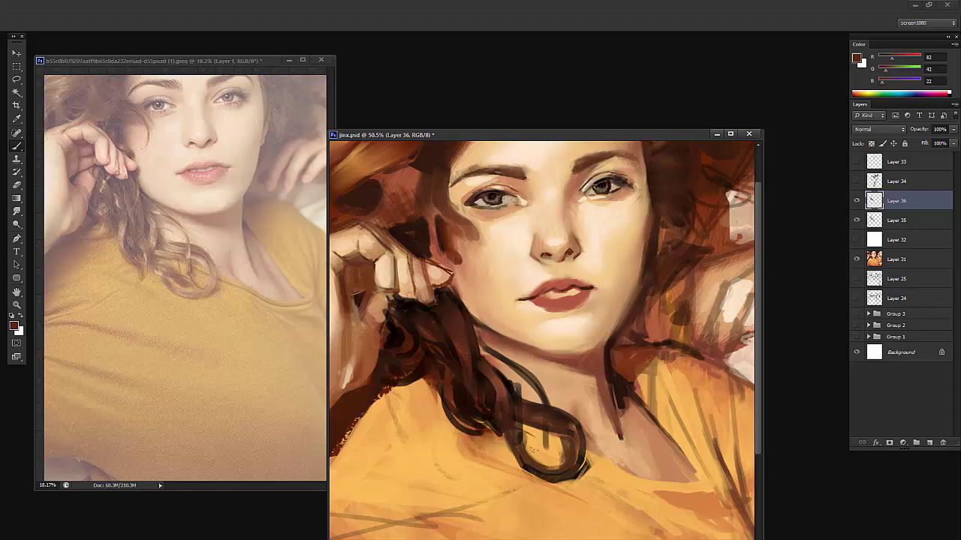
Merge Layer 36 down into Layer 35 and move the merged layer directly below Layer 32
mouse_move(572, 314)
mouse_down()
mouse_move(518, 311)
mouse_move(532, 310)
mouse_up()
key(b)
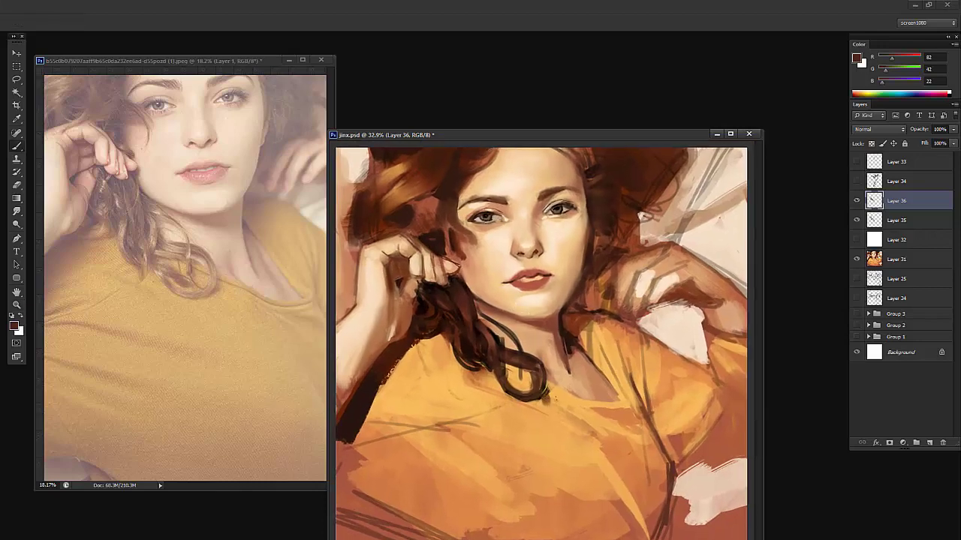
key(e)
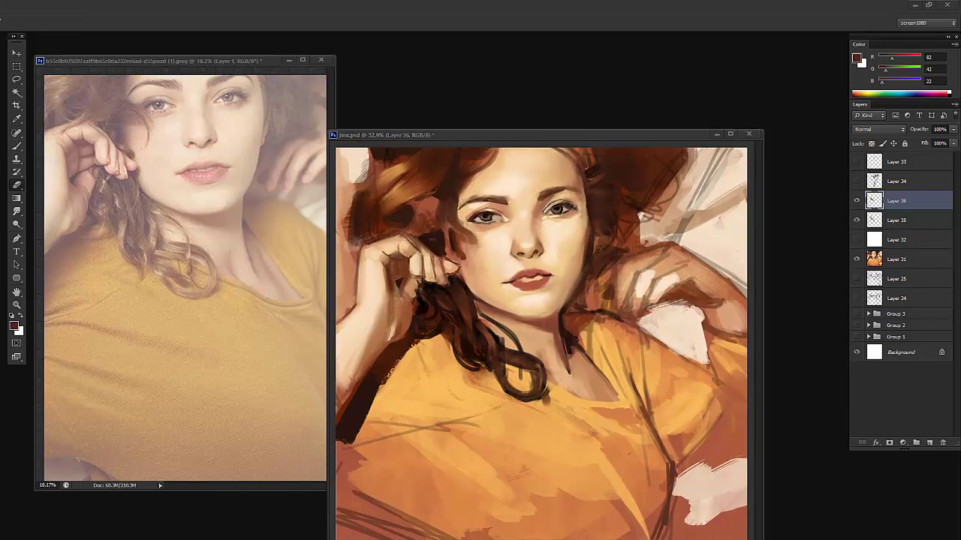
key(b)
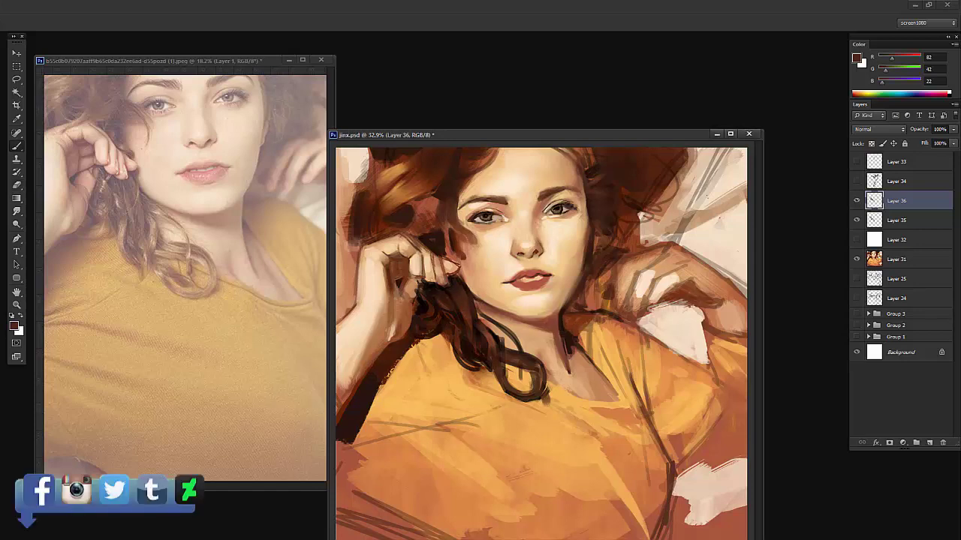
key(ctrl+e)
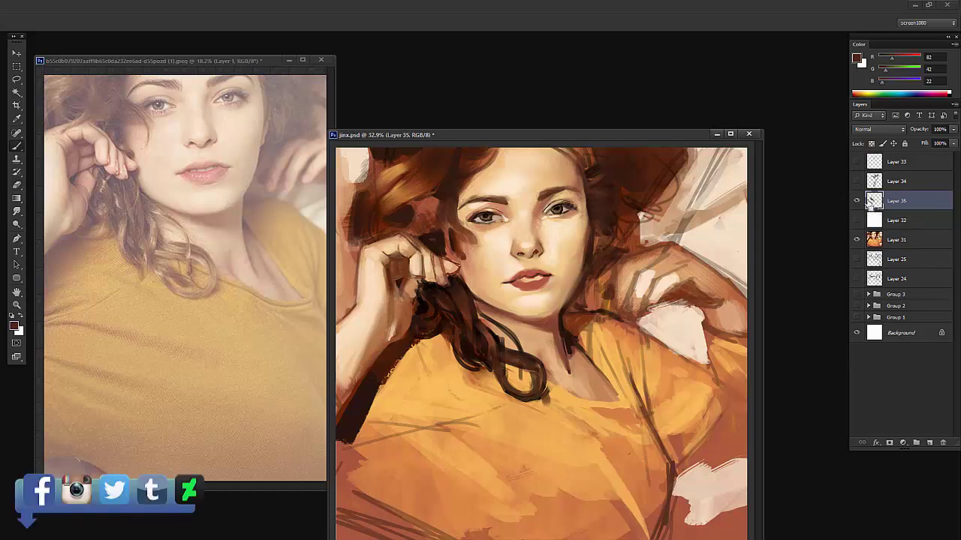
click(856, 201)
click(857, 201)
drag(916, 207, 917, 229)
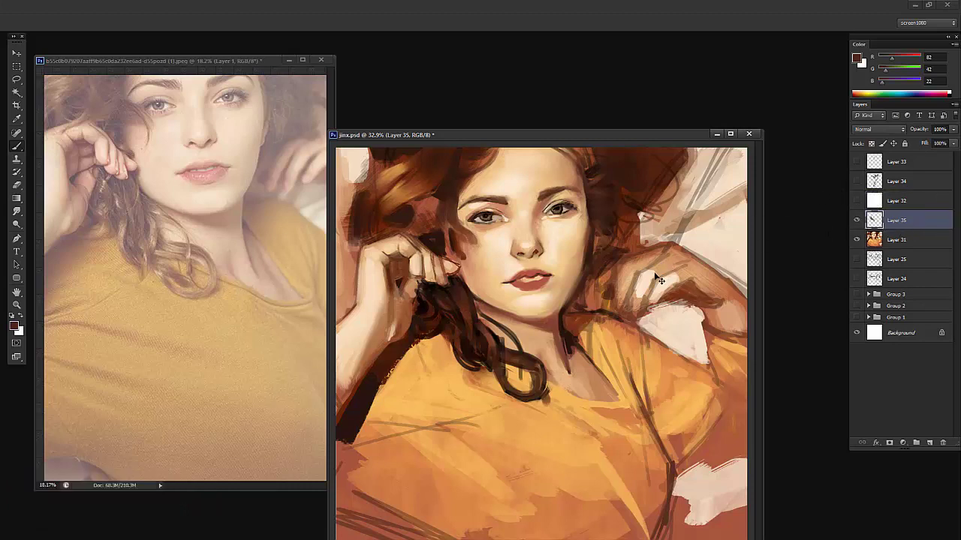
Touch up the painted eyes with brown and near-black tones sampled from the painting
click(181, 247)
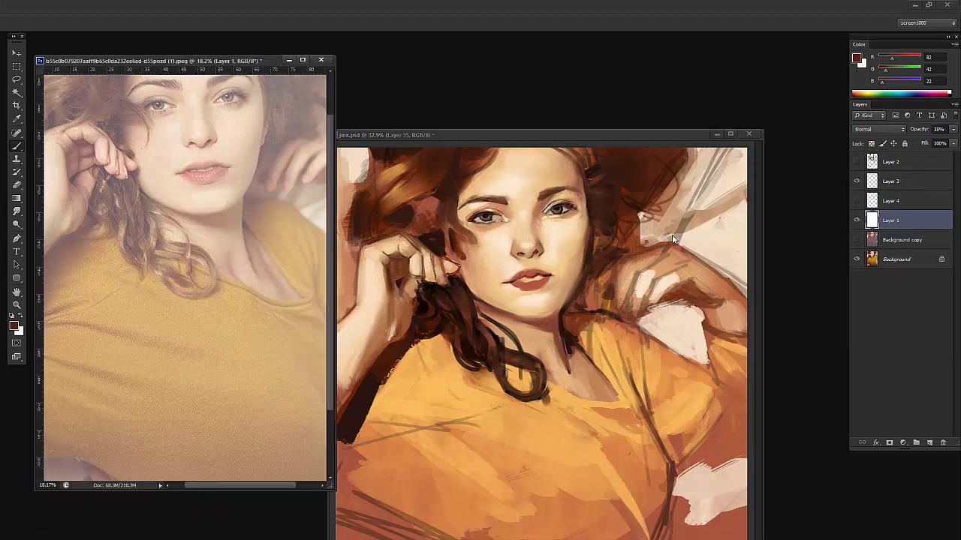
click(621, 178)
alt+click(565, 202)
right_click(595, 195)
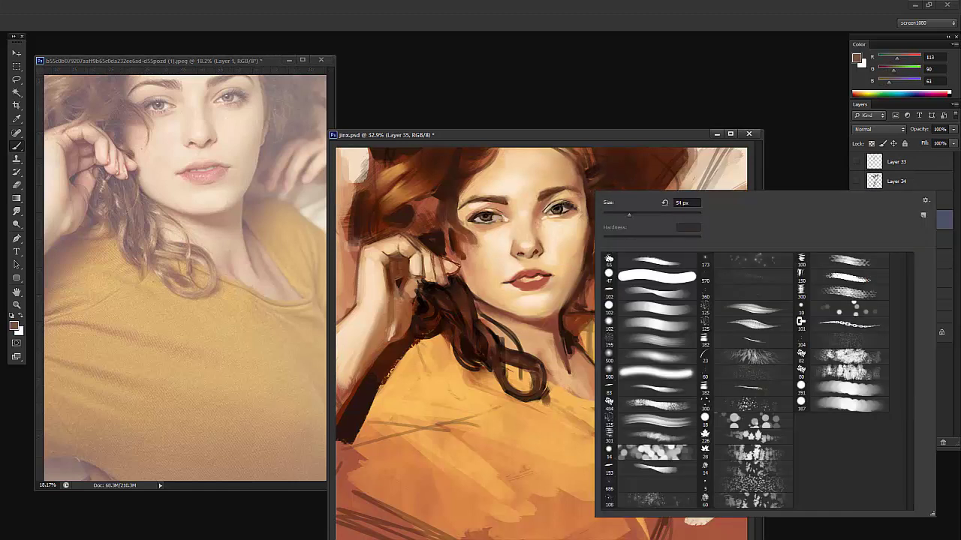
mouse_move(580, 210)
mouse_down()
mouse_move(573, 218)
mouse_move(574, 206)
mouse_up()
alt+click(557, 208)
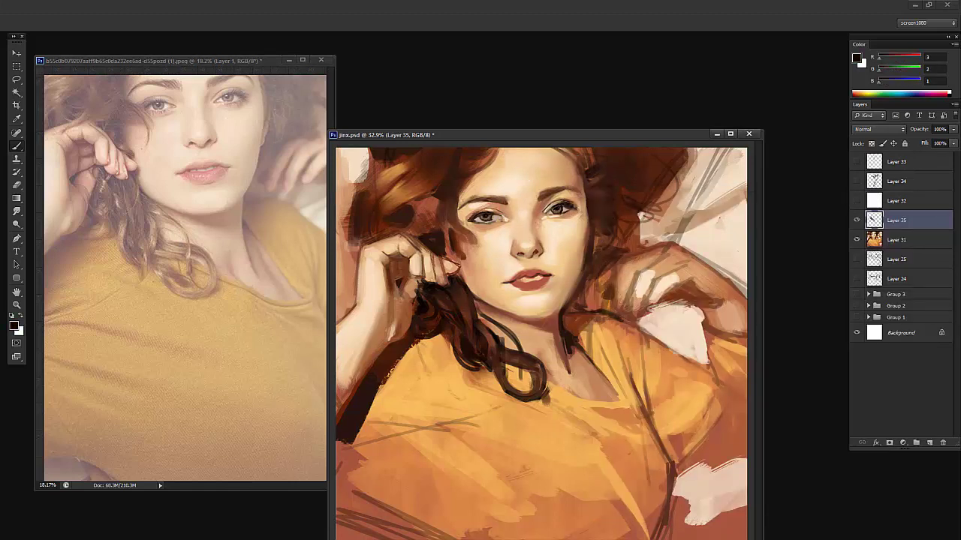
drag(480, 210, 466, 220)
Check the whole portrait and merge Layer 35 down into Layer 31
key(z)
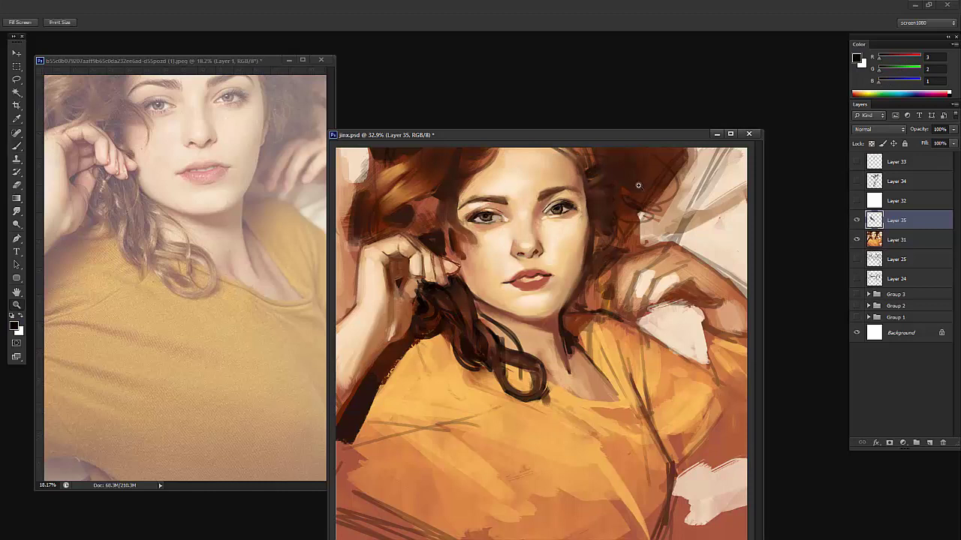
drag(639, 187, 616, 196)
drag(527, 258, 528, 246)
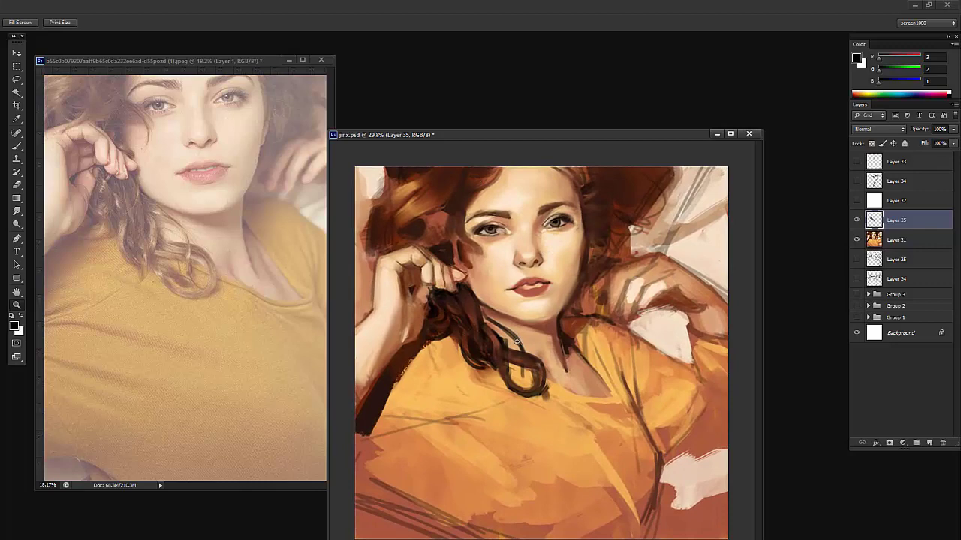
key(b)
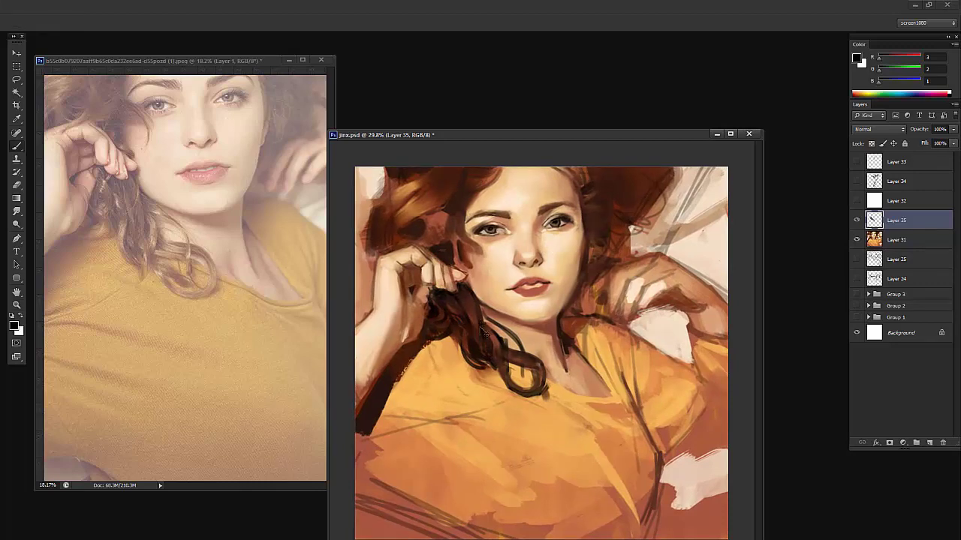
key(ctrl+e)
On a new layer above Layer 31, use the 195 px textured brush to soften the forearm's shadow strip with sampled reddish and dark browns
right_click(513, 306)
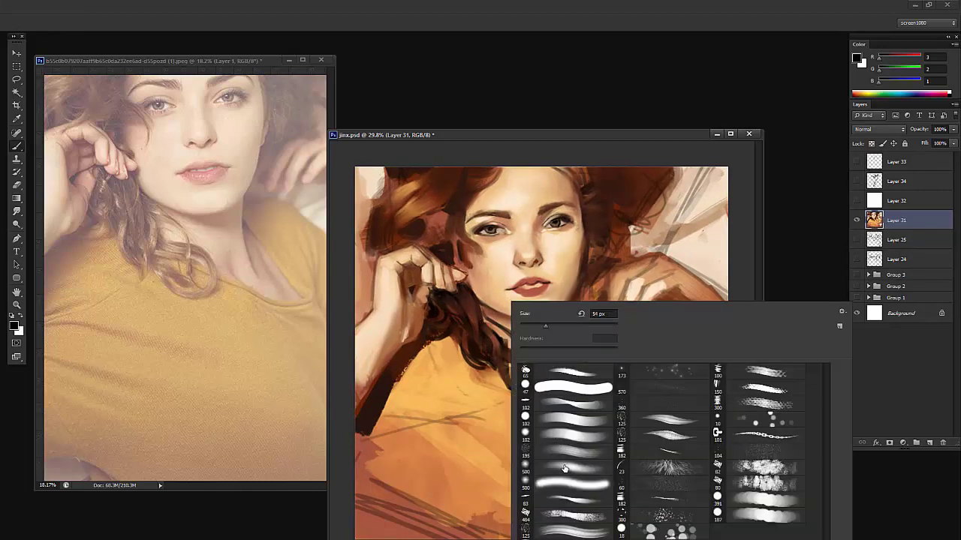
click(574, 454)
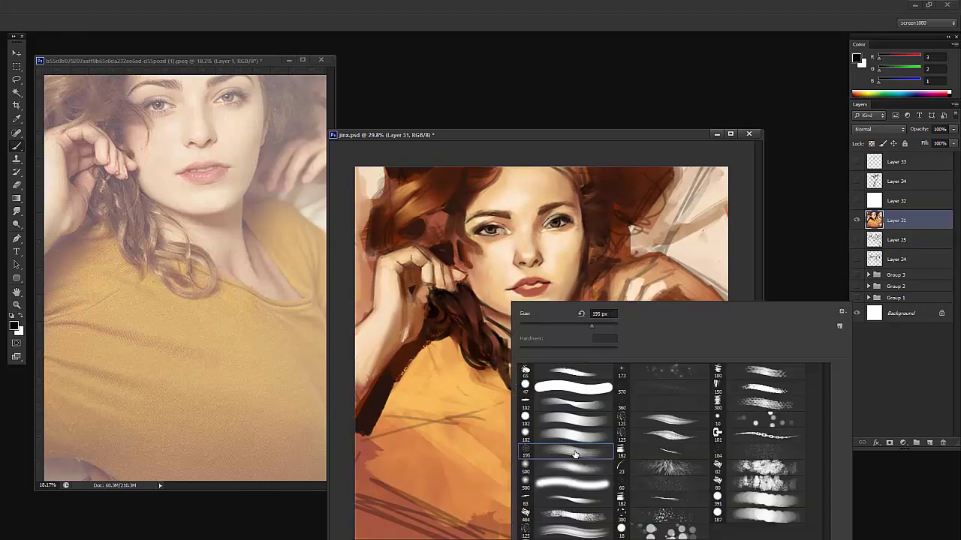
alt+click(417, 355)
key(ctrl+shift+alt+n)
right_click(456, 338)
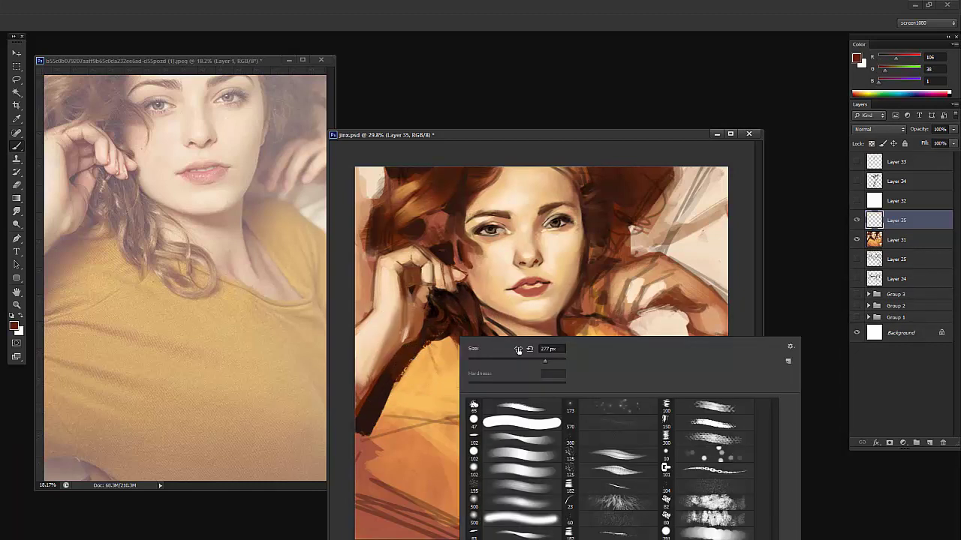
click(400, 395)
mouse_move(415, 361)
mouse_down()
mouse_move(387, 414)
mouse_move(386, 374)
mouse_move(355, 423)
mouse_up()
alt+click(378, 370)
alt+click(373, 419)
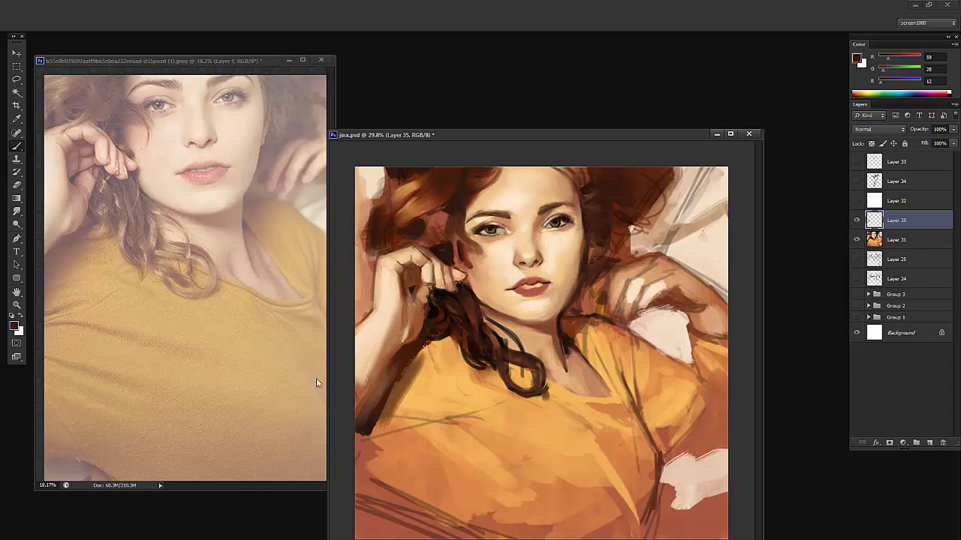
Fit the whole reference photo in view and hide its white Layer 1 overlay, then return to painting in jinx.psd
click(297, 368)
drag(295, 367, 282, 374)
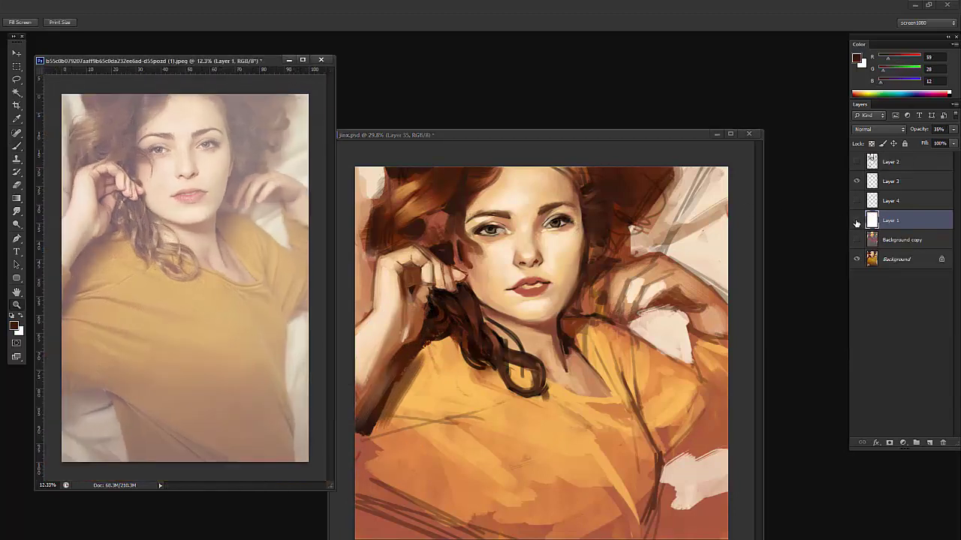
click(857, 221)
click(413, 382)
key(b)
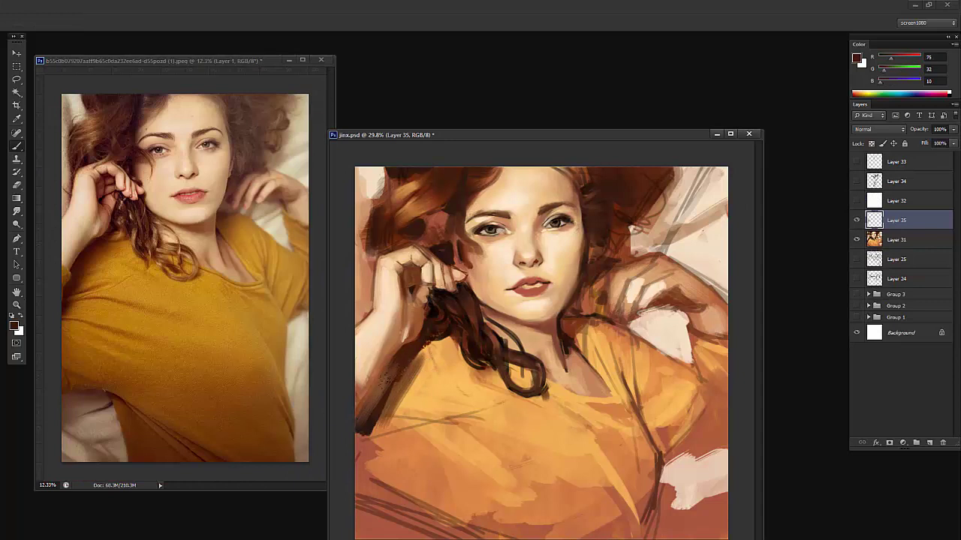
Refine the edge between the forearm and its shadow with sampled skin, orange and brown tones
alt+click(395, 347)
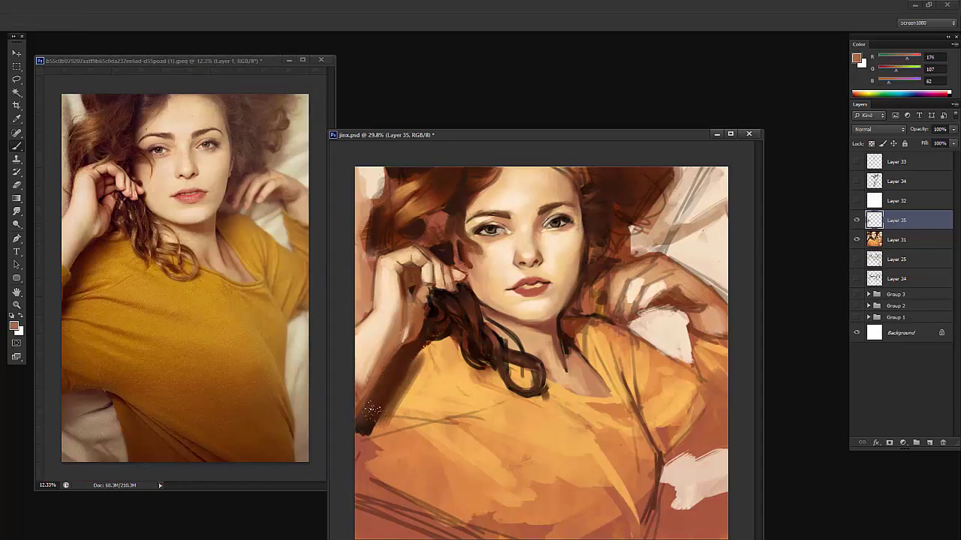
alt+click(436, 397)
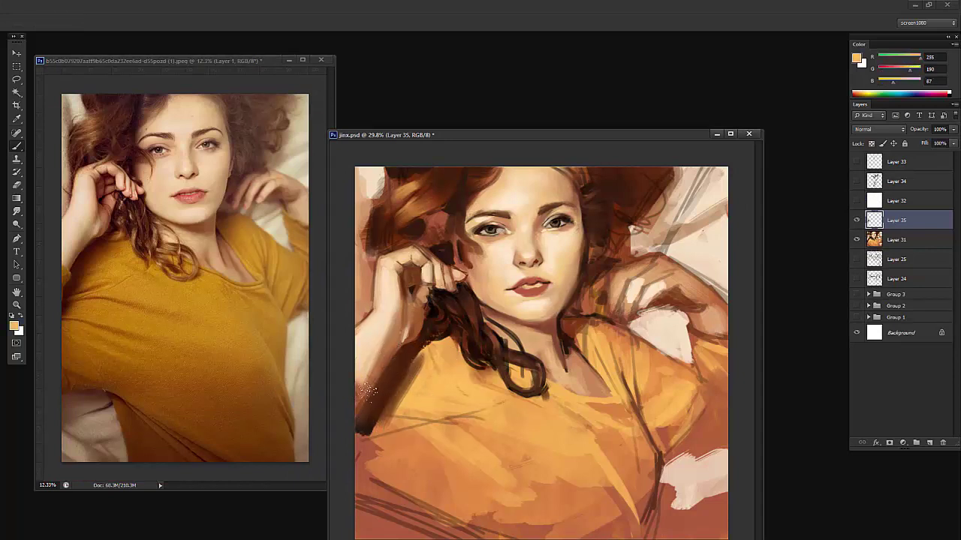
alt+click(416, 331)
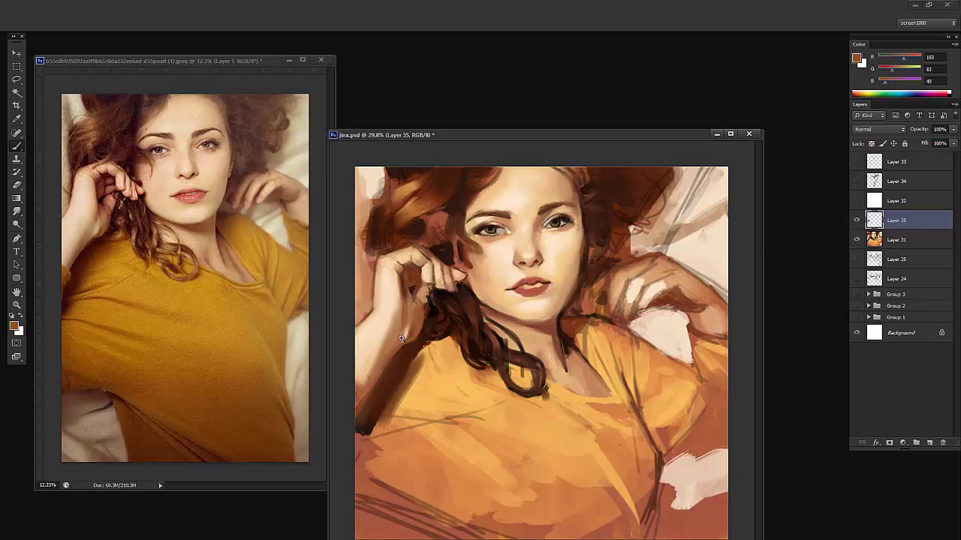
Repaint the heel of the hand and wrist beside the curls with sampled skin tones, and merge Layer 35 into Layer 31
drag(405, 335, 441, 321)
right_click(441, 317)
click(469, 340)
key(Return)
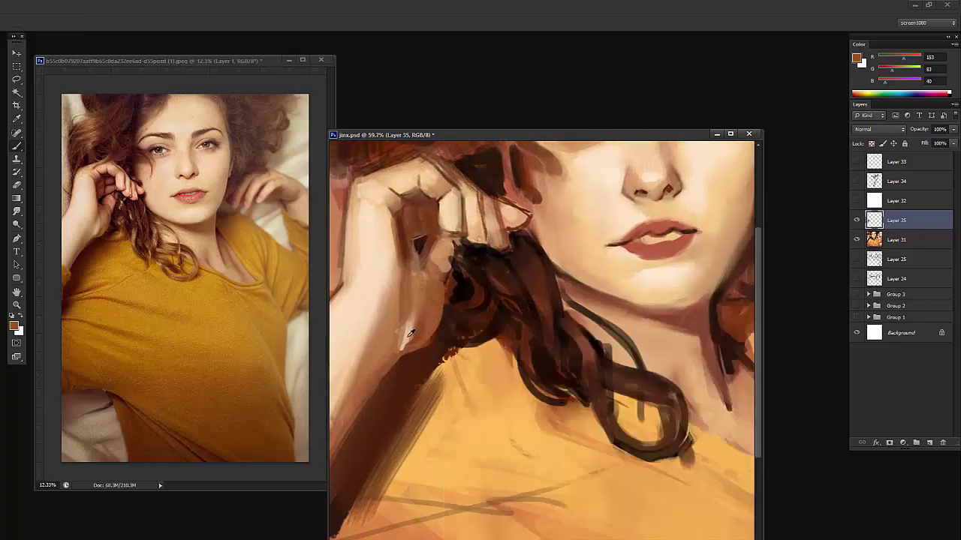
alt+click(424, 321)
alt+click(425, 308)
drag(414, 311, 415, 326)
alt+click(420, 323)
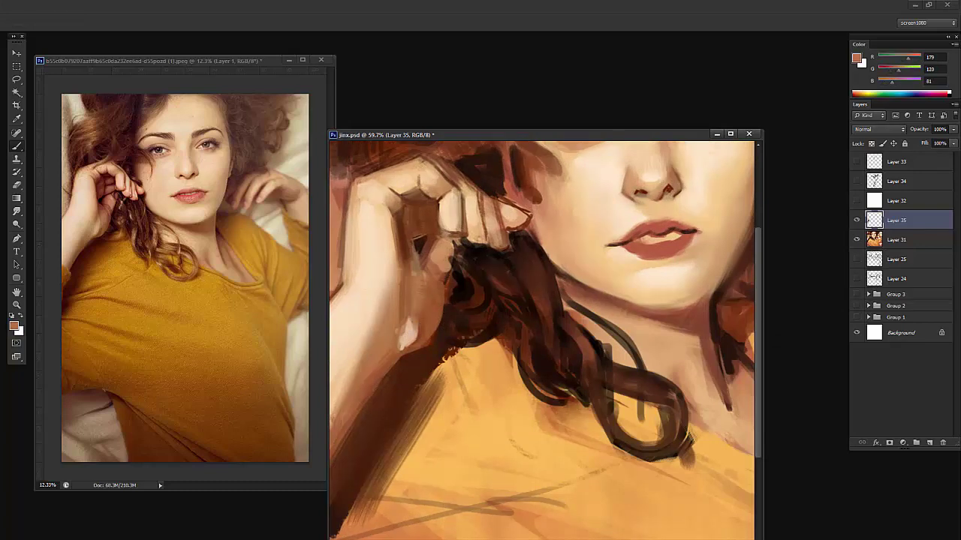
alt+click(418, 313)
alt+click(405, 306)
alt+click(391, 332)
mouse_move(453, 346)
mouse_down()
mouse_move(426, 321)
mouse_move(412, 338)
mouse_up()
alt+click(416, 334)
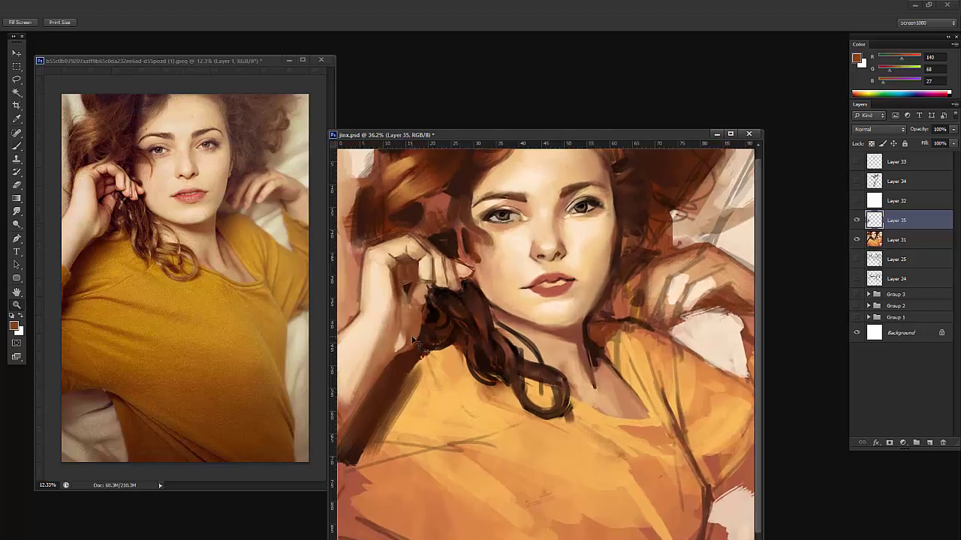
key(ctrl+e)
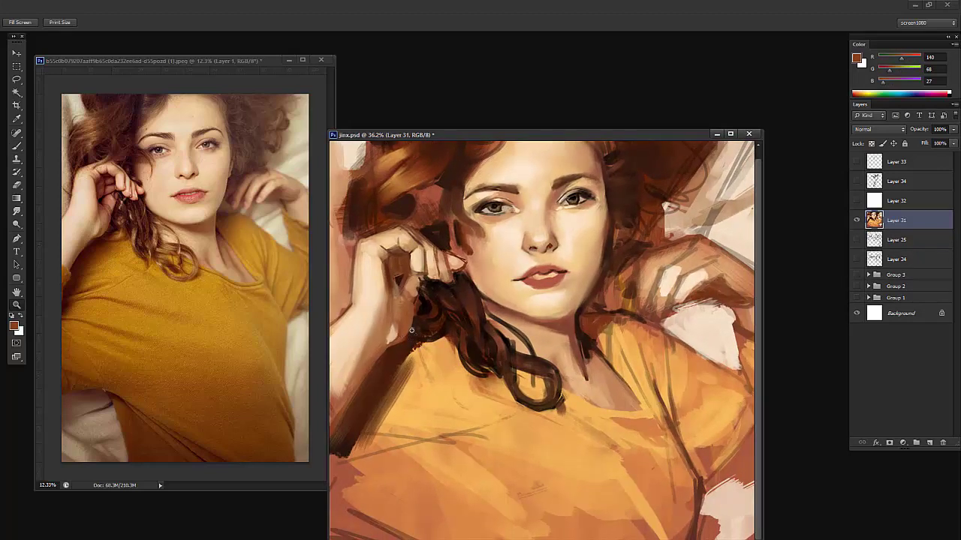
Resize the Mixer Brush and blend the wrist's lower edge beside the dark shadow
scroll(413, 327, up, 3)
key(b)
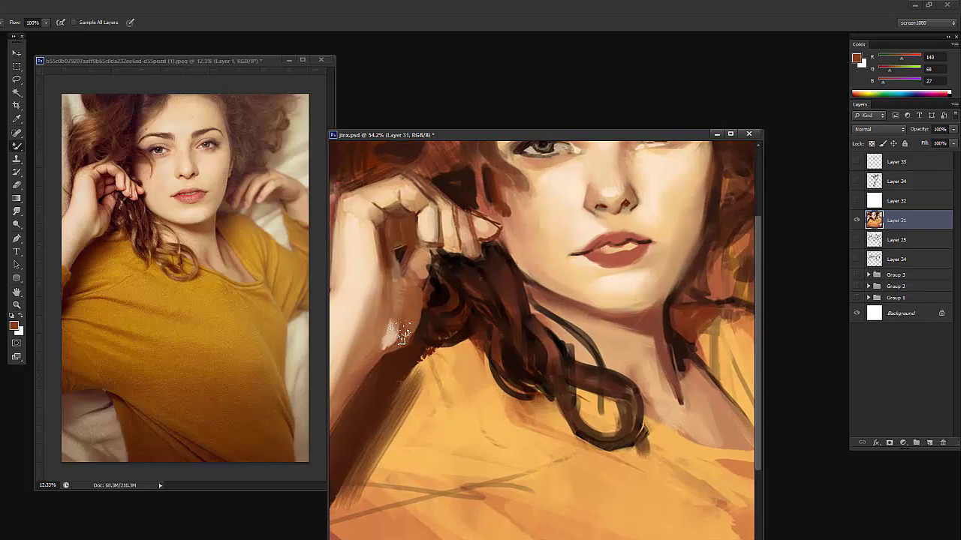
right_click(417, 302)
click(453, 313)
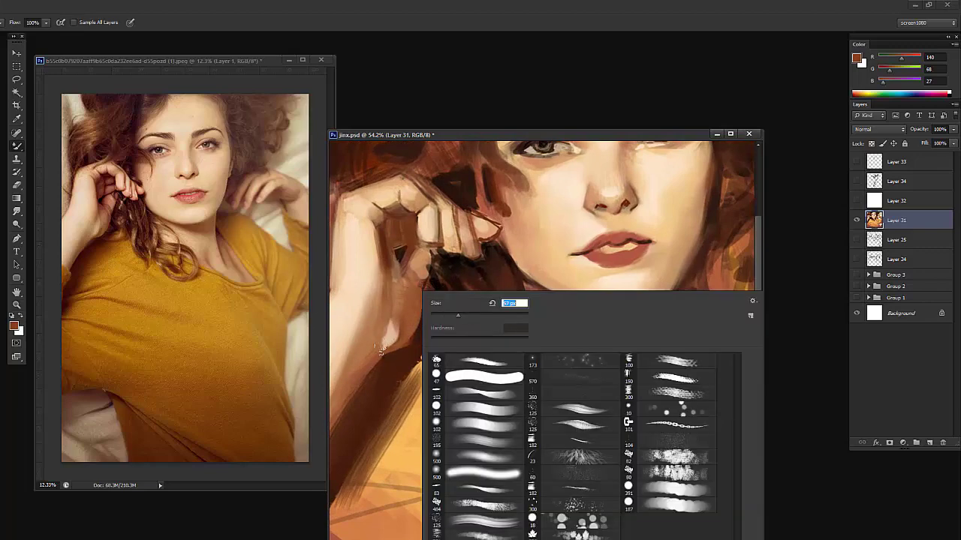
drag(383, 351, 391, 341)
key(ctrl+space)
scroll(404, 351, down, 2)
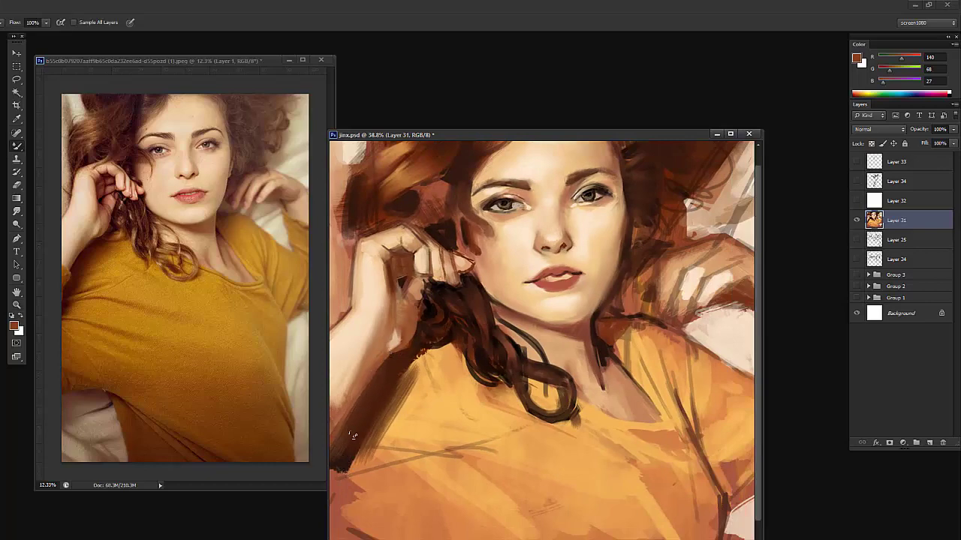
Use the regular Brush to touch up the lower forearm with sampled orange-brown and darken its shadow strip with sampled dark brown
key(shift+b)
alt+click(377, 466)
drag(348, 427, 331, 415)
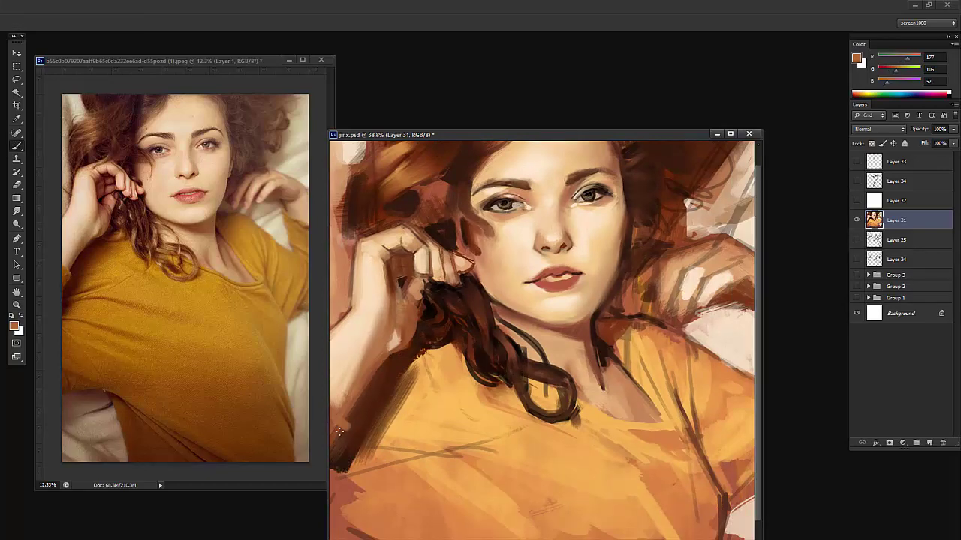
alt+click(347, 457)
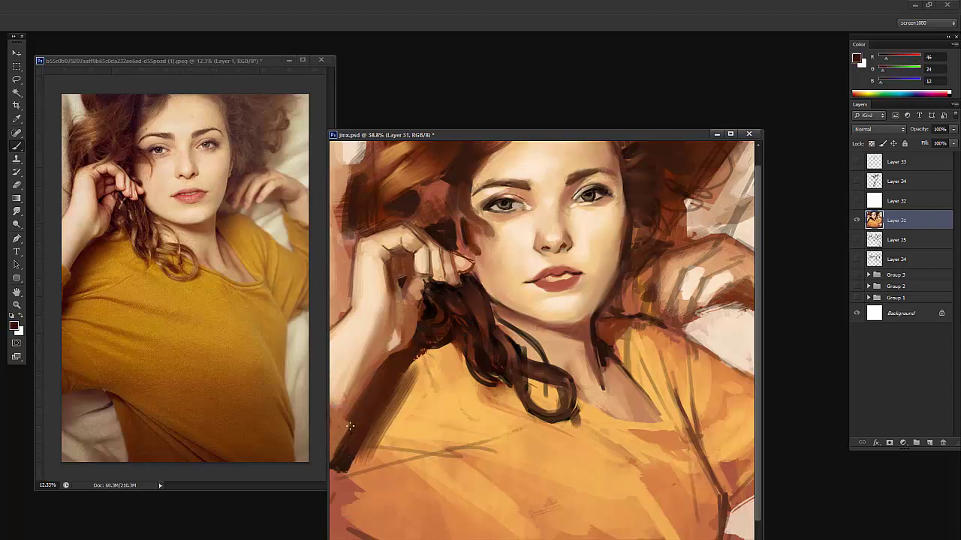
drag(378, 382, 361, 406)
drag(384, 366, 348, 422)
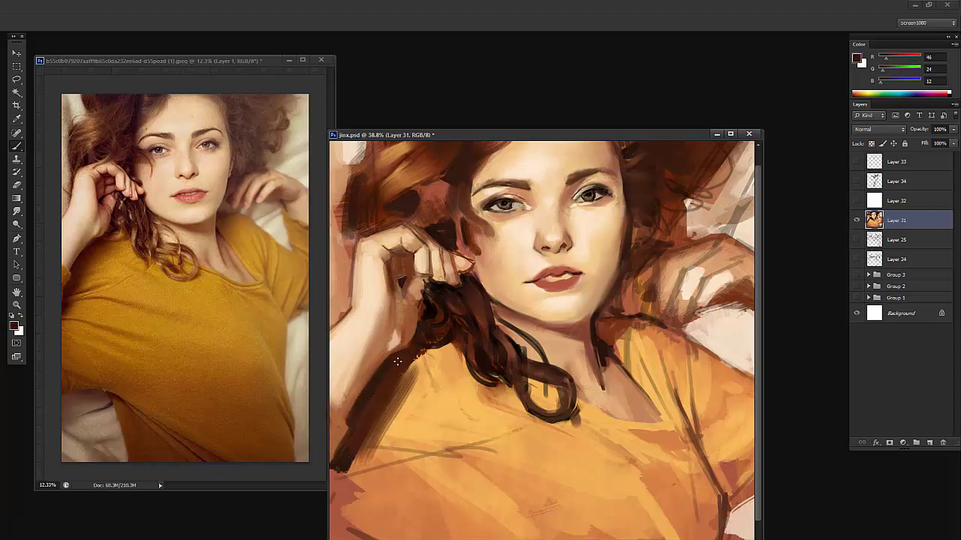
drag(471, 400, 453, 400)
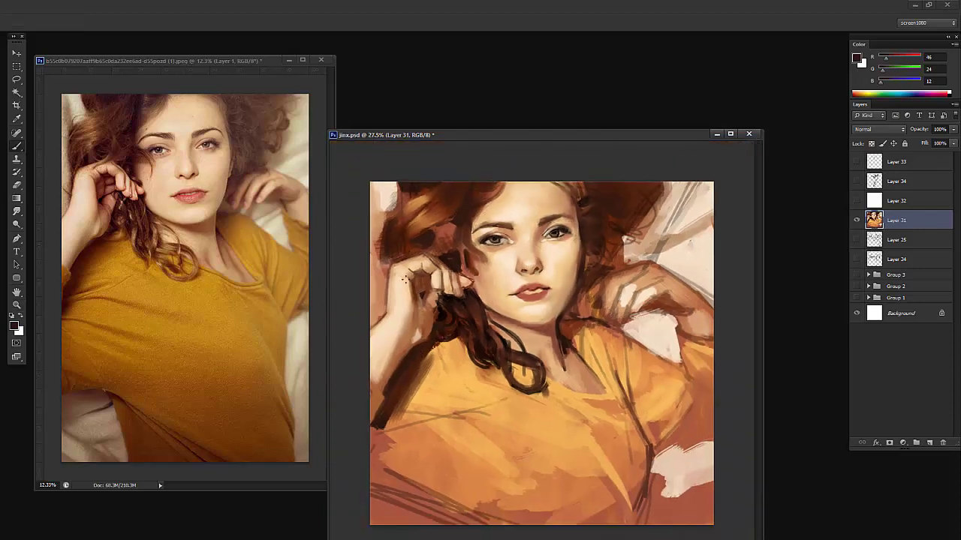
Paint brown fold shadows across the shirt's sleeve, spreading from the bottom of the forearm's shadow strip
right_click(451, 324)
alt+click(388, 406)
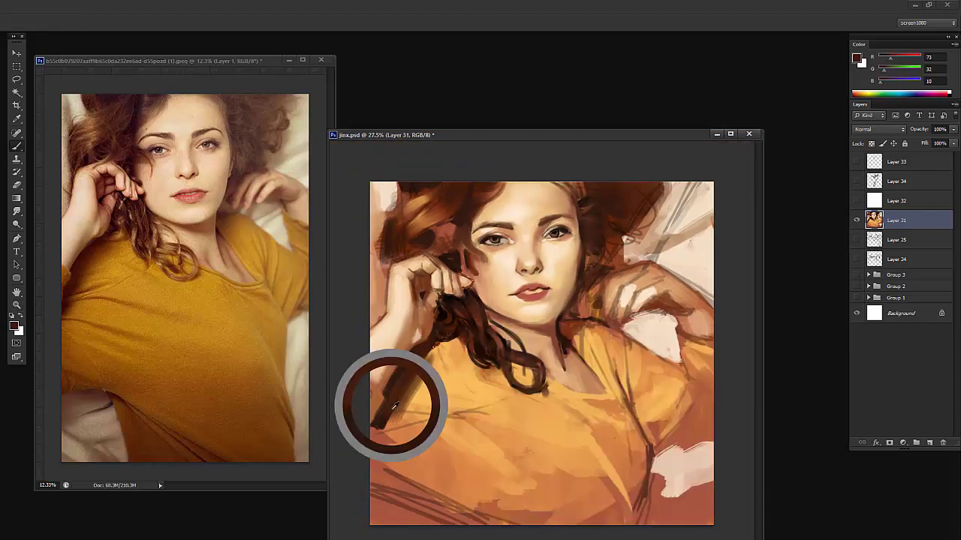
drag(392, 419, 376, 448)
mouse_move(407, 400)
mouse_down()
mouse_move(389, 459)
mouse_move(403, 451)
mouse_up()
alt+click(411, 388)
mouse_move(421, 401)
mouse_down()
mouse_move(421, 423)
mouse_move(391, 427)
mouse_move(440, 458)
mouse_up()
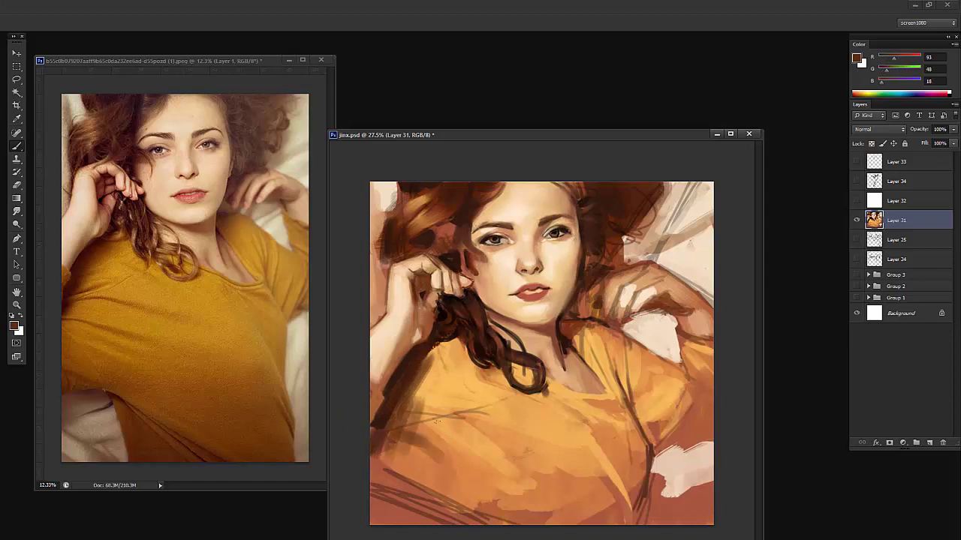
mouse_move(416, 419)
mouse_down()
mouse_move(484, 424)
mouse_move(412, 411)
mouse_move(454, 414)
mouse_move(425, 411)
mouse_up()
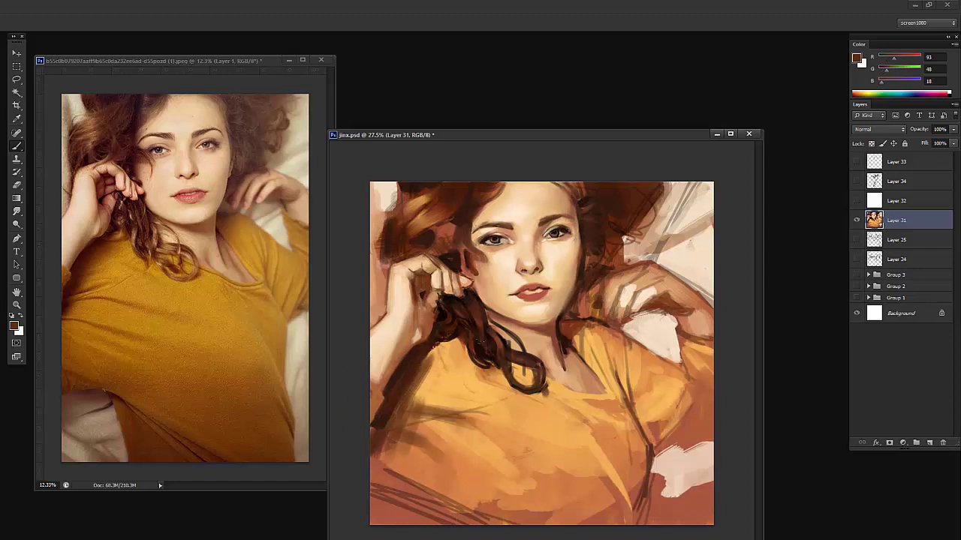
Paint a brown fold stroke across the shirt's upper sleeve beside the forearm shadow, and touch it up with sampled orange and dark brown
right_click(477, 342)
click(512, 417)
click(429, 391)
drag(419, 391, 455, 387)
alt+click(442, 362)
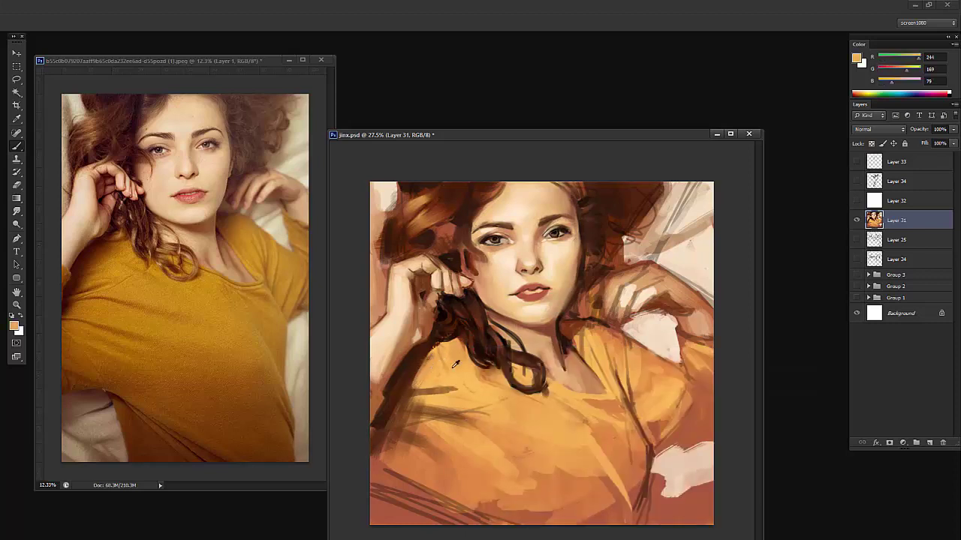
alt+click(451, 399)
alt+click(478, 358)
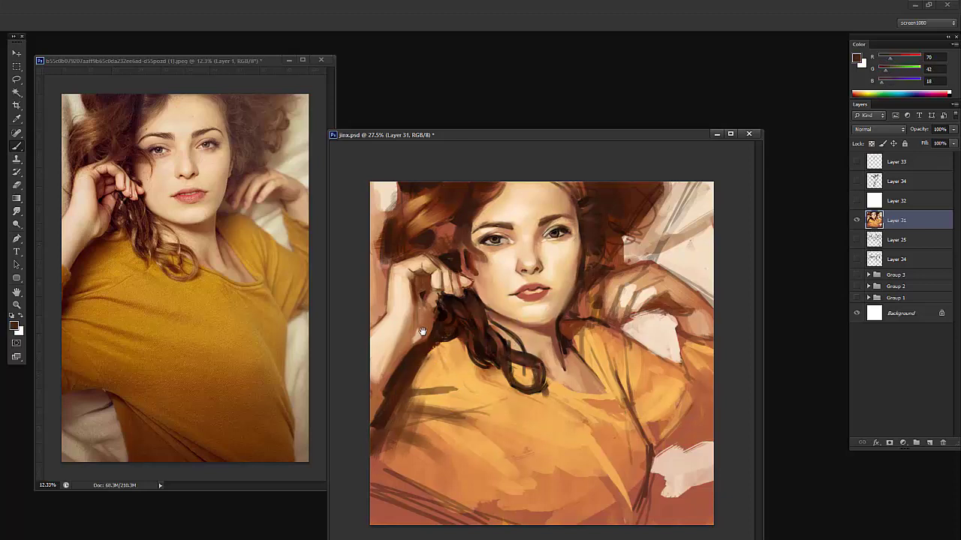
Rework the hair above the raised hand with sampled dark brown and reddish-brown tones around its dark patch
key(z)
click(426, 252)
key(b)
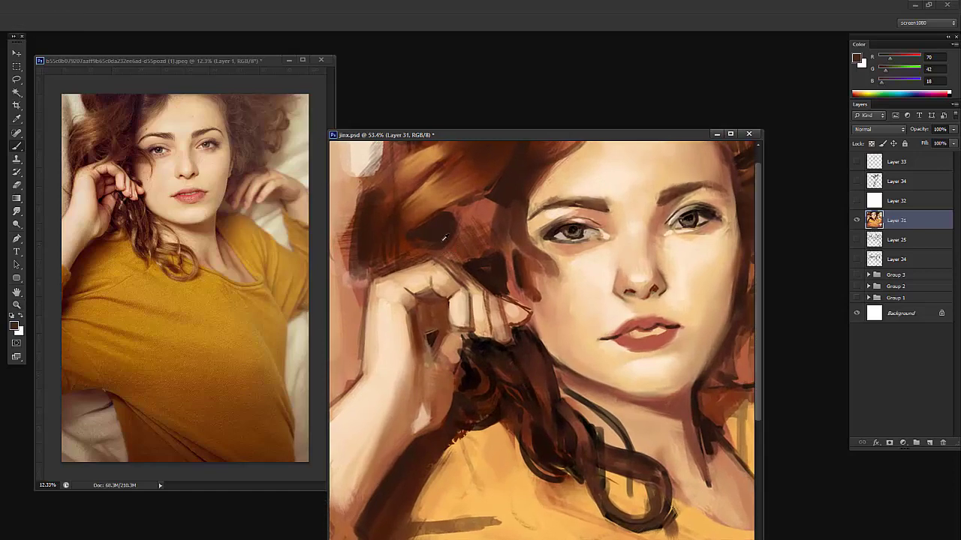
alt+click(406, 245)
right_click(458, 236)
alt+click(469, 210)
alt+click(447, 248)
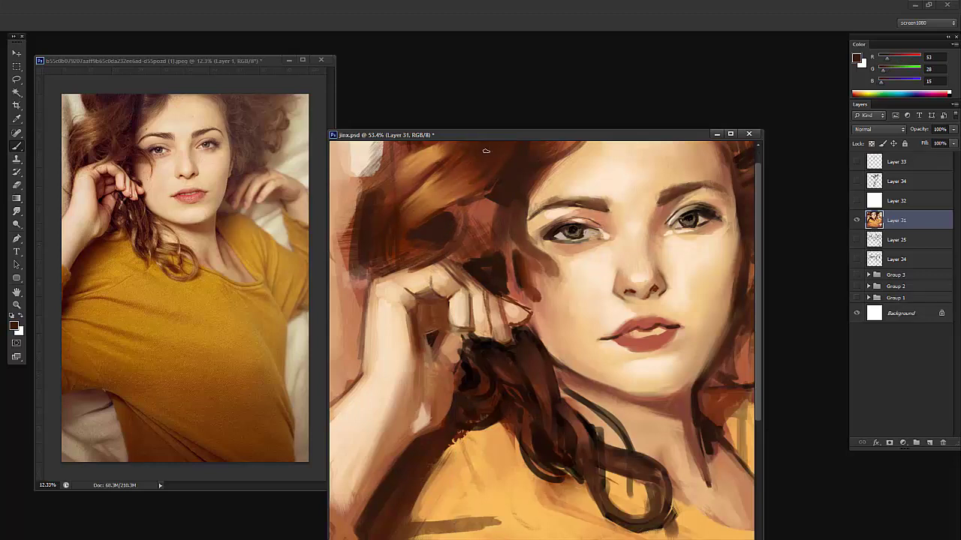
alt+click(401, 178)
mouse_move(394, 168)
mouse_down()
mouse_move(382, 189)
mouse_move(392, 205)
mouse_up()
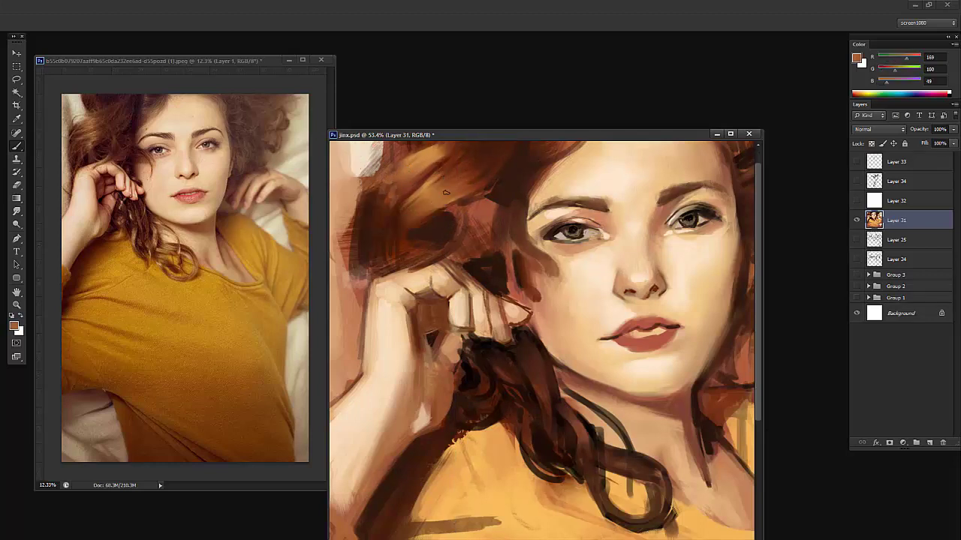
Touch up the hair edge above the knuckles with sampled orange-brown and dark brown tones
key(ctrl+space)
drag(447, 193, 413, 207)
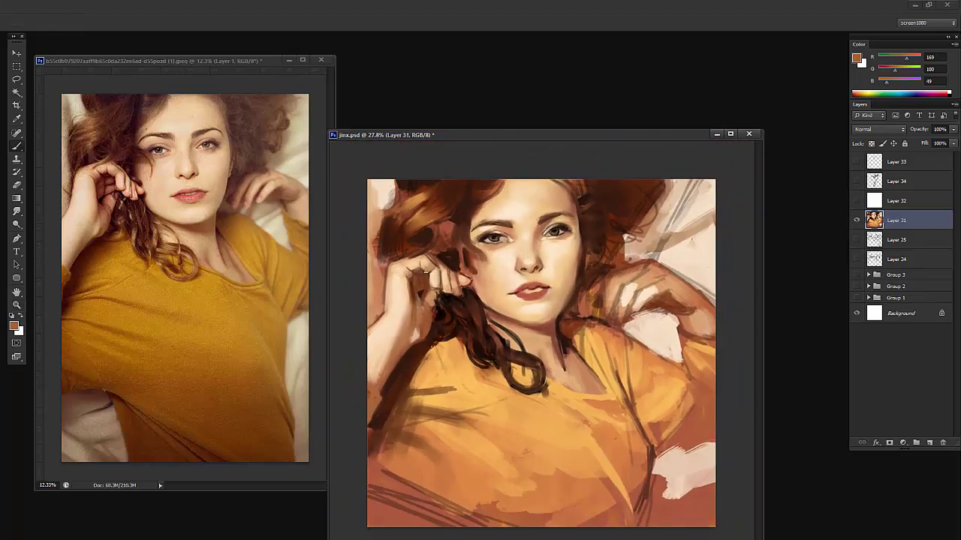
drag(403, 248, 406, 261)
key(b)
alt+click(398, 264)
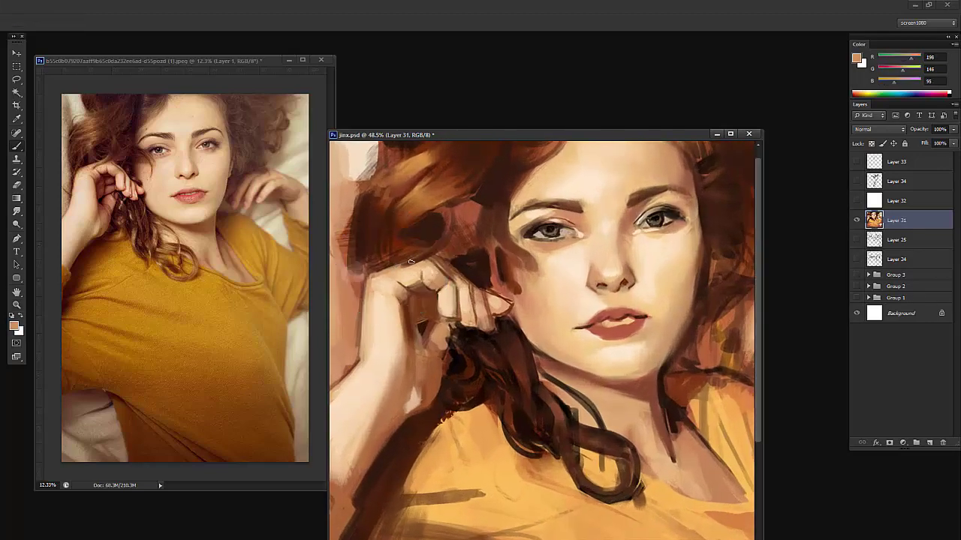
alt+click(432, 197)
right_click(444, 234)
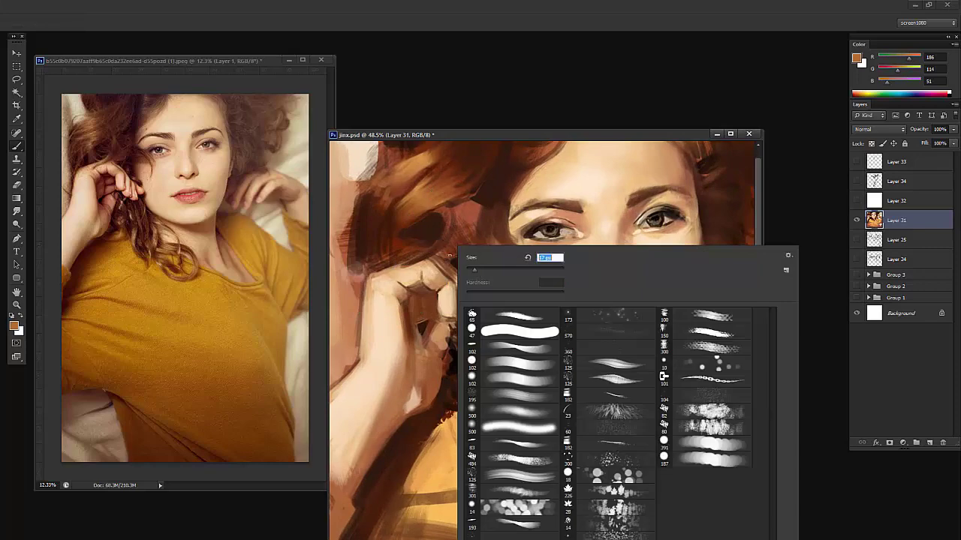
click(422, 259)
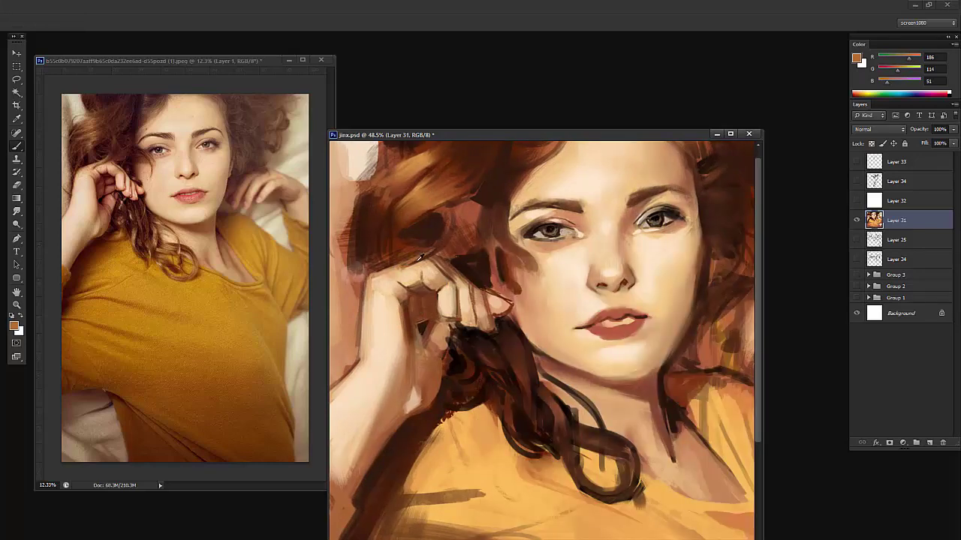
alt+click(419, 257)
Resize the Mixer Brush and blend the knuckle crease and the shadowed palm of the raised hand
key(shift+b)
key(shift+b)
key(shift+b)
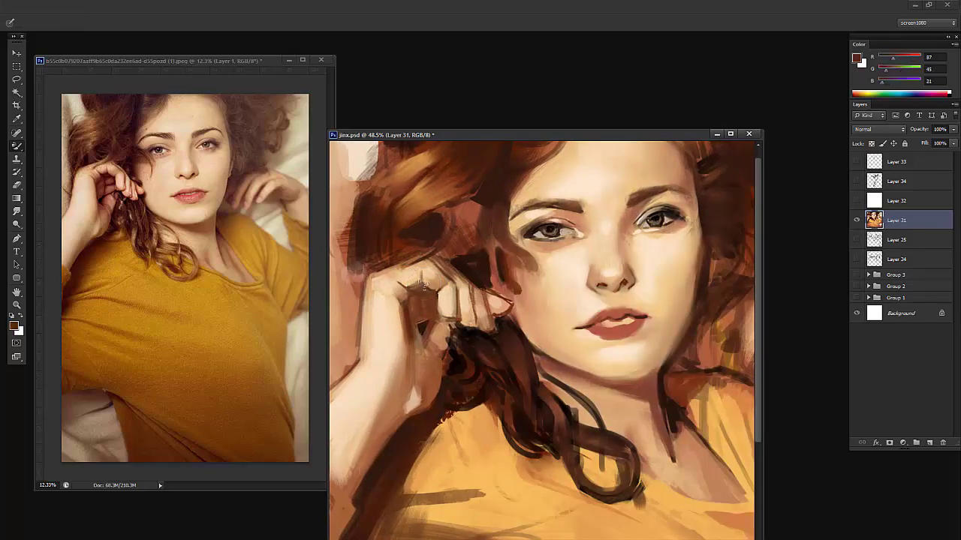
key(z)
drag(413, 278, 434, 278)
key(b)
right_click(443, 264)
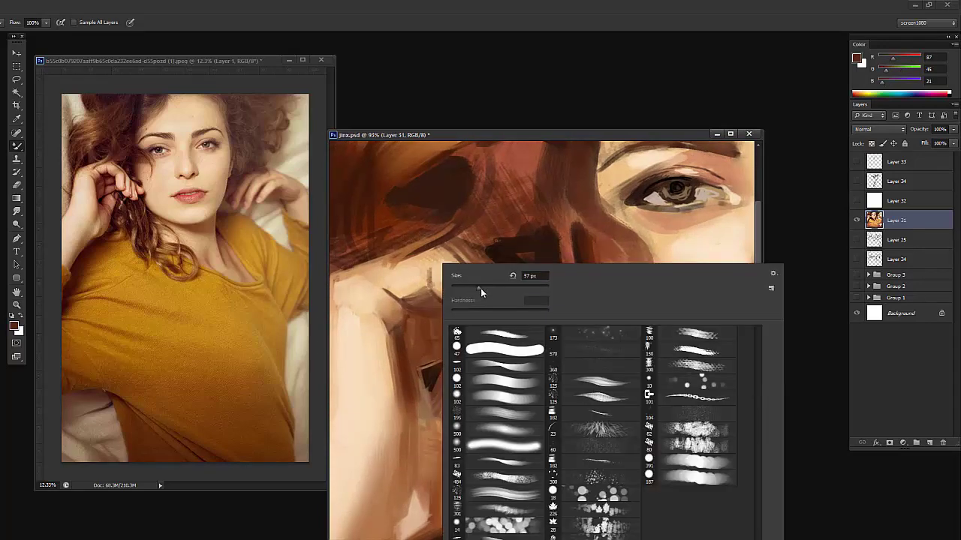
key(Return)
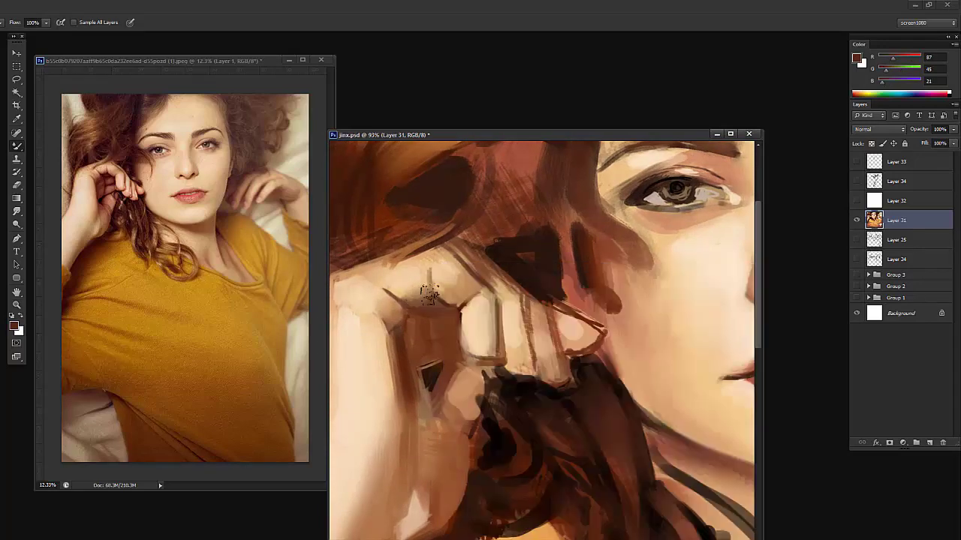
right_click(443, 281)
key(Return)
mouse_move(440, 294)
mouse_down()
mouse_move(459, 300)
mouse_move(444, 299)
mouse_up()
mouse_move(428, 351)
mouse_down()
mouse_move(431, 375)
mouse_move(423, 361)
mouse_move(450, 350)
mouse_up()
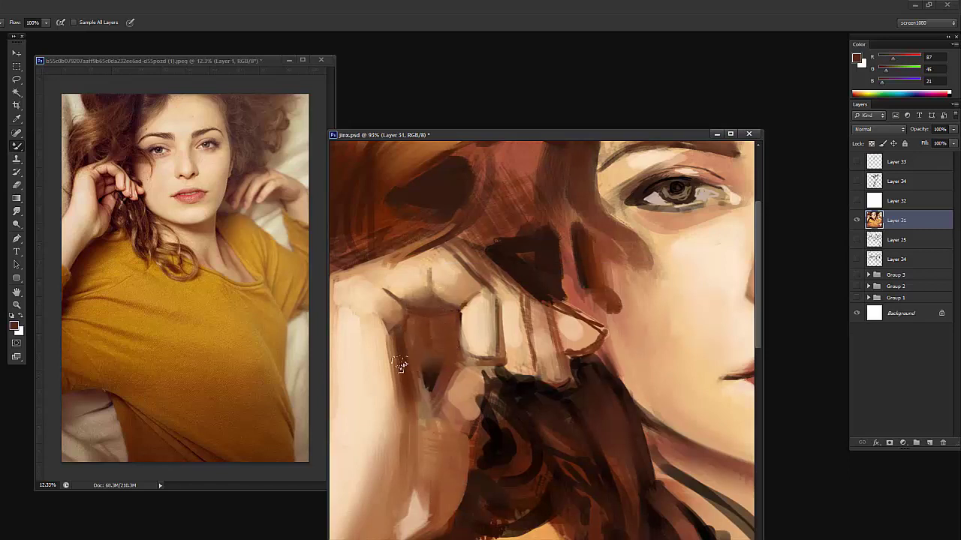
mouse_move(400, 367)
mouse_down()
mouse_move(434, 382)
mouse_move(415, 316)
mouse_move(435, 323)
mouse_up()
Compare the raised hand and fingers in the reference photo with the painted hand
click(105, 179)
key(ctrl+space)
drag(99, 179, 157, 173)
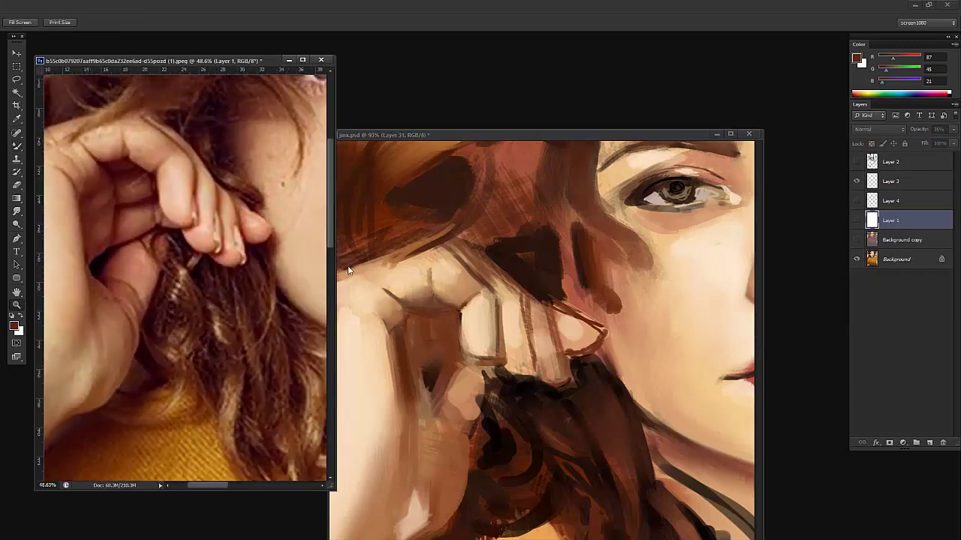
click(440, 330)
mouse_move(476, 321)
mouse_down()
mouse_move(408, 341)
mouse_move(378, 418)
mouse_up()
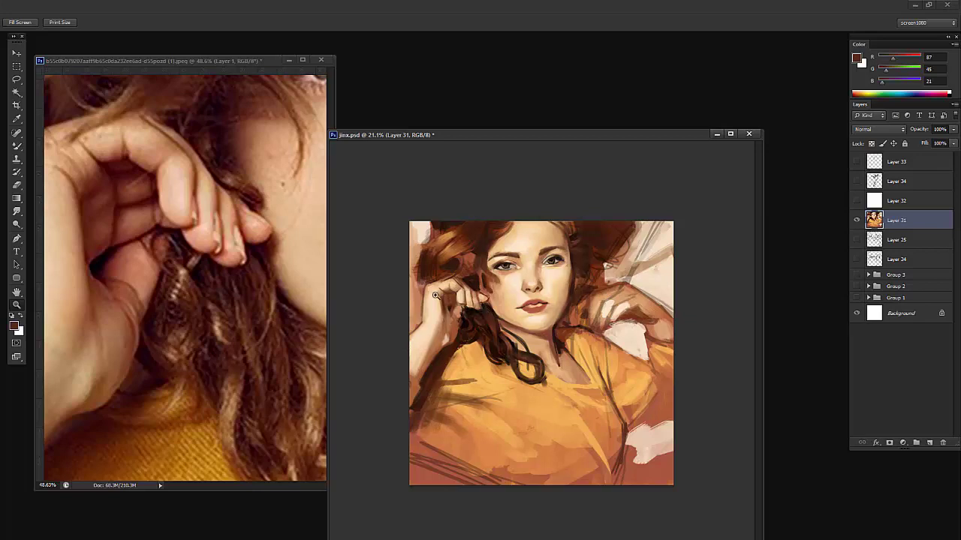
click(302, 309)
drag(315, 317, 262, 300)
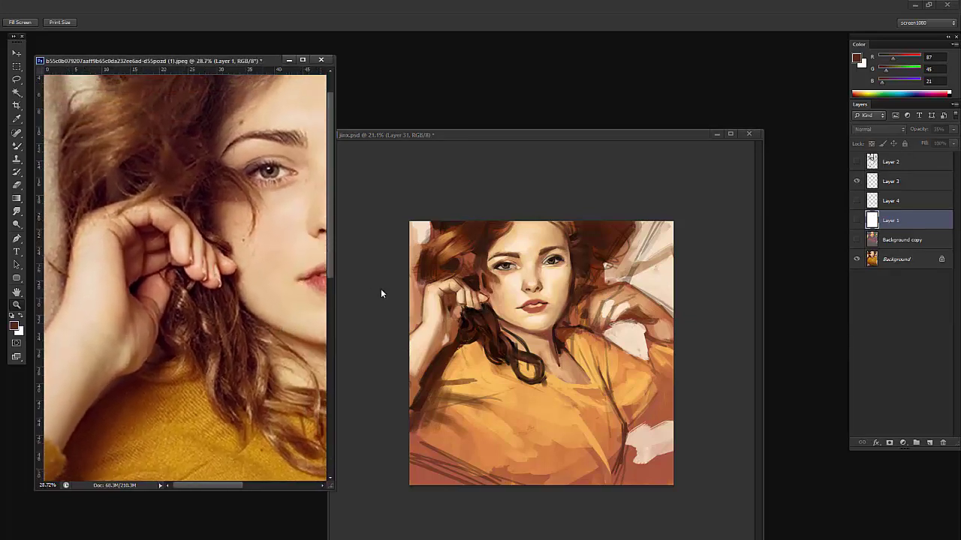
click(383, 292)
drag(411, 302, 467, 310)
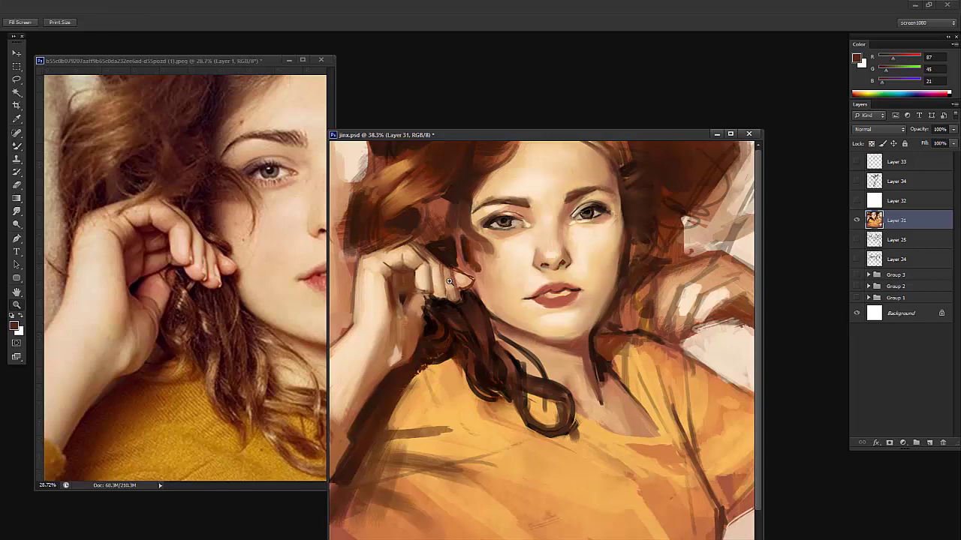
Blend the upper edge of the fingers, and refine it against the hair with sampled dark brown using the regular Brush
scroll(449, 282, up, 5)
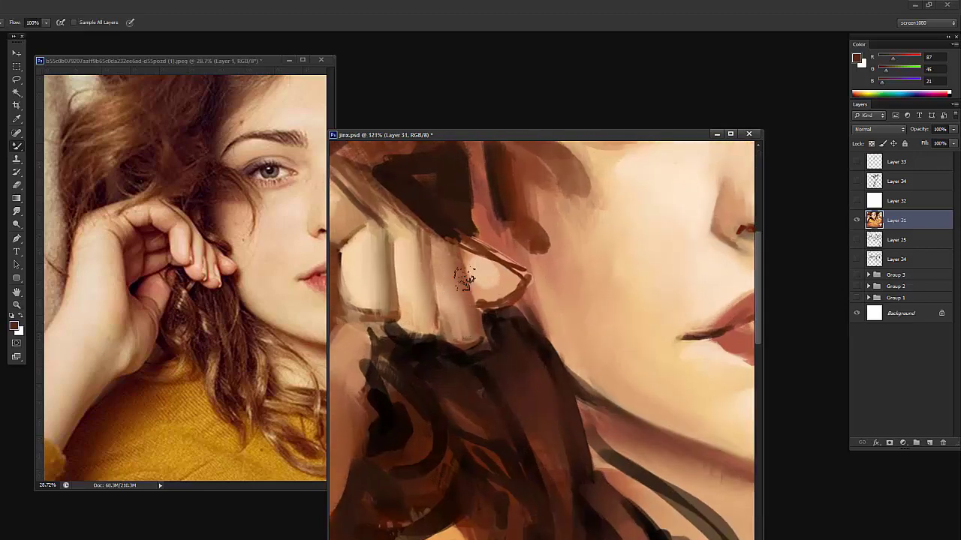
mouse_move(439, 238)
mouse_down()
mouse_move(472, 291)
mouse_move(470, 321)
mouse_up()
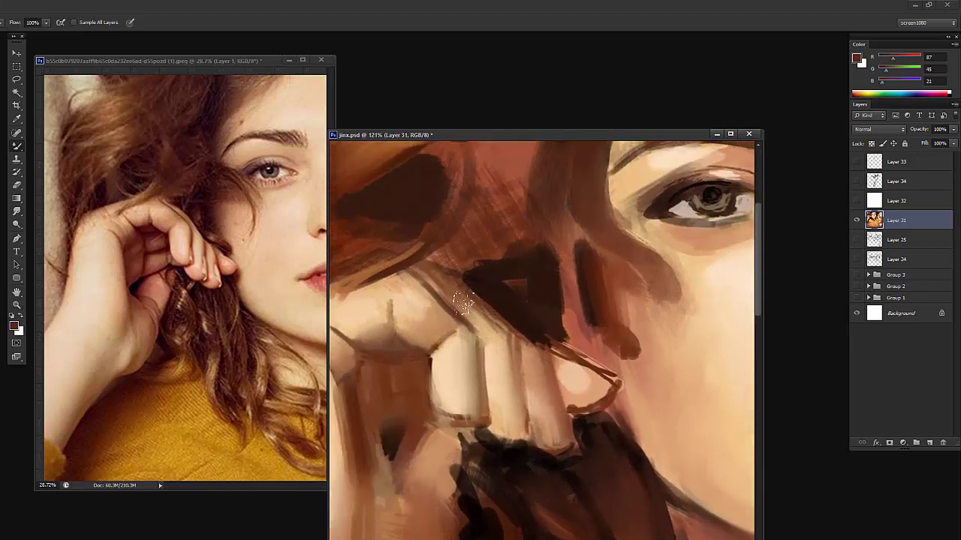
drag(426, 268, 474, 298)
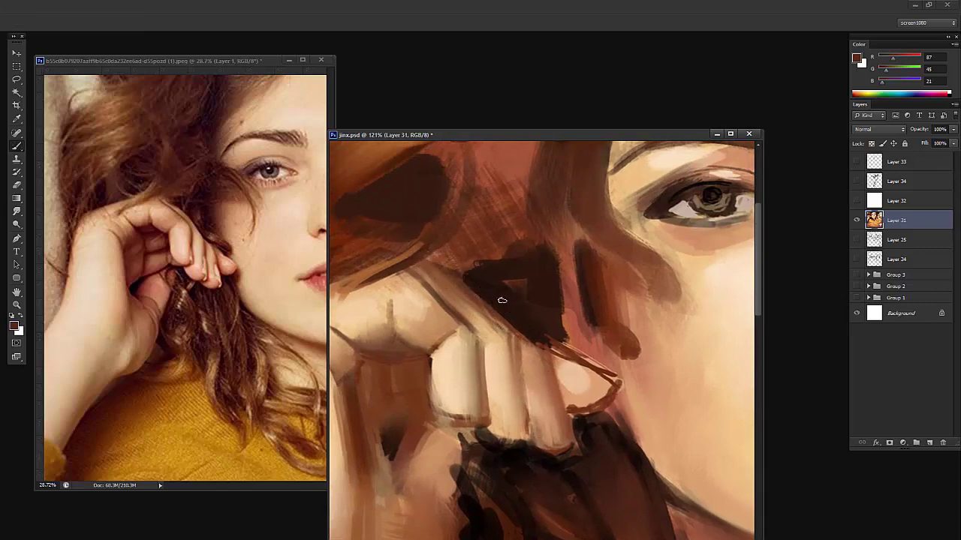
alt+click(501, 300)
alt+click(501, 297)
mouse_move(453, 280)
mouse_down()
mouse_move(423, 259)
mouse_move(503, 317)
mouse_move(358, 273)
mouse_move(400, 257)
mouse_move(370, 271)
mouse_move(441, 265)
mouse_up()
Touch up the knuckles and index finger with sampled skin tones, and soften the knuckle with a resized Mixer Brush
alt+click(359, 287)
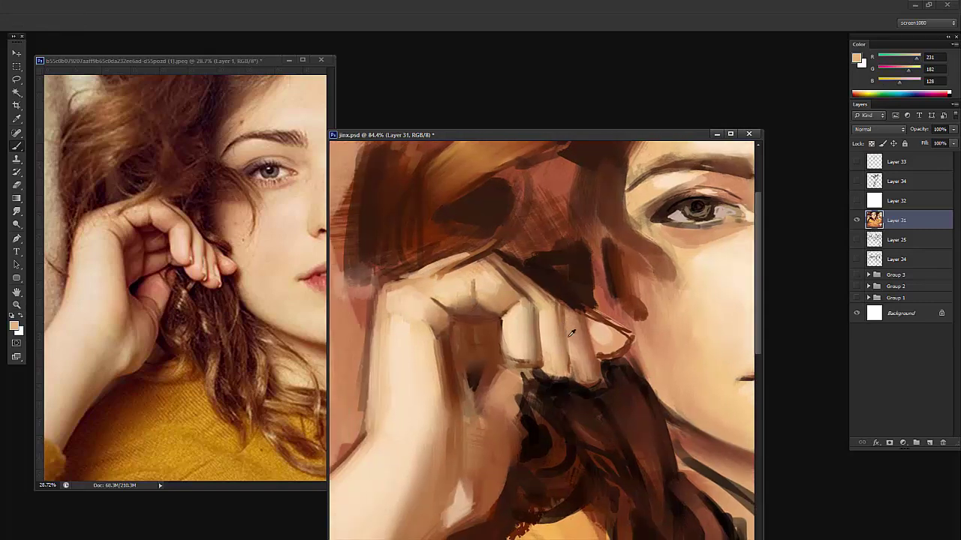
alt+click(542, 322)
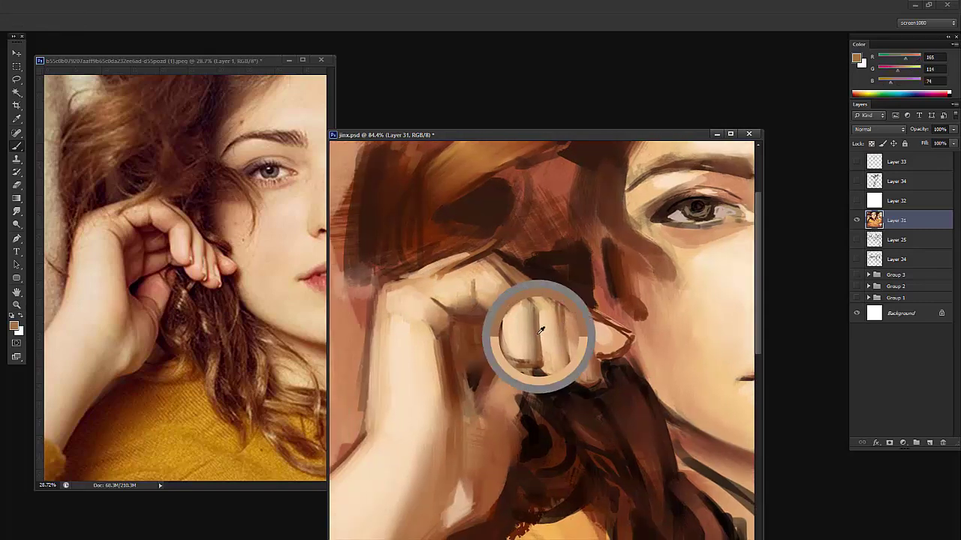
alt+click(515, 286)
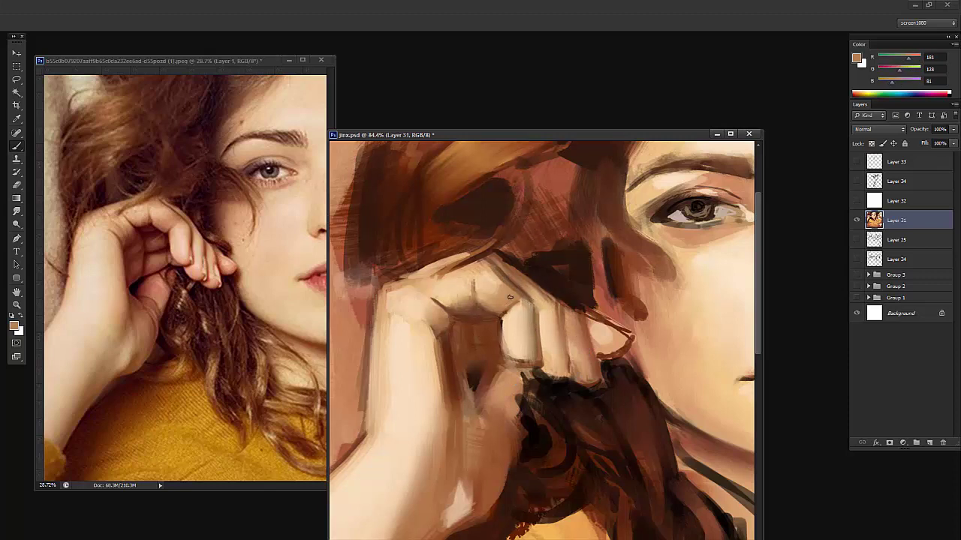
right_click(530, 289)
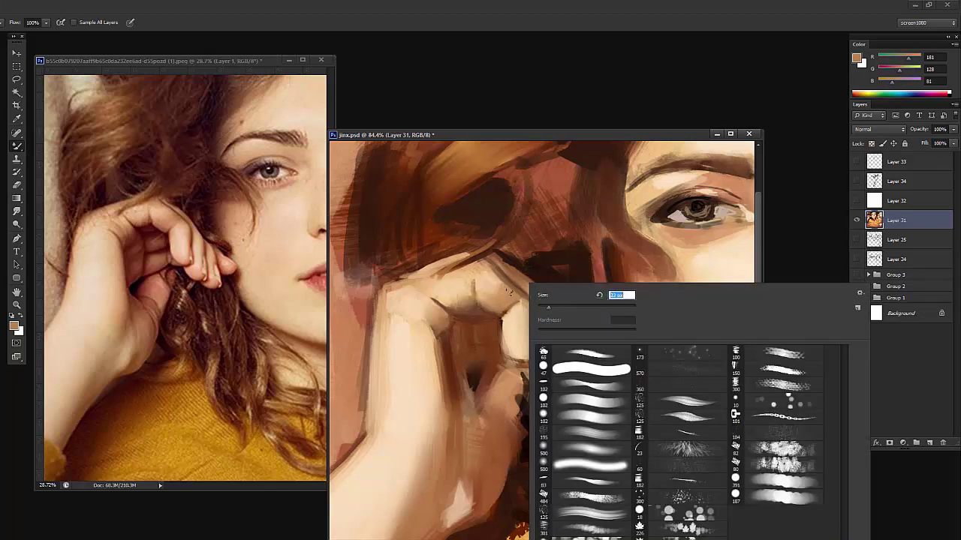
key(Return)
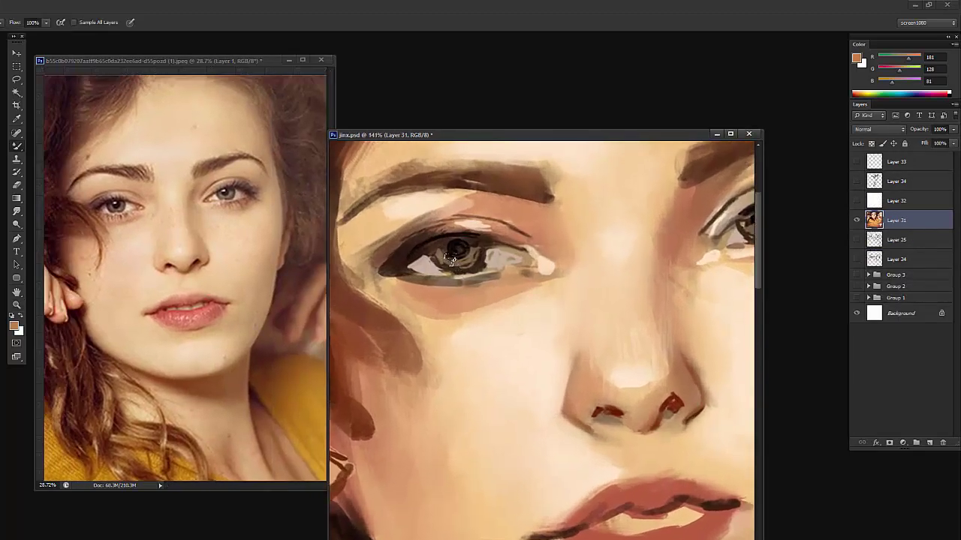
Resize the Mixer Brush and blend the iris and pupil of the eye nearest the raised hand
right_click(487, 253)
click(509, 271)
click(439, 253)
drag(439, 258, 487, 259)
key(ctrl+space)
drag(471, 259, 522, 260)
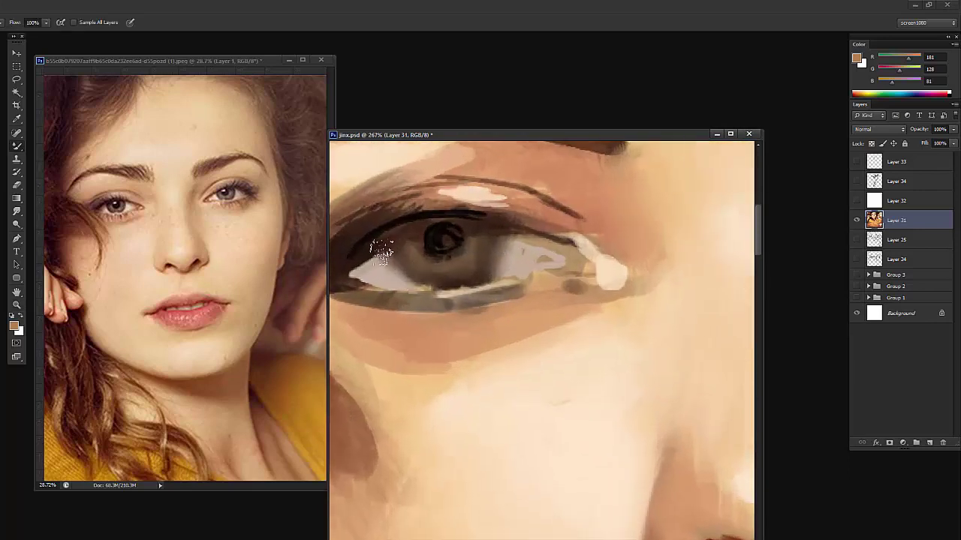
mouse_move(439, 233)
mouse_down()
mouse_move(439, 249)
mouse_move(452, 248)
mouse_move(442, 232)
mouse_up()
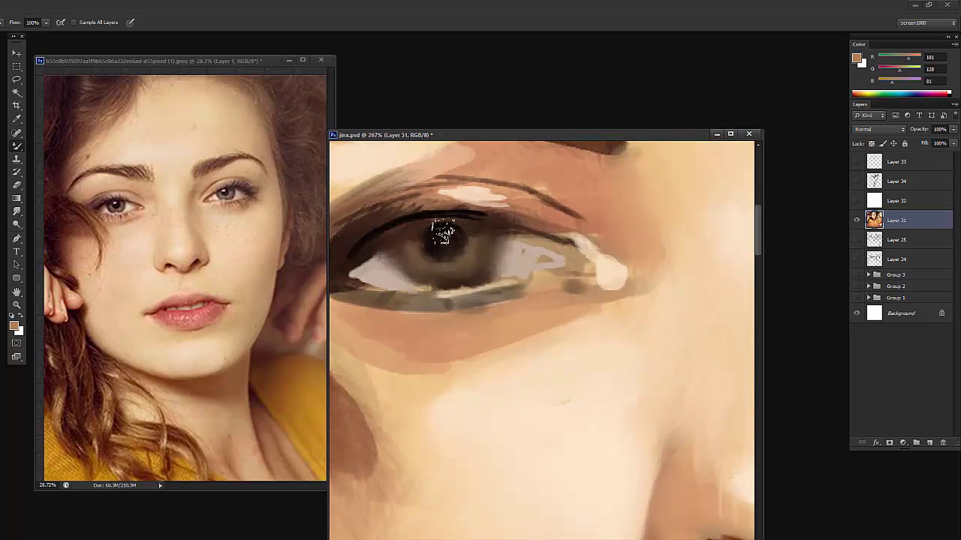
Blend the upper eyelids and dark outer lash lines of both eyes with the Mixer Brush
key(ctrl+space)
drag(526, 248, 413, 252)
key(space)
drag(670, 232, 573, 260)
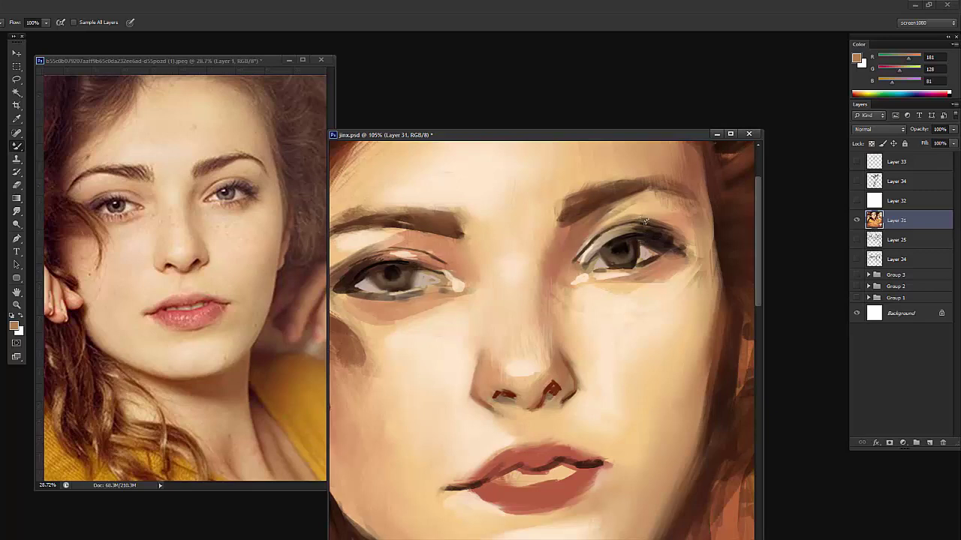
drag(598, 236, 741, 197)
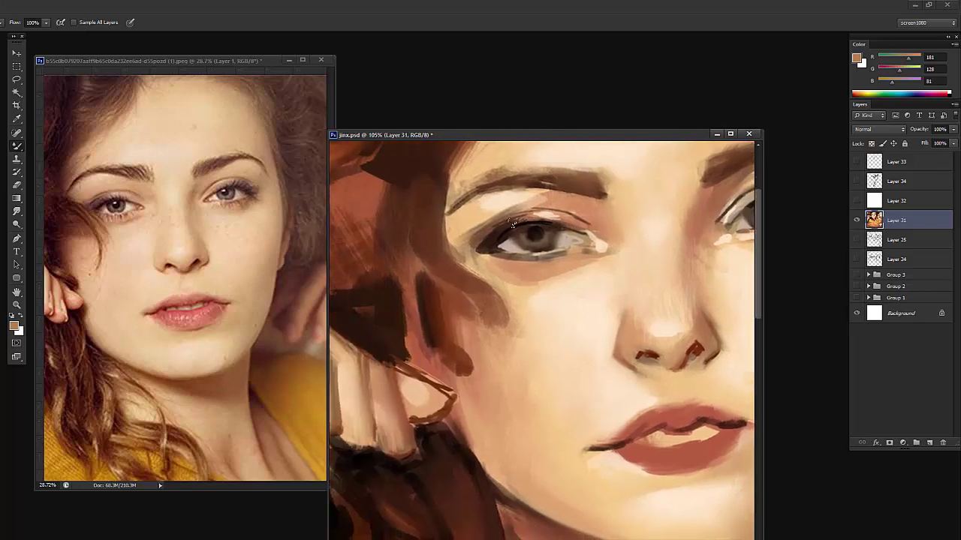
mouse_move(482, 228)
mouse_down()
mouse_move(477, 236)
mouse_move(503, 220)
mouse_move(533, 225)
mouse_move(496, 223)
mouse_up()
mouse_move(650, 212)
mouse_down()
mouse_move(555, 249)
mouse_move(495, 246)
mouse_move(547, 242)
mouse_up()
key(z)
key(b)
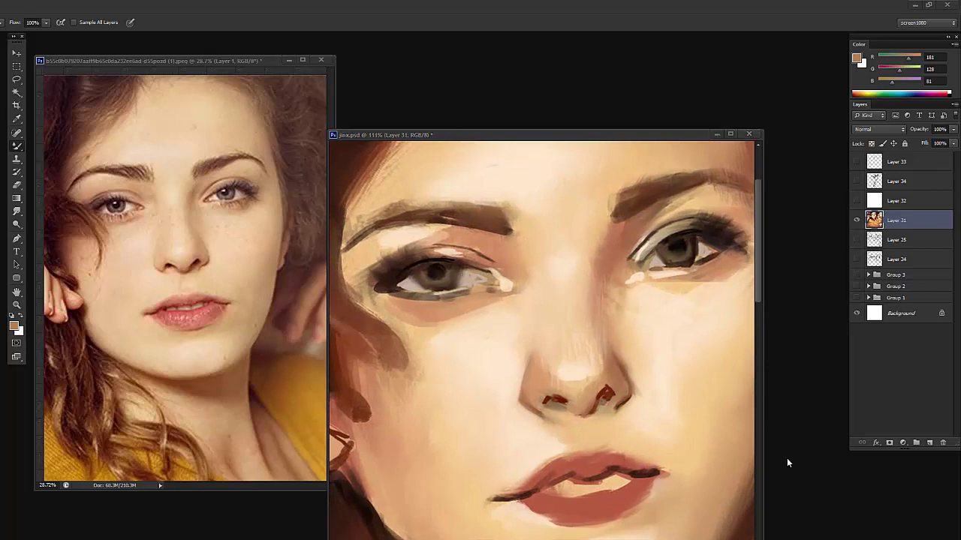
Blend the lower lid of the eye nearest the hand, and paint its inner corner with the regular Brush and sampled lip red
click(521, 288)
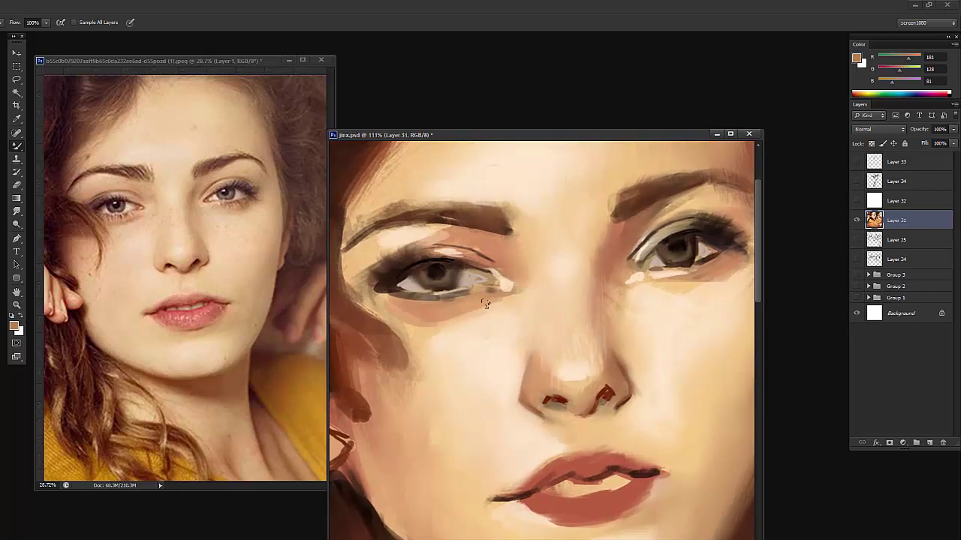
drag(501, 307, 474, 300)
key(shift+b)
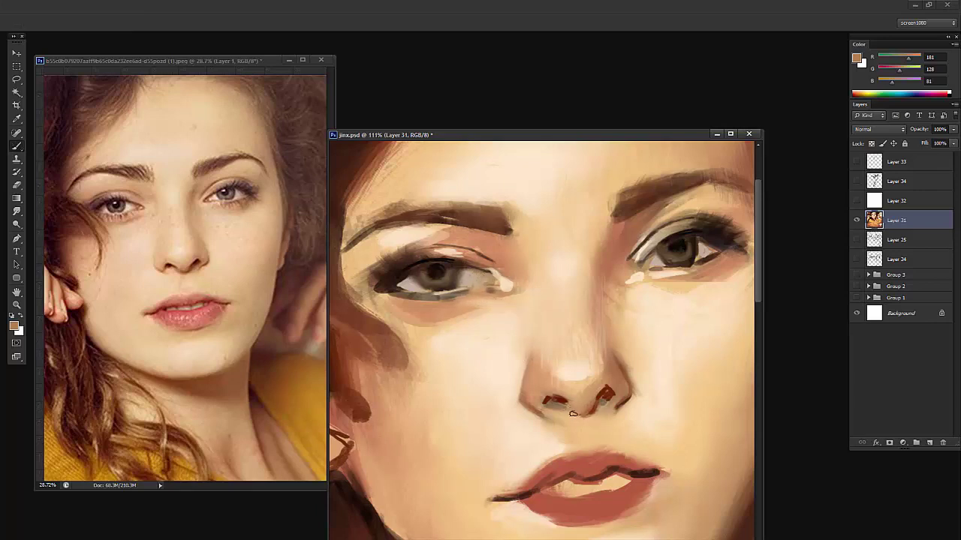
alt+click(580, 466)
drag(482, 282, 484, 273)
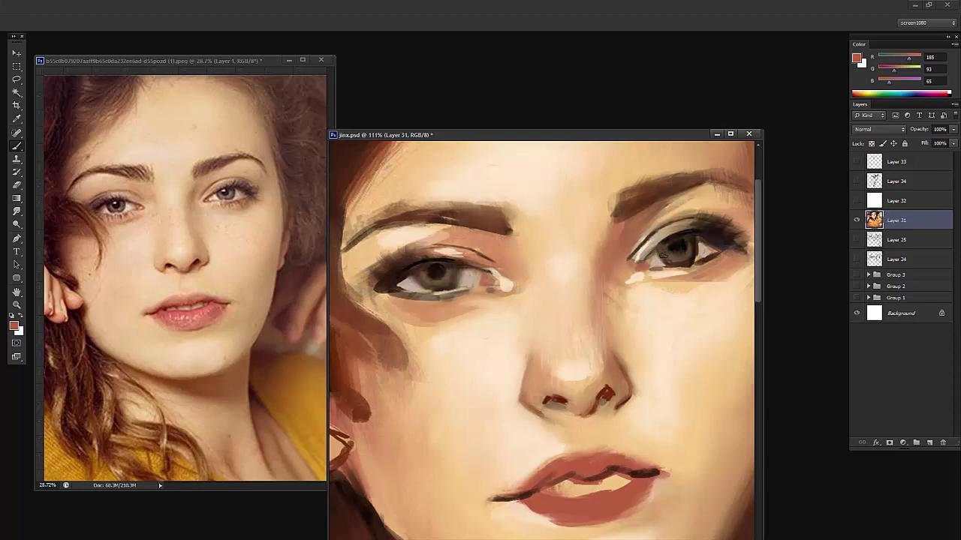
Add a new layer above Layer 31, reset the colours to default black and white, and show the painting full screen
key(ctrl+shift+alt+n)
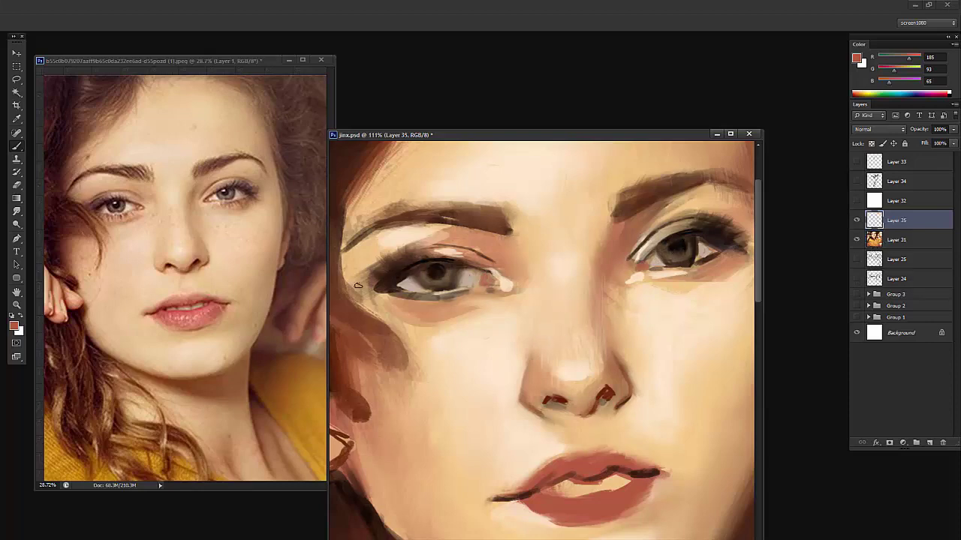
key(d)
key(f)
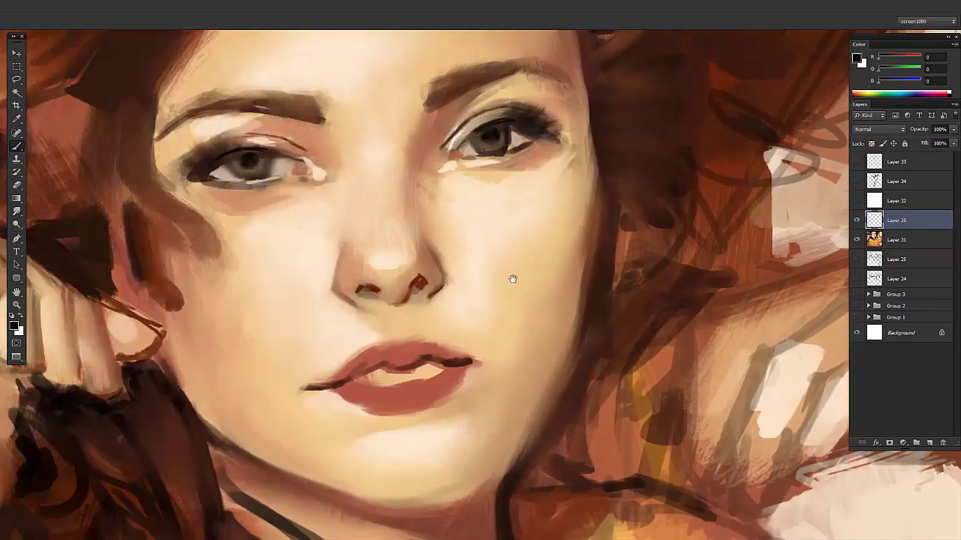
Try white catchlights on the irises of both eyes on the new layer
drag(513, 279, 577, 360)
key(z)
mouse_move(517, 252)
mouse_down()
mouse_move(459, 262)
mouse_move(481, 262)
mouse_move(477, 255)
mouse_up()
key(b)
key(x)
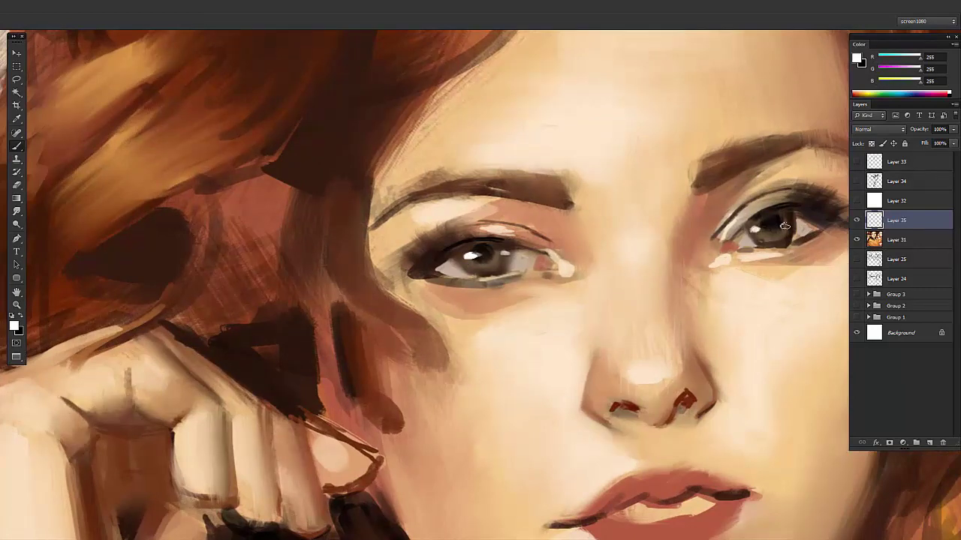
mouse_move(754, 229)
mouse_down()
mouse_move(771, 250)
mouse_move(752, 267)
mouse_move(582, 201)
mouse_up()
key(z)
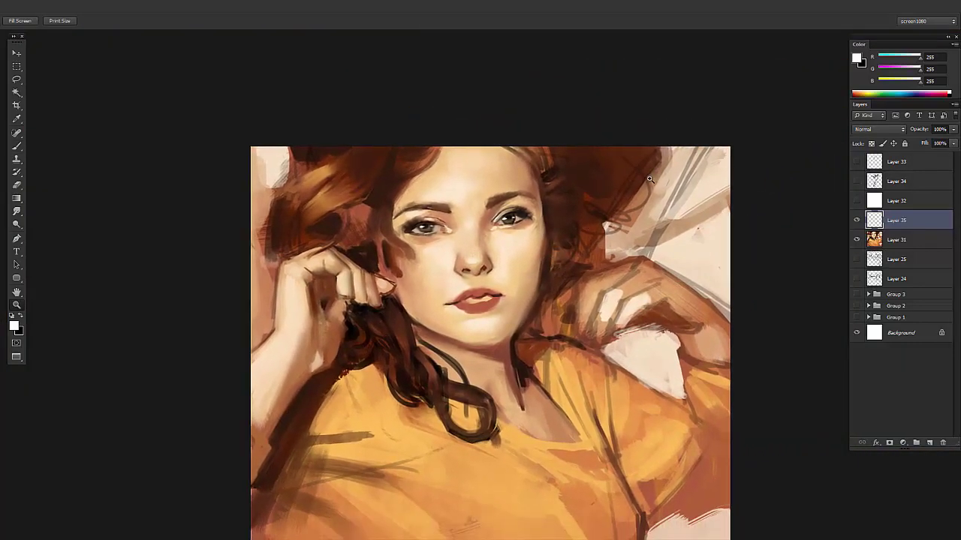
mouse_move(500, 207)
mouse_down()
mouse_move(549, 195)
mouse_move(525, 221)
mouse_move(450, 245)
mouse_up()
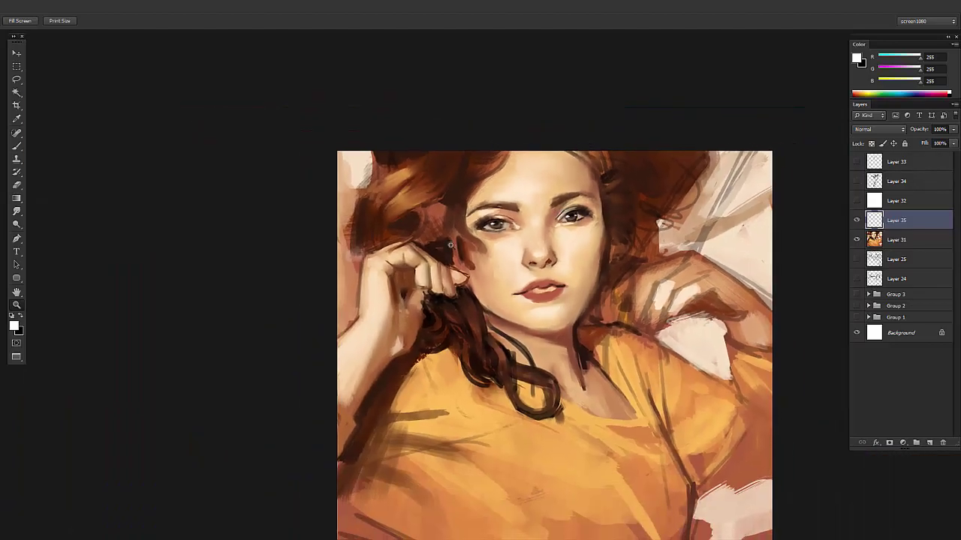
click(539, 219)
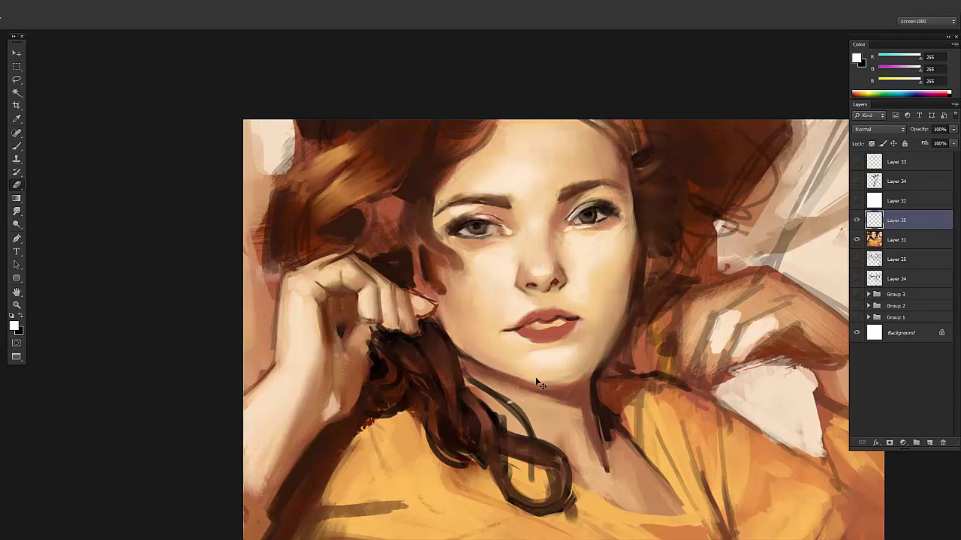
Merge the new layer down into Layer 31 and return to the windowed view with the reference photo beside the painting
key(z)
alt+click(595, 243)
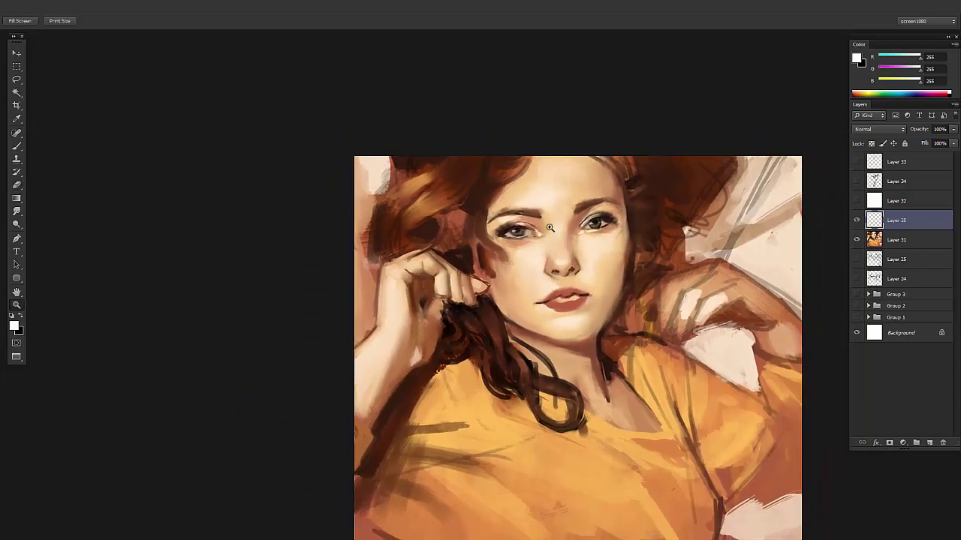
click(624, 234)
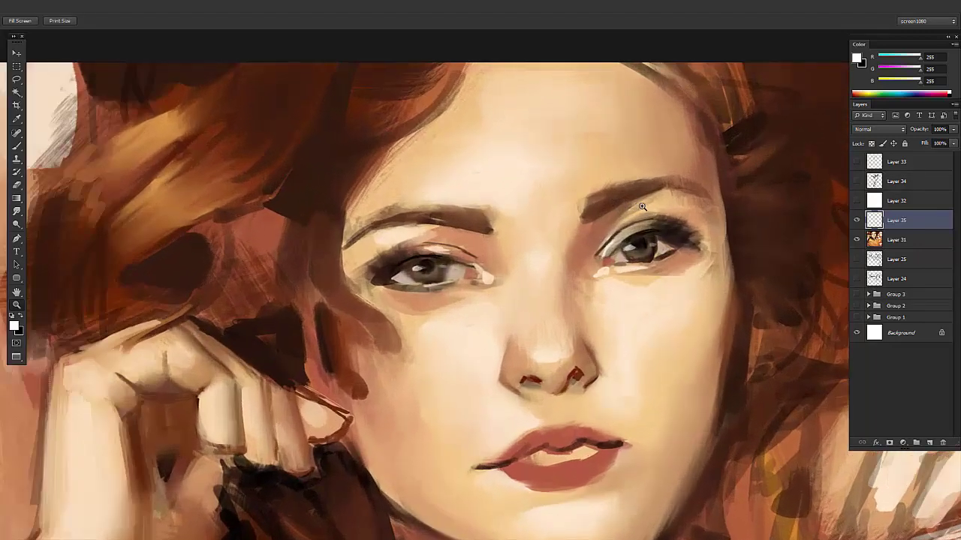
key(b)
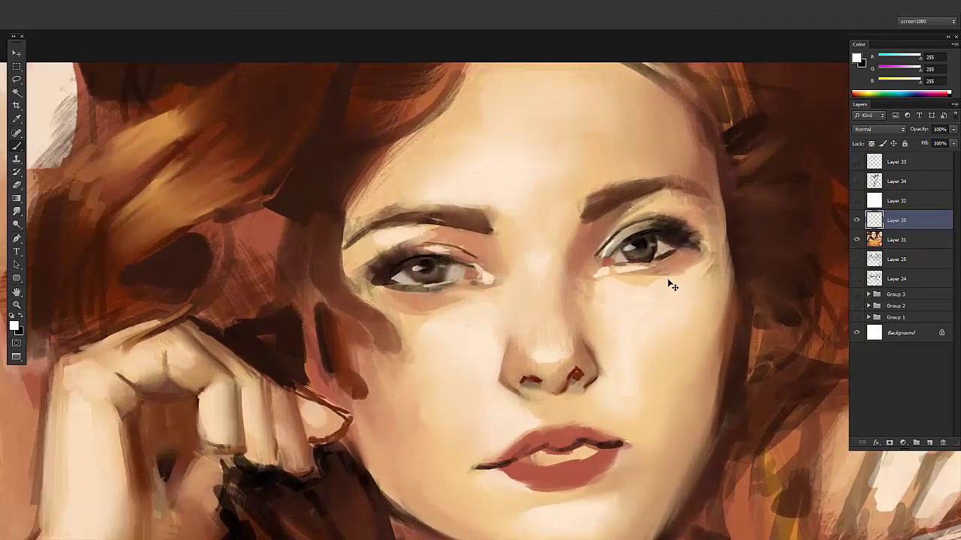
key(ctrl+e)
key(z)
alt+click(670, 278)
key(f)
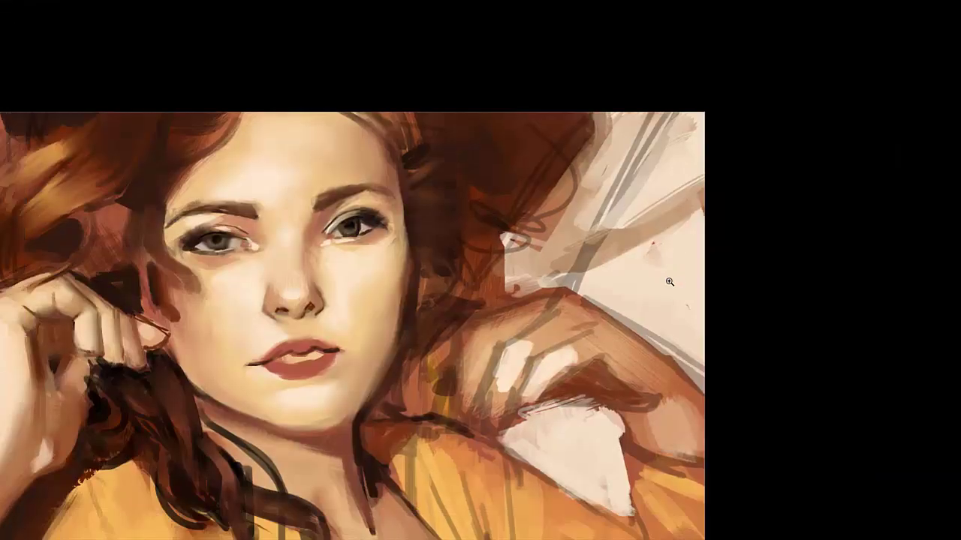
key(f)
drag(651, 272, 607, 261)
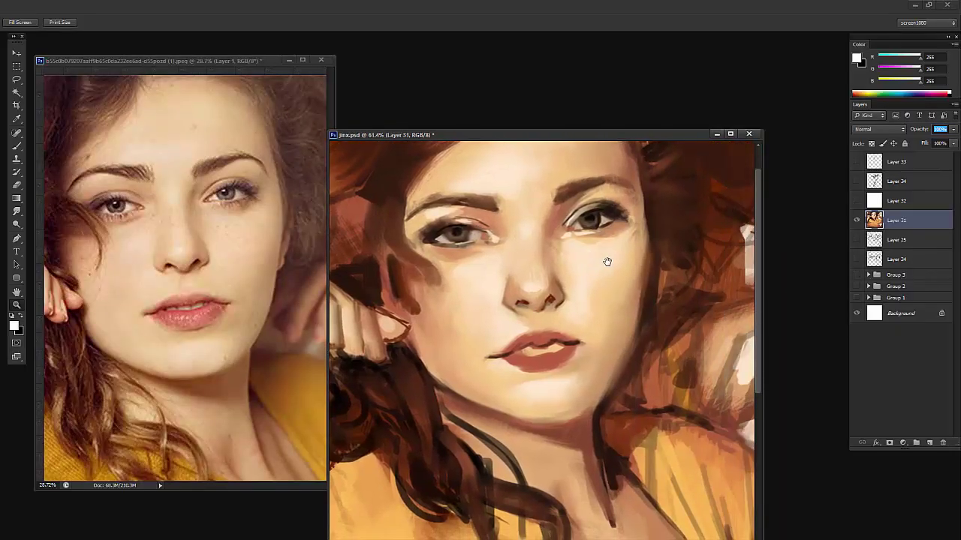
Resize the Mixer Brush and blend the inner corner and lower lid of the eye farther from the raised hand
click(548, 242)
key(b)
key(shift+b)
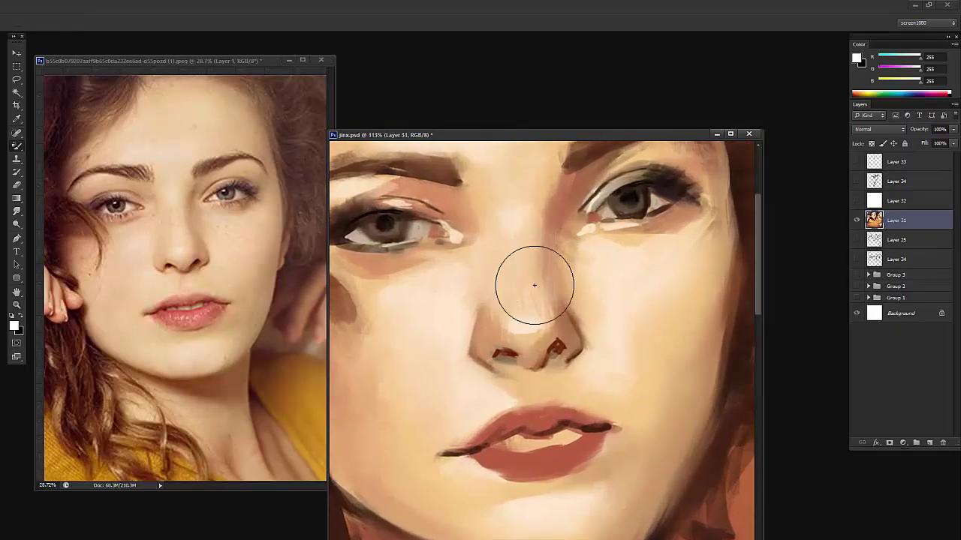
key(shift+b)
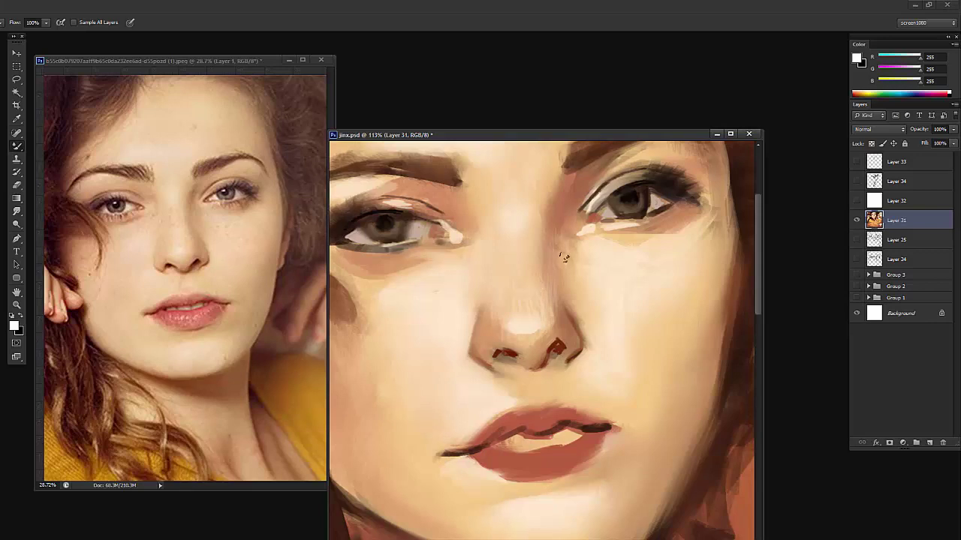
right_click(593, 256)
drag(613, 274, 623, 274)
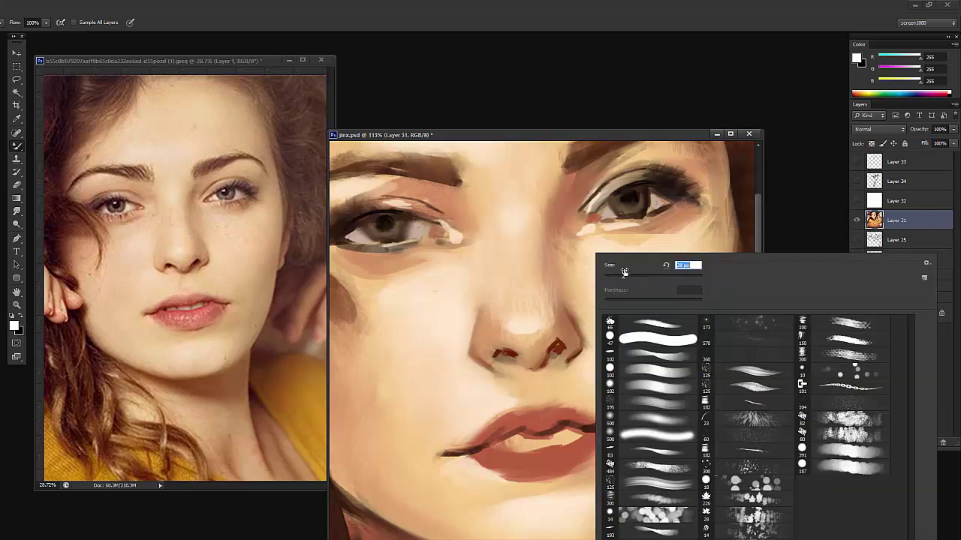
click(557, 252)
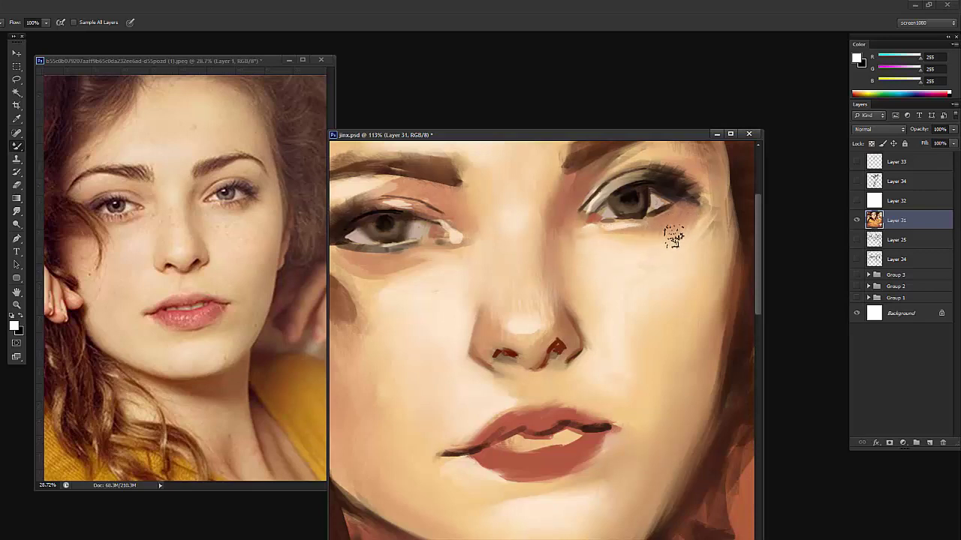
Blend the skin beneath the eye nearest the raised hand with the Mixer Brush
key(ctrl+space)
drag(649, 244, 548, 275)
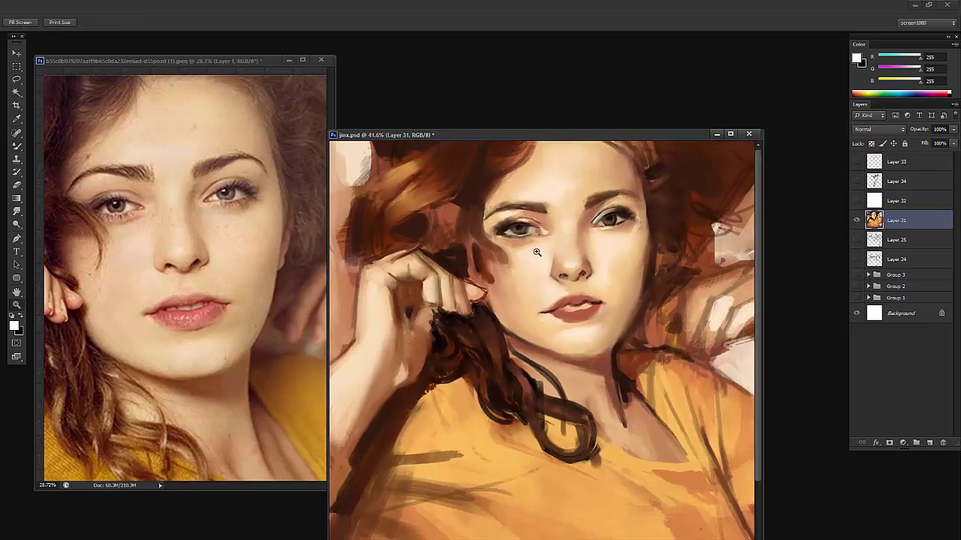
drag(509, 239, 547, 239)
key(b)
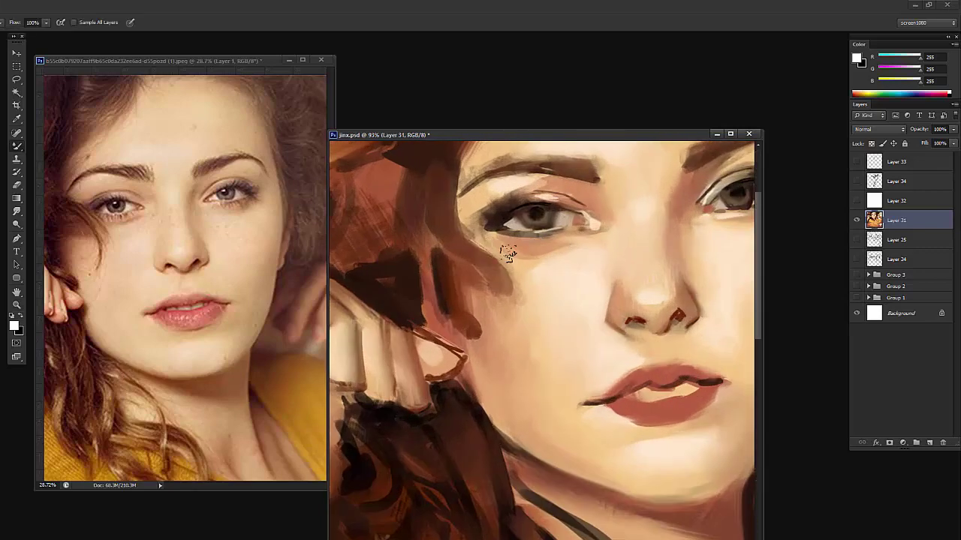
drag(492, 274, 497, 286)
Add a new layer above Layer 31 and paint sampled skin tones over the brown hair strand on the cheek with the regular Brush
key(shift+b)
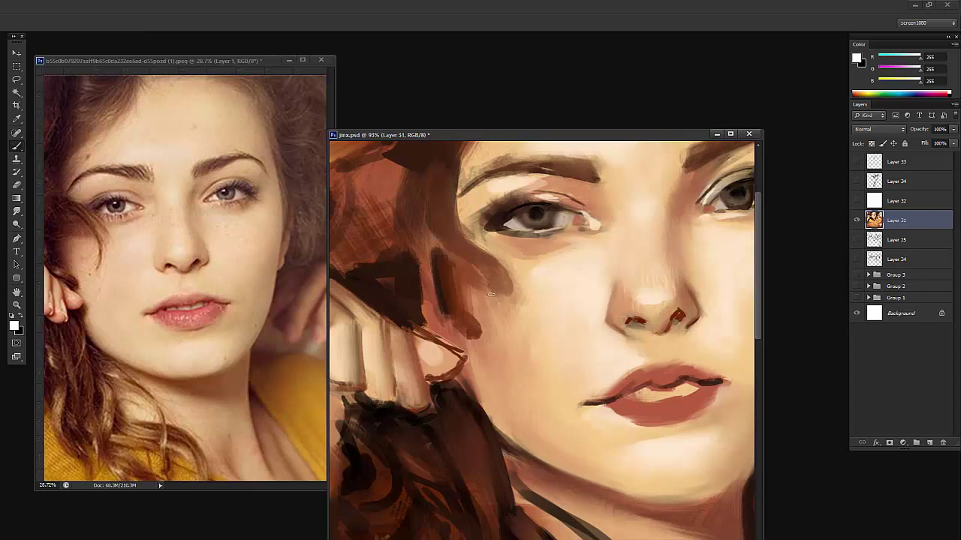
alt+click(485, 302)
right_click(524, 278)
key(Escape)
key(ctrl+shift+alt+n)
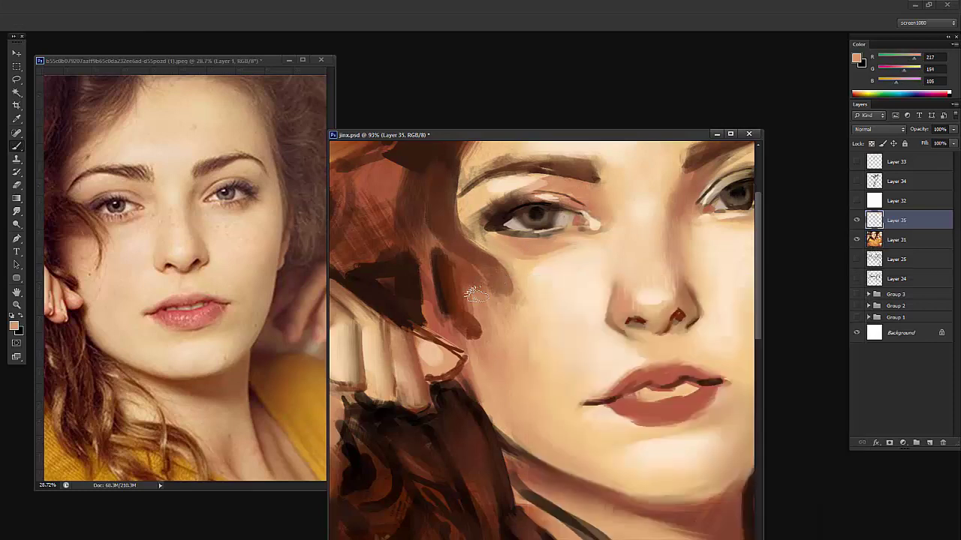
alt+click(475, 286)
alt+click(508, 317)
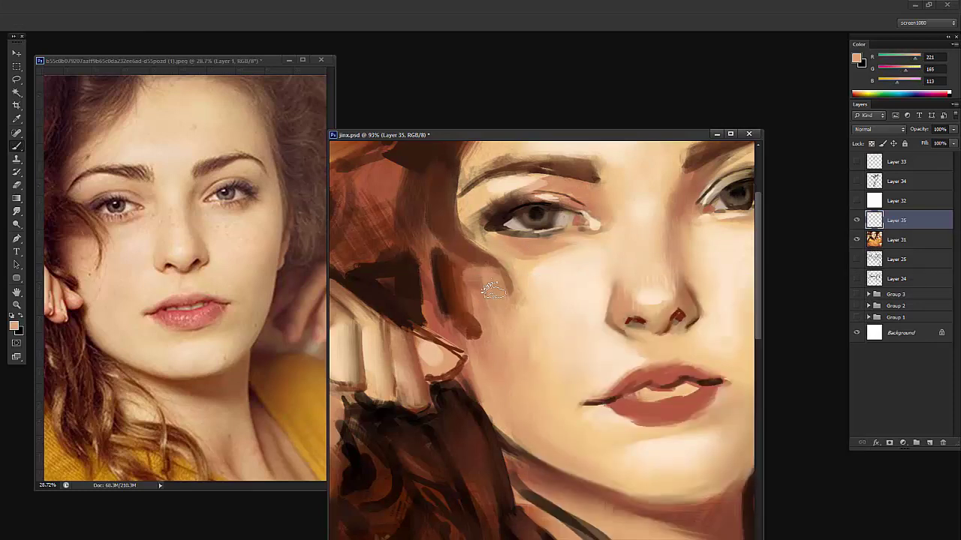
alt+click(472, 315)
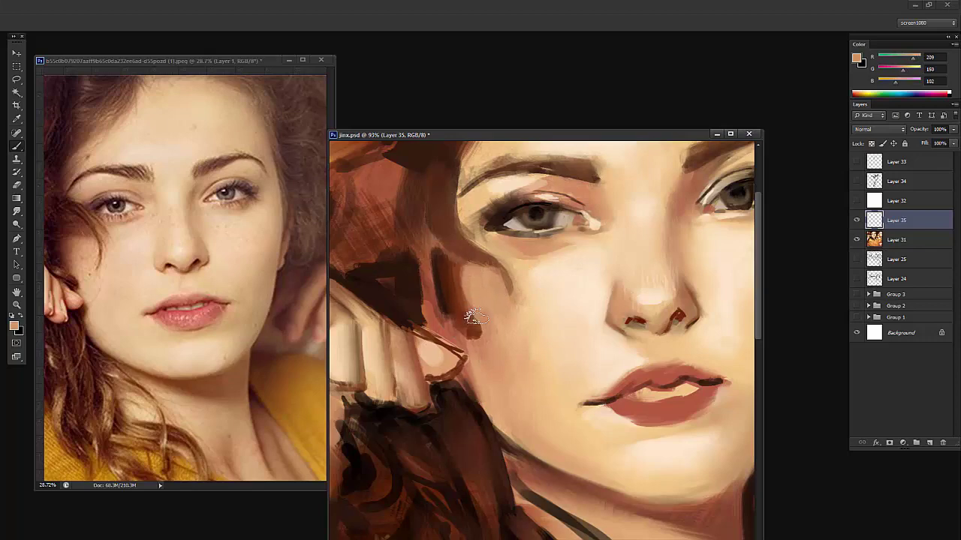
alt+click(465, 285)
mouse_move(518, 295)
mouse_down()
mouse_move(494, 303)
mouse_move(502, 301)
mouse_up()
Paint around the eye nearest the hand with sampled skin tones and browns, darkening the hair edge beside the brow
drag(494, 204, 517, 184)
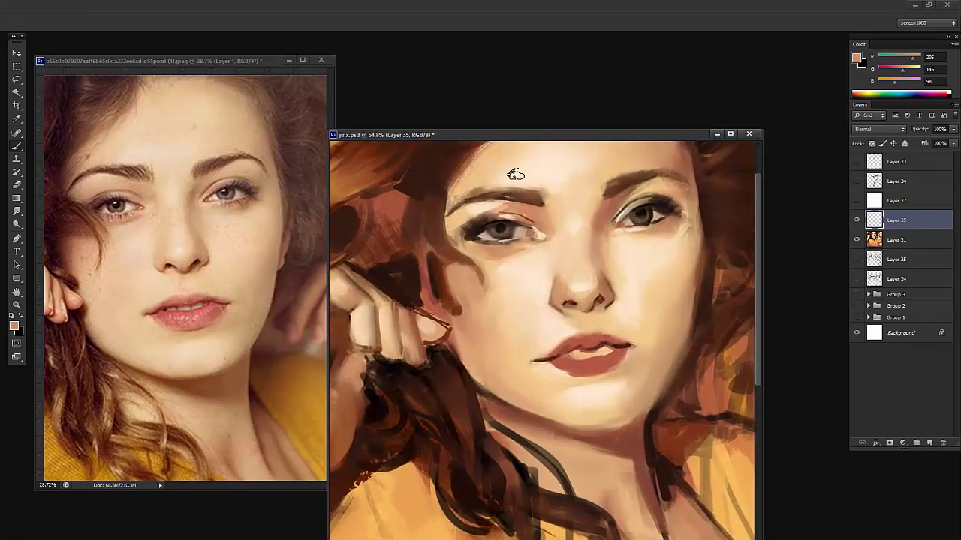
alt+click(498, 228)
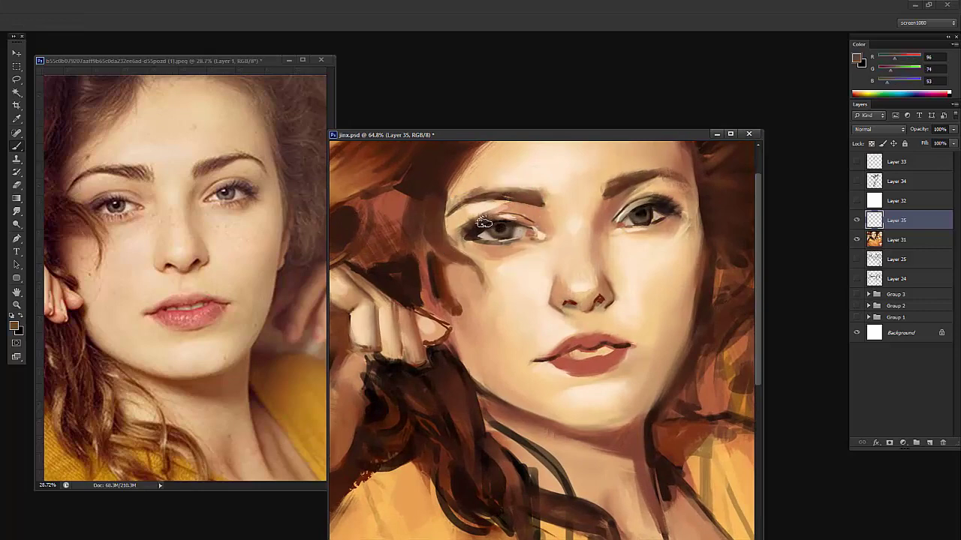
alt+click(517, 208)
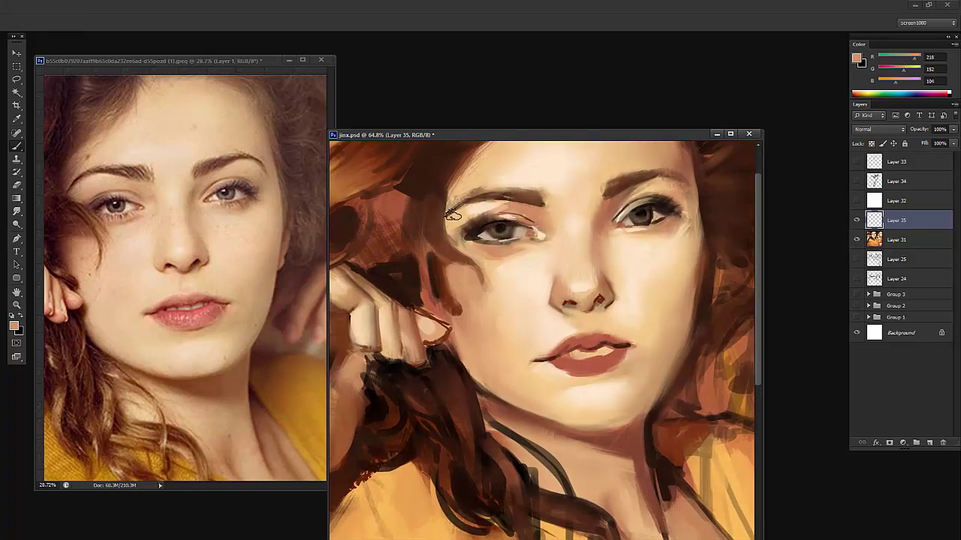
alt+click(437, 227)
drag(445, 188, 454, 237)
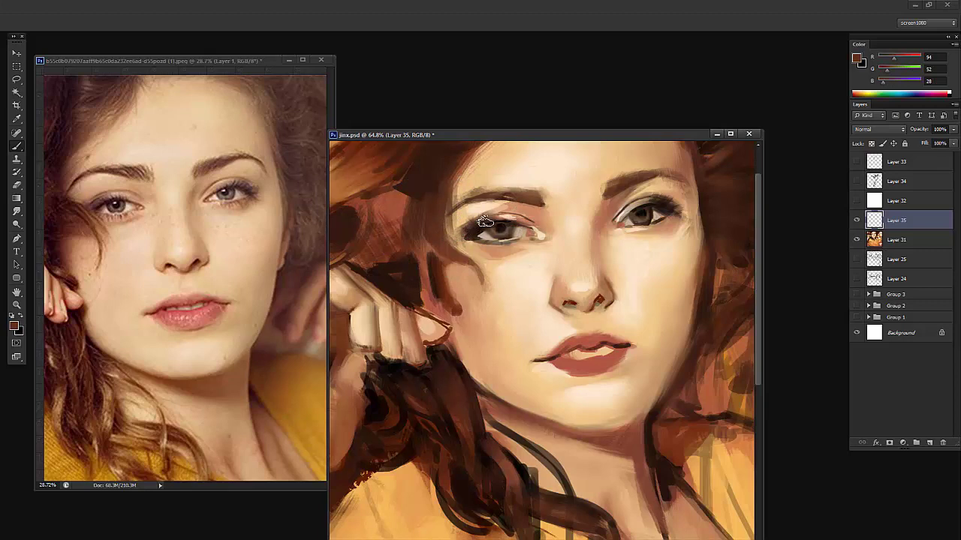
alt+click(529, 211)
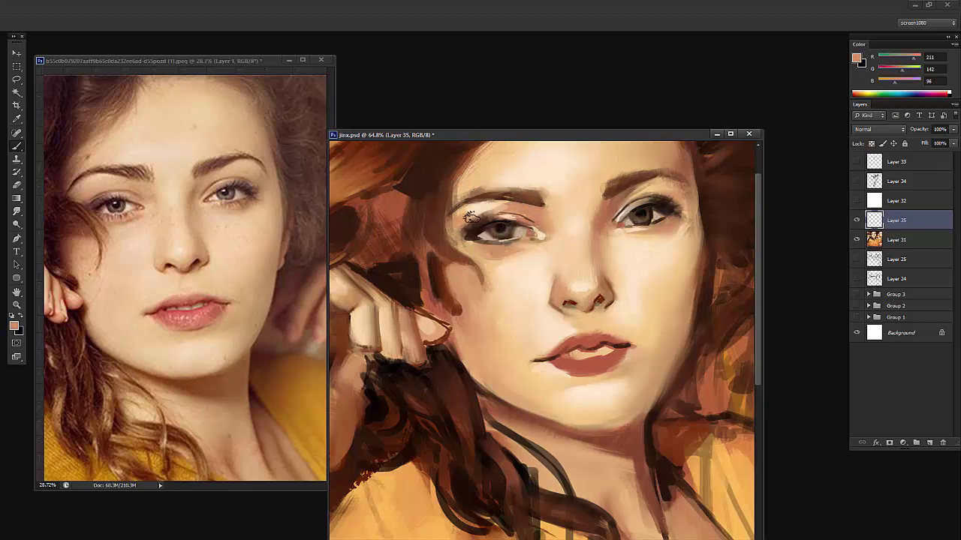
alt+click(602, 232)
Sample a dark brown, adjust the brush size, and paint a shadow line beneath the lower lip
drag(650, 327, 617, 334)
mouse_move(616, 334)
mouse_down()
mouse_move(530, 268)
mouse_move(558, 248)
mouse_up()
alt+click(577, 276)
alt+click(576, 277)
right_click(589, 272)
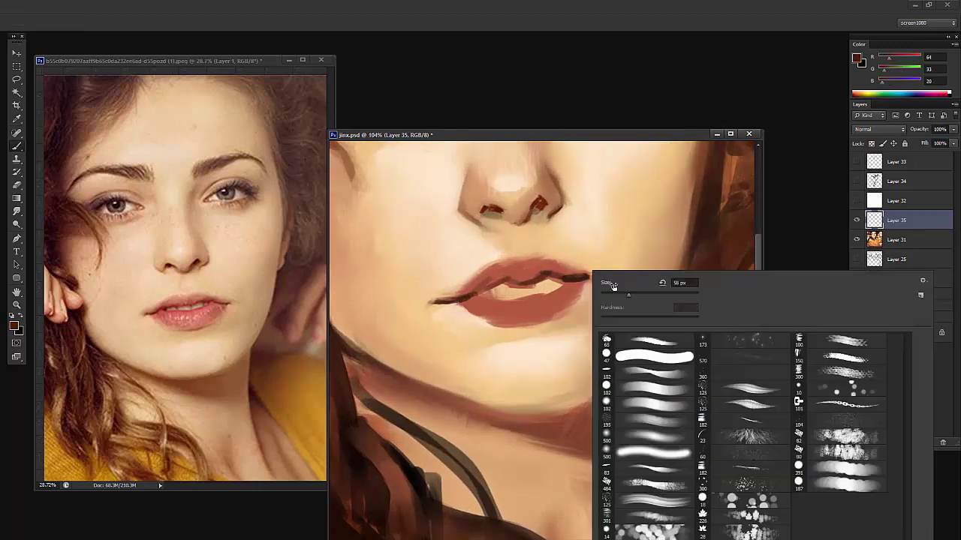
click(541, 324)
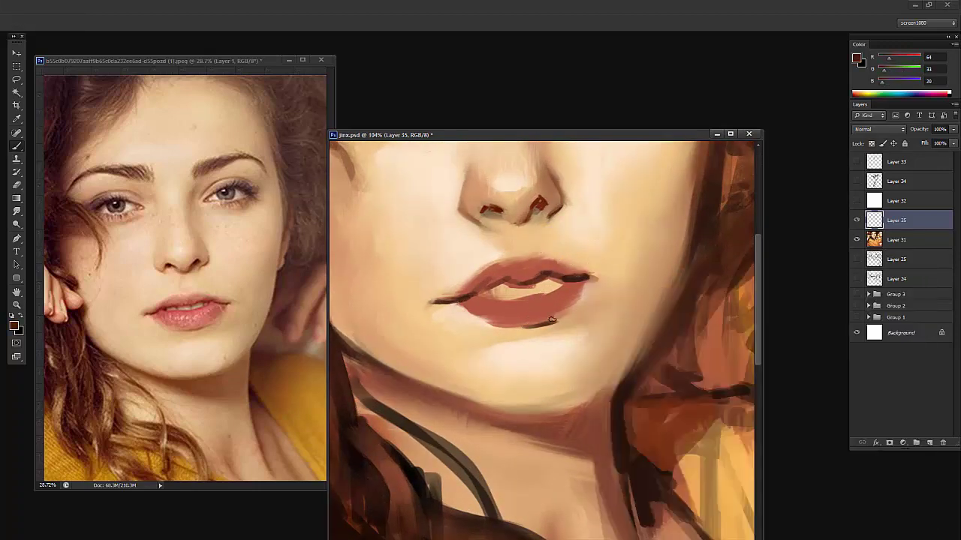
Reshape the teeth and the inner lip edges with sampled cream and lip red
alt+click(537, 290)
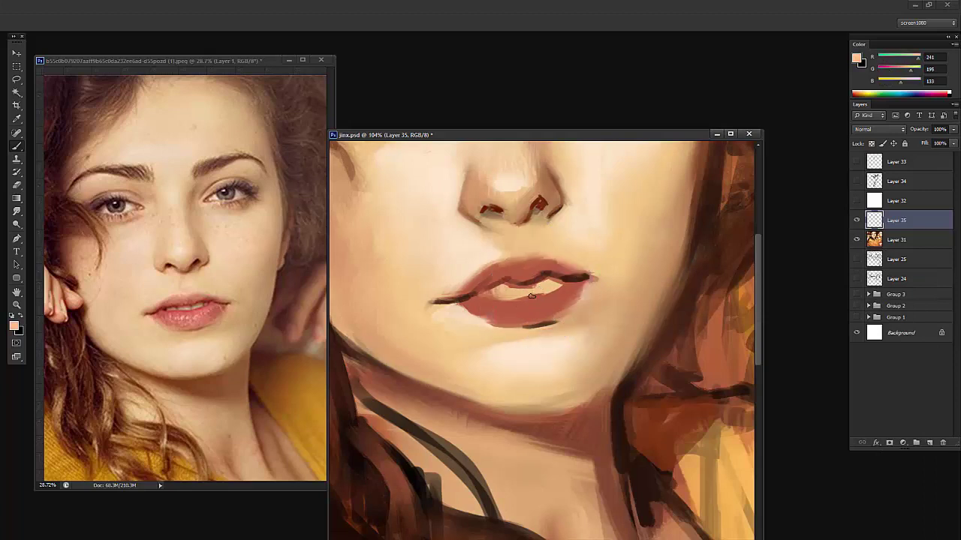
alt+click(529, 304)
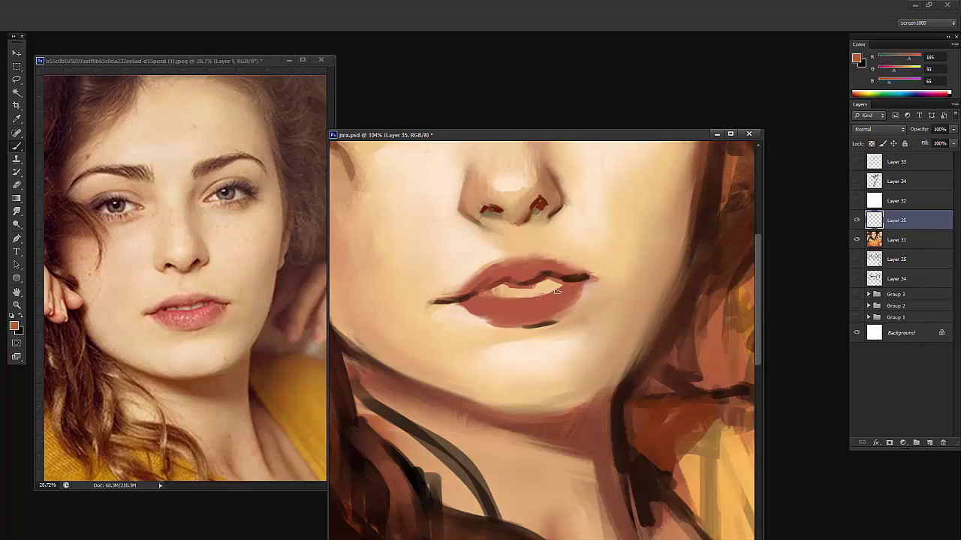
alt+click(534, 287)
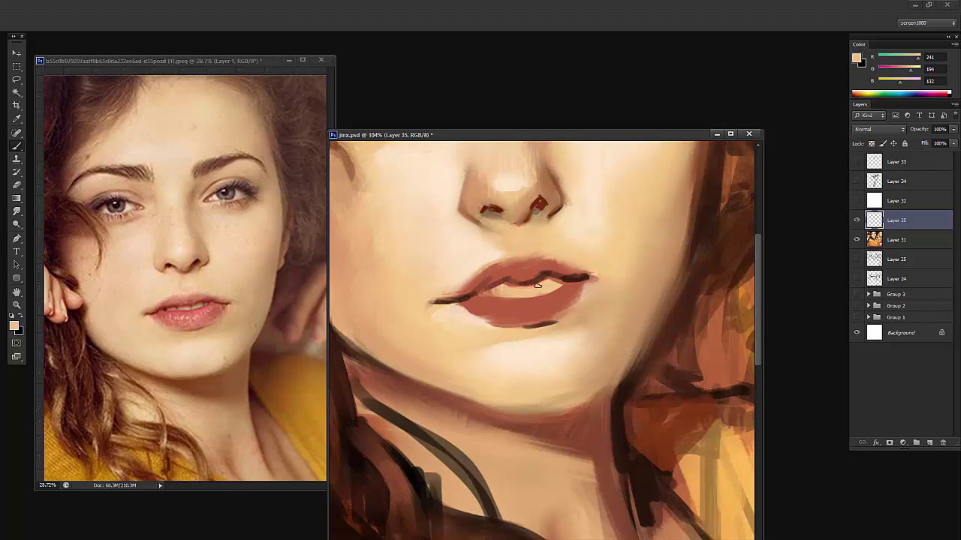
alt+click(578, 215)
alt+click(547, 299)
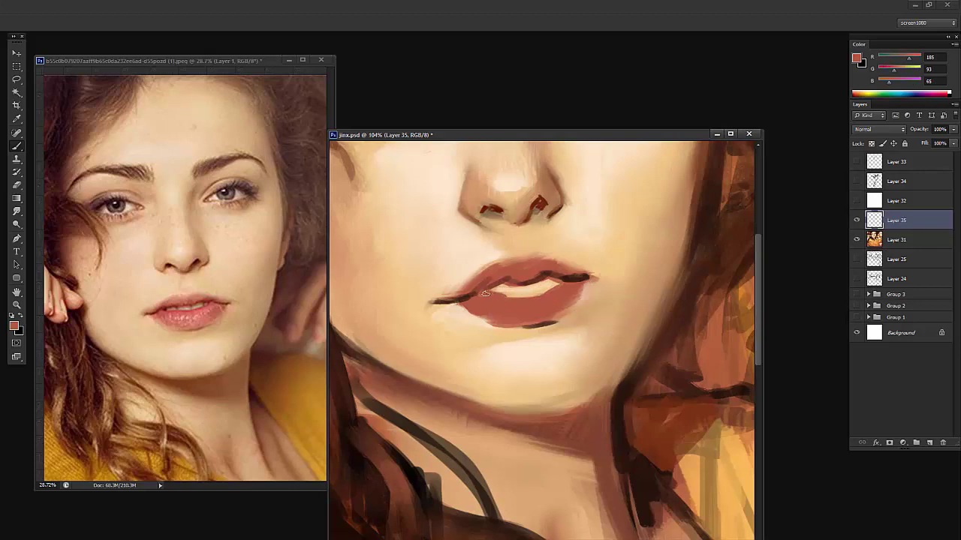
alt+click(498, 271)
alt+click(516, 272)
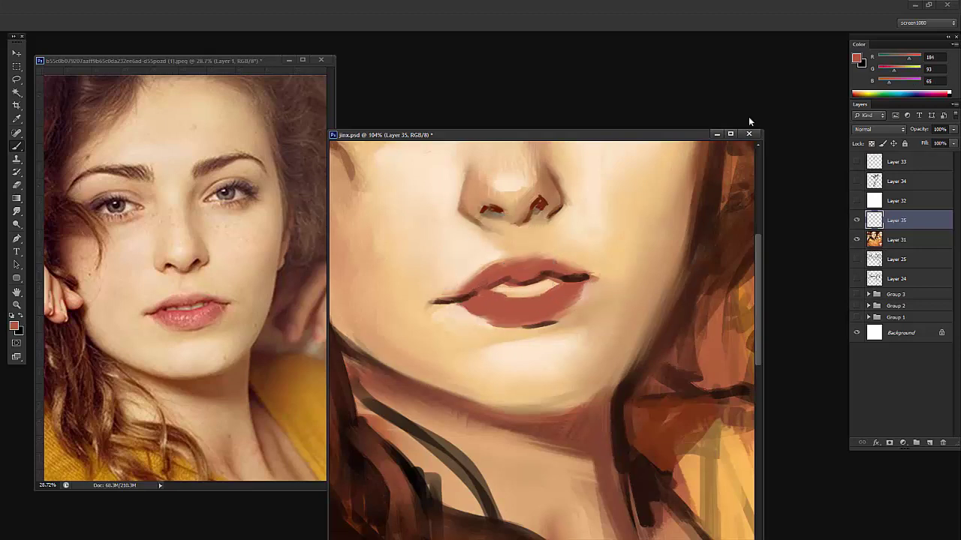
Set the foreground colour to a stronger red, R 198, G 64, B 57, and repaint both lips with it
click(857, 59)
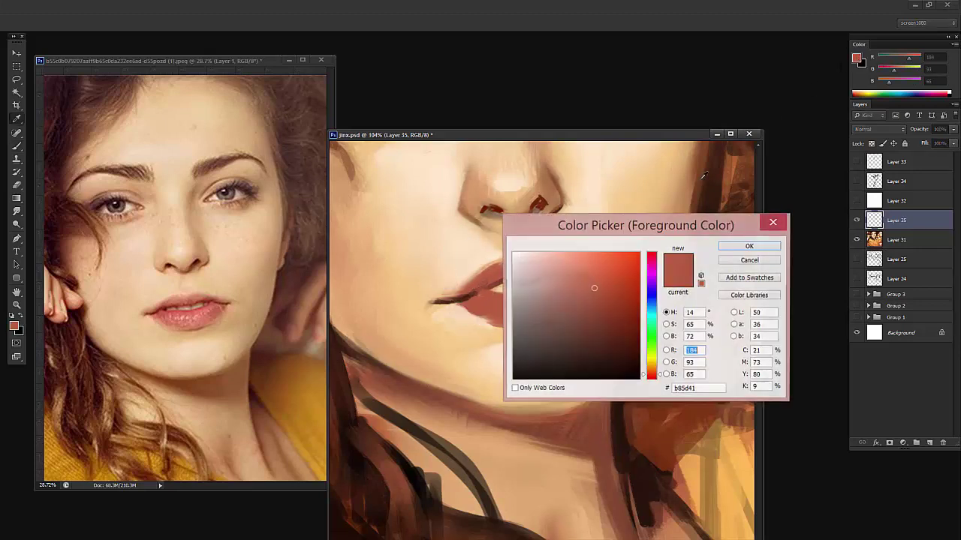
drag(650, 380, 650, 380)
click(590, 280)
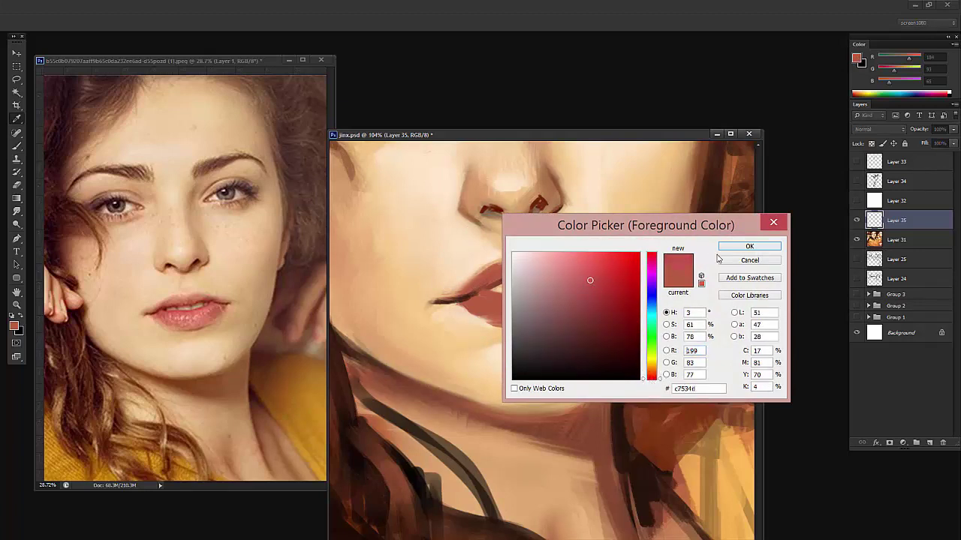
click(618, 272)
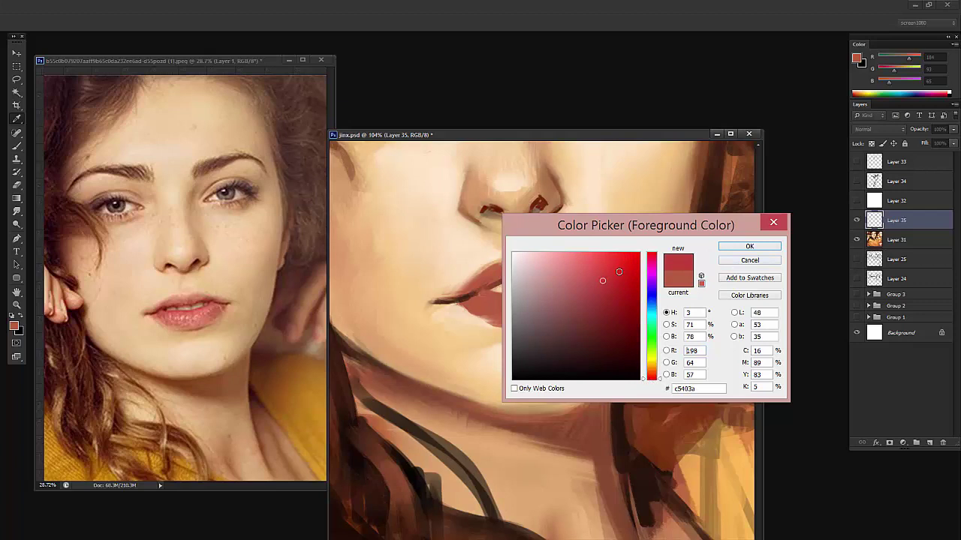
click(739, 247)
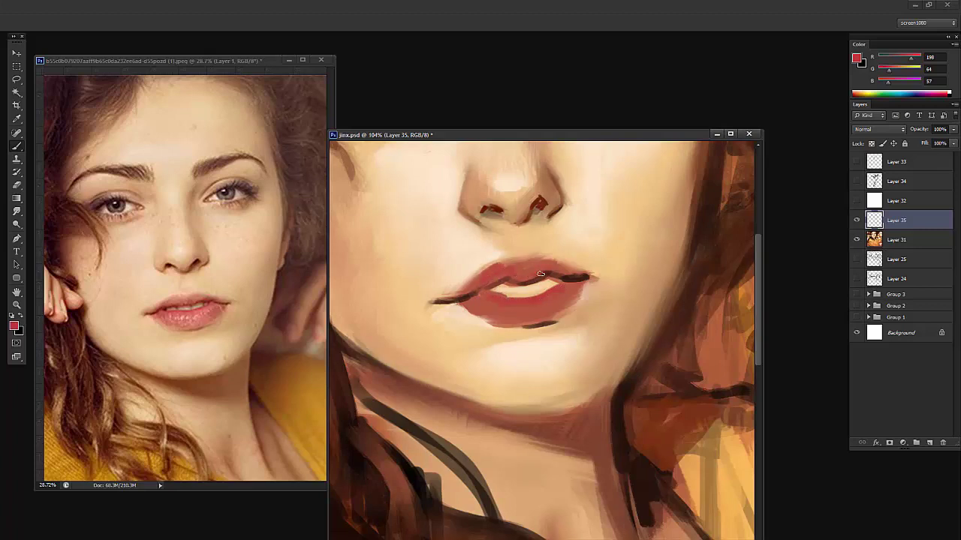
Touch up the mouth corner away from the hand and the lower lip edge with sampled skin tone and lip red-brown
alt+click(579, 269)
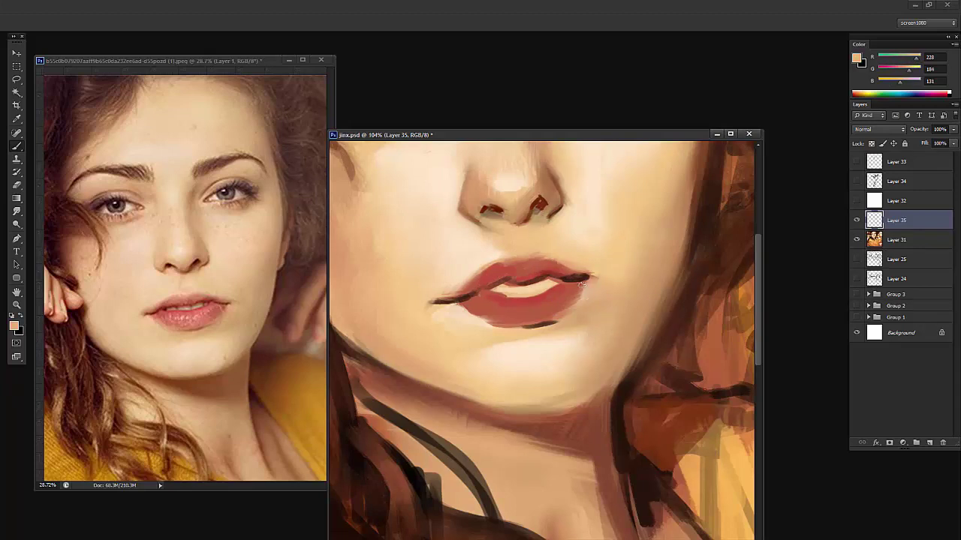
alt+click(570, 316)
alt+click(516, 302)
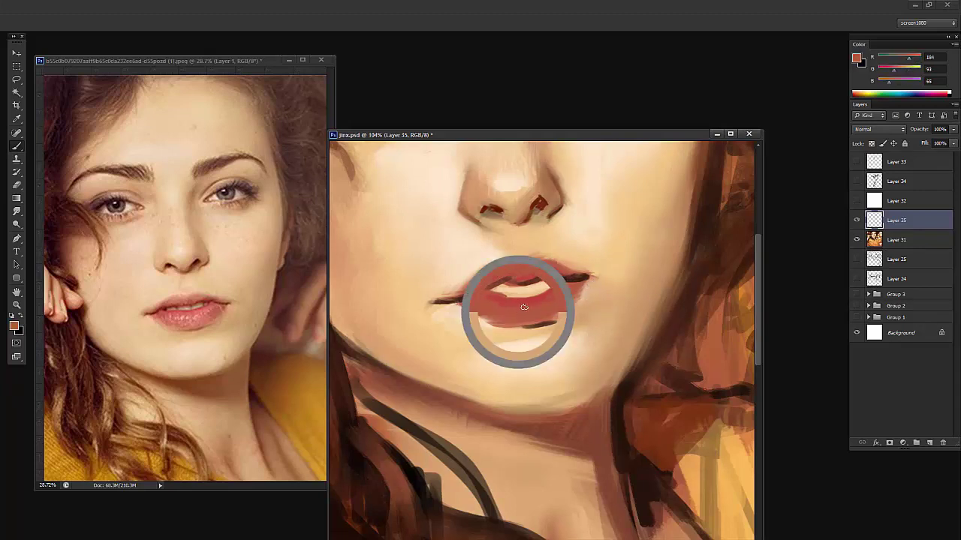
Set the foreground colour to light pink, R 255, G 192, B 172, and adjust the brush size for the lips
click(856, 57)
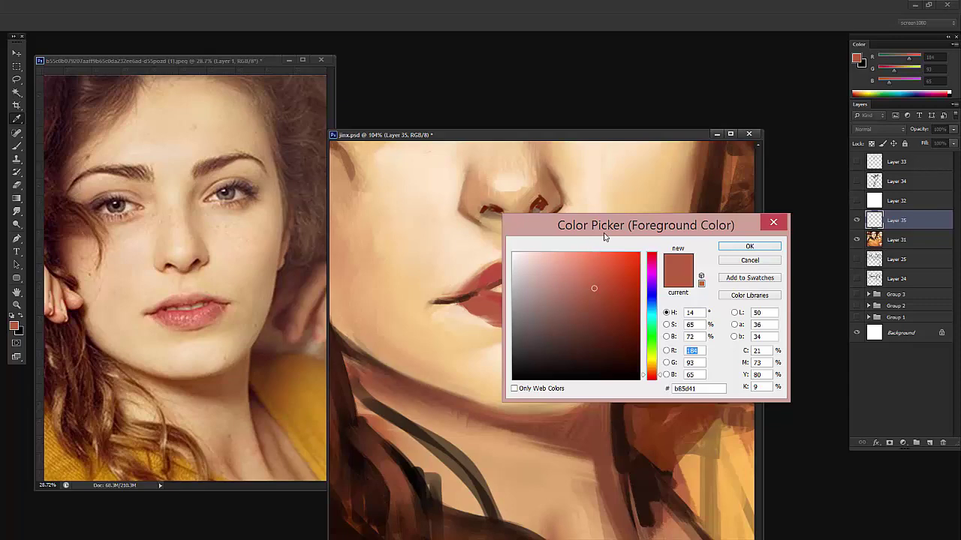
drag(604, 237, 639, 324)
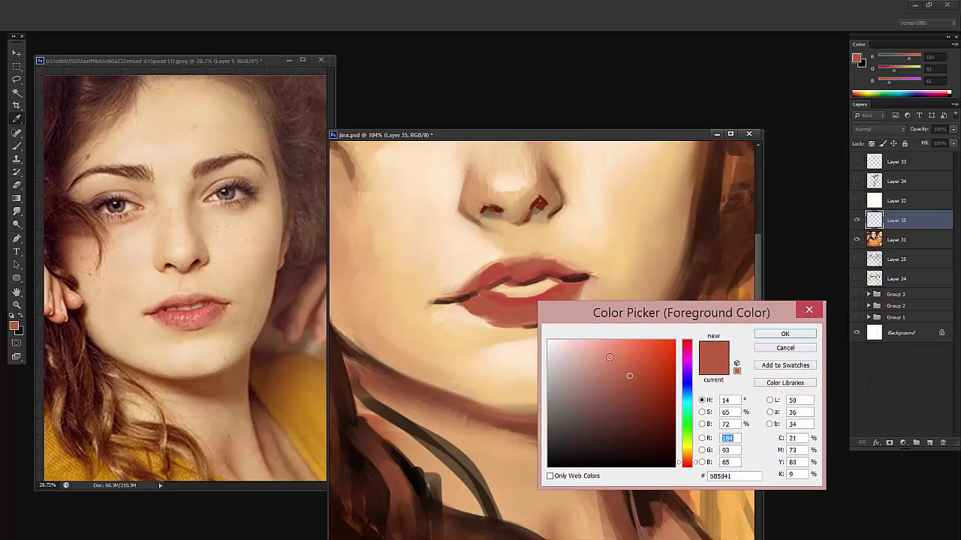
drag(629, 375, 597, 337)
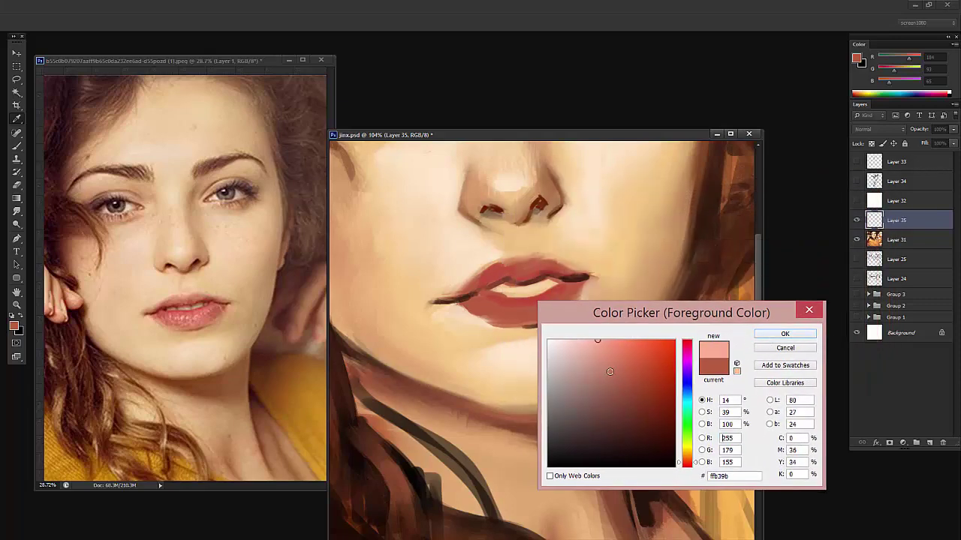
mouse_move(610, 371)
mouse_down()
mouse_move(542, 322)
mouse_move(608, 315)
mouse_move(573, 313)
mouse_move(589, 311)
mouse_up()
click(774, 338)
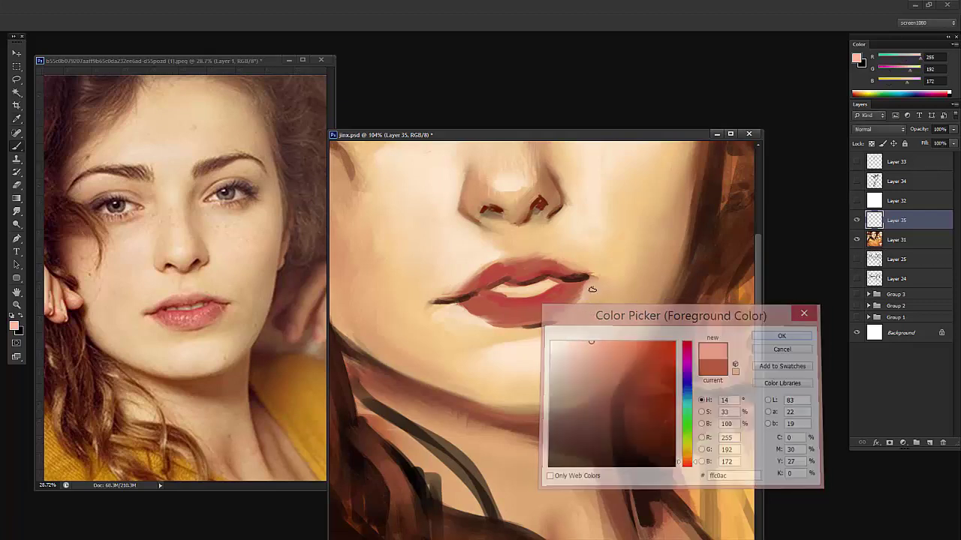
scroll(525, 306, up, 5)
right_click(568, 299)
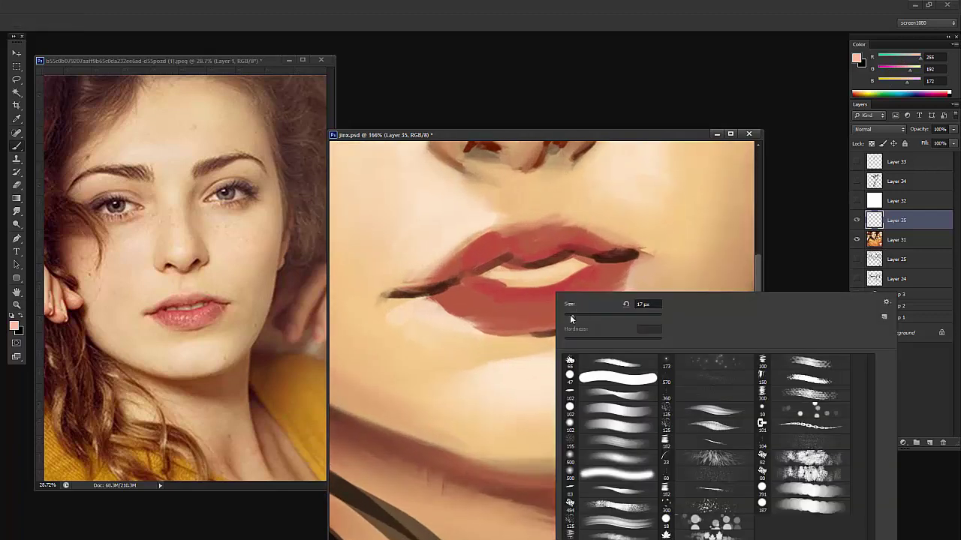
click(503, 297)
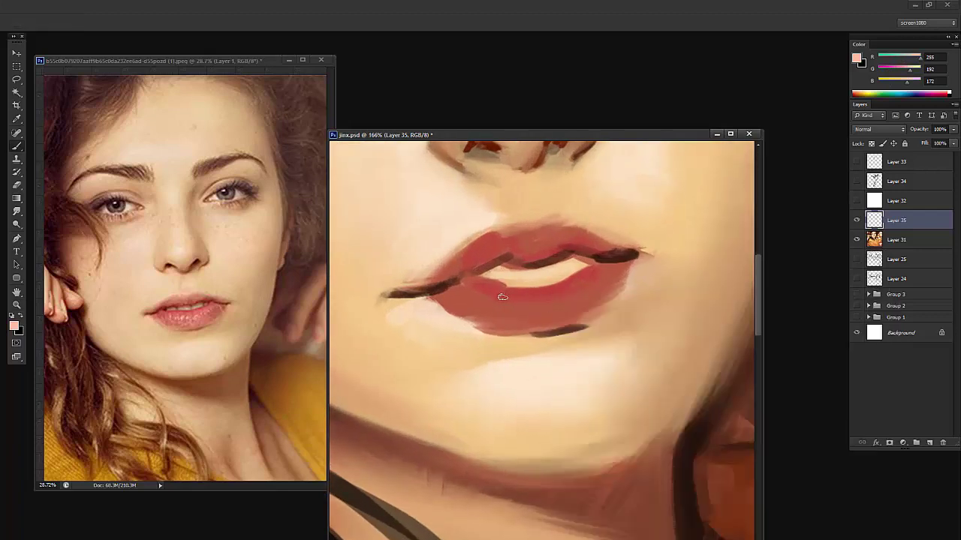
mouse_move(495, 293)
mouse_down()
mouse_move(488, 324)
mouse_move(501, 324)
mouse_up()
key(ctrl+z)
drag(519, 239, 497, 375)
key(ctrl+z)
drag(524, 237, 496, 373)
mouse_move(591, 310)
mouse_down()
mouse_move(568, 265)
mouse_move(578, 296)
mouse_up()
key(e)
mouse_move(512, 275)
mouse_down()
mouse_move(473, 367)
mouse_move(471, 403)
mouse_up()
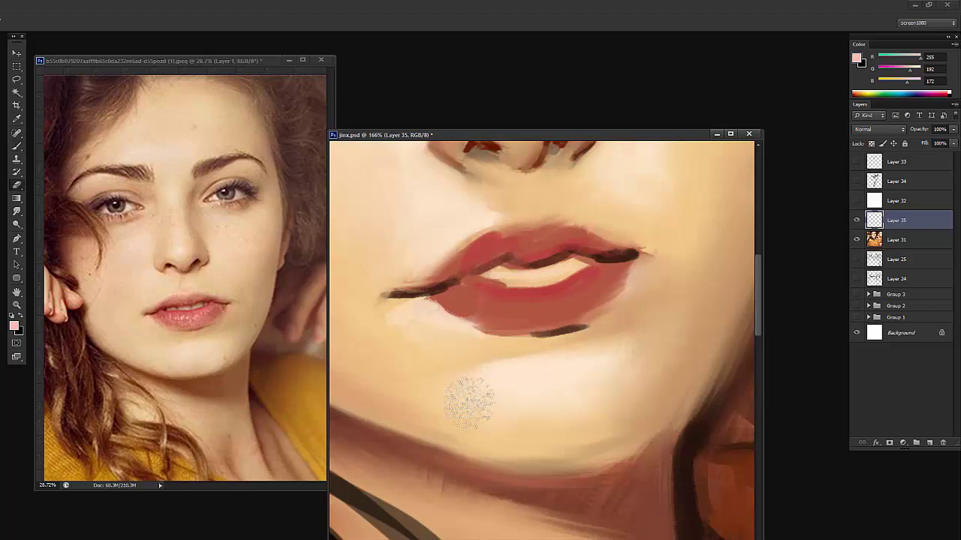
Paint a row of short vertical light pink highlight strokes across the lower lip
key(b)
mouse_move(490, 289)
mouse_down()
mouse_move(484, 328)
mouse_move(512, 331)
mouse_up()
mouse_move(530, 290)
mouse_down()
mouse_move(525, 331)
mouse_move(541, 330)
mouse_up()
drag(554, 291, 562, 321)
mouse_move(579, 284)
mouse_down()
mouse_move(569, 313)
mouse_move(580, 302)
mouse_up()
drag(604, 278, 592, 295)
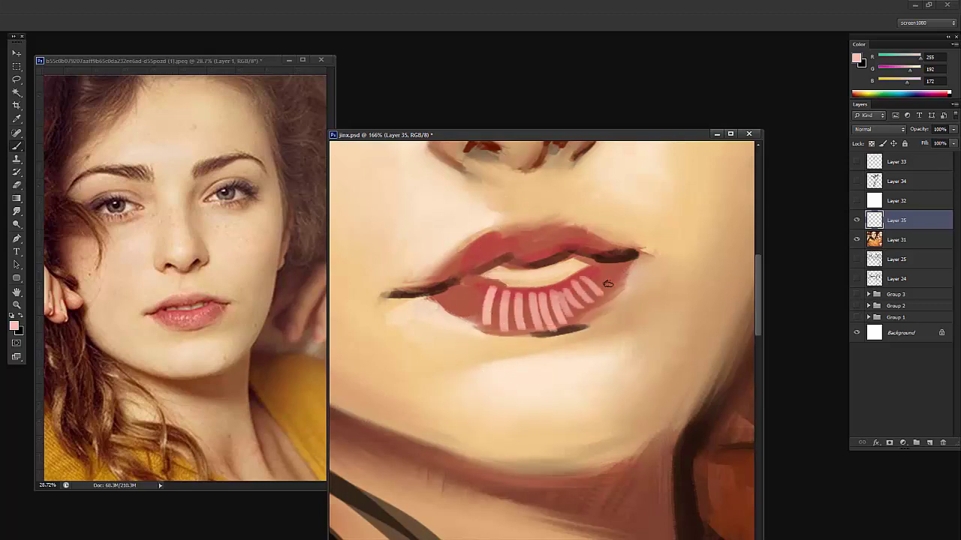
drag(479, 284, 474, 309)
drag(468, 284, 462, 302)
Partly erase the pink highlight strokes with a textured eraser to soften and shorten them on the lower lip
key(ctrl+space)
drag(527, 272, 439, 293)
mouse_move(507, 291)
mouse_down()
mouse_move(571, 323)
mouse_move(622, 368)
mouse_up()
key(b)
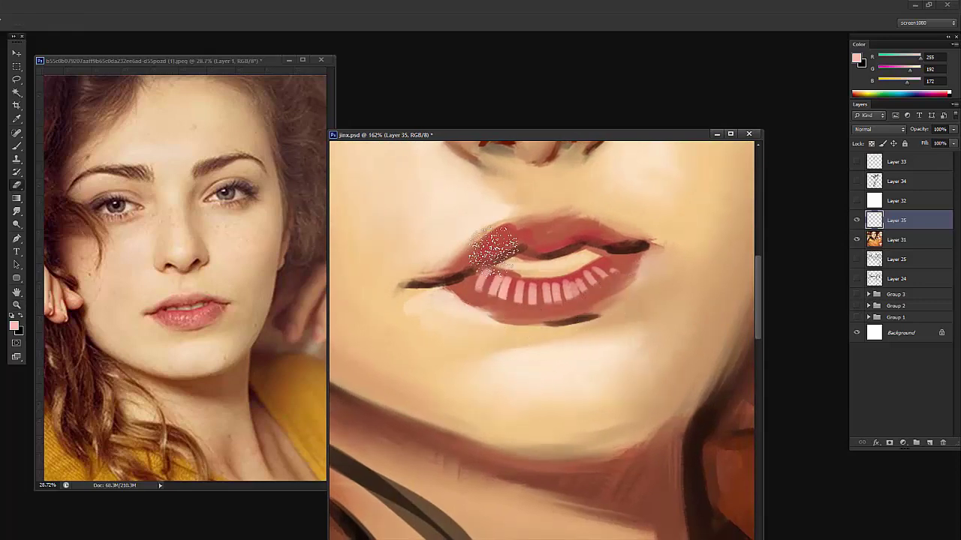
mouse_move(493, 259)
mouse_down()
mouse_move(530, 266)
mouse_move(595, 253)
mouse_up()
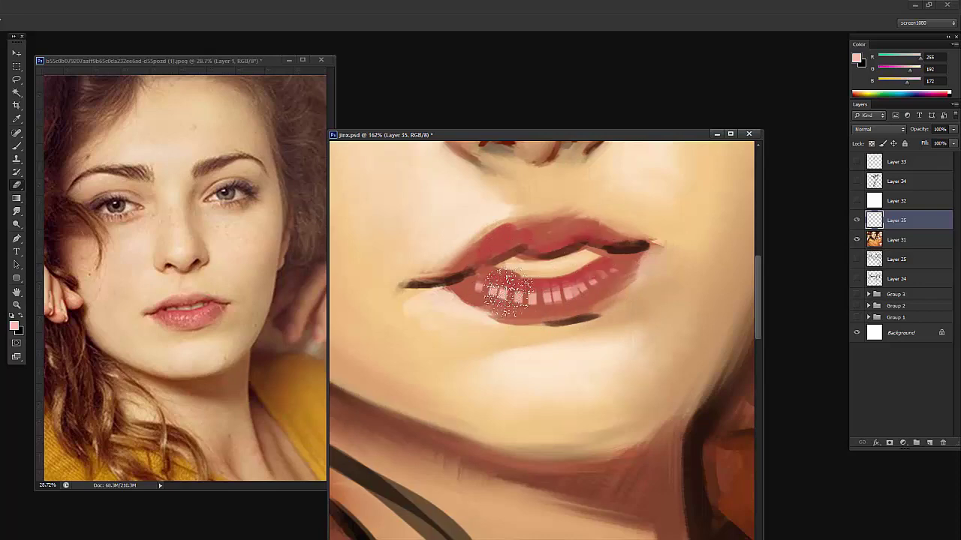
Brighten the lower lip with more light pink highlights at its centre and toward the corner away from the hand
key(z)
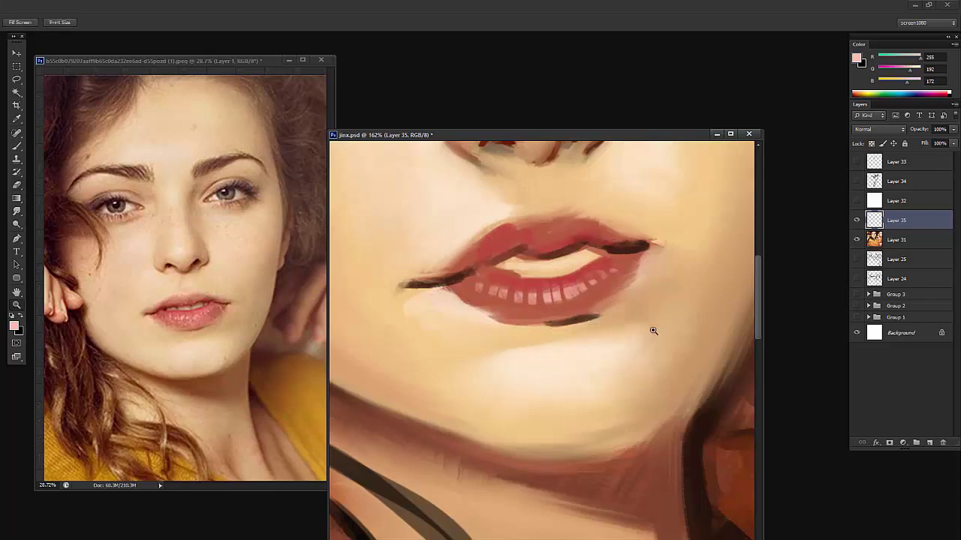
drag(653, 330, 568, 346)
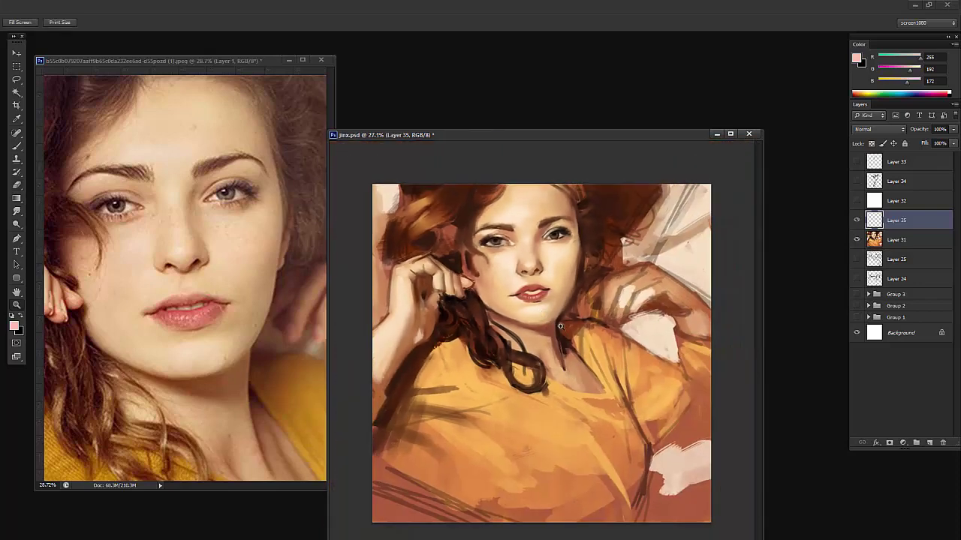
drag(534, 302, 633, 277)
key(b)
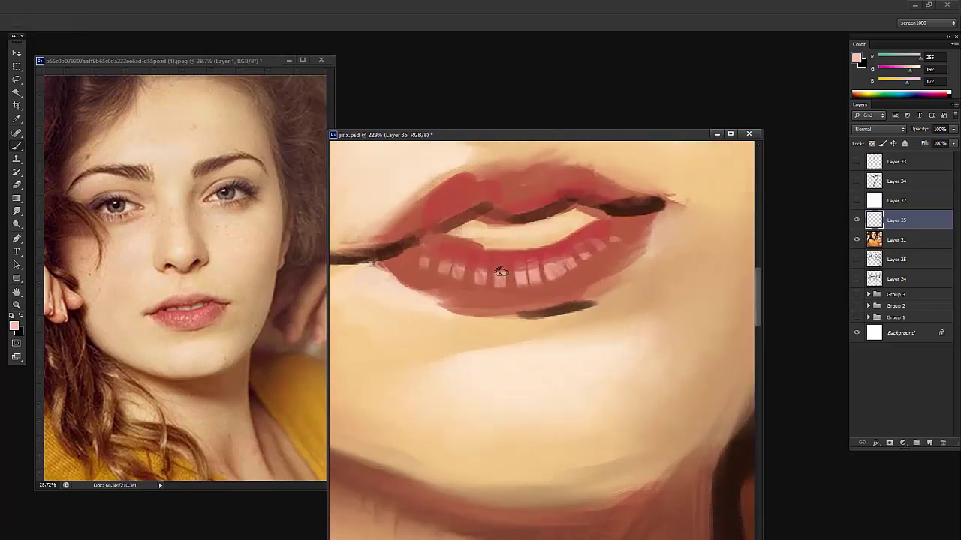
mouse_move(499, 265)
mouse_down()
mouse_move(496, 282)
mouse_move(533, 270)
mouse_up()
drag(600, 239, 583, 275)
Set the foreground colour to dark red, R 117, G 28, B 14, and shade the inner lip edges and the lower lip's far side
alt+click(460, 240)
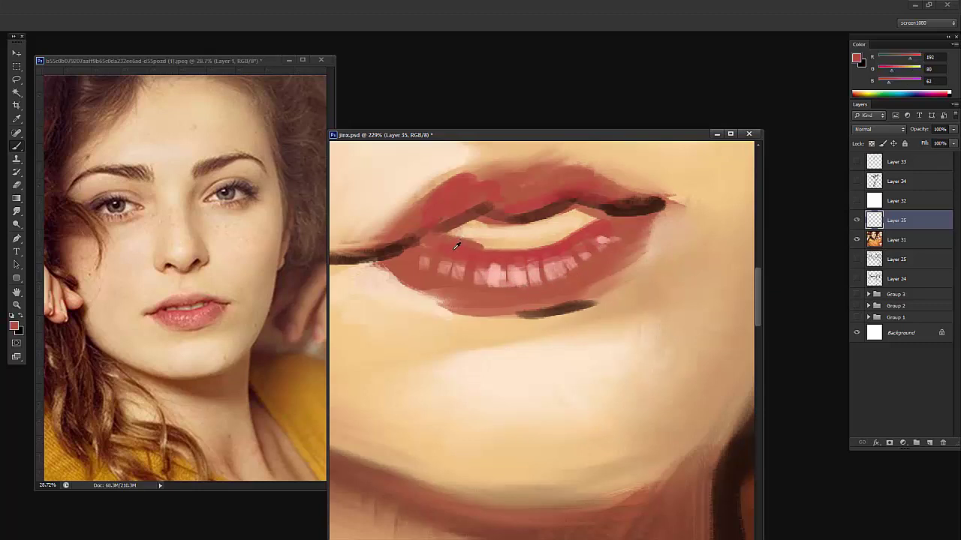
click(858, 60)
click(659, 409)
click(784, 334)
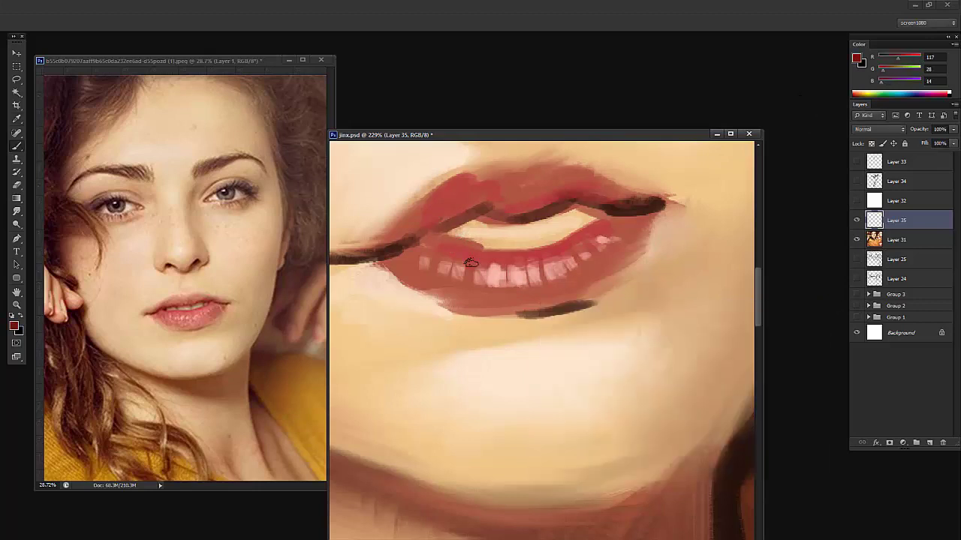
mouse_move(412, 242)
mouse_down()
mouse_move(459, 248)
mouse_move(412, 240)
mouse_move(452, 221)
mouse_move(397, 238)
mouse_move(461, 214)
mouse_move(412, 237)
mouse_move(455, 219)
mouse_up()
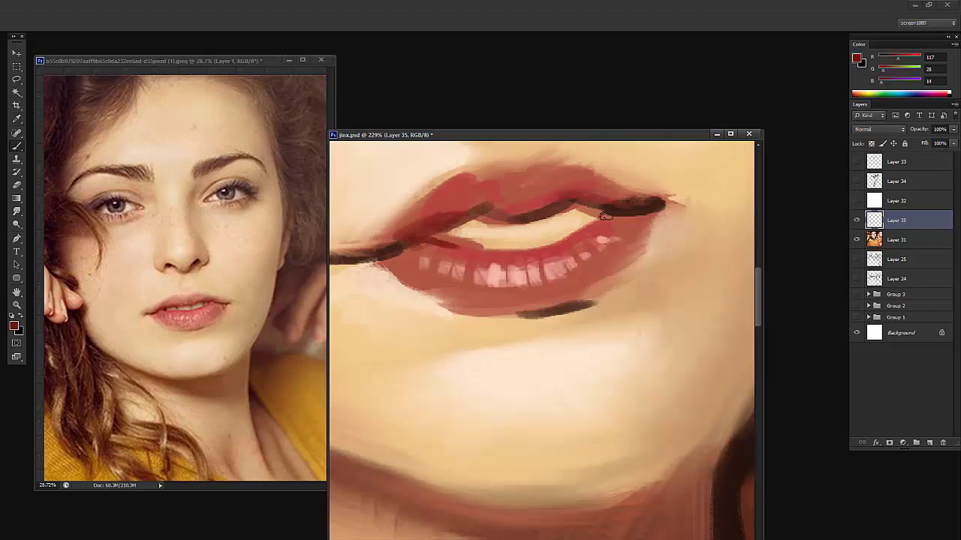
mouse_move(582, 205)
mouse_down()
mouse_move(617, 216)
mouse_move(574, 208)
mouse_move(629, 213)
mouse_move(580, 213)
mouse_move(647, 223)
mouse_move(599, 259)
mouse_move(609, 265)
mouse_move(617, 234)
mouse_move(607, 248)
mouse_move(625, 243)
mouse_move(619, 255)
mouse_move(613, 242)
mouse_move(598, 267)
mouse_up()
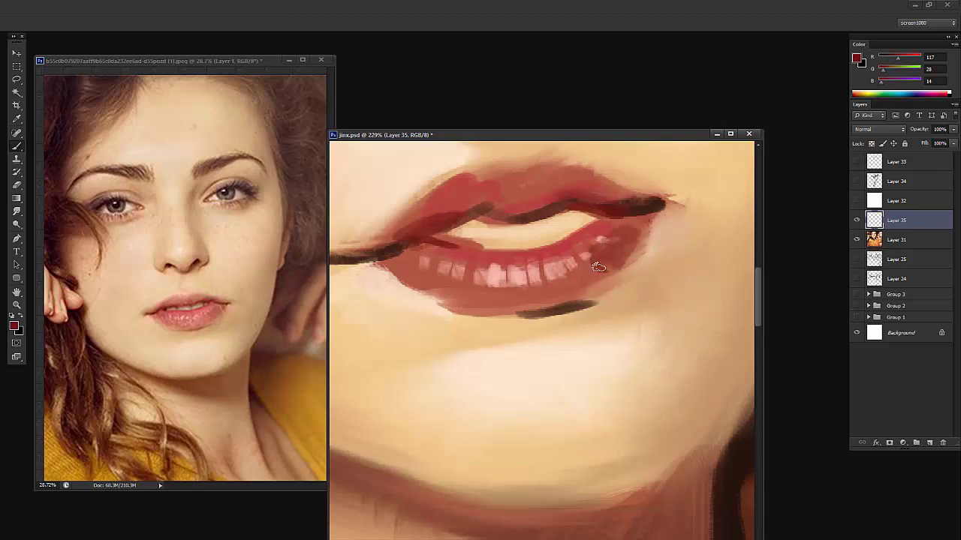
Choose a small round brush at 100% hardness and draw thin dark red crease lines across the lower lip
right_click(486, 278)
click(430, 265)
right_click(563, 262)
drag(582, 287, 572, 287)
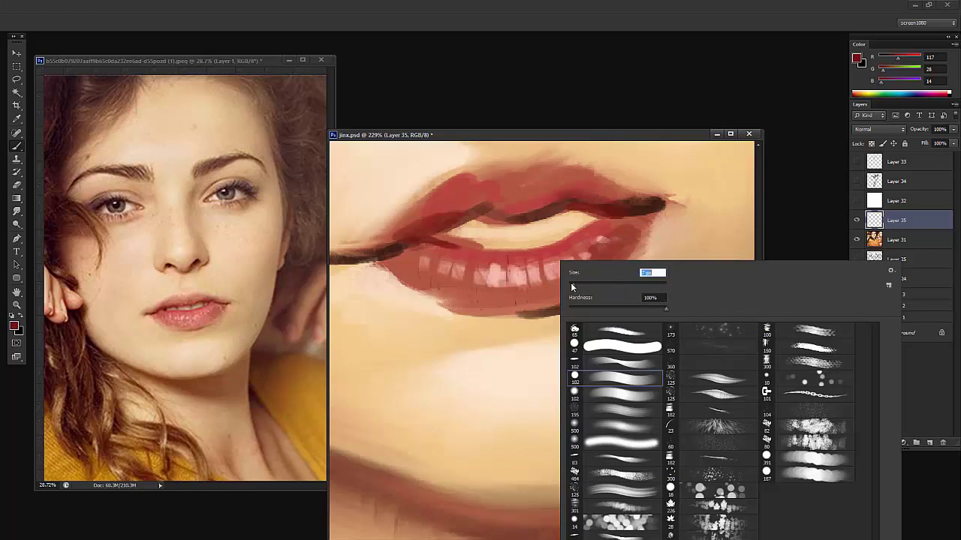
drag(542, 256, 549, 300)
key(ctrl+z)
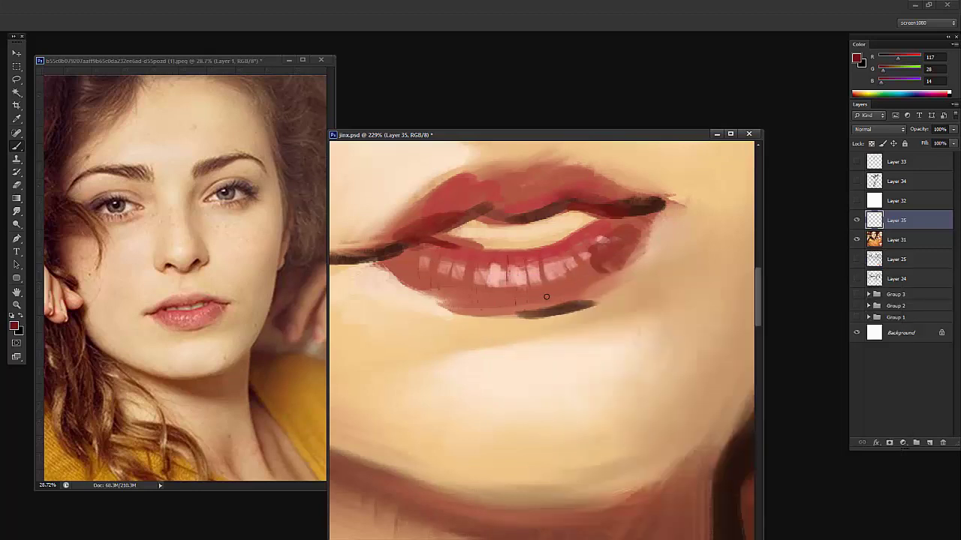
drag(608, 275, 599, 285)
Merge Layer 35 down into Layer 31, undoing a trial blending stroke over the mouth
key(z)
mouse_move(610, 274)
mouse_down()
mouse_move(563, 256)
mouse_move(543, 356)
mouse_up()
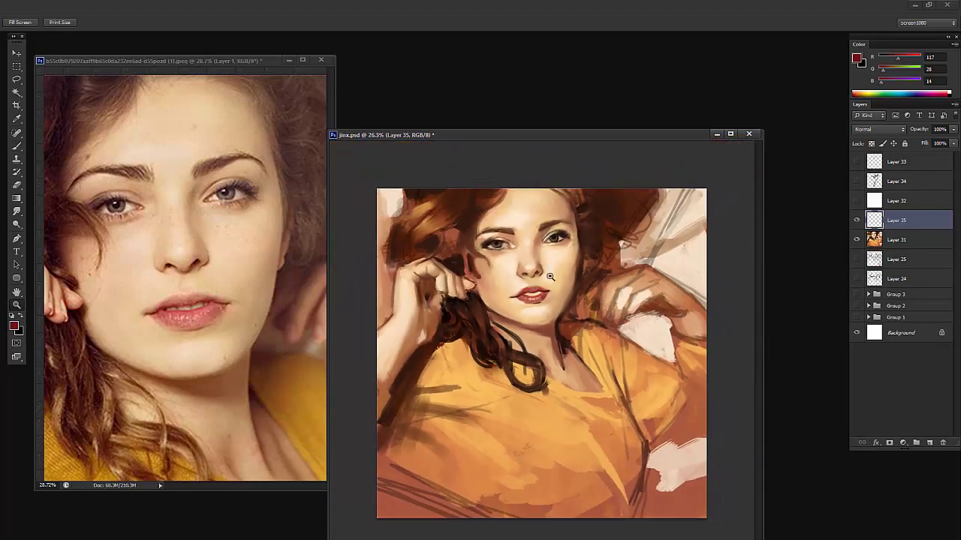
drag(550, 277, 588, 268)
key(b)
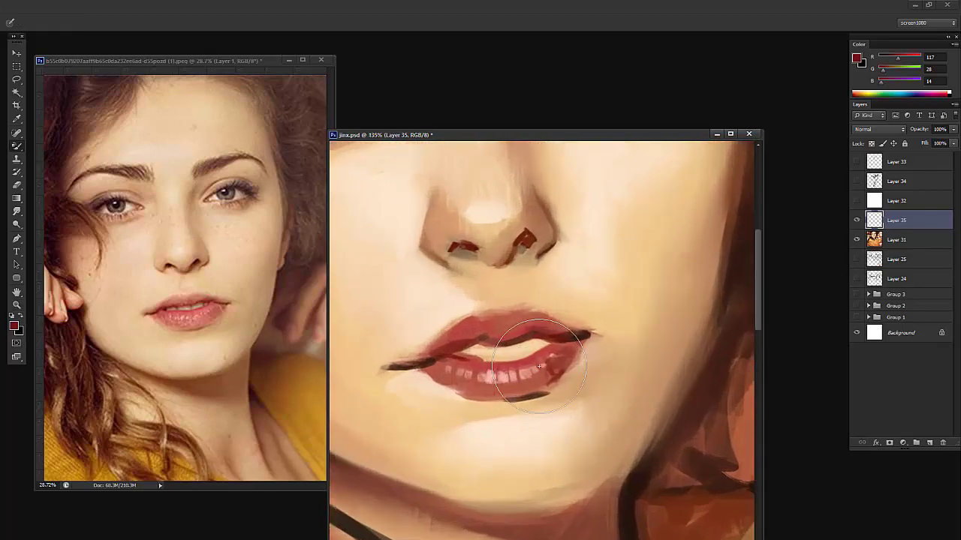
mouse_move(590, 312)
mouse_down()
mouse_move(513, 402)
mouse_move(518, 463)
mouse_up()
key(ctrl+z)
key(ctrl+e)
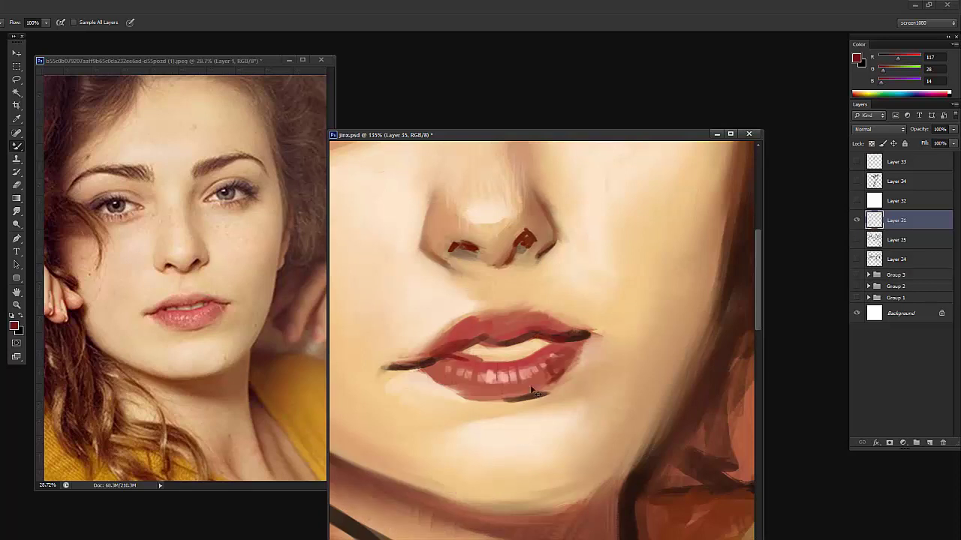
Adjust the Mixer Brush size and blend the shading and highlights on both lips
right_click(547, 368)
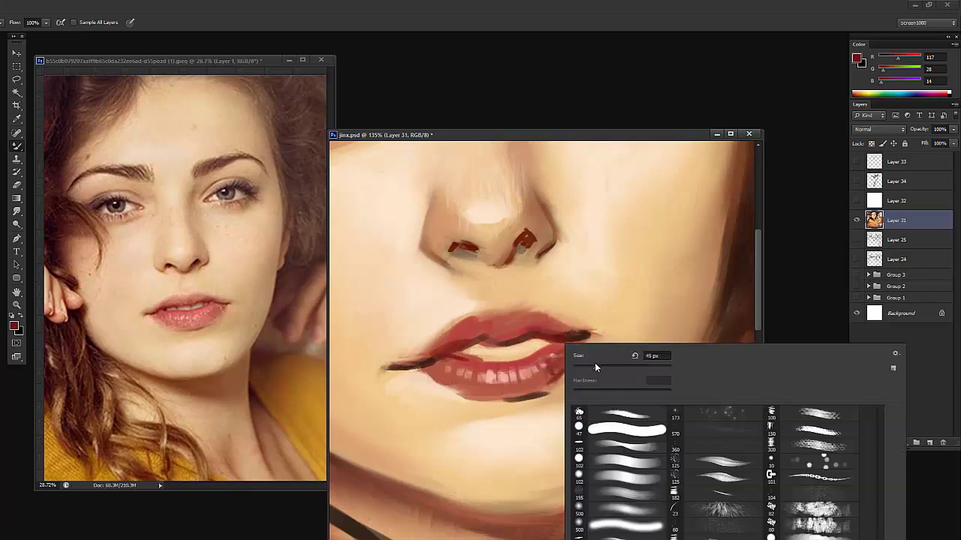
click(547, 370)
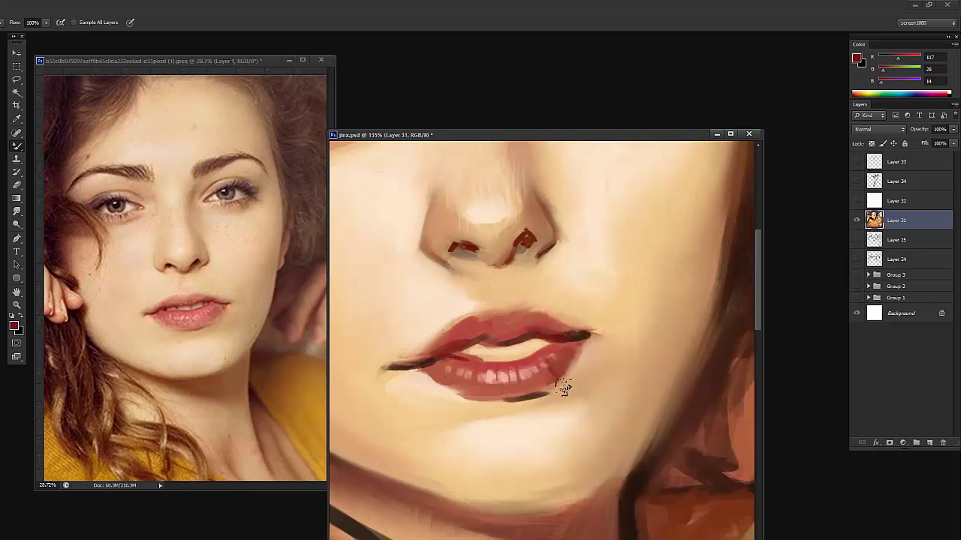
drag(553, 368, 532, 391)
drag(476, 377, 430, 377)
drag(453, 332, 529, 334)
drag(547, 367, 548, 356)
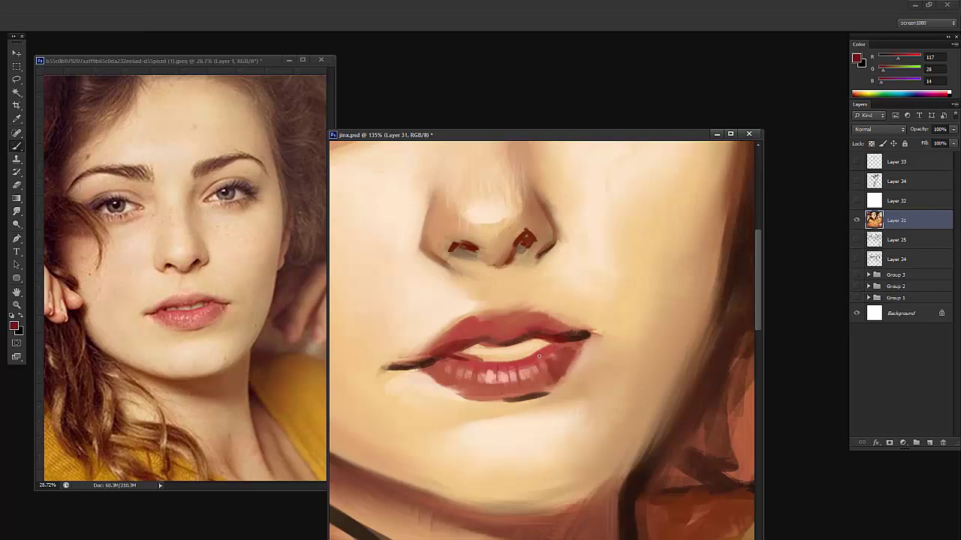
Sample a dark red from the lips and paint the lower lip's inner edge below the teeth on a new layer
alt+click(538, 360)
alt+click(467, 350)
key(ctrl+shift+alt+n)
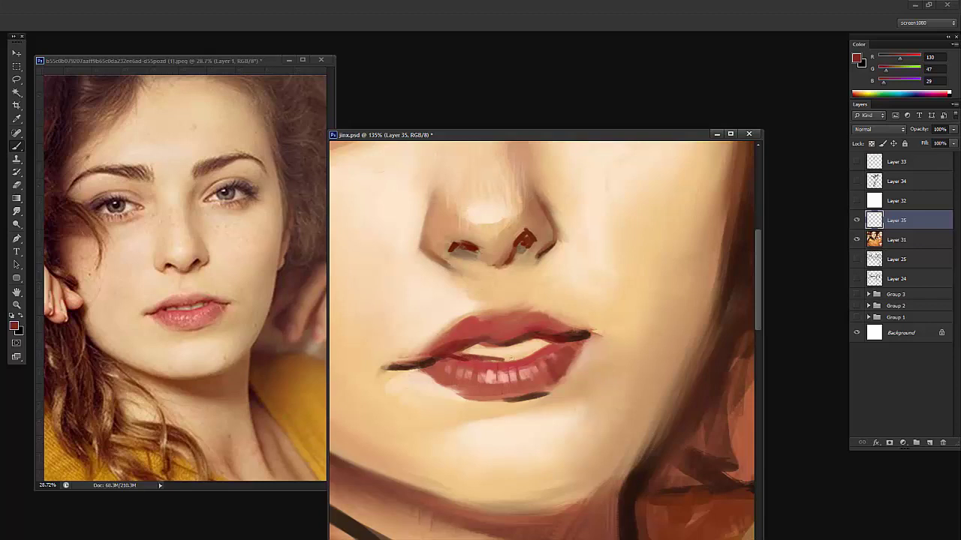
drag(511, 359, 517, 361)
Flip the canvas horizontally and examine the eyes and eyebrows in the mirrored portrait
key(z)
key(ctrl+0)
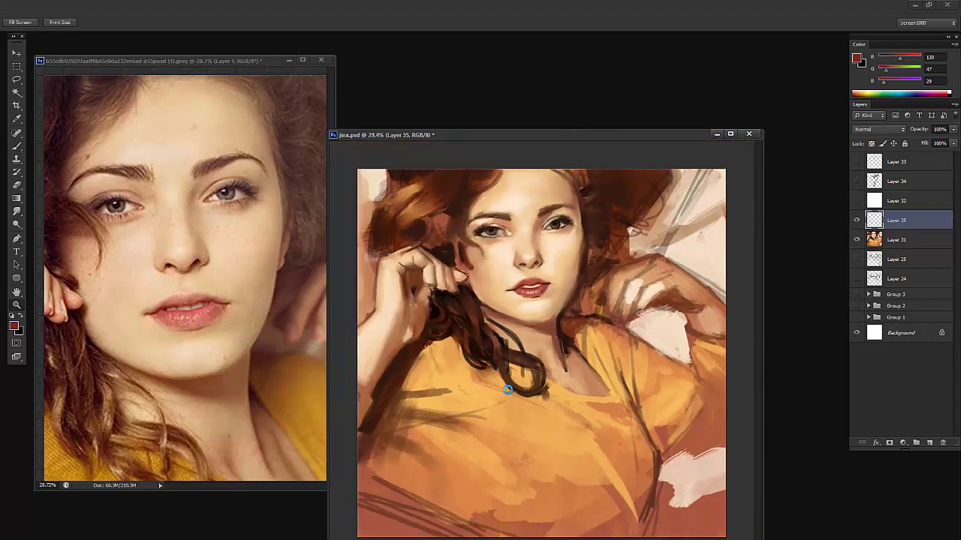
key(ctrl+shift+h)
drag(577, 189, 605, 187)
key(b)
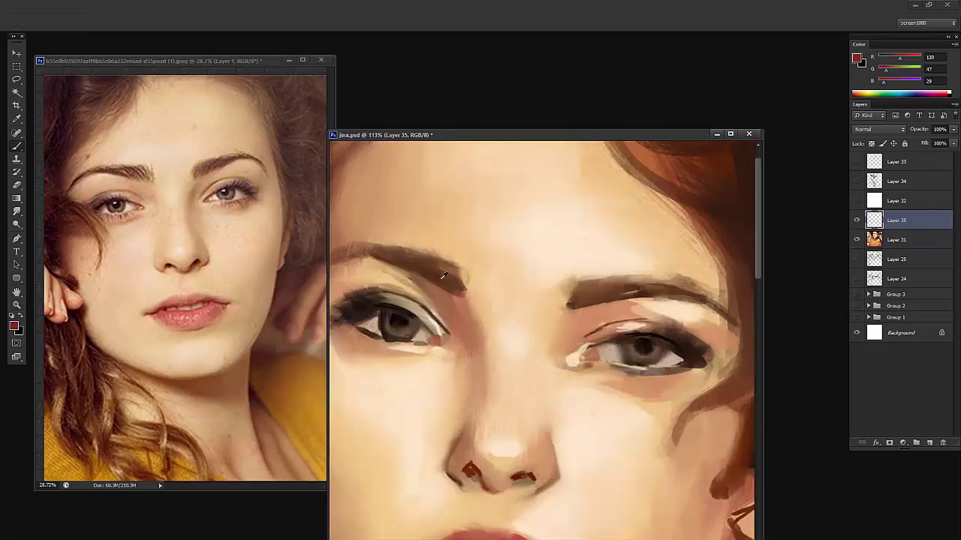
Sample a very dark brown, R 39, G 24, B 15, and darken the inner ends of the eyebrows
alt+click(445, 276)
alt+click(655, 335)
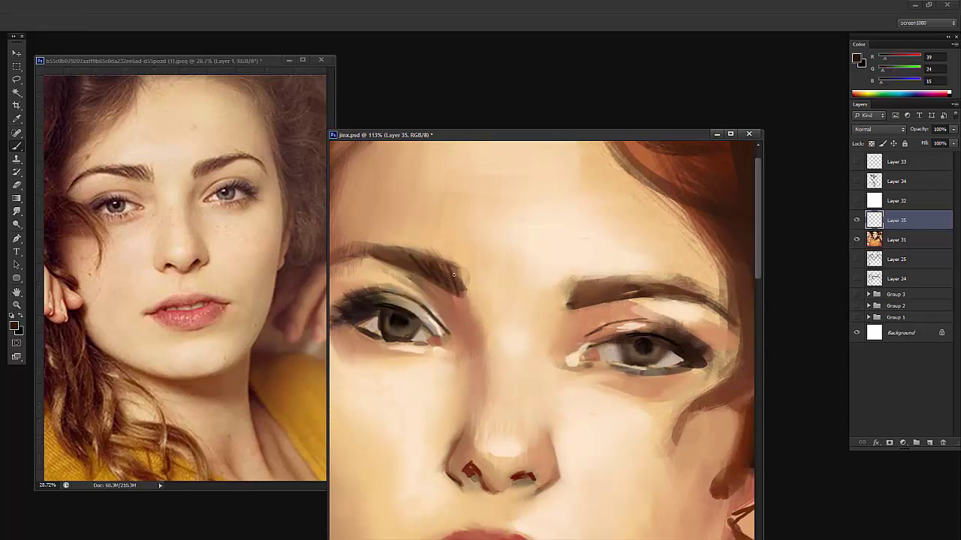
drag(585, 301, 599, 299)
Flip the canvas horizontally back to its original orientation
key(z)
drag(676, 289, 642, 304)
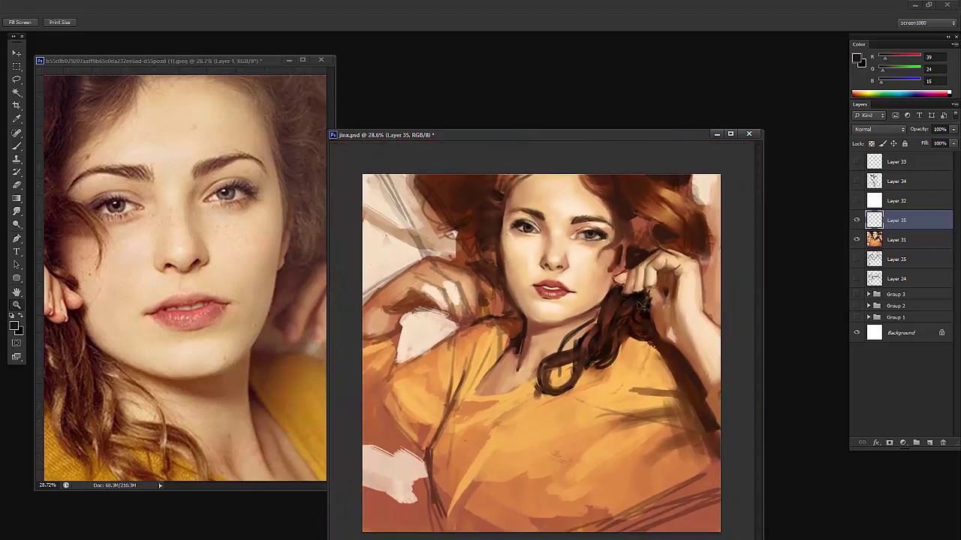
key(ctrl+shift+h)
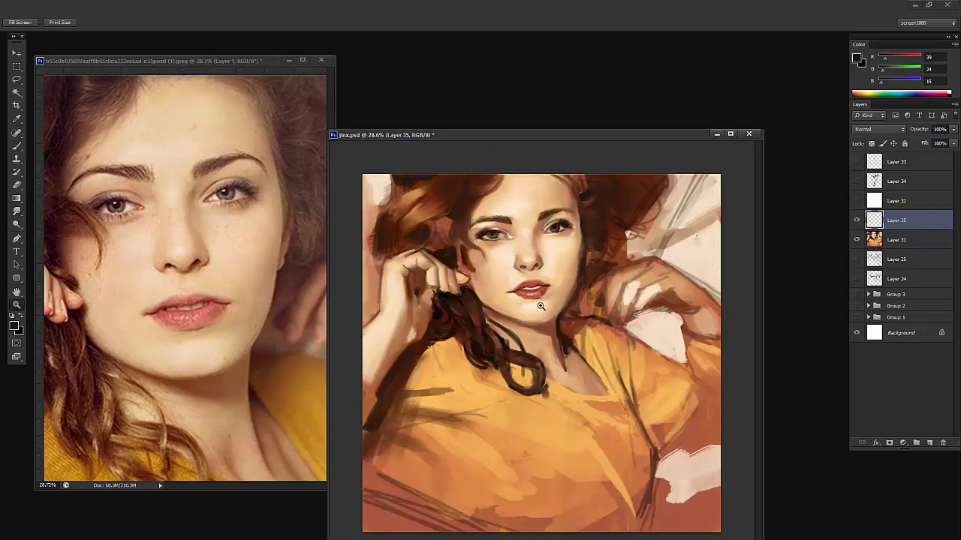
Sample a reddish brown, R 135, G 61, B 32, and warm the shadows inside the nostrils
mouse_move(541, 306)
mouse_down()
mouse_move(568, 311)
mouse_move(572, 286)
mouse_up()
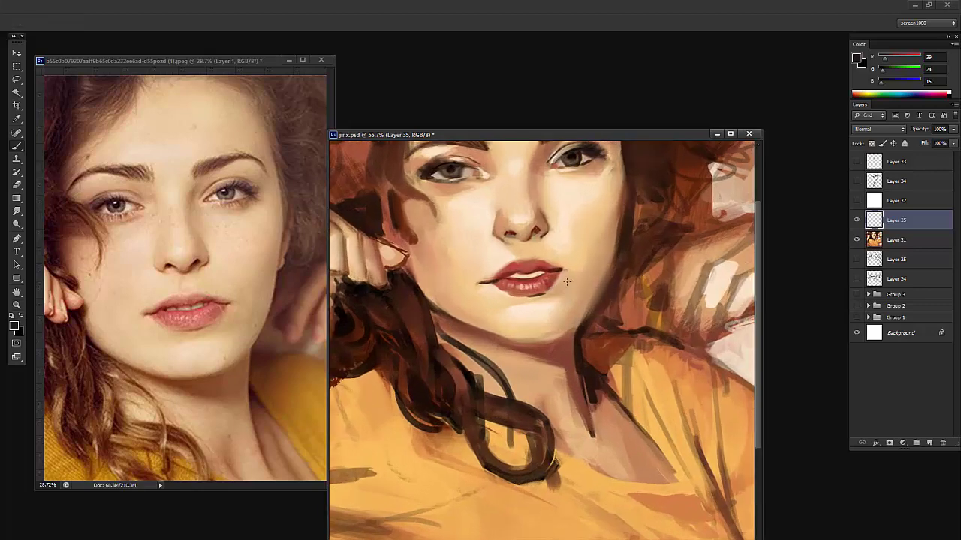
key(z)
drag(551, 211, 589, 218)
alt+click(530, 263)
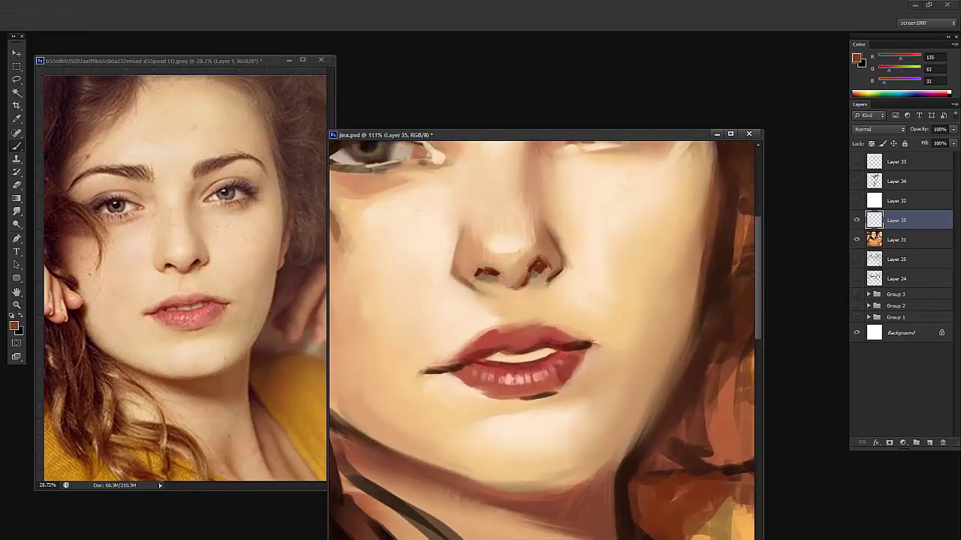
mouse_move(589, 263)
mouse_down()
mouse_move(551, 285)
mouse_move(563, 283)
mouse_move(557, 278)
mouse_move(571, 293)
mouse_up()
Choose a light pink, R 226, G 143, B 117, and dab highlights onto the lower lip with a textured brush on a new layer
key(b)
right_click(542, 282)
click(582, 426)
alt+click(534, 271)
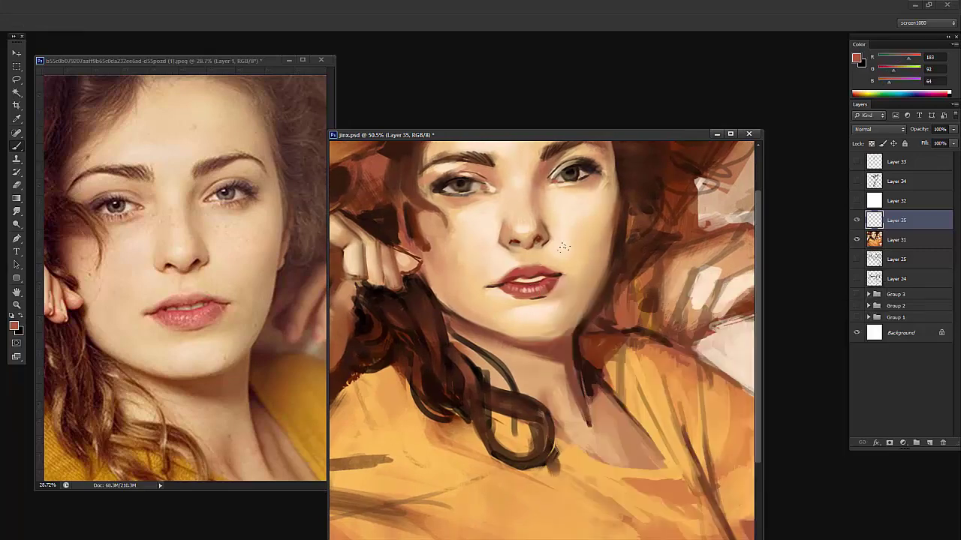
click(856, 57)
click(609, 355)
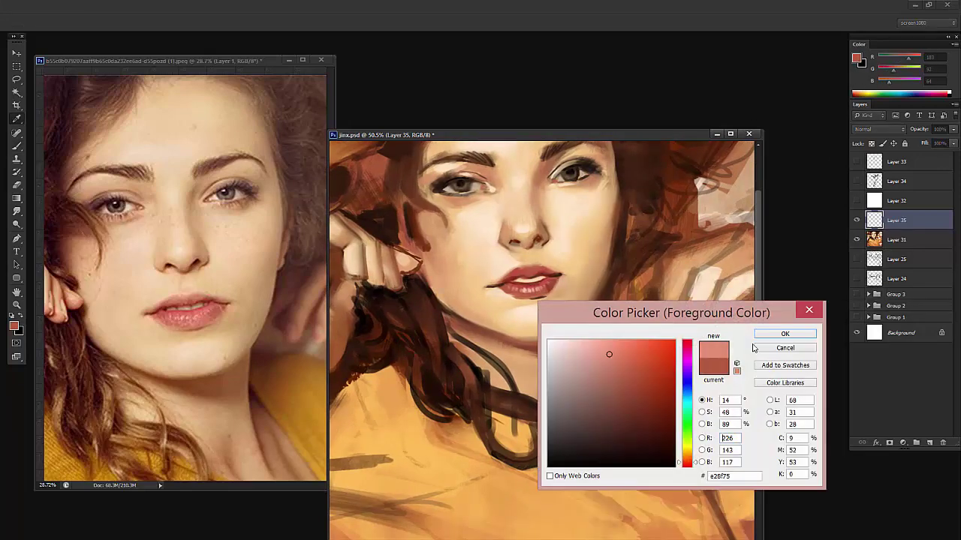
click(784, 334)
key(ctrl+shift+alt+n)
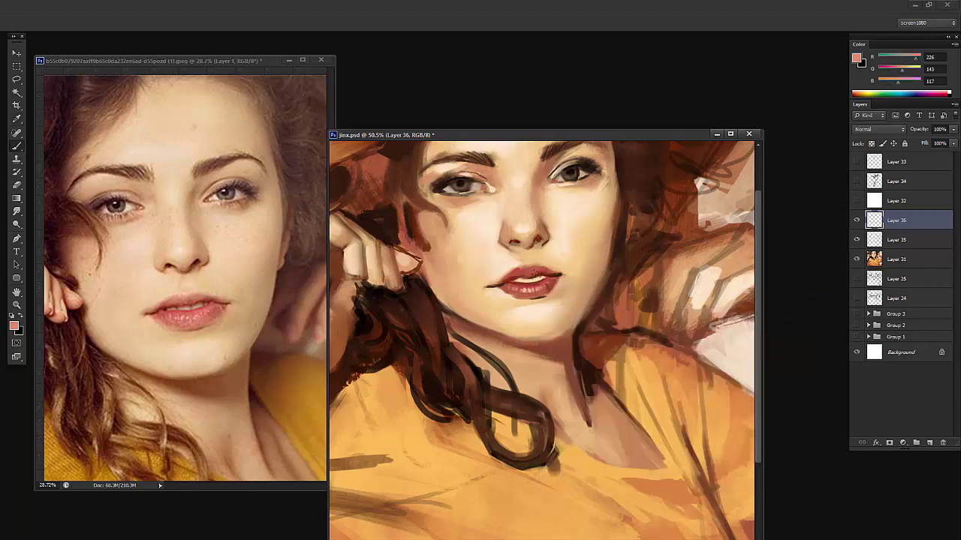
right_click(542, 265)
click(571, 292)
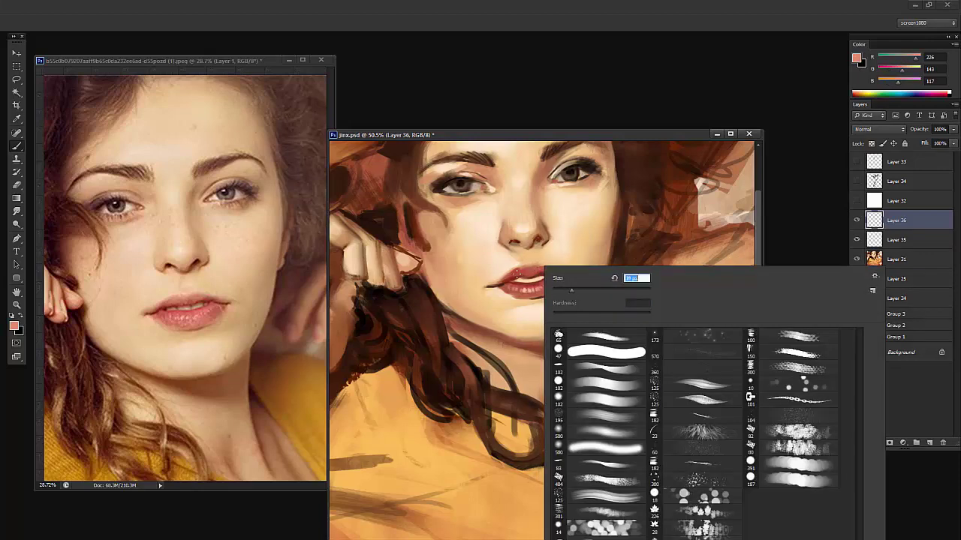
click(513, 272)
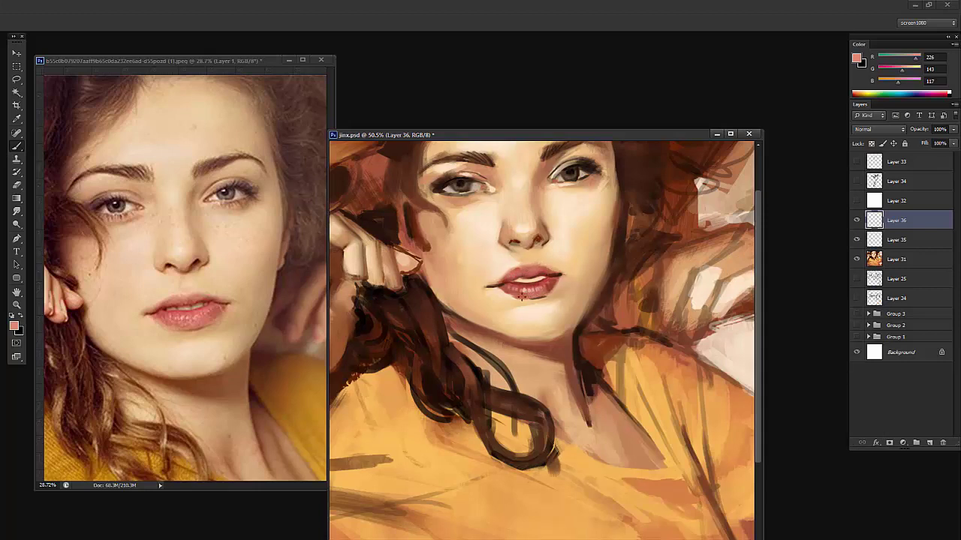
drag(549, 315, 520, 324)
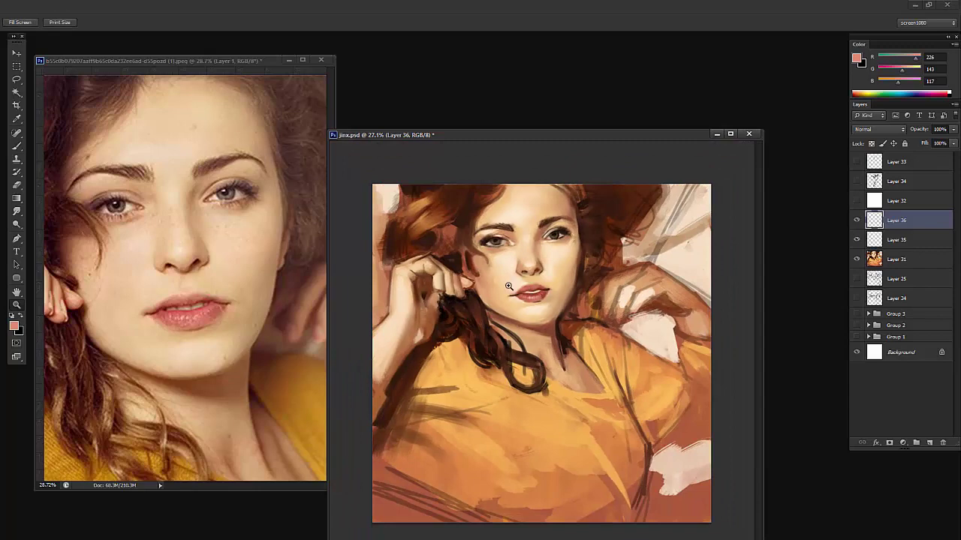
Touch up the lips with a sampled red, R 158, G 68, B 45, and merge the two upper paint layers into Layer 31
mouse_move(509, 287)
mouse_down()
mouse_move(565, 300)
mouse_move(539, 293)
mouse_up()
alt+click(532, 293)
alt+click(553, 293)
right_click(572, 284)
click(595, 306)
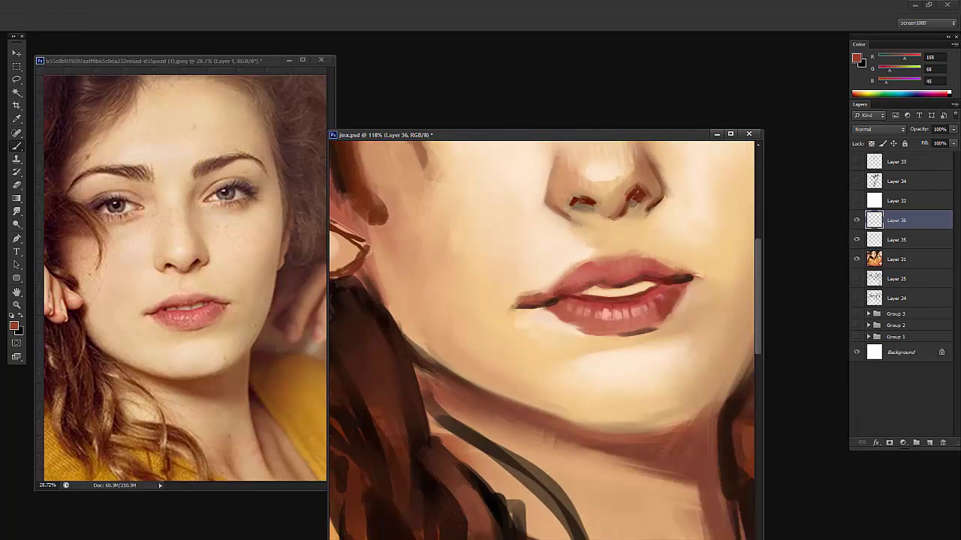
key(ctrl+e)
key(ctrl+e)
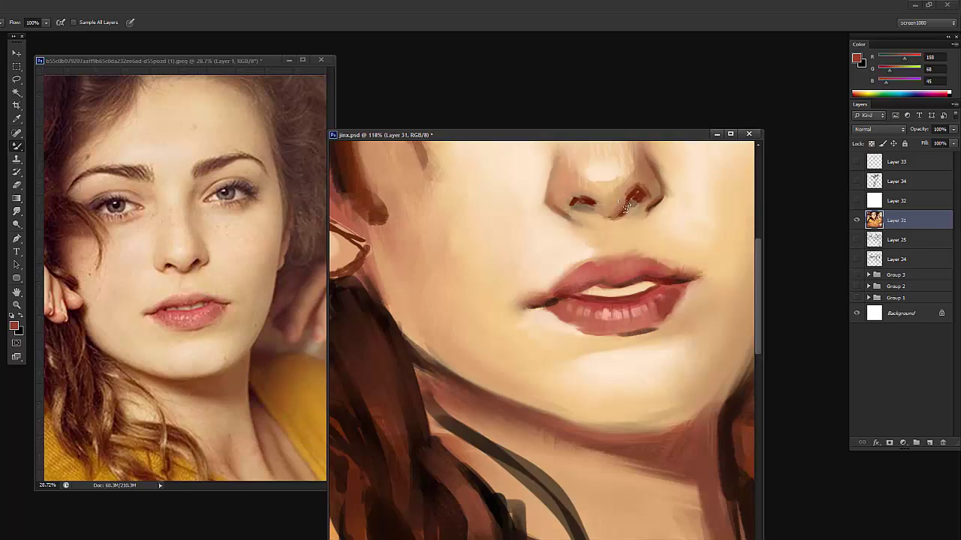
Choose a small brush, sample a dark red-brown, R 116, G 39, B 10, and darken the underside of the nose tip
right_click(624, 199)
key(Escape)
alt+click(631, 198)
right_click(632, 201)
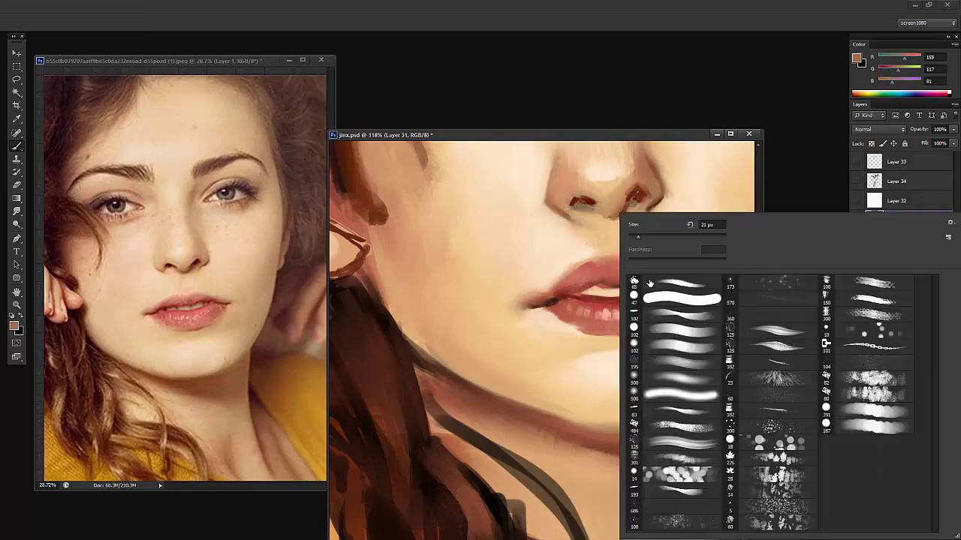
click(647, 282)
click(637, 236)
key(Escape)
alt+click(632, 189)
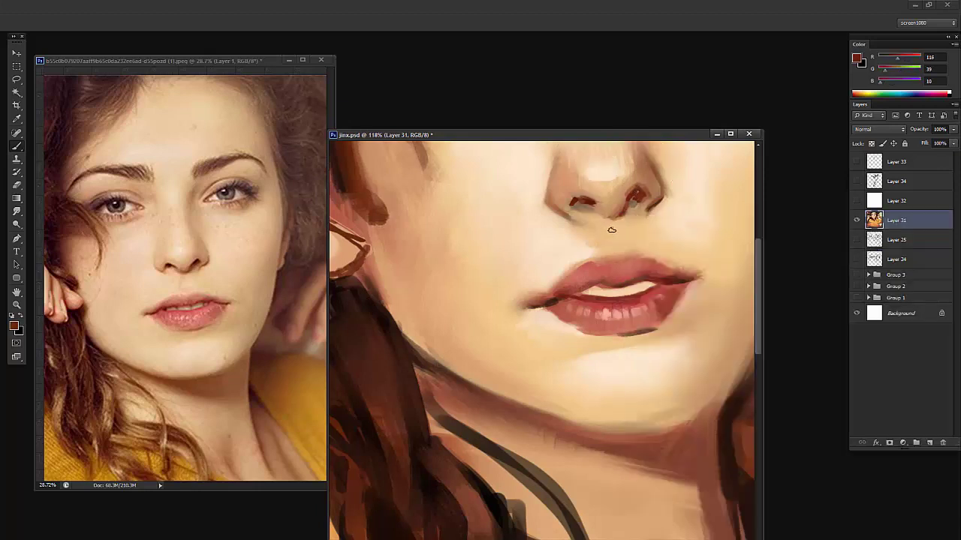
mouse_move(604, 225)
mouse_down()
mouse_move(632, 215)
mouse_move(602, 222)
mouse_move(618, 219)
mouse_move(601, 240)
mouse_move(554, 249)
mouse_move(579, 251)
mouse_move(572, 233)
mouse_up()
Blend the shadows inside both nostrils with the Mixer Brush
key(shift+b)
key(shift+b)
key(shift+b)
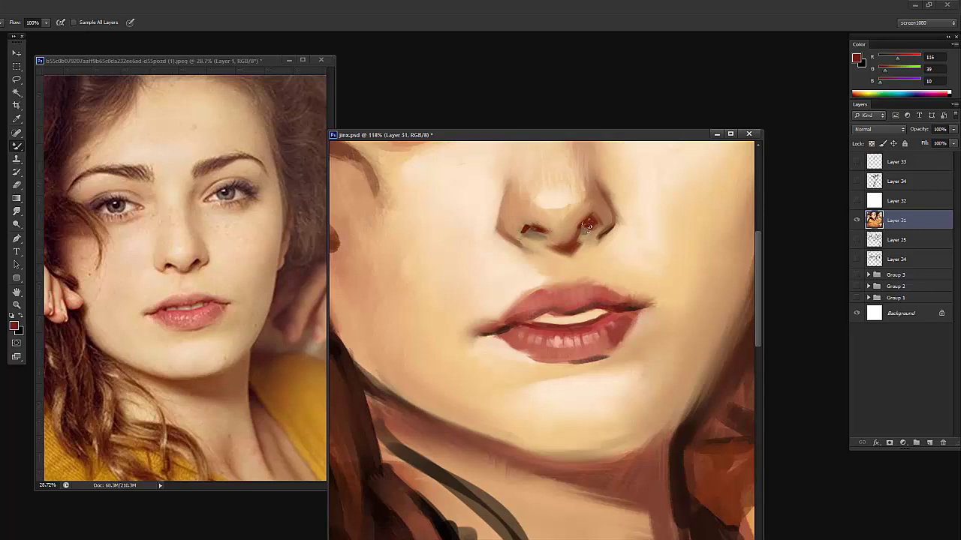
drag(587, 227, 592, 223)
drag(529, 230, 535, 235)
Sample a pale cream, R 251, G 222, B 185, and paint and blend highlights between the nose and the upper lip
alt+click(525, 261)
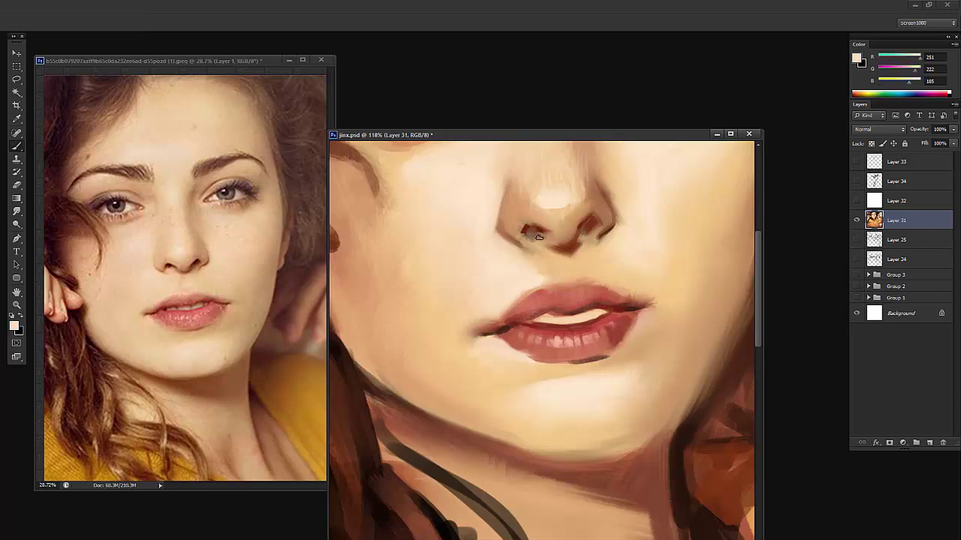
mouse_move(536, 246)
mouse_down()
mouse_move(547, 275)
mouse_move(585, 269)
mouse_move(581, 252)
mouse_move(575, 272)
mouse_move(541, 264)
mouse_move(582, 282)
mouse_move(557, 282)
mouse_up()
key(z)
drag(600, 253, 534, 301)
drag(597, 235, 631, 238)
key(b)
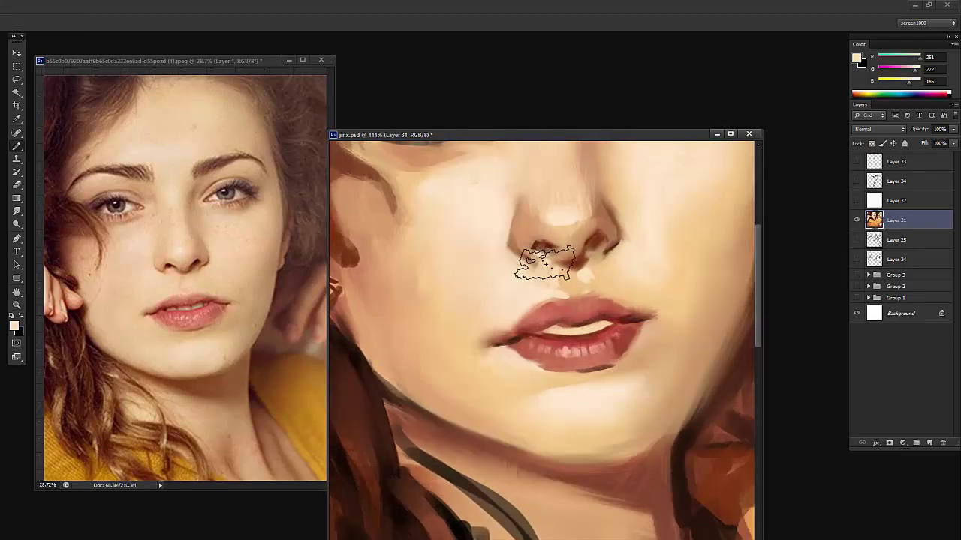
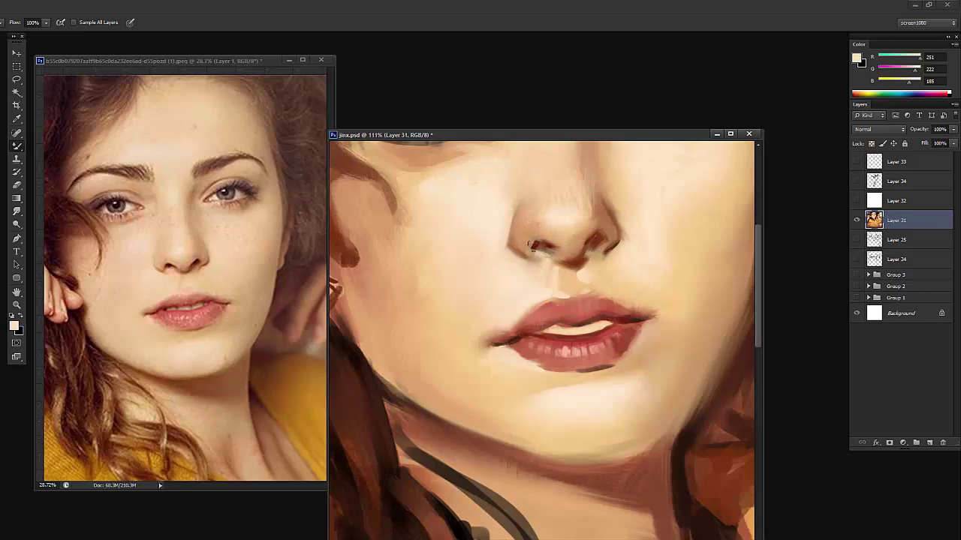
scroll(538, 233, up, 3)
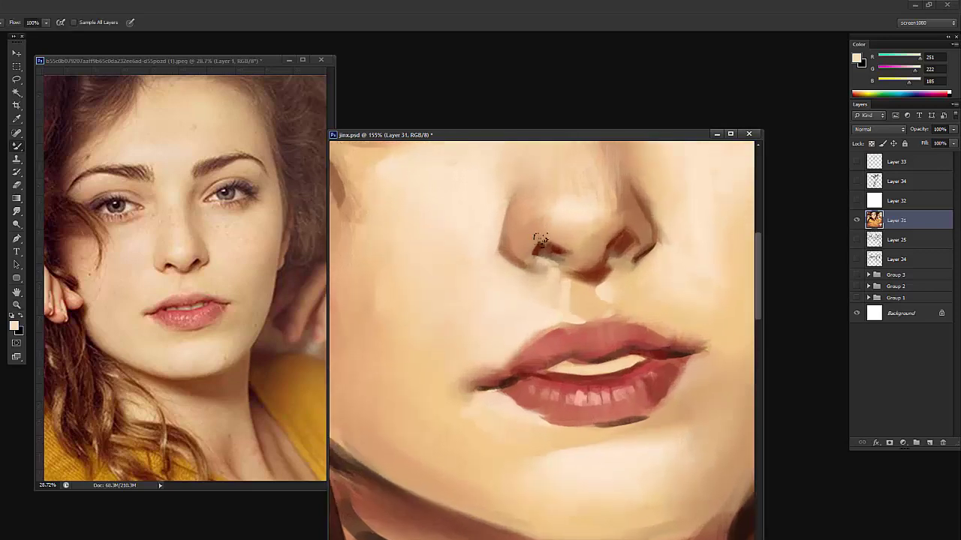
Try to darken the outer edge of the left nostril on a new layer with dark red-brown, R 113, G 36, B 6
alt+click(534, 252)
key(ctrl+shift+alt+n)
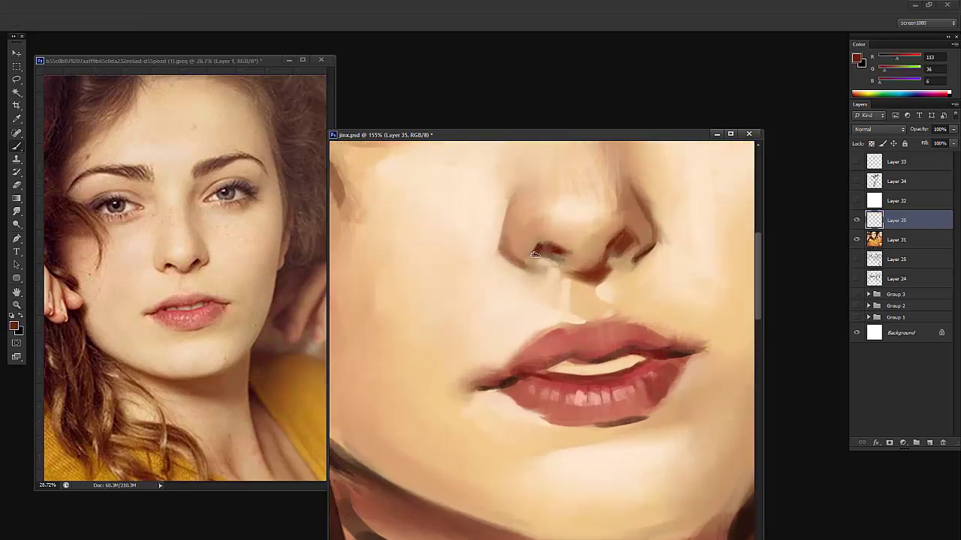
drag(533, 247, 518, 258)
key(shift+b)
key(shift+b)
key(shift+b)
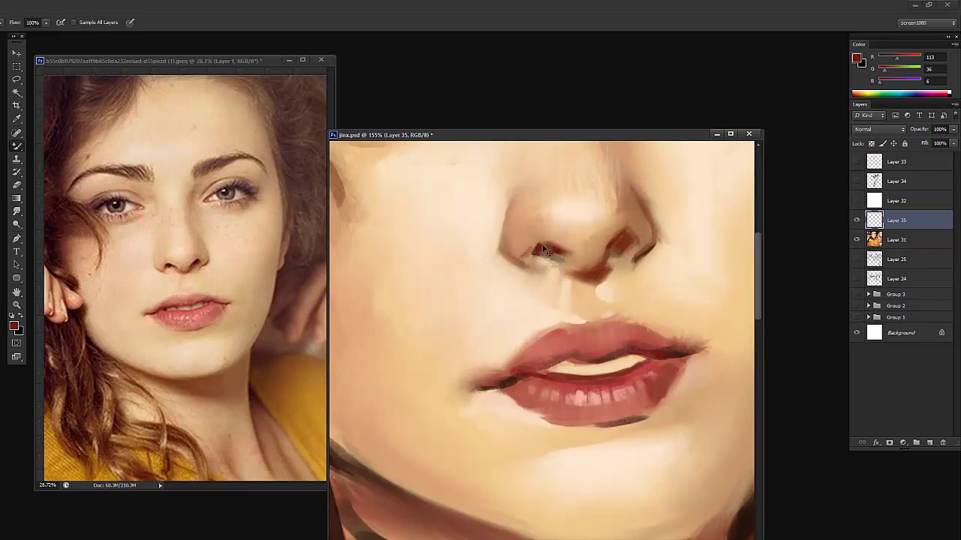
key(Delete)
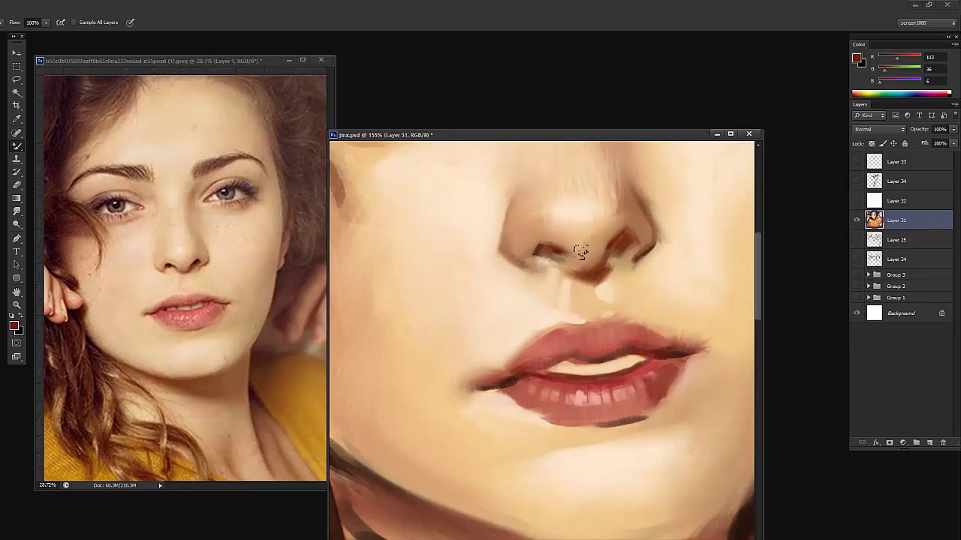
Set the paint color to a very dark brown, R 56, G 17, B 4, and fill the deepest shadows of both nostrils
drag(616, 245, 536, 225)
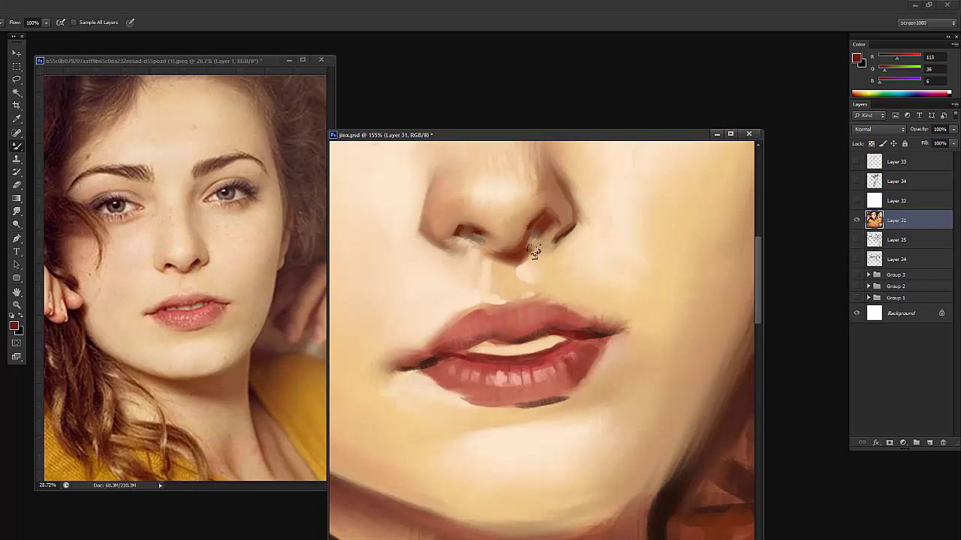
key(shift+b)
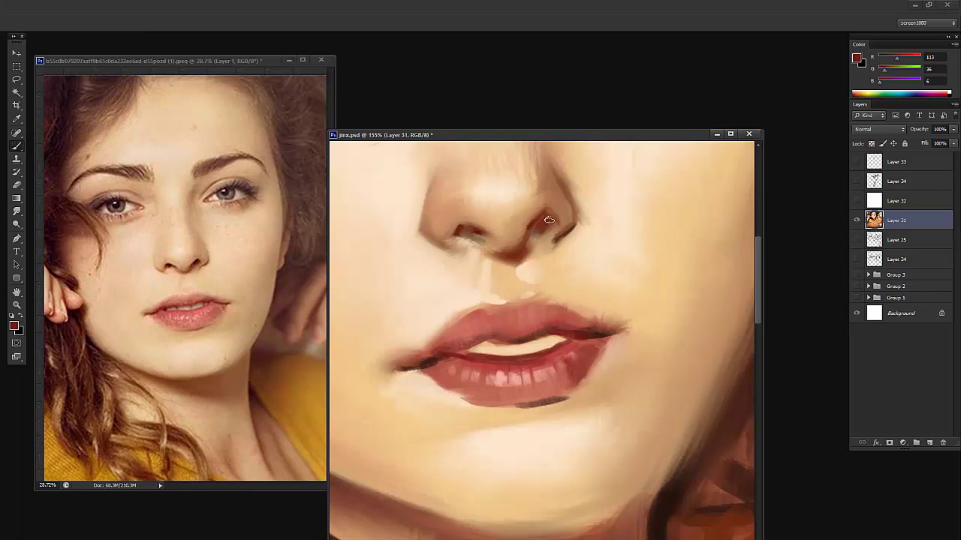
alt+click(533, 222)
click(857, 60)
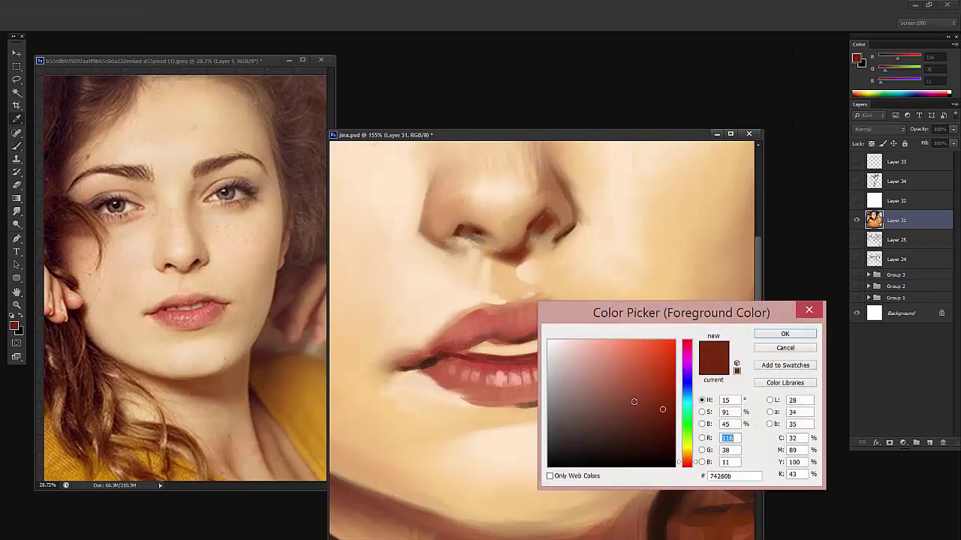
click(666, 439)
click(786, 337)
mouse_move(544, 216)
mouse_down()
mouse_move(576, 211)
mouse_move(524, 229)
mouse_move(540, 214)
mouse_move(530, 234)
mouse_up()
right_click(581, 217)
click(588, 241)
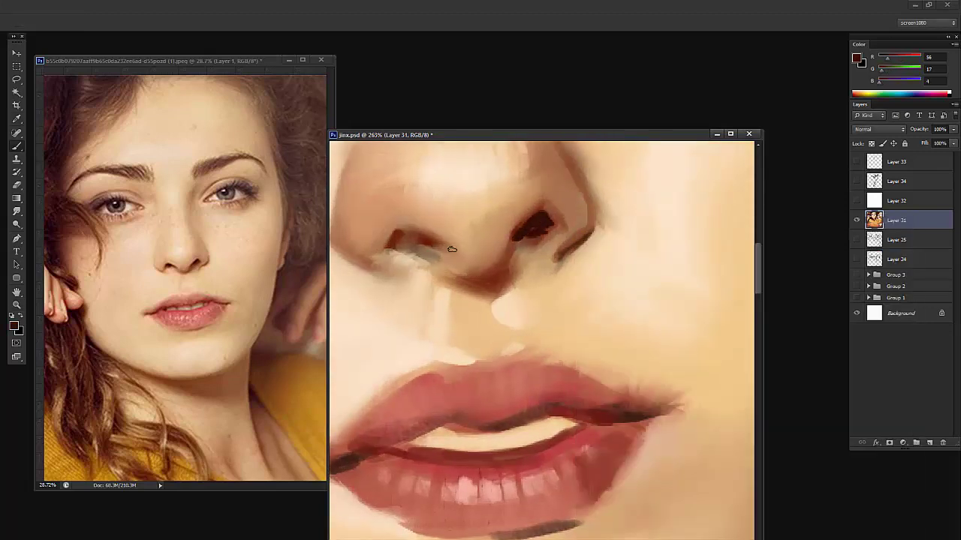
mouse_move(398, 241)
mouse_down()
mouse_move(420, 238)
mouse_move(411, 233)
mouse_move(423, 240)
mouse_move(385, 281)
mouse_up()
Reduce the Mixer Brush size and smooth the transitions around the mouth and chin
key(z)
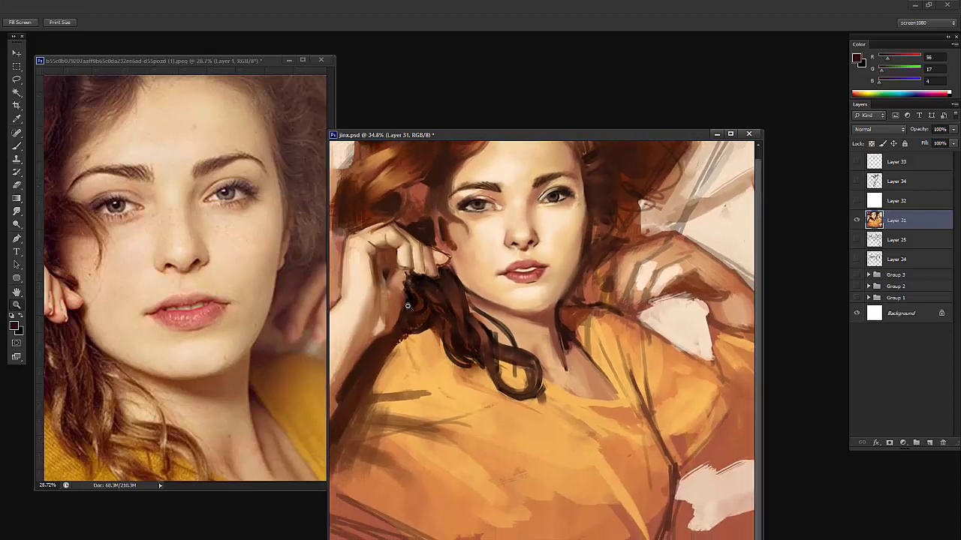
drag(517, 220, 547, 200)
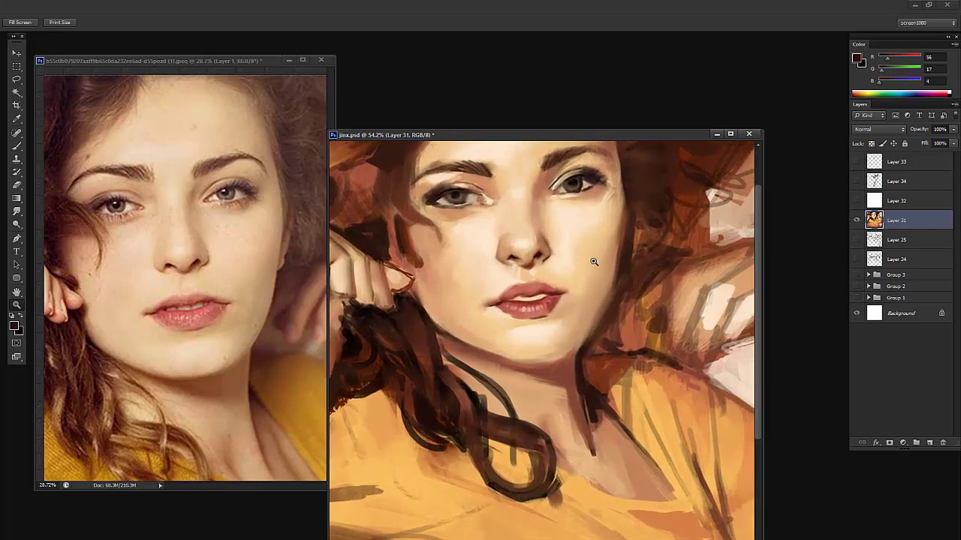
drag(594, 264, 580, 268)
key(b)
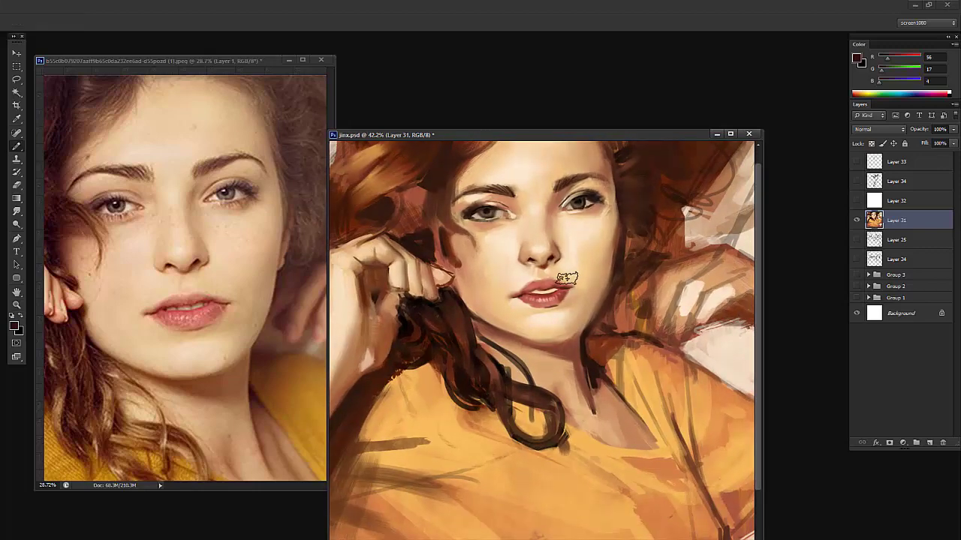
right_click(569, 272)
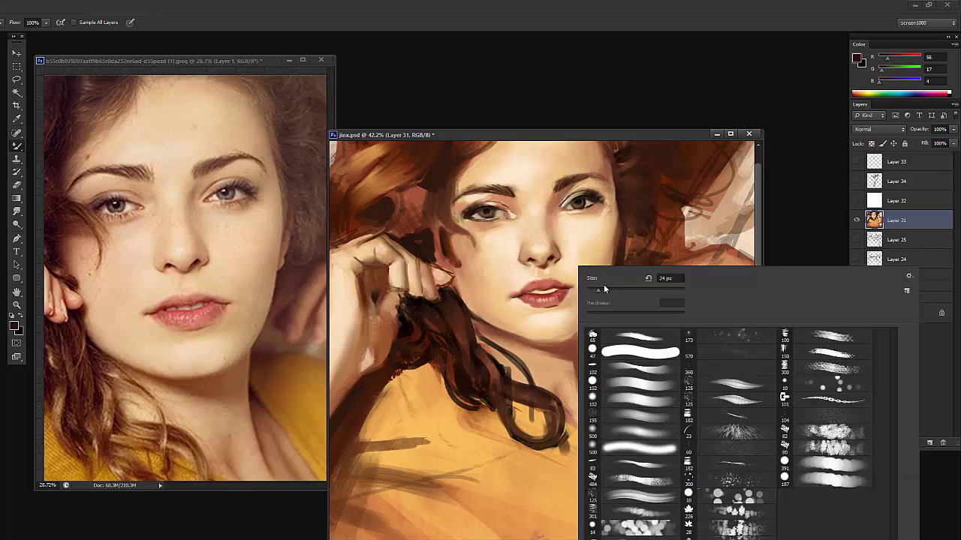
drag(603, 287, 593, 287)
click(556, 279)
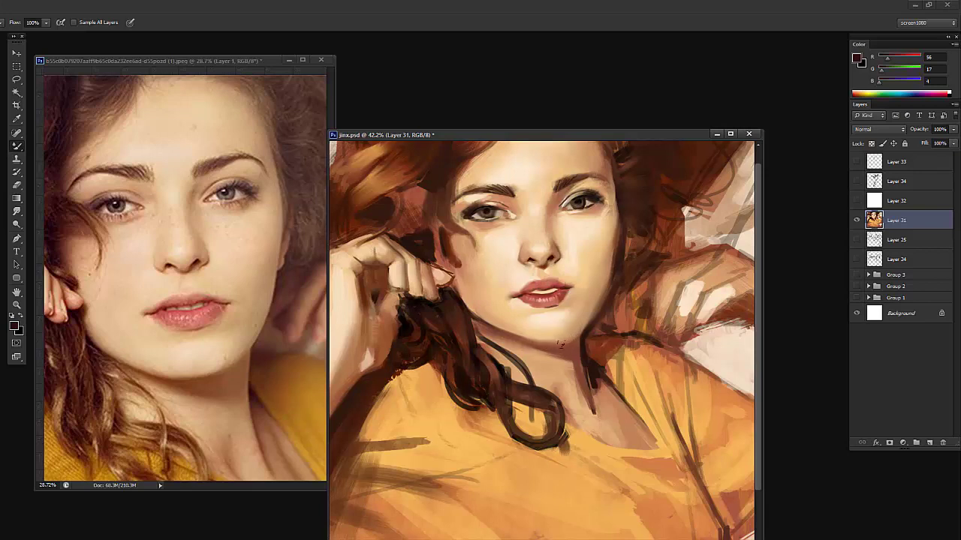
Flip the canvas horizontally and duplicate the main painting layer
drag(617, 367, 579, 379)
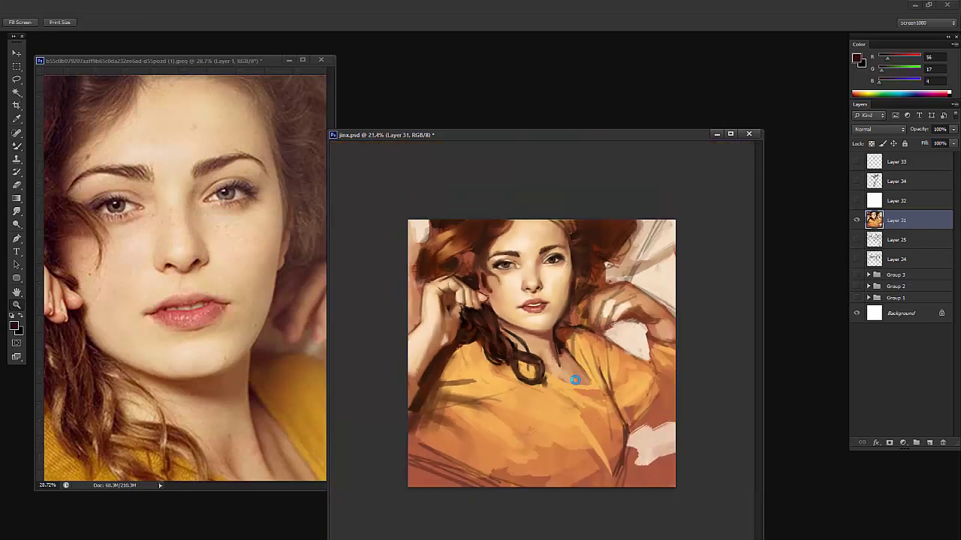
key(ctrl+shift+h)
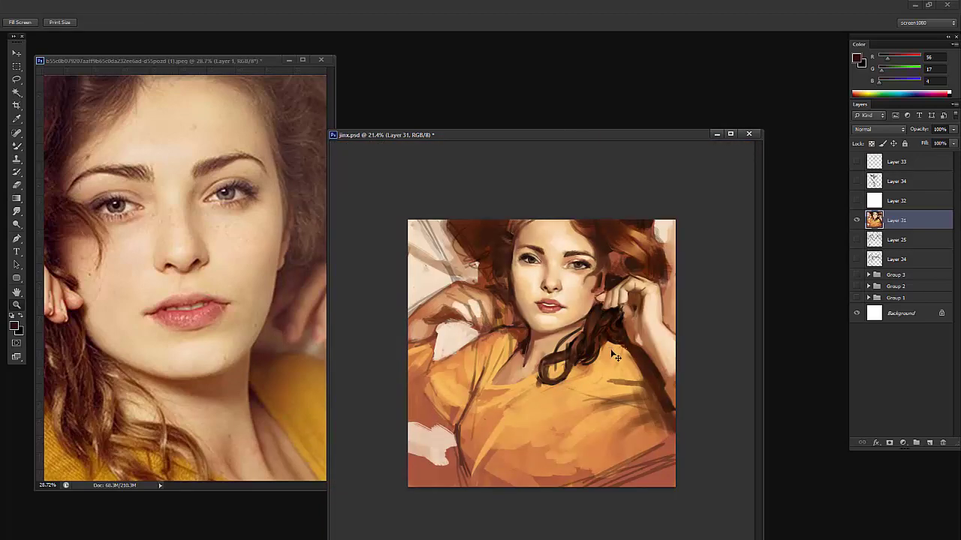
key(ctrl+j)
Nudge the jaw below the mouth upward with Liquify at brush size 600, and flip the canvas back to its original orientation
key(ctrl+shift+x)
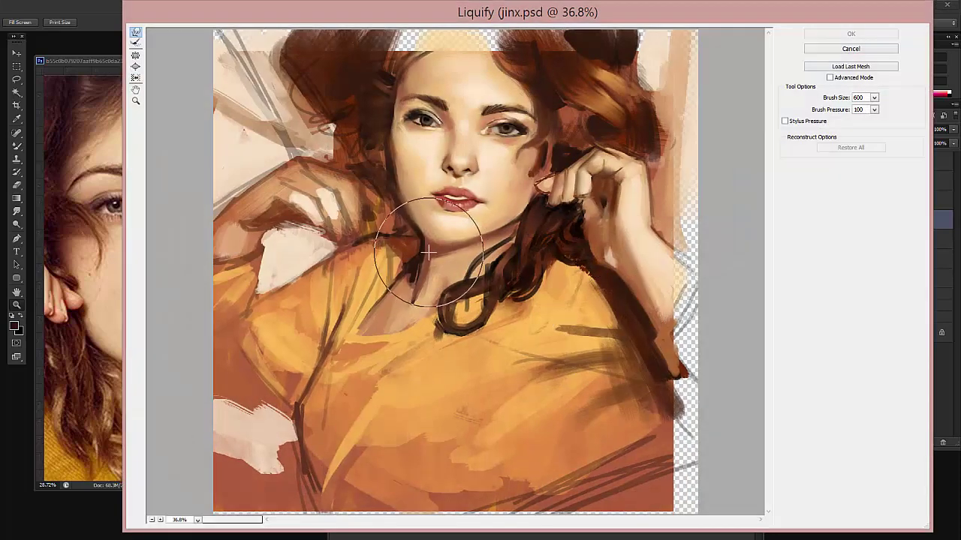
mouse_move(429, 249)
mouse_down()
mouse_move(442, 236)
mouse_move(432, 242)
mouse_up()
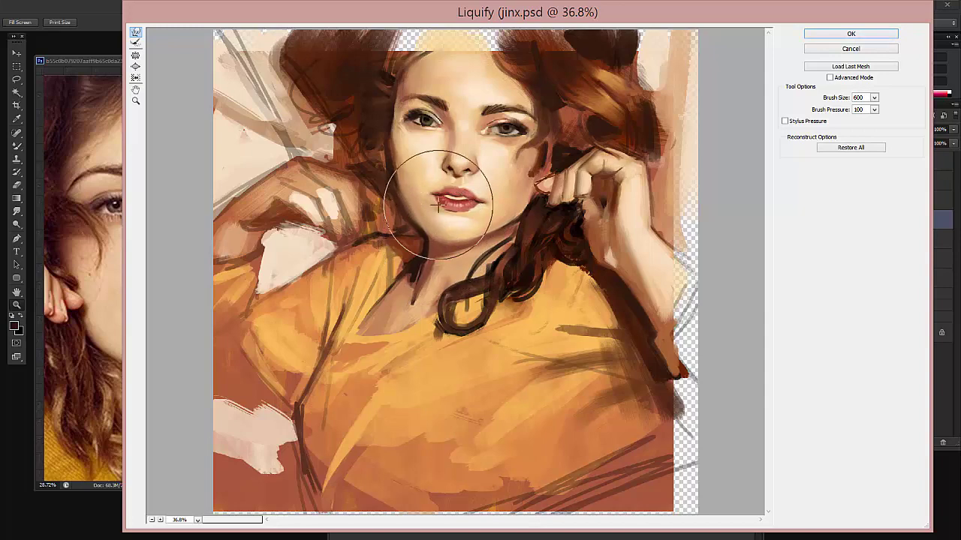
key(Return)
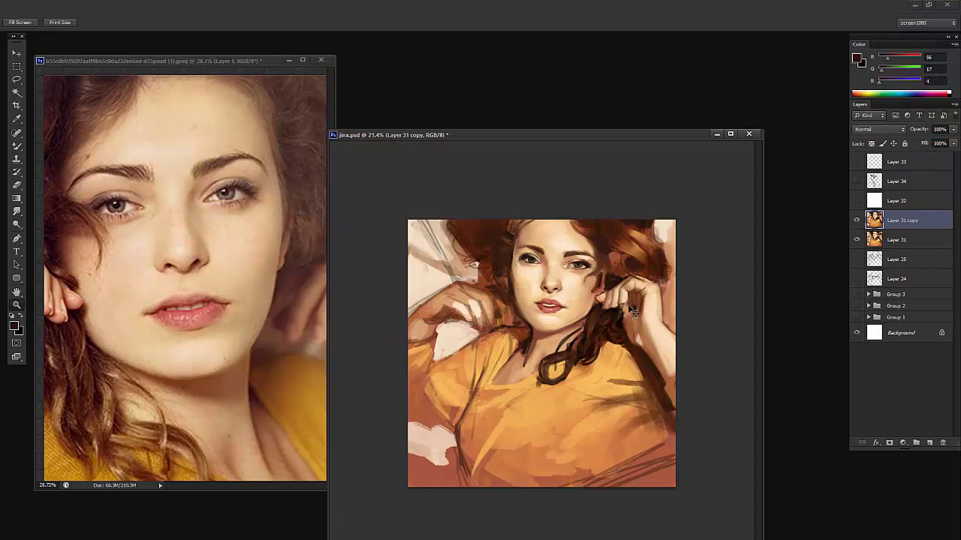
key(ctrl+shift+h)
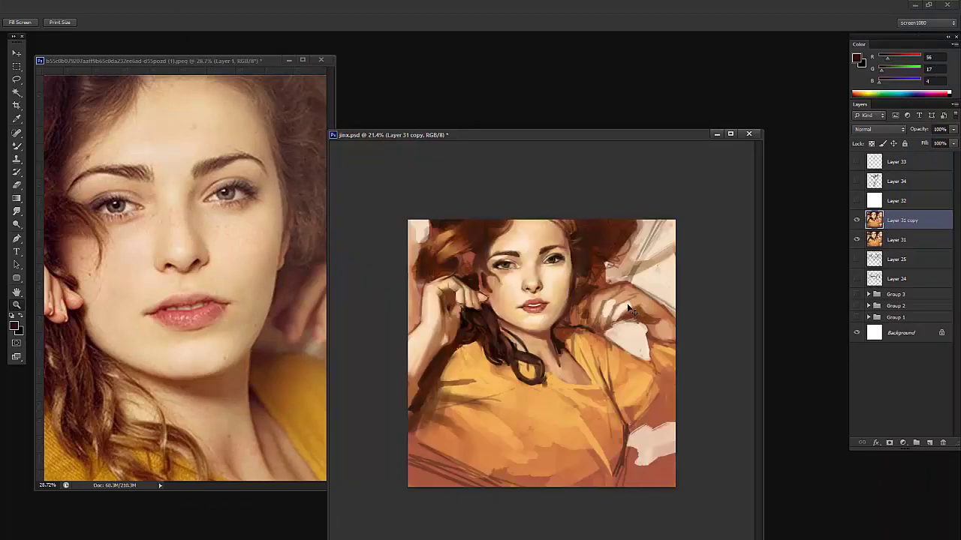
Extend and darken the outer tail of the eyebrow on the viewer's right with browns sampled from the brow
drag(559, 227, 617, 216)
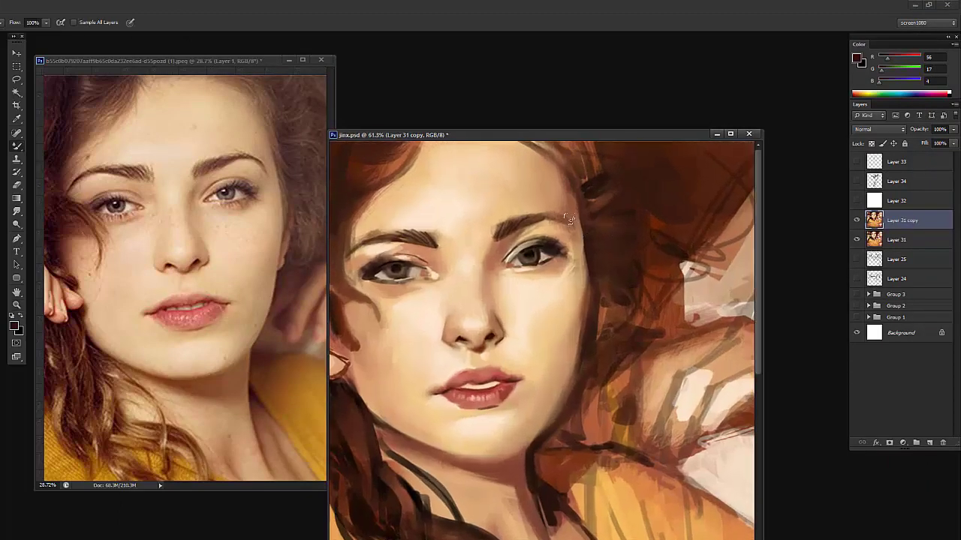
alt+click(524, 217)
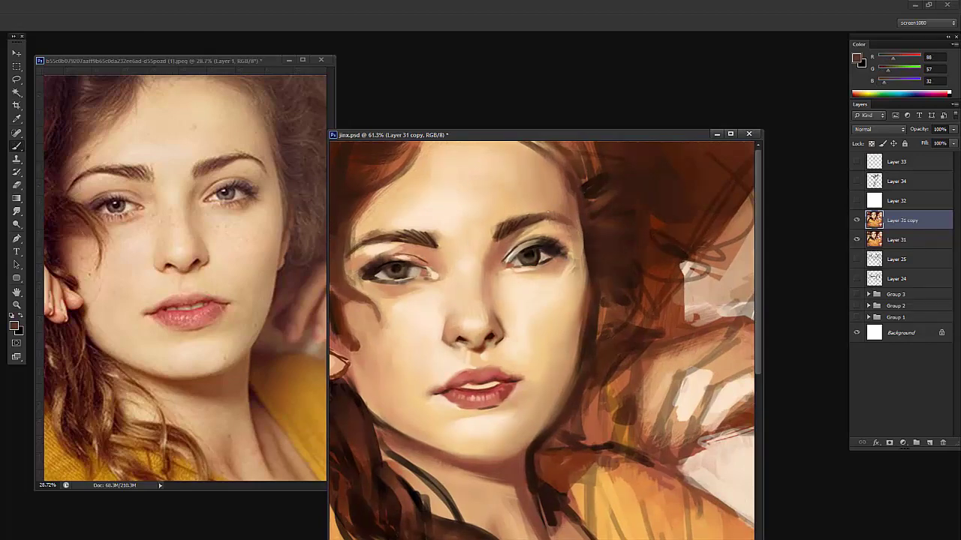
alt+click(558, 214)
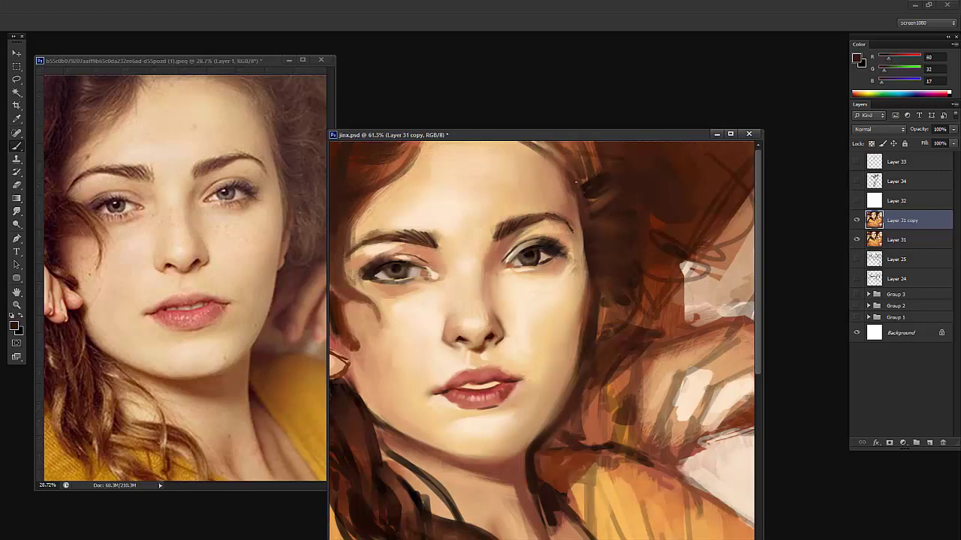
Choose the speckled 195 brush preset and paint sampled skin tones, including R 247, G 210, B 163, on the forehead and around the brows
scroll(562, 187, down, 3)
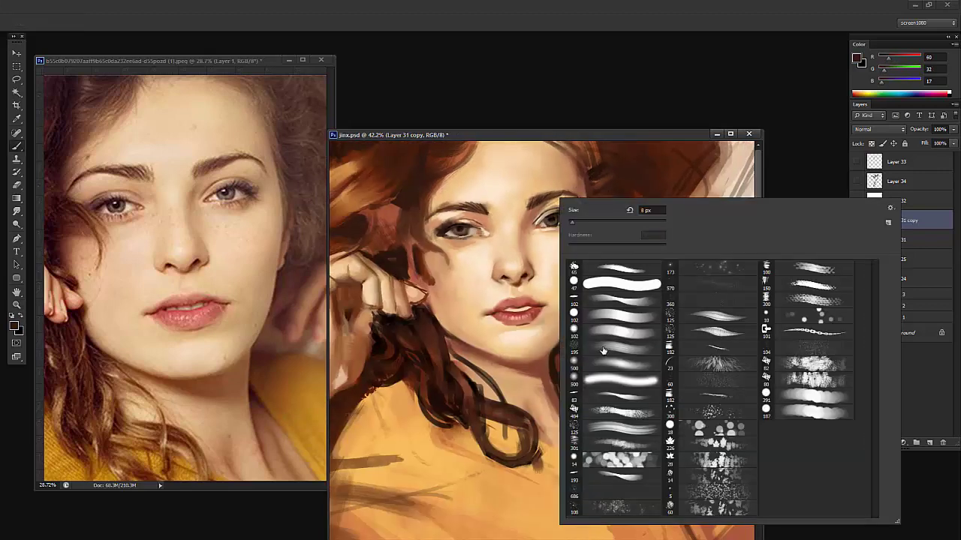
right_click(561, 200)
click(608, 353)
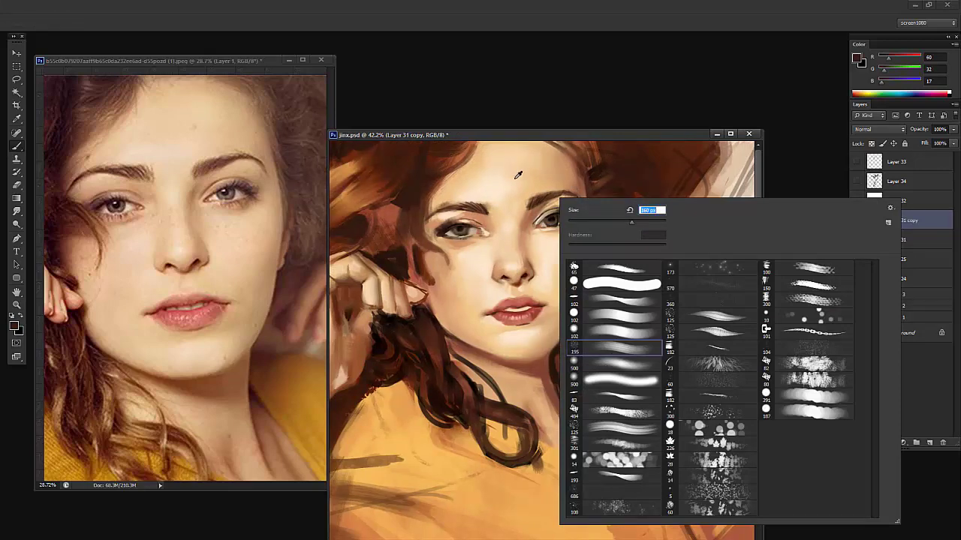
key(Return)
alt+click(556, 175)
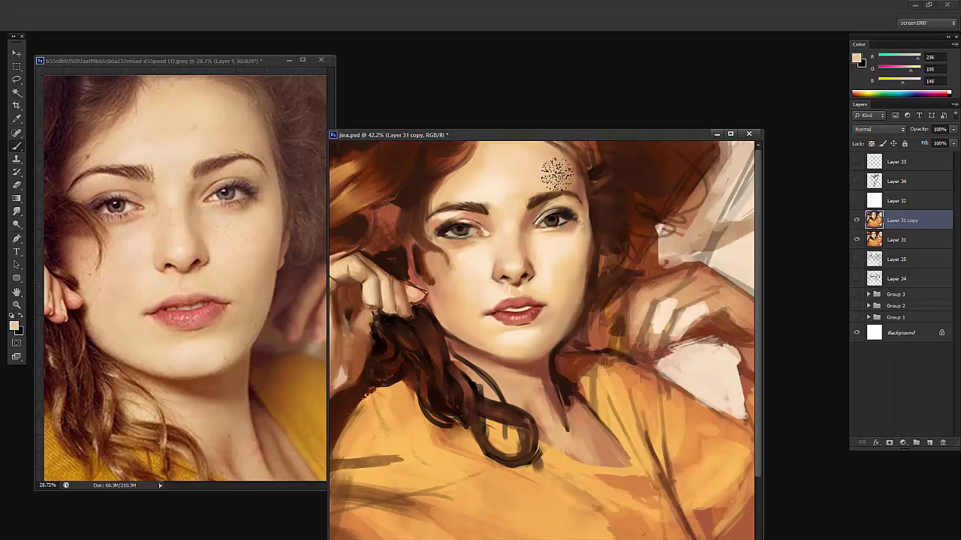
mouse_move(558, 184)
mouse_down()
mouse_move(589, 186)
mouse_move(577, 194)
mouse_up()
alt+click(505, 171)
mouse_move(499, 196)
mouse_down()
mouse_move(509, 211)
mouse_move(476, 211)
mouse_move(493, 207)
mouse_up()
Blend the skin of the upper eyelid on the viewer's left with the Mixer Brush
key(z)
key(b)
key(shift+b)
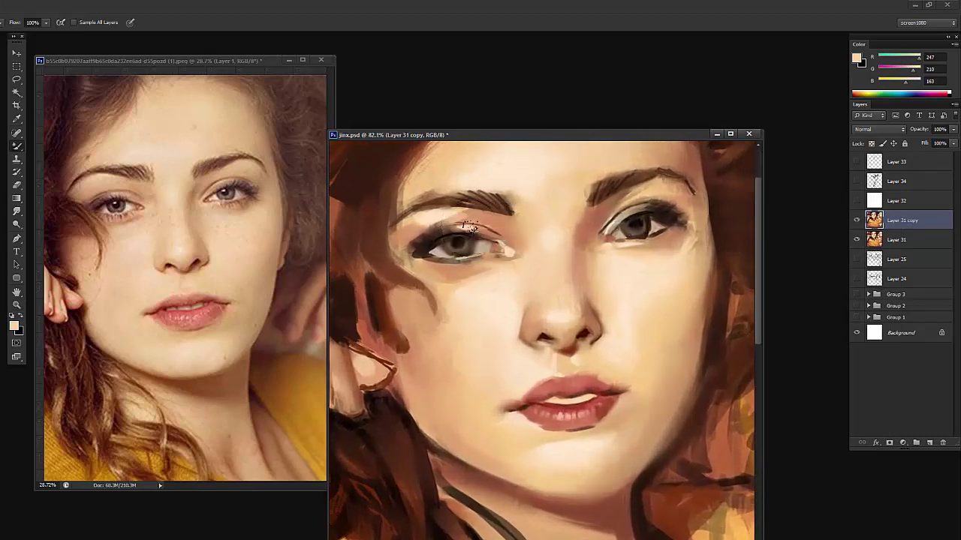
right_click(469, 228)
click(458, 226)
key(shift+b)
Compare the whole portrait with the reference photo, framing the raised hand in both images
key(ctrl+space)
drag(499, 279, 422, 274)
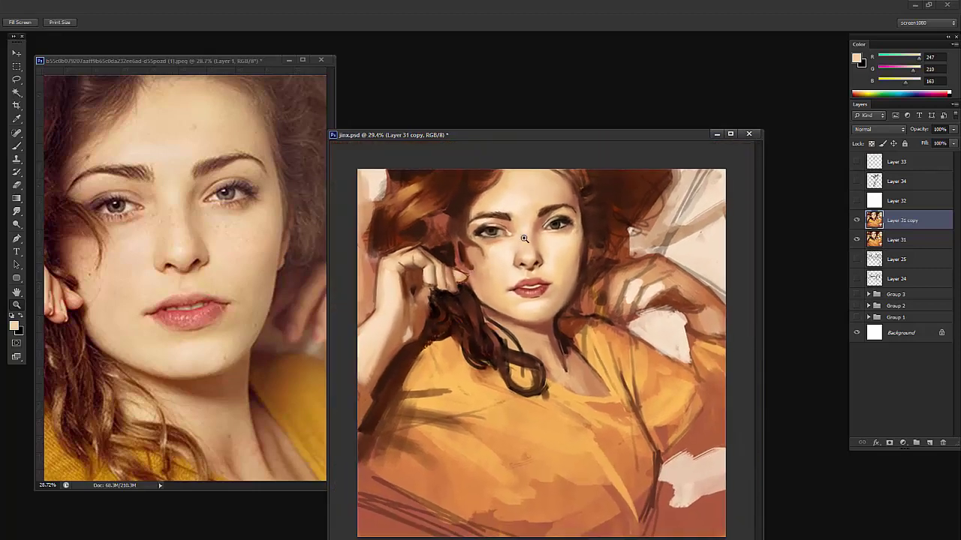
click(558, 187)
key(b)
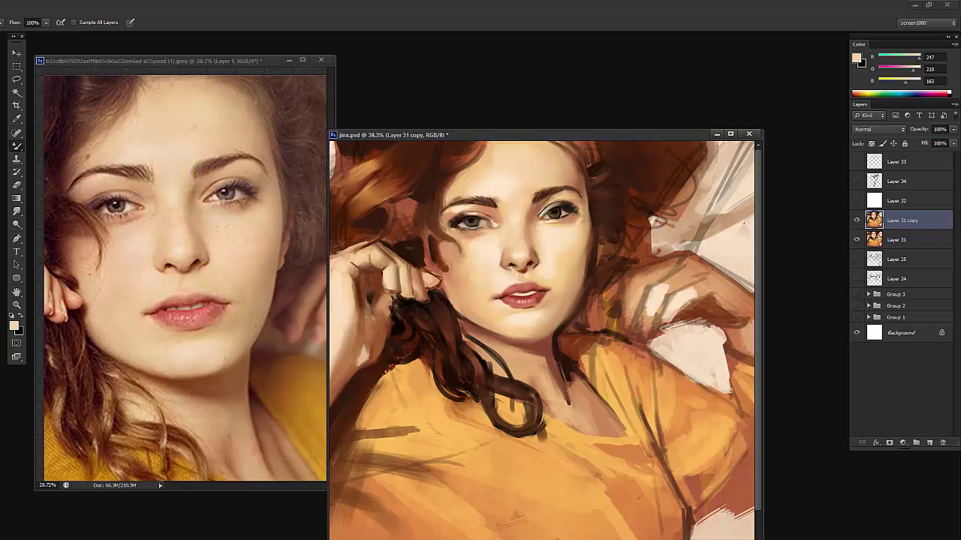
drag(597, 354, 524, 339)
drag(242, 280, 218, 282)
drag(283, 272, 319, 262)
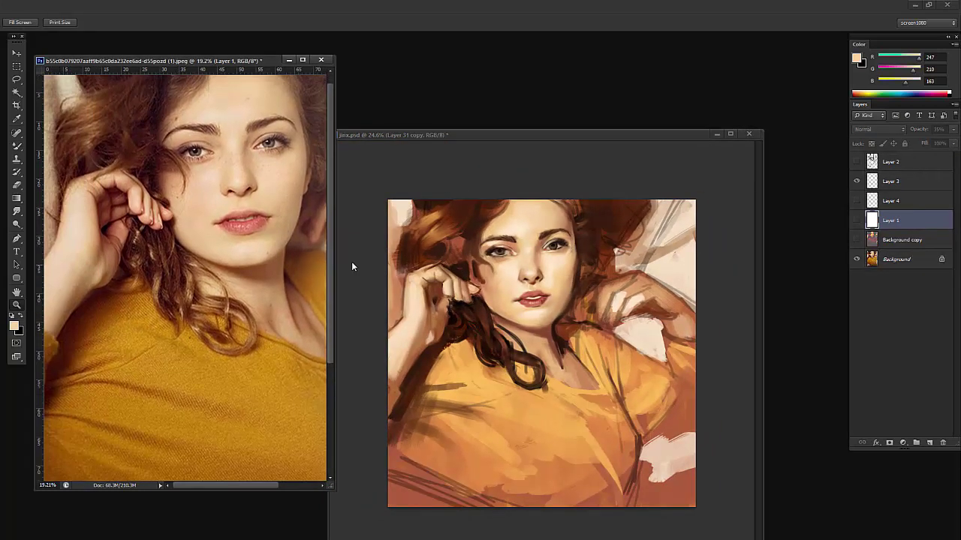
click(492, 307)
drag(492, 309, 498, 307)
Paint the dark hair just below the fingertip beside the cheek with sampled brown, R 84, G 45, B 28
key(b)
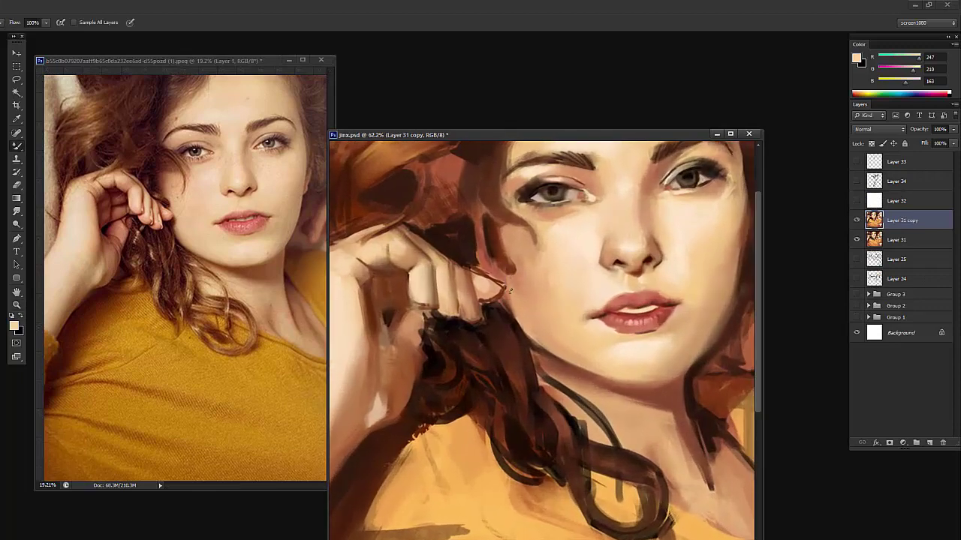
key(shift+b)
key(shift+b)
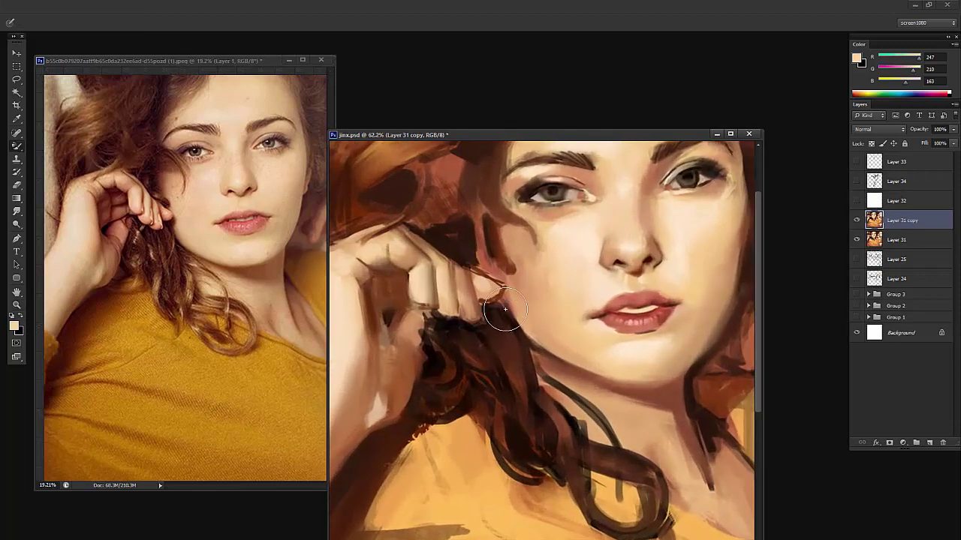
key(shift+b)
alt+click(495, 314)
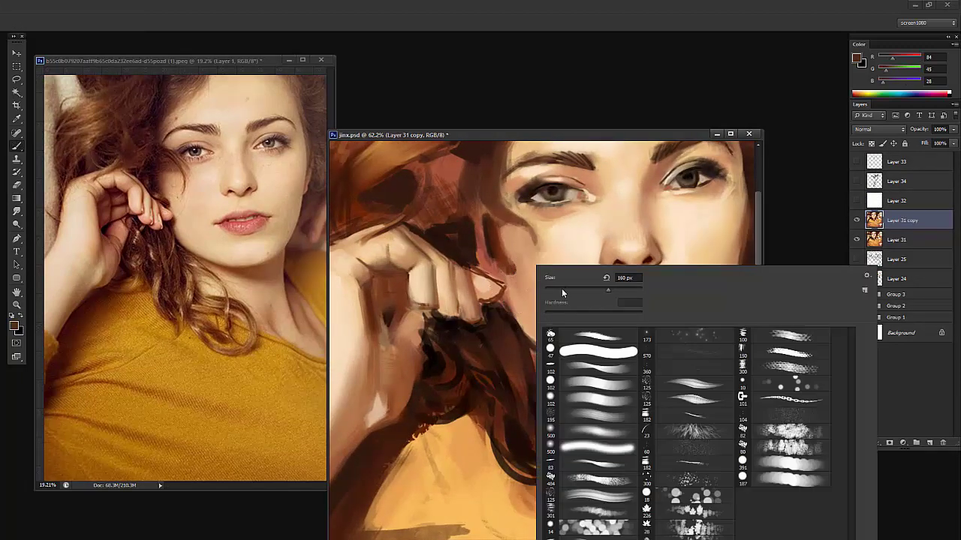
right_click(535, 294)
click(499, 304)
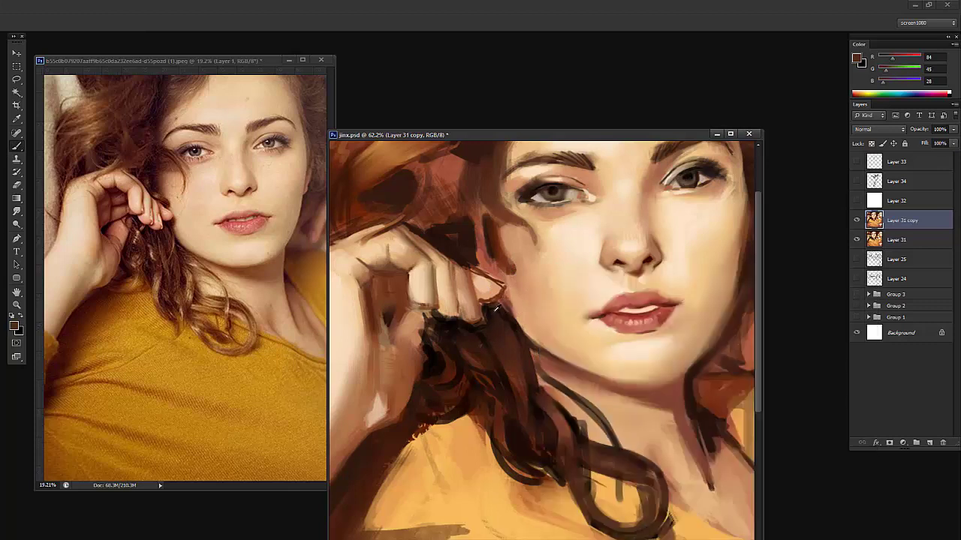
alt+click(494, 304)
Reduce the brush size and refine the cheek edge and hair around the fingertip with sampled reddish and dark browns
alt+click(510, 258)
right_click(535, 247)
mouse_move(546, 263)
mouse_down()
mouse_move(566, 269)
mouse_move(551, 285)
mouse_up()
click(505, 300)
right_click(533, 261)
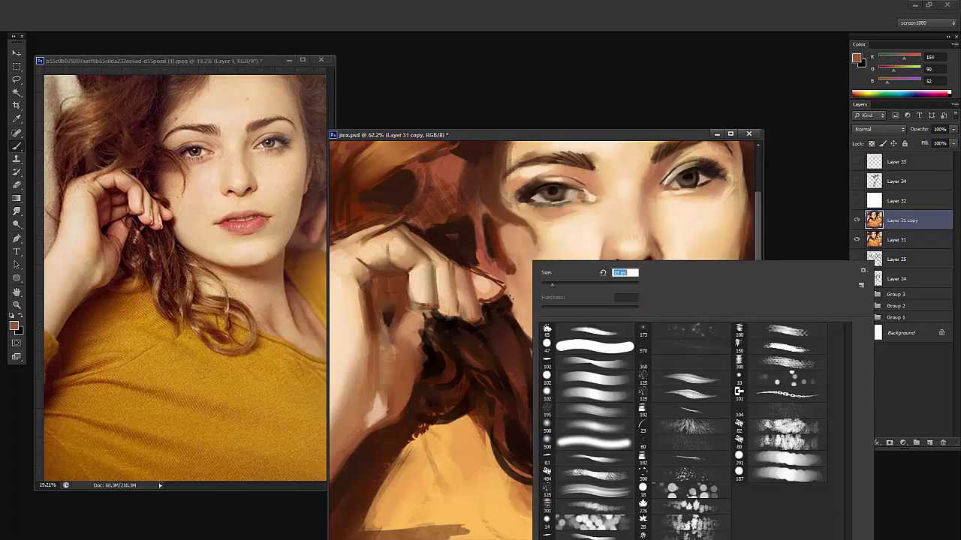
key(Return)
alt+click(503, 300)
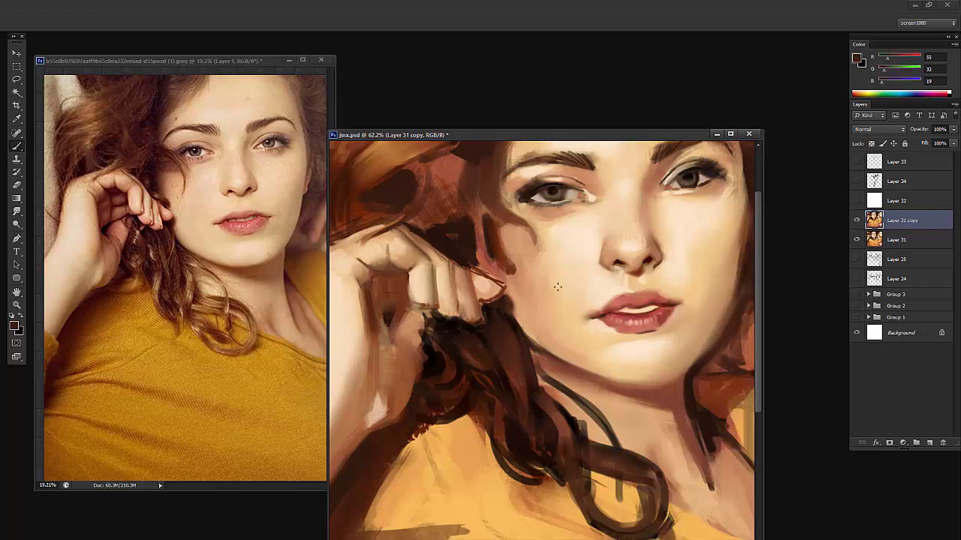
alt+click(488, 255)
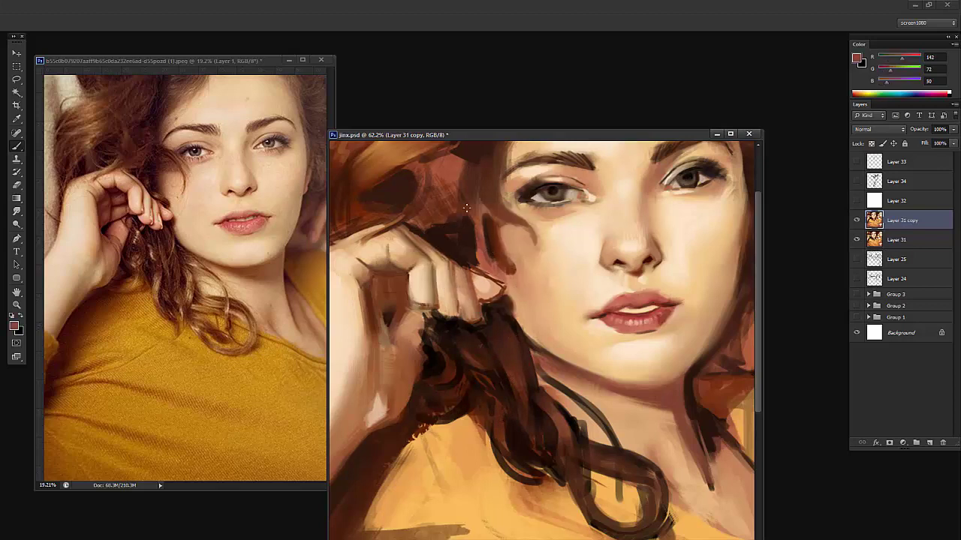
Refine the knuckles and fingers of the raised hand with skin tones and shadow colors sampled from the hand
alt+click(393, 247)
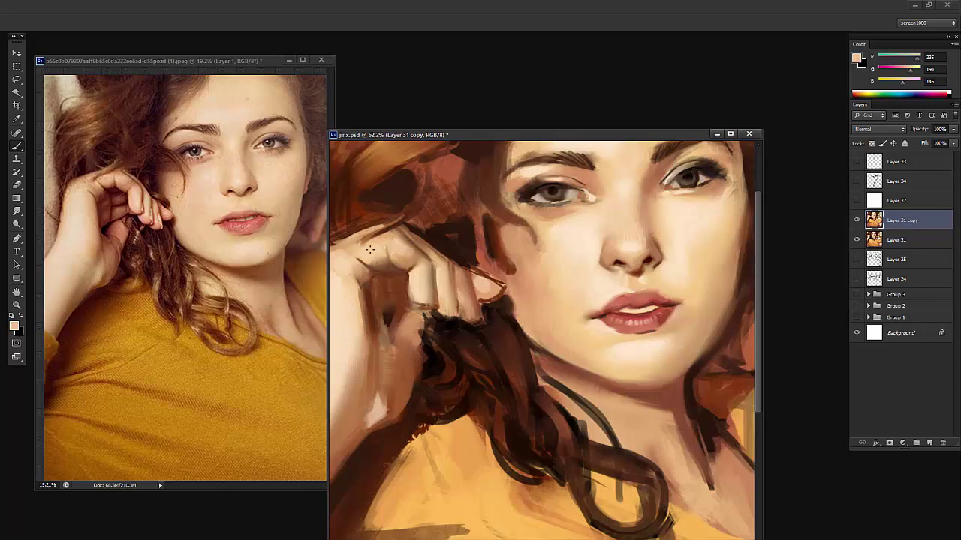
key(z)
mouse_move(421, 240)
mouse_down()
mouse_move(461, 245)
mouse_move(478, 263)
mouse_move(466, 266)
mouse_move(484, 263)
mouse_move(467, 245)
mouse_move(452, 268)
mouse_move(440, 238)
mouse_up()
scroll(460, 243, up, 5)
key(b)
alt+click(460, 282)
alt+click(470, 262)
alt+click(439, 230)
alt+click(442, 251)
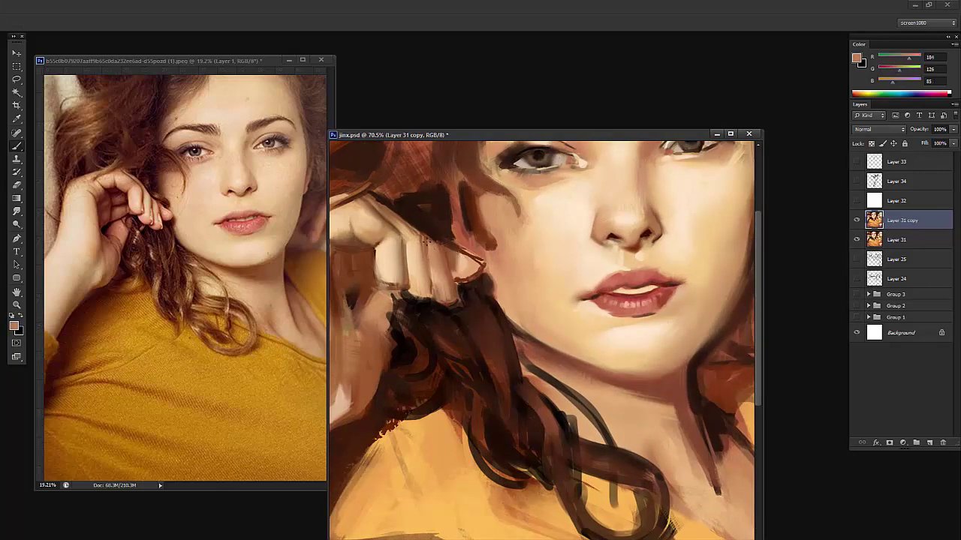
Use a 65 px brush to sharpen the finger edges against the dark hair with sampled deep browns
alt+click(442, 225)
right_click(472, 226)
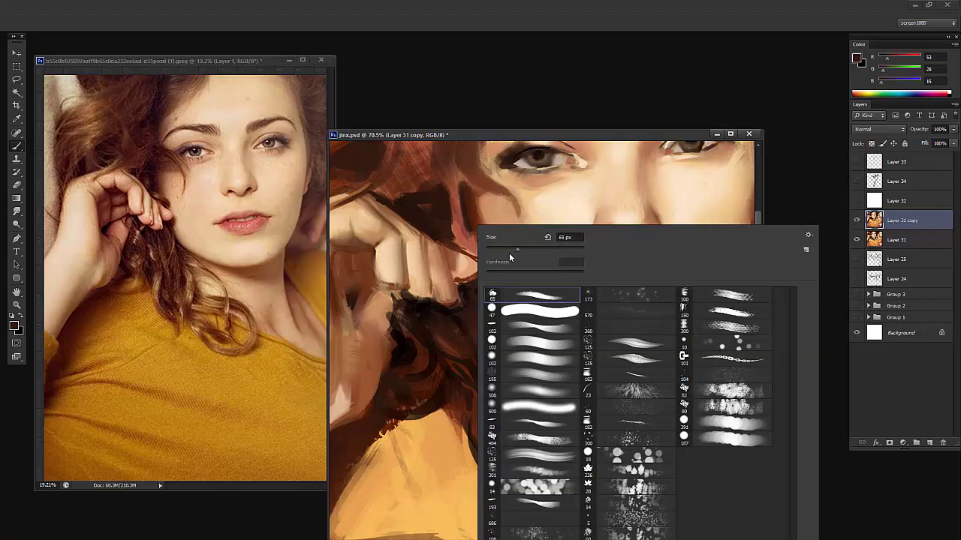
alt+click(445, 201)
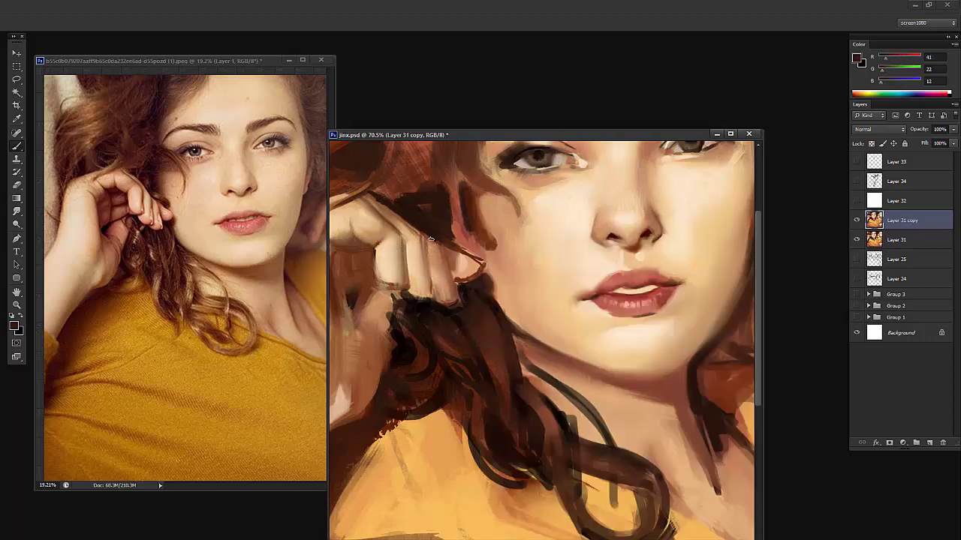
right_click(456, 226)
alt+click(429, 250)
Choose the 102 px brush preset at 100% hardness and rework the shadows below the knuckles with near-black and sampled browns
right_click(445, 268)
click(460, 385)
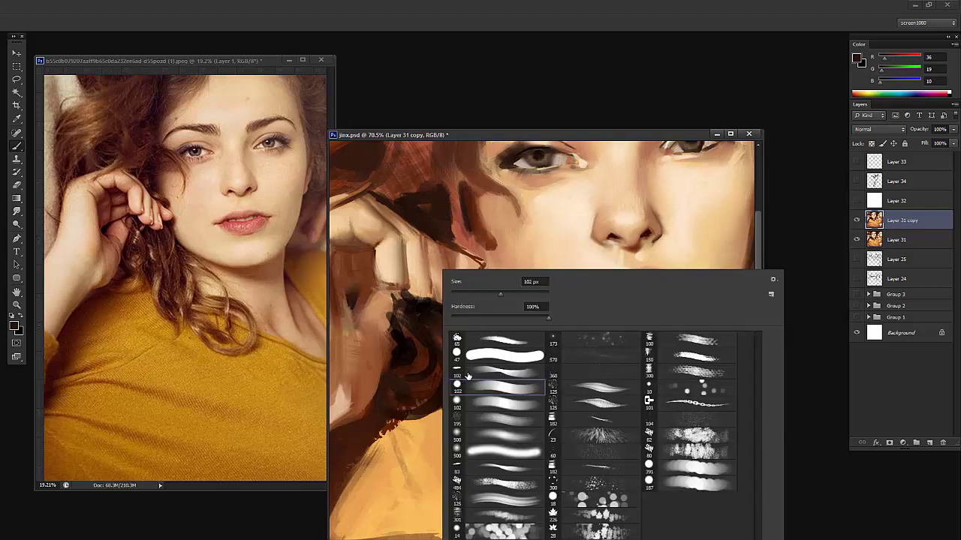
alt+click(412, 299)
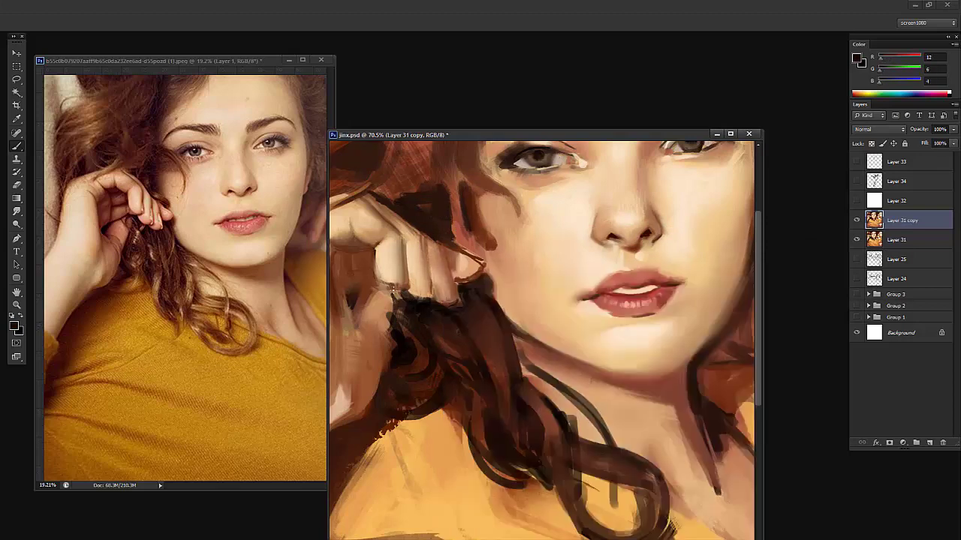
alt+click(378, 237)
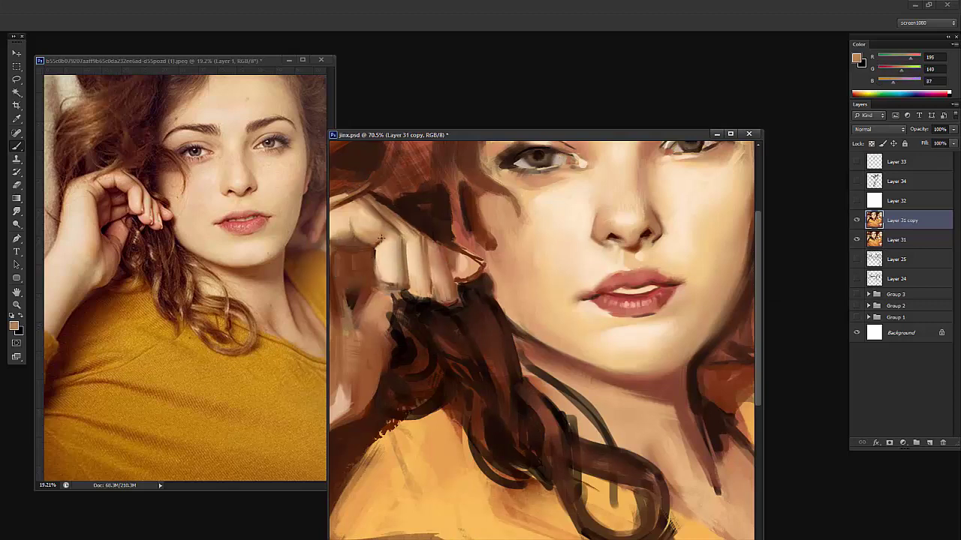
alt+click(371, 253)
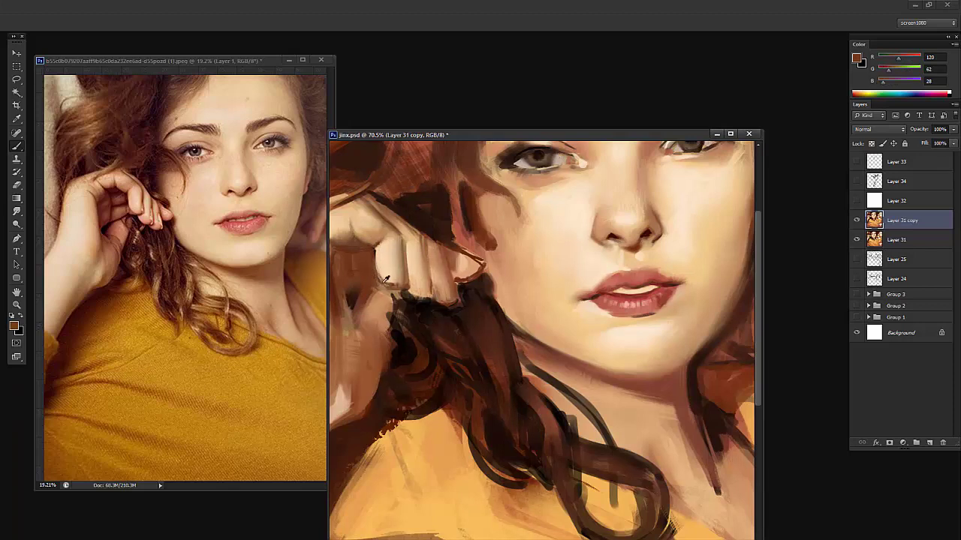
alt+click(375, 272)
Shade the hollow between the curled fingers and palm with sampled browns, down to R 37, G 21, B 10
alt+click(455, 255)
scroll(418, 281, up, 2)
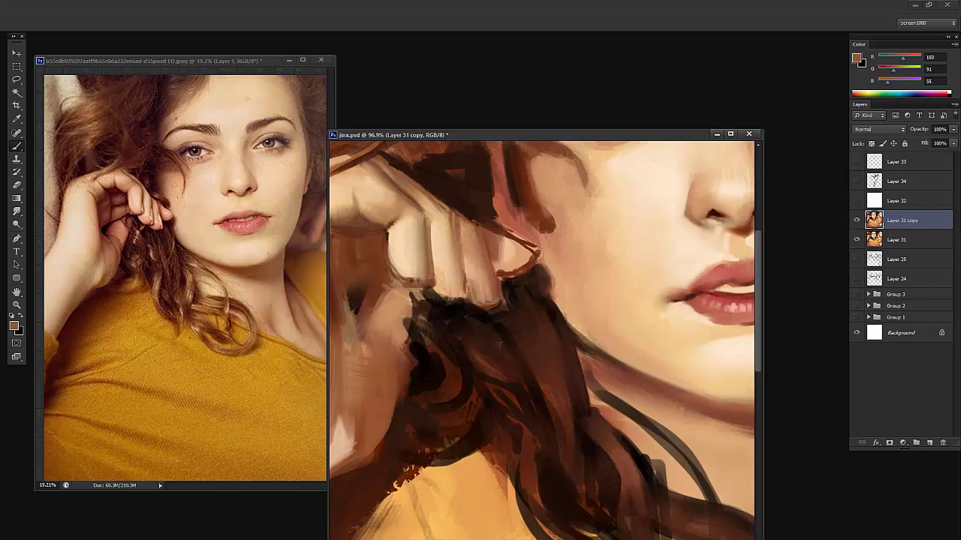
alt+click(386, 270)
scroll(414, 328, down, 2)
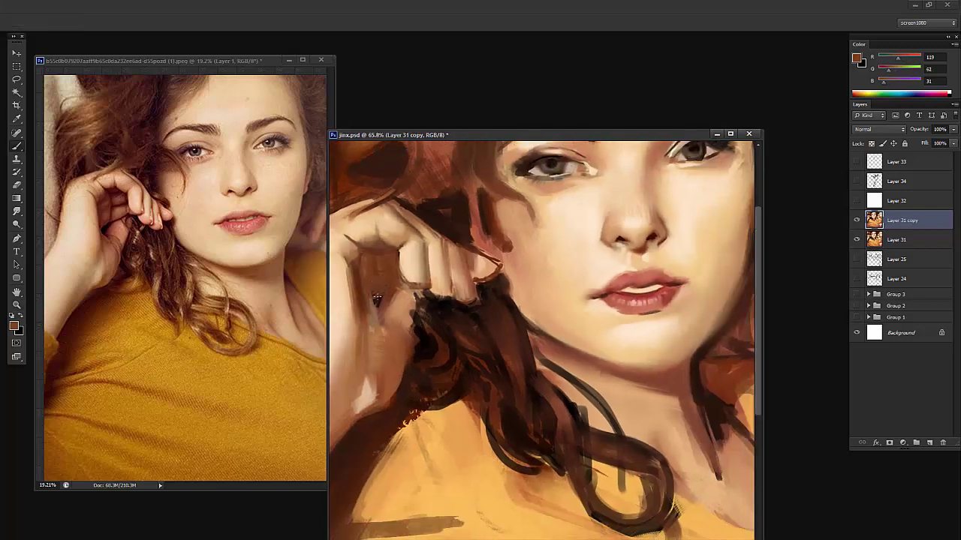
alt+click(380, 300)
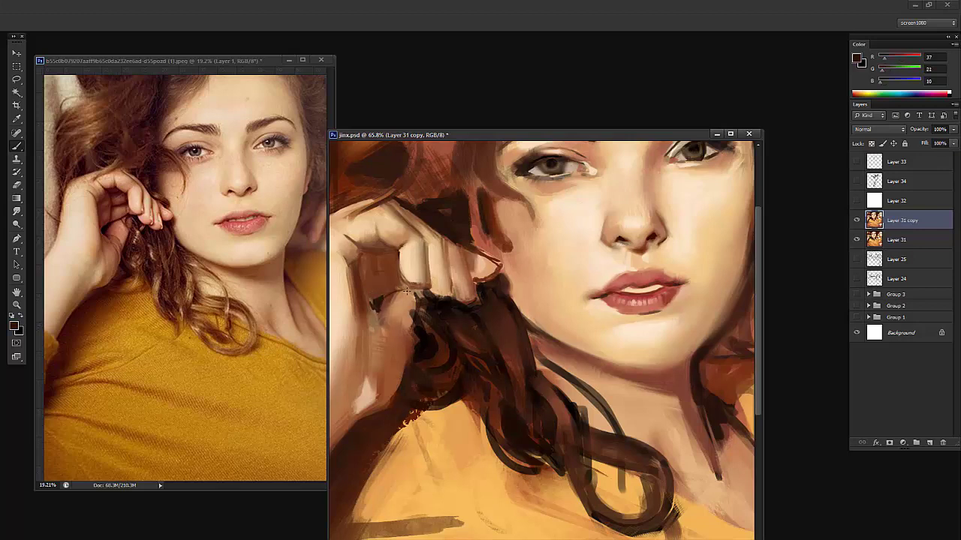
drag(393, 322, 385, 395)
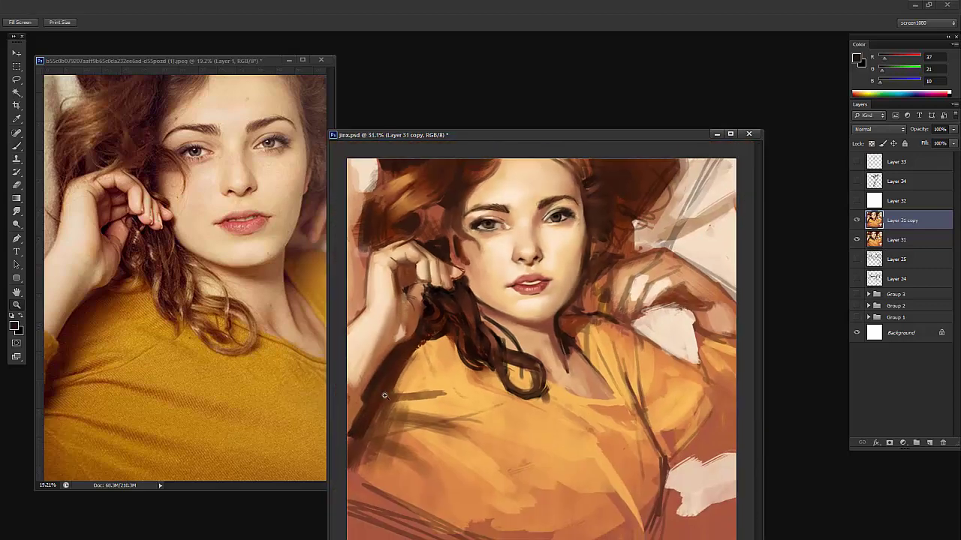
Soften the reddish outline around the fingertip touching the cheek with the Mixer Brush
click(477, 268)
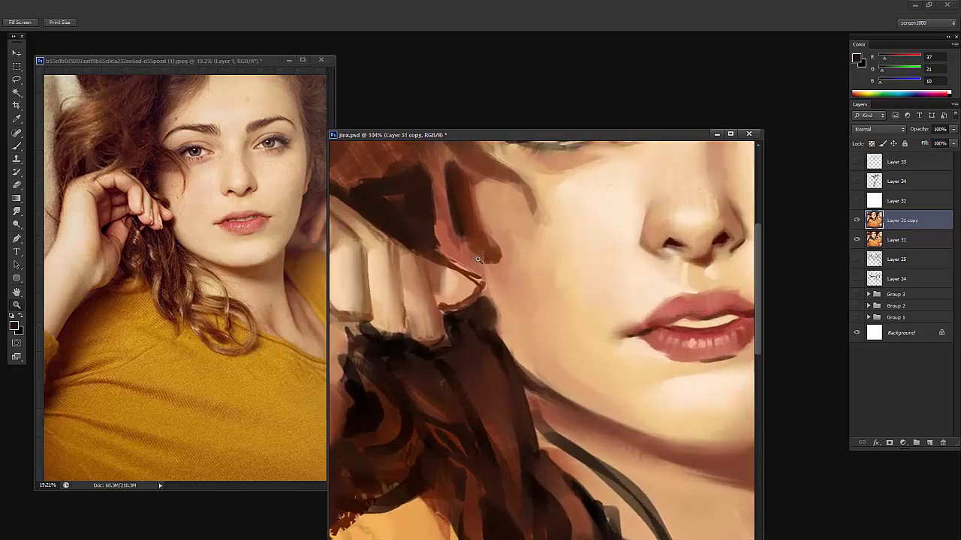
key(b)
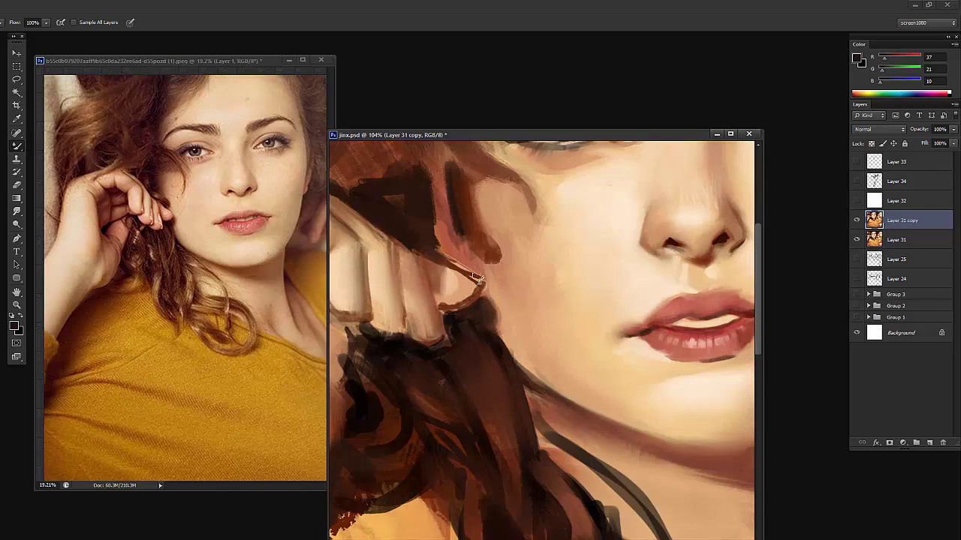
right_click(480, 279)
click(508, 301)
click(459, 301)
drag(480, 286, 460, 278)
key(shift+b)
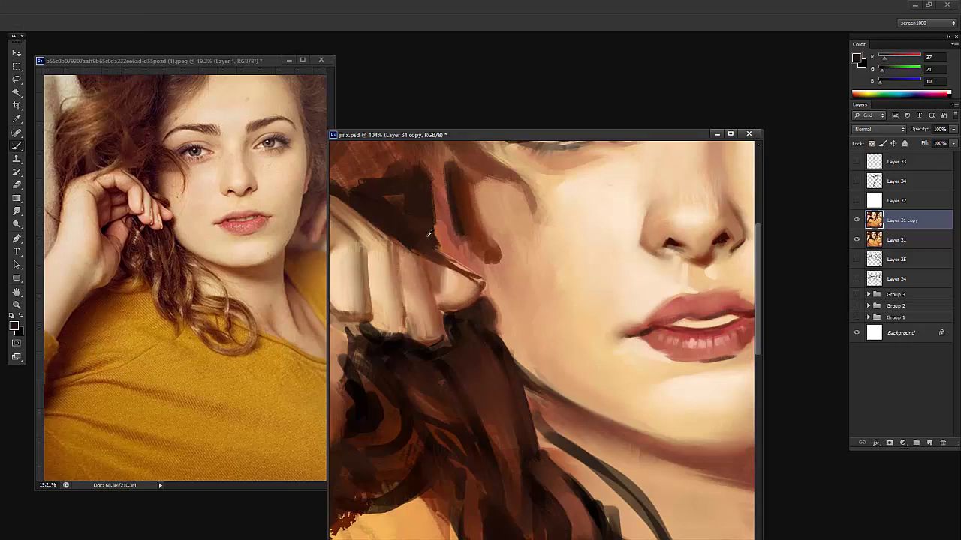
Paint dark brown hair shadow along the upper edge of the fingers, using R 41, G 22, B 12
right_click(466, 231)
mouse_move(496, 243)
mouse_down()
mouse_move(461, 258)
mouse_move(477, 268)
mouse_move(445, 252)
mouse_move(458, 233)
mouse_move(453, 240)
mouse_move(464, 247)
mouse_move(416, 212)
mouse_move(436, 223)
mouse_move(444, 198)
mouse_move(411, 156)
mouse_up()
alt+click(419, 239)
alt+click(469, 227)
alt+click(422, 214)
key(z)
mouse_move(558, 184)
mouse_down()
mouse_move(458, 251)
mouse_move(495, 272)
mouse_up()
key(b)
drag(449, 250, 455, 257)
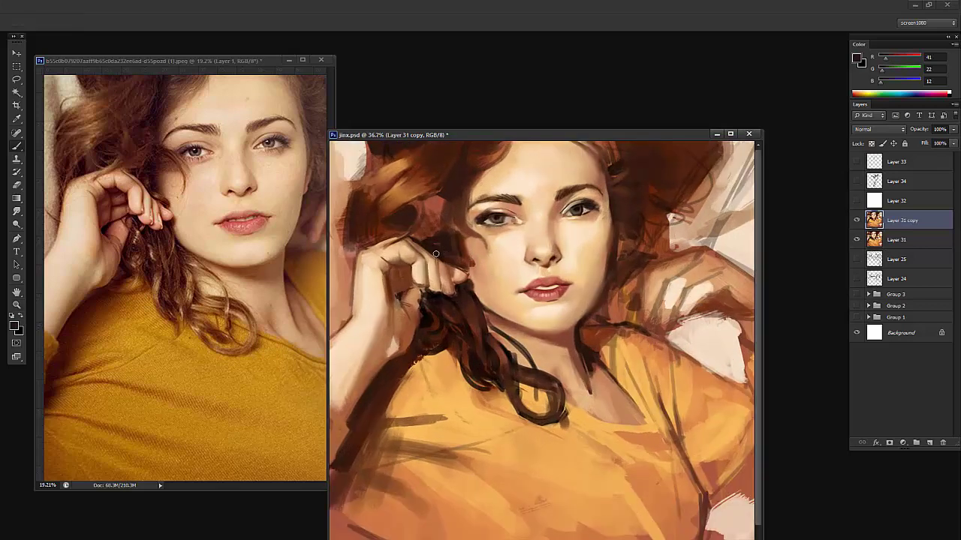
Redefine the top contour of the raised hand with hair brown R 101, G 46, B 16 and sampled skin tones
alt+click(388, 245)
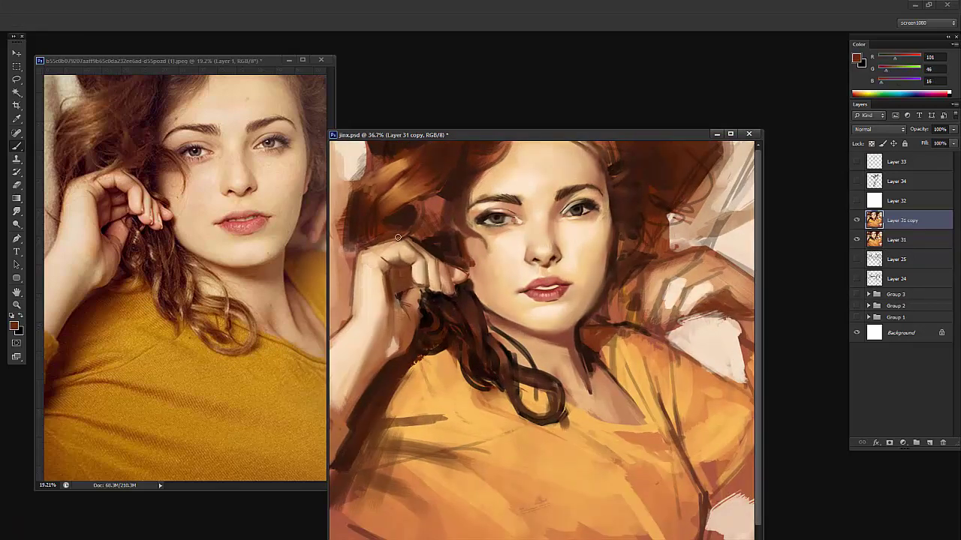
alt+click(389, 246)
alt+click(394, 240)
alt+click(420, 251)
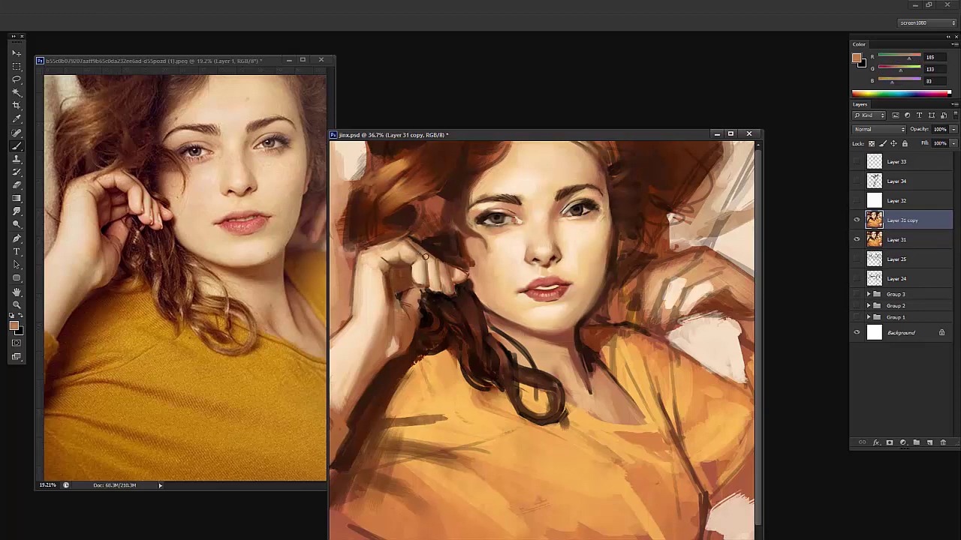
Refine the lower edge of the curled fingers with sampled skin tone R 219, G 166, B 122 and brown R 94, G 68, B 42
alt+click(449, 285)
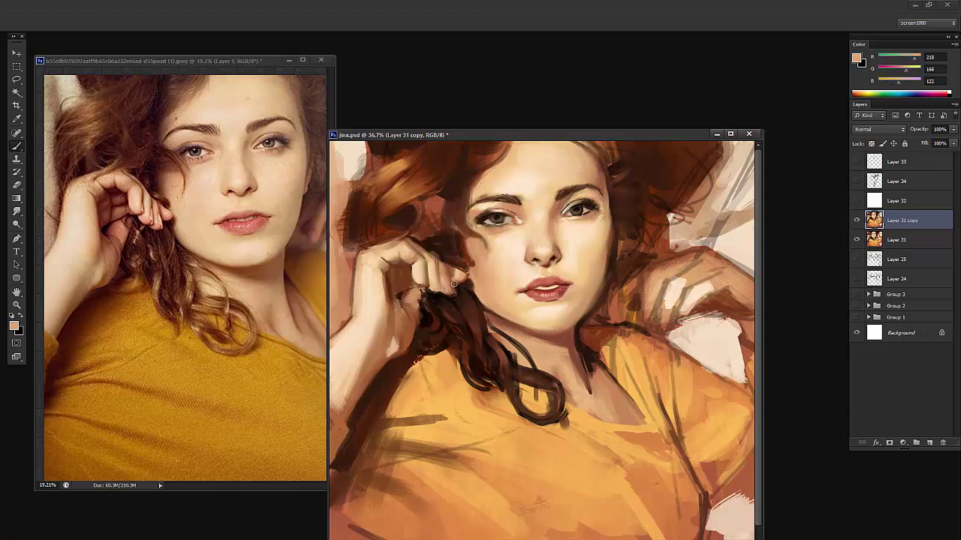
alt+click(420, 292)
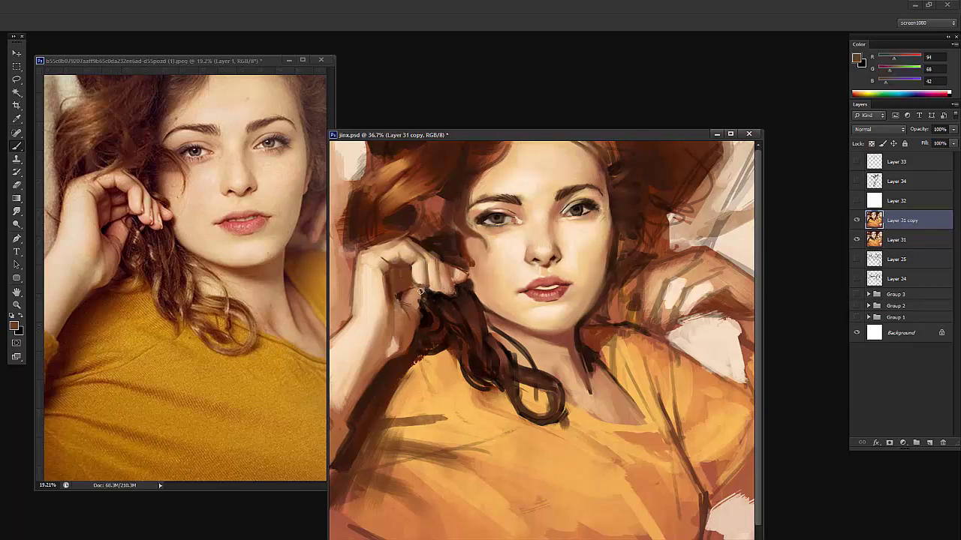
alt+click(414, 285)
Paint dark brown hair beside the raised hand and touch up the back of the hand with a sampled light skin tone
alt+click(372, 235)
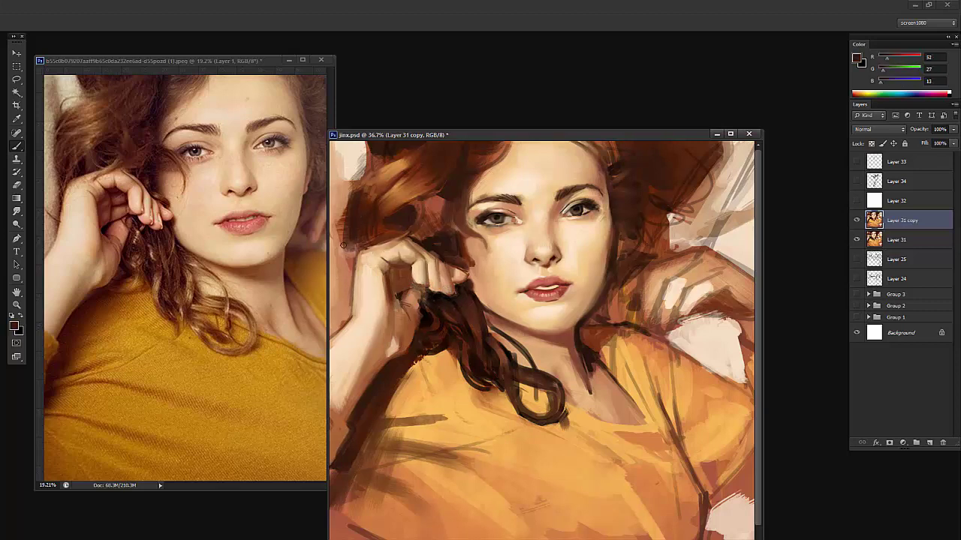
drag(350, 255, 335, 295)
key(ctrl+space)
mouse_move(419, 216)
mouse_down()
mouse_move(390, 213)
mouse_move(399, 215)
mouse_up()
key(b)
alt+click(413, 265)
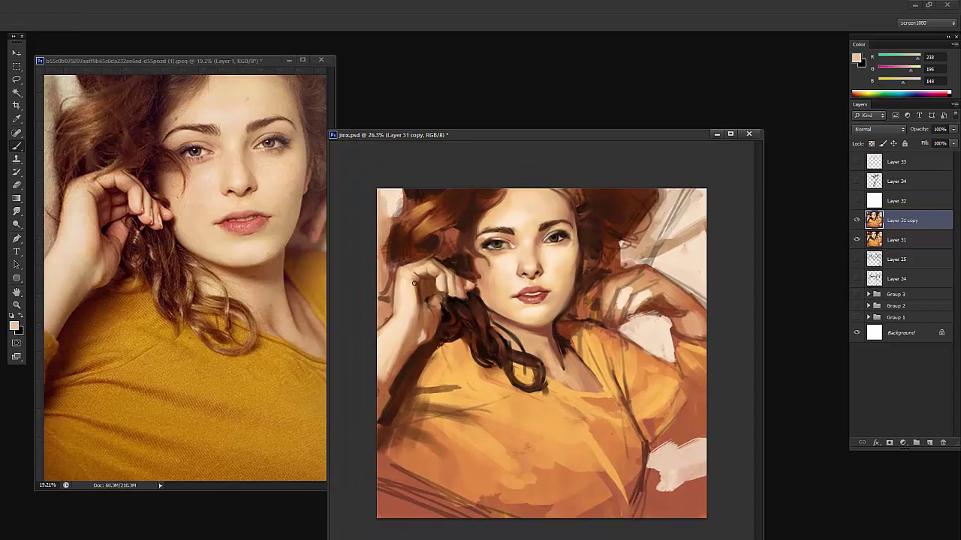
alt+click(396, 399)
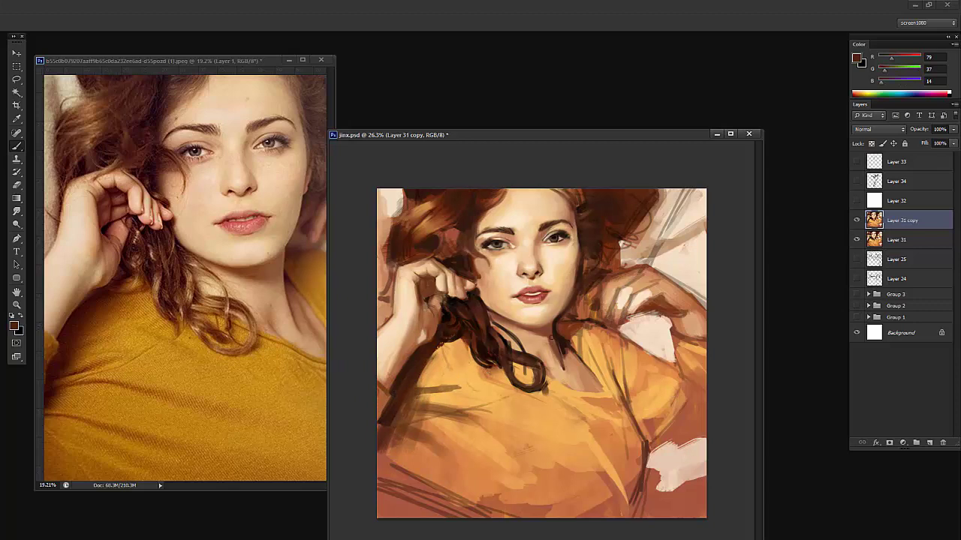
Add a new layer above Layer 31 copy and sample the iris brown R 91, G 68, B 48
click(254, 302)
key(z)
alt+click(264, 315)
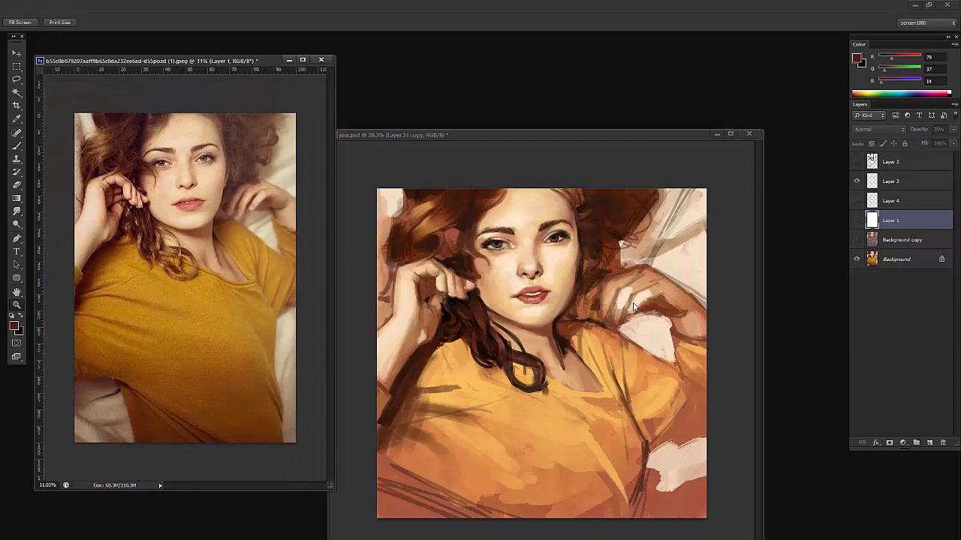
click(633, 306)
key(b)
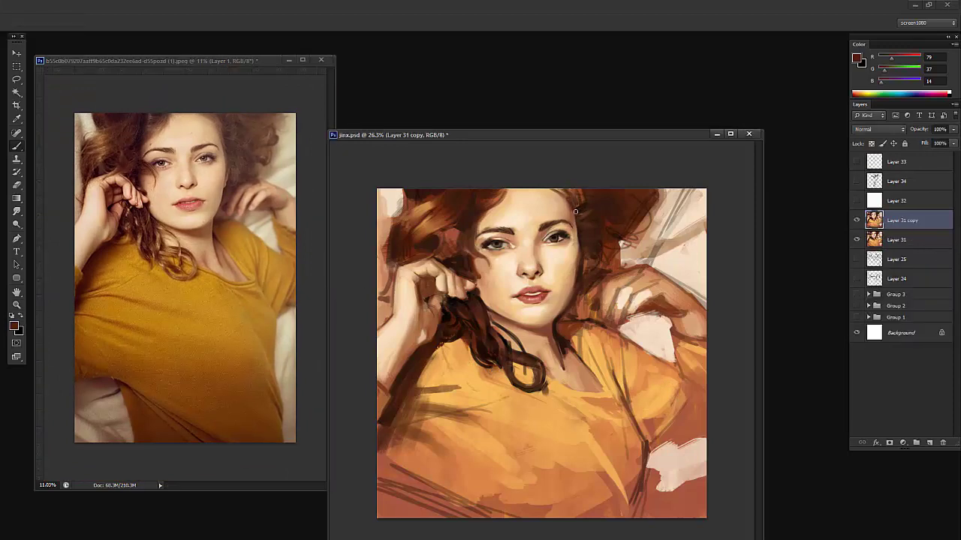
key(z)
drag(565, 235, 619, 219)
key(b)
alt+click(539, 246)
key(ctrl+shift+alt+n)
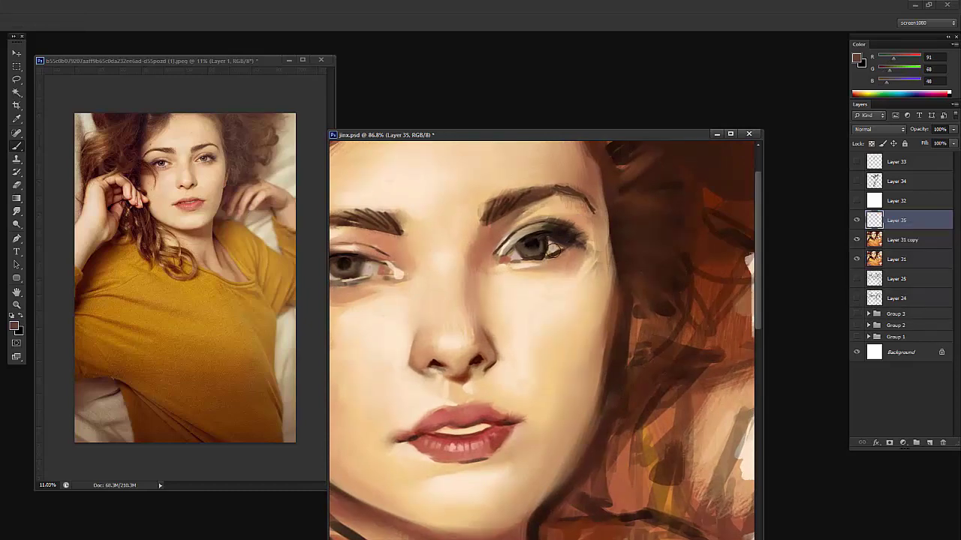
Lighten both irises on the new layer with a small brush in grey-beige R 147, G 132, B 115
right_click(560, 252)
click(573, 275)
alt+click(534, 253)
click(857, 59)
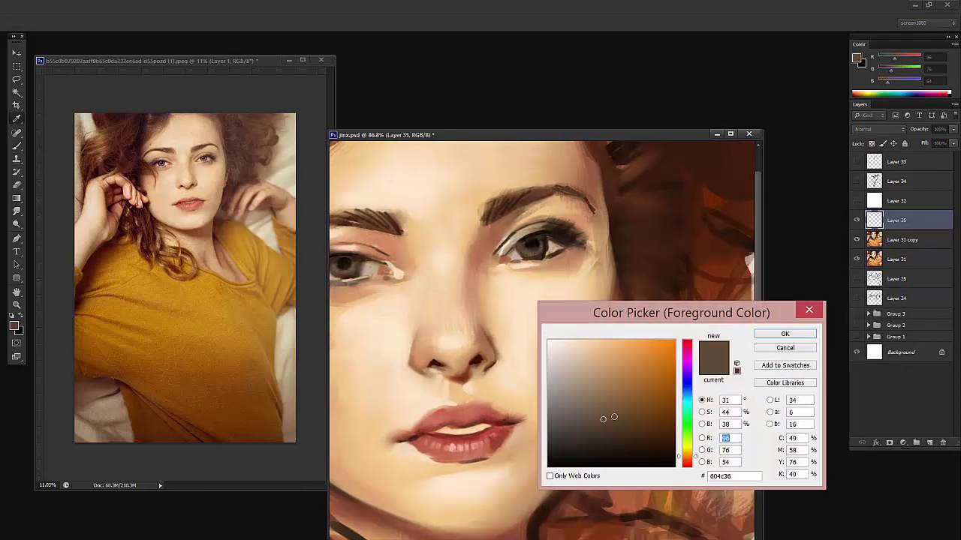
click(576, 393)
click(782, 335)
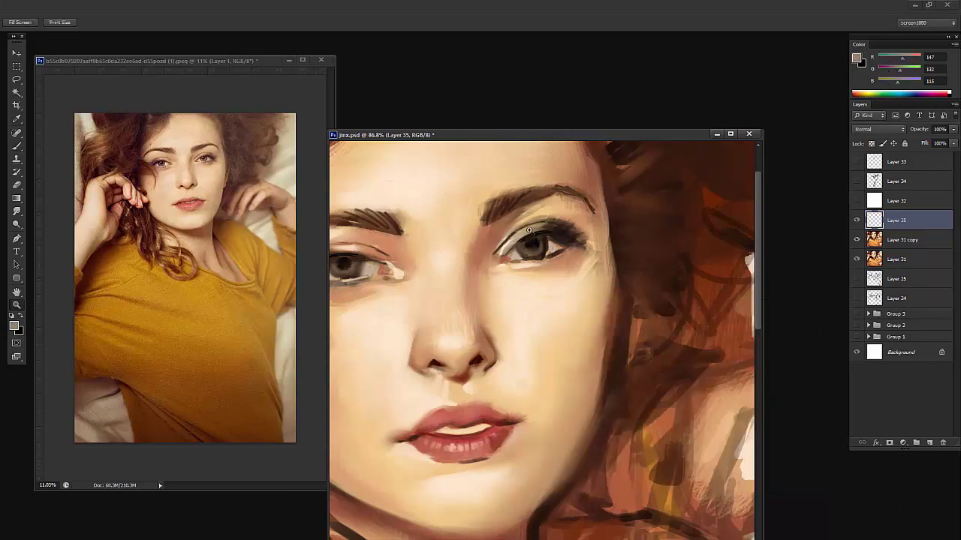
scroll(531, 231, up, 5)
right_click(554, 253)
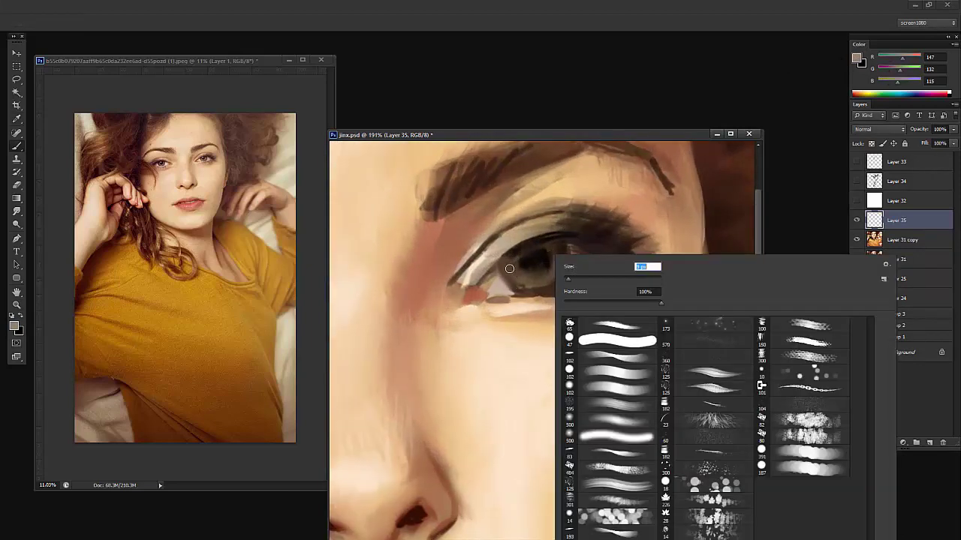
key(Return)
mouse_move(545, 279)
mouse_down()
mouse_move(556, 260)
mouse_move(514, 271)
mouse_up()
mouse_move(417, 272)
mouse_down()
mouse_move(678, 253)
mouse_move(464, 250)
mouse_move(421, 272)
mouse_move(342, 281)
mouse_up()
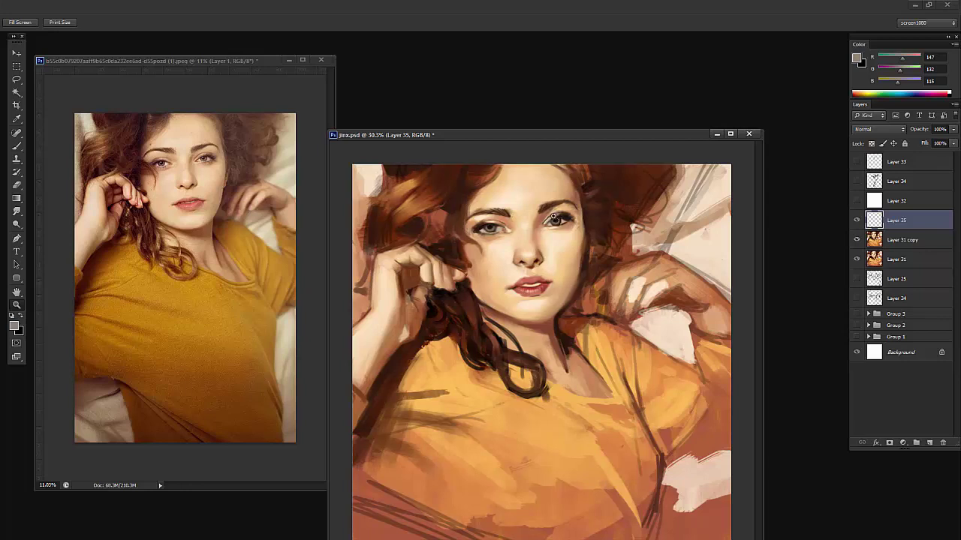
Darken the hair along the far cheek with sampled brown R 50, G 28, B 16
key(b)
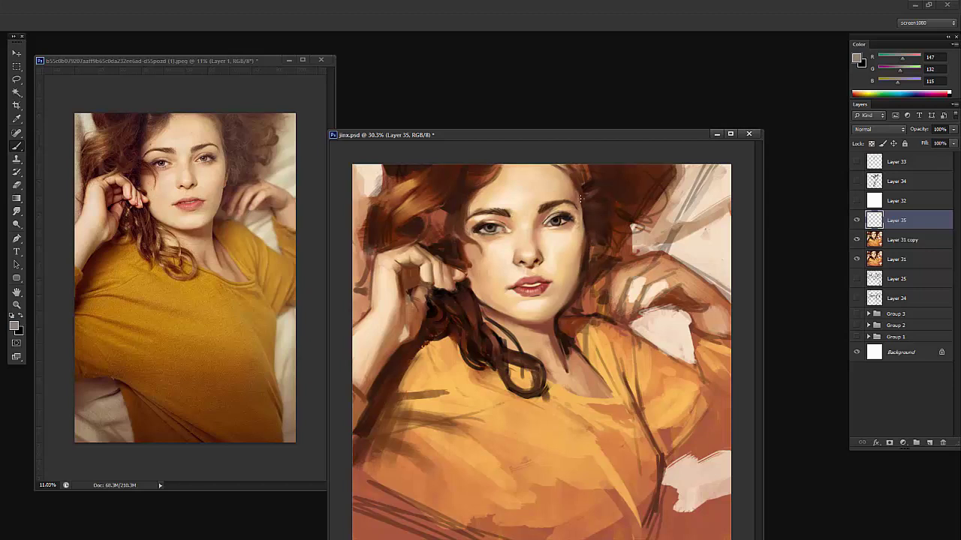
alt+click(602, 218)
alt+click(586, 269)
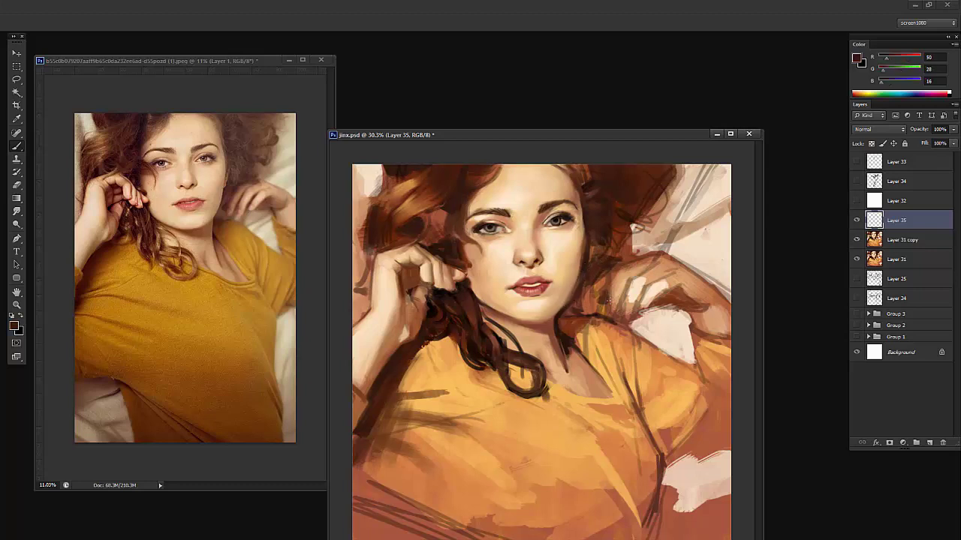
Block in a grey-beige patch between the neck and the far hand with a larger brush, using R 144, G 116, B 88
key(z)
drag(676, 290, 707, 285)
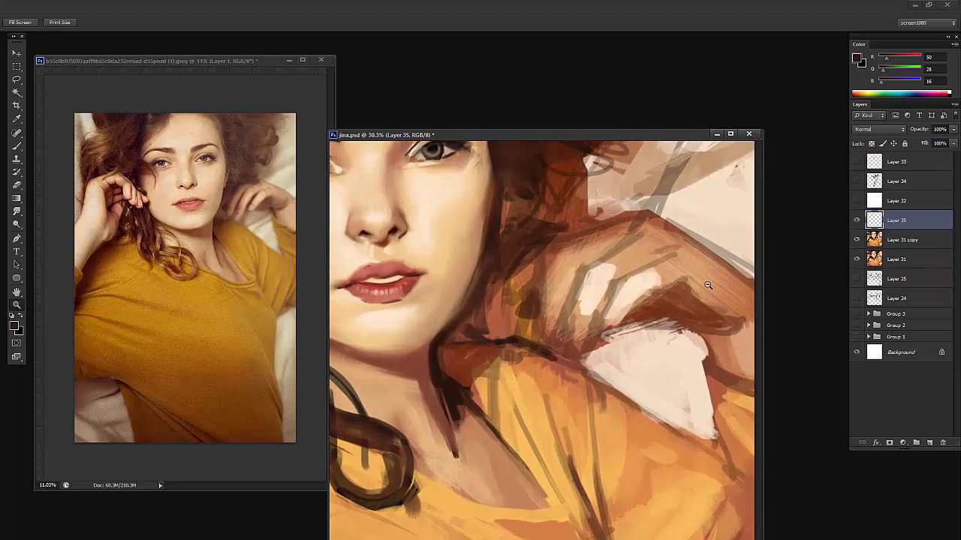
alt+click(707, 285)
alt+click(707, 285)
key(b)
right_click(632, 286)
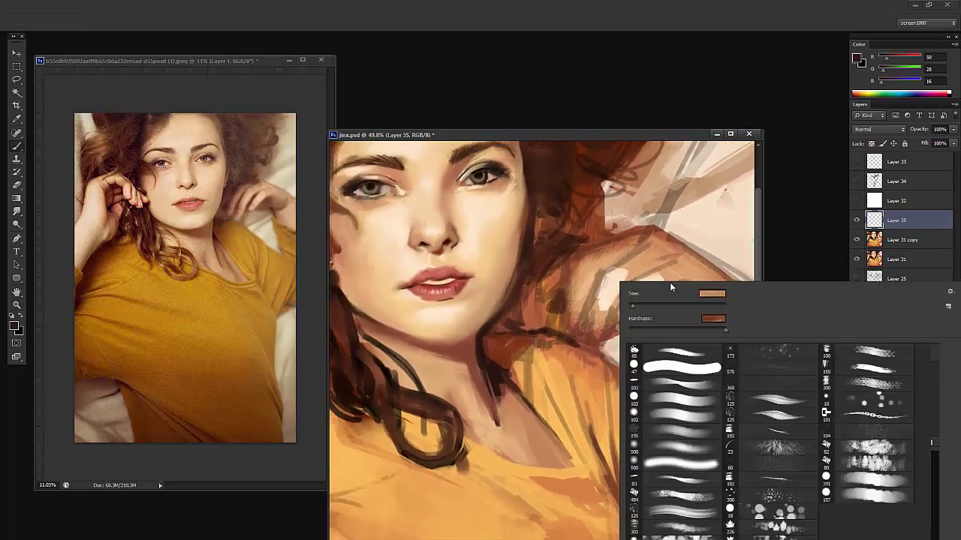
drag(640, 294, 683, 293)
alt+click(677, 201)
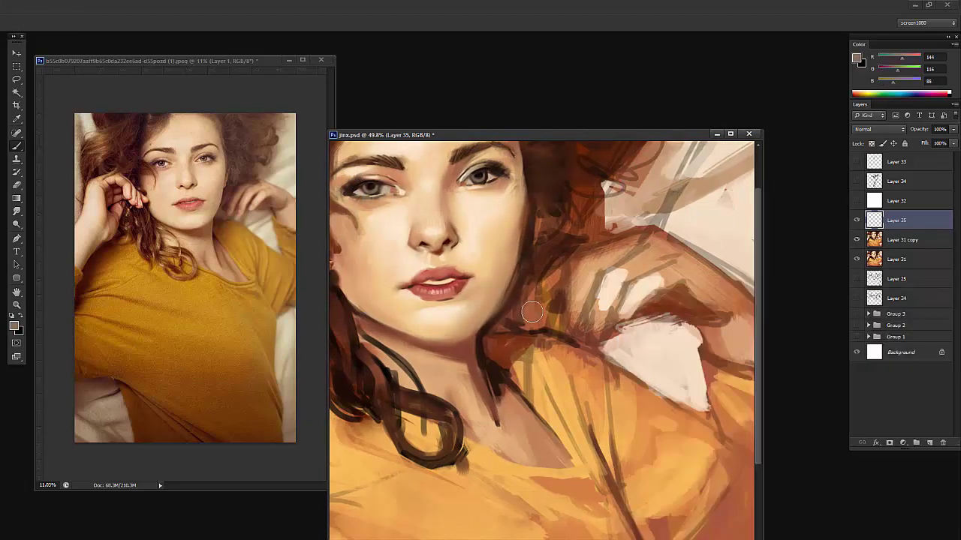
mouse_move(530, 314)
mouse_down()
mouse_move(565, 333)
mouse_move(539, 322)
mouse_up()
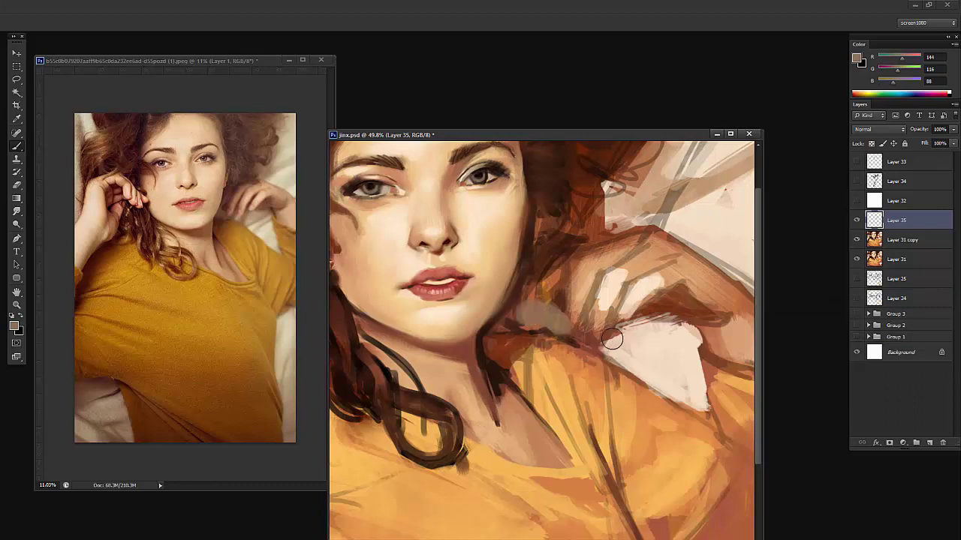
Shade soft beige folds into the white fabric beneath the far hand
mouse_move(630, 336)
mouse_down()
mouse_move(669, 321)
mouse_move(627, 359)
mouse_move(610, 348)
mouse_move(646, 346)
mouse_move(666, 312)
mouse_move(661, 372)
mouse_move(680, 366)
mouse_move(634, 355)
mouse_move(685, 336)
mouse_move(624, 362)
mouse_move(686, 352)
mouse_up()
alt+click(682, 342)
alt+click(628, 340)
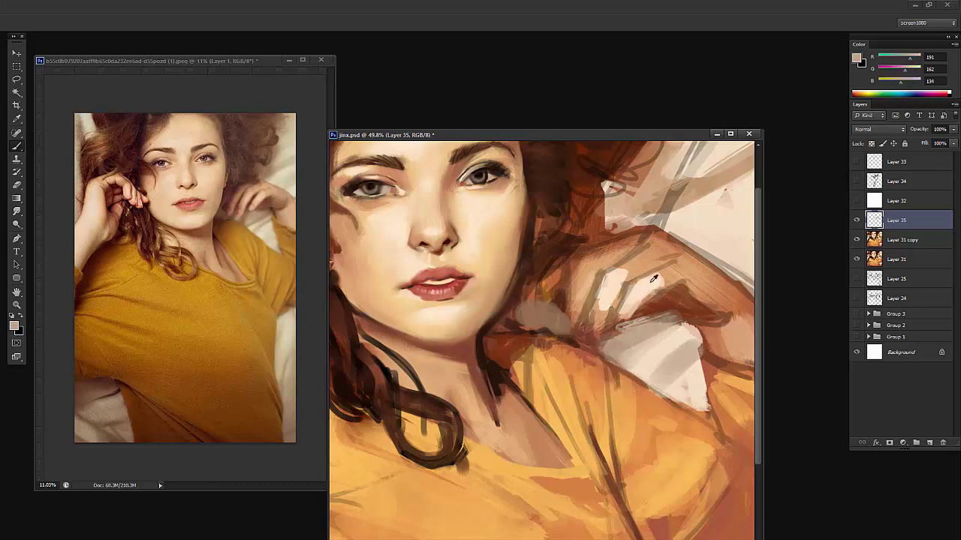
Touch up the light areas on the far hand's fingers with tones sampled from the hand
alt+click(653, 281)
alt+click(623, 271)
drag(623, 271, 606, 247)
Define the gaps between the far hand's fingers with thin dark strokes in brown R 91, G 49, B 26
right_click(609, 250)
click(637, 271)
alt+click(576, 270)
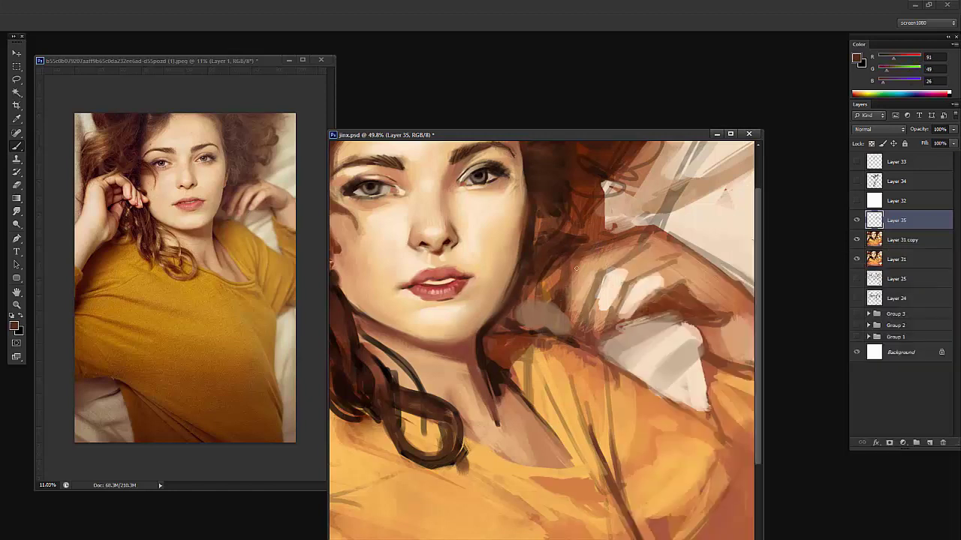
drag(583, 306, 591, 300)
drag(583, 310, 579, 338)
mouse_move(636, 279)
mouse_down()
mouse_move(648, 315)
mouse_move(665, 297)
mouse_move(655, 313)
mouse_move(687, 291)
mouse_up()
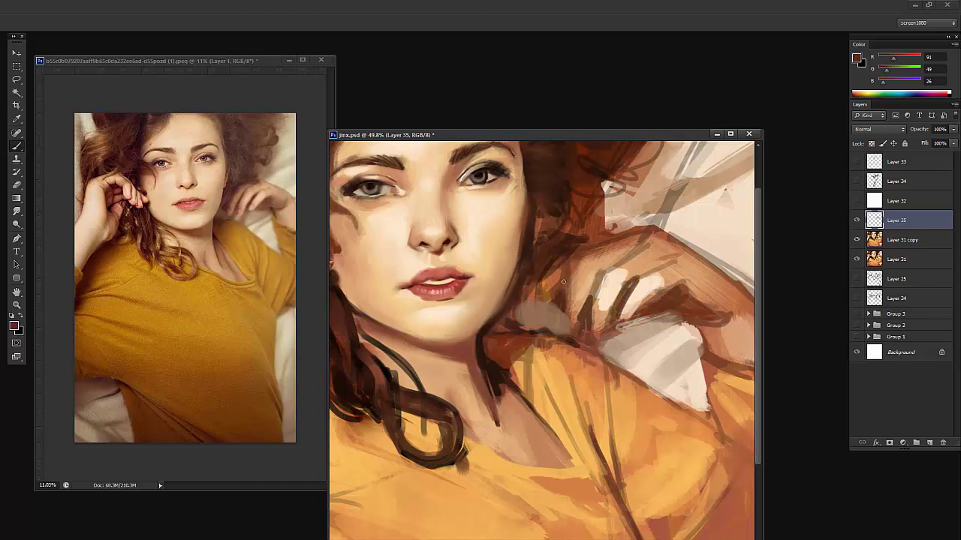
Darken the hair between the cheek and the far hand with browns down to R 69, G 35, B 17
mouse_move(568, 283)
mouse_down()
mouse_move(583, 251)
mouse_move(545, 316)
mouse_move(571, 256)
mouse_move(558, 251)
mouse_move(531, 296)
mouse_move(541, 270)
mouse_move(558, 289)
mouse_up()
alt+click(557, 255)
right_click(536, 295)
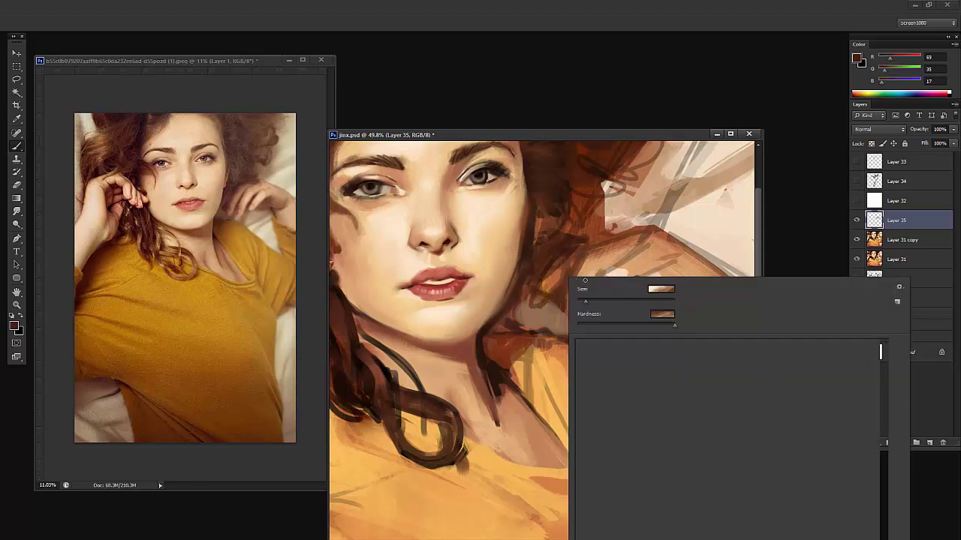
click(542, 292)
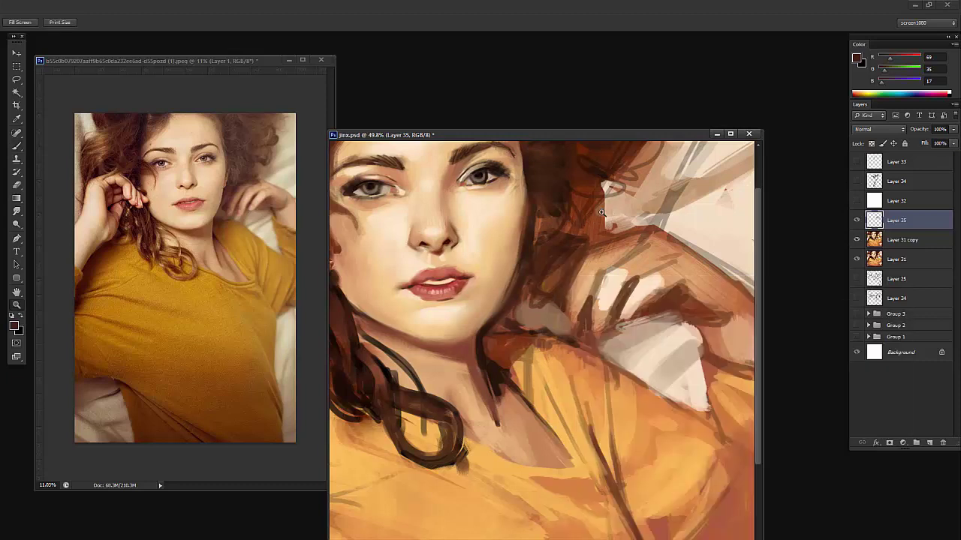
Cover the reddish sketchy hair between the face and the far wrist with flat brown R 68, G 36, B 18
mouse_move(623, 216)
mouse_down()
mouse_move(603, 217)
mouse_move(602, 279)
mouse_up()
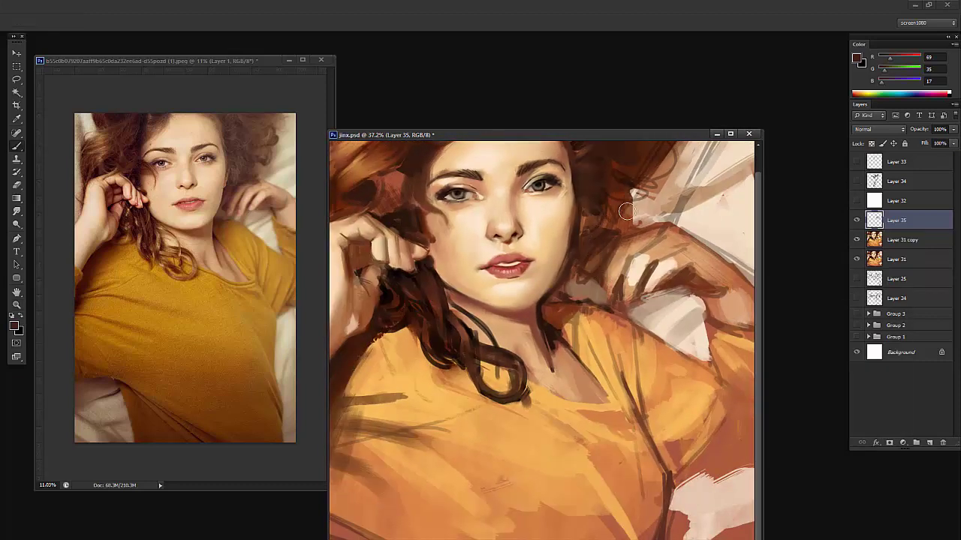
alt+click(616, 200)
alt+click(592, 223)
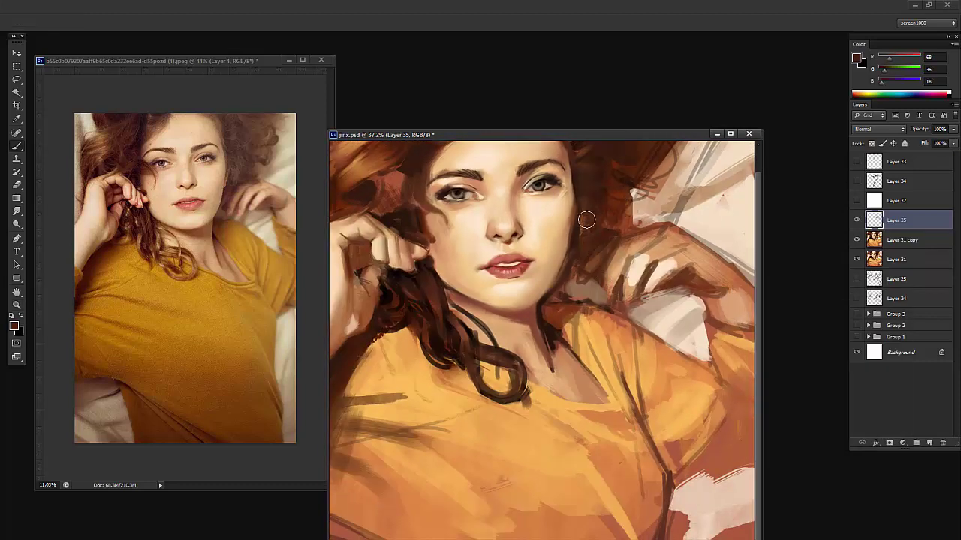
drag(586, 259, 584, 281)
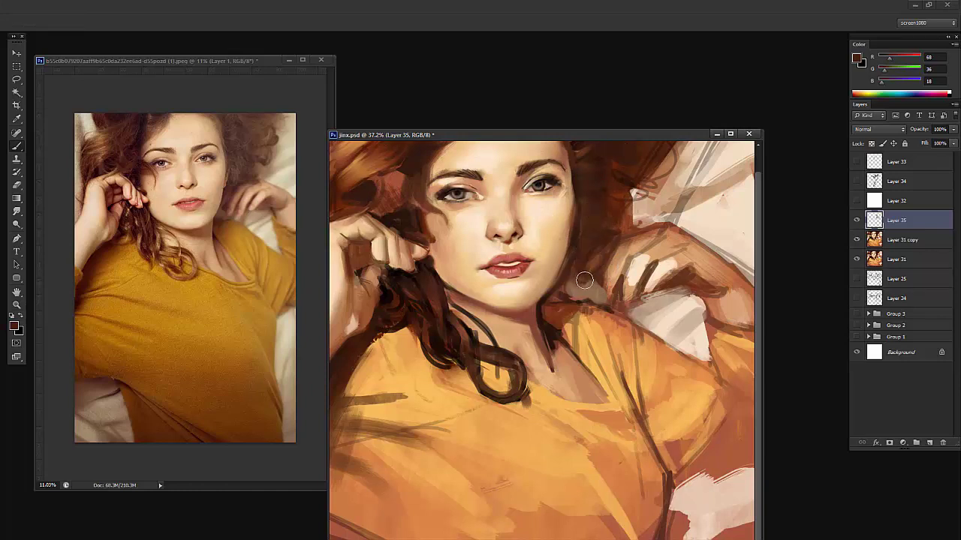
drag(659, 223, 616, 244)
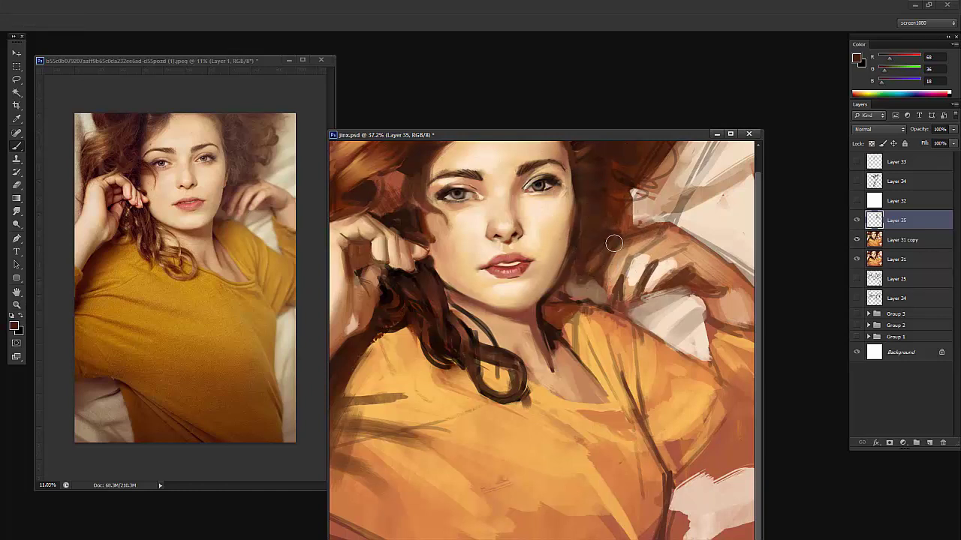
Reshape the hair's outer edge against the light background with sampled tan R 189, G 144, B 99 and hair brown R 59, G 29, B 12
alt+click(674, 206)
alt+click(670, 206)
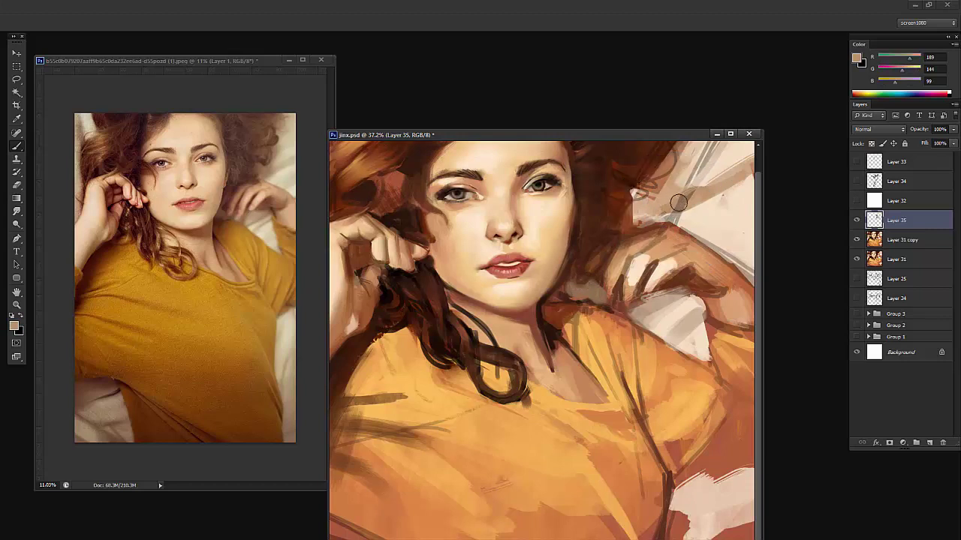
mouse_move(670, 206)
mouse_down()
mouse_move(641, 196)
mouse_move(651, 199)
mouse_move(615, 214)
mouse_move(642, 215)
mouse_move(624, 193)
mouse_move(650, 186)
mouse_up()
alt+click(595, 192)
alt+click(654, 204)
scroll(651, 186, up, 2)
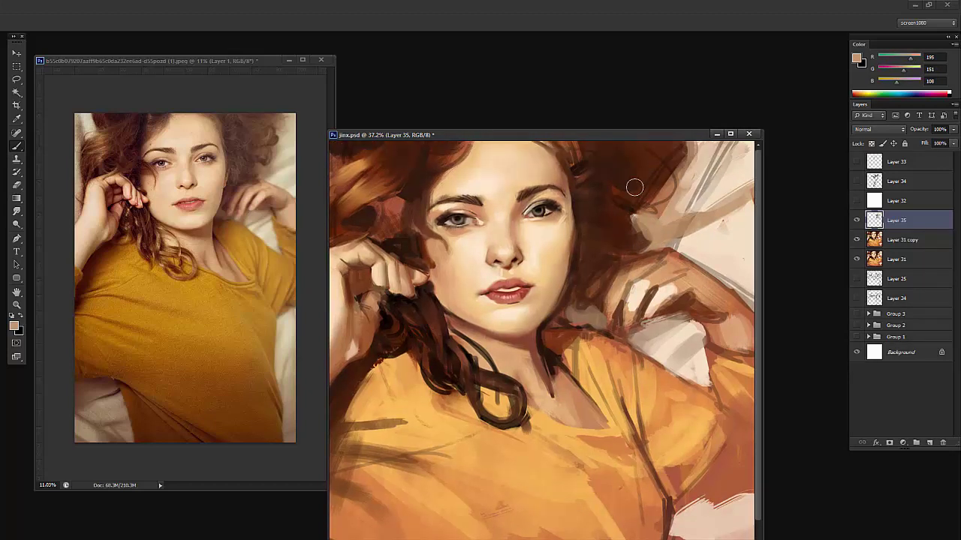
alt+click(608, 187)
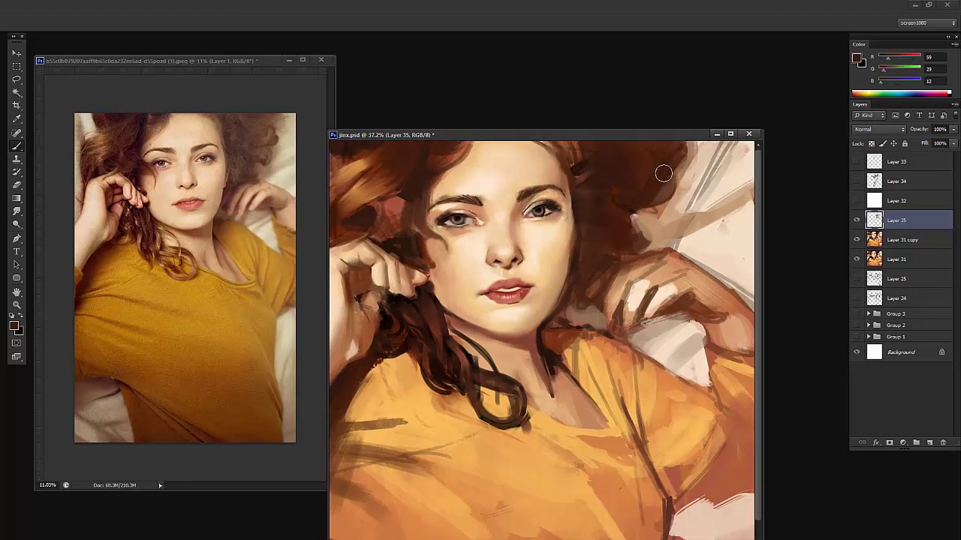
Paint over the grey sketch lines in the light background beside the hair with sampled cream and beige tones
alt+click(688, 171)
mouse_move(688, 171)
mouse_down()
mouse_move(728, 165)
mouse_move(717, 156)
mouse_move(715, 184)
mouse_up()
alt+click(734, 238)
mouse_move(750, 167)
mouse_down()
mouse_move(706, 196)
mouse_move(702, 181)
mouse_up()
alt+click(686, 199)
drag(693, 221, 751, 192)
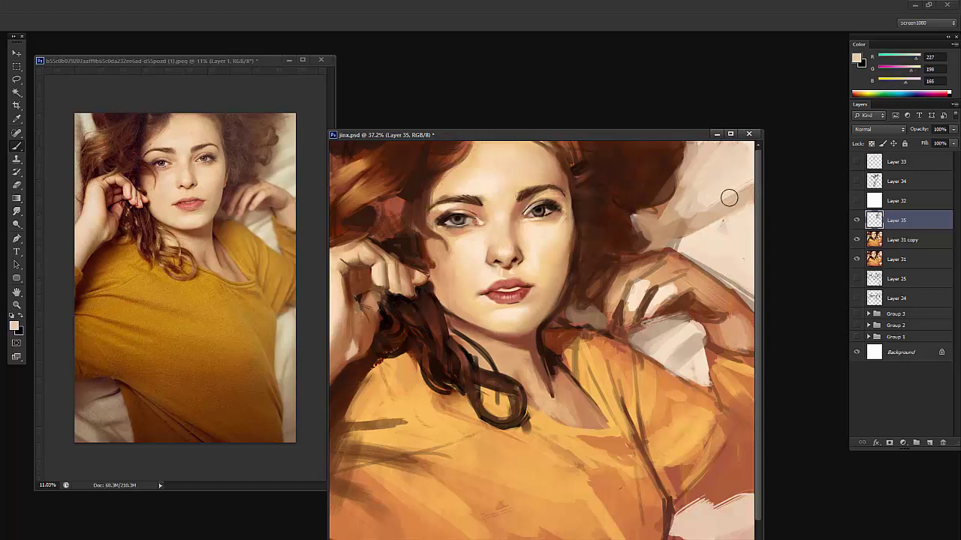
Touch up the light gap beneath the far hand with sampled cream R 245, G 224, B 197 and tan R 189, G 144, B 99
drag(678, 314, 678, 271)
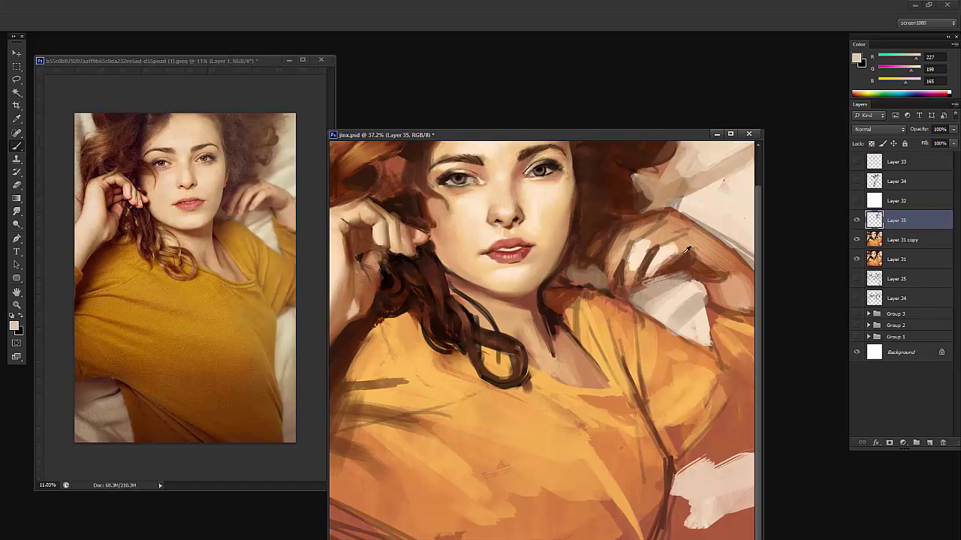
alt+click(696, 188)
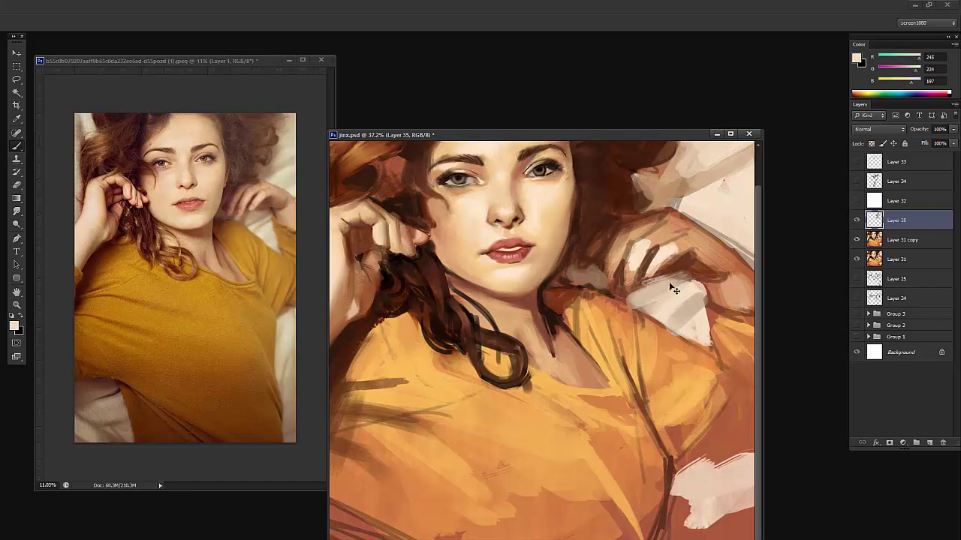
alt+click(672, 195)
mouse_move(656, 297)
mouse_down()
mouse_move(671, 281)
mouse_move(620, 295)
mouse_up()
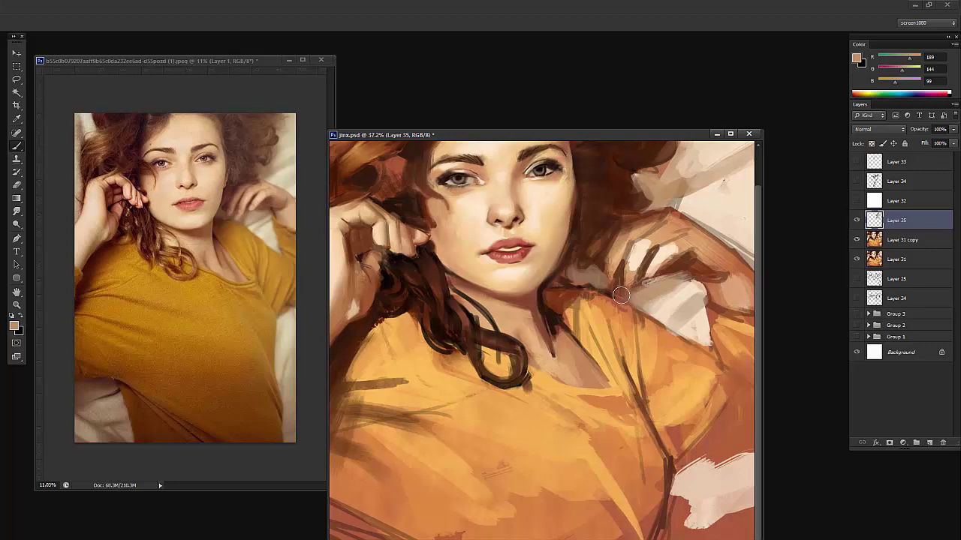
Refine the shaded area where the far hand meets the hair with tan R 189, G 144, B 99 and brown R 126, G 68, B 36
scroll(644, 267, up, 2)
right_click(657, 281)
click(658, 283)
click(602, 277)
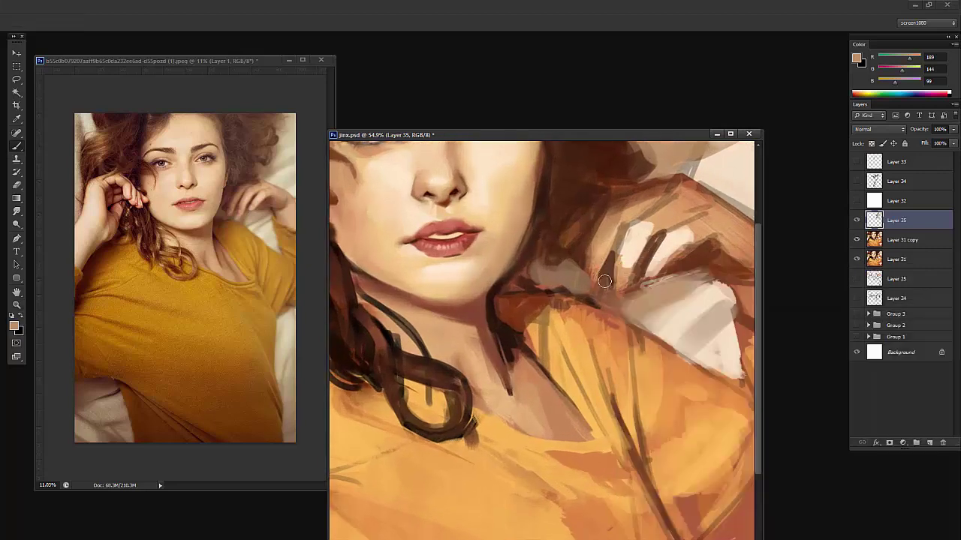
key(ctrl+space)
drag(668, 285, 627, 287)
key(b)
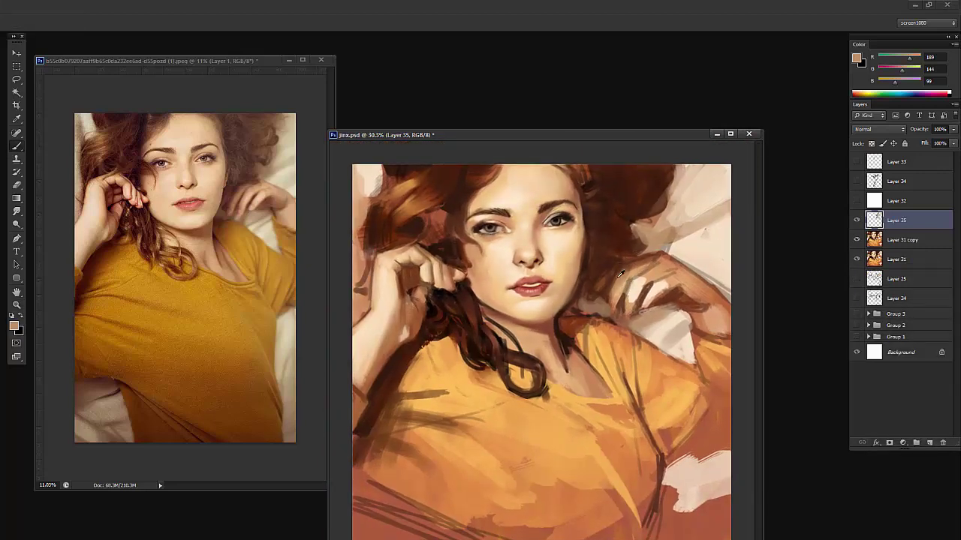
alt+click(613, 273)
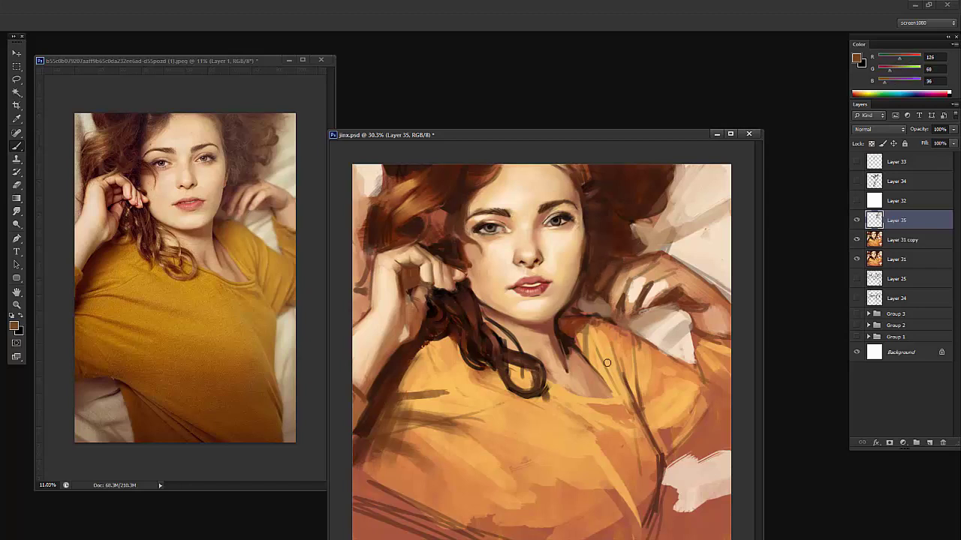
Darken the fold lines along the yellow top's lower hem with sampled dark brown R 95, G 50, B 32
alt+click(658, 497)
drag(593, 453, 659, 535)
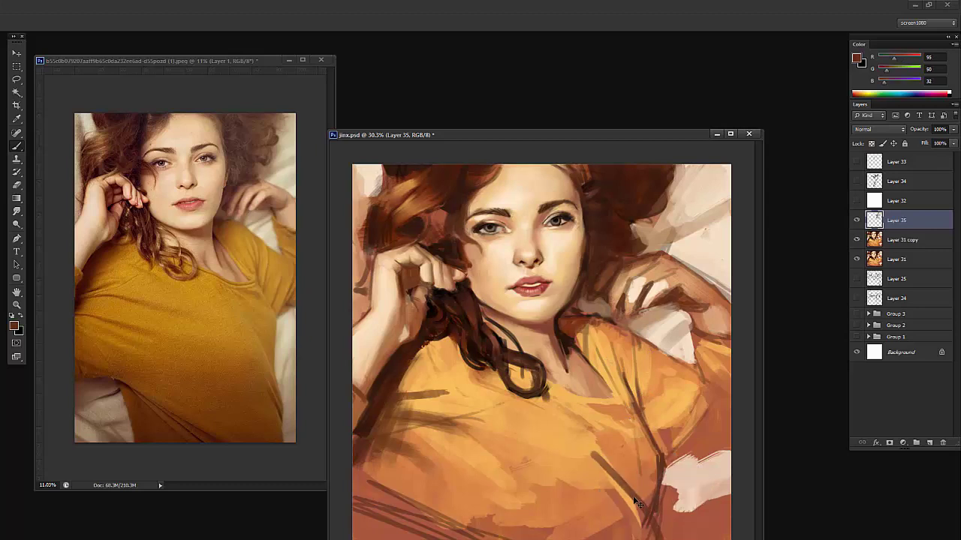
key(ctrl+z)
mouse_move(363, 492)
mouse_down()
mouse_move(460, 503)
mouse_move(494, 537)
mouse_up()
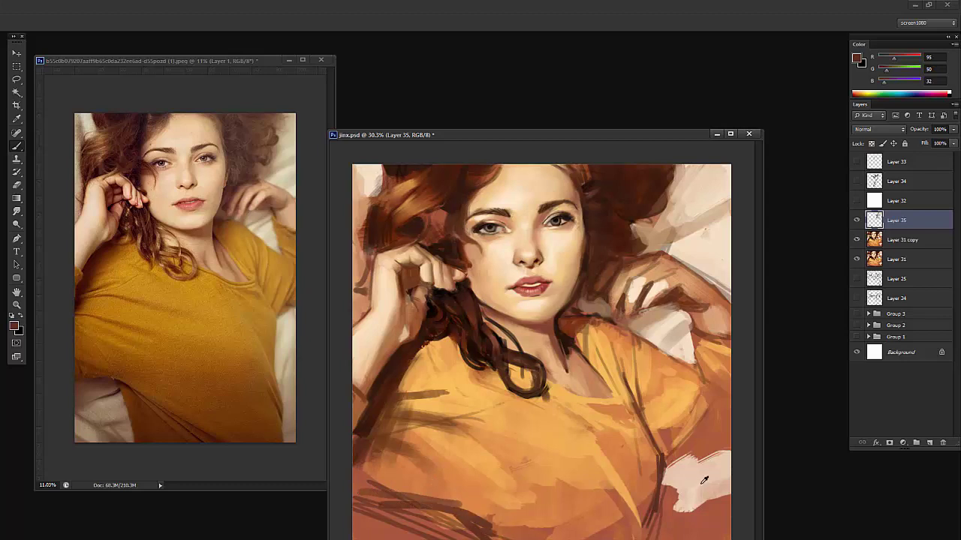
Fill the light background below the near arm and beside the hair with sampled pinkish cream R 233, G 202, B 174
alt+click(700, 482)
mouse_move(419, 521)
mouse_down()
mouse_move(464, 536)
mouse_move(356, 515)
mouse_move(443, 531)
mouse_move(366, 535)
mouse_up()
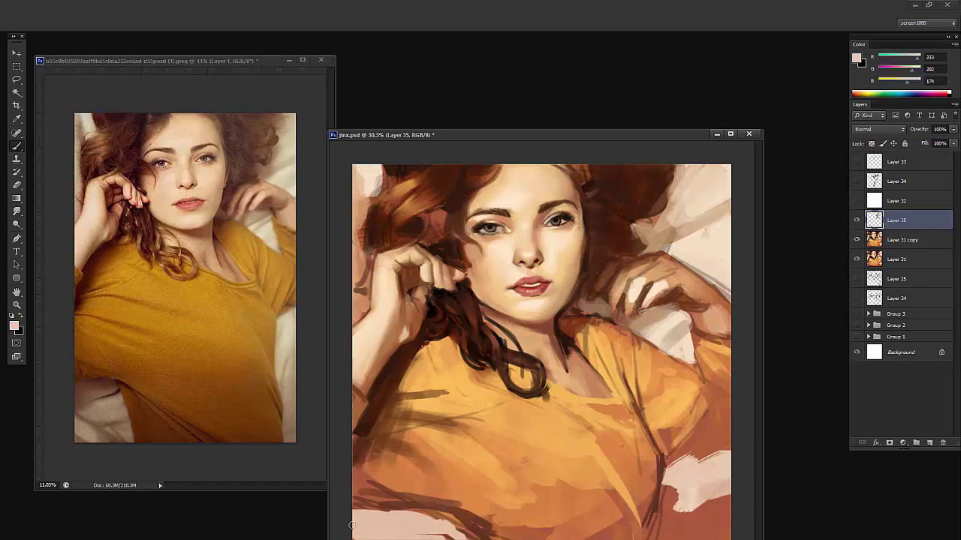
drag(411, 511, 355, 514)
mouse_move(359, 254)
mouse_down()
mouse_move(358, 231)
mouse_move(355, 290)
mouse_up()
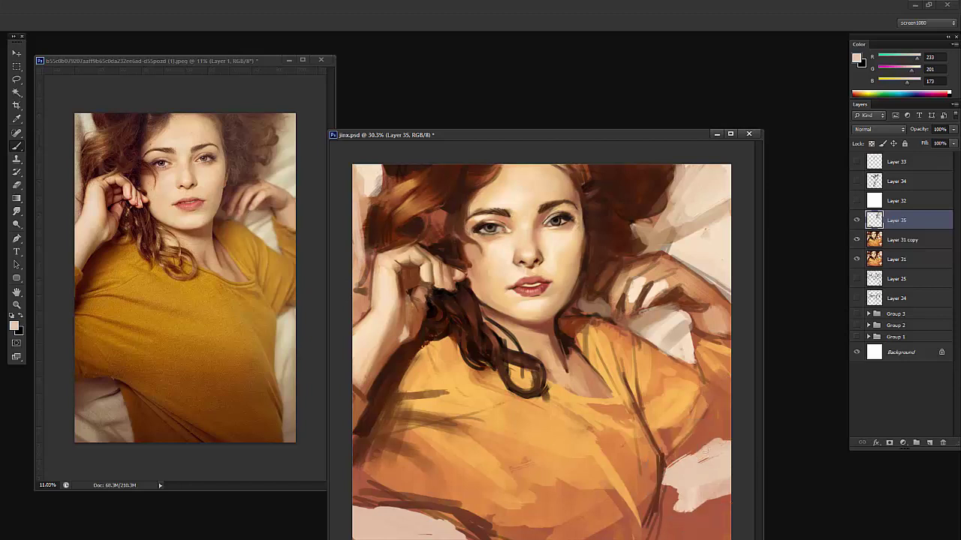
Extend the light cloth below the far sleeve and soften the patch under the far arm with sampled cream R 245, G 224, B 197 and beige
right_click(713, 360)
alt+click(688, 342)
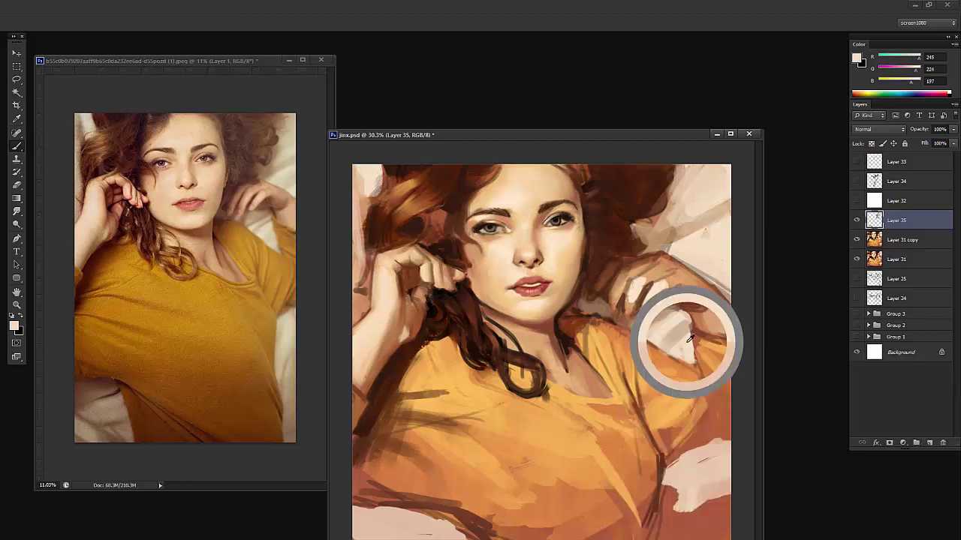
mouse_move(681, 494)
mouse_down()
mouse_move(660, 525)
mouse_move(731, 506)
mouse_move(737, 517)
mouse_up()
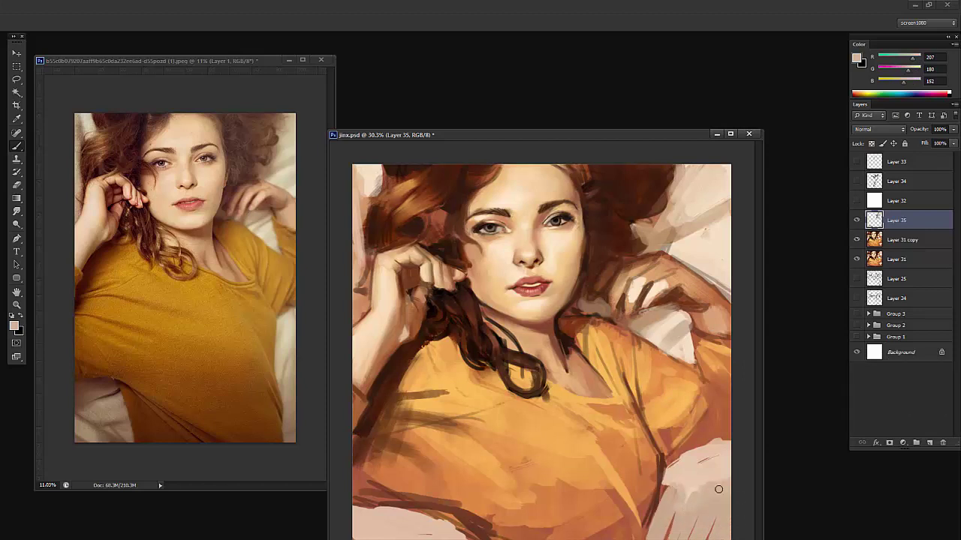
alt+click(665, 352)
alt+click(668, 353)
drag(660, 342, 691, 366)
right_click(695, 340)
Draw fold lines on the far shoulder and sleeve of the top with sampled dark brown R 81, G 50, B 29
alt+click(598, 317)
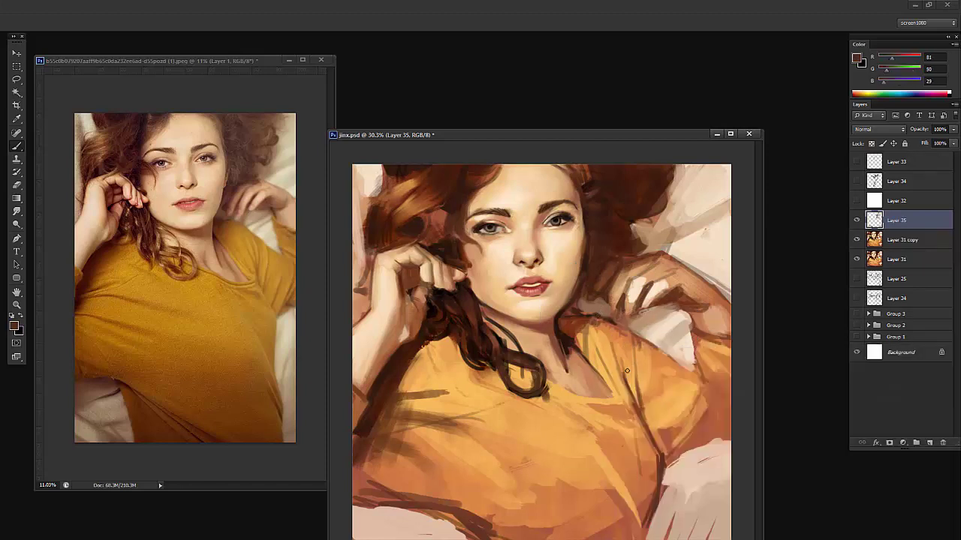
mouse_move(627, 342)
mouse_down()
mouse_move(626, 388)
mouse_move(641, 403)
mouse_move(660, 371)
mouse_move(646, 409)
mouse_up()
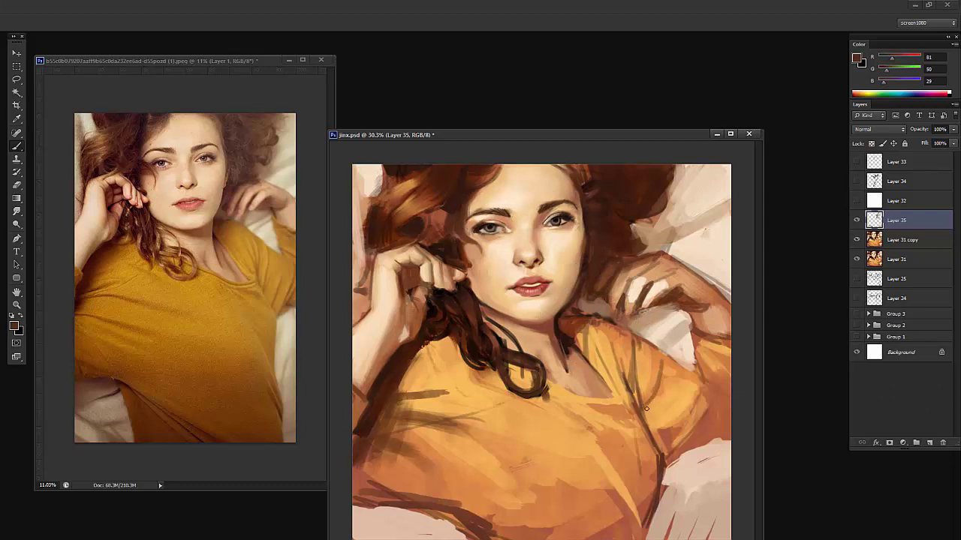
mouse_move(704, 394)
mouse_down()
mouse_move(677, 436)
mouse_move(688, 449)
mouse_up()
drag(728, 404, 708, 449)
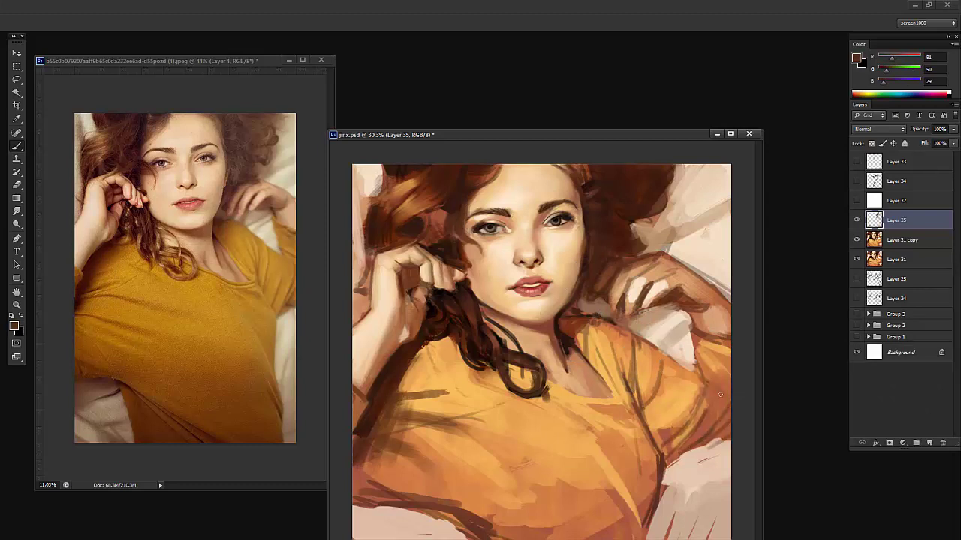
Mirror both the painting and the reference photo horizontally to check the proportions
key(z)
drag(678, 361, 658, 422)
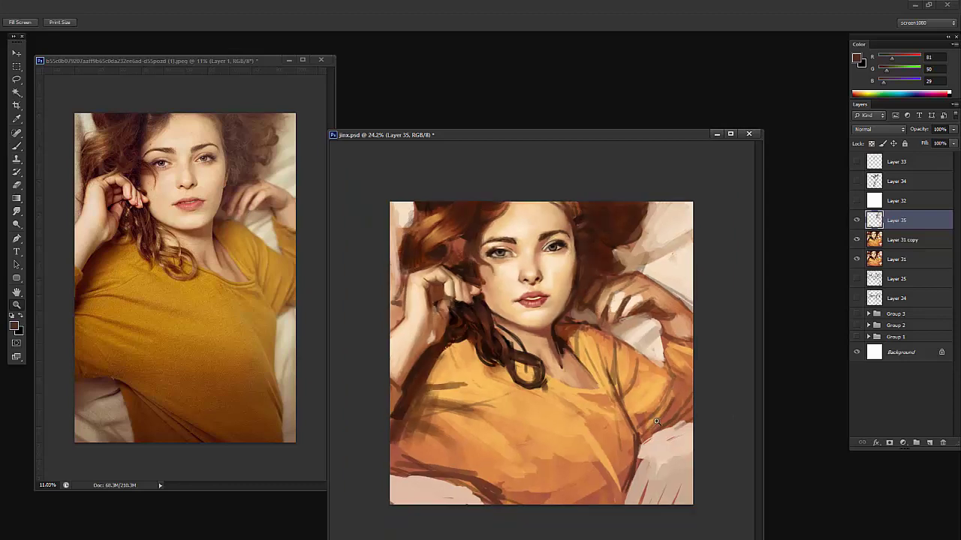
key(ctrl+shift+h)
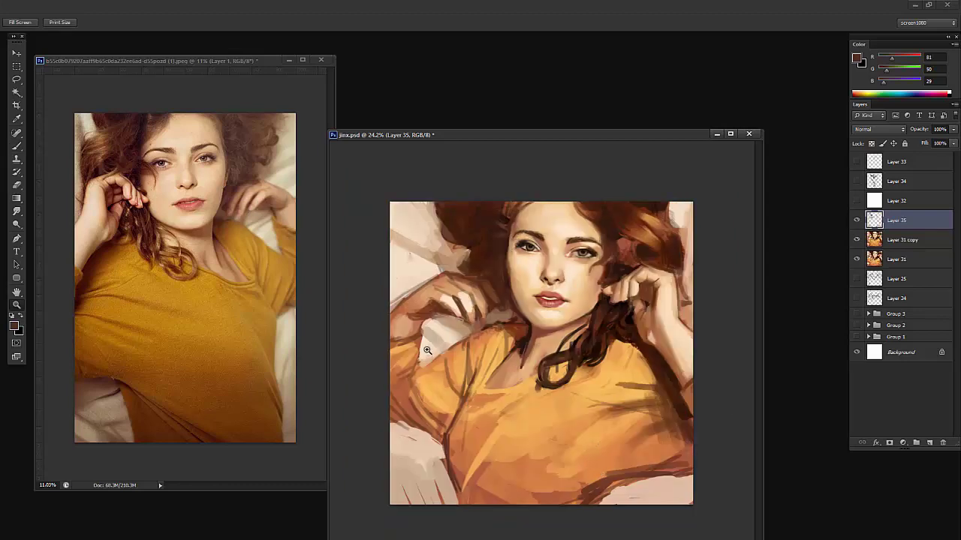
click(209, 331)
key(h)
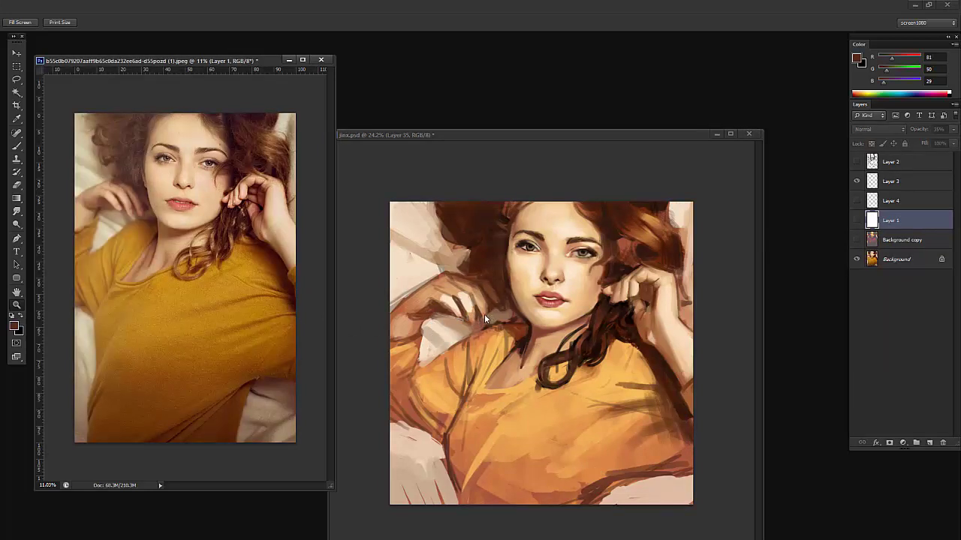
click(482, 314)
Repaint the far wrist and forearm with sampled skin tones R 220, G 161, B 105 and R 219, G 162, B 114, adjusting the brush size
drag(402, 296, 425, 294)
key(b)
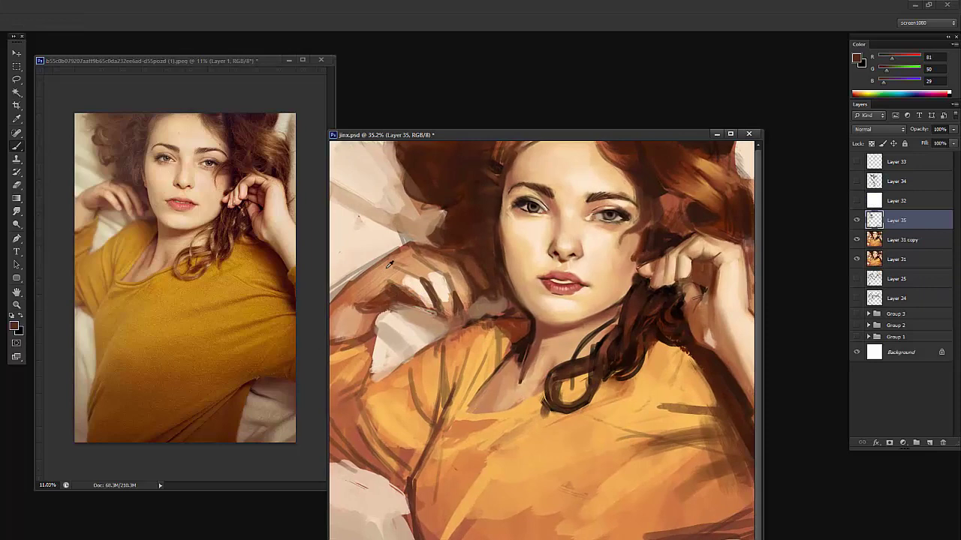
alt+click(390, 265)
right_click(409, 265)
drag(433, 282, 444, 282)
click(402, 267)
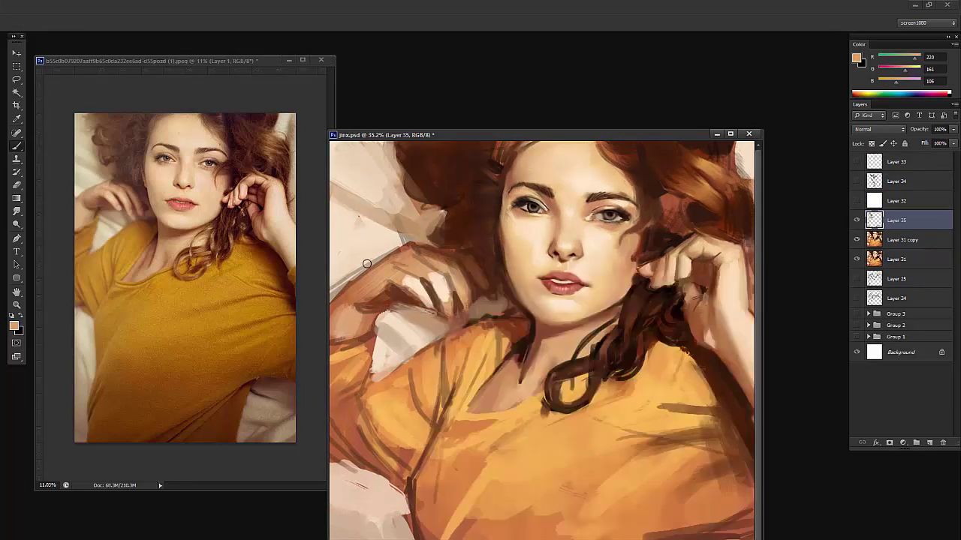
mouse_move(366, 265)
mouse_down()
mouse_move(351, 285)
mouse_move(393, 306)
mouse_move(387, 295)
mouse_move(355, 295)
mouse_move(380, 292)
mouse_up()
alt+click(382, 298)
alt+click(361, 308)
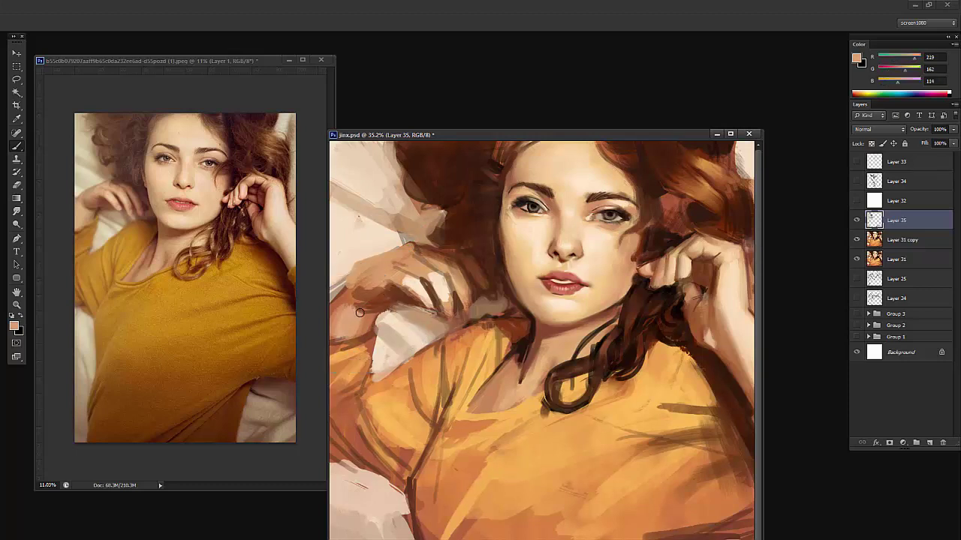
Clean up the far forearm's edge against the background with sampled cream R 241, G 216, B 188 and orange-brown R 184, G 104, B 59
alt+click(370, 312)
alt+click(386, 315)
alt+click(337, 271)
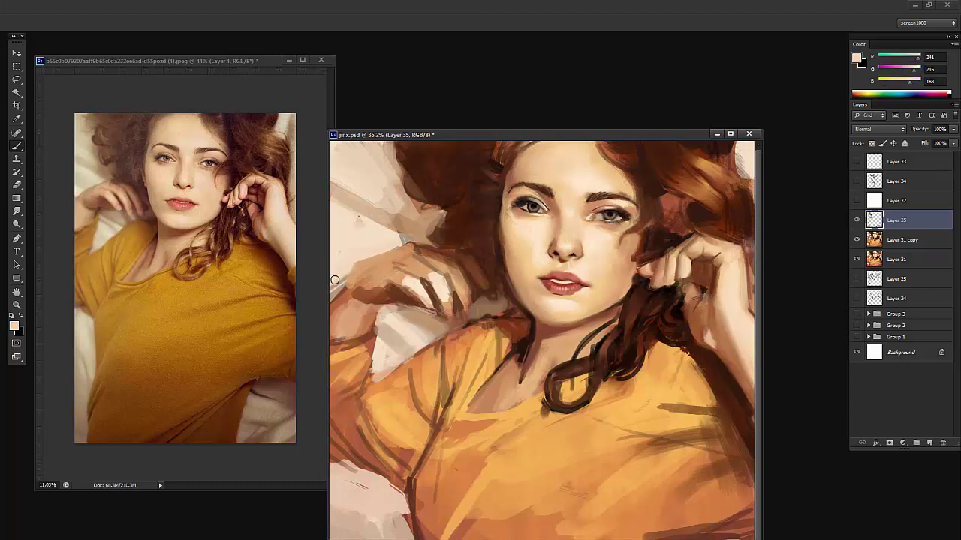
alt+click(356, 289)
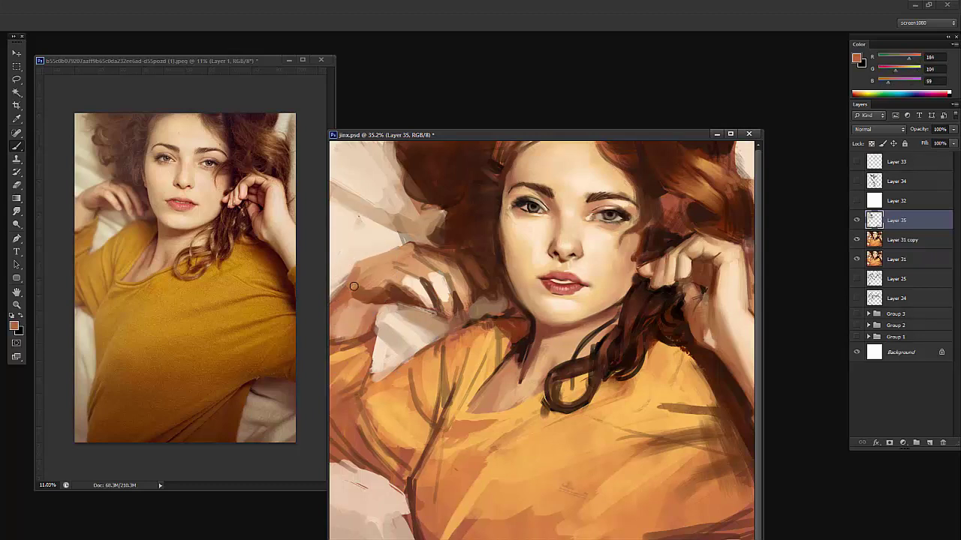
Brush beige strokes R 213, G 177, B 141 into the light background above the far hand
alt+click(376, 270)
alt+click(385, 219)
drag(328, 246, 426, 250)
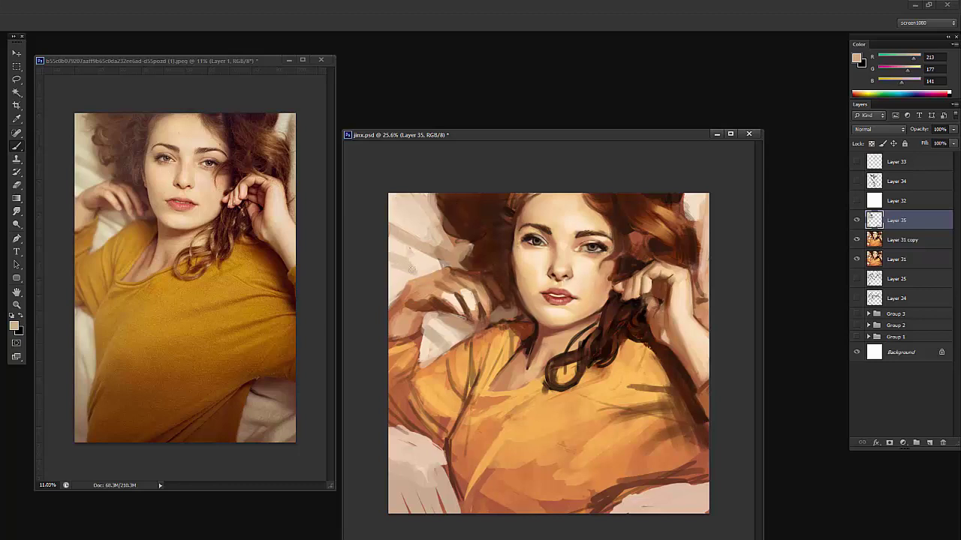
Touch up the far arm's outer edge with cream R 241, G 216, B 188 and merge Layer 35 into Layer 31 copy
alt+click(406, 289)
alt+click(395, 288)
key(Delete)
Blend the fingers and knuckles of the far hand with the Mixer Brush
drag(399, 316, 432, 295)
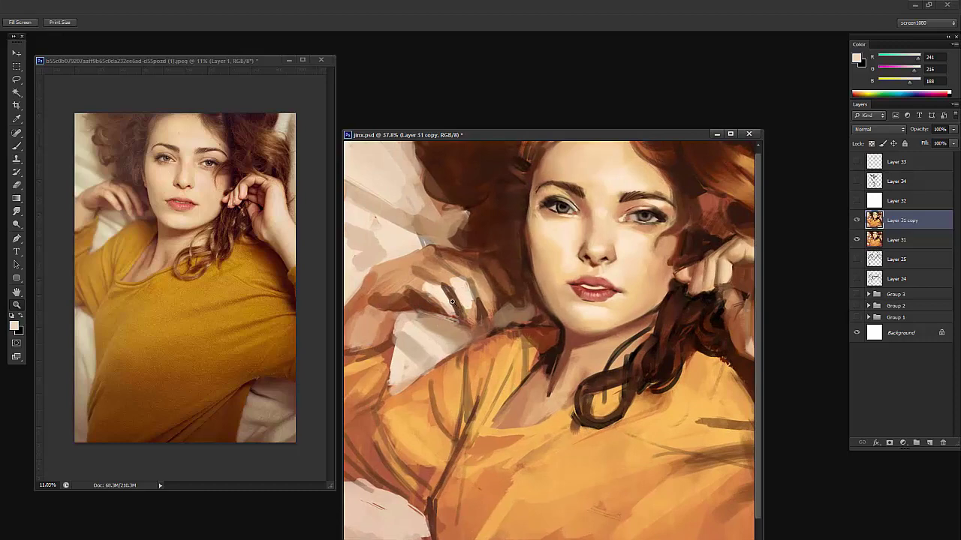
key(b)
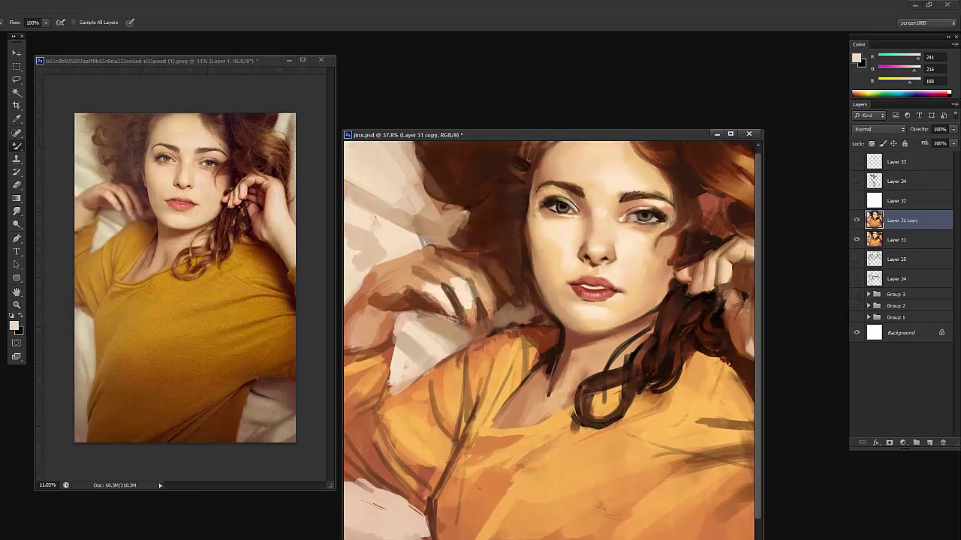
right_click(473, 277)
click(506, 300)
click(451, 279)
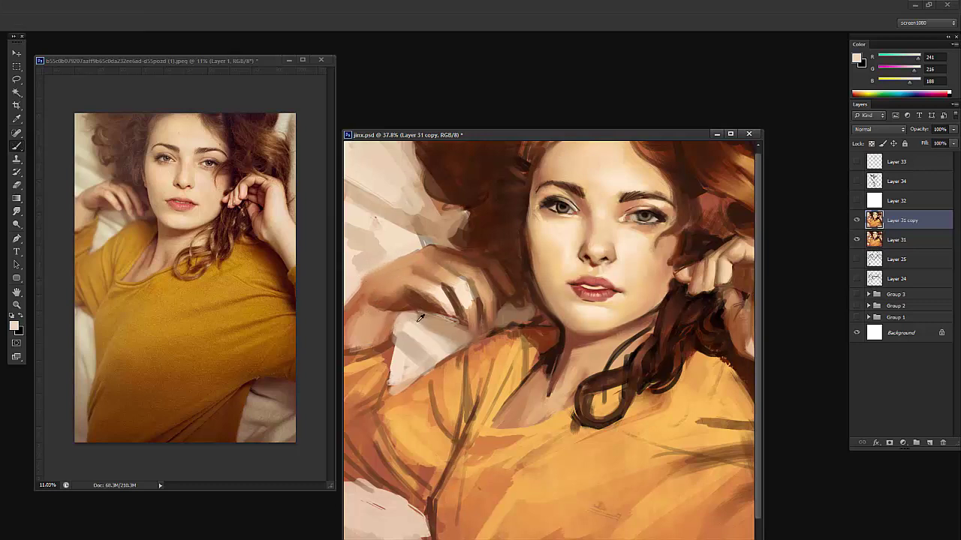
Paint a shadow onto the light cloth beneath the far hand with brown R 107, G 52, B 23 and blend it
alt+click(416, 323)
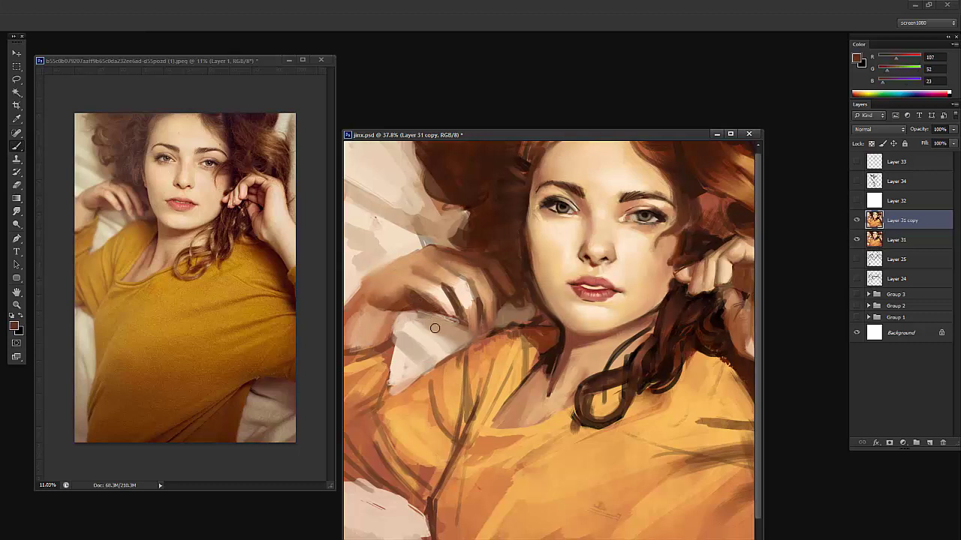
drag(420, 317, 457, 345)
key(shift+b)
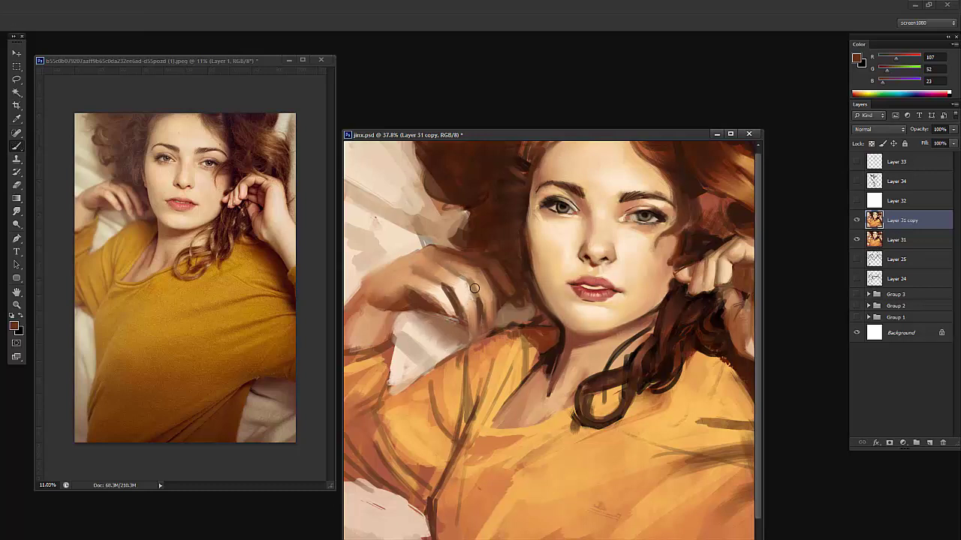
Define the gap between the far hand's fingers using a resized brush and sampled dark brown R 100, G 53, B 27
alt+click(428, 274)
right_click(492, 272)
drag(527, 301, 519, 301)
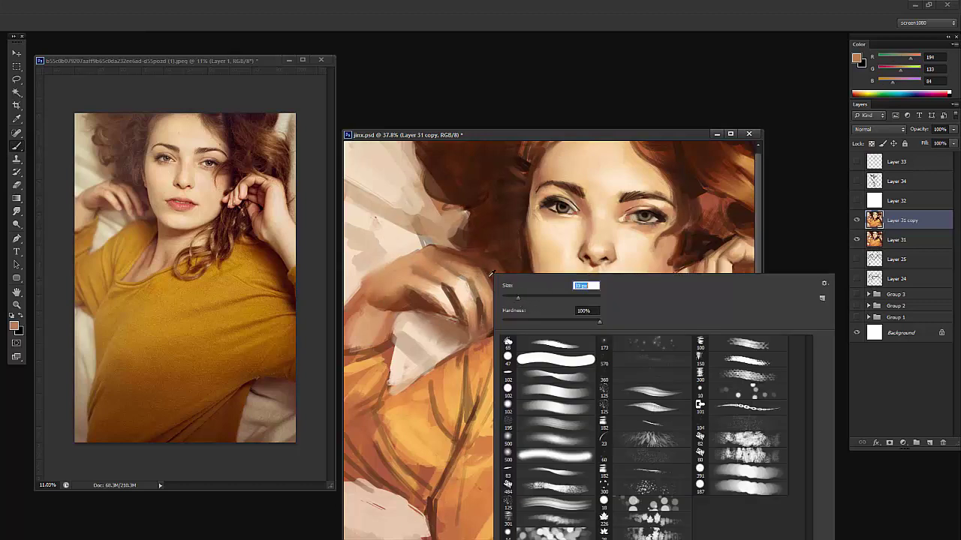
alt+click(492, 260)
drag(450, 288, 466, 313)
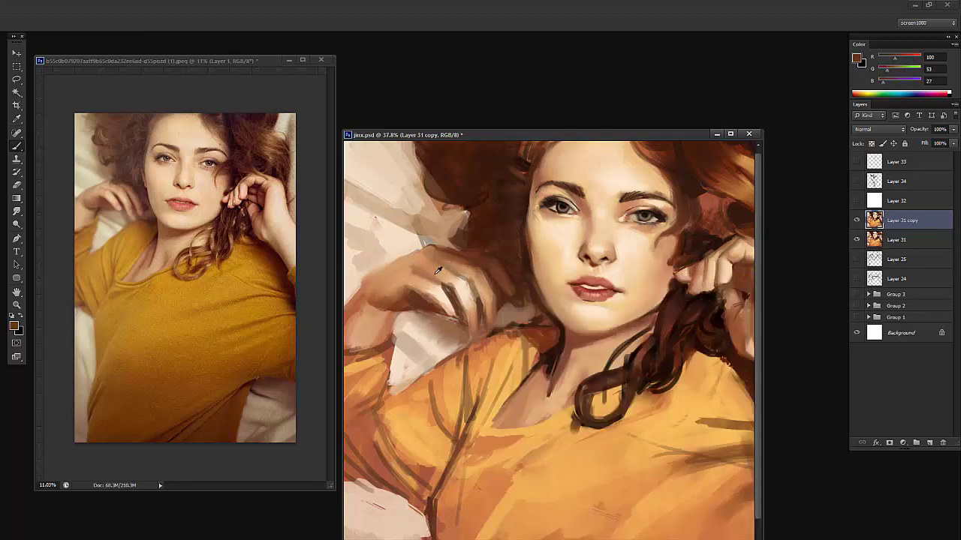
Paint the far hand's fingers with sampled skin tones, including R 210, G 151, B 97 and cream R 251, G 224, B 192
alt+click(436, 274)
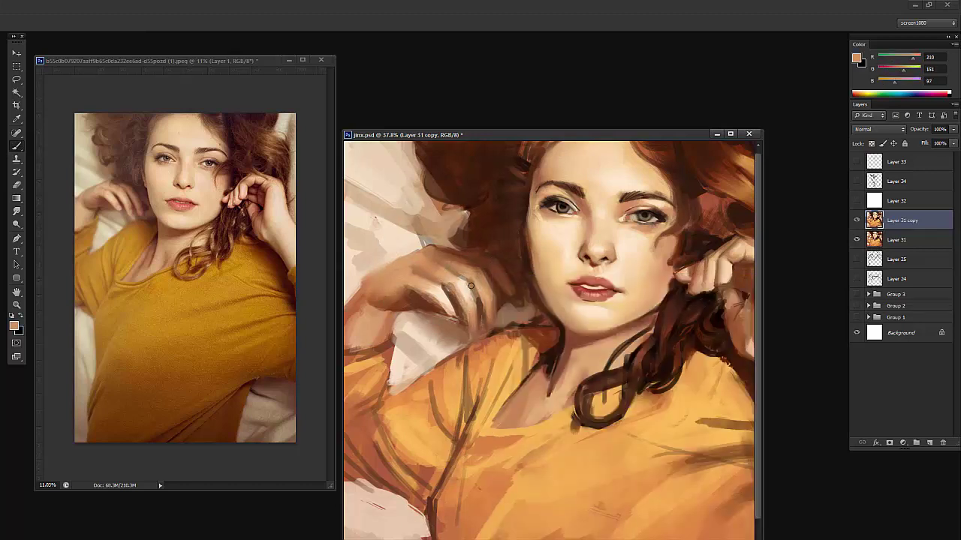
alt+click(468, 288)
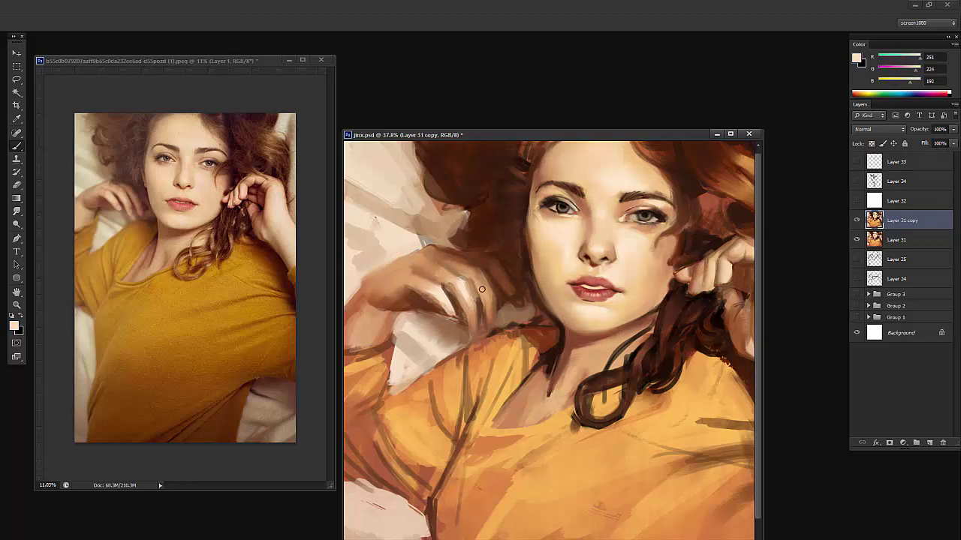
alt+click(455, 296)
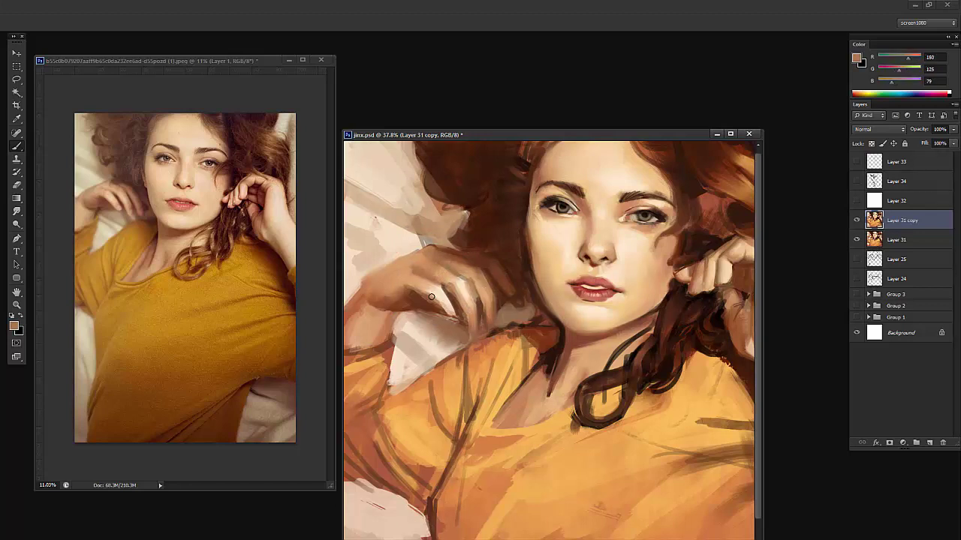
alt+click(444, 295)
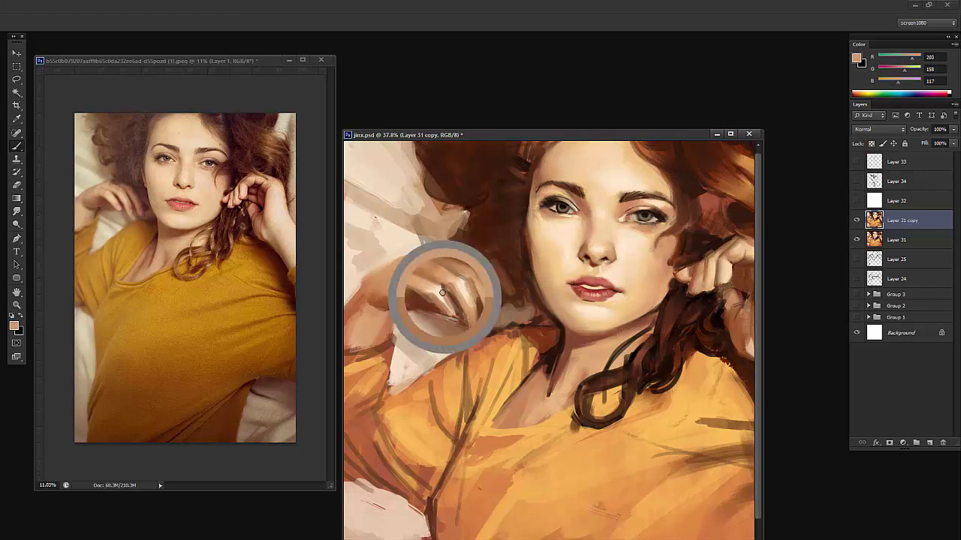
alt+click(447, 304)
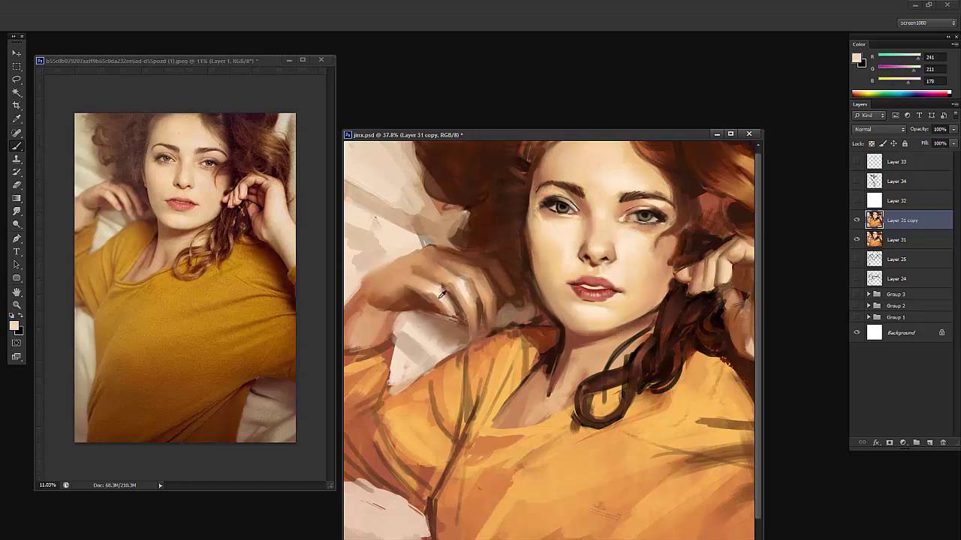
Refine the far hand's knuckles and back with sampled tan R 186, G 128, B 82
alt+click(441, 296)
alt+click(428, 293)
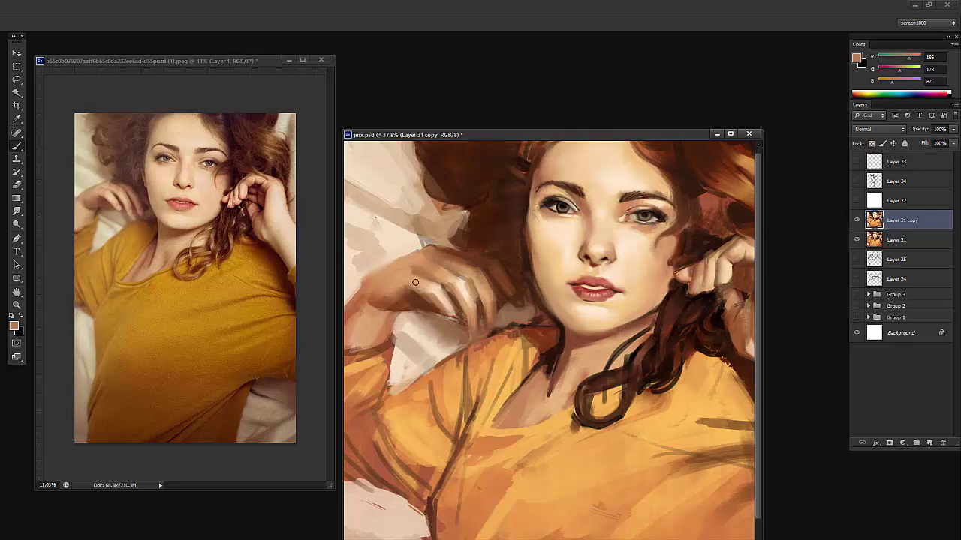
alt+click(418, 283)
drag(414, 274, 429, 278)
Draw a thin crease on the back of the far hand with a resized brush in dark brown R 99, G 50, B 24
alt+click(469, 285)
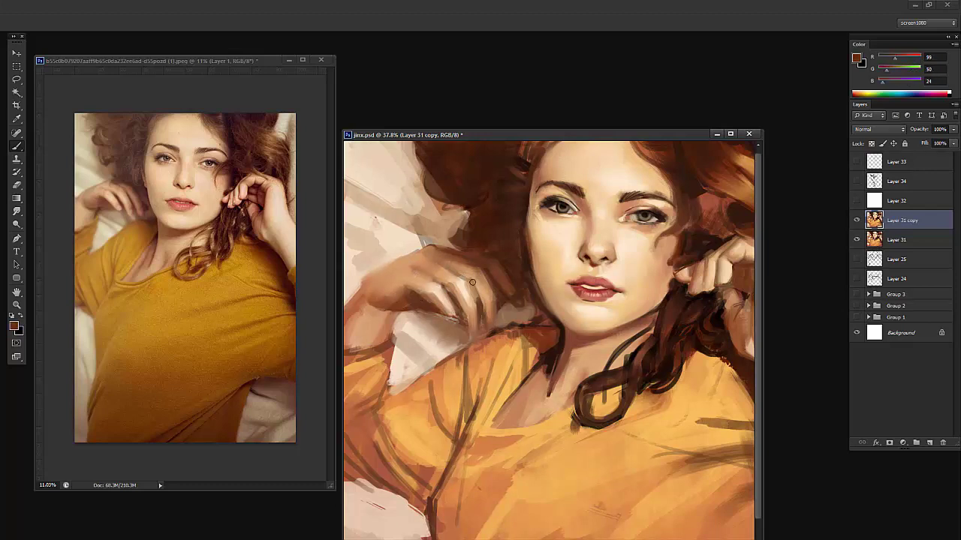
right_click(486, 282)
drag(507, 304, 504, 303)
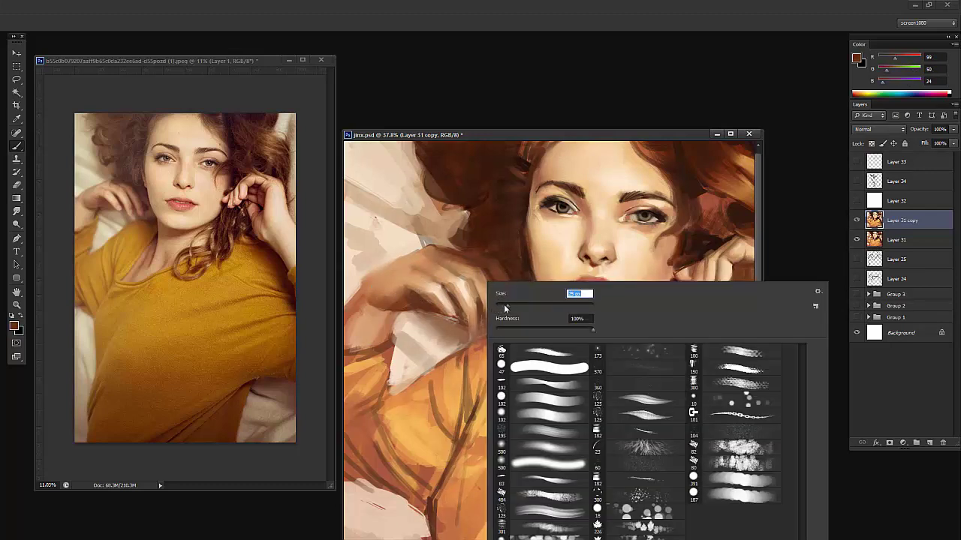
drag(409, 270, 431, 277)
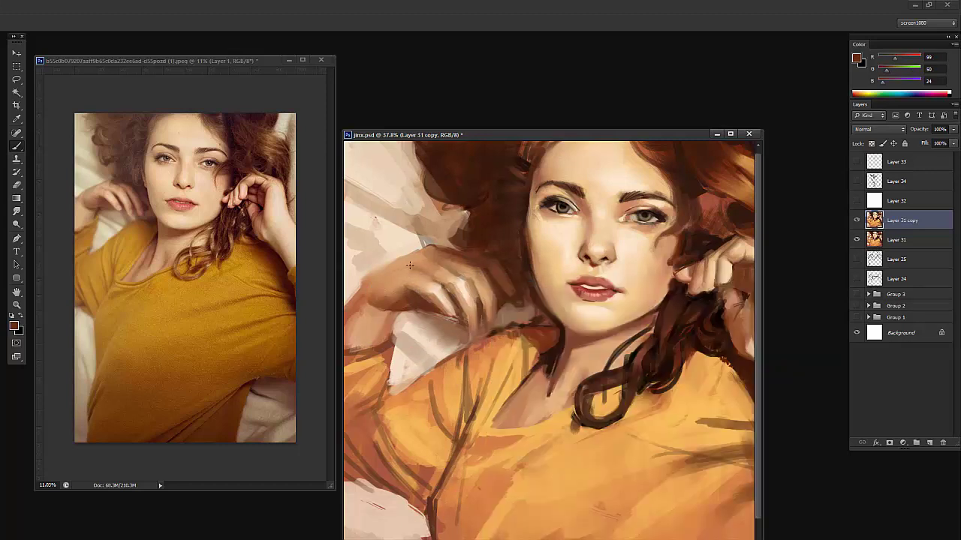
Touch up the skin around the far hand's crease using sampled cream R 243, G 213, B 179 and tan R 223, G 165, B 108
alt+click(471, 288)
right_click(472, 287)
click(424, 268)
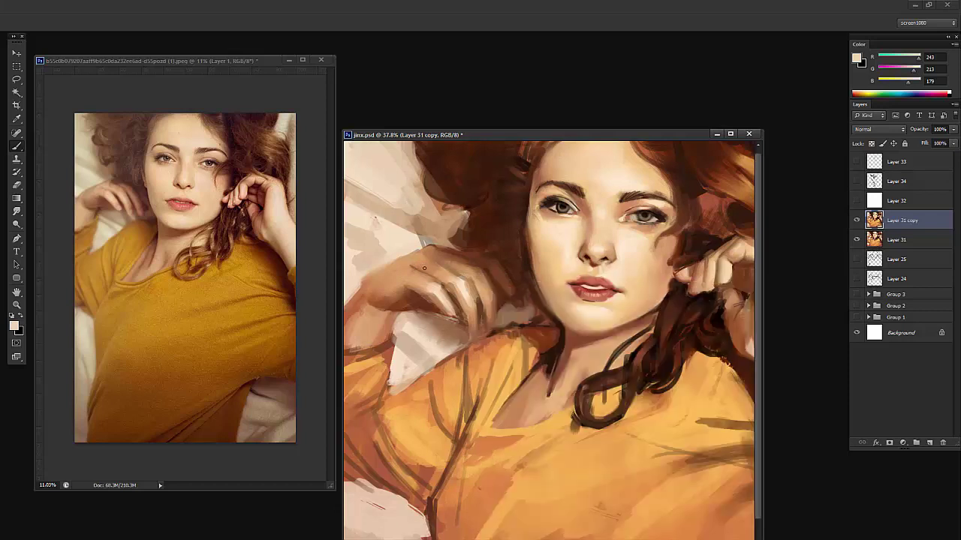
alt+click(426, 268)
Mirror both the painting and the reference photo horizontally
key(z)
drag(432, 272, 409, 424)
key(F1)
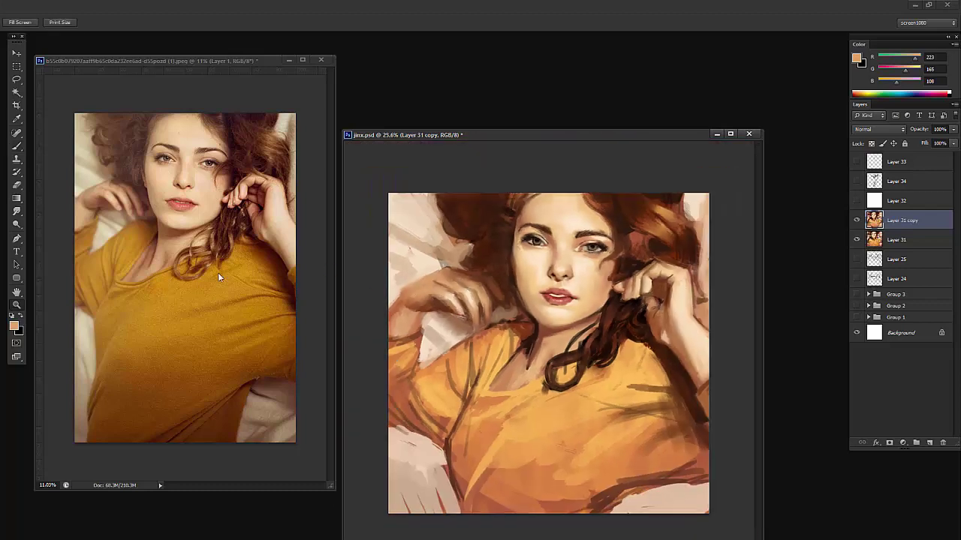
click(241, 315)
key(F1)
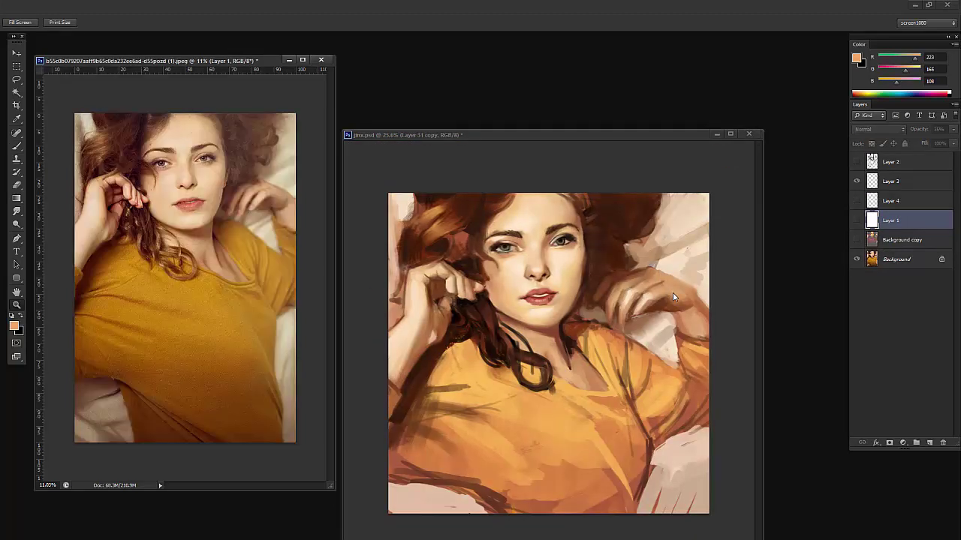
Blend the folds and shading across the yellow top with a resized Mixer Brush
click(672, 293)
key(b)
key(shift+b)
key(shift+b)
key(shift+b)
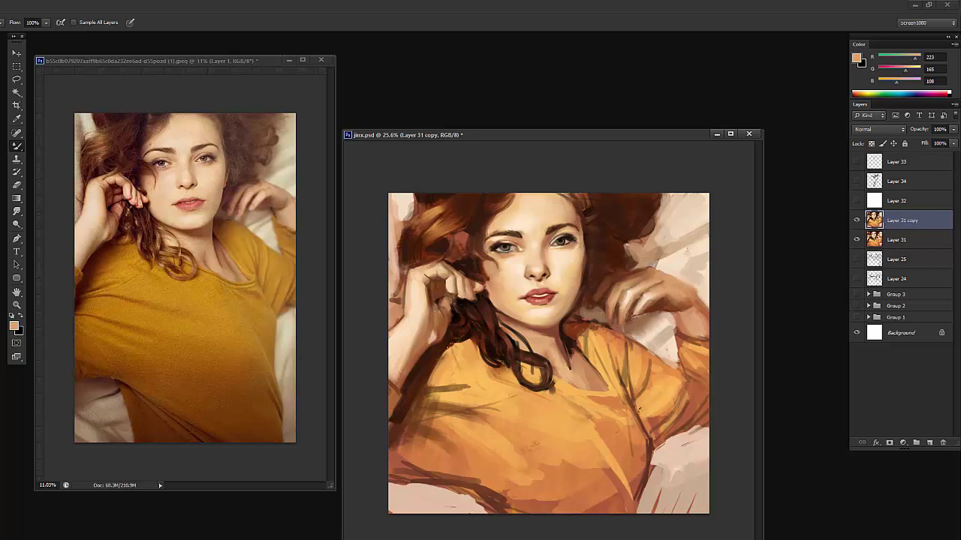
right_click(640, 354)
click(683, 376)
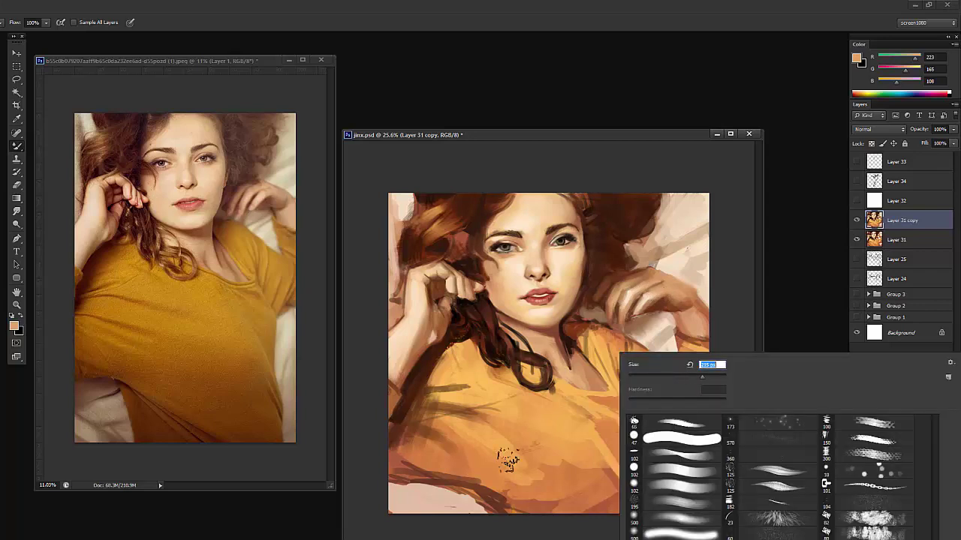
mouse_move(461, 480)
mouse_down()
mouse_move(506, 500)
mouse_move(487, 484)
mouse_up()
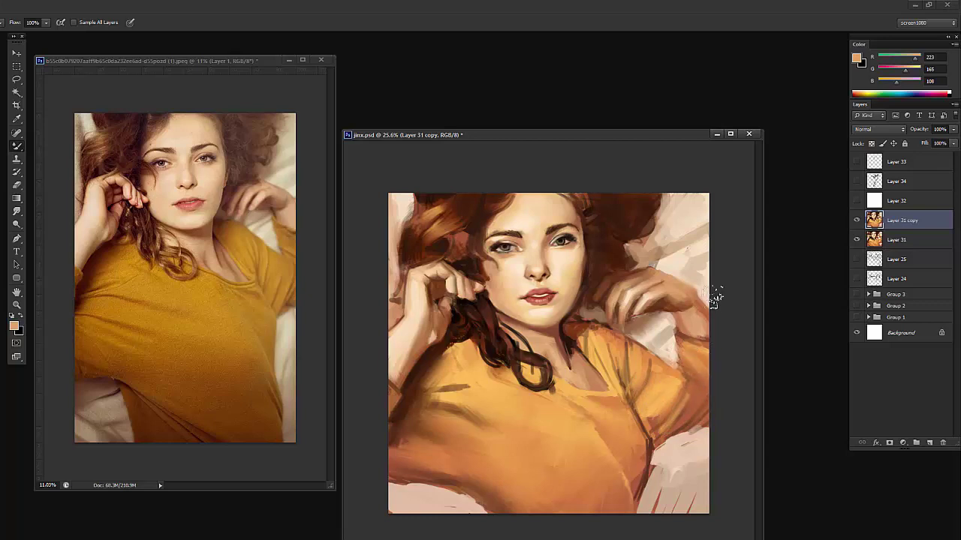
Define the far sleeve's cuff edge at the forearm with dark brown R 112, G 58, B 31 and orange sampled from the sleeve
key(shift+b)
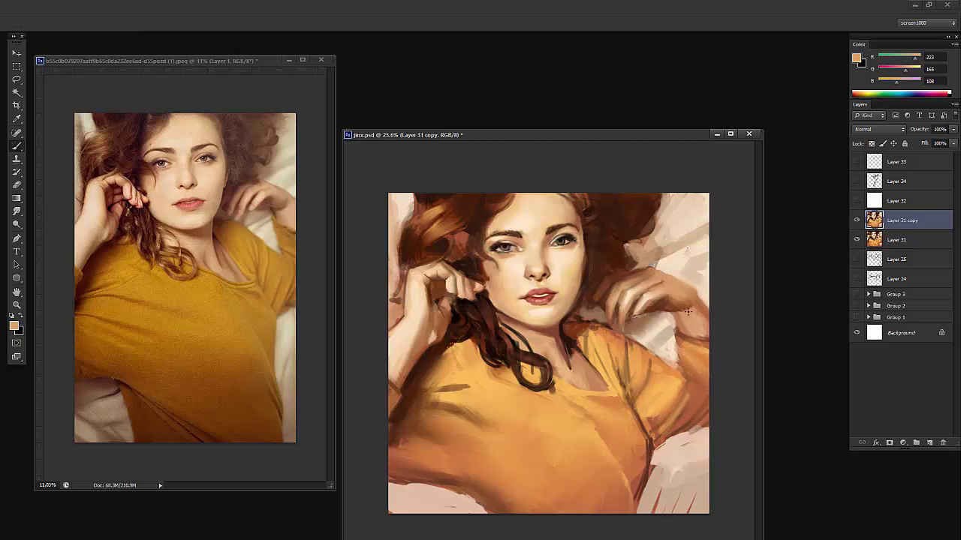
drag(688, 311, 736, 311)
alt+click(679, 307)
mouse_move(670, 315)
mouse_down()
mouse_move(686, 341)
mouse_move(668, 323)
mouse_move(682, 365)
mouse_up()
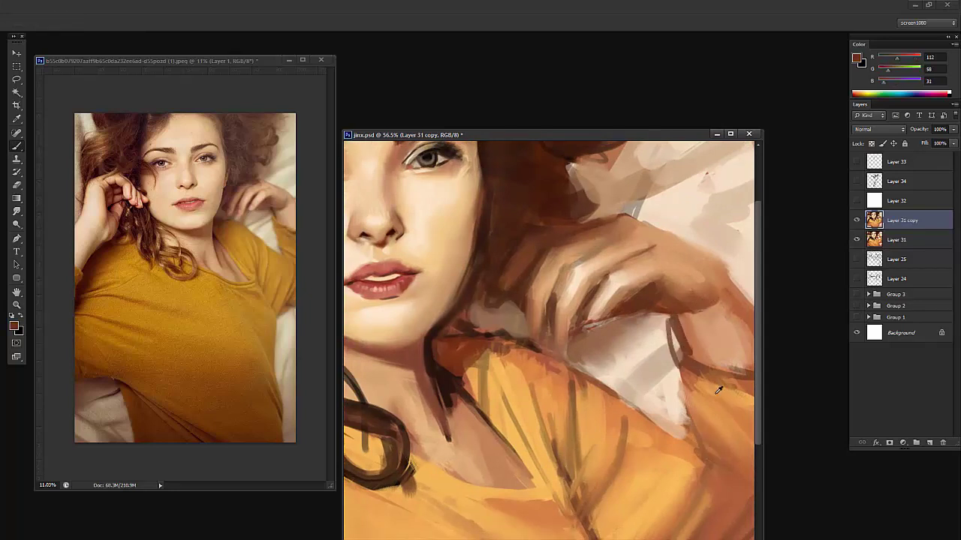
alt+click(716, 393)
drag(668, 326, 684, 362)
Darken the shadow beneath the far hand's fingers with brown R 111, G 55, B 26 and blend it with the Mixer Brush
alt+click(622, 304)
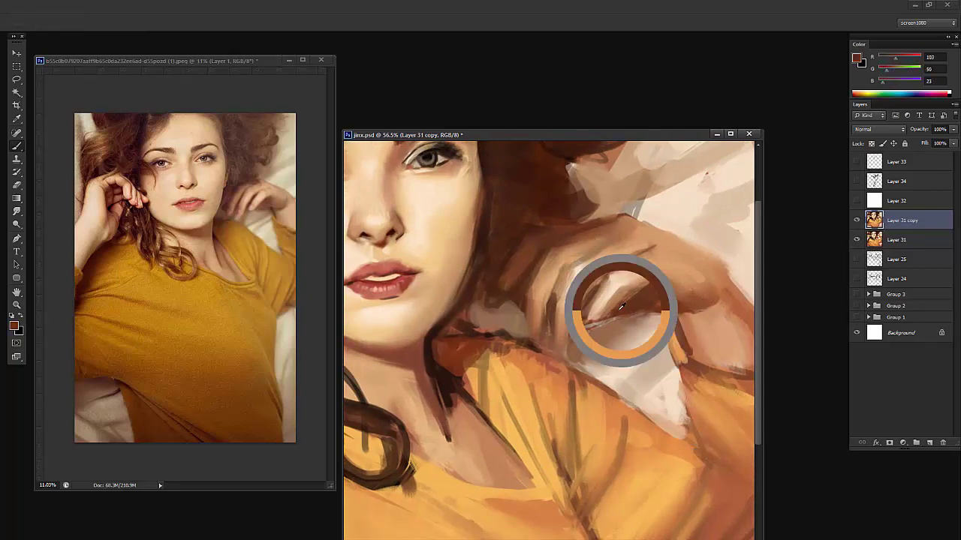
mouse_move(622, 304)
mouse_down()
mouse_move(590, 328)
mouse_move(601, 322)
mouse_up()
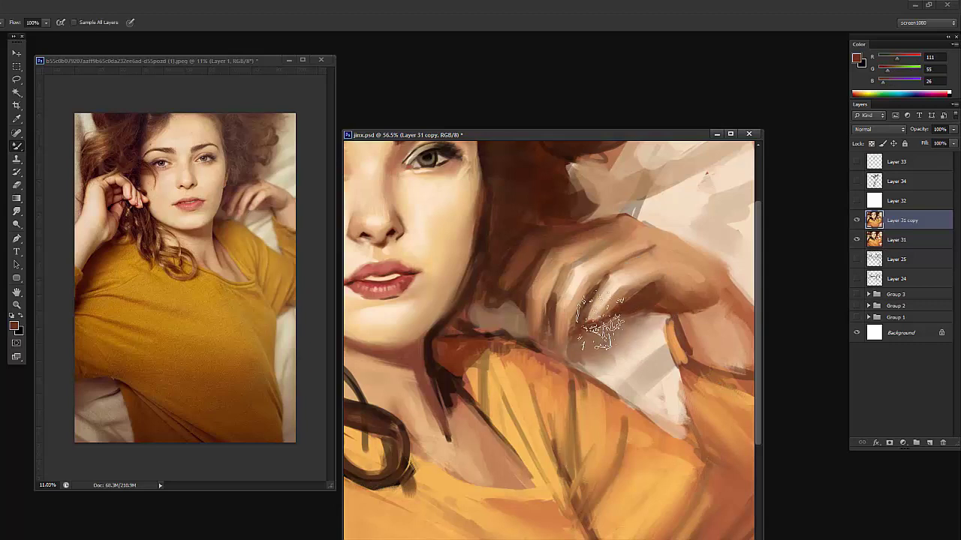
right_click(597, 324)
key(Escape)
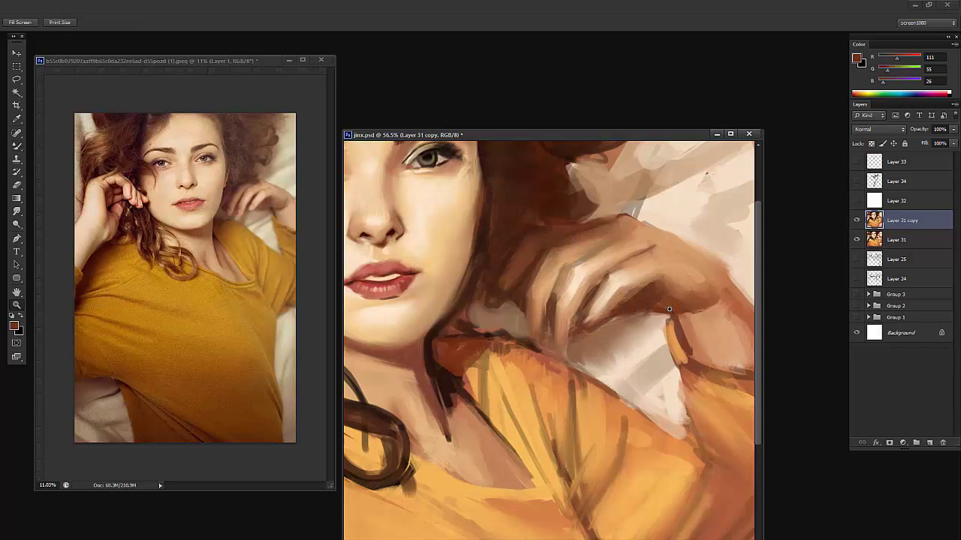
Brighten the far forearm with cream R 247, G 220, B 188 and blend the highlight
scroll(708, 329, down, 3)
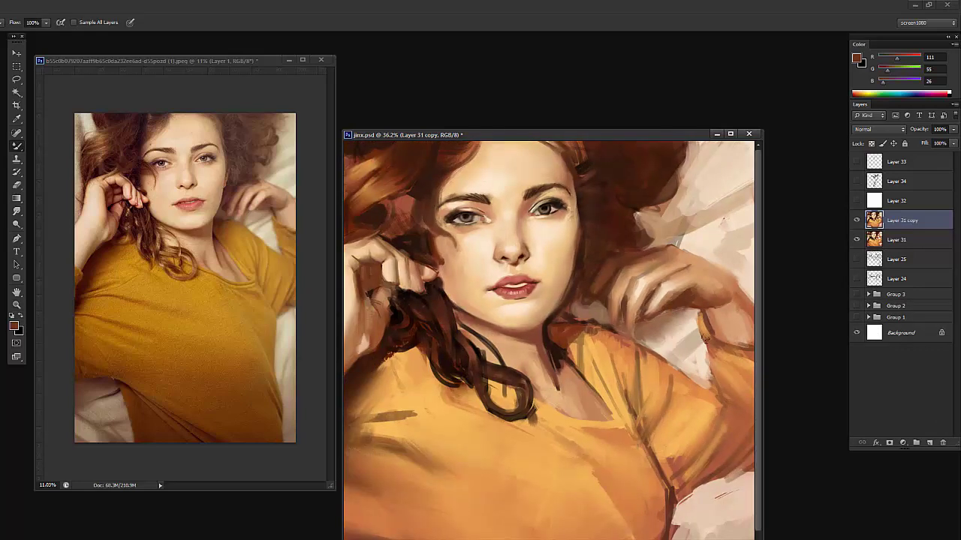
alt+click(727, 312)
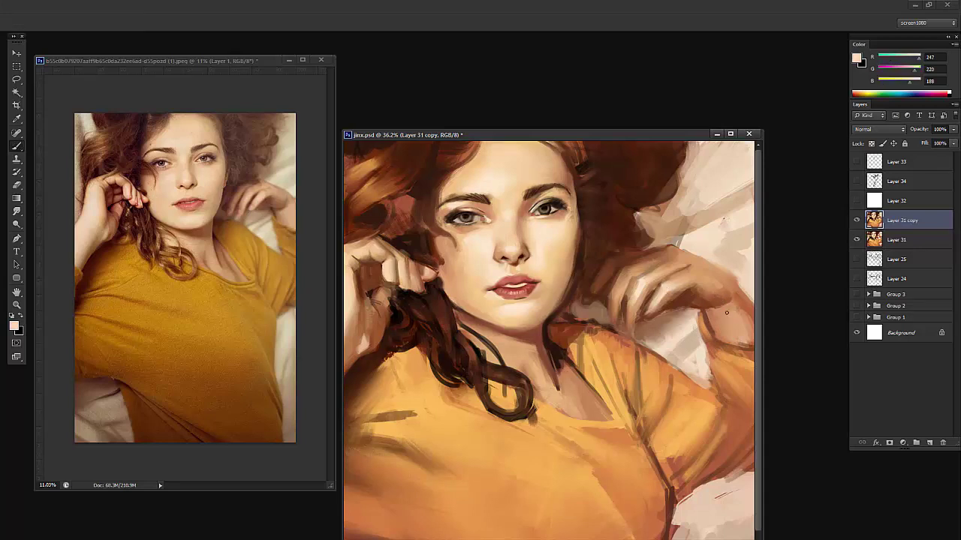
drag(726, 317, 741, 333)
key(shift+b)
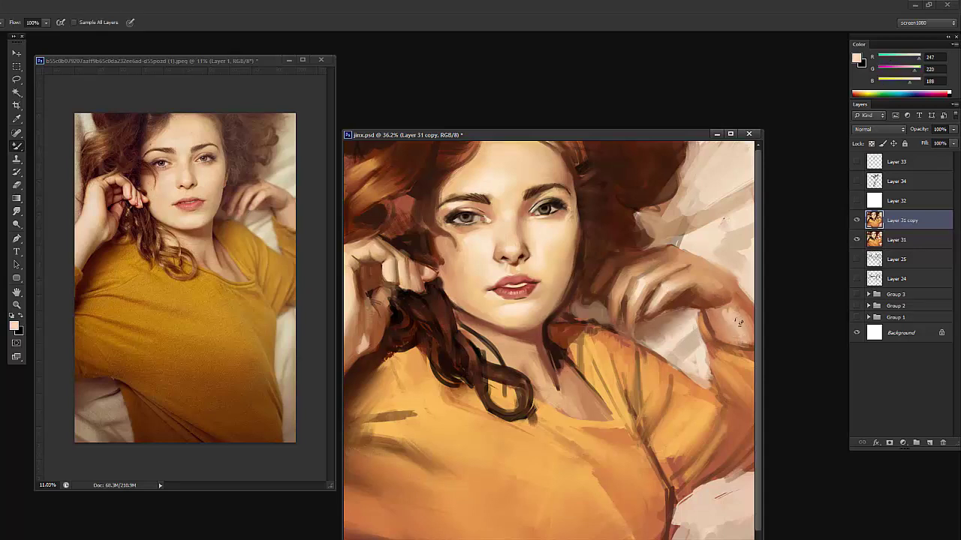
Create a new layer above Layer 31 copy and set the Brush's foreground colour to white for the eye highlights
key(z)
drag(737, 309, 667, 302)
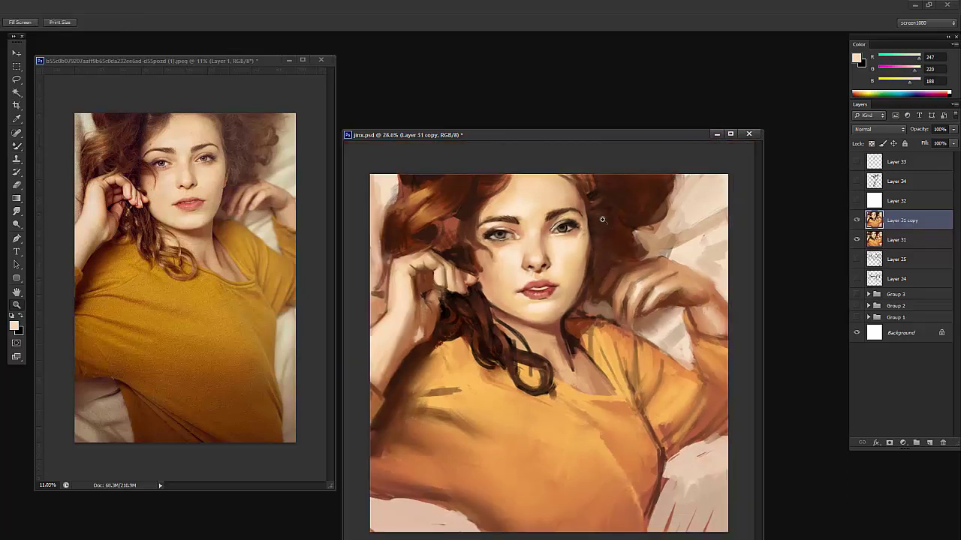
key(ctrl+shift+alt+n)
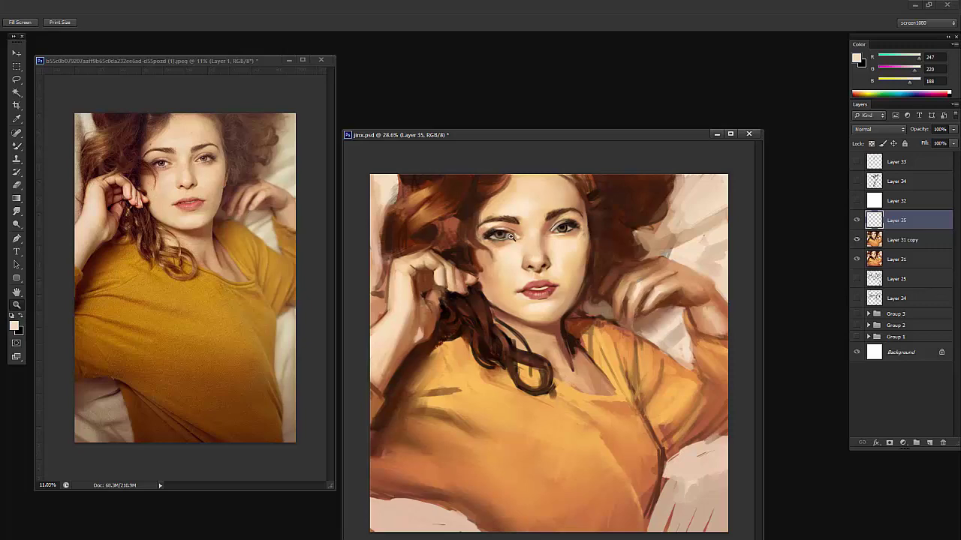
drag(590, 232, 552, 293)
key(b)
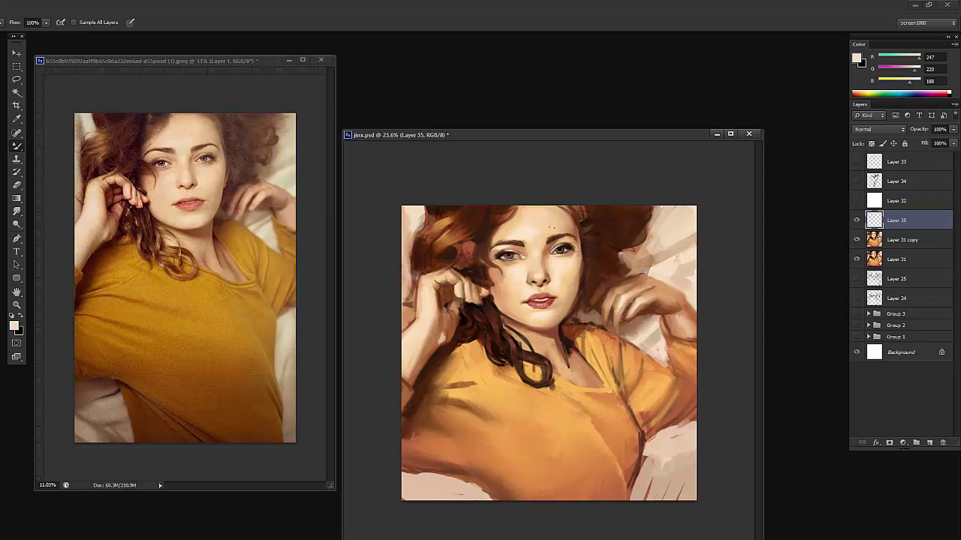
drag(530, 238, 600, 236)
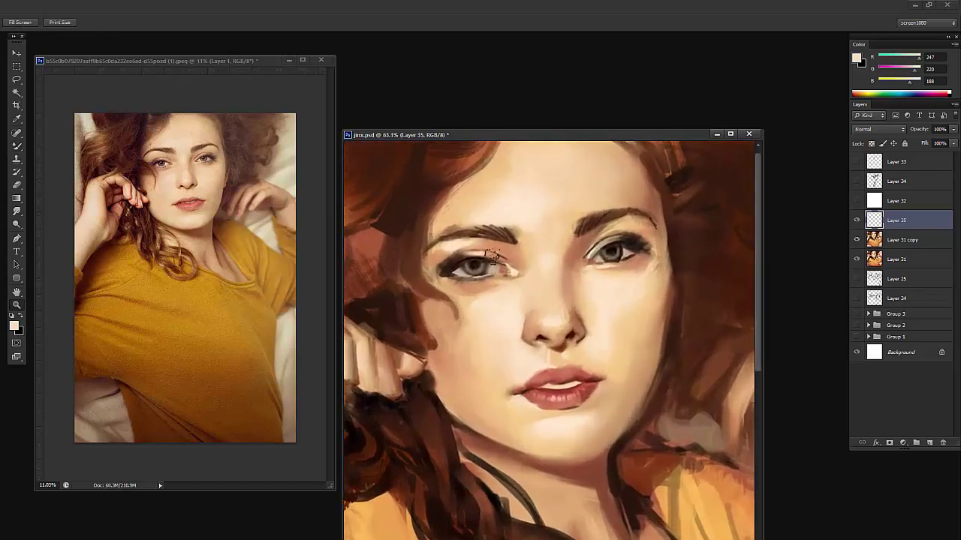
key(shift+b)
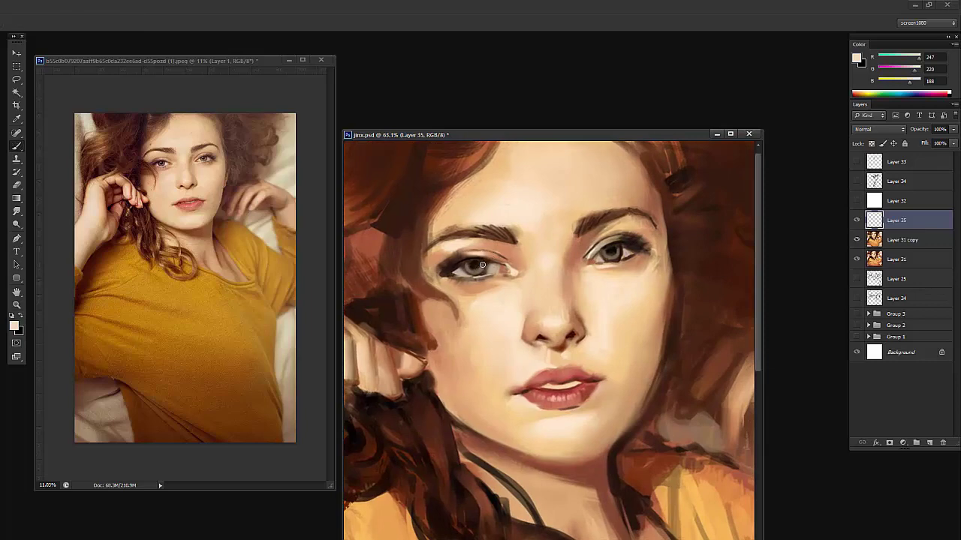
key(d)
key(z)
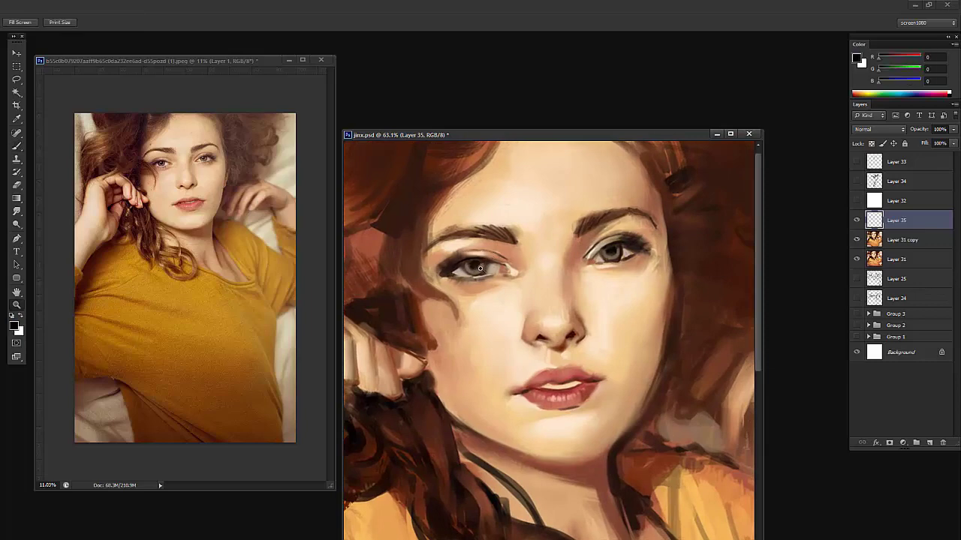
key(x)
drag(480, 268, 488, 258)
key(b)
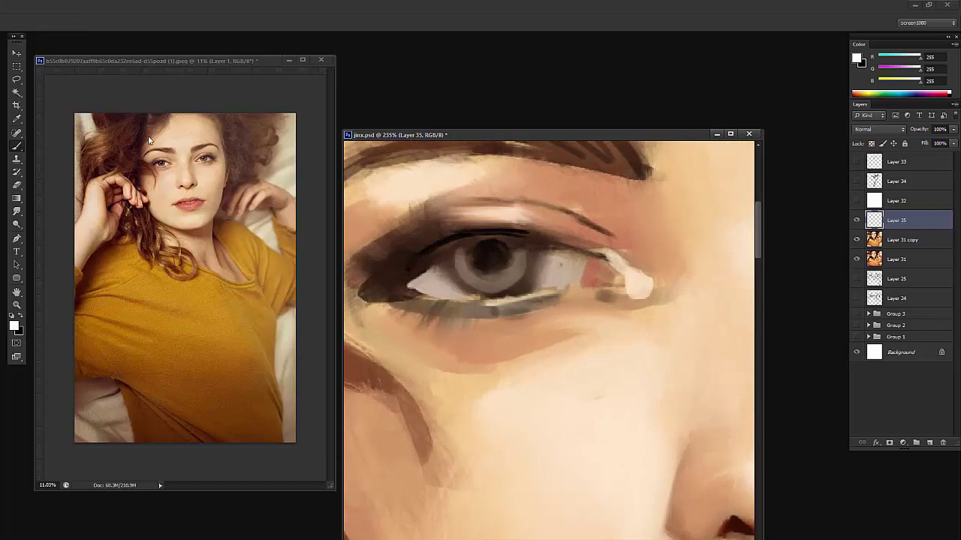
Enlarge the eyes in the reference photo and add a new layer above Layer 1 there
click(149, 141)
key(z)
mouse_move(162, 155)
mouse_down()
mouse_move(213, 186)
mouse_move(131, 179)
mouse_move(156, 173)
mouse_up()
key(b)
right_click(159, 218)
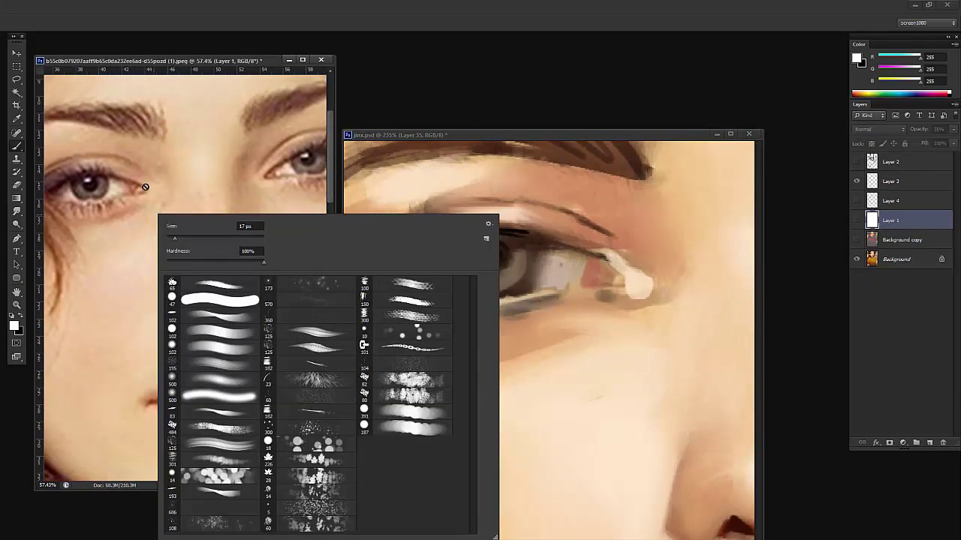
key(Escape)
key(ctrl+shift+alt+n)
Try marking the catchlight with a white dot on the reference photo's eye, and undo it
right_click(153, 203)
drag(87, 181, 87, 178)
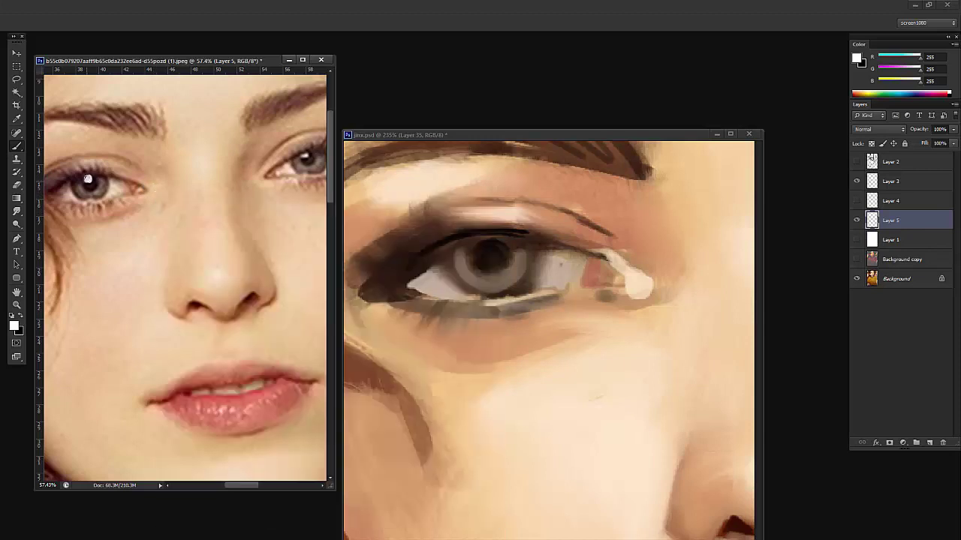
click(87, 179)
key(ctrl+z)
Try a white catchlight dot on the upper part of the painted eye's iris, and undo it
click(579, 255)
drag(482, 250, 481, 253)
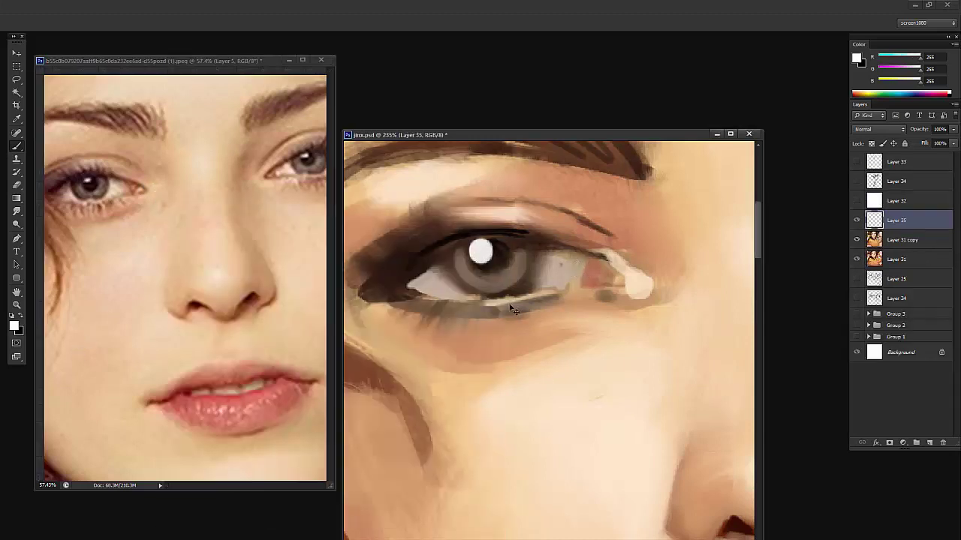
key(ctrl+z)
Reduce the Brush size and try a white catchlight dot on the painted eye beside the raised hand, and undo it
alt+click(594, 254)
alt+click(594, 254)
alt+click(594, 254)
drag(636, 263, 505, 260)
drag(425, 256, 448, 254)
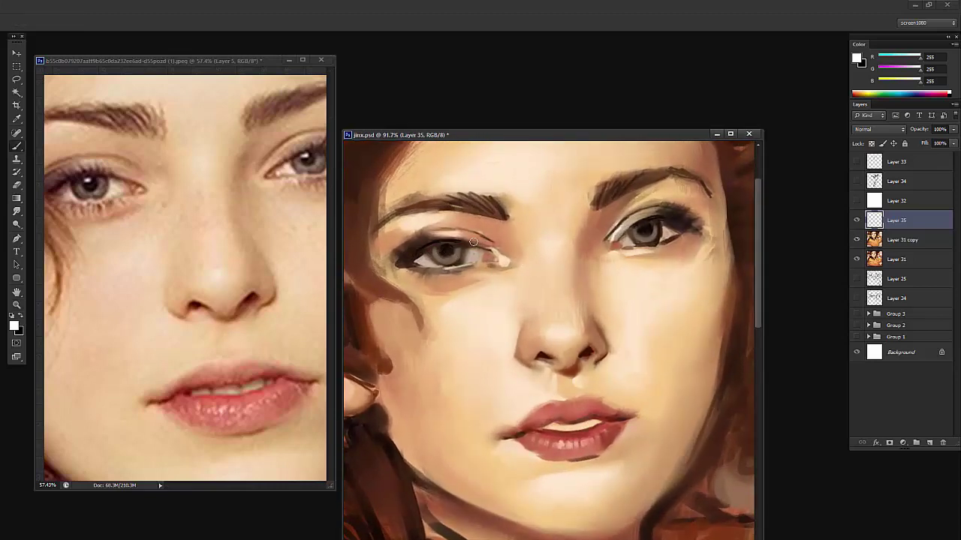
right_click(474, 242)
click(490, 262)
click(441, 250)
drag(472, 250, 428, 333)
key(ctrl+z)
Paint small white catchlights on the iris and the white of the same painted eye
drag(446, 246, 501, 246)
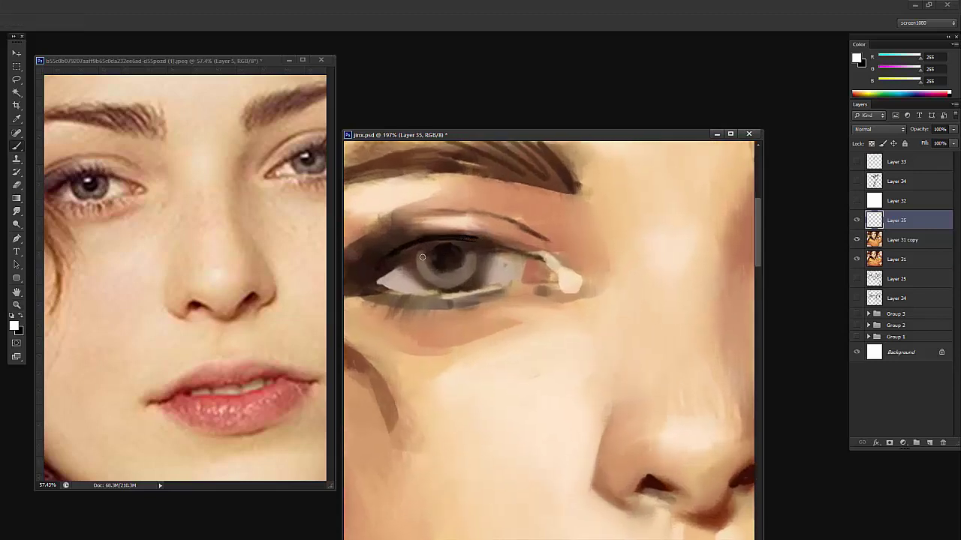
click(424, 257)
click(428, 256)
click(475, 259)
key(z)
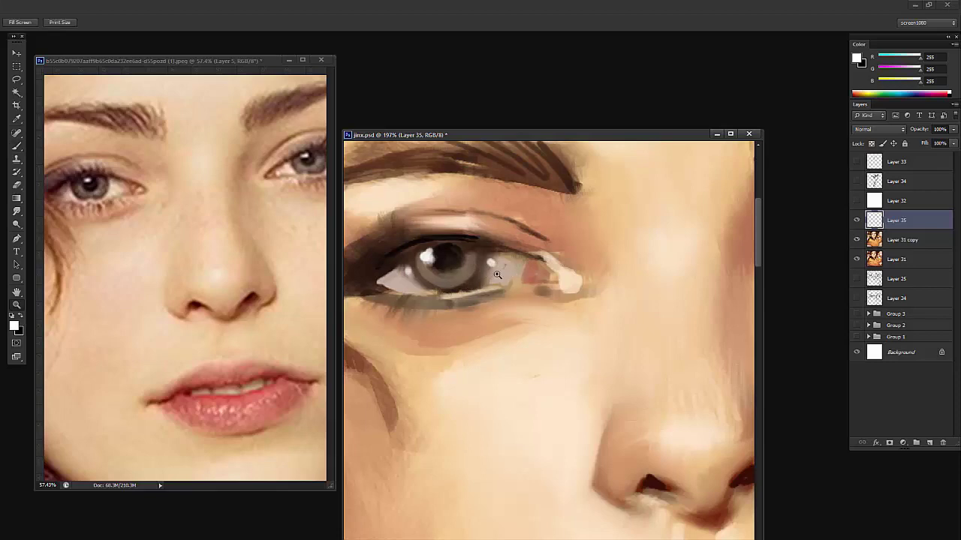
Soften the new catchlights on the iris and eye white with the Eraser
mouse_move(505, 270)
mouse_down()
mouse_move(437, 283)
mouse_move(511, 271)
mouse_move(500, 269)
mouse_up()
key(e)
key(z)
mouse_move(431, 276)
mouse_down()
mouse_move(452, 275)
mouse_move(426, 274)
mouse_up()
key(b)
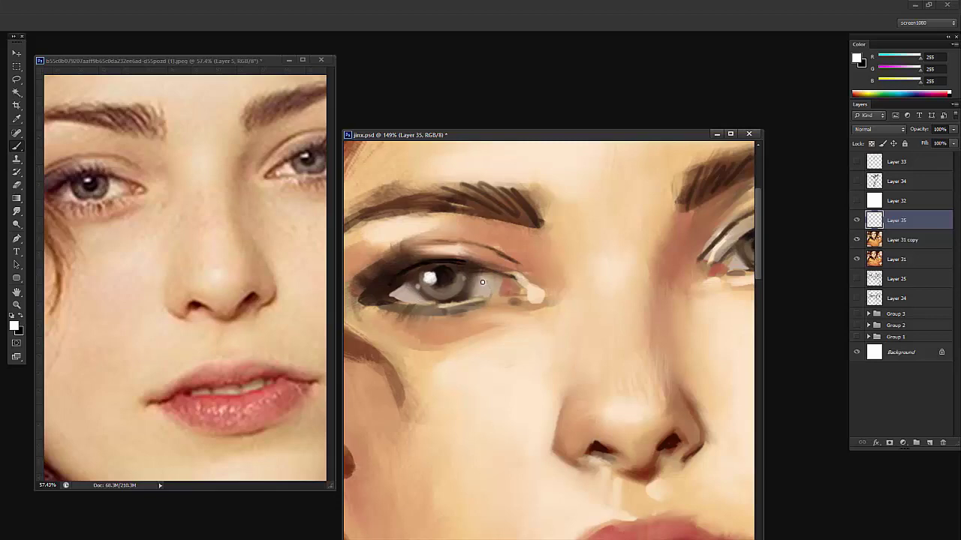
key(z)
drag(489, 283, 451, 285)
key(e)
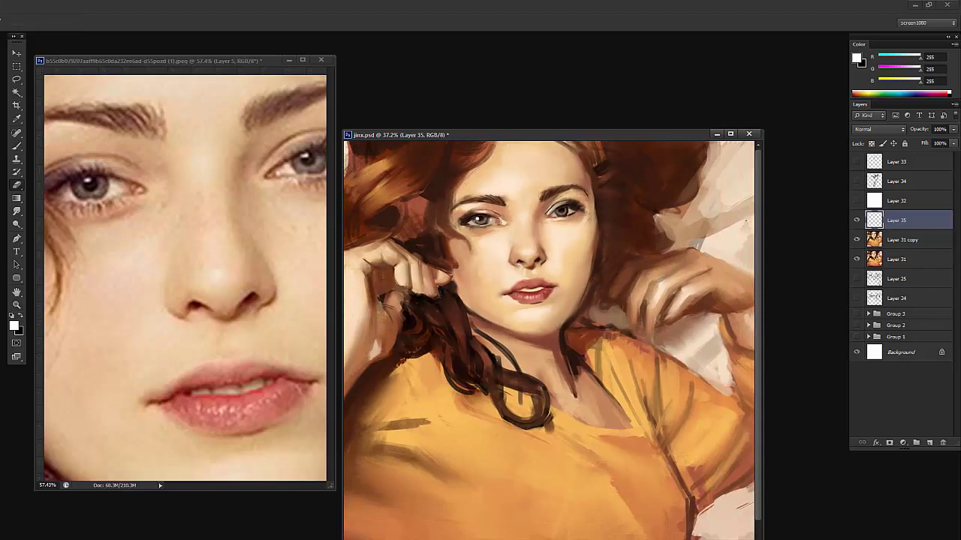
Brush a small white moist highlight along the lower lid of the same eye, below the iris
key(z)
drag(480, 225, 527, 225)
key(b)
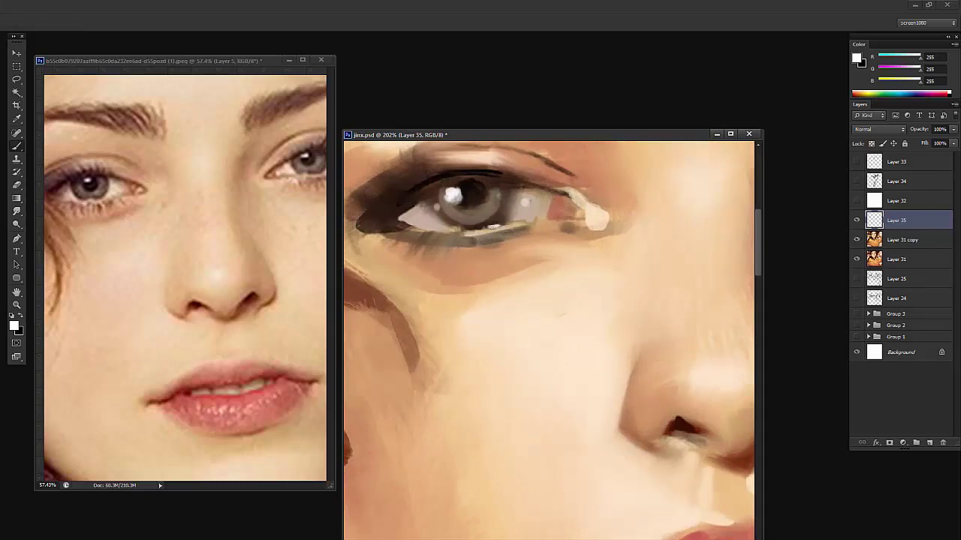
drag(519, 221, 504, 223)
Add matching white highlights to the iris and inner corner of the other painted eye
drag(555, 207, 356, 251)
drag(496, 231, 375, 251)
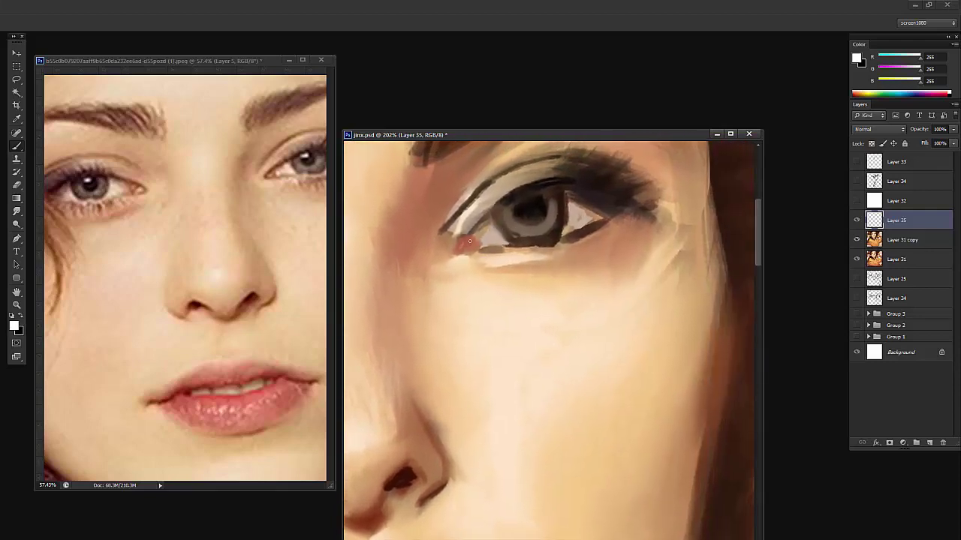
scroll(546, 208, down, 6)
scroll(546, 208, up, 1)
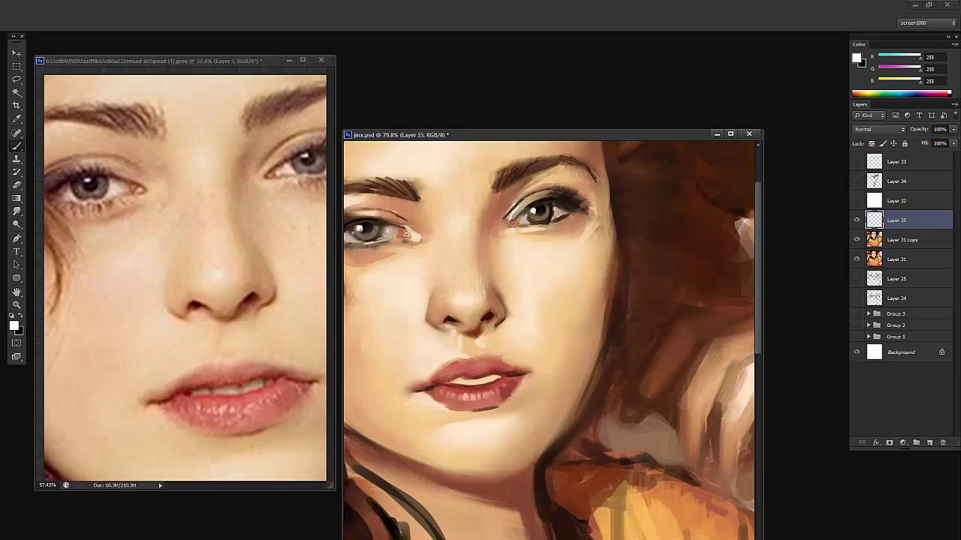
key(z)
drag(560, 226, 473, 231)
scroll(260, 242, down, 8)
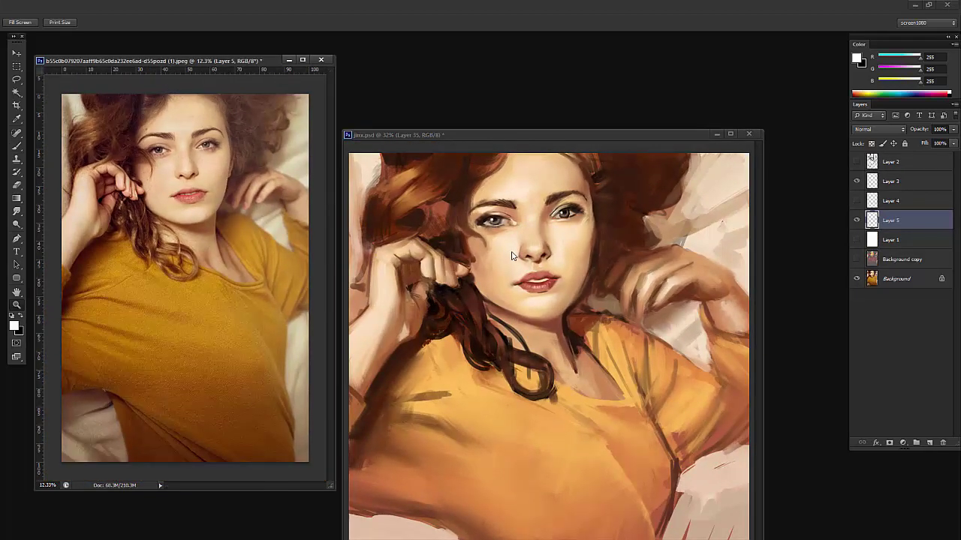
Check the eye highlights against the whole face and merge Layer 35 down into Layer 31 copy
click(515, 252)
drag(619, 231, 598, 233)
drag(536, 260, 600, 252)
scroll(600, 250, down, 3)
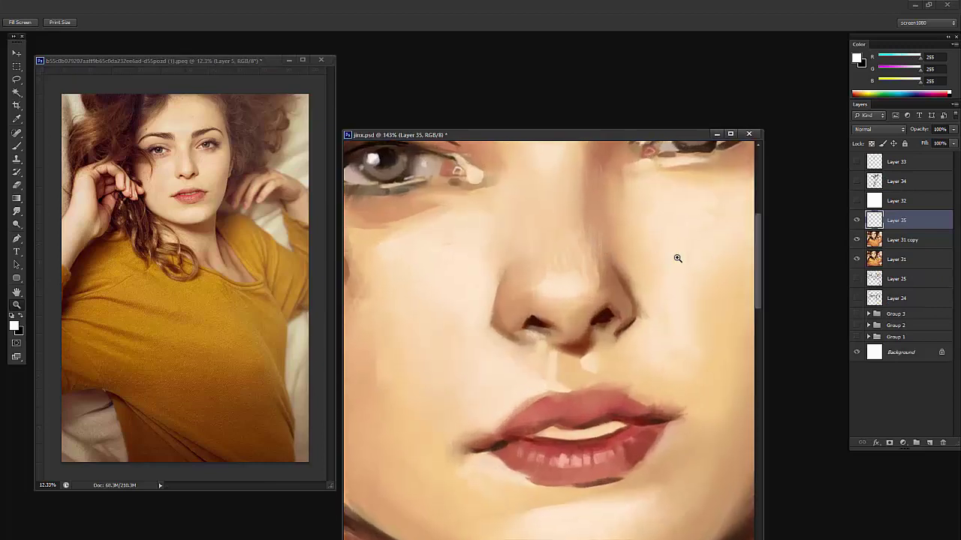
scroll(603, 244, up, 2)
key(b)
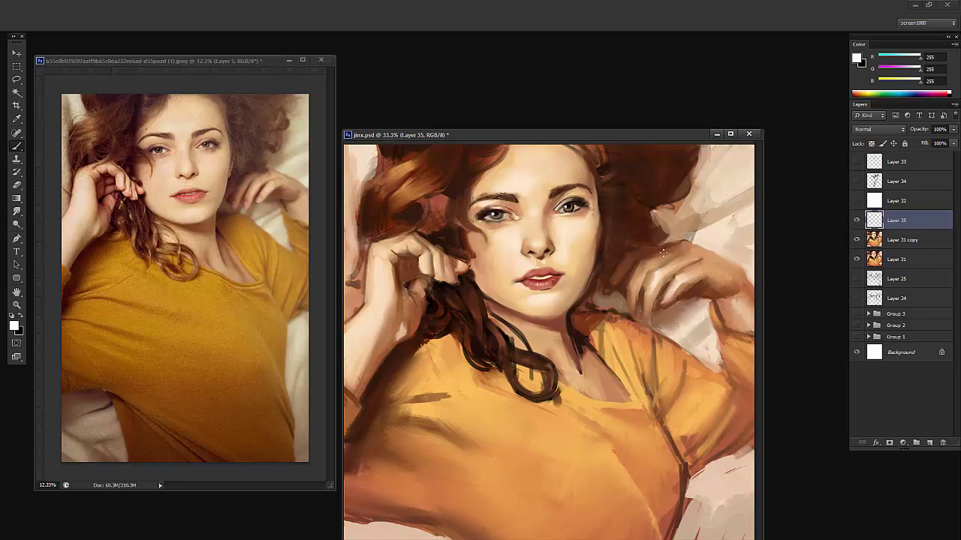
key(Delete)
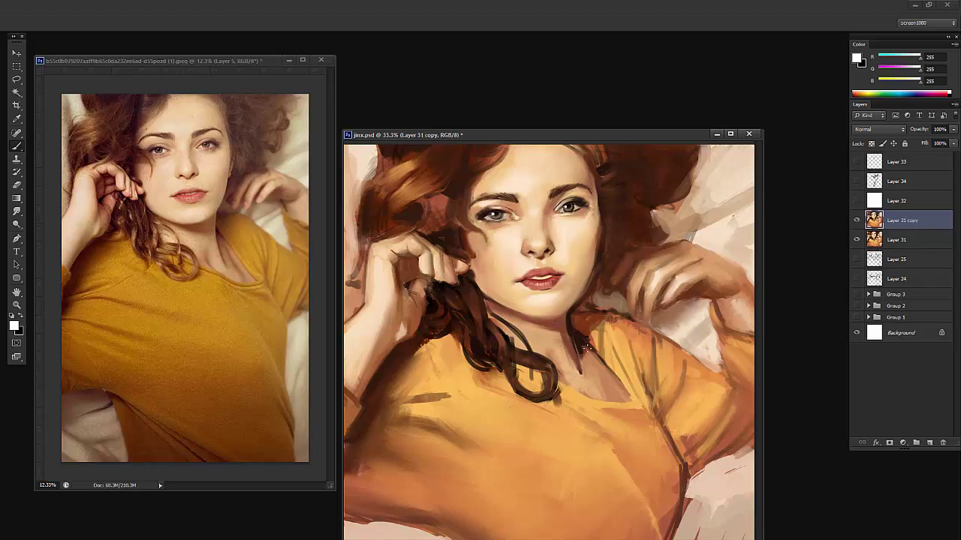
Blend the neck shadow and the dark red shoulder edge of the top with the Mixer Brush
key(shift+b)
scroll(568, 343, up, 3)
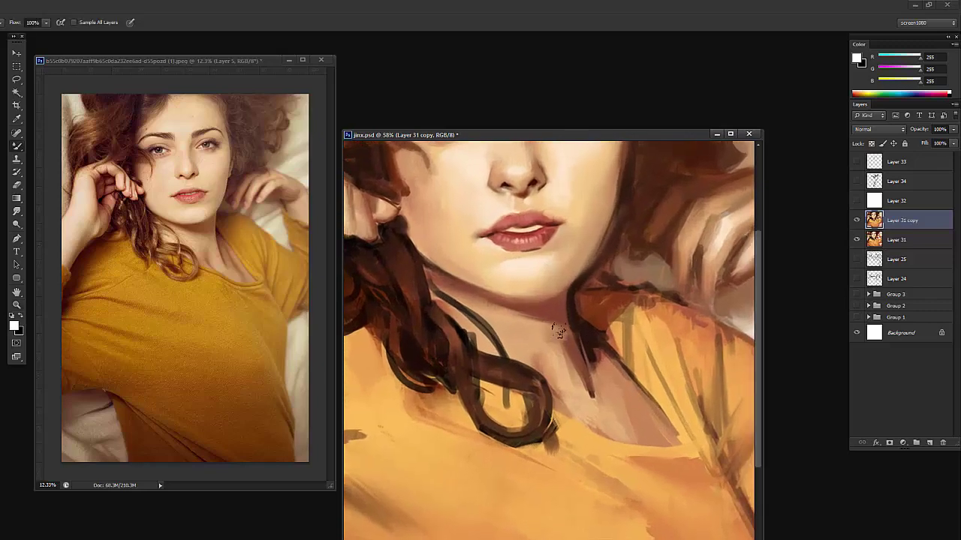
drag(568, 351, 580, 386)
mouse_move(581, 328)
mouse_down()
mouse_move(590, 365)
mouse_move(582, 363)
mouse_up()
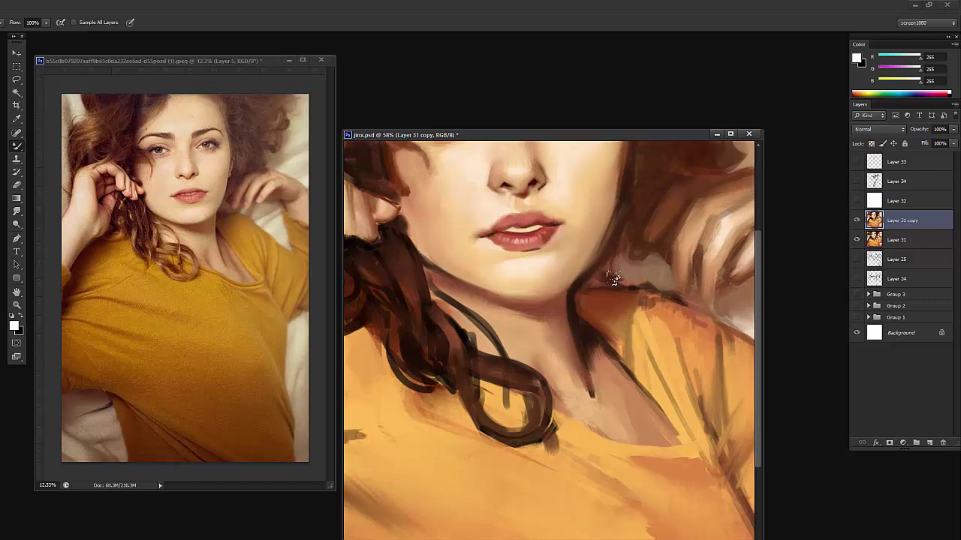
drag(656, 242, 563, 257)
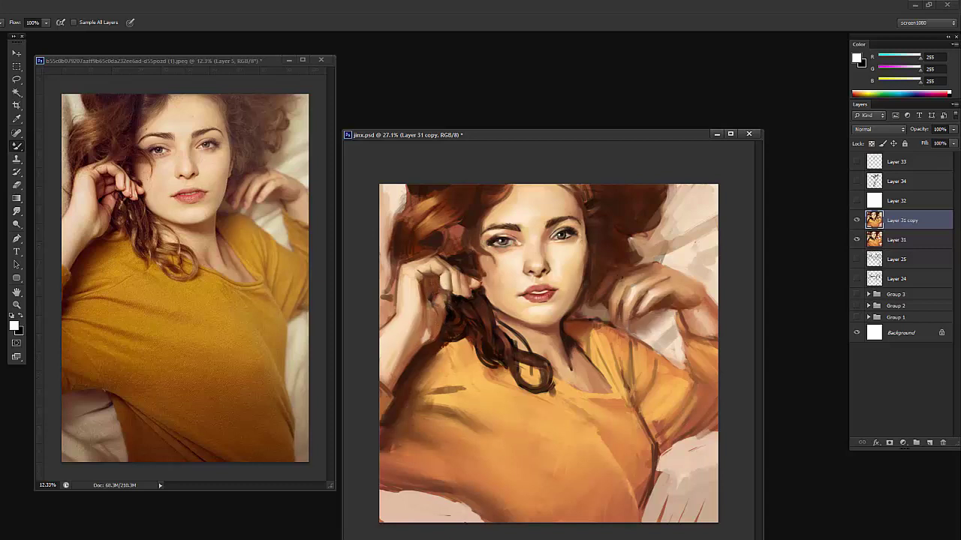
Blend the top's shoulder near the neckline and enlarge the Mixer Brush
drag(641, 334, 630, 332)
right_click(670, 257)
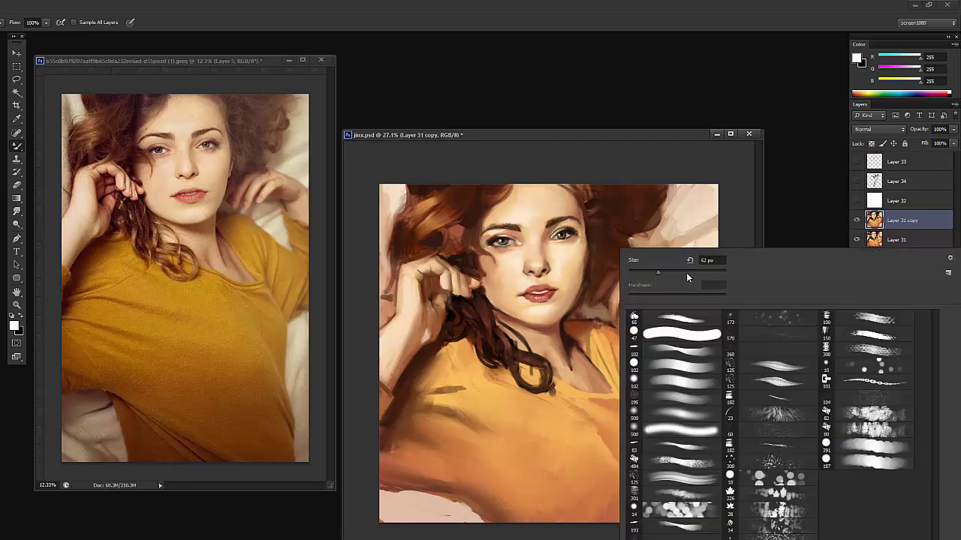
click(684, 275)
click(696, 219)
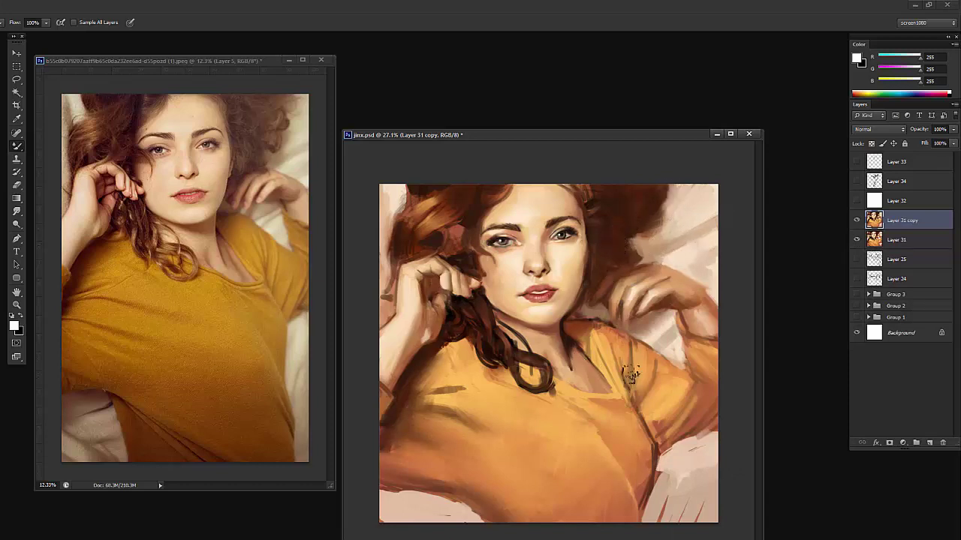
Move the painting's window up beside the reference photo, enlarge it and fit the whole portrait inside
scroll(662, 388, down, 1)
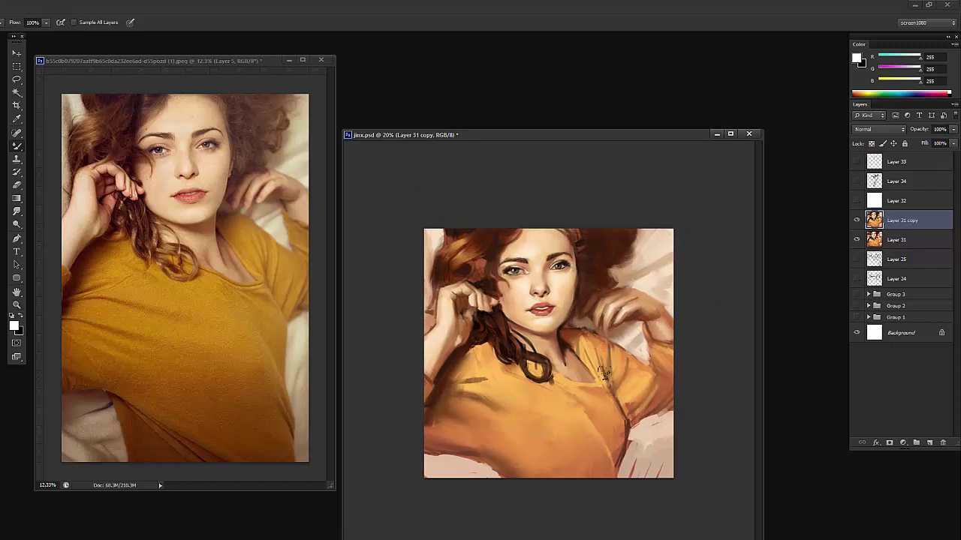
key(ctrl+space)
drag(606, 374, 617, 361)
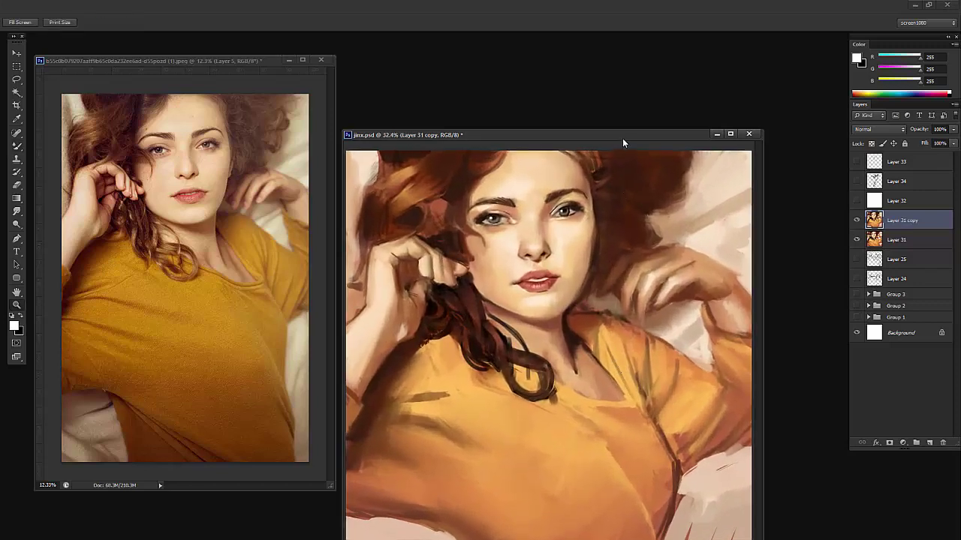
drag(622, 138, 607, 43)
drag(598, 325, 603, 323)
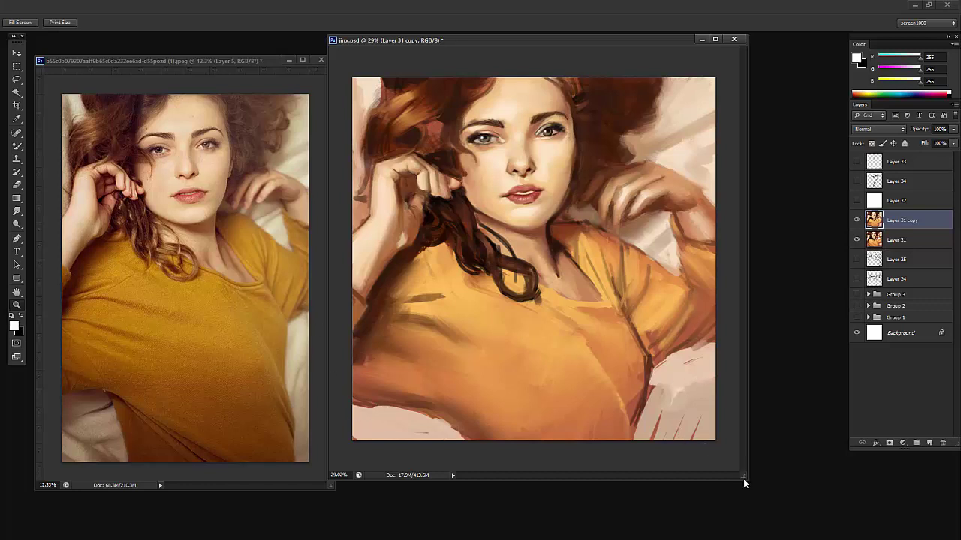
drag(744, 481, 800, 508)
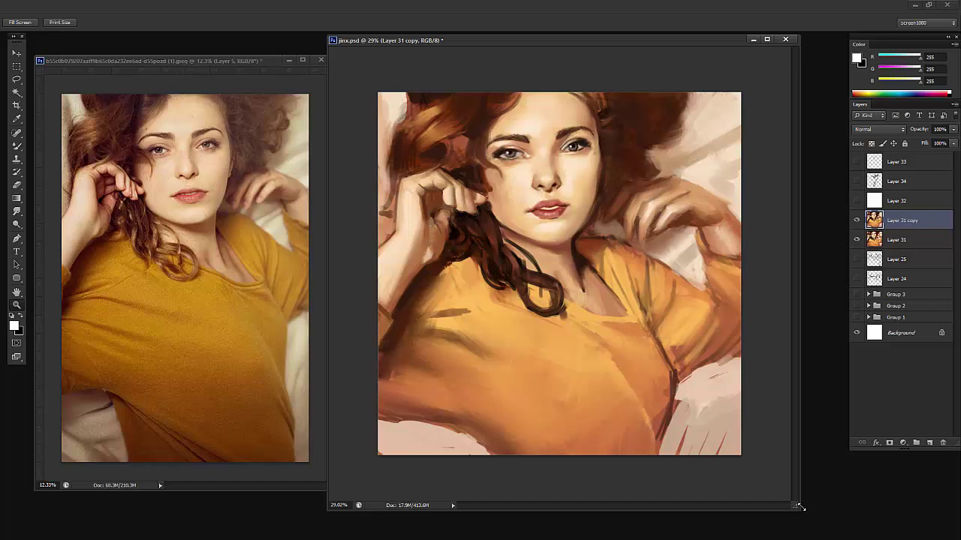